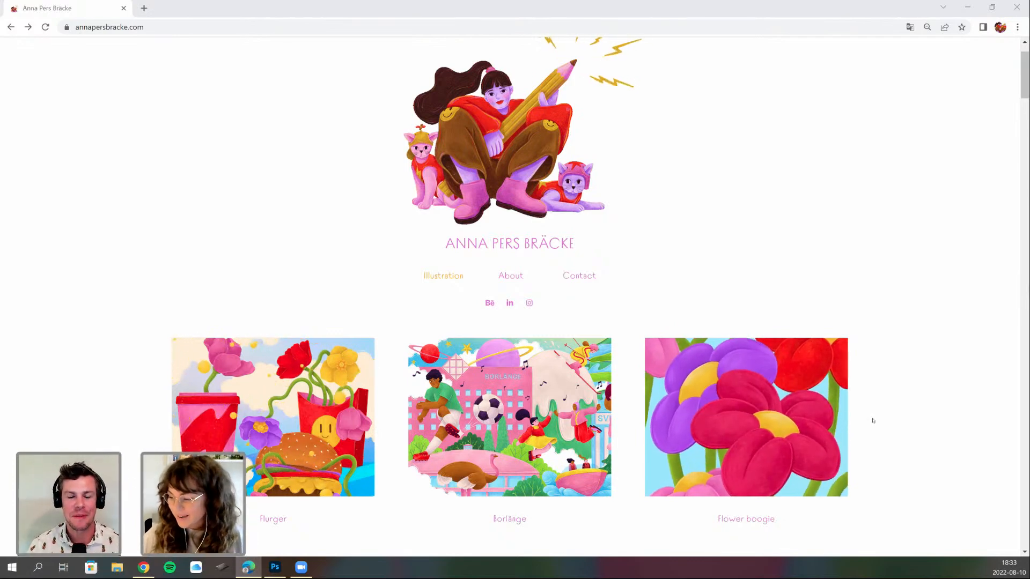
- Browse the illustration gallery, open the Flurger project and play its animation
{"action": "scroll", "coordinate": [885, 427], "scroll_direction": "down", "scroll_amount": 1}
{"action": "scroll", "coordinate": [884, 427], "scroll_direction": "down", "scroll_amount": 3}
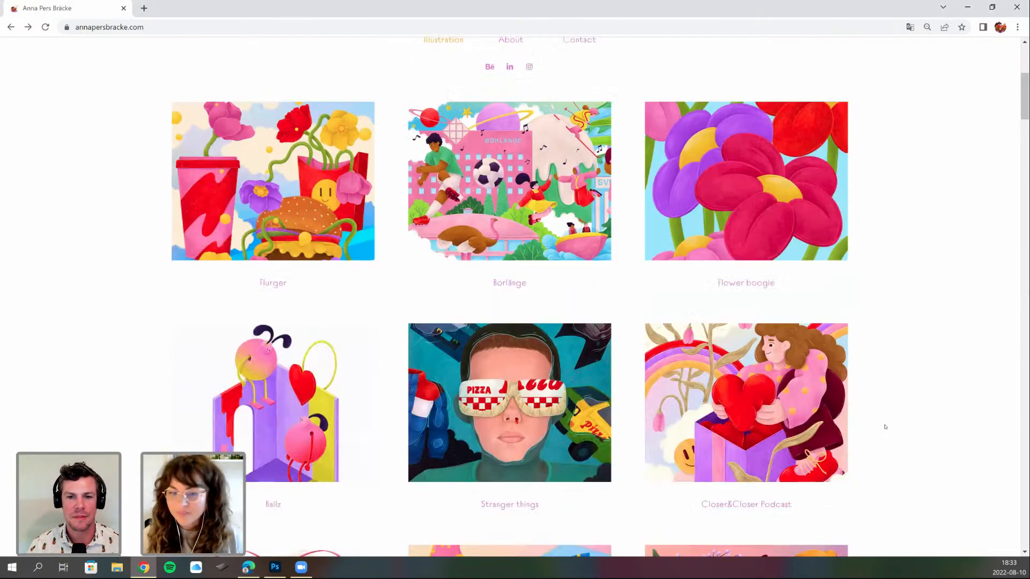
{"action": "scroll", "coordinate": [767, 522], "scroll_direction": "down", "scroll_amount": 1}
{"action": "scroll", "coordinate": [894, 168], "scroll_direction": "up", "scroll_amount": 2}
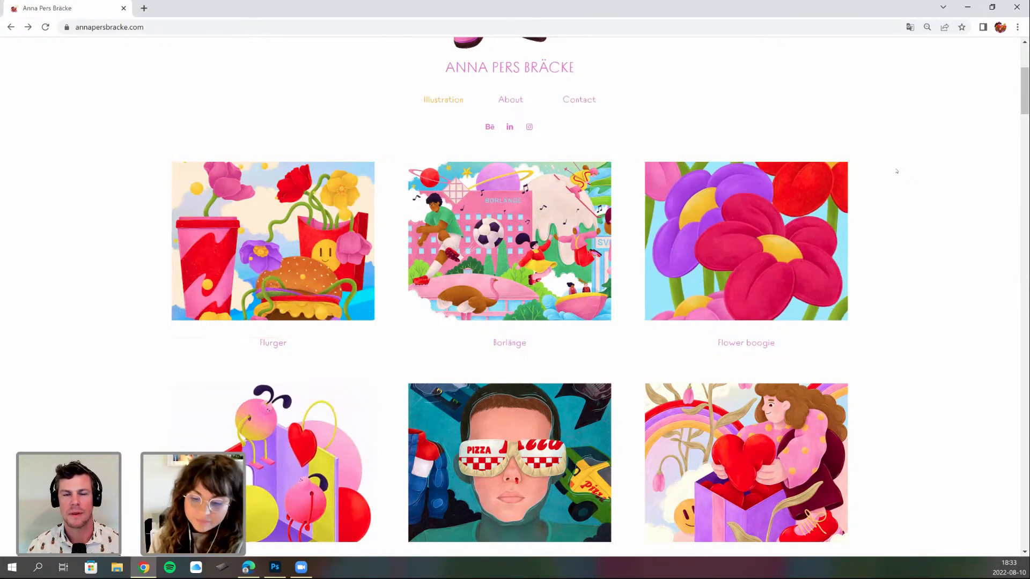
{"action": "left_click", "coordinate": [273, 241]}
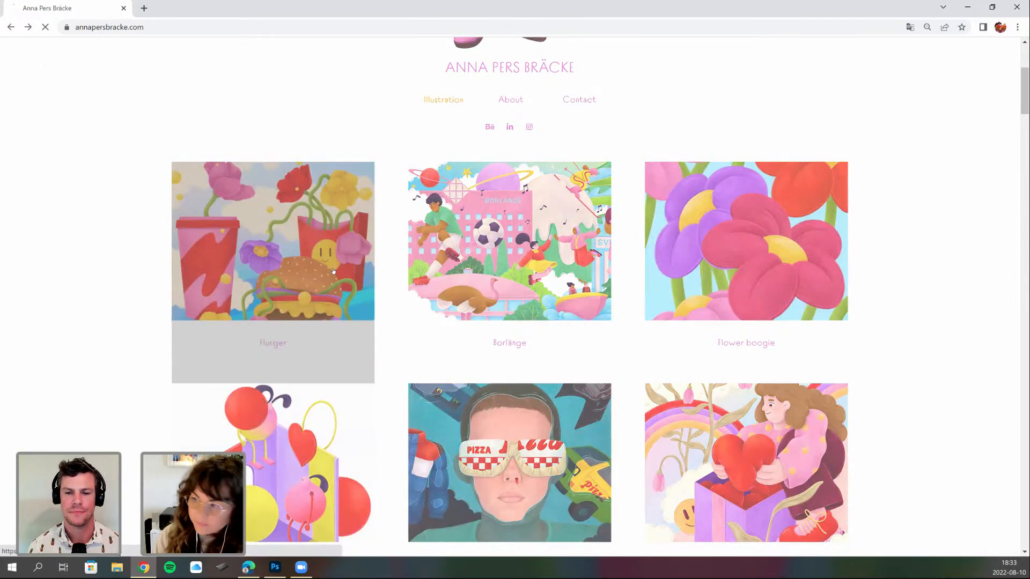
{"action": "scroll", "coordinate": [533, 331], "scroll_direction": "down", "scroll_amount": 7}
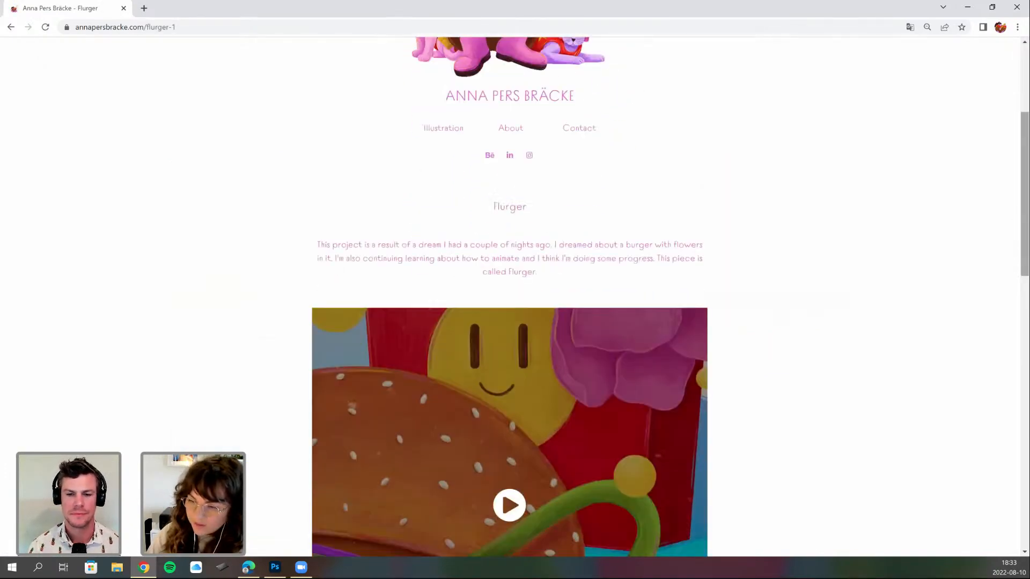
{"action": "left_click", "coordinate": [509, 322]}
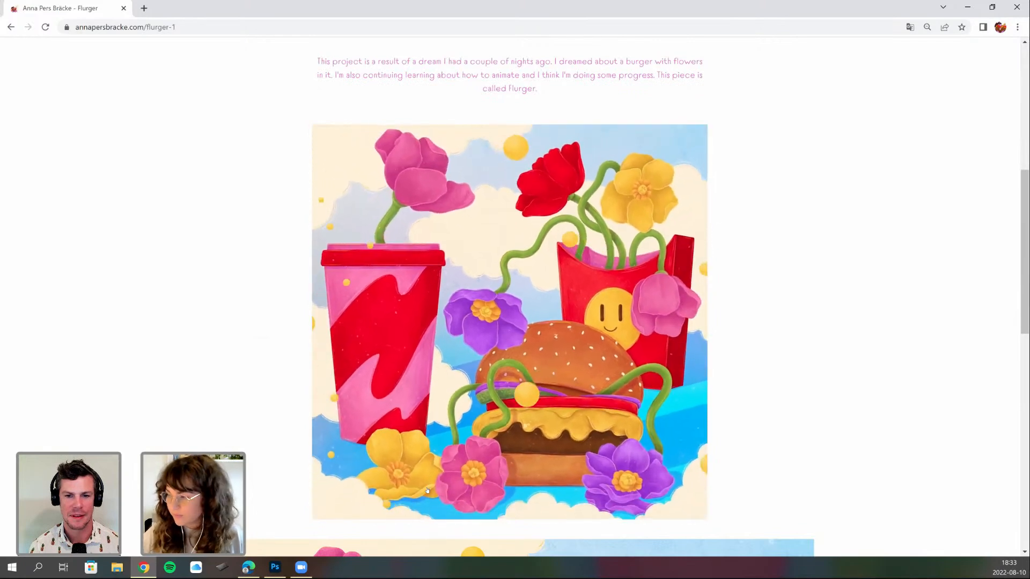
- Examine the full still illustration below the Flurger animation and return to the gallery
{"action": "scroll", "coordinate": [509, 298], "scroll_direction": "down", "scroll_amount": 4}
{"action": "scroll", "coordinate": [509, 298], "scroll_direction": "down", "scroll_amount": 3}
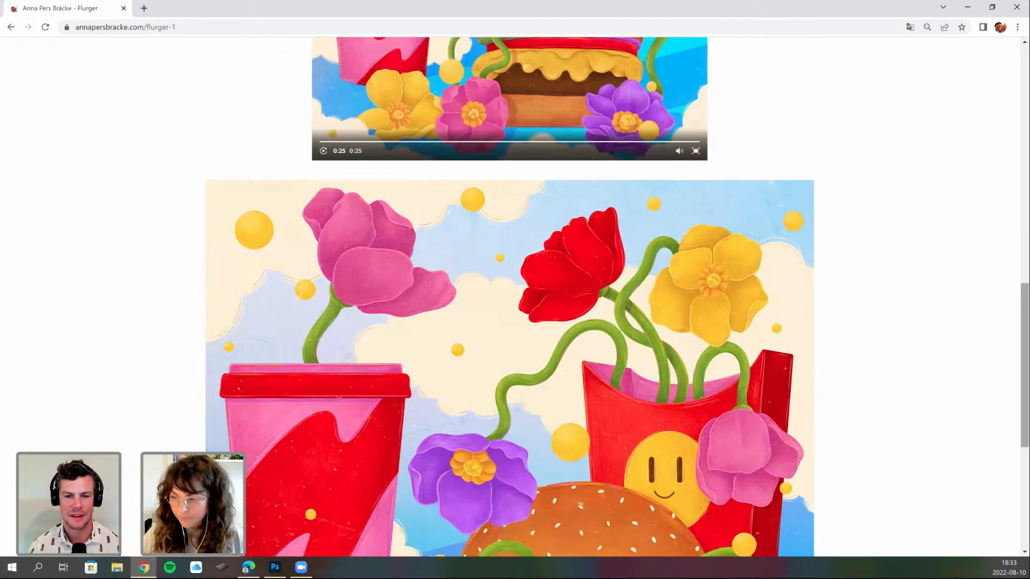
{"action": "scroll", "coordinate": [509, 298], "scroll_direction": "down", "scroll_amount": 4}
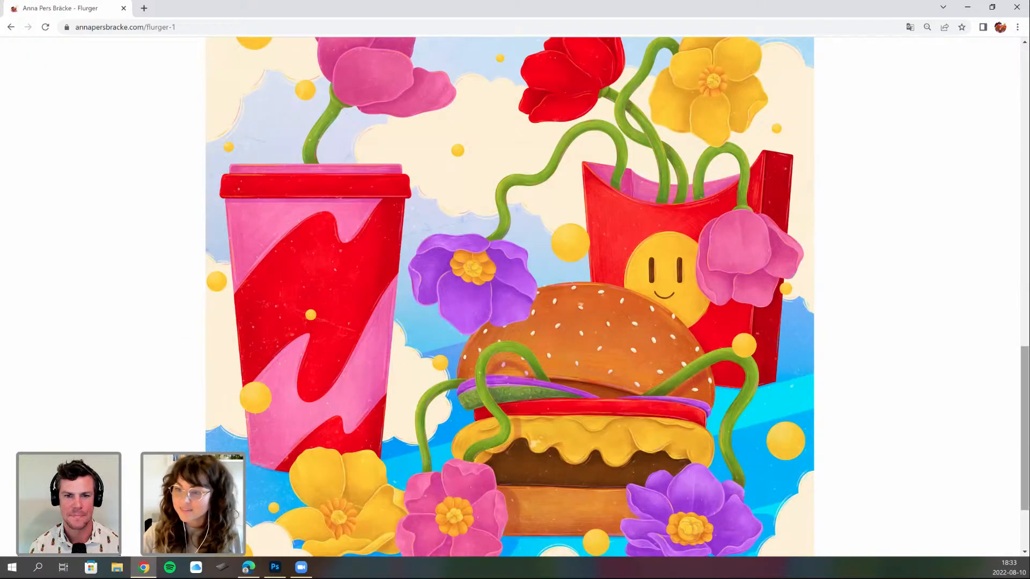
{"action": "scroll", "coordinate": [509, 297], "scroll_direction": "up", "scroll_amount": 3}
{"action": "left_click", "coordinate": [1022, 176]}
{"action": "key", "text": "alt+Left"}
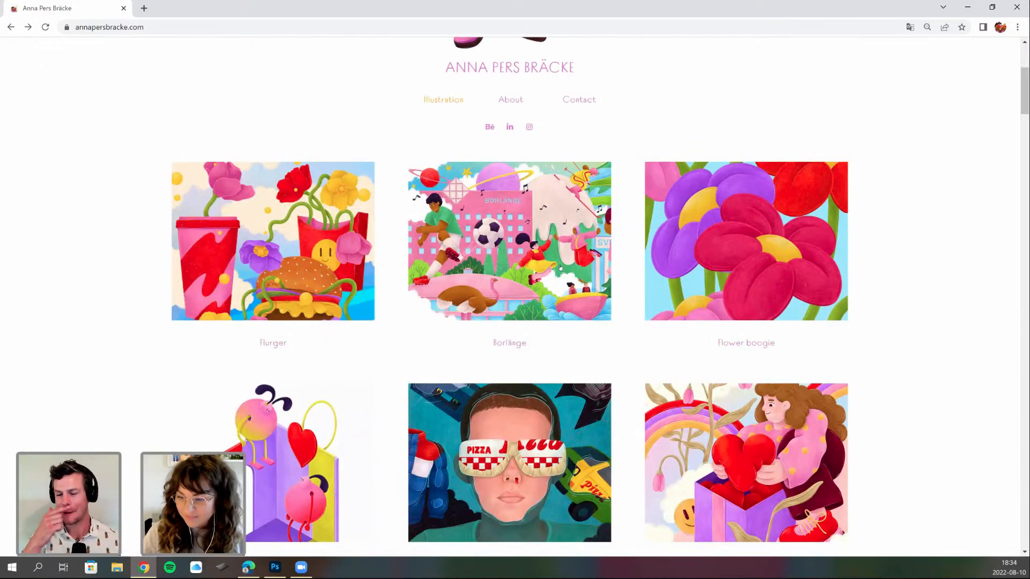
- Open the Borlänge project and bring its whole desktop background illustration into view
{"action": "left_click", "coordinate": [559, 268]}
{"action": "scroll", "coordinate": [1025, 88], "scroll_direction": "down", "scroll_amount": 3}
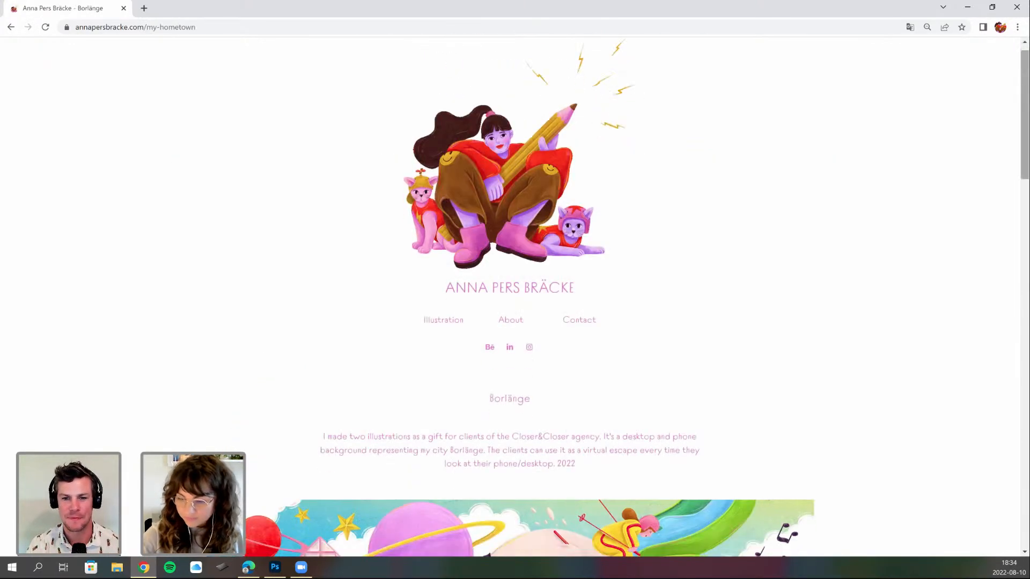
{"action": "scroll", "coordinate": [509, 295], "scroll_direction": "down", "scroll_amount": 3}
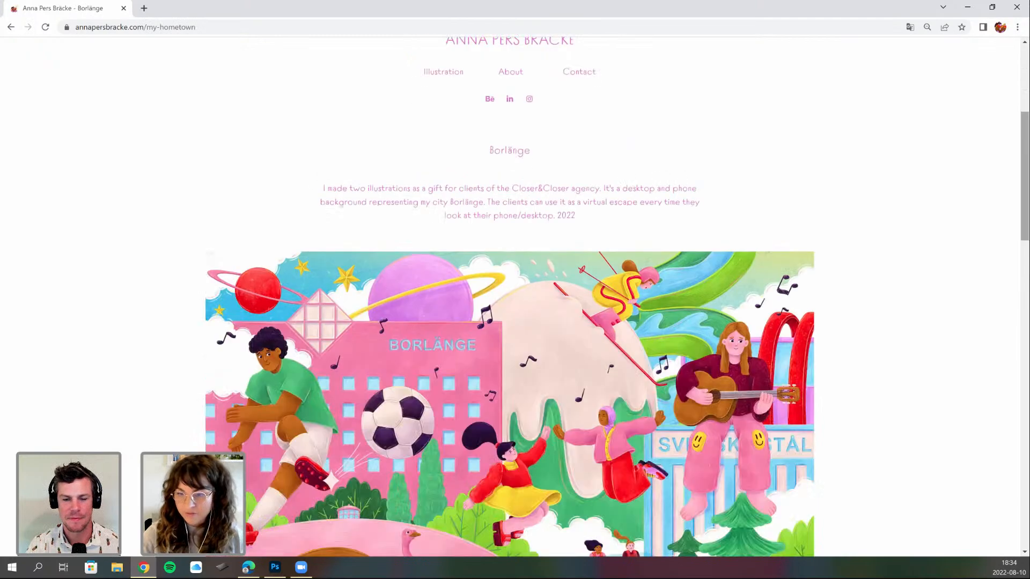
{"action": "scroll", "coordinate": [848, 198], "scroll_direction": "down", "scroll_amount": 1}
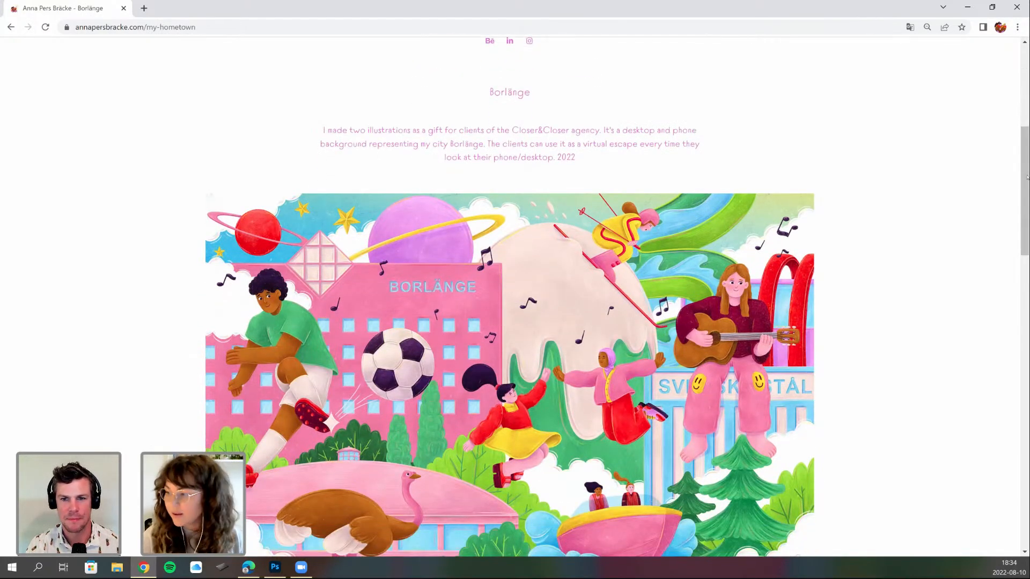
{"action": "left_click_drag", "start_coordinate": [1023, 195], "coordinate": [1022, 217]}
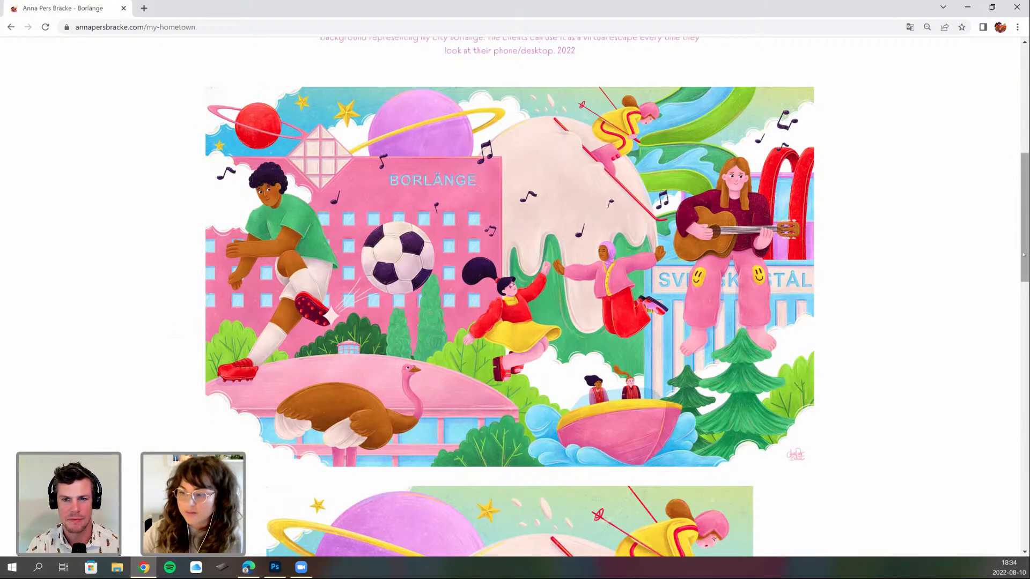
- Examine the details of the Borlänge desktop and phone background illustrations, and go back to the gallery
{"action": "scroll", "coordinate": [1022, 256], "scroll_direction": "up", "scroll_amount": 1}
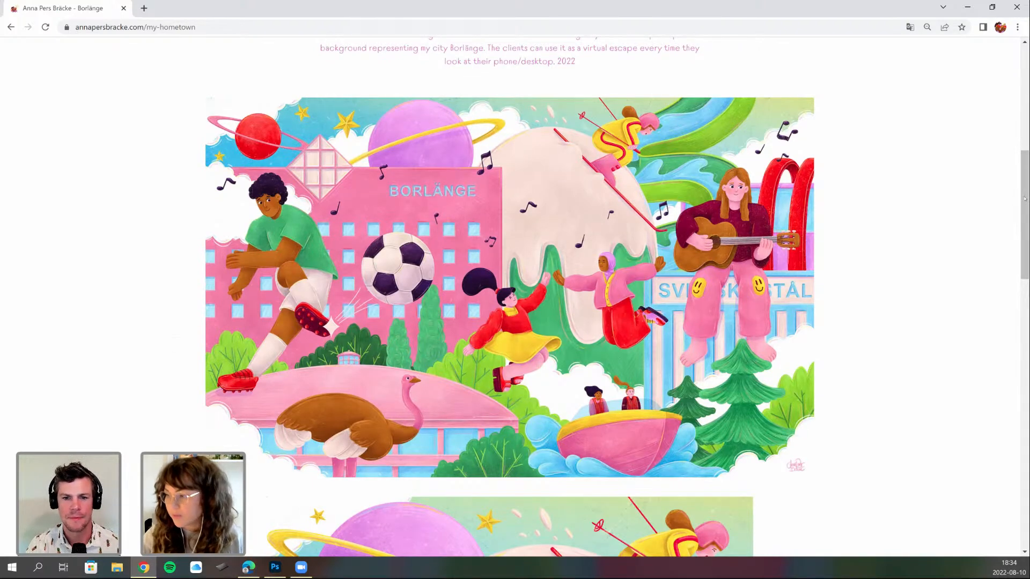
{"action": "scroll", "coordinate": [1024, 198], "scroll_direction": "up", "scroll_amount": 1}
{"action": "scroll", "coordinate": [1027, 195], "scroll_direction": "down", "scroll_amount": 1}
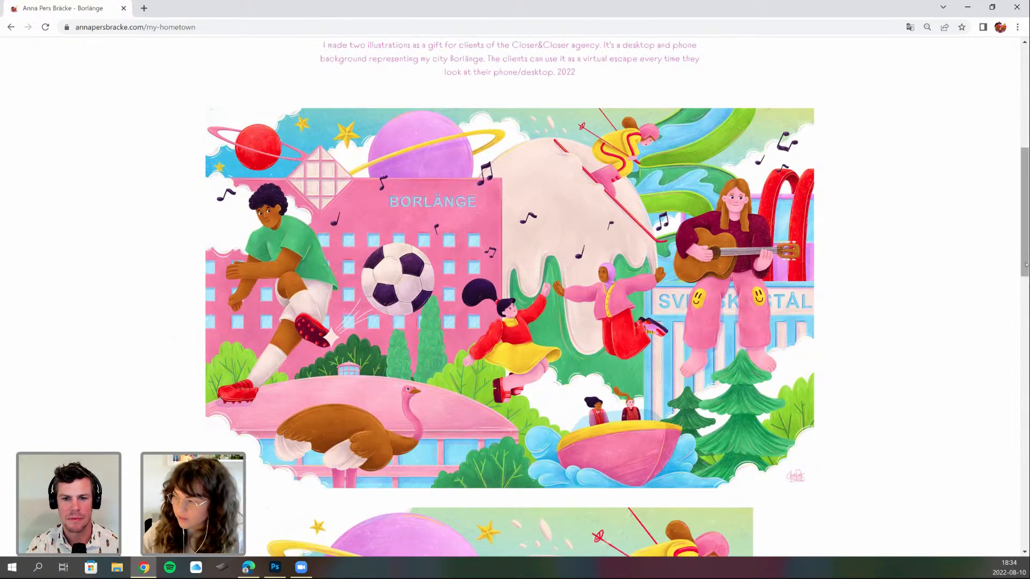
{"action": "scroll", "coordinate": [1024, 214], "scroll_direction": "down", "scroll_amount": 1}
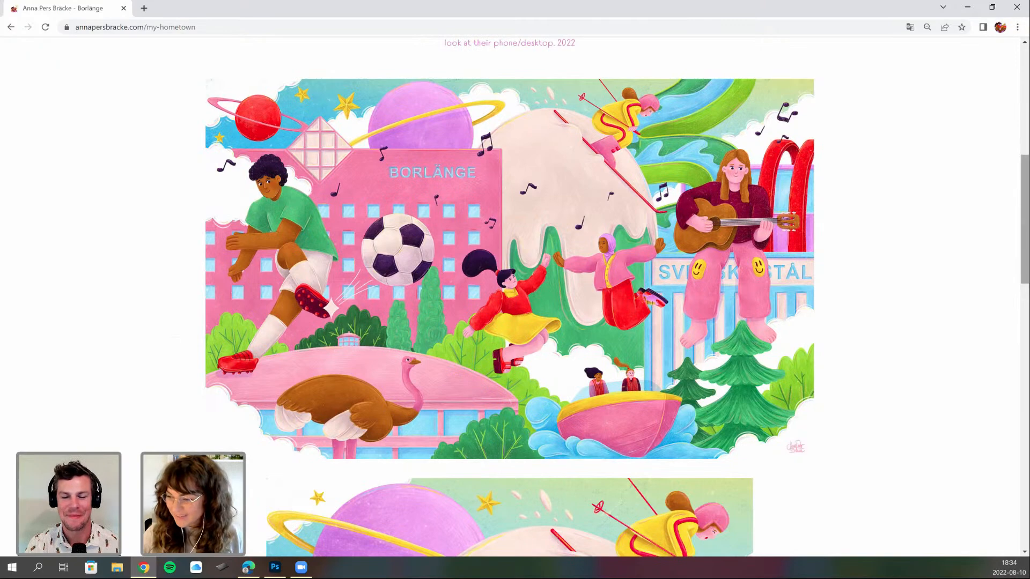
{"action": "scroll", "coordinate": [1024, 214], "scroll_direction": "down", "scroll_amount": 2}
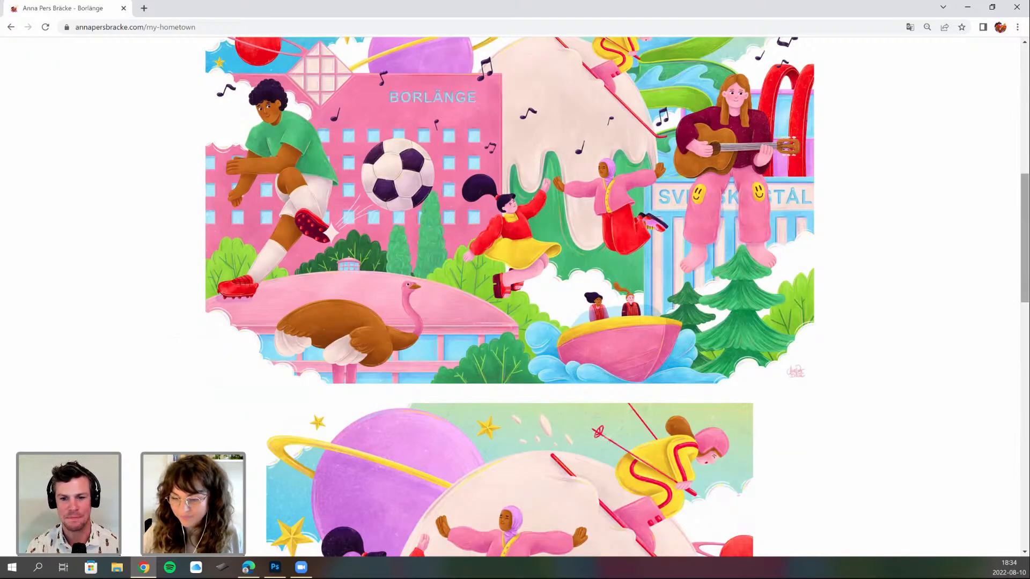
{"action": "scroll", "coordinate": [1025, 230], "scroll_direction": "down", "scroll_amount": 10}
{"action": "scroll", "coordinate": [509, 298], "scroll_direction": "down", "scroll_amount": 3}
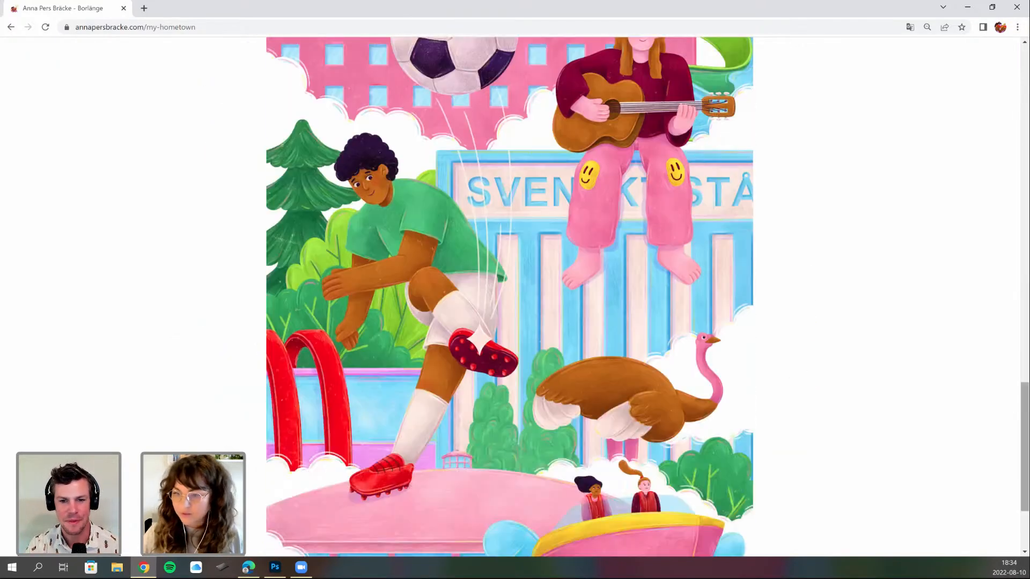
{"action": "scroll", "coordinate": [87, 111], "scroll_direction": "up", "scroll_amount": 11}
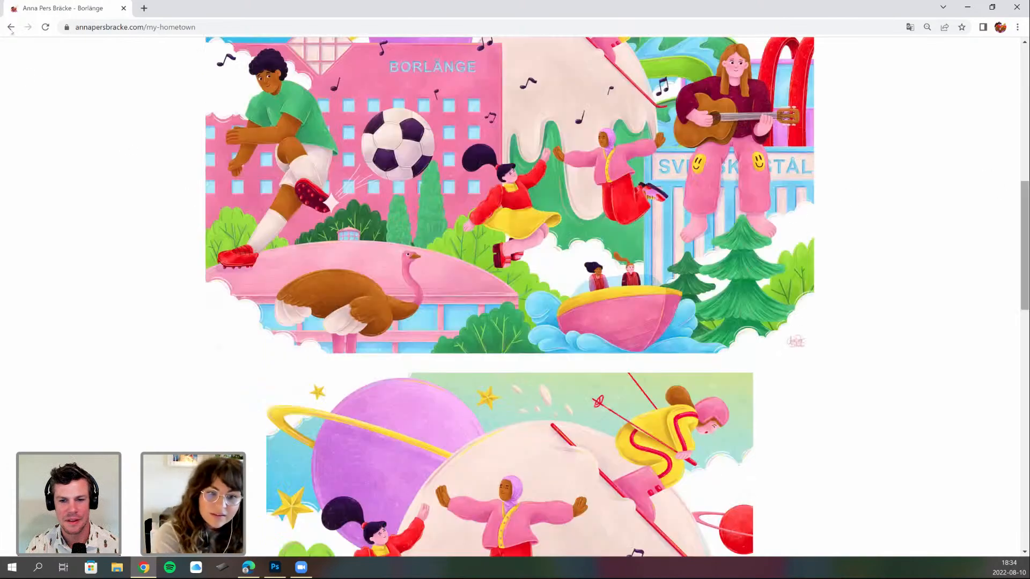
{"action": "left_click", "coordinate": [11, 27]}
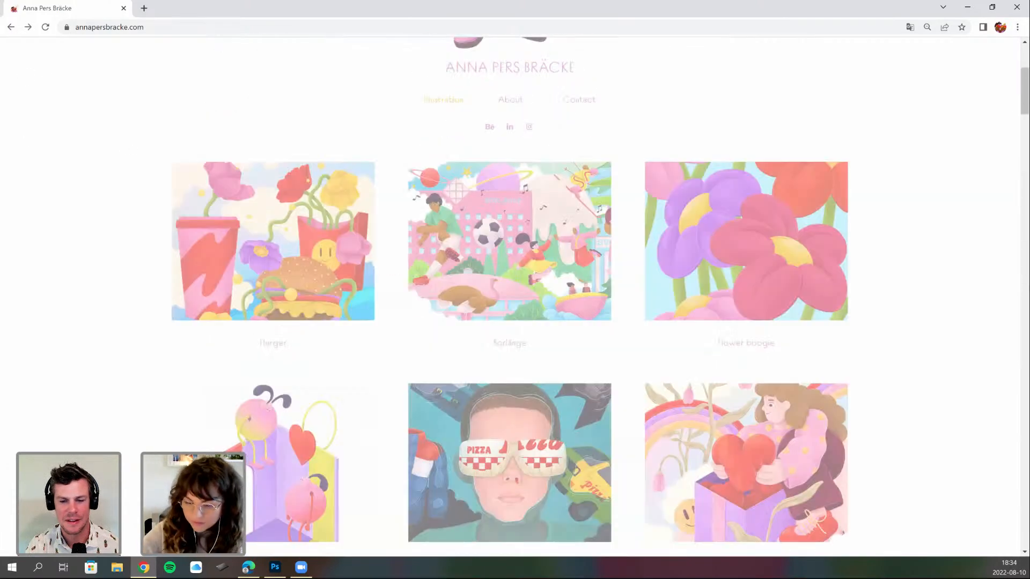
- Find the Hemglass summer calendar project further down the gallery and open it to show its animated illustration
{"action": "scroll", "coordinate": [509, 295], "scroll_direction": "down", "scroll_amount": 5}
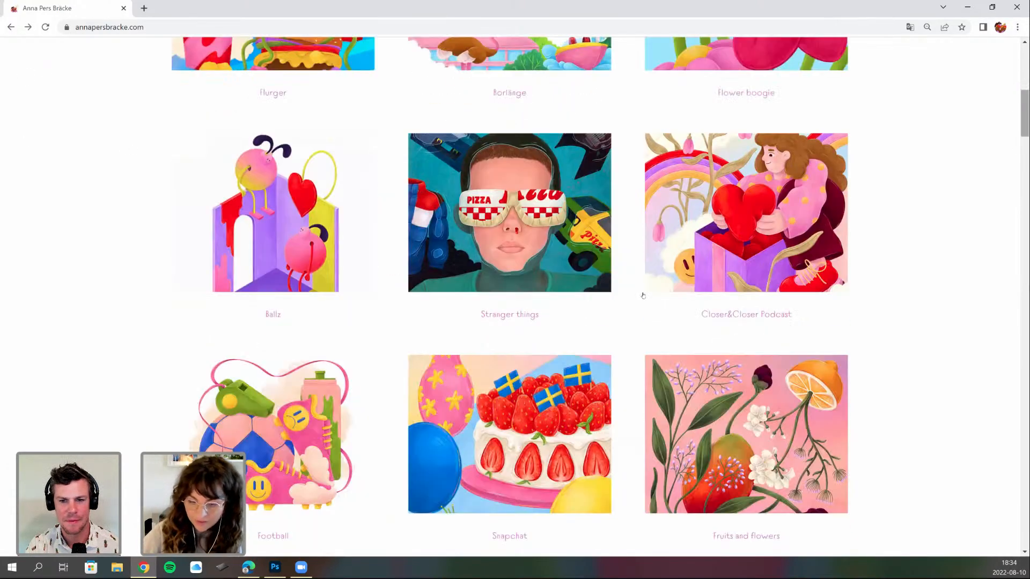
{"action": "scroll", "coordinate": [293, 457], "scroll_direction": "down", "scroll_amount": 4}
{"action": "left_click", "coordinate": [279, 527]}
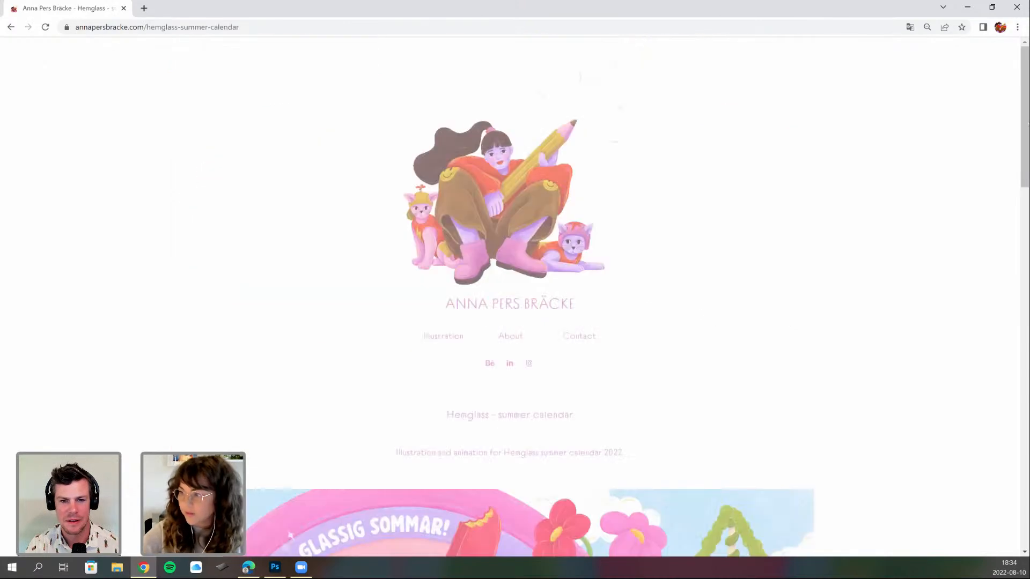
{"action": "scroll", "coordinate": [279, 528], "scroll_direction": "down", "scroll_amount": 1}
{"action": "scroll", "coordinate": [509, 295], "scroll_direction": "down", "scroll_amount": 3}
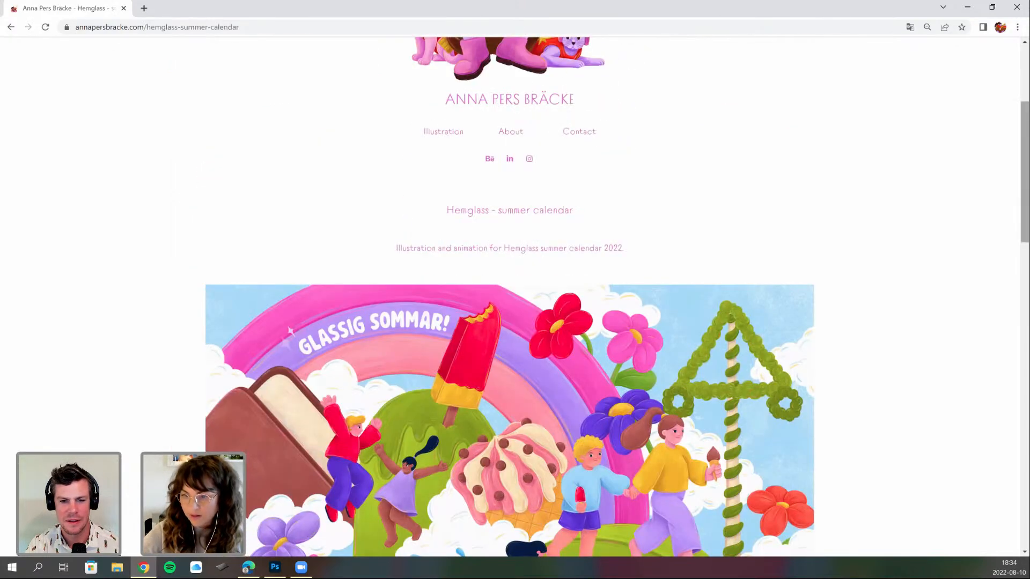
{"action": "scroll", "coordinate": [509, 321], "scroll_direction": "down", "scroll_amount": 3}
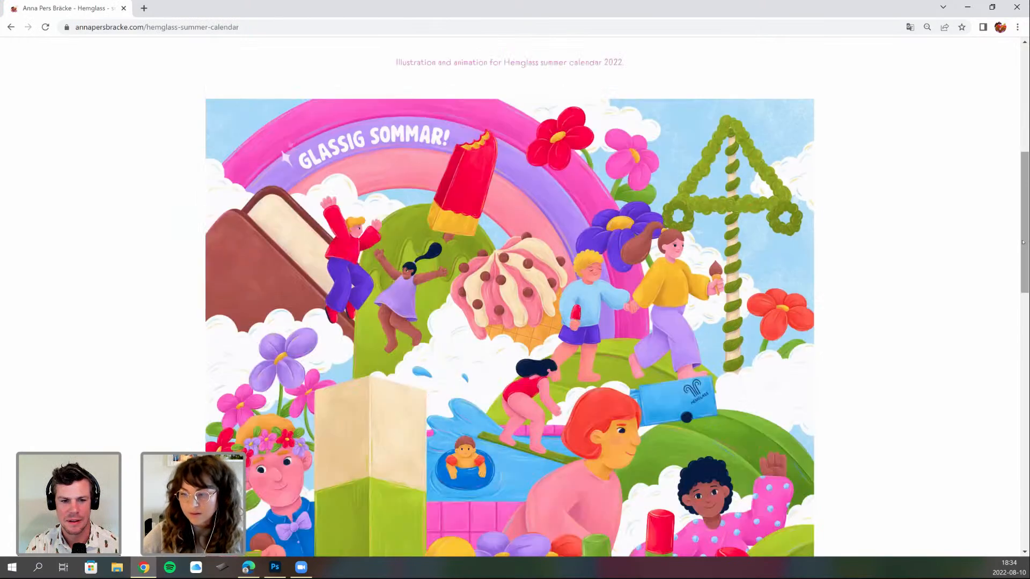
- Examine the animated Hemglass summer calendar illustration from the rainbow to the lower ice creams, and return to the gallery's Football project
{"action": "scroll", "coordinate": [1018, 228], "scroll_direction": "down", "scroll_amount": 1}
{"action": "scroll", "coordinate": [632, 346], "scroll_direction": "down", "scroll_amount": 1}
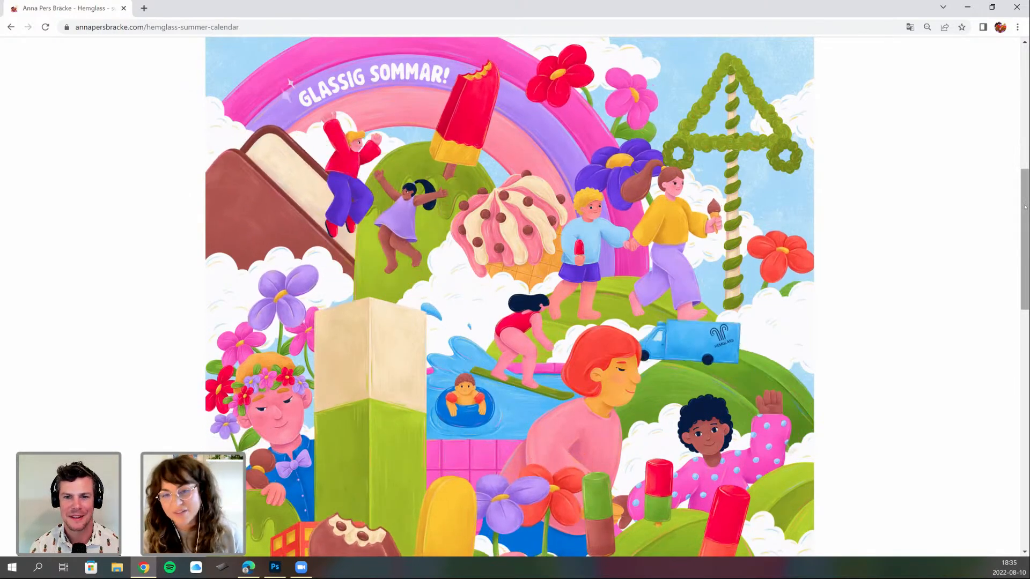
{"action": "scroll", "coordinate": [510, 297], "scroll_direction": "down", "scroll_amount": 1}
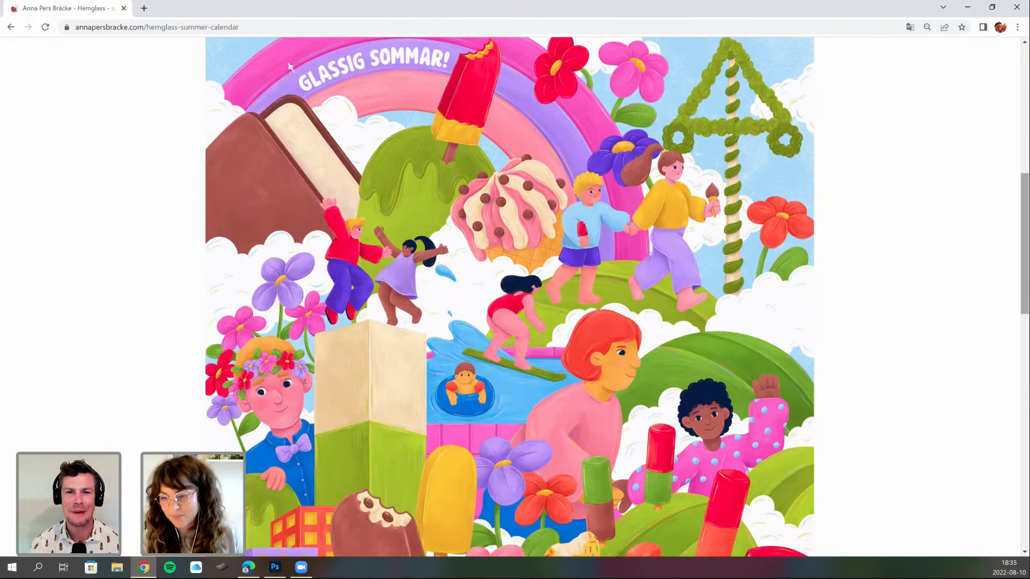
{"action": "scroll", "coordinate": [509, 297], "scroll_direction": "down", "scroll_amount": 2}
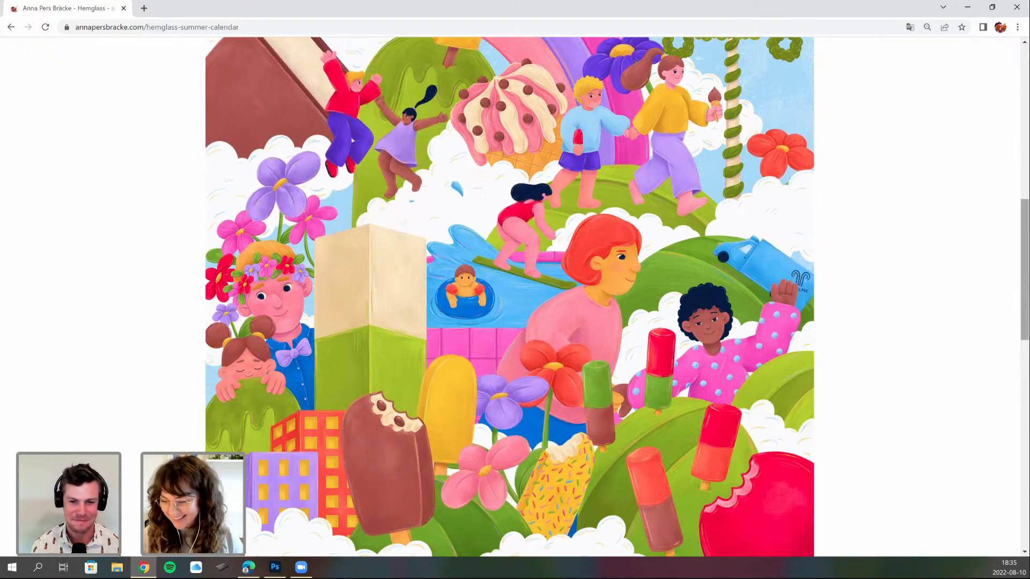
{"action": "scroll", "coordinate": [509, 295], "scroll_direction": "down", "scroll_amount": 1}
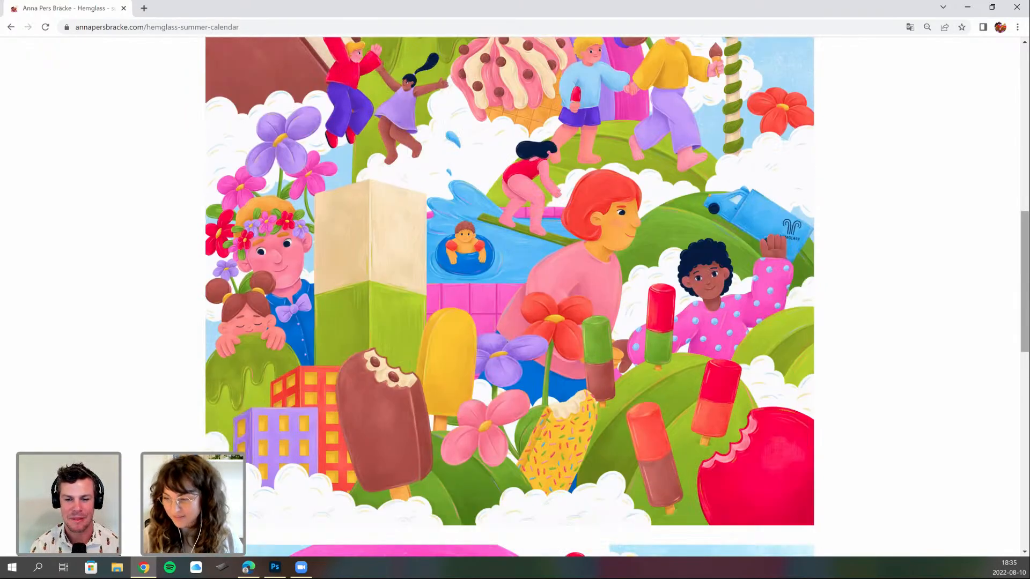
{"action": "scroll", "coordinate": [1024, 235], "scroll_direction": "up", "scroll_amount": 1}
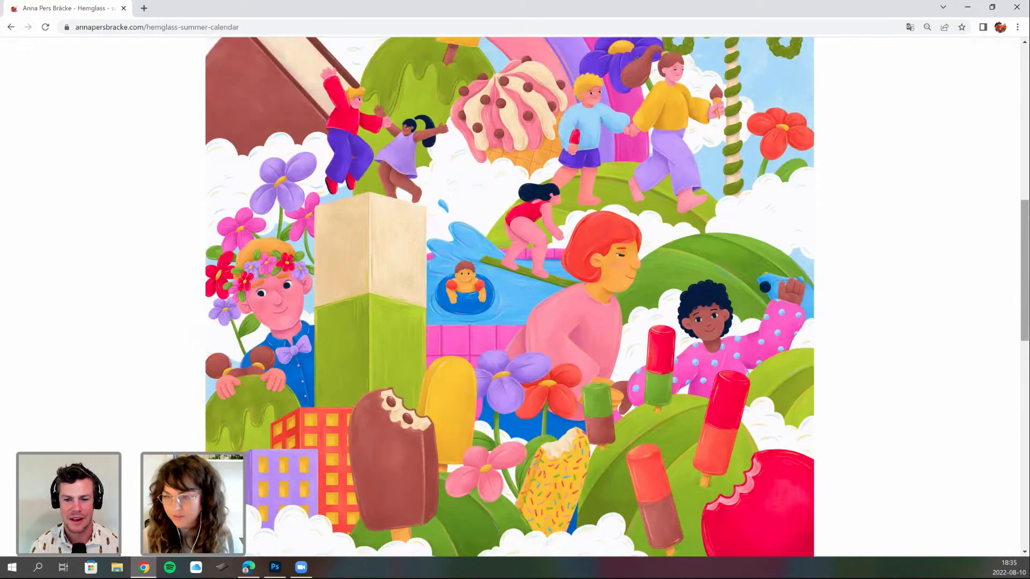
{"action": "scroll", "coordinate": [510, 298], "scroll_direction": "up", "scroll_amount": 1}
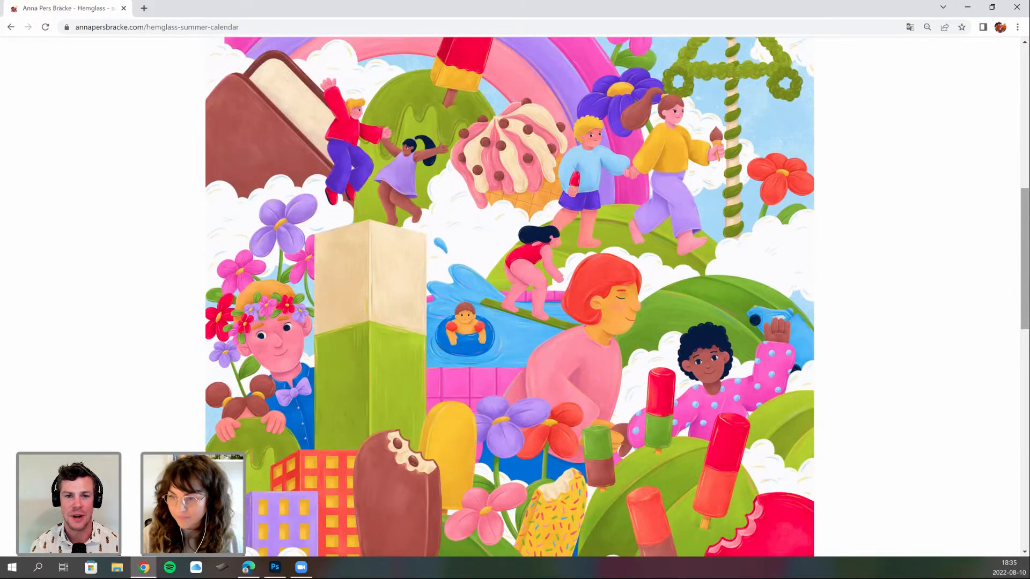
{"action": "scroll", "coordinate": [1025, 205], "scroll_direction": "up", "scroll_amount": 2}
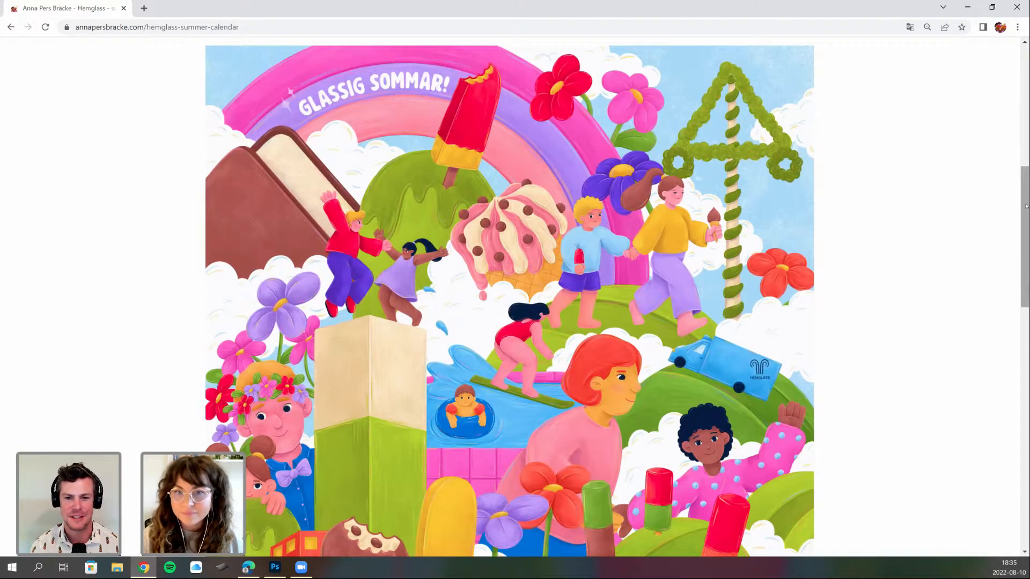
{"action": "scroll", "coordinate": [1025, 205], "scroll_direction": "down", "scroll_amount": 1}
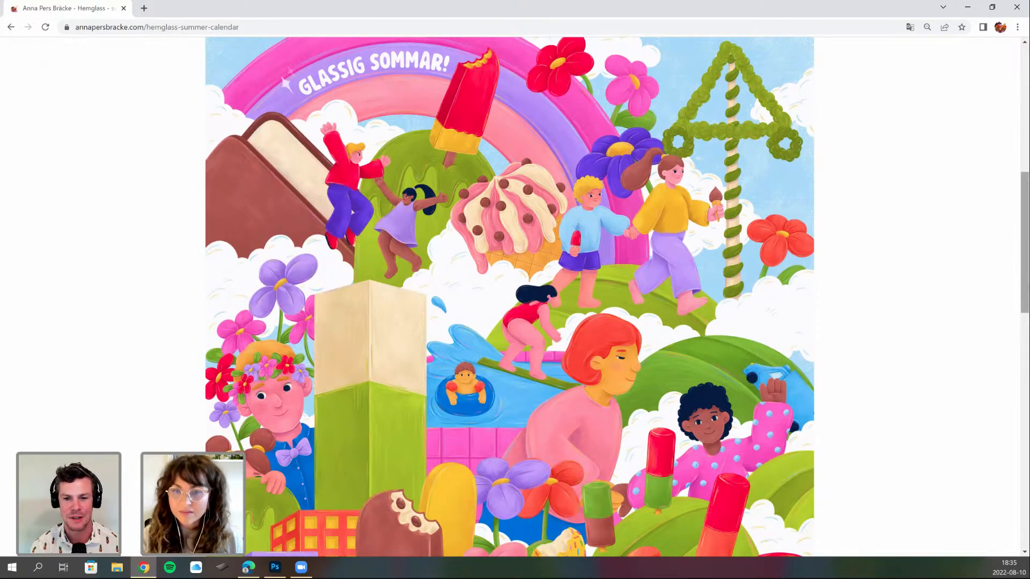
{"action": "scroll", "coordinate": [509, 297], "scroll_direction": "up", "scroll_amount": 1}
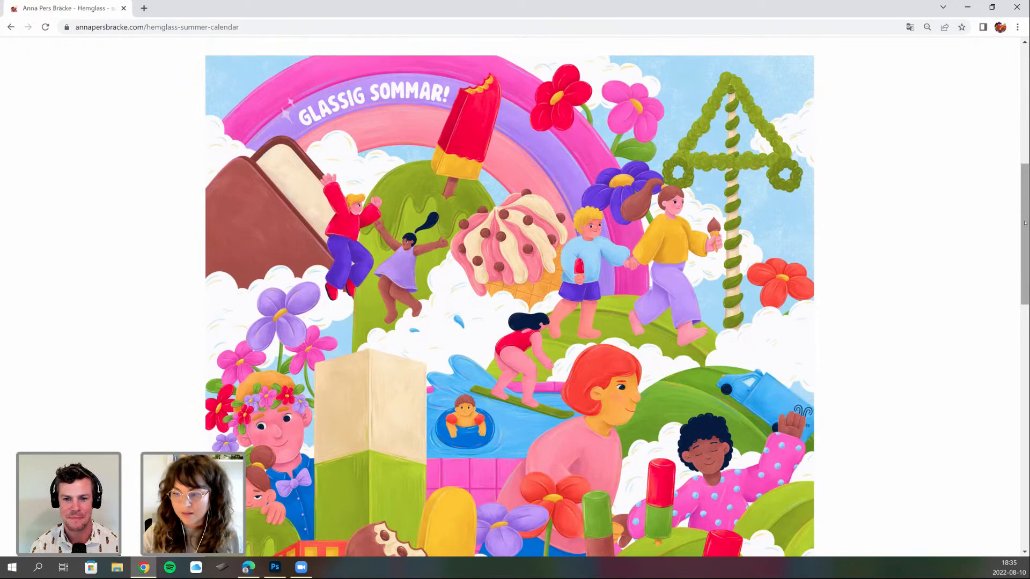
{"action": "scroll", "coordinate": [1025, 228], "scroll_direction": "down", "scroll_amount": 1}
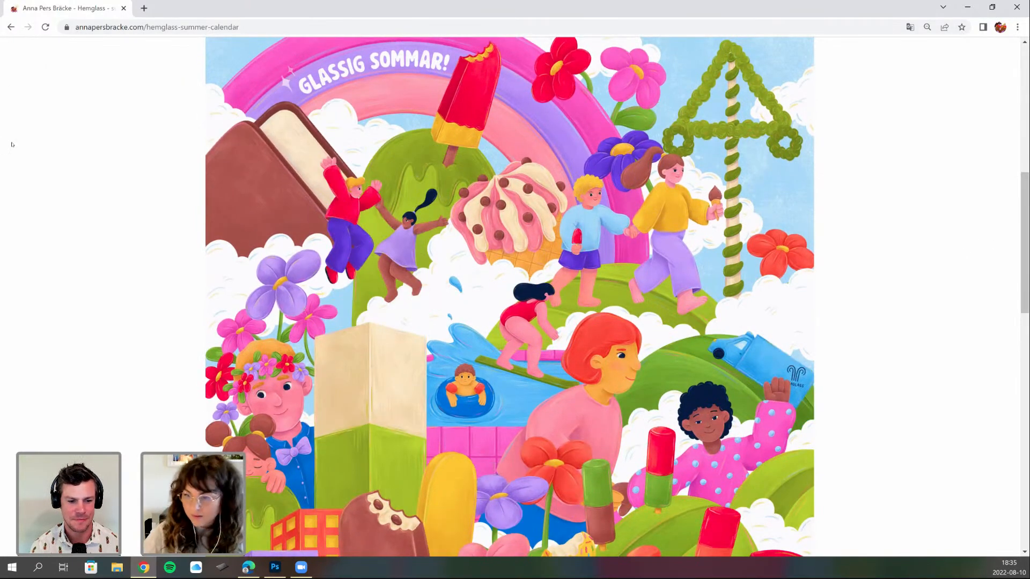
{"action": "key", "text": "alt+Left"}
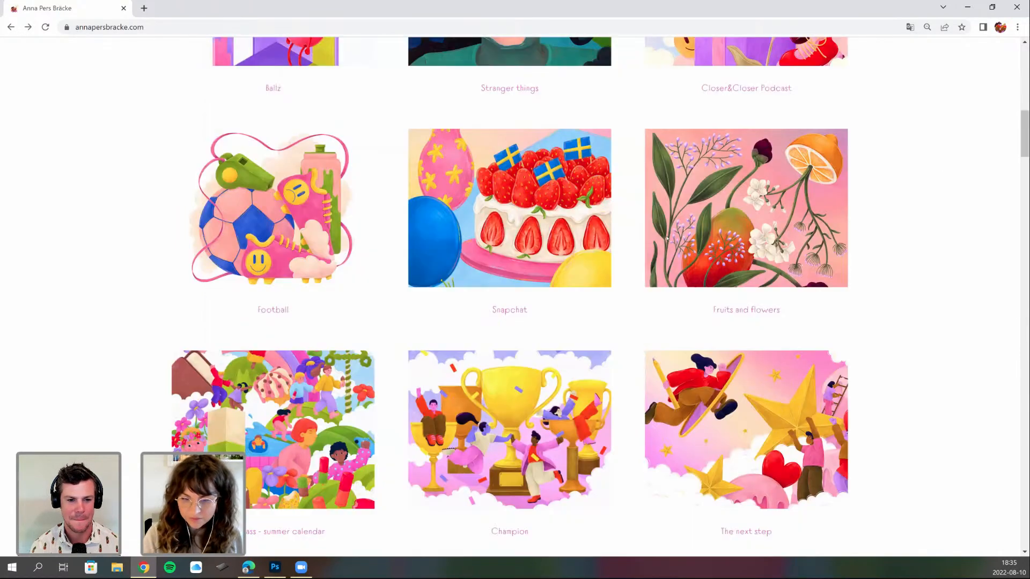
{"action": "scroll", "coordinate": [309, 295], "scroll_direction": "up", "scroll_amount": 2}
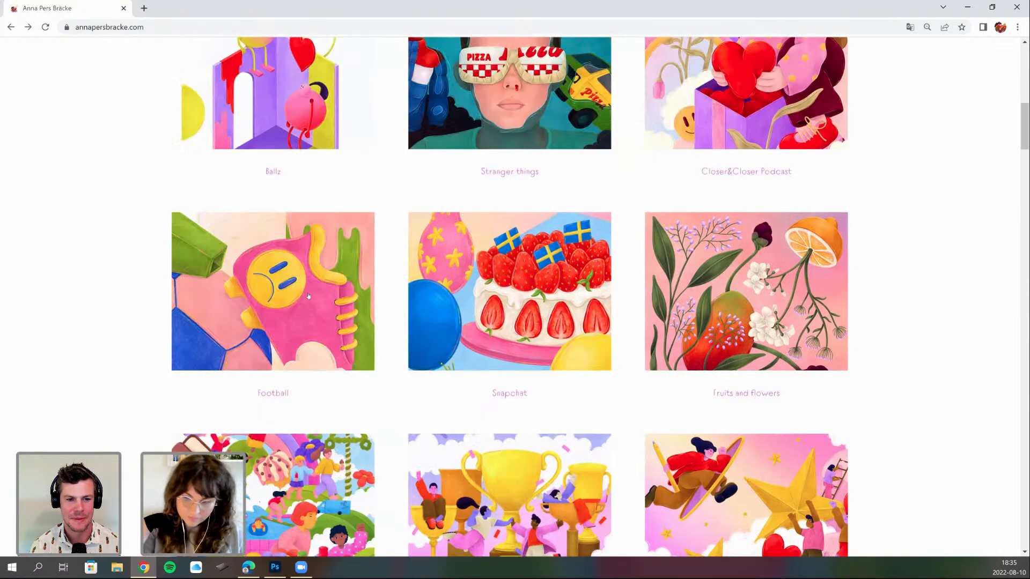
- Open the Football project and bring its illustration into view
{"action": "left_click", "coordinate": [308, 296]}
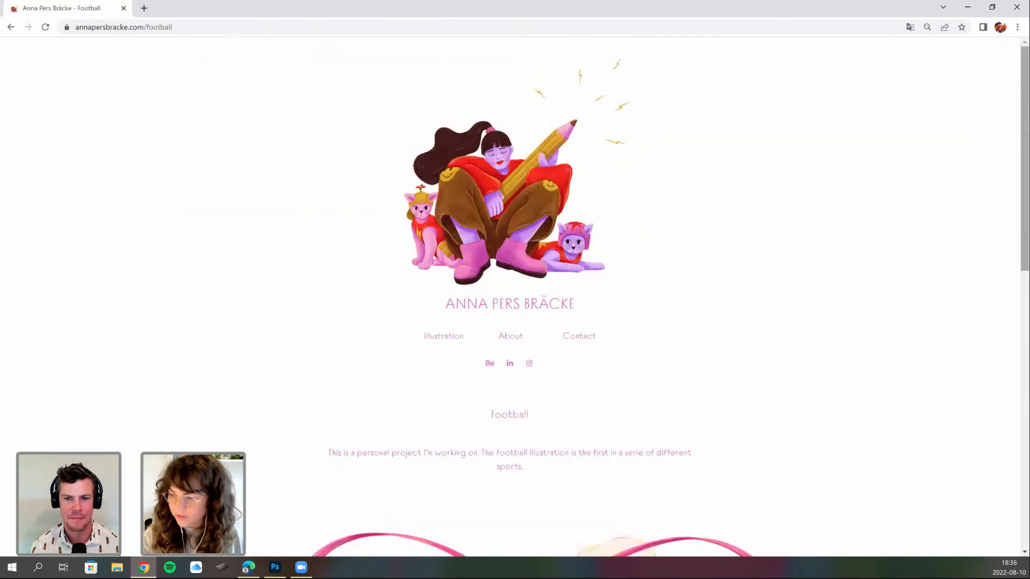
{"action": "scroll", "coordinate": [308, 295], "scroll_direction": "down", "scroll_amount": 1}
{"action": "scroll", "coordinate": [515, 295], "scroll_direction": "down", "scroll_amount": 2}
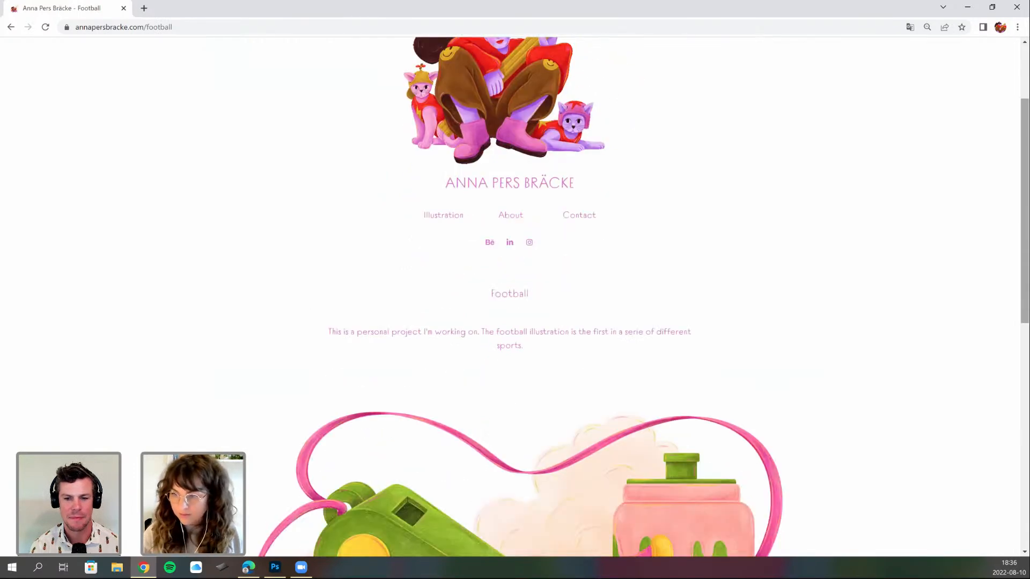
{"action": "scroll", "coordinate": [1018, 411], "scroll_direction": "down", "scroll_amount": 3}
{"action": "scroll", "coordinate": [1025, 303], "scroll_direction": "down", "scroll_amount": 3}
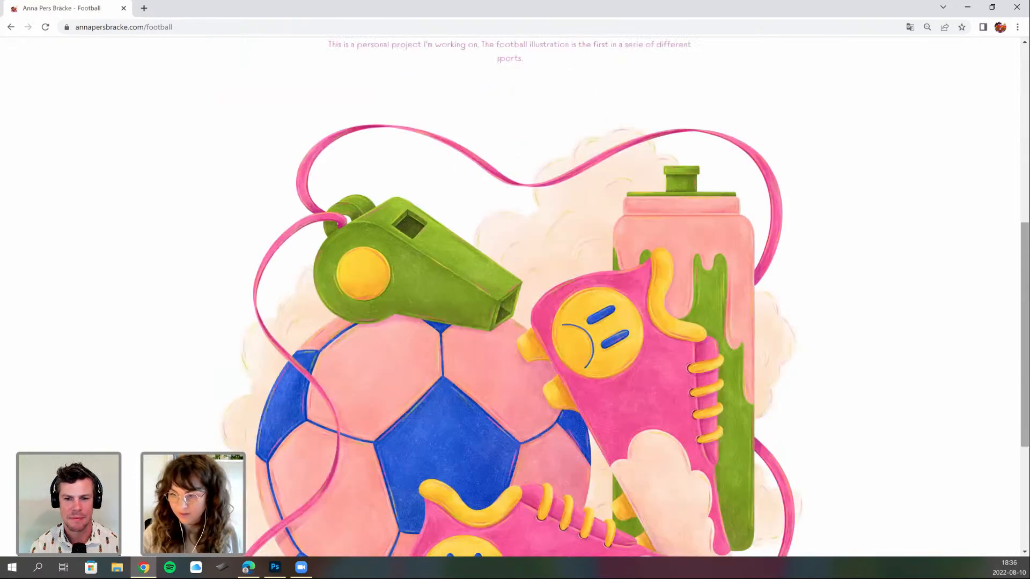
- Examine the Football illustration from the whistle and water bottle down to the smiley football boots
{"action": "scroll", "coordinate": [515, 299], "scroll_direction": "down", "scroll_amount": 1}
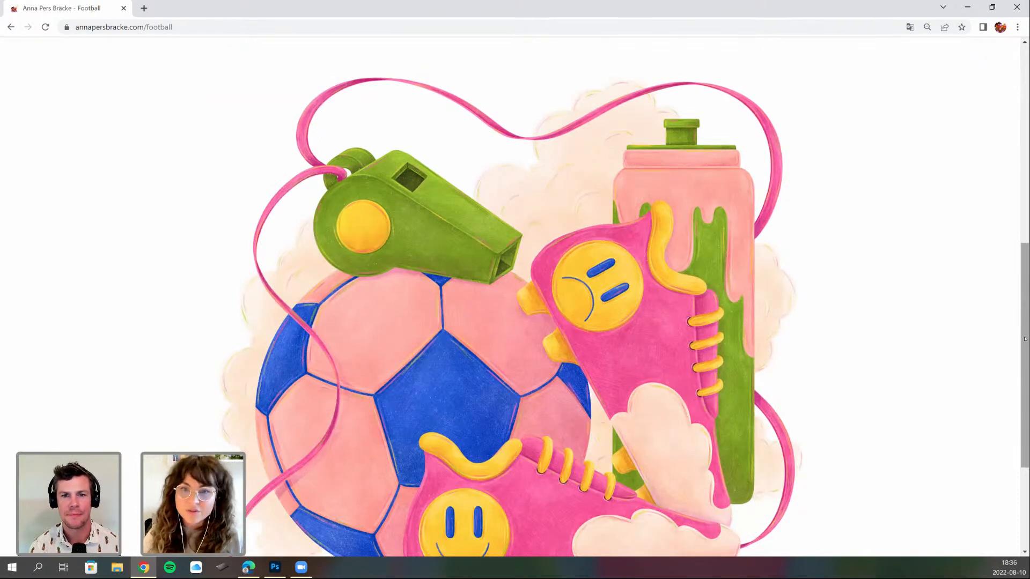
{"action": "scroll", "coordinate": [1024, 339], "scroll_direction": "down", "scroll_amount": 1}
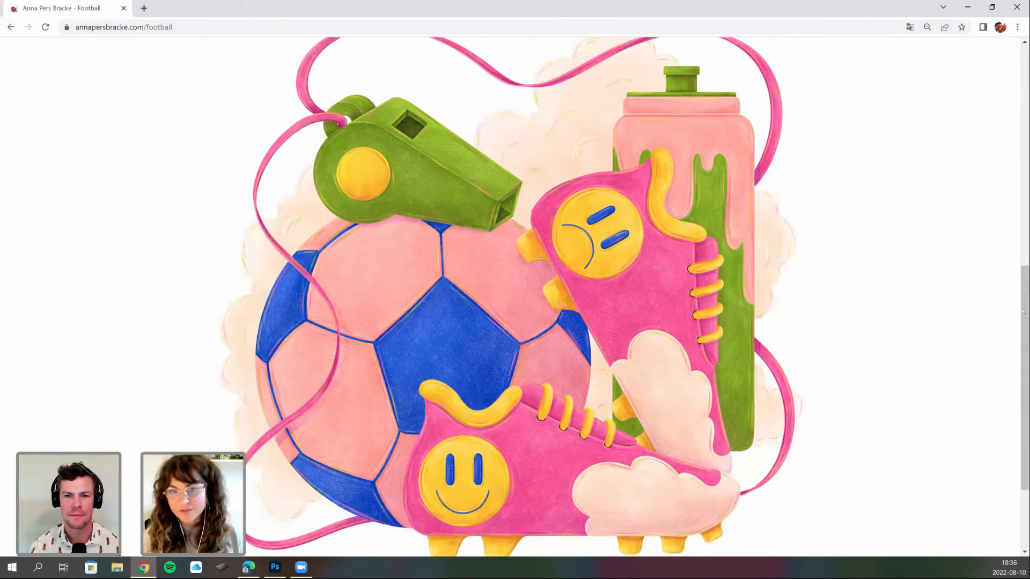
{"action": "scroll", "coordinate": [1023, 312], "scroll_direction": "up", "scroll_amount": 1}
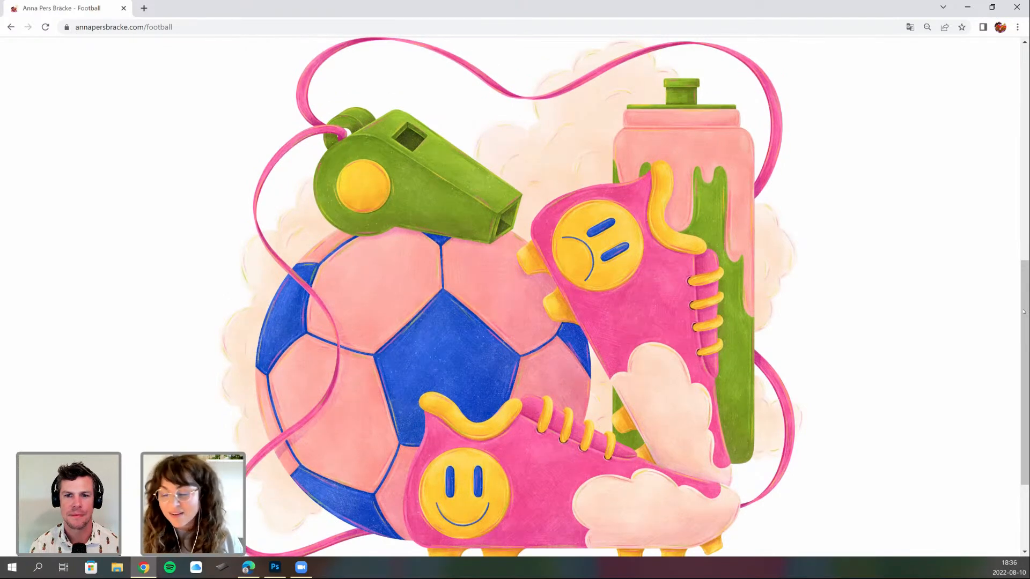
{"action": "scroll", "coordinate": [1023, 310], "scroll_direction": "down", "scroll_amount": 1}
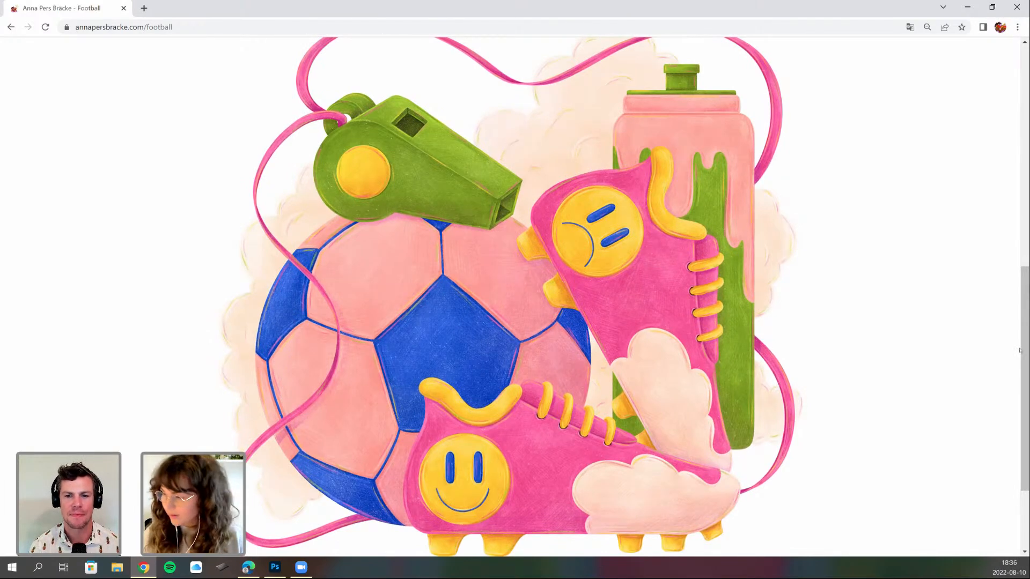
{"action": "scroll", "coordinate": [1026, 345], "scroll_direction": "up", "scroll_amount": 1}
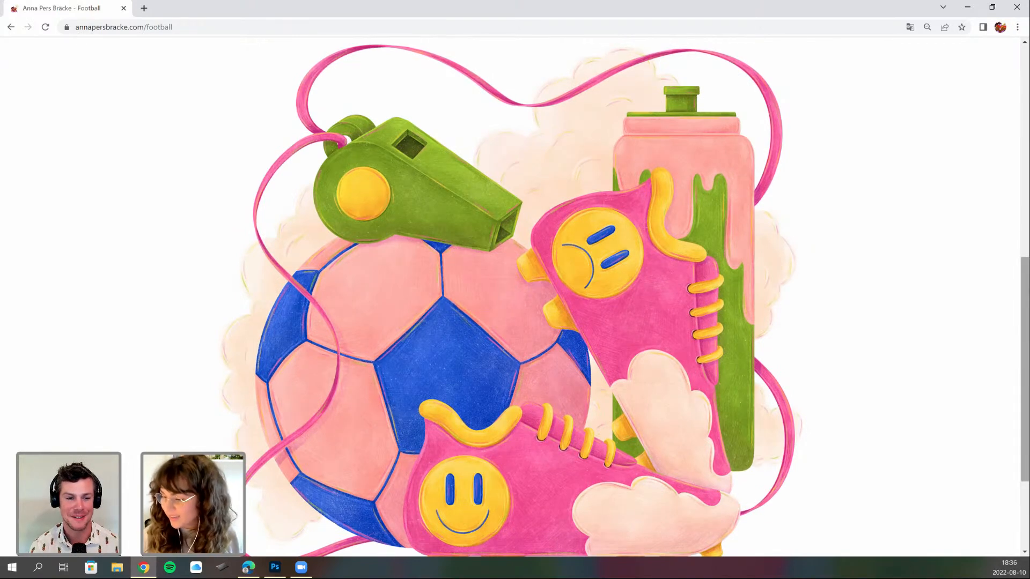
{"action": "scroll", "coordinate": [524, 474], "scroll_direction": "down", "scroll_amount": 1}
{"action": "scroll", "coordinate": [525, 474], "scroll_direction": "up", "scroll_amount": 3}
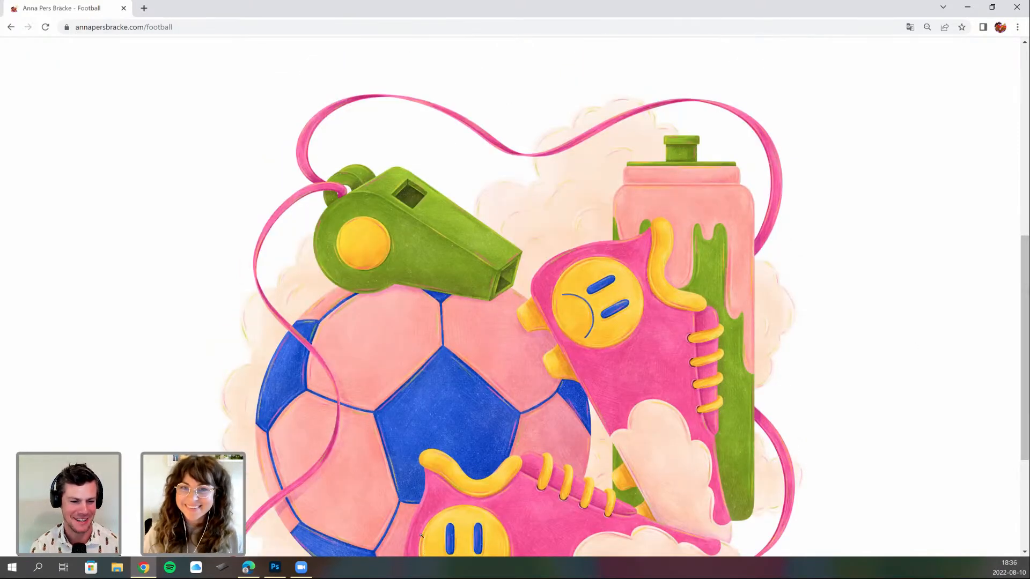
{"action": "scroll", "coordinate": [839, 336], "scroll_direction": "down", "scroll_amount": 1}
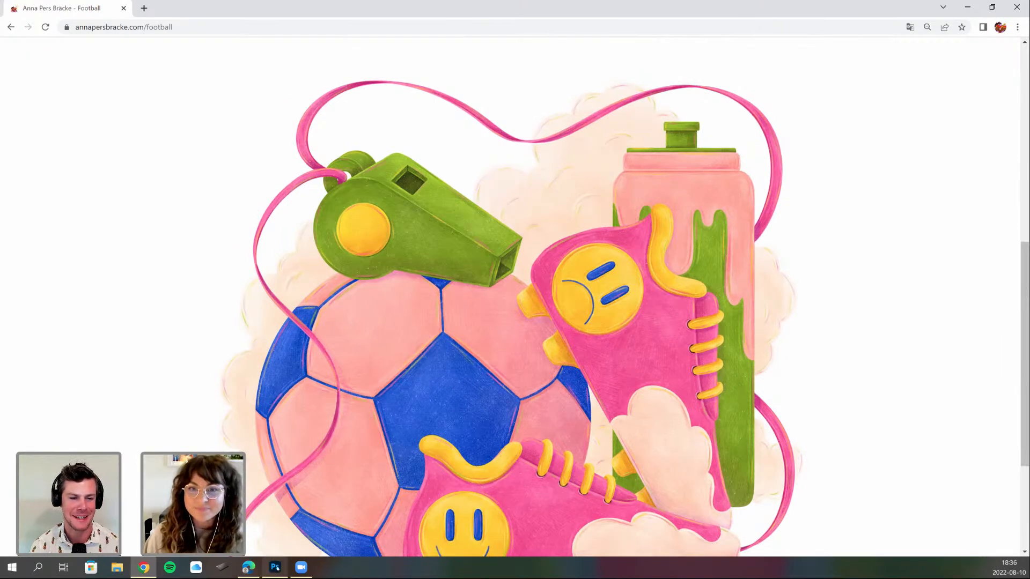
- Switch to Photoshop with boxing.psd open and make the coloured boxing sketch layer Lager 58 visible
{"action": "mouse_move", "coordinate": [277, 567]}
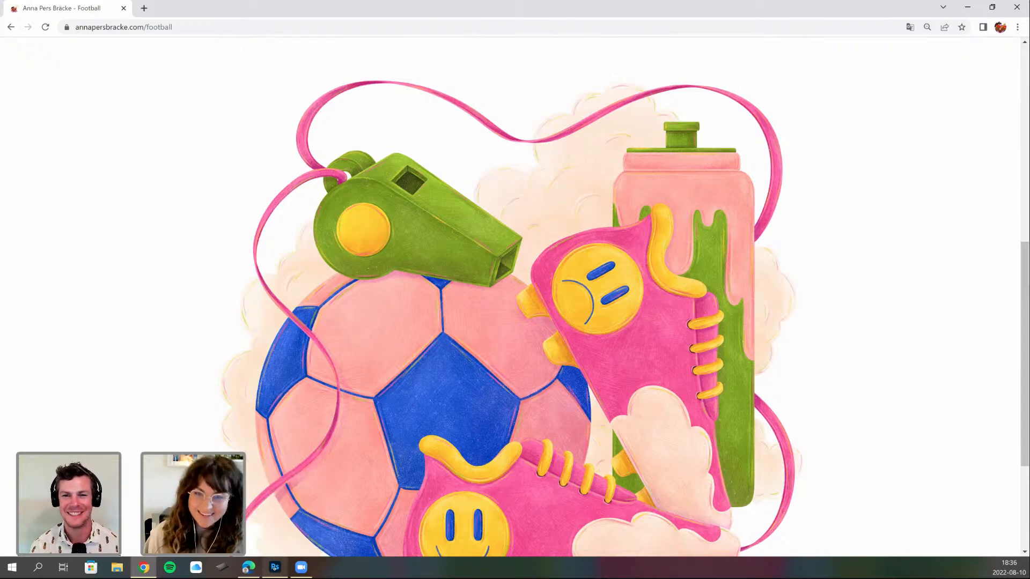
{"action": "left_click", "coordinate": [275, 567]}
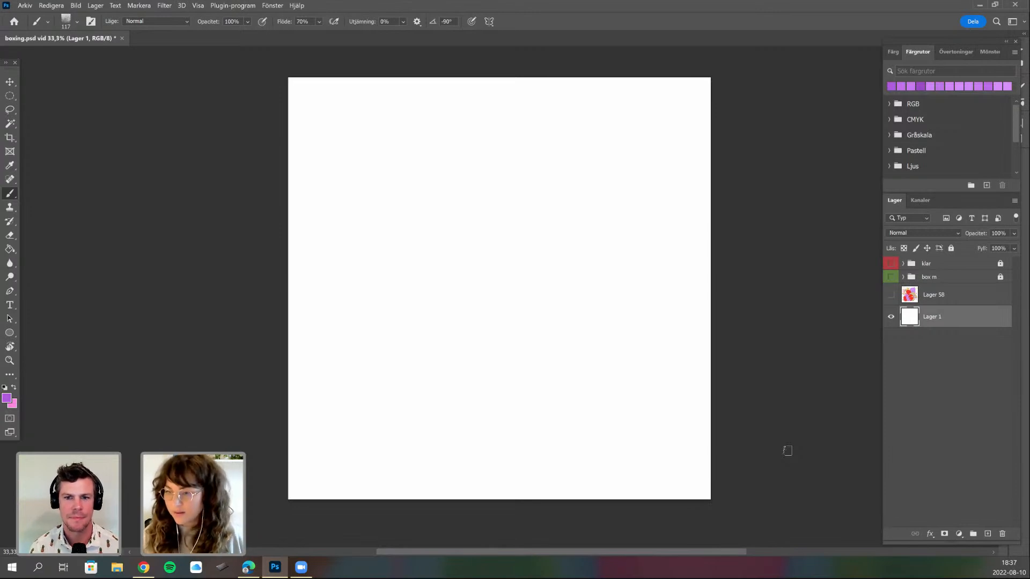
{"action": "left_click", "coordinate": [891, 295]}
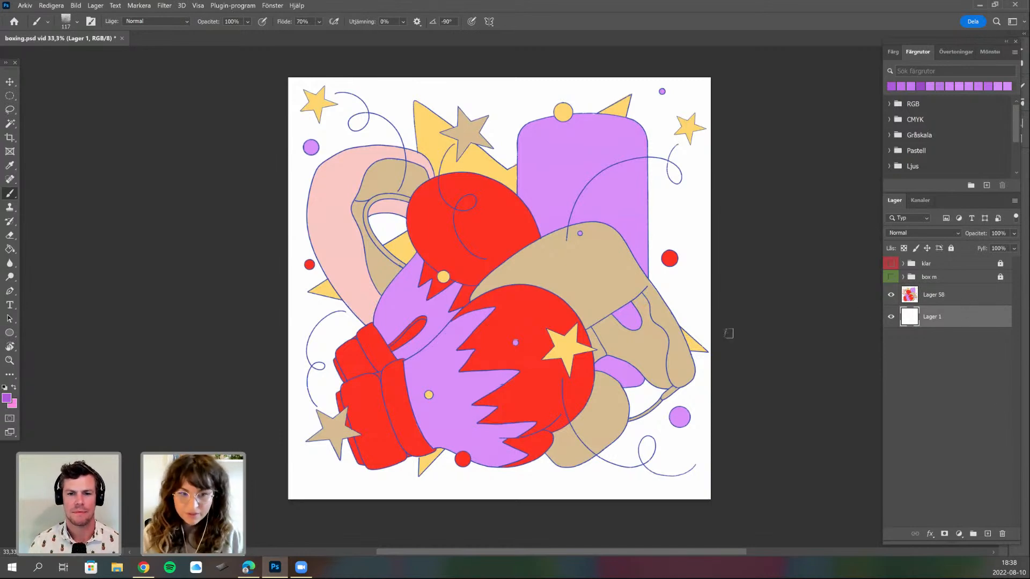
- Duplicate the Lager 58 sketch layer and hide the copy
{"action": "left_click_drag", "start_coordinate": [971, 295], "coordinate": [986, 531]}
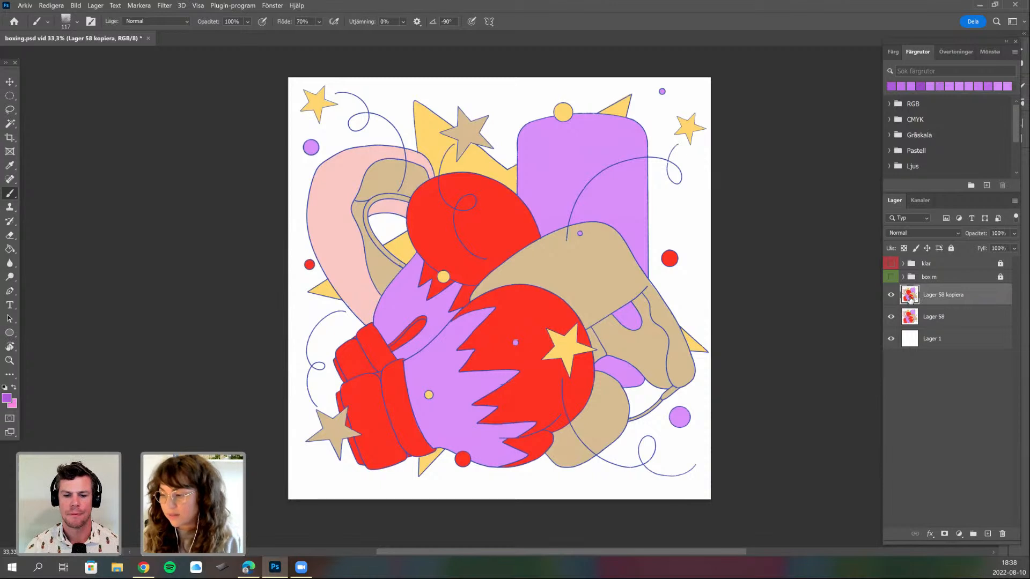
{"action": "left_click", "coordinate": [892, 295]}
- Set the original Lager 58 sketch layer to the Multiply (Multiplicera) blend mode at 21% opacity
{"action": "left_click", "coordinate": [935, 318]}
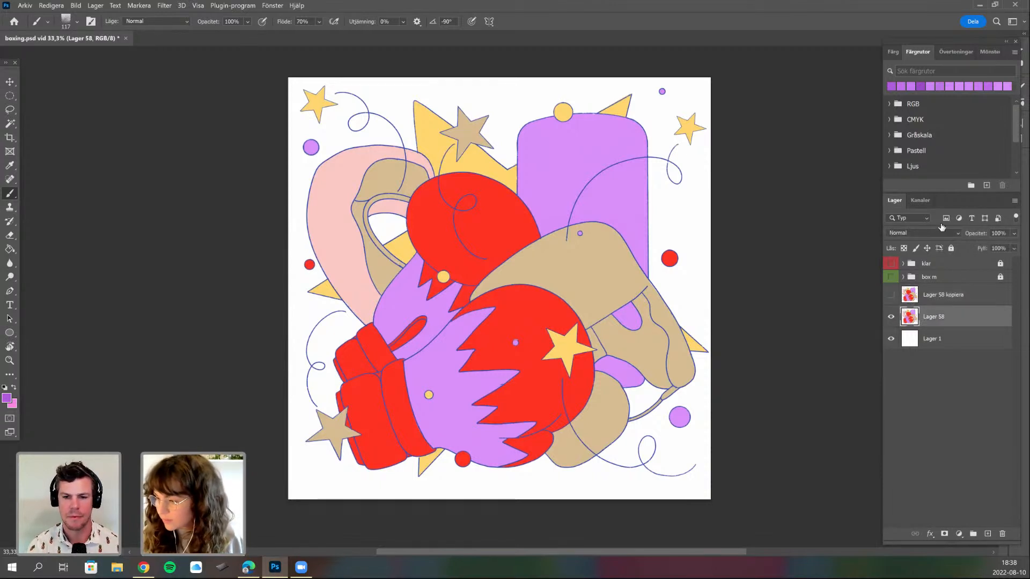
{"action": "left_click", "coordinate": [925, 234]}
{"action": "left_click", "coordinate": [919, 274]}
{"action": "left_click", "coordinate": [1014, 234]}
{"action": "left_click_drag", "start_coordinate": [1014, 246], "coordinate": [976, 246]}
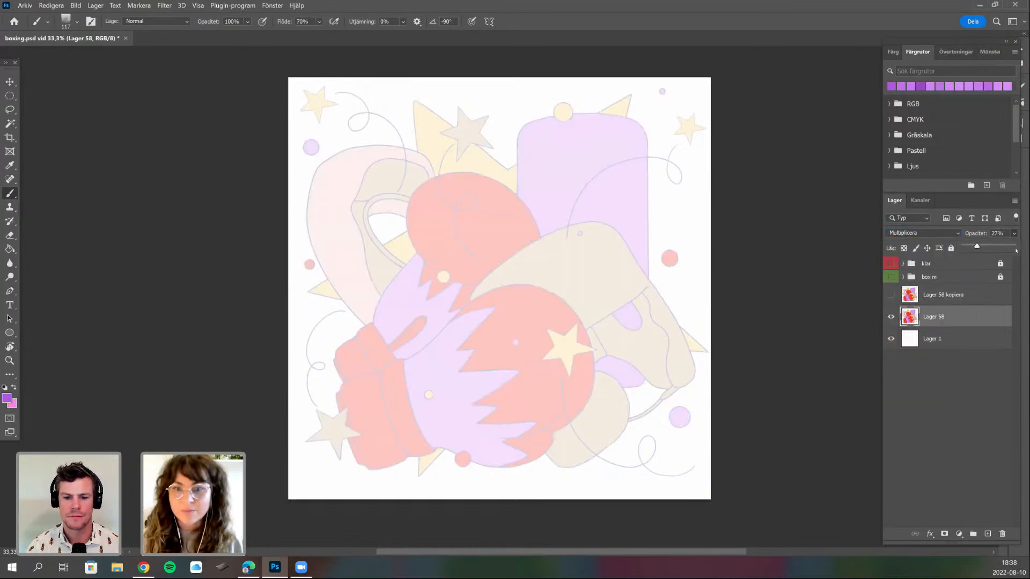
{"action": "left_click_drag", "start_coordinate": [978, 247], "coordinate": [977, 247]}
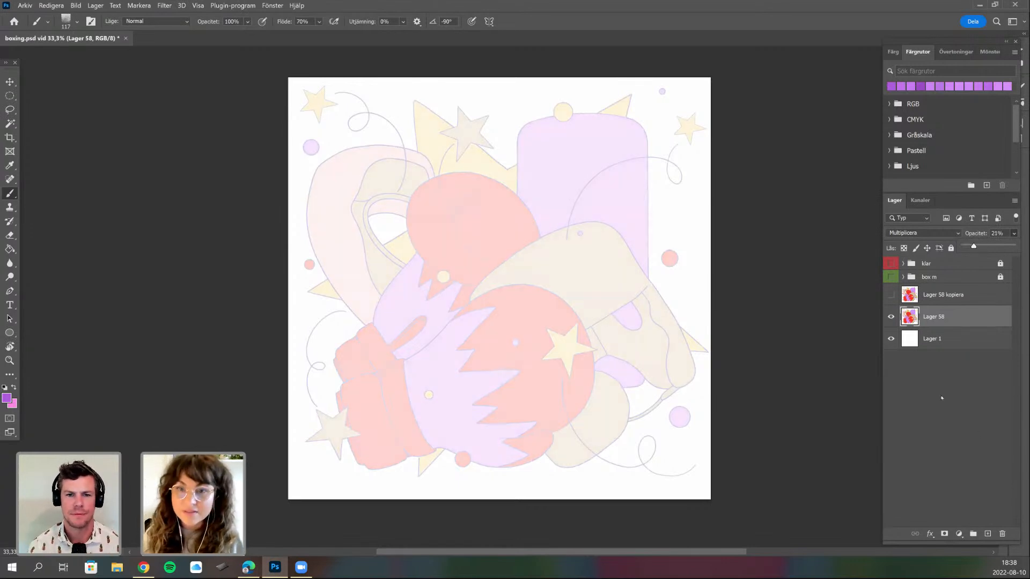
- Add an empty layer beneath the Lager 58 sketch and sample the glove's red from the full-colour copy
{"action": "left_click", "coordinate": [987, 533], "text": "ctrl"}
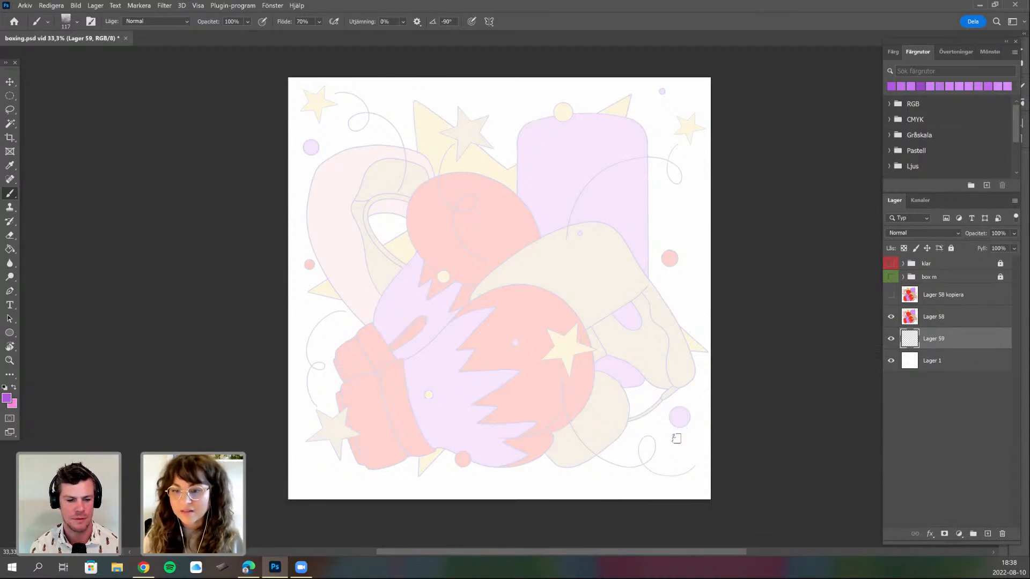
{"action": "left_click_drag", "start_coordinate": [687, 443], "coordinate": [731, 436]}
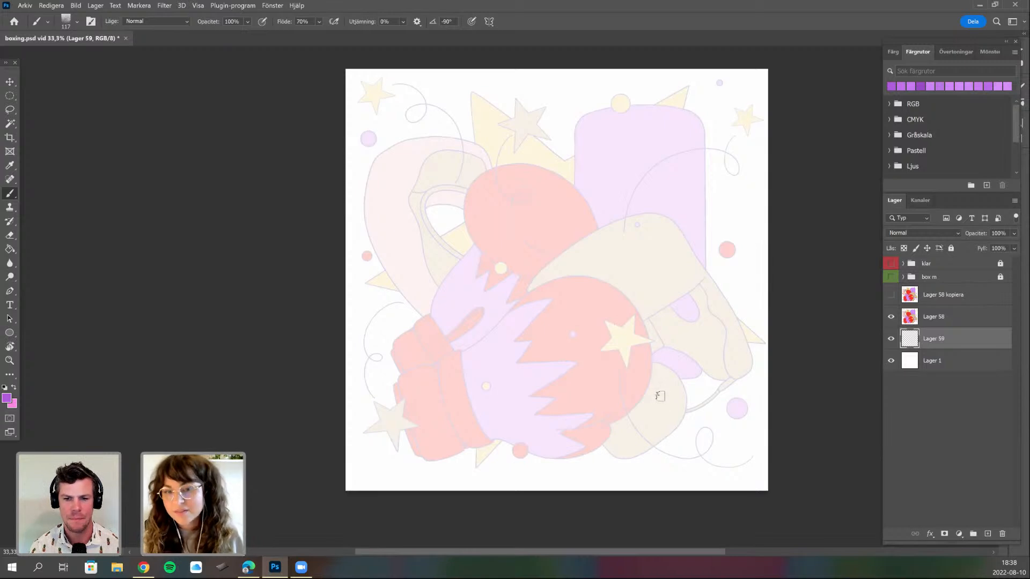
{"action": "left_click", "coordinate": [891, 294]}
{"action": "left_click", "coordinate": [587, 342], "text": "alt"}
- Choose the tecka 4h brush at a size of 22 px and hide the full-colour sketch copy again
{"action": "right_click", "coordinate": [586, 344]}
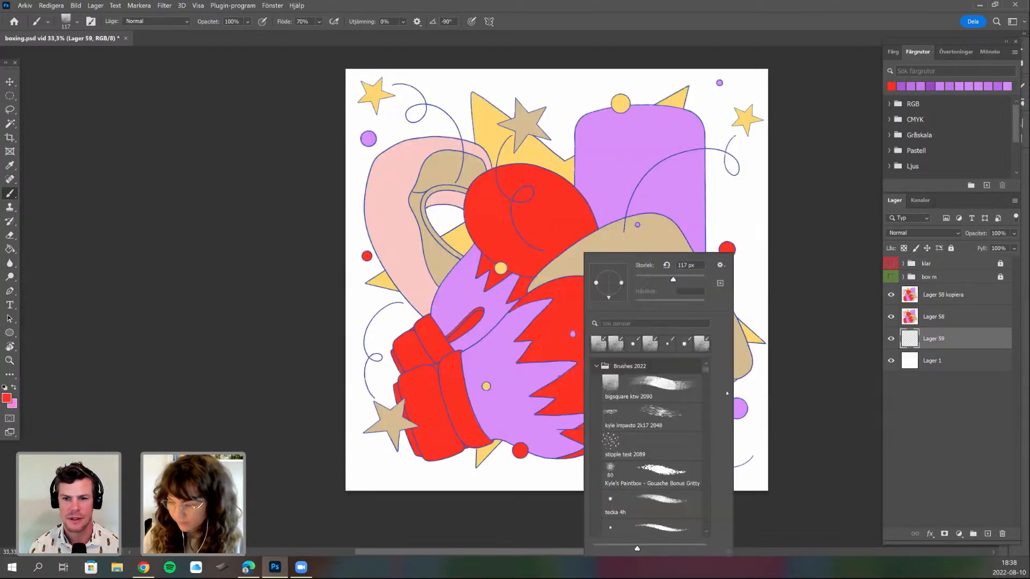
{"action": "left_click", "coordinate": [670, 502]}
{"action": "left_click_drag", "start_coordinate": [696, 265], "coordinate": [665, 272]}
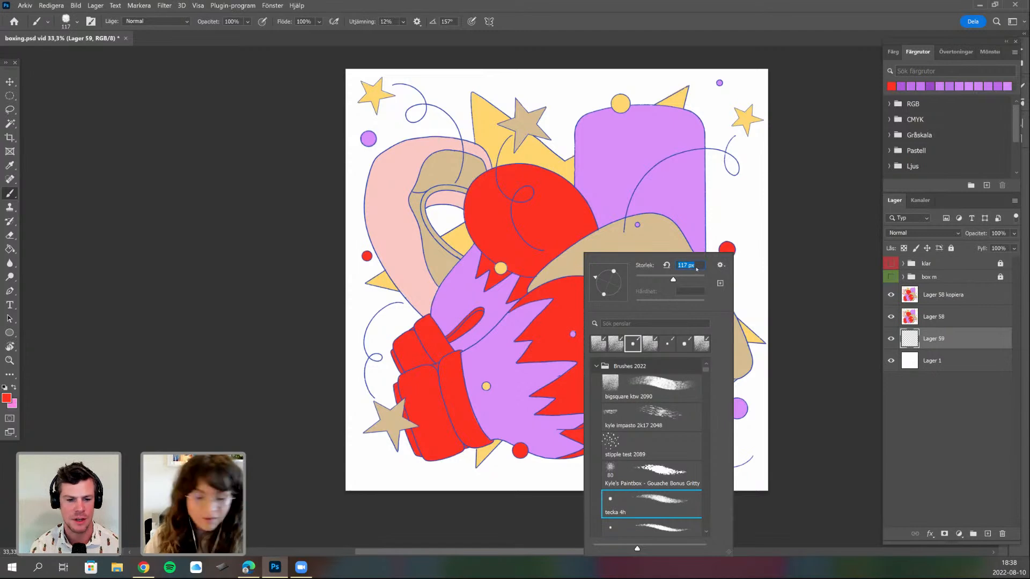
{"action": "type", "text": "18"}
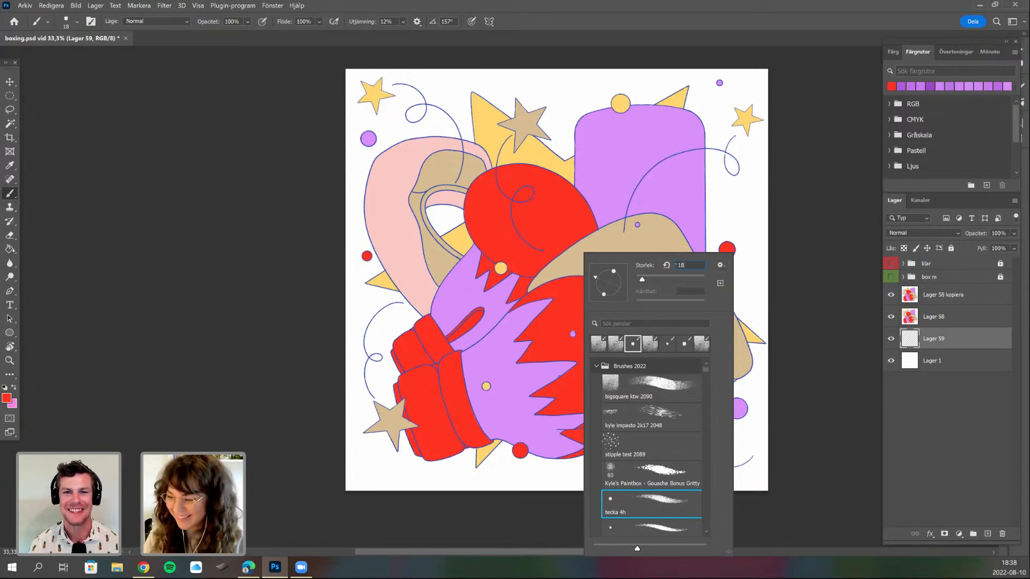
{"action": "type", "text": "22"}
{"action": "key", "text": "Return"}
{"action": "mouse_move", "coordinate": [559, 376]}
{"action": "left_mouse_down"}
{"action": "mouse_move", "coordinate": [577, 357]}
{"action": "mouse_move", "coordinate": [560, 373]}
{"action": "left_mouse_up"}
{"action": "left_click", "coordinate": [890, 295]}
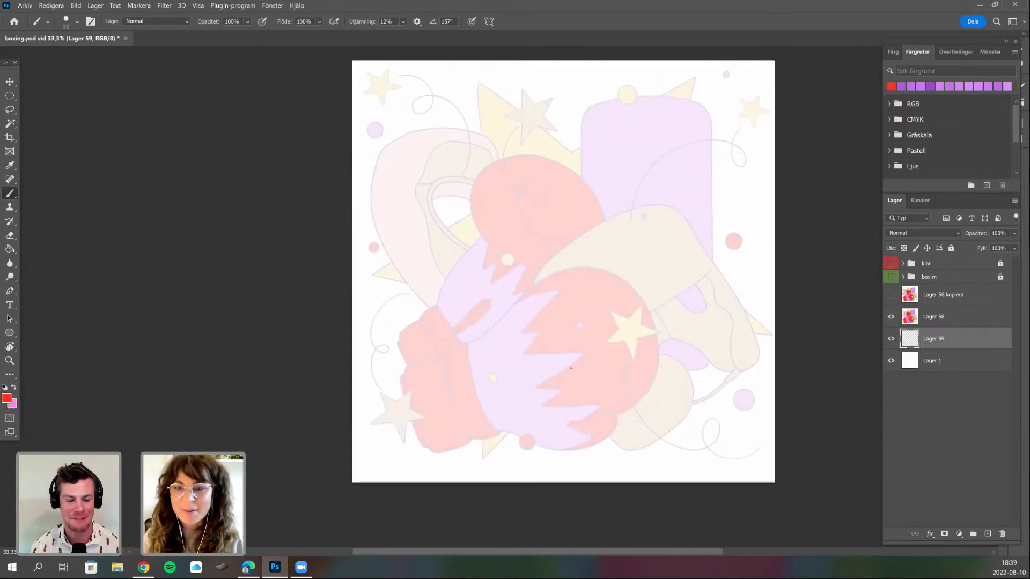
- Set the brush smoothing to 34% with the boxing glove enlarged
{"action": "scroll", "coordinate": [572, 366], "scroll_direction": "up", "scroll_amount": 1}
{"action": "left_click_drag", "start_coordinate": [561, 318], "coordinate": [566, 287]}
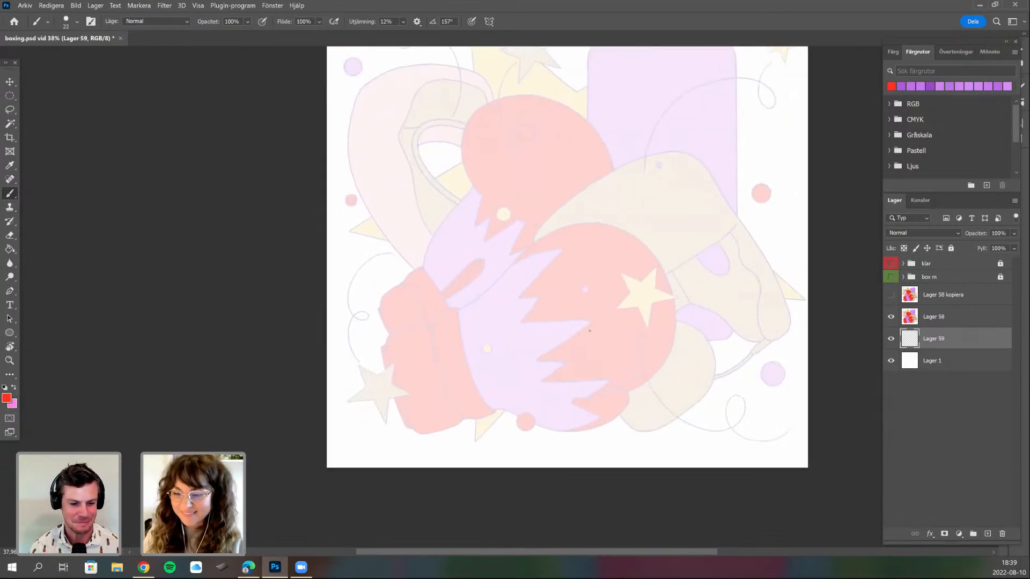
{"action": "scroll", "coordinate": [566, 287], "scroll_direction": "up", "scroll_amount": 4}
{"action": "left_click_drag", "start_coordinate": [529, 340], "coordinate": [600, 312]}
{"action": "left_click_drag", "start_coordinate": [499, 322], "coordinate": [543, 279]}
{"action": "scroll", "coordinate": [486, 336], "scroll_direction": "up", "scroll_amount": 2}
{"action": "scroll", "coordinate": [485, 335], "scroll_direction": "up", "scroll_amount": 1}
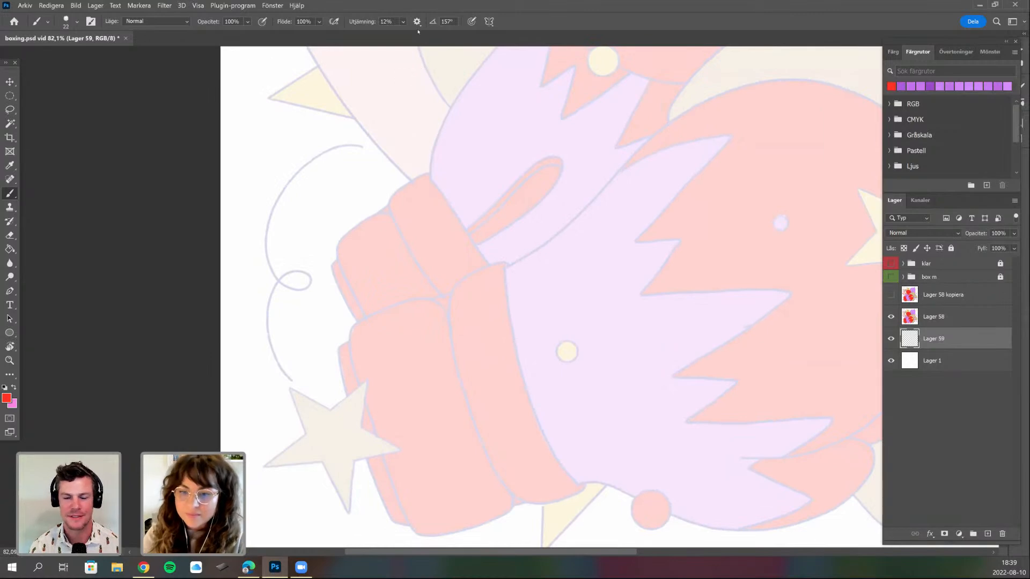
{"action": "left_click", "coordinate": [402, 21]}
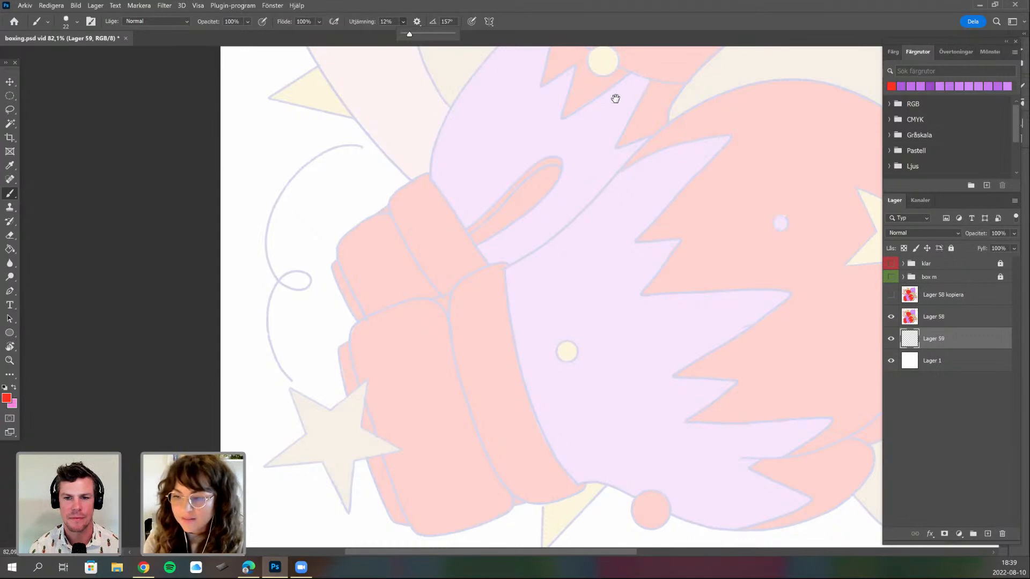
{"action": "left_click_drag", "start_coordinate": [614, 96], "coordinate": [570, 115]}
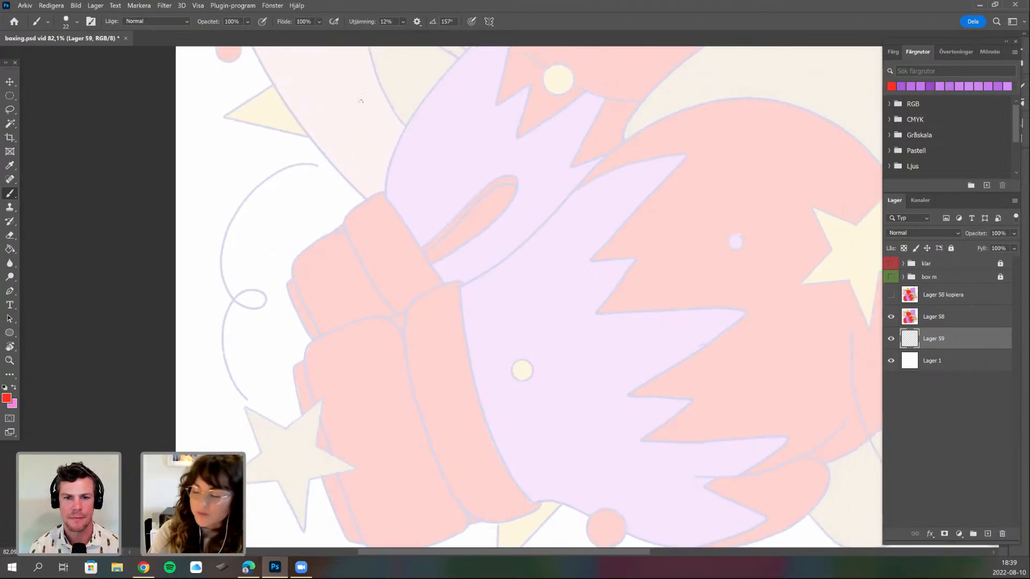
{"action": "left_click", "coordinate": [404, 22]}
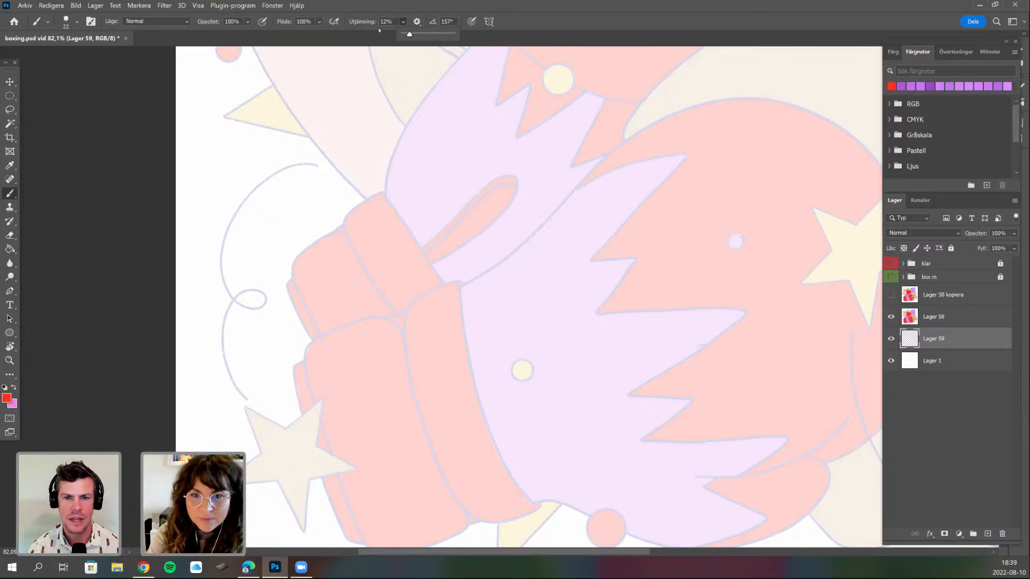
{"action": "left_click_drag", "start_coordinate": [417, 35], "coordinate": [420, 34]}
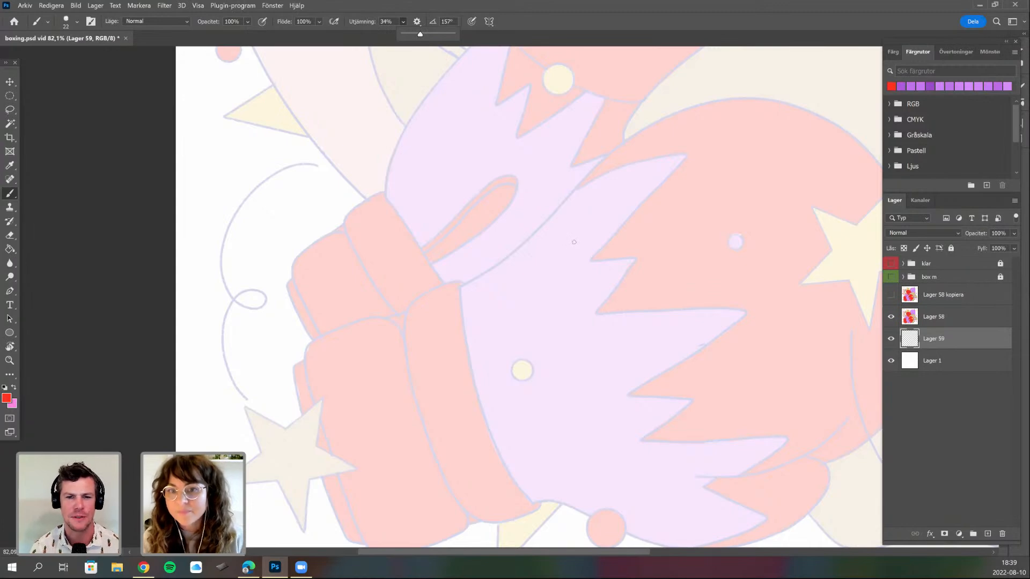
- Try a stroke along the front glove's upper edge with 0% smoothing and undo it
{"action": "left_click_drag", "start_coordinate": [419, 35], "coordinate": [404, 36]}
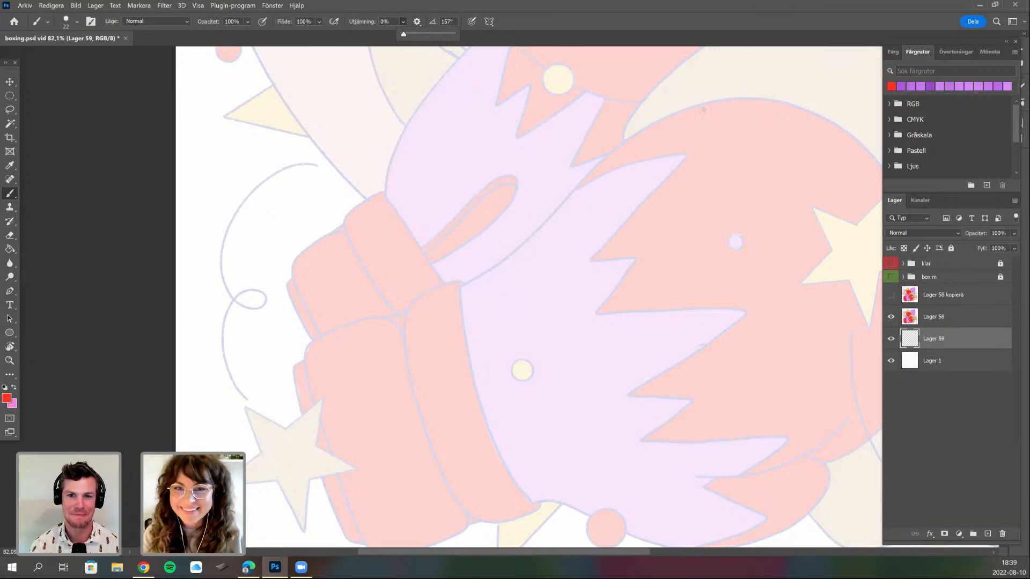
{"action": "mouse_move", "coordinate": [718, 100]}
{"action": "left_mouse_down"}
{"action": "mouse_move", "coordinate": [659, 119]}
{"action": "mouse_move", "coordinate": [584, 175]}
{"action": "left_mouse_up"}
{"action": "key", "text": "ctrl+z"}
- Set the brush smoothing to 33%, testing it with a stroke along the front glove's upper edge that is then undone
{"action": "left_click", "coordinate": [404, 22]}
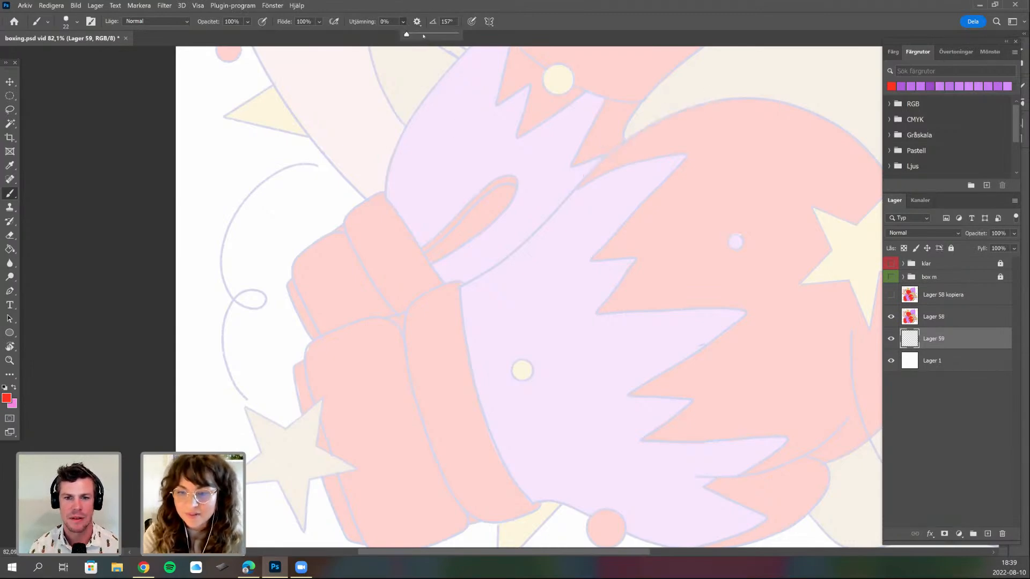
{"action": "mouse_move", "coordinate": [716, 98]}
{"action": "left_mouse_down"}
{"action": "mouse_move", "coordinate": [655, 122]}
{"action": "mouse_move", "coordinate": [570, 191]}
{"action": "left_mouse_up"}
{"action": "scroll", "coordinate": [554, 305], "scroll_direction": "up", "scroll_amount": 2}
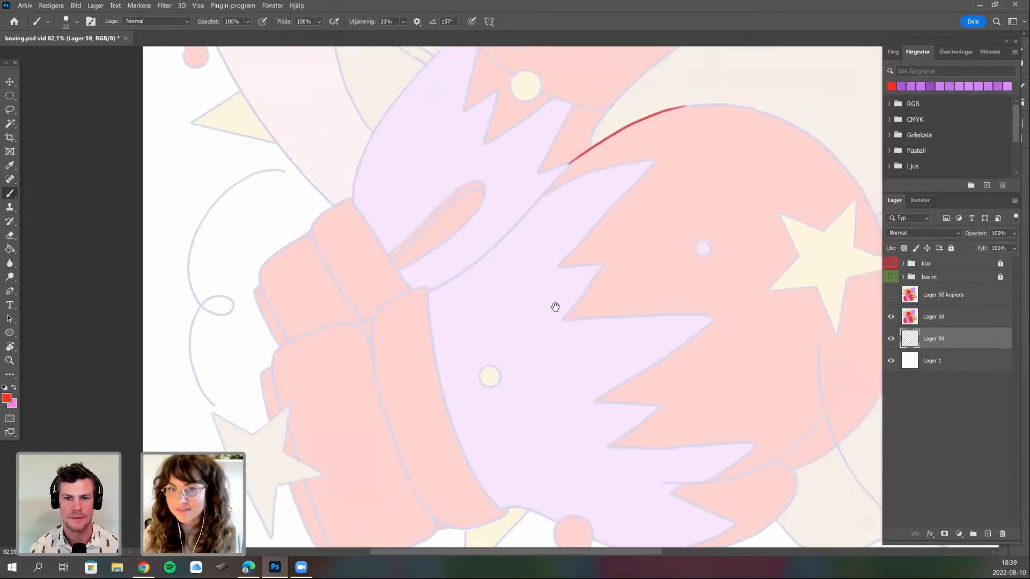
{"action": "key", "text": "ctrl+z"}
- Trace the upper edges of the front glove's two cuff sections in red, including the start of the seam between them
{"action": "scroll", "coordinate": [543, 260], "scroll_direction": "up", "scroll_amount": 3}
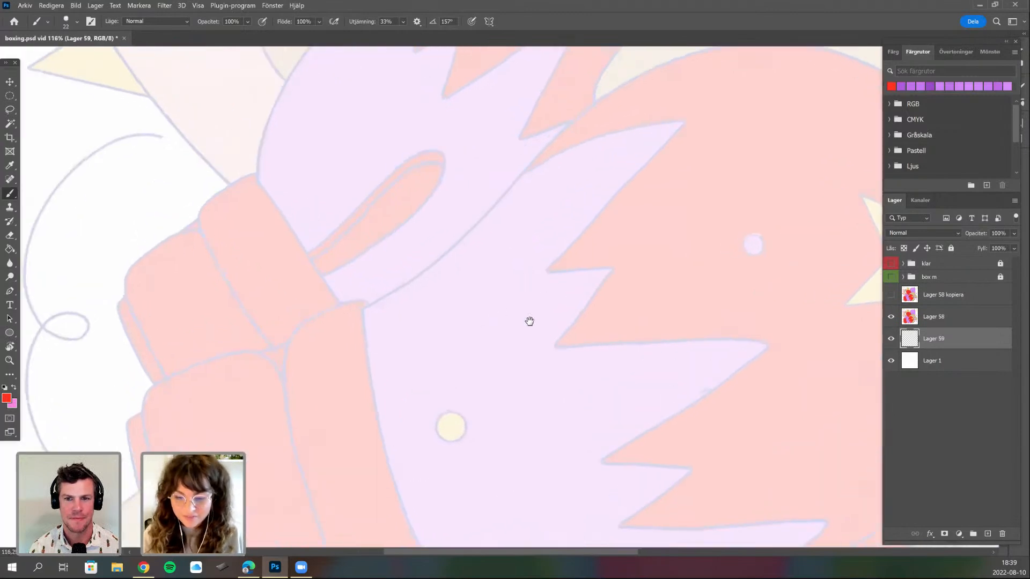
{"action": "left_click_drag", "start_coordinate": [529, 322], "coordinate": [638, 274]}
{"action": "left_click_drag", "start_coordinate": [547, 289], "coordinate": [572, 272]}
{"action": "scroll", "coordinate": [542, 262], "scroll_direction": "up", "scroll_amount": 1}
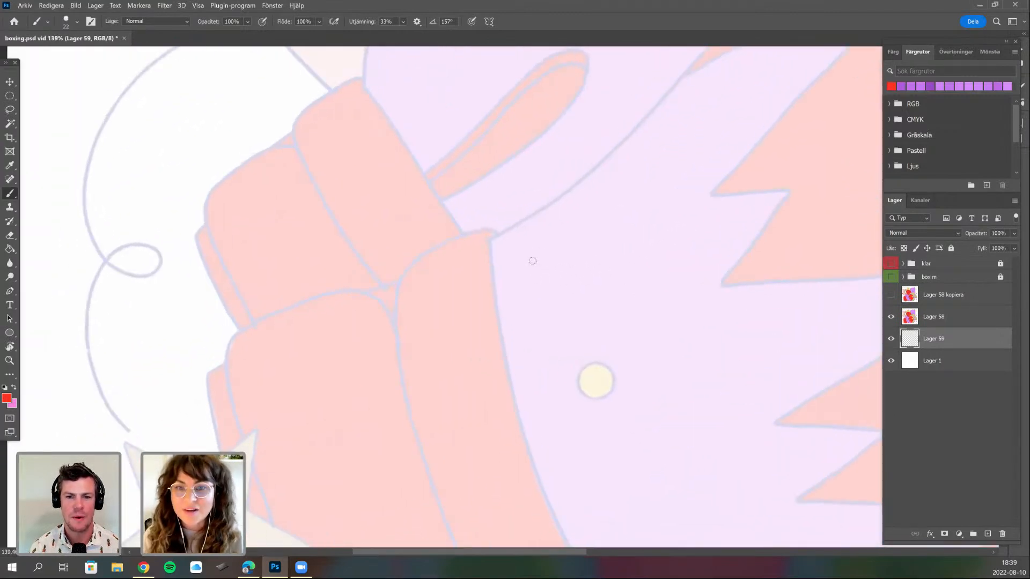
{"action": "mouse_move", "coordinate": [501, 234]}
{"action": "left_mouse_down"}
{"action": "mouse_move", "coordinate": [479, 232]}
{"action": "mouse_move", "coordinate": [407, 268]}
{"action": "mouse_move", "coordinate": [398, 364]}
{"action": "left_mouse_up"}
{"action": "left_click_drag", "start_coordinate": [519, 333], "coordinate": [572, 296]}
{"action": "mouse_move", "coordinate": [506, 233]}
{"action": "left_mouse_down"}
{"action": "mouse_move", "coordinate": [358, 279]}
{"action": "mouse_move", "coordinate": [336, 337]}
{"action": "left_mouse_up"}
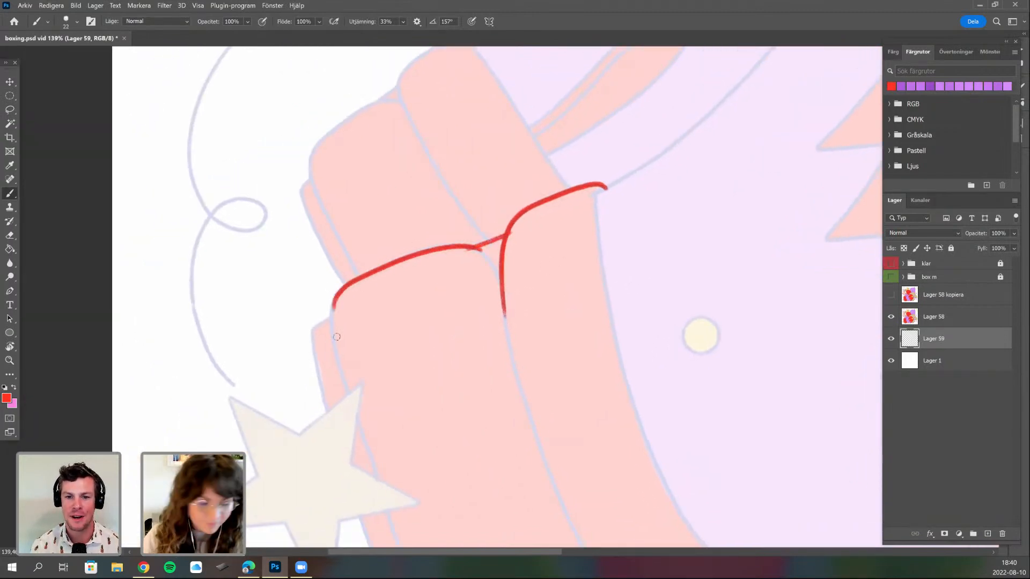
- Try a red stroke along the outer edge of the front glove's cuff, across the star, and undo it
{"action": "left_click_drag", "start_coordinate": [409, 342], "coordinate": [434, 250]}
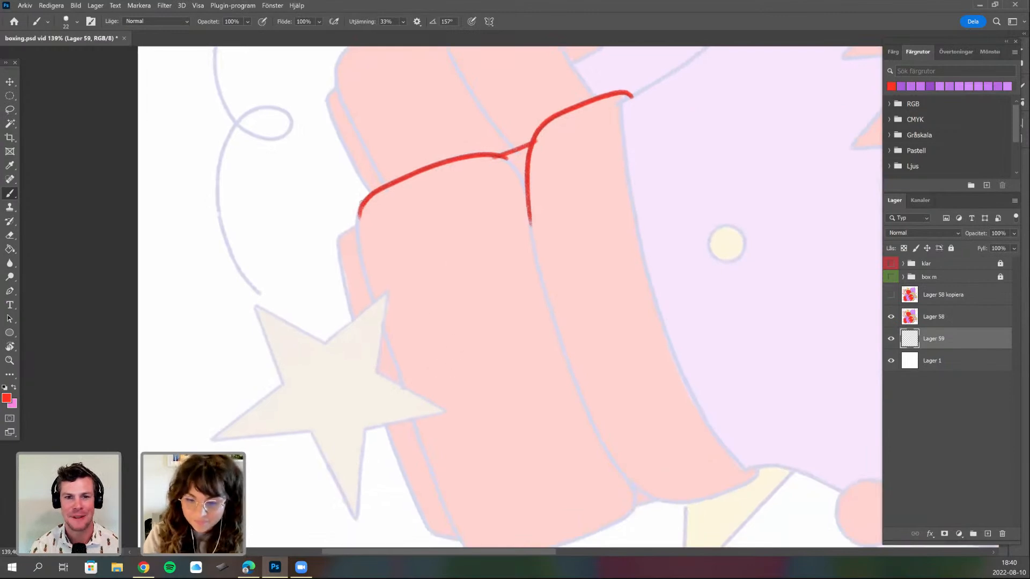
{"action": "mouse_move", "coordinate": [356, 226]}
{"action": "left_mouse_down"}
{"action": "mouse_move", "coordinate": [379, 361]}
{"action": "mouse_move", "coordinate": [407, 443]}
{"action": "left_mouse_up"}
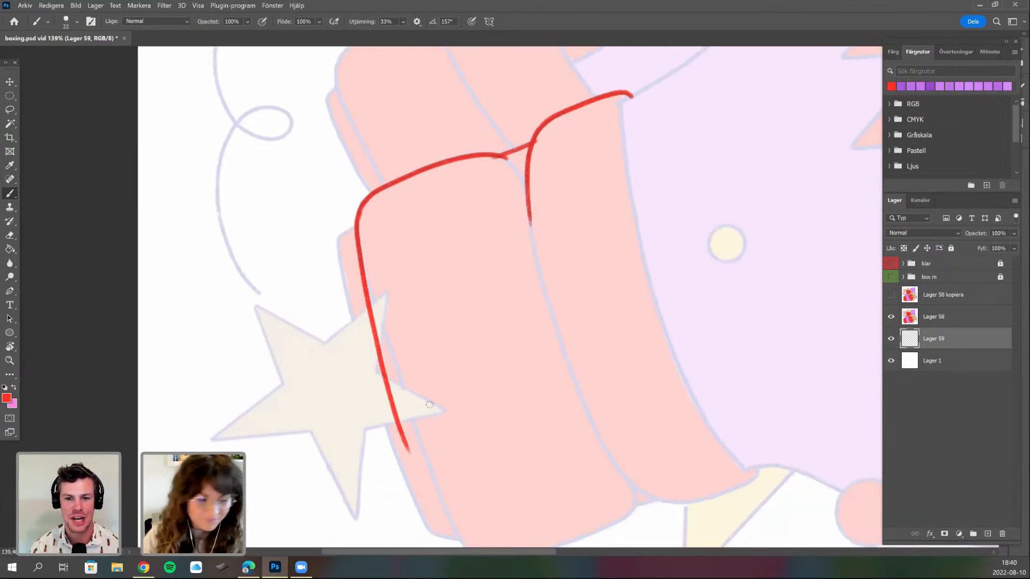
{"action": "left_click_drag", "start_coordinate": [426, 400], "coordinate": [391, 270]}
{"action": "key", "text": "ctrl+z"}
- Rotate the canvas and outline the outer end and lower side of the front glove's cuff in red, redoing a stroke
{"action": "key", "text": "r"}
{"action": "left_click_drag", "start_coordinate": [449, 429], "coordinate": [403, 427]}
{"action": "left_click_drag", "start_coordinate": [411, 263], "coordinate": [397, 322]}
{"action": "mouse_move", "coordinate": [371, 89]}
{"action": "left_mouse_down"}
{"action": "mouse_move", "coordinate": [362, 147]}
{"action": "mouse_move", "coordinate": [374, 383]}
{"action": "mouse_move", "coordinate": [380, 428]}
{"action": "mouse_move", "coordinate": [402, 463]}
{"action": "mouse_move", "coordinate": [474, 476]}
{"action": "mouse_move", "coordinate": [554, 461]}
{"action": "mouse_move", "coordinate": [584, 418]}
{"action": "mouse_move", "coordinate": [500, 358]}
{"action": "mouse_move", "coordinate": [587, 355]}
{"action": "mouse_move", "coordinate": [482, 374]}
{"action": "mouse_move", "coordinate": [554, 358]}
{"action": "mouse_move", "coordinate": [589, 328]}
{"action": "mouse_move", "coordinate": [571, 346]}
{"action": "left_mouse_up"}
{"action": "key", "text": "ctrl+z"}
{"action": "mouse_move", "coordinate": [433, 353]}
{"action": "left_mouse_down"}
{"action": "mouse_move", "coordinate": [453, 369]}
{"action": "mouse_move", "coordinate": [493, 373]}
{"action": "mouse_move", "coordinate": [550, 366]}
{"action": "mouse_move", "coordinate": [564, 345]}
{"action": "left_mouse_up"}
{"action": "left_click_drag", "start_coordinate": [543, 239], "coordinate": [420, 423]}
{"action": "mouse_move", "coordinate": [497, 256]}
{"action": "left_mouse_down"}
{"action": "mouse_move", "coordinate": [412, 346]}
{"action": "mouse_move", "coordinate": [392, 403]}
{"action": "mouse_move", "coordinate": [412, 412]}
{"action": "left_mouse_up"}
{"action": "key", "text": "r"}
{"action": "key", "text": "b"}
- Trace the front glove's edge in red from the cuff up to where it meets the back glove
{"action": "left_click_drag", "start_coordinate": [455, 329], "coordinate": [436, 386]}
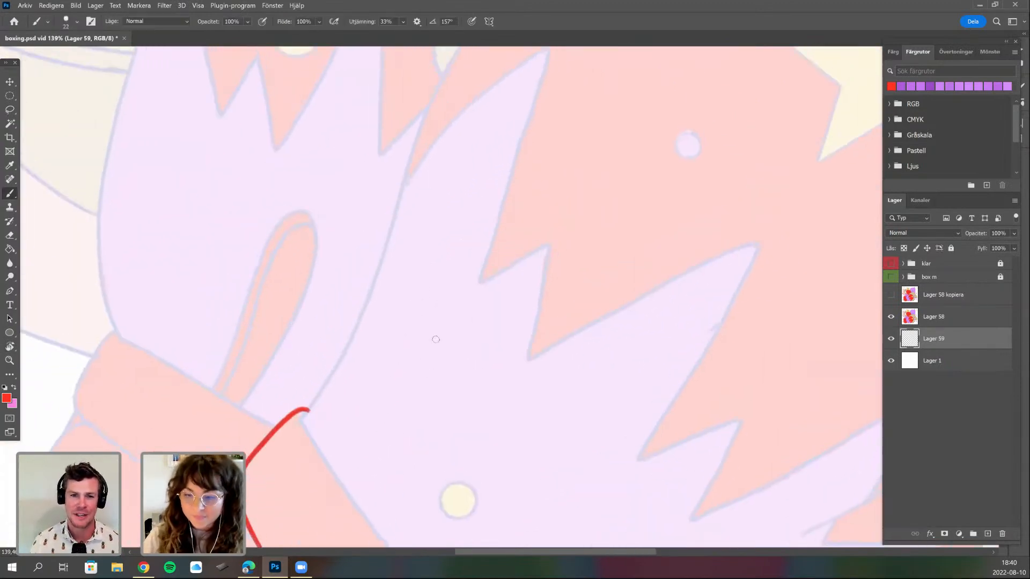
{"action": "mouse_move", "coordinate": [438, 84]}
{"action": "left_mouse_down"}
{"action": "mouse_move", "coordinate": [358, 316]}
{"action": "mouse_move", "coordinate": [306, 410]}
{"action": "left_mouse_up"}
{"action": "left_click_drag", "start_coordinate": [415, 272], "coordinate": [368, 368]}
- Try a red stroke along the front glove's large upper curve with the canvas rotated, and undo it
{"action": "key", "text": "r"}
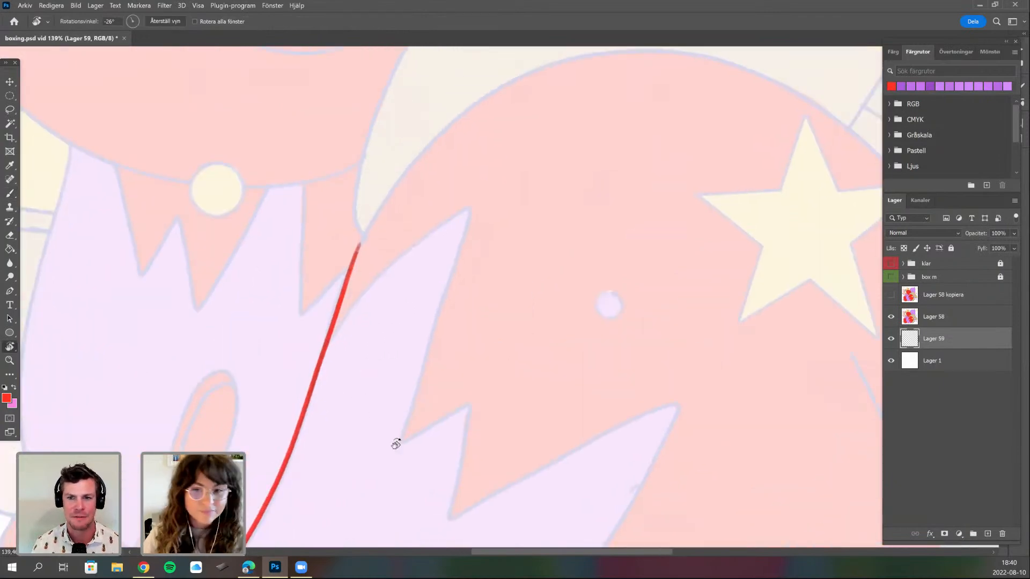
{"action": "left_click_drag", "start_coordinate": [384, 439], "coordinate": [432, 451]}
{"action": "key", "text": "b"}
{"action": "left_click_drag", "start_coordinate": [429, 273], "coordinate": [377, 354]}
{"action": "mouse_move", "coordinate": [517, 112]}
{"action": "left_mouse_down"}
{"action": "mouse_move", "coordinate": [453, 136]}
{"action": "mouse_move", "coordinate": [327, 260]}
{"action": "mouse_move", "coordinate": [287, 411]}
{"action": "left_mouse_up"}
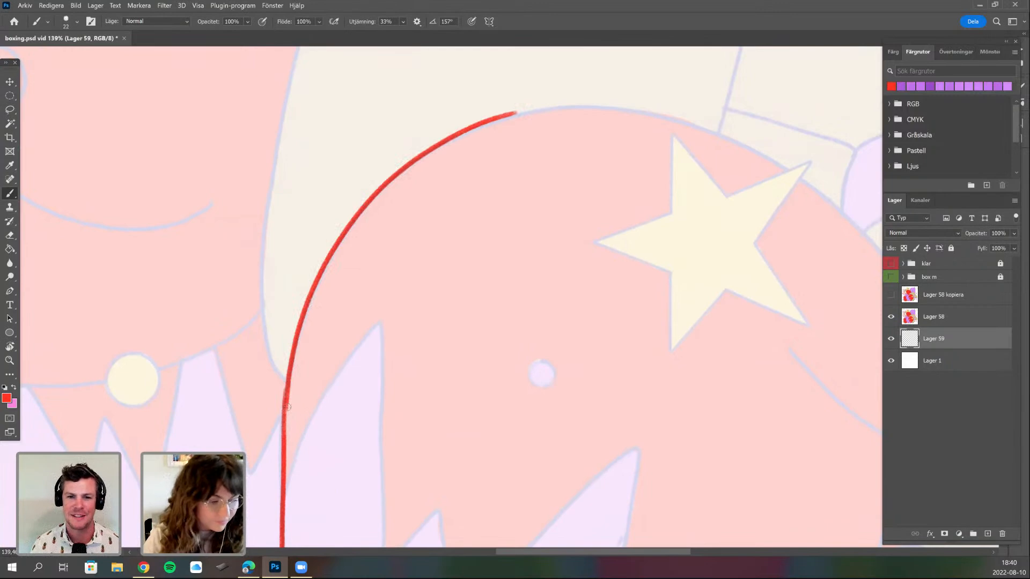
{"action": "key", "text": "ctrl+z"}
- Trace the front glove's large curve in red up to and past the star, rotating the canvas to suit the strokes
{"action": "scroll", "coordinate": [287, 407], "scroll_direction": "down", "scroll_amount": 2}
{"action": "left_click_drag", "start_coordinate": [448, 378], "coordinate": [426, 268]}
{"action": "key", "text": "r"}
{"action": "left_click_drag", "start_coordinate": [403, 317], "coordinate": [421, 360]}
{"action": "mouse_move", "coordinate": [401, 70]}
{"action": "left_mouse_down"}
{"action": "mouse_move", "coordinate": [370, 86]}
{"action": "mouse_move", "coordinate": [271, 226]}
{"action": "mouse_move", "coordinate": [260, 298]}
{"action": "mouse_move", "coordinate": [295, 415]}
{"action": "left_mouse_up"}
{"action": "mouse_move", "coordinate": [340, 329]}
{"action": "left_mouse_down"}
{"action": "mouse_move", "coordinate": [352, 432]}
{"action": "mouse_move", "coordinate": [331, 384]}
{"action": "mouse_move", "coordinate": [274, 386]}
{"action": "mouse_move", "coordinate": [284, 434]}
{"action": "mouse_move", "coordinate": [381, 409]}
{"action": "mouse_move", "coordinate": [540, 391]}
{"action": "mouse_move", "coordinate": [343, 356]}
{"action": "left_mouse_up"}
{"action": "key", "text": "r"}
{"action": "mouse_move", "coordinate": [314, 186]}
{"action": "left_mouse_down"}
{"action": "mouse_move", "coordinate": [290, 278]}
{"action": "mouse_move", "coordinate": [291, 334]}
{"action": "mouse_move", "coordinate": [319, 424]}
{"action": "left_mouse_up"}
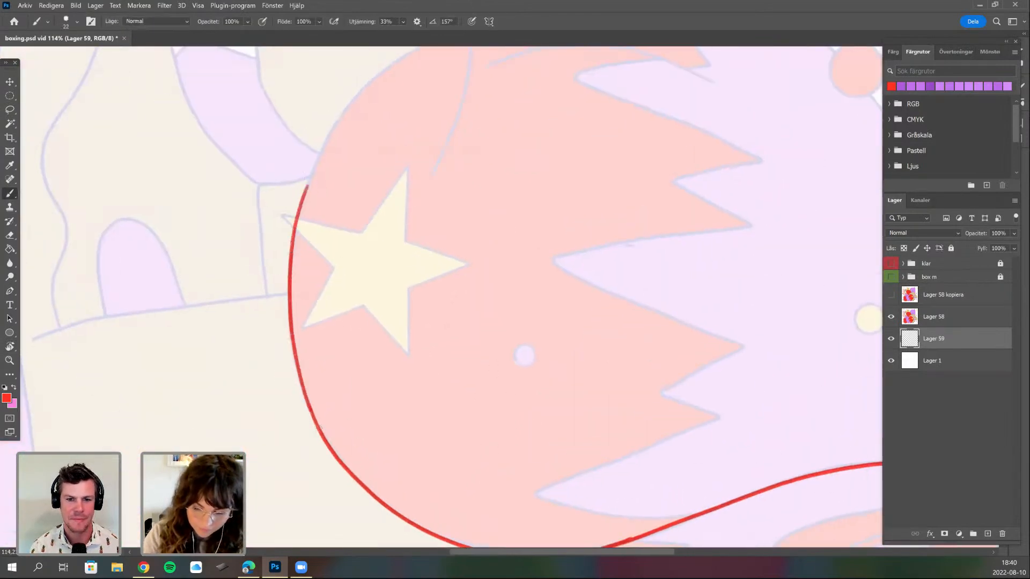
{"action": "mouse_move", "coordinate": [349, 347]}
{"action": "left_mouse_down"}
{"action": "mouse_move", "coordinate": [340, 444]}
{"action": "mouse_move", "coordinate": [427, 490]}
{"action": "left_mouse_up"}
{"action": "key", "text": "r"}
{"action": "left_click_drag", "start_coordinate": [439, 420], "coordinate": [473, 333]}
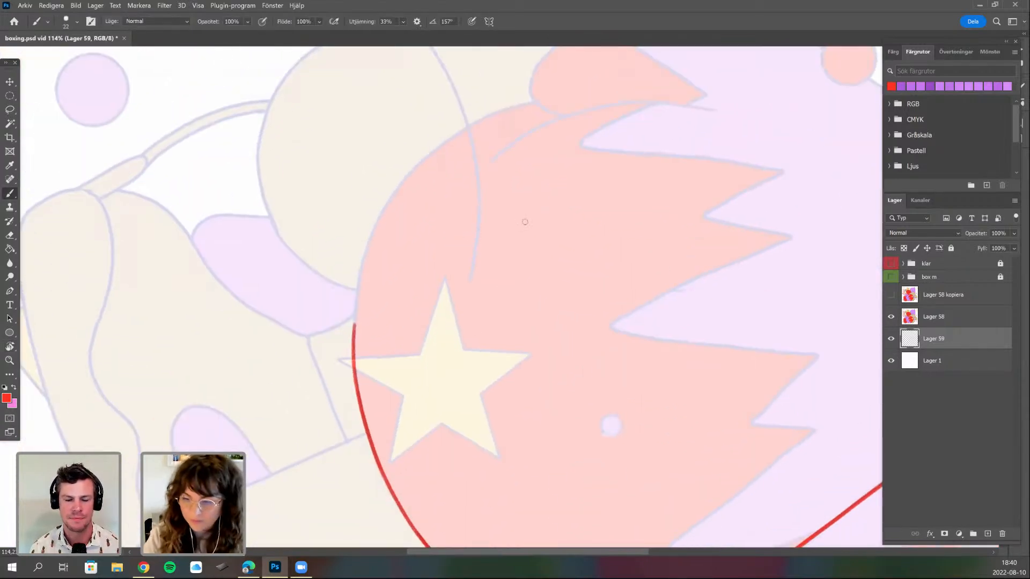
- Reselect the tecka 4h brush from the Brushes 2022 set and lower its smoothing to 0%
{"action": "right_click", "coordinate": [504, 216]}
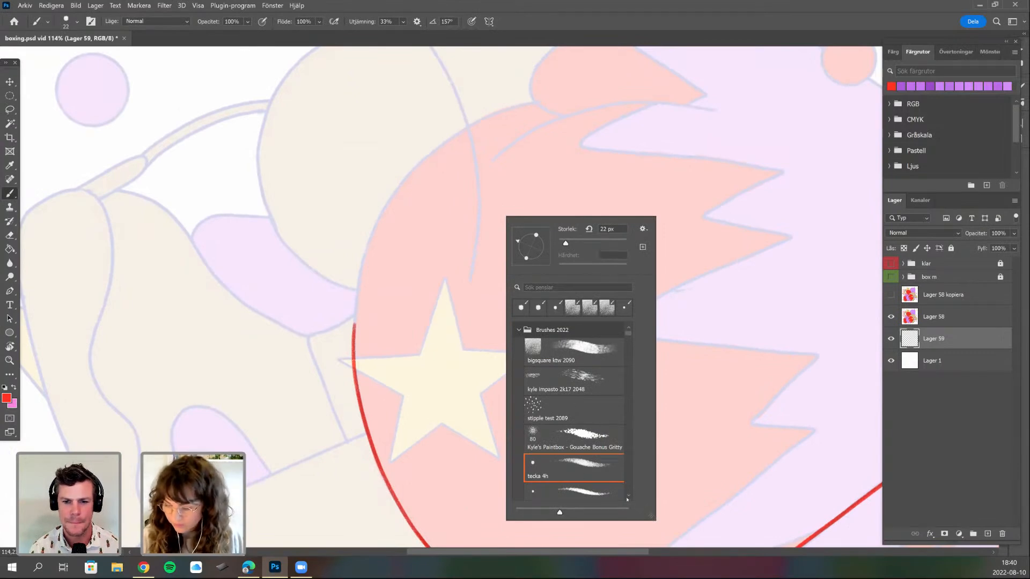
{"action": "scroll", "coordinate": [588, 482], "scroll_direction": "down", "scroll_amount": 1}
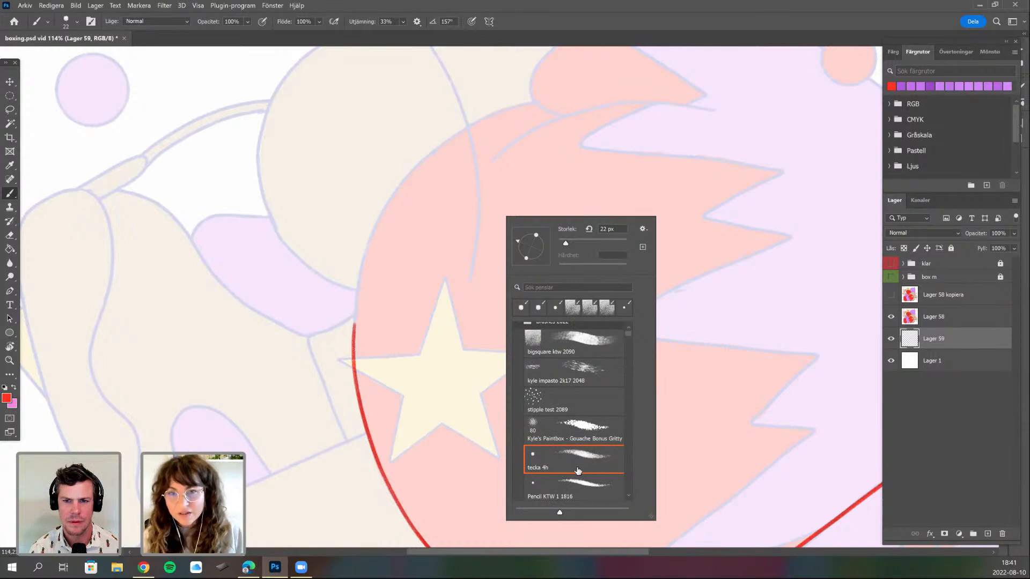
{"action": "scroll", "coordinate": [581, 482], "scroll_direction": "down", "scroll_amount": 1}
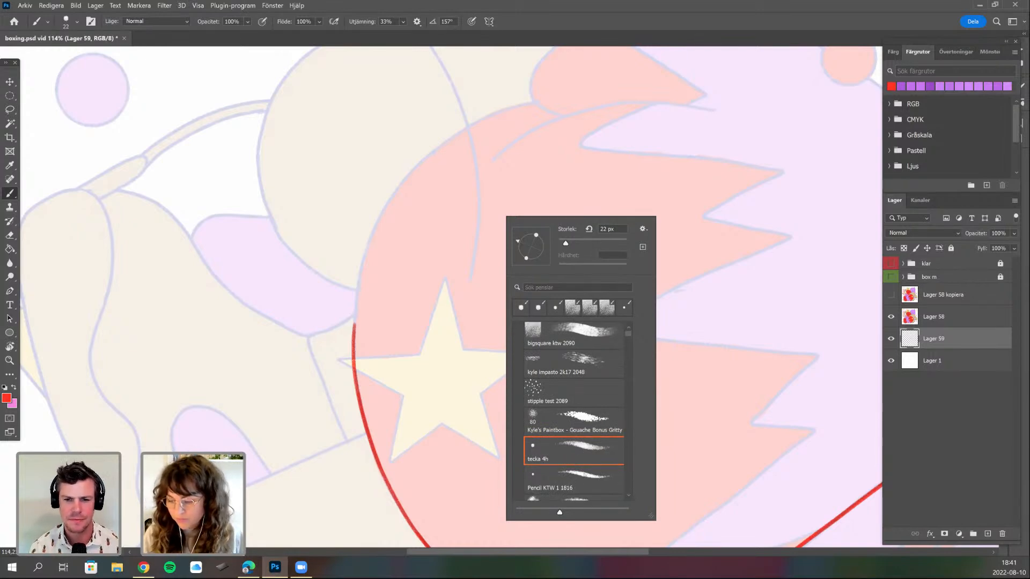
{"action": "left_click", "coordinate": [584, 479]}
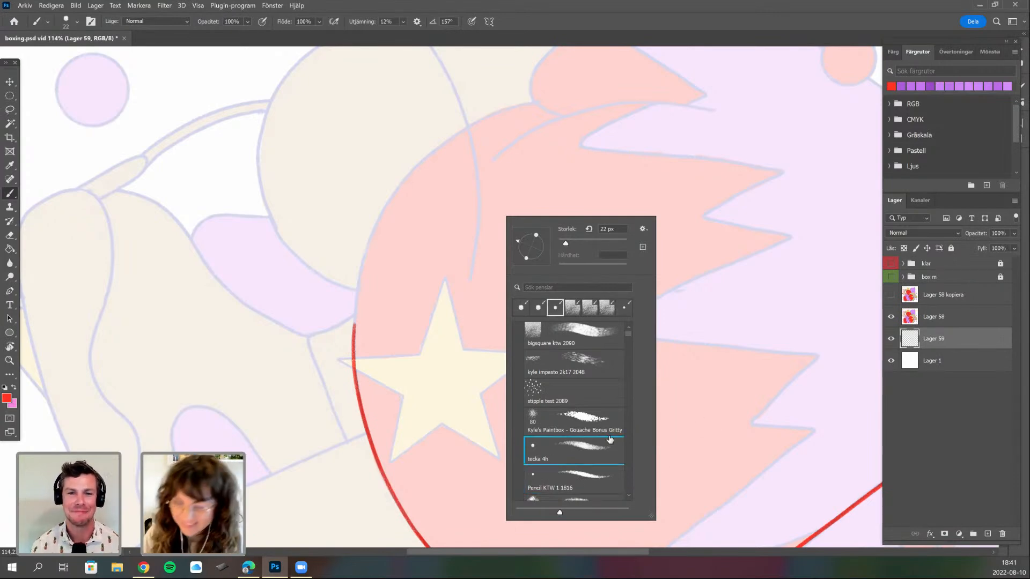
{"action": "left_click", "coordinate": [403, 22]}
{"action": "left_click_drag", "start_coordinate": [409, 33], "coordinate": [399, 34]}
- Hatch three test patches above the star on the glove, using different stroke densities and pressures
{"action": "mouse_move", "coordinate": [432, 196]}
{"action": "left_mouse_down"}
{"action": "mouse_move", "coordinate": [438, 234]}
{"action": "mouse_move", "coordinate": [444, 193]}
{"action": "mouse_move", "coordinate": [449, 237]}
{"action": "mouse_move", "coordinate": [451, 196]}
{"action": "mouse_move", "coordinate": [457, 248]}
{"action": "mouse_move", "coordinate": [465, 196]}
{"action": "left_mouse_up"}
{"action": "mouse_move", "coordinate": [494, 253]}
{"action": "left_mouse_down"}
{"action": "mouse_move", "coordinate": [504, 196]}
{"action": "mouse_move", "coordinate": [511, 237]}
{"action": "mouse_move", "coordinate": [530, 187]}
{"action": "left_mouse_up"}
{"action": "left_click_drag", "start_coordinate": [529, 187], "coordinate": [500, 255]}
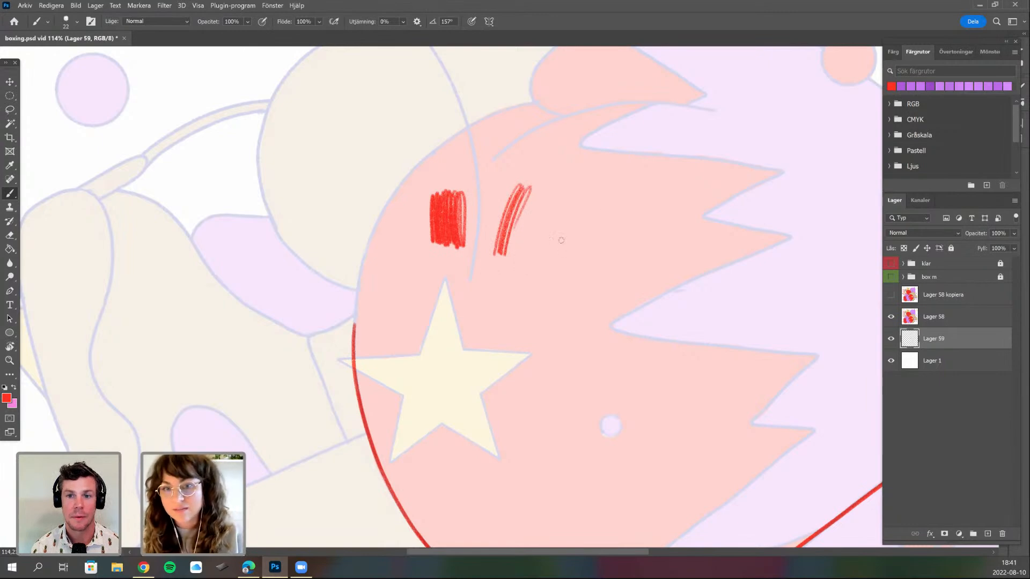
{"action": "mouse_move", "coordinate": [548, 190]}
{"action": "left_mouse_down"}
{"action": "mouse_move", "coordinate": [546, 214]}
{"action": "mouse_move", "coordinate": [580, 176]}
{"action": "left_mouse_up"}
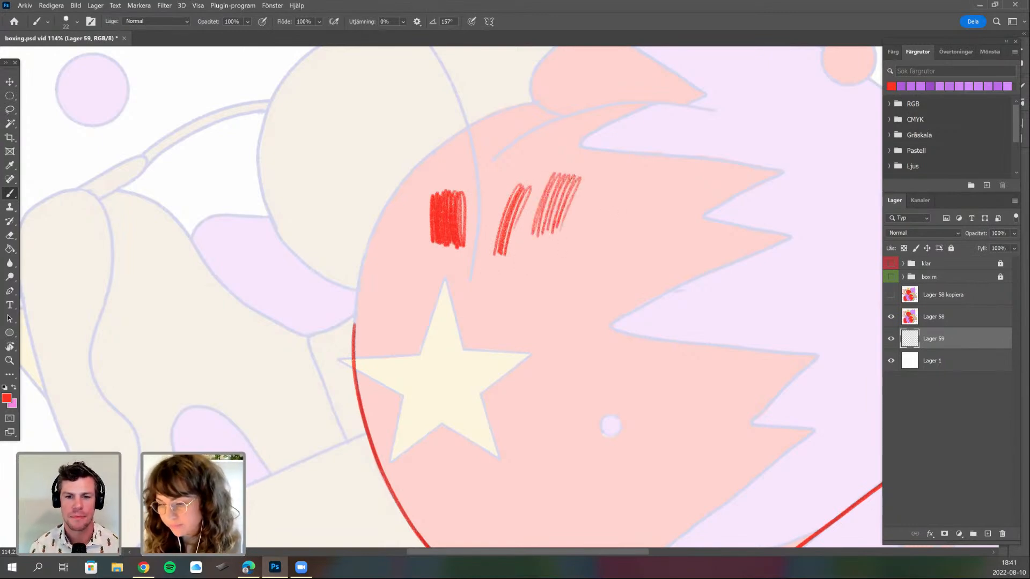
{"action": "left_click_drag", "start_coordinate": [539, 224], "coordinate": [505, 237]}
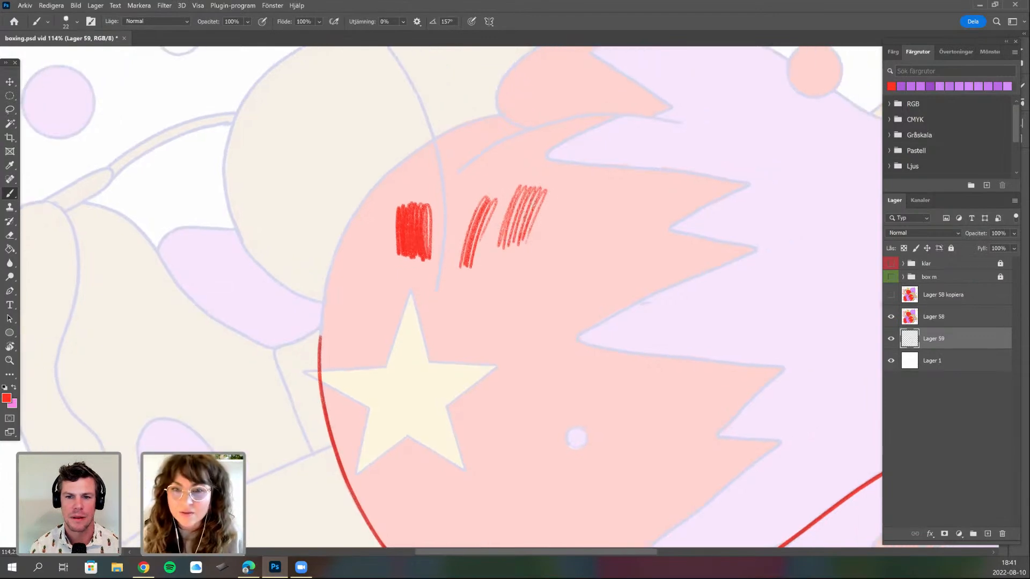
- Switch to the Pencil KTW 1 1816 brush at 17 px and hatch a test patch beside the others
{"action": "right_click", "coordinate": [543, 228]}
{"action": "left_click", "coordinate": [600, 485]}
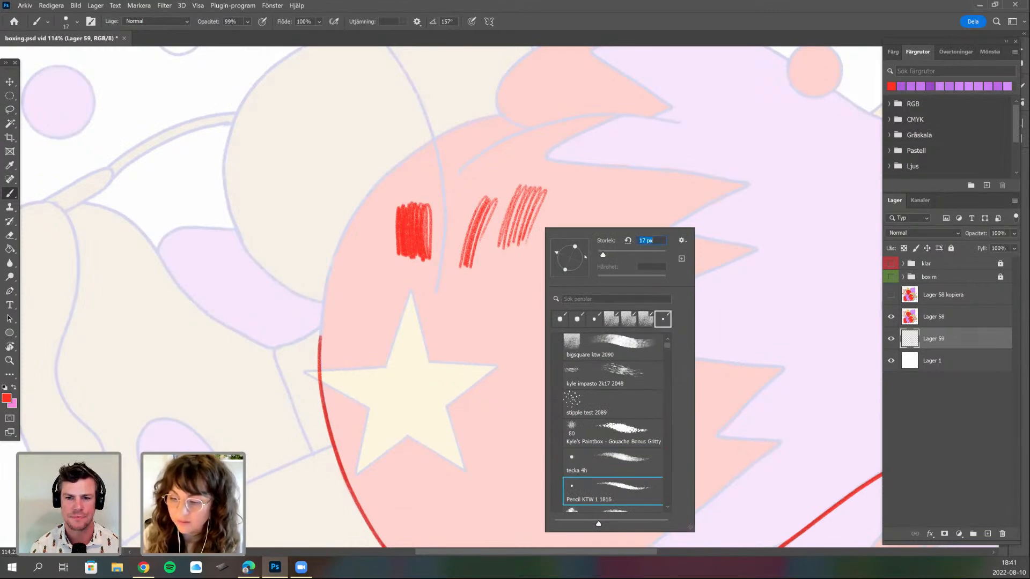
{"action": "key", "text": "Return"}
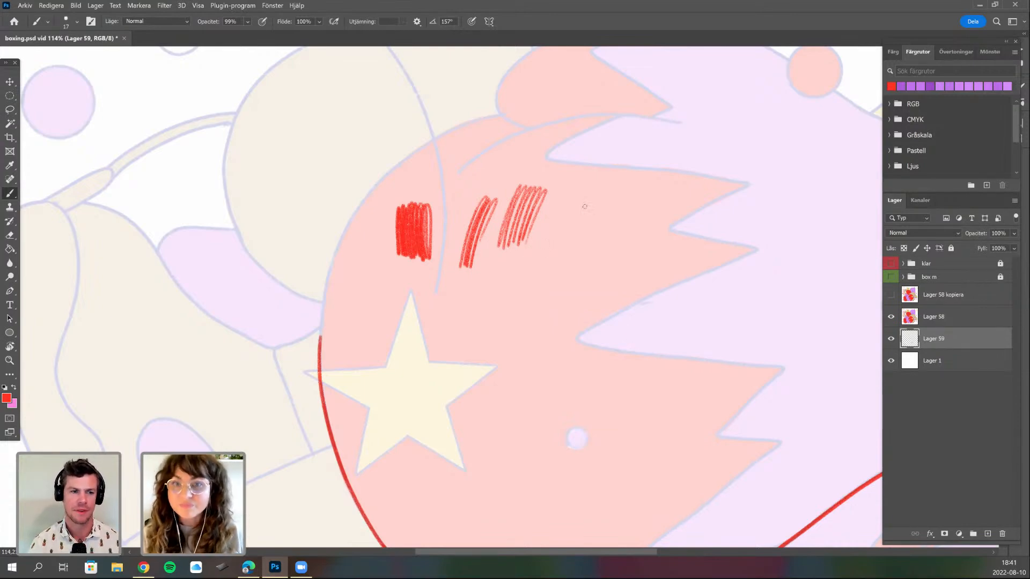
{"action": "mouse_move", "coordinate": [507, 301]}
{"action": "left_mouse_down"}
{"action": "mouse_move", "coordinate": [521, 258]}
{"action": "mouse_move", "coordinate": [524, 289]}
{"action": "mouse_move", "coordinate": [537, 255]}
{"action": "mouse_move", "coordinate": [541, 292]}
{"action": "mouse_move", "coordinate": [563, 244]}
{"action": "left_mouse_up"}
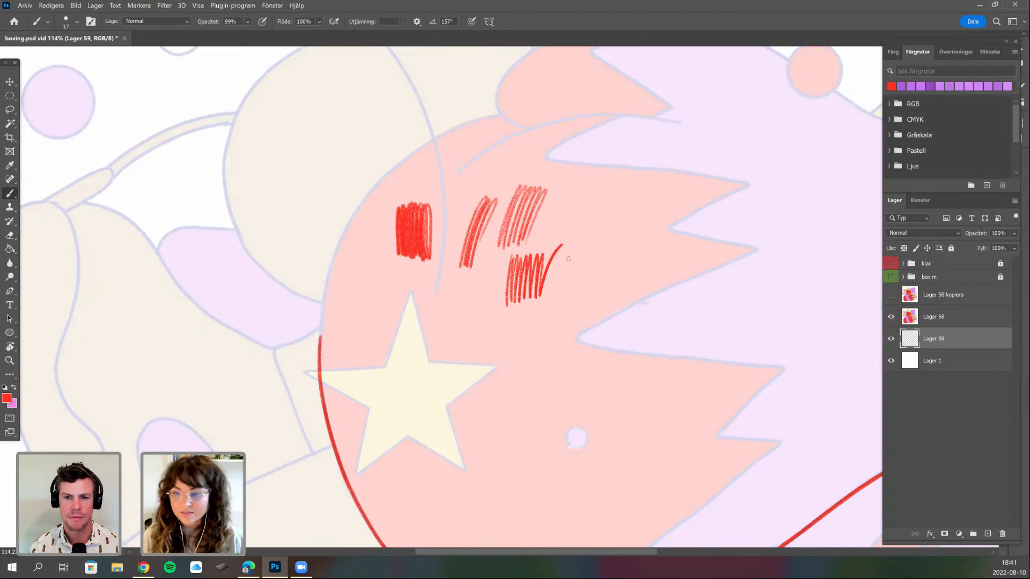
{"action": "left_click_drag", "start_coordinate": [668, 439], "coordinate": [650, 452]}
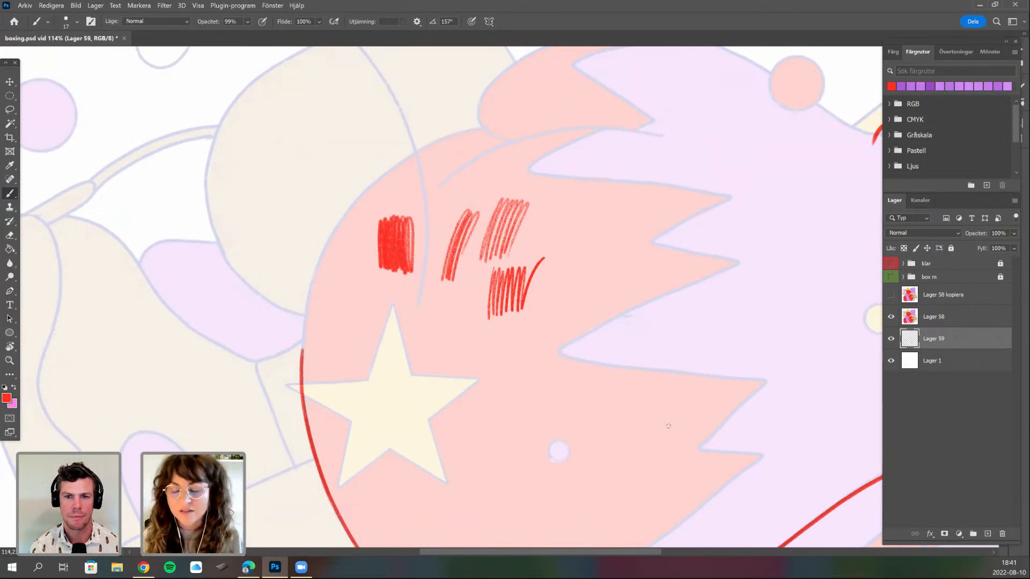
{"action": "mouse_move", "coordinate": [588, 338]}
{"action": "left_mouse_down"}
{"action": "mouse_move", "coordinate": [537, 365]}
{"action": "mouse_move", "coordinate": [601, 371]}
{"action": "left_mouse_up"}
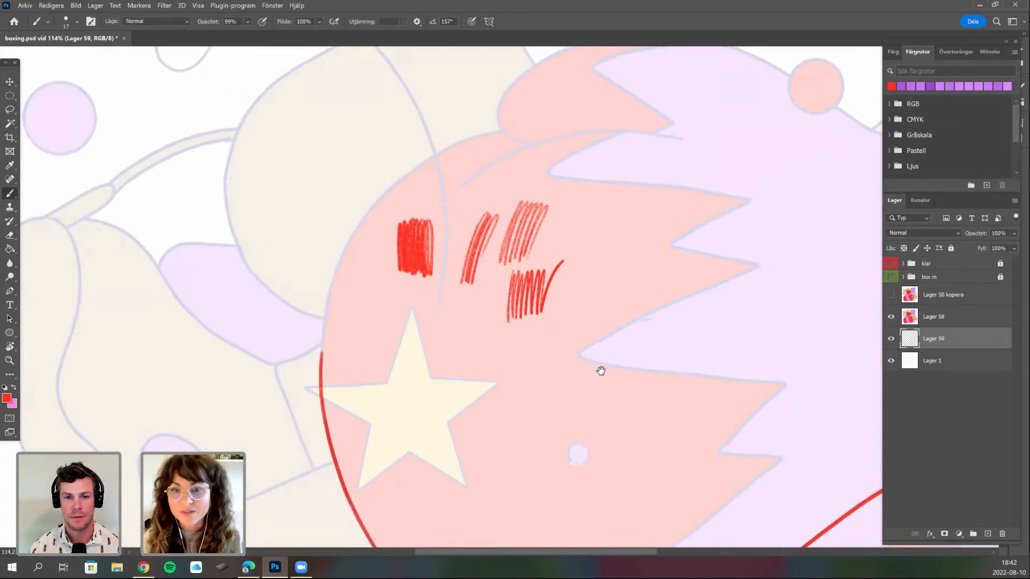
- Undo all the test hatching on the glove
{"action": "key", "text": "ctrl+z"}
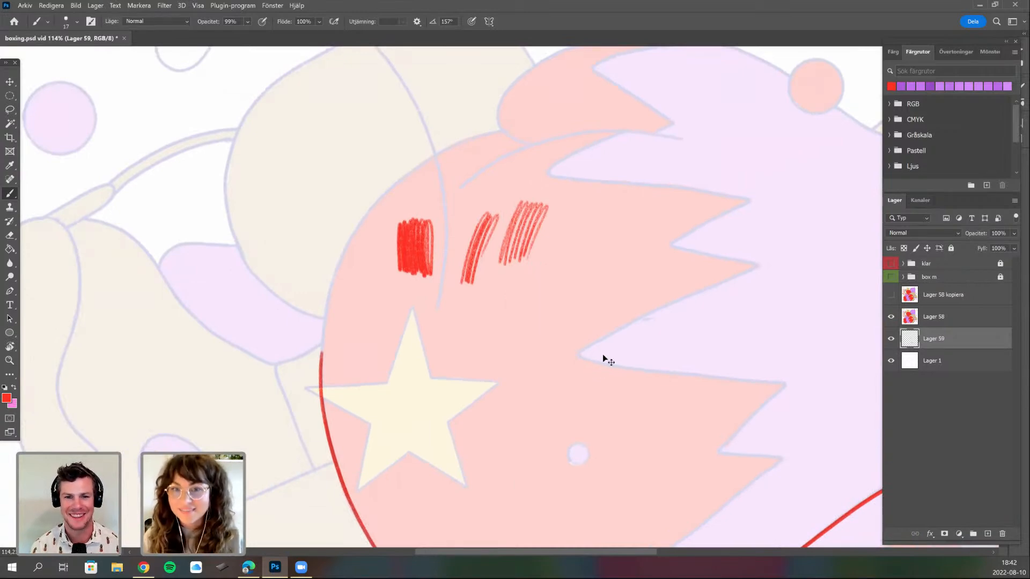
{"action": "key", "text": "ctrl+z"}
{"action": "key", "text": "ctrl+z"}
{"action": "key", "text": "ctrl+z"}
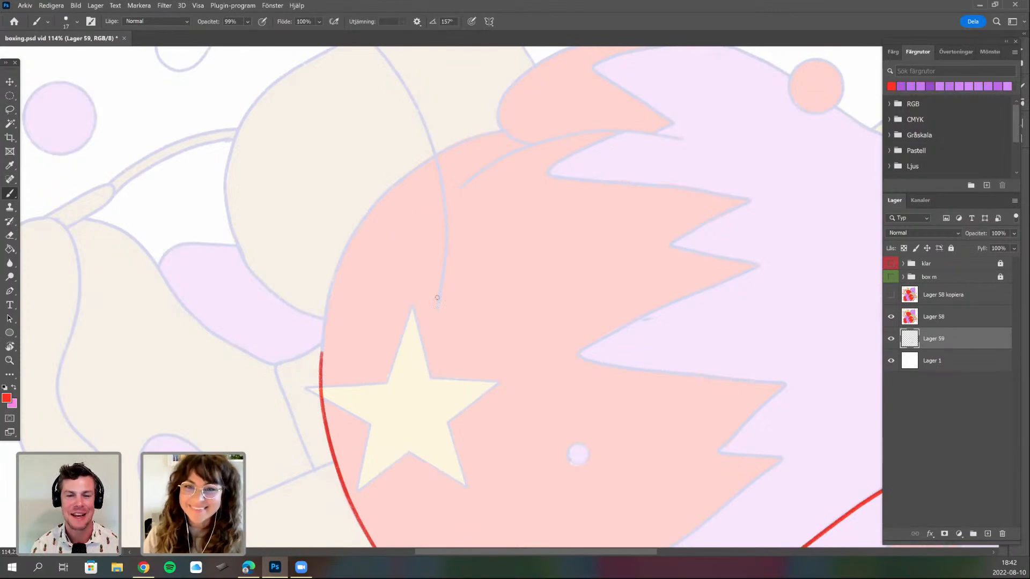
- Return to the tecka 4h brush at 17 px and set its smoothing to 47%
{"action": "right_click", "coordinate": [455, 294]}
{"action": "left_click", "coordinate": [511, 485]}
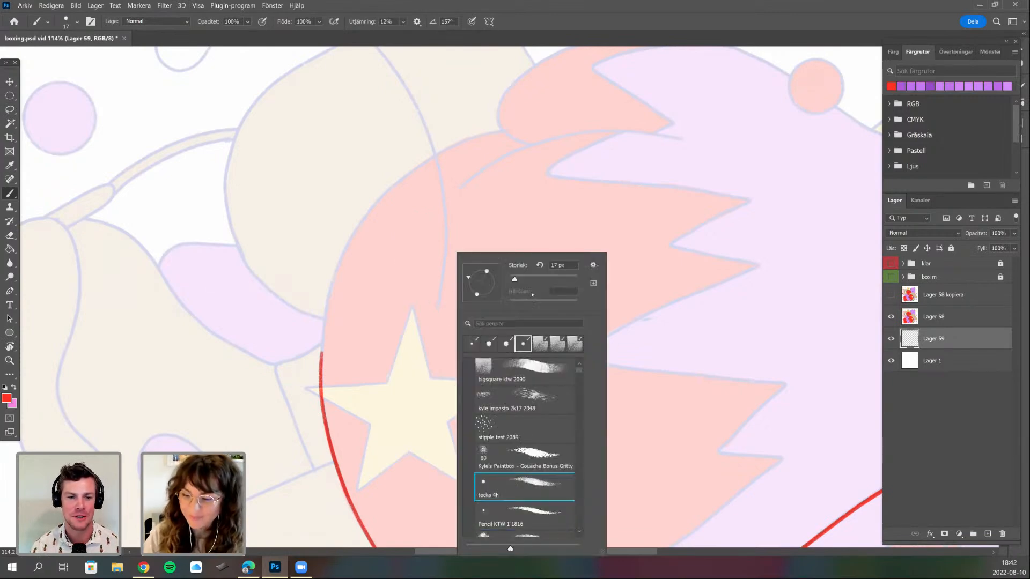
{"action": "key", "text": "Return"}
{"action": "left_click", "coordinate": [403, 21]}
{"action": "left_click", "coordinate": [431, 34]}
- Trace the front glove's outer curve in red from the star to the base of the thumb, with the canvas rotated
{"action": "left_click", "coordinate": [420, 164]}
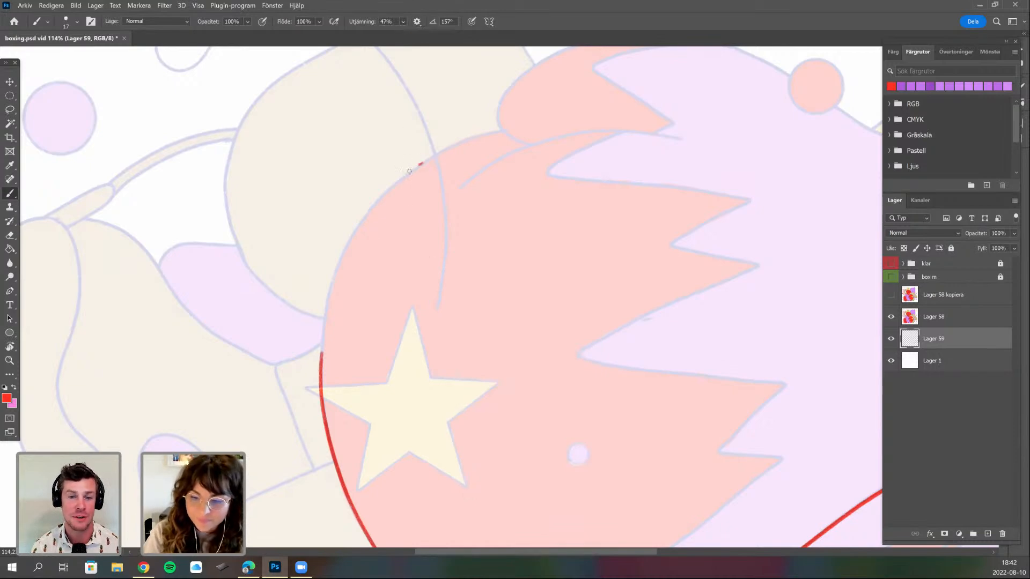
{"action": "mouse_move", "coordinate": [377, 200]}
{"action": "left_mouse_down"}
{"action": "mouse_move", "coordinate": [335, 280]}
{"action": "mouse_move", "coordinate": [321, 349]}
{"action": "left_mouse_up"}
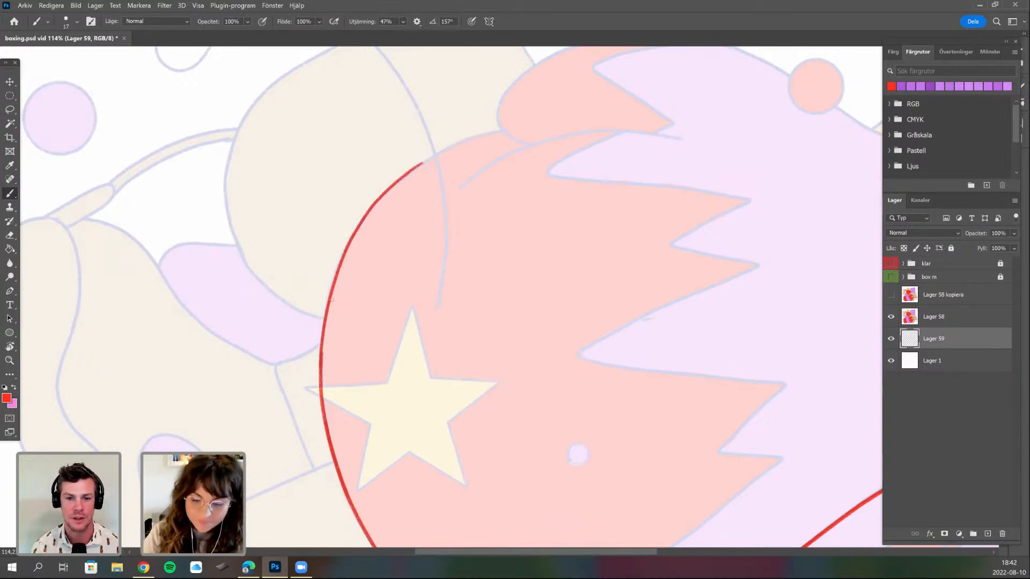
{"action": "left_click_drag", "start_coordinate": [383, 343], "coordinate": [360, 405]}
{"action": "key", "text": "r"}
{"action": "left_click_drag", "start_coordinate": [420, 447], "coordinate": [516, 403]}
{"action": "key", "text": "b"}
{"action": "mouse_move", "coordinate": [416, 227]}
{"action": "left_mouse_down"}
{"action": "mouse_move", "coordinate": [395, 256]}
{"action": "mouse_move", "coordinate": [372, 346]}
{"action": "left_mouse_up"}
{"action": "mouse_move", "coordinate": [428, 432]}
{"action": "left_mouse_down"}
{"action": "mouse_move", "coordinate": [413, 535]}
{"action": "mouse_move", "coordinate": [404, 519]}
{"action": "left_mouse_up"}
- Try a red stroke along the thumb side of the front glove and undo it
{"action": "mouse_move", "coordinate": [548, 81]}
{"action": "left_mouse_down"}
{"action": "mouse_move", "coordinate": [426, 137]}
{"action": "mouse_move", "coordinate": [354, 289]}
{"action": "mouse_move", "coordinate": [382, 327]}
{"action": "left_mouse_up"}
{"action": "left_click_drag", "start_coordinate": [474, 247], "coordinate": [455, 276]}
{"action": "key", "text": "ctrl+z"}
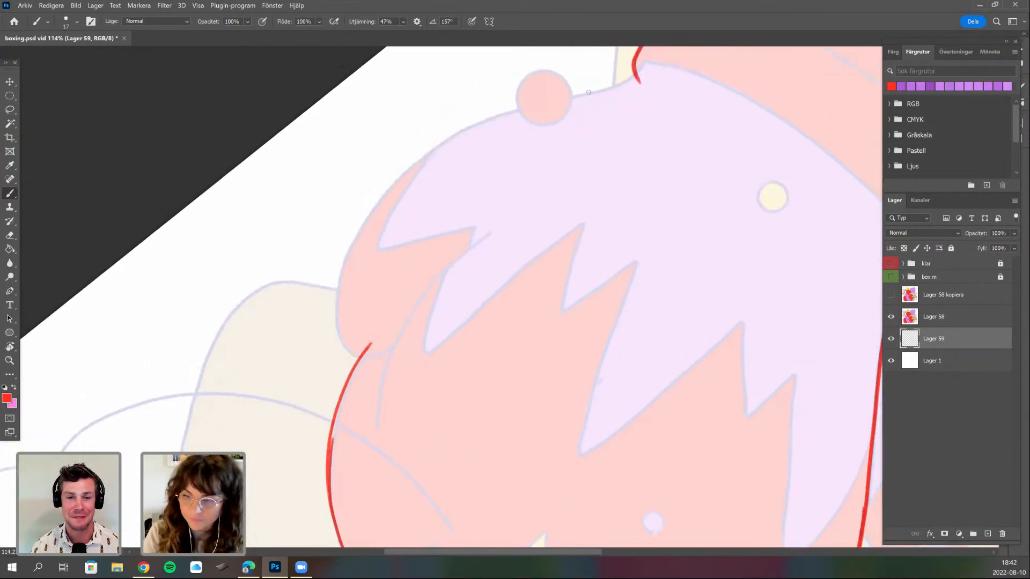
- Trace the thumb side of the front glove in red, past the small red ball and up to the cuff
{"action": "mouse_move", "coordinate": [492, 121]}
{"action": "left_mouse_down"}
{"action": "mouse_move", "coordinate": [413, 155]}
{"action": "mouse_move", "coordinate": [349, 322]}
{"action": "mouse_move", "coordinate": [399, 353]}
{"action": "mouse_move", "coordinate": [372, 373]}
{"action": "mouse_move", "coordinate": [485, 409]}
{"action": "mouse_move", "coordinate": [478, 279]}
{"action": "mouse_move", "coordinate": [452, 357]}
{"action": "left_mouse_up"}
{"action": "key", "text": "r"}
{"action": "mouse_move", "coordinate": [473, 404]}
{"action": "left_mouse_down"}
{"action": "mouse_move", "coordinate": [448, 410]}
{"action": "mouse_move", "coordinate": [453, 427]}
{"action": "left_mouse_up"}
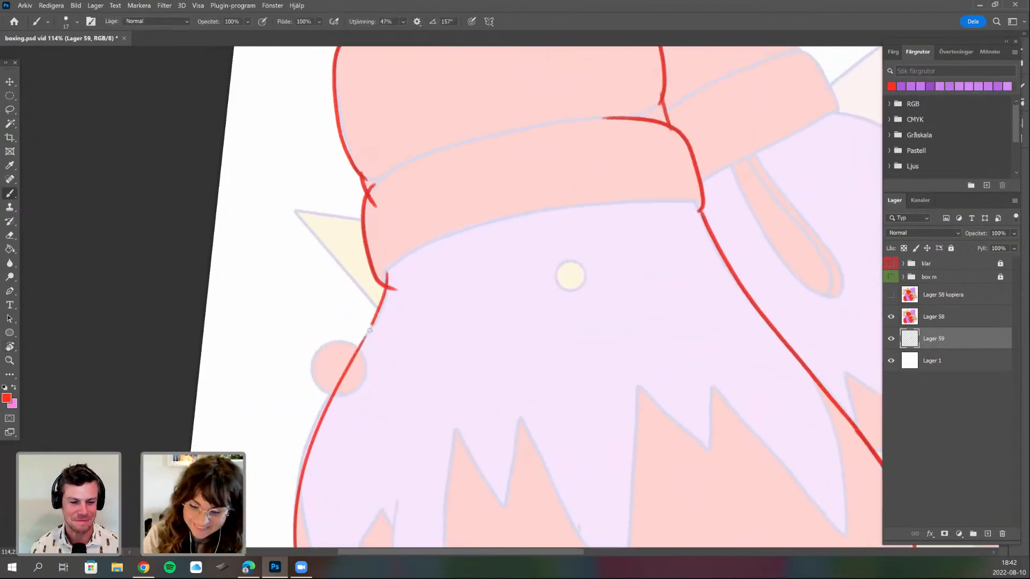
{"action": "left_click_drag", "start_coordinate": [512, 431], "coordinate": [450, 444]}
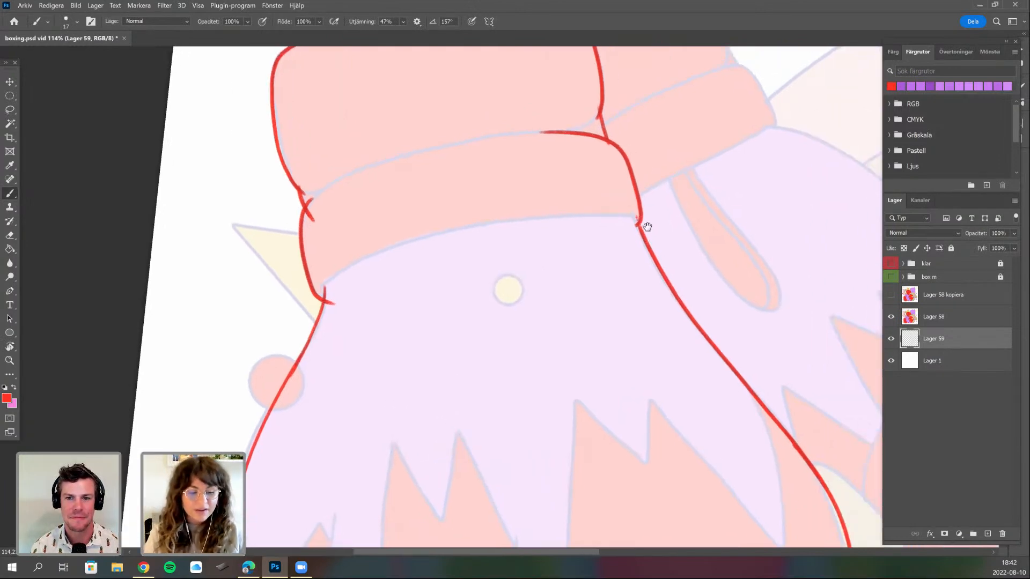
{"action": "left_click_drag", "start_coordinate": [555, 399], "coordinate": [587, 365]}
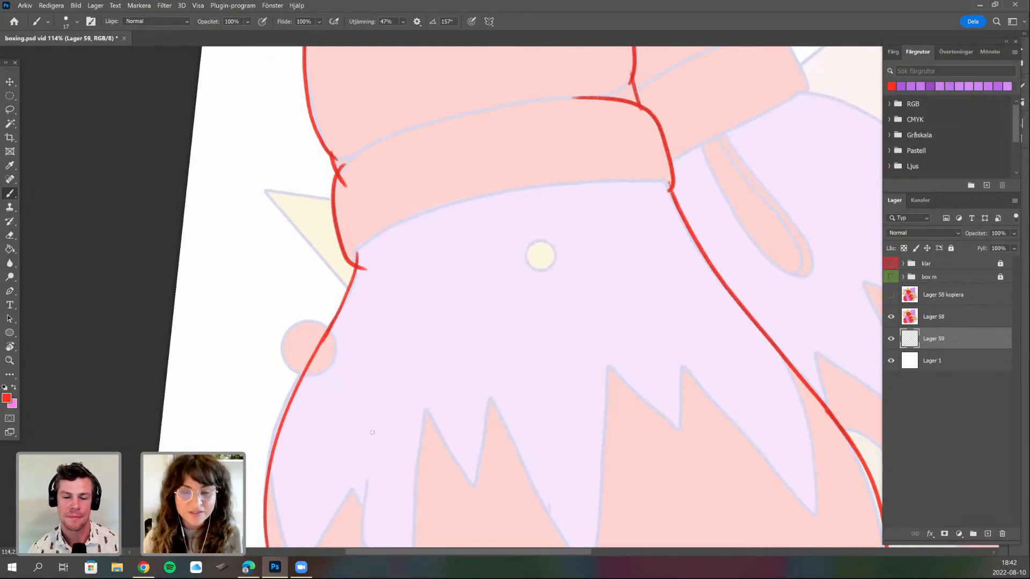
{"action": "mouse_move", "coordinate": [512, 324]}
{"action": "left_mouse_down"}
{"action": "mouse_move", "coordinate": [477, 404]}
{"action": "mouse_move", "coordinate": [503, 383]}
{"action": "left_mouse_up"}
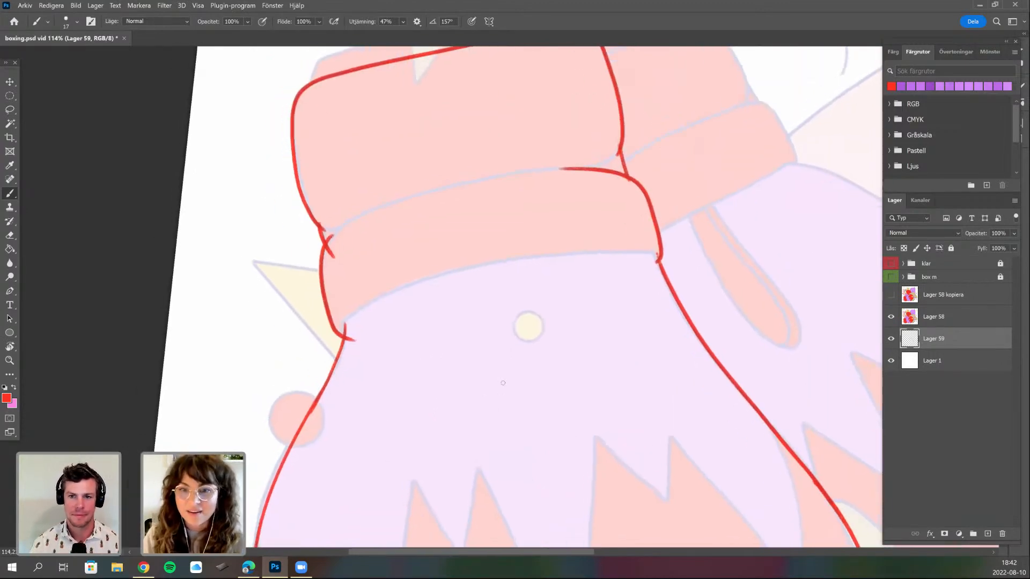
- Choose the Kyle's Paintbox - Gouache Bonus Gritty brush at 29 px and paint a small red patch inside the cuff band's end
{"action": "right_click", "coordinate": [436, 240]}
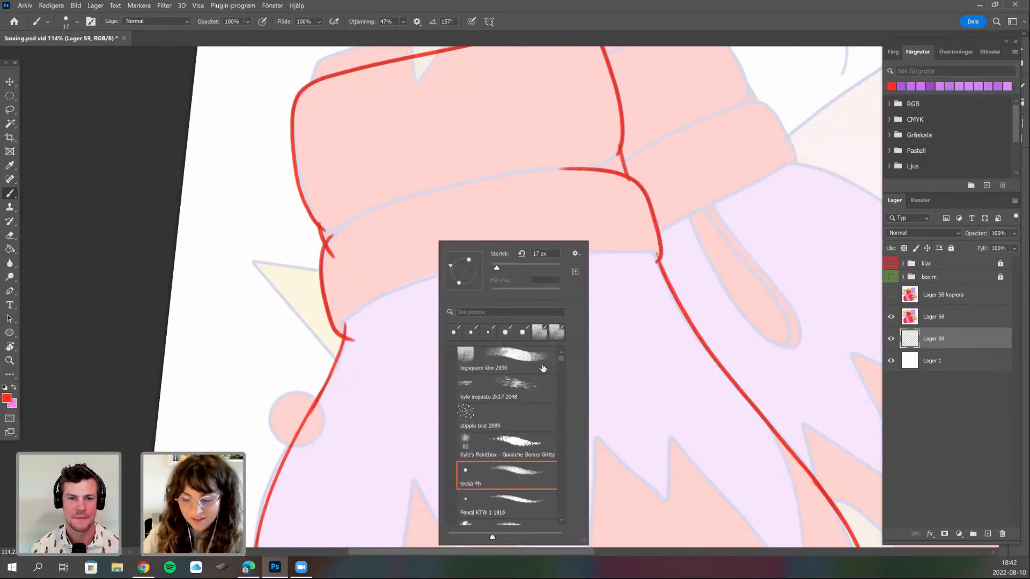
{"action": "left_click", "coordinate": [523, 442]}
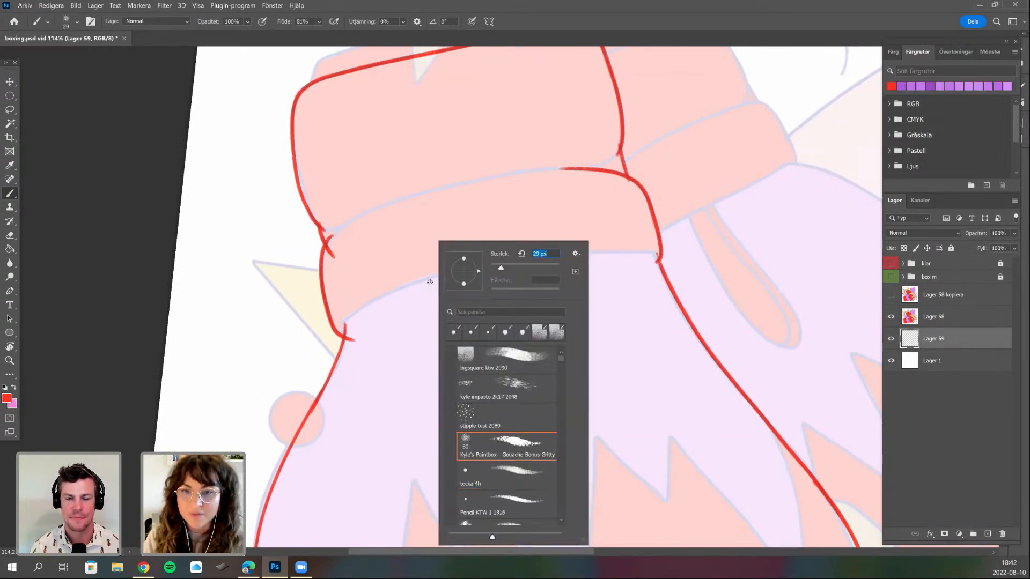
{"action": "left_click", "coordinate": [360, 269]}
{"action": "left_click_drag", "start_coordinate": [333, 279], "coordinate": [332, 314]}
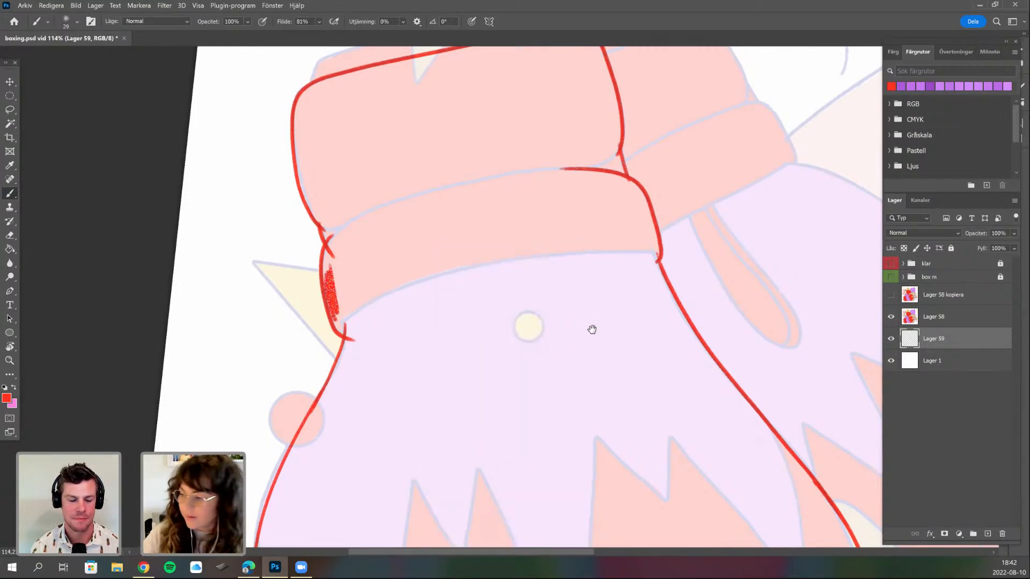
- Set the Gouache Bonus Gritty brush to 36 px and paint a hatched red patch in the middle of the cuff band
{"action": "left_click_drag", "start_coordinate": [587, 330], "coordinate": [618, 312]}
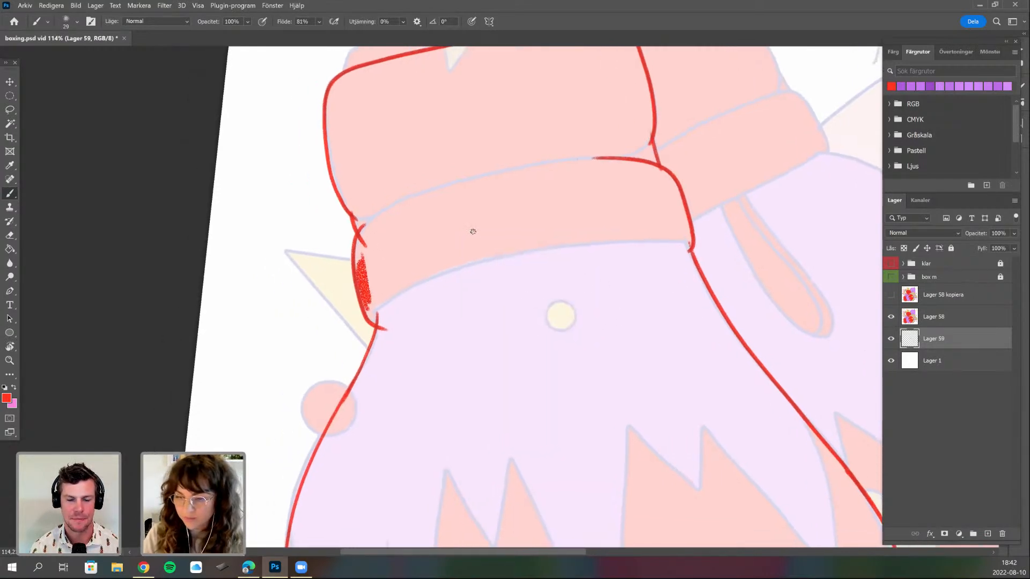
{"action": "scroll", "coordinate": [548, 276], "scroll_direction": "down", "scroll_amount": 6}
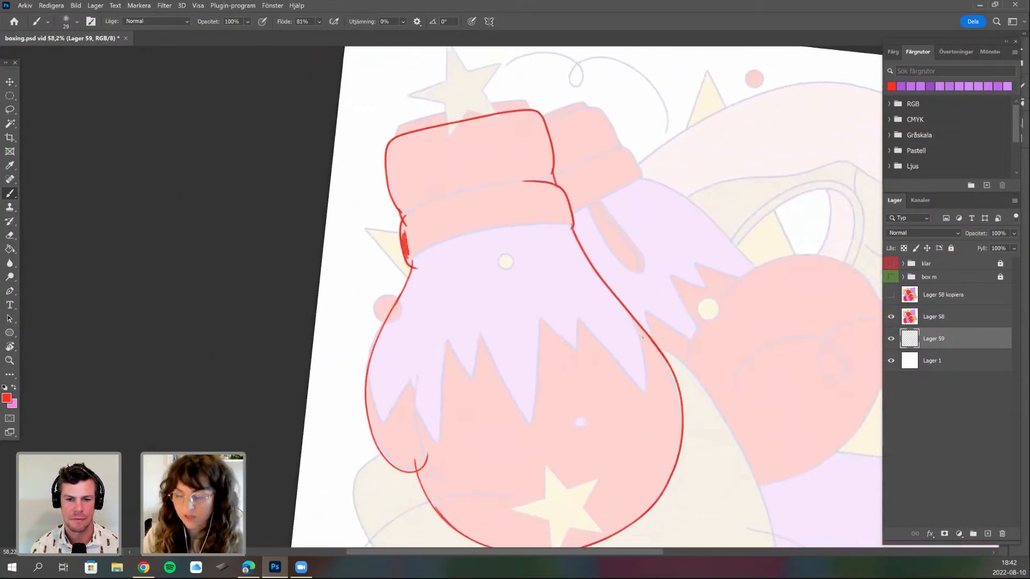
{"action": "scroll", "coordinate": [505, 349], "scroll_direction": "up", "scroll_amount": 5}
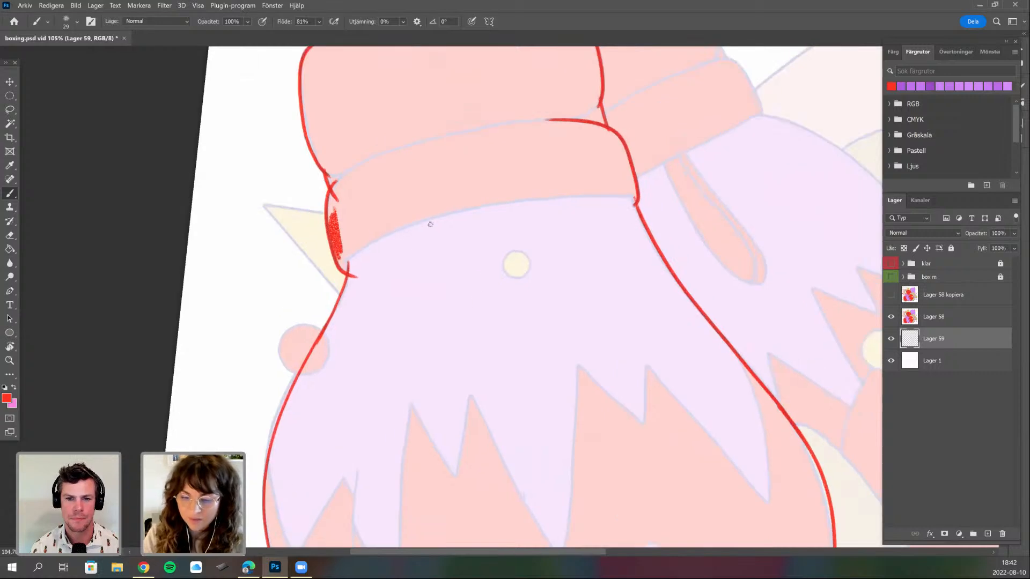
{"action": "right_click", "coordinate": [406, 230]}
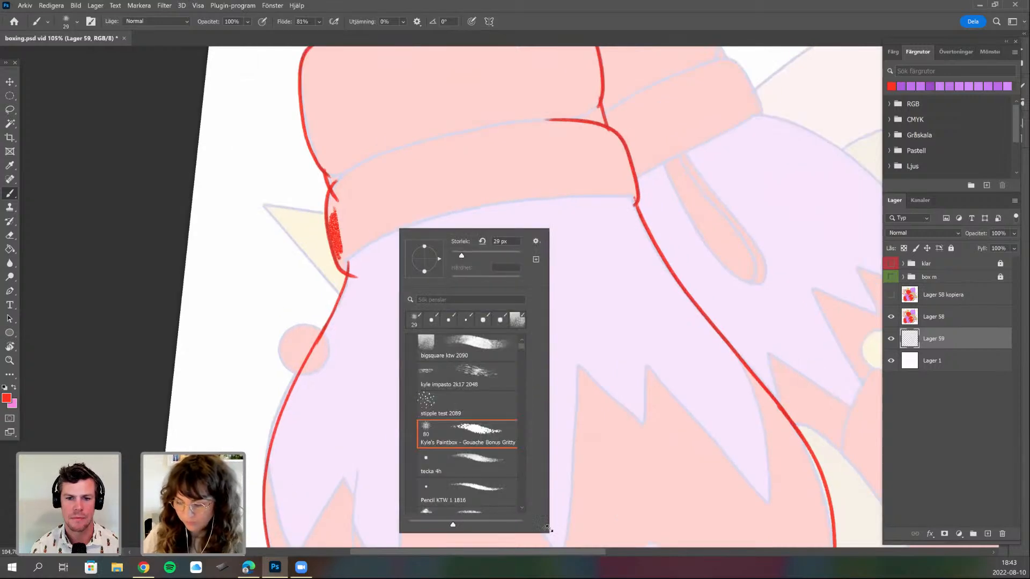
{"action": "left_click_drag", "start_coordinate": [556, 531], "coordinate": [579, 532]}
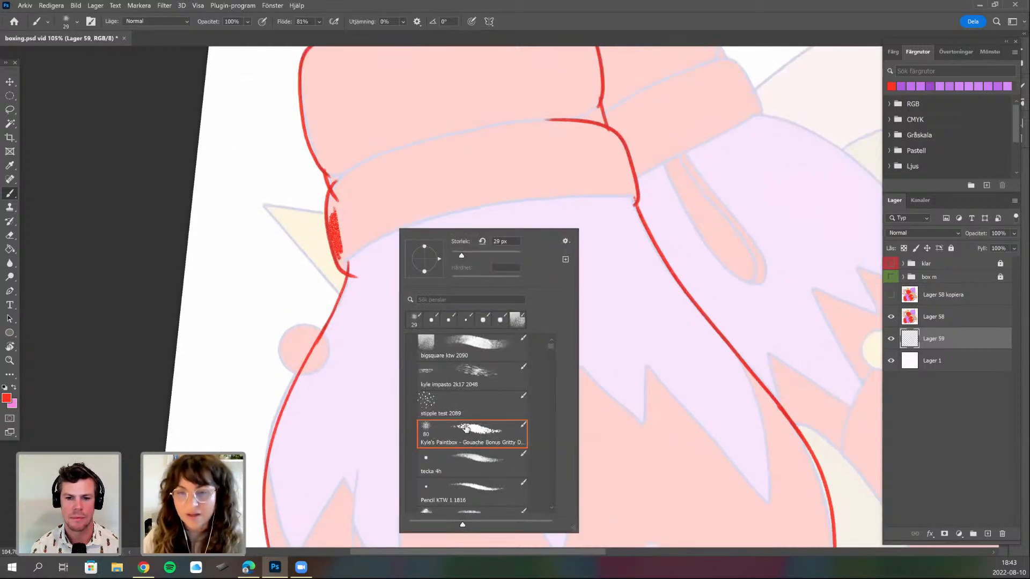
{"action": "right_click", "coordinate": [405, 199]}
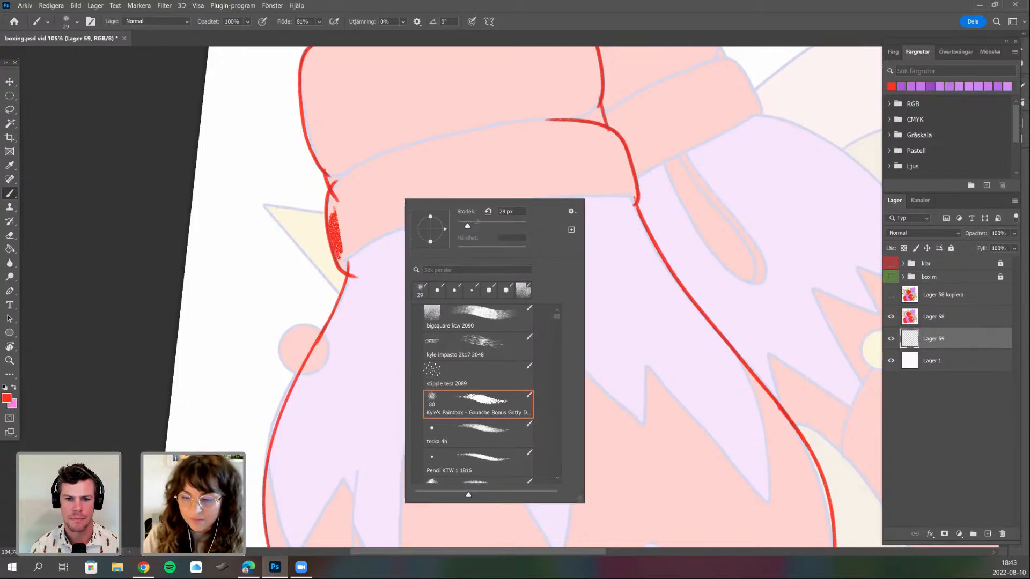
{"action": "left_click_drag", "start_coordinate": [467, 226], "coordinate": [470, 225]}
{"action": "mouse_move", "coordinate": [371, 174]}
{"action": "left_mouse_down"}
{"action": "mouse_move", "coordinate": [374, 161]}
{"action": "mouse_move", "coordinate": [391, 200]}
{"action": "mouse_move", "coordinate": [406, 151]}
{"action": "left_mouse_up"}
{"action": "left_click_drag", "start_coordinate": [397, 239], "coordinate": [474, 273]}
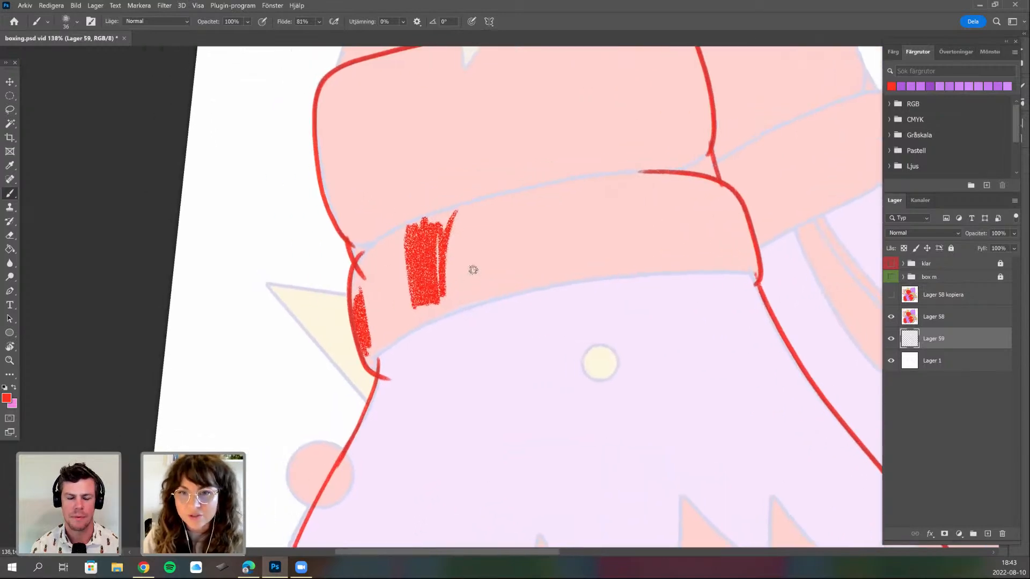
- Thicken the red outline inside the cuff band's end and along the cuff's adjoining short side, rotating the canvas to suit
{"action": "mouse_move", "coordinate": [375, 255]}
{"action": "left_mouse_down"}
{"action": "mouse_move", "coordinate": [357, 301]}
{"action": "mouse_move", "coordinate": [354, 212]}
{"action": "mouse_move", "coordinate": [338, 185]}
{"action": "mouse_move", "coordinate": [330, 193]}
{"action": "mouse_move", "coordinate": [340, 185]}
{"action": "mouse_move", "coordinate": [349, 213]}
{"action": "left_mouse_up"}
{"action": "left_click_drag", "start_coordinate": [389, 288], "coordinate": [409, 384]}
{"action": "key", "text": "r"}
{"action": "left_click_drag", "start_coordinate": [513, 439], "coordinate": [602, 398]}
{"action": "mouse_move", "coordinate": [519, 382]}
{"action": "left_mouse_down"}
{"action": "mouse_move", "coordinate": [561, 343]}
{"action": "mouse_move", "coordinate": [562, 351]}
{"action": "left_mouse_up"}
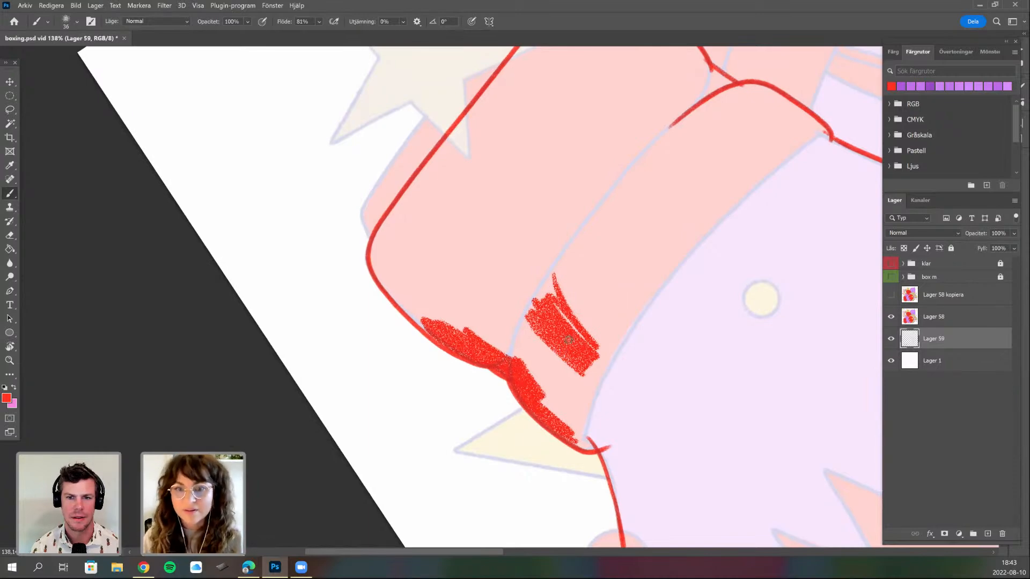
- Continue the gritty red band around the cuff's corner and along the inside of its opening edge to the far corner
{"action": "mouse_move", "coordinate": [387, 273]}
{"action": "left_mouse_down"}
{"action": "mouse_move", "coordinate": [421, 324]}
{"action": "mouse_move", "coordinate": [388, 243]}
{"action": "mouse_move", "coordinate": [373, 246]}
{"action": "mouse_move", "coordinate": [387, 274]}
{"action": "mouse_move", "coordinate": [386, 232]}
{"action": "mouse_move", "coordinate": [415, 189]}
{"action": "mouse_move", "coordinate": [394, 241]}
{"action": "left_mouse_up"}
{"action": "key", "text": "r"}
{"action": "mouse_move", "coordinate": [503, 406]}
{"action": "left_mouse_down"}
{"action": "mouse_move", "coordinate": [585, 366]}
{"action": "mouse_move", "coordinate": [599, 341]}
{"action": "left_mouse_up"}
{"action": "key", "text": "b"}
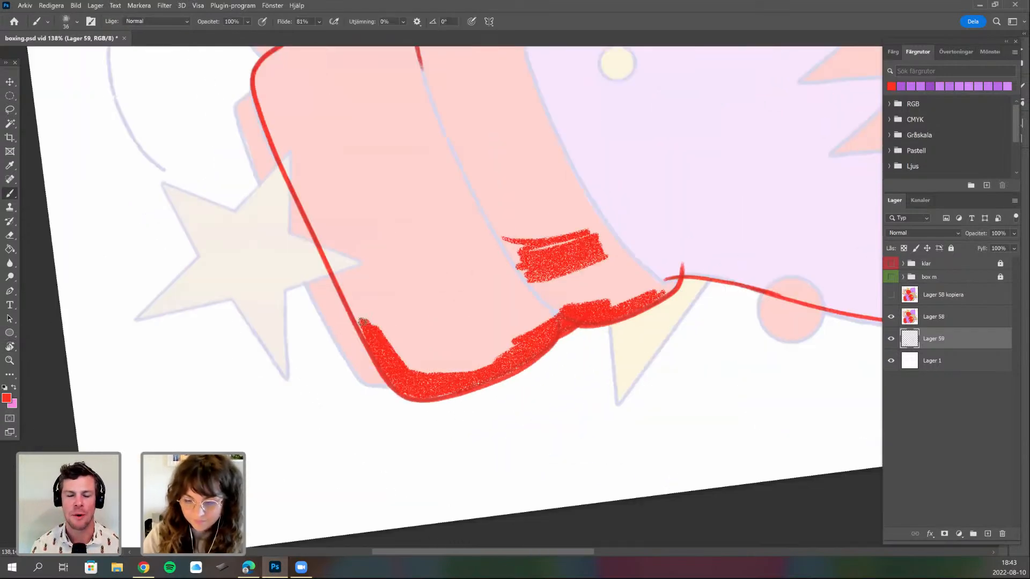
{"action": "left_click_drag", "start_coordinate": [351, 268], "coordinate": [347, 279]}
{"action": "mouse_move", "coordinate": [326, 239]}
{"action": "left_mouse_down"}
{"action": "mouse_move", "coordinate": [313, 198]}
{"action": "mouse_move", "coordinate": [292, 158]}
{"action": "mouse_move", "coordinate": [282, 157]}
{"action": "mouse_move", "coordinate": [342, 286]}
{"action": "mouse_move", "coordinate": [325, 210]}
{"action": "mouse_move", "coordinate": [383, 379]}
{"action": "mouse_move", "coordinate": [387, 412]}
{"action": "left_mouse_up"}
{"action": "key", "text": "r"}
{"action": "mouse_move", "coordinate": [376, 257]}
{"action": "left_mouse_down"}
{"action": "mouse_move", "coordinate": [289, 322]}
{"action": "mouse_move", "coordinate": [327, 376]}
{"action": "mouse_move", "coordinate": [315, 348]}
{"action": "left_mouse_up"}
{"action": "key", "text": "b"}
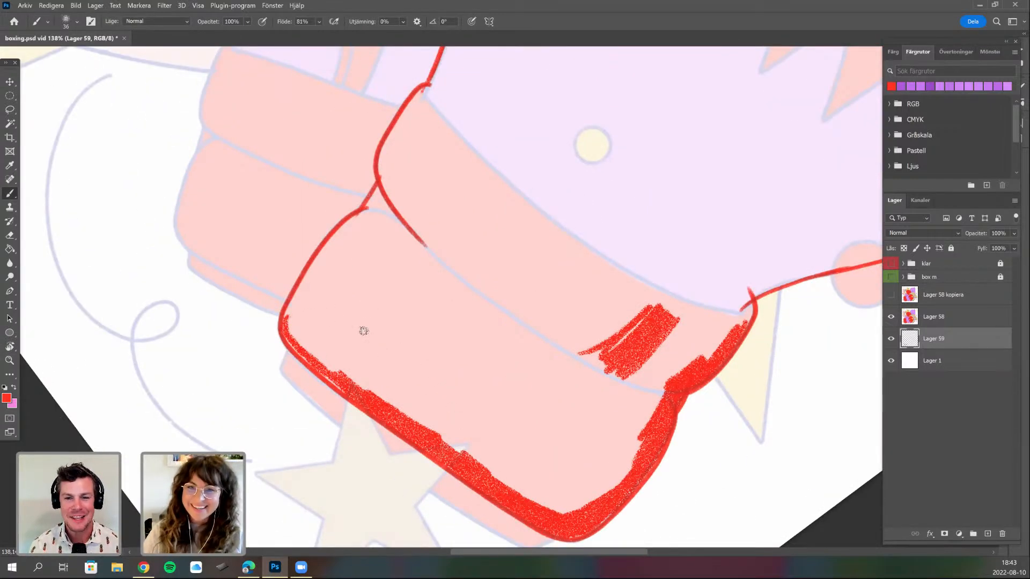
- Paint the gritty red band around the cuff's far corner and along the inside of its other short side
{"action": "mouse_move", "coordinate": [363, 375]}
{"action": "left_mouse_down"}
{"action": "mouse_move", "coordinate": [316, 349]}
{"action": "mouse_move", "coordinate": [299, 354]}
{"action": "left_mouse_up"}
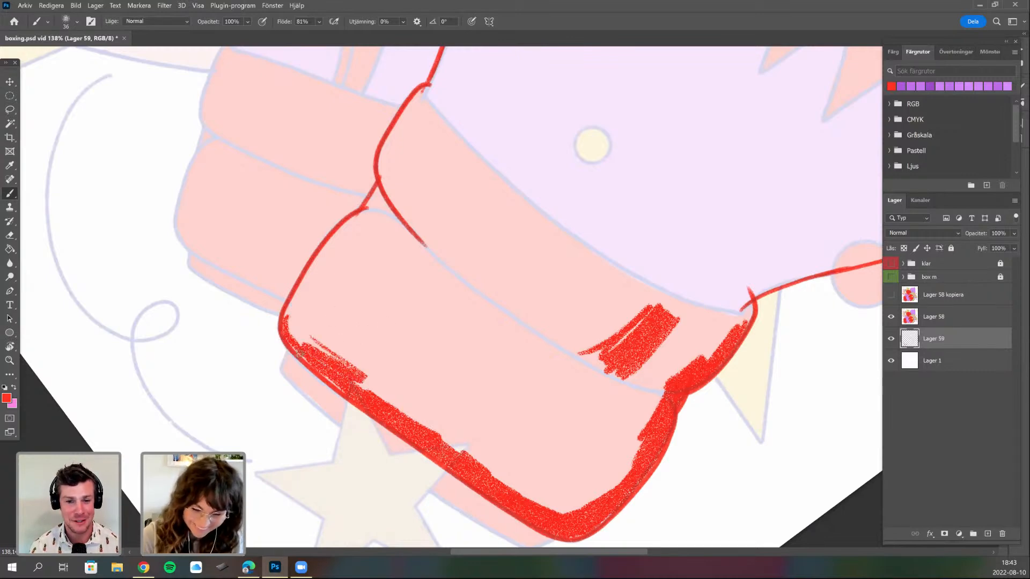
{"action": "key", "text": "r"}
{"action": "mouse_move", "coordinate": [356, 459]}
{"action": "left_mouse_down"}
{"action": "mouse_move", "coordinate": [317, 363]}
{"action": "mouse_move", "coordinate": [320, 399]}
{"action": "mouse_move", "coordinate": [320, 362]}
{"action": "left_mouse_up"}
{"action": "key", "text": "b"}
{"action": "left_click_drag", "start_coordinate": [334, 376], "coordinate": [345, 423]}
{"action": "left_click_drag", "start_coordinate": [332, 303], "coordinate": [320, 371]}
- Hide the Lager 58 sketch layer and thicken the red outline inside the glove's long outer side below the cuff
{"action": "left_click", "coordinate": [891, 320]}
{"action": "mouse_move", "coordinate": [330, 321]}
{"action": "left_mouse_down"}
{"action": "mouse_move", "coordinate": [348, 244]}
{"action": "mouse_move", "coordinate": [354, 283]}
{"action": "mouse_move", "coordinate": [332, 220]}
{"action": "mouse_move", "coordinate": [335, 229]}
{"action": "mouse_move", "coordinate": [348, 137]}
{"action": "left_mouse_up"}
{"action": "scroll", "coordinate": [448, 389], "scroll_direction": "up", "scroll_amount": 3}
{"action": "scroll", "coordinate": [448, 388], "scroll_direction": "left", "scroll_amount": 1}
{"action": "mouse_move", "coordinate": [404, 338]}
{"action": "left_mouse_down"}
{"action": "mouse_move", "coordinate": [407, 277]}
{"action": "mouse_move", "coordinate": [375, 162]}
{"action": "left_mouse_up"}
{"action": "scroll", "coordinate": [436, 404], "scroll_direction": "up", "scroll_amount": 2}
{"action": "mouse_move", "coordinate": [391, 314]}
{"action": "left_mouse_down"}
{"action": "mouse_move", "coordinate": [384, 256]}
{"action": "mouse_move", "coordinate": [359, 214]}
{"action": "mouse_move", "coordinate": [341, 140]}
{"action": "left_mouse_up"}
{"action": "right_click", "coordinate": [384, 256]}
{"action": "scroll", "coordinate": [400, 390], "scroll_direction": "up", "scroll_amount": 2}
{"action": "mouse_move", "coordinate": [354, 263]}
{"action": "left_mouse_down"}
{"action": "mouse_move", "coordinate": [359, 312]}
{"action": "mouse_move", "coordinate": [356, 203]}
{"action": "mouse_move", "coordinate": [350, 226]}
{"action": "mouse_move", "coordinate": [371, 147]}
{"action": "left_mouse_up"}
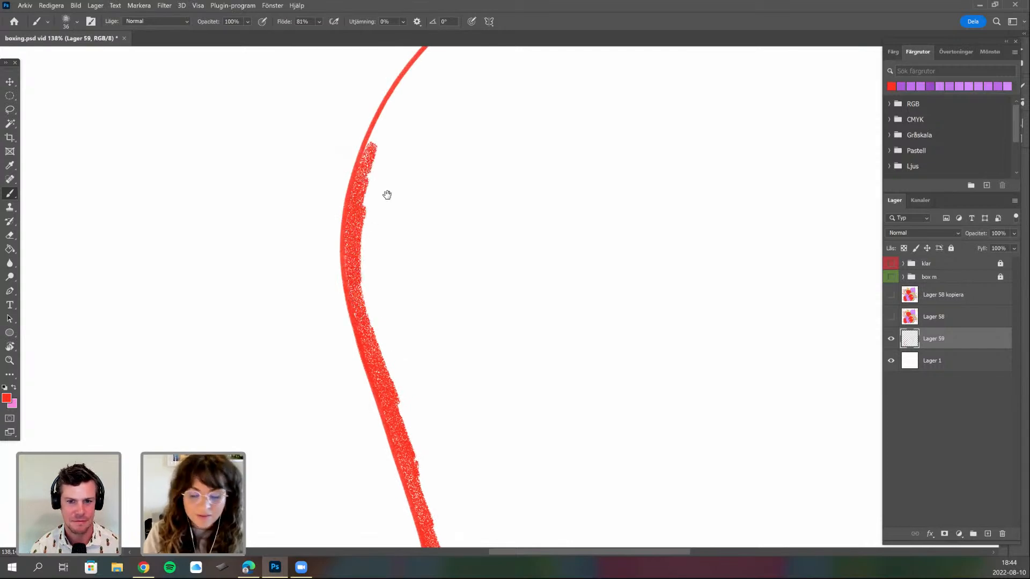
- Continue the gritty red band inside the glove's rounded outer curve, with the canvas rotated to follow the line
{"action": "key", "text": "r"}
{"action": "mouse_move", "coordinate": [398, 345]}
{"action": "left_mouse_down"}
{"action": "mouse_move", "coordinate": [391, 424]}
{"action": "mouse_move", "coordinate": [499, 464]}
{"action": "mouse_move", "coordinate": [372, 300]}
{"action": "mouse_move", "coordinate": [380, 351]}
{"action": "mouse_move", "coordinate": [375, 299]}
{"action": "left_mouse_up"}
{"action": "key", "text": "b"}
{"action": "mouse_move", "coordinate": [388, 203]}
{"action": "left_mouse_down"}
{"action": "mouse_move", "coordinate": [378, 266]}
{"action": "mouse_move", "coordinate": [372, 247]}
{"action": "mouse_move", "coordinate": [374, 235]}
{"action": "mouse_move", "coordinate": [378, 315]}
{"action": "left_mouse_up"}
{"action": "left_click_drag", "start_coordinate": [433, 351], "coordinate": [545, 434]}
{"action": "key", "text": "r"}
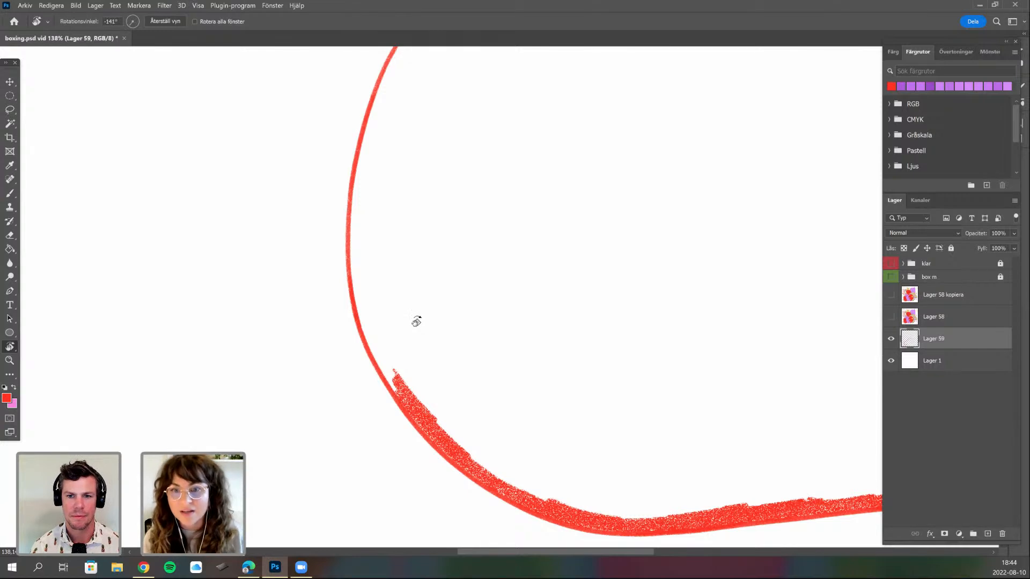
{"action": "mouse_move", "coordinate": [378, 332]}
{"action": "left_mouse_down"}
{"action": "mouse_move", "coordinate": [376, 346]}
{"action": "mouse_move", "coordinate": [356, 239]}
{"action": "mouse_move", "coordinate": [364, 290]}
{"action": "left_mouse_up"}
{"action": "key", "text": "b"}
{"action": "scroll", "coordinate": [391, 349], "scroll_direction": "up", "scroll_amount": 3}
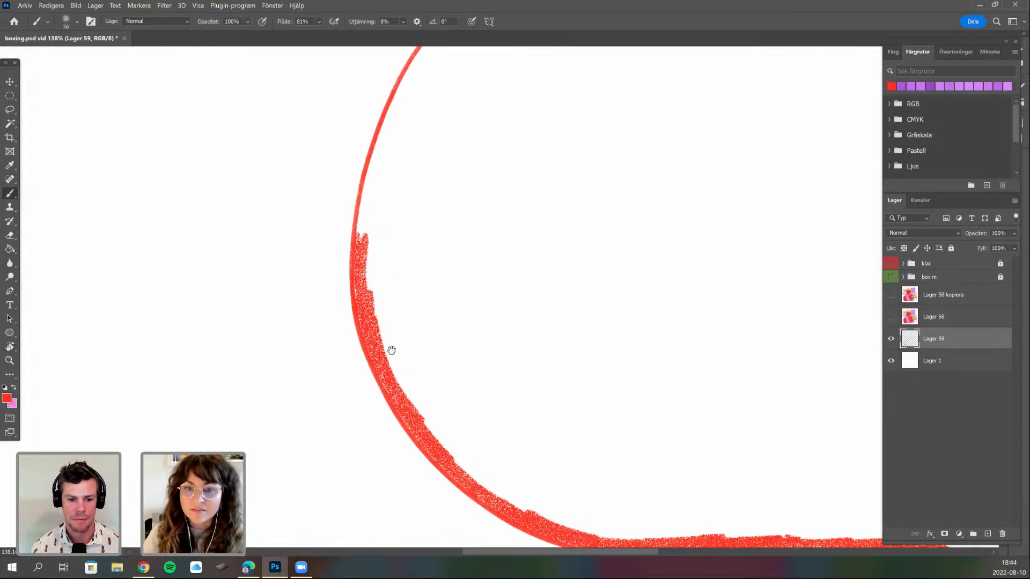
- Paint the gritty red band inside the remaining glove curve up to the base of the thumb
{"action": "key", "text": "r"}
{"action": "mouse_move", "coordinate": [447, 436]}
{"action": "left_mouse_down"}
{"action": "mouse_move", "coordinate": [356, 350]}
{"action": "mouse_move", "coordinate": [388, 413]}
{"action": "mouse_move", "coordinate": [365, 354]}
{"action": "left_mouse_up"}
{"action": "key", "text": "b"}
{"action": "mouse_move", "coordinate": [347, 284]}
{"action": "left_mouse_down"}
{"action": "mouse_move", "coordinate": [354, 350]}
{"action": "mouse_move", "coordinate": [336, 175]}
{"action": "mouse_move", "coordinate": [333, 236]}
{"action": "left_mouse_up"}
{"action": "mouse_move", "coordinate": [357, 305]}
{"action": "left_mouse_down"}
{"action": "mouse_move", "coordinate": [347, 395]}
{"action": "mouse_move", "coordinate": [429, 490]}
{"action": "mouse_move", "coordinate": [426, 439]}
{"action": "left_mouse_up"}
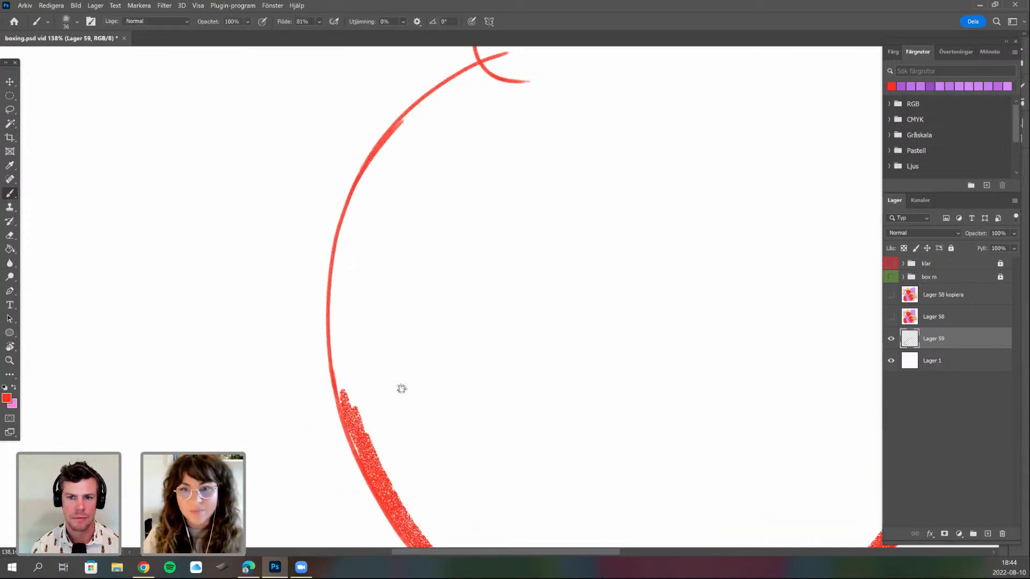
{"action": "mouse_move", "coordinate": [347, 385]}
{"action": "left_mouse_down"}
{"action": "mouse_move", "coordinate": [338, 364]}
{"action": "mouse_move", "coordinate": [350, 397]}
{"action": "mouse_move", "coordinate": [328, 300]}
{"action": "mouse_move", "coordinate": [342, 343]}
{"action": "mouse_move", "coordinate": [342, 237]}
{"action": "mouse_move", "coordinate": [346, 267]}
{"action": "mouse_move", "coordinate": [367, 167]}
{"action": "mouse_move", "coordinate": [459, 82]}
{"action": "mouse_move", "coordinate": [411, 111]}
{"action": "left_mouse_up"}
- Thicken the red outline inside the thumb, around its tip and up along its outer side
{"action": "left_click_drag", "start_coordinate": [463, 202], "coordinate": [412, 376]}
{"action": "mouse_move", "coordinate": [376, 292]}
{"action": "left_mouse_down"}
{"action": "mouse_move", "coordinate": [434, 241]}
{"action": "mouse_move", "coordinate": [353, 301]}
{"action": "left_mouse_up"}
{"action": "mouse_move", "coordinate": [432, 214]}
{"action": "left_mouse_down"}
{"action": "mouse_move", "coordinate": [446, 244]}
{"action": "mouse_move", "coordinate": [429, 214]}
{"action": "mouse_move", "coordinate": [451, 157]}
{"action": "mouse_move", "coordinate": [435, 212]}
{"action": "left_mouse_up"}
{"action": "key", "text": "r"}
{"action": "left_click_drag", "start_coordinate": [543, 351], "coordinate": [554, 256]}
{"action": "key", "text": "space"}
{"action": "left_click_drag", "start_coordinate": [472, 410], "coordinate": [486, 467]}
{"action": "mouse_move", "coordinate": [345, 345]}
{"action": "left_mouse_down"}
{"action": "mouse_move", "coordinate": [351, 364]}
{"action": "mouse_move", "coordinate": [314, 265]}
{"action": "mouse_move", "coordinate": [324, 259]}
{"action": "mouse_move", "coordinate": [313, 200]}
{"action": "mouse_move", "coordinate": [323, 142]}
{"action": "mouse_move", "coordinate": [327, 216]}
{"action": "left_mouse_up"}
{"action": "key", "text": "space"}
{"action": "left_click_drag", "start_coordinate": [383, 194], "coordinate": [431, 368]}
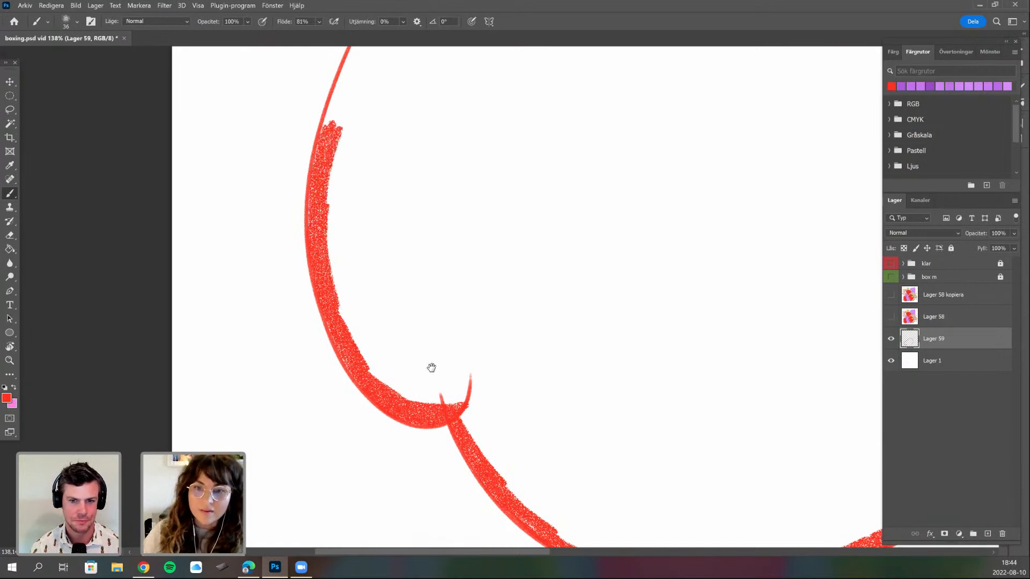
- Complete the gritty red band along the glove's thumb side up to the cuff band
{"action": "left_click_drag", "start_coordinate": [434, 427], "coordinate": [486, 442]}
{"action": "mouse_move", "coordinate": [409, 280]}
{"action": "left_mouse_down"}
{"action": "mouse_move", "coordinate": [401, 241]}
{"action": "mouse_move", "coordinate": [382, 281]}
{"action": "left_mouse_up"}
{"action": "mouse_move", "coordinate": [405, 218]}
{"action": "left_mouse_down"}
{"action": "mouse_move", "coordinate": [431, 171]}
{"action": "mouse_move", "coordinate": [437, 156]}
{"action": "mouse_move", "coordinate": [419, 188]}
{"action": "mouse_move", "coordinate": [447, 102]}
{"action": "mouse_move", "coordinate": [403, 368]}
{"action": "mouse_move", "coordinate": [445, 199]}
{"action": "left_mouse_up"}
{"action": "key", "text": "space"}
{"action": "key", "text": "r"}
{"action": "left_click_drag", "start_coordinate": [444, 221], "coordinate": [456, 225]}
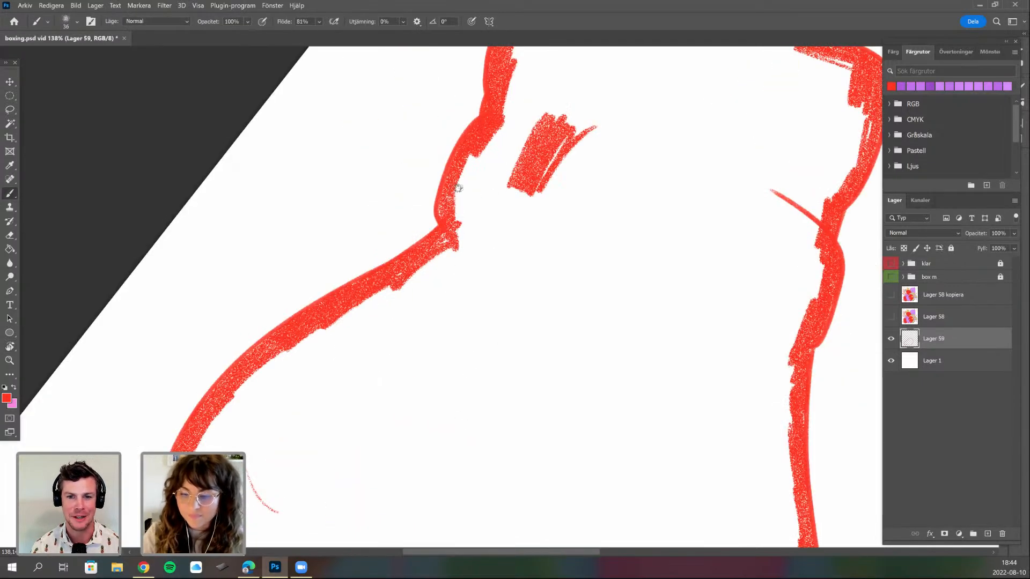
- Enlarge the brush to 133 px and fill the whole cuff with gritty red
{"action": "scroll", "coordinate": [478, 326], "scroll_direction": "down", "scroll_amount": 3, "text": "alt"}
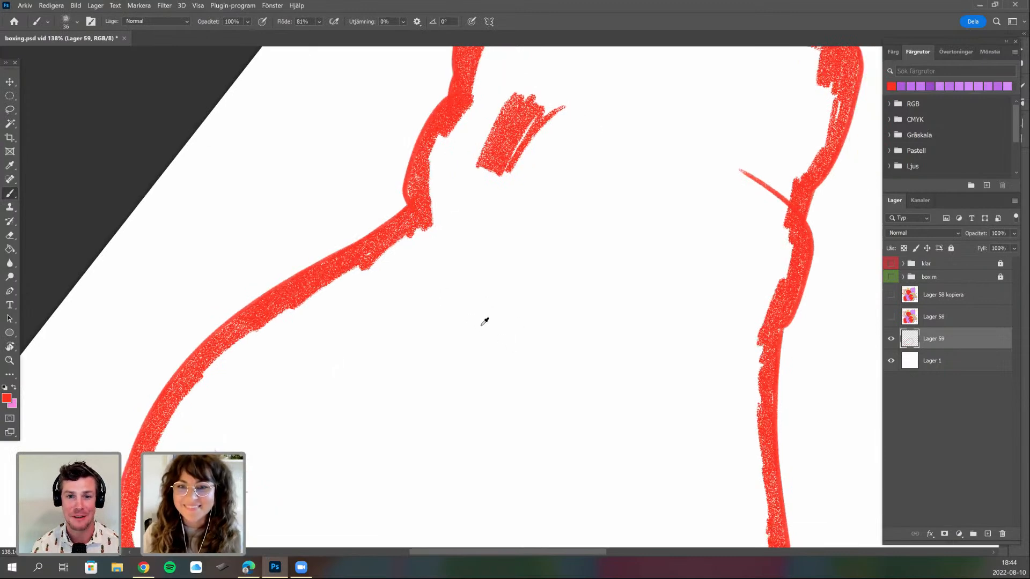
{"action": "scroll", "coordinate": [532, 310], "scroll_direction": "down", "scroll_amount": 1}
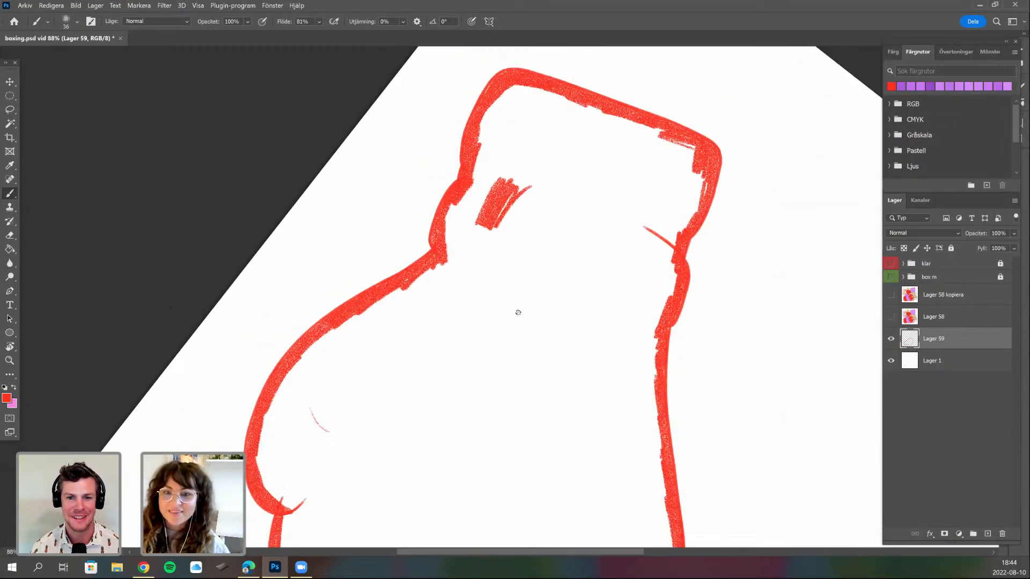
{"action": "right_click", "coordinate": [542, 202]}
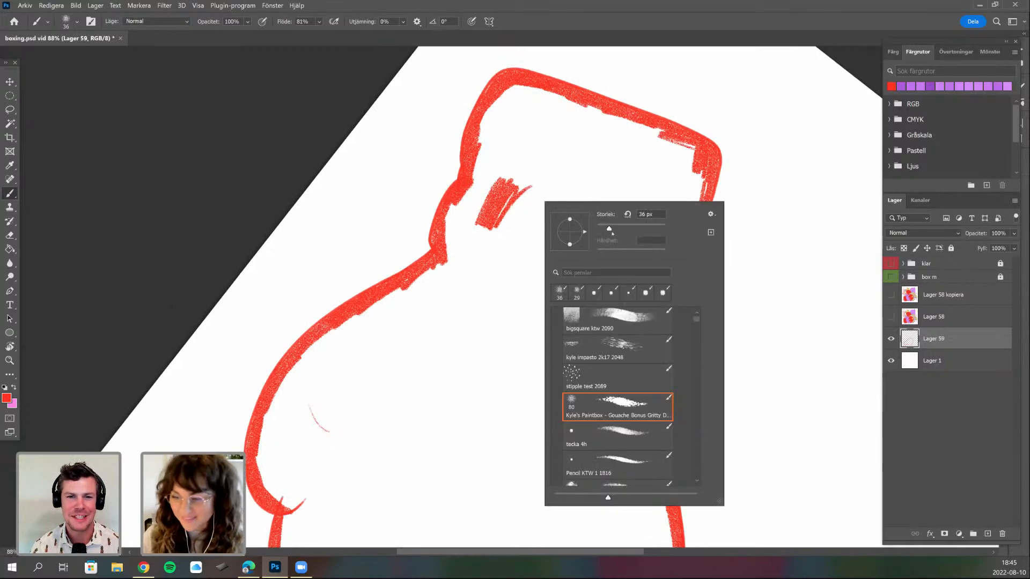
{"action": "left_click", "coordinate": [619, 226]}
{"action": "left_click", "coordinate": [637, 226]}
{"action": "left_click_drag", "start_coordinate": [622, 140], "coordinate": [615, 168]}
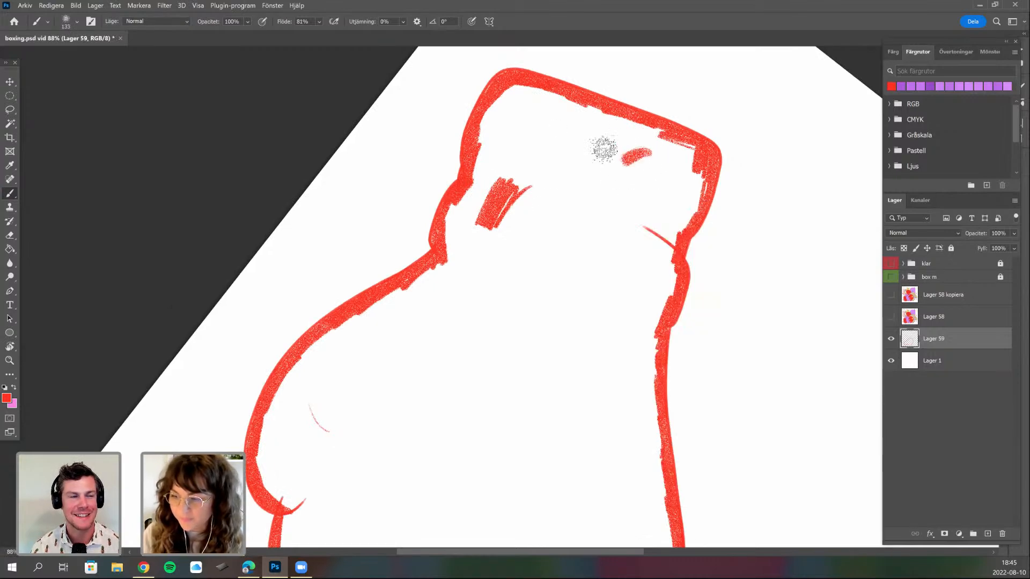
{"action": "mouse_move", "coordinate": [590, 111]}
{"action": "left_mouse_down"}
{"action": "mouse_move", "coordinate": [505, 95]}
{"action": "mouse_move", "coordinate": [494, 116]}
{"action": "mouse_move", "coordinate": [505, 166]}
{"action": "mouse_move", "coordinate": [519, 171]}
{"action": "mouse_move", "coordinate": [548, 127]}
{"action": "mouse_move", "coordinate": [557, 155]}
{"action": "mouse_move", "coordinate": [593, 119]}
{"action": "mouse_move", "coordinate": [626, 157]}
{"action": "mouse_move", "coordinate": [651, 157]}
{"action": "mouse_move", "coordinate": [658, 247]}
{"action": "mouse_move", "coordinate": [690, 202]}
{"action": "mouse_move", "coordinate": [696, 161]}
{"action": "mouse_move", "coordinate": [646, 131]}
{"action": "mouse_move", "coordinate": [658, 189]}
{"action": "mouse_move", "coordinate": [687, 188]}
{"action": "left_mouse_up"}
{"action": "mouse_move", "coordinate": [482, 189]}
{"action": "left_mouse_down"}
{"action": "mouse_move", "coordinate": [456, 257]}
{"action": "mouse_move", "coordinate": [462, 219]}
{"action": "mouse_move", "coordinate": [473, 218]}
{"action": "mouse_move", "coordinate": [497, 293]}
{"action": "mouse_move", "coordinate": [537, 223]}
{"action": "mouse_move", "coordinate": [546, 283]}
{"action": "mouse_move", "coordinate": [566, 315]}
{"action": "mouse_move", "coordinate": [623, 226]}
{"action": "mouse_move", "coordinate": [627, 328]}
{"action": "mouse_move", "coordinate": [664, 267]}
{"action": "mouse_move", "coordinate": [664, 302]}
{"action": "mouse_move", "coordinate": [579, 212]}
{"action": "mouse_move", "coordinate": [502, 201]}
{"action": "mouse_move", "coordinate": [520, 165]}
{"action": "mouse_move", "coordinate": [546, 160]}
{"action": "mouse_move", "coordinate": [560, 225]}
{"action": "mouse_move", "coordinate": [597, 181]}
{"action": "mouse_move", "coordinate": [613, 237]}
{"action": "mouse_move", "coordinate": [636, 231]}
{"action": "left_mouse_up"}
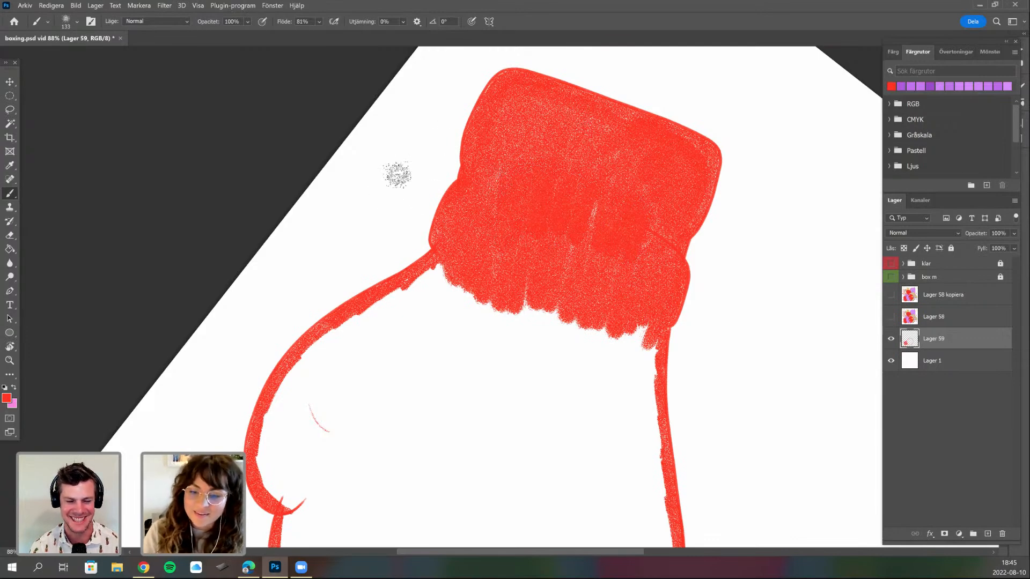
- Fill the thumb with gritty red and paint a wide red band inside the glove's outline all around
{"action": "scroll", "coordinate": [332, 212], "scroll_direction": "down", "scroll_amount": 3}
{"action": "mouse_move", "coordinate": [332, 212]}
{"action": "left_mouse_down"}
{"action": "mouse_move", "coordinate": [278, 291]}
{"action": "mouse_move", "coordinate": [271, 335]}
{"action": "left_mouse_up"}
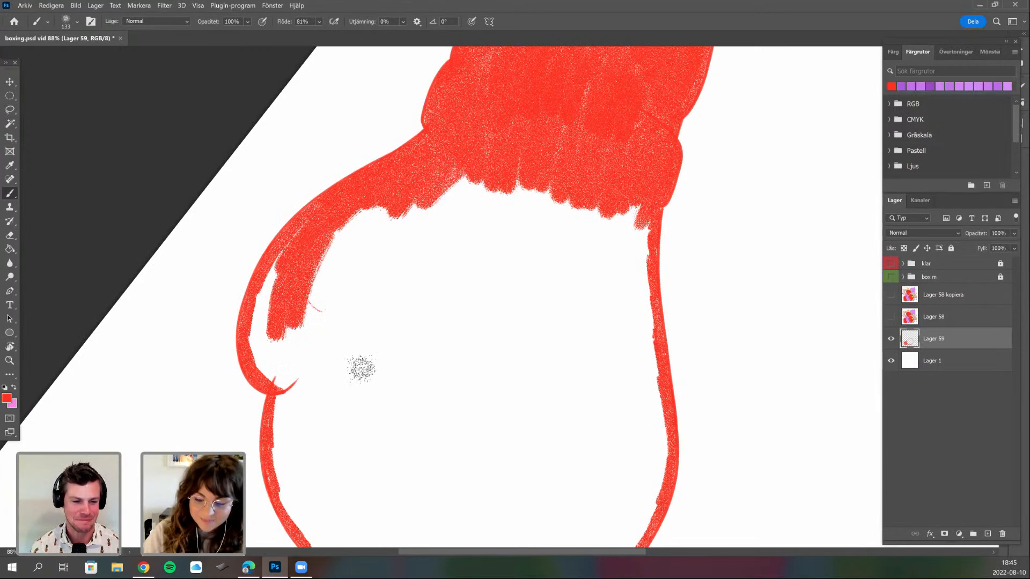
{"action": "left_click_drag", "start_coordinate": [406, 272], "coordinate": [479, 255]}
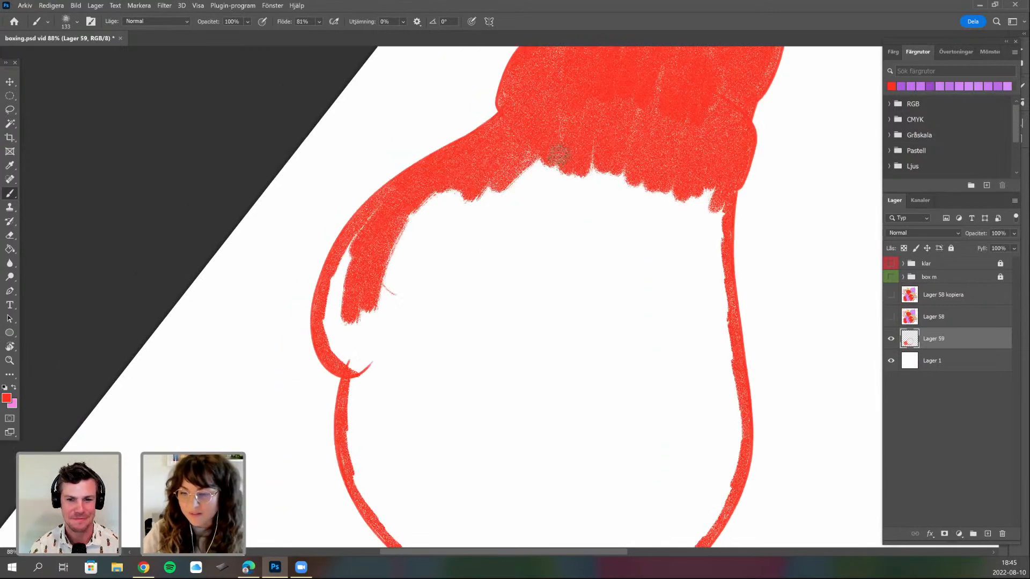
{"action": "left_click_drag", "start_coordinate": [704, 201], "coordinate": [704, 281]}
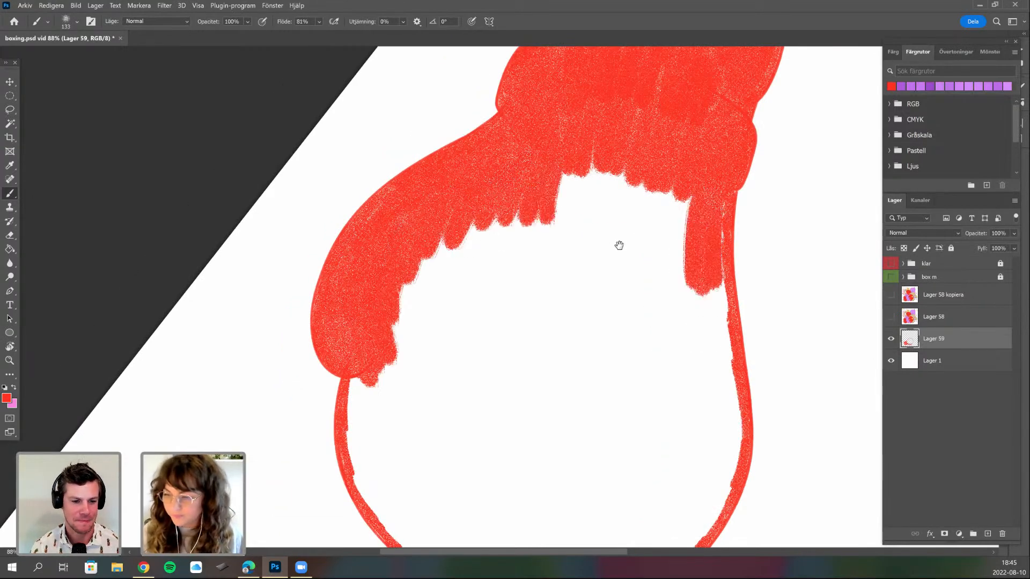
{"action": "left_click_drag", "start_coordinate": [653, 217], "coordinate": [583, 72]}
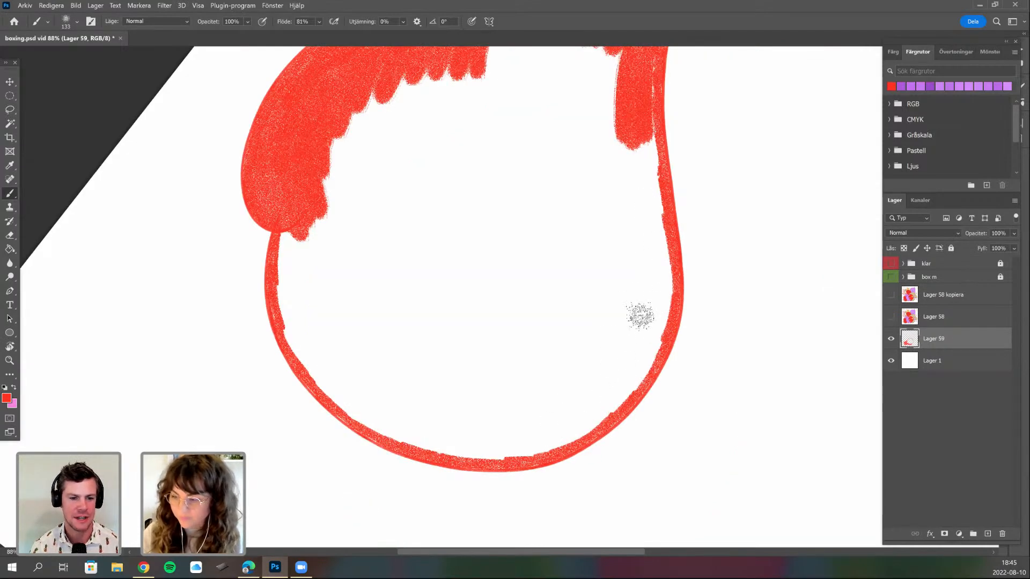
{"action": "mouse_move", "coordinate": [598, 417]}
{"action": "left_mouse_down"}
{"action": "mouse_move", "coordinate": [534, 457]}
{"action": "mouse_move", "coordinate": [471, 464]}
{"action": "mouse_move", "coordinate": [426, 431]}
{"action": "mouse_move", "coordinate": [441, 448]}
{"action": "mouse_move", "coordinate": [477, 427]}
{"action": "mouse_move", "coordinate": [483, 450]}
{"action": "mouse_move", "coordinate": [551, 419]}
{"action": "mouse_move", "coordinate": [534, 459]}
{"action": "mouse_move", "coordinate": [460, 448]}
{"action": "mouse_move", "coordinate": [417, 417]}
{"action": "mouse_move", "coordinate": [395, 443]}
{"action": "mouse_move", "coordinate": [370, 428]}
{"action": "mouse_move", "coordinate": [418, 446]}
{"action": "mouse_move", "coordinate": [347, 387]}
{"action": "mouse_move", "coordinate": [357, 408]}
{"action": "mouse_move", "coordinate": [336, 404]}
{"action": "mouse_move", "coordinate": [293, 354]}
{"action": "mouse_move", "coordinate": [300, 339]}
{"action": "mouse_move", "coordinate": [316, 364]}
{"action": "mouse_move", "coordinate": [286, 272]}
{"action": "mouse_move", "coordinate": [285, 313]}
{"action": "mouse_move", "coordinate": [301, 232]}
{"action": "mouse_move", "coordinate": [288, 325]}
{"action": "left_mouse_up"}
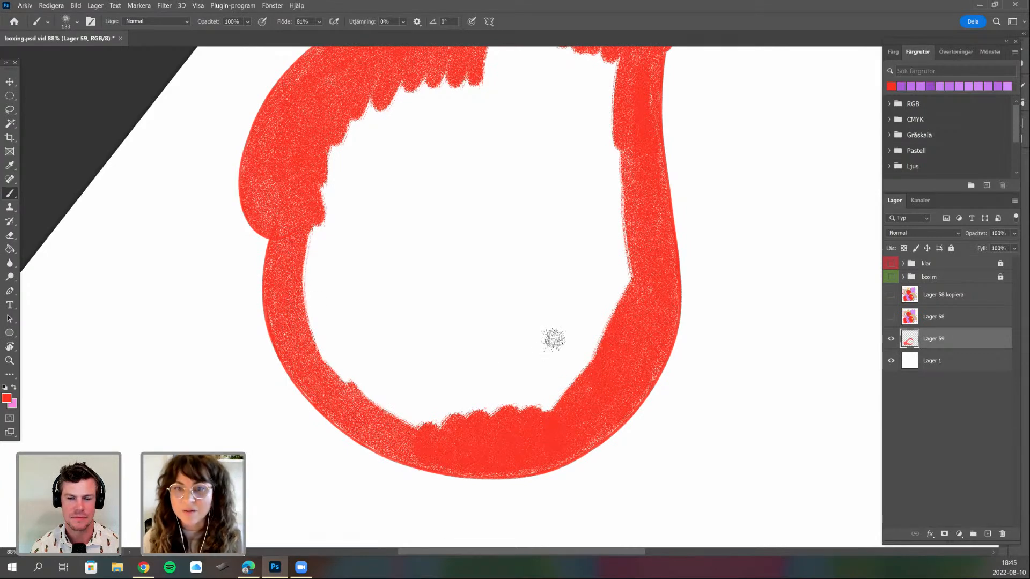
- Extend the red fill inward from the glove's rounded edge near the thumb, enlarging the brush for the centre
{"action": "scroll", "coordinate": [553, 339], "scroll_direction": "left", "scroll_amount": 3}
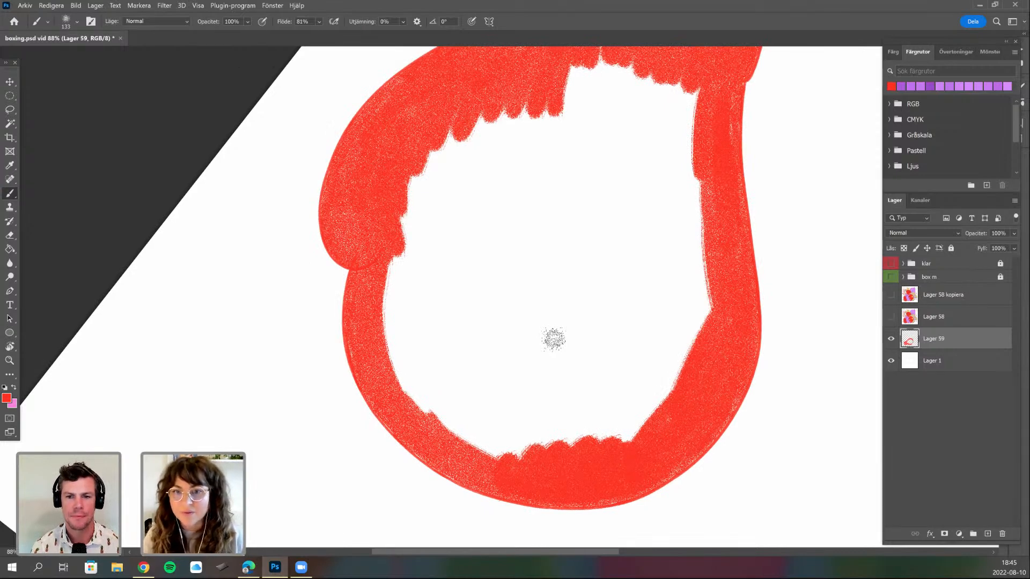
{"action": "scroll", "coordinate": [553, 339], "scroll_direction": "down", "scroll_amount": 2}
{"action": "mouse_move", "coordinate": [465, 336]}
{"action": "left_mouse_down"}
{"action": "mouse_move", "coordinate": [475, 402]}
{"action": "mouse_move", "coordinate": [515, 438]}
{"action": "mouse_move", "coordinate": [531, 382]}
{"action": "left_mouse_up"}
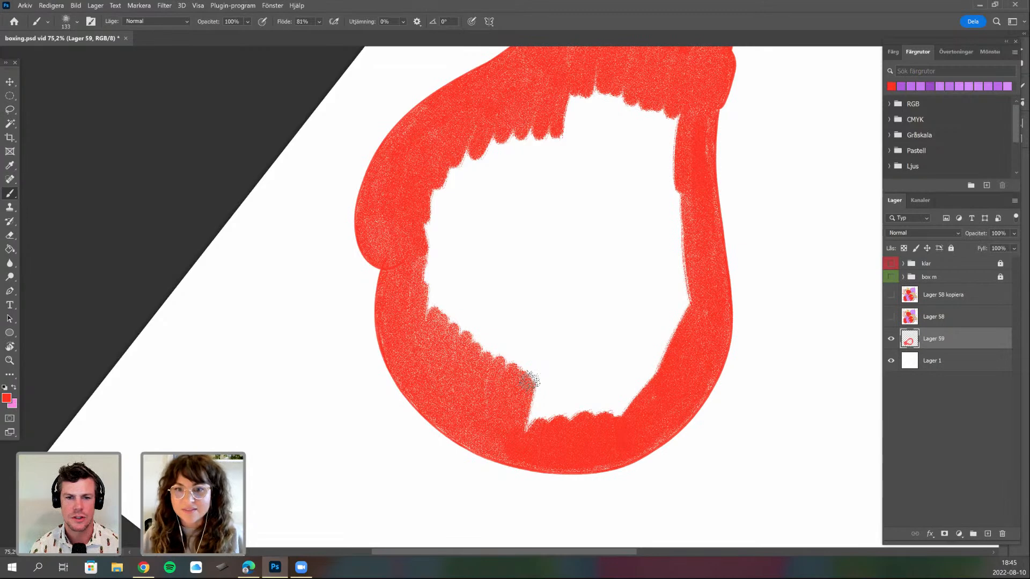
{"action": "right_click", "coordinate": [546, 259]}
{"action": "left_click", "coordinate": [649, 279]}
{"action": "mouse_move", "coordinate": [436, 212]}
{"action": "left_mouse_down"}
{"action": "mouse_move", "coordinate": [454, 345]}
{"action": "mouse_move", "coordinate": [480, 264]}
{"action": "mouse_move", "coordinate": [481, 361]}
{"action": "left_mouse_up"}
{"action": "left_click_drag", "start_coordinate": [490, 274], "coordinate": [484, 351]}
- Enlarge the brush to 243 px and fill the glove's remaining white centre with red
{"action": "right_click", "coordinate": [532, 303]}
{"action": "left_click", "coordinate": [638, 280]}
{"action": "mouse_move", "coordinate": [615, 75]}
{"action": "left_mouse_down"}
{"action": "mouse_move", "coordinate": [638, 110]}
{"action": "mouse_move", "coordinate": [575, 177]}
{"action": "left_mouse_up"}
{"action": "left_click_drag", "start_coordinate": [651, 121], "coordinate": [635, 209]}
{"action": "mouse_move", "coordinate": [666, 287]}
{"action": "left_mouse_down"}
{"action": "mouse_move", "coordinate": [639, 361]}
{"action": "mouse_move", "coordinate": [621, 241]}
{"action": "mouse_move", "coordinate": [509, 270]}
{"action": "mouse_move", "coordinate": [500, 172]}
{"action": "mouse_move", "coordinate": [520, 136]}
{"action": "mouse_move", "coordinate": [568, 292]}
{"action": "mouse_move", "coordinate": [670, 316]}
{"action": "mouse_move", "coordinate": [617, 418]}
{"action": "mouse_move", "coordinate": [471, 377]}
{"action": "left_mouse_up"}
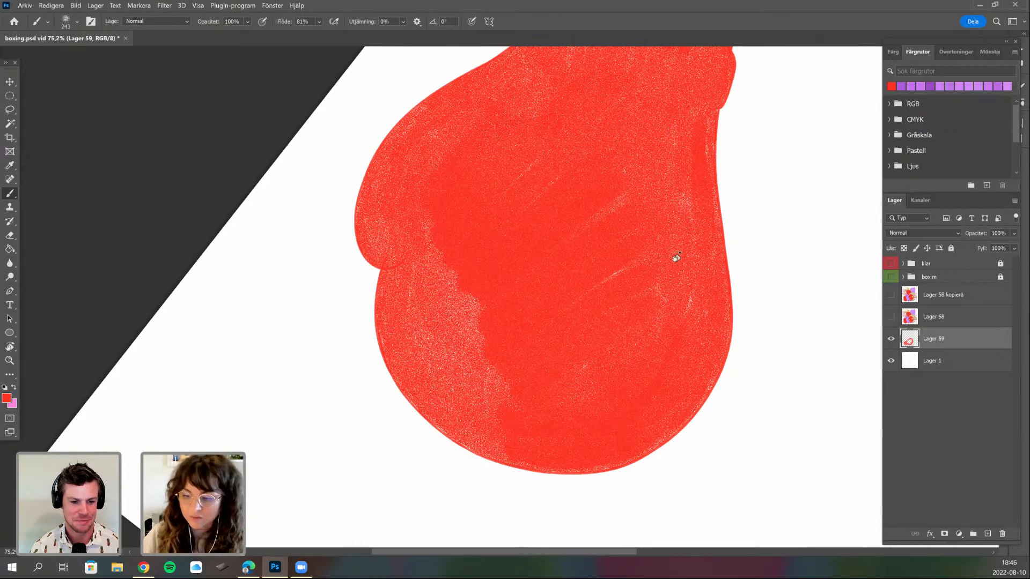
{"action": "left_click_drag", "start_coordinate": [586, 363], "coordinate": [572, 370]}
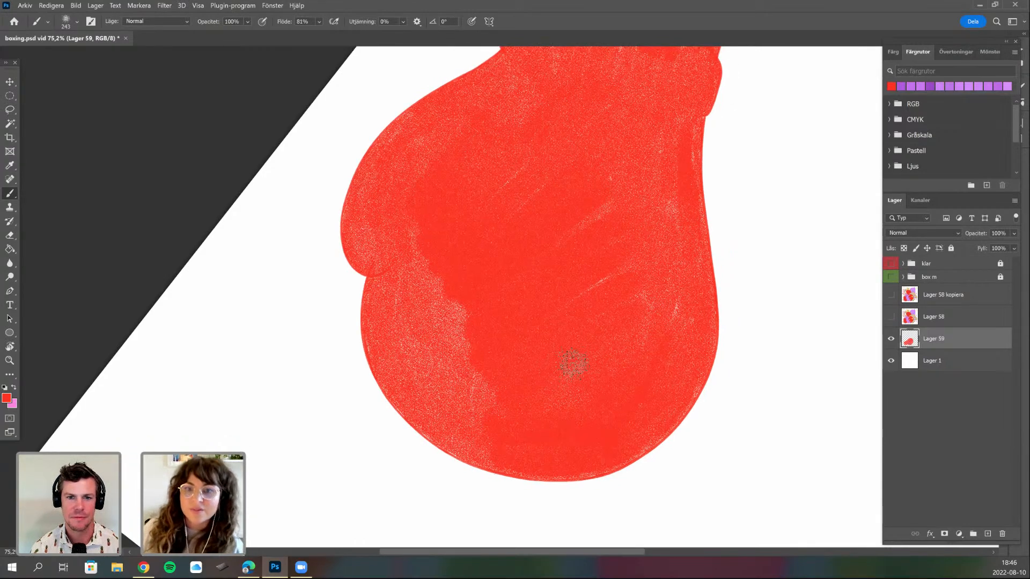
- Fit the canvas upright in view, load the painted glove as a selection and expand it by 1 pixel
{"action": "key", "text": "ctrl+0"}
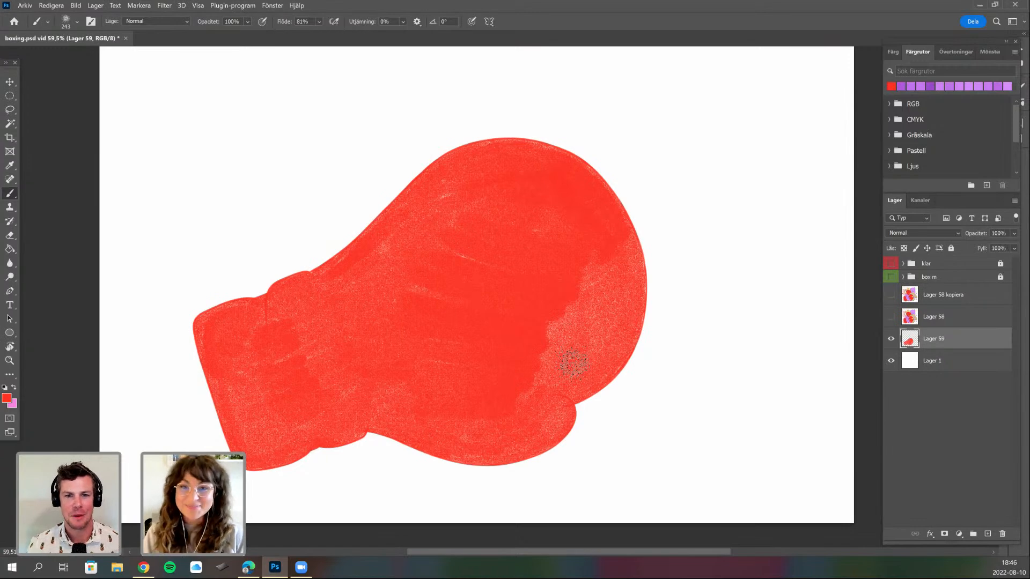
{"action": "mouse_move", "coordinate": [516, 363]}
{"action": "left_mouse_down"}
{"action": "mouse_move", "coordinate": [561, 351]}
{"action": "mouse_move", "coordinate": [541, 352]}
{"action": "mouse_move", "coordinate": [539, 329]}
{"action": "mouse_move", "coordinate": [539, 391]}
{"action": "mouse_move", "coordinate": [632, 321]}
{"action": "left_mouse_up"}
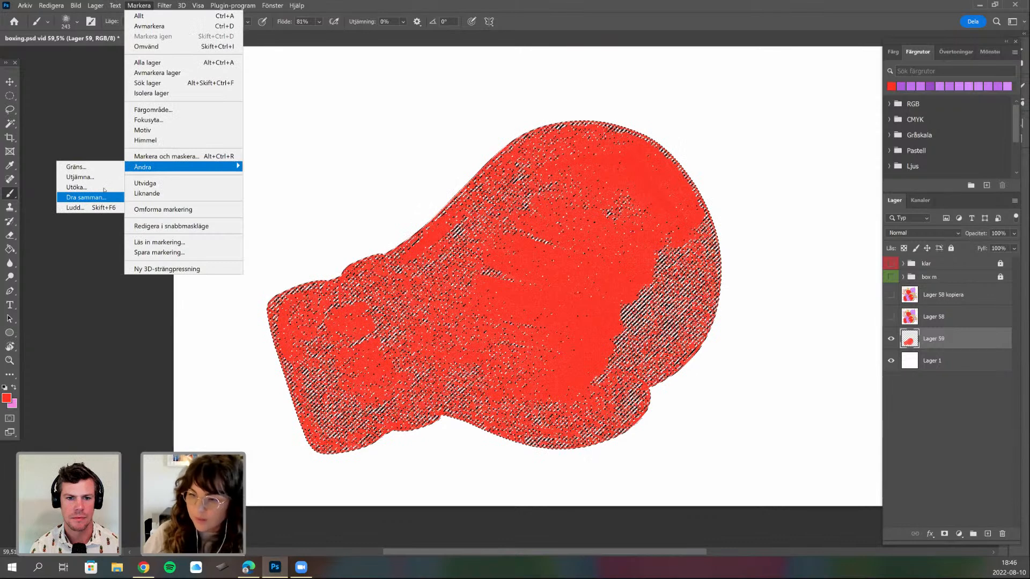
{"action": "key", "text": "Up"}
{"action": "key", "text": "Return"}
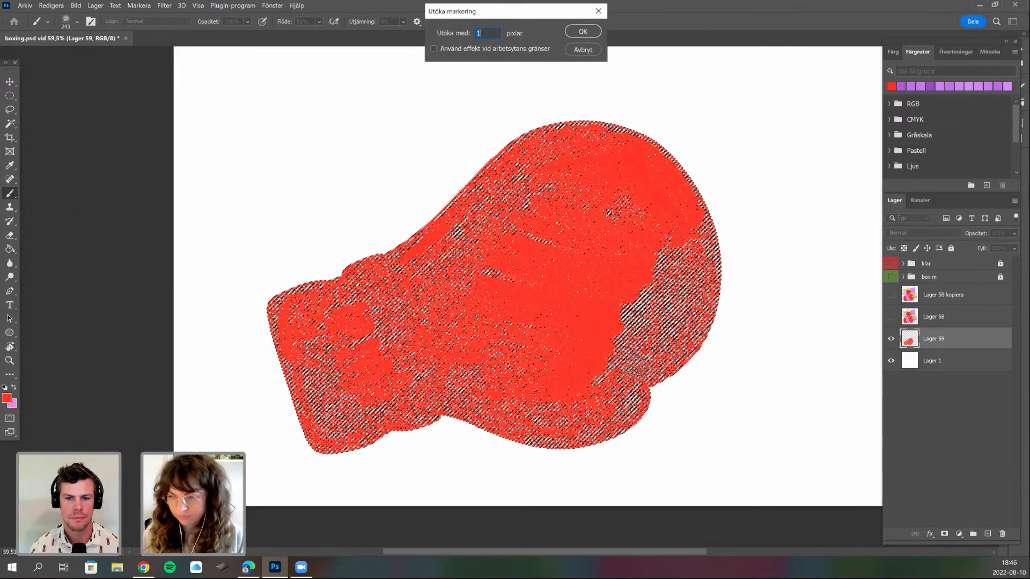
{"action": "key", "text": "Return"}
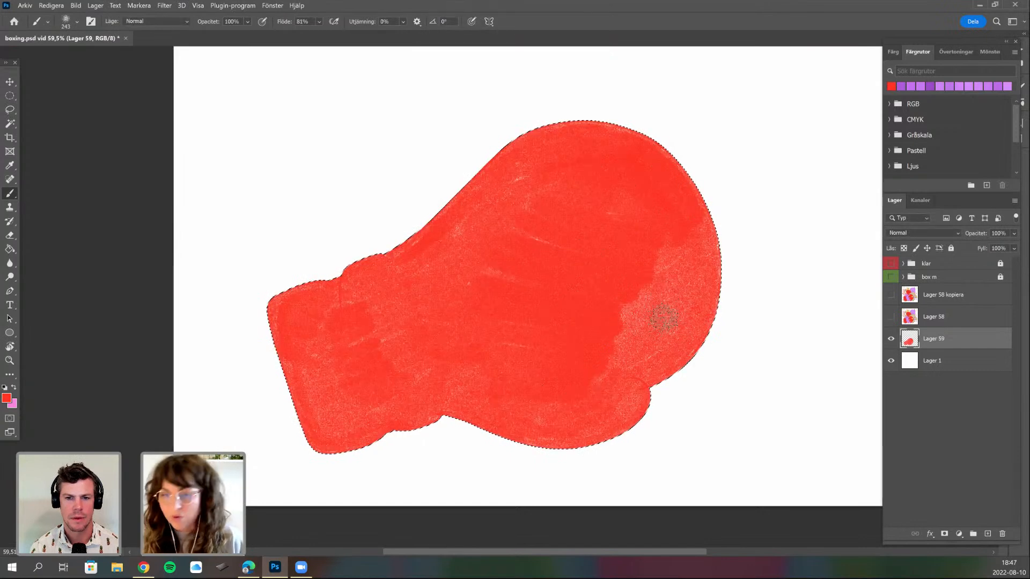
- Enlarge the brush to 464 px, even out the red across the selected glove, and deselect it
{"action": "right_click", "coordinate": [616, 255]}
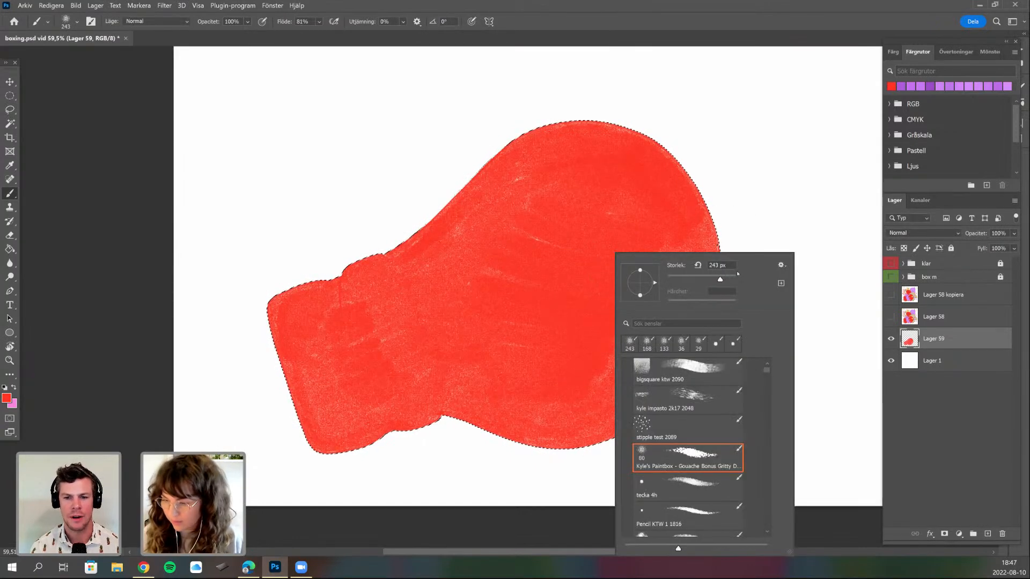
{"action": "left_click_drag", "start_coordinate": [719, 279], "coordinate": [727, 279]}
{"action": "mouse_move", "coordinate": [507, 191]}
{"action": "left_mouse_down"}
{"action": "mouse_move", "coordinate": [574, 191]}
{"action": "mouse_move", "coordinate": [459, 322]}
{"action": "mouse_move", "coordinate": [609, 275]}
{"action": "mouse_move", "coordinate": [523, 471]}
{"action": "mouse_move", "coordinate": [557, 469]}
{"action": "mouse_move", "coordinate": [731, 372]}
{"action": "left_mouse_up"}
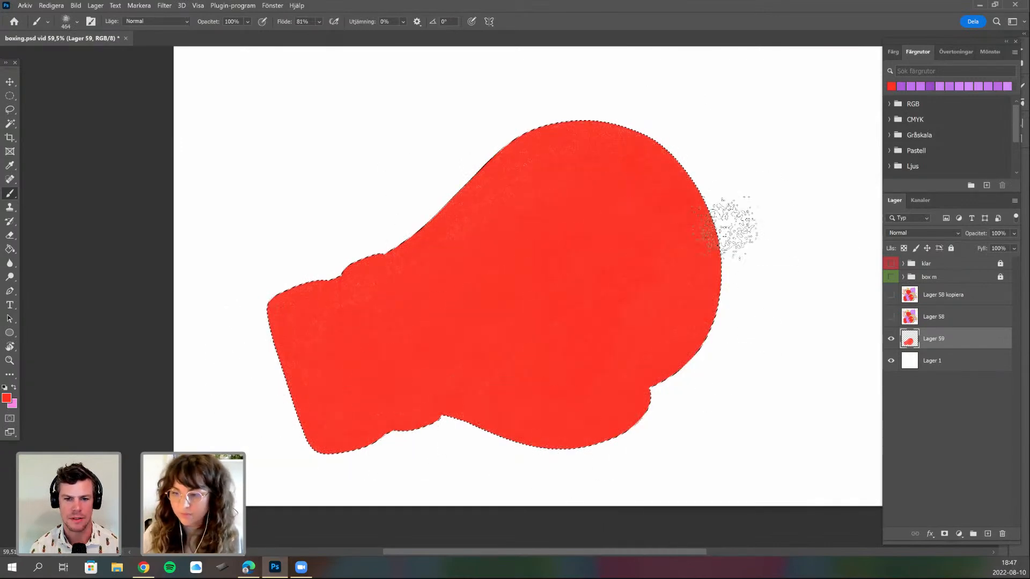
{"action": "key", "text": "ctrl+d"}
{"action": "left_click_drag", "start_coordinate": [659, 317], "coordinate": [606, 356]}
{"action": "scroll", "coordinate": [606, 356], "scroll_direction": "up", "scroll_amount": 1}
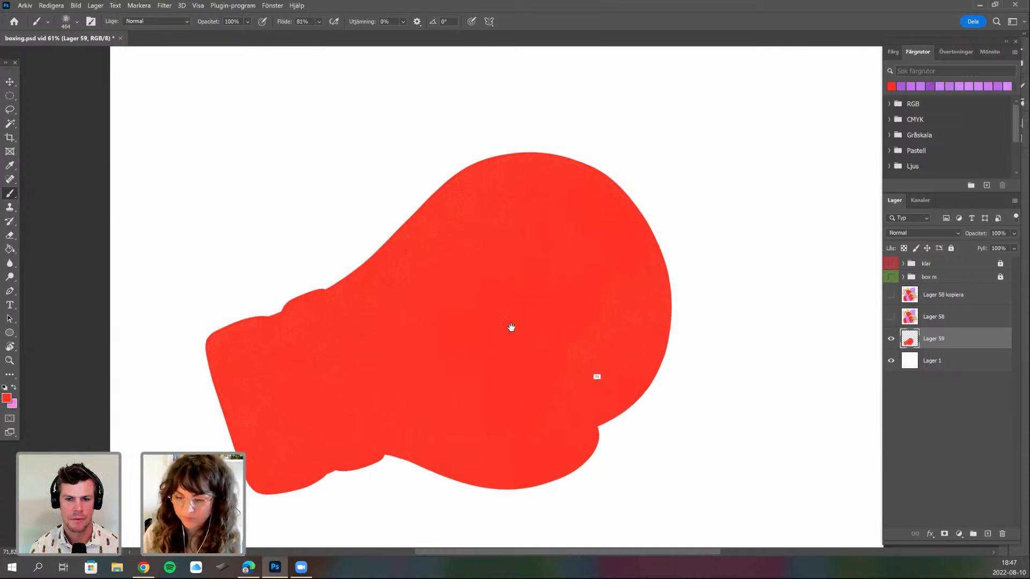
{"action": "scroll", "coordinate": [530, 339], "scroll_direction": "up", "scroll_amount": 5}
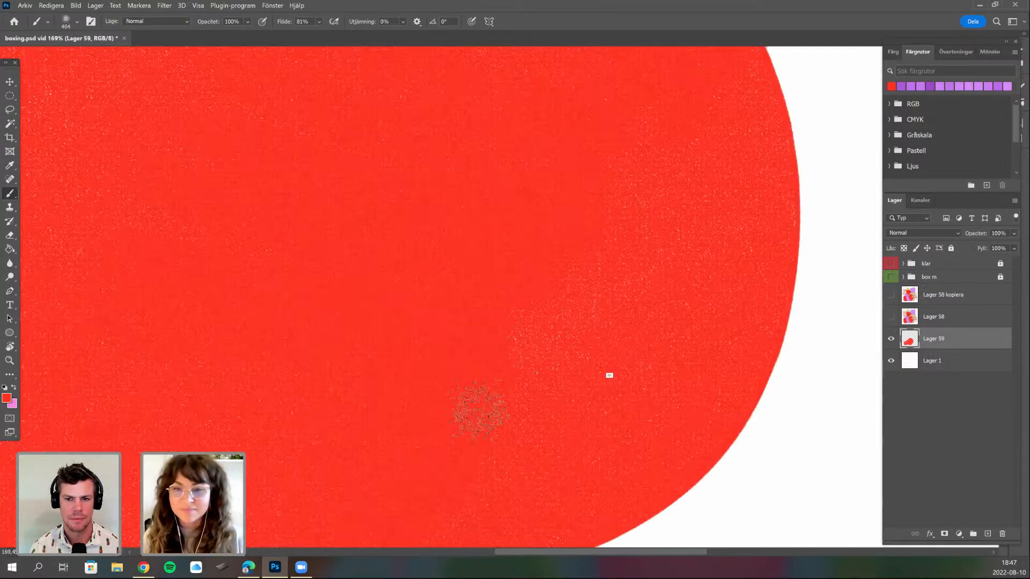
{"action": "scroll", "coordinate": [589, 389], "scroll_direction": "down", "scroll_amount": 5}
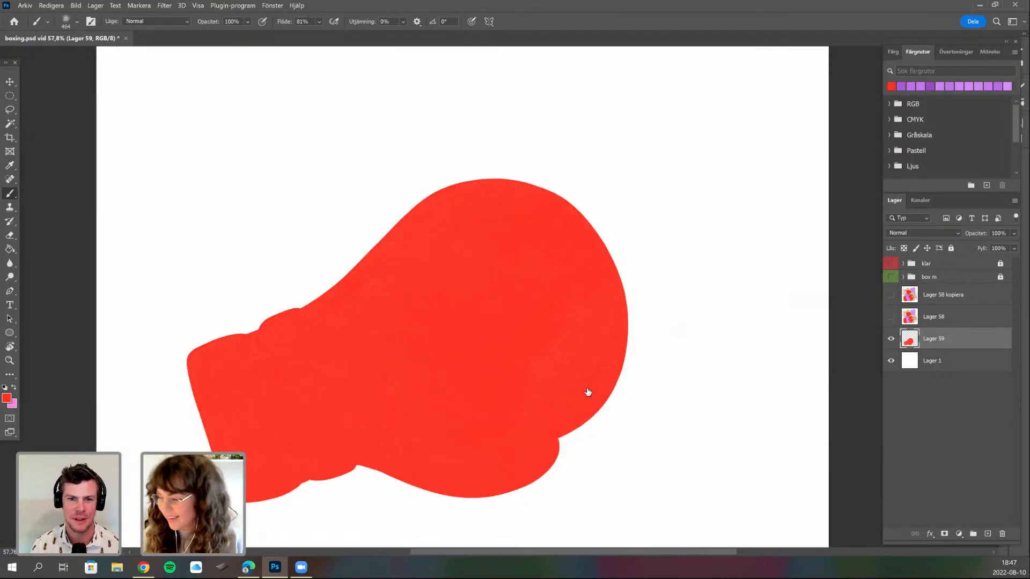
- Show the Lager 58 sketch over the artwork and add a new empty layer directly above Lager 1
{"action": "left_click", "coordinate": [887, 317]}
{"action": "left_click_drag", "start_coordinate": [627, 425], "coordinate": [736, 436]}
{"action": "left_click", "coordinate": [969, 368]}
{"action": "left_click", "coordinate": [986, 536]}
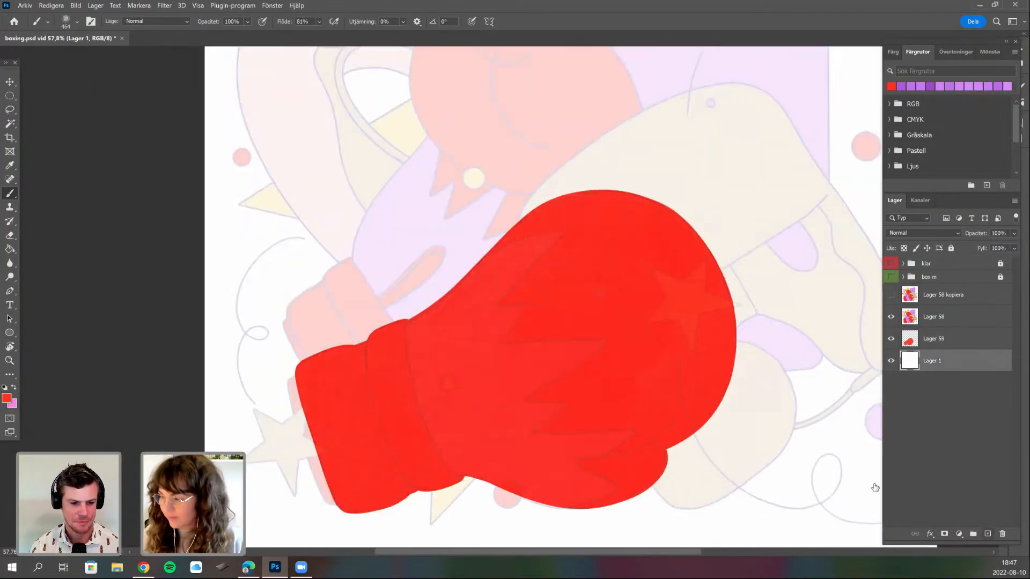
- Rotate the canvas so the front glove stands more upright, and rename its layer box 1
{"action": "scroll", "coordinate": [536, 461], "scroll_direction": "up", "scroll_amount": 1}
{"action": "left_click_drag", "start_coordinate": [817, 352], "coordinate": [776, 128]}
{"action": "double_click", "coordinate": [934, 338]}
{"action": "type", "text": "box 1"}
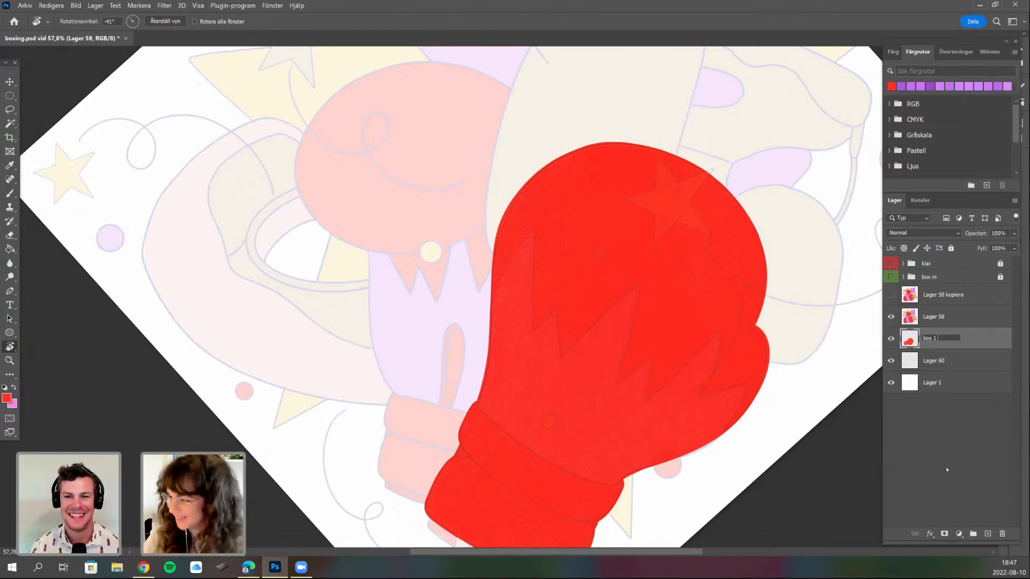
- On the empty Lager 60 layer, trace the outer edge of the rear glove's lilac section with a 20 px red brush
{"action": "left_click", "coordinate": [959, 365]}
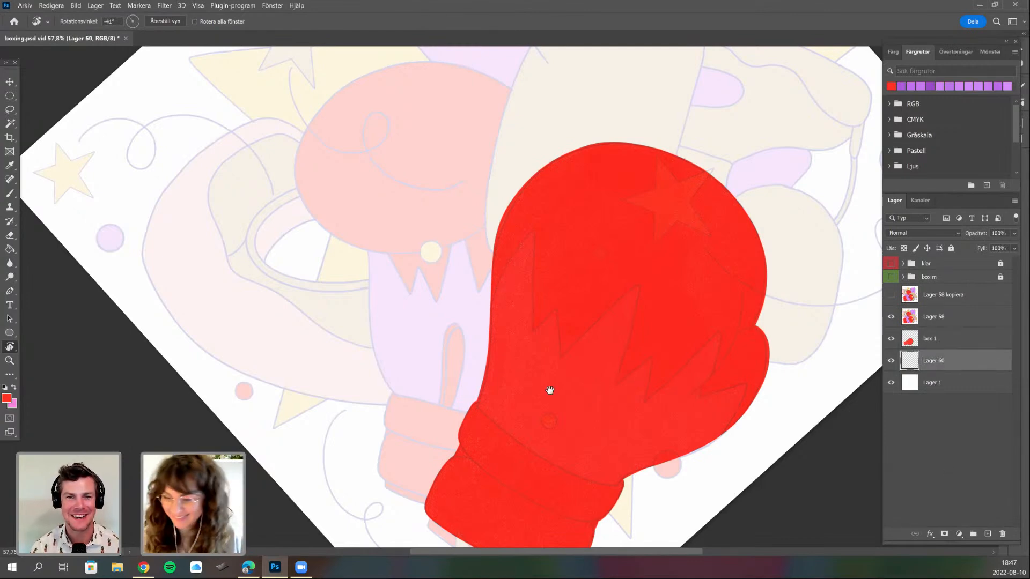
{"action": "left_click_drag", "start_coordinate": [593, 336], "coordinate": [664, 320]}
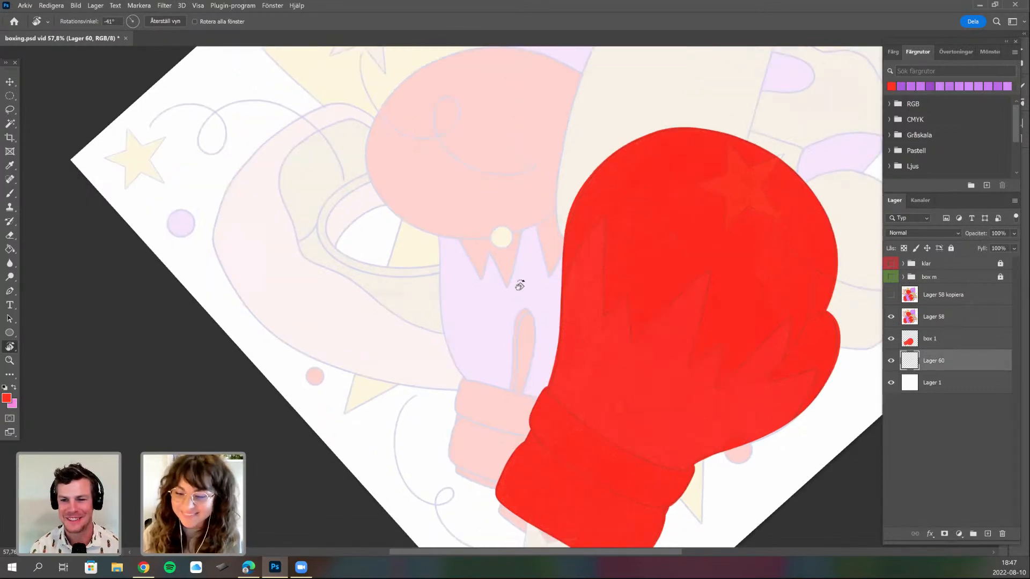
{"action": "scroll", "coordinate": [612, 320], "scroll_direction": "up", "scroll_amount": 3}
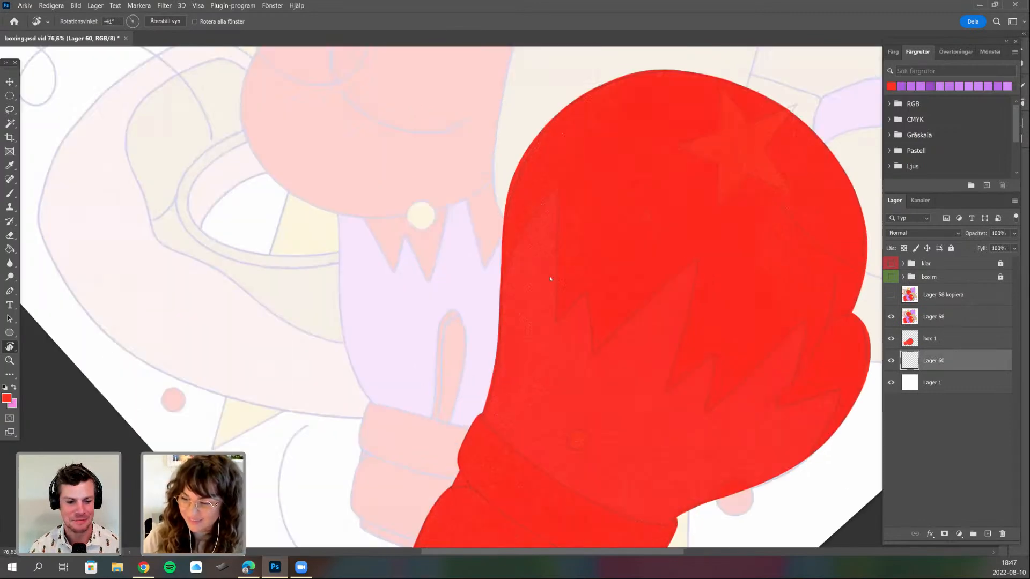
{"action": "key", "text": "b"}
{"action": "right_click", "coordinate": [491, 253]}
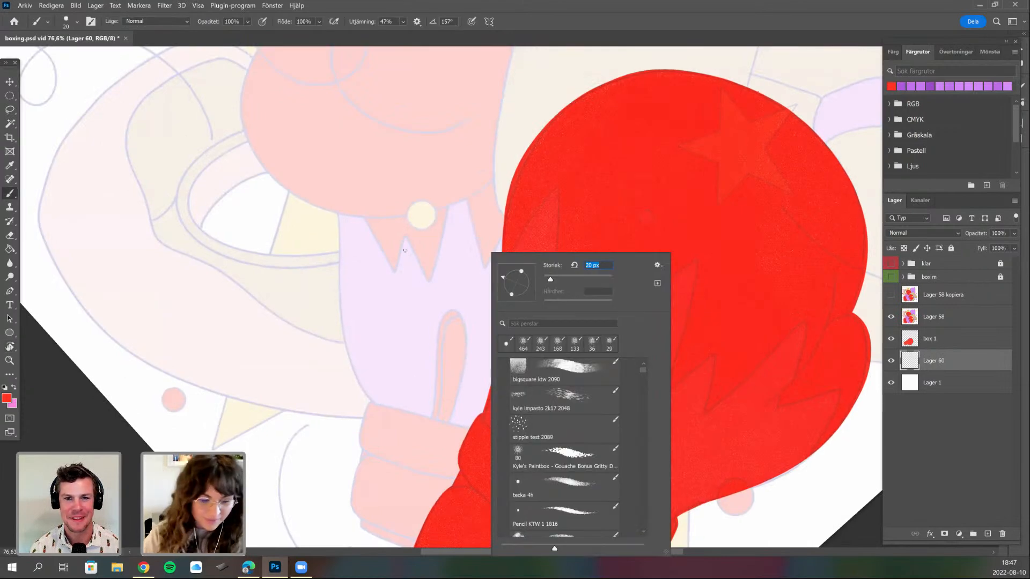
{"action": "left_click", "coordinate": [364, 165]}
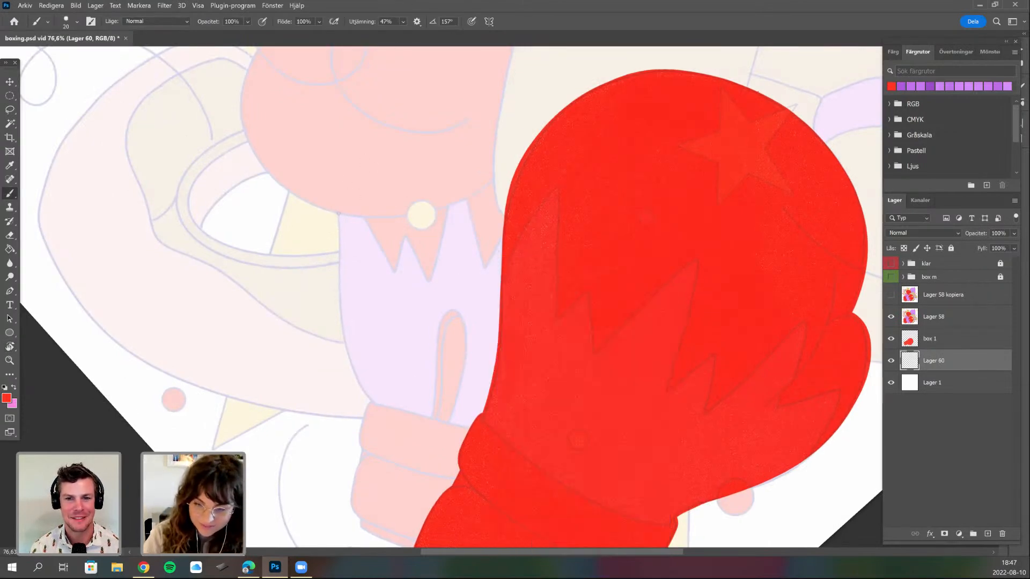
{"action": "left_click_drag", "start_coordinate": [335, 193], "coordinate": [383, 401]}
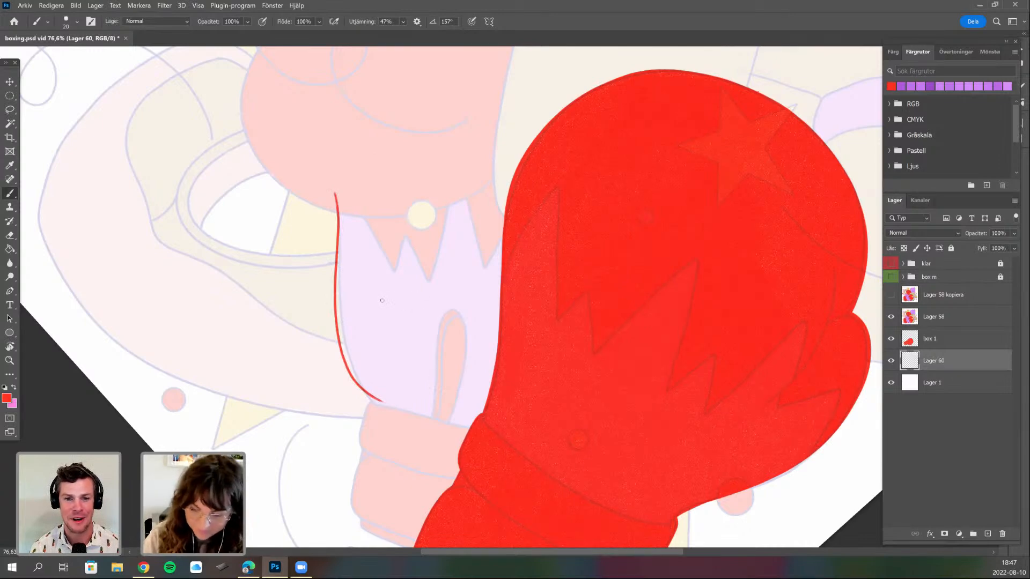
- Outline the outer side and end of the rear glove's two-part cuff in red, following the sketch
{"action": "scroll", "coordinate": [345, 234], "scroll_direction": "up", "scroll_amount": 1}
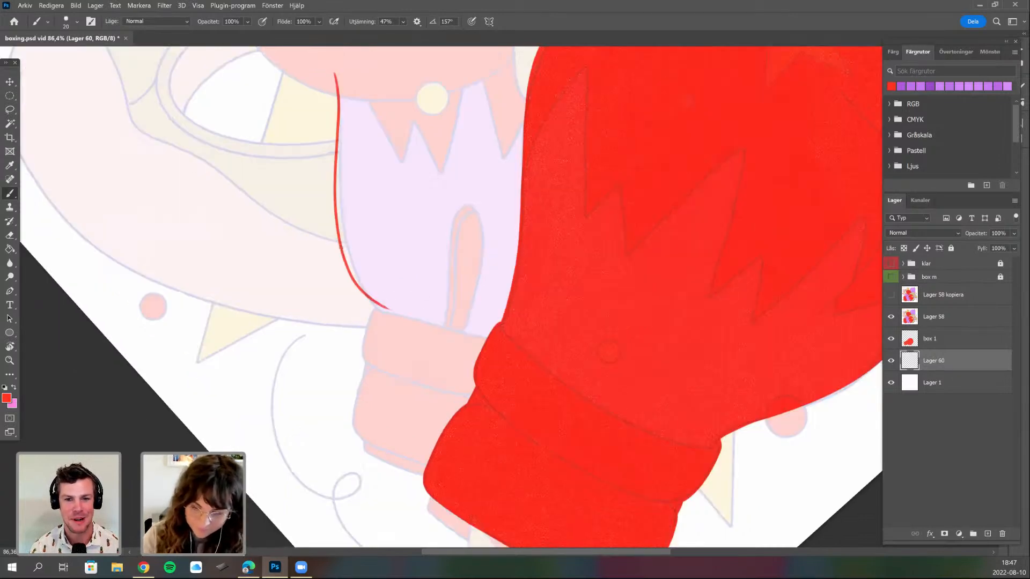
{"action": "mouse_move", "coordinate": [355, 286]}
{"action": "left_mouse_down"}
{"action": "mouse_move", "coordinate": [383, 313]}
{"action": "mouse_move", "coordinate": [352, 434]}
{"action": "left_mouse_up"}
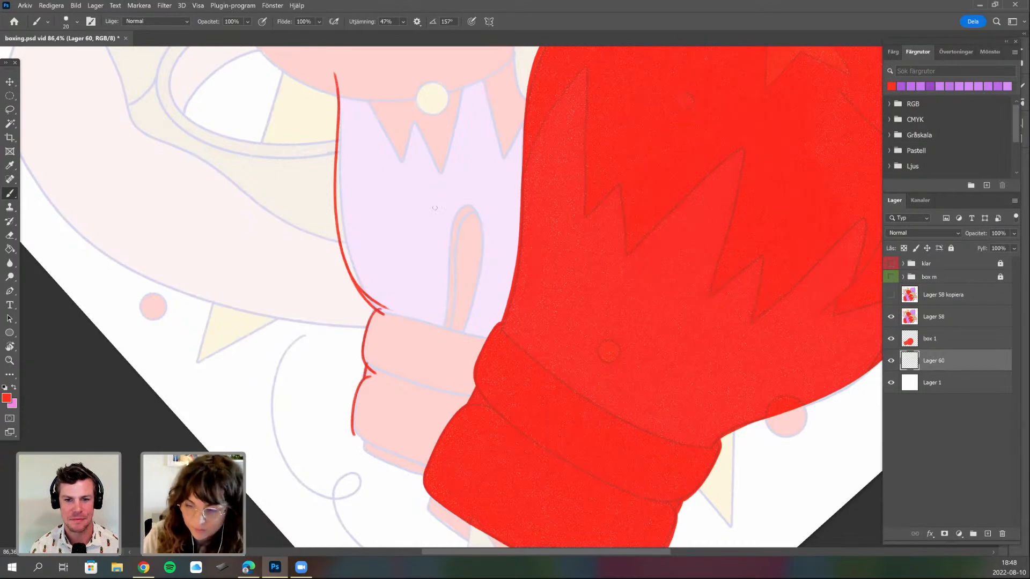
{"action": "key", "text": "ctrl+z"}
{"action": "scroll", "coordinate": [432, 211], "scroll_direction": "down", "scroll_amount": 2}
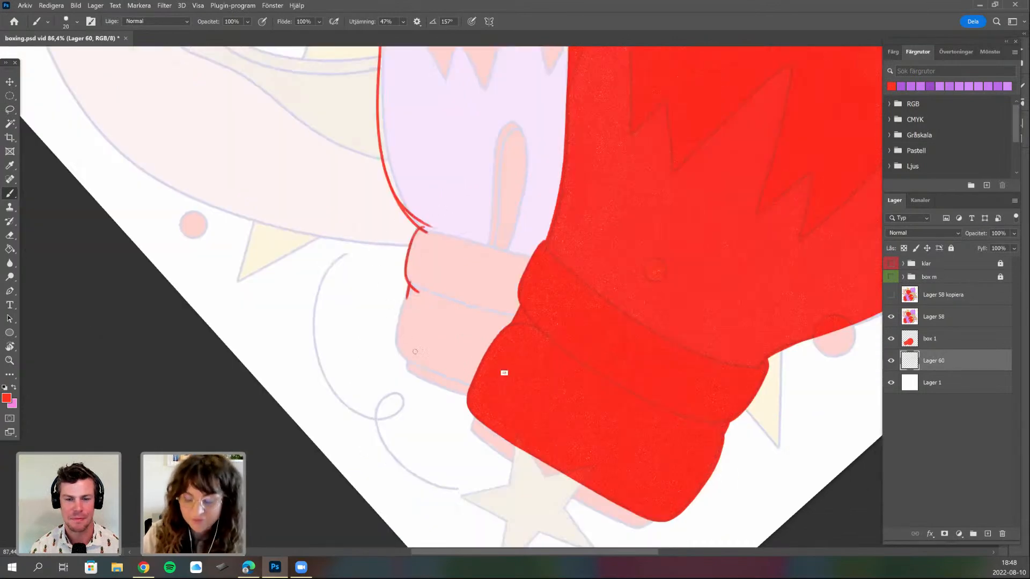
{"action": "scroll", "coordinate": [425, 418], "scroll_direction": "up", "scroll_amount": 2}
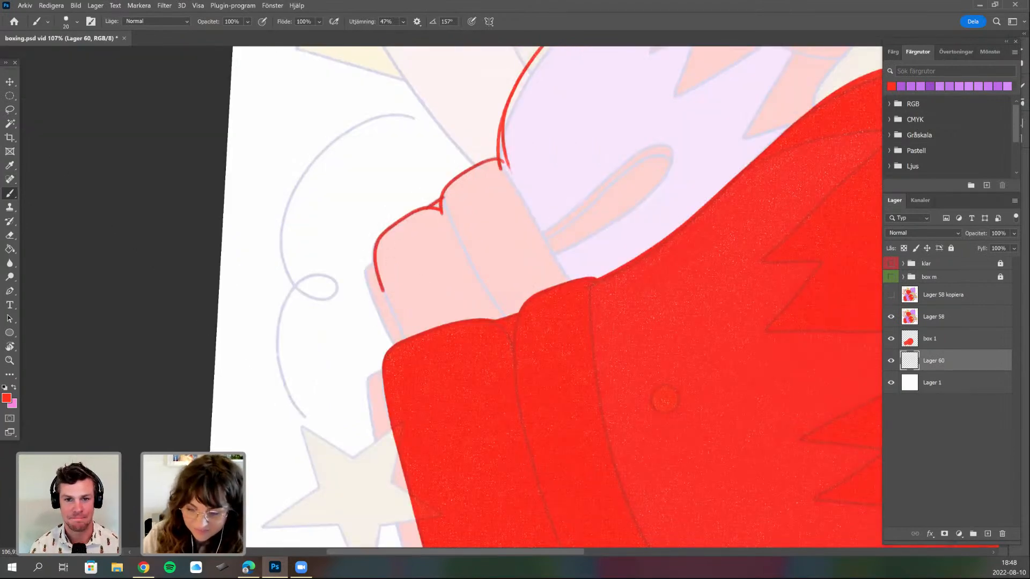
{"action": "left_click_drag", "start_coordinate": [383, 291], "coordinate": [405, 339]}
{"action": "key", "text": "r"}
{"action": "mouse_move", "coordinate": [372, 309]}
{"action": "left_mouse_down"}
{"action": "mouse_move", "coordinate": [375, 270]}
{"action": "mouse_move", "coordinate": [379, 346]}
{"action": "left_mouse_up"}
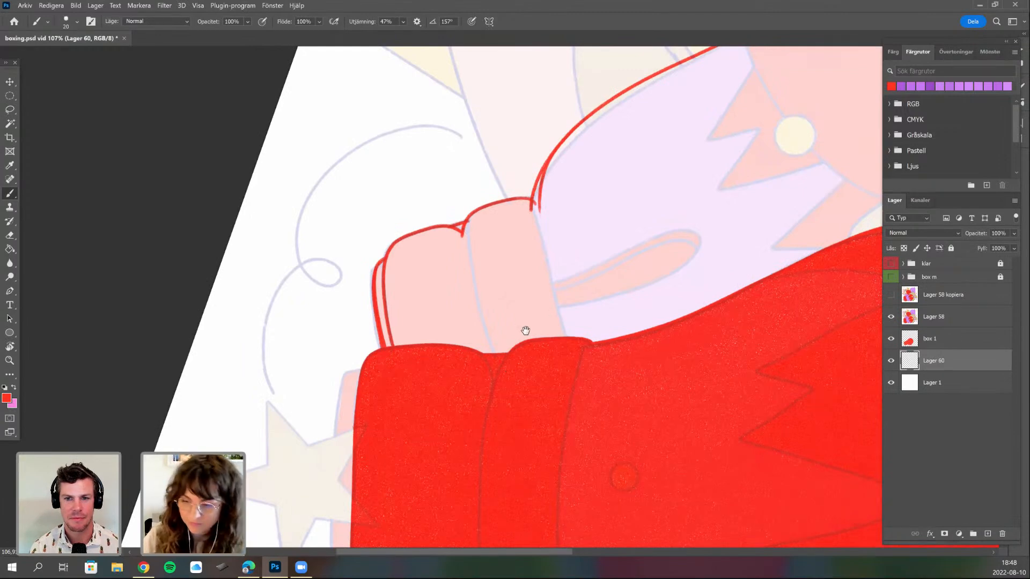
- On the box 1 layer, outline the narrow strip at the front glove's cuff end and fill it with gritty red at 36 px
{"action": "left_click_drag", "start_coordinate": [525, 331], "coordinate": [598, 239]}
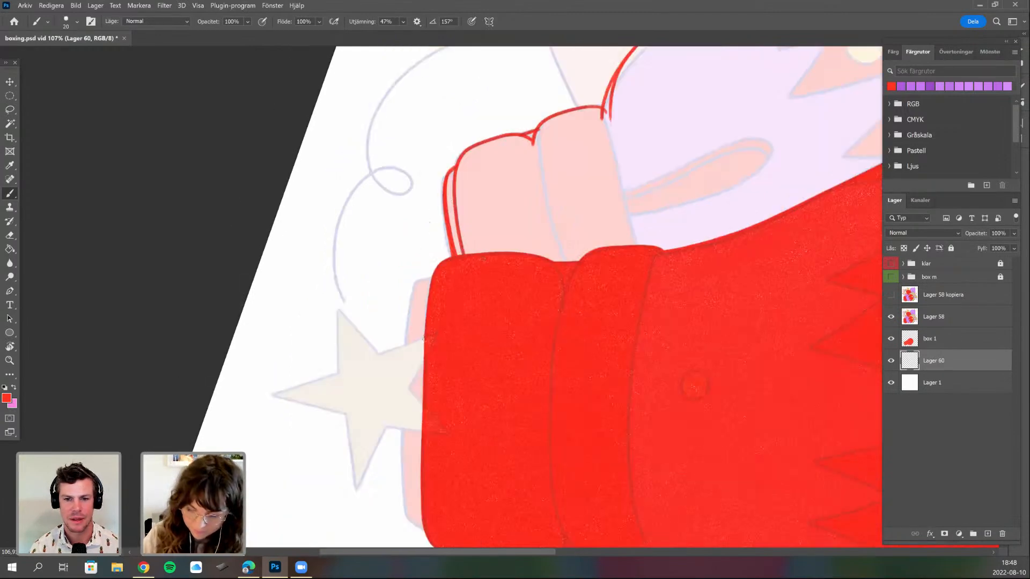
{"action": "left_click", "coordinate": [929, 338]}
{"action": "left_click_drag", "start_coordinate": [423, 409], "coordinate": [440, 331]}
{"action": "left_click_drag", "start_coordinate": [448, 201], "coordinate": [429, 234]}
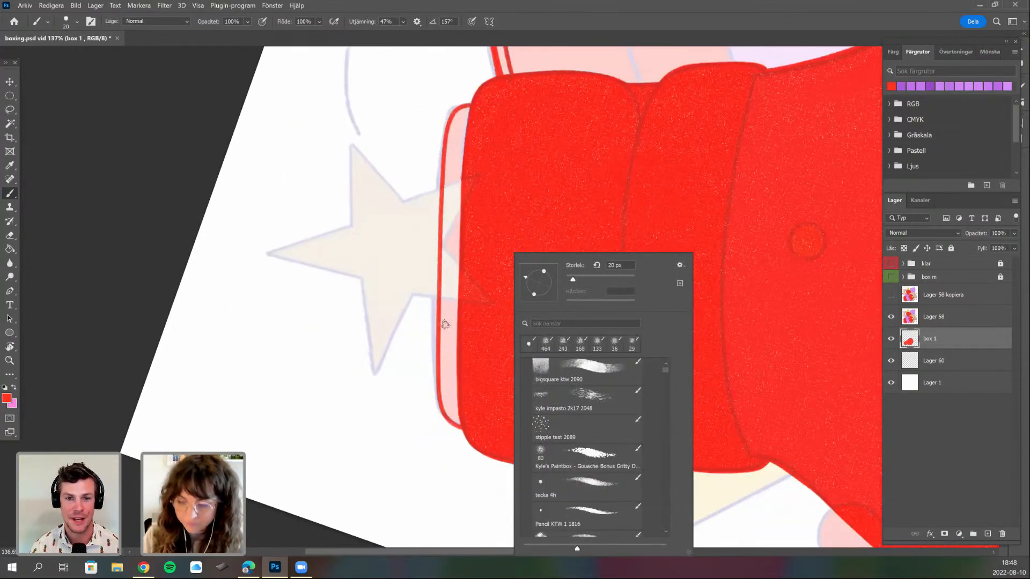
{"action": "mouse_move", "coordinate": [445, 286]}
{"action": "left_mouse_down"}
{"action": "mouse_move", "coordinate": [460, 422]}
{"action": "mouse_move", "coordinate": [449, 369]}
{"action": "left_mouse_up"}
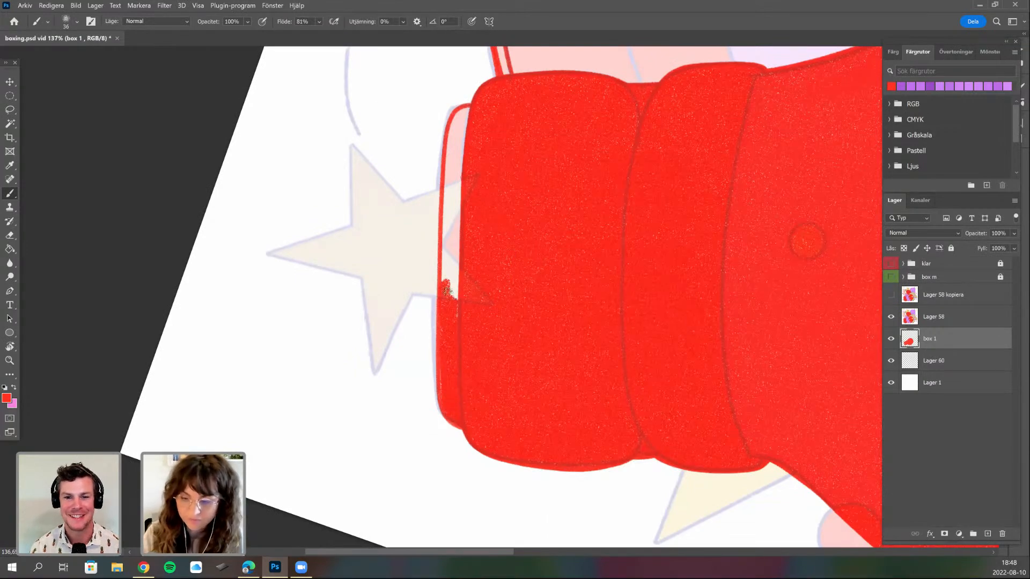
{"action": "mouse_move", "coordinate": [446, 273]}
{"action": "left_mouse_down"}
{"action": "mouse_move", "coordinate": [471, 111]}
{"action": "mouse_move", "coordinate": [449, 136]}
{"action": "mouse_move", "coordinate": [446, 171]}
{"action": "mouse_move", "coordinate": [458, 128]}
{"action": "mouse_move", "coordinate": [452, 159]}
{"action": "left_mouse_up"}
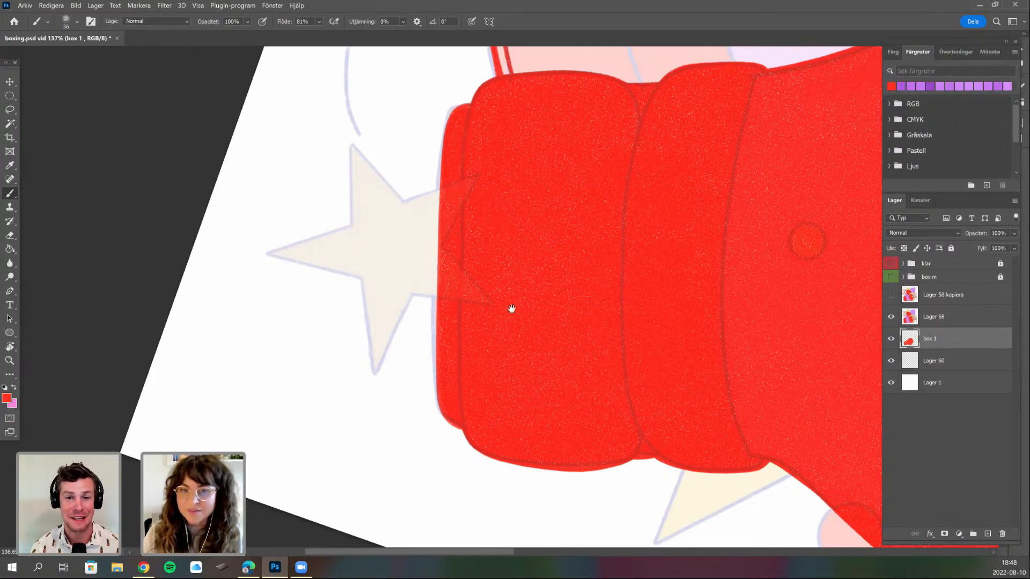
- Return to Lager 60 and fill the narrow strip at the rear glove's cuff end with gritty red
{"action": "scroll", "coordinate": [483, 398], "scroll_direction": "up", "scroll_amount": 1}
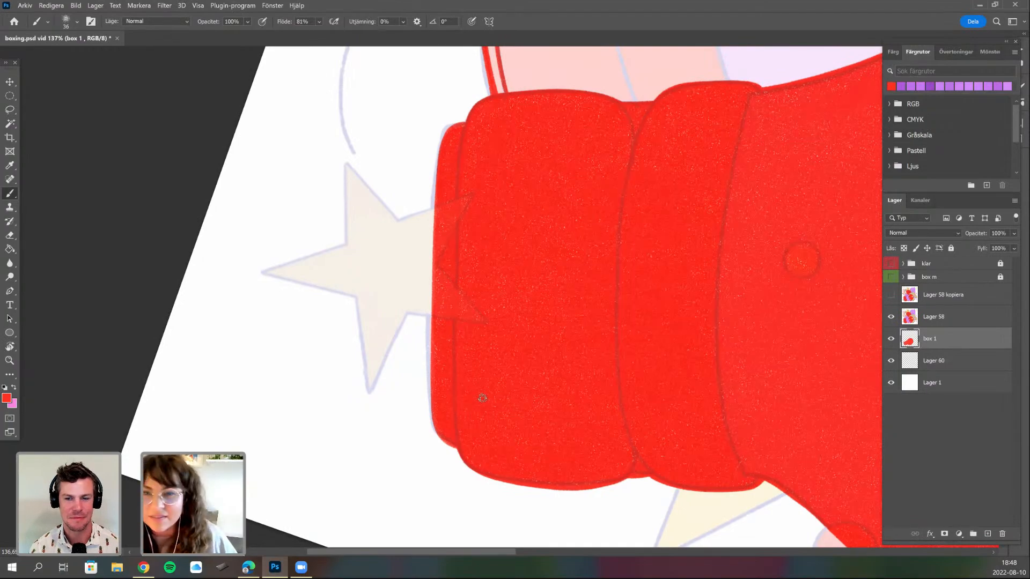
{"action": "scroll", "coordinate": [483, 398], "scroll_direction": "up", "scroll_amount": 4}
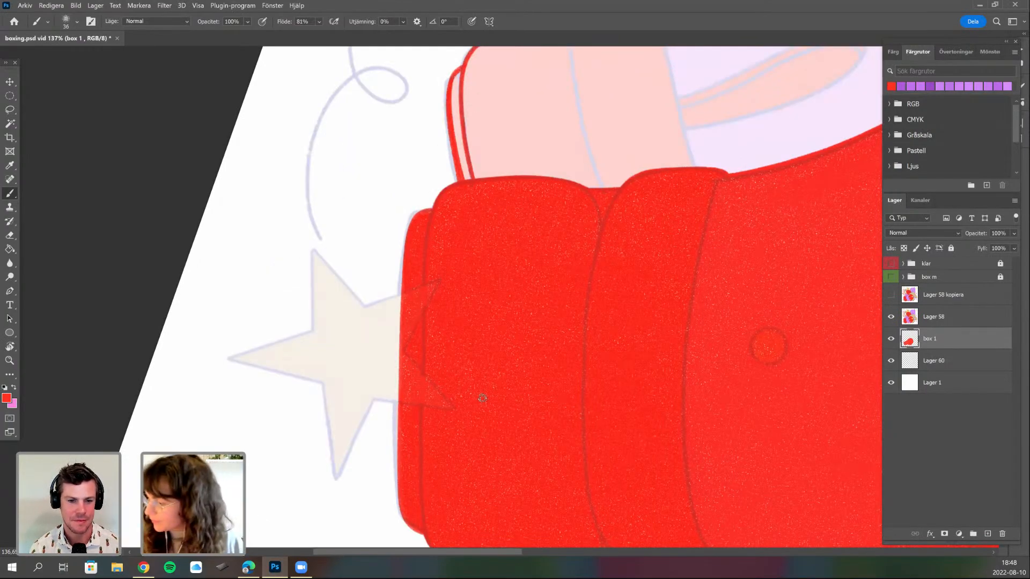
{"action": "left_click", "coordinate": [947, 362]}
{"action": "scroll", "coordinate": [442, 236], "scroll_direction": "up", "scroll_amount": 1}
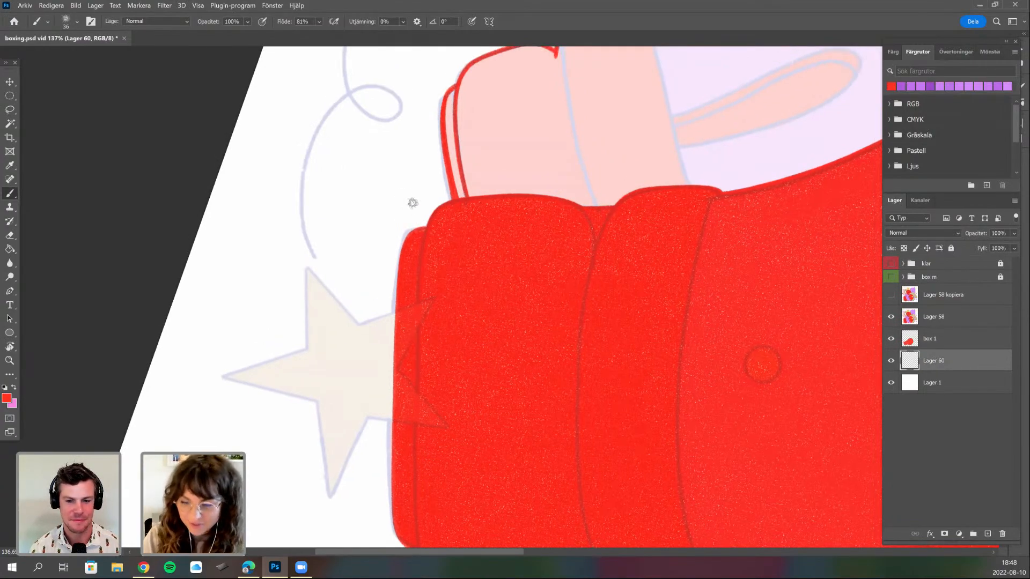
{"action": "scroll", "coordinate": [408, 238], "scroll_direction": "up", "scroll_amount": 3}
{"action": "left_click_drag", "start_coordinate": [405, 199], "coordinate": [421, 304]}
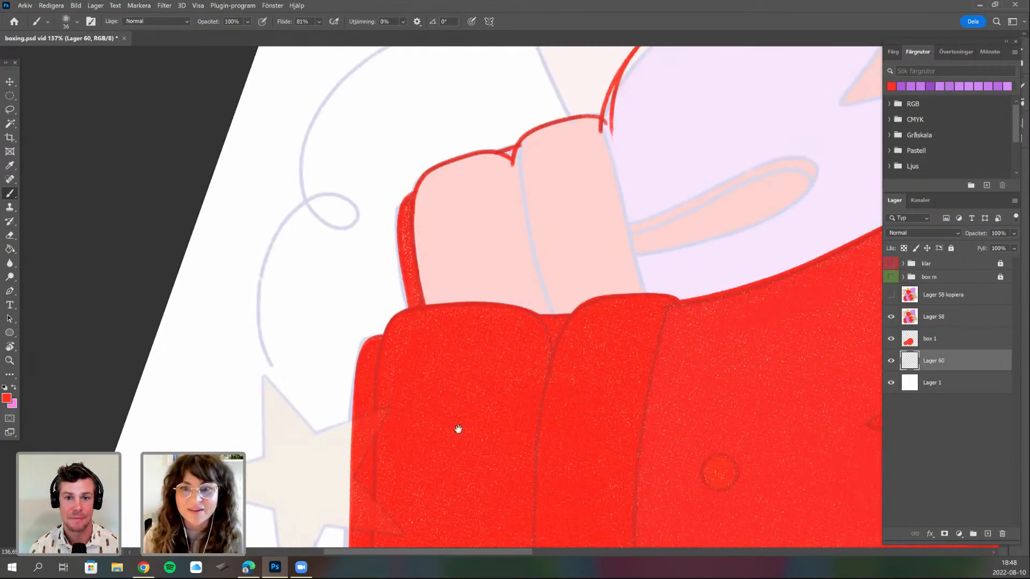
- Paint a gritty red band inside the outer outline of the rear glove's cuff
{"action": "scroll", "coordinate": [444, 281], "scroll_direction": "up", "scroll_amount": 1}
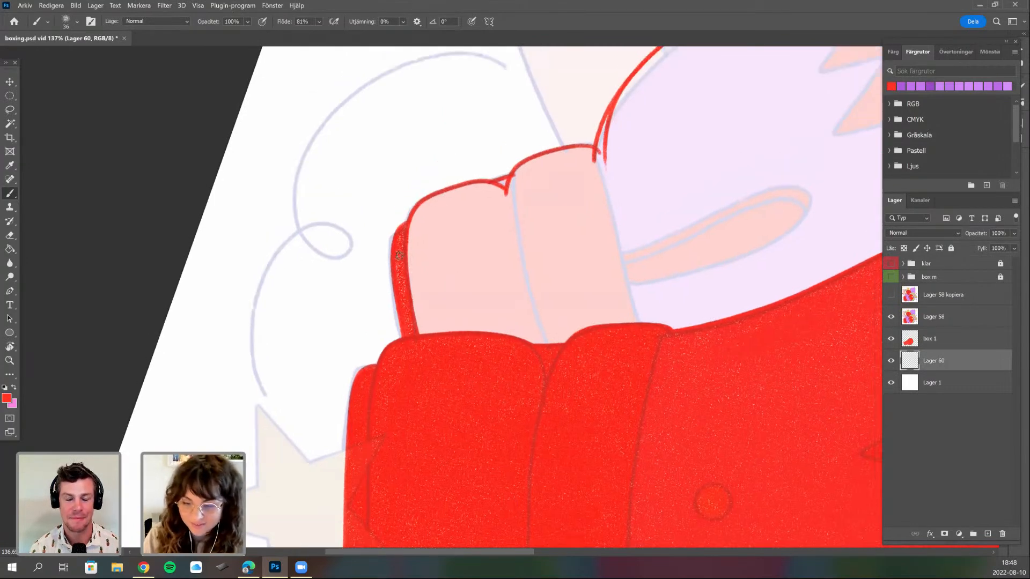
{"action": "key", "text": "r"}
{"action": "mouse_move", "coordinate": [408, 245]}
{"action": "left_mouse_down"}
{"action": "mouse_move", "coordinate": [424, 340]}
{"action": "mouse_move", "coordinate": [406, 359]}
{"action": "mouse_move", "coordinate": [405, 416]}
{"action": "left_mouse_up"}
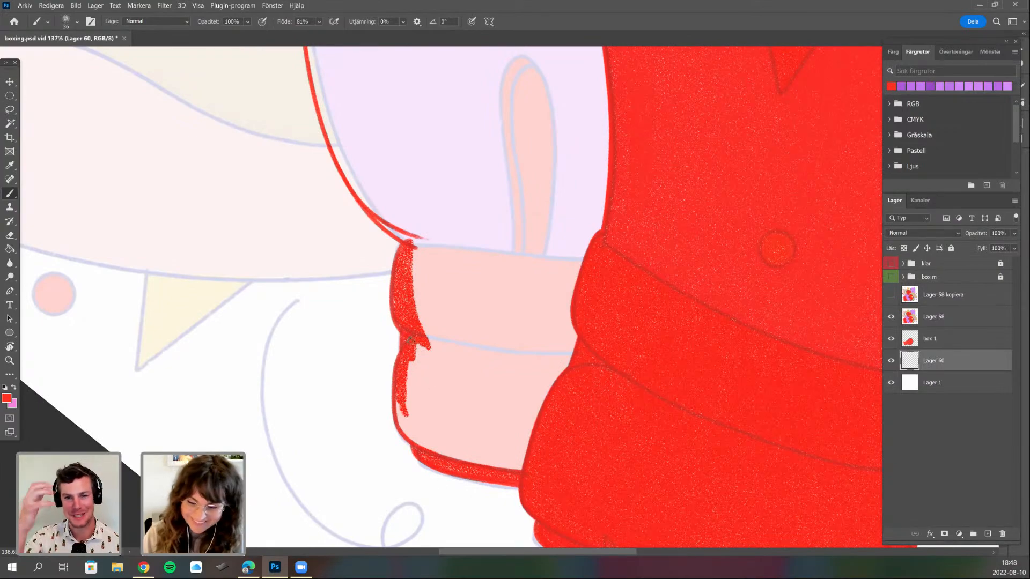
{"action": "scroll", "coordinate": [426, 384], "scroll_direction": "down", "scroll_amount": 1}
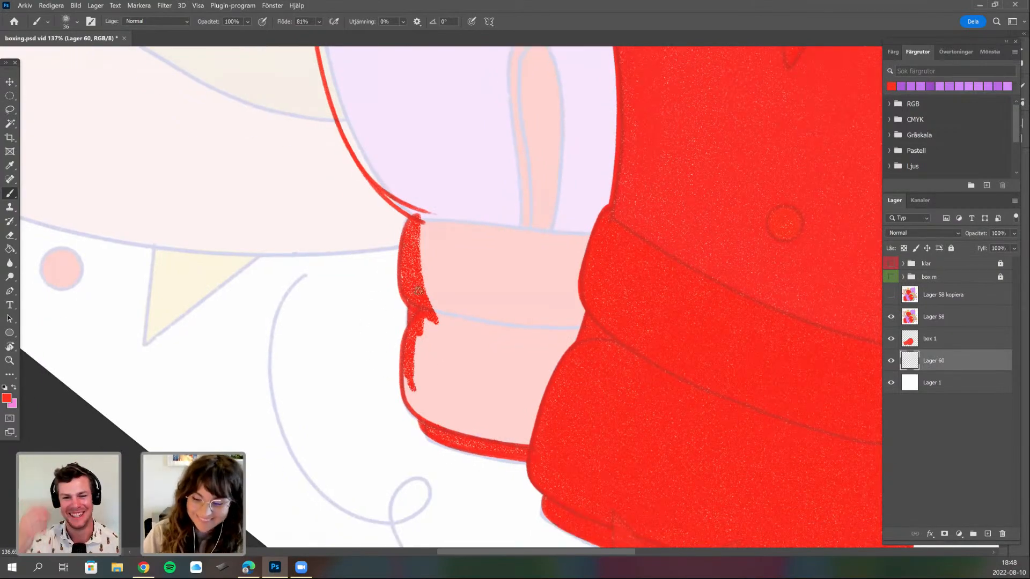
- Continue the gritty red band from the cuff along the outline of the rear glove's lilac section to its upper end
{"action": "key", "text": "r"}
{"action": "scroll", "coordinate": [452, 344], "scroll_direction": "up", "scroll_amount": 5}
{"action": "mouse_move", "coordinate": [452, 344]}
{"action": "left_mouse_down"}
{"action": "mouse_move", "coordinate": [444, 290]}
{"action": "mouse_move", "coordinate": [441, 322]}
{"action": "mouse_move", "coordinate": [464, 217]}
{"action": "mouse_move", "coordinate": [444, 297]}
{"action": "left_mouse_up"}
{"action": "left_click_drag", "start_coordinate": [587, 421], "coordinate": [576, 451]}
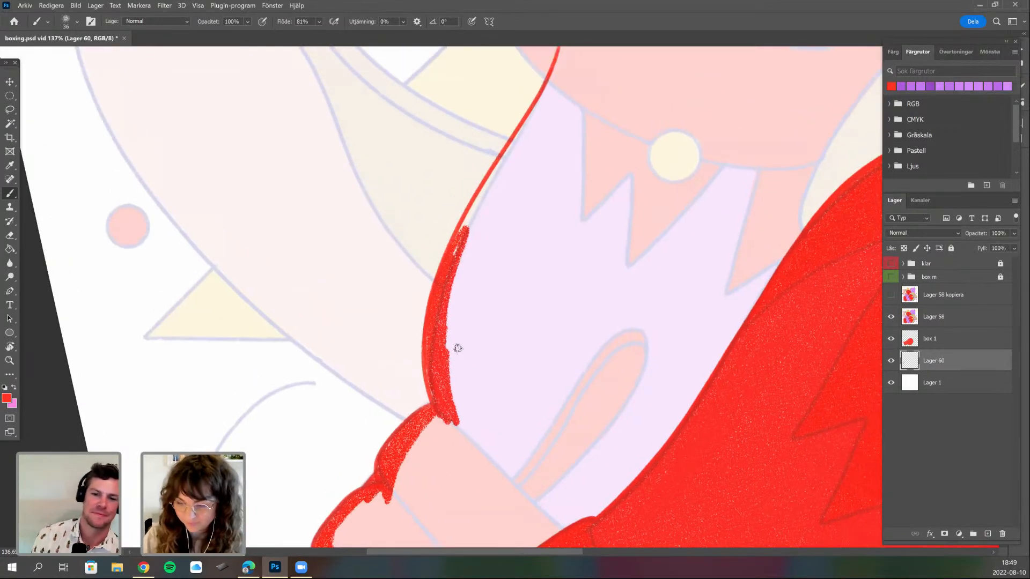
{"action": "key", "text": "r"}
{"action": "left_click_drag", "start_coordinate": [465, 334], "coordinate": [539, 414]}
{"action": "mouse_move", "coordinate": [471, 360]}
{"action": "left_mouse_down"}
{"action": "mouse_move", "coordinate": [414, 188]}
{"action": "mouse_move", "coordinate": [440, 286]}
{"action": "mouse_move", "coordinate": [424, 211]}
{"action": "mouse_move", "coordinate": [405, 185]}
{"action": "mouse_move", "coordinate": [420, 147]}
{"action": "mouse_move", "coordinate": [429, 211]}
{"action": "left_mouse_up"}
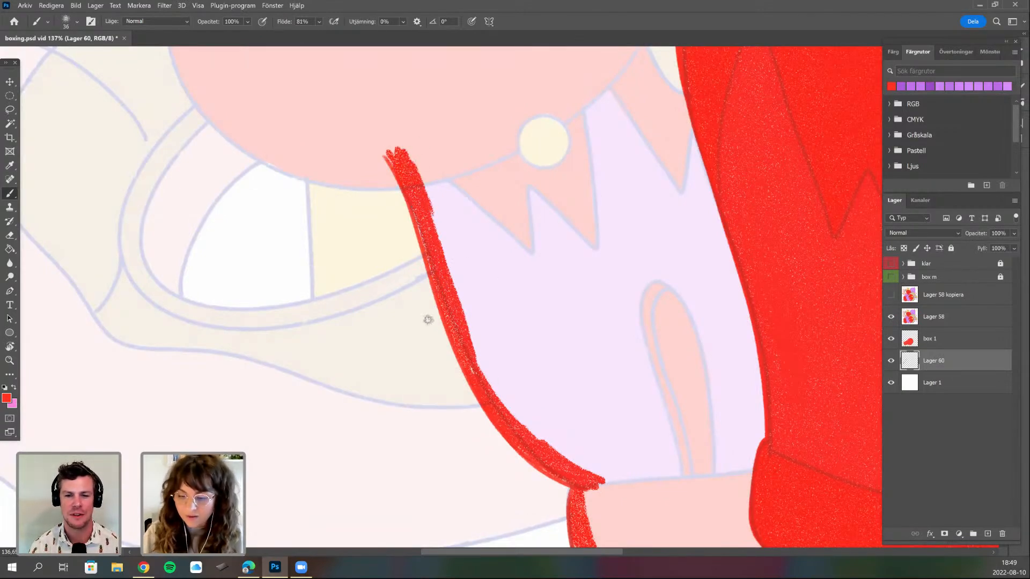
- Switch to the smooth outline brush at 22 px and trace the rear glove's large rounded part down to the yellow dot
{"action": "scroll", "coordinate": [429, 328], "scroll_direction": "up", "scroll_amount": 1}
{"action": "scroll", "coordinate": [507, 381], "scroll_direction": "up", "scroll_amount": 5}
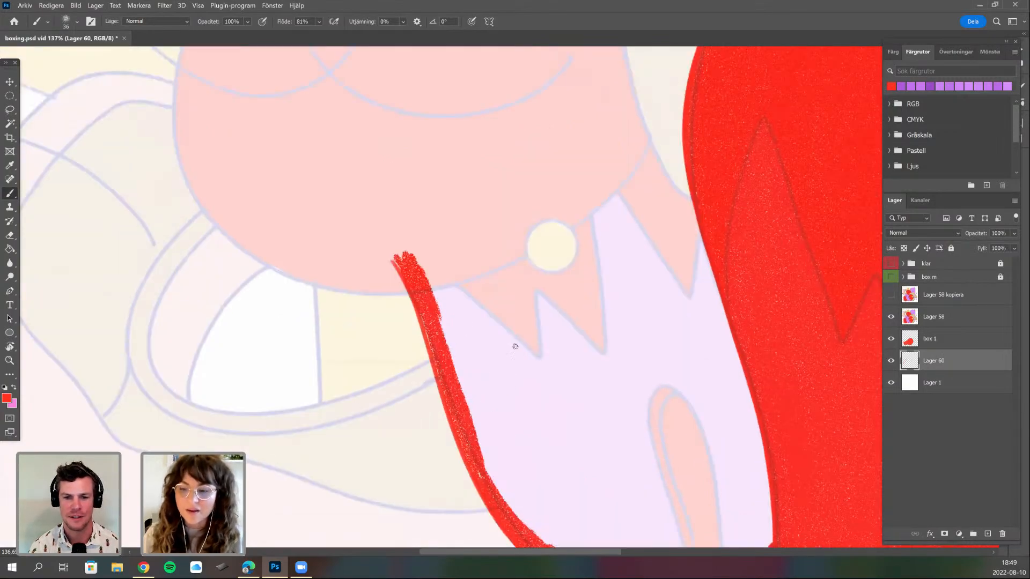
{"action": "scroll", "coordinate": [515, 346], "scroll_direction": "up", "scroll_amount": 2}
{"action": "scroll", "coordinate": [510, 364], "scroll_direction": "left", "scroll_amount": 1}
{"action": "scroll", "coordinate": [500, 333], "scroll_direction": "down", "scroll_amount": 3}
{"action": "right_click", "coordinate": [496, 253]}
{"action": "left_click", "coordinate": [509, 343]}
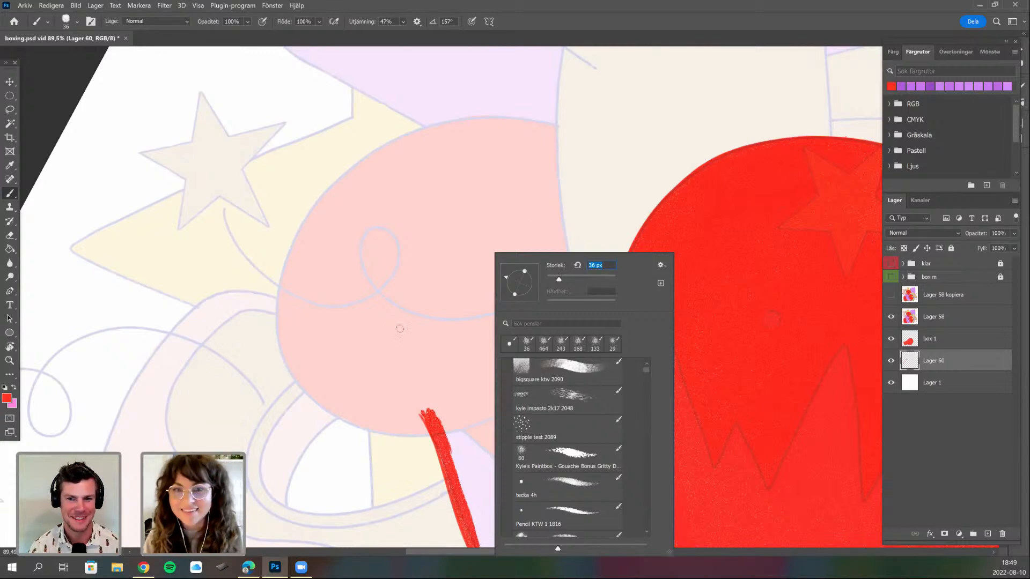
{"action": "type", "text": "22"}
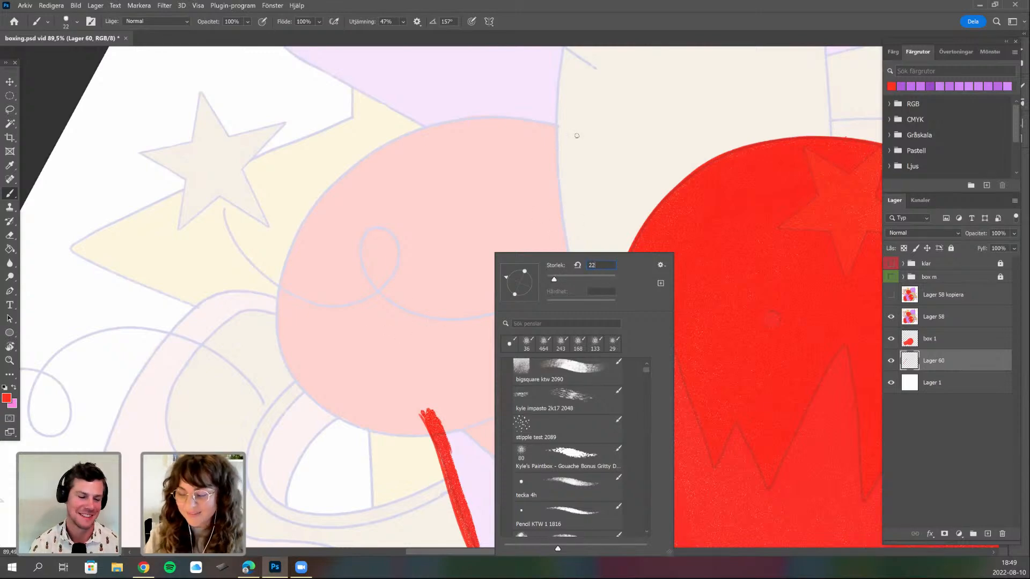
{"action": "key", "text": "Return"}
{"action": "mouse_move", "coordinate": [437, 127]}
{"action": "left_mouse_down"}
{"action": "mouse_move", "coordinate": [338, 179]}
{"action": "mouse_move", "coordinate": [277, 303]}
{"action": "left_mouse_up"}
{"action": "key", "text": "ctrl+z"}
{"action": "mouse_move", "coordinate": [573, 124]}
{"action": "left_mouse_down"}
{"action": "mouse_move", "coordinate": [409, 122]}
{"action": "mouse_move", "coordinate": [279, 262]}
{"action": "mouse_move", "coordinate": [346, 421]}
{"action": "mouse_move", "coordinate": [485, 408]}
{"action": "left_mouse_up"}
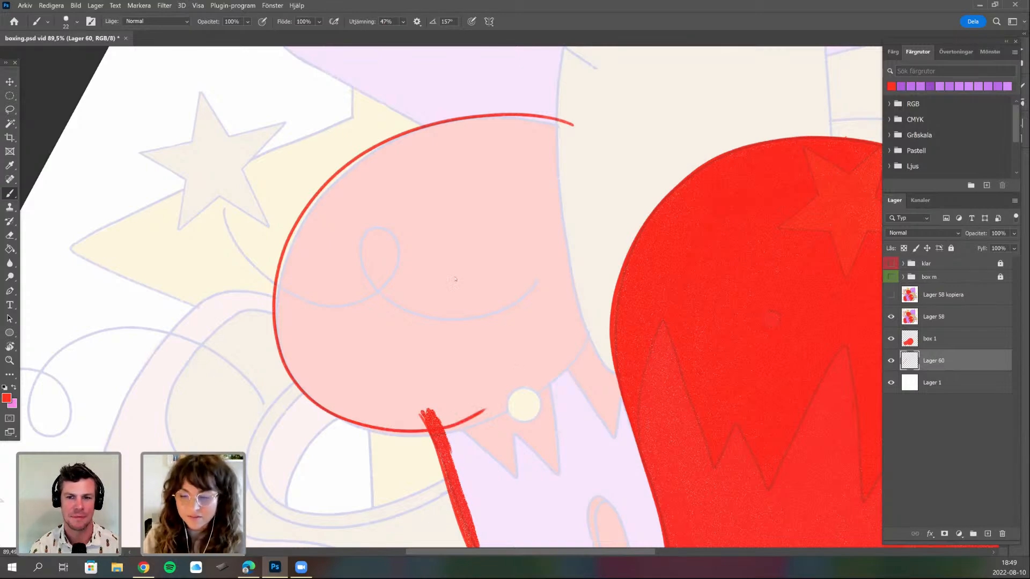
- Switch to the gritty brush at 36 px and paint a red band inside the outer curve of the rear glove's rounded part
{"action": "right_click", "coordinate": [451, 280]}
{"action": "left_click", "coordinate": [468, 345]}
{"action": "left_click", "coordinate": [285, 313]}
{"action": "mouse_move", "coordinate": [282, 303]}
{"action": "left_mouse_down"}
{"action": "mouse_move", "coordinate": [277, 318]}
{"action": "mouse_move", "coordinate": [286, 249]}
{"action": "mouse_move", "coordinate": [328, 197]}
{"action": "left_mouse_up"}
{"action": "key", "text": "r"}
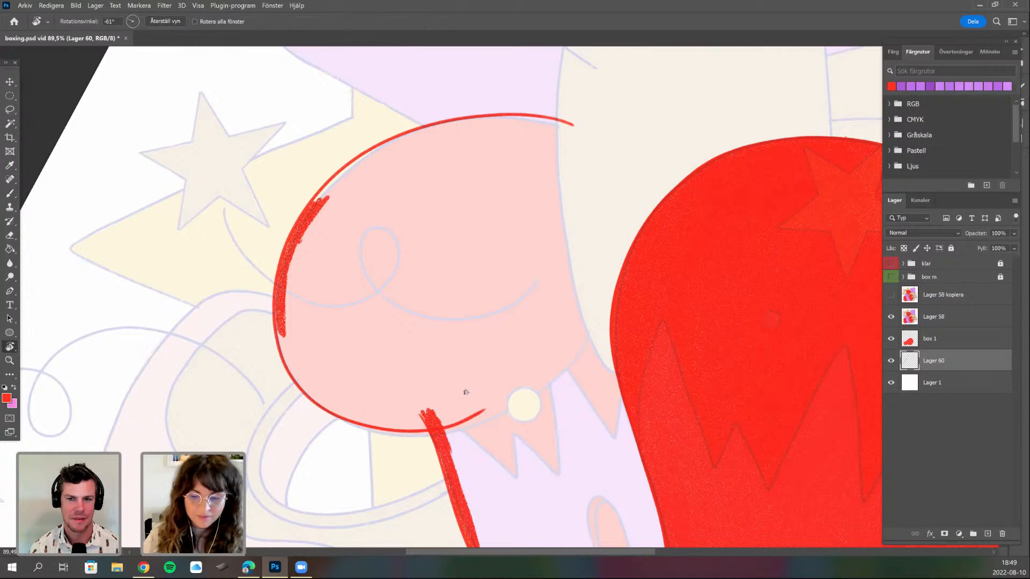
{"action": "left_click_drag", "start_coordinate": [323, 313], "coordinate": [403, 383]}
{"action": "left_click_drag", "start_coordinate": [502, 356], "coordinate": [501, 345]}
{"action": "key", "text": "b"}
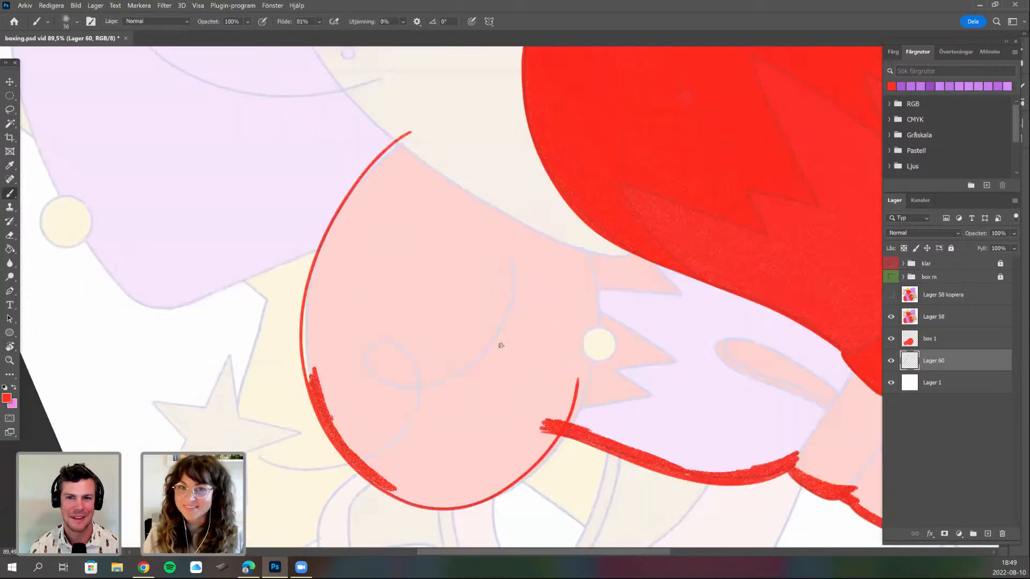
{"action": "left_click_drag", "start_coordinate": [438, 279], "coordinate": [483, 248]}
{"action": "mouse_move", "coordinate": [352, 333]}
{"action": "left_mouse_down"}
{"action": "mouse_move", "coordinate": [363, 249]}
{"action": "mouse_move", "coordinate": [354, 259]}
{"action": "left_mouse_up"}
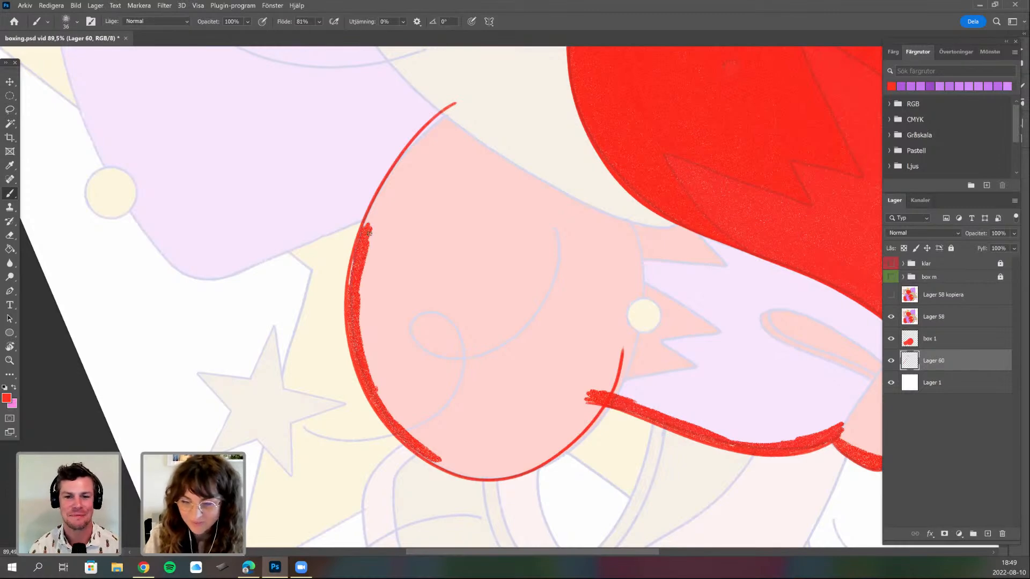
- Extend the gritty red band along the rest of the rounded part's outline, from its upper end around to the glove's lower section
{"action": "key", "text": "r"}
{"action": "left_click_drag", "start_coordinate": [416, 353], "coordinate": [426, 401]}
{"action": "scroll", "coordinate": [423, 367], "scroll_direction": "left", "scroll_amount": 1}
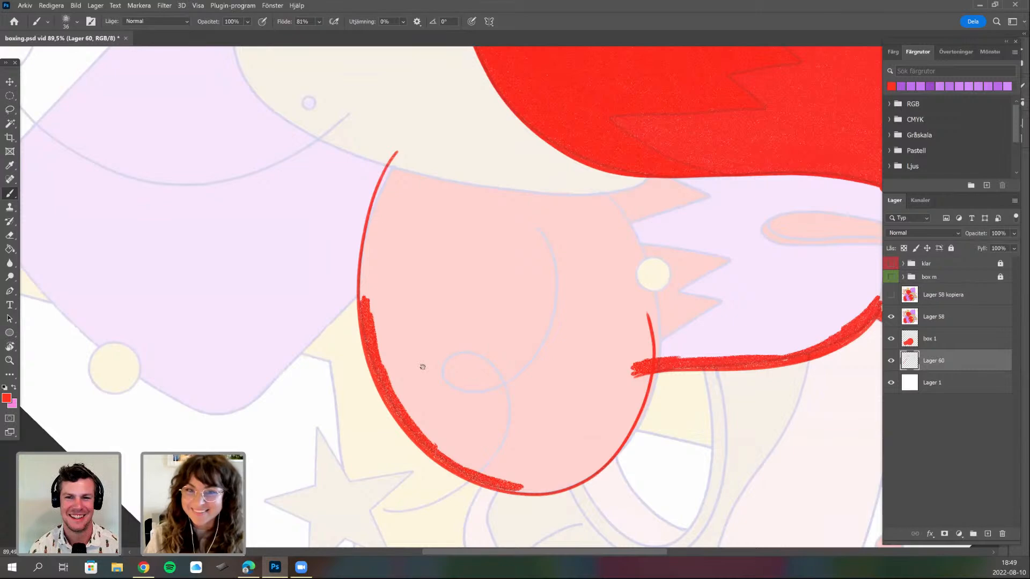
{"action": "mouse_move", "coordinate": [405, 161]}
{"action": "left_mouse_down"}
{"action": "mouse_move", "coordinate": [379, 219]}
{"action": "mouse_move", "coordinate": [378, 192]}
{"action": "mouse_move", "coordinate": [370, 221]}
{"action": "mouse_move", "coordinate": [364, 306]}
{"action": "mouse_move", "coordinate": [368, 262]}
{"action": "left_mouse_up"}
{"action": "left_click_drag", "start_coordinate": [643, 384], "coordinate": [635, 405]}
{"action": "left_click_drag", "start_coordinate": [606, 437], "coordinate": [537, 323]}
{"action": "key", "text": "r"}
{"action": "left_click_drag", "start_coordinate": [541, 260], "coordinate": [517, 244]}
{"action": "key", "text": "b"}
{"action": "mouse_move", "coordinate": [548, 255]}
{"action": "left_mouse_down"}
{"action": "mouse_move", "coordinate": [554, 326]}
{"action": "mouse_move", "coordinate": [544, 327]}
{"action": "mouse_move", "coordinate": [550, 308]}
{"action": "mouse_move", "coordinate": [539, 354]}
{"action": "mouse_move", "coordinate": [554, 326]}
{"action": "mouse_move", "coordinate": [519, 371]}
{"action": "mouse_move", "coordinate": [543, 351]}
{"action": "mouse_move", "coordinate": [486, 398]}
{"action": "mouse_move", "coordinate": [486, 384]}
{"action": "mouse_move", "coordinate": [521, 363]}
{"action": "mouse_move", "coordinate": [532, 432]}
{"action": "left_mouse_up"}
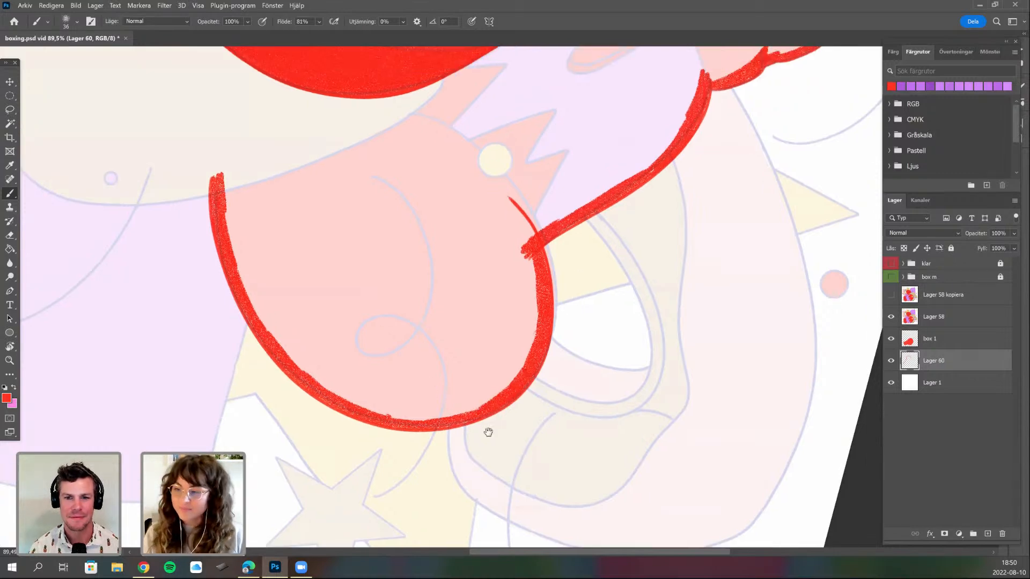
- Enlarge the gritty brush to 61 px and widen the red band along the rear glove's cuff and lilac section
{"action": "left_click_drag", "start_coordinate": [542, 283], "coordinate": [495, 439]}
{"action": "left_click_drag", "start_coordinate": [472, 385], "coordinate": [517, 430]}
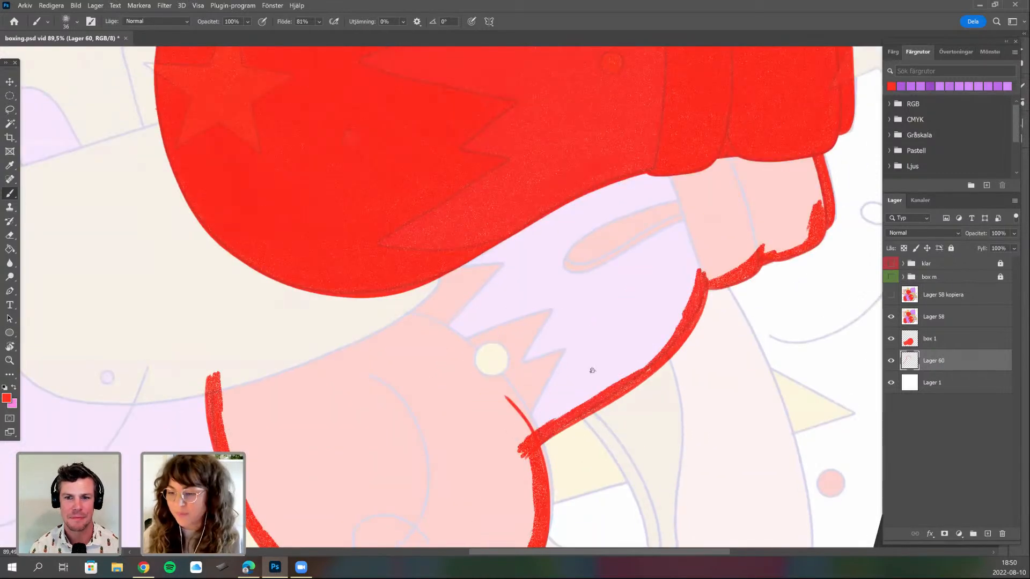
{"action": "left_click_drag", "start_coordinate": [714, 254], "coordinate": [540, 274]}
{"action": "right_click", "coordinate": [613, 184]}
{"action": "mouse_move", "coordinate": [613, 182]}
{"action": "left_mouse_down"}
{"action": "mouse_move", "coordinate": [643, 231]}
{"action": "mouse_move", "coordinate": [651, 167]}
{"action": "left_mouse_up"}
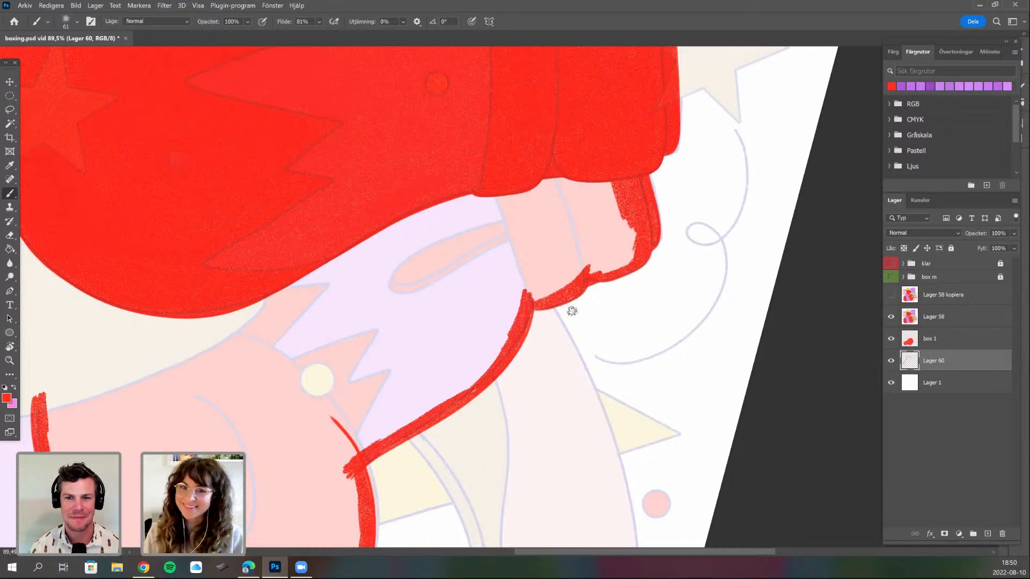
{"action": "mouse_move", "coordinate": [616, 230]}
{"action": "left_mouse_down"}
{"action": "mouse_move", "coordinate": [599, 256]}
{"action": "mouse_move", "coordinate": [638, 226]}
{"action": "mouse_move", "coordinate": [607, 268]}
{"action": "mouse_move", "coordinate": [629, 256]}
{"action": "mouse_move", "coordinate": [587, 272]}
{"action": "mouse_move", "coordinate": [591, 262]}
{"action": "mouse_move", "coordinate": [576, 258]}
{"action": "mouse_move", "coordinate": [593, 245]}
{"action": "mouse_move", "coordinate": [535, 279]}
{"action": "mouse_move", "coordinate": [584, 268]}
{"action": "mouse_move", "coordinate": [519, 306]}
{"action": "mouse_move", "coordinate": [478, 378]}
{"action": "mouse_move", "coordinate": [341, 453]}
{"action": "mouse_move", "coordinate": [415, 414]}
{"action": "left_mouse_up"}
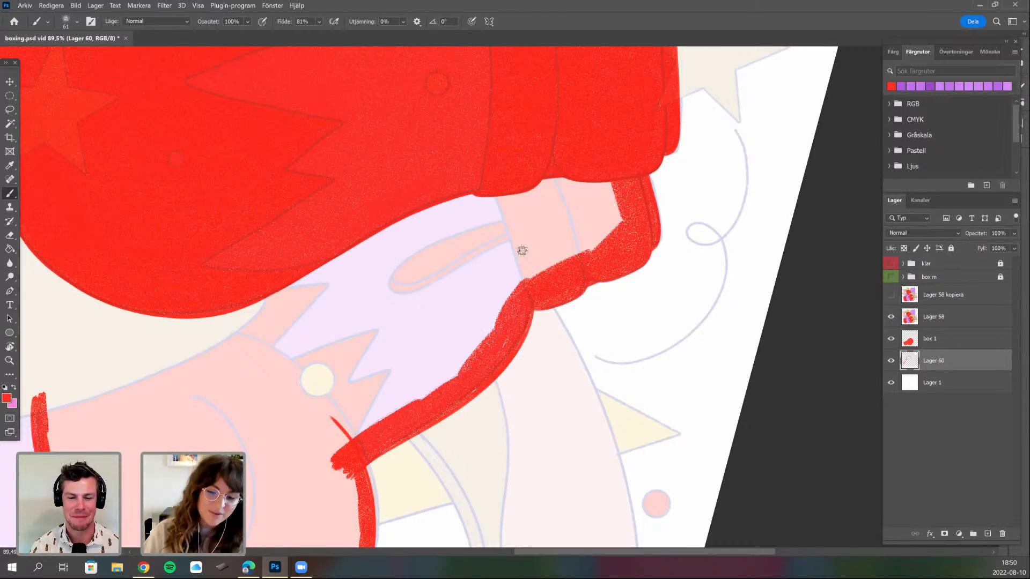
- Enlarge the gritty brush to 155 px and fill the rear glove's rounded part and remaining interior with red
{"action": "left_click_drag", "start_coordinate": [189, 269], "coordinate": [259, 186]}
{"action": "mouse_move", "coordinate": [175, 271]}
{"action": "left_mouse_down"}
{"action": "mouse_move", "coordinate": [225, 229]}
{"action": "mouse_move", "coordinate": [194, 363]}
{"action": "mouse_move", "coordinate": [207, 397]}
{"action": "left_mouse_up"}
{"action": "right_click", "coordinate": [248, 348]}
{"action": "left_click_drag", "start_coordinate": [324, 277], "coordinate": [347, 278]}
{"action": "mouse_move", "coordinate": [206, 387]}
{"action": "left_mouse_down"}
{"action": "mouse_move", "coordinate": [234, 439]}
{"action": "mouse_move", "coordinate": [221, 399]}
{"action": "mouse_move", "coordinate": [279, 451]}
{"action": "mouse_move", "coordinate": [297, 445]}
{"action": "mouse_move", "coordinate": [305, 403]}
{"action": "mouse_move", "coordinate": [356, 448]}
{"action": "mouse_move", "coordinate": [367, 386]}
{"action": "mouse_move", "coordinate": [399, 386]}
{"action": "mouse_move", "coordinate": [434, 443]}
{"action": "mouse_move", "coordinate": [438, 365]}
{"action": "mouse_move", "coordinate": [464, 401]}
{"action": "mouse_move", "coordinate": [458, 453]}
{"action": "mouse_move", "coordinate": [422, 489]}
{"action": "mouse_move", "coordinate": [363, 511]}
{"action": "mouse_move", "coordinate": [317, 491]}
{"action": "left_mouse_up"}
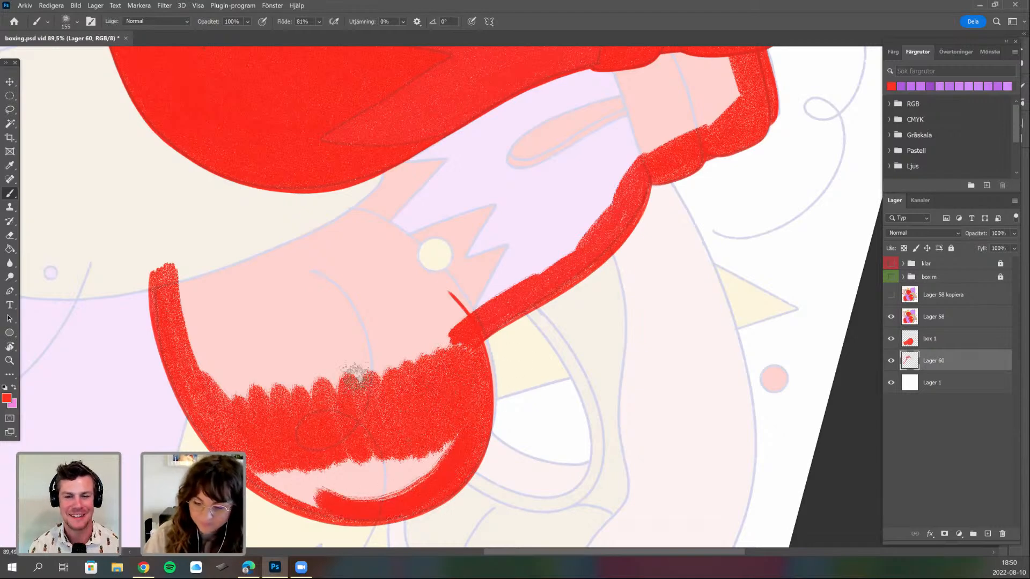
{"action": "left_click_drag", "start_coordinate": [384, 407], "coordinate": [386, 403]}
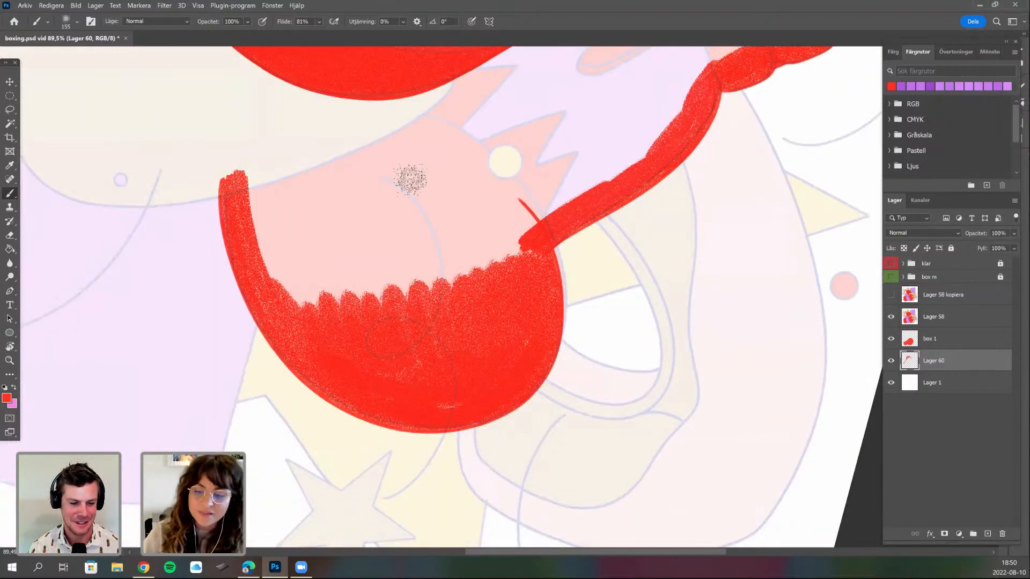
{"action": "mouse_move", "coordinate": [411, 180]}
{"action": "left_mouse_down"}
{"action": "mouse_move", "coordinate": [364, 272]}
{"action": "mouse_move", "coordinate": [351, 263]}
{"action": "mouse_move", "coordinate": [347, 302]}
{"action": "mouse_move", "coordinate": [302, 209]}
{"action": "mouse_move", "coordinate": [285, 265]}
{"action": "mouse_move", "coordinate": [268, 245]}
{"action": "mouse_move", "coordinate": [272, 177]}
{"action": "mouse_move", "coordinate": [300, 226]}
{"action": "mouse_move", "coordinate": [320, 147]}
{"action": "mouse_move", "coordinate": [365, 190]}
{"action": "left_mouse_up"}
{"action": "mouse_move", "coordinate": [451, 120]}
{"action": "left_mouse_down"}
{"action": "mouse_move", "coordinate": [434, 289]}
{"action": "mouse_move", "coordinate": [386, 374]}
{"action": "mouse_move", "coordinate": [418, 195]}
{"action": "mouse_move", "coordinate": [382, 278]}
{"action": "left_mouse_up"}
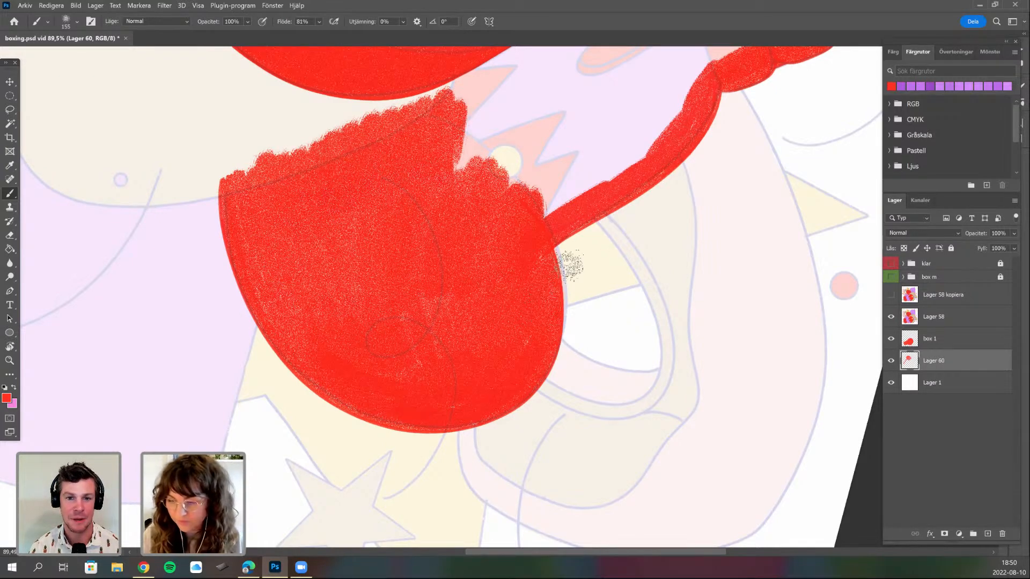
{"action": "left_click_drag", "start_coordinate": [550, 228], "coordinate": [438, 388]}
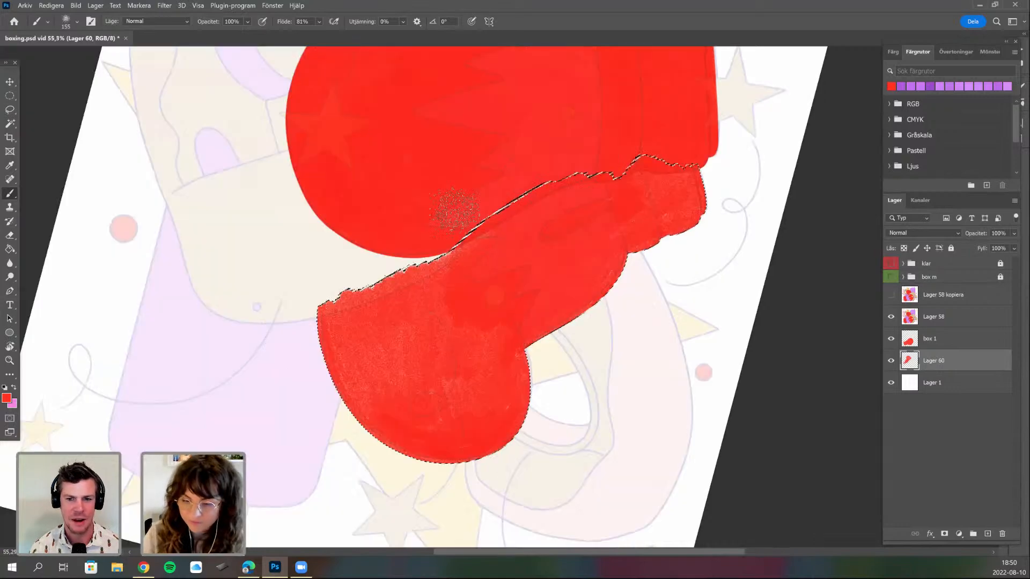
- Even out the red fill inside the rear glove's selection with the gritty brush at 385 px, and deselect
{"action": "left_click_drag", "start_coordinate": [387, 314], "coordinate": [540, 274]}
{"action": "left_click_drag", "start_coordinate": [456, 397], "coordinate": [554, 381]}
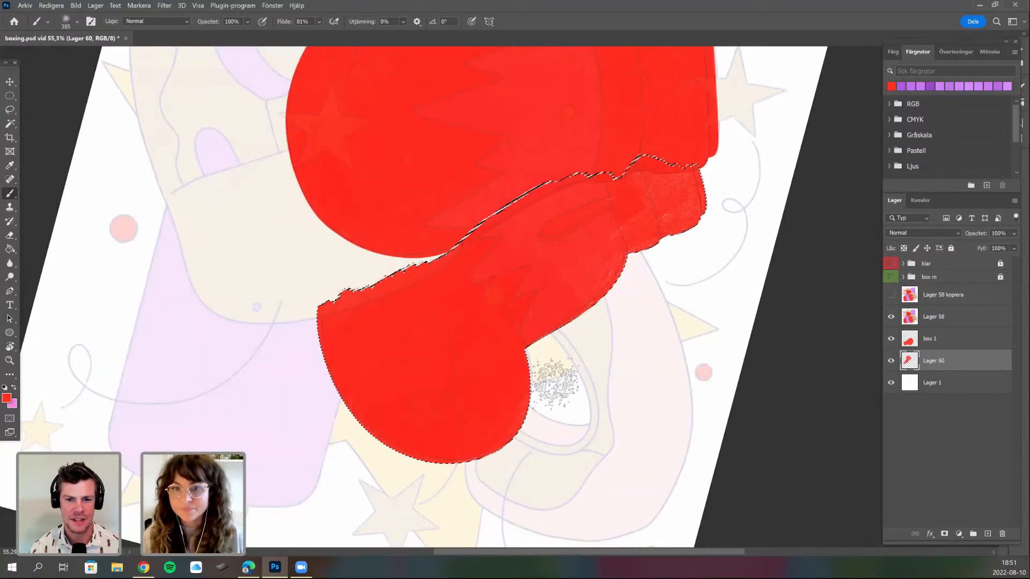
{"action": "left_click_drag", "start_coordinate": [432, 283], "coordinate": [659, 207]}
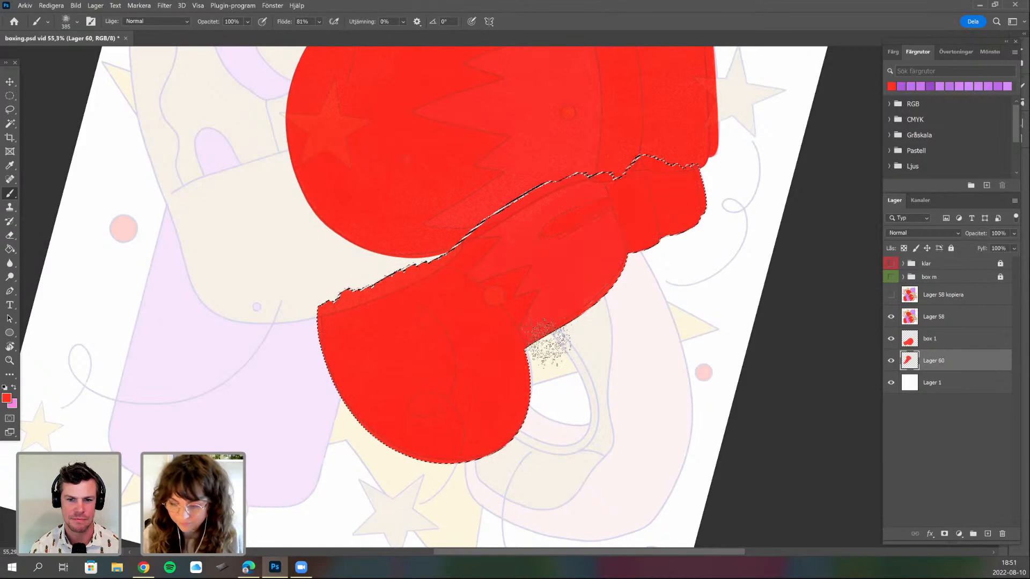
{"action": "key", "text": "ctrl+d"}
{"action": "key", "text": "r"}
{"action": "mouse_move", "coordinate": [503, 438]}
{"action": "left_mouse_down"}
{"action": "mouse_move", "coordinate": [549, 446]}
{"action": "mouse_move", "coordinate": [364, 476]}
{"action": "mouse_move", "coordinate": [496, 401]}
{"action": "mouse_move", "coordinate": [471, 391]}
{"action": "left_mouse_up"}
{"action": "key", "text": "b"}
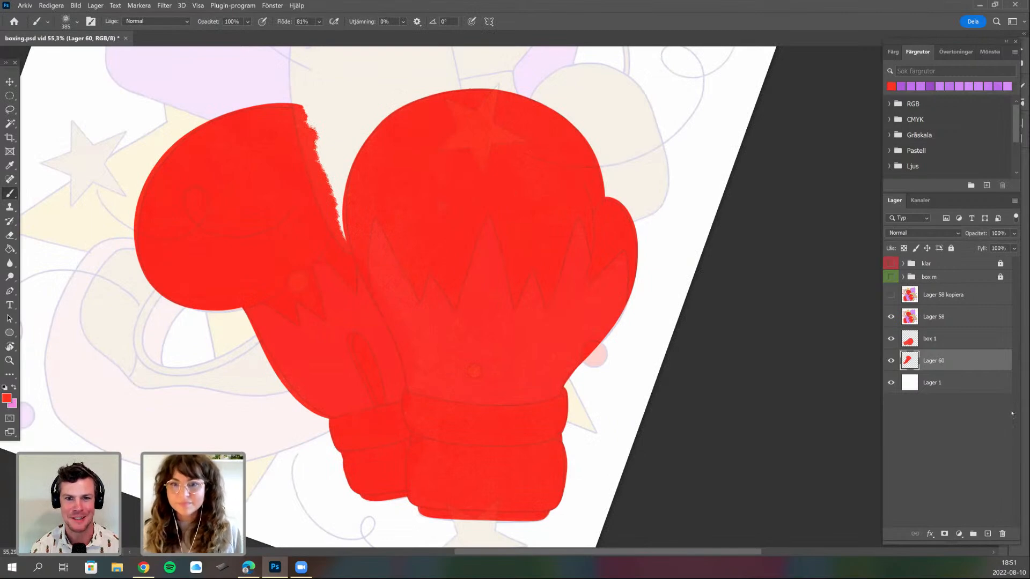
- Show Lager 58 kopia briefly to sample its lilac as the painting colour, and hide it again
{"action": "key", "text": "r"}
{"action": "mouse_move", "coordinate": [565, 409]}
{"action": "left_mouse_down"}
{"action": "mouse_move", "coordinate": [470, 459]}
{"action": "mouse_move", "coordinate": [529, 464]}
{"action": "mouse_move", "coordinate": [634, 386]}
{"action": "mouse_move", "coordinate": [588, 422]}
{"action": "mouse_move", "coordinate": [604, 391]}
{"action": "left_mouse_up"}
{"action": "key", "text": "b"}
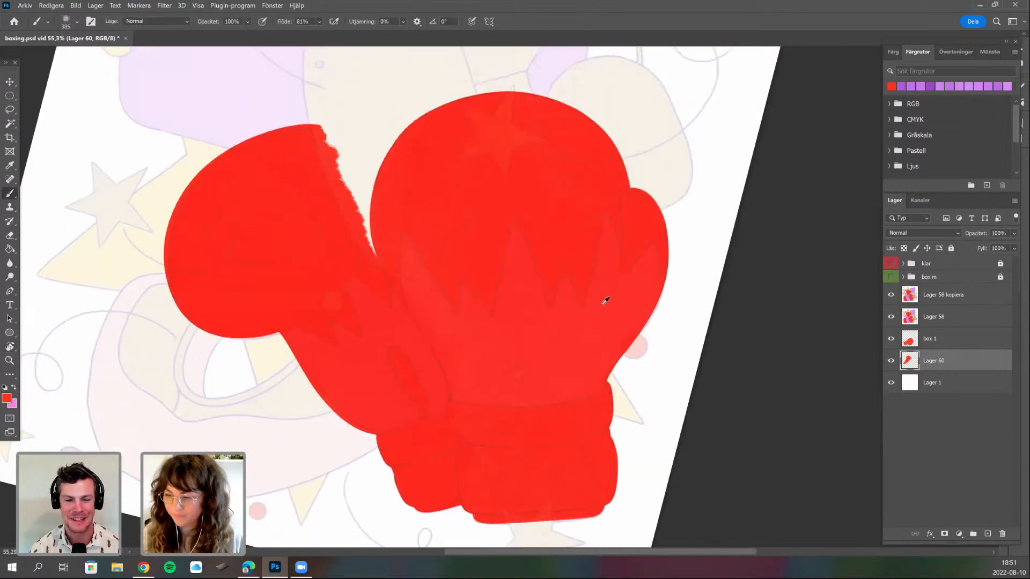
{"action": "left_click", "coordinate": [890, 294]}
{"action": "left_click", "coordinate": [890, 294]}
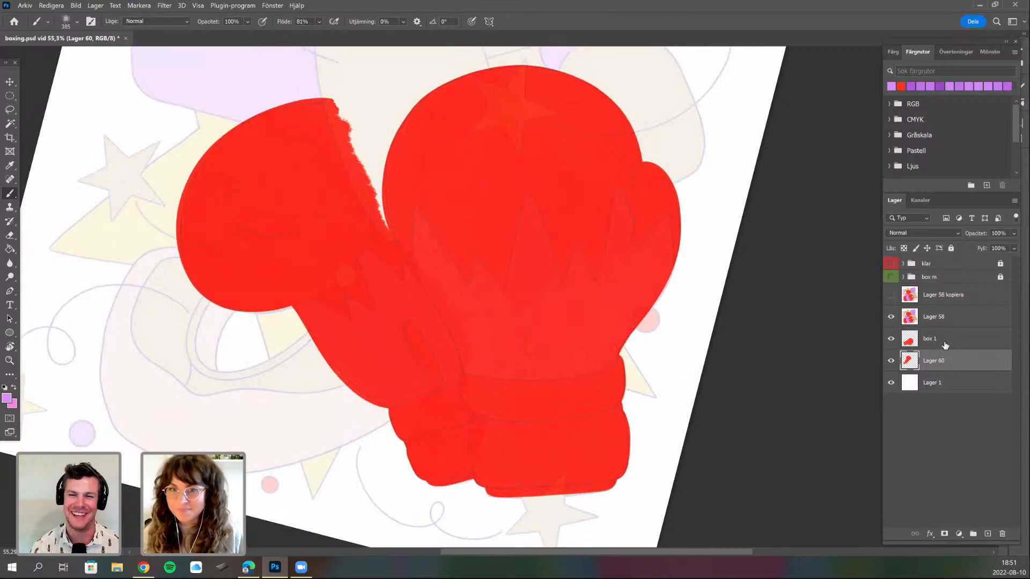
- Add a new layer above box 1 and clip it to the front glove
{"action": "left_click", "coordinate": [947, 344]}
{"action": "left_click", "coordinate": [987, 534]}
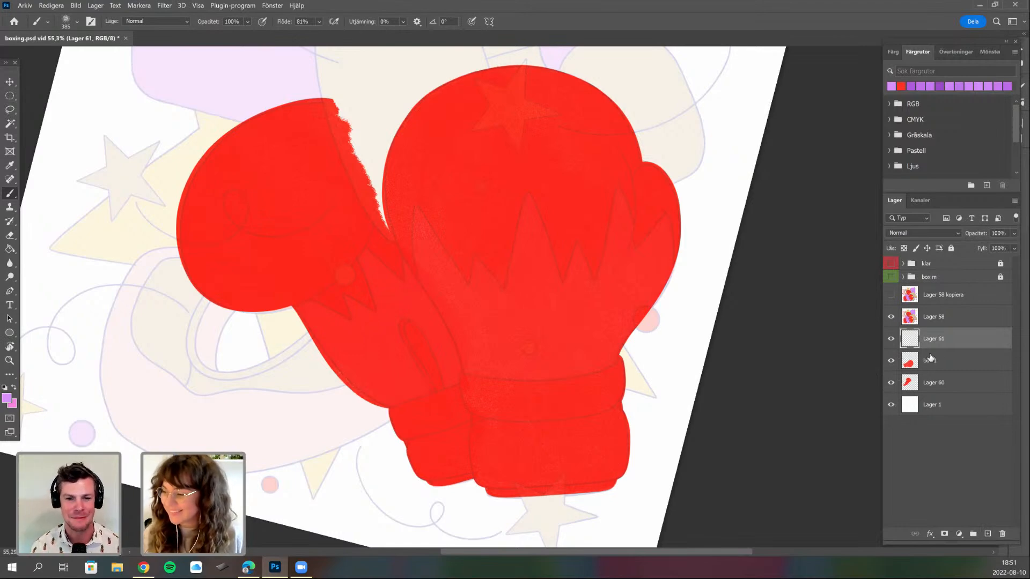
{"action": "right_click", "coordinate": [883, 319]}
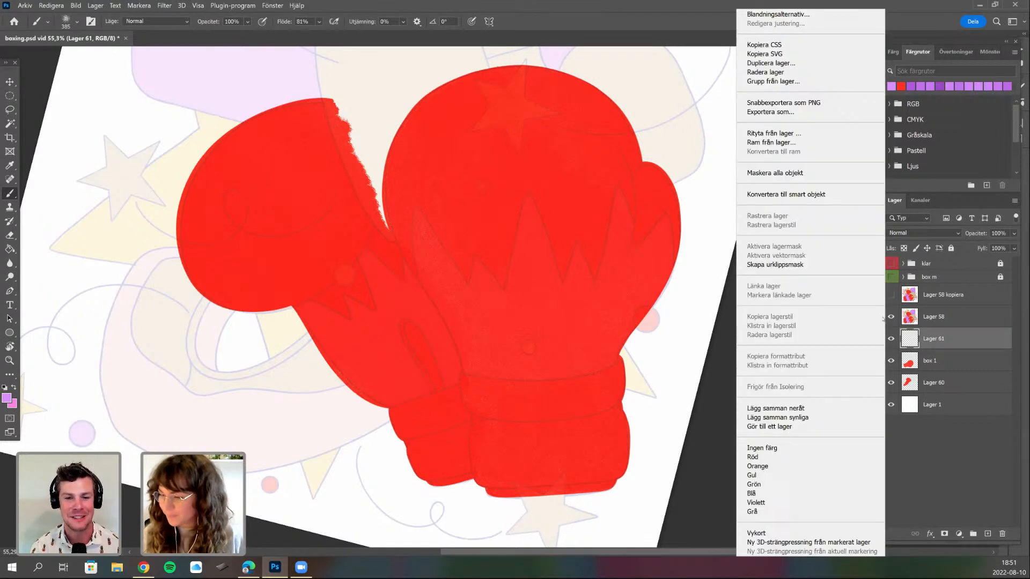
{"action": "left_click", "coordinate": [775, 264]}
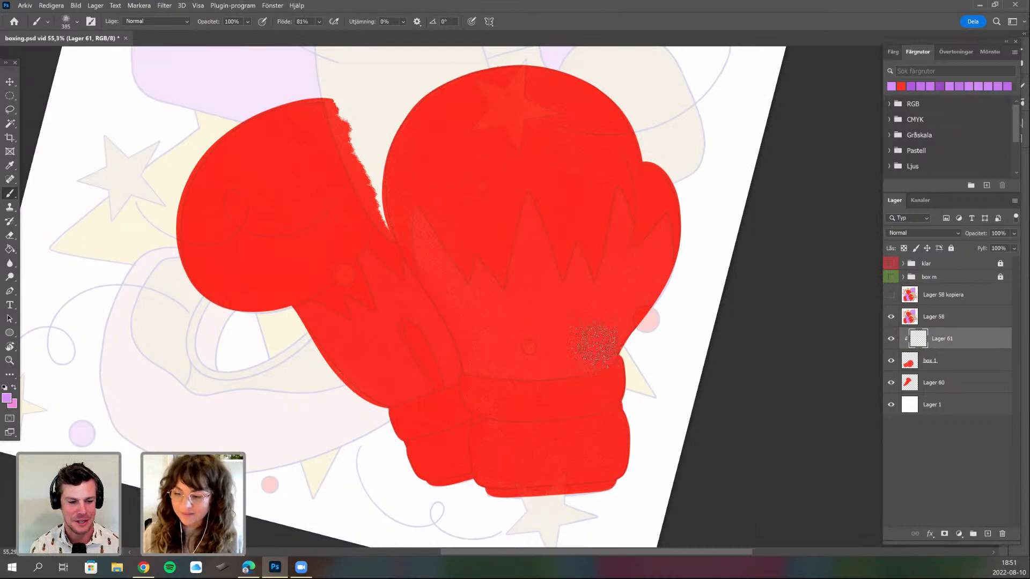
- Switch to the smooth outline brush at 25 px and trace the lilac zigzag's peak on the front glove's thumb
{"action": "right_click", "coordinate": [603, 365]}
{"action": "left_click", "coordinate": [691, 344]}
{"action": "double_click", "coordinate": [699, 267]}
{"action": "type", "text": "25"}
{"action": "key", "text": "Return"}
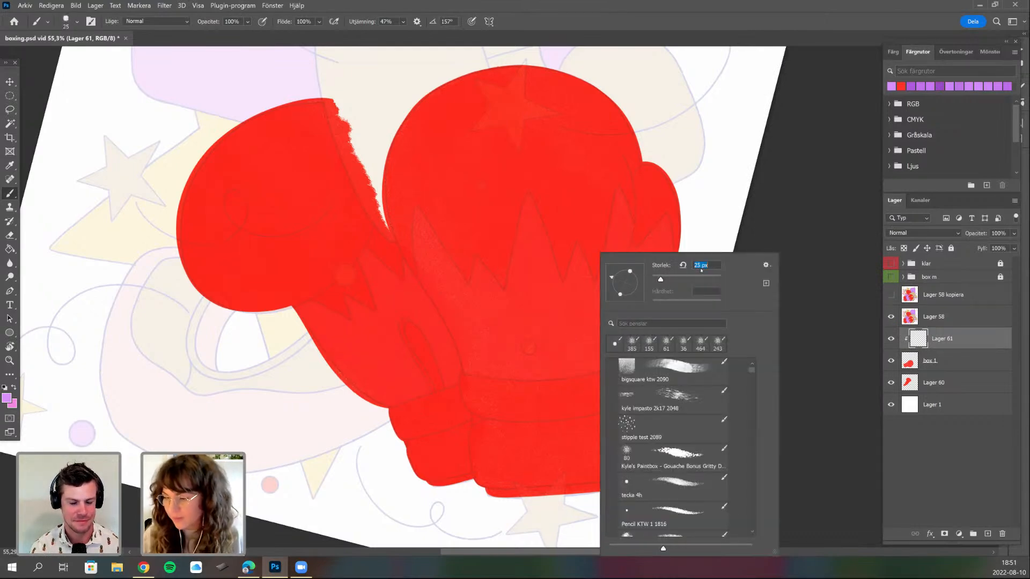
{"action": "key", "text": "Return"}
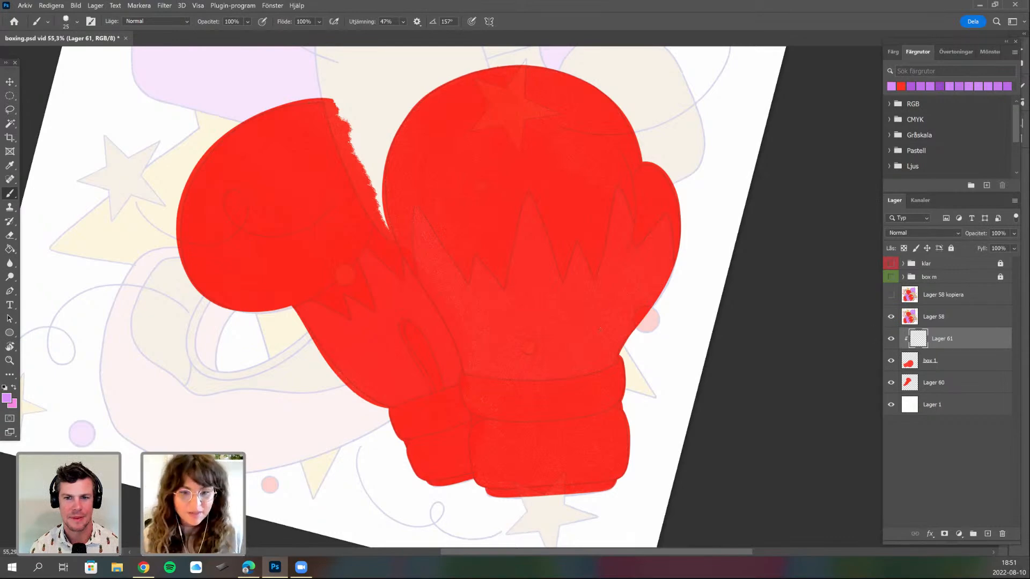
{"action": "scroll", "coordinate": [243, 132], "scroll_direction": "up", "scroll_amount": 1}
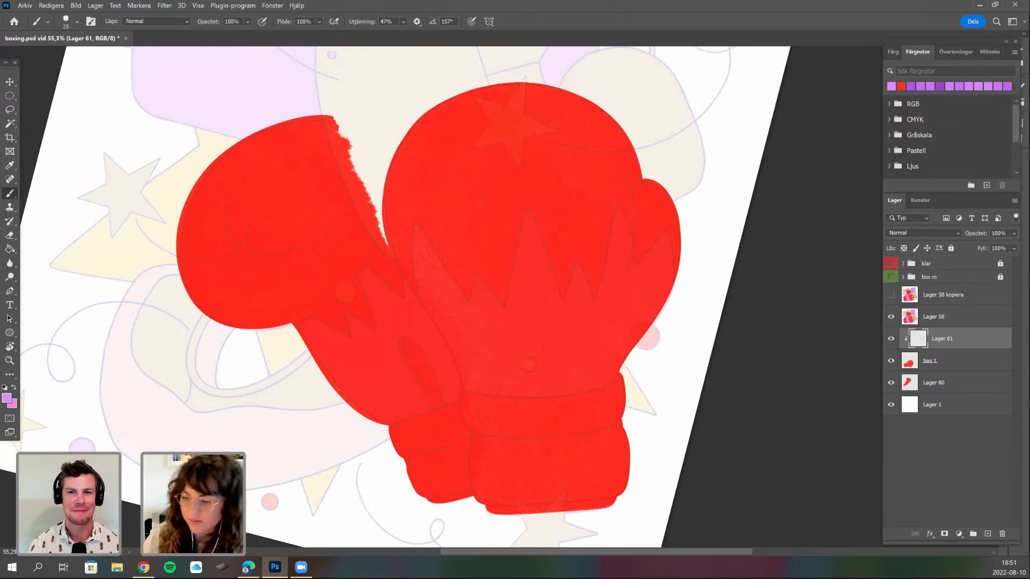
{"action": "left_click_drag", "start_coordinate": [630, 299], "coordinate": [586, 310]}
{"action": "scroll", "coordinate": [590, 300], "scroll_direction": "up", "scroll_amount": 2}
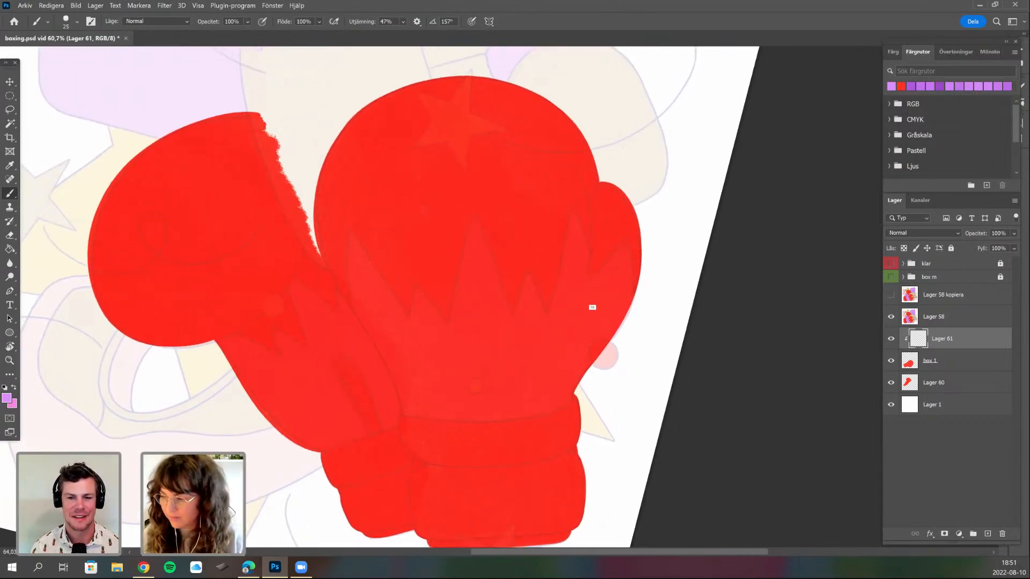
{"action": "scroll", "coordinate": [576, 305], "scroll_direction": "up", "scroll_amount": 1}
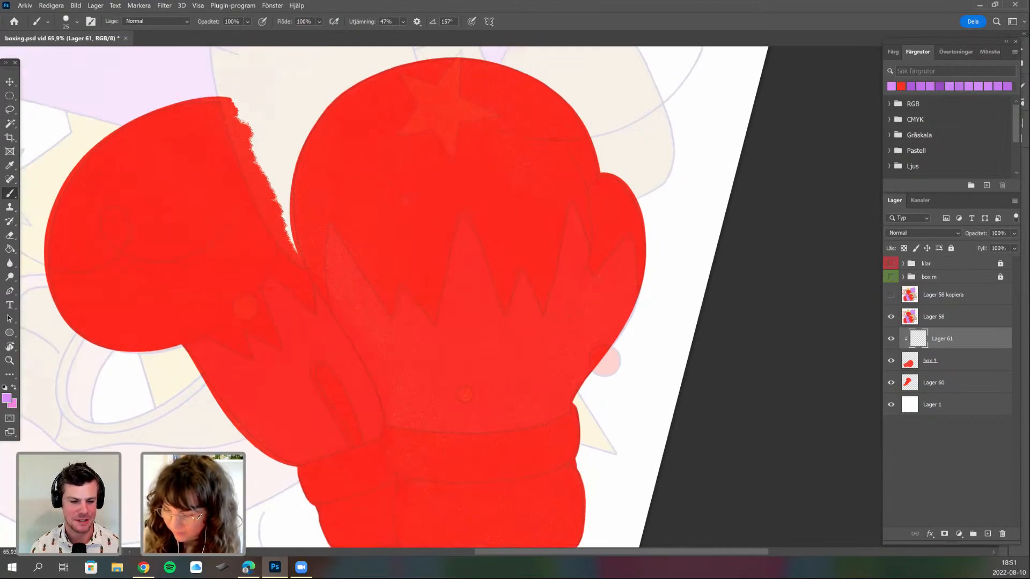
{"action": "mouse_move", "coordinate": [567, 318]}
{"action": "left_mouse_down"}
{"action": "mouse_move", "coordinate": [605, 275]}
{"action": "mouse_move", "coordinate": [612, 337]}
{"action": "left_mouse_up"}
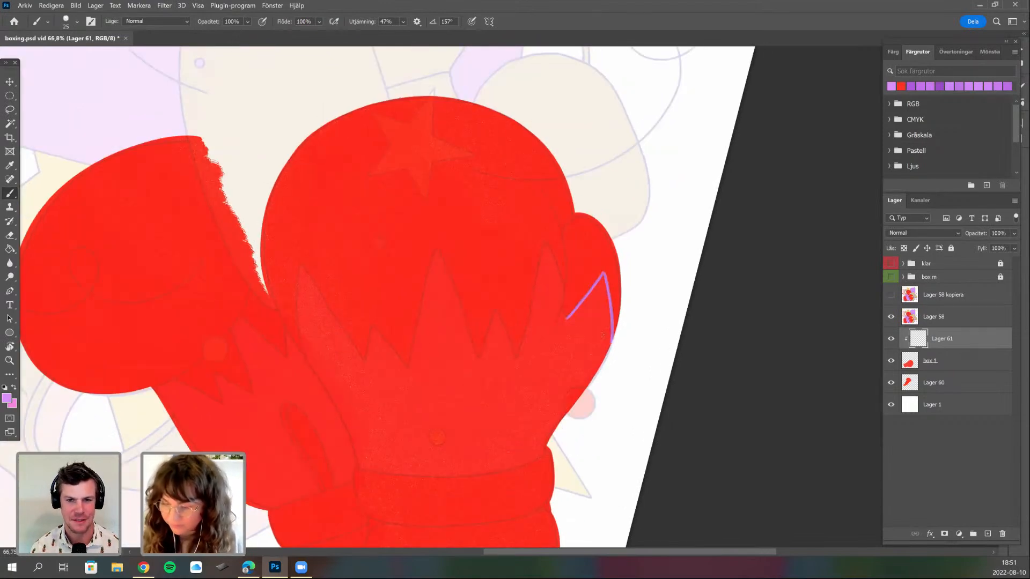
- Trace the tall zigzag peak beside the thumb and the adjoining edge of the short peak in lilac
{"action": "scroll", "coordinate": [605, 336], "scroll_direction": "up", "scroll_amount": 3}
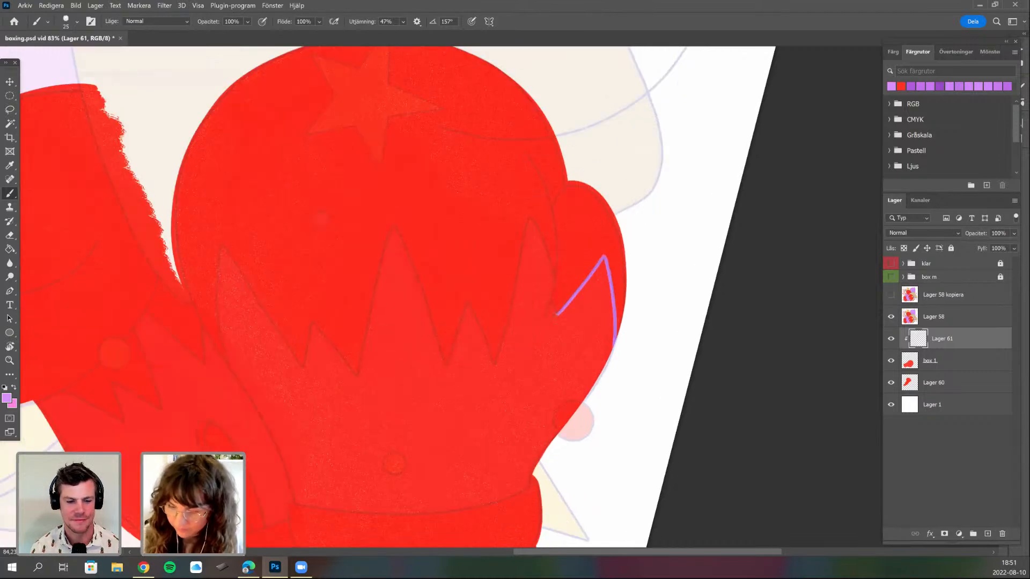
{"action": "scroll", "coordinate": [605, 268], "scroll_direction": "up", "scroll_amount": 1}
{"action": "mouse_move", "coordinate": [543, 321]}
{"action": "left_mouse_down"}
{"action": "mouse_move", "coordinate": [528, 218]}
{"action": "mouse_move", "coordinate": [494, 367]}
{"action": "left_mouse_up"}
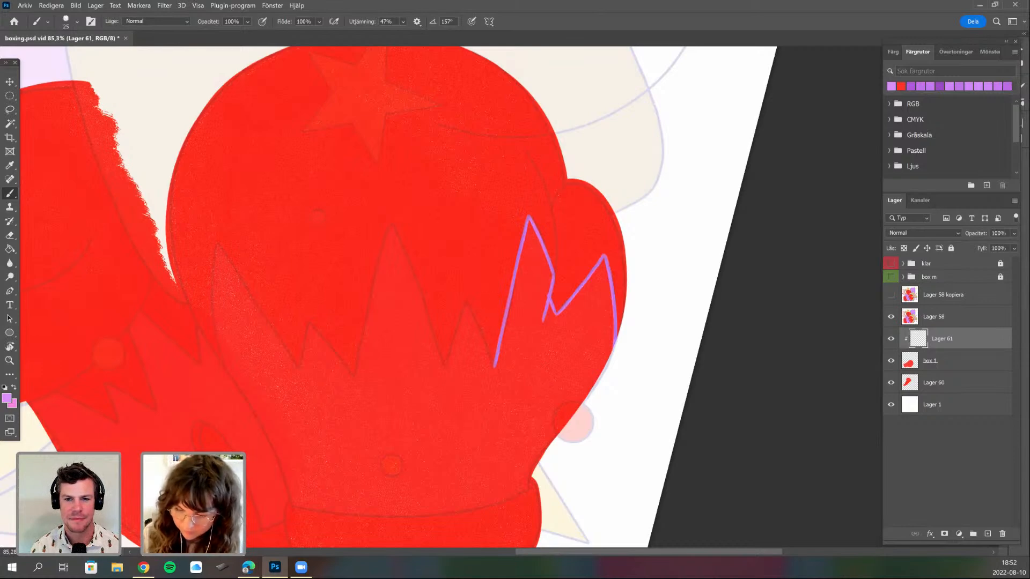
{"action": "left_click_drag", "start_coordinate": [506, 407], "coordinate": [512, 374]}
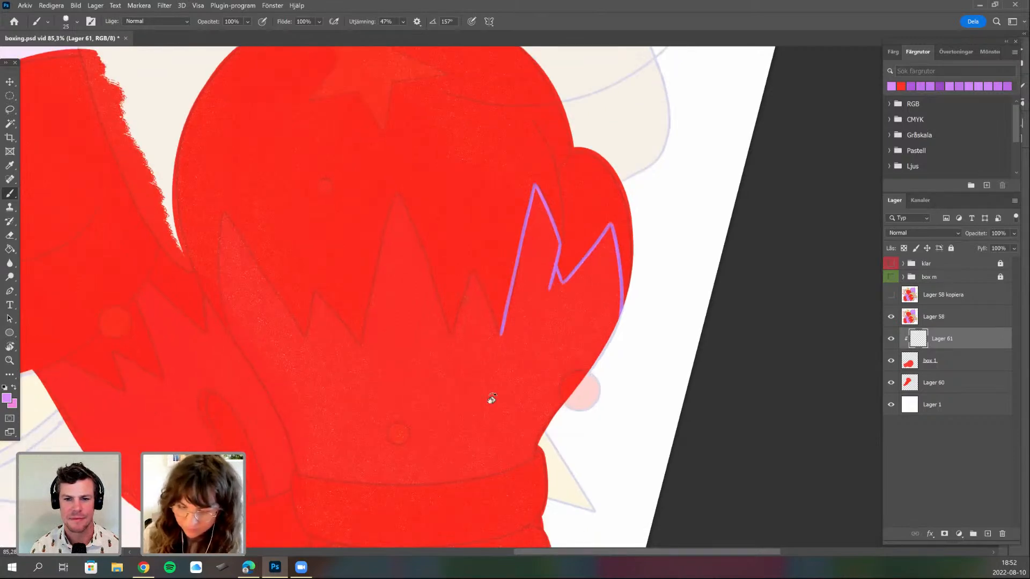
{"action": "left_click_drag", "start_coordinate": [501, 335], "coordinate": [472, 271]}
- Complete the short peak's outline and trace both edges of the tall central zigzag peak in lilac
{"action": "key", "text": "r"}
{"action": "left_click_drag", "start_coordinate": [455, 182], "coordinate": [417, 211]}
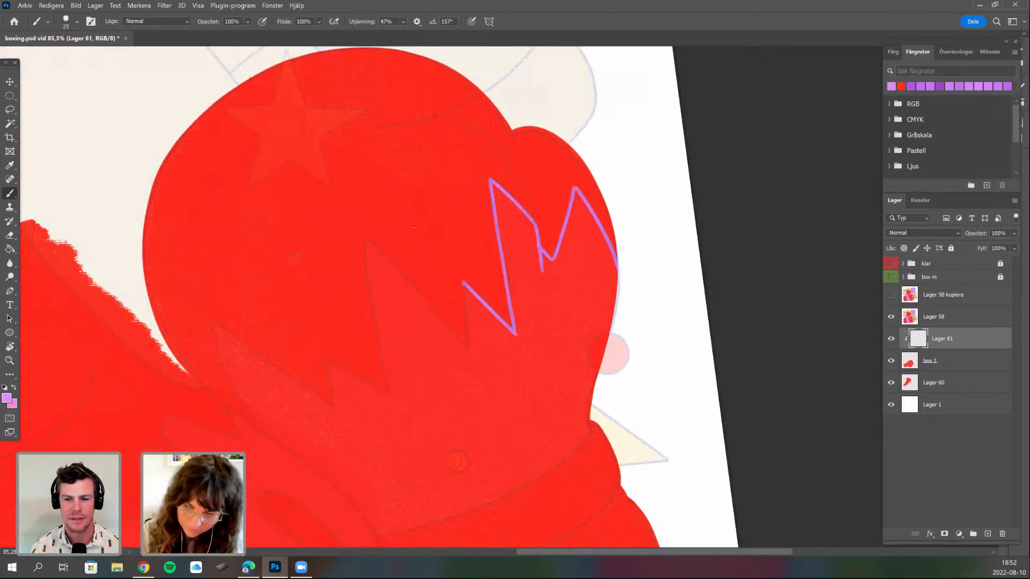
{"action": "left_click_drag", "start_coordinate": [463, 282], "coordinate": [468, 349]}
{"action": "left_click_drag", "start_coordinate": [366, 241], "coordinate": [468, 349]}
{"action": "key", "text": "r"}
{"action": "left_click_drag", "start_coordinate": [427, 265], "coordinate": [445, 239]}
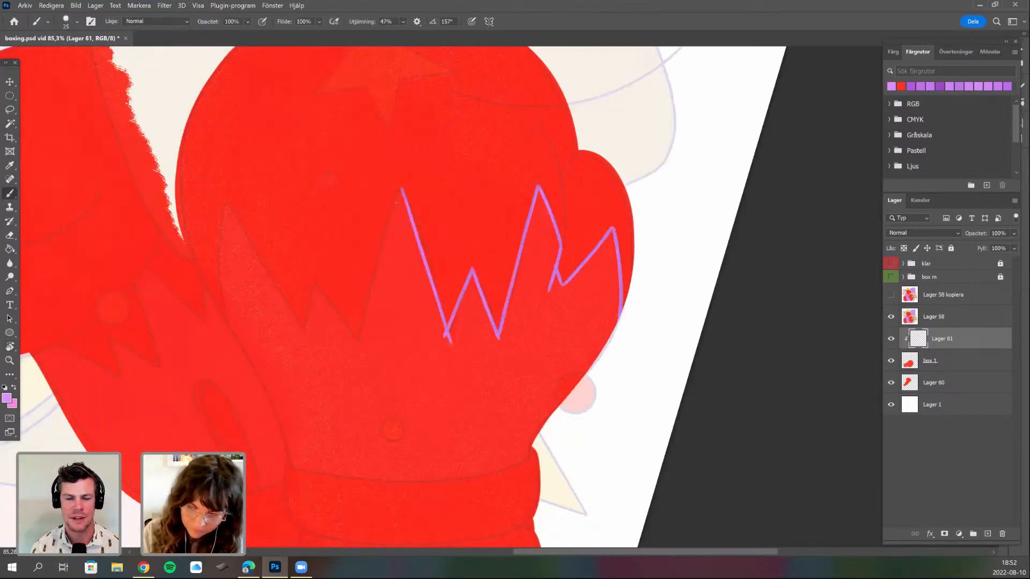
{"action": "left_click_drag", "start_coordinate": [401, 188], "coordinate": [356, 353]}
- Trace the remaining short peak and outermost tall peak of the front glove's lilac zigzag, and outline the seam above the cuff
{"action": "key", "text": "r"}
{"action": "left_click_drag", "start_coordinate": [396, 447], "coordinate": [334, 373]}
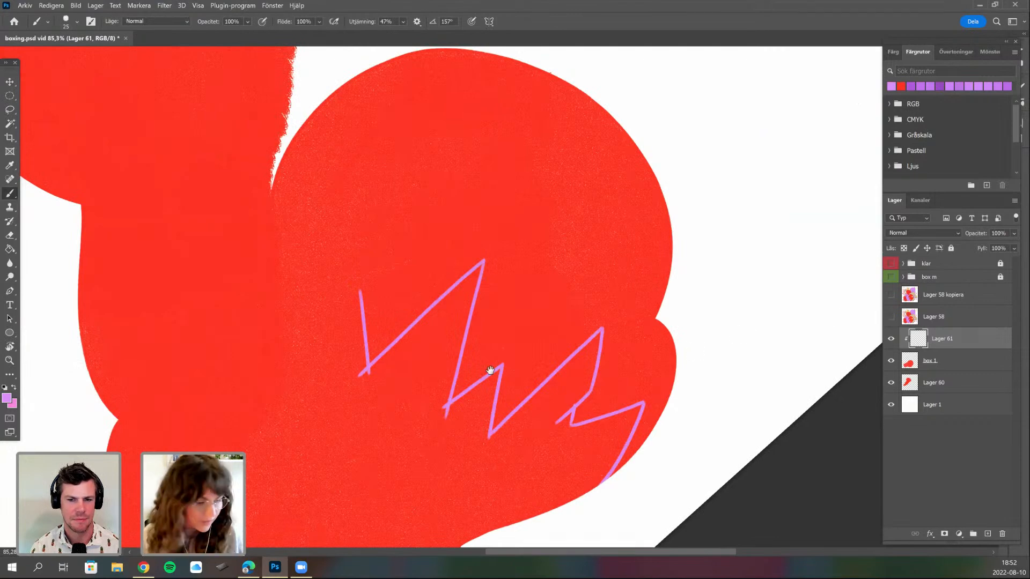
{"action": "left_click_drag", "start_coordinate": [355, 399], "coordinate": [462, 336]}
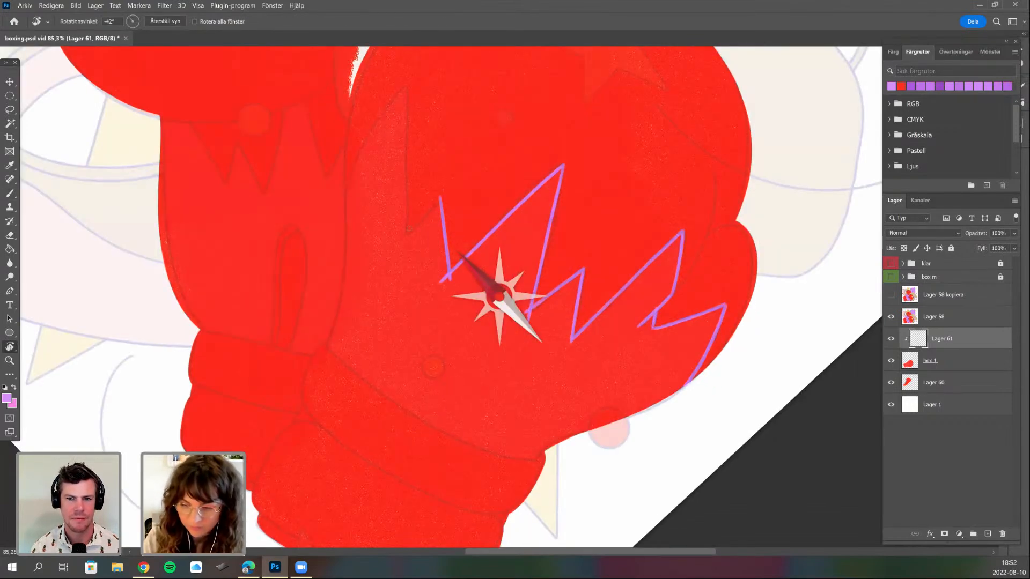
{"action": "left_click_drag", "start_coordinate": [407, 248], "coordinate": [436, 310]}
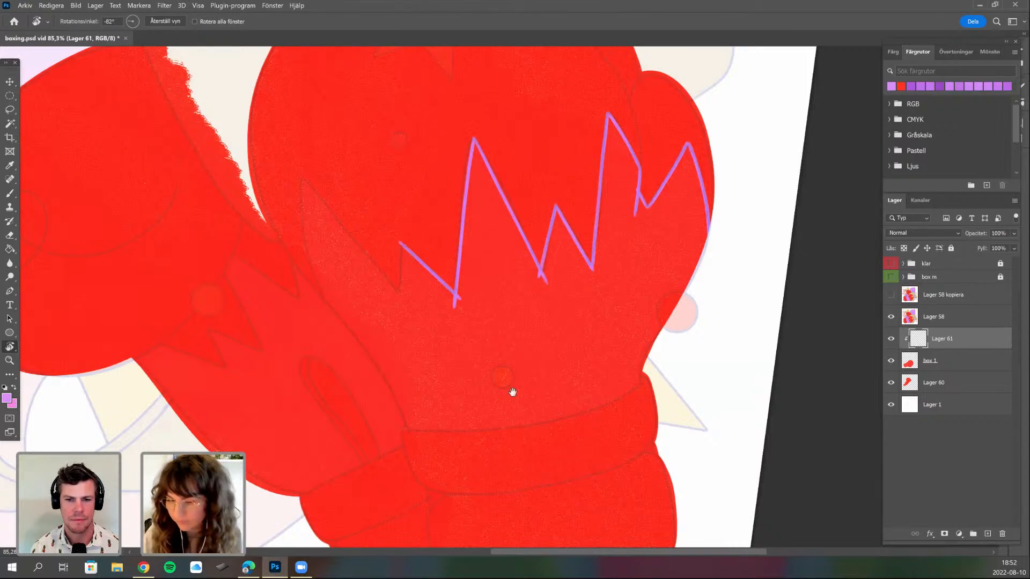
{"action": "key", "text": "b"}
{"action": "left_click_drag", "start_coordinate": [563, 419], "coordinate": [575, 419]}
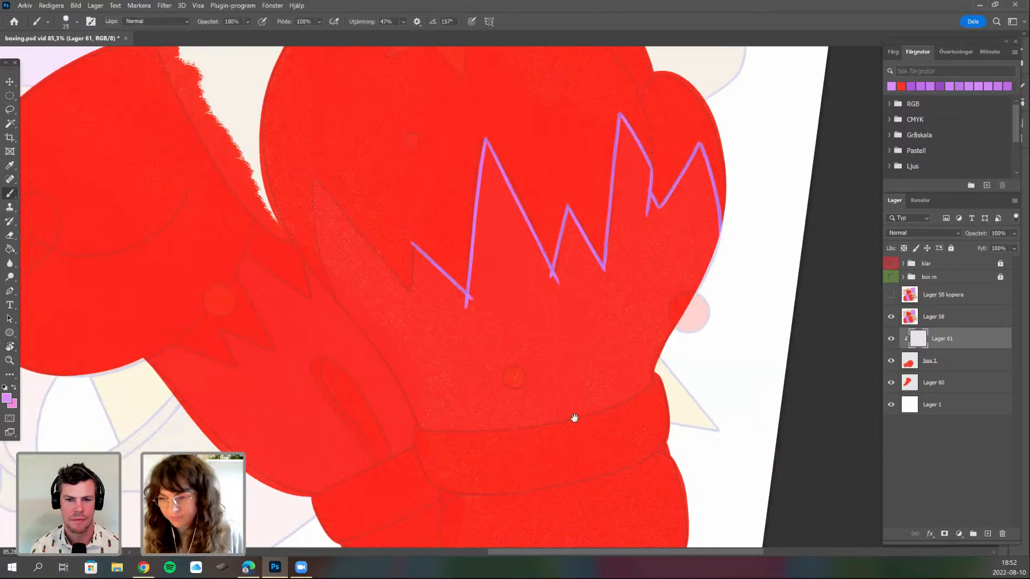
{"action": "key", "text": "r"}
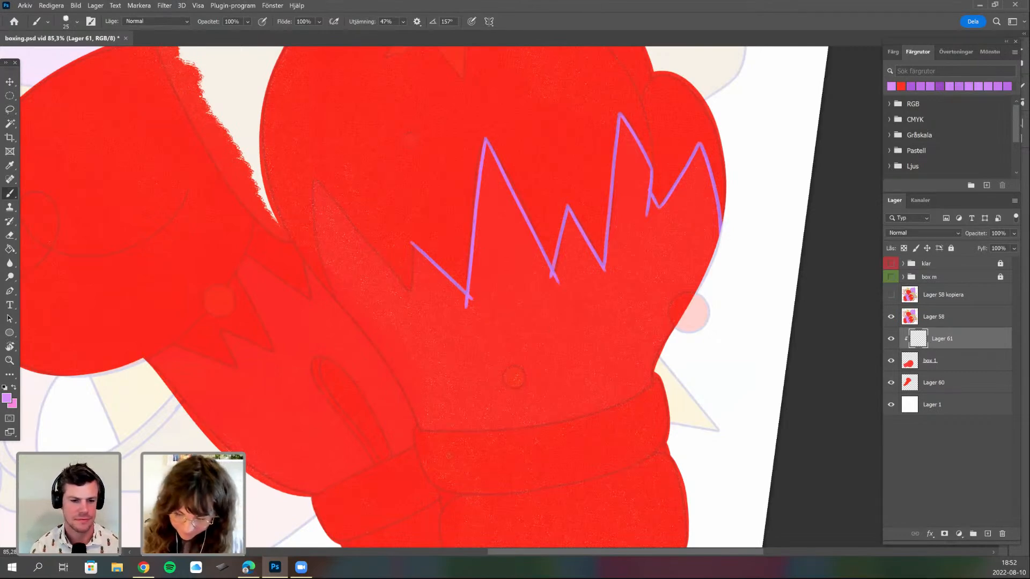
{"action": "left_click_drag", "start_coordinate": [412, 242], "coordinate": [411, 295]}
{"action": "left_click_drag", "start_coordinate": [558, 407], "coordinate": [593, 416]}
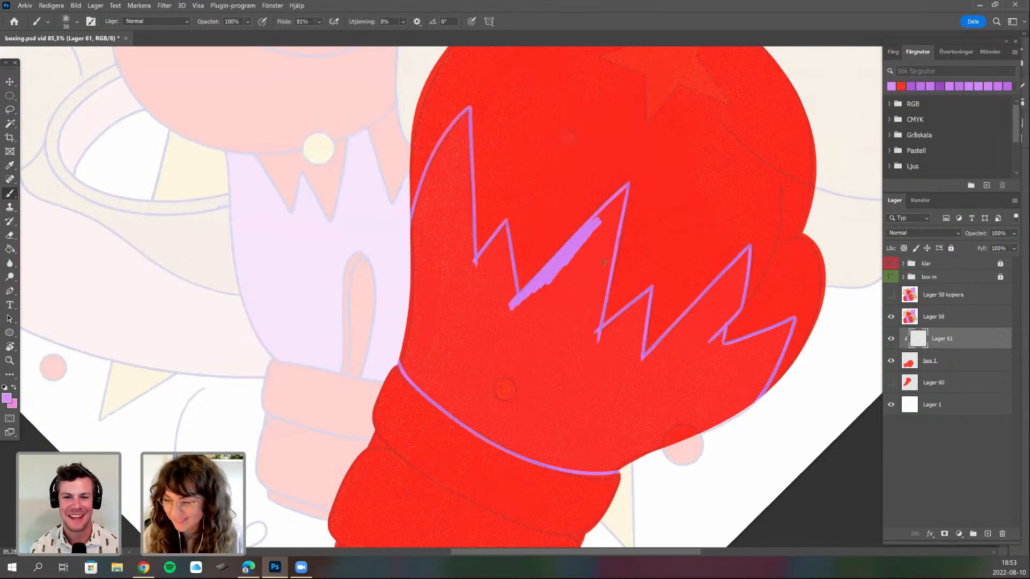
- Switch to the 36 px textured brush and fill along the tall central peak and the neighbouring short peak in lilac
{"action": "left_click_drag", "start_coordinate": [598, 222], "coordinate": [589, 346]}
{"action": "left_click_drag", "start_coordinate": [587, 256], "coordinate": [533, 272]}
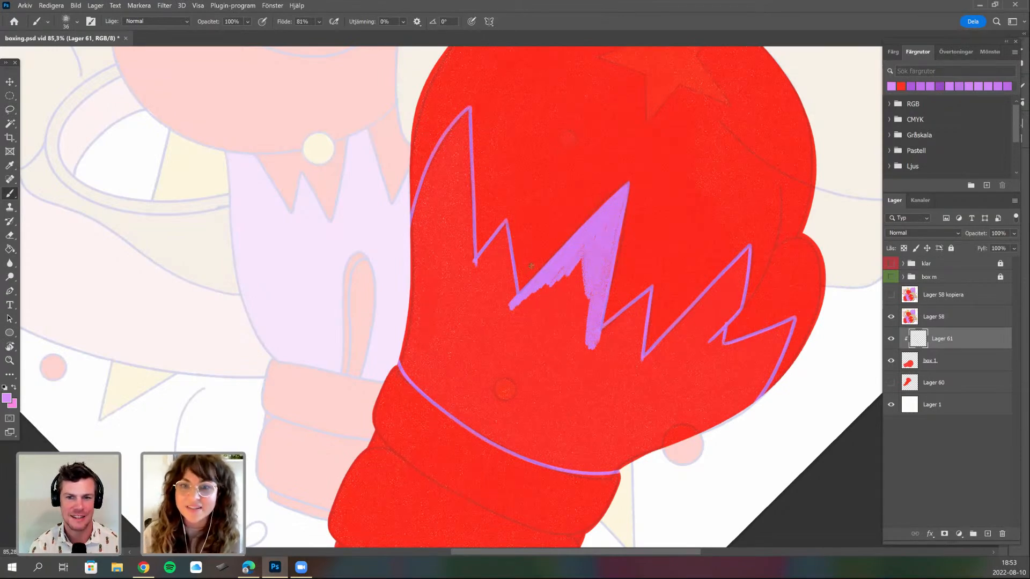
{"action": "left_click_drag", "start_coordinate": [553, 325], "coordinate": [521, 264]}
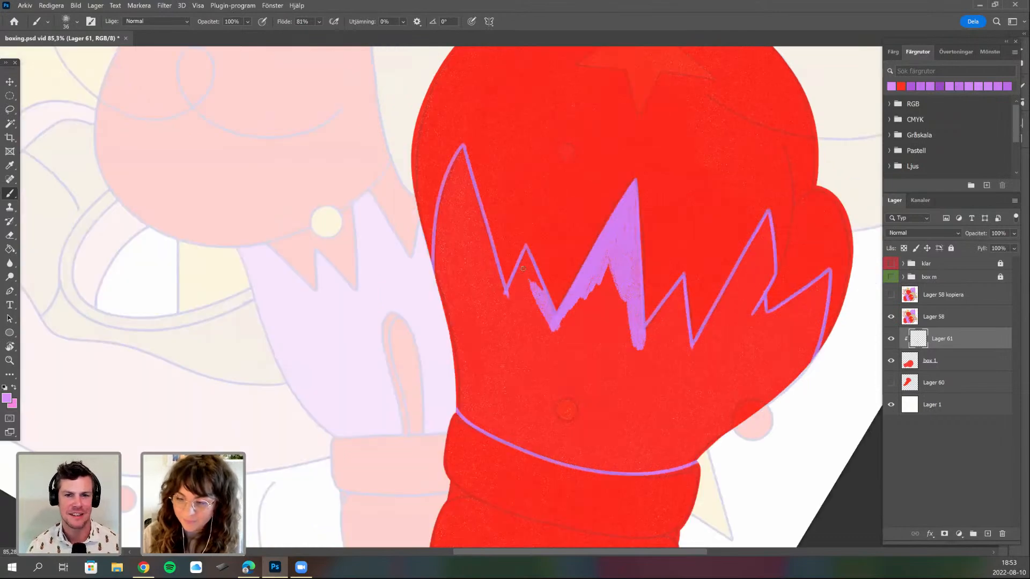
{"action": "mouse_move", "coordinate": [509, 291]}
{"action": "left_mouse_down"}
{"action": "mouse_move", "coordinate": [523, 257]}
{"action": "mouse_move", "coordinate": [505, 302]}
{"action": "left_mouse_up"}
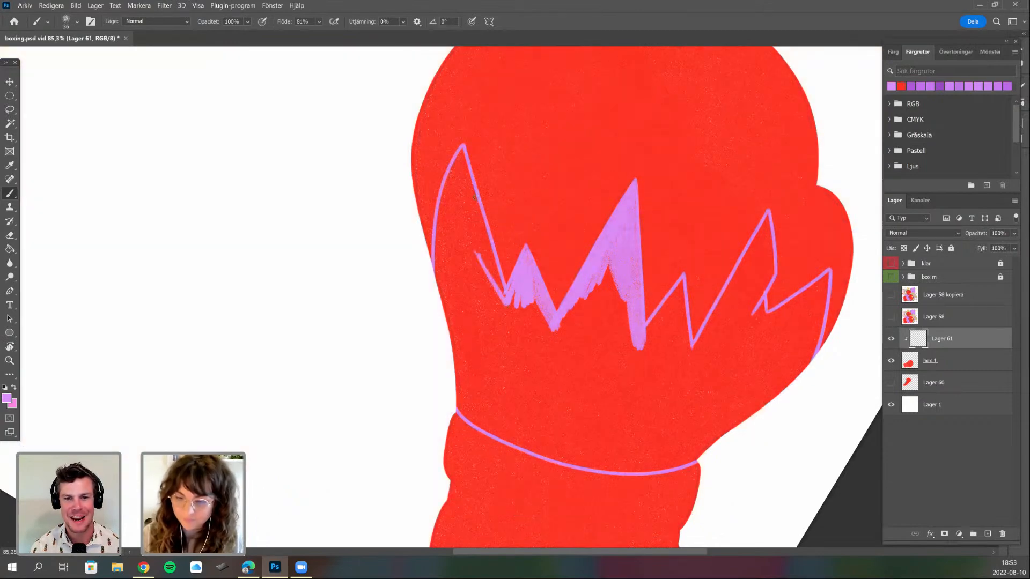
- Fill the tip and edges of the outermost tall peak with textured lilac, and thicken the short peak on the thumb side
{"action": "left_click_drag", "start_coordinate": [467, 188], "coordinate": [504, 295]}
{"action": "mouse_move", "coordinate": [462, 156]}
{"action": "left_mouse_down"}
{"action": "mouse_move", "coordinate": [446, 186]}
{"action": "mouse_move", "coordinate": [455, 167]}
{"action": "mouse_move", "coordinate": [459, 191]}
{"action": "mouse_move", "coordinate": [452, 163]}
{"action": "left_mouse_up"}
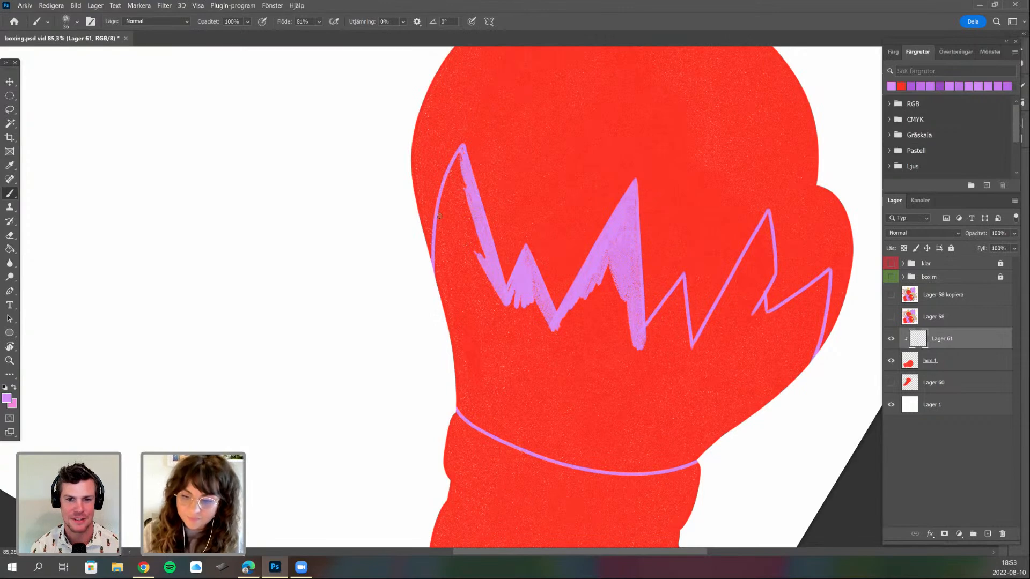
{"action": "mouse_move", "coordinate": [436, 235]}
{"action": "left_mouse_down"}
{"action": "mouse_move", "coordinate": [450, 224]}
{"action": "mouse_move", "coordinate": [438, 271]}
{"action": "left_mouse_up"}
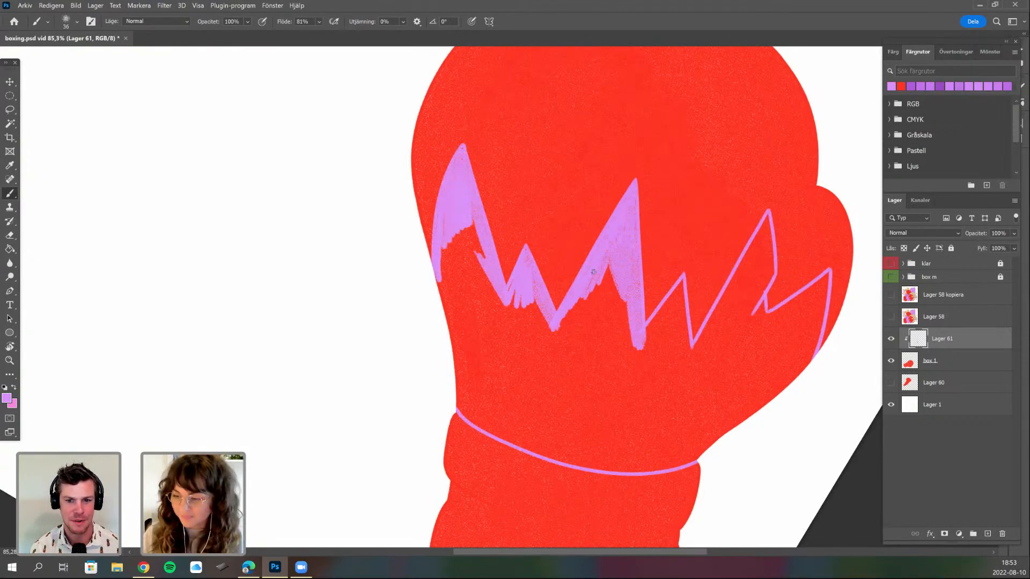
{"action": "left_click_drag", "start_coordinate": [683, 285], "coordinate": [582, 262]}
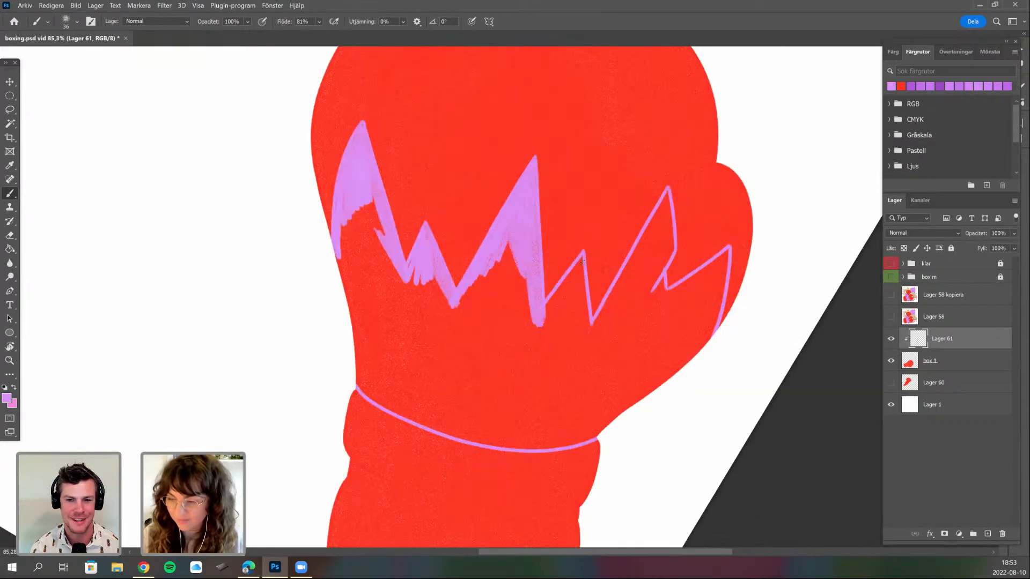
{"action": "mouse_move", "coordinate": [555, 307]}
{"action": "left_mouse_down"}
{"action": "mouse_move", "coordinate": [570, 284]}
{"action": "mouse_move", "coordinate": [589, 347]}
{"action": "left_mouse_up"}
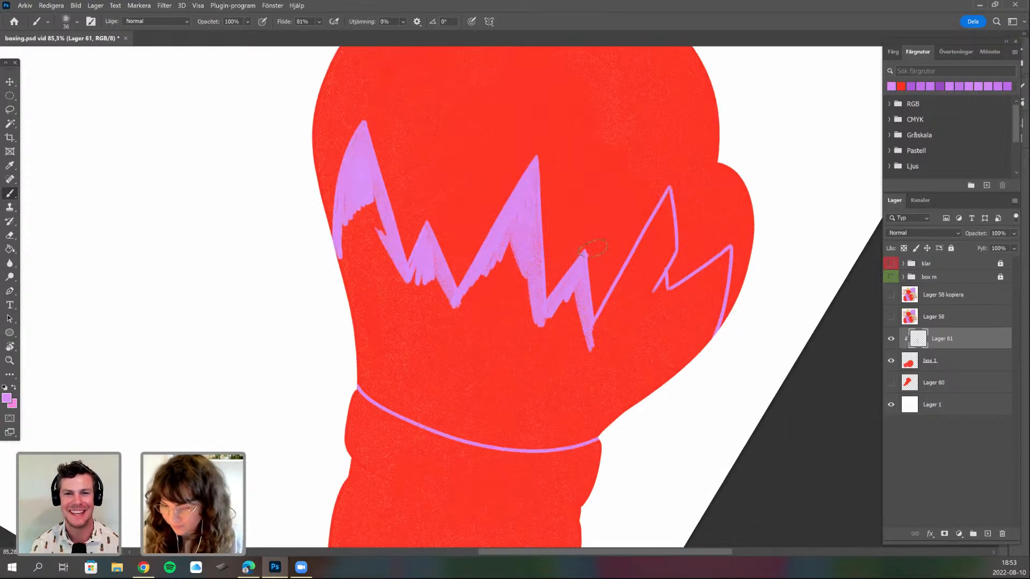
- Set the eraser to a 14 px tip for edge cleanup, and fill the inner edges of the two thumb-side peaks with textured lilac
{"action": "key", "text": "e"}
{"action": "right_click", "coordinate": [607, 241]}
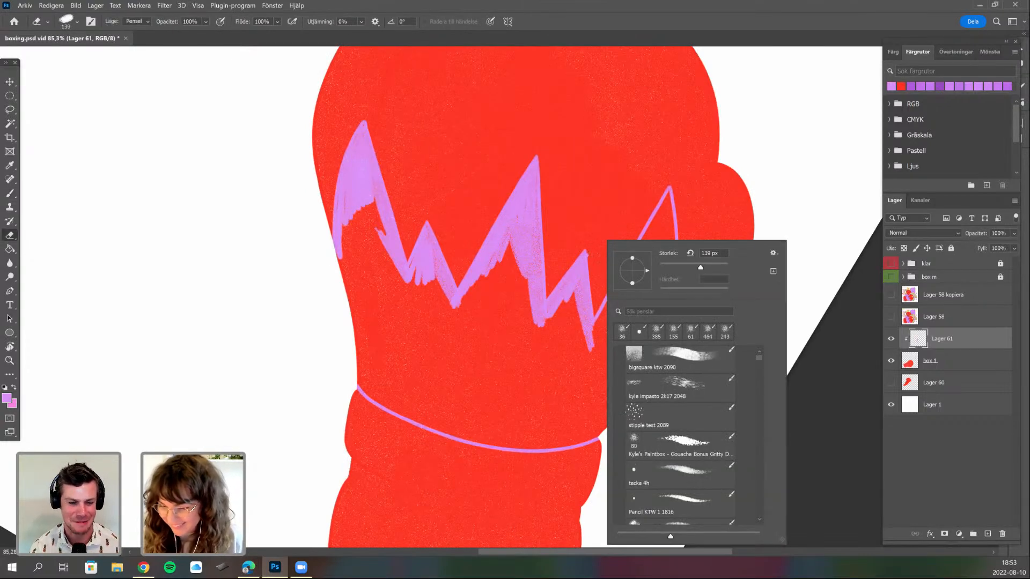
{"action": "double_click", "coordinate": [639, 332]}
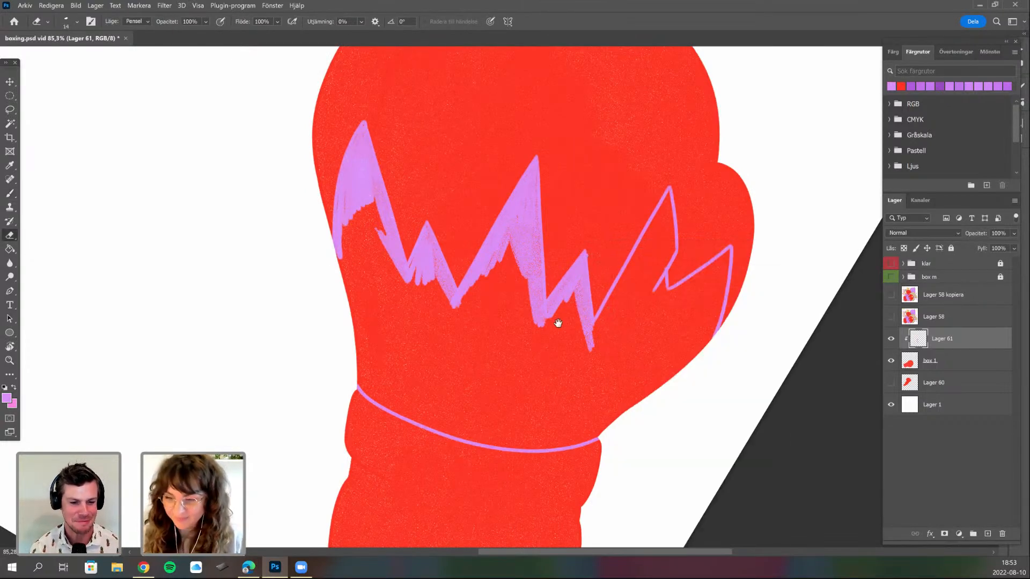
{"action": "left_click_drag", "start_coordinate": [541, 210], "coordinate": [510, 217]}
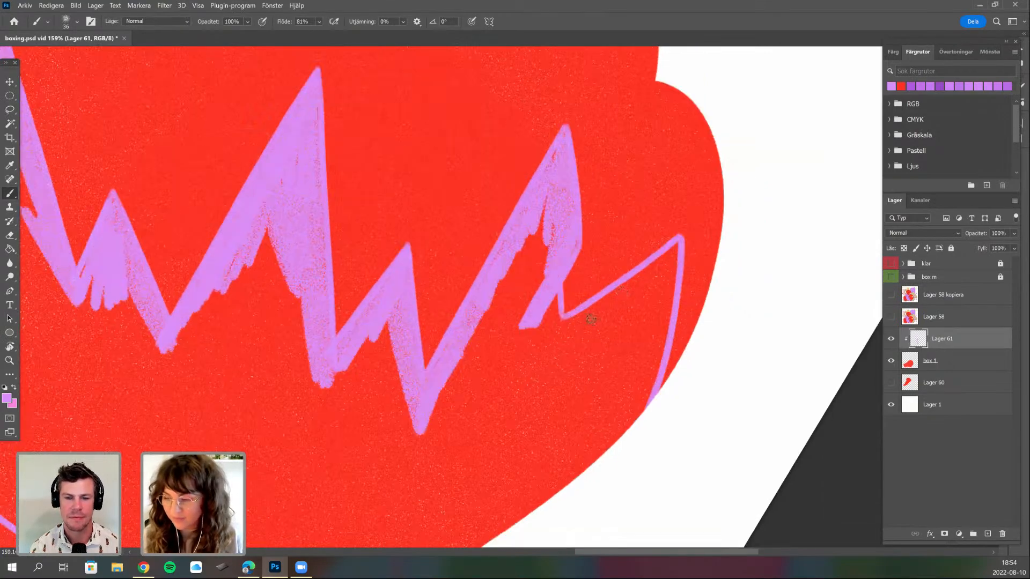
{"action": "mouse_move", "coordinate": [639, 279]}
{"action": "left_mouse_down"}
{"action": "mouse_move", "coordinate": [675, 248]}
{"action": "mouse_move", "coordinate": [634, 423]}
{"action": "left_mouse_up"}
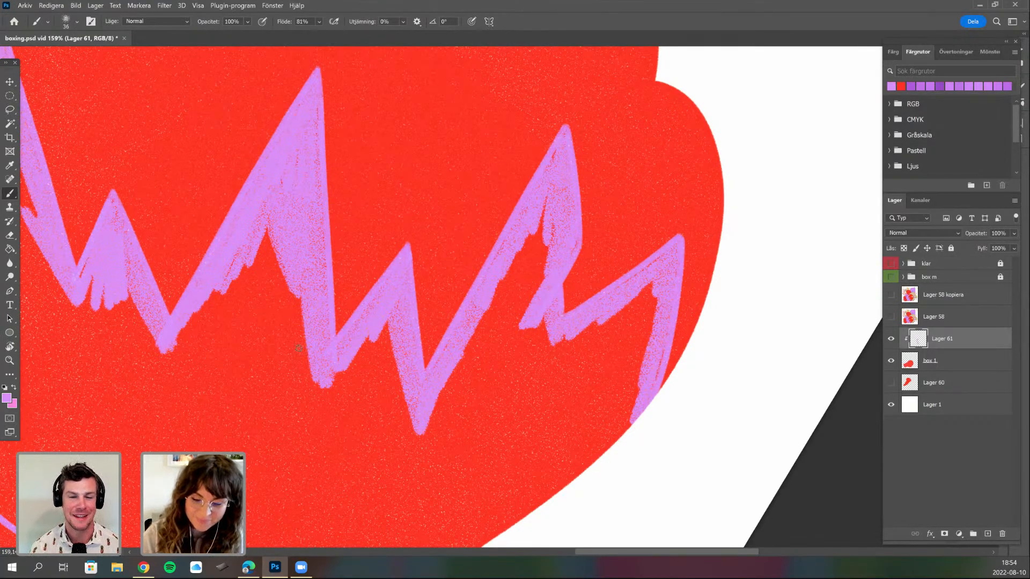
- Fill the area between the zigzag peaks and the cuff seam with textured lilac using an 81 px brush
{"action": "scroll", "coordinate": [267, 264], "scroll_direction": "down", "scroll_amount": 3}
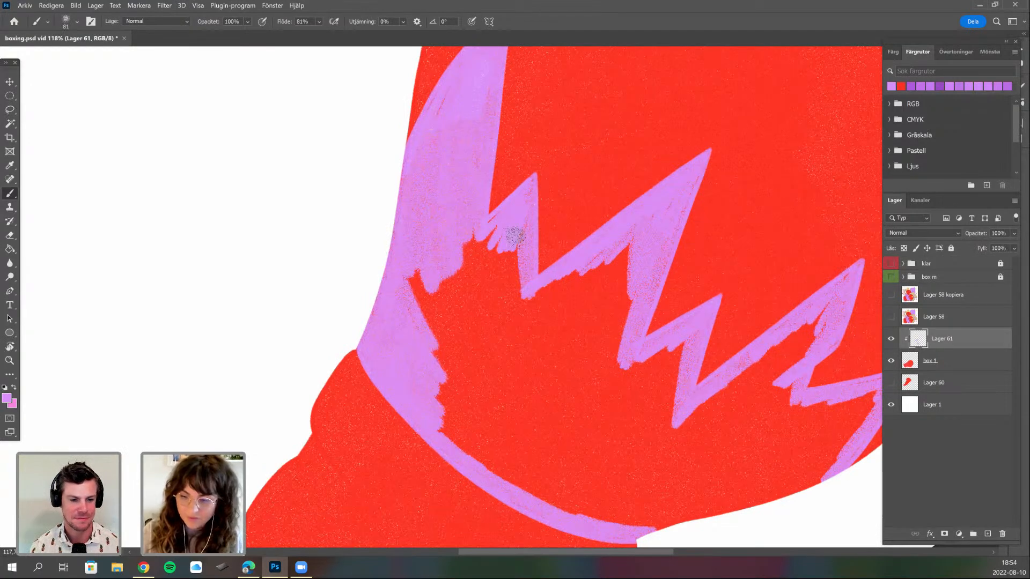
{"action": "mouse_move", "coordinate": [515, 236]}
{"action": "left_mouse_down"}
{"action": "mouse_move", "coordinate": [484, 238]}
{"action": "mouse_move", "coordinate": [478, 294]}
{"action": "mouse_move", "coordinate": [541, 322]}
{"action": "mouse_move", "coordinate": [572, 274]}
{"action": "mouse_move", "coordinate": [618, 269]}
{"action": "mouse_move", "coordinate": [617, 318]}
{"action": "mouse_move", "coordinate": [630, 310]}
{"action": "mouse_move", "coordinate": [581, 373]}
{"action": "mouse_move", "coordinate": [574, 326]}
{"action": "mouse_move", "coordinate": [586, 292]}
{"action": "mouse_move", "coordinate": [518, 349]}
{"action": "mouse_move", "coordinate": [560, 293]}
{"action": "mouse_move", "coordinate": [509, 305]}
{"action": "left_mouse_up"}
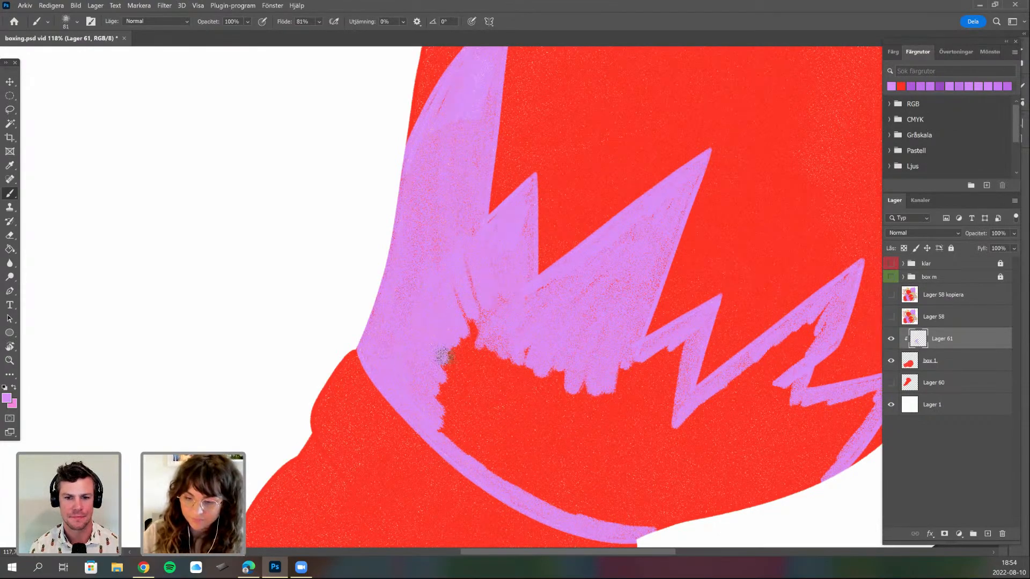
{"action": "key", "text": "r"}
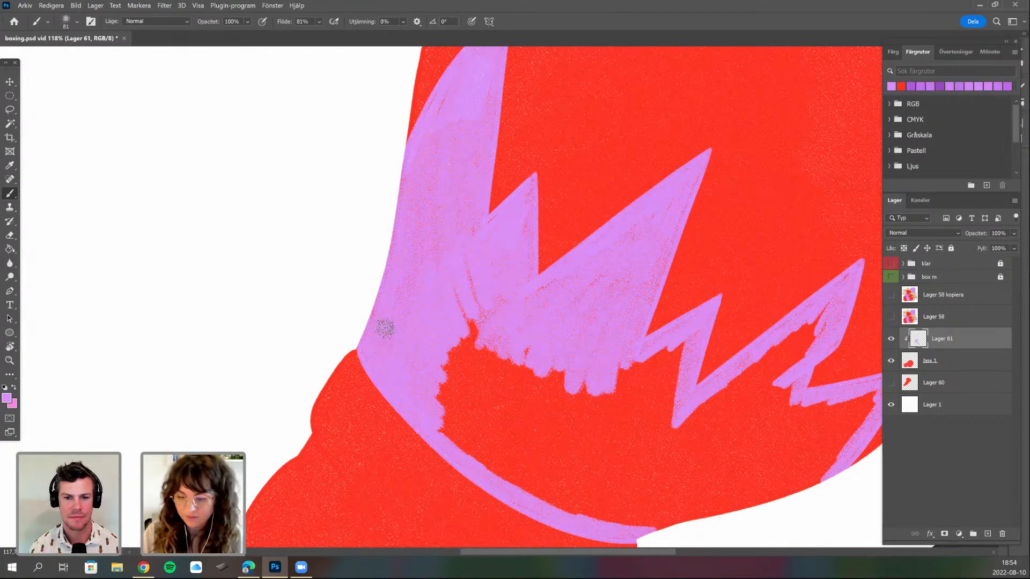
{"action": "left_click_drag", "start_coordinate": [385, 329], "coordinate": [429, 424]}
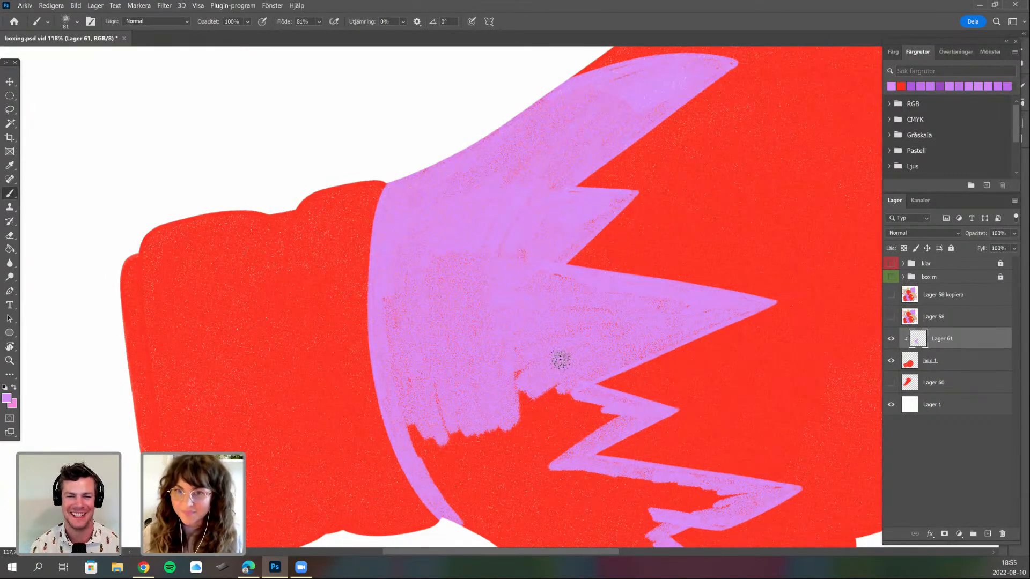
- Finish filling the lilac shape, solidify it within its own selection using a 180 px brush, and release the layer's clipping
{"action": "left_click_drag", "start_coordinate": [590, 272], "coordinate": [574, 220]}
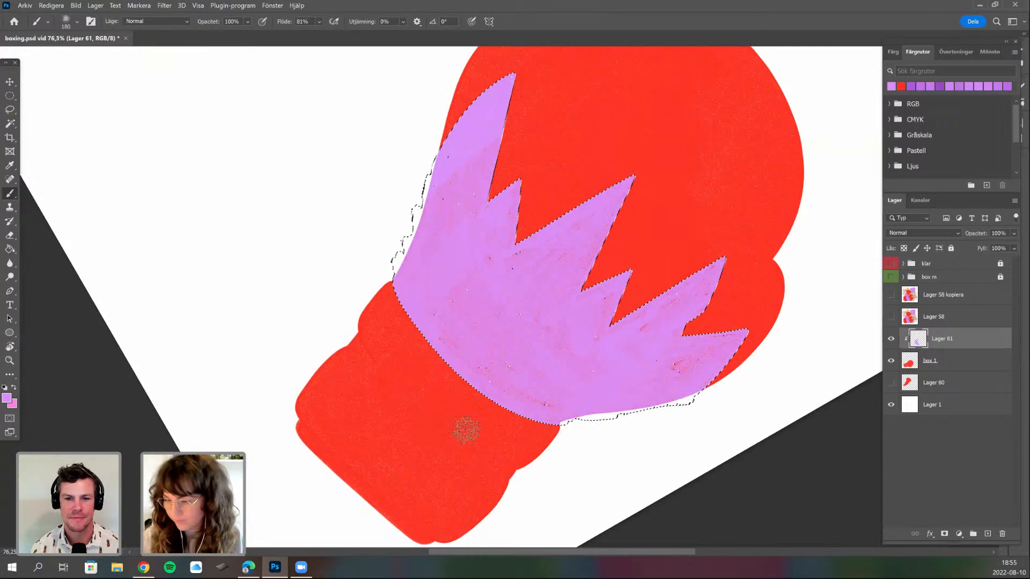
{"action": "mouse_move", "coordinate": [465, 430]}
{"action": "left_mouse_down"}
{"action": "mouse_move", "coordinate": [490, 437]}
{"action": "mouse_move", "coordinate": [540, 403]}
{"action": "mouse_move", "coordinate": [565, 436]}
{"action": "mouse_move", "coordinate": [713, 347]}
{"action": "mouse_move", "coordinate": [611, 435]}
{"action": "mouse_move", "coordinate": [773, 341]}
{"action": "mouse_move", "coordinate": [616, 379]}
{"action": "left_mouse_up"}
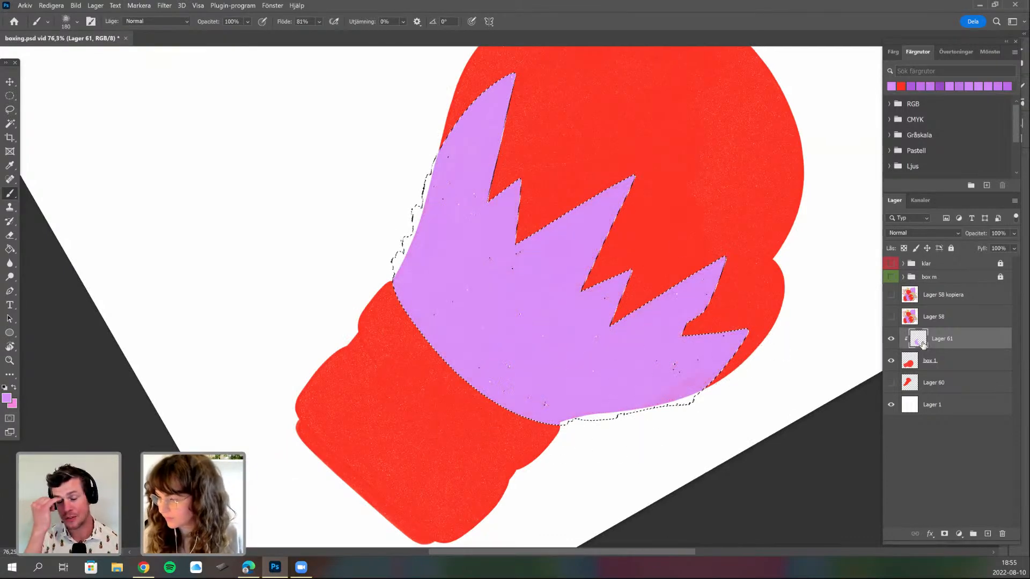
{"action": "left_click_drag", "start_coordinate": [870, 236], "coordinate": [820, 271]}
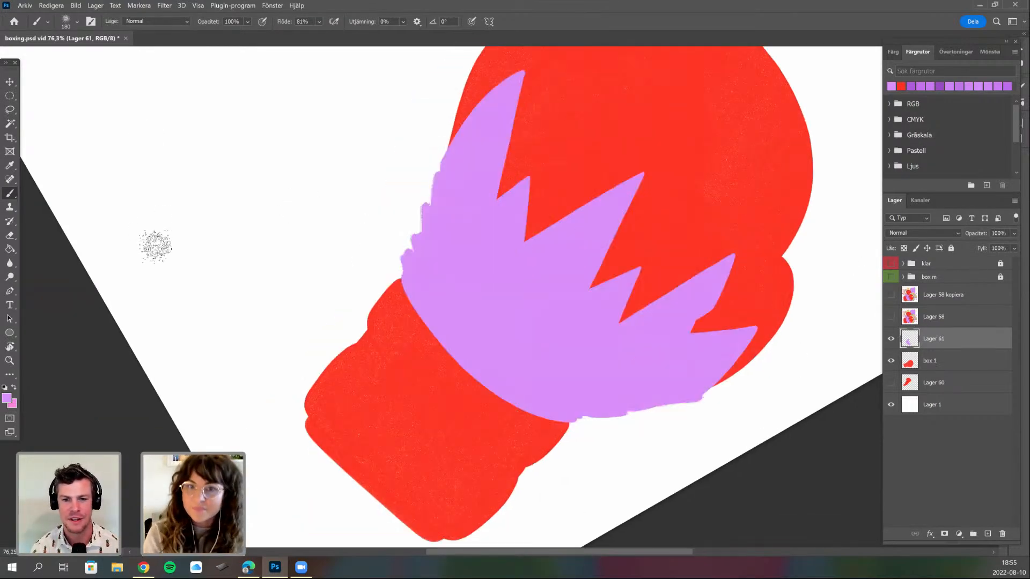
- Load the box 1 glove shape as a selection with the lilac layer active, and open the Contract selection settings
{"action": "key", "text": "ctrl+shift+d"}
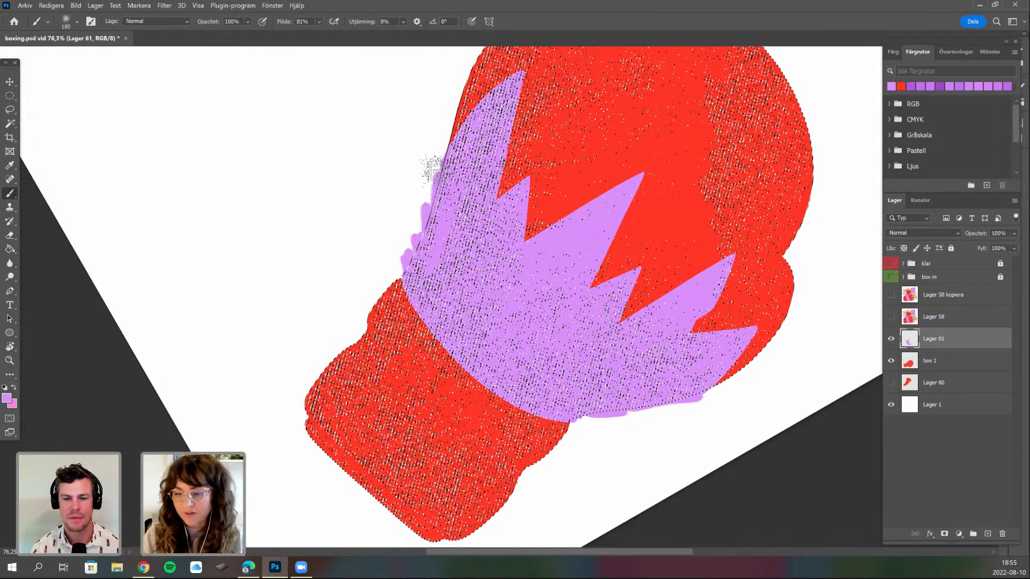
{"action": "key", "text": "ctrl+d"}
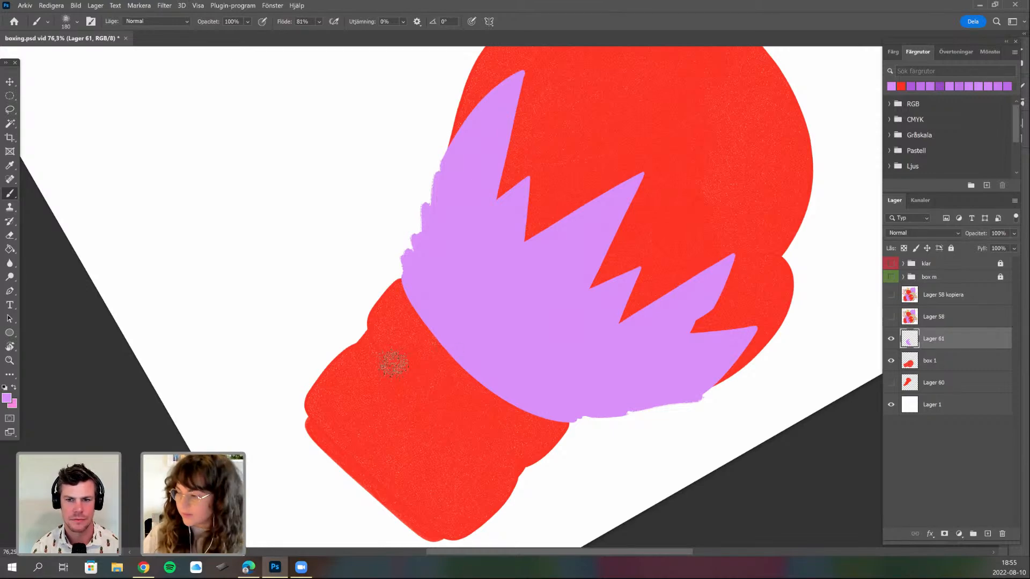
{"action": "left_click", "coordinate": [904, 360], "text": "ctrl"}
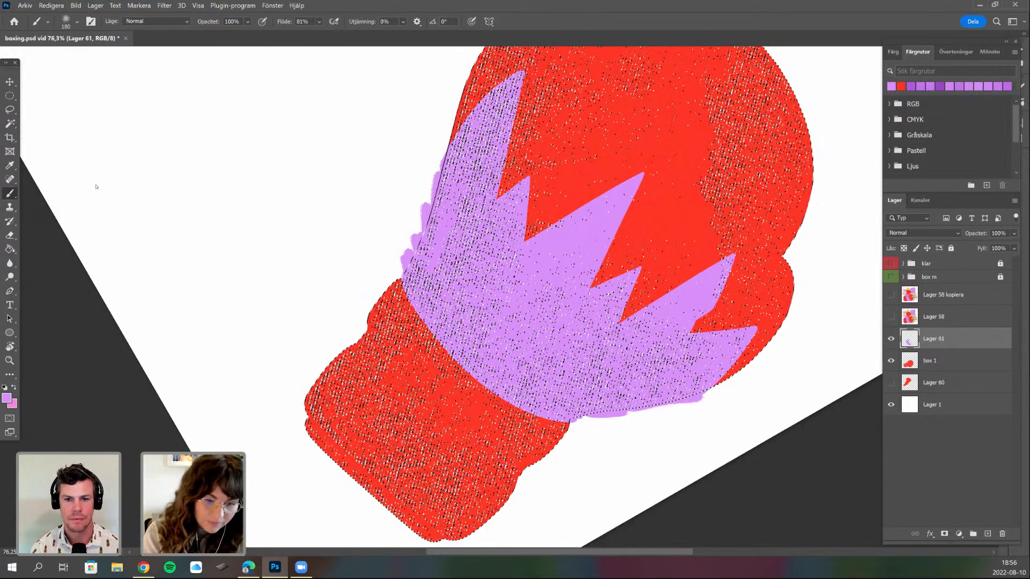
{"action": "key", "text": "alt+m"}
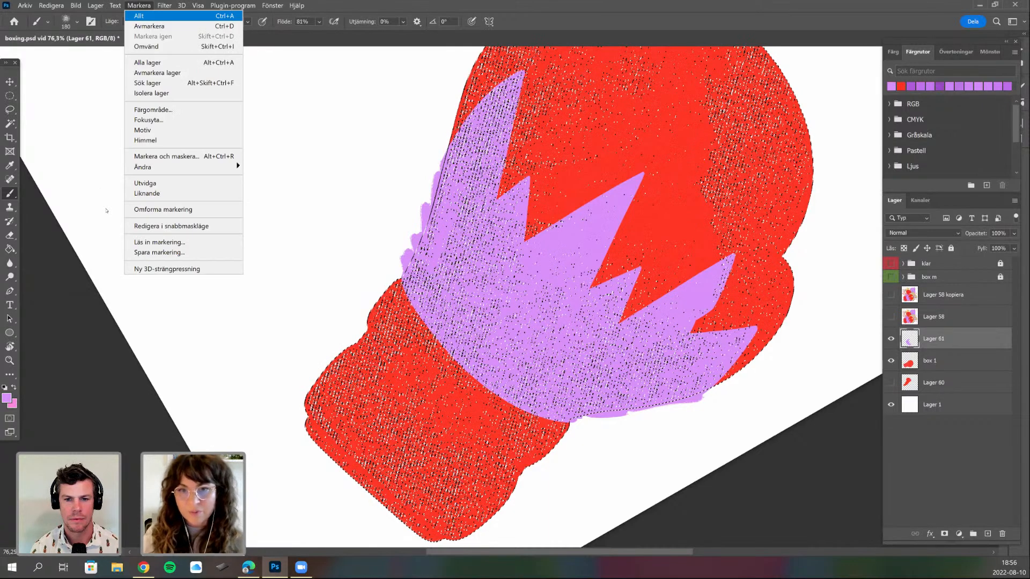
{"action": "key", "text": "n"}
{"action": "key", "text": "d"}
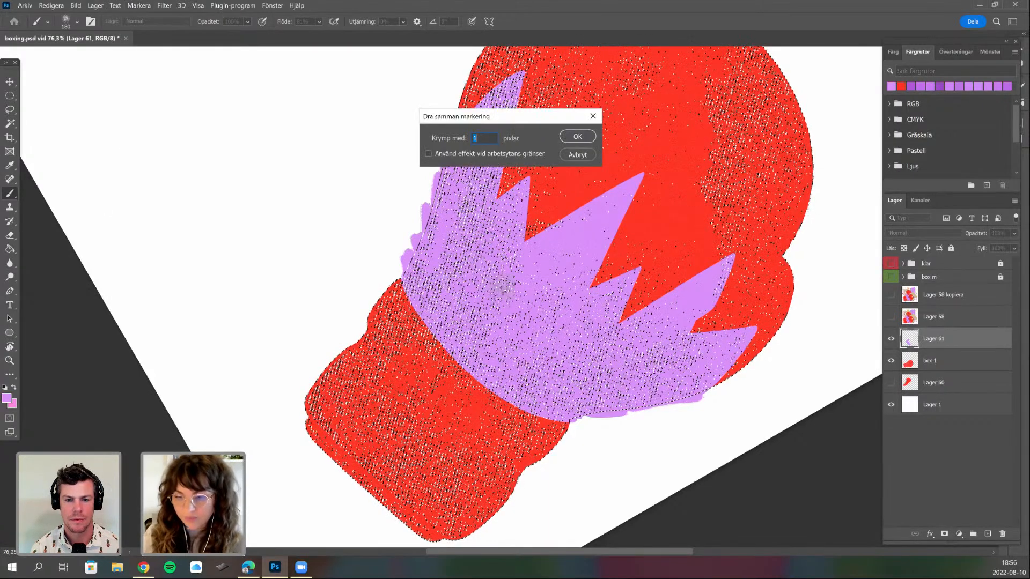
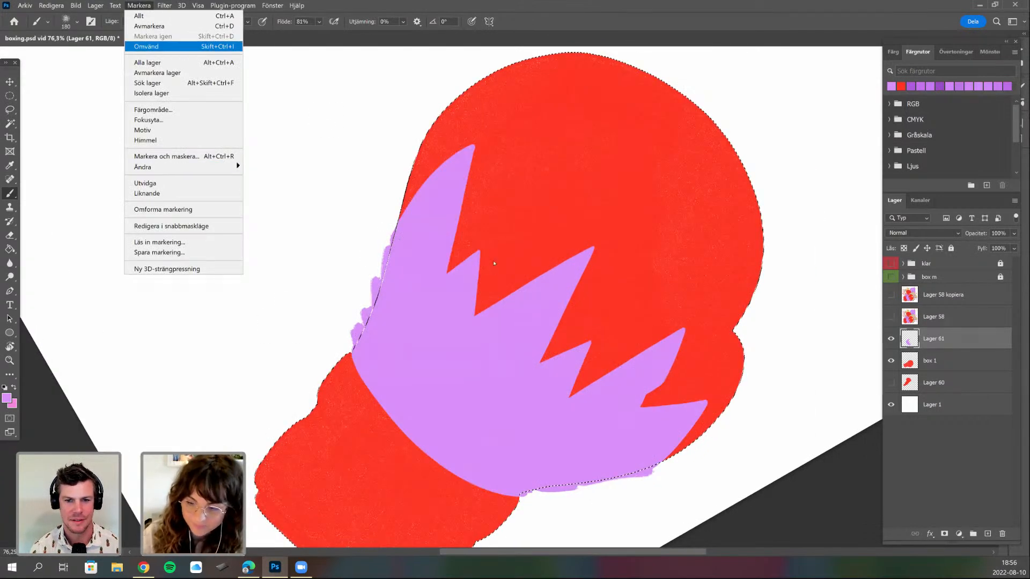
- Invert the glove selection, enlarge the eraser, erase the excess lilac outside the glove's outer edge, and deselect
{"action": "left_click", "coordinate": [146, 47]}
{"action": "key", "text": "e"}
{"action": "right_click", "coordinate": [400, 233]}
{"action": "left_click_drag", "start_coordinate": [458, 263], "coordinate": [494, 263]}
{"action": "left_click_drag", "start_coordinate": [391, 219], "coordinate": [332, 401]}
{"action": "key", "text": "ctrl+d"}
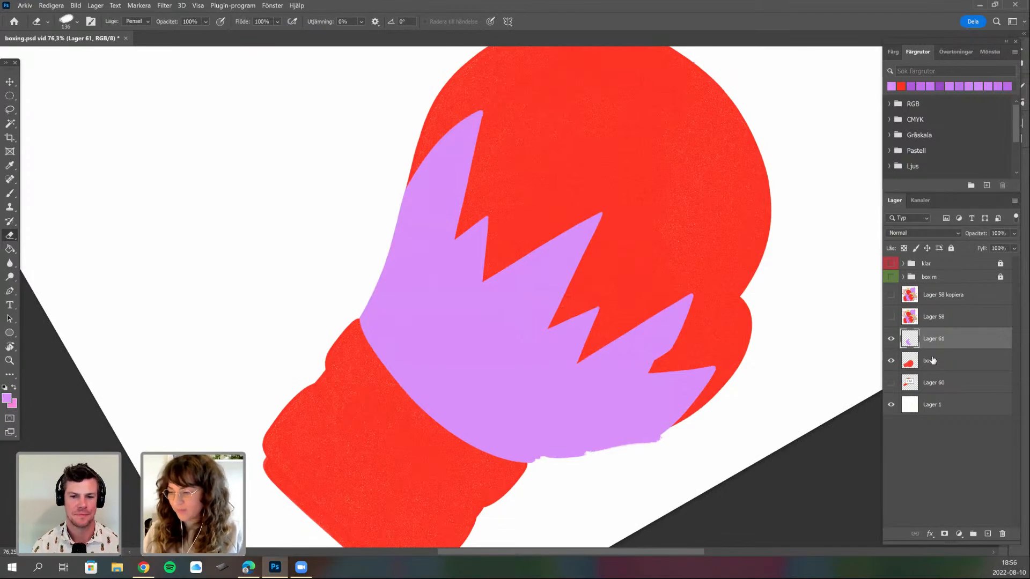
- Load the box 1 glove shape as a selection again, clean up its speckles with the Modify options, and invert it
{"action": "left_click", "coordinate": [909, 363], "text": "ctrl"}
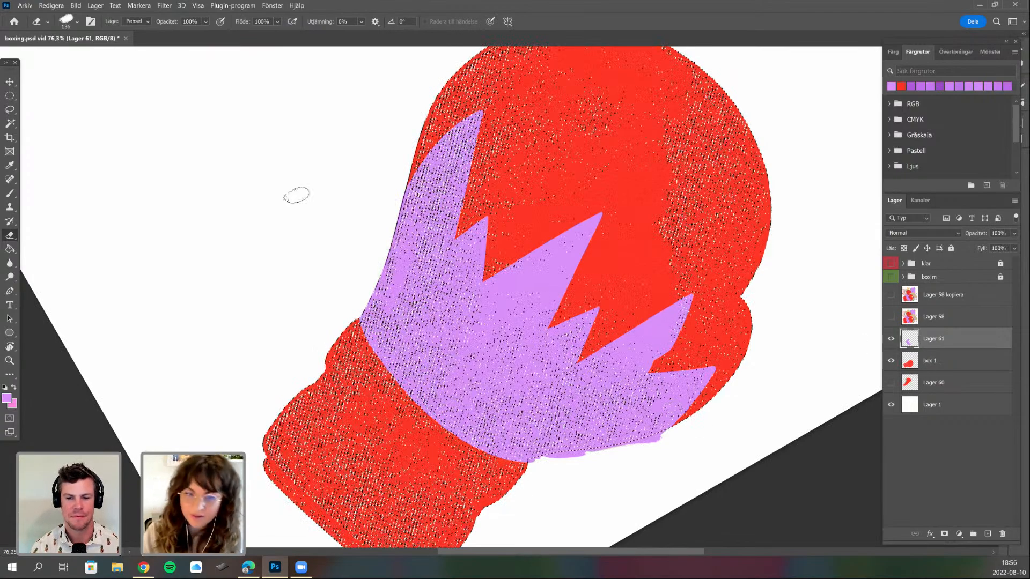
{"action": "scroll", "coordinate": [210, 170], "scroll_direction": "right", "scroll_amount": 2}
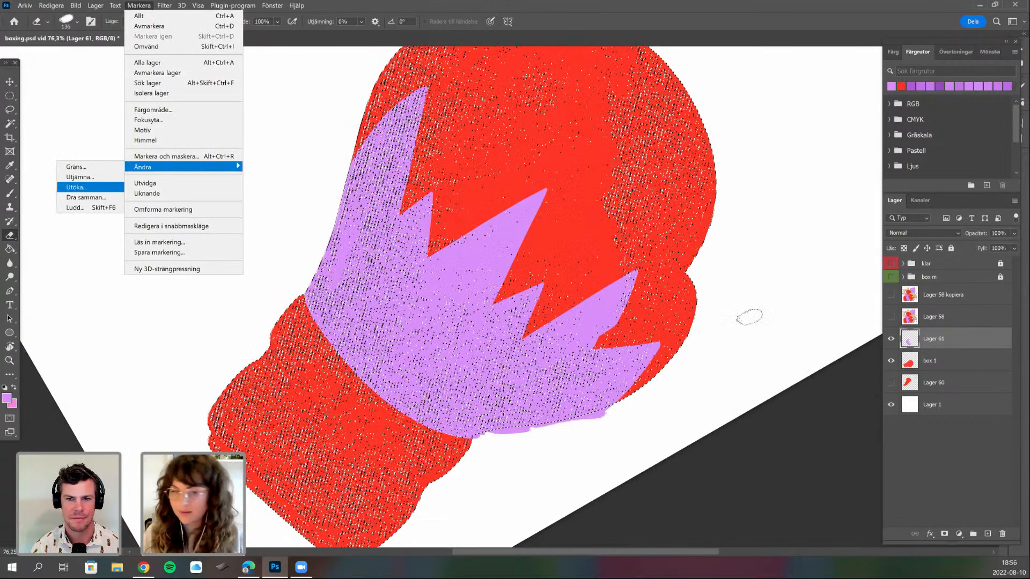
{"action": "left_click", "coordinate": [139, 5]}
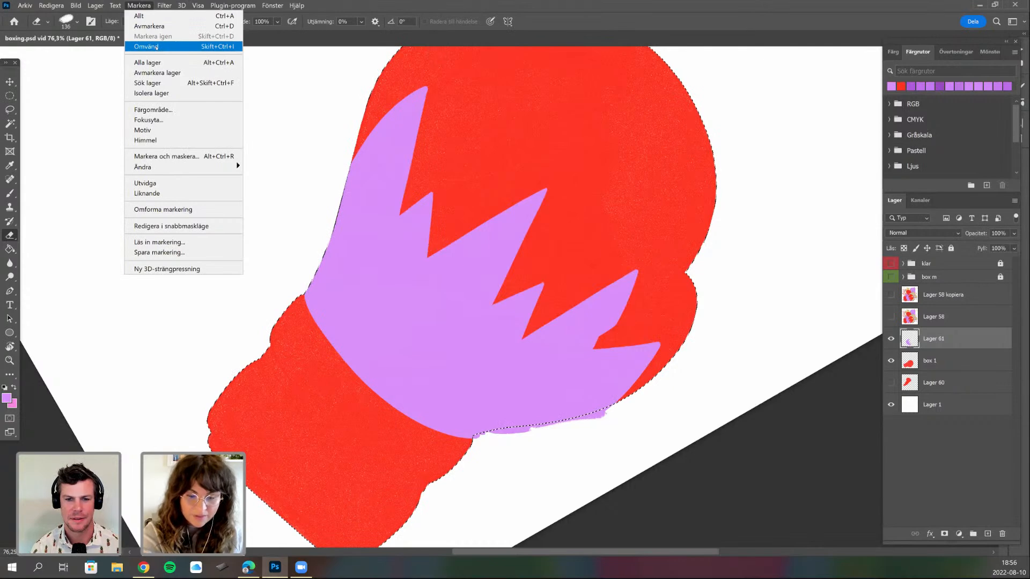
{"action": "left_click", "coordinate": [168, 48]}
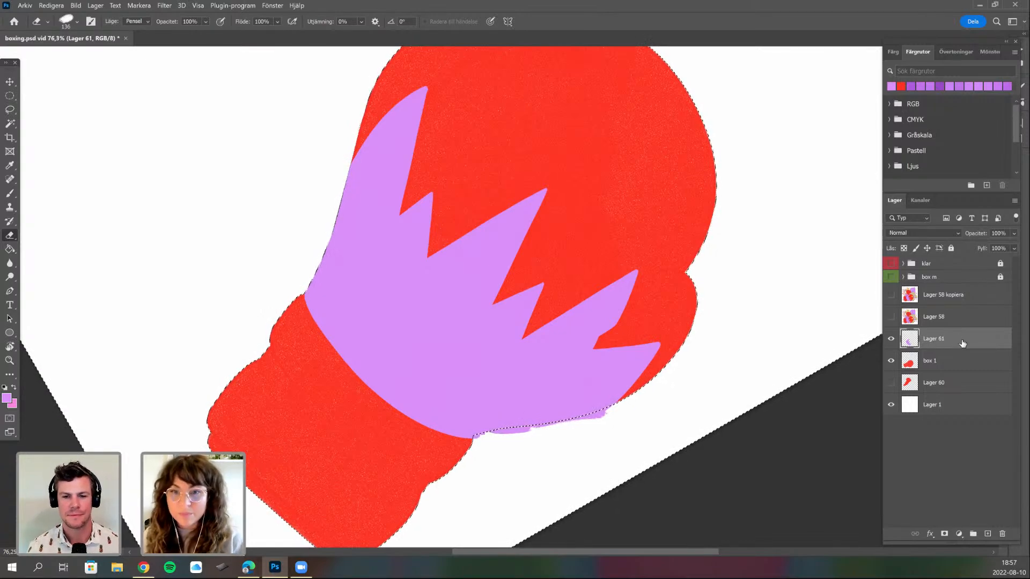
- Erase the leftover lilac outside the box 1 glove's lower edge and clear the selection
{"action": "mouse_move", "coordinate": [554, 426]}
{"action": "left_mouse_down"}
{"action": "mouse_move", "coordinate": [527, 417]}
{"action": "mouse_move", "coordinate": [504, 437]}
{"action": "mouse_move", "coordinate": [548, 414]}
{"action": "left_mouse_up"}
{"action": "key", "text": "ctrl+d"}
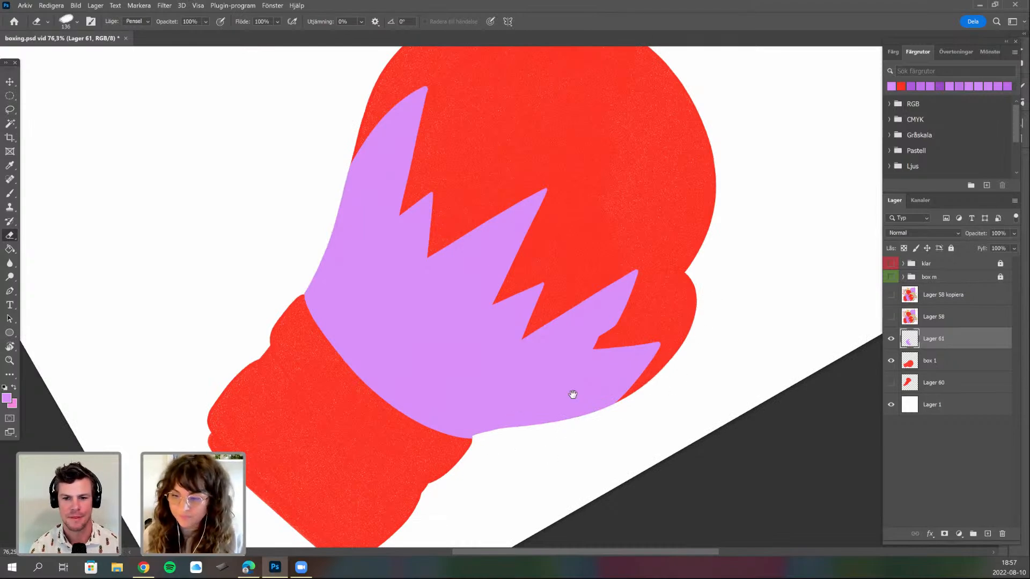
{"action": "left_click_drag", "start_coordinate": [546, 472], "coordinate": [563, 442]}
{"action": "mouse_move", "coordinate": [596, 338]}
{"action": "left_mouse_down"}
{"action": "mouse_move", "coordinate": [558, 379]}
{"action": "mouse_move", "coordinate": [612, 380]}
{"action": "left_mouse_up"}
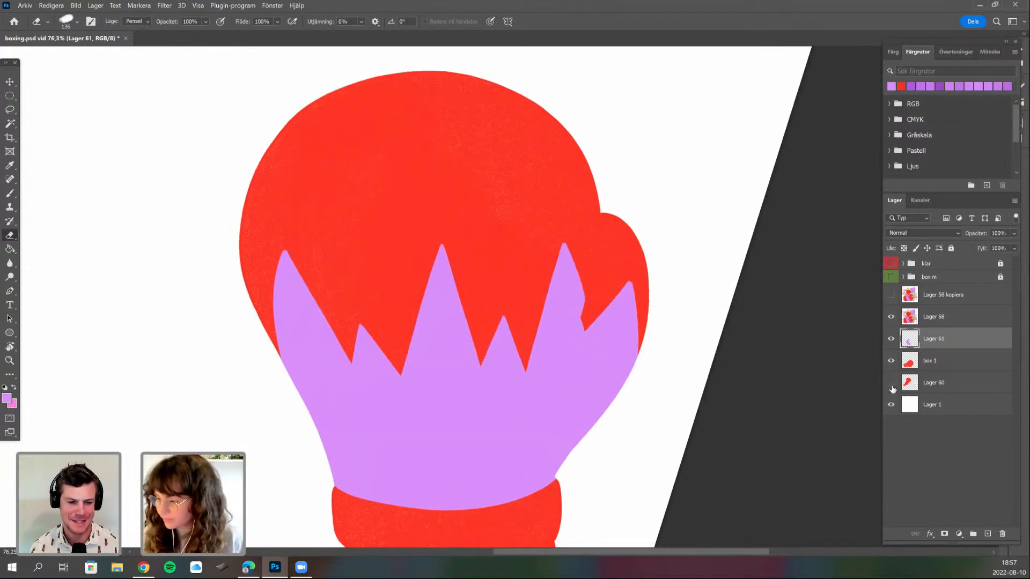
- Show the sketch layer Lager 58 and the glove layer Lager 60, and add a new layer directly above Lager 60
{"action": "left_click", "coordinate": [890, 317]}
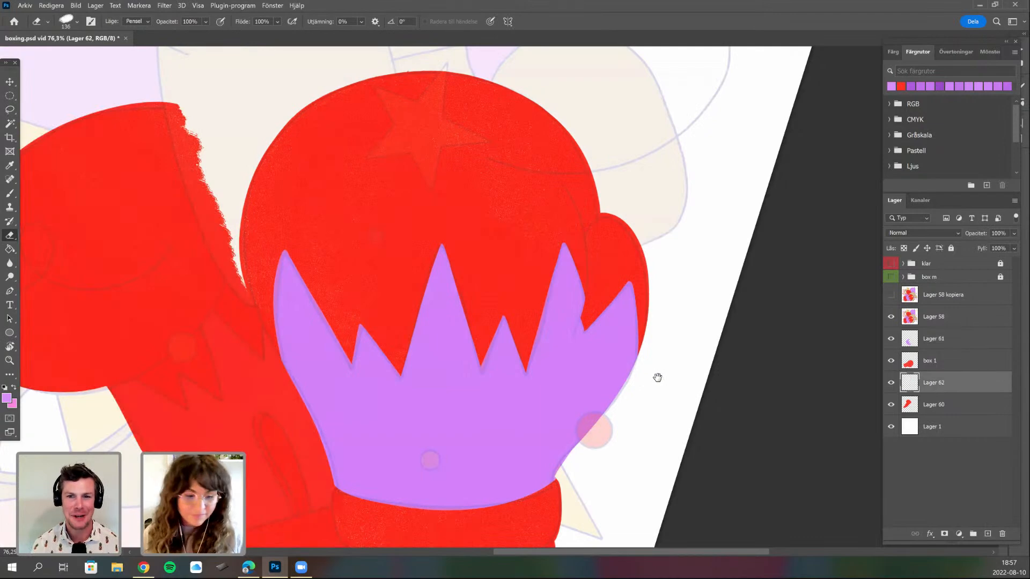
{"action": "left_click_drag", "start_coordinate": [562, 462], "coordinate": [575, 444]}
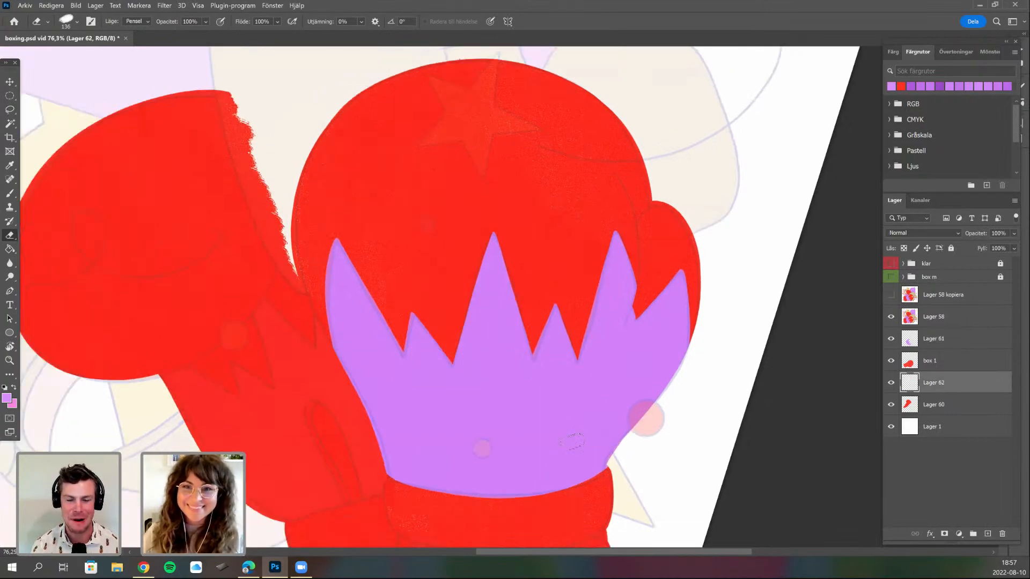
{"action": "key", "text": "r"}
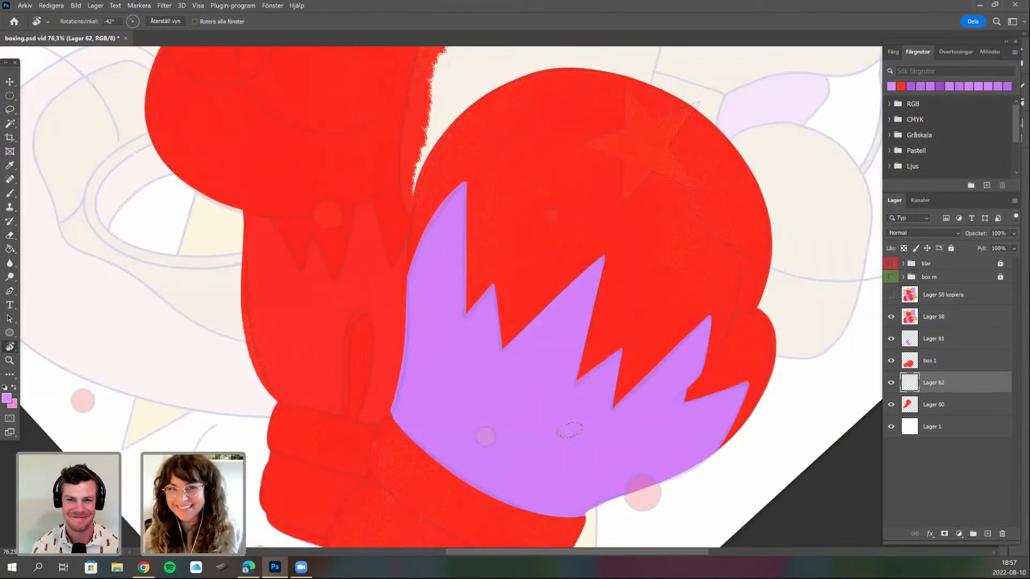
{"action": "key", "text": "e"}
{"action": "left_click_drag", "start_coordinate": [582, 365], "coordinate": [600, 375]}
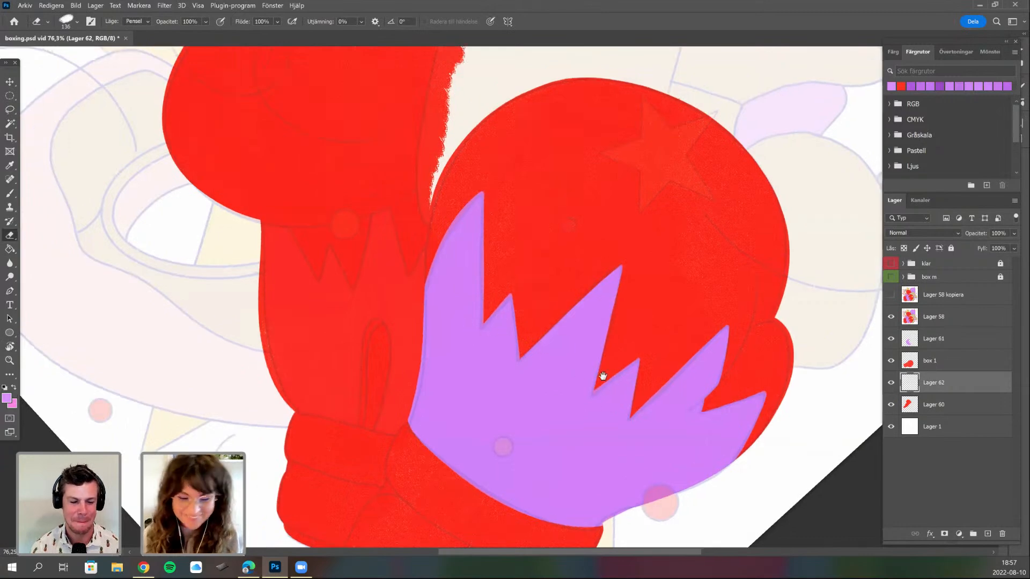
{"action": "scroll", "coordinate": [550, 416], "scroll_direction": "up", "scroll_amount": 3}
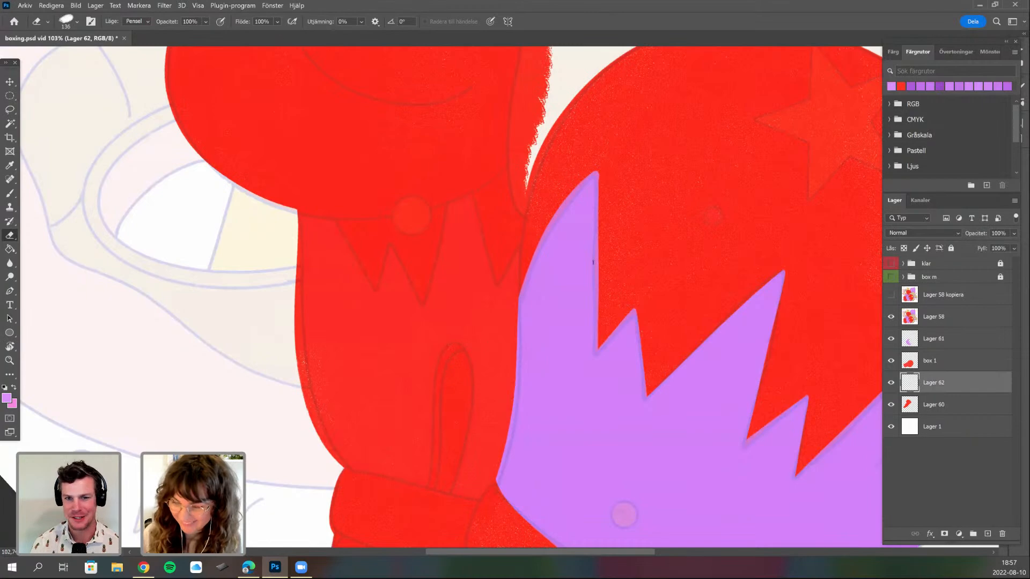
{"action": "left_click_drag", "start_coordinate": [605, 268], "coordinate": [556, 289]}
- Set up a 21 px brush and clip the new empty layer to the Lager 60 glove
{"action": "key", "text": "b"}
{"action": "right_click", "coordinate": [491, 321]}
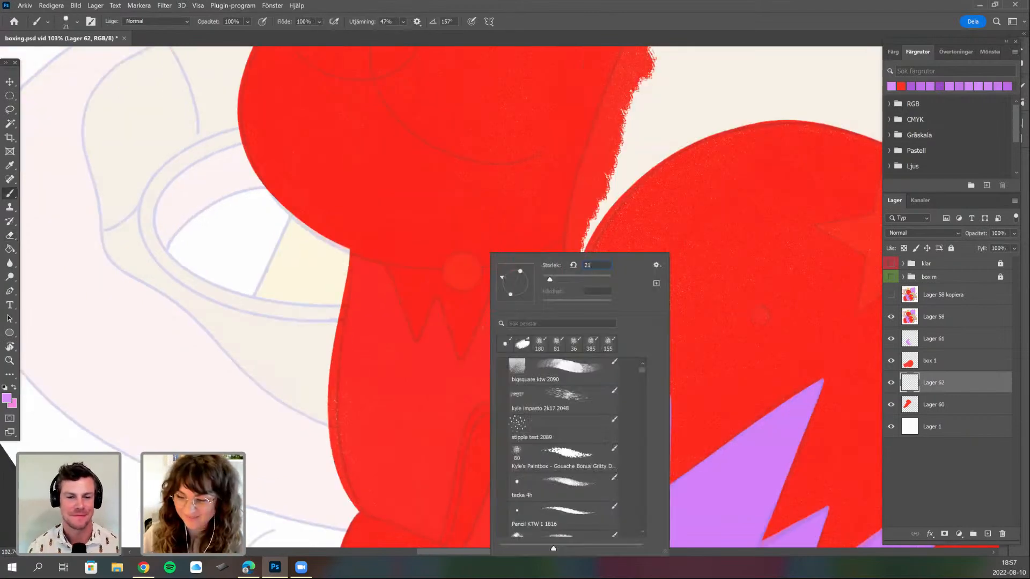
{"action": "key", "text": "Return"}
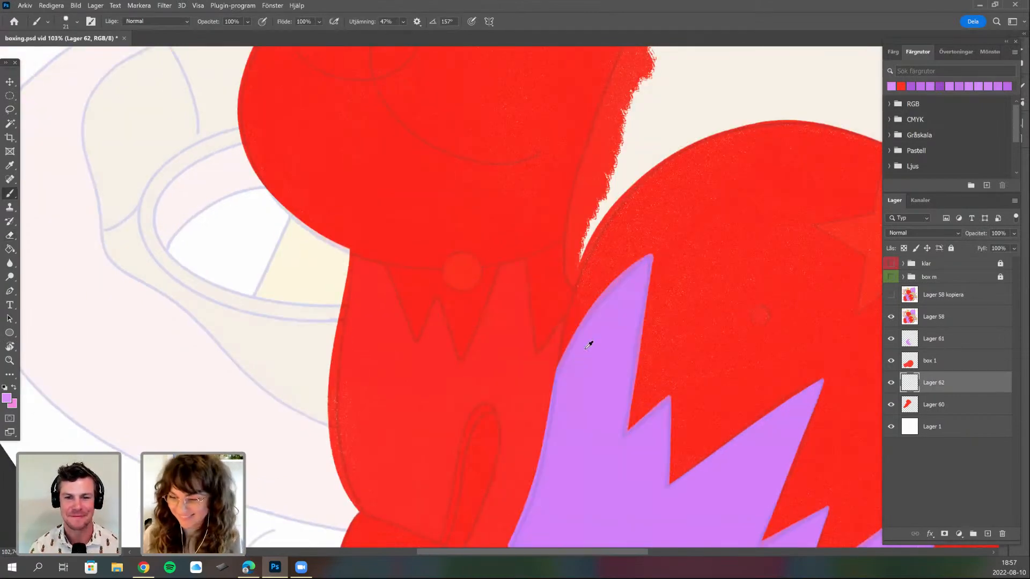
{"action": "left_click_drag", "start_coordinate": [322, 432], "coordinate": [420, 453]}
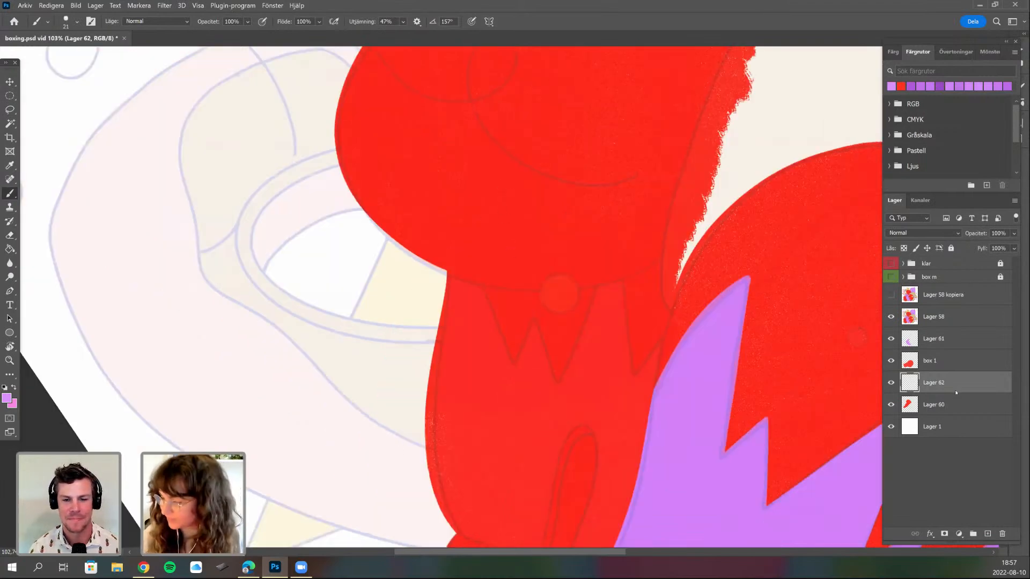
{"action": "scroll", "coordinate": [836, 265], "scroll_direction": "up", "scroll_amount": 2}
{"action": "key", "text": "ctrl+alt+g"}
- Trace the first teeth of the sketched zigzag on the rear glove in lilac, starting from its outer edge
{"action": "left_click_drag", "start_coordinate": [508, 240], "coordinate": [510, 190]}
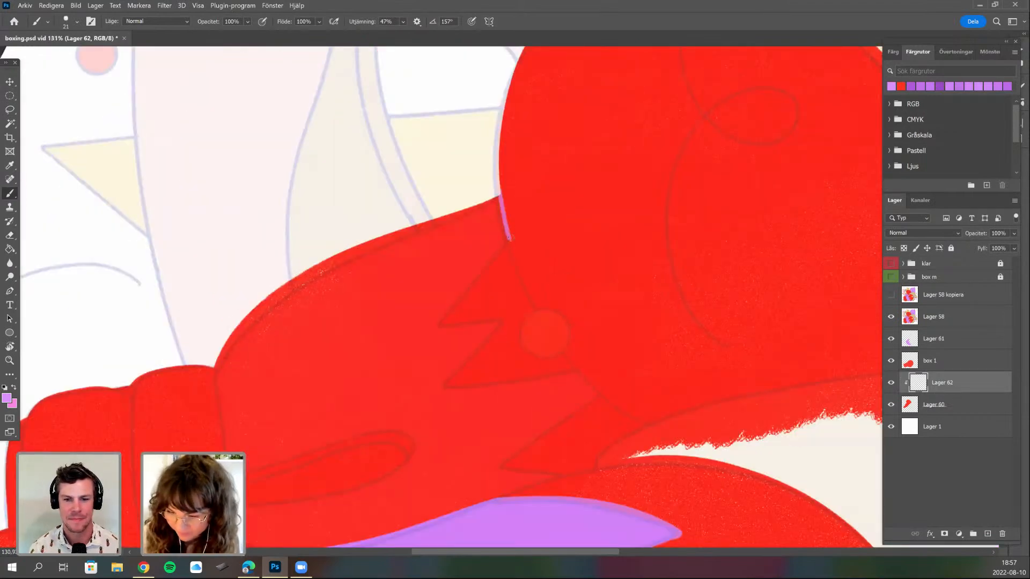
{"action": "left_click_drag", "start_coordinate": [509, 240], "coordinate": [437, 320]}
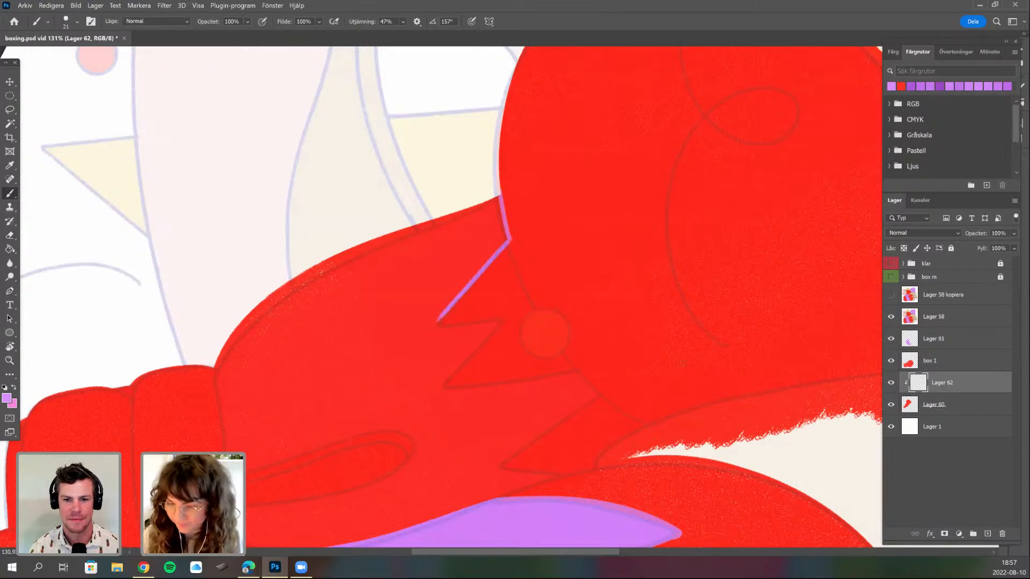
{"action": "key", "text": "r"}
{"action": "left_click_drag", "start_coordinate": [562, 474], "coordinate": [625, 435]}
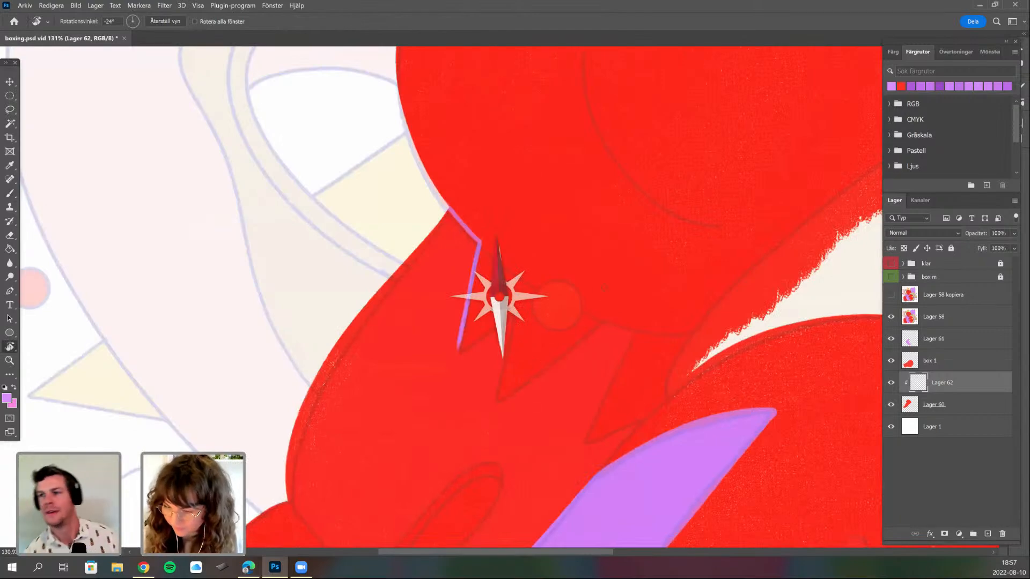
{"action": "left_click_drag", "start_coordinate": [595, 292], "coordinate": [578, 329]}
{"action": "left_click", "coordinate": [529, 405], "text": "shift"}
{"action": "left_click", "coordinate": [605, 287], "text": "shift"}
{"action": "key", "text": "r"}
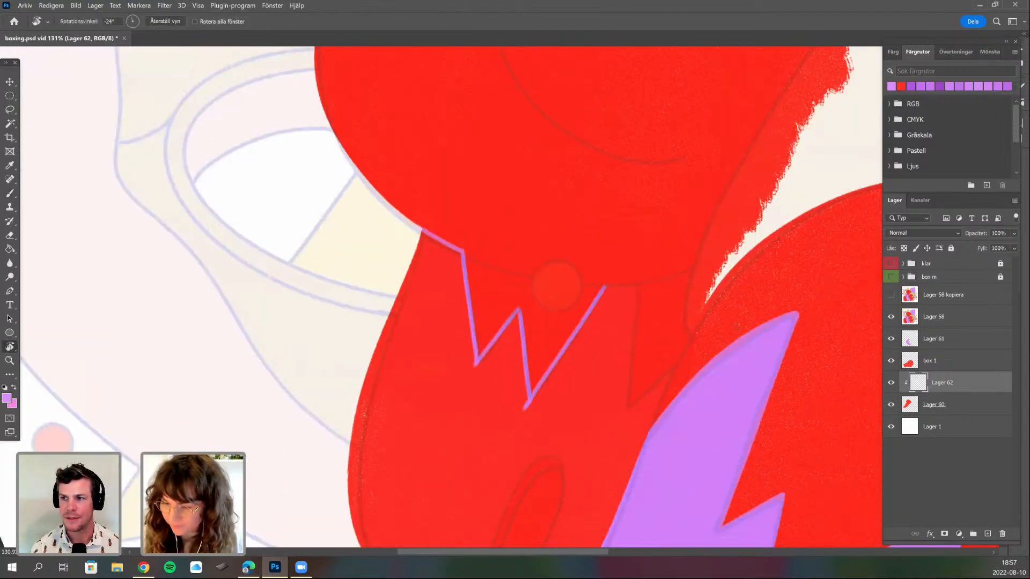
- Continue the lilac zigzag with straight strokes around the last tooth, ending at the front glove's edge
{"action": "left_click_drag", "start_coordinate": [611, 461], "coordinate": [686, 362]}
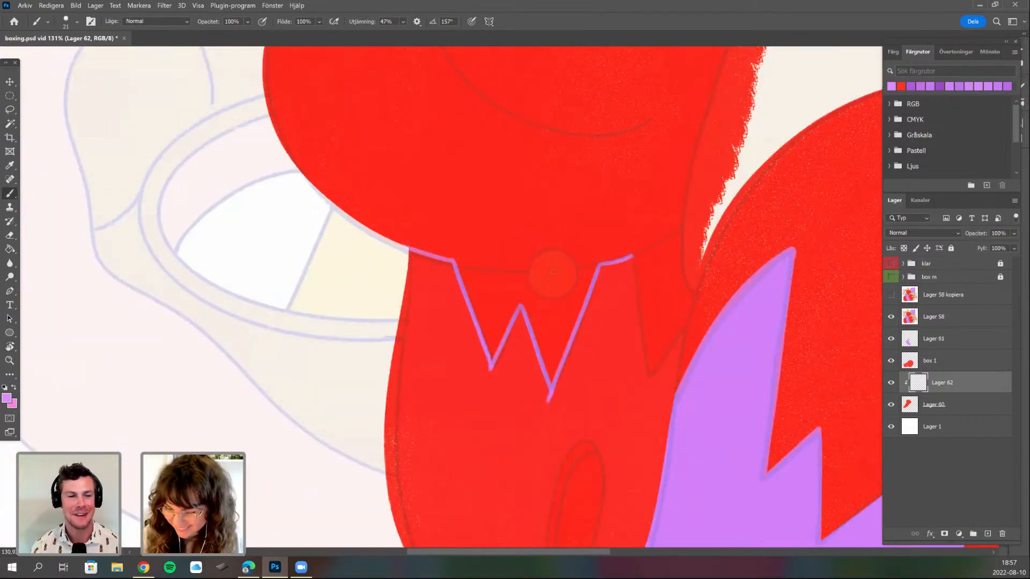
{"action": "left_click_drag", "start_coordinate": [649, 383], "coordinate": [566, 382]}
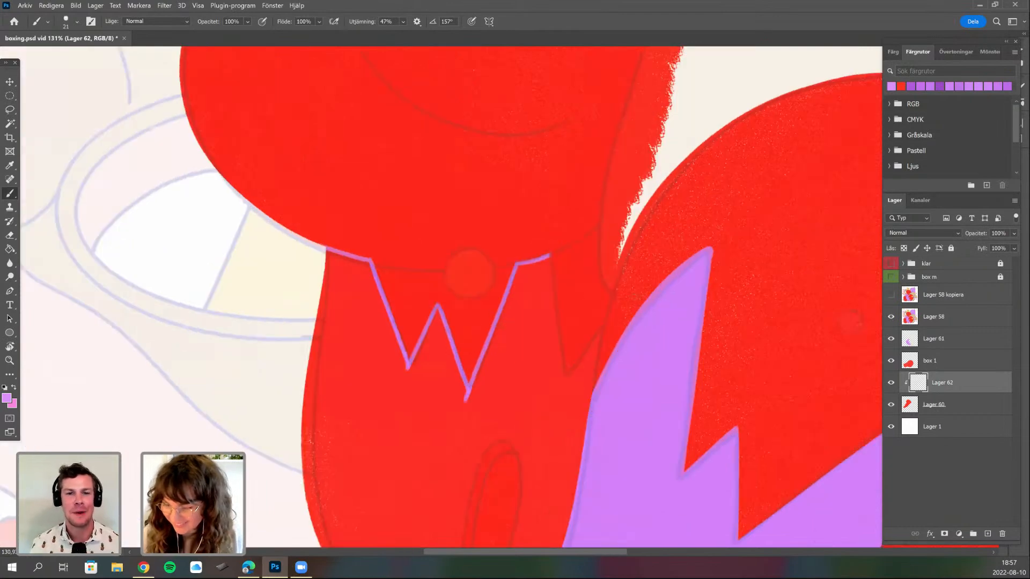
{"action": "left_click", "coordinate": [566, 382], "text": "shift"}
{"action": "left_click", "coordinate": [600, 338], "text": "shift"}
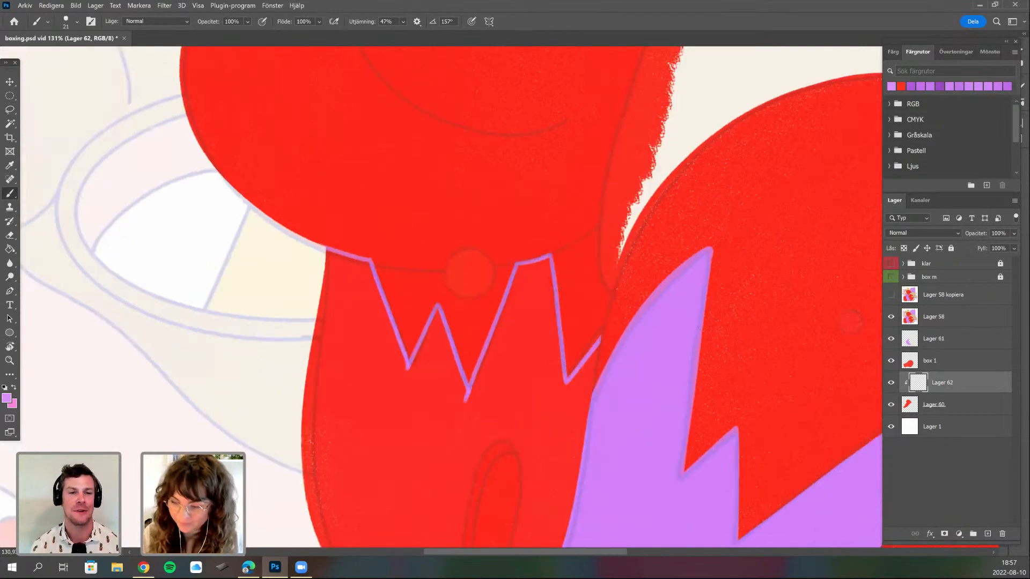
- Outline the rear glove's rounded slot in lilac and trace the cuff seam on both sides of it
{"action": "left_click_drag", "start_coordinate": [418, 513], "coordinate": [491, 414]}
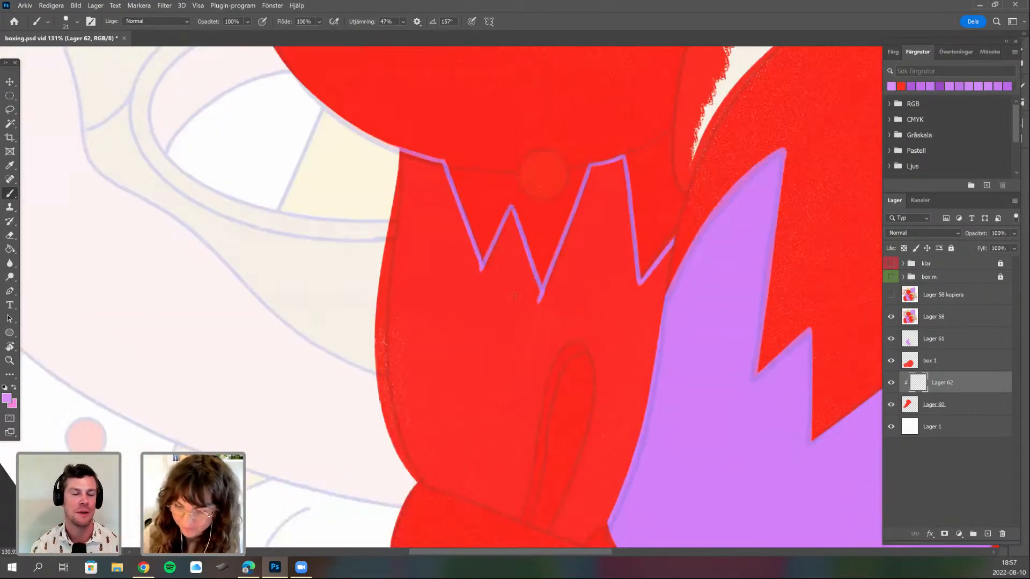
{"action": "left_click_drag", "start_coordinate": [556, 322], "coordinate": [521, 239]}
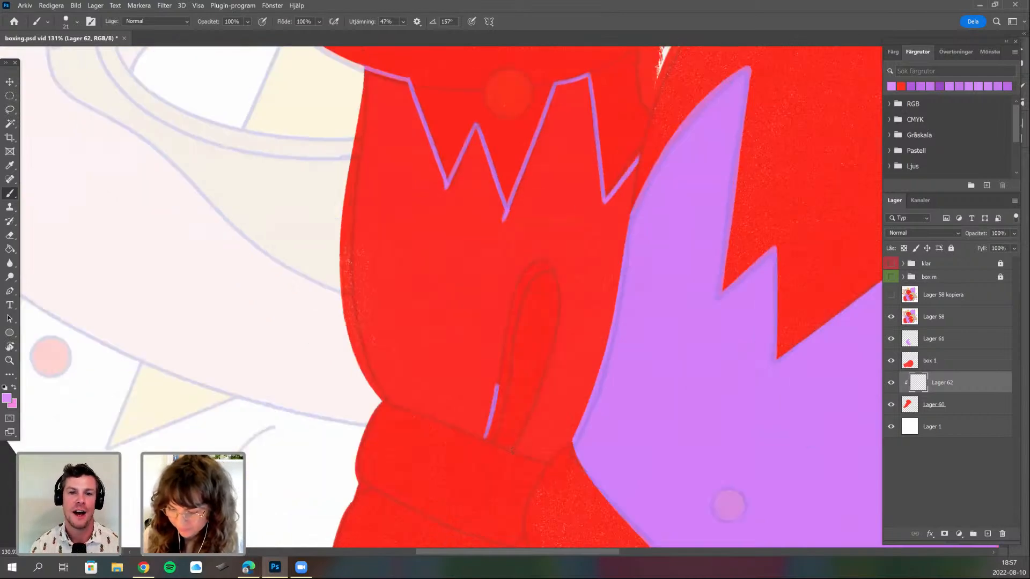
{"action": "left_click_drag", "start_coordinate": [497, 385], "coordinate": [514, 450]}
{"action": "key", "text": "r"}
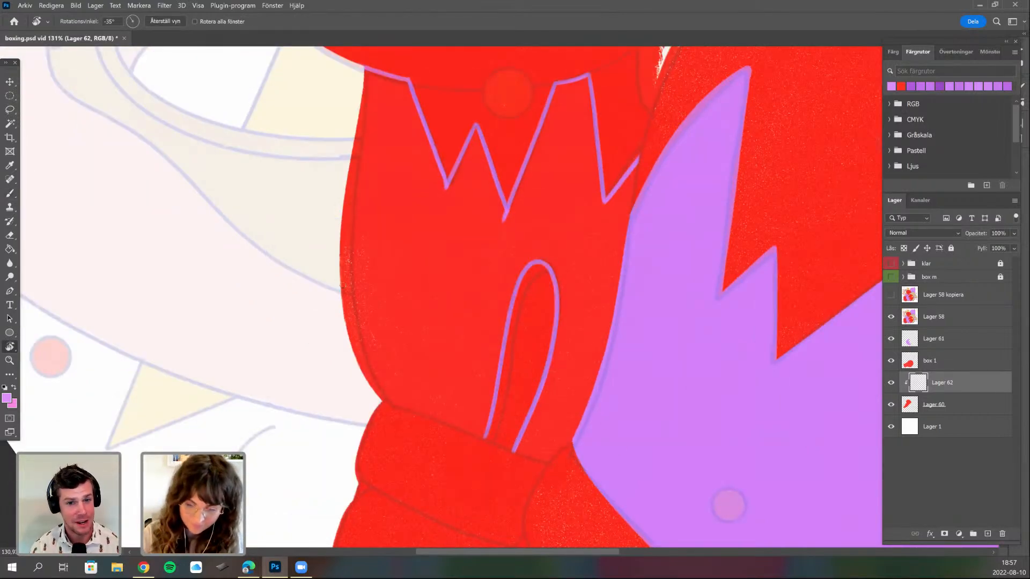
{"action": "left_click_drag", "start_coordinate": [391, 387], "coordinate": [360, 284]}
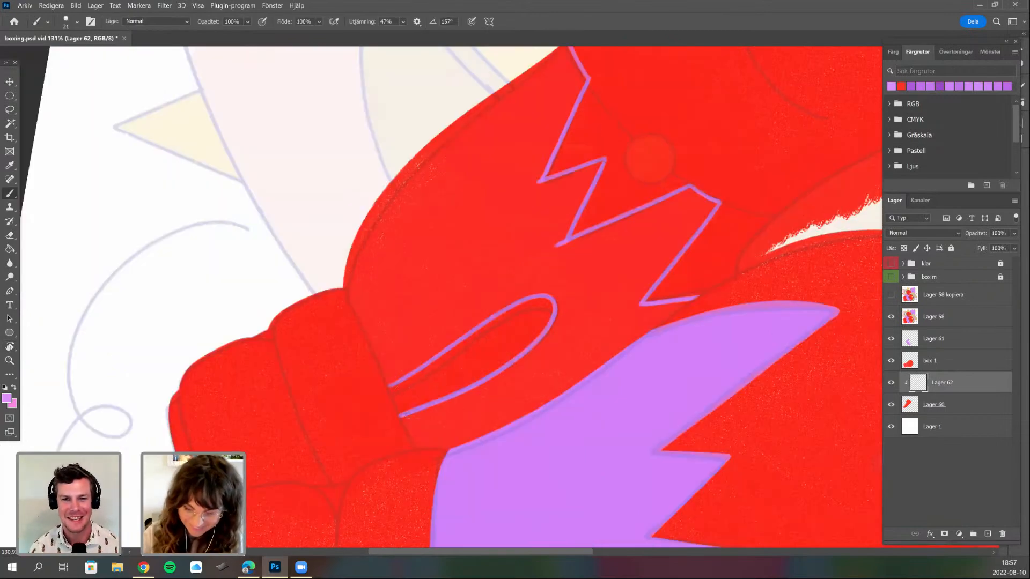
{"action": "left_click_drag", "start_coordinate": [667, 470], "coordinate": [661, 440]}
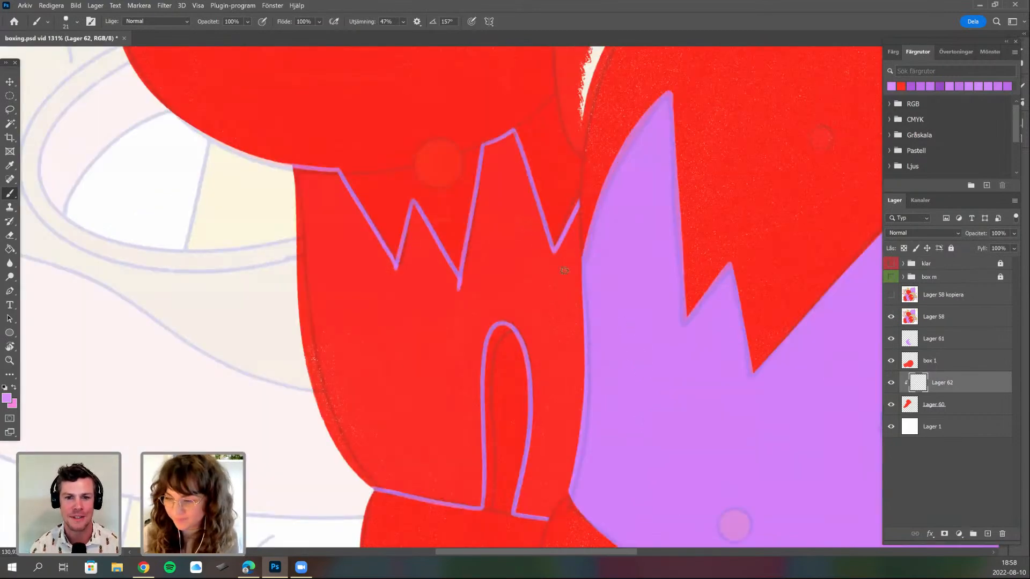
- Hide the sketch and thicken the inner side of the zigzag outline with a 36 px textured lilac brush
{"action": "left_click_drag", "start_coordinate": [515, 199], "coordinate": [551, 269]}
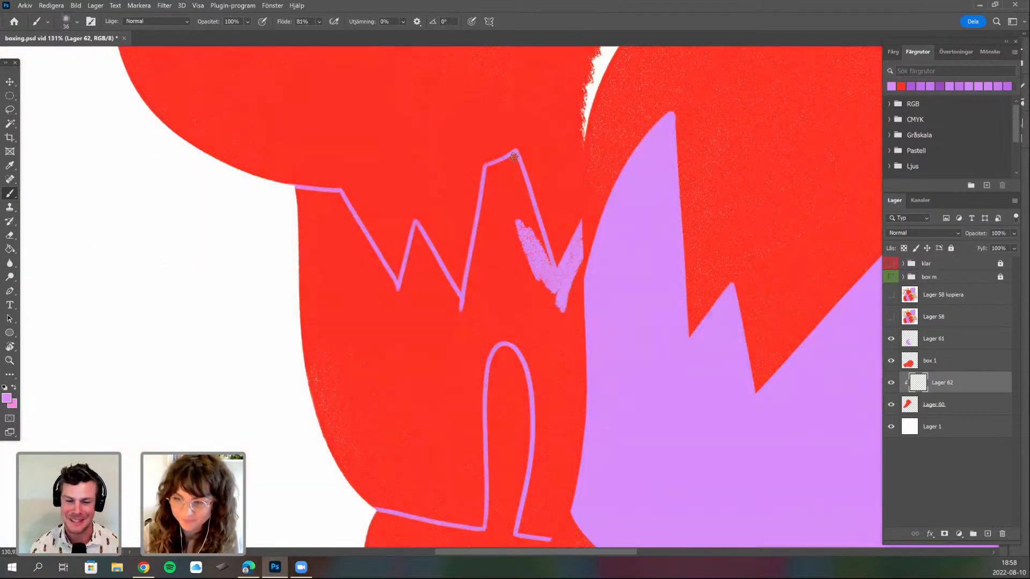
{"action": "left_click_drag", "start_coordinate": [503, 158], "coordinate": [570, 321]}
{"action": "mouse_move", "coordinate": [511, 170]}
{"action": "left_mouse_down"}
{"action": "mouse_move", "coordinate": [486, 237]}
{"action": "mouse_move", "coordinate": [497, 196]}
{"action": "mouse_move", "coordinate": [499, 264]}
{"action": "mouse_move", "coordinate": [486, 195]}
{"action": "mouse_move", "coordinate": [476, 317]}
{"action": "mouse_move", "coordinate": [470, 266]}
{"action": "mouse_move", "coordinate": [435, 278]}
{"action": "mouse_move", "coordinate": [430, 270]}
{"action": "mouse_move", "coordinate": [461, 306]}
{"action": "mouse_move", "coordinate": [417, 230]}
{"action": "mouse_move", "coordinate": [449, 288]}
{"action": "mouse_move", "coordinate": [417, 247]}
{"action": "left_mouse_up"}
{"action": "mouse_move", "coordinate": [406, 299]}
{"action": "left_mouse_down"}
{"action": "mouse_move", "coordinate": [423, 256]}
{"action": "mouse_move", "coordinate": [415, 319]}
{"action": "mouse_move", "coordinate": [372, 280]}
{"action": "mouse_move", "coordinate": [386, 277]}
{"action": "mouse_move", "coordinate": [355, 228]}
{"action": "mouse_move", "coordinate": [394, 283]}
{"action": "mouse_move", "coordinate": [331, 200]}
{"action": "left_mouse_up"}
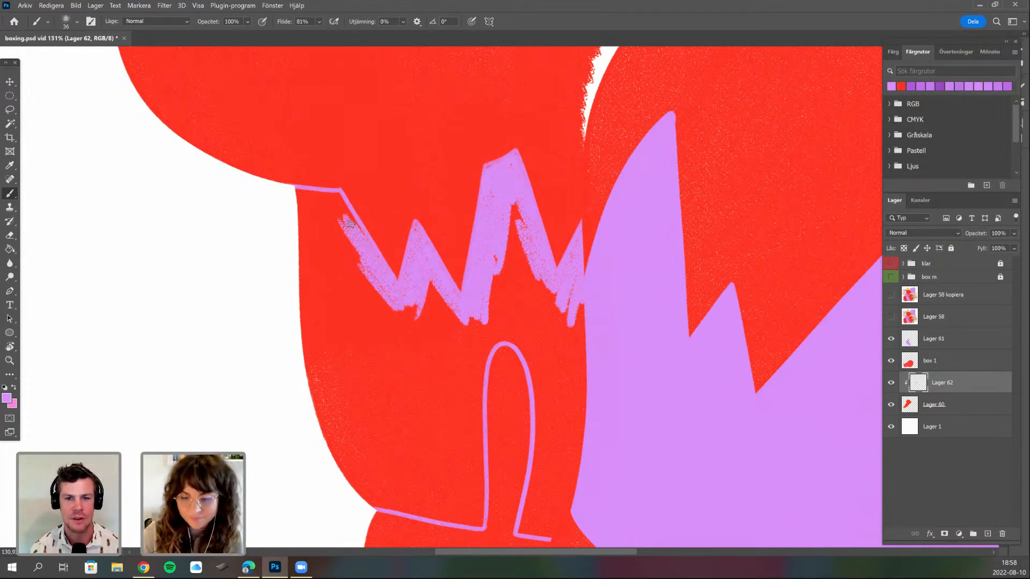
{"action": "left_click_drag", "start_coordinate": [368, 243], "coordinate": [331, 199]}
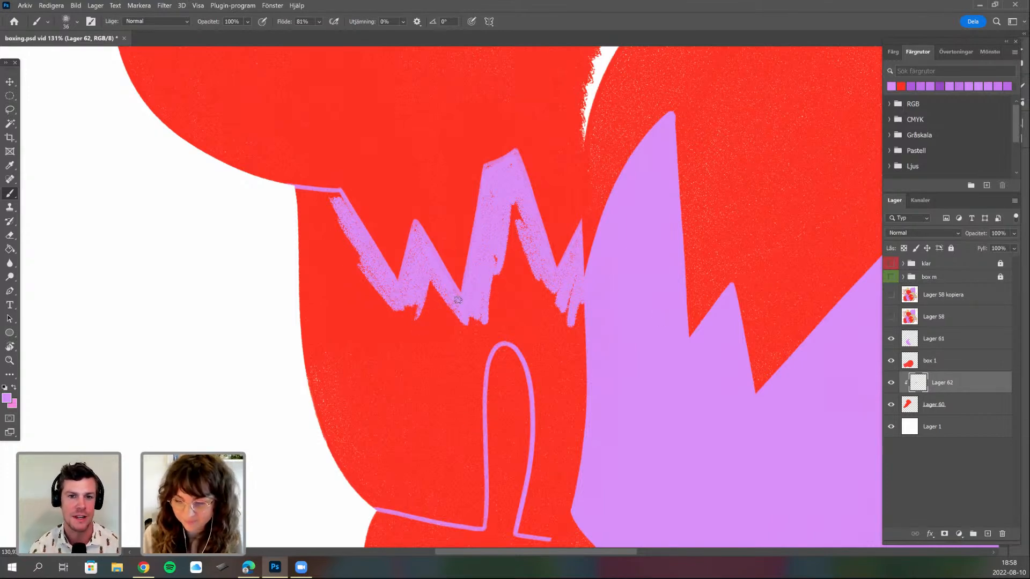
- Extend the textured lilac to the zigzag's outer end and start thickening the outer side of the slot
{"action": "key", "text": "r"}
{"action": "left_click_drag", "start_coordinate": [428, 341], "coordinate": [579, 381]}
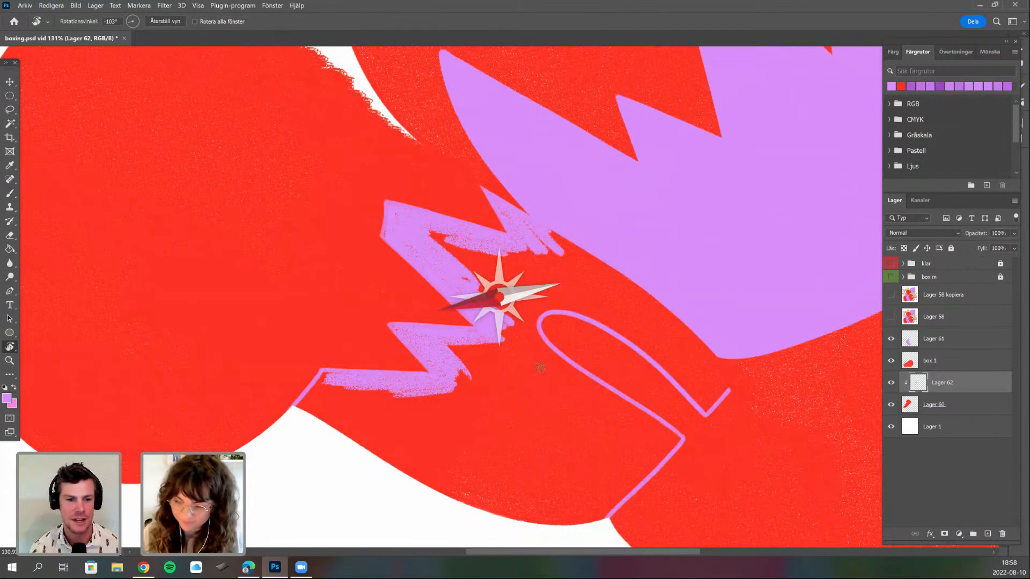
{"action": "left_click_drag", "start_coordinate": [540, 368], "coordinate": [533, 412]}
{"action": "key", "text": "b"}
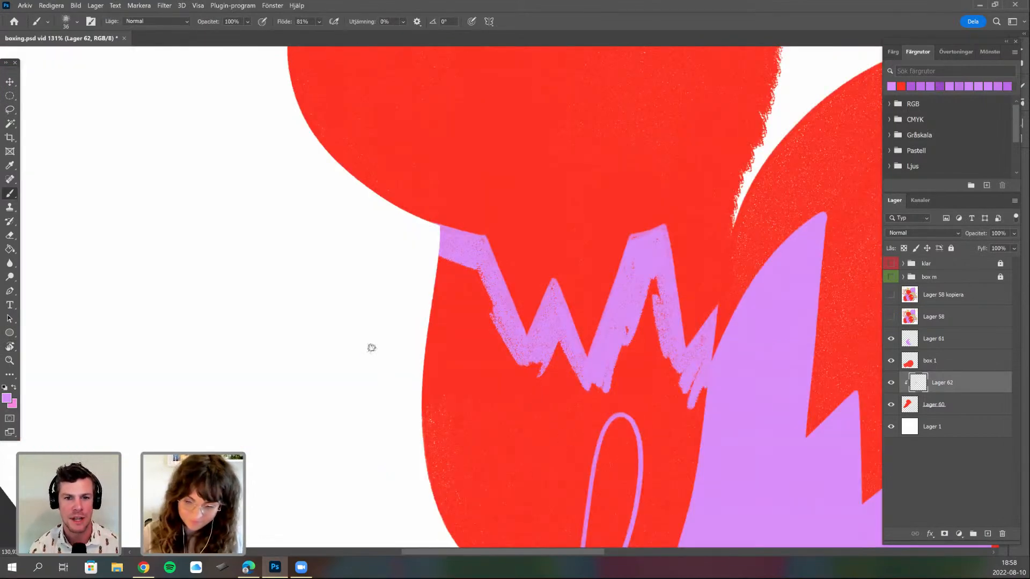
{"action": "key", "text": "r"}
{"action": "left_click_drag", "start_coordinate": [391, 387], "coordinate": [415, 396]}
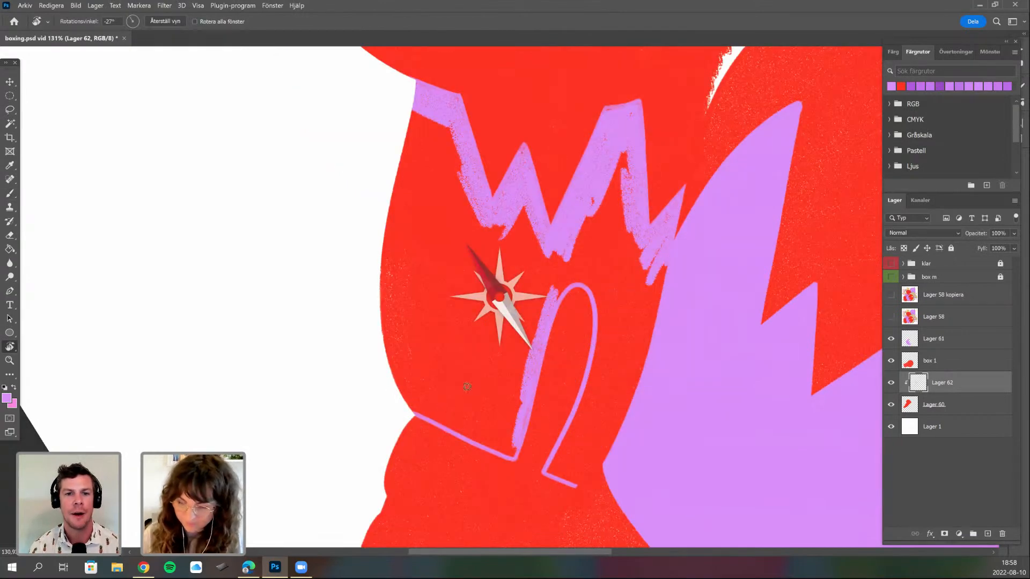
- Thicken the lilac around the slot's rounded tip, along its inner side and beside the cuff seam
{"action": "mouse_move", "coordinate": [566, 315]}
{"action": "left_mouse_down"}
{"action": "mouse_move", "coordinate": [592, 356]}
{"action": "mouse_move", "coordinate": [585, 364]}
{"action": "mouse_move", "coordinate": [579, 350]}
{"action": "mouse_move", "coordinate": [568, 375]}
{"action": "left_mouse_up"}
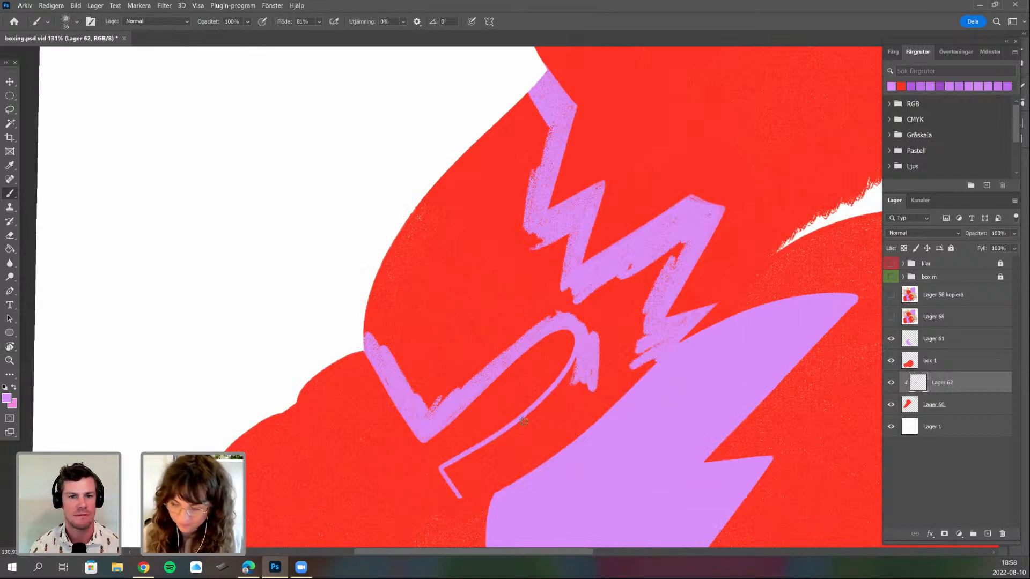
{"action": "left_click_drag", "start_coordinate": [534, 412], "coordinate": [486, 450]}
{"action": "mouse_move", "coordinate": [470, 500]}
{"action": "left_mouse_down"}
{"action": "mouse_move", "coordinate": [485, 480]}
{"action": "mouse_move", "coordinate": [461, 468]}
{"action": "mouse_move", "coordinate": [472, 456]}
{"action": "mouse_move", "coordinate": [501, 437]}
{"action": "mouse_move", "coordinate": [515, 439]}
{"action": "mouse_move", "coordinate": [498, 453]}
{"action": "mouse_move", "coordinate": [529, 445]}
{"action": "left_mouse_up"}
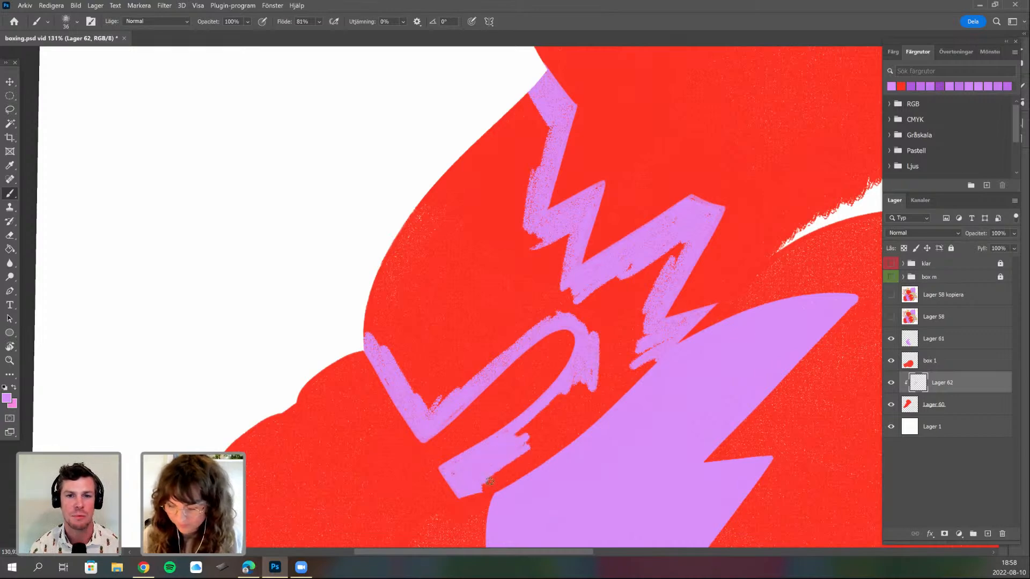
{"action": "mouse_move", "coordinate": [489, 498]}
{"action": "left_mouse_down"}
{"action": "mouse_move", "coordinate": [557, 456]}
{"action": "mouse_move", "coordinate": [538, 445]}
{"action": "mouse_move", "coordinate": [555, 407]}
{"action": "mouse_move", "coordinate": [520, 439]}
{"action": "mouse_move", "coordinate": [619, 355]}
{"action": "mouse_move", "coordinate": [652, 361]}
{"action": "mouse_move", "coordinate": [573, 416]}
{"action": "mouse_move", "coordinate": [582, 381]}
{"action": "left_mouse_up"}
- Enlarge the textured brush to 70 px and fill the area between the zigzag, slot and cuff seam with lilac
{"action": "right_click", "coordinate": [682, 322]}
{"action": "left_click", "coordinate": [695, 281]}
{"action": "mouse_move", "coordinate": [511, 465]}
{"action": "left_mouse_down"}
{"action": "mouse_move", "coordinate": [621, 281]}
{"action": "mouse_move", "coordinate": [637, 357]}
{"action": "mouse_move", "coordinate": [646, 331]}
{"action": "mouse_move", "coordinate": [669, 344]}
{"action": "mouse_move", "coordinate": [676, 251]}
{"action": "mouse_move", "coordinate": [591, 320]}
{"action": "mouse_move", "coordinate": [536, 318]}
{"action": "mouse_move", "coordinate": [431, 402]}
{"action": "mouse_move", "coordinate": [364, 318]}
{"action": "mouse_move", "coordinate": [386, 319]}
{"action": "mouse_move", "coordinate": [422, 371]}
{"action": "mouse_move", "coordinate": [433, 316]}
{"action": "mouse_move", "coordinate": [447, 329]}
{"action": "mouse_move", "coordinate": [454, 371]}
{"action": "mouse_move", "coordinate": [509, 290]}
{"action": "mouse_move", "coordinate": [501, 336]}
{"action": "mouse_move", "coordinate": [549, 292]}
{"action": "mouse_move", "coordinate": [579, 301]}
{"action": "mouse_move", "coordinate": [550, 293]}
{"action": "left_mouse_up"}
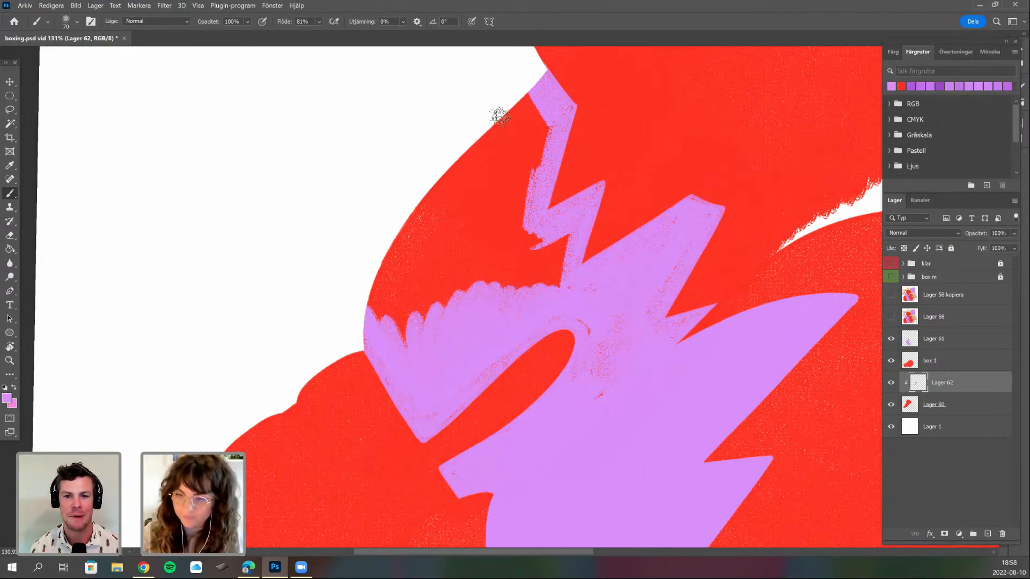
{"action": "mouse_move", "coordinate": [525, 115]}
{"action": "left_mouse_down"}
{"action": "mouse_move", "coordinate": [526, 146]}
{"action": "mouse_move", "coordinate": [503, 116]}
{"action": "mouse_move", "coordinate": [460, 162]}
{"action": "mouse_move", "coordinate": [419, 304]}
{"action": "mouse_move", "coordinate": [441, 249]}
{"action": "mouse_move", "coordinate": [509, 228]}
{"action": "mouse_move", "coordinate": [528, 287]}
{"action": "mouse_move", "coordinate": [558, 289]}
{"action": "mouse_move", "coordinate": [602, 381]}
{"action": "mouse_move", "coordinate": [586, 287]}
{"action": "mouse_move", "coordinate": [523, 172]}
{"action": "mouse_move", "coordinate": [418, 306]}
{"action": "mouse_move", "coordinate": [386, 260]}
{"action": "mouse_move", "coordinate": [386, 237]}
{"action": "mouse_move", "coordinate": [468, 161]}
{"action": "left_mouse_up"}
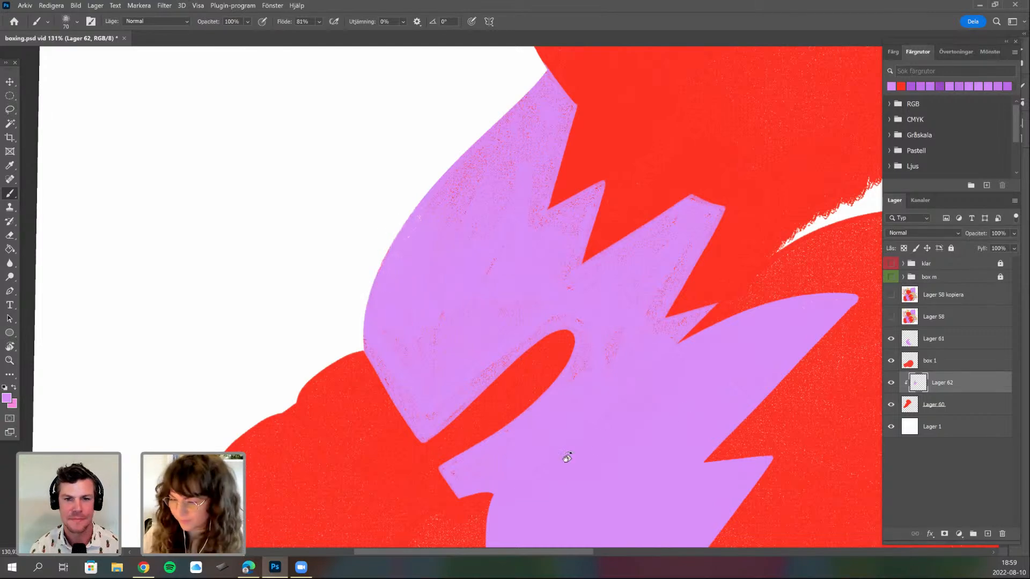
- Load the lilac shape on Lager 62 as a selection
{"action": "scroll", "coordinate": [685, 411], "scroll_direction": "down", "scroll_amount": 3}
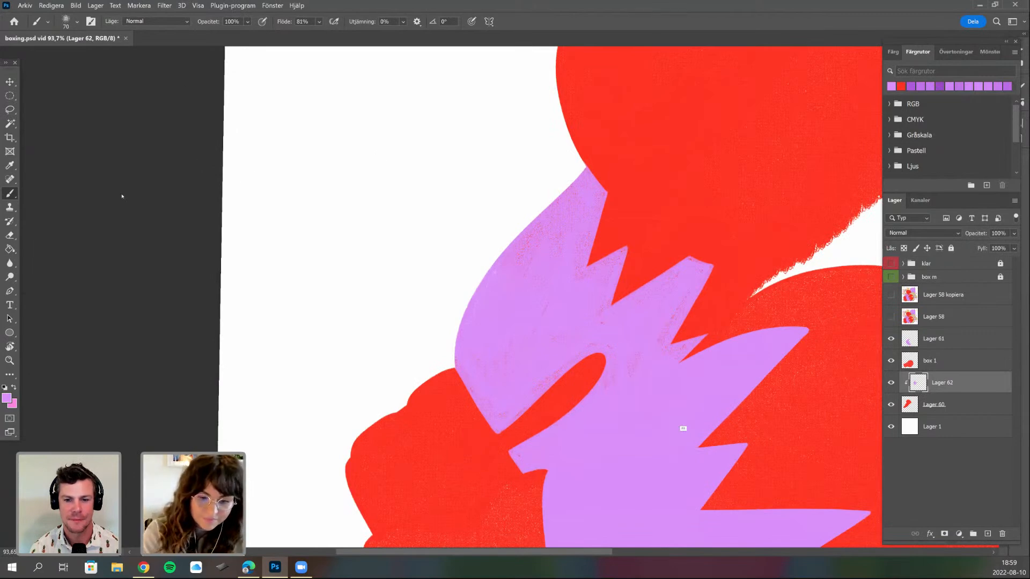
{"action": "scroll", "coordinate": [682, 429], "scroll_direction": "down", "scroll_amount": 1}
{"action": "key", "text": "r"}
{"action": "left_click_drag", "start_coordinate": [683, 428], "coordinate": [569, 240]}
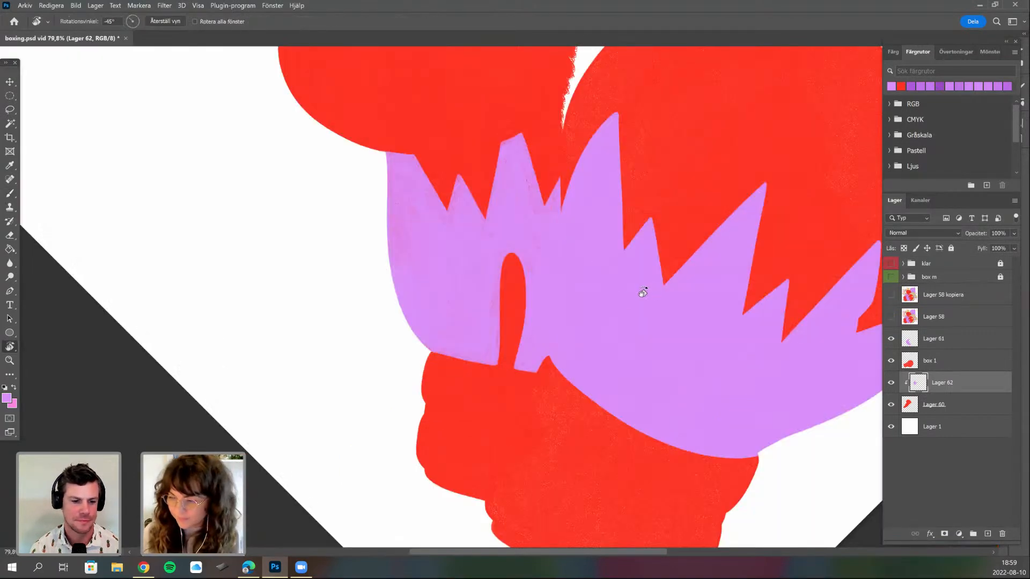
{"action": "right_click", "coordinate": [670, 307]}
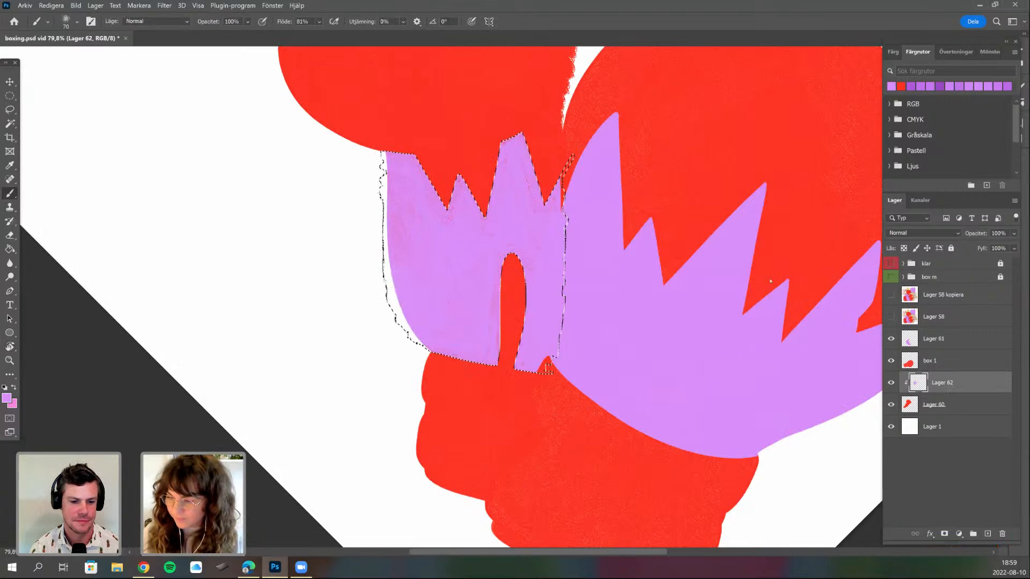
- Fill out the selected lilac area on Lager 62 with the 202 px textured brush and deselect
{"action": "mouse_move", "coordinate": [371, 280]}
{"action": "left_mouse_down"}
{"action": "mouse_move", "coordinate": [391, 344]}
{"action": "mouse_move", "coordinate": [407, 351]}
{"action": "left_mouse_up"}
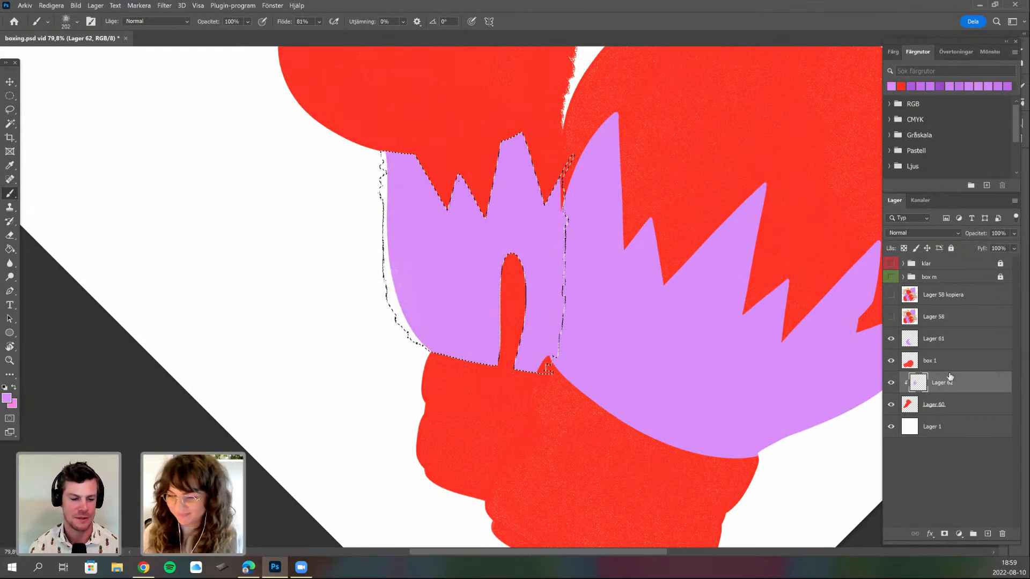
{"action": "key", "text": "ctrl+d"}
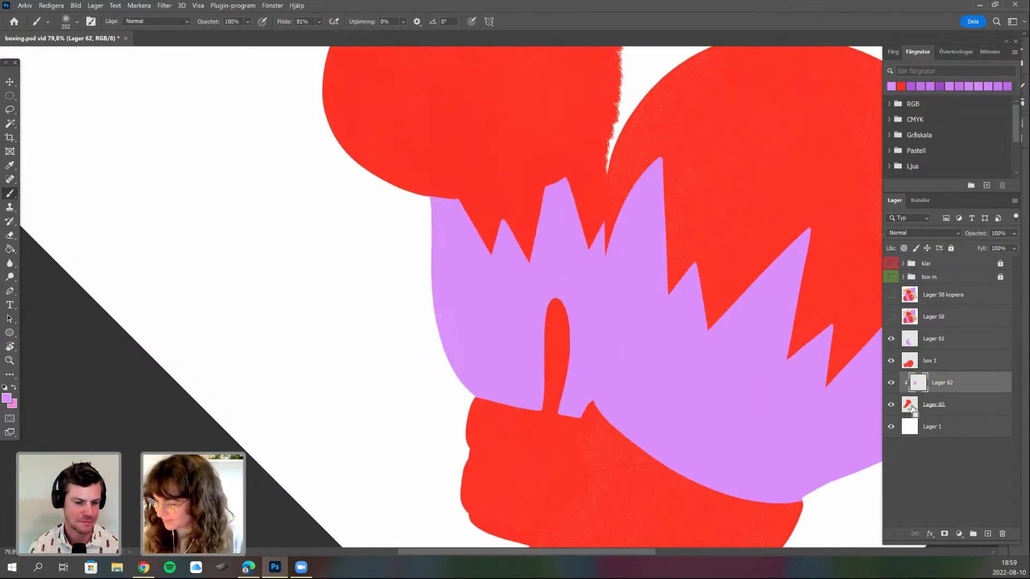
- Load the red glove's shape on Lager 60 as a selection and release the clipping mask on Lager 62
{"action": "right_click", "coordinate": [940, 382]}
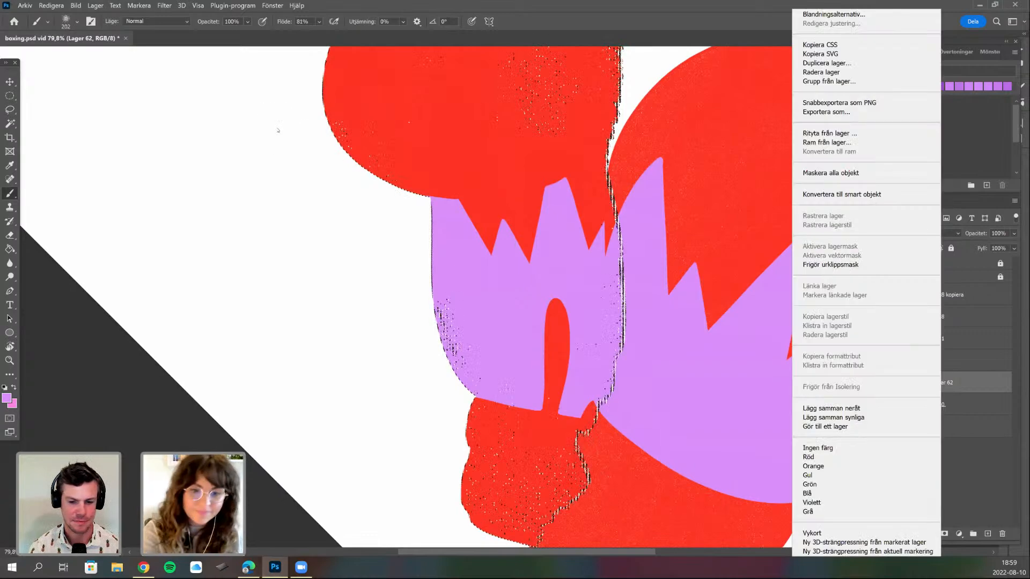
{"action": "left_click", "coordinate": [830, 265]}
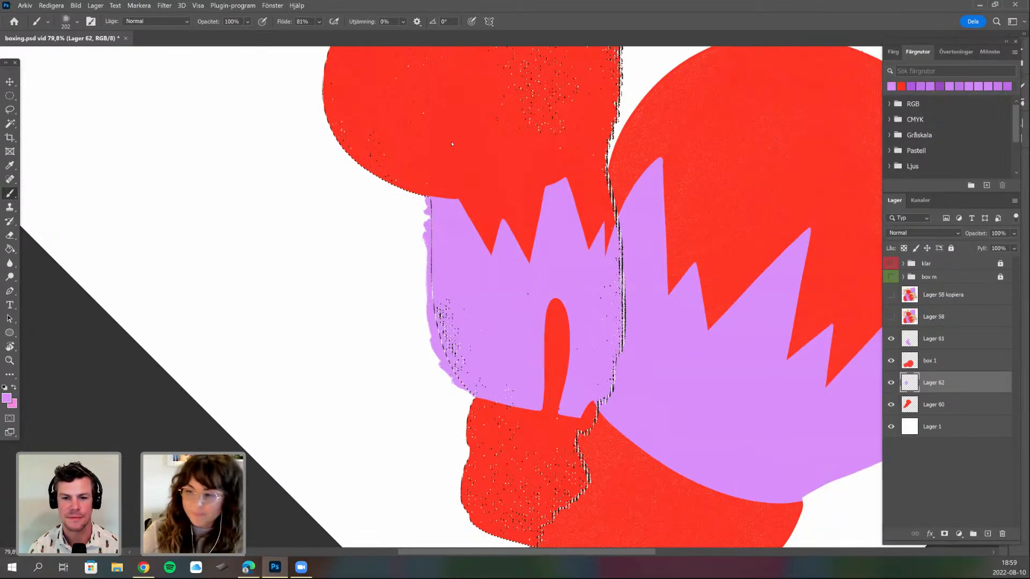
{"action": "left_click", "coordinate": [131, 6]}
{"action": "key", "text": "Escape"}
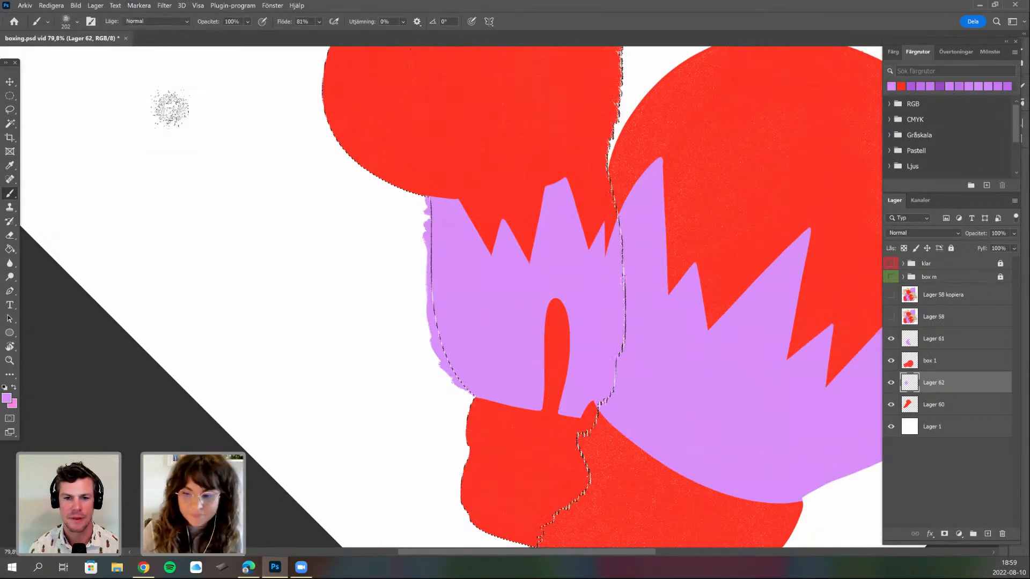
- Erase the lilac that extends beyond the glove's outer edge and deselect
{"action": "key", "text": "e"}
{"action": "mouse_move", "coordinate": [449, 377]}
{"action": "left_mouse_down"}
{"action": "mouse_move", "coordinate": [419, 248]}
{"action": "mouse_move", "coordinate": [462, 388]}
{"action": "left_mouse_up"}
{"action": "key", "text": "ctrl+d"}
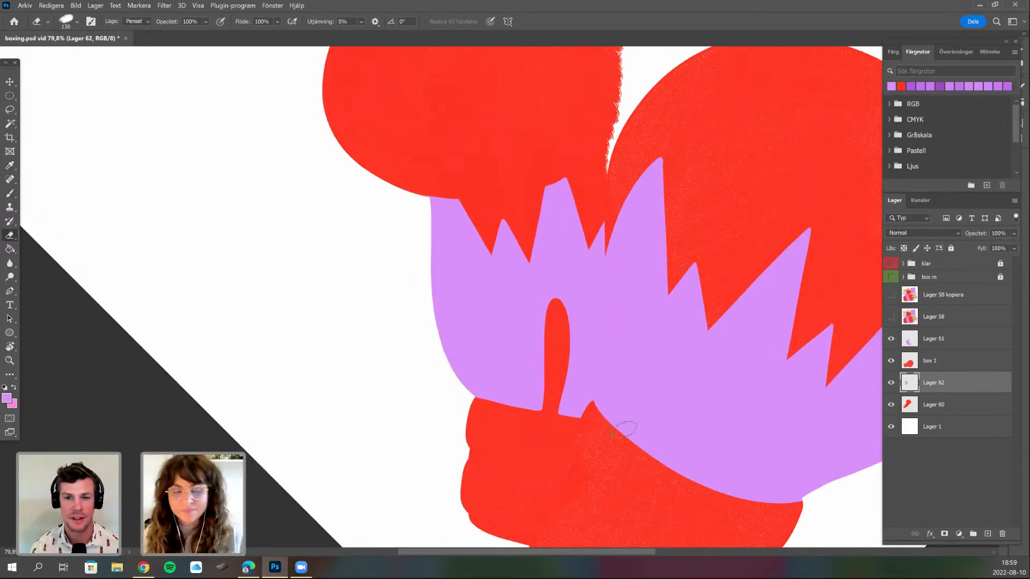
- Examine the trimmed lilac cuff and the ragged red edge between the two gloves
{"action": "left_click_drag", "start_coordinate": [629, 418], "coordinate": [609, 448]}
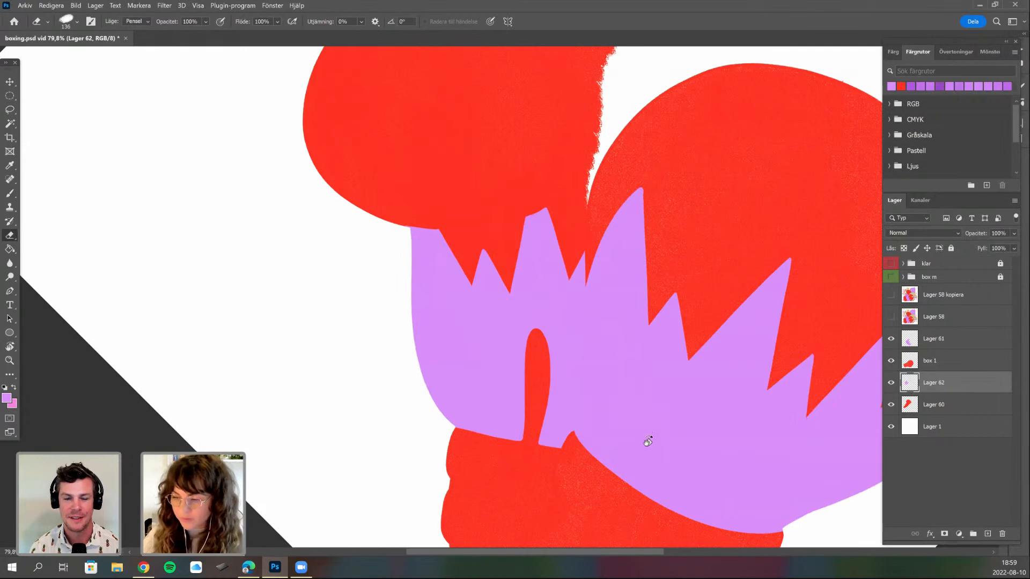
{"action": "left_click_drag", "start_coordinate": [577, 375], "coordinate": [556, 415]}
{"action": "key", "text": "r"}
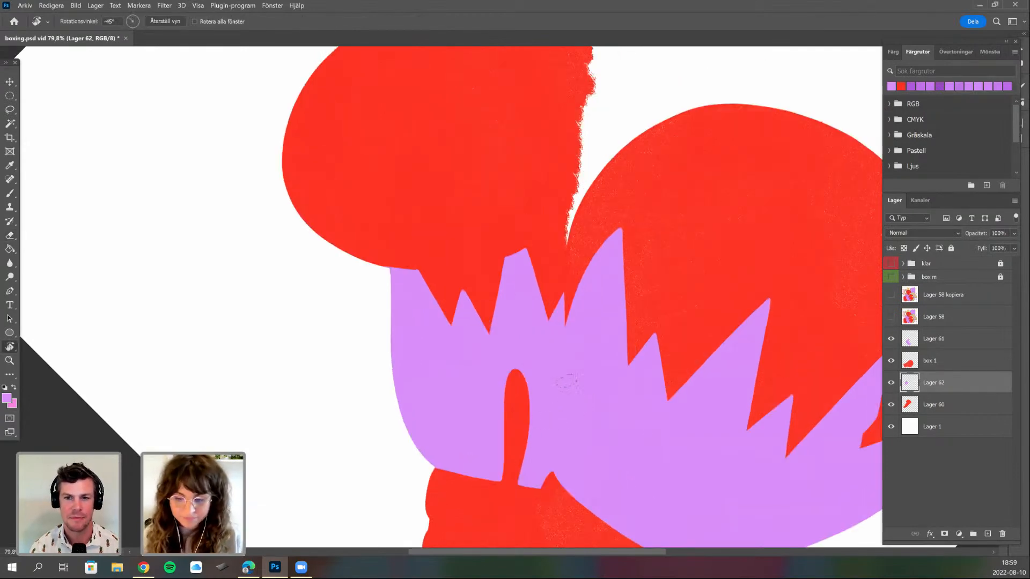
{"action": "key", "text": "Escape"}
{"action": "key", "text": "e"}
{"action": "scroll", "coordinate": [646, 281], "scroll_direction": "down", "scroll_amount": 2}
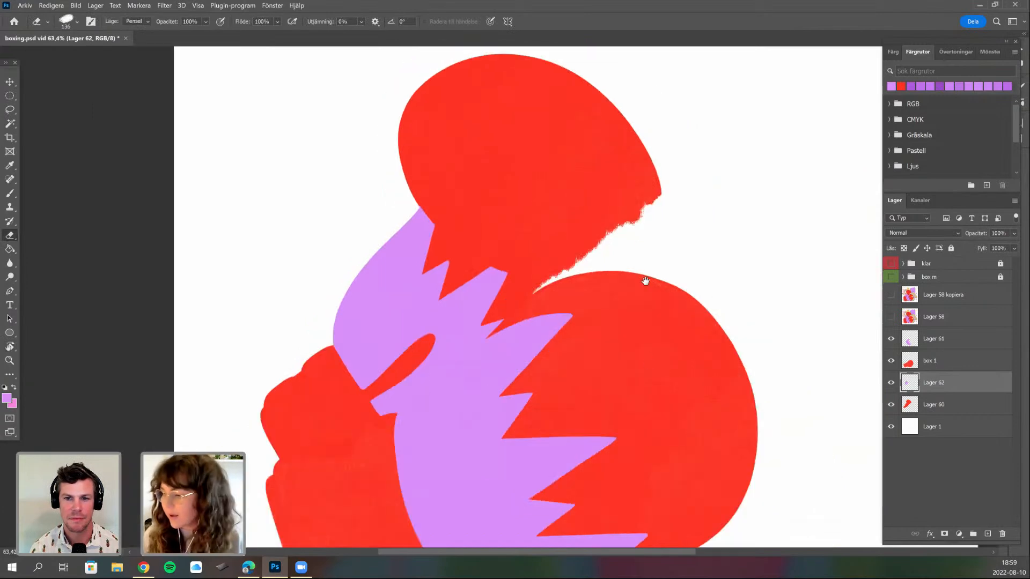
{"action": "left_click_drag", "start_coordinate": [608, 392], "coordinate": [583, 402]}
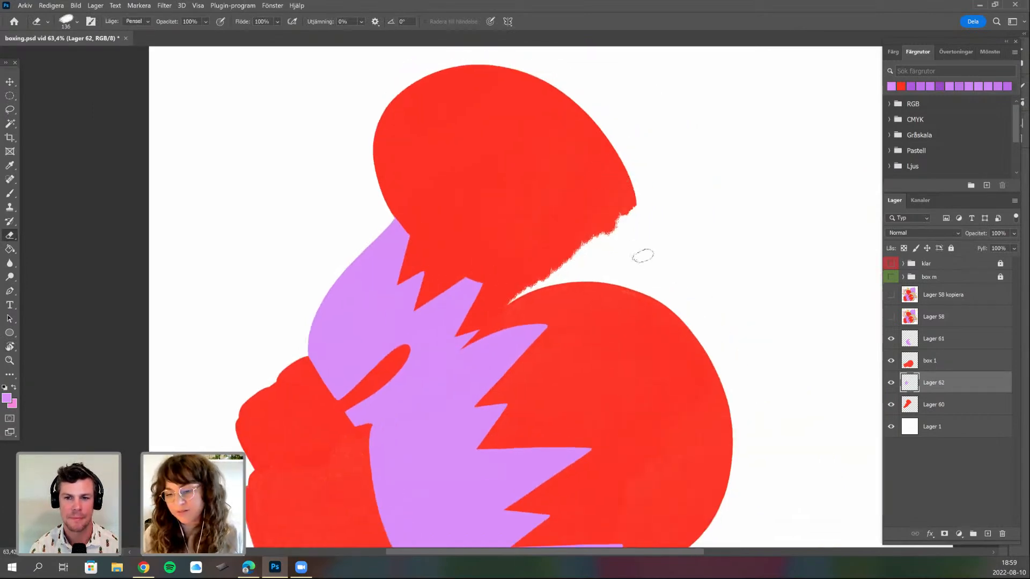
{"action": "left_click_drag", "start_coordinate": [572, 340], "coordinate": [548, 291]}
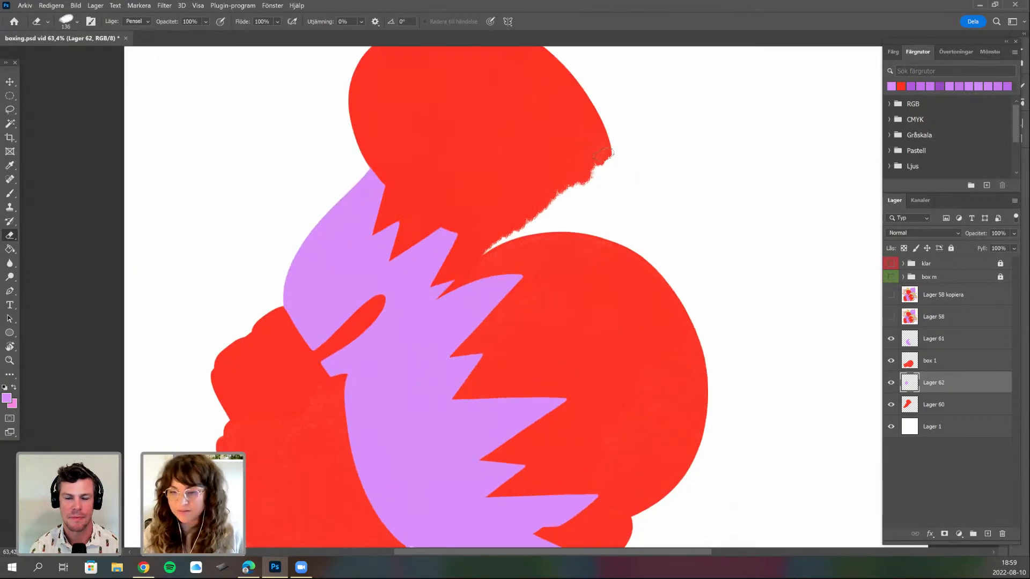
{"action": "left_click_drag", "start_coordinate": [561, 351], "coordinate": [539, 388]}
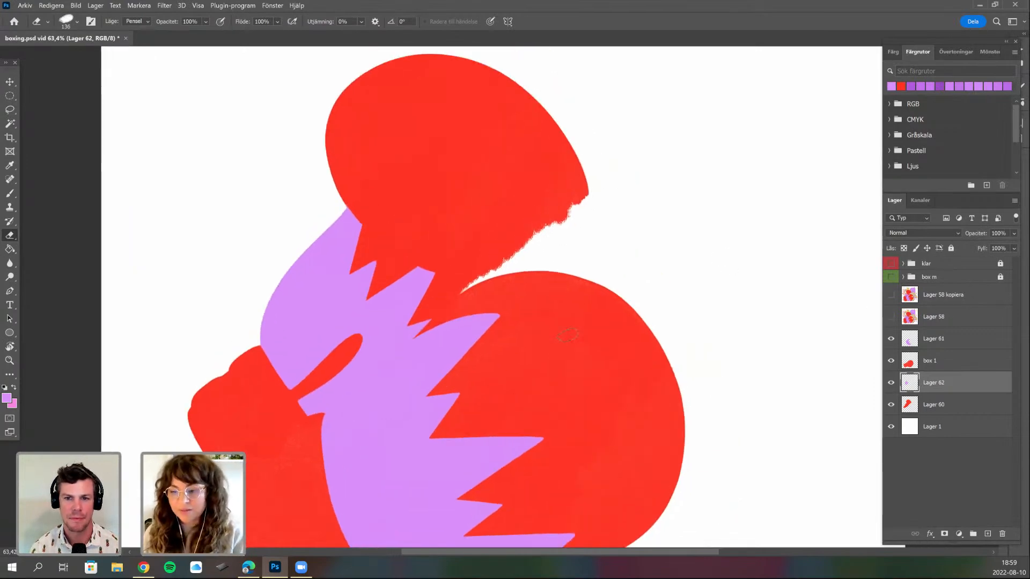
- Show the Lager 58 sketch overlay and examine the shapes beside and behind the gloves
{"action": "left_click", "coordinate": [890, 316]}
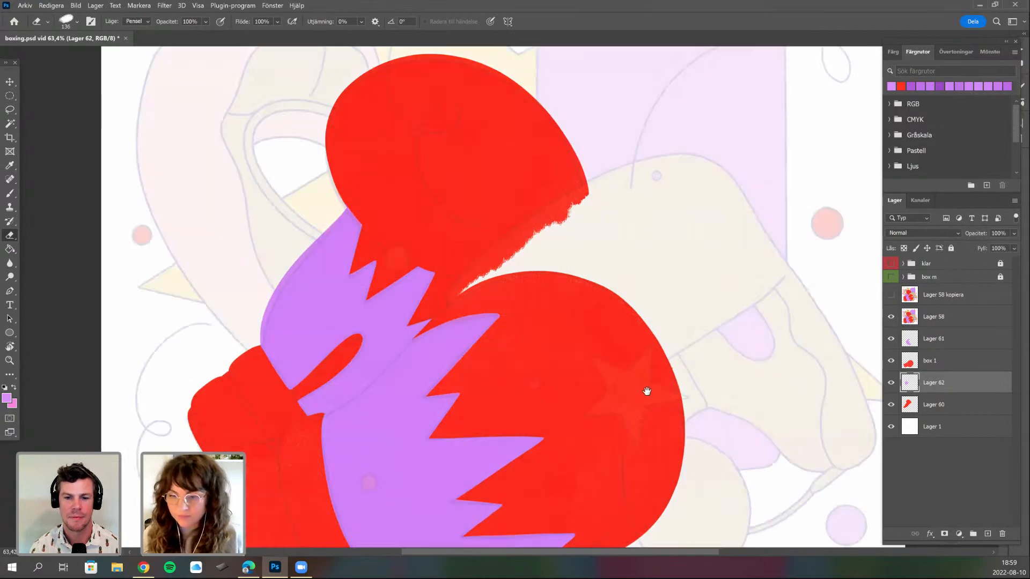
{"action": "left_click_drag", "start_coordinate": [608, 281], "coordinate": [600, 303]}
{"action": "left_click_drag", "start_coordinate": [564, 214], "coordinate": [561, 248]}
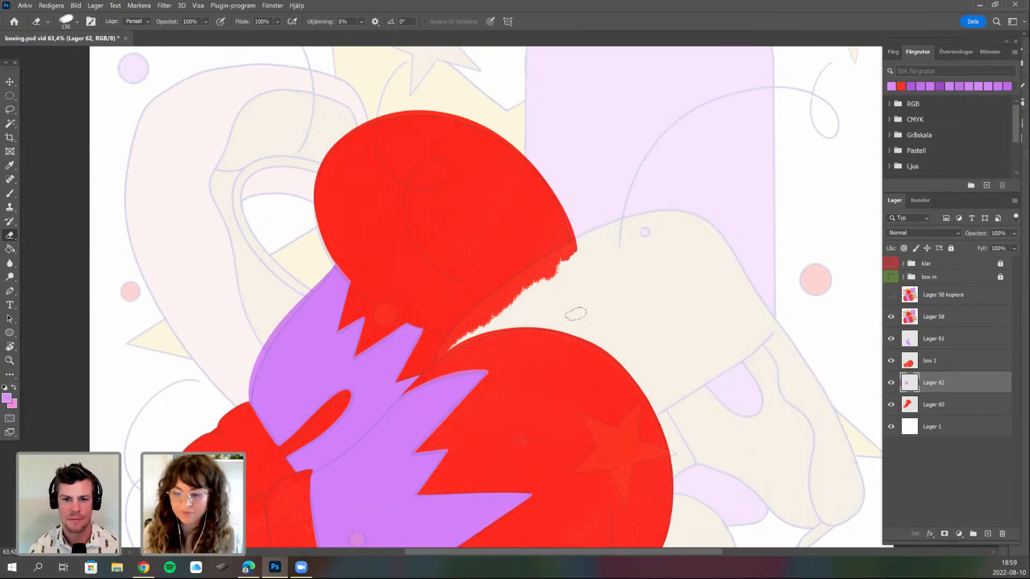
{"action": "mouse_move", "coordinate": [532, 369]}
{"action": "left_mouse_down"}
{"action": "mouse_move", "coordinate": [480, 447]}
{"action": "mouse_move", "coordinate": [512, 397]}
{"action": "mouse_move", "coordinate": [488, 456]}
{"action": "mouse_move", "coordinate": [570, 375]}
{"action": "left_mouse_up"}
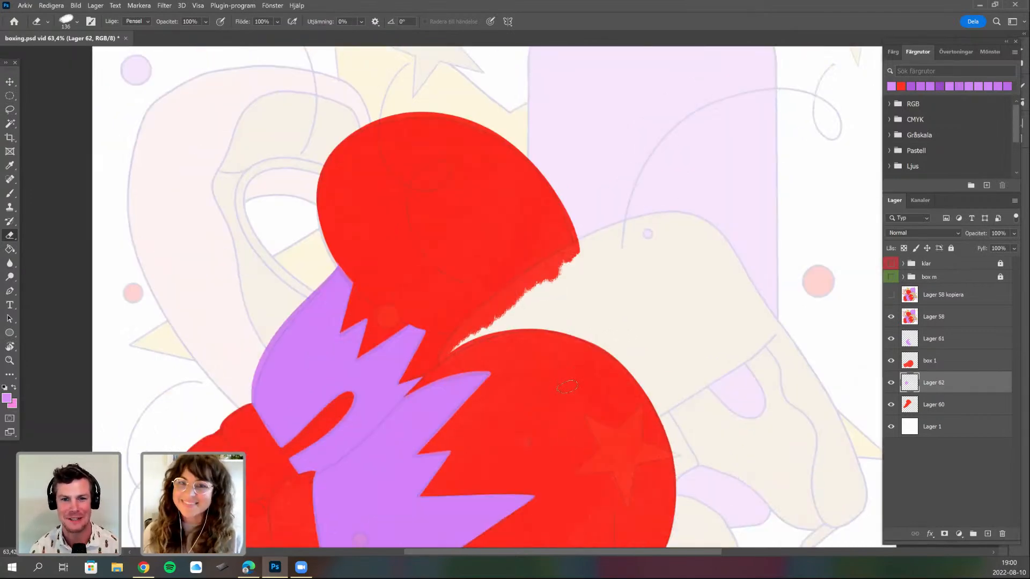
{"action": "left_click_drag", "start_coordinate": [540, 351], "coordinate": [531, 342]}
{"action": "left_click_drag", "start_coordinate": [600, 379], "coordinate": [564, 317]}
{"action": "left_click_drag", "start_coordinate": [619, 403], "coordinate": [591, 355]}
{"action": "left_click_drag", "start_coordinate": [586, 411], "coordinate": [529, 393]}
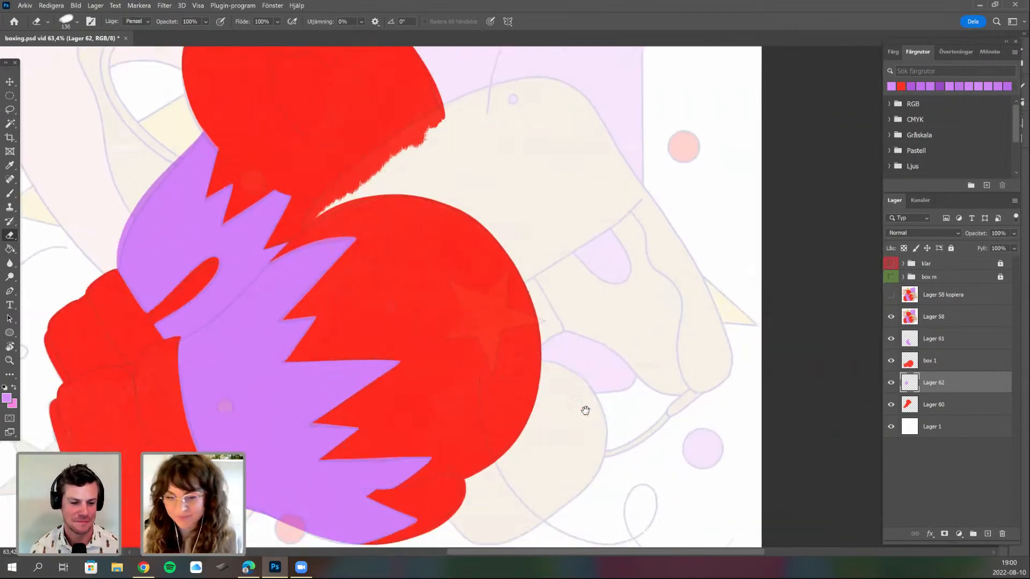
{"action": "left_click_drag", "start_coordinate": [625, 408], "coordinate": [707, 416]}
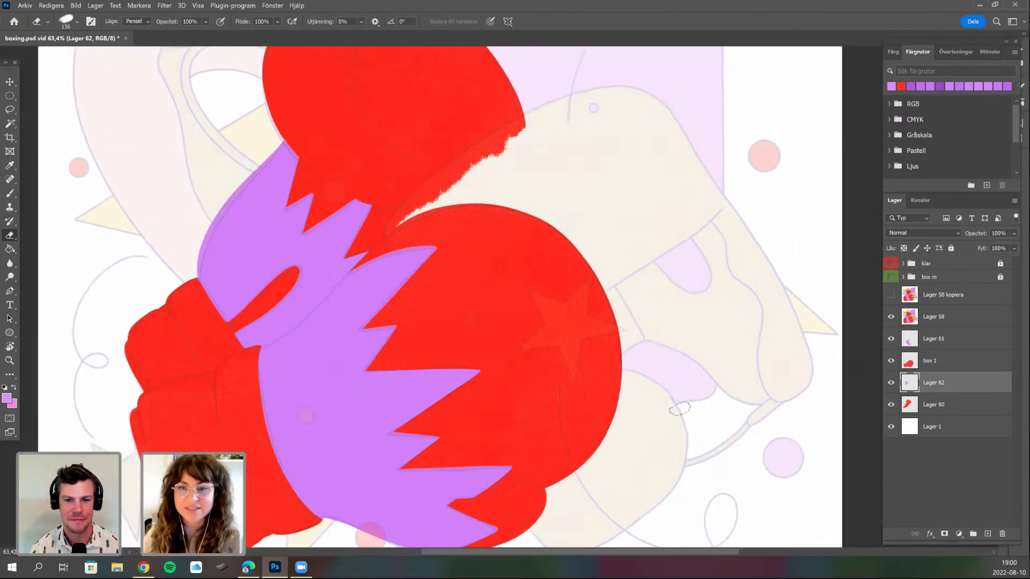
{"action": "left_click_drag", "start_coordinate": [579, 386], "coordinate": [575, 353]}
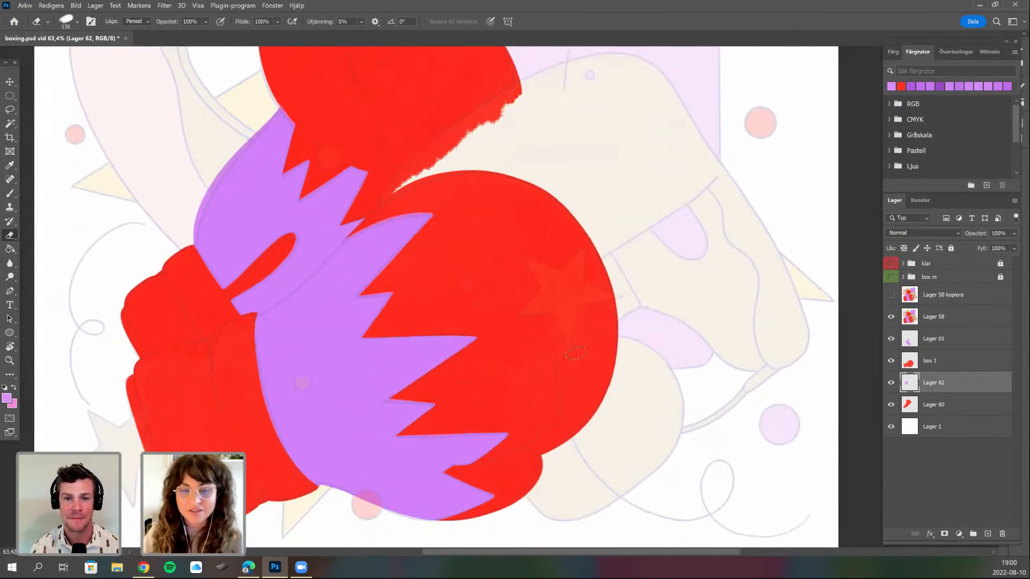
{"action": "scroll", "coordinate": [611, 400], "scroll_direction": "up", "scroll_amount": 2}
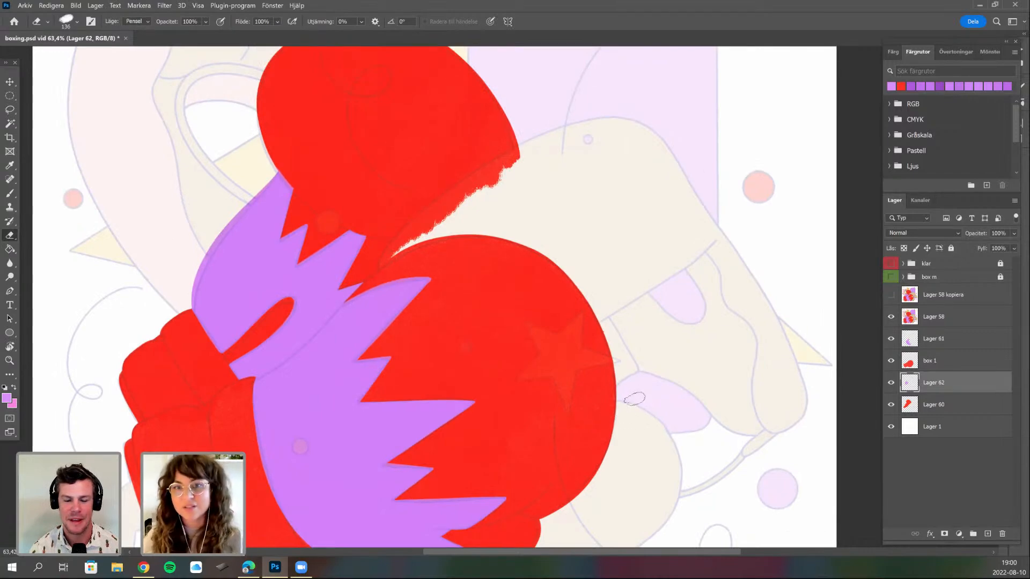
{"action": "left_click_drag", "start_coordinate": [582, 406], "coordinate": [562, 418]}
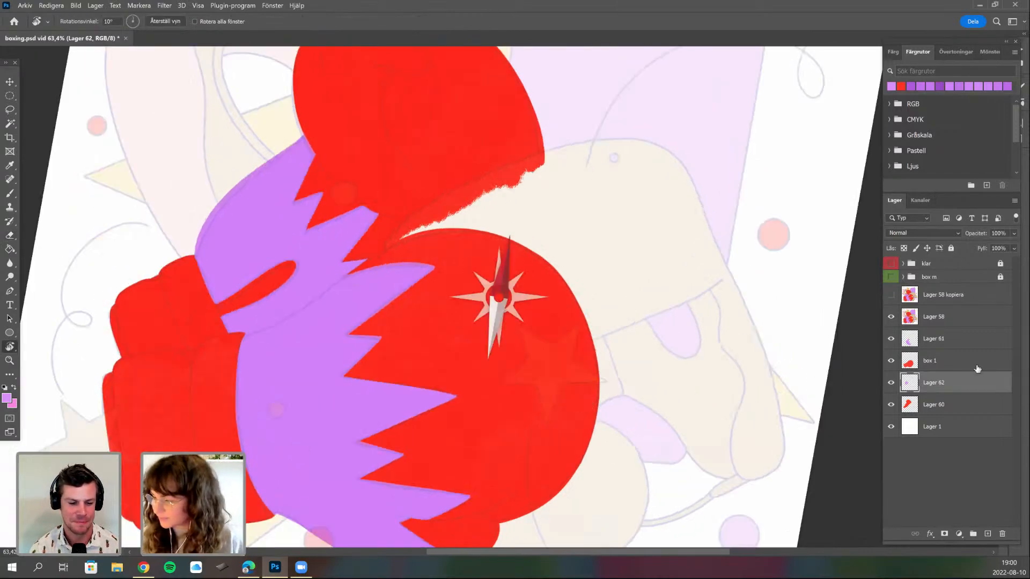
{"action": "left_click_drag", "start_coordinate": [650, 408], "coordinate": [691, 342]}
- Sample the beige from the Lager 58 kopiera colour reference for the brush, leaving that reference layer hidden
{"action": "left_click", "coordinate": [891, 295]}
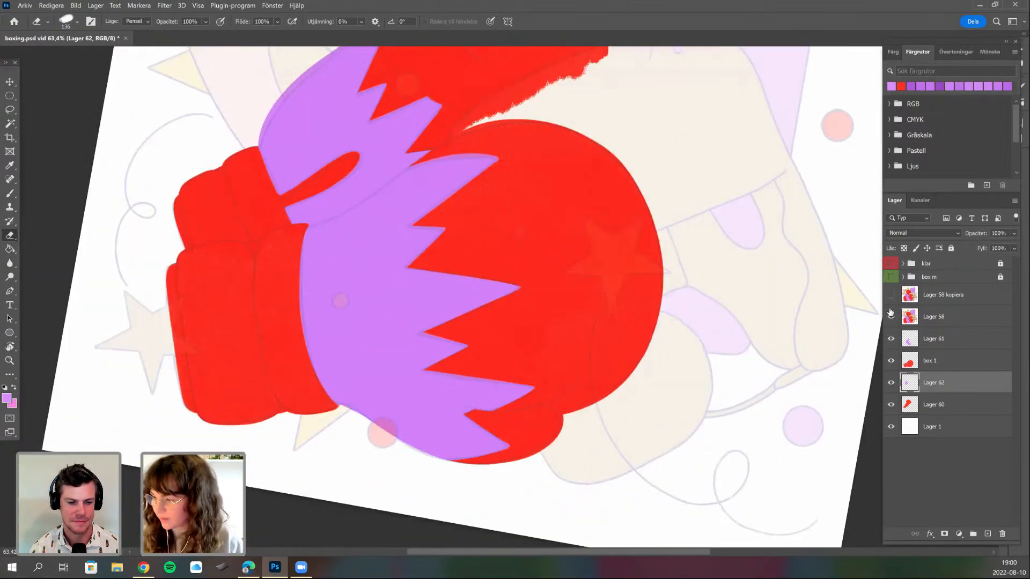
{"action": "left_click", "coordinate": [891, 296]}
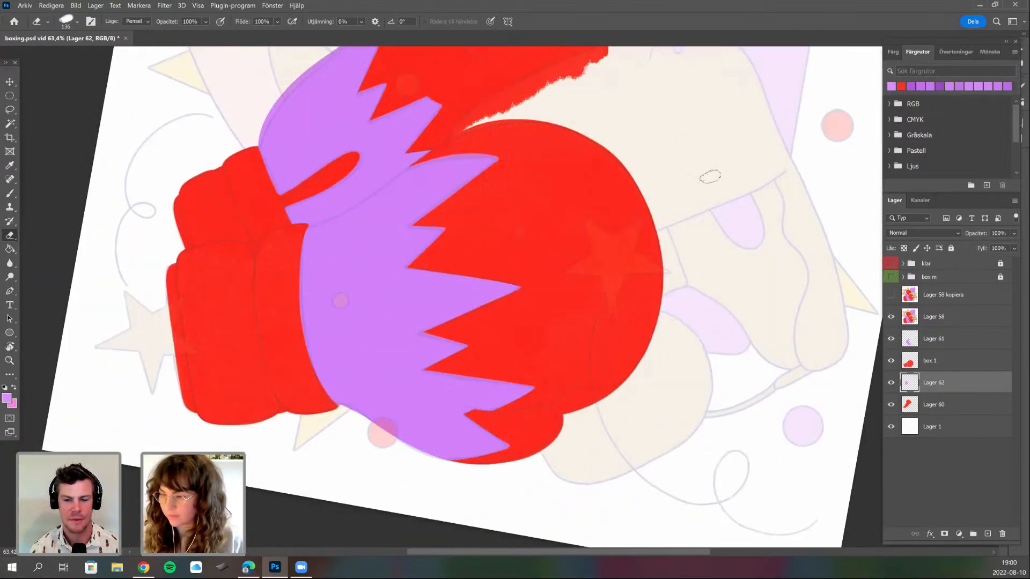
{"action": "left_click", "coordinate": [575, 234], "text": "alt"}
{"action": "key", "text": "Return"}
{"action": "key", "text": "b"}
{"action": "left_click", "coordinate": [746, 174], "text": "alt"}
{"action": "left_click", "coordinate": [891, 295]}
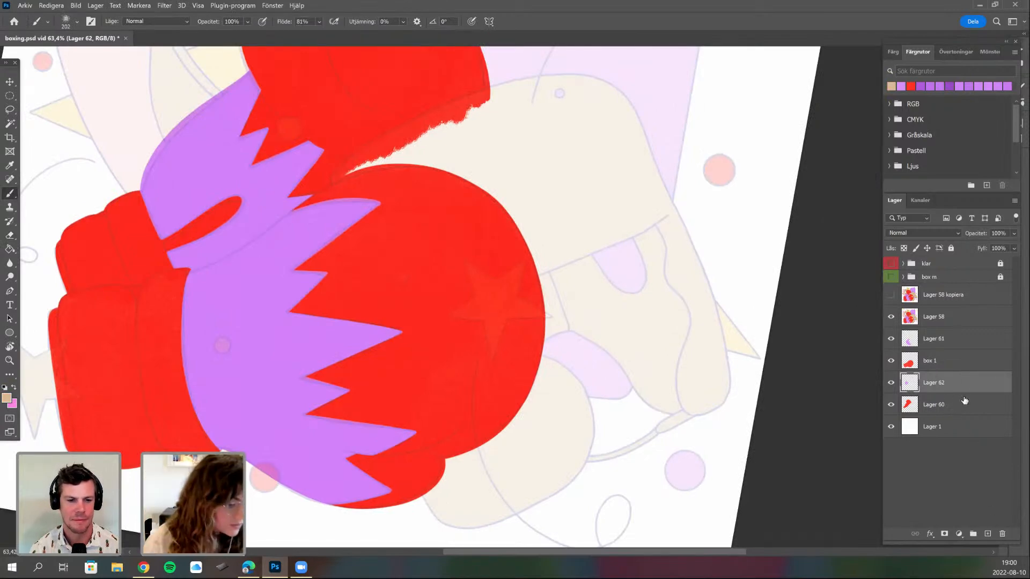
- Rename Lager 60 as box 2, Lager 62 as p b 2 and Lager 61 as p b 1
{"action": "double_click", "coordinate": [933, 404]}
{"action": "type", "text": "box 2"}
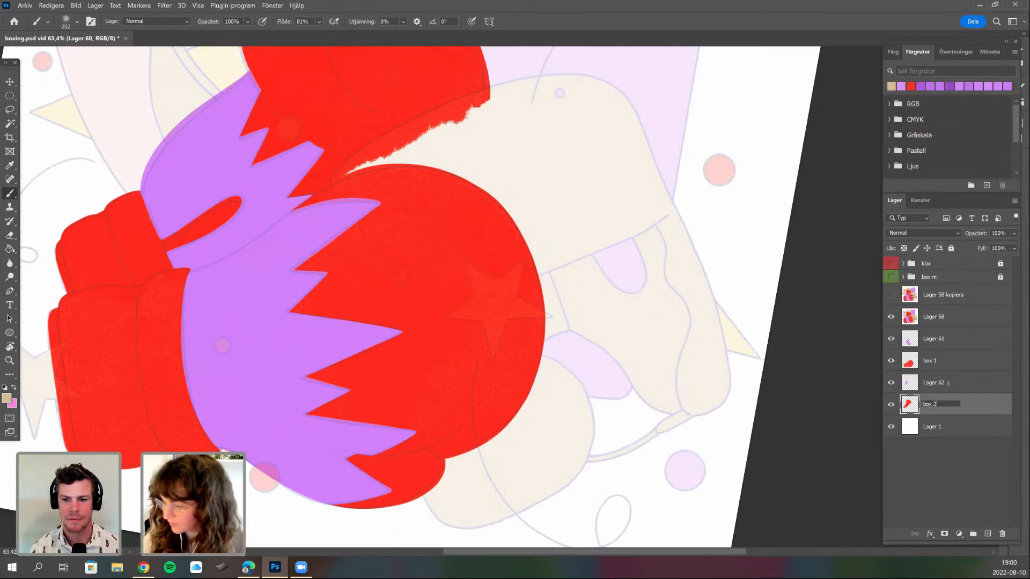
{"action": "double_click", "coordinate": [947, 383]}
{"action": "type", "text": "p"}
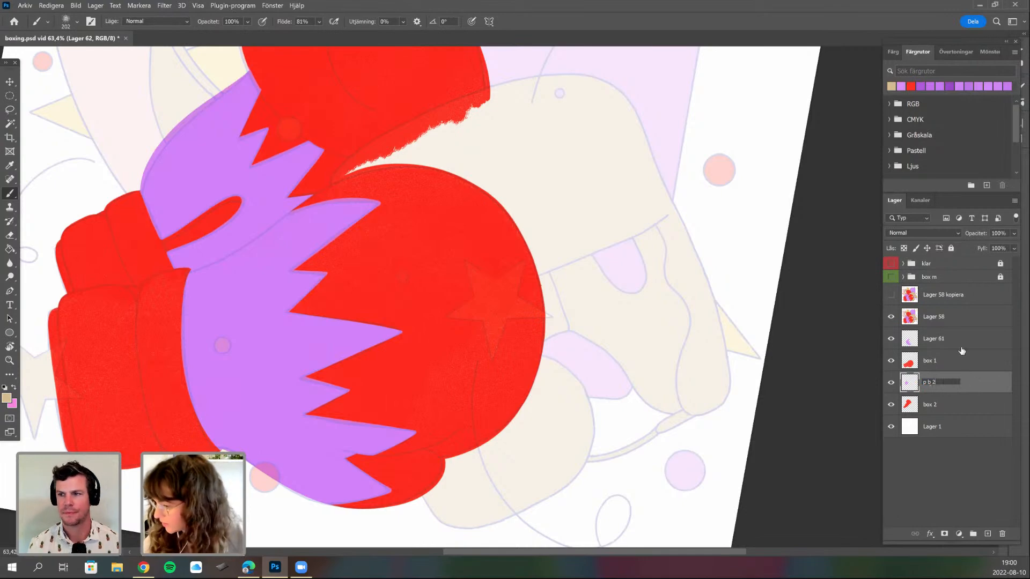
{"action": "type", "text": " b 2"}
{"action": "double_click", "coordinate": [942, 338]}
{"action": "type", "text": "p"}
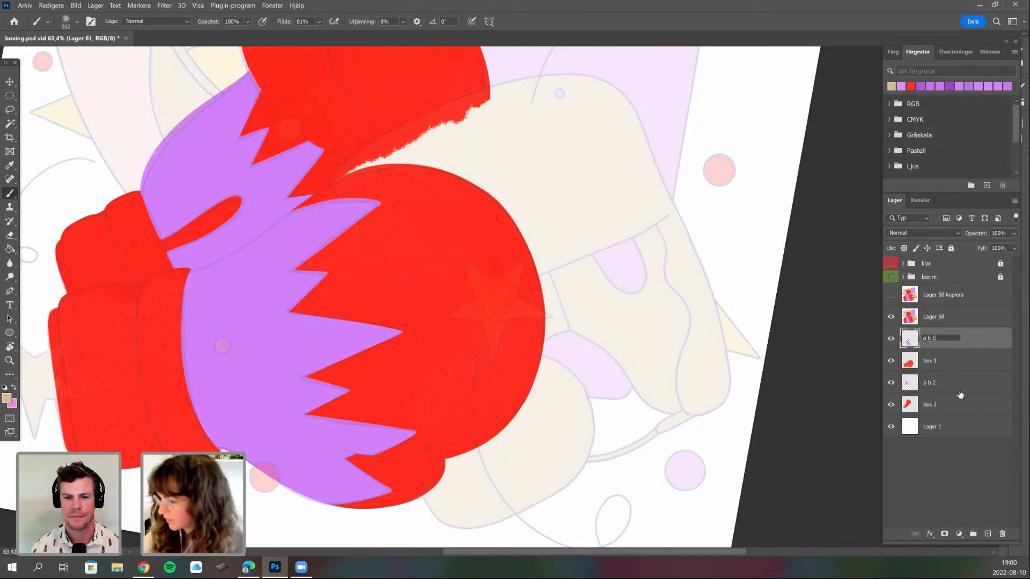
{"action": "type", "text": " b 1"}
- Add a new layer directly above p b 2 and choose the 20 px outlining brush
{"action": "left_click", "coordinate": [963, 384]}
{"action": "left_click", "coordinate": [987, 534]}
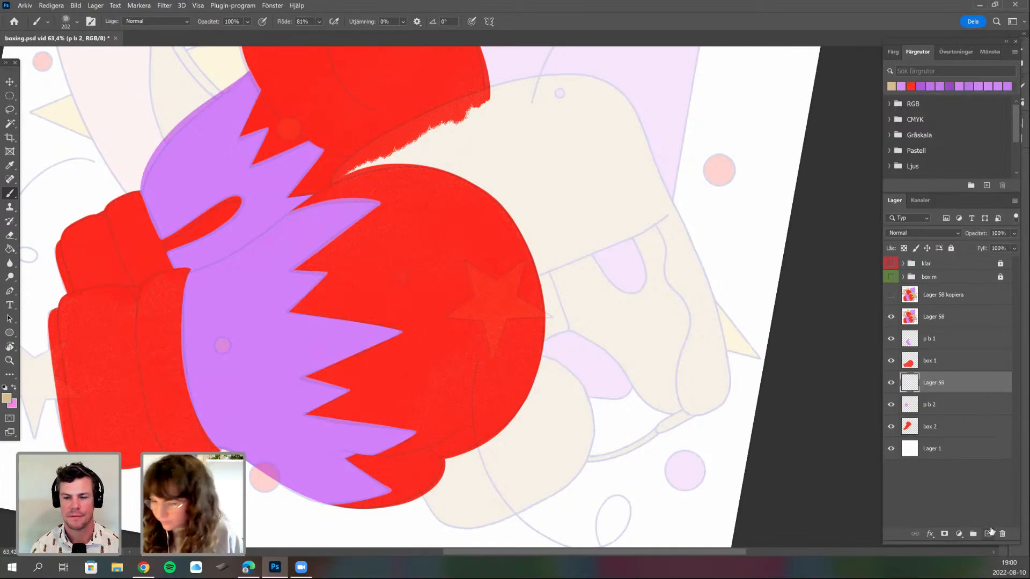
{"action": "left_click_drag", "start_coordinate": [573, 430], "coordinate": [535, 477]}
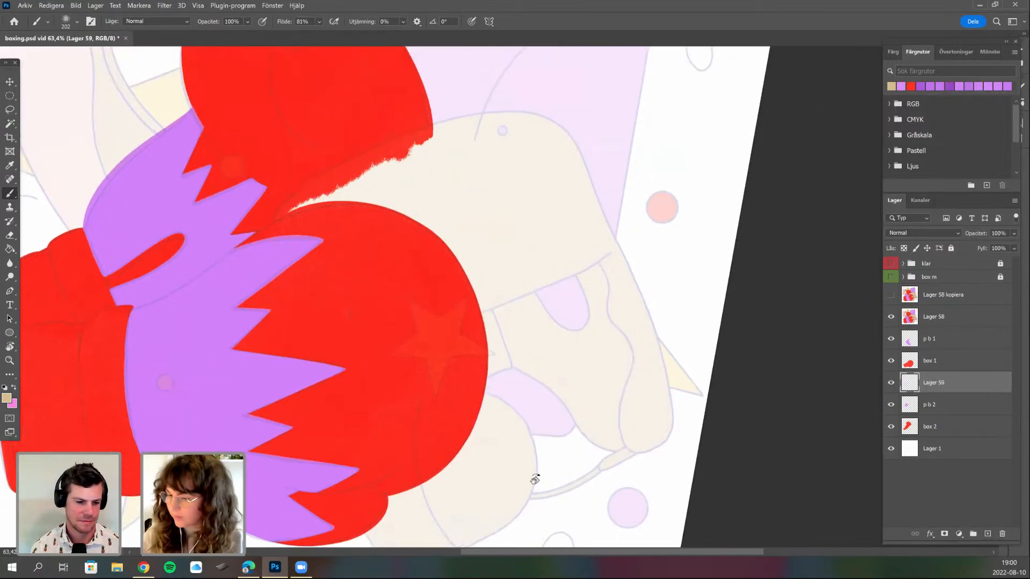
{"action": "left_click_drag", "start_coordinate": [584, 414], "coordinate": [581, 404]}
{"action": "left_click_drag", "start_coordinate": [544, 163], "coordinate": [591, 187]}
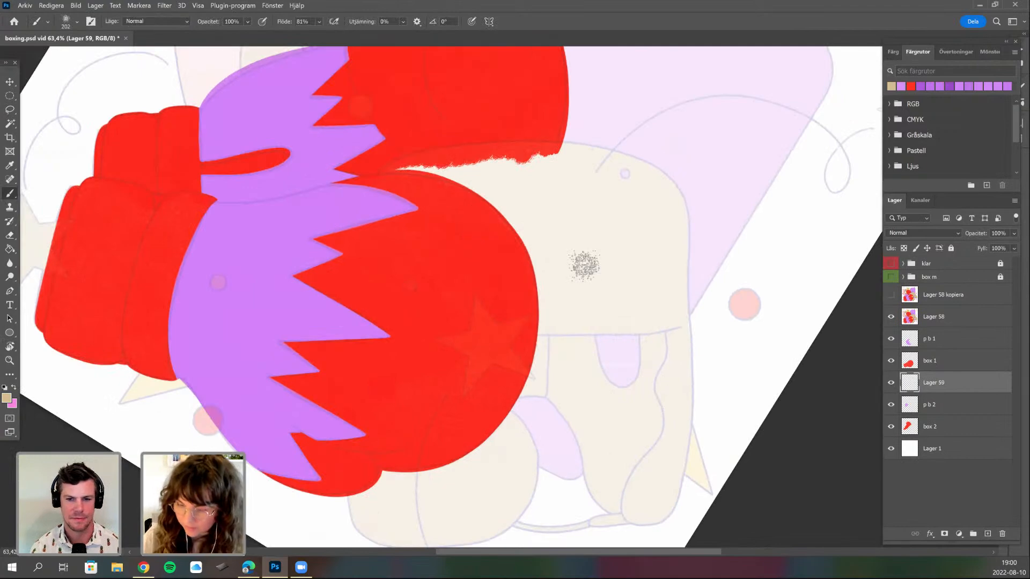
{"action": "right_click", "coordinate": [562, 320]}
{"action": "left_click", "coordinate": [562, 318]}
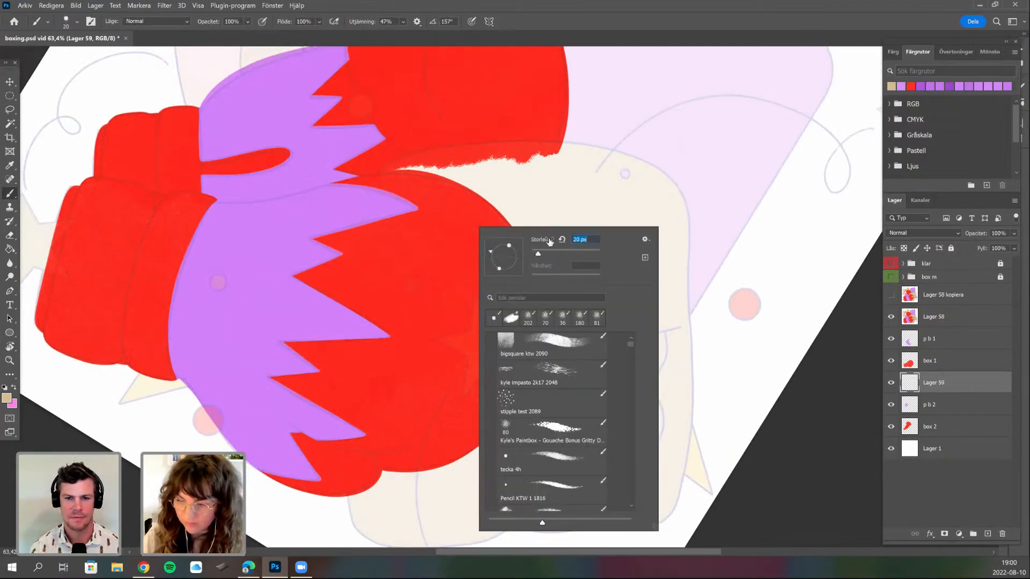
{"action": "left_click", "coordinate": [395, 428]}
- Outline the beige shape's rounded corner and its edge running down between the two gloves
{"action": "scroll", "coordinate": [391, 423], "scroll_direction": "up", "scroll_amount": 1}
{"action": "key", "text": "r"}
{"action": "mouse_move", "coordinate": [604, 375]}
{"action": "left_mouse_down"}
{"action": "mouse_move", "coordinate": [612, 362]}
{"action": "mouse_move", "coordinate": [567, 185]}
{"action": "left_mouse_up"}
{"action": "key", "text": "b"}
{"action": "left_click_drag", "start_coordinate": [468, 87], "coordinate": [428, 116]}
{"action": "mouse_move", "coordinate": [410, 167]}
{"action": "left_mouse_down"}
{"action": "mouse_move", "coordinate": [408, 261]}
{"action": "mouse_move", "coordinate": [424, 351]}
{"action": "mouse_move", "coordinate": [455, 401]}
{"action": "left_mouse_up"}
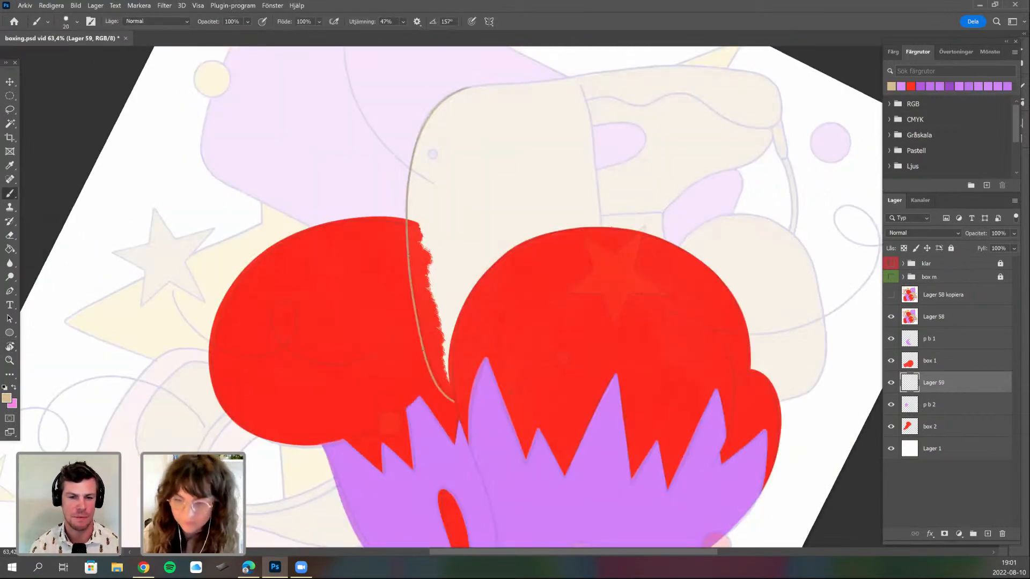
- Set the outlining brush to 22 px and outline the beige shape's long outer edge up from its rounded corner
{"action": "key", "text": "r"}
{"action": "mouse_move", "coordinate": [445, 333]}
{"action": "left_mouse_down"}
{"action": "mouse_move", "coordinate": [541, 346]}
{"action": "mouse_move", "coordinate": [558, 324]}
{"action": "left_mouse_up"}
{"action": "mouse_move", "coordinate": [353, 489]}
{"action": "left_mouse_down"}
{"action": "mouse_move", "coordinate": [440, 431]}
{"action": "mouse_move", "coordinate": [405, 366]}
{"action": "left_mouse_up"}
{"action": "key", "text": "r"}
{"action": "right_click", "coordinate": [429, 359]}
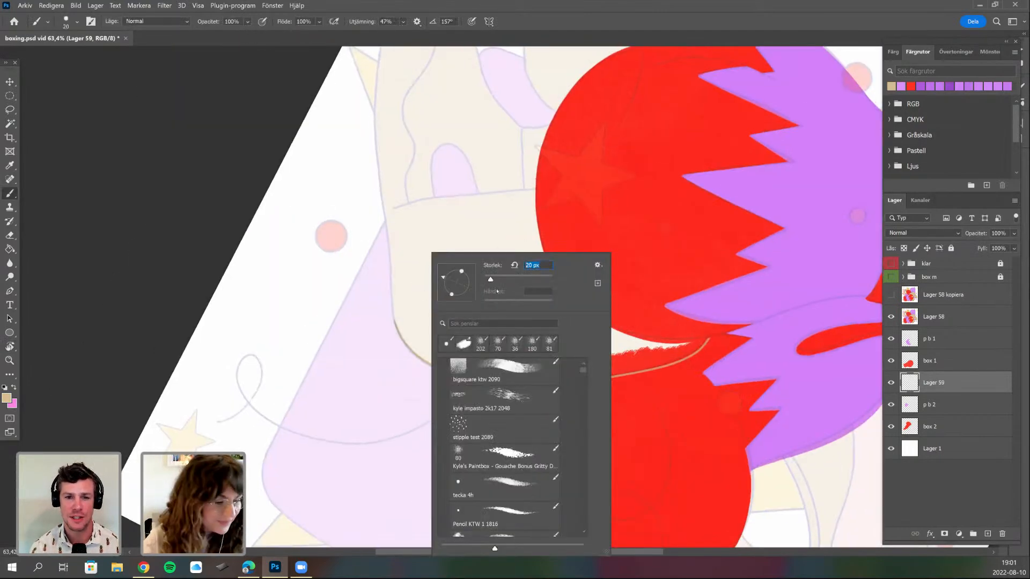
{"action": "type", "text": "22"}
{"action": "key", "text": "Return"}
{"action": "left_click_drag", "start_coordinate": [435, 323], "coordinate": [473, 324]}
{"action": "scroll", "coordinate": [469, 326], "scroll_direction": "up", "scroll_amount": 2}
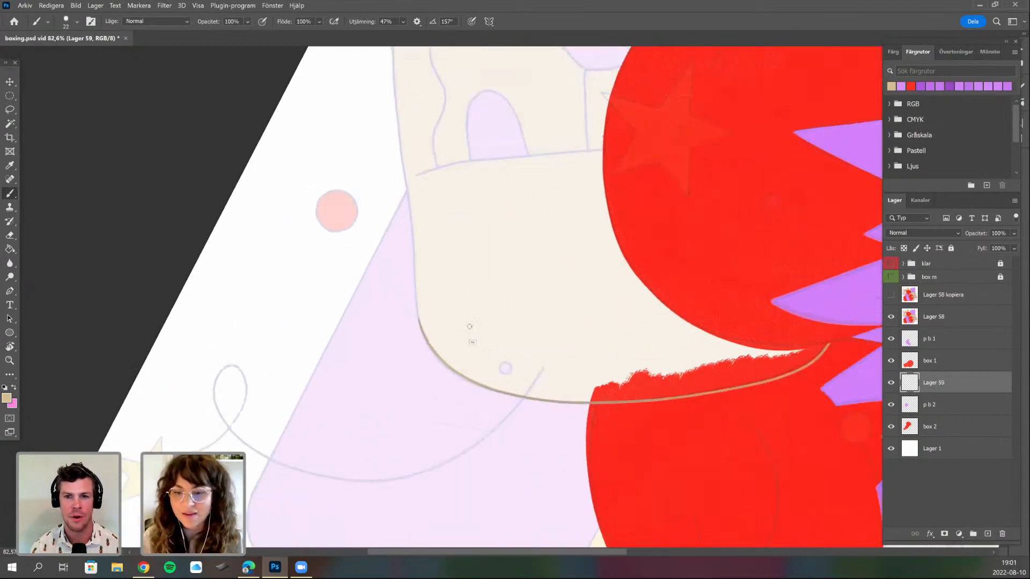
{"action": "scroll", "coordinate": [395, 225], "scroll_direction": "up", "scroll_amount": 1}
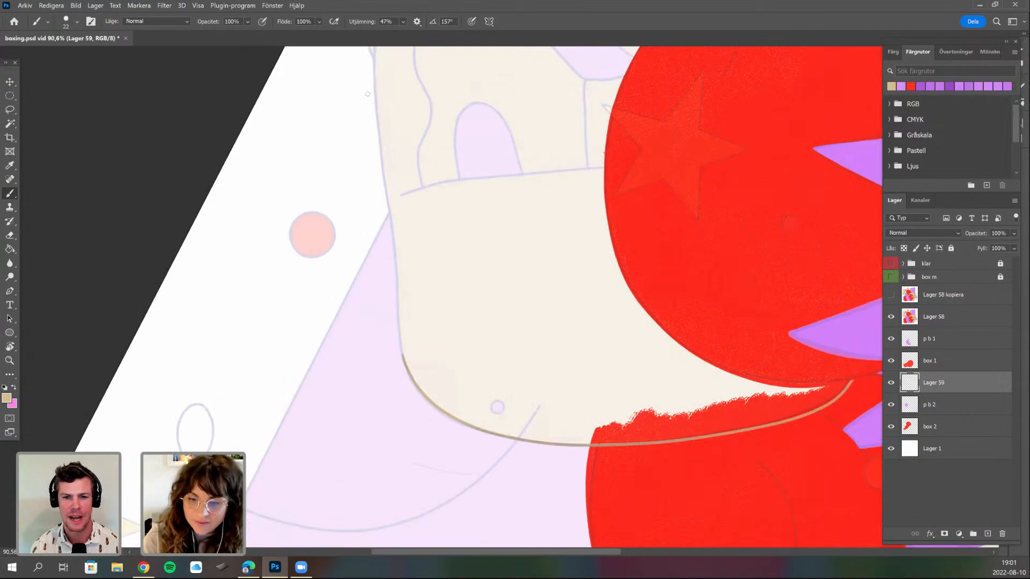
{"action": "scroll", "coordinate": [390, 327], "scroll_direction": "up", "scroll_amount": 2}
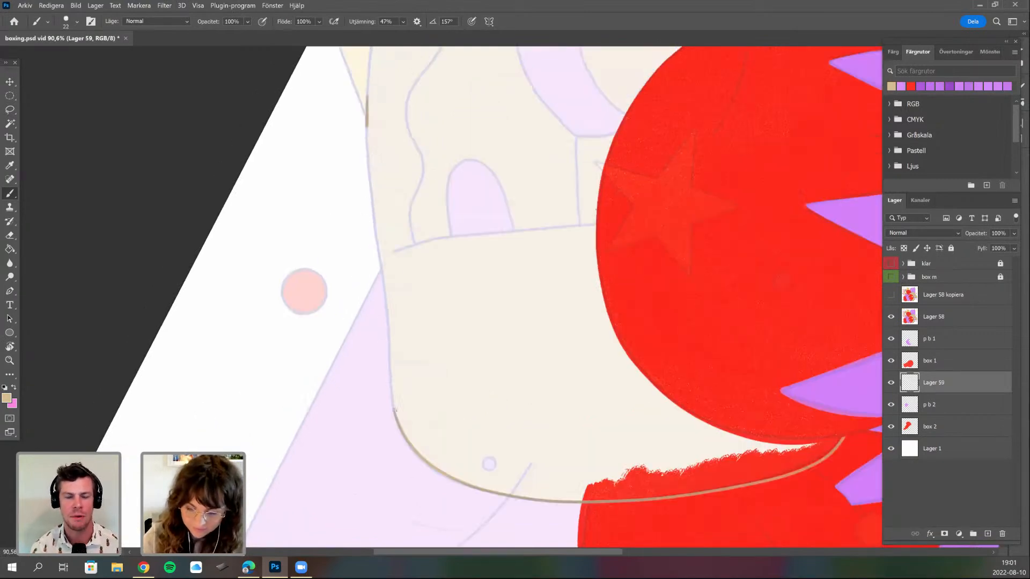
{"action": "left_click_drag", "start_coordinate": [398, 411], "coordinate": [367, 126]}
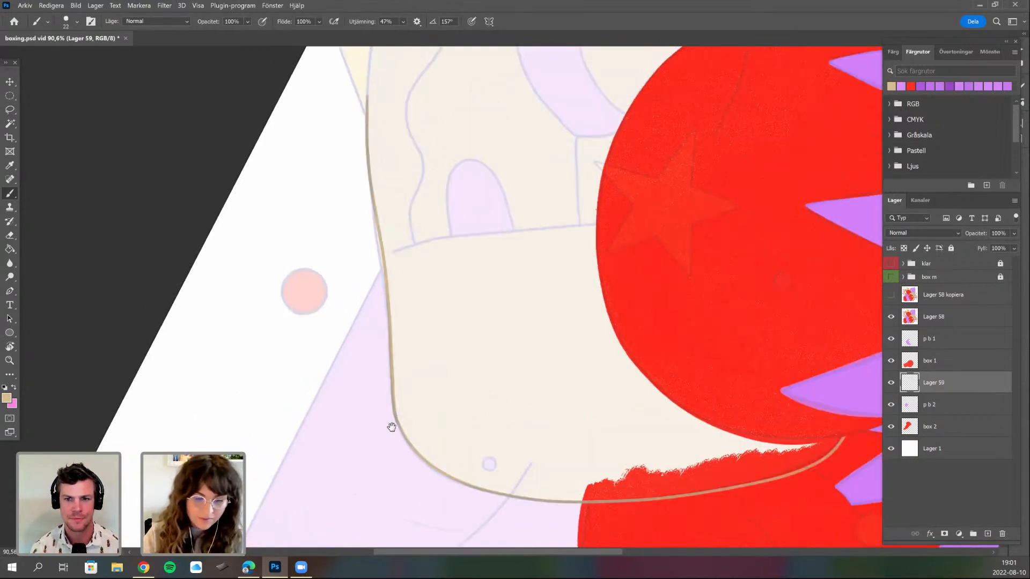
- Continue the beige outline around the shape's rounded far end, past the yellow star tip to the strap
{"action": "key", "text": "r"}
{"action": "mouse_move", "coordinate": [447, 356]}
{"action": "left_mouse_down"}
{"action": "mouse_move", "coordinate": [379, 460]}
{"action": "mouse_move", "coordinate": [426, 219]}
{"action": "mouse_move", "coordinate": [363, 362]}
{"action": "mouse_move", "coordinate": [374, 377]}
{"action": "left_mouse_up"}
{"action": "key", "text": "b"}
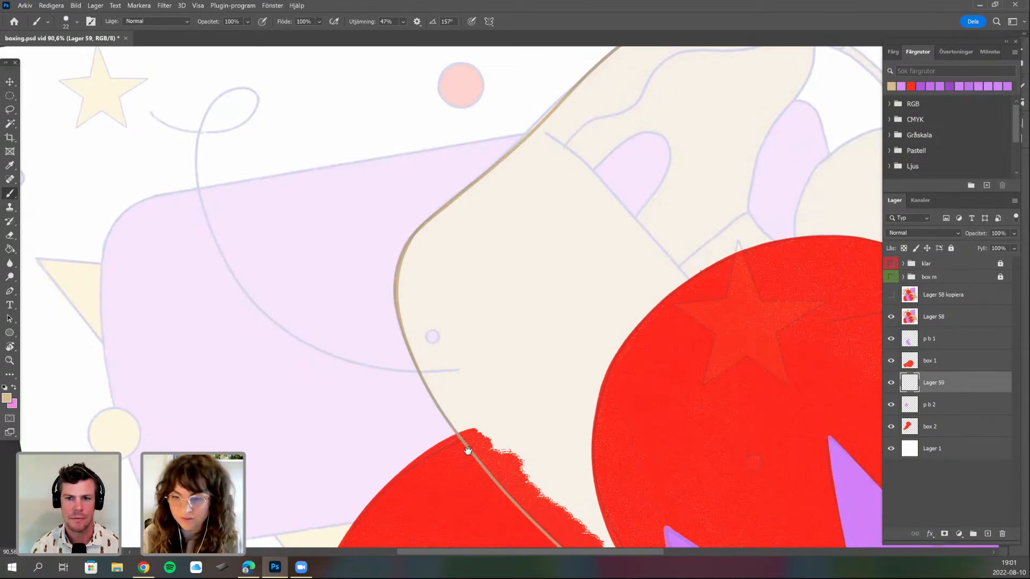
{"action": "mouse_move", "coordinate": [452, 380]}
{"action": "left_mouse_down"}
{"action": "mouse_move", "coordinate": [430, 399]}
{"action": "mouse_move", "coordinate": [500, 405]}
{"action": "left_mouse_up"}
{"action": "mouse_move", "coordinate": [440, 229]}
{"action": "left_mouse_down"}
{"action": "mouse_move", "coordinate": [472, 247]}
{"action": "mouse_move", "coordinate": [405, 382]}
{"action": "left_mouse_up"}
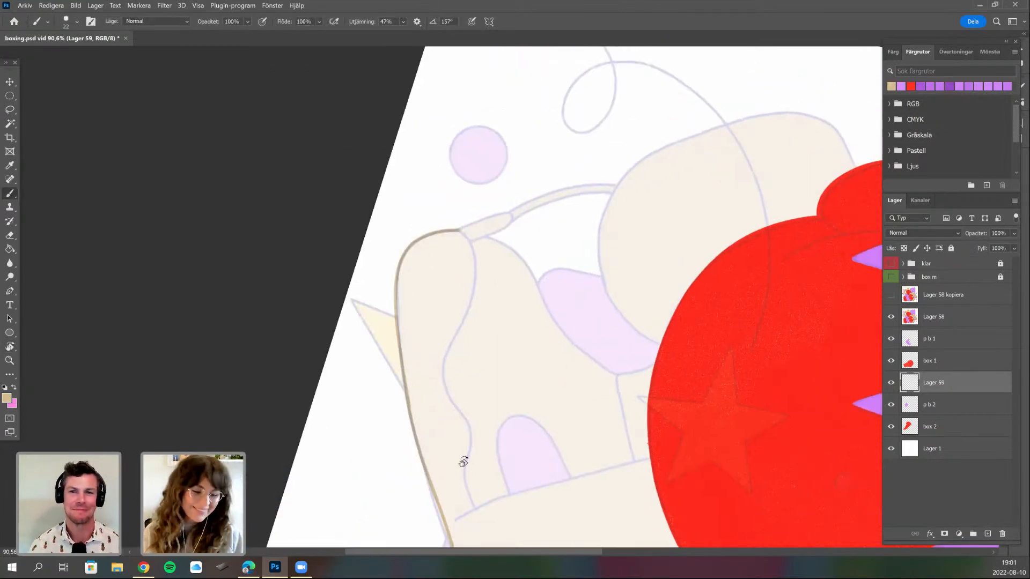
- Outline the beige shape's inner edge from the red glove past the lilac area to the rounded end
{"action": "mouse_move", "coordinate": [476, 332]}
{"action": "left_mouse_down"}
{"action": "mouse_move", "coordinate": [565, 365]}
{"action": "mouse_move", "coordinate": [558, 317]}
{"action": "left_mouse_up"}
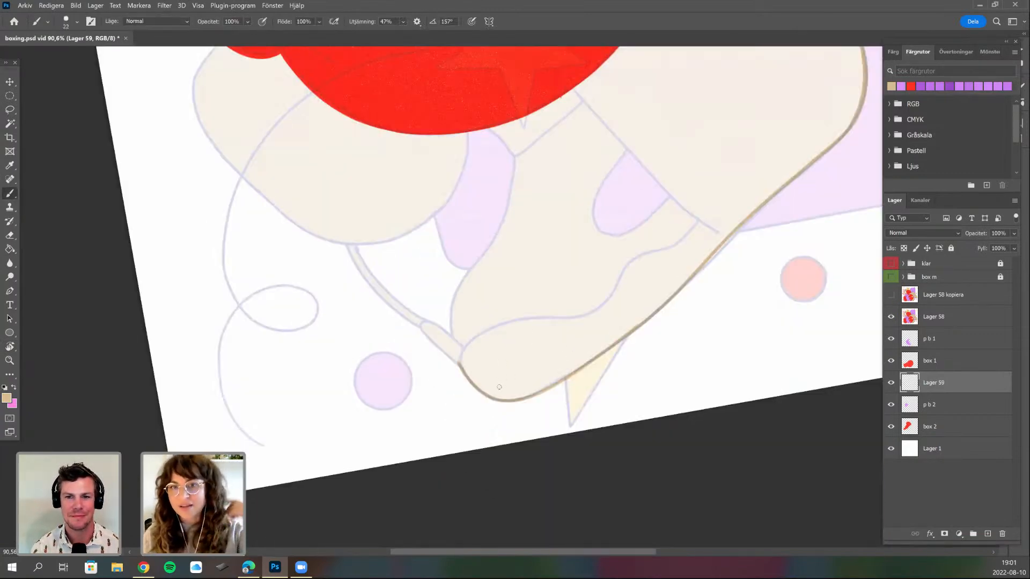
{"action": "scroll", "coordinate": [499, 387], "scroll_direction": "up", "scroll_amount": 2}
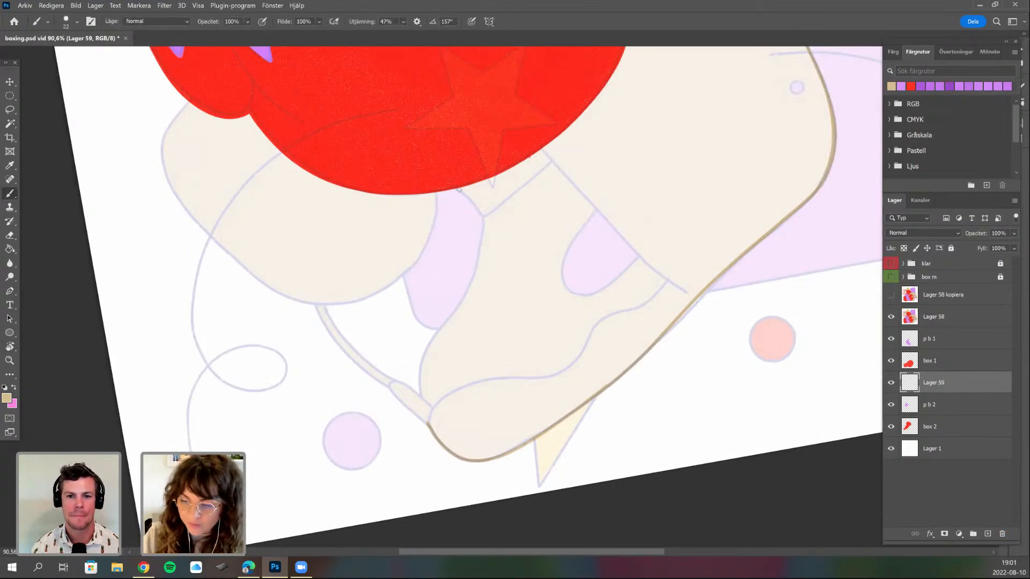
{"action": "mouse_move", "coordinate": [484, 218]}
{"action": "left_mouse_down"}
{"action": "mouse_move", "coordinate": [474, 276]}
{"action": "mouse_move", "coordinate": [421, 388]}
{"action": "mouse_move", "coordinate": [434, 425]}
{"action": "mouse_move", "coordinate": [476, 446]}
{"action": "mouse_move", "coordinate": [463, 506]}
{"action": "left_mouse_up"}
{"action": "key", "text": "r"}
{"action": "key", "text": "b"}
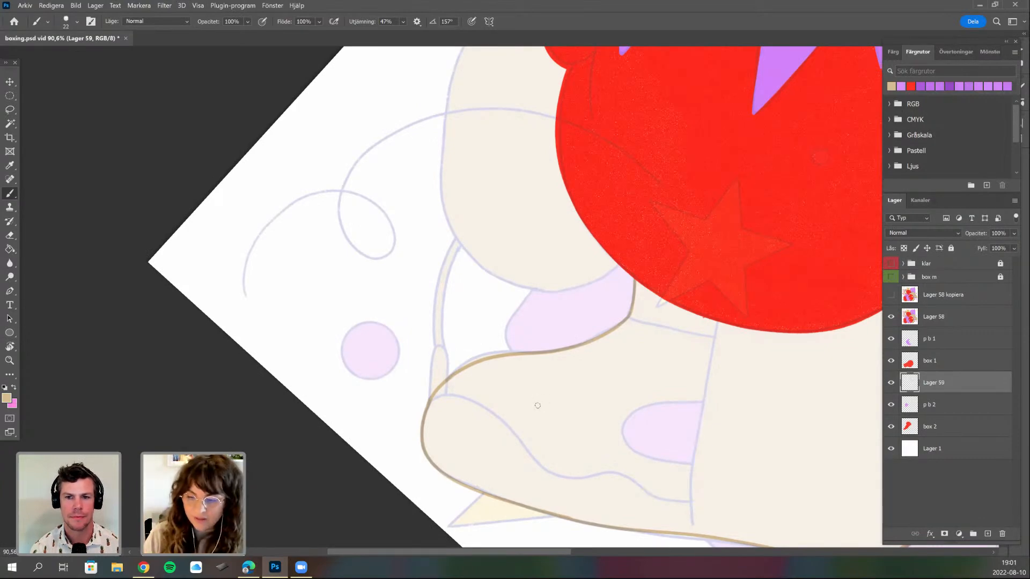
- Outline both sides of the narrow beige strap and the small rounded loop joining it to the main shape
{"action": "scroll", "coordinate": [448, 208], "scroll_direction": "up", "scroll_amount": 1}
{"action": "scroll", "coordinate": [443, 198], "scroll_direction": "up", "scroll_amount": 1}
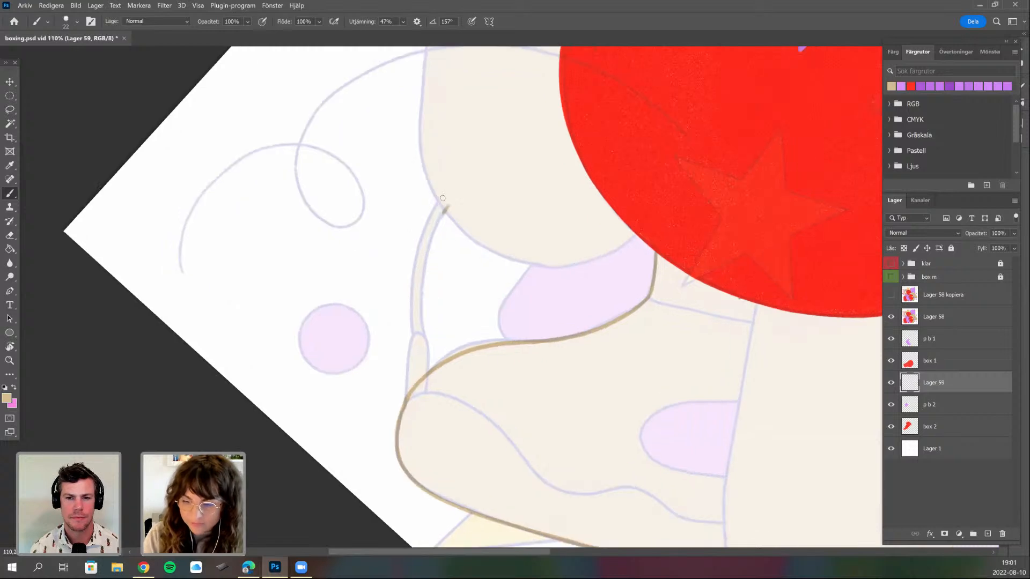
{"action": "left_click_drag", "start_coordinate": [447, 206], "coordinate": [420, 335]}
{"action": "mouse_move", "coordinate": [444, 195]}
{"action": "left_mouse_down"}
{"action": "mouse_move", "coordinate": [414, 268]}
{"action": "mouse_move", "coordinate": [413, 337]}
{"action": "left_mouse_up"}
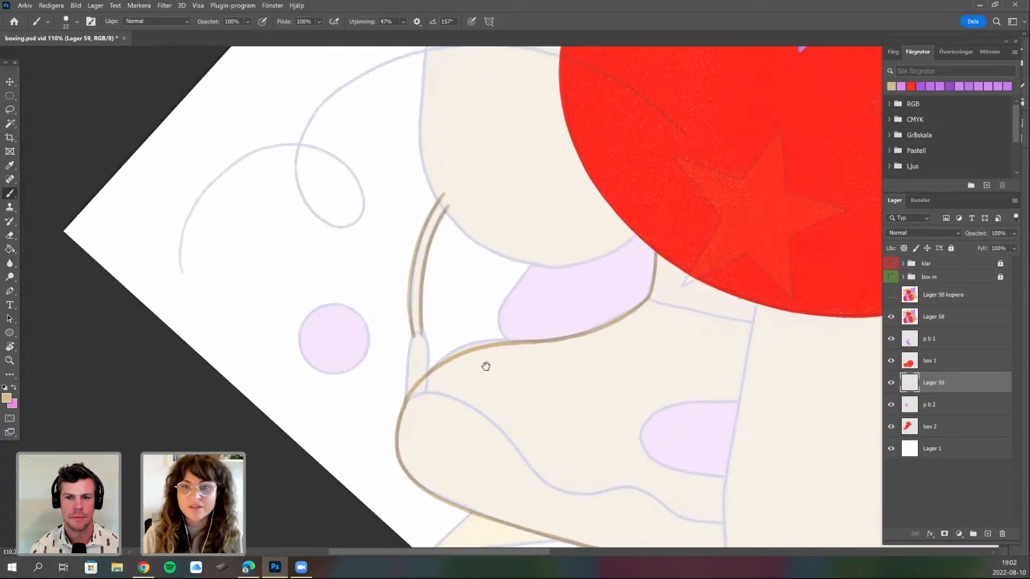
{"action": "scroll", "coordinate": [489, 348], "scroll_direction": "down", "scroll_amount": 1}
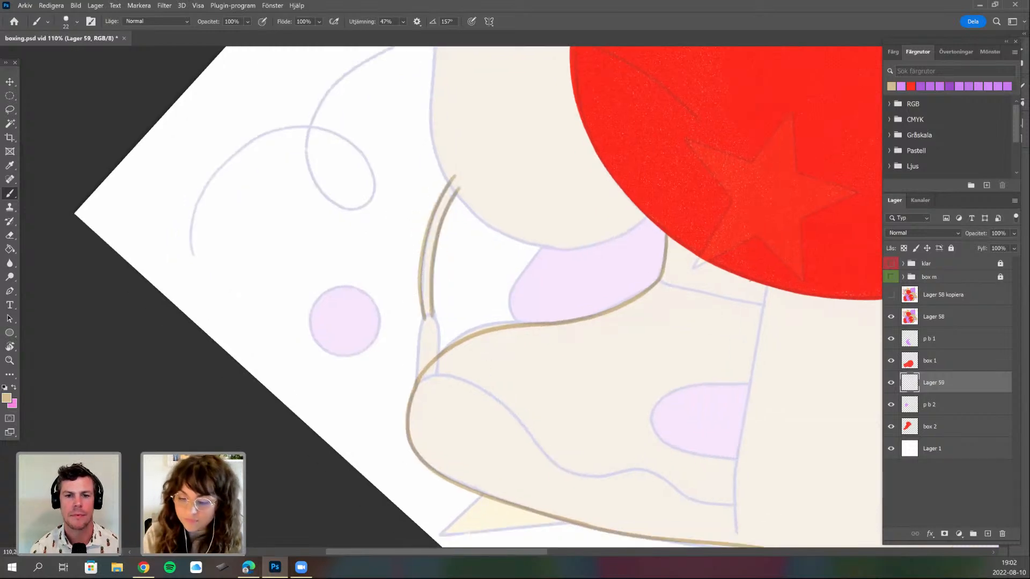
{"action": "scroll", "coordinate": [489, 349], "scroll_direction": "down", "scroll_amount": 1}
{"action": "left_click_drag", "start_coordinate": [433, 309], "coordinate": [418, 378]}
{"action": "mouse_move", "coordinate": [435, 310]}
{"action": "left_mouse_down"}
{"action": "mouse_move", "coordinate": [439, 369]}
{"action": "mouse_move", "coordinate": [442, 312]}
{"action": "left_mouse_up"}
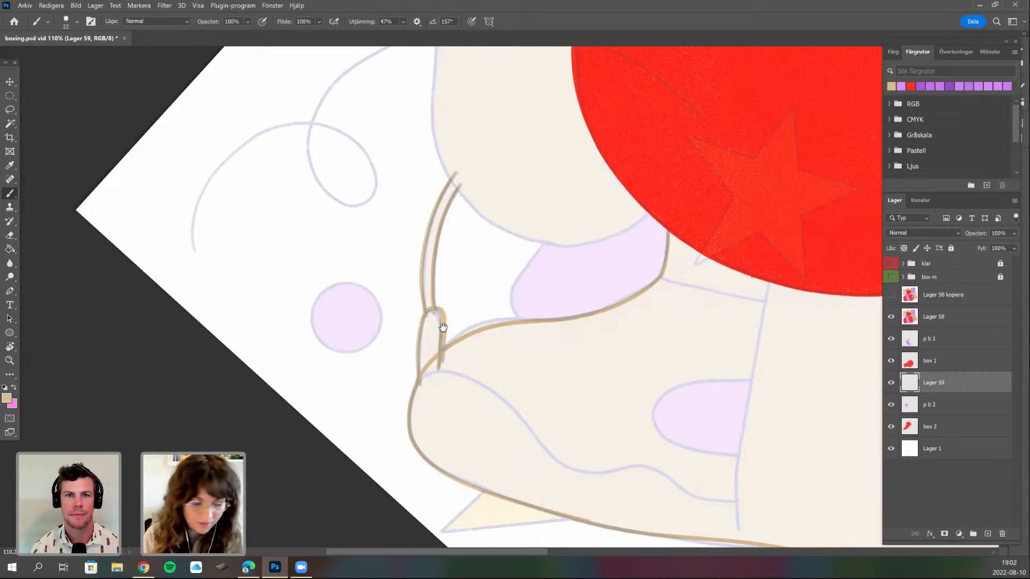
- Outline the rounded beige shape protruding from behind the red glove, from the lilac area round to the glove's lower bulge
{"action": "scroll", "coordinate": [468, 379], "scroll_direction": "up", "scroll_amount": 2}
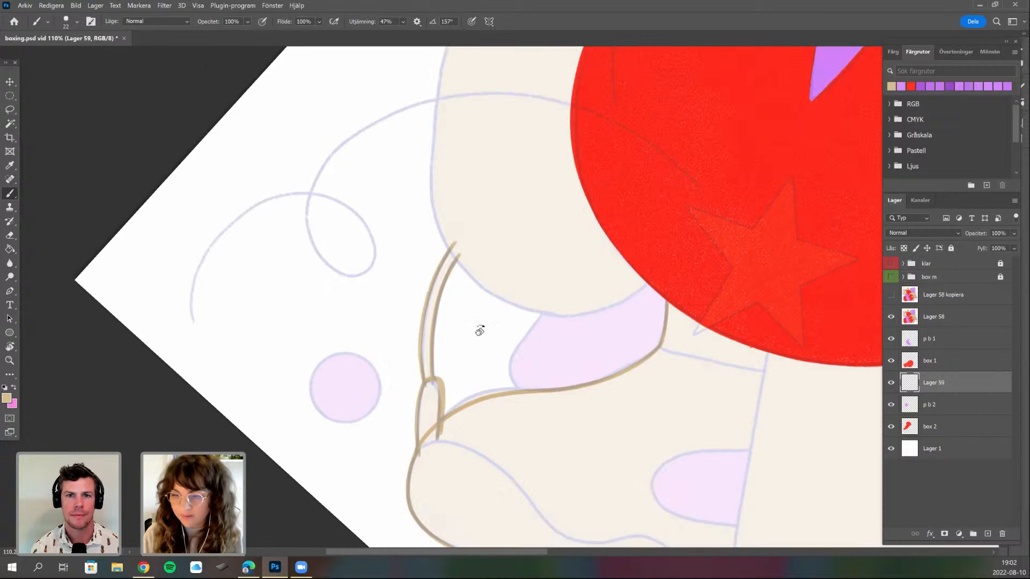
{"action": "key", "text": "r"}
{"action": "left_click_drag", "start_coordinate": [522, 375], "coordinate": [565, 356]}
{"action": "left_click_drag", "start_coordinate": [547, 420], "coordinate": [510, 409]}
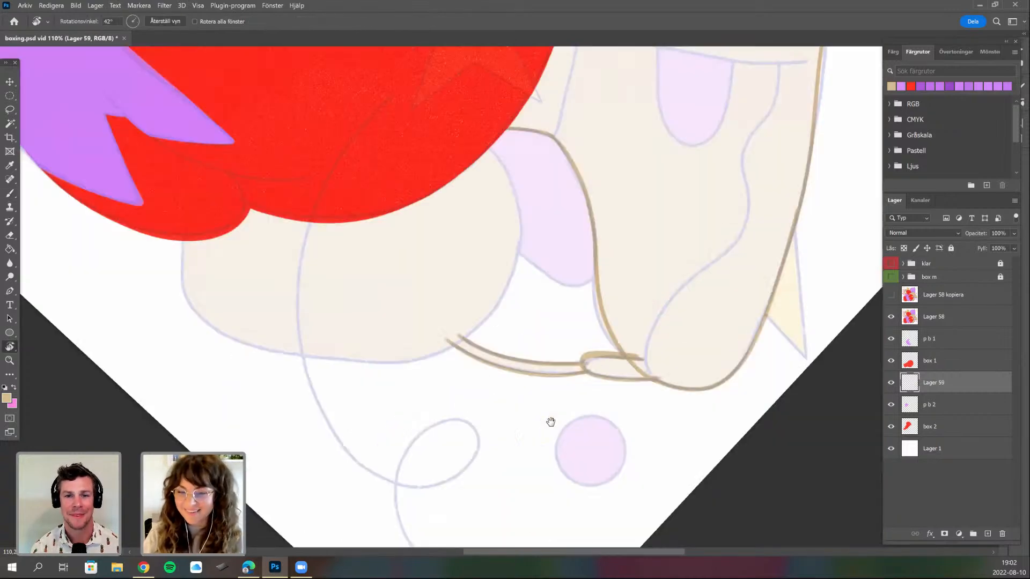
{"action": "left_click_drag", "start_coordinate": [668, 327], "coordinate": [671, 297]}
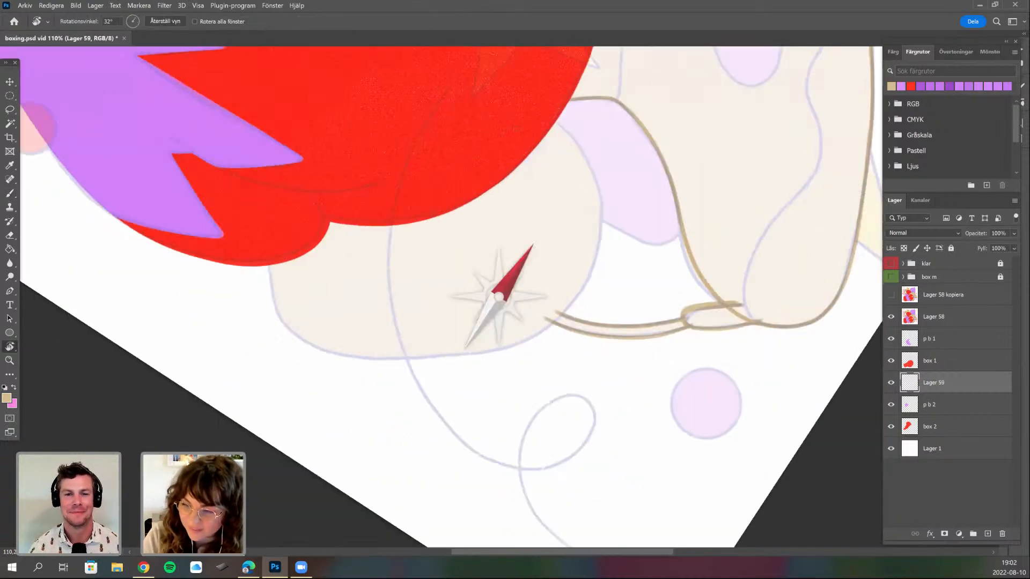
{"action": "left_click_drag", "start_coordinate": [429, 382], "coordinate": [545, 391]}
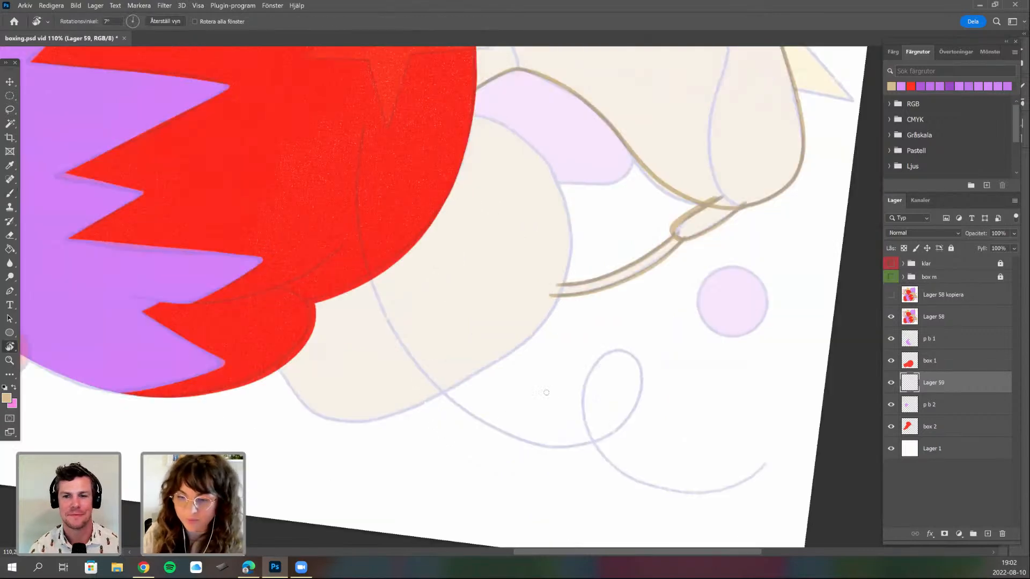
{"action": "left_click_drag", "start_coordinate": [531, 200], "coordinate": [497, 195]}
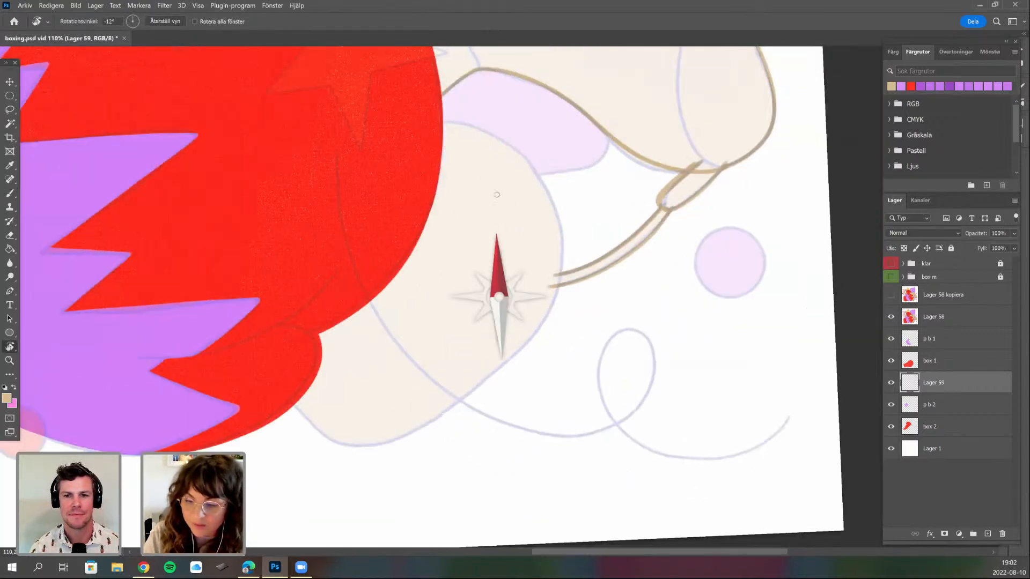
{"action": "left_click_drag", "start_coordinate": [540, 361], "coordinate": [512, 471]}
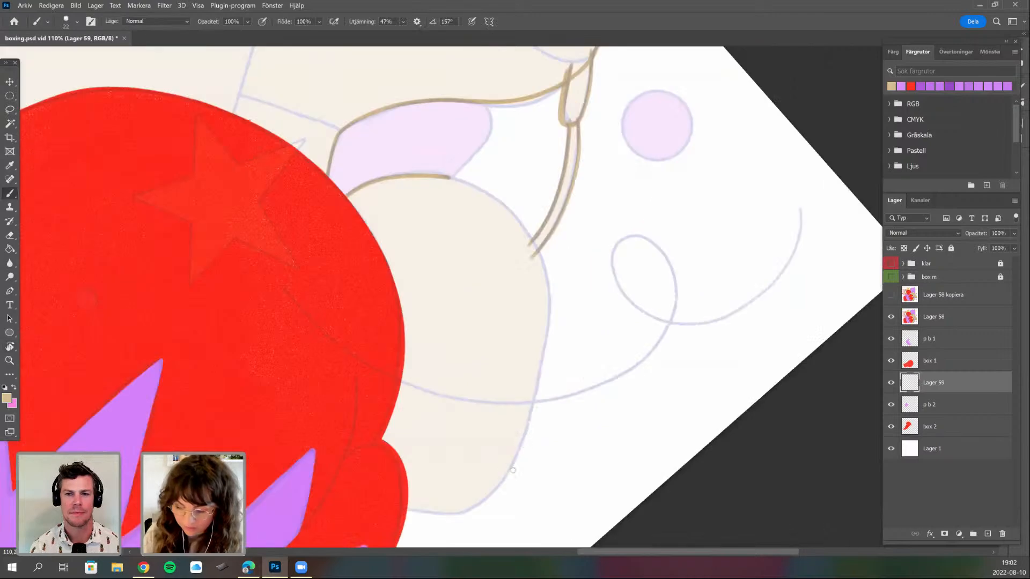
{"action": "left_click_drag", "start_coordinate": [410, 513], "coordinate": [449, 177]}
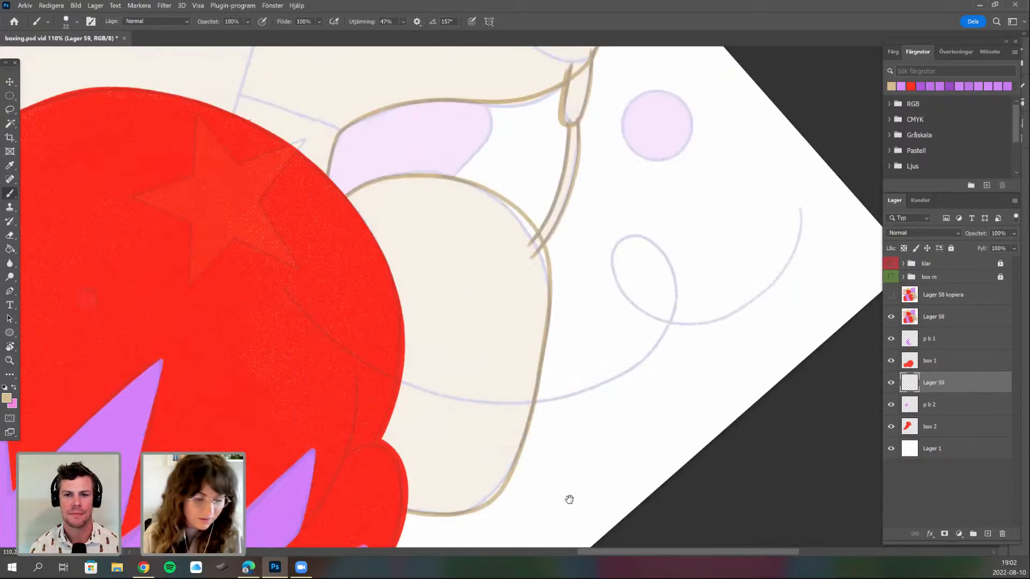
{"action": "left_click_drag", "start_coordinate": [629, 374], "coordinate": [590, 477]}
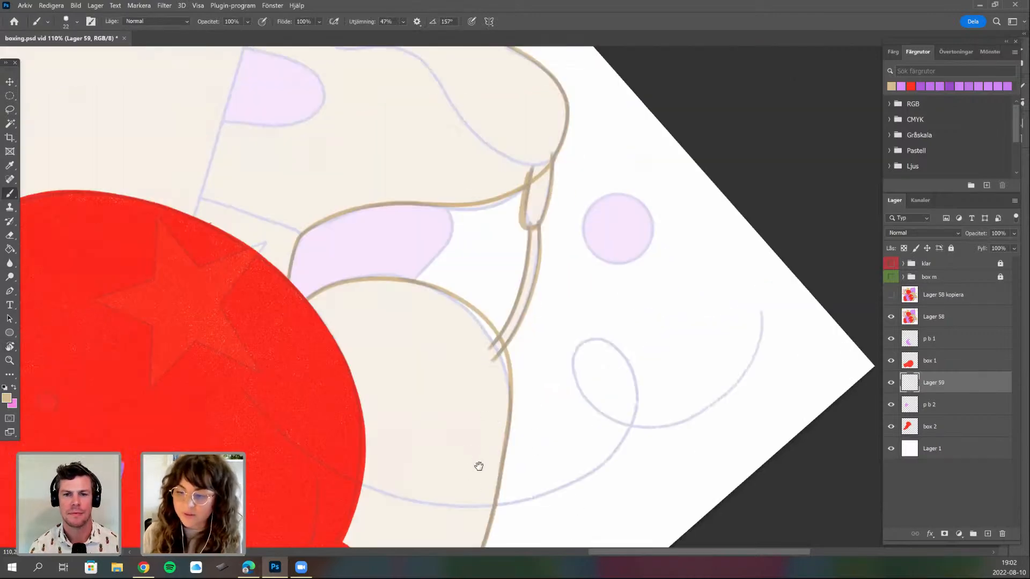
- Outline the straight line across the beige shape and the U-shaped lilac opening attached to it
{"action": "key", "text": "r"}
{"action": "left_click_drag", "start_coordinate": [459, 303], "coordinate": [460, 279]}
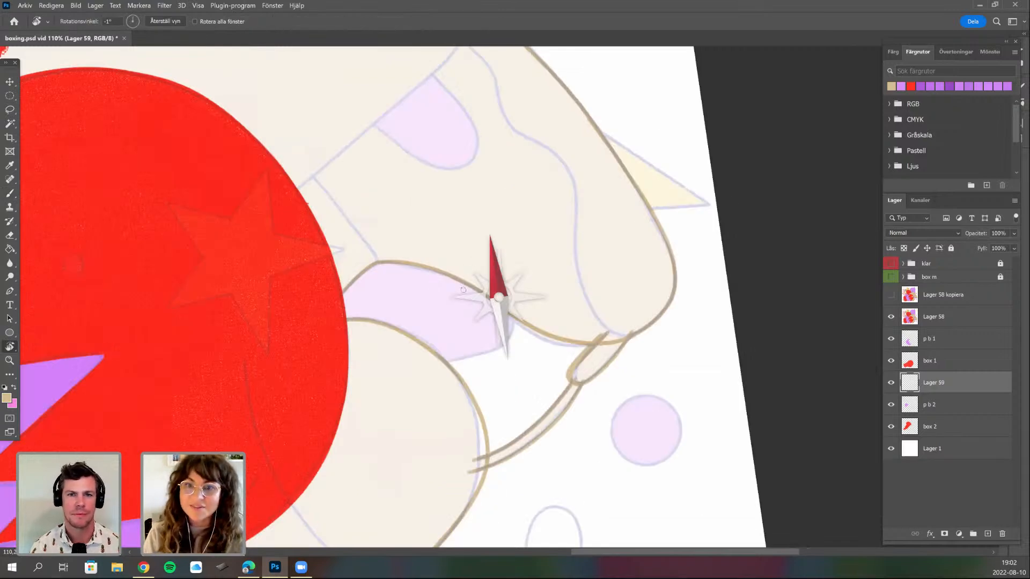
{"action": "left_click_drag", "start_coordinate": [378, 283], "coordinate": [411, 281]}
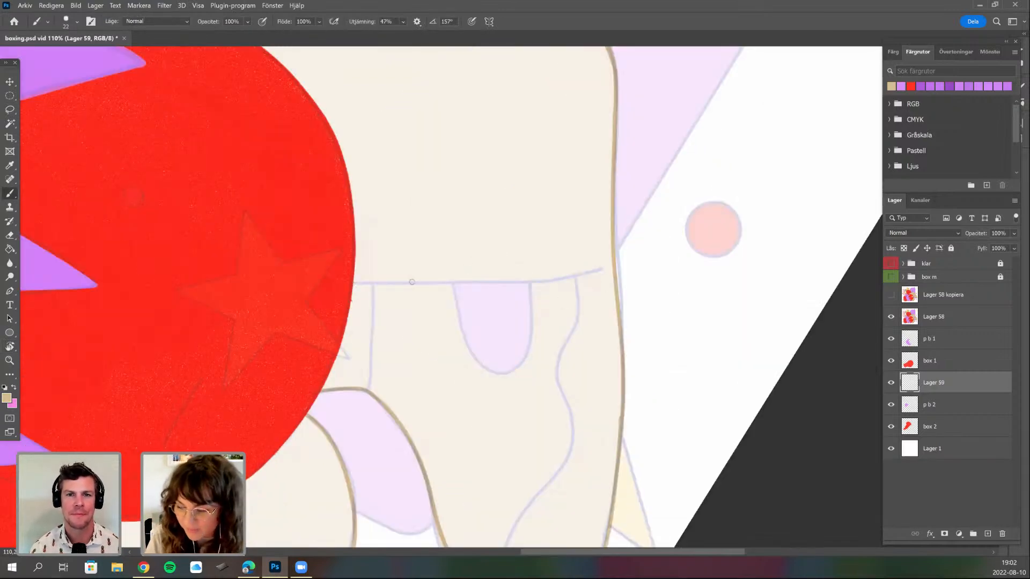
{"action": "left_click_drag", "start_coordinate": [514, 279], "coordinate": [580, 271]}
{"action": "mouse_move", "coordinate": [460, 325]}
{"action": "left_mouse_down"}
{"action": "mouse_move", "coordinate": [506, 378]}
{"action": "mouse_move", "coordinate": [535, 336]}
{"action": "mouse_move", "coordinate": [534, 255]}
{"action": "left_mouse_up"}
{"action": "mouse_move", "coordinate": [592, 337]}
{"action": "left_mouse_down"}
{"action": "mouse_move", "coordinate": [587, 377]}
{"action": "mouse_move", "coordinate": [675, 349]}
{"action": "left_mouse_up"}
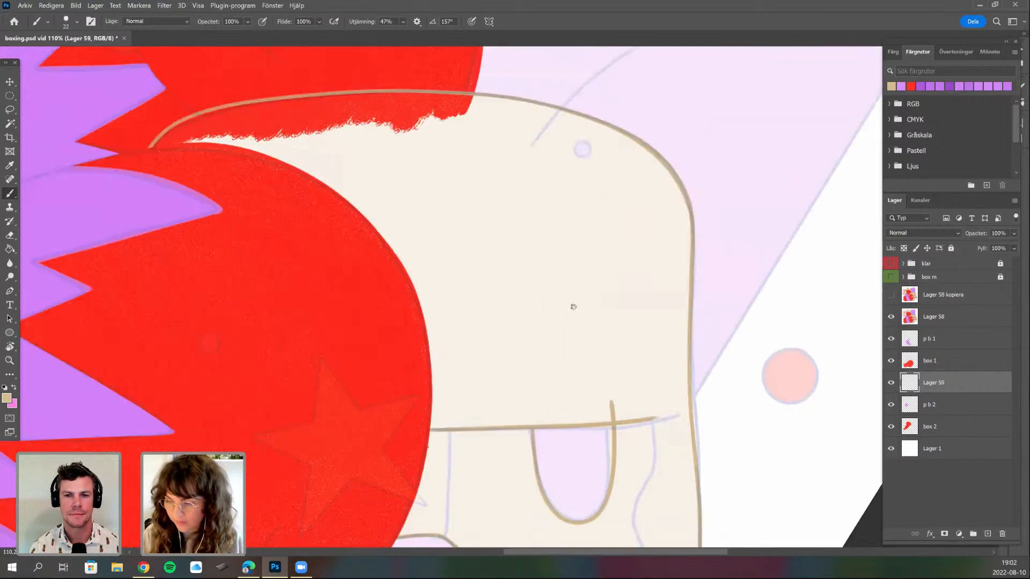
- Switch to the textured fill brush with 81% flow and fill beige inside the outer edge and beside the U-shaped opening
{"action": "scroll", "coordinate": [573, 307], "scroll_direction": "down", "scroll_amount": 1}
{"action": "right_click", "coordinate": [584, 317]}
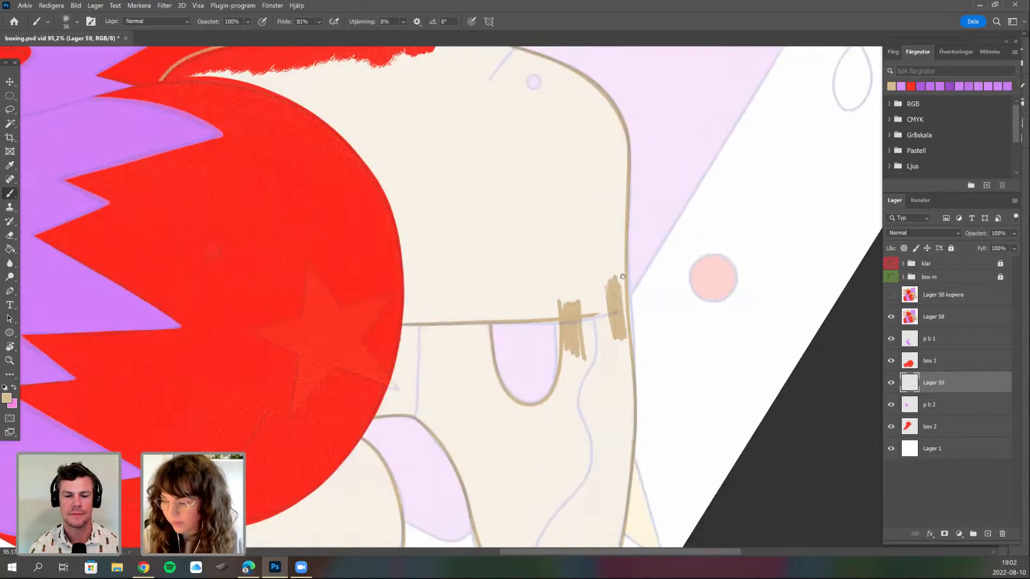
{"action": "left_click_drag", "start_coordinate": [624, 284], "coordinate": [624, 338]}
{"action": "left_click_drag", "start_coordinate": [615, 239], "coordinate": [612, 279]}
{"action": "mouse_move", "coordinate": [619, 237]}
{"action": "left_mouse_down"}
{"action": "mouse_move", "coordinate": [622, 291]}
{"action": "mouse_move", "coordinate": [618, 203]}
{"action": "left_mouse_up"}
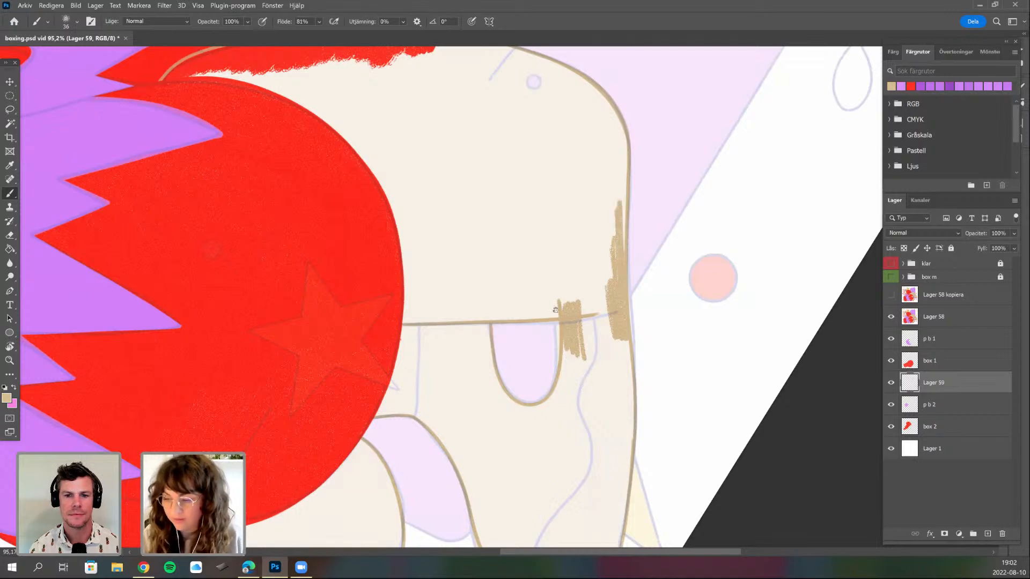
{"action": "mouse_move", "coordinate": [561, 370]}
{"action": "left_mouse_down"}
{"action": "mouse_move", "coordinate": [535, 306]}
{"action": "mouse_move", "coordinate": [545, 322]}
{"action": "left_mouse_up"}
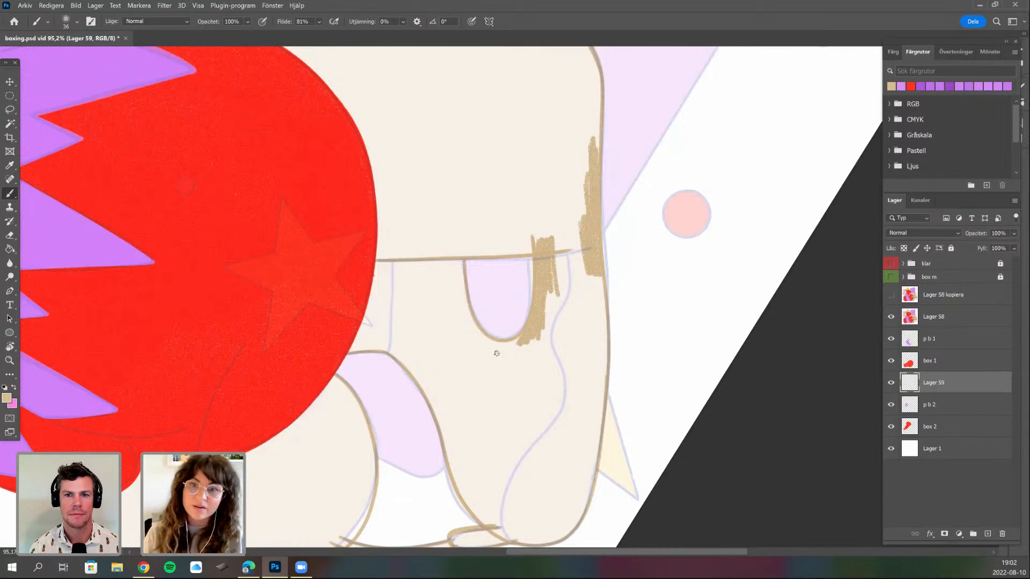
- Extend the textured beige fill further along the outer edge towards the rounded end and hide the Lager 58 sketch layer
{"action": "left_click_drag", "start_coordinate": [623, 398], "coordinate": [583, 350]}
{"action": "mouse_move", "coordinate": [552, 227]}
{"action": "left_mouse_down"}
{"action": "mouse_move", "coordinate": [562, 266]}
{"action": "mouse_move", "coordinate": [559, 227]}
{"action": "mouse_move", "coordinate": [565, 285]}
{"action": "mouse_move", "coordinate": [564, 262]}
{"action": "left_mouse_up"}
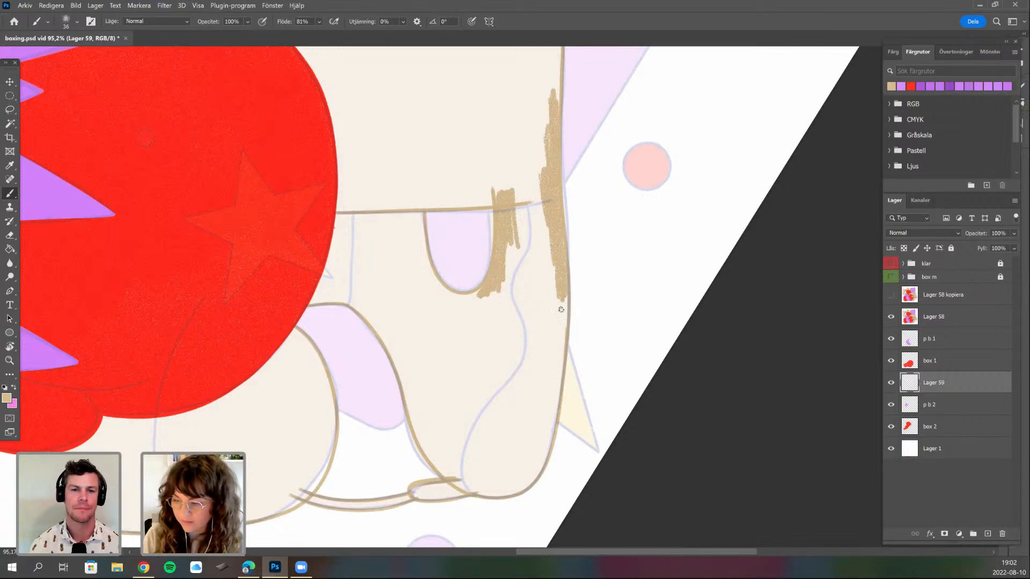
{"action": "mouse_move", "coordinate": [560, 322]}
{"action": "left_mouse_down"}
{"action": "mouse_move", "coordinate": [547, 354]}
{"action": "mouse_move", "coordinate": [562, 349]}
{"action": "mouse_move", "coordinate": [563, 301]}
{"action": "left_mouse_up"}
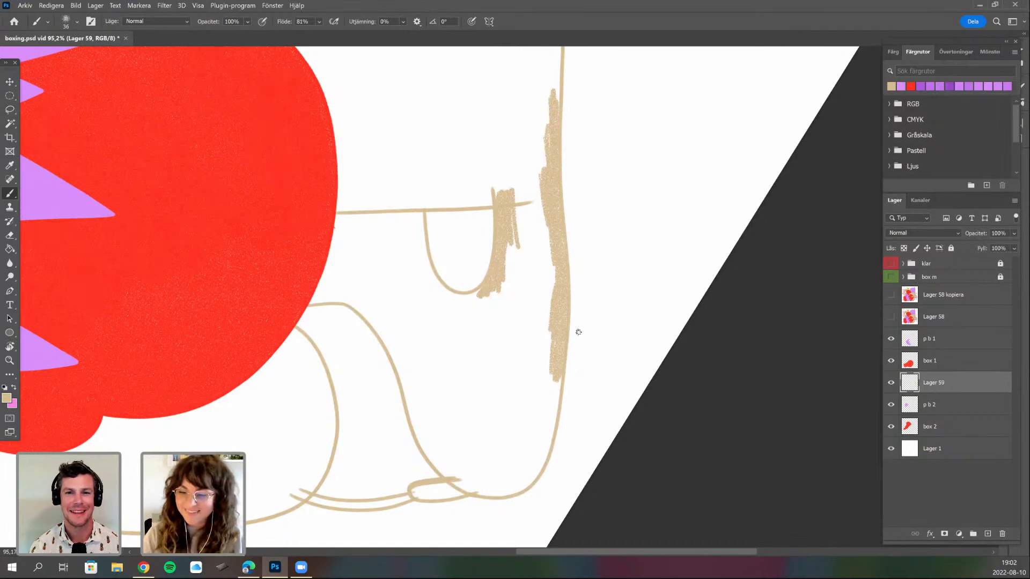
- Fill beige around the rest of the U-shaped opening's curve and along its straight side
{"action": "left_click_drag", "start_coordinate": [513, 217], "coordinate": [537, 170]}
{"action": "mouse_move", "coordinate": [504, 250]}
{"action": "left_mouse_down"}
{"action": "mouse_move", "coordinate": [476, 262]}
{"action": "mouse_move", "coordinate": [505, 248]}
{"action": "mouse_move", "coordinate": [478, 251]}
{"action": "left_mouse_up"}
{"action": "mouse_move", "coordinate": [449, 217]}
{"action": "left_mouse_down"}
{"action": "mouse_move", "coordinate": [435, 179]}
{"action": "mouse_move", "coordinate": [442, 203]}
{"action": "mouse_move", "coordinate": [444, 168]}
{"action": "left_mouse_up"}
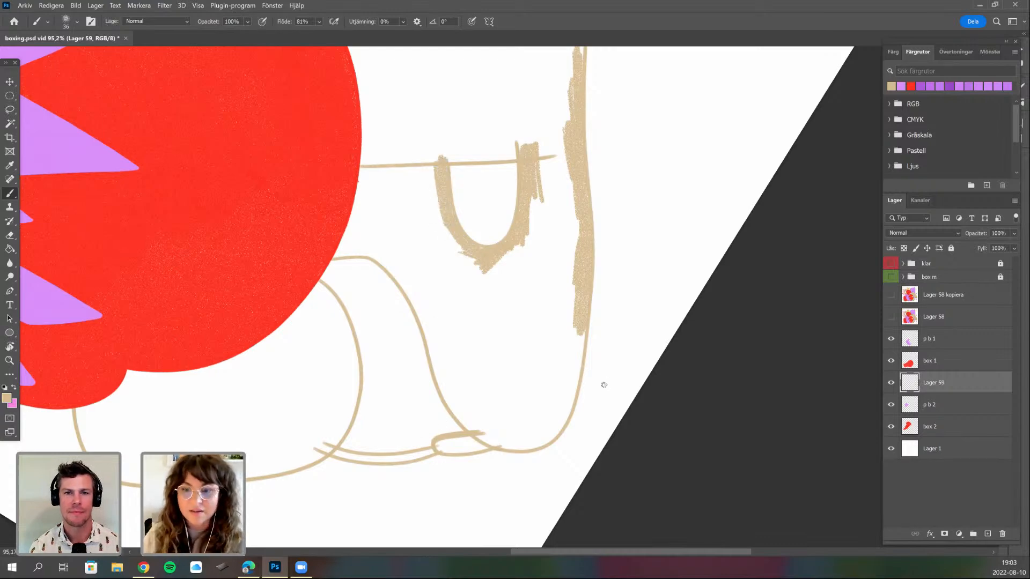
{"action": "scroll", "coordinate": [493, 279], "scroll_direction": "up", "scroll_amount": 3}
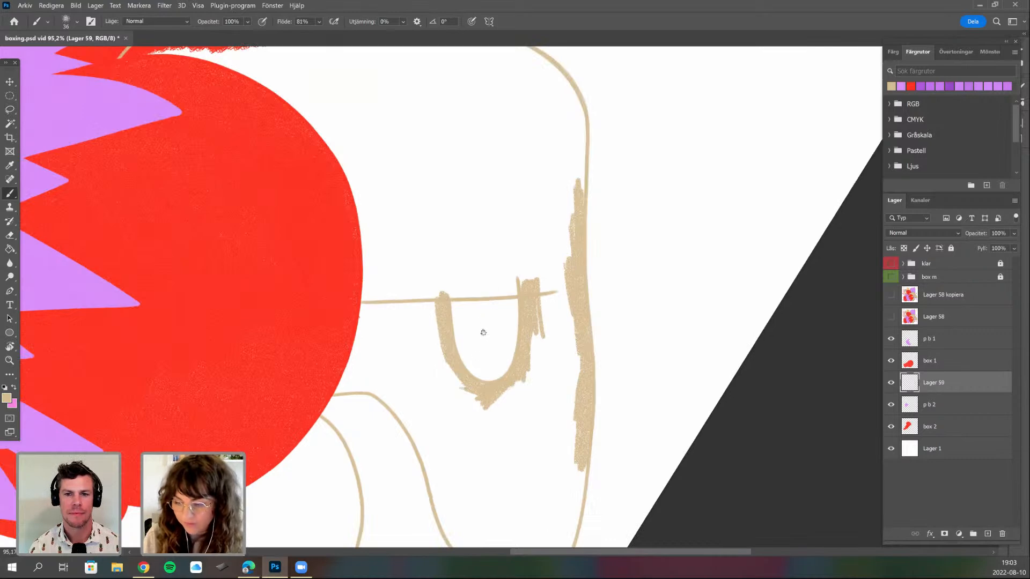
{"action": "left_click_drag", "start_coordinate": [490, 294], "coordinate": [584, 274]}
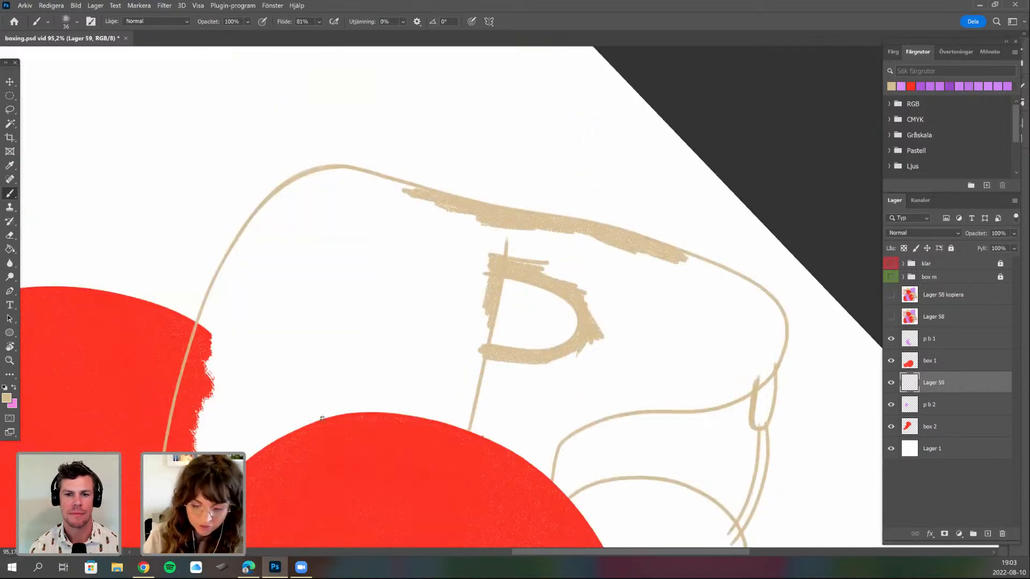
- Thicken the beige shape's long edge across the far red glove and around the rounded corner with the textured brush
{"action": "scroll", "coordinate": [328, 399], "scroll_direction": "down", "scroll_amount": 4}
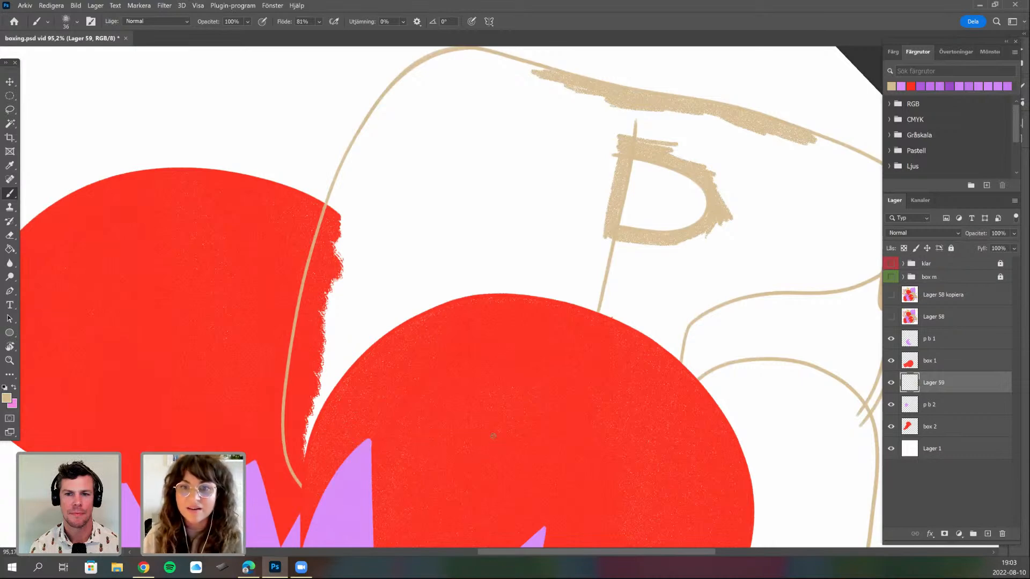
{"action": "scroll", "coordinate": [493, 436], "scroll_direction": "down", "scroll_amount": 1}
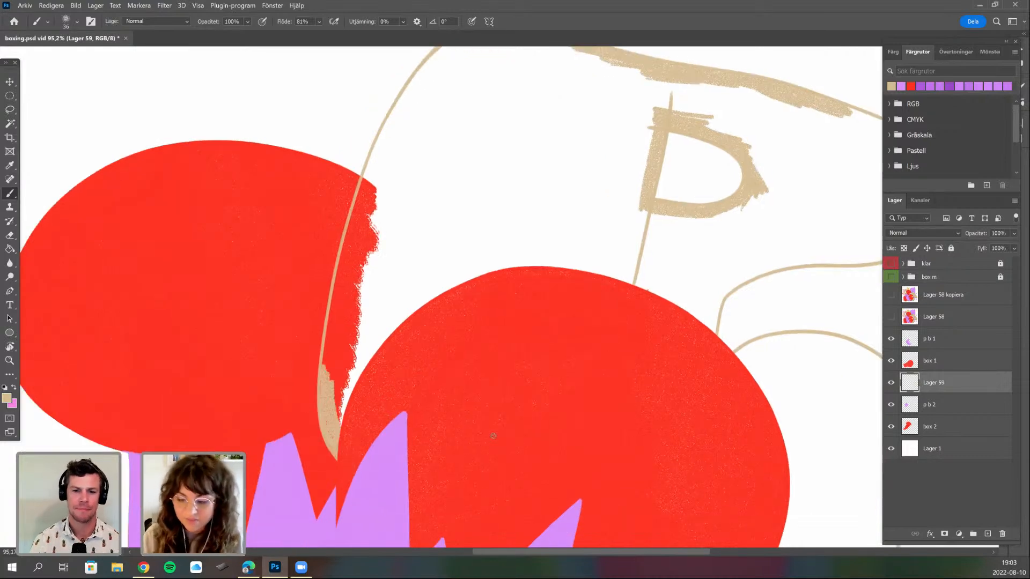
{"action": "left_click_drag", "start_coordinate": [456, 442], "coordinate": [416, 320]}
{"action": "mouse_move", "coordinate": [431, 358]}
{"action": "left_mouse_down"}
{"action": "mouse_move", "coordinate": [409, 236]}
{"action": "mouse_move", "coordinate": [405, 342]}
{"action": "mouse_move", "coordinate": [402, 285]}
{"action": "left_mouse_up"}
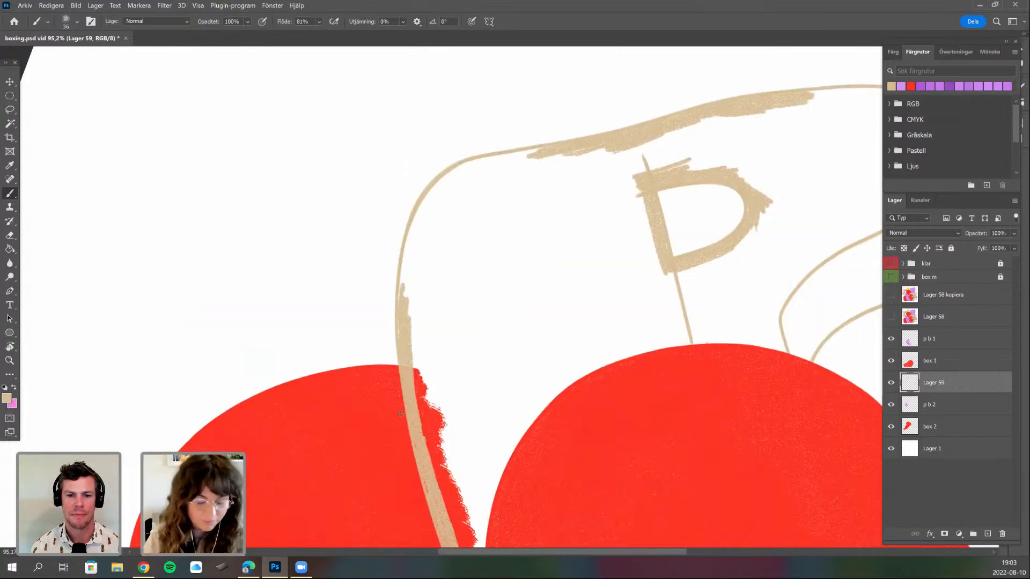
{"action": "left_click_drag", "start_coordinate": [495, 386], "coordinate": [488, 446]}
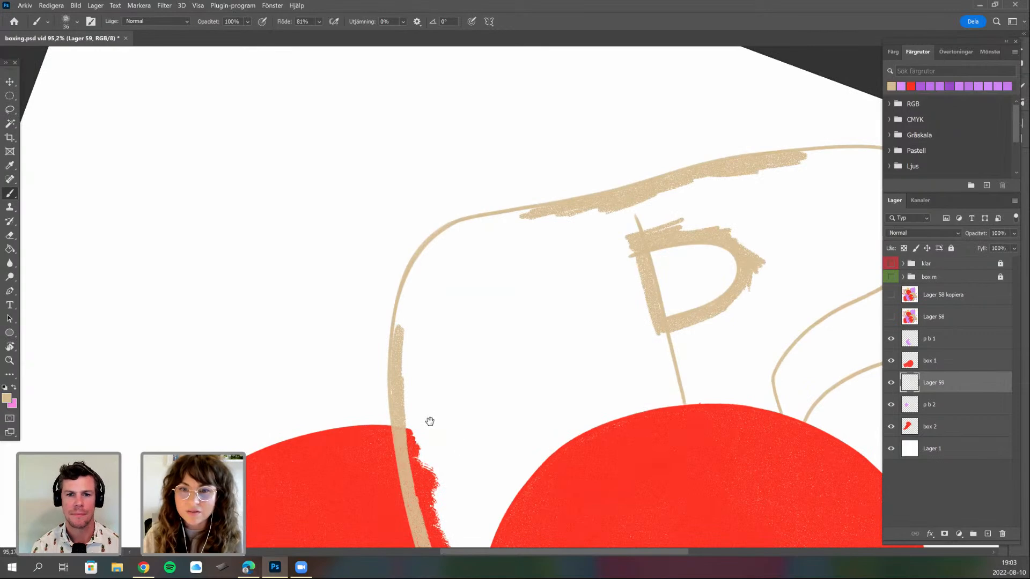
{"action": "key", "text": "r"}
{"action": "left_click_drag", "start_coordinate": [423, 249], "coordinate": [410, 289]}
{"action": "mouse_move", "coordinate": [377, 334]}
{"action": "left_mouse_down"}
{"action": "mouse_move", "coordinate": [335, 307]}
{"action": "mouse_move", "coordinate": [374, 252]}
{"action": "mouse_move", "coordinate": [376, 268]}
{"action": "mouse_move", "coordinate": [407, 207]}
{"action": "mouse_move", "coordinate": [447, 180]}
{"action": "left_mouse_up"}
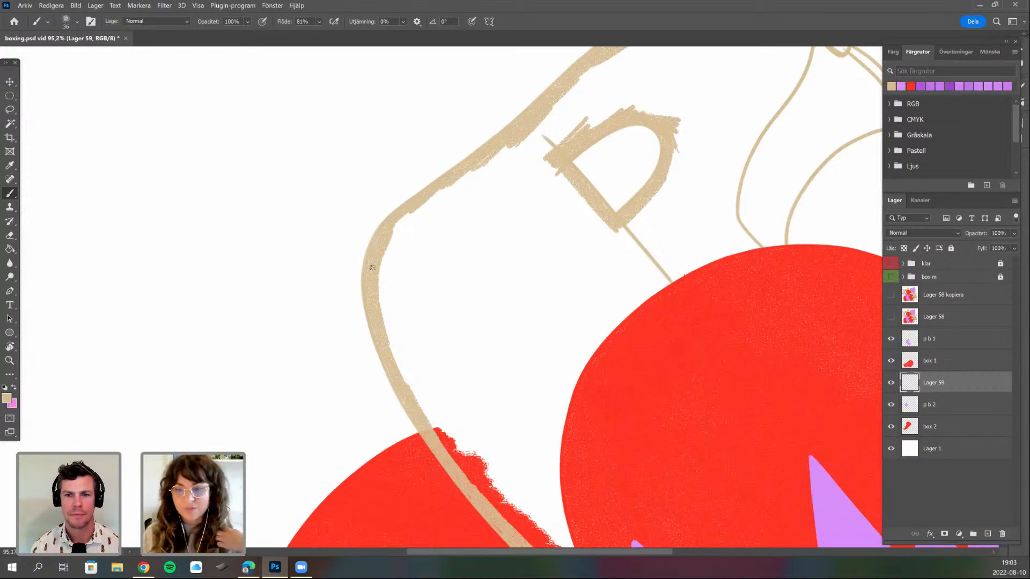
{"action": "left_click_drag", "start_coordinate": [390, 236], "coordinate": [427, 204]}
{"action": "key", "text": "space"}
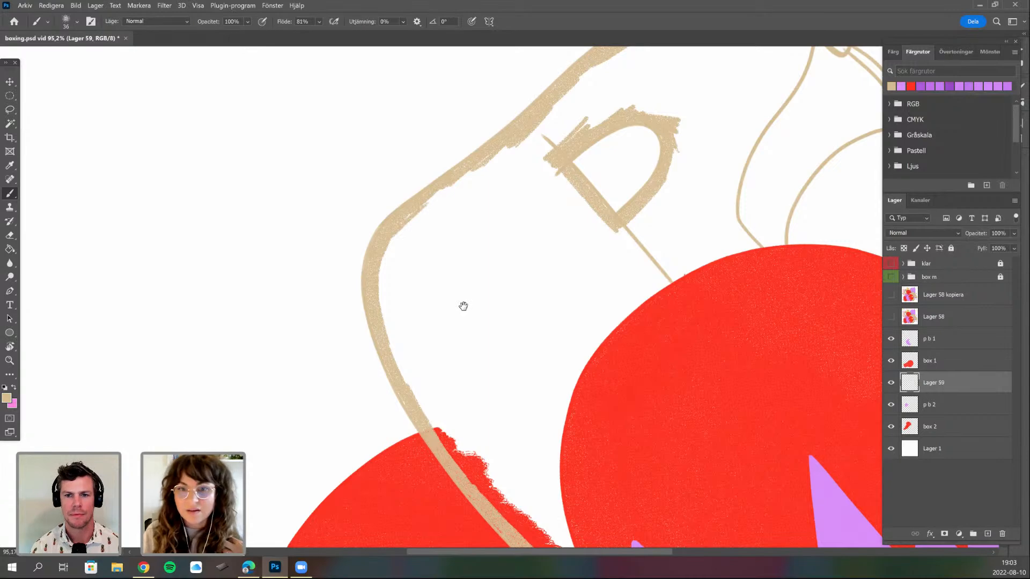
- Thicken the S-curved inner edge of the beige shape from the outer corner down to the front red glove
{"action": "left_click_drag", "start_coordinate": [460, 308], "coordinate": [510, 349]}
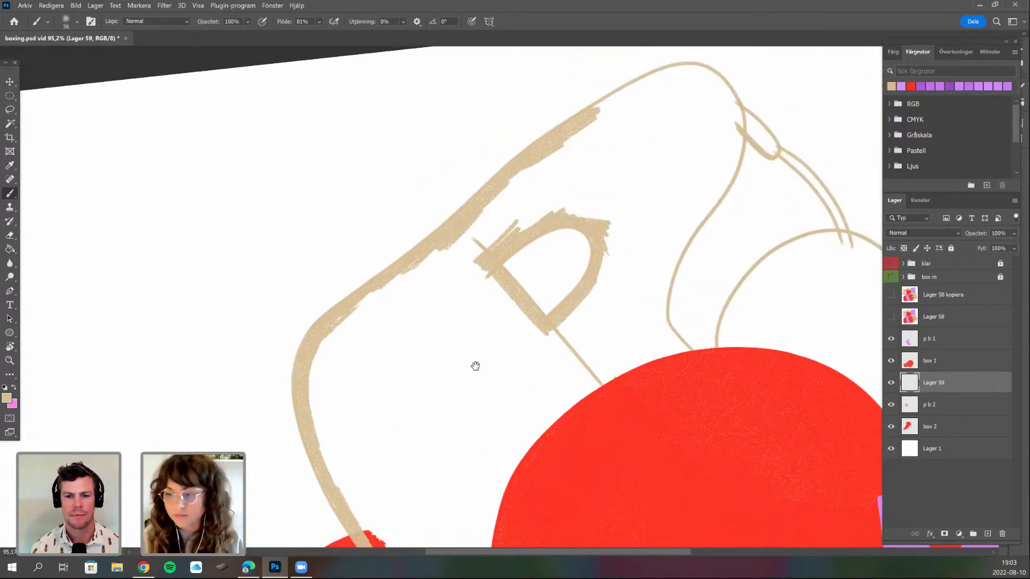
{"action": "left_click_drag", "start_coordinate": [575, 267], "coordinate": [475, 329]}
{"action": "mouse_move", "coordinate": [635, 189]}
{"action": "left_mouse_down"}
{"action": "mouse_move", "coordinate": [622, 229]}
{"action": "mouse_move", "coordinate": [620, 256]}
{"action": "mouse_move", "coordinate": [635, 232]}
{"action": "mouse_move", "coordinate": [587, 294]}
{"action": "left_mouse_up"}
{"action": "left_click_drag", "start_coordinate": [611, 259], "coordinate": [564, 347]}
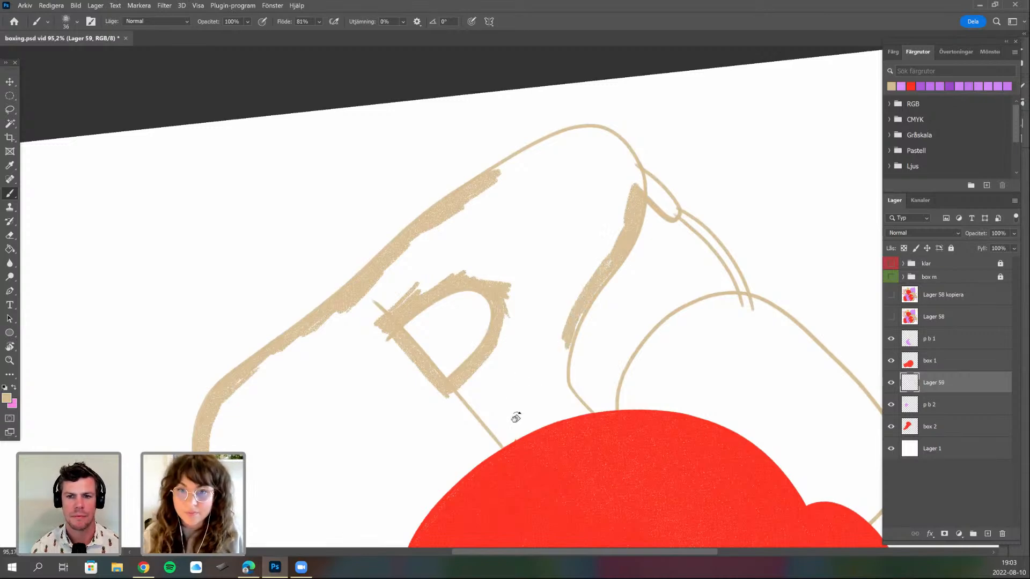
{"action": "left_click_drag", "start_coordinate": [515, 417], "coordinate": [517, 347]}
{"action": "key", "text": "r"}
{"action": "left_click_drag", "start_coordinate": [537, 258], "coordinate": [555, 283]}
{"action": "mouse_move", "coordinate": [608, 254]}
{"action": "left_mouse_down"}
{"action": "mouse_move", "coordinate": [498, 341]}
{"action": "mouse_move", "coordinate": [509, 374]}
{"action": "left_mouse_up"}
{"action": "key", "text": "r"}
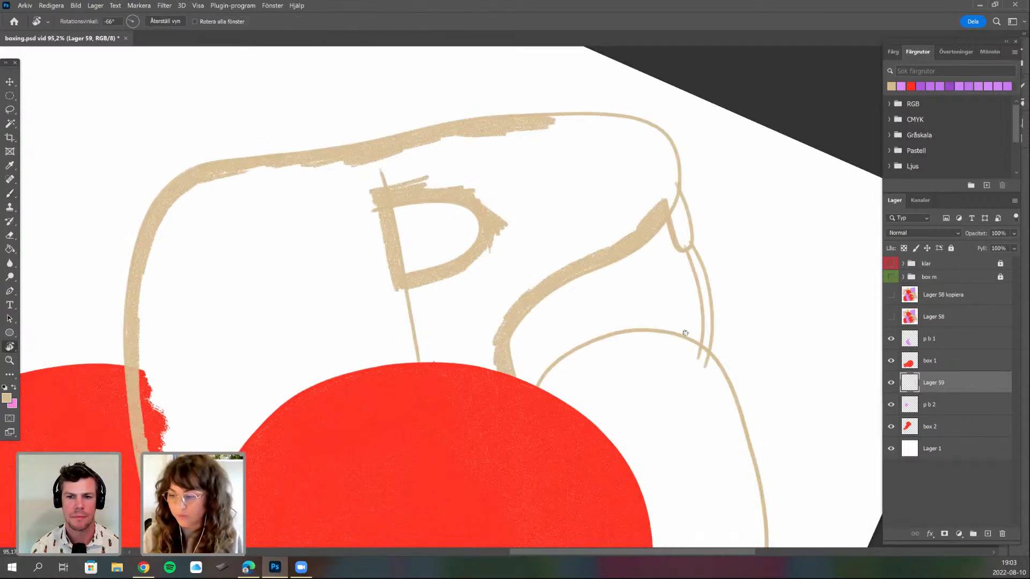
- Fill the small loop at the beige shape's corner and the narrow double-lined strip leading from it to the rounded lower shape
{"action": "left_click_drag", "start_coordinate": [686, 333], "coordinate": [699, 314]}
{"action": "left_click_drag", "start_coordinate": [683, 361], "coordinate": [652, 417]}
{"action": "key", "text": "b"}
{"action": "left_click_drag", "start_coordinate": [692, 322], "coordinate": [683, 355]}
{"action": "left_click_drag", "start_coordinate": [622, 260], "coordinate": [588, 257]}
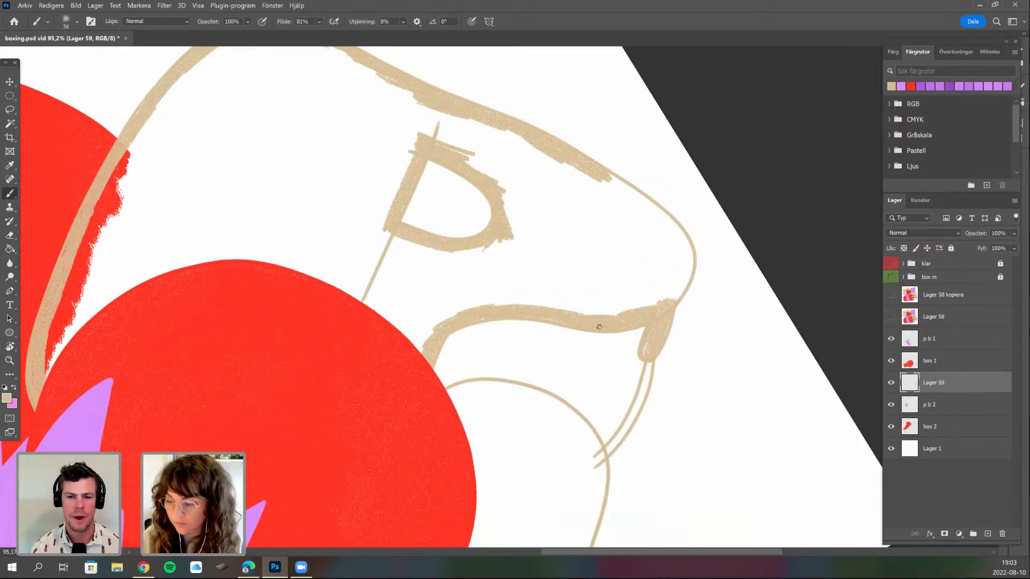
{"action": "left_click_drag", "start_coordinate": [590, 339], "coordinate": [581, 218]}
{"action": "left_click_drag", "start_coordinate": [611, 315], "coordinate": [590, 341]}
{"action": "left_click_drag", "start_coordinate": [642, 243], "coordinate": [634, 269]}
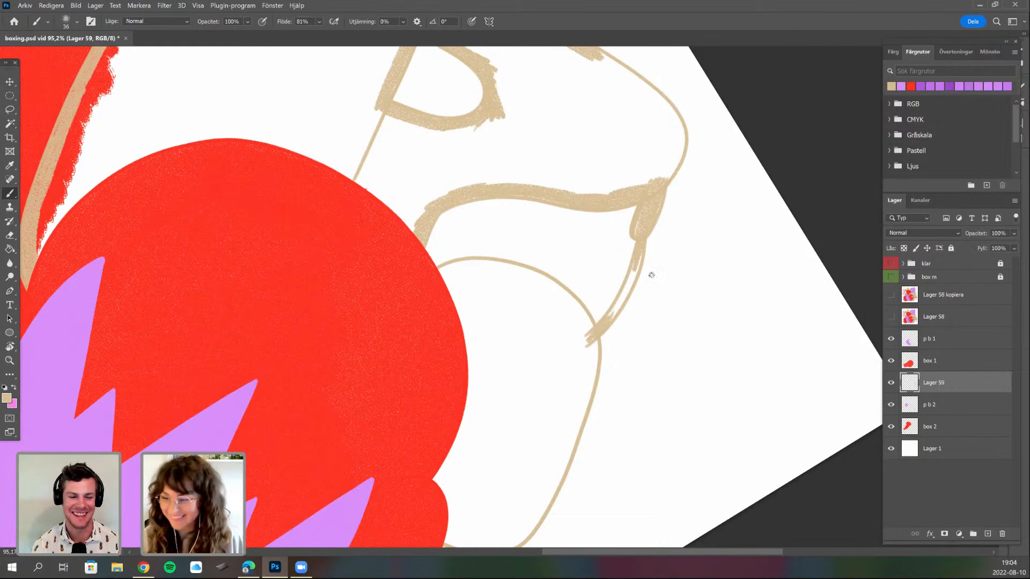
{"action": "mouse_move", "coordinate": [628, 284]}
{"action": "left_mouse_down"}
{"action": "mouse_move", "coordinate": [636, 272]}
{"action": "mouse_move", "coordinate": [608, 322]}
{"action": "left_mouse_up"}
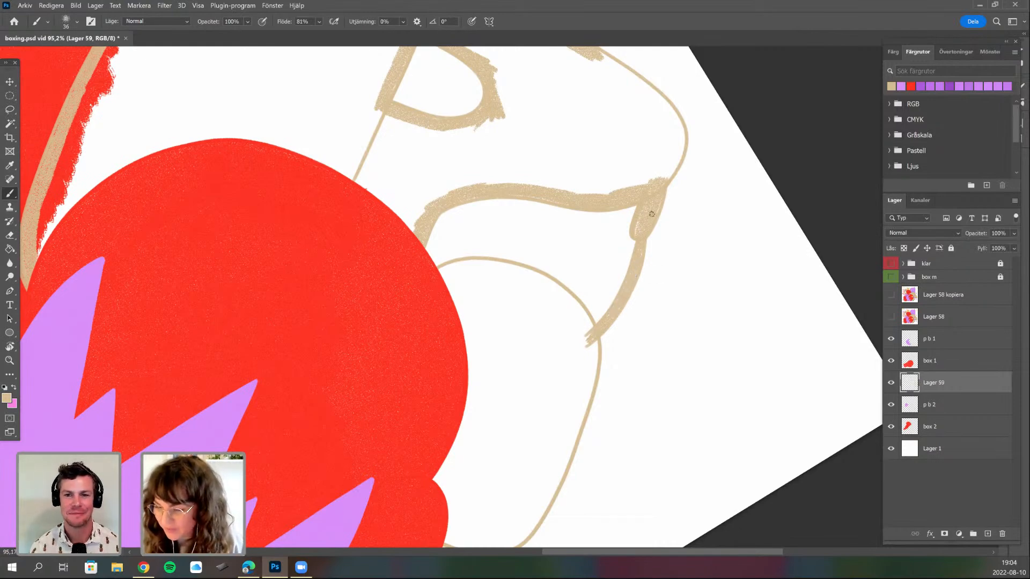
{"action": "left_click_drag", "start_coordinate": [644, 211], "coordinate": [673, 145]}
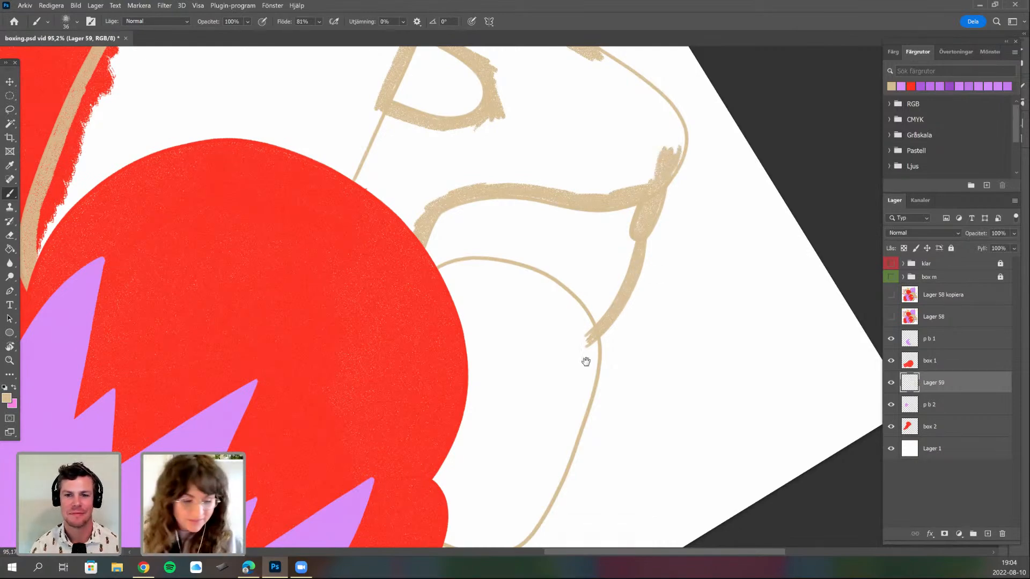
- Fill beige along the remaining thin outer edge, around the rounded corner to the filled loop
{"action": "left_click_drag", "start_coordinate": [527, 401], "coordinate": [490, 478]}
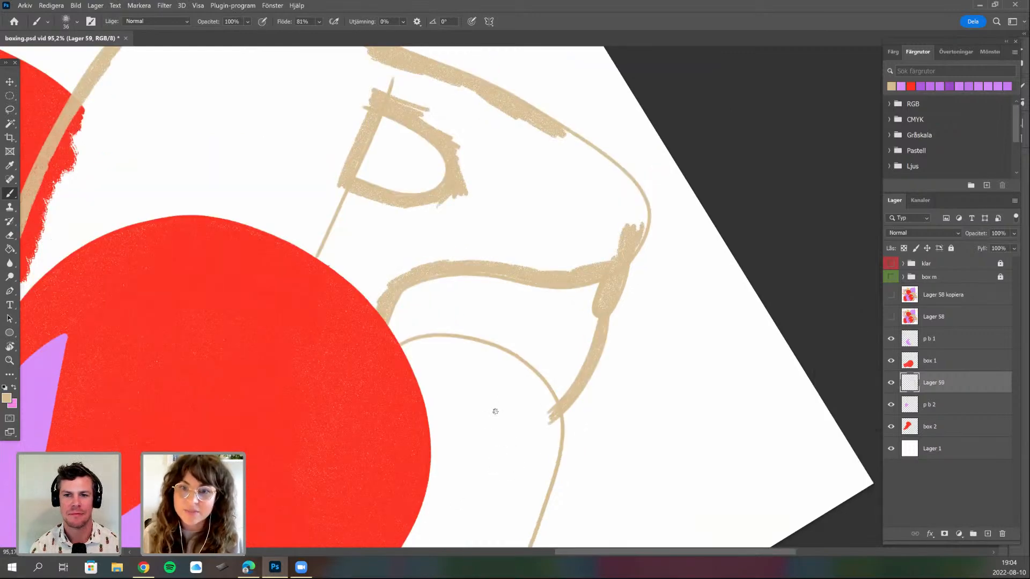
{"action": "key", "text": "r"}
{"action": "left_click_drag", "start_coordinate": [573, 281], "coordinate": [565, 332]}
{"action": "left_click_drag", "start_coordinate": [563, 253], "coordinate": [563, 271]}
{"action": "key", "text": "b"}
{"action": "mouse_move", "coordinate": [543, 219]}
{"action": "left_mouse_down"}
{"action": "mouse_move", "coordinate": [560, 266]}
{"action": "mouse_move", "coordinate": [559, 210]}
{"action": "left_mouse_up"}
{"action": "left_click_drag", "start_coordinate": [474, 391], "coordinate": [459, 343]}
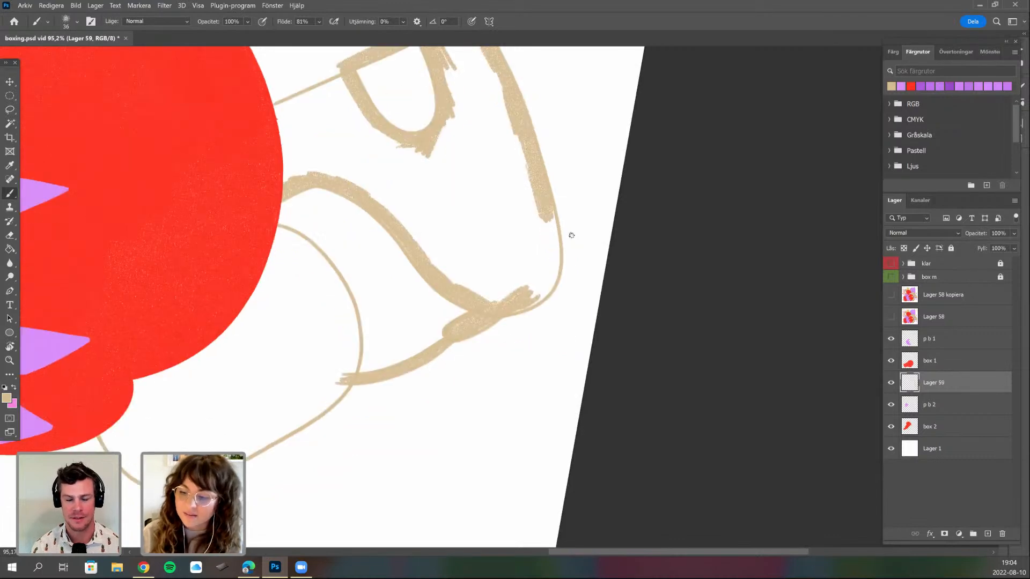
{"action": "key", "text": "r"}
{"action": "left_click_drag", "start_coordinate": [565, 274], "coordinate": [576, 305]}
{"action": "mouse_move", "coordinate": [579, 246]}
{"action": "left_mouse_down"}
{"action": "mouse_move", "coordinate": [570, 284]}
{"action": "mouse_move", "coordinate": [563, 276]}
{"action": "mouse_move", "coordinate": [539, 307]}
{"action": "left_mouse_up"}
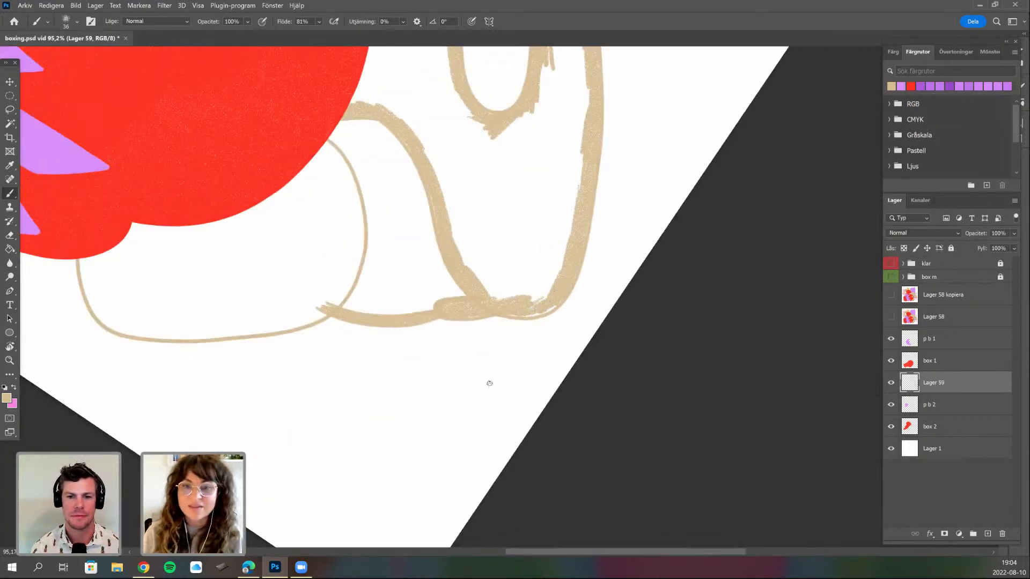
{"action": "key", "text": "r"}
{"action": "mouse_move", "coordinate": [310, 426]}
{"action": "left_mouse_down"}
{"action": "mouse_move", "coordinate": [306, 379]}
{"action": "mouse_move", "coordinate": [446, 416]}
{"action": "mouse_move", "coordinate": [409, 416]}
{"action": "mouse_move", "coordinate": [478, 310]}
{"action": "mouse_move", "coordinate": [482, 346]}
{"action": "left_mouse_up"}
{"action": "key", "text": "b"}
{"action": "left_click_drag", "start_coordinate": [490, 300], "coordinate": [481, 328]}
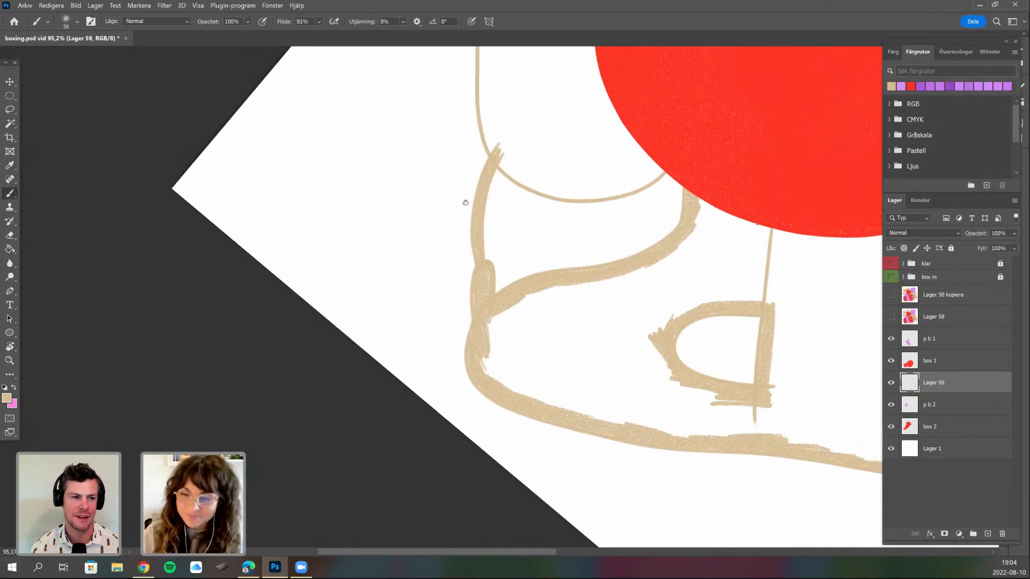
- Thicken the outer edge of the rounded lower beige shape from the narrow strip around to the front red glove
{"action": "left_click_drag", "start_coordinate": [463, 236], "coordinate": [442, 340]}
{"action": "mouse_move", "coordinate": [473, 259]}
{"action": "left_mouse_down"}
{"action": "mouse_move", "coordinate": [462, 170]}
{"action": "mouse_move", "coordinate": [466, 201]}
{"action": "left_mouse_up"}
{"action": "left_click_drag", "start_coordinate": [453, 293], "coordinate": [449, 317]}
{"action": "left_click_drag", "start_coordinate": [443, 363], "coordinate": [432, 523]}
{"action": "mouse_move", "coordinate": [448, 354]}
{"action": "left_mouse_down"}
{"action": "mouse_move", "coordinate": [446, 297]}
{"action": "mouse_move", "coordinate": [463, 234]}
{"action": "mouse_move", "coordinate": [453, 286]}
{"action": "left_mouse_up"}
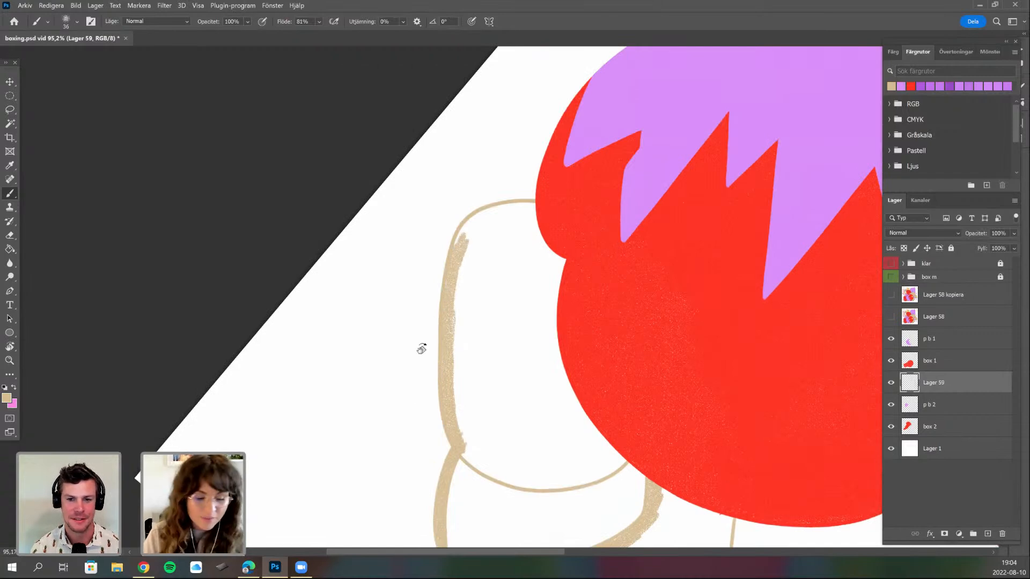
{"action": "key", "text": "r"}
{"action": "left_click_drag", "start_coordinate": [450, 232], "coordinate": [460, 206]}
{"action": "left_click_drag", "start_coordinate": [427, 258], "coordinate": [418, 300]}
{"action": "key", "text": "b"}
{"action": "left_click_drag", "start_coordinate": [455, 211], "coordinate": [430, 268]}
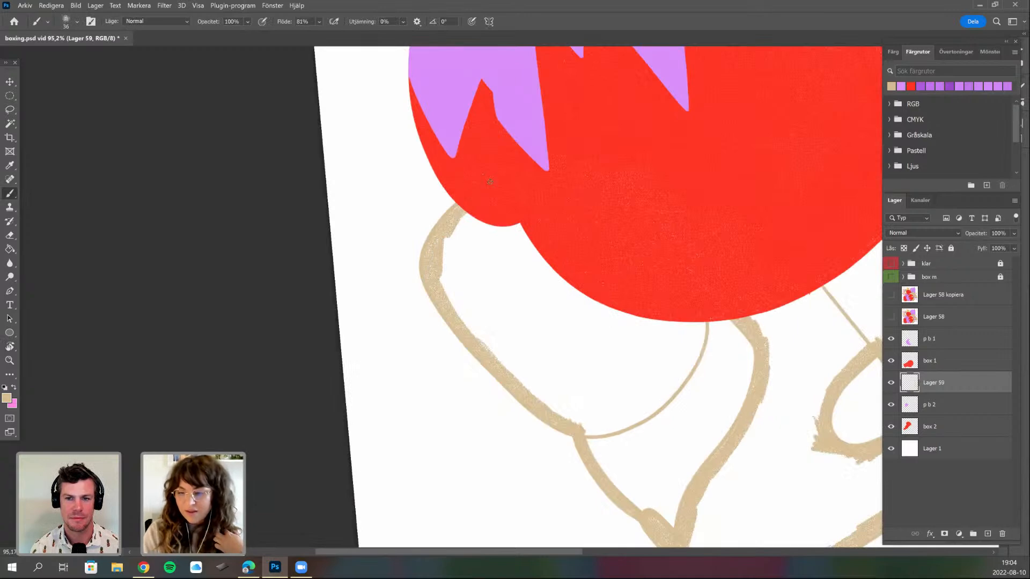
- Thicken the curved inner edge of the rounded lower shape between the red glove and the narrow strip
{"action": "mouse_move", "coordinate": [694, 349]}
{"action": "left_mouse_down"}
{"action": "mouse_move", "coordinate": [701, 328]}
{"action": "mouse_move", "coordinate": [694, 345]}
{"action": "left_mouse_up"}
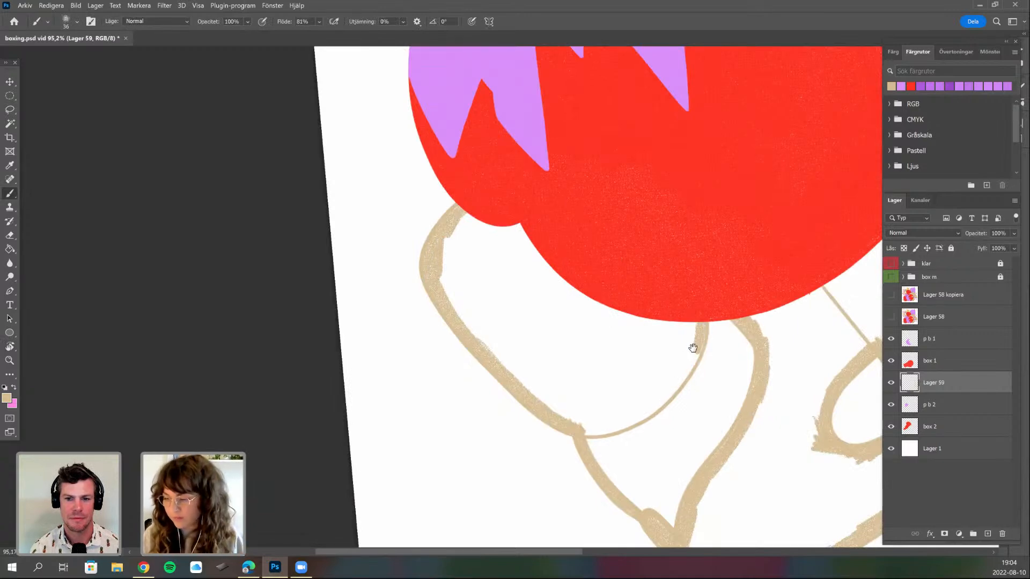
{"action": "scroll", "coordinate": [678, 370], "scroll_direction": "down", "scroll_amount": 2}
{"action": "key", "text": "r"}
{"action": "mouse_move", "coordinate": [650, 410]}
{"action": "left_mouse_down"}
{"action": "mouse_move", "coordinate": [562, 456]}
{"action": "mouse_move", "coordinate": [608, 429]}
{"action": "left_mouse_up"}
{"action": "key", "text": "b"}
{"action": "mouse_move", "coordinate": [696, 253]}
{"action": "left_mouse_down"}
{"action": "mouse_move", "coordinate": [613, 298]}
{"action": "mouse_move", "coordinate": [584, 366]}
{"action": "mouse_move", "coordinate": [602, 340]}
{"action": "mouse_move", "coordinate": [529, 415]}
{"action": "mouse_move", "coordinate": [600, 343]}
{"action": "mouse_move", "coordinate": [617, 251]}
{"action": "left_mouse_up"}
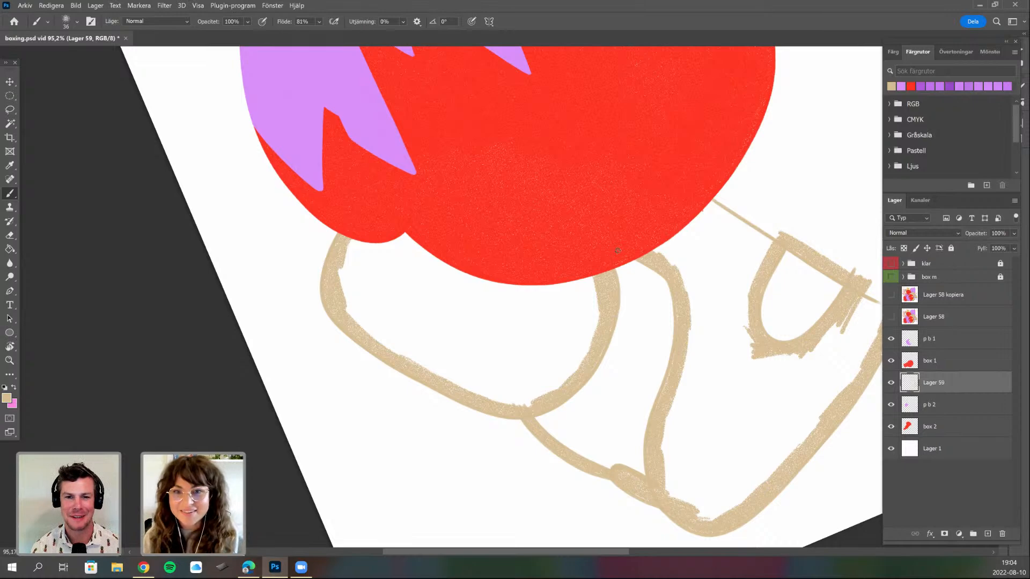
- Enlarge the brush to 77 and fill the interior of the rounded lower shape with textured beige
{"action": "right_click", "coordinate": [475, 277]}
{"action": "mouse_move", "coordinate": [361, 308]}
{"action": "left_mouse_down"}
{"action": "mouse_move", "coordinate": [376, 270]}
{"action": "mouse_move", "coordinate": [395, 293]}
{"action": "mouse_move", "coordinate": [399, 232]}
{"action": "mouse_move", "coordinate": [421, 279]}
{"action": "mouse_move", "coordinate": [441, 248]}
{"action": "mouse_move", "coordinate": [489, 327]}
{"action": "mouse_move", "coordinate": [486, 271]}
{"action": "mouse_move", "coordinate": [507, 301]}
{"action": "mouse_move", "coordinate": [520, 271]}
{"action": "mouse_move", "coordinate": [508, 309]}
{"action": "mouse_move", "coordinate": [534, 353]}
{"action": "mouse_move", "coordinate": [525, 282]}
{"action": "mouse_move", "coordinate": [564, 343]}
{"action": "mouse_move", "coordinate": [566, 294]}
{"action": "mouse_move", "coordinate": [584, 328]}
{"action": "mouse_move", "coordinate": [588, 282]}
{"action": "mouse_move", "coordinate": [568, 367]}
{"action": "mouse_move", "coordinate": [589, 339]}
{"action": "mouse_move", "coordinate": [540, 359]}
{"action": "mouse_move", "coordinate": [517, 404]}
{"action": "mouse_move", "coordinate": [532, 375]}
{"action": "mouse_move", "coordinate": [552, 384]}
{"action": "mouse_move", "coordinate": [573, 352]}
{"action": "mouse_move", "coordinate": [510, 403]}
{"action": "mouse_move", "coordinate": [483, 388]}
{"action": "mouse_move", "coordinate": [481, 366]}
{"action": "mouse_move", "coordinate": [496, 365]}
{"action": "mouse_move", "coordinate": [488, 342]}
{"action": "mouse_move", "coordinate": [516, 336]}
{"action": "mouse_move", "coordinate": [467, 314]}
{"action": "mouse_move", "coordinate": [391, 309]}
{"action": "mouse_move", "coordinate": [379, 283]}
{"action": "left_mouse_up"}
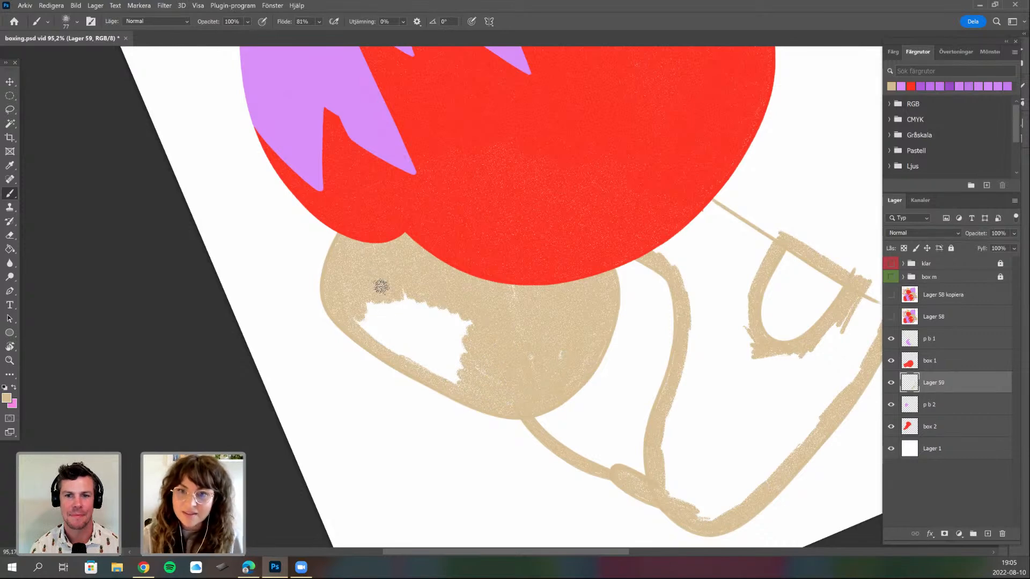
{"action": "mouse_move", "coordinate": [345, 314]}
{"action": "left_mouse_down"}
{"action": "mouse_move", "coordinate": [463, 383]}
{"action": "mouse_move", "coordinate": [425, 345]}
{"action": "mouse_move", "coordinate": [473, 352]}
{"action": "mouse_move", "coordinate": [461, 309]}
{"action": "mouse_move", "coordinate": [438, 325]}
{"action": "mouse_move", "coordinate": [379, 290]}
{"action": "mouse_move", "coordinate": [403, 330]}
{"action": "mouse_move", "coordinate": [353, 305]}
{"action": "mouse_move", "coordinate": [425, 322]}
{"action": "left_mouse_up"}
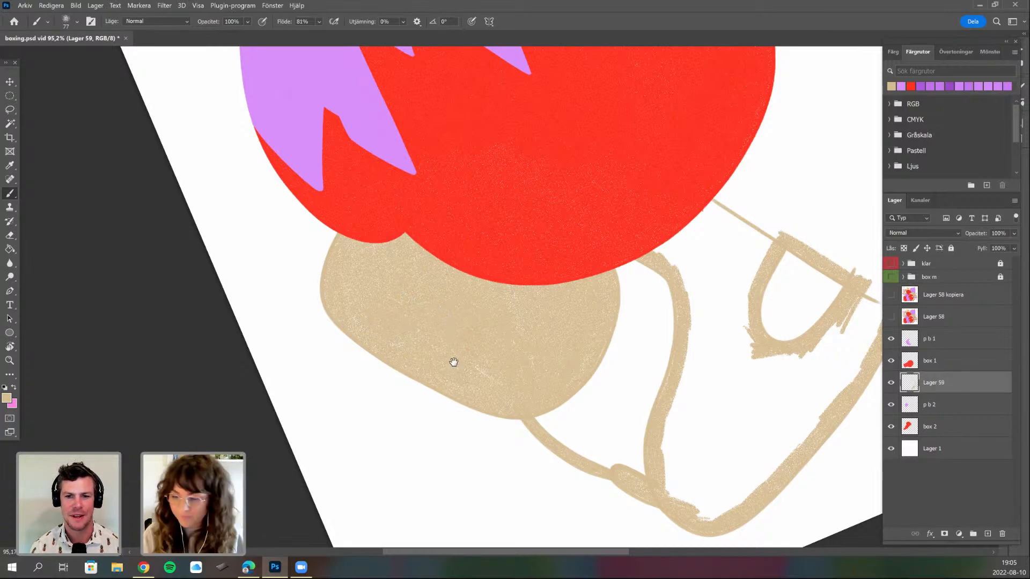
- Fill the interior of the large beige shape from its rounded corner along the outer edge to the U-shaped opening
{"action": "mouse_move", "coordinate": [593, 455]}
{"action": "left_mouse_down"}
{"action": "mouse_move", "coordinate": [564, 450]}
{"action": "mouse_move", "coordinate": [688, 381]}
{"action": "left_mouse_up"}
{"action": "mouse_move", "coordinate": [732, 274]}
{"action": "left_mouse_down"}
{"action": "mouse_move", "coordinate": [692, 333]}
{"action": "mouse_move", "coordinate": [722, 291]}
{"action": "mouse_move", "coordinate": [731, 315]}
{"action": "mouse_move", "coordinate": [699, 375]}
{"action": "mouse_move", "coordinate": [672, 406]}
{"action": "mouse_move", "coordinate": [616, 426]}
{"action": "left_mouse_up"}
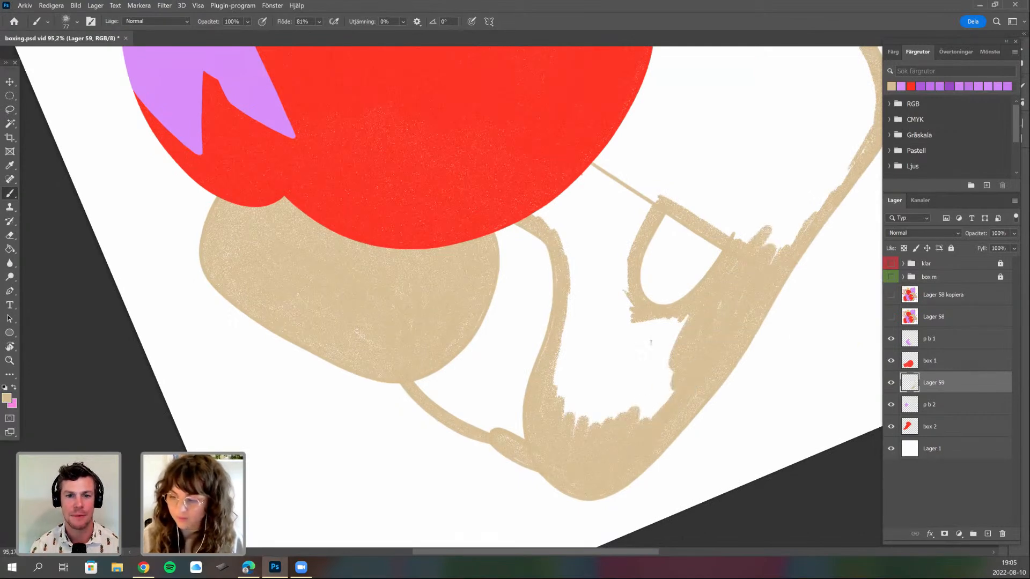
- Fill the lower part of the outlined helmet shape on Lager 59 with beige strokes, using a 183 px gritty brush
{"action": "left_click_drag", "start_coordinate": [666, 377], "coordinate": [623, 413]}
{"action": "right_click", "coordinate": [623, 412]}
{"action": "left_click", "coordinate": [743, 278]}
{"action": "mouse_move", "coordinate": [574, 306]}
{"action": "left_mouse_down"}
{"action": "mouse_move", "coordinate": [669, 340]}
{"action": "mouse_move", "coordinate": [547, 414]}
{"action": "left_mouse_up"}
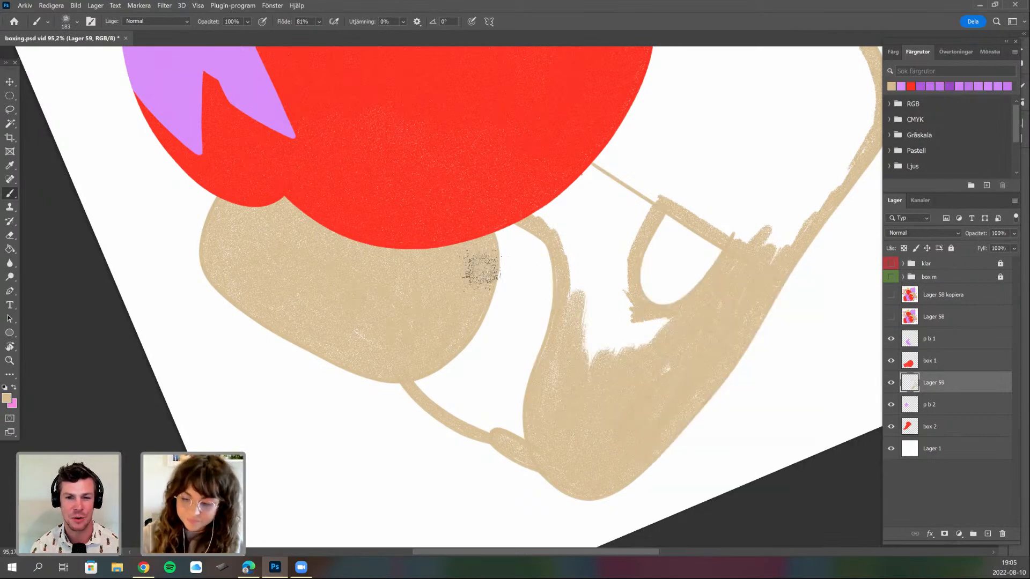
{"action": "left_click_drag", "start_coordinate": [615, 364], "coordinate": [570, 391]}
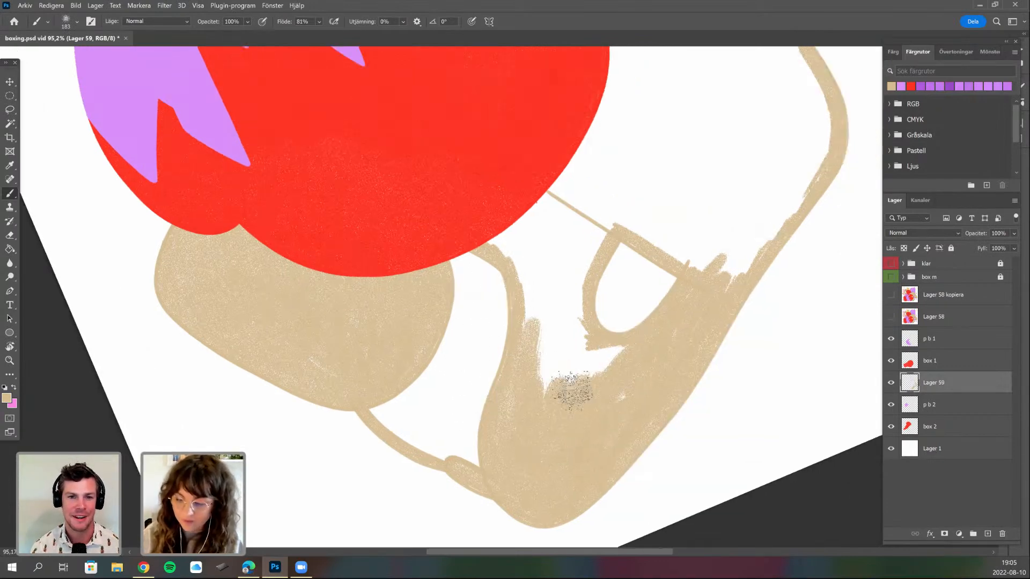
{"action": "left_click_drag", "start_coordinate": [560, 254], "coordinate": [542, 202]}
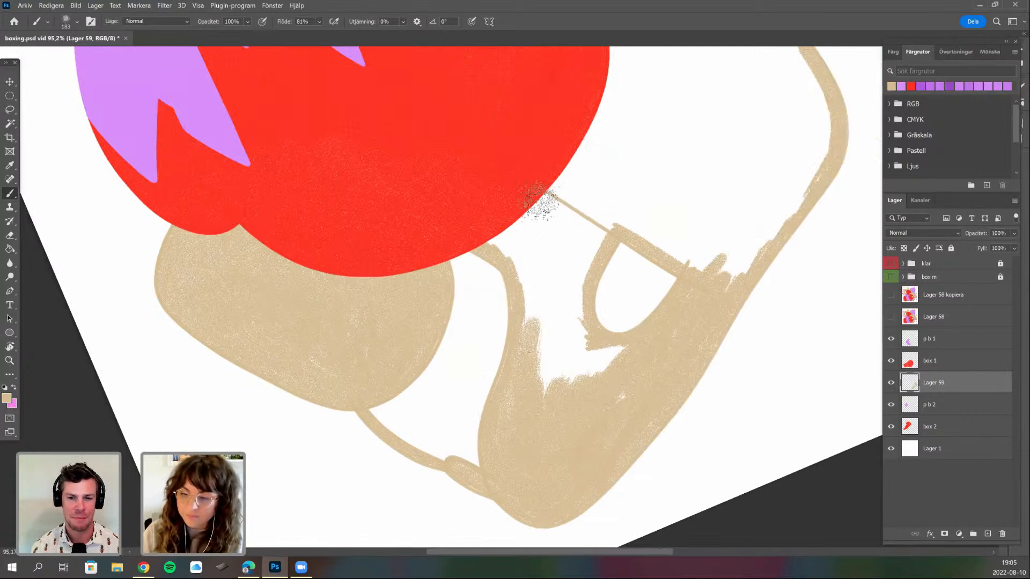
{"action": "left_click_drag", "start_coordinate": [699, 185], "coordinate": [674, 206]}
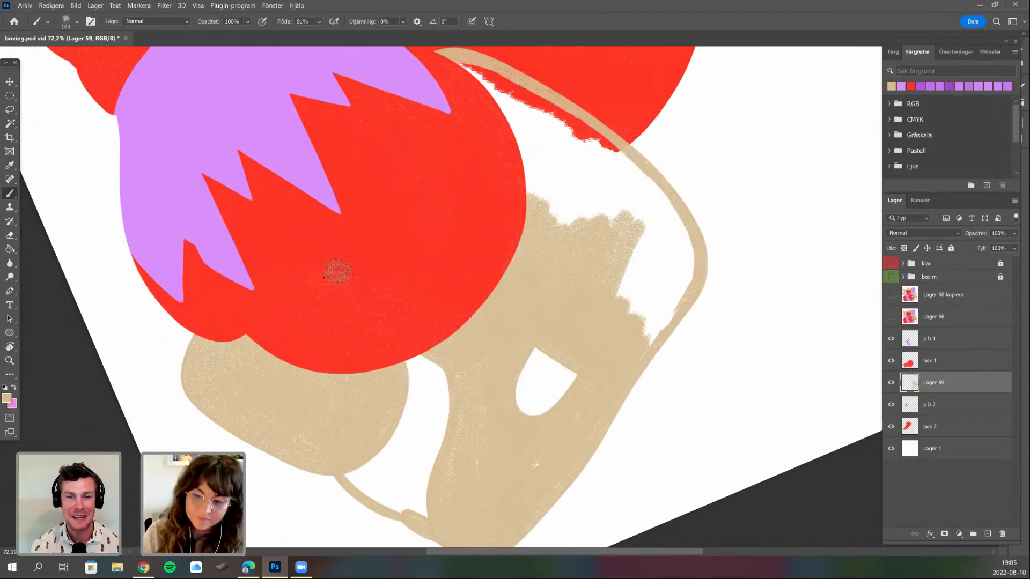
- Fill the rest of the helmet, smooth its beige texture inside the selection with a 322 px brush, and deselect
{"action": "key", "text": "r"}
{"action": "left_click_drag", "start_coordinate": [401, 193], "coordinate": [386, 381]}
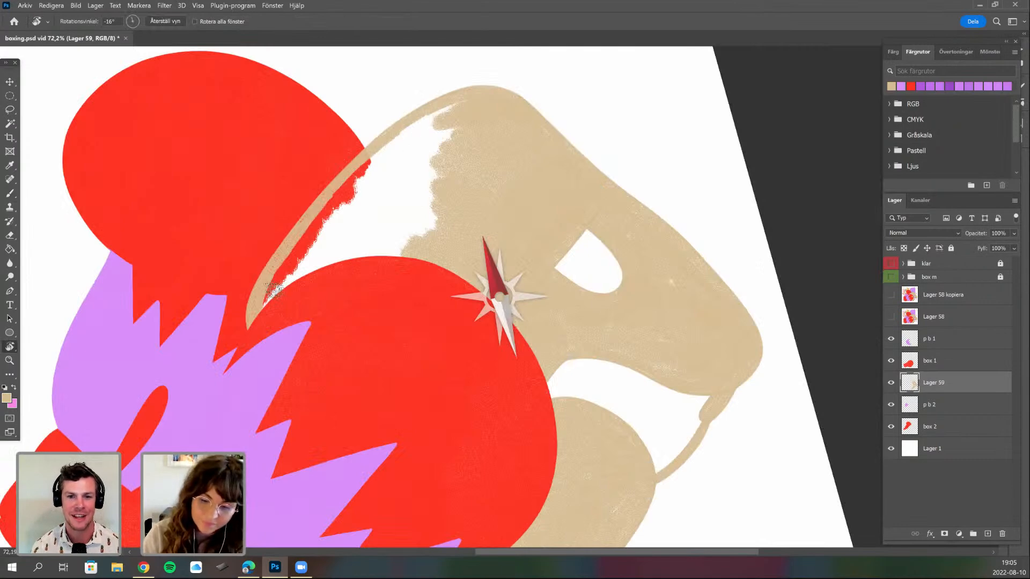
{"action": "right_click", "coordinate": [404, 194]}
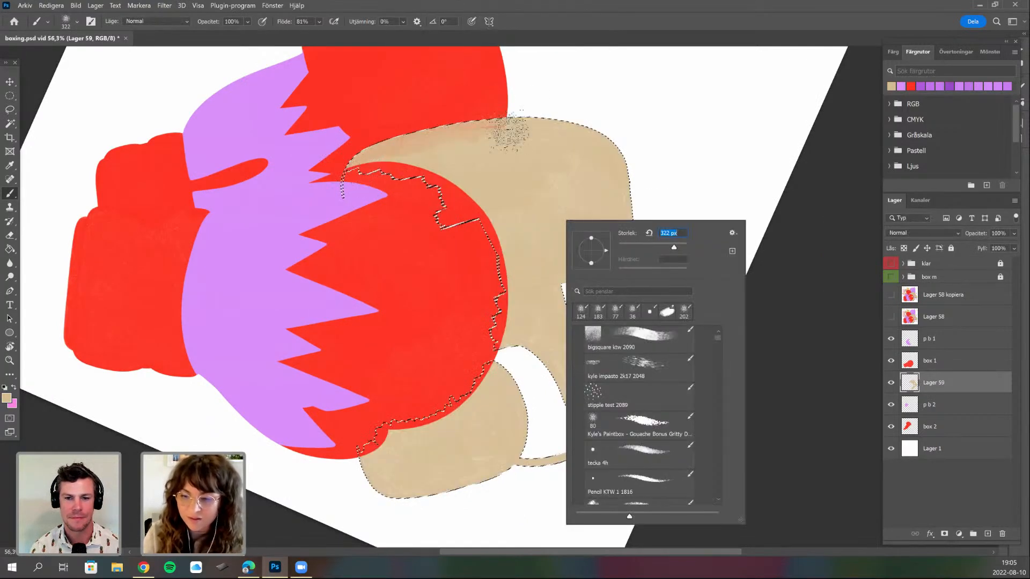
{"action": "left_click", "coordinate": [510, 133]}
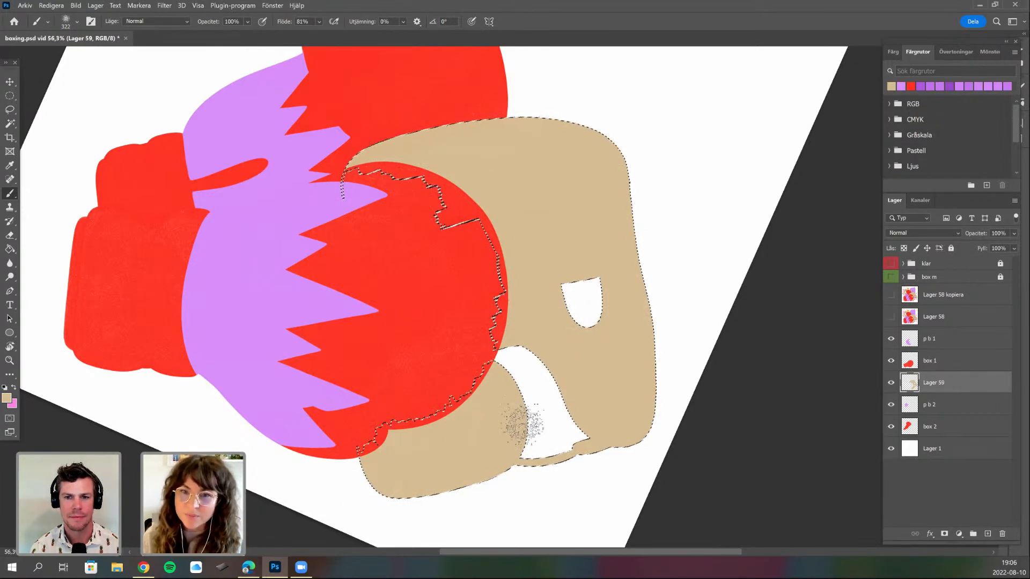
{"action": "key", "text": "ctrl+d"}
- Examine the filled helmet shape and its edges up close, and restore the canvas to its unrotated view
{"action": "left_click_drag", "start_coordinate": [582, 356], "coordinate": [551, 391]}
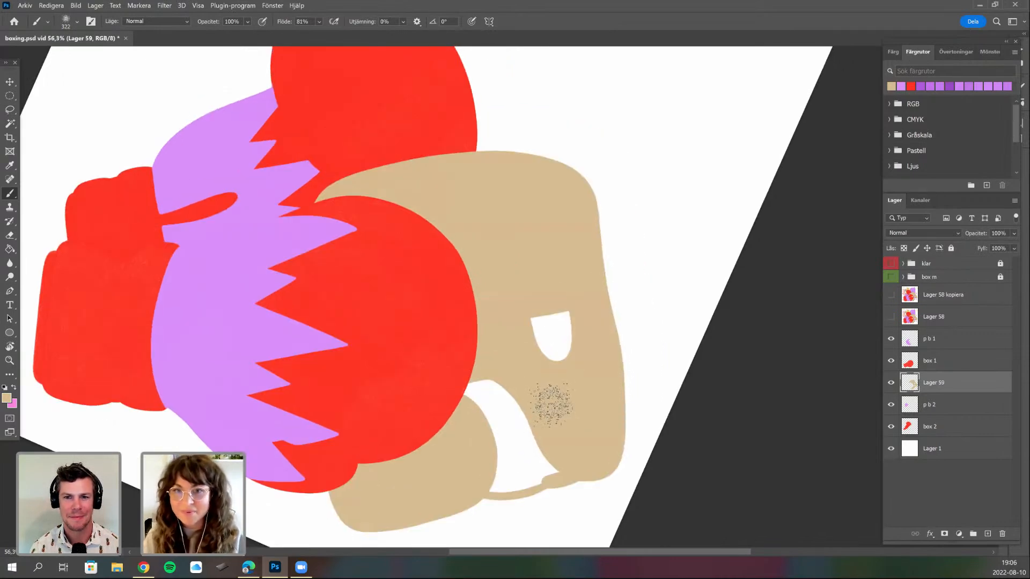
{"action": "left_click_drag", "start_coordinate": [559, 418], "coordinate": [590, 397]}
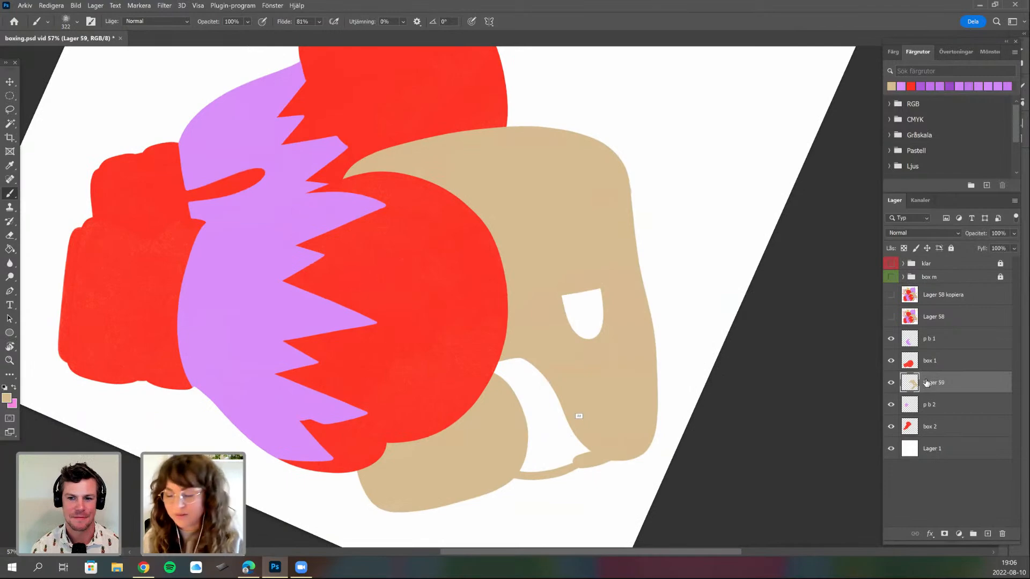
{"action": "scroll", "coordinate": [578, 396], "scroll_direction": "up", "scroll_amount": 2}
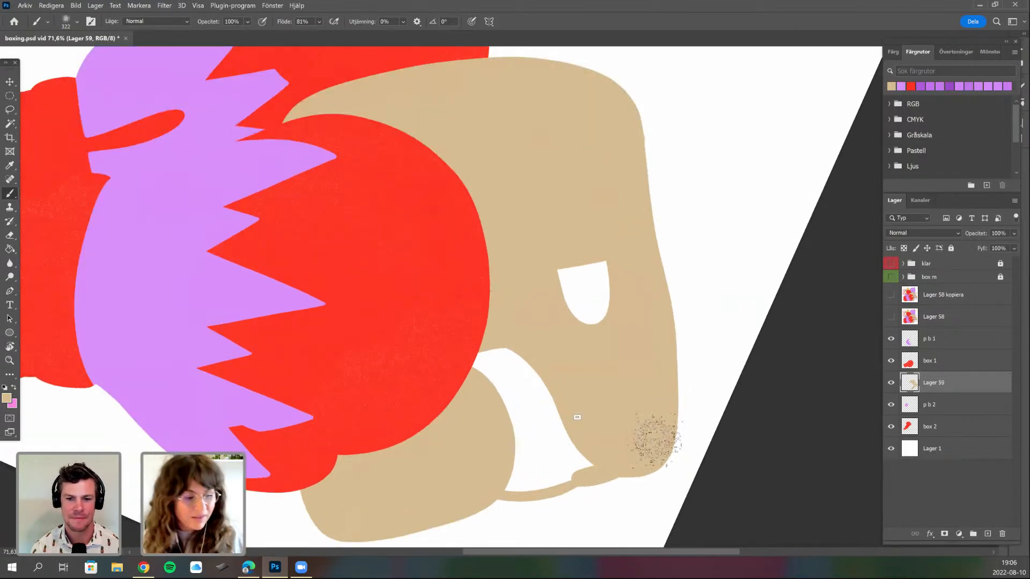
{"action": "left_click_drag", "start_coordinate": [655, 440], "coordinate": [660, 430]}
{"action": "key", "text": "r"}
{"action": "left_click_drag", "start_coordinate": [605, 467], "coordinate": [618, 451]}
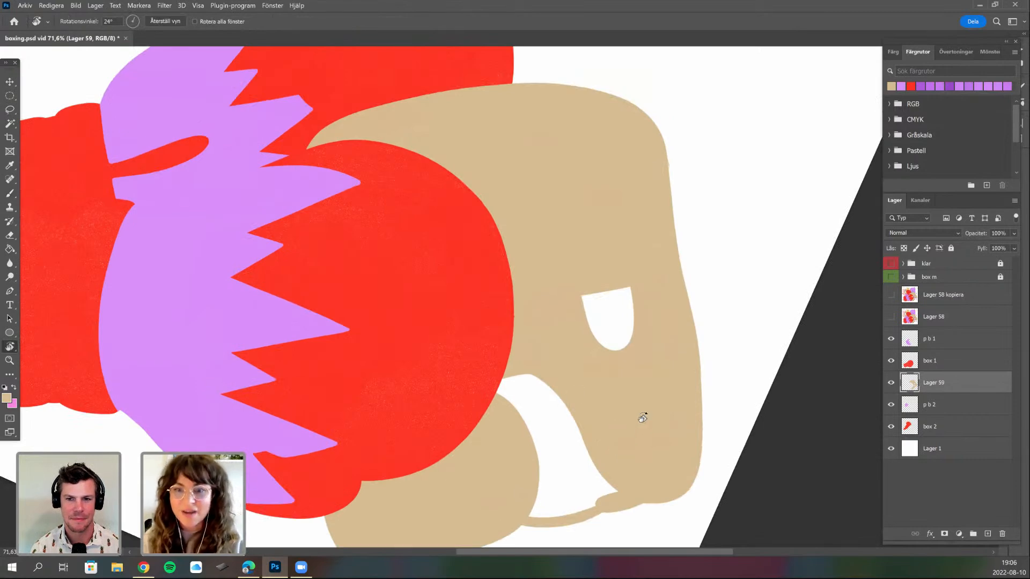
{"action": "key", "text": "Escape"}
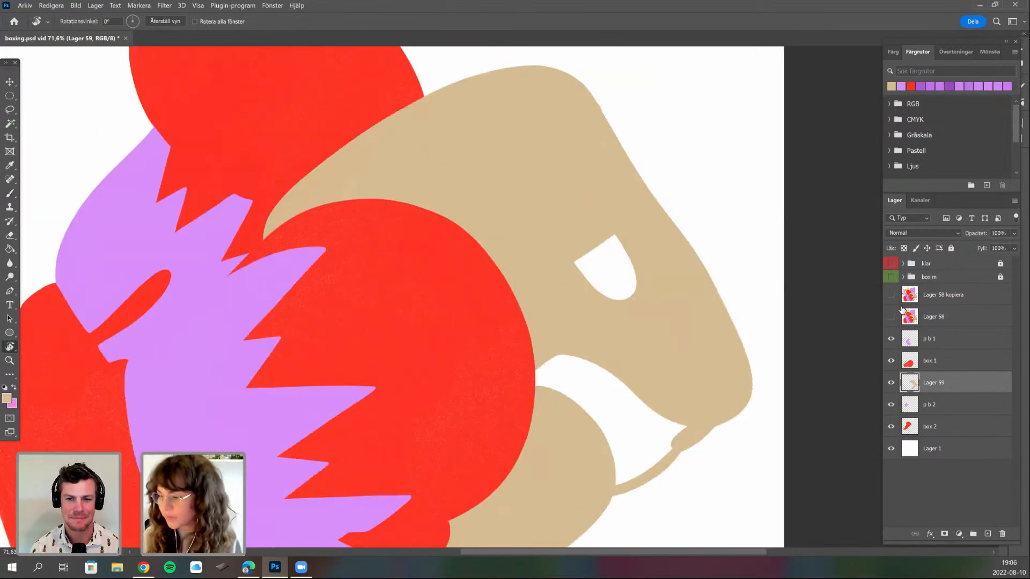
{"action": "key", "text": "ctrl+0"}
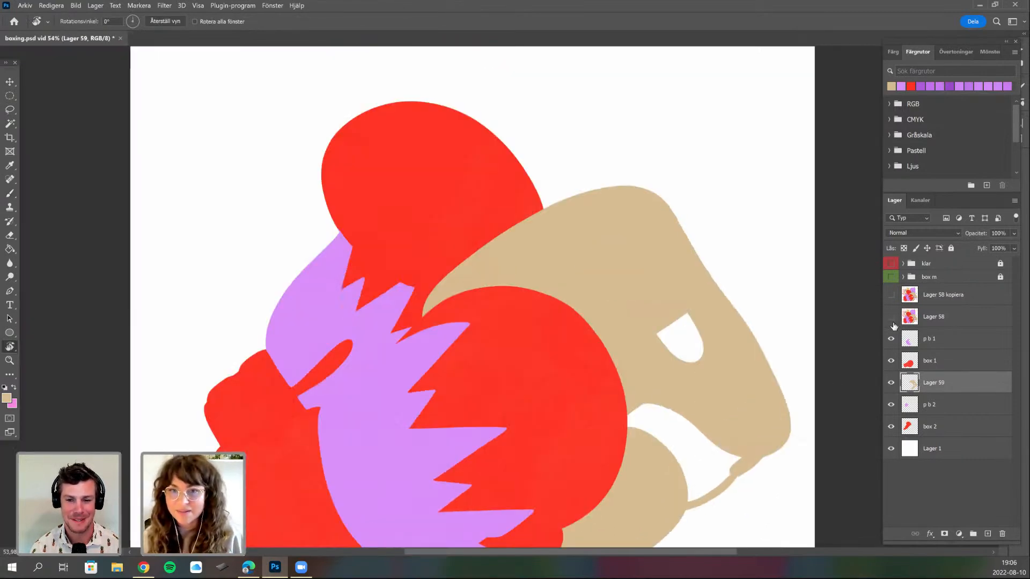
- Show the Lager 58 sketch overlay and sample the light purple as the painting colour from Lager 58 kopiera
{"action": "left_click", "coordinate": [890, 316]}
{"action": "mouse_move", "coordinate": [618, 420]}
{"action": "left_mouse_down"}
{"action": "mouse_move", "coordinate": [585, 467]}
{"action": "mouse_move", "coordinate": [630, 394]}
{"action": "left_mouse_up"}
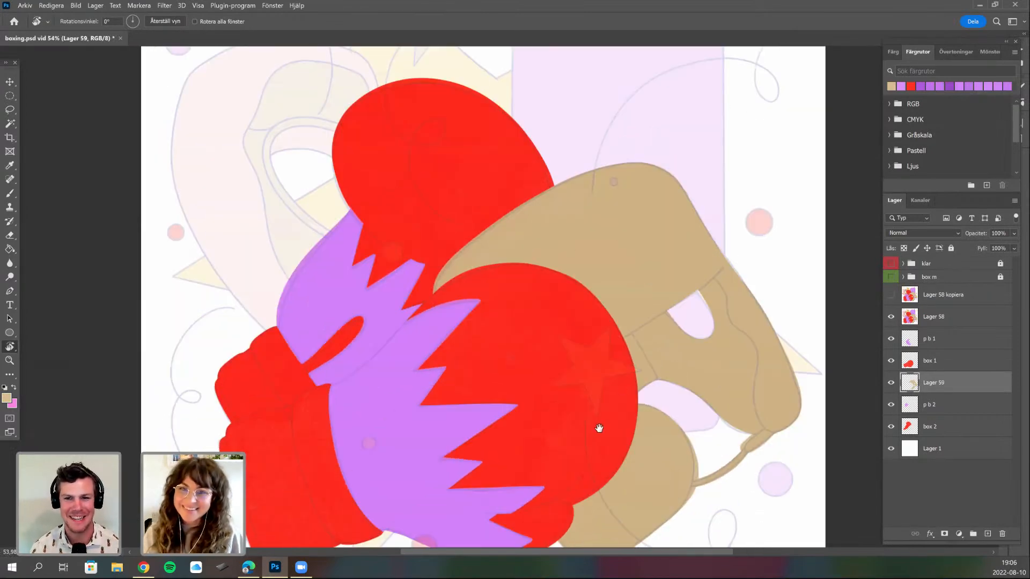
{"action": "left_click_drag", "start_coordinate": [599, 428], "coordinate": [577, 466]}
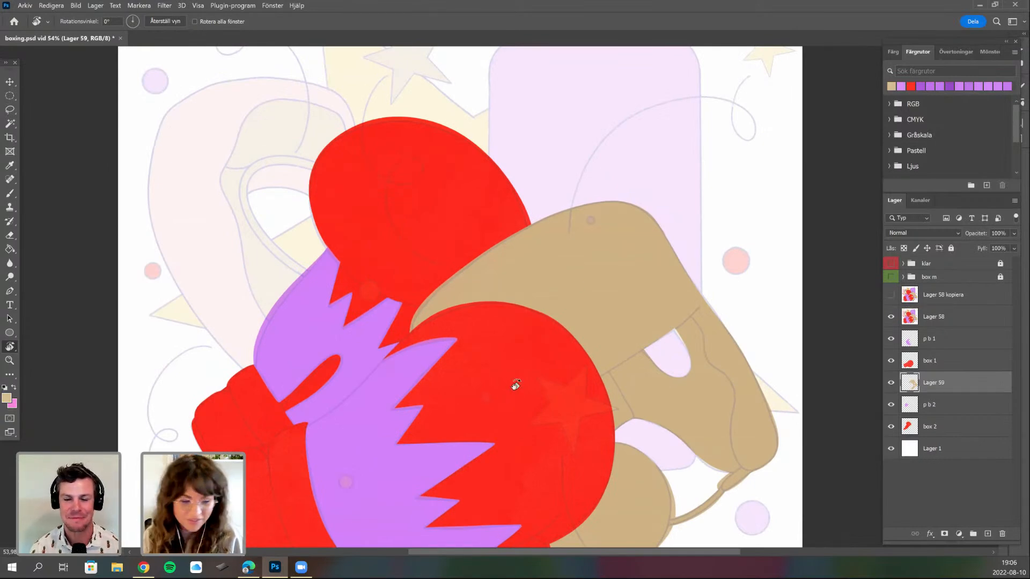
{"action": "key", "text": "b"}
{"action": "left_click", "coordinate": [605, 232], "text": "alt"}
{"action": "left_click", "coordinate": [890, 295]}
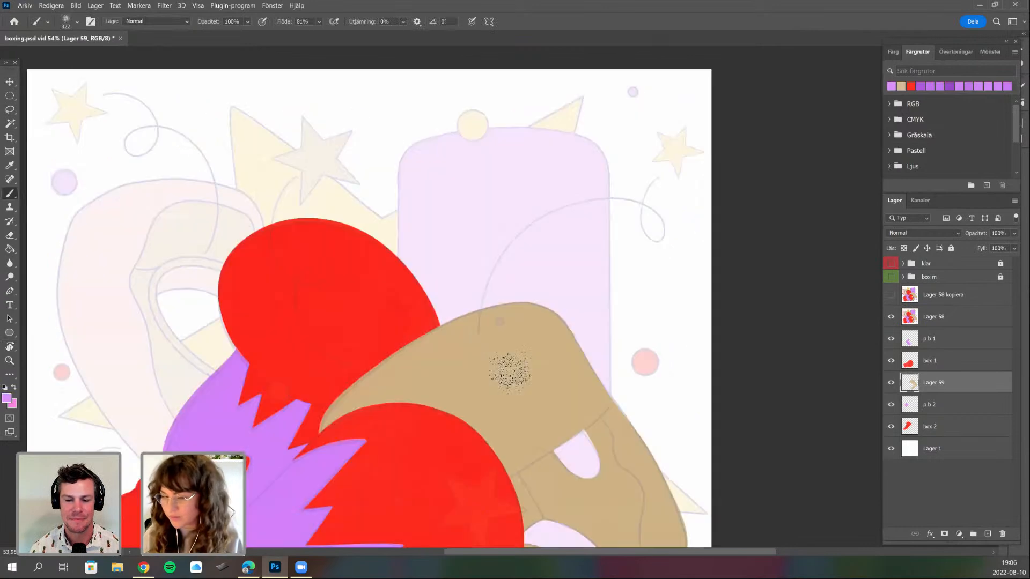
{"action": "left_click_drag", "start_coordinate": [510, 372], "coordinate": [433, 381]}
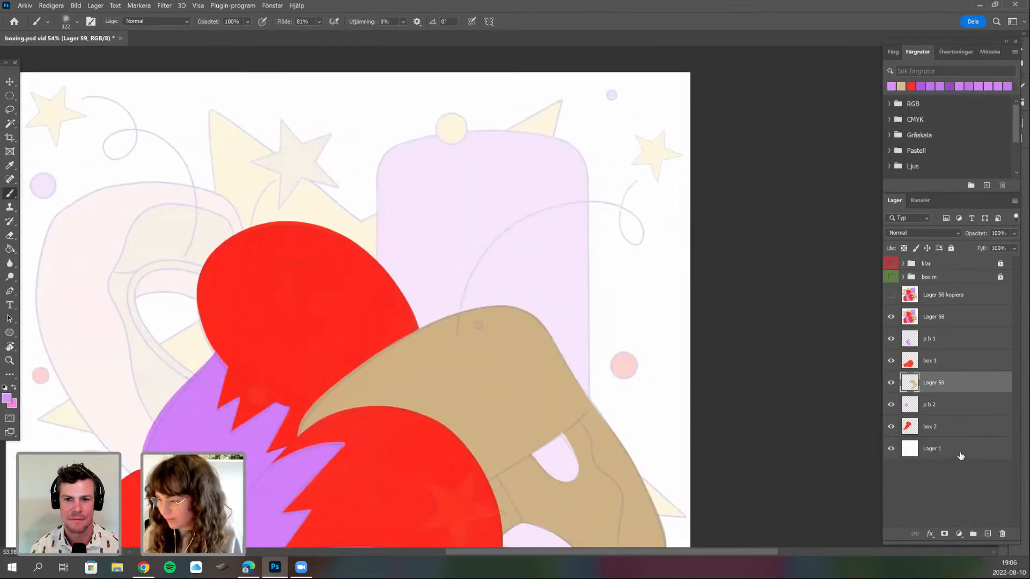
- Add a new layer directly beneath box 2 and rename the beige Lager 59 layer as helmet
{"action": "left_click", "coordinate": [958, 432]}
{"action": "left_click", "coordinate": [986, 533], "text": "ctrl"}
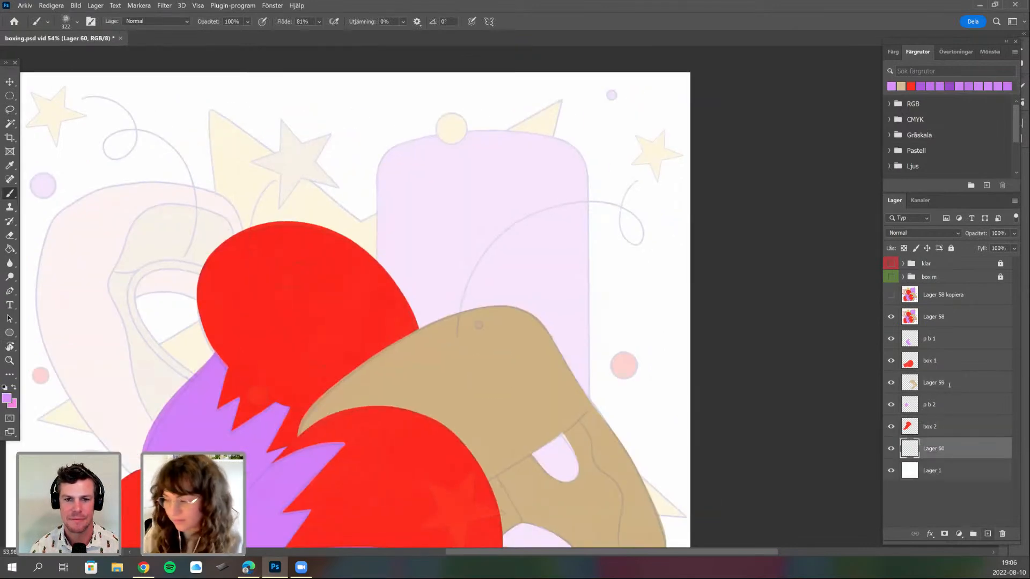
{"action": "double_click", "coordinate": [935, 382]}
{"action": "type", "text": "helmet"}
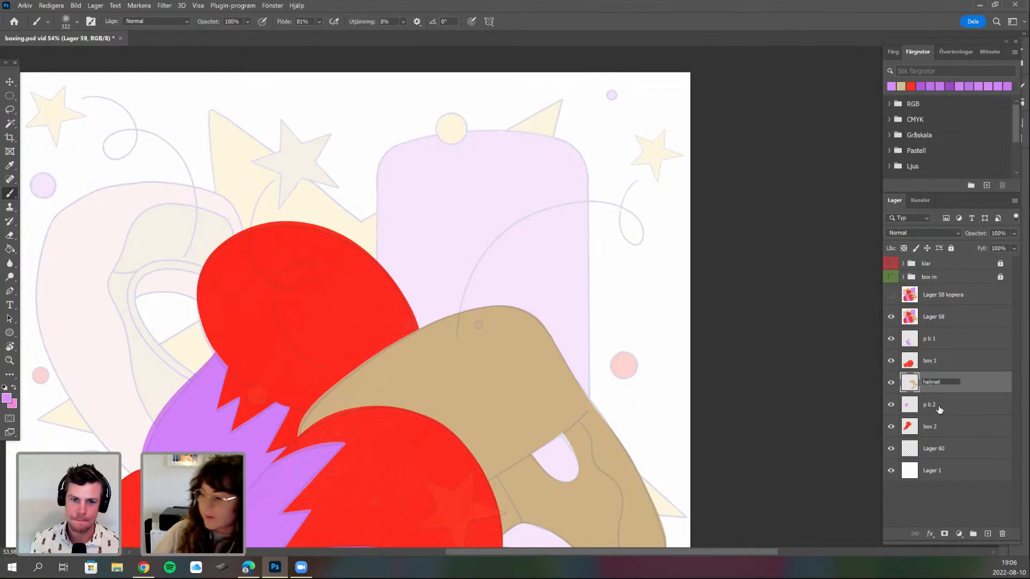
{"action": "key", "text": "Return"}
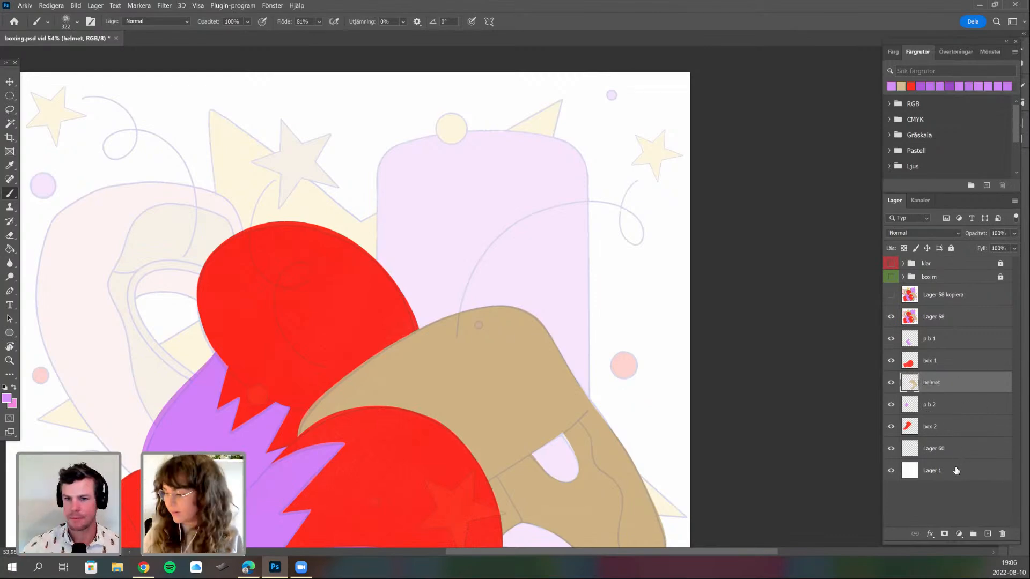
- On Lager 60, trace the two straight vertical sides of the tall rounded background shape in light purple with a 22 px brush
{"action": "left_click_drag", "start_coordinate": [563, 372], "coordinate": [551, 407]}
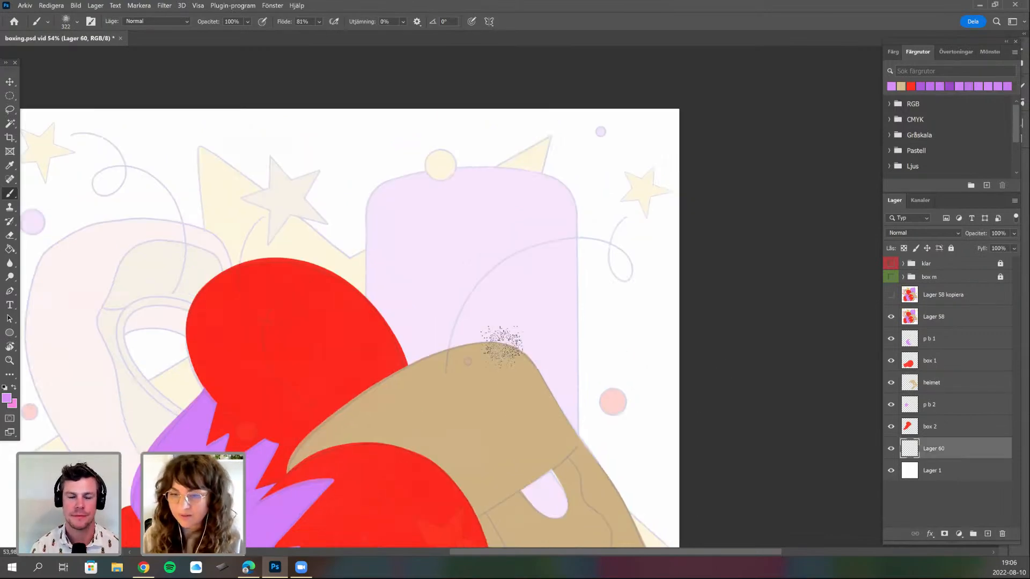
{"action": "scroll", "coordinate": [503, 389], "scroll_direction": "up", "scroll_amount": 3}
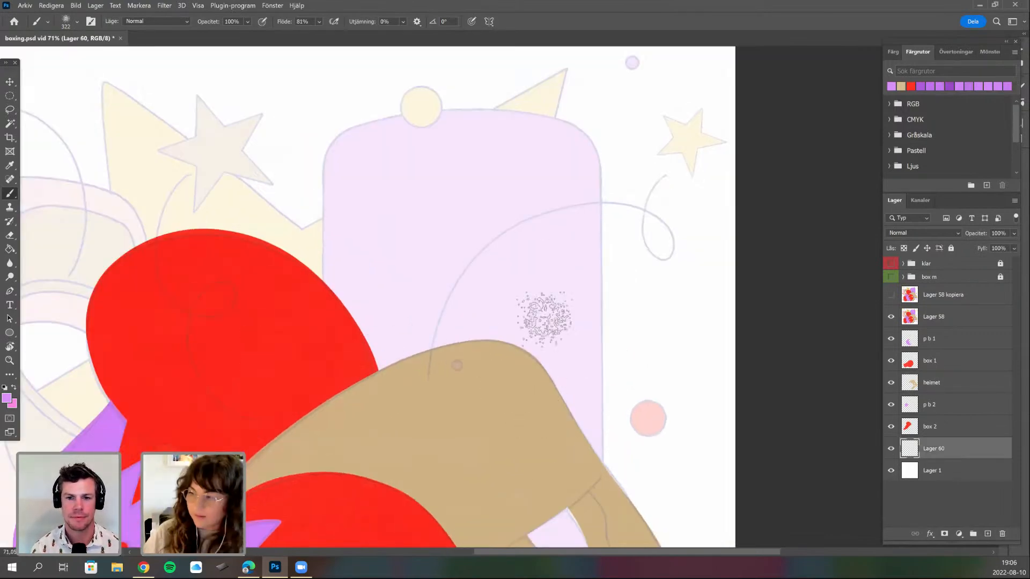
{"action": "left_click_drag", "start_coordinate": [546, 318], "coordinate": [611, 391]}
{"action": "right_click", "coordinate": [466, 345]}
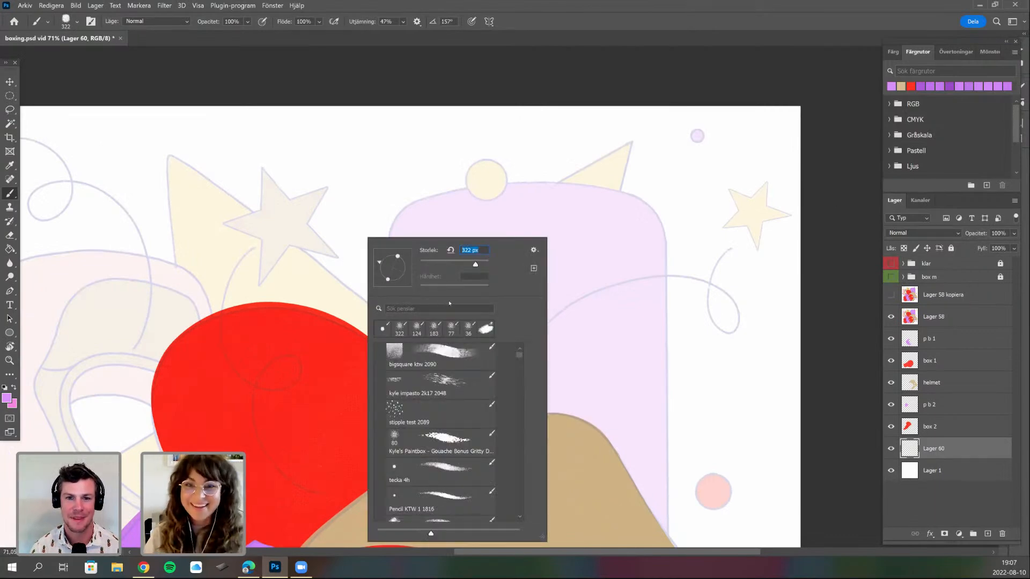
{"action": "type", "text": "22"}
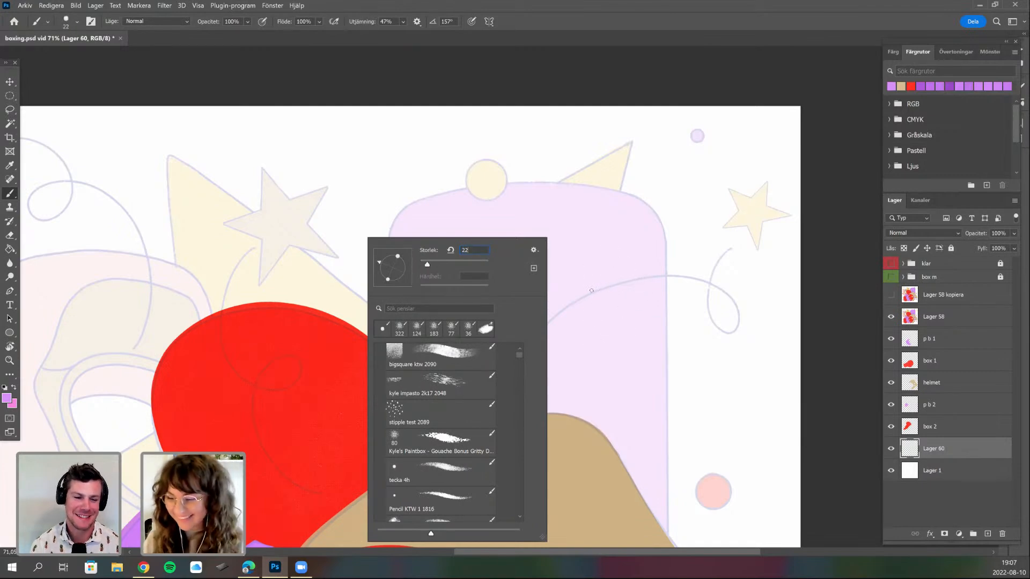
{"action": "key", "text": "Return"}
{"action": "mouse_move", "coordinate": [392, 211]}
{"action": "left_mouse_down"}
{"action": "mouse_move", "coordinate": [395, 175]}
{"action": "mouse_move", "coordinate": [391, 321]}
{"action": "left_mouse_up"}
{"action": "left_click_drag", "start_coordinate": [665, 205], "coordinate": [582, 132]}
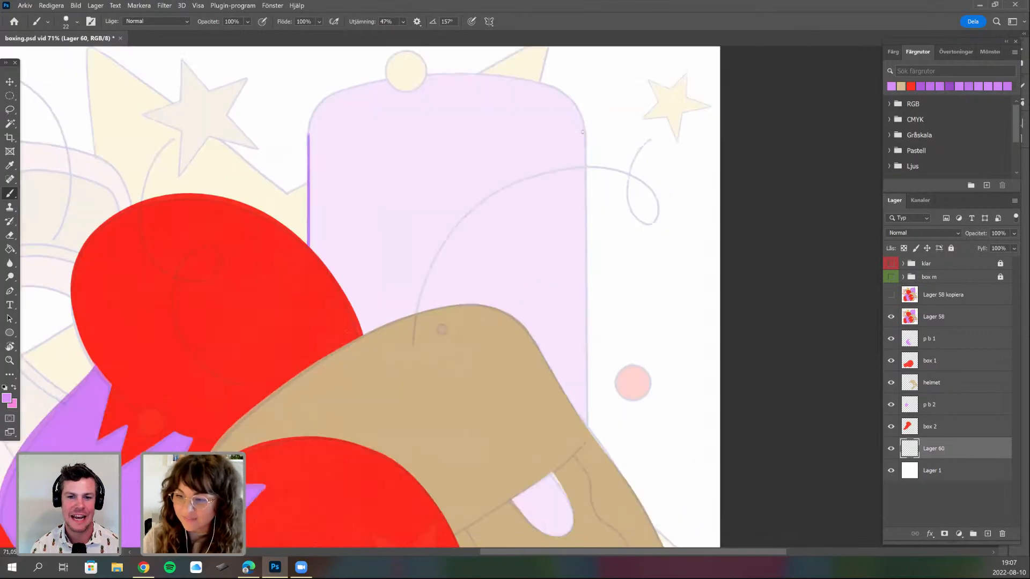
{"action": "left_click_drag", "start_coordinate": [579, 326], "coordinate": [575, 323]}
{"action": "left_click", "coordinate": [583, 509], "text": "shift"}
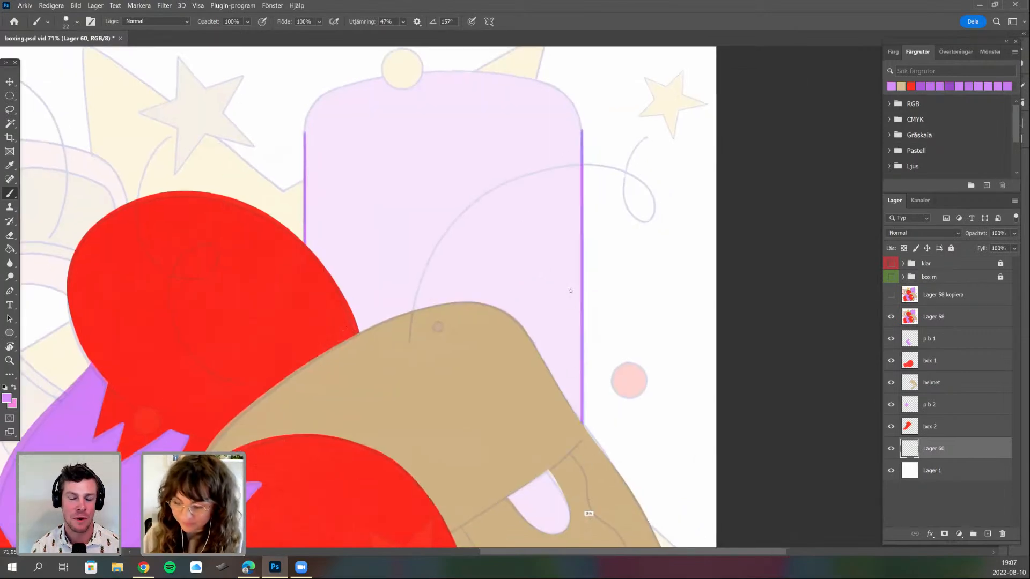
- Draw the short straight bottom edge of the purple background shape in the gap beneath the helmet
{"action": "left_click_drag", "start_coordinate": [546, 523], "coordinate": [535, 488]}
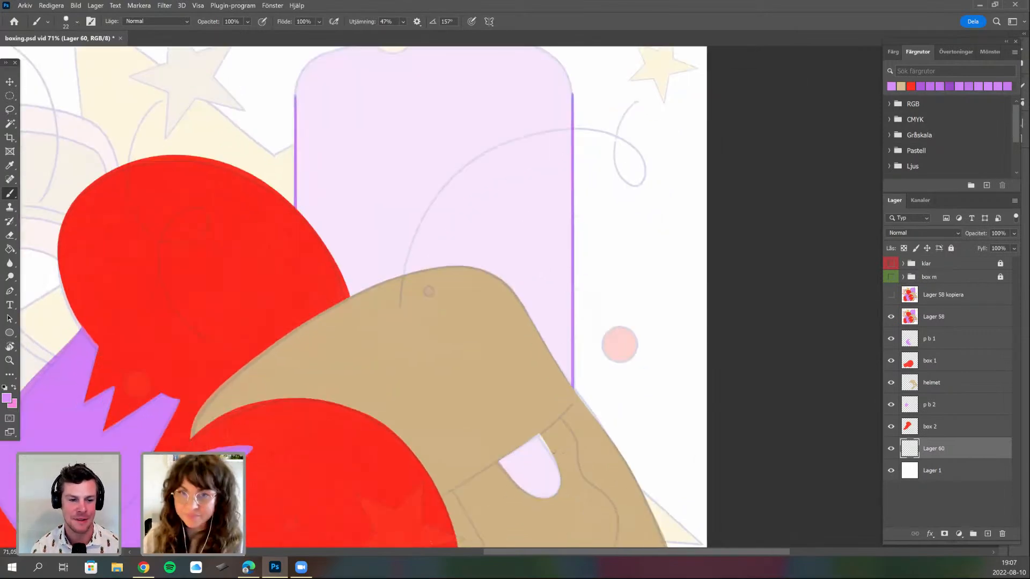
{"action": "left_click_drag", "start_coordinate": [513, 368], "coordinate": [506, 233]}
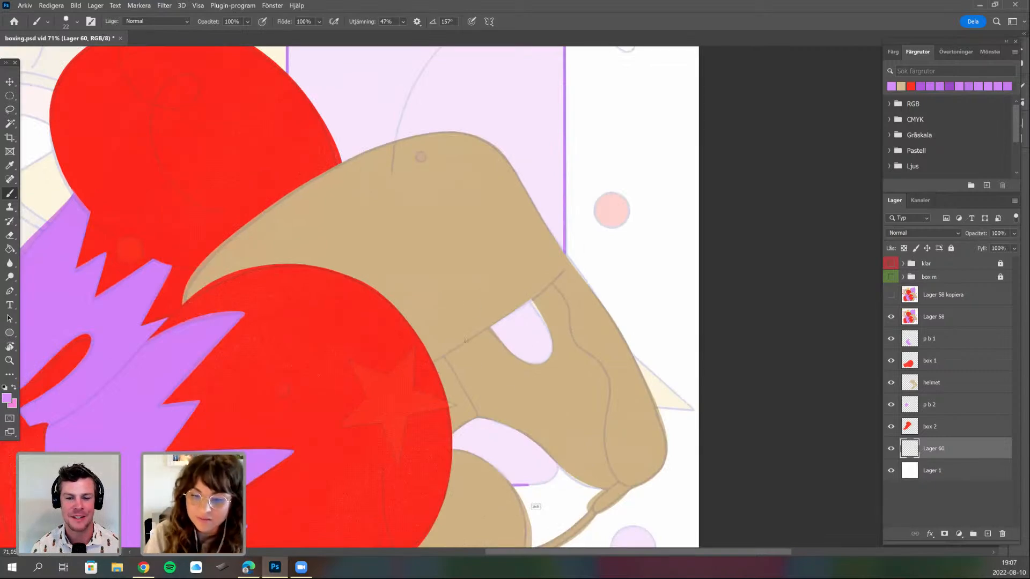
{"action": "left_click_drag", "start_coordinate": [466, 341], "coordinate": [468, 536]}
- Trace the curved top edge and both rounded upper corners of the background shape in light purple, joining the vertical sides
{"action": "left_click_drag", "start_coordinate": [361, 166], "coordinate": [484, 278]}
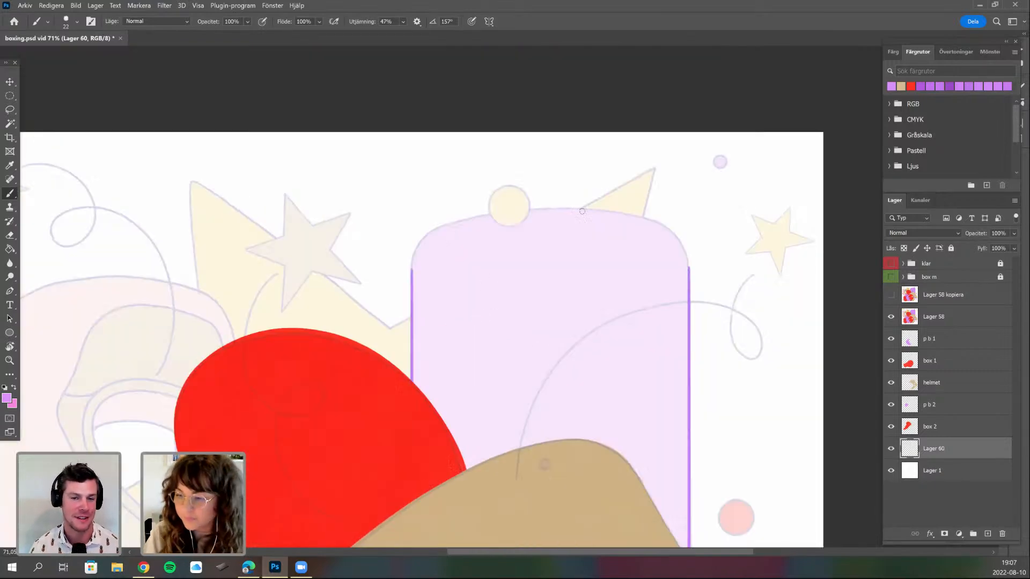
{"action": "scroll", "coordinate": [593, 148], "scroll_direction": "up", "scroll_amount": 4}
{"action": "mouse_move", "coordinate": [504, 156]}
{"action": "left_mouse_down"}
{"action": "mouse_move", "coordinate": [432, 172]}
{"action": "mouse_move", "coordinate": [396, 194]}
{"action": "mouse_move", "coordinate": [373, 252]}
{"action": "left_mouse_up"}
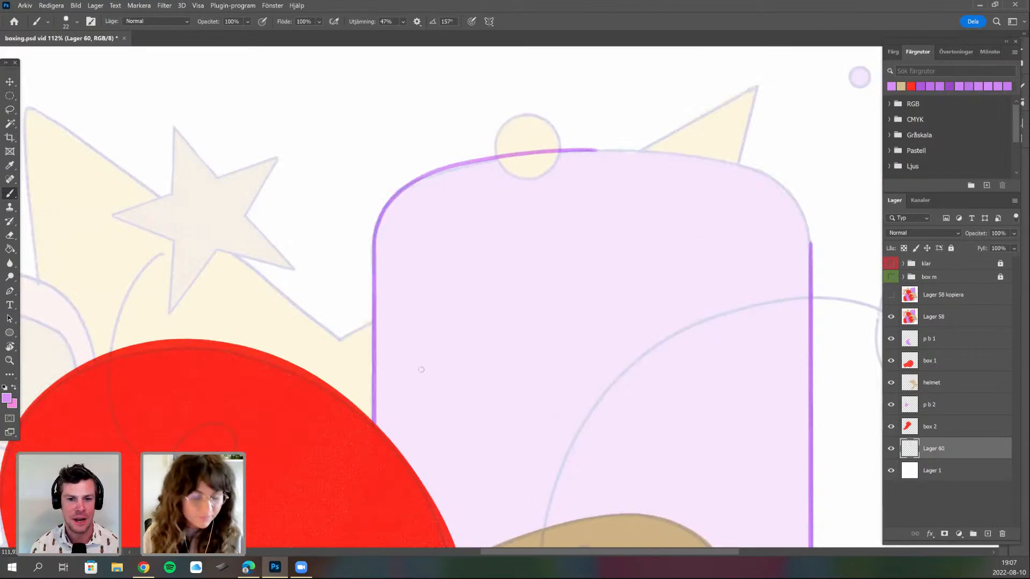
{"action": "key", "text": "r"}
{"action": "left_click_drag", "start_coordinate": [273, 77], "coordinate": [481, 486]}
{"action": "key", "text": "b"}
{"action": "mouse_move", "coordinate": [245, 114]}
{"action": "left_mouse_down"}
{"action": "mouse_move", "coordinate": [244, 174]}
{"action": "mouse_move", "coordinate": [276, 245]}
{"action": "mouse_move", "coordinate": [365, 363]}
{"action": "left_mouse_up"}
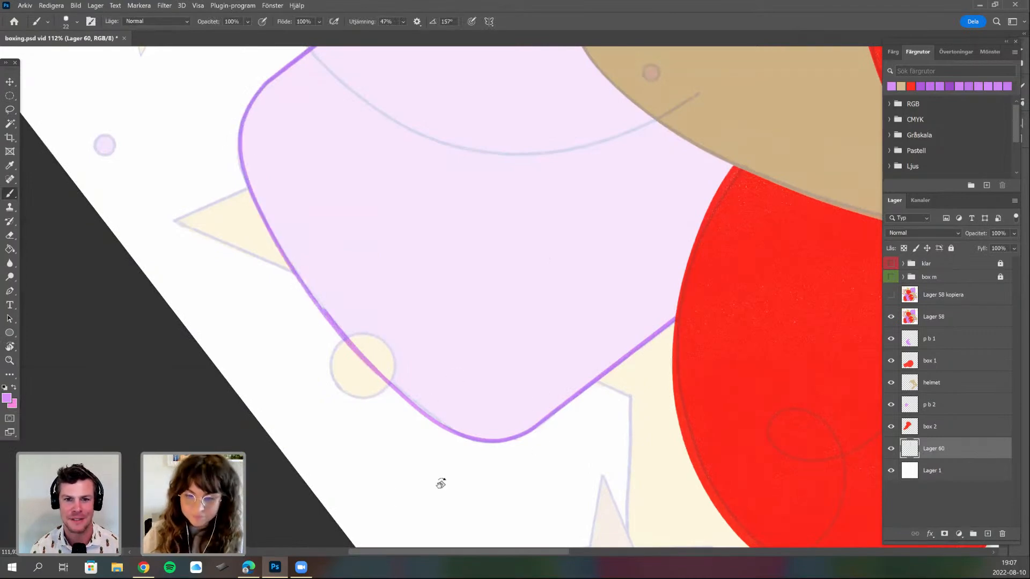
- Trace the rounded lower corner of the purple background shape beneath the helmet, joining its short bottom edge to the helmet strap area
{"action": "key", "text": "r"}
{"action": "left_click_drag", "start_coordinate": [466, 382], "coordinate": [446, 372]}
{"action": "key", "text": "b"}
{"action": "mouse_move", "coordinate": [498, 429]}
{"action": "left_mouse_down"}
{"action": "mouse_move", "coordinate": [521, 456]}
{"action": "mouse_move", "coordinate": [513, 390]}
{"action": "left_mouse_up"}
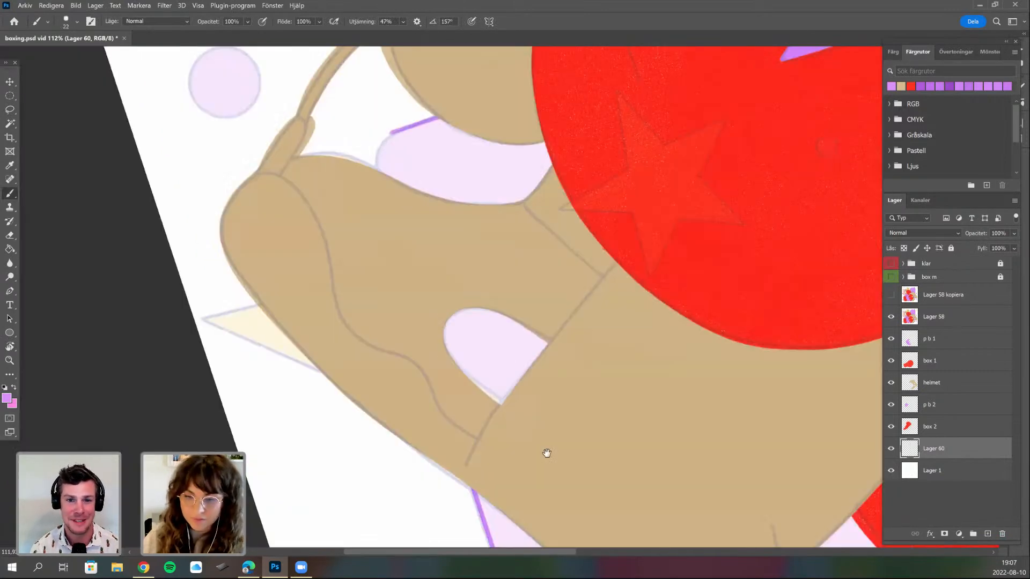
{"action": "scroll", "coordinate": [401, 159], "scroll_direction": "up", "scroll_amount": 2}
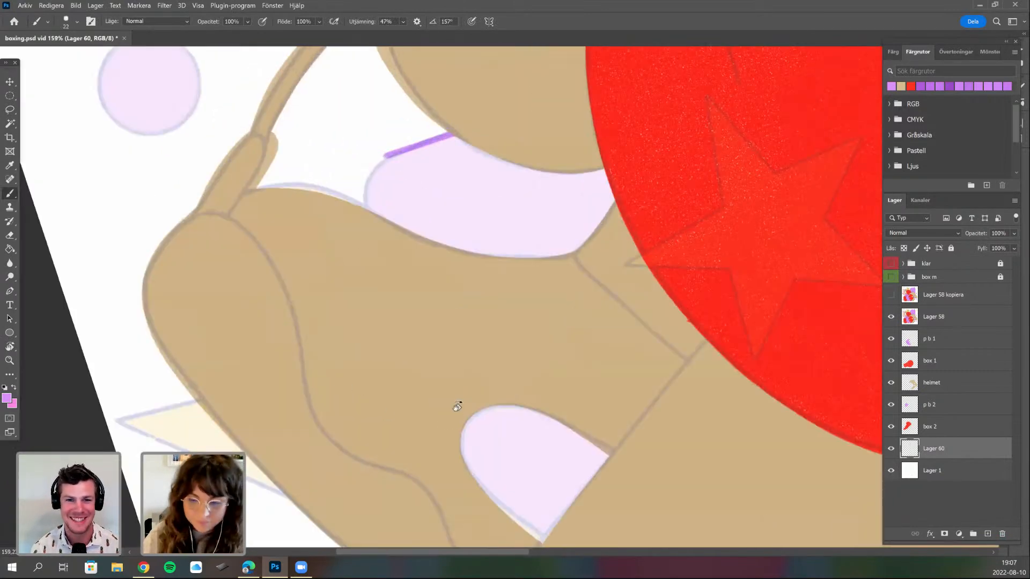
{"action": "key", "text": "r"}
{"action": "left_click_drag", "start_coordinate": [346, 229], "coordinate": [595, 419]}
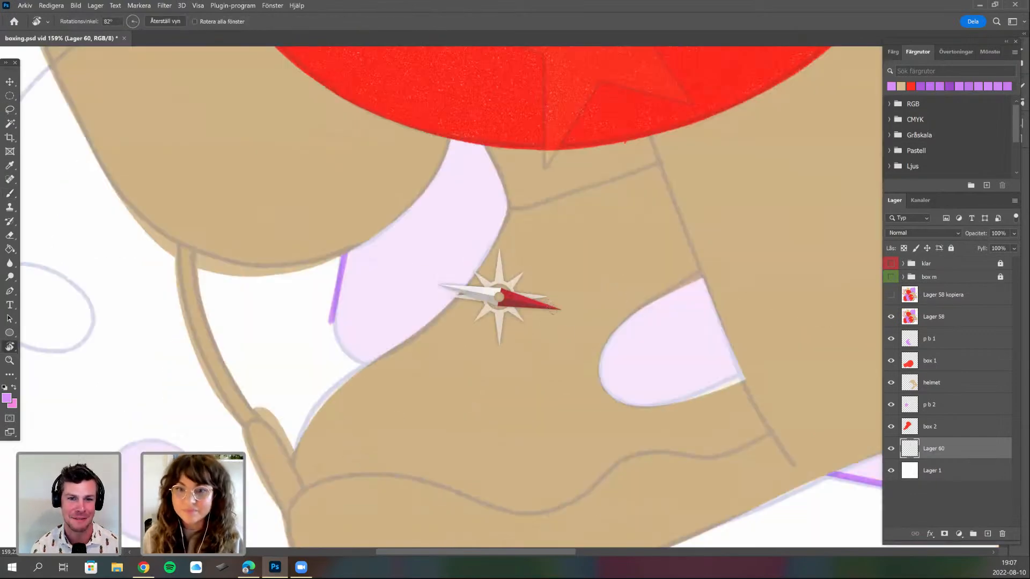
{"action": "key", "text": "Escape"}
{"action": "key", "text": "b"}
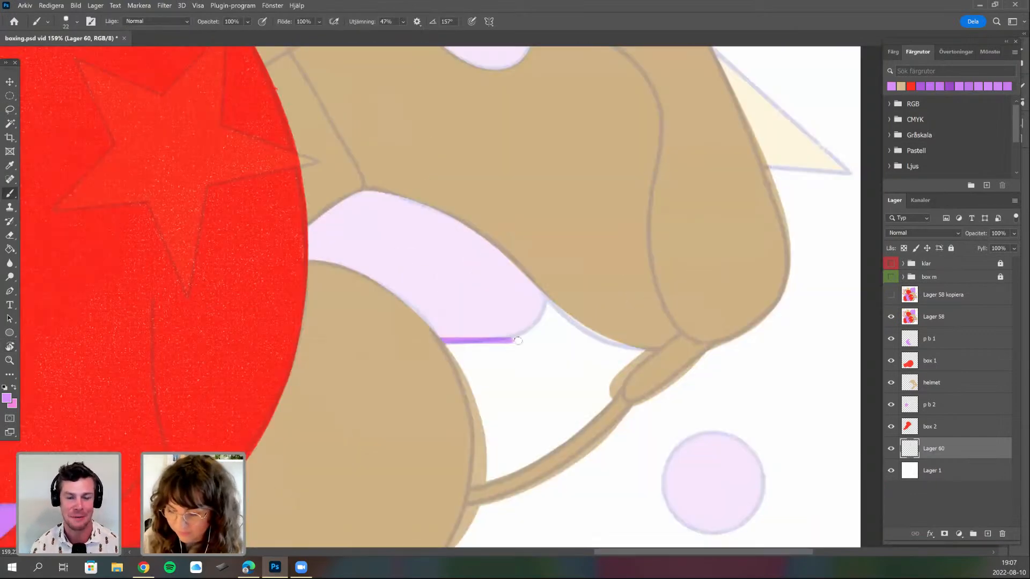
{"action": "mouse_move", "coordinate": [540, 325]}
{"action": "left_mouse_down"}
{"action": "mouse_move", "coordinate": [554, 289]}
{"action": "mouse_move", "coordinate": [520, 337]}
{"action": "left_mouse_up"}
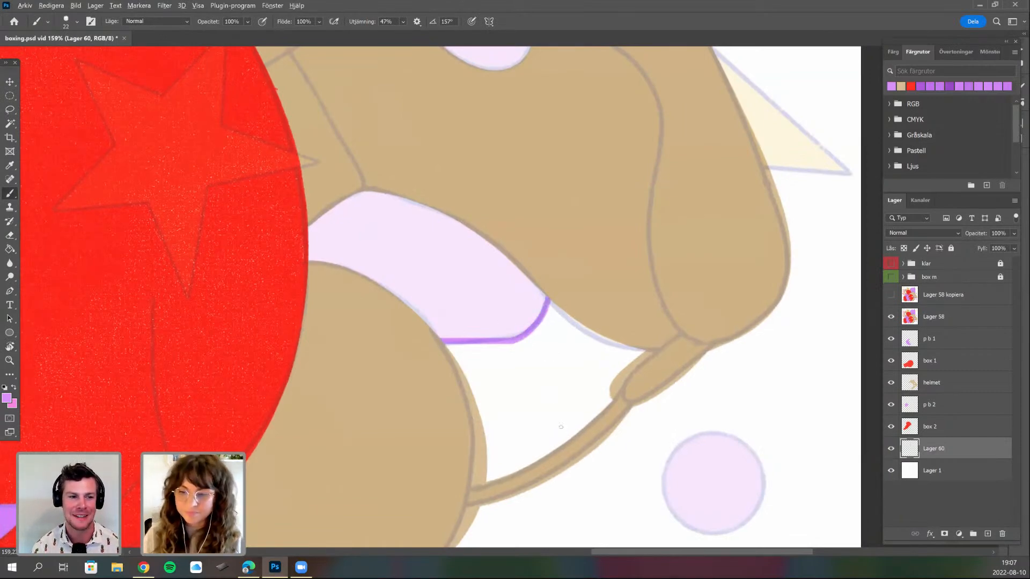
- Hide the Lager 58 sketch and thicken the lower inside of the shape's right edge in light purple with the 36 px textured brush
{"action": "scroll", "coordinate": [566, 375], "scroll_direction": "down", "scroll_amount": 5}
{"action": "scroll", "coordinate": [569, 377], "scroll_direction": "down", "scroll_amount": 2}
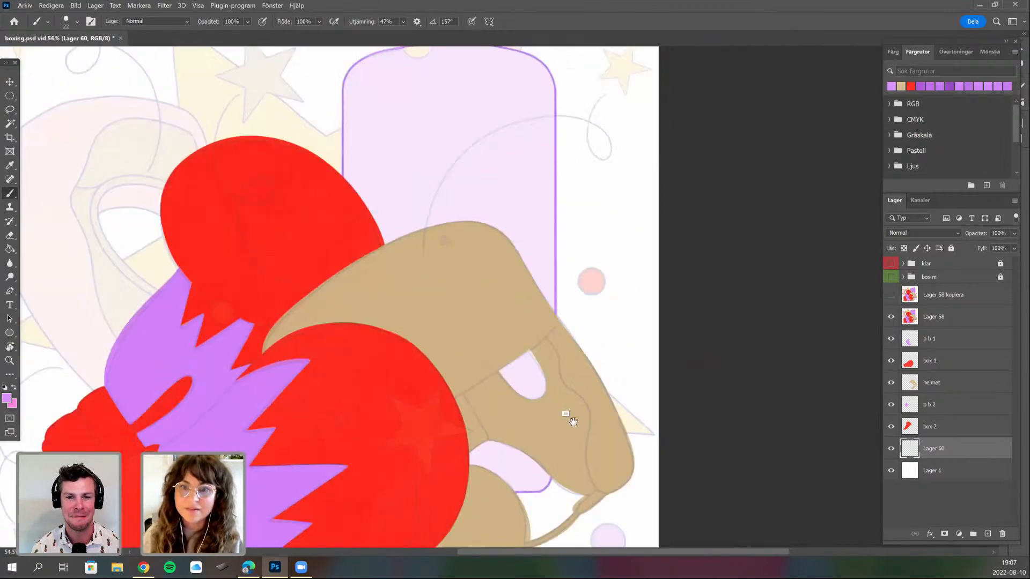
{"action": "scroll", "coordinate": [565, 412], "scroll_direction": "up", "scroll_amount": 2}
{"action": "scroll", "coordinate": [572, 351], "scroll_direction": "left", "scroll_amount": 1}
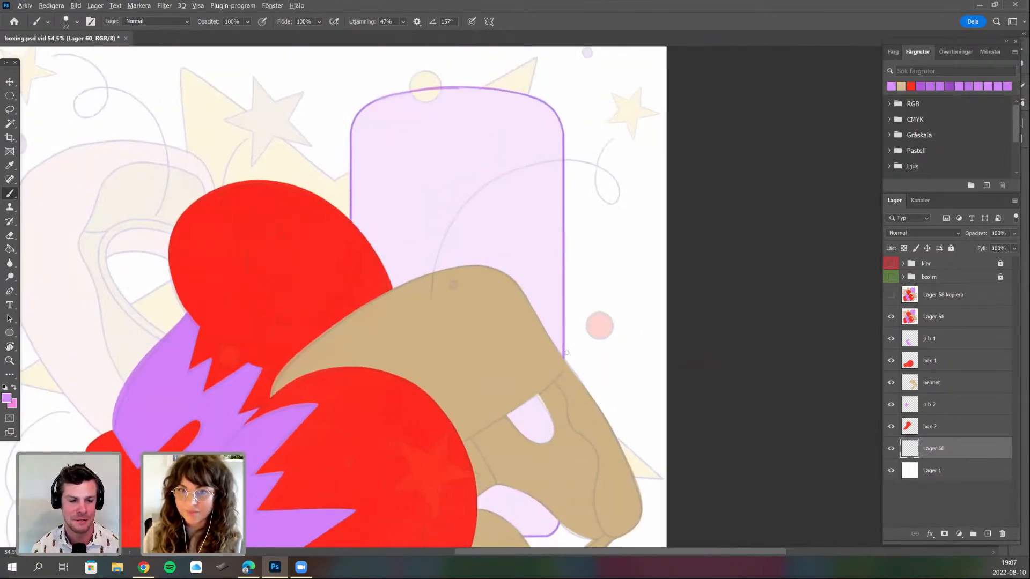
{"action": "scroll", "coordinate": [542, 324], "scroll_direction": "up", "scroll_amount": 2}
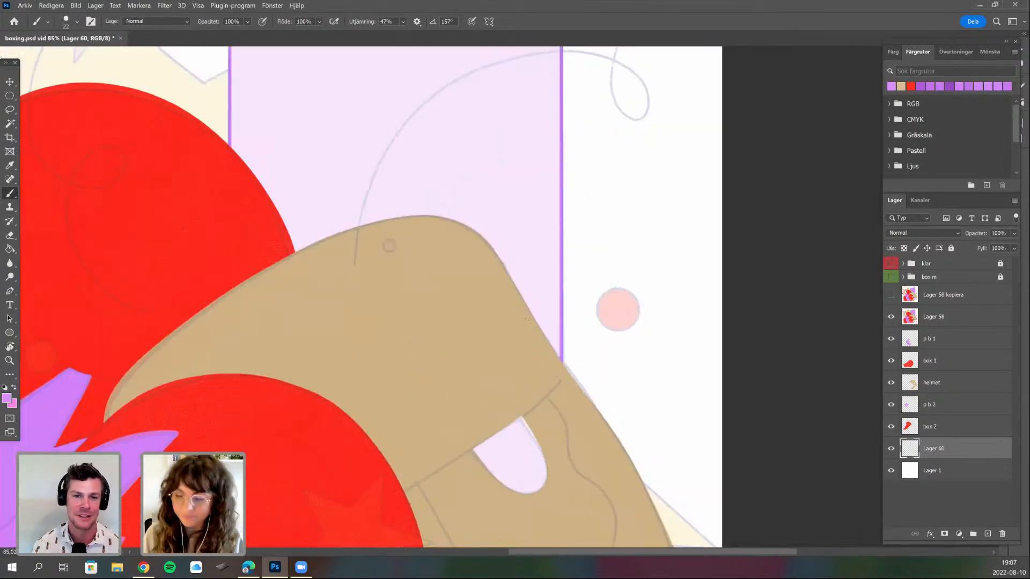
{"action": "scroll", "coordinate": [612, 363], "scroll_direction": "down", "scroll_amount": 2}
{"action": "scroll", "coordinate": [610, 358], "scroll_direction": "right", "scroll_amount": 2}
{"action": "mouse_move", "coordinate": [509, 295]}
{"action": "left_mouse_down"}
{"action": "mouse_move", "coordinate": [510, 278]}
{"action": "mouse_move", "coordinate": [526, 293]}
{"action": "mouse_move", "coordinate": [519, 323]}
{"action": "left_mouse_up"}
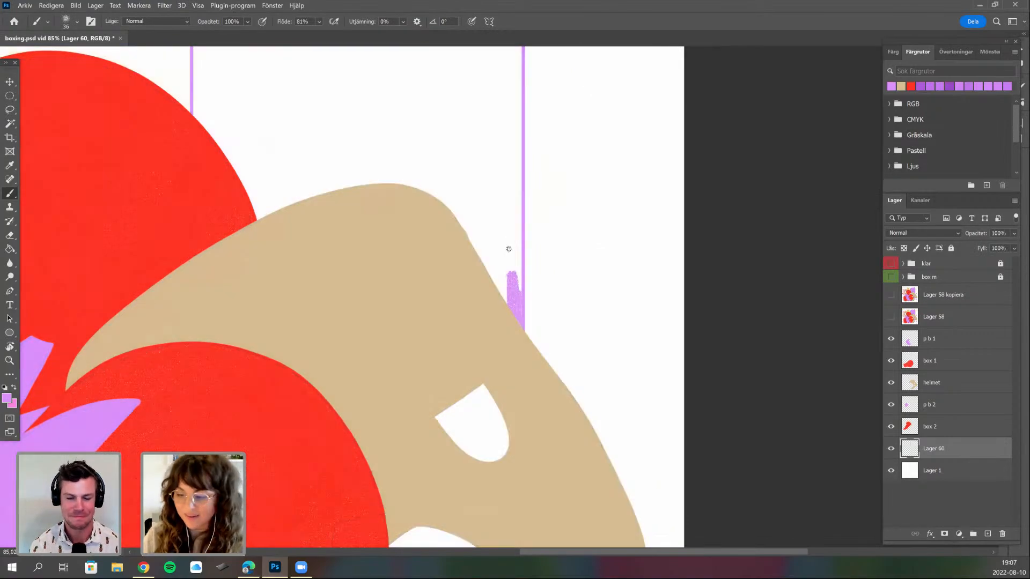
{"action": "left_click_drag", "start_coordinate": [517, 252], "coordinate": [510, 173]}
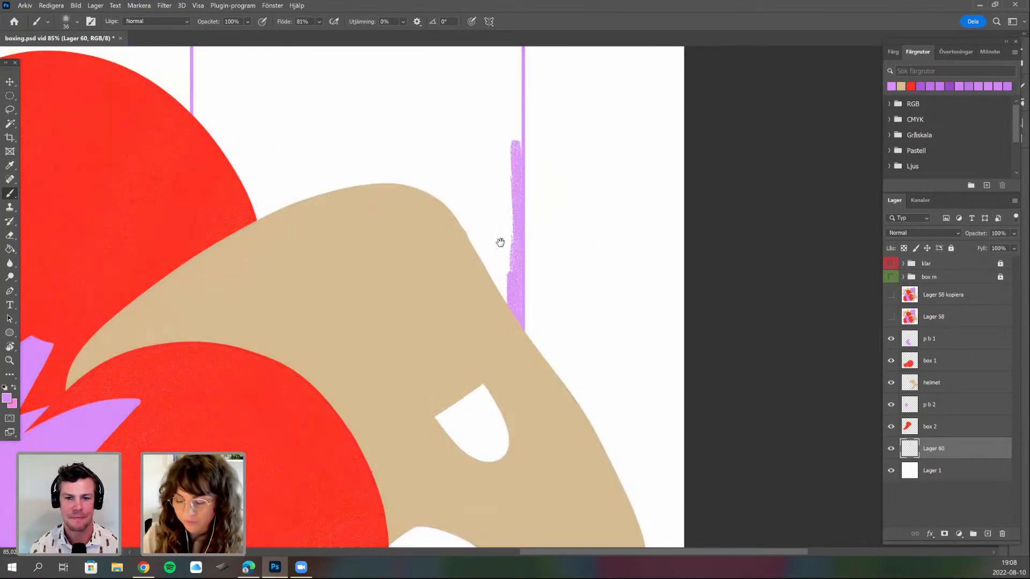
- Continue the textured purple band along the inside of the right edge up to the rounded upper-right corner
{"action": "scroll", "coordinate": [503, 291], "scroll_direction": "up", "scroll_amount": 5}
{"action": "left_click_drag", "start_coordinate": [501, 272], "coordinate": [515, 251]}
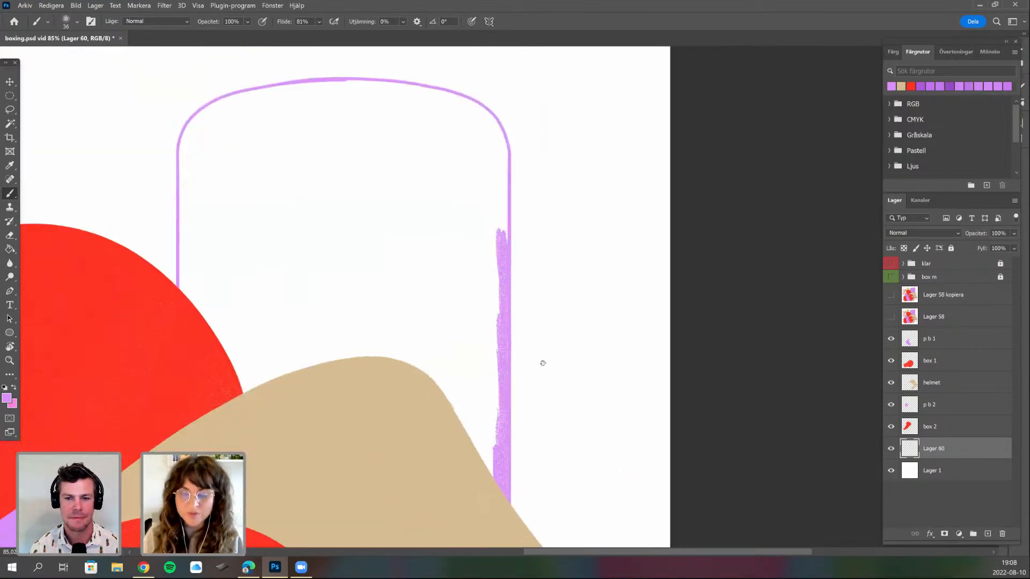
{"action": "scroll", "coordinate": [542, 363], "scroll_direction": "left", "scroll_amount": 2}
{"action": "scroll", "coordinate": [543, 363], "scroll_direction": "up", "scroll_amount": 1}
{"action": "scroll", "coordinate": [543, 363], "scroll_direction": "down", "scroll_amount": 1}
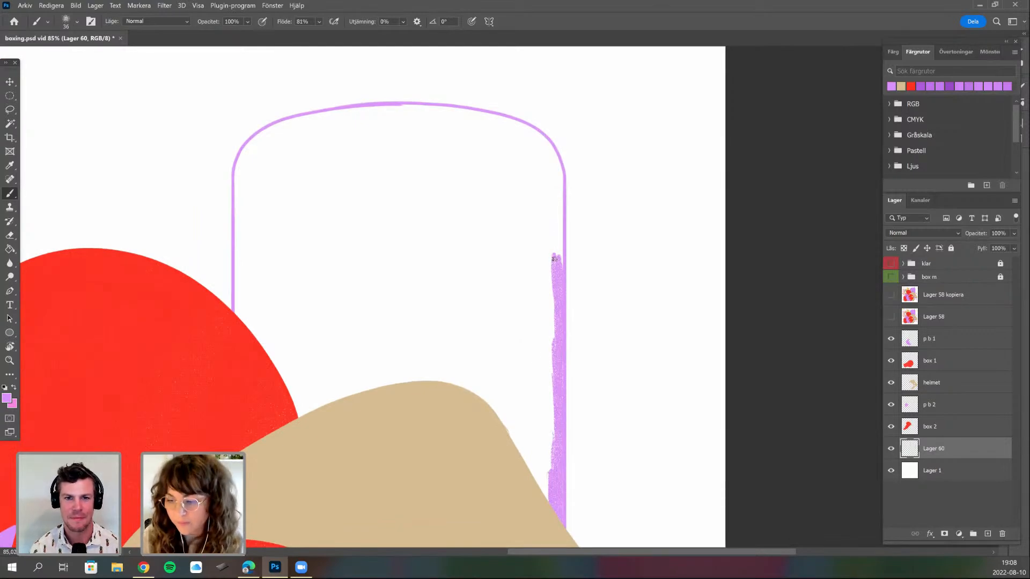
{"action": "left_click_drag", "start_coordinate": [561, 272], "coordinate": [552, 153]}
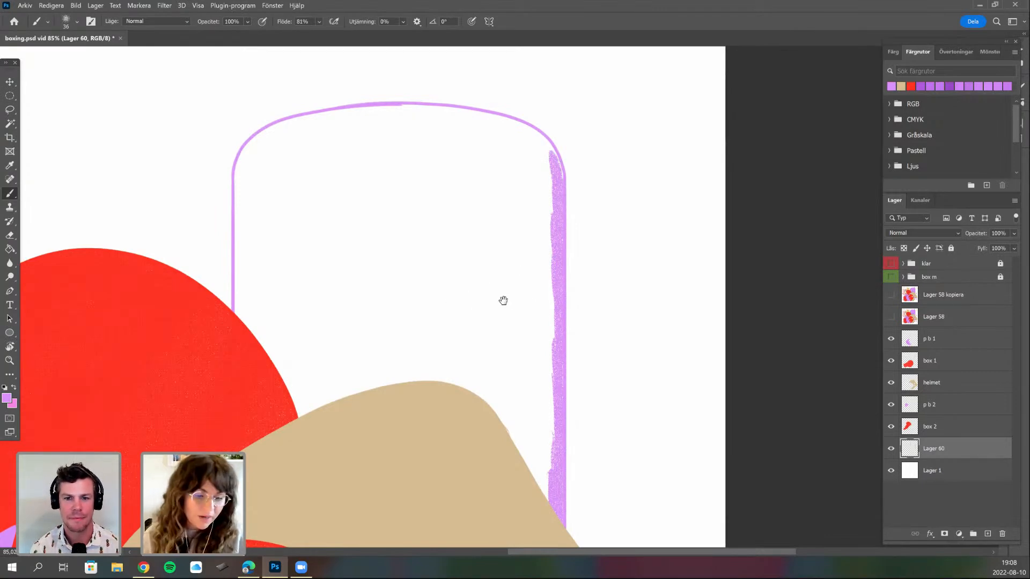
- Switch back to the smooth brush at 22 px for the shape's left edge
{"action": "left_click_drag", "start_coordinate": [503, 300], "coordinate": [604, 328]}
{"action": "left_click_drag", "start_coordinate": [525, 327], "coordinate": [605, 321]}
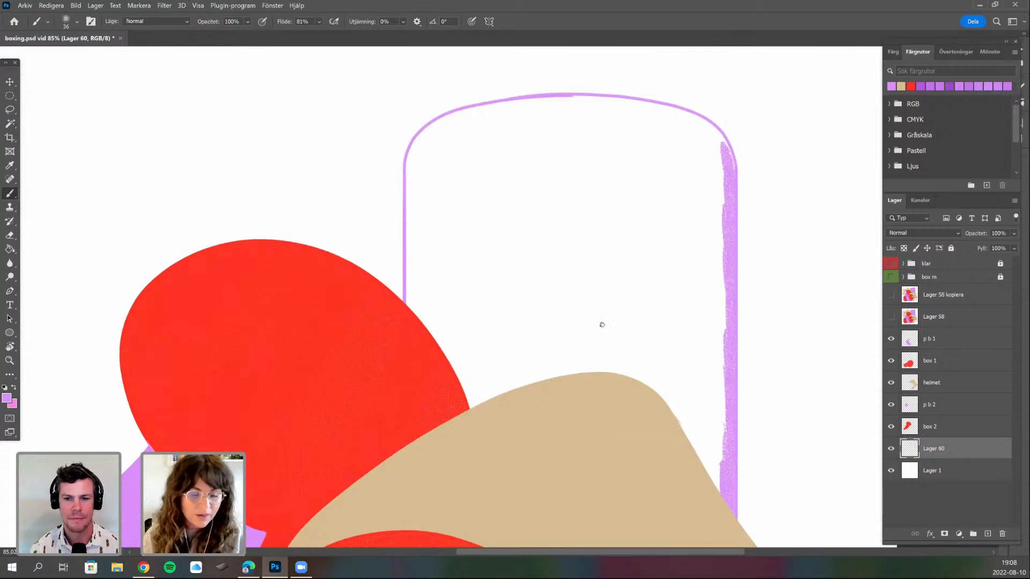
{"action": "right_click", "coordinate": [483, 213]}
{"action": "left_click", "coordinate": [510, 301]}
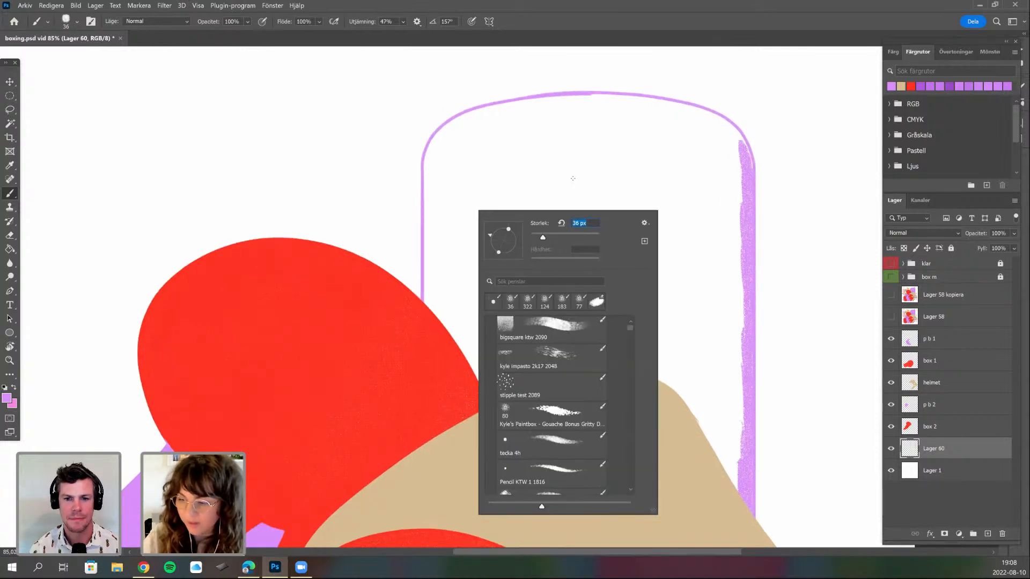
{"action": "type", "text": "22"}
{"action": "key", "text": "Return"}
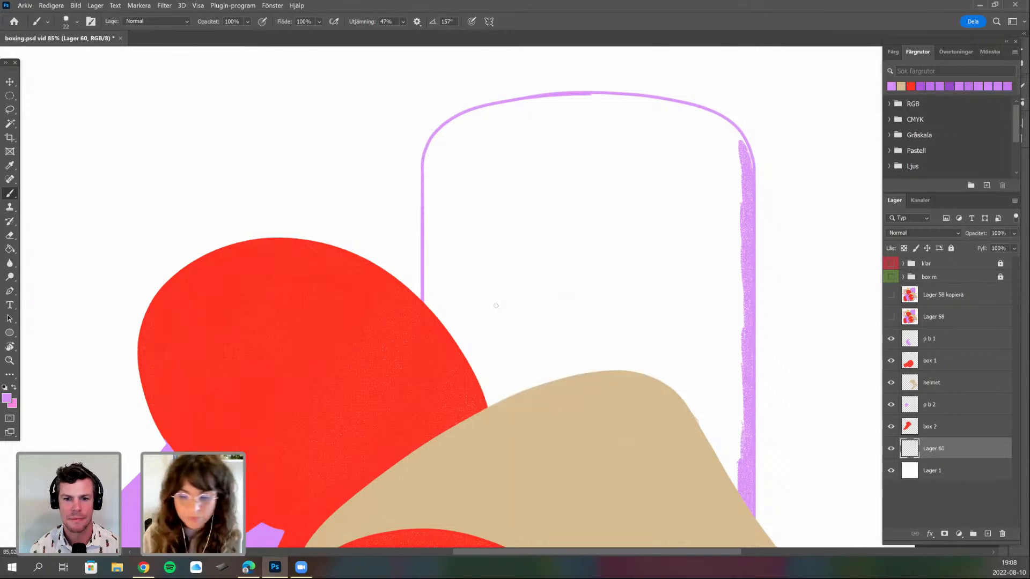
{"action": "left_click_drag", "start_coordinate": [416, 161], "coordinate": [457, 226]}
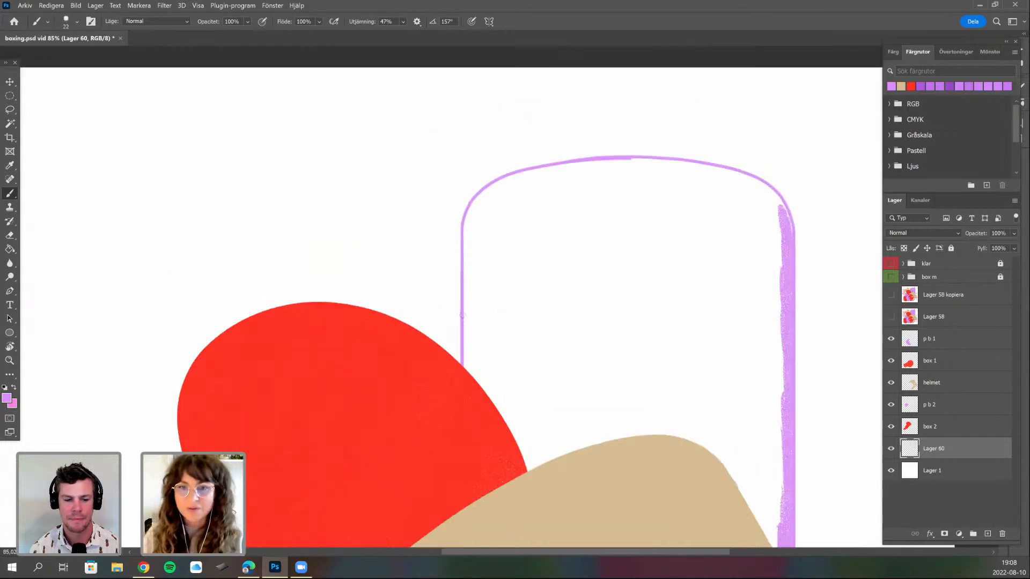
{"action": "scroll", "coordinate": [462, 315], "scroll_direction": "up", "scroll_amount": 3}
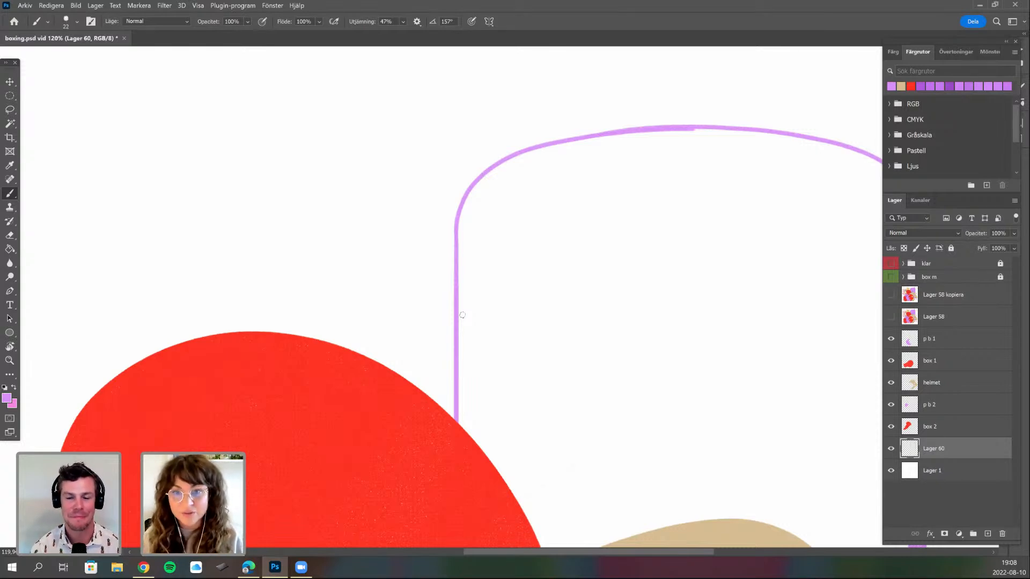
- Thicken the inside of the shape's left edge with the 36 px textured brush, from the red glove up to the rounded corner
{"action": "right_click", "coordinate": [549, 342]}
{"action": "left_click", "coordinate": [565, 342]}
{"action": "mouse_move", "coordinate": [460, 283]}
{"action": "left_mouse_down"}
{"action": "mouse_move", "coordinate": [472, 373]}
{"action": "mouse_move", "coordinate": [471, 337]}
{"action": "mouse_move", "coordinate": [461, 429]}
{"action": "mouse_move", "coordinate": [468, 374]}
{"action": "mouse_move", "coordinate": [466, 428]}
{"action": "left_mouse_up"}
{"action": "left_click_drag", "start_coordinate": [471, 377], "coordinate": [470, 438]}
{"action": "mouse_move", "coordinate": [465, 230]}
{"action": "left_mouse_down"}
{"action": "mouse_move", "coordinate": [468, 308]}
{"action": "mouse_move", "coordinate": [472, 212]}
{"action": "left_mouse_up"}
{"action": "mouse_move", "coordinate": [466, 252]}
{"action": "left_mouse_down"}
{"action": "mouse_move", "coordinate": [468, 200]}
{"action": "mouse_move", "coordinate": [483, 185]}
{"action": "left_mouse_up"}
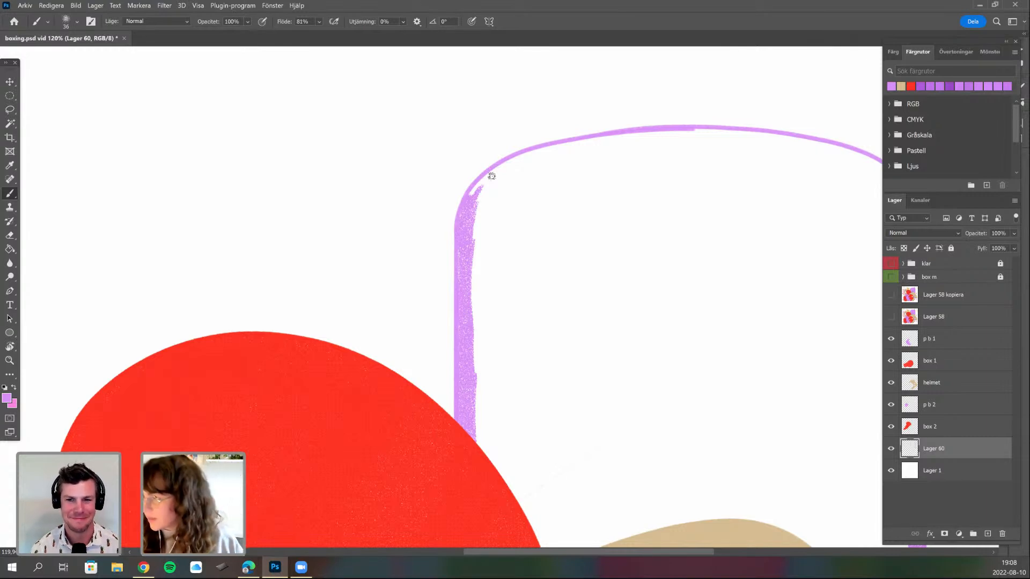
- Paint the textured purple band around the inside of the upper-left corner and along the first part of the top edge
{"action": "left_click_drag", "start_coordinate": [538, 369], "coordinate": [500, 433]}
{"action": "key", "text": "r"}
{"action": "left_click_drag", "start_coordinate": [589, 428], "coordinate": [587, 349]}
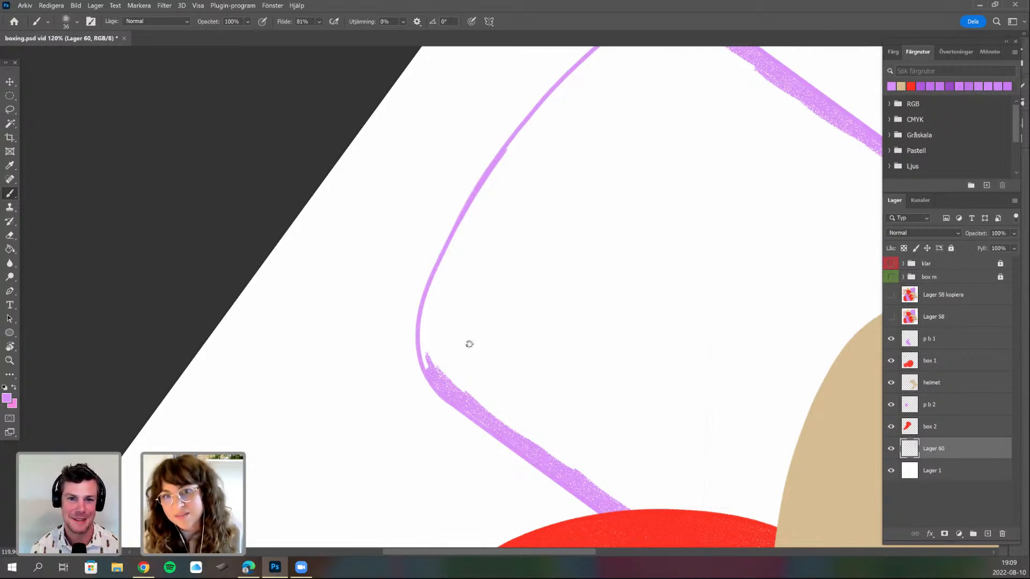
{"action": "left_click_drag", "start_coordinate": [433, 362], "coordinate": [425, 328]}
{"action": "left_click_drag", "start_coordinate": [445, 445], "coordinate": [460, 458]}
{"action": "left_click_drag", "start_coordinate": [464, 463], "coordinate": [518, 457]}
{"action": "key", "text": "ctrl+z"}
{"action": "mouse_move", "coordinate": [441, 336]}
{"action": "left_mouse_down"}
{"action": "mouse_move", "coordinate": [436, 345]}
{"action": "mouse_move", "coordinate": [488, 224]}
{"action": "mouse_move", "coordinate": [543, 145]}
{"action": "left_mouse_up"}
{"action": "left_click_drag", "start_coordinate": [477, 222], "coordinate": [462, 275]}
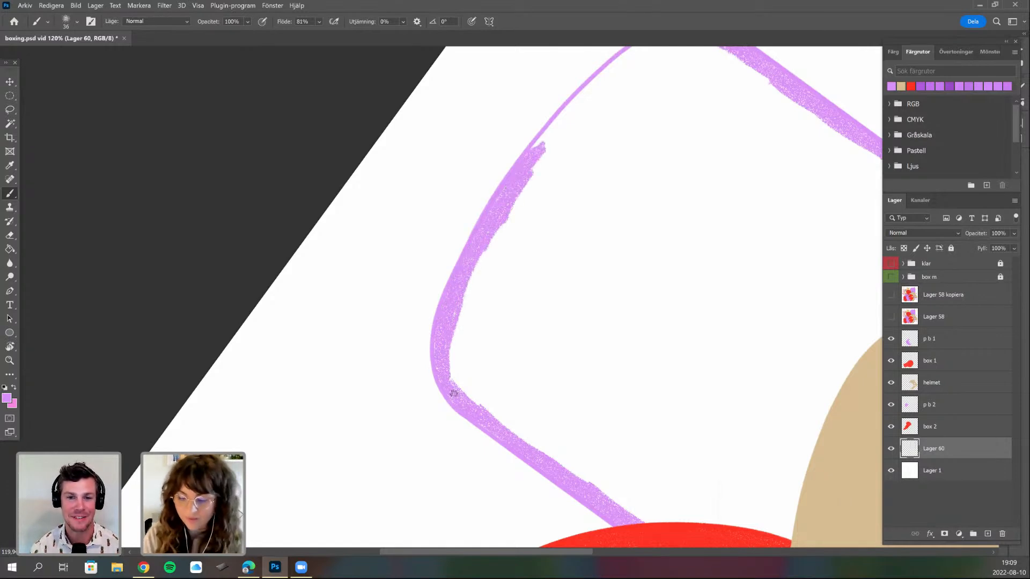
- Extend the textured purple band along the rest of the top edge to meet the upper-right corner
{"action": "key", "text": "space"}
{"action": "left_click_drag", "start_coordinate": [455, 393], "coordinate": [421, 477]}
{"action": "key", "text": "r"}
{"action": "left_click_drag", "start_coordinate": [540, 441], "coordinate": [594, 321]}
{"action": "mouse_move", "coordinate": [437, 250]}
{"action": "left_mouse_down"}
{"action": "mouse_move", "coordinate": [447, 225]}
{"action": "mouse_move", "coordinate": [426, 218]}
{"action": "mouse_move", "coordinate": [410, 142]}
{"action": "mouse_move", "coordinate": [421, 59]}
{"action": "mouse_move", "coordinate": [405, 134]}
{"action": "mouse_move", "coordinate": [412, 70]}
{"action": "mouse_move", "coordinate": [419, 101]}
{"action": "left_mouse_up"}
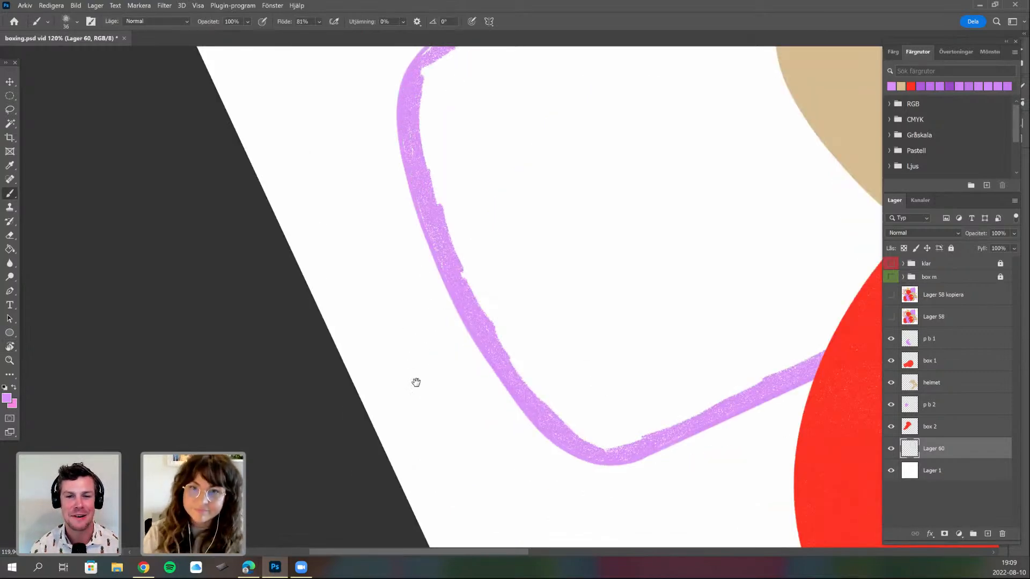
- Fill the rounded opening in the helmet with light purple using the textured brush at 55 px
{"action": "left_click_drag", "start_coordinate": [481, 217], "coordinate": [454, 441]}
{"action": "left_click_drag", "start_coordinate": [523, 441], "coordinate": [425, 427]}
{"action": "left_click_drag", "start_coordinate": [389, 301], "coordinate": [510, 239]}
{"action": "key", "text": "r"}
{"action": "left_click_drag", "start_coordinate": [438, 443], "coordinate": [481, 312]}
{"action": "key", "text": "Escape"}
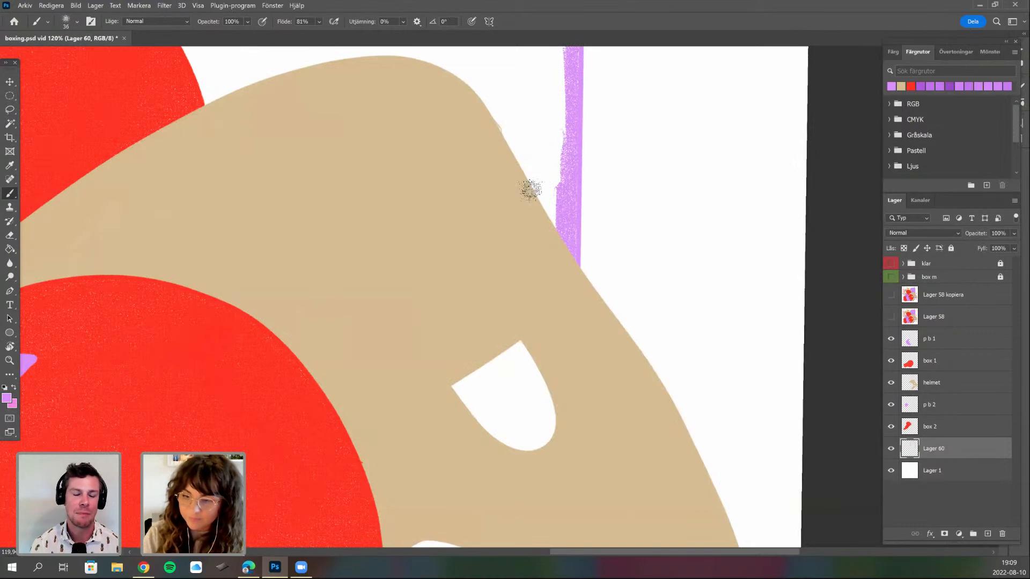
{"action": "scroll", "coordinate": [493, 261], "scroll_direction": "down", "scroll_amount": 3}
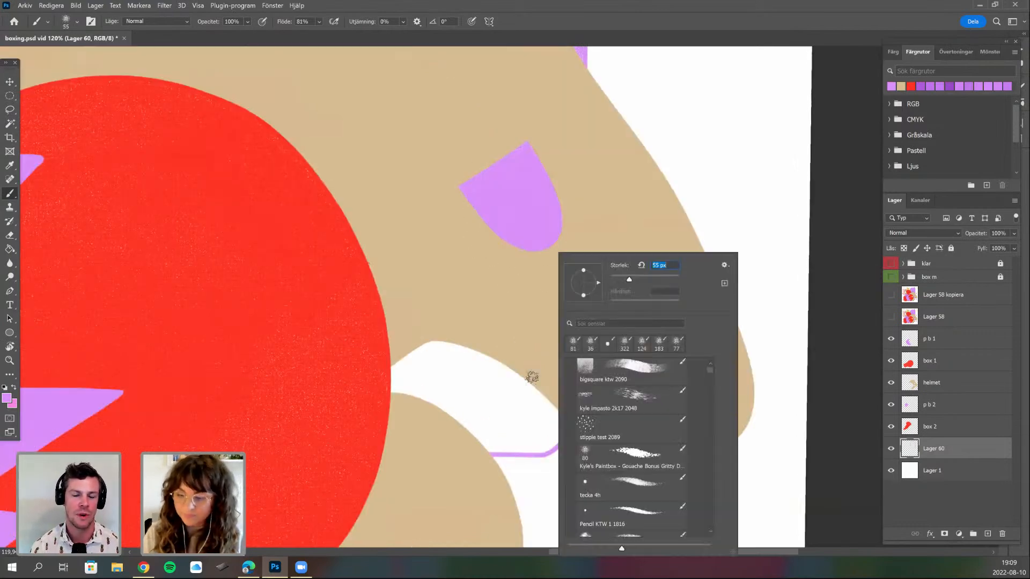
- Fill the part of the purple shape showing in the gap beneath the helmet, enlarging the textured brush to 67 px
{"action": "mouse_move", "coordinate": [530, 378]}
{"action": "left_mouse_down"}
{"action": "mouse_move", "coordinate": [542, 409]}
{"action": "mouse_move", "coordinate": [562, 406]}
{"action": "left_mouse_up"}
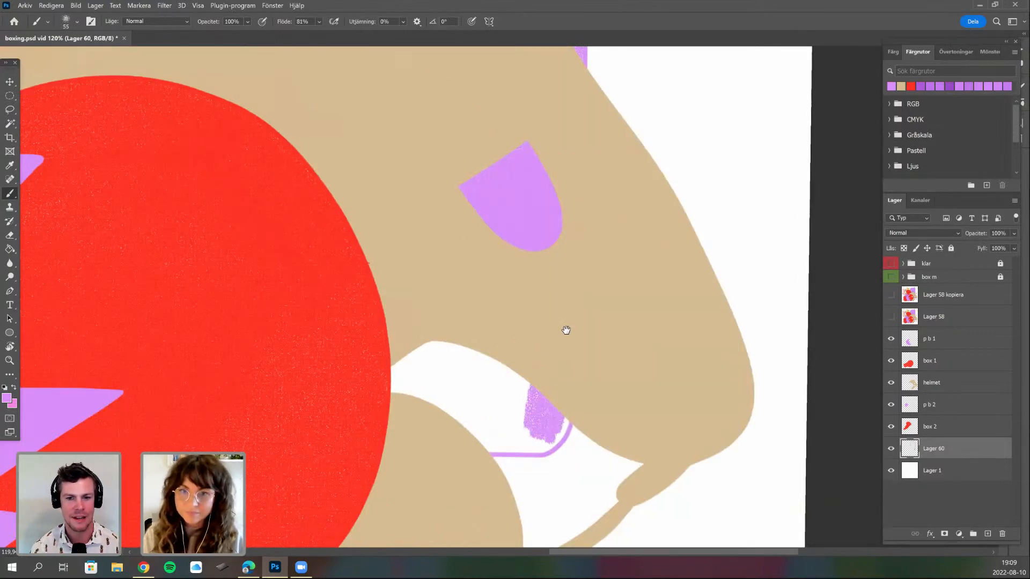
{"action": "scroll", "coordinate": [503, 371], "scroll_direction": "down", "scroll_amount": 1}
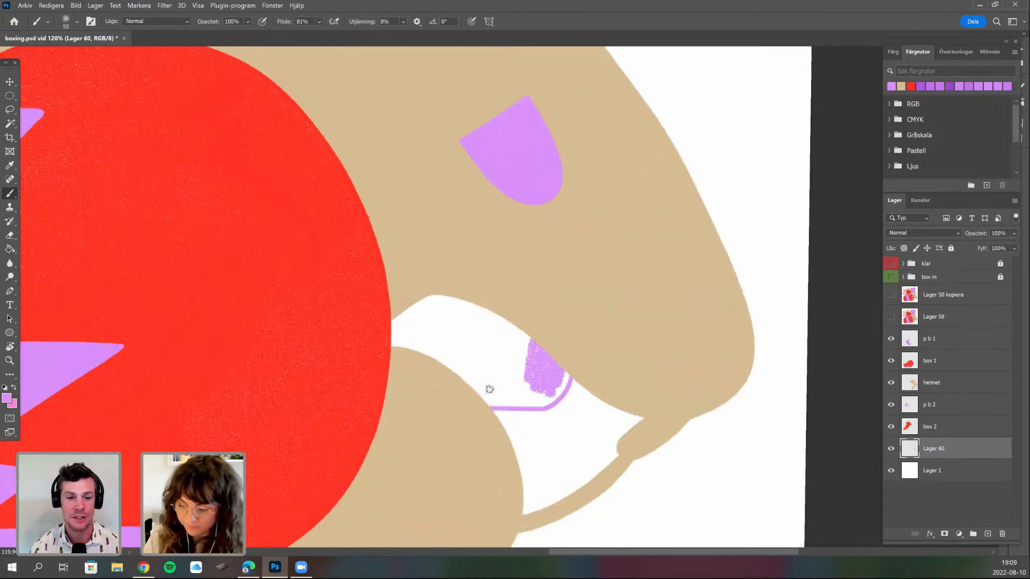
{"action": "scroll", "coordinate": [552, 356], "scroll_direction": "down", "scroll_amount": 1}
{"action": "mouse_move", "coordinate": [563, 358]}
{"action": "left_mouse_down"}
{"action": "mouse_move", "coordinate": [523, 383]}
{"action": "mouse_move", "coordinate": [494, 380]}
{"action": "mouse_move", "coordinate": [509, 356]}
{"action": "mouse_move", "coordinate": [452, 368]}
{"action": "mouse_move", "coordinate": [499, 321]}
{"action": "mouse_move", "coordinate": [466, 353]}
{"action": "left_mouse_up"}
{"action": "right_click", "coordinate": [498, 322]}
{"action": "left_click", "coordinate": [565, 280]}
{"action": "left_click", "coordinate": [399, 305]}
{"action": "mouse_move", "coordinate": [413, 303]}
{"action": "left_mouse_down"}
{"action": "mouse_move", "coordinate": [458, 289]}
{"action": "mouse_move", "coordinate": [487, 340]}
{"action": "mouse_move", "coordinate": [521, 344]}
{"action": "left_mouse_up"}
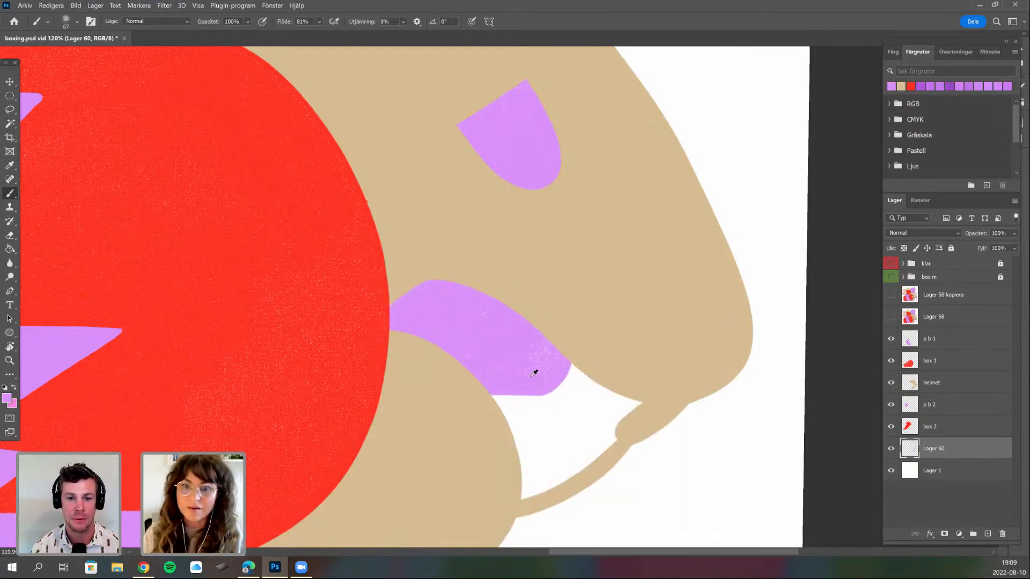
- Fill the lower area of the tall background shape above the glove and helmet, enlarging the textured brush to 152 px
{"action": "scroll", "coordinate": [518, 273], "scroll_direction": "up", "scroll_amount": 1}
{"action": "scroll", "coordinate": [499, 283], "scroll_direction": "down", "scroll_amount": 3}
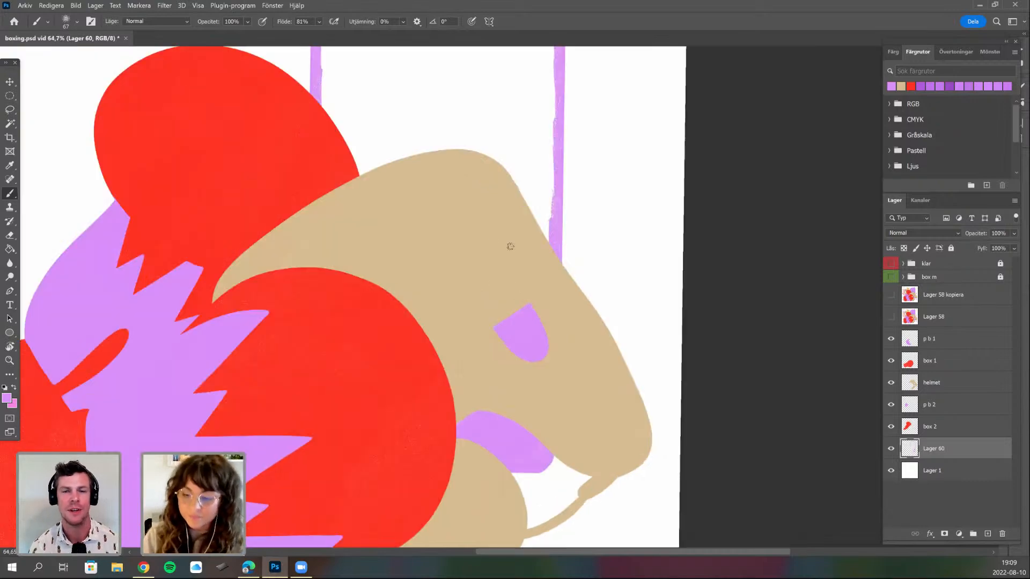
{"action": "left_click_drag", "start_coordinate": [530, 322], "coordinate": [538, 282]}
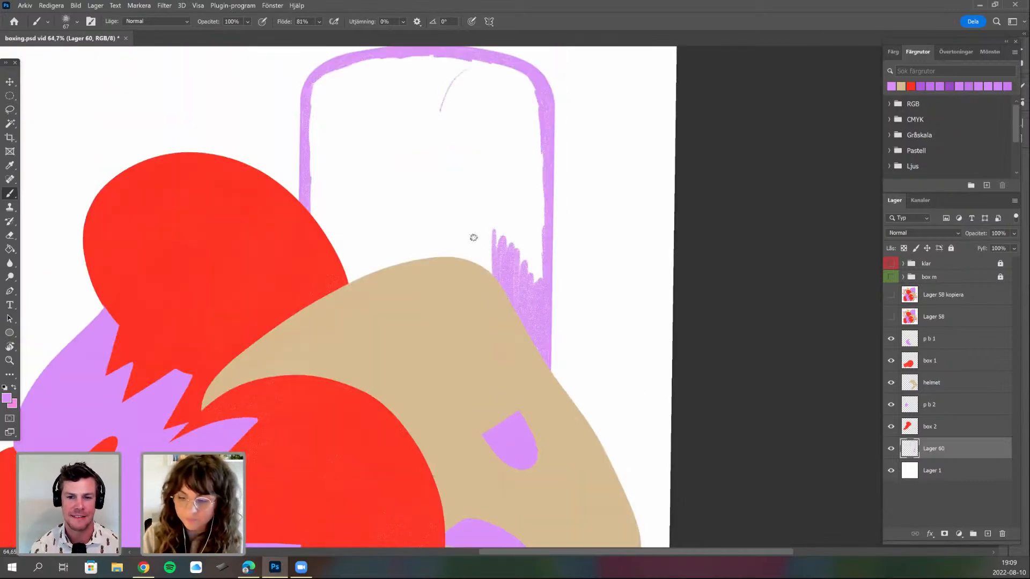
{"action": "mouse_move", "coordinate": [474, 237]}
{"action": "left_mouse_down"}
{"action": "mouse_move", "coordinate": [489, 288]}
{"action": "mouse_move", "coordinate": [486, 246]}
{"action": "left_mouse_up"}
{"action": "right_click", "coordinate": [486, 245]}
{"action": "left_click_drag", "start_coordinate": [563, 271], "coordinate": [584, 271]}
{"action": "mouse_move", "coordinate": [319, 249]}
{"action": "left_mouse_down"}
{"action": "mouse_move", "coordinate": [370, 212]}
{"action": "mouse_move", "coordinate": [394, 269]}
{"action": "mouse_move", "coordinate": [408, 268]}
{"action": "mouse_move", "coordinate": [436, 203]}
{"action": "mouse_move", "coordinate": [438, 264]}
{"action": "mouse_move", "coordinate": [480, 198]}
{"action": "mouse_move", "coordinate": [484, 271]}
{"action": "mouse_move", "coordinate": [512, 194]}
{"action": "mouse_move", "coordinate": [537, 283]}
{"action": "mouse_move", "coordinate": [536, 206]}
{"action": "left_mouse_up"}
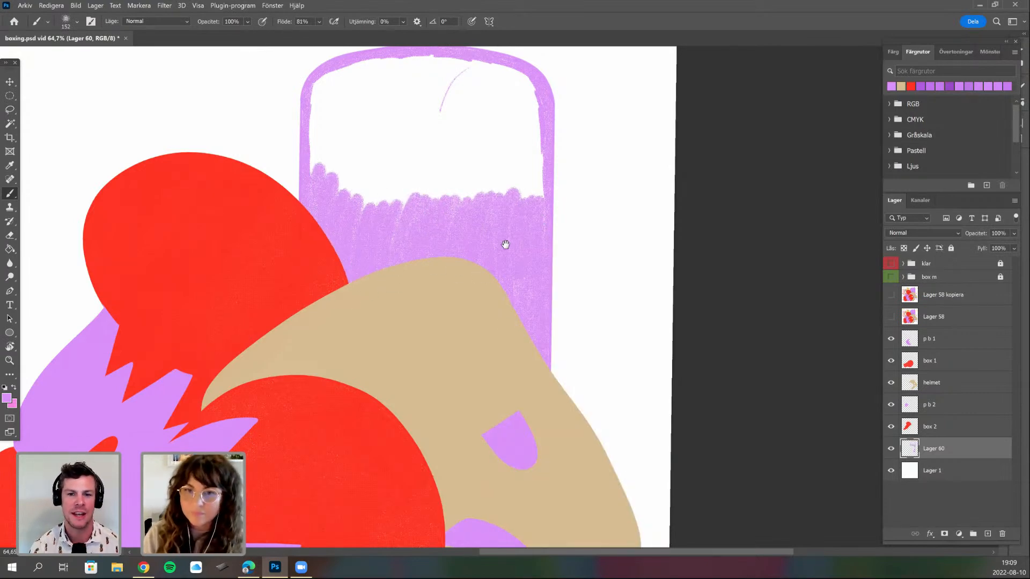
- Fill the remaining upper interior of the background shape with light purple, setting the textured brush to 114 px
{"action": "scroll", "coordinate": [515, 268], "scroll_direction": "up", "scroll_amount": 5}
{"action": "mouse_move", "coordinate": [522, 246]}
{"action": "left_mouse_down"}
{"action": "mouse_move", "coordinate": [536, 271]}
{"action": "mouse_move", "coordinate": [529, 196]}
{"action": "mouse_move", "coordinate": [469, 173]}
{"action": "mouse_move", "coordinate": [368, 173]}
{"action": "mouse_move", "coordinate": [335, 218]}
{"action": "mouse_move", "coordinate": [324, 209]}
{"action": "mouse_move", "coordinate": [328, 284]}
{"action": "mouse_move", "coordinate": [333, 219]}
{"action": "left_mouse_up"}
{"action": "right_click", "coordinate": [372, 213]}
{"action": "left_click", "coordinate": [450, 246]}
{"action": "left_click_drag", "start_coordinate": [441, 301], "coordinate": [490, 349]}
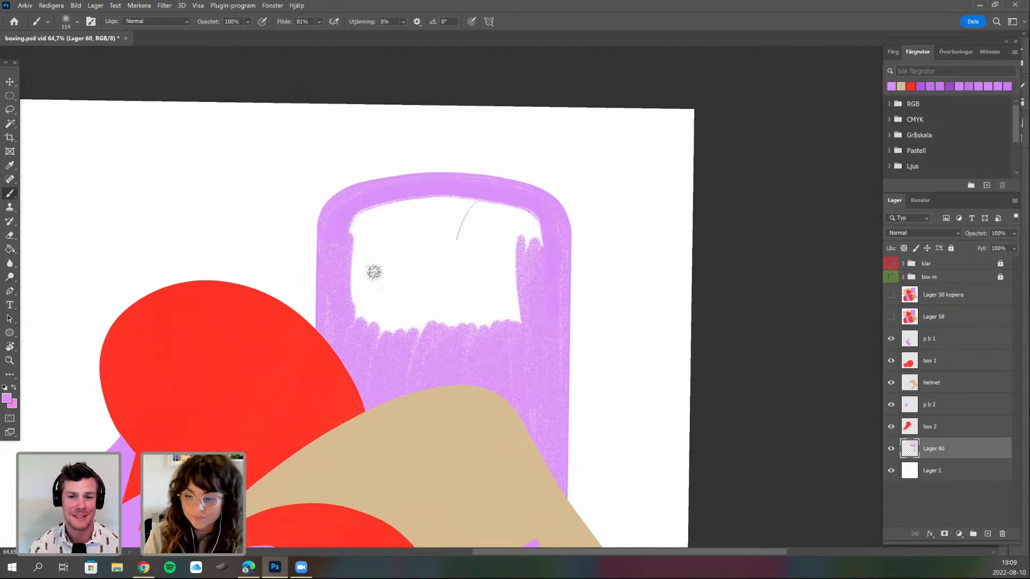
{"action": "mouse_move", "coordinate": [409, 275]}
{"action": "left_mouse_down"}
{"action": "mouse_move", "coordinate": [439, 315]}
{"action": "mouse_move", "coordinate": [485, 306]}
{"action": "mouse_move", "coordinate": [416, 411]}
{"action": "mouse_move", "coordinate": [567, 323]}
{"action": "mouse_move", "coordinate": [541, 370]}
{"action": "mouse_move", "coordinate": [508, 261]}
{"action": "mouse_move", "coordinate": [556, 319]}
{"action": "mouse_move", "coordinate": [552, 252]}
{"action": "mouse_move", "coordinate": [568, 237]}
{"action": "mouse_move", "coordinate": [471, 273]}
{"action": "mouse_move", "coordinate": [481, 245]}
{"action": "mouse_move", "coordinate": [427, 239]}
{"action": "mouse_move", "coordinate": [535, 262]}
{"action": "left_mouse_up"}
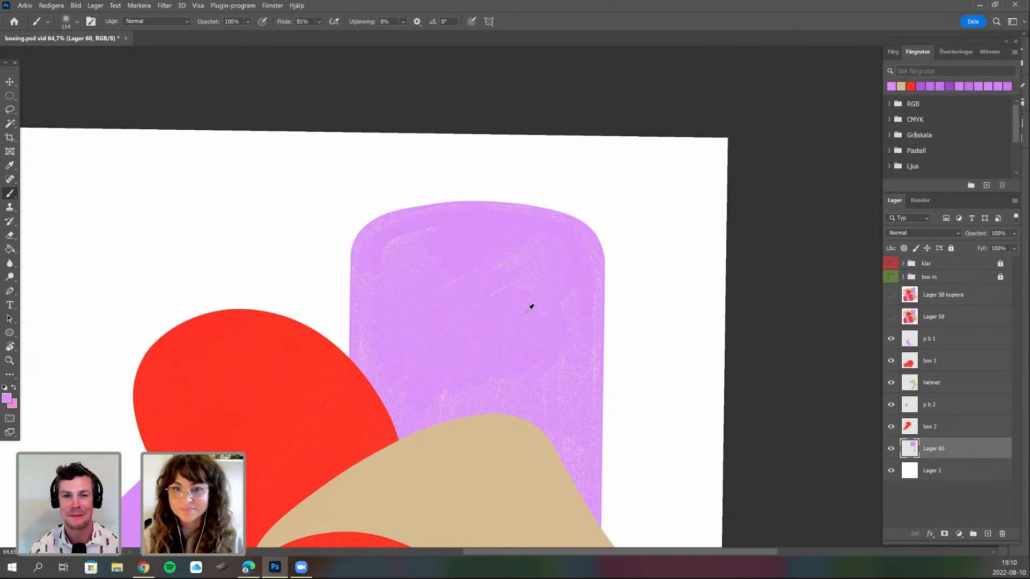
- Load the painted pixels of the purple background layer as a selection and expand it to close the speckled gaps
{"action": "scroll", "coordinate": [528, 332], "scroll_direction": "down", "scroll_amount": 2}
{"action": "scroll", "coordinate": [506, 328], "scroll_direction": "down", "scroll_amount": 3}
{"action": "scroll", "coordinate": [537, 317], "scroll_direction": "up", "scroll_amount": 2}
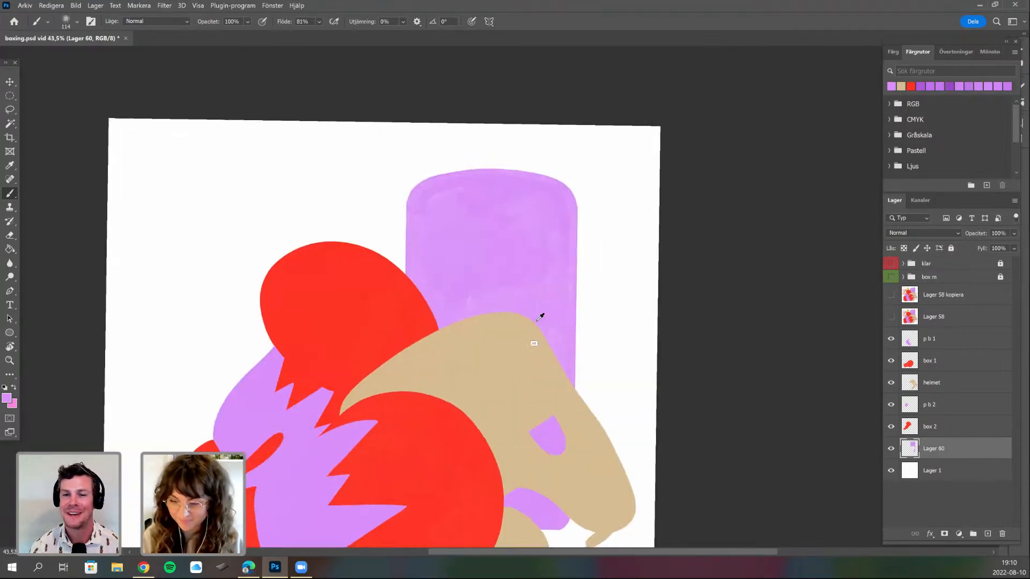
{"action": "left_click", "coordinate": [910, 447], "text": "ctrl"}
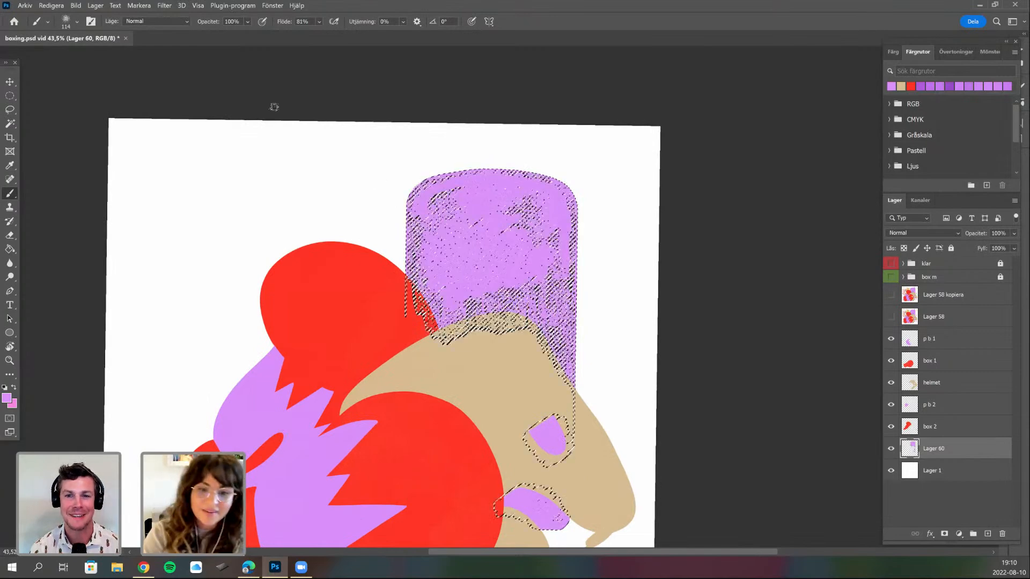
{"action": "left_click", "coordinate": [139, 5]}
{"action": "mouse_move", "coordinate": [161, 166]}
{"action": "left_click", "coordinate": [85, 187]}
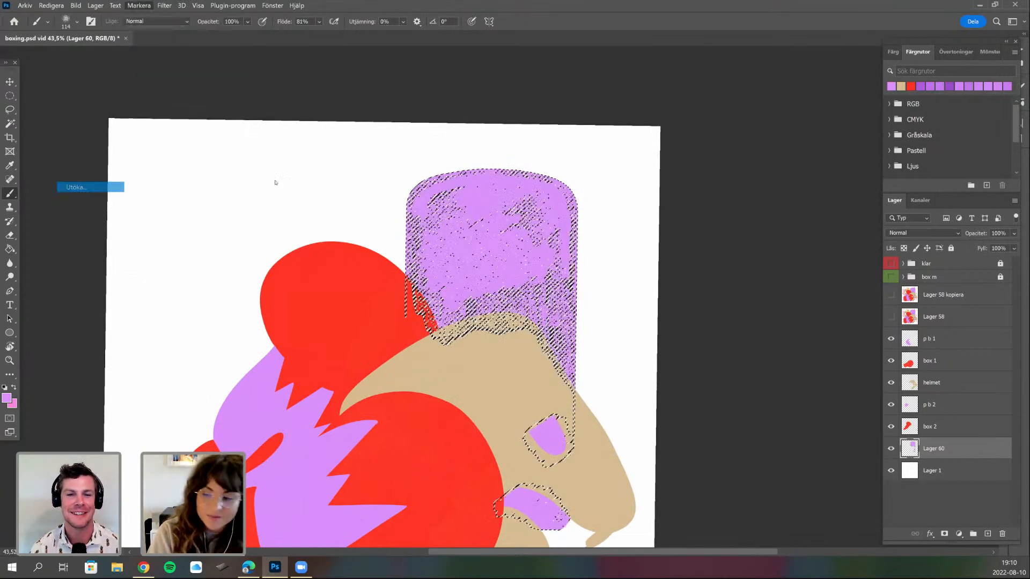
{"action": "left_click", "coordinate": [583, 31]}
- Fill the selected purple background shape solidly with light purple using the textured brush at 448 px, and remove the selection
{"action": "right_click", "coordinate": [531, 237]}
{"action": "left_click_drag", "start_coordinate": [621, 264], "coordinate": [643, 264]}
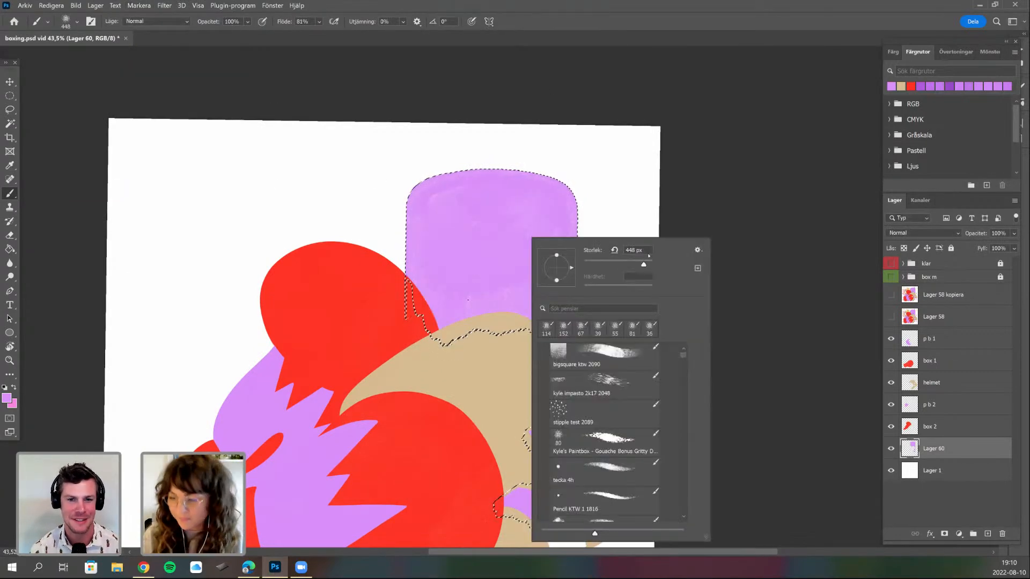
{"action": "mouse_move", "coordinate": [403, 197]}
{"action": "left_mouse_down"}
{"action": "mouse_move", "coordinate": [387, 248]}
{"action": "mouse_move", "coordinate": [397, 286]}
{"action": "mouse_move", "coordinate": [474, 283]}
{"action": "mouse_move", "coordinate": [558, 327]}
{"action": "mouse_move", "coordinate": [547, 460]}
{"action": "mouse_move", "coordinate": [563, 207]}
{"action": "mouse_move", "coordinate": [405, 322]}
{"action": "mouse_move", "coordinate": [539, 320]}
{"action": "left_mouse_up"}
{"action": "scroll", "coordinate": [547, 295], "scroll_direction": "down", "scroll_amount": 3}
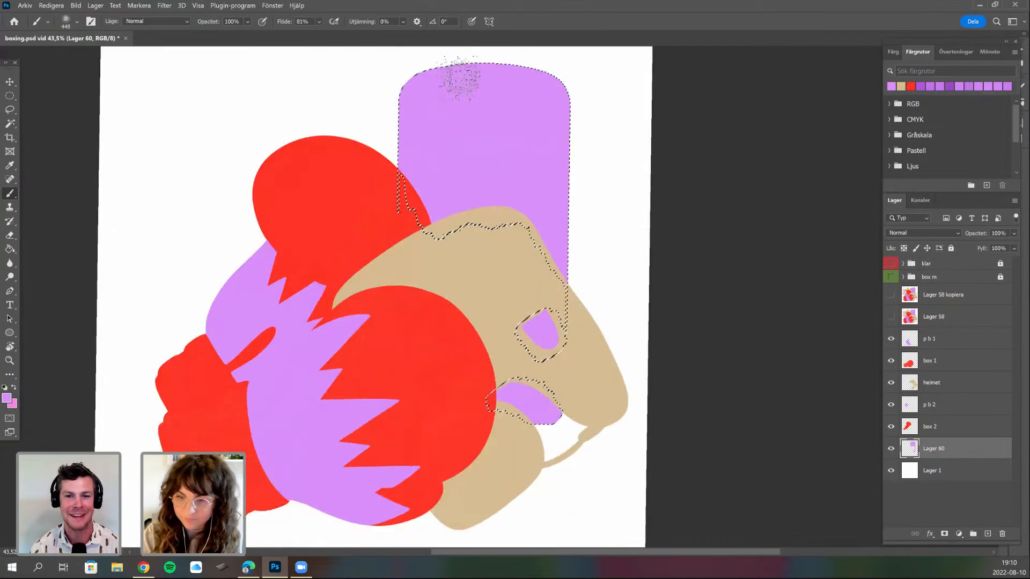
{"action": "scroll", "coordinate": [476, 407], "scroll_direction": "up", "scroll_amount": 5}
{"action": "key", "text": "ctrl+d"}
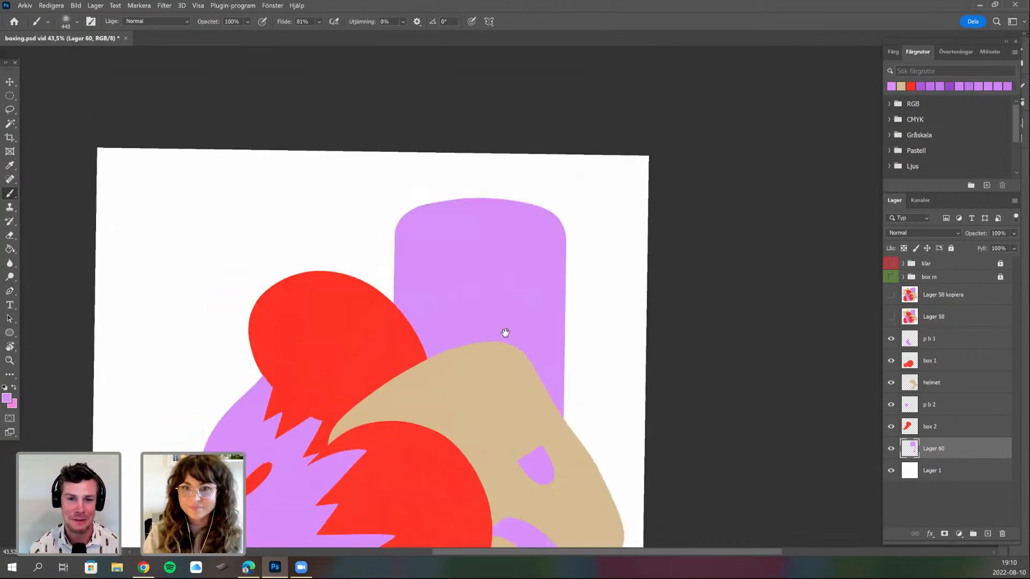
- Rename the purple background shape's layer to a blank space
{"action": "scroll", "coordinate": [504, 329], "scroll_direction": "up", "scroll_amount": 4}
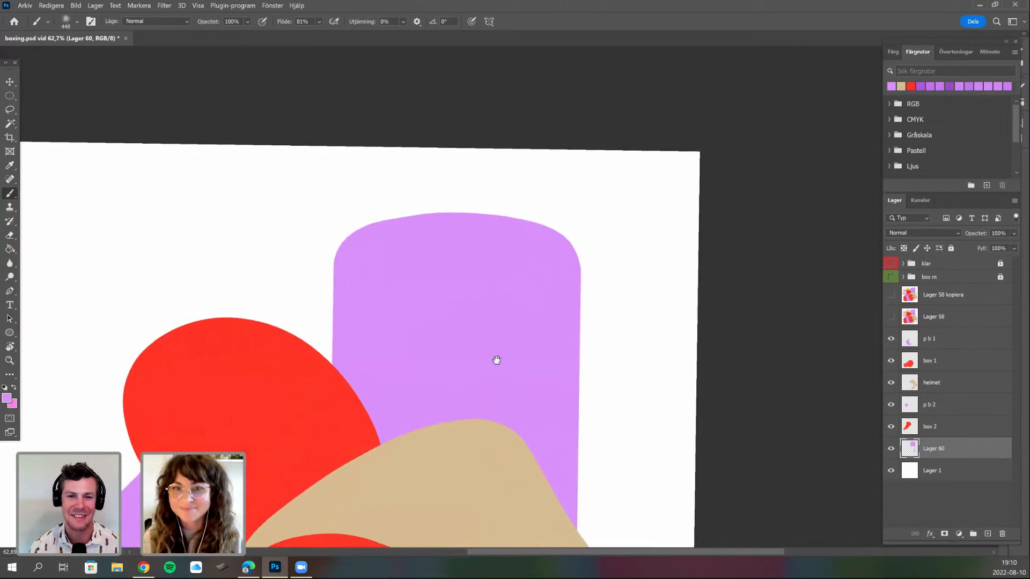
{"action": "left_click_drag", "start_coordinate": [542, 359], "coordinate": [558, 349]}
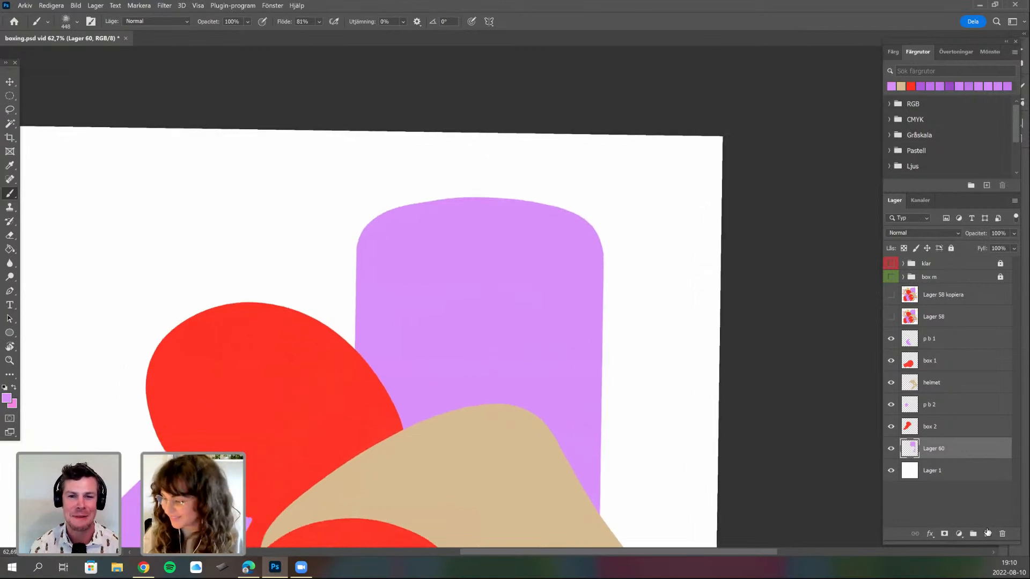
{"action": "double_click", "coordinate": [938, 449]}
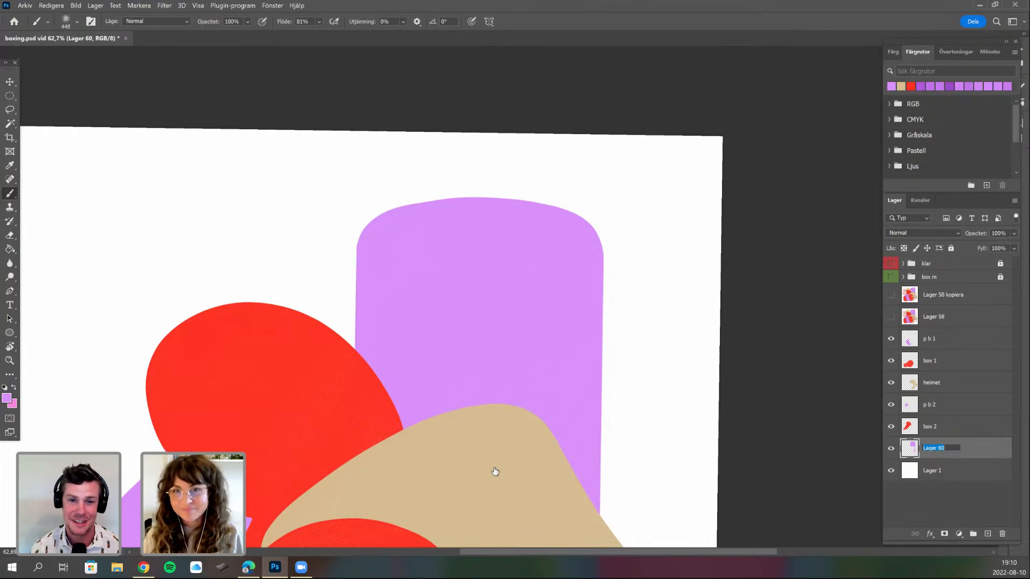
{"action": "left_click_drag", "start_coordinate": [678, 404], "coordinate": [723, 361]}
- Compare the filled purple background shape with the sketch by showing and hiding the Lager 58 kopiera layer
{"action": "left_click", "coordinate": [891, 295]}
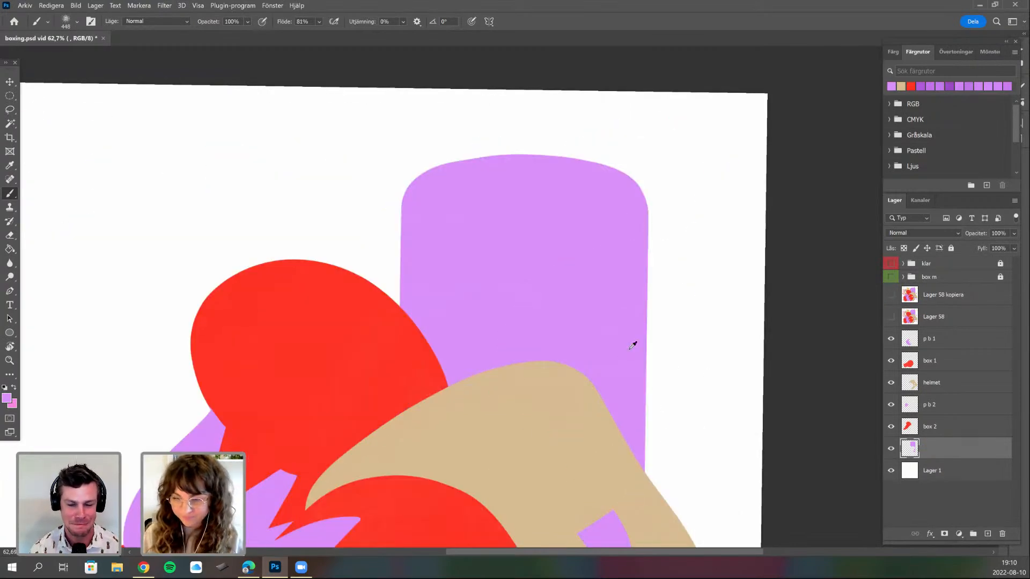
{"action": "scroll", "coordinate": [631, 354], "scroll_direction": "down", "scroll_amount": 4}
{"action": "left_click_drag", "start_coordinate": [603, 395], "coordinate": [568, 354]}
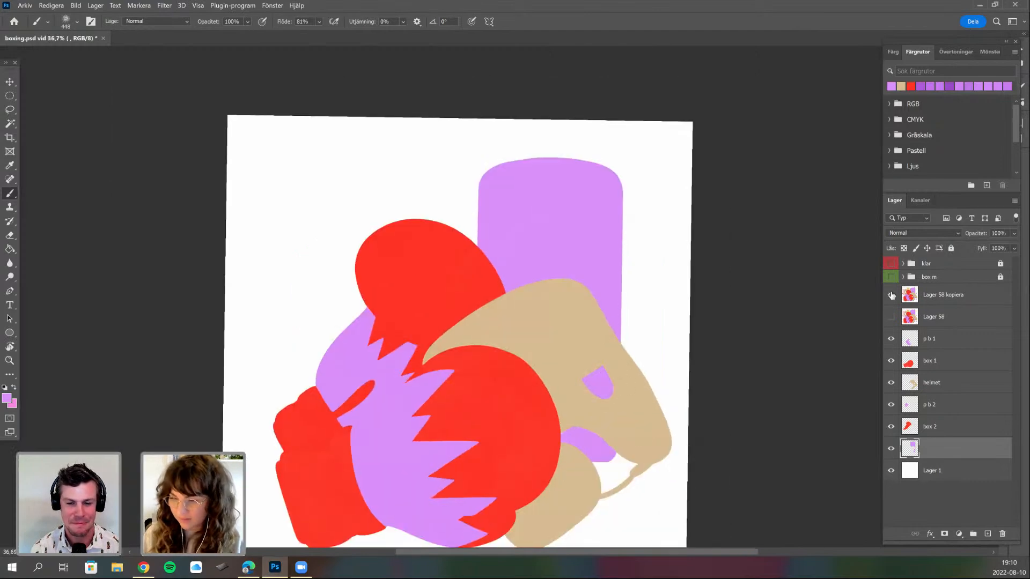
{"action": "left_click", "coordinate": [891, 295]}
{"action": "left_click", "coordinate": [891, 294]}
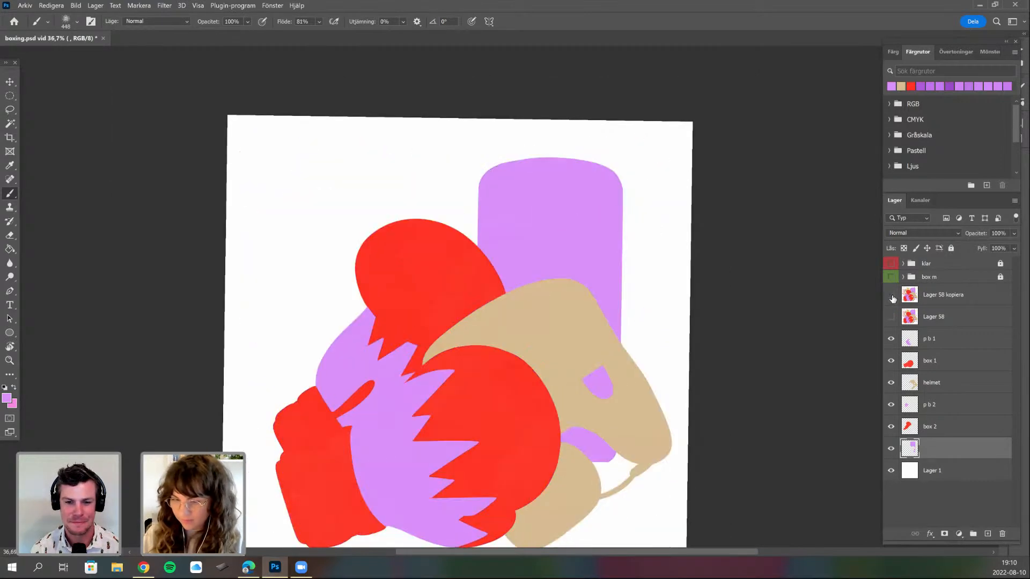
{"action": "left_click", "coordinate": [891, 296]}
{"action": "left_click", "coordinate": [892, 296]}
{"action": "left_click_drag", "start_coordinate": [578, 414], "coordinate": [549, 474]}
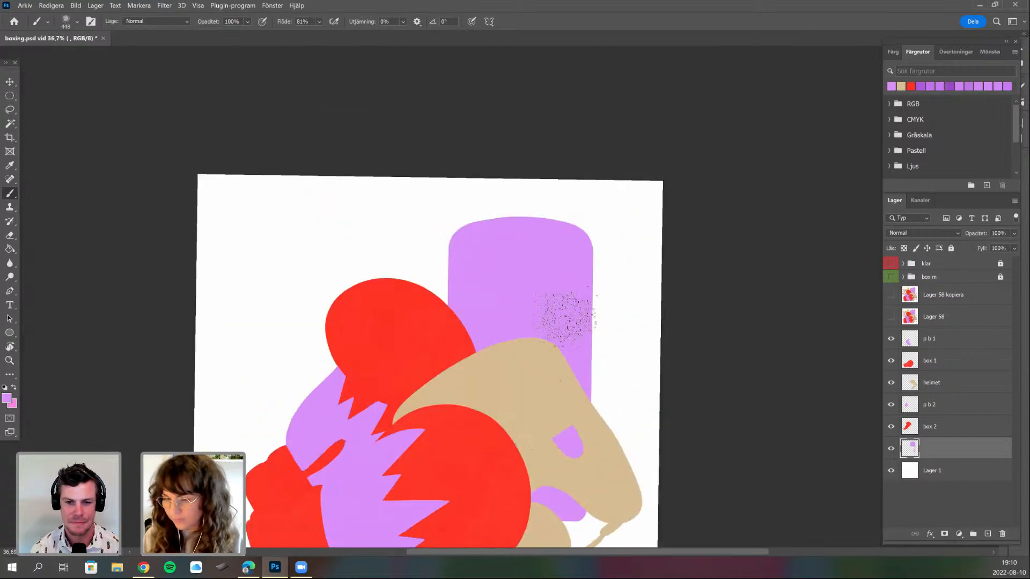
- Switch to the tecka 4h brush at 18 px for refining the purple shape's outline
{"action": "scroll", "coordinate": [566, 301], "scroll_direction": "up", "scroll_amount": 4}
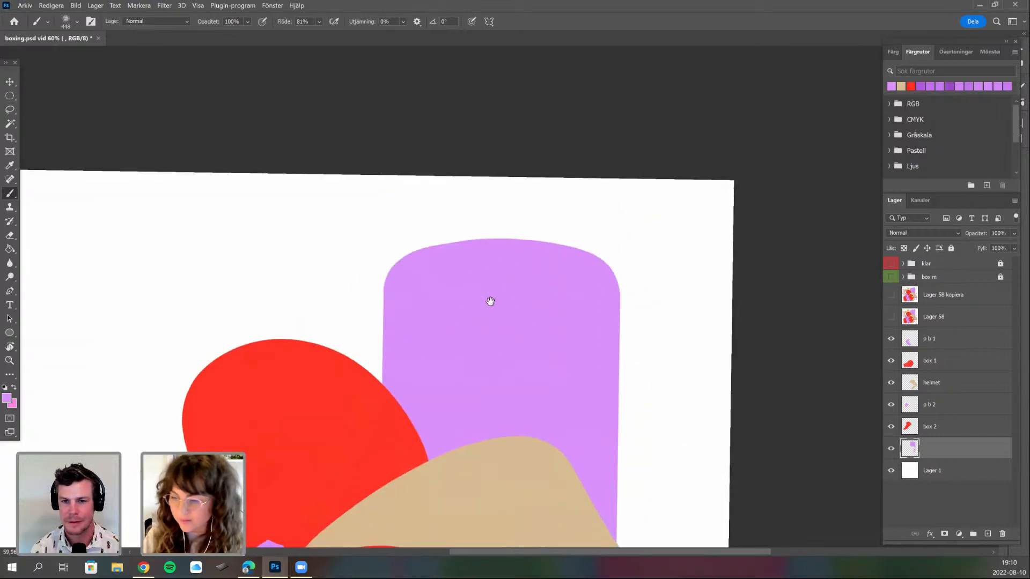
{"action": "scroll", "coordinate": [536, 386], "scroll_direction": "up", "scroll_amount": 2}
{"action": "scroll", "coordinate": [609, 352], "scroll_direction": "up", "scroll_amount": 3}
{"action": "right_click", "coordinate": [636, 367]}
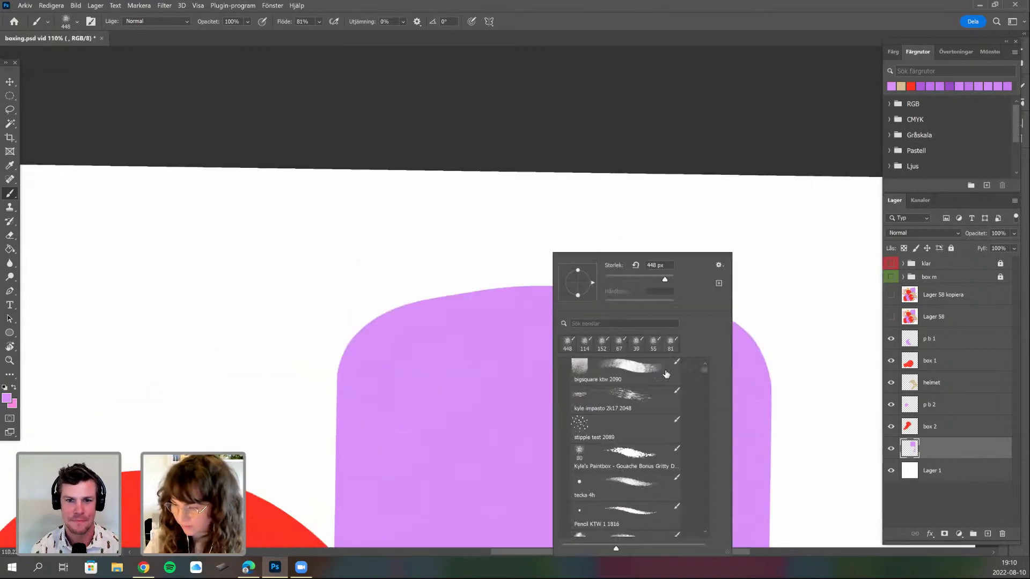
{"action": "left_click", "coordinate": [625, 486]}
{"action": "type", "text": "18"}
{"action": "key", "text": "Return"}
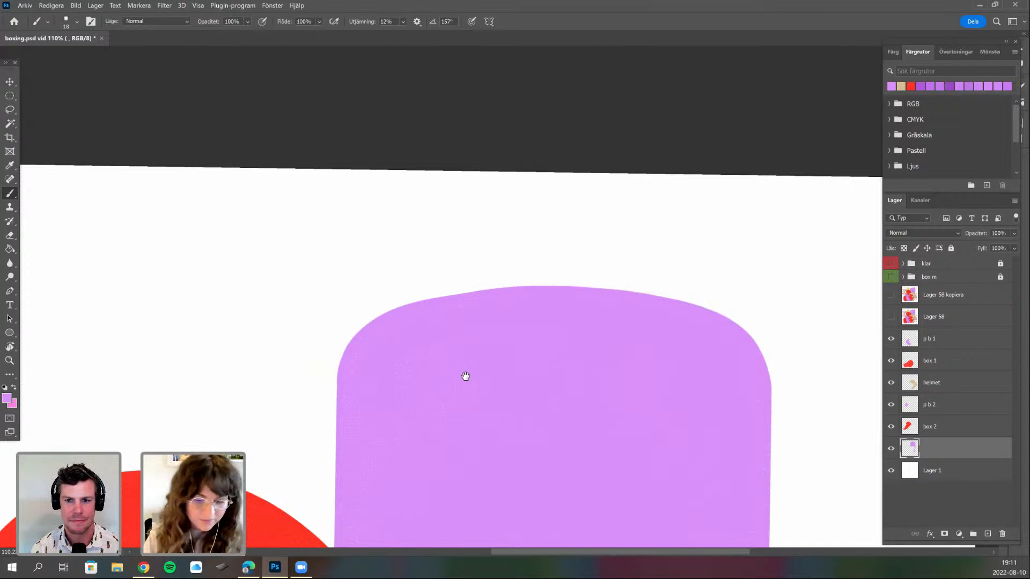
- Smooth the curved top edge and rounded corners of the purple background shape with fine light-purple strokes, rotating the canvas to suit the curve
{"action": "left_click_drag", "start_coordinate": [458, 328], "coordinate": [452, 293]}
{"action": "scroll", "coordinate": [472, 355], "scroll_direction": "down", "scroll_amount": 1}
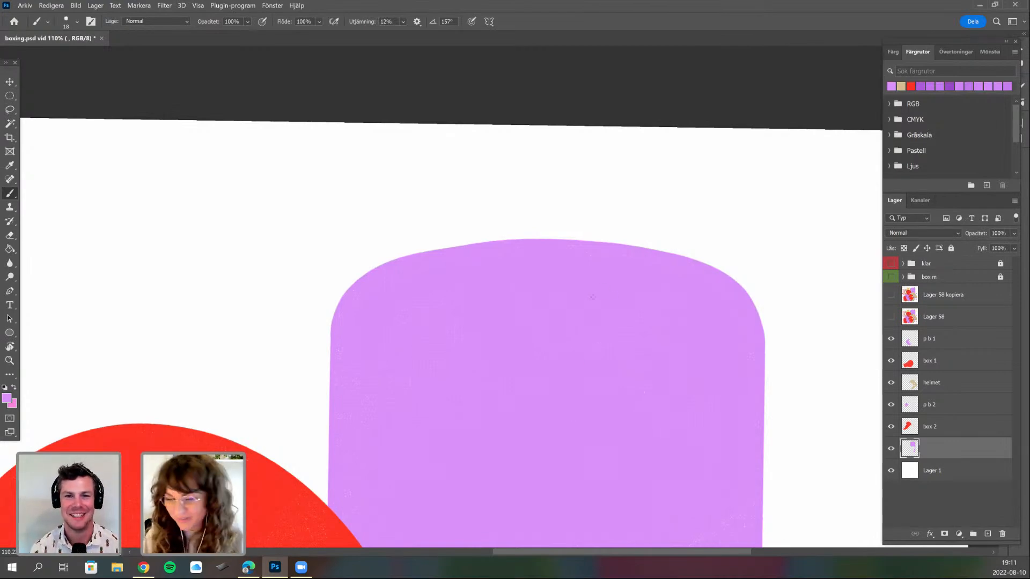
{"action": "scroll", "coordinate": [570, 370], "scroll_direction": "down", "scroll_amount": 5}
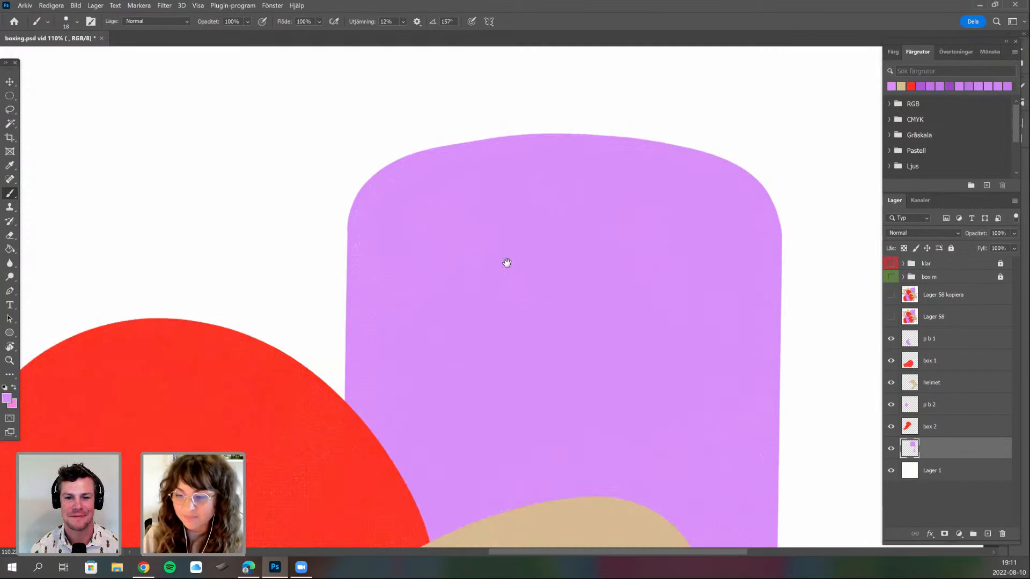
{"action": "left_click_drag", "start_coordinate": [423, 287], "coordinate": [413, 373]}
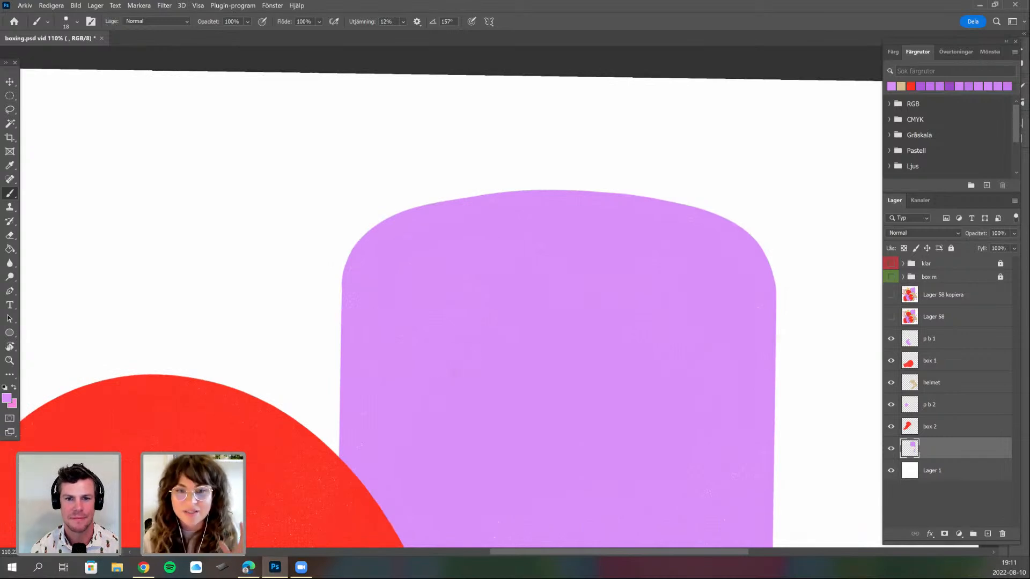
{"action": "left_click_drag", "start_coordinate": [455, 373], "coordinate": [438, 394]}
{"action": "key", "text": "r"}
{"action": "mouse_move", "coordinate": [499, 220]}
{"action": "left_mouse_down"}
{"action": "mouse_move", "coordinate": [435, 257]}
{"action": "mouse_move", "coordinate": [440, 238]}
{"action": "left_mouse_up"}
{"action": "key", "text": "b"}
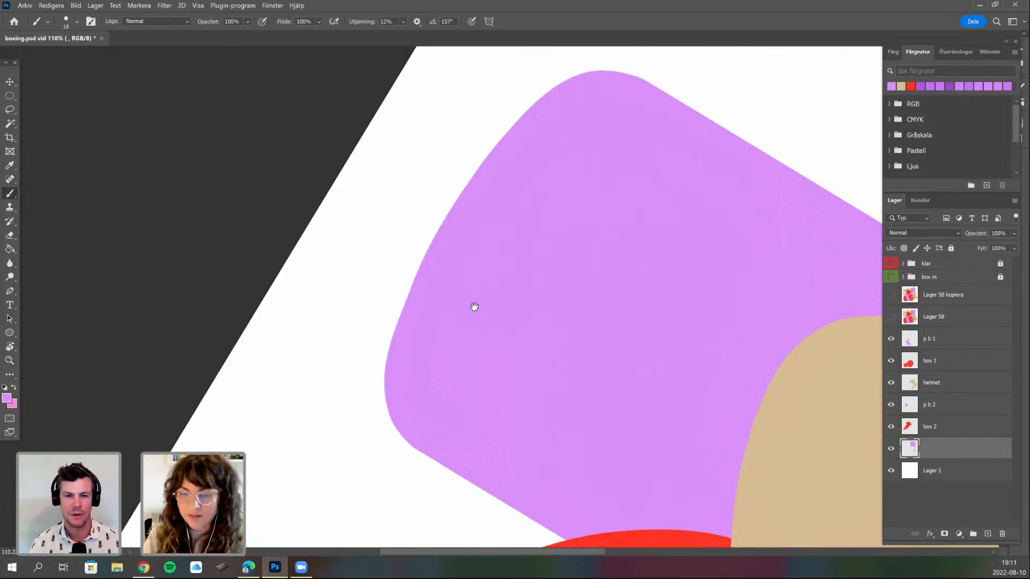
{"action": "left_click_drag", "start_coordinate": [502, 264], "coordinate": [486, 291]}
{"action": "left_click_drag", "start_coordinate": [526, 353], "coordinate": [521, 365]}
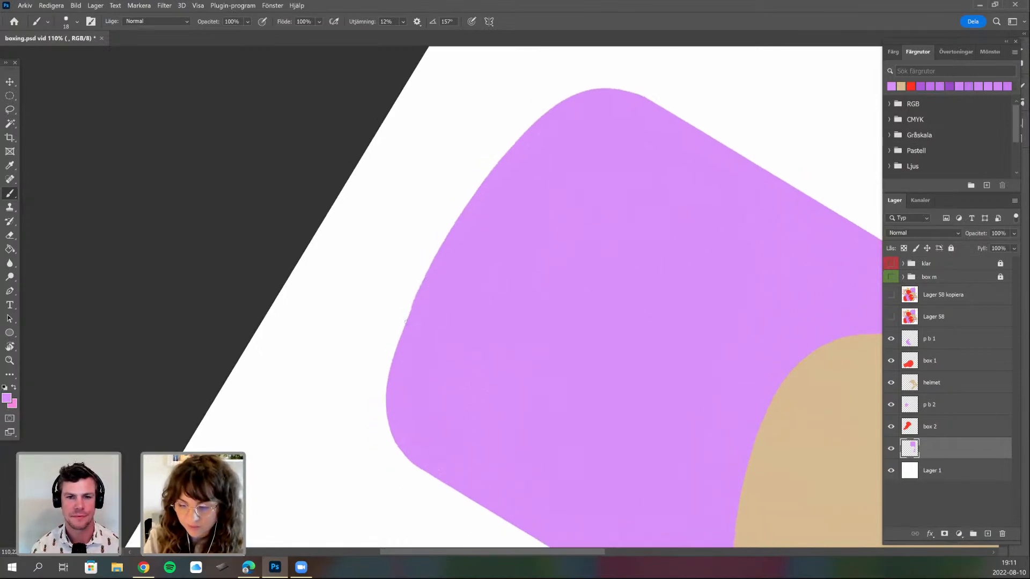
{"action": "left_click_drag", "start_coordinate": [424, 356], "coordinate": [382, 435]}
{"action": "key", "text": "r"}
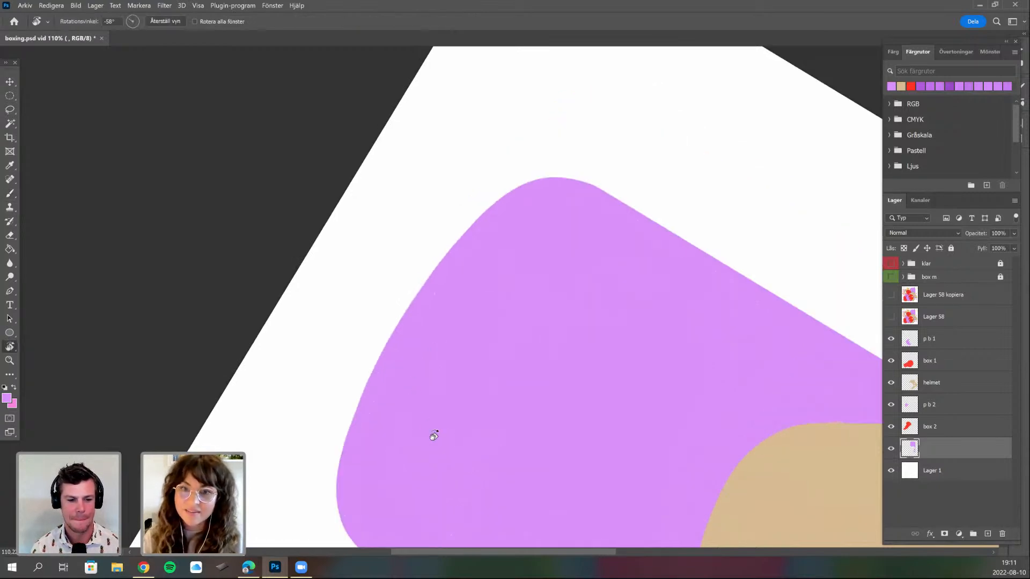
{"action": "mouse_move", "coordinate": [478, 184]}
{"action": "left_mouse_down"}
{"action": "mouse_move", "coordinate": [497, 185]}
{"action": "mouse_move", "coordinate": [468, 214]}
{"action": "left_mouse_up"}
{"action": "key", "text": "b"}
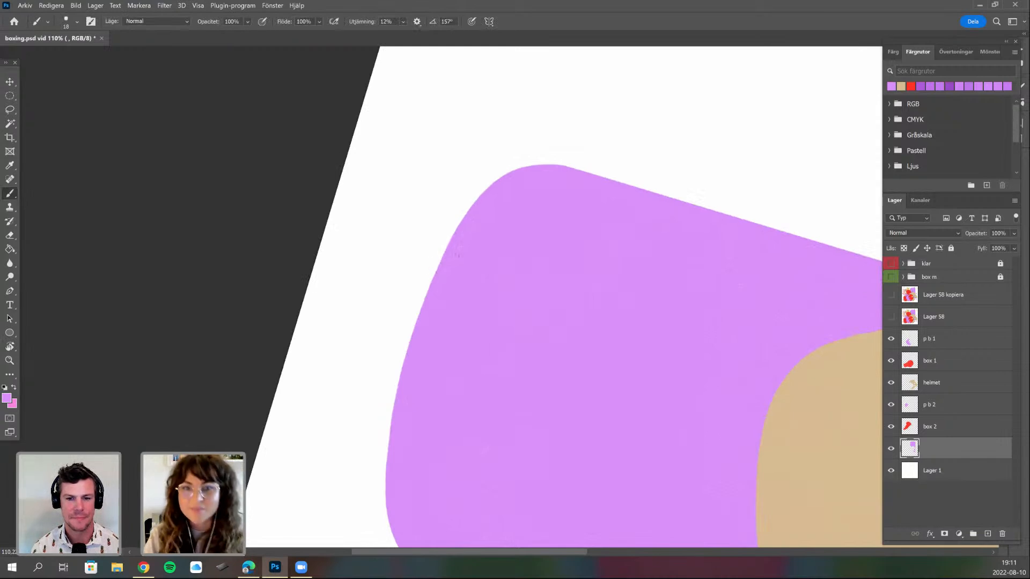
{"action": "scroll", "coordinate": [476, 206], "scroll_direction": "down", "scroll_amount": 3}
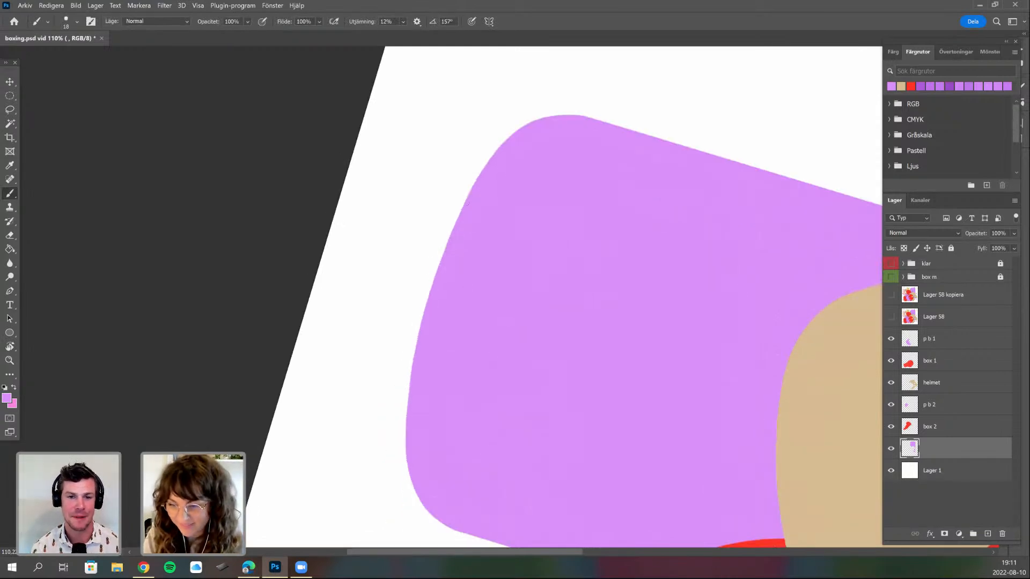
{"action": "scroll", "coordinate": [470, 255], "scroll_direction": "down", "scroll_amount": 6}
{"action": "left_click_drag", "start_coordinate": [590, 416], "coordinate": [554, 337]}
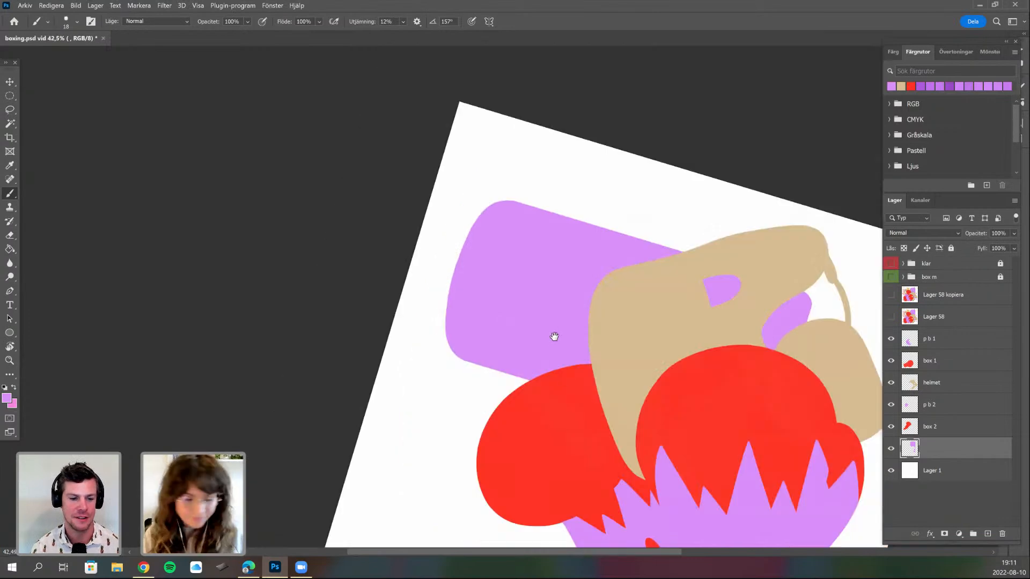
- Reset the canvas rotation to 0° and compare the painted shapes with the reference layers Lager 58 kopiera and Lager 58, leaving both hidden
{"action": "key", "text": "r"}
{"action": "left_click_drag", "start_coordinate": [545, 487], "coordinate": [536, 401]}
{"action": "scroll", "coordinate": [537, 401], "scroll_direction": "down", "scroll_amount": 3}
{"action": "left_click", "coordinate": [890, 296]}
{"action": "scroll", "coordinate": [616, 365], "scroll_direction": "down", "scroll_amount": 3}
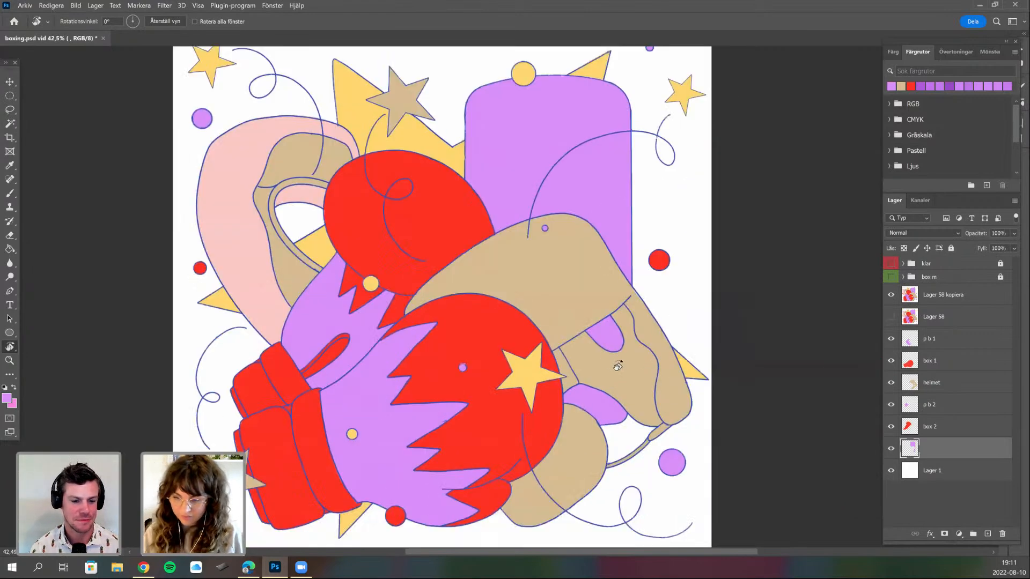
{"action": "scroll", "coordinate": [618, 365], "scroll_direction": "down", "scroll_amount": 2}
{"action": "key", "text": "b"}
{"action": "scroll", "coordinate": [601, 444], "scroll_direction": "up", "scroll_amount": 3}
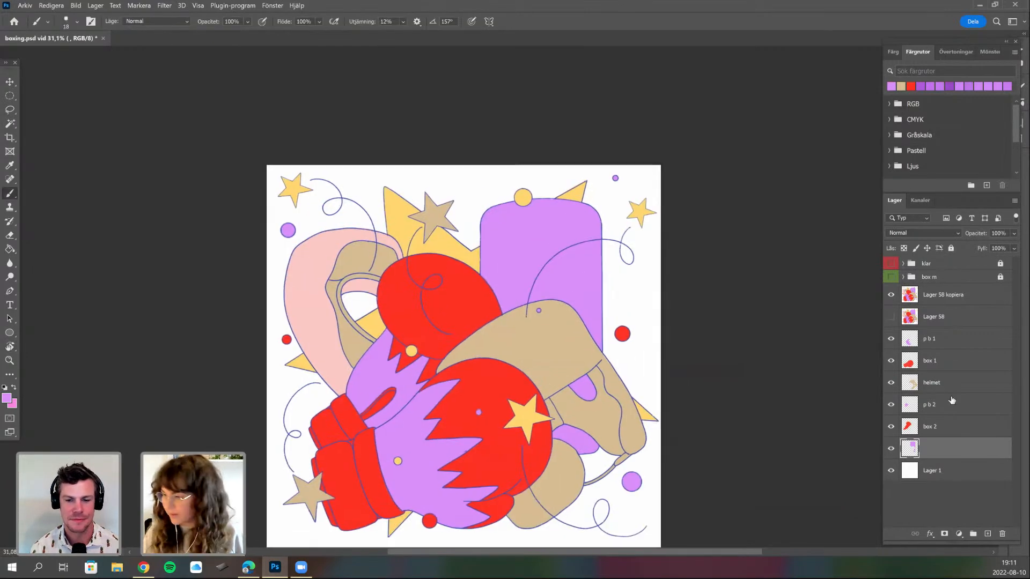
{"action": "left_click", "coordinate": [892, 296]}
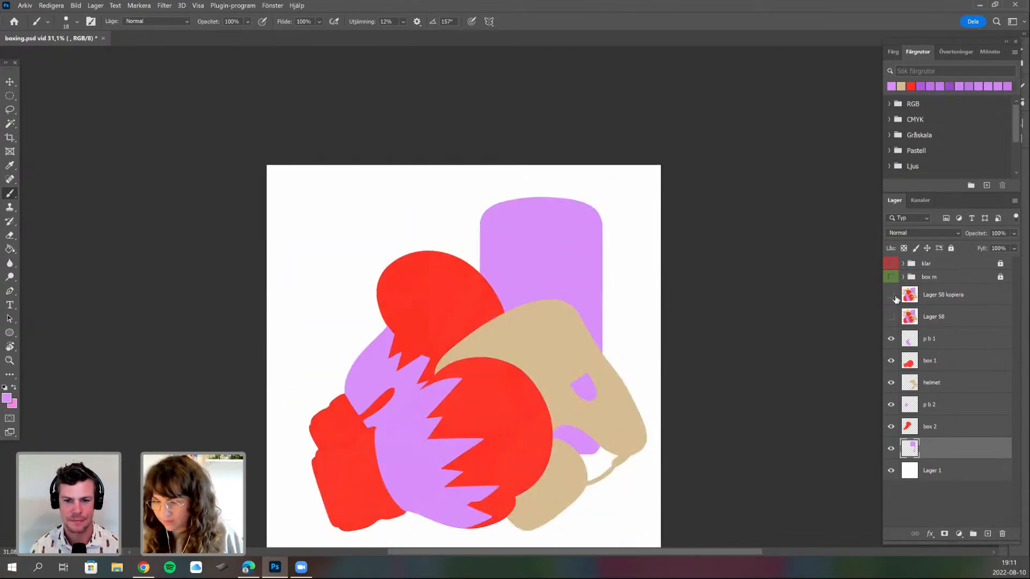
{"action": "left_click", "coordinate": [892, 296]}
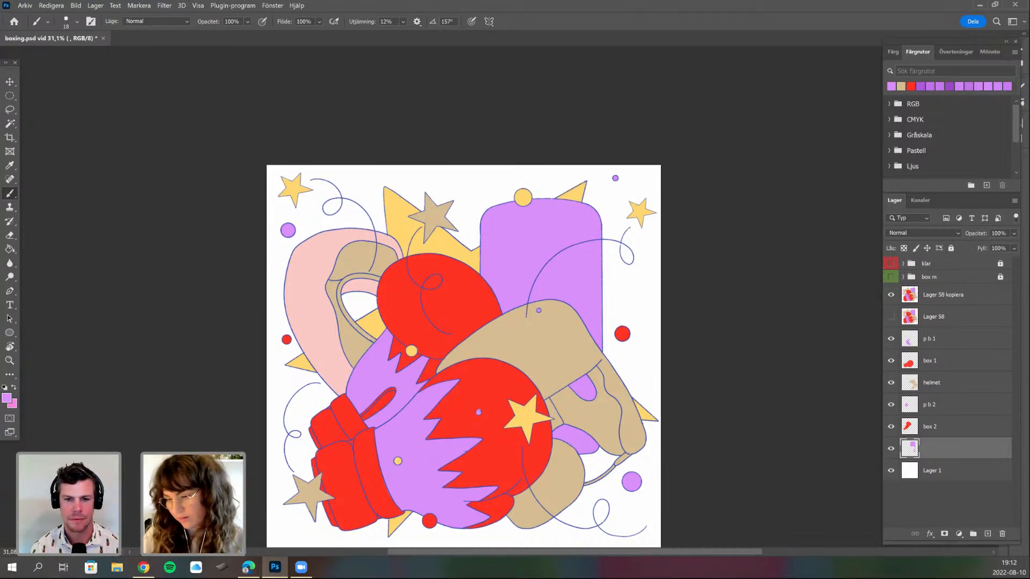
{"action": "left_click_drag", "start_coordinate": [580, 273], "coordinate": [549, 283]}
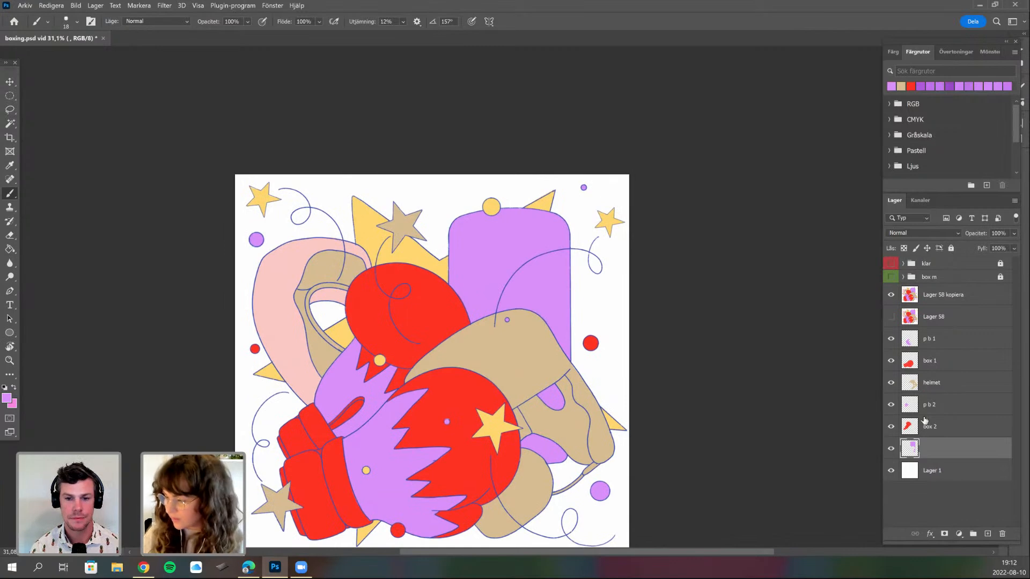
{"action": "left_click", "coordinate": [891, 295]}
{"action": "left_click", "coordinate": [891, 317]}
{"action": "left_click", "coordinate": [891, 318]}
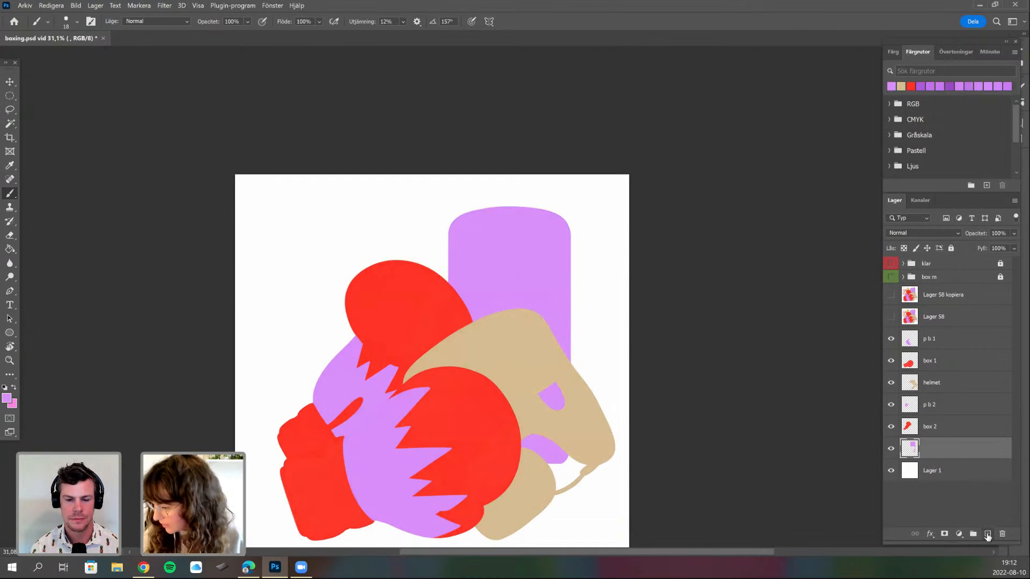
- Add a new layer directly above the purple background layer, sample the glove's red, and check the reference sketch before hiding it again
{"action": "left_click", "coordinate": [987, 533]}
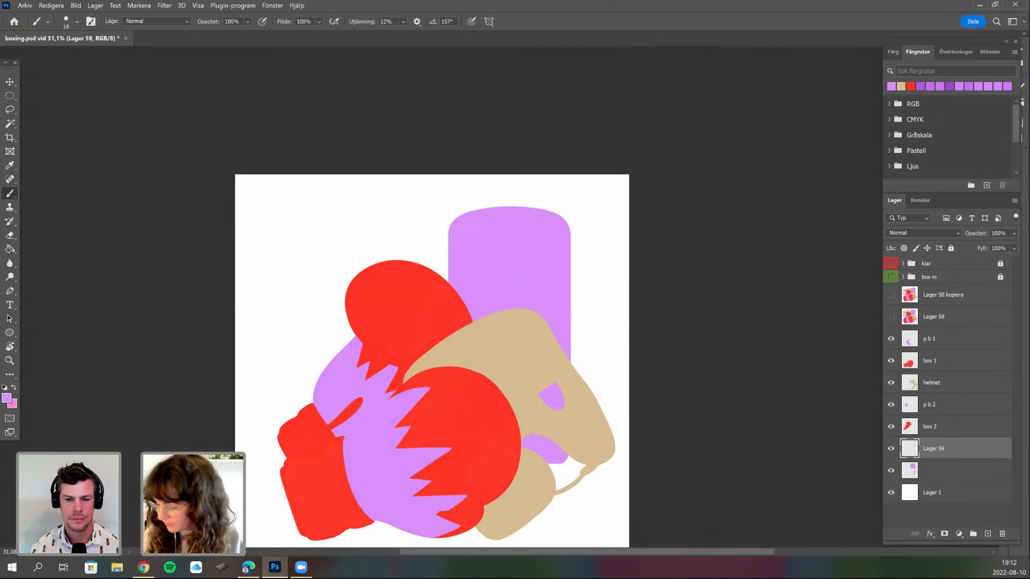
{"action": "left_click", "coordinate": [444, 295], "text": "alt"}
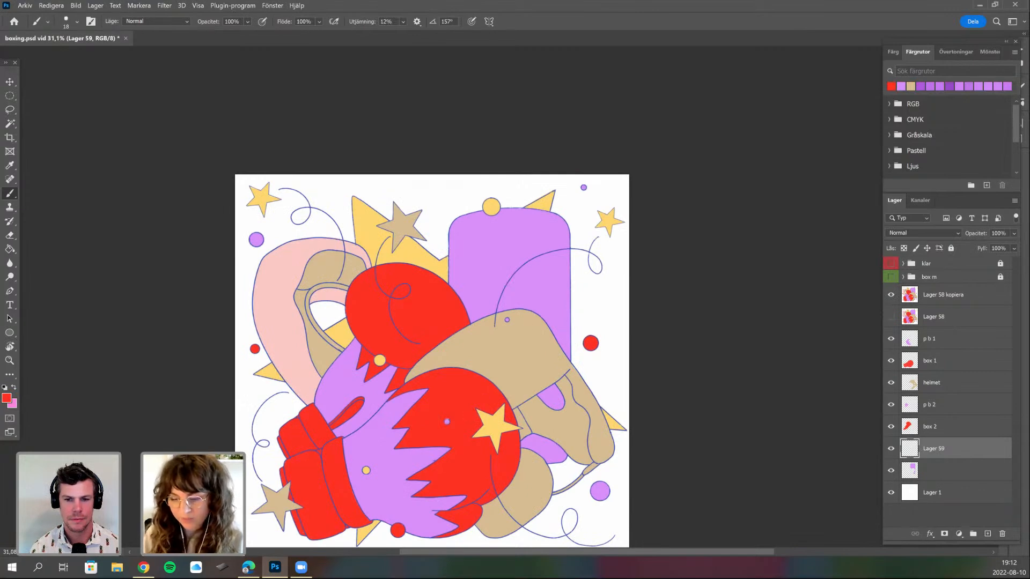
{"action": "scroll", "coordinate": [525, 328], "scroll_direction": "up", "scroll_amount": 2}
{"action": "scroll", "coordinate": [511, 314], "scroll_direction": "up", "scroll_amount": 3}
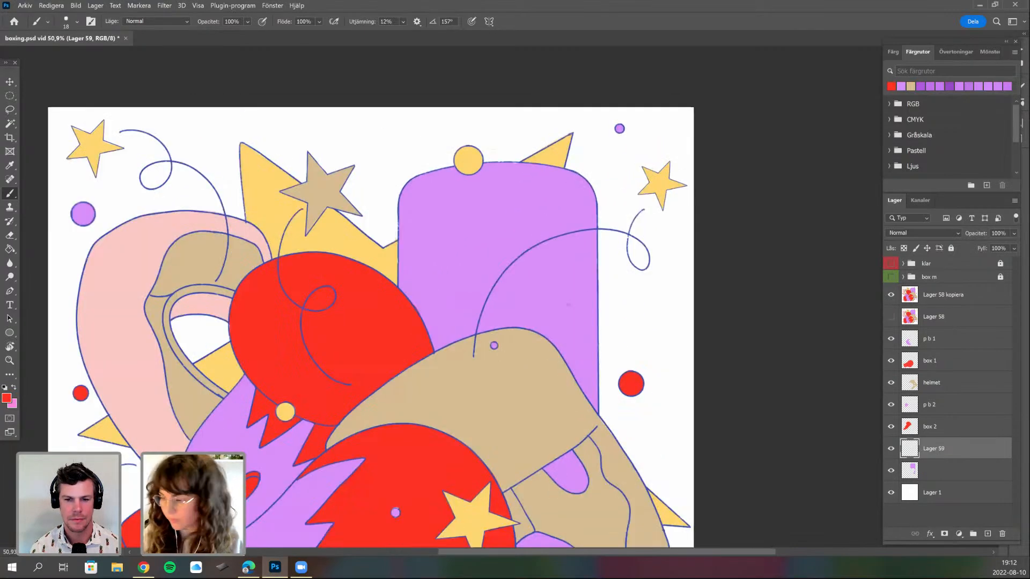
{"action": "left_click", "coordinate": [891, 295]}
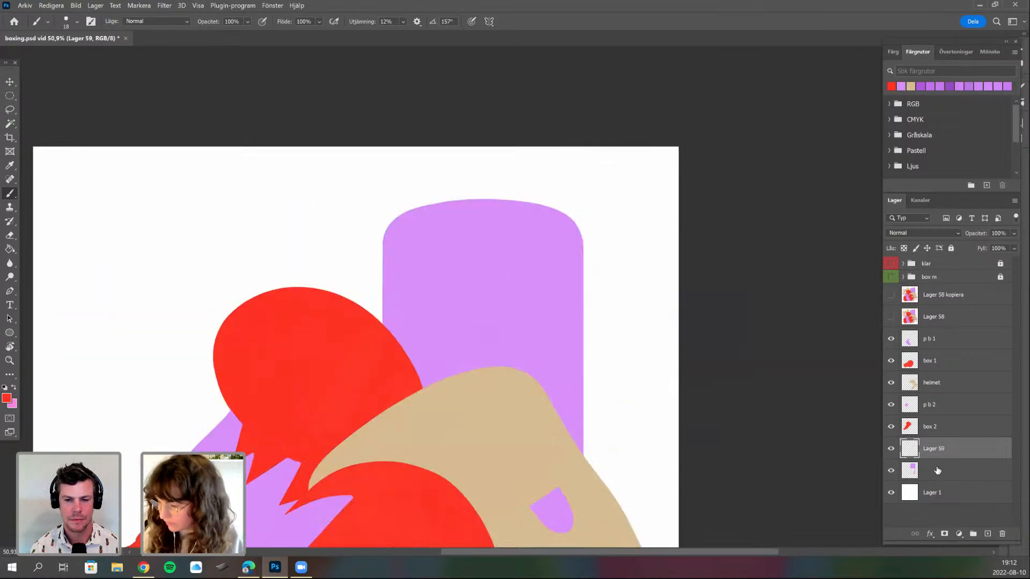
- Clip the new layer Lager 59 to the purple background shape and sketch a thin red zigzag from the helmet to the shape's top-right corner
{"action": "right_click", "coordinate": [936, 449]}
{"action": "left_click", "coordinate": [836, 264]}
{"action": "scroll", "coordinate": [547, 340], "scroll_direction": "up", "scroll_amount": 2}
{"action": "scroll", "coordinate": [536, 305], "scroll_direction": "up", "scroll_amount": 2}
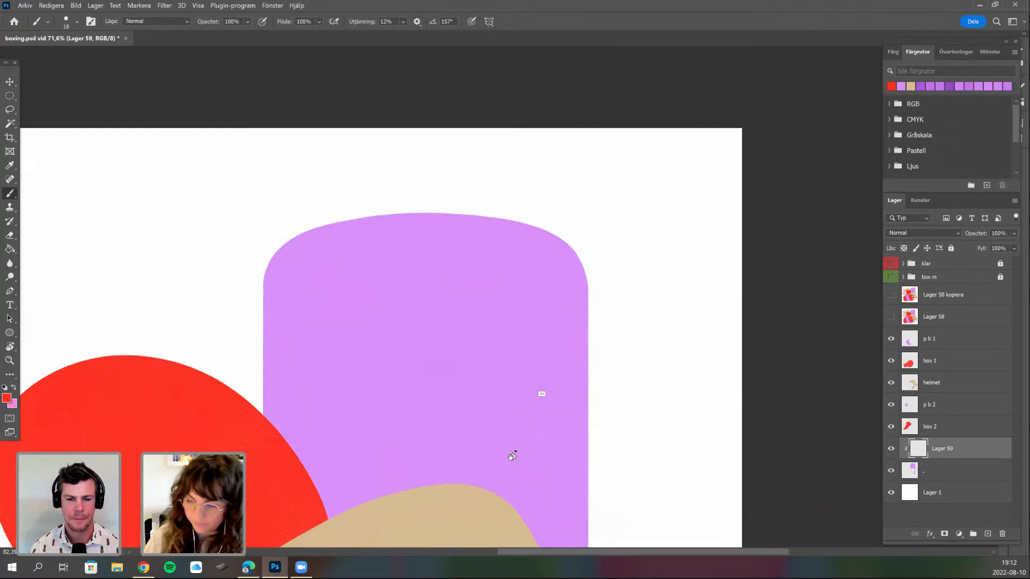
{"action": "scroll", "coordinate": [469, 431], "scroll_direction": "up", "scroll_amount": 1}
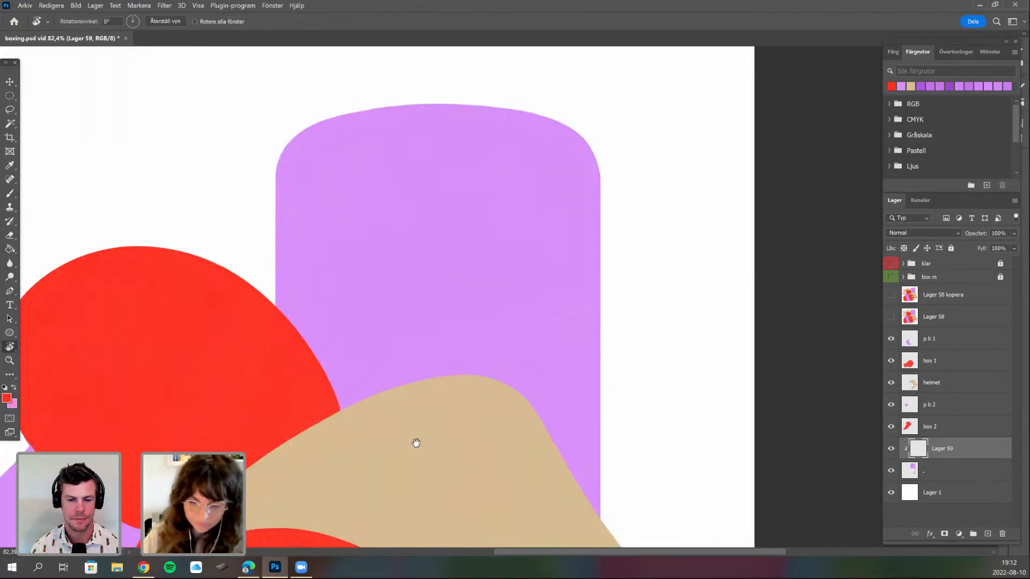
{"action": "left_click_drag", "start_coordinate": [345, 378], "coordinate": [291, 247]}
{"action": "mouse_move", "coordinate": [340, 380]}
{"action": "left_mouse_down"}
{"action": "mouse_move", "coordinate": [329, 340]}
{"action": "mouse_move", "coordinate": [479, 333]}
{"action": "mouse_move", "coordinate": [519, 386]}
{"action": "mouse_move", "coordinate": [563, 355]}
{"action": "left_mouse_up"}
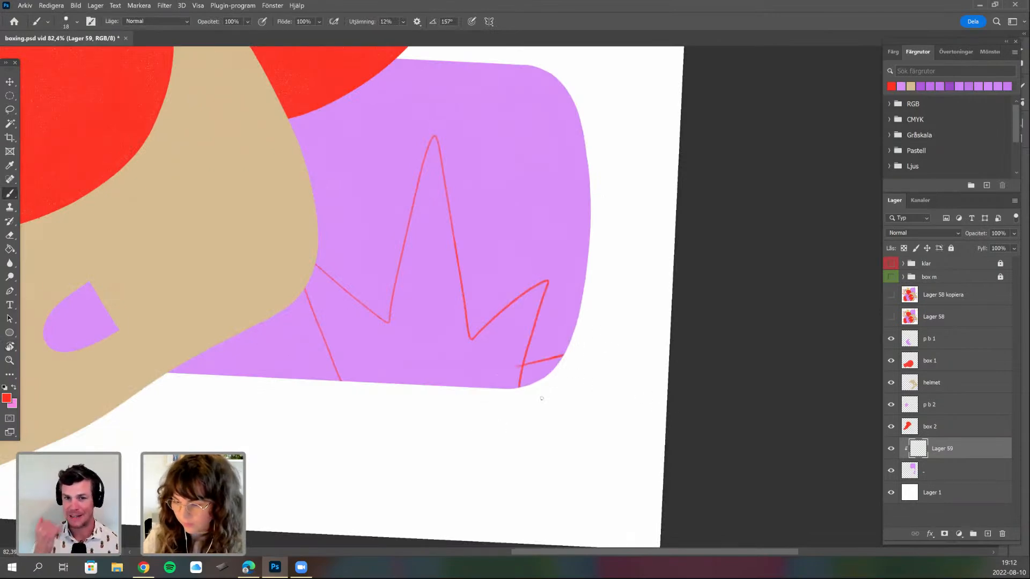
{"action": "left_click_drag", "start_coordinate": [387, 367], "coordinate": [570, 349]}
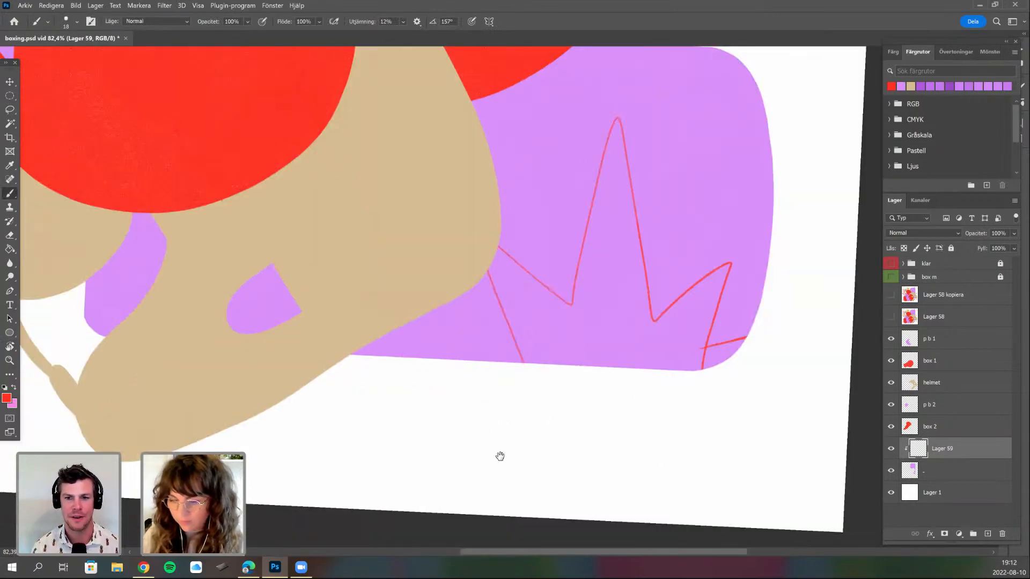
- Sketch a smaller red zigzag across the top-left corner of the purple shape on Lager 59
{"action": "left_click_drag", "start_coordinate": [502, 448], "coordinate": [610, 124]}
{"action": "key", "text": "r"}
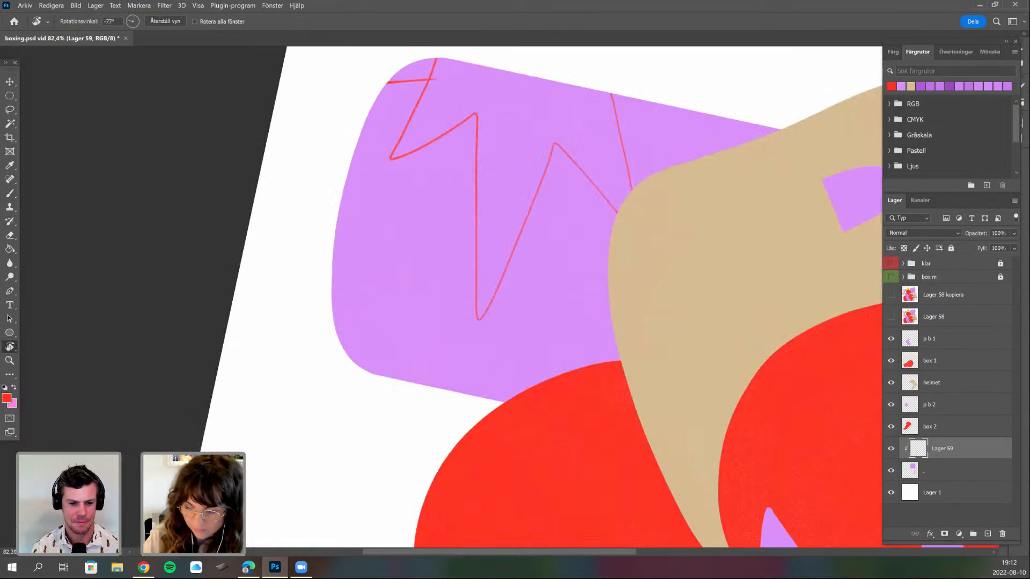
{"action": "mouse_move", "coordinate": [405, 414]}
{"action": "left_mouse_down"}
{"action": "mouse_move", "coordinate": [398, 384]}
{"action": "mouse_move", "coordinate": [386, 455]}
{"action": "mouse_move", "coordinate": [430, 386]}
{"action": "mouse_move", "coordinate": [470, 417]}
{"action": "left_mouse_up"}
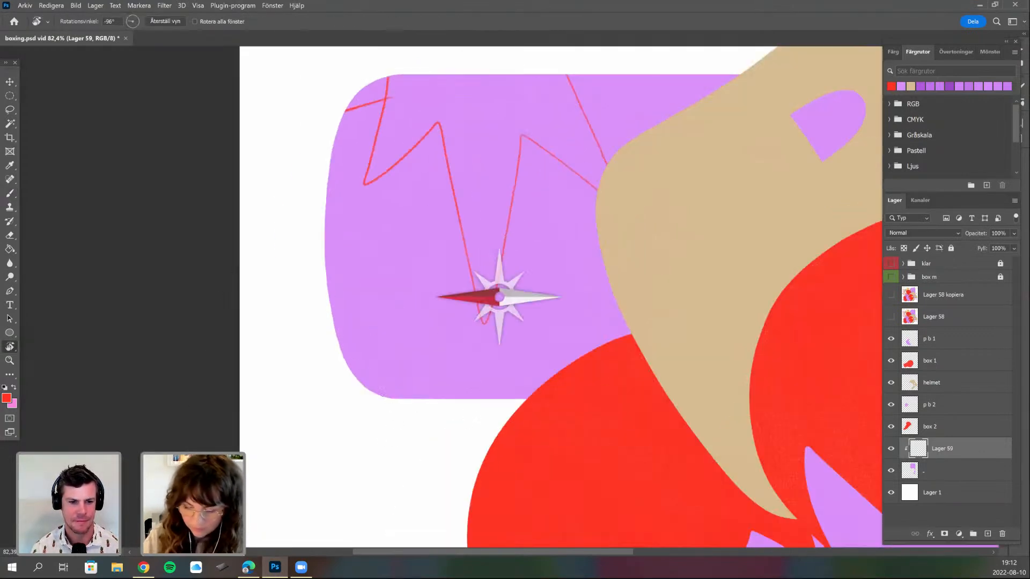
{"action": "mouse_move", "coordinate": [327, 360]}
{"action": "left_mouse_down"}
{"action": "mouse_move", "coordinate": [452, 471]}
{"action": "mouse_move", "coordinate": [559, 390]}
{"action": "mouse_move", "coordinate": [591, 335]}
{"action": "left_mouse_up"}
{"action": "left_click_drag", "start_coordinate": [484, 447], "coordinate": [443, 454]}
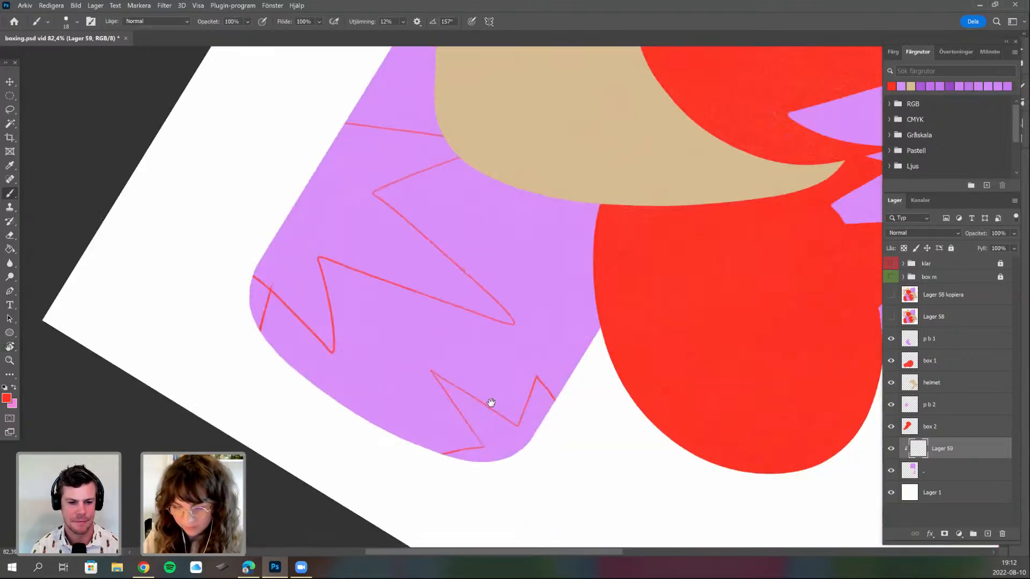
{"action": "left_click_drag", "start_coordinate": [540, 407], "coordinate": [531, 547]}
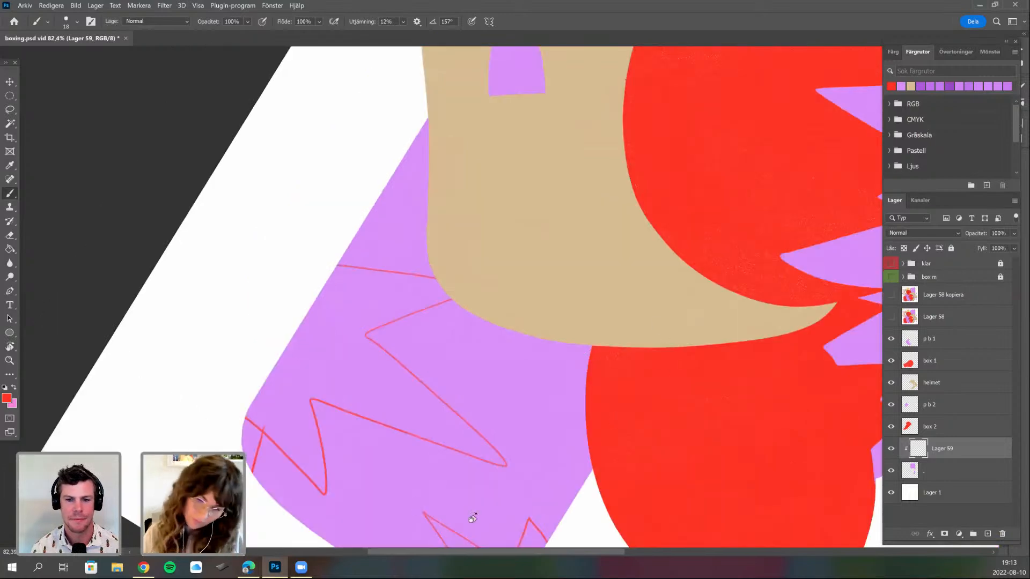
{"action": "key", "text": "r"}
{"action": "left_click_drag", "start_coordinate": [504, 496], "coordinate": [589, 431]}
- Lower the zigzag sketch layer's opacity to 38% and add a new layer above it, clipped to the purple shape
{"action": "left_click_drag", "start_coordinate": [1013, 270], "coordinate": [987, 248]}
{"action": "key", "text": "b"}
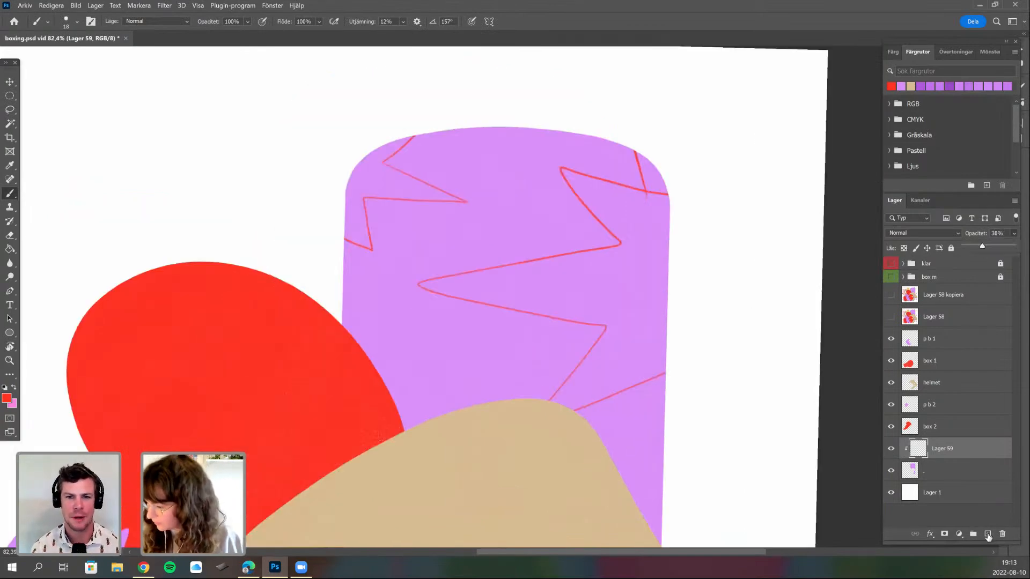
{"action": "left_click", "coordinate": [987, 534]}
{"action": "right_click", "coordinate": [944, 448]}
{"action": "left_click", "coordinate": [831, 264]}
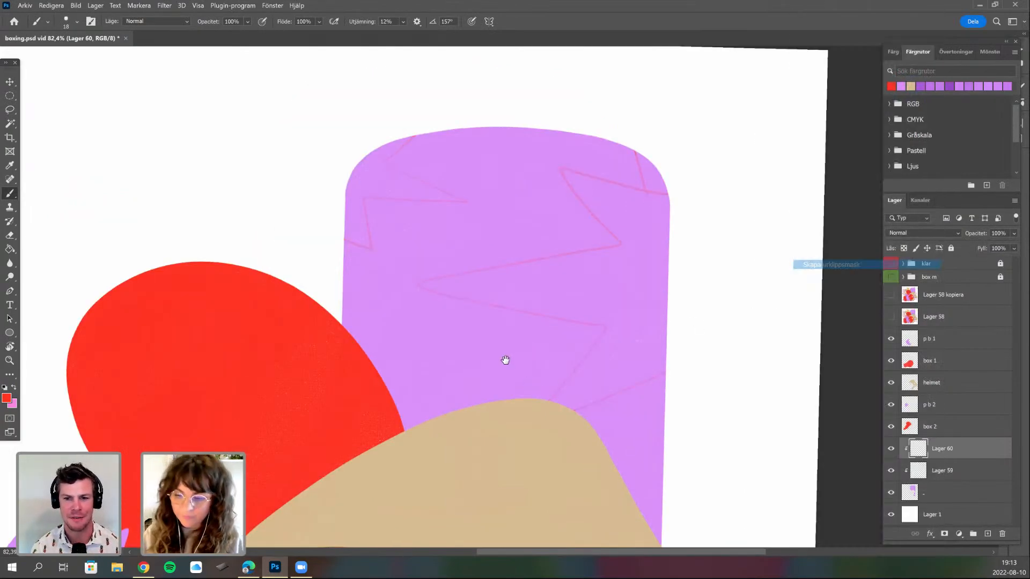
- Trace the sketched zigzag edge rising from the top of the helmet with a straight red line on the new layer
{"action": "left_click_drag", "start_coordinate": [523, 349], "coordinate": [273, 331]}
{"action": "scroll", "coordinate": [381, 431], "scroll_direction": "up", "scroll_amount": 6}
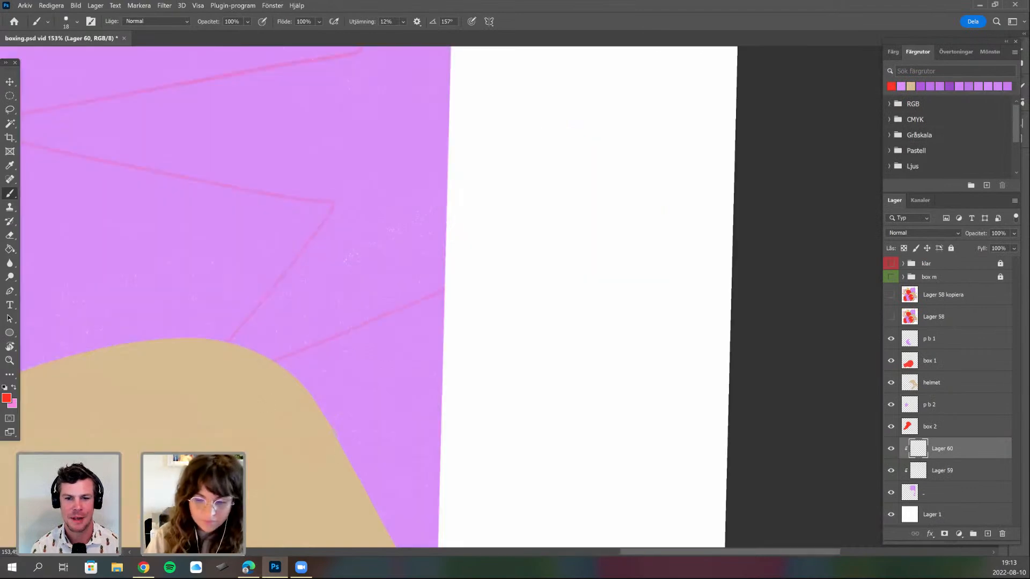
{"action": "left_click_drag", "start_coordinate": [424, 453], "coordinate": [396, 449]}
{"action": "key", "text": "r"}
{"action": "mouse_move", "coordinate": [367, 369]}
{"action": "left_mouse_down"}
{"action": "mouse_move", "coordinate": [272, 289]}
{"action": "mouse_move", "coordinate": [216, 274]}
{"action": "left_mouse_up"}
{"action": "key", "text": "r"}
{"action": "left_click_drag", "start_coordinate": [184, 355], "coordinate": [185, 378]}
{"action": "left_click_drag", "start_coordinate": [292, 221], "coordinate": [525, 240]}
{"action": "left_click_drag", "start_coordinate": [276, 201], "coordinate": [276, 428]}
- Draw a straight red line from the helmet to the purple shape's right edge, following the lower sketch line
{"action": "key", "text": "r"}
{"action": "mouse_move", "coordinate": [465, 469]}
{"action": "left_mouse_down"}
{"action": "mouse_move", "coordinate": [409, 473]}
{"action": "mouse_move", "coordinate": [420, 452]}
{"action": "left_mouse_up"}
{"action": "left_click_drag", "start_coordinate": [372, 222], "coordinate": [354, 497]}
{"action": "key", "text": "r"}
{"action": "mouse_move", "coordinate": [356, 444]}
{"action": "left_mouse_down"}
{"action": "mouse_move", "coordinate": [248, 356]}
{"action": "mouse_move", "coordinate": [217, 316]}
{"action": "mouse_move", "coordinate": [265, 139]}
{"action": "left_mouse_up"}
{"action": "key", "text": "b"}
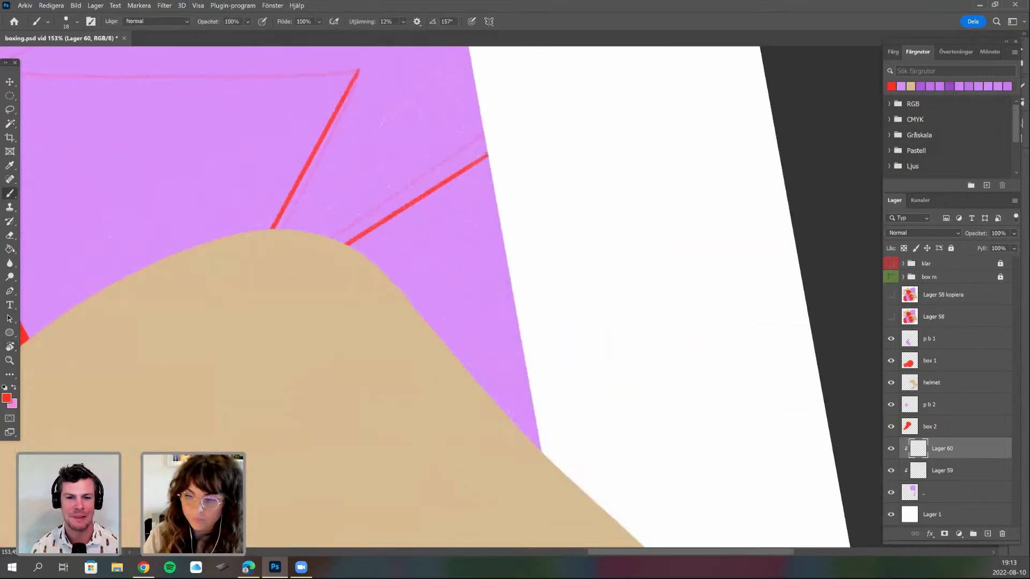
- Add two straight red lines forming an extra narrow spike between the helmet and the purple shape's right edge
{"action": "left_click_drag", "start_coordinate": [487, 146], "coordinate": [487, 276]}
{"action": "key", "text": "ctrl+z"}
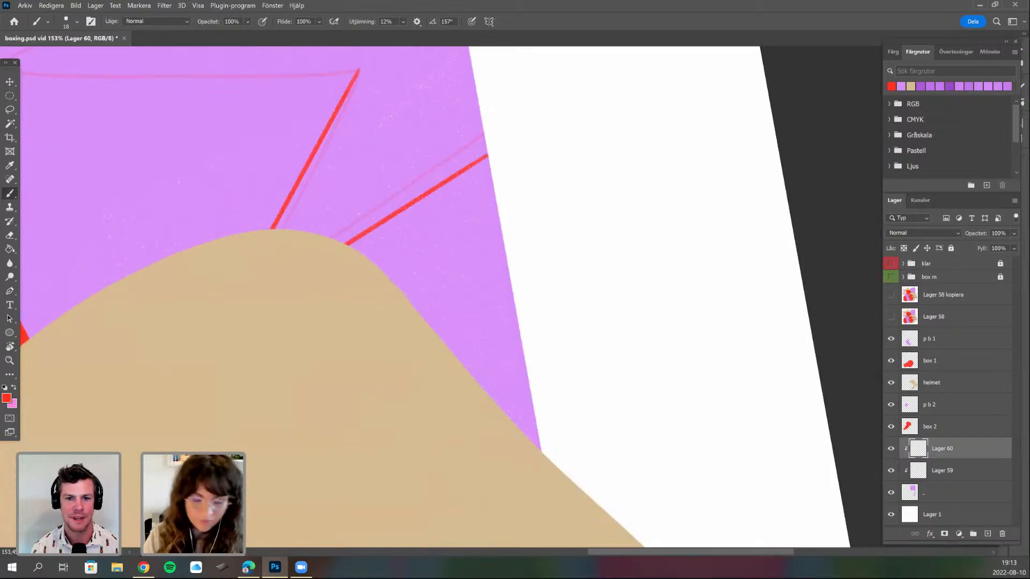
{"action": "key", "text": "space"}
{"action": "mouse_move", "coordinate": [425, 403]}
{"action": "left_mouse_down"}
{"action": "mouse_move", "coordinate": [386, 392]}
{"action": "mouse_move", "coordinate": [388, 424]}
{"action": "left_mouse_up"}
{"action": "key", "text": "r"}
{"action": "mouse_move", "coordinate": [425, 151]}
{"action": "left_mouse_down"}
{"action": "mouse_move", "coordinate": [408, 235]}
{"action": "mouse_move", "coordinate": [399, 444]}
{"action": "left_mouse_up"}
{"action": "key", "text": "r"}
{"action": "mouse_move", "coordinate": [506, 476]}
{"action": "left_mouse_down"}
{"action": "mouse_move", "coordinate": [523, 476]}
{"action": "mouse_move", "coordinate": [365, 449]}
{"action": "mouse_move", "coordinate": [464, 486]}
{"action": "mouse_move", "coordinate": [593, 460]}
{"action": "left_mouse_up"}
{"action": "left_click_drag", "start_coordinate": [466, 291], "coordinate": [466, 386]}
{"action": "key", "text": "space"}
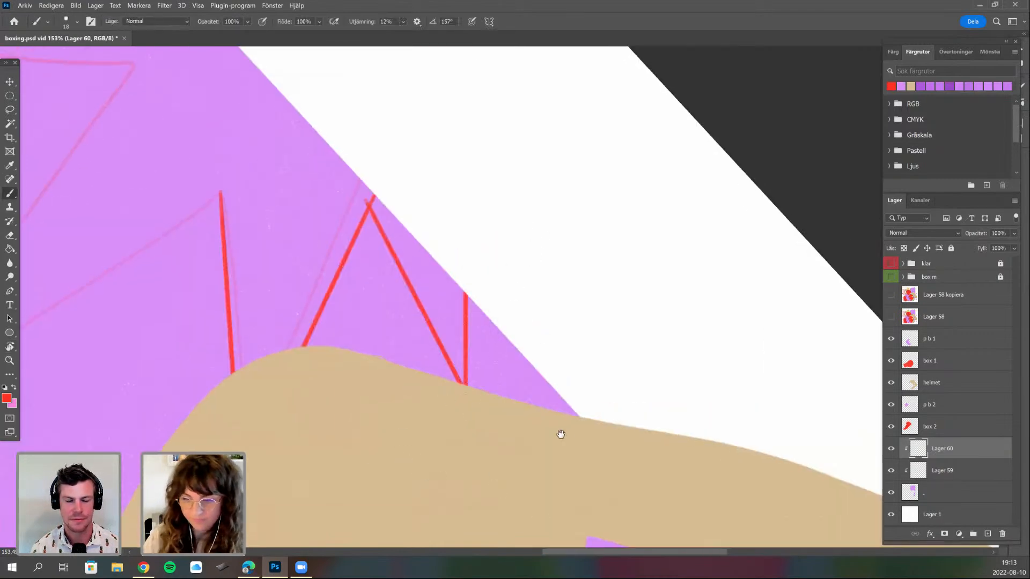
- Trace the upper side of the zigzag's longest spike with a straight red line, rotating the canvas to suit
{"action": "left_click_drag", "start_coordinate": [545, 429], "coordinate": [553, 435]}
{"action": "key", "text": "r"}
{"action": "left_click_drag", "start_coordinate": [411, 391], "coordinate": [481, 315]}
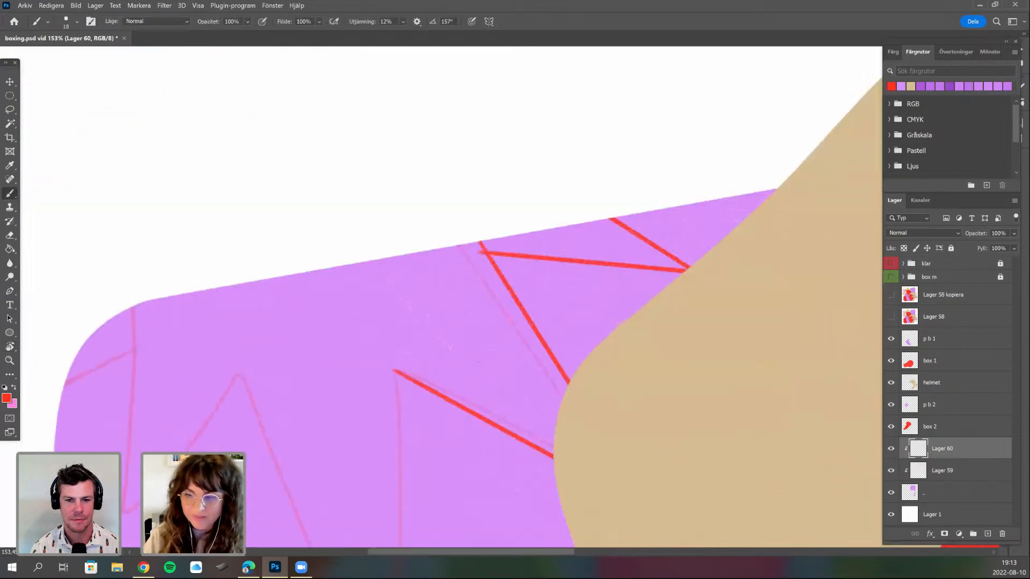
{"action": "key", "text": "r"}
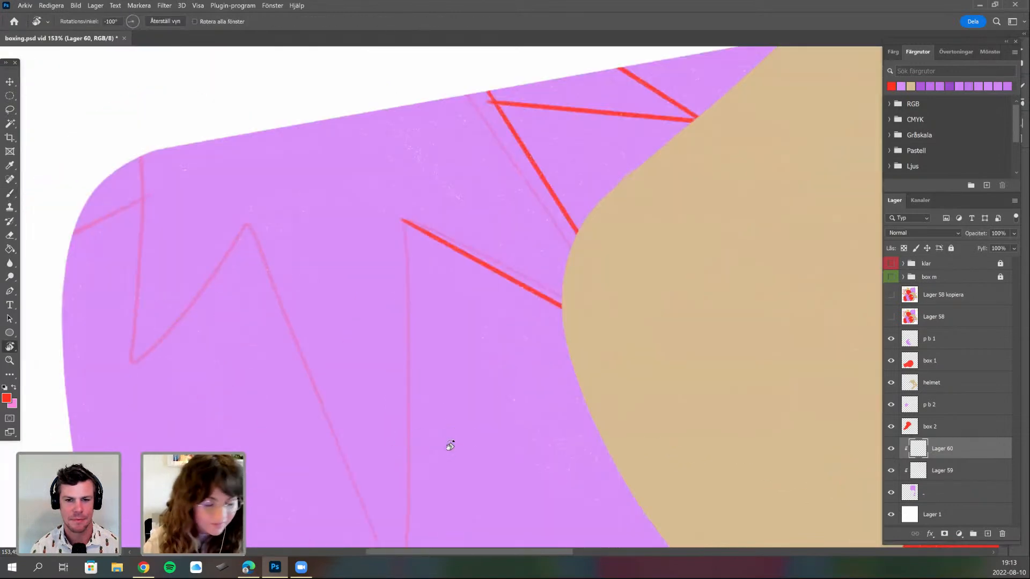
{"action": "left_click_drag", "start_coordinate": [450, 466], "coordinate": [478, 347]}
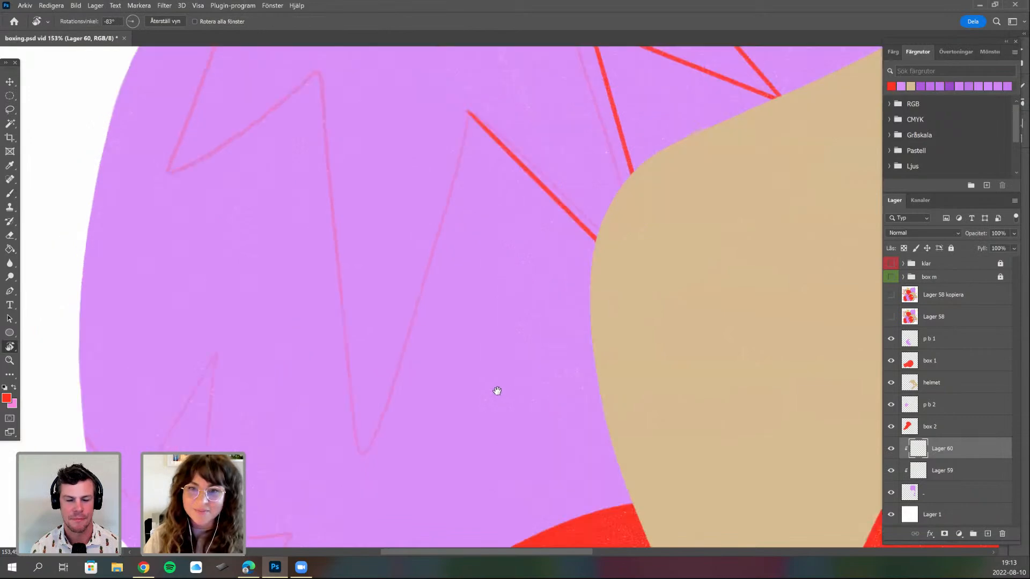
{"action": "scroll", "coordinate": [397, 371], "scroll_direction": "up", "scroll_amount": 2}
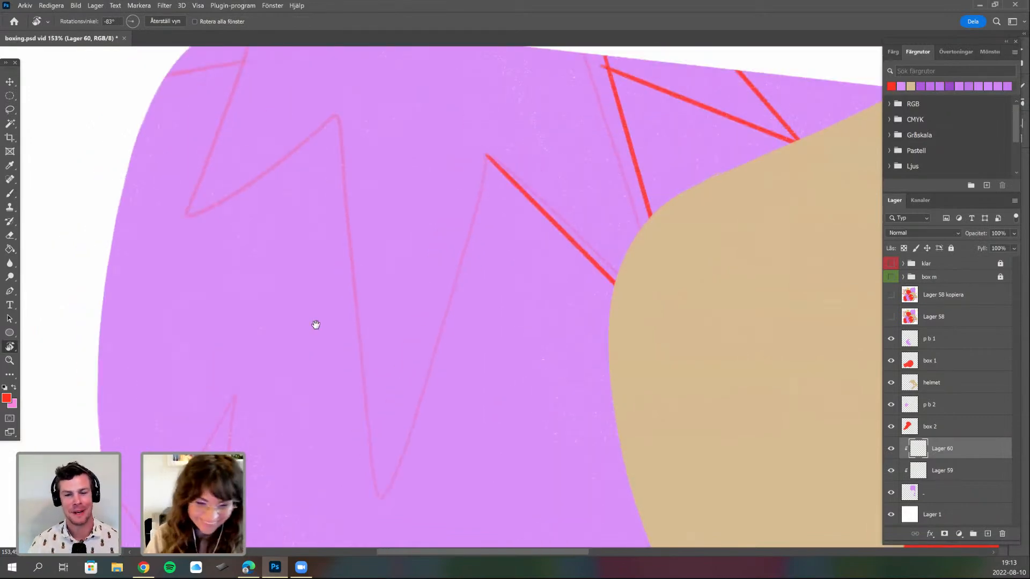
{"action": "scroll", "coordinate": [257, 333], "scroll_direction": "right", "scroll_amount": 4}
{"action": "mouse_move", "coordinate": [247, 420]}
{"action": "left_mouse_down"}
{"action": "mouse_move", "coordinate": [347, 391]}
{"action": "mouse_move", "coordinate": [300, 375]}
{"action": "left_mouse_up"}
{"action": "key", "text": "b"}
{"action": "left_click_drag", "start_coordinate": [240, 103], "coordinate": [240, 412]}
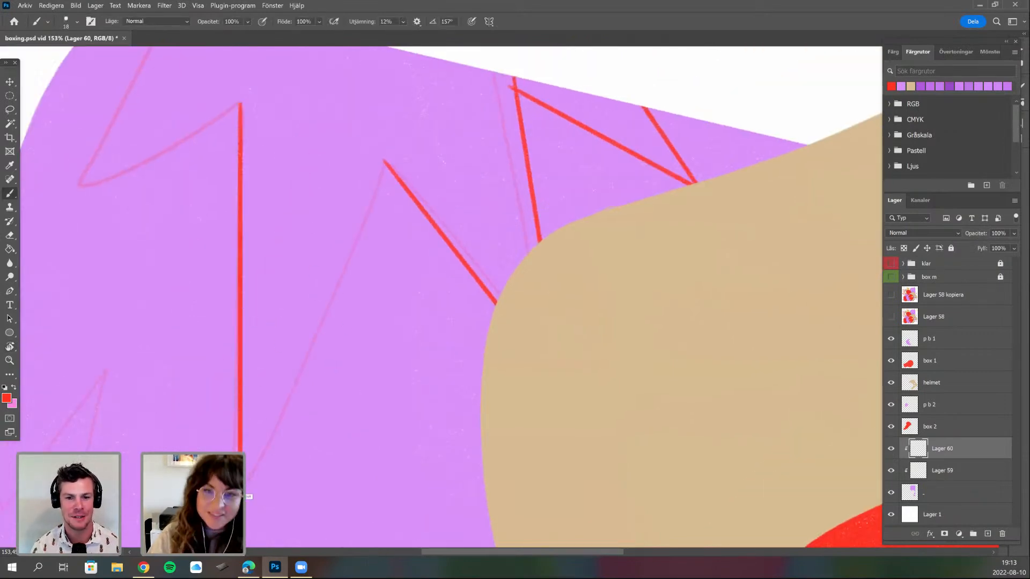
{"action": "scroll", "coordinate": [375, 333], "scroll_direction": "down", "scroll_amount": 2}
{"action": "scroll", "coordinate": [370, 461], "scroll_direction": "down", "scroll_amount": 2}
- Draw the lower side of the longest spike as a straight red line joining its tip to the line from the helmet
{"action": "key", "text": "r"}
{"action": "left_click_drag", "start_coordinate": [281, 407], "coordinate": [163, 356]}
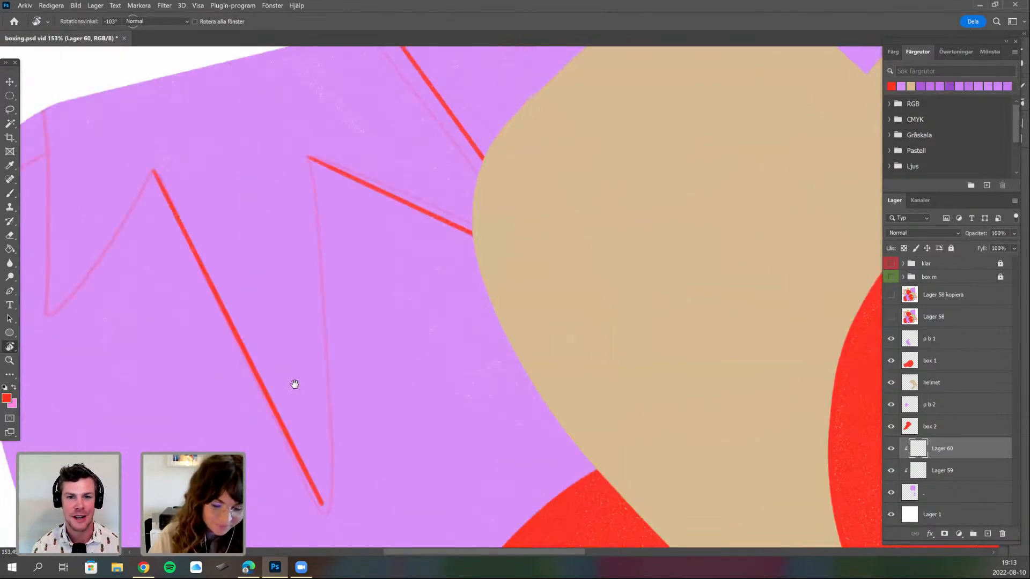
{"action": "left_click_drag", "start_coordinate": [294, 383], "coordinate": [48, 299]}
{"action": "key", "text": "b"}
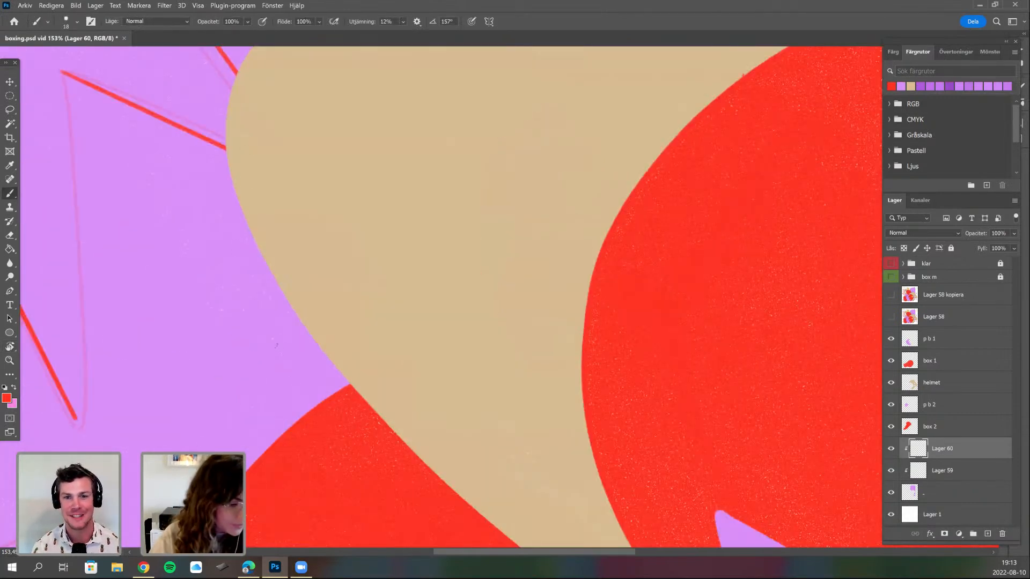
{"action": "left_click_drag", "start_coordinate": [274, 345], "coordinate": [403, 374]}
{"action": "left_click_drag", "start_coordinate": [203, 448], "coordinate": [251, 188]}
{"action": "key", "text": "ctrl+z"}
{"action": "left_click_drag", "start_coordinate": [205, 437], "coordinate": [253, 105]}
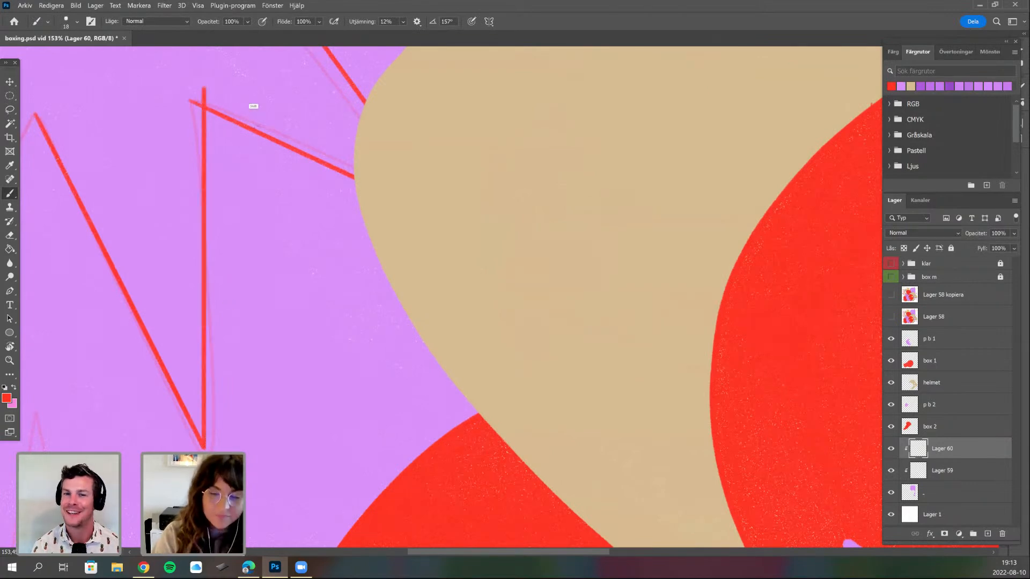
{"action": "left_click_drag", "start_coordinate": [262, 394], "coordinate": [286, 429]}
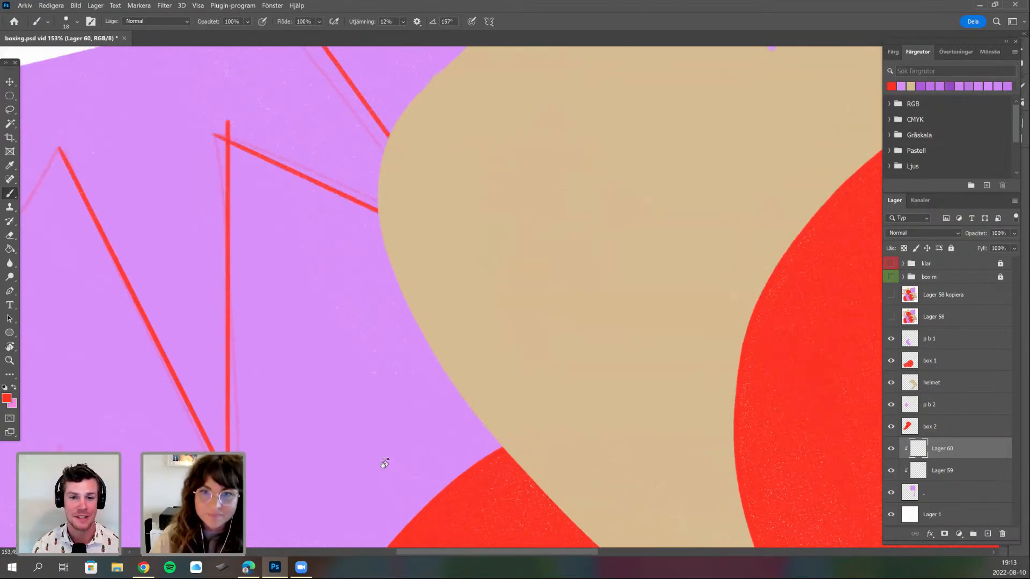
{"action": "key", "text": "r"}
{"action": "left_click_drag", "start_coordinate": [361, 307], "coordinate": [331, 264]}
{"action": "left_click_drag", "start_coordinate": [252, 487], "coordinate": [231, 334]}
{"action": "key", "text": "r"}
{"action": "left_click_drag", "start_coordinate": [225, 219], "coordinate": [226, 426]}
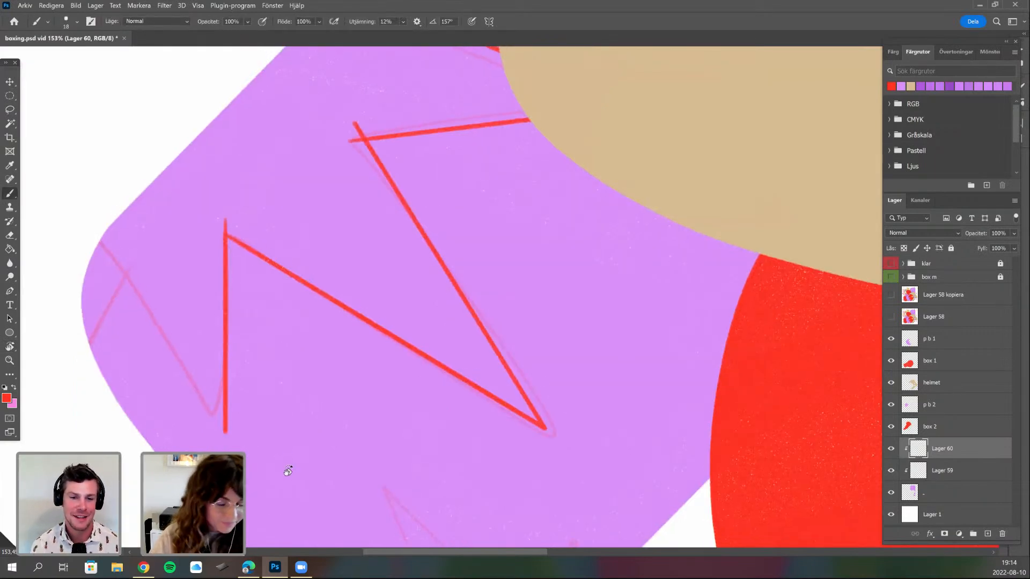
{"action": "key", "text": "ctrl+z"}
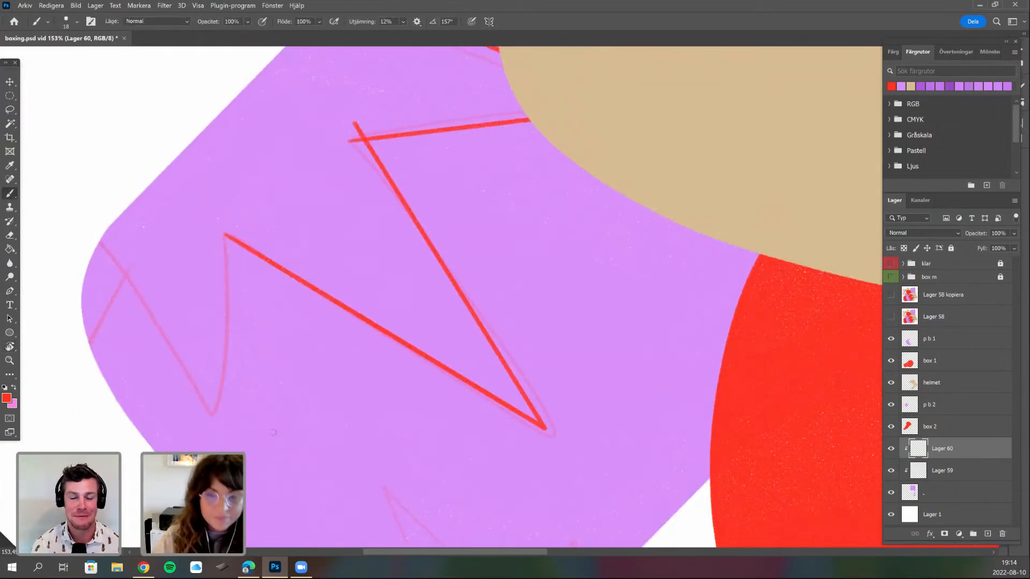
- Draw the two straight red sides of the shorter spike near the purple shape's top-right corner
{"action": "key", "text": "r"}
{"action": "mouse_move", "coordinate": [301, 442]}
{"action": "left_mouse_down"}
{"action": "mouse_move", "coordinate": [354, 349]}
{"action": "mouse_move", "coordinate": [362, 367]}
{"action": "left_mouse_up"}
{"action": "mouse_move", "coordinate": [264, 187]}
{"action": "left_mouse_down"}
{"action": "mouse_move", "coordinate": [264, 396]}
{"action": "mouse_move", "coordinate": [243, 259]}
{"action": "mouse_move", "coordinate": [281, 140]}
{"action": "left_mouse_up"}
{"action": "key", "text": "r"}
{"action": "left_click_drag", "start_coordinate": [244, 284], "coordinate": [233, 111]}
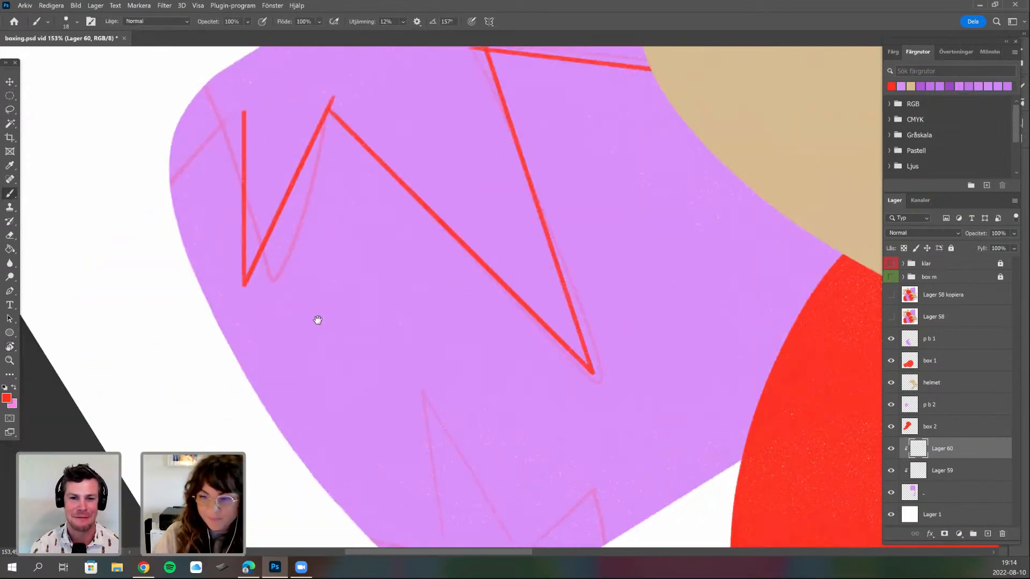
{"action": "left_click_drag", "start_coordinate": [315, 463], "coordinate": [313, 484]}
{"action": "left_click_drag", "start_coordinate": [356, 401], "coordinate": [397, 462]}
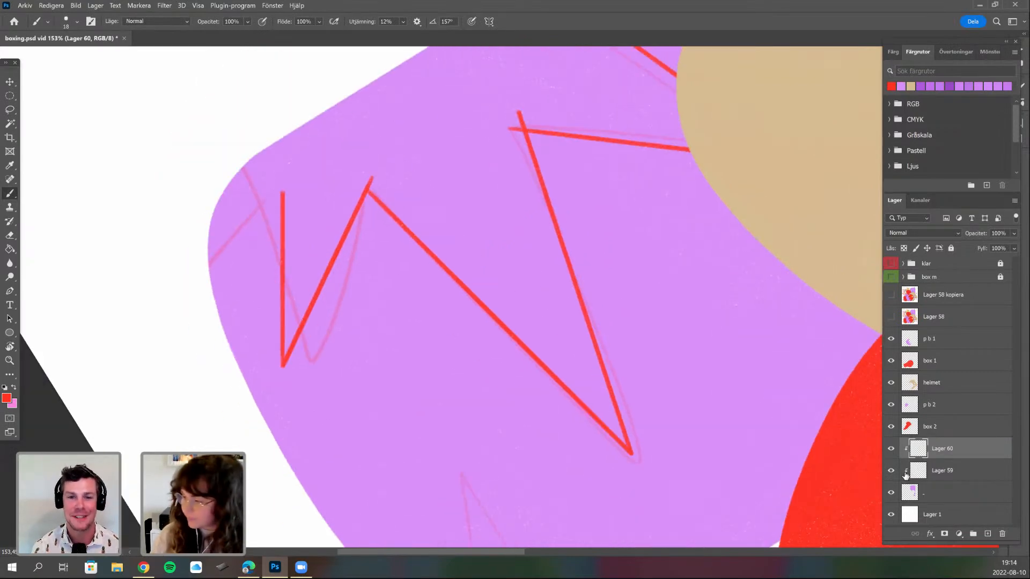
- Hide the sketch layer Lager 59 and close the red zigzag with a short straight line to the purple shape's top edge
{"action": "left_click", "coordinate": [891, 470]}
{"action": "scroll", "coordinate": [585, 411], "scroll_direction": "down", "scroll_amount": 2}
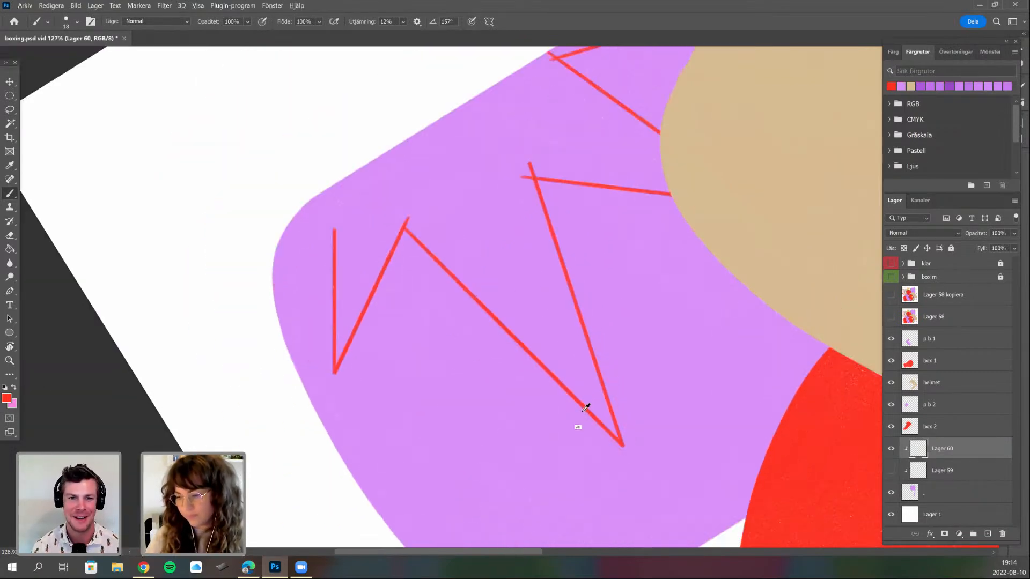
{"action": "scroll", "coordinate": [559, 403], "scroll_direction": "down", "scroll_amount": 4}
{"action": "scroll", "coordinate": [559, 403], "scroll_direction": "up", "scroll_amount": 6}
{"action": "left_click_drag", "start_coordinate": [354, 368], "coordinate": [317, 356]}
{"action": "key", "text": "r"}
{"action": "mouse_move", "coordinate": [289, 414]}
{"action": "left_mouse_down"}
{"action": "mouse_move", "coordinate": [318, 407]}
{"action": "mouse_move", "coordinate": [356, 439]}
{"action": "left_mouse_up"}
{"action": "left_click_drag", "start_coordinate": [457, 294], "coordinate": [458, 305]}
{"action": "key", "text": "b"}
{"action": "left_click_drag", "start_coordinate": [232, 425], "coordinate": [336, 280]}
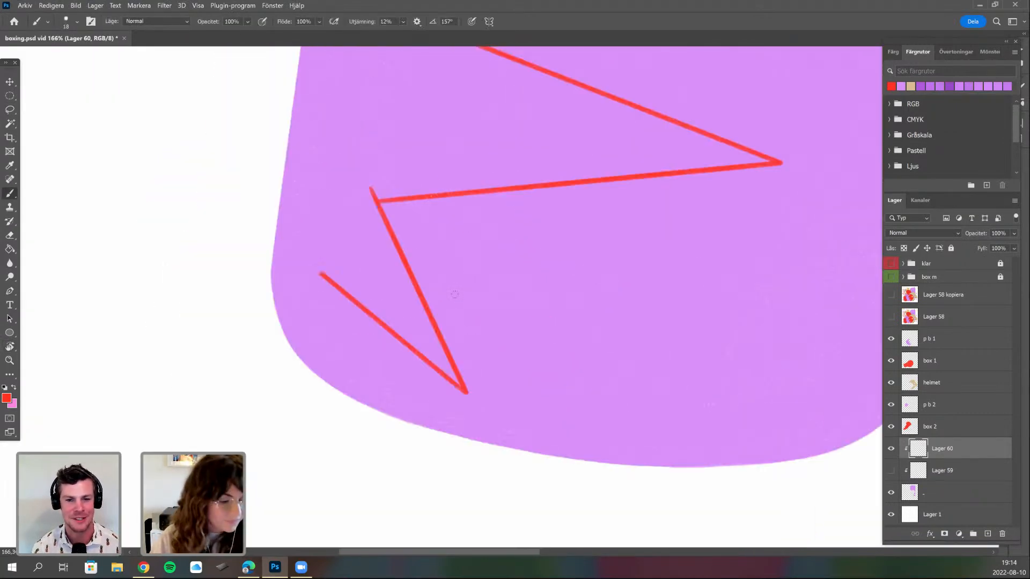
{"action": "left_click", "coordinate": [320, 379], "text": "shift"}
- Switch to a grainy brush with 81% flow for filling in the red zigzag area
{"action": "scroll", "coordinate": [434, 407], "scroll_direction": "up", "scroll_amount": 3}
{"action": "scroll", "coordinate": [500, 298], "scroll_direction": "down", "scroll_amount": 2}
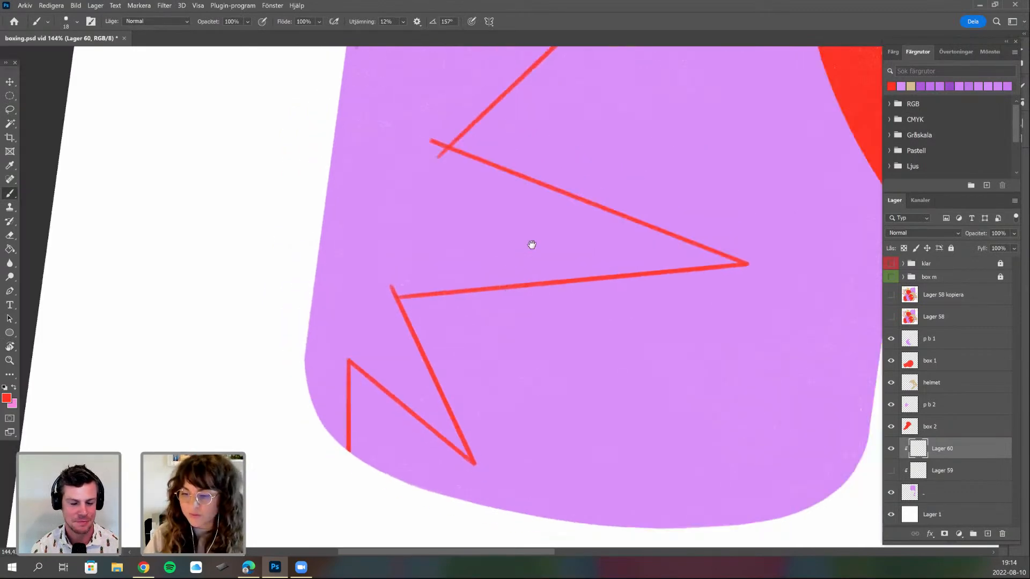
{"action": "scroll", "coordinate": [612, 346], "scroll_direction": "up", "scroll_amount": 3}
{"action": "left_click_drag", "start_coordinate": [551, 366], "coordinate": [618, 350]}
{"action": "mouse_move", "coordinate": [535, 378]}
{"action": "left_mouse_down"}
{"action": "mouse_move", "coordinate": [467, 388]}
{"action": "mouse_move", "coordinate": [435, 455]}
{"action": "left_mouse_up"}
{"action": "right_click", "coordinate": [430, 248]}
{"action": "left_click", "coordinate": [461, 340]}
{"action": "mouse_move", "coordinate": [399, 261]}
{"action": "left_mouse_down"}
{"action": "mouse_move", "coordinate": [440, 241]}
{"action": "mouse_move", "coordinate": [401, 269]}
{"action": "mouse_move", "coordinate": [375, 258]}
{"action": "mouse_move", "coordinate": [275, 280]}
{"action": "left_mouse_up"}
{"action": "right_click", "coordinate": [417, 252]}
{"action": "left_click", "coordinate": [518, 343]}
- Set the brush size to 23 px and fill the narrow area between the helmet and the purple shape's right edge with red
{"action": "mouse_move", "coordinate": [286, 226]}
{"action": "left_mouse_down"}
{"action": "mouse_move", "coordinate": [313, 150]}
{"action": "mouse_move", "coordinate": [305, 156]}
{"action": "mouse_move", "coordinate": [322, 157]}
{"action": "left_mouse_up"}
{"action": "right_click", "coordinate": [300, 154]}
{"action": "left_click_drag", "start_coordinate": [384, 202], "coordinate": [377, 202]}
{"action": "mouse_move", "coordinate": [326, 136]}
{"action": "left_mouse_down"}
{"action": "mouse_move", "coordinate": [350, 114]}
{"action": "mouse_move", "coordinate": [314, 174]}
{"action": "mouse_move", "coordinate": [313, 191]}
{"action": "mouse_move", "coordinate": [324, 161]}
{"action": "mouse_move", "coordinate": [292, 252]}
{"action": "mouse_move", "coordinate": [300, 214]}
{"action": "mouse_move", "coordinate": [288, 193]}
{"action": "mouse_move", "coordinate": [300, 177]}
{"action": "mouse_move", "coordinate": [305, 190]}
{"action": "left_mouse_up"}
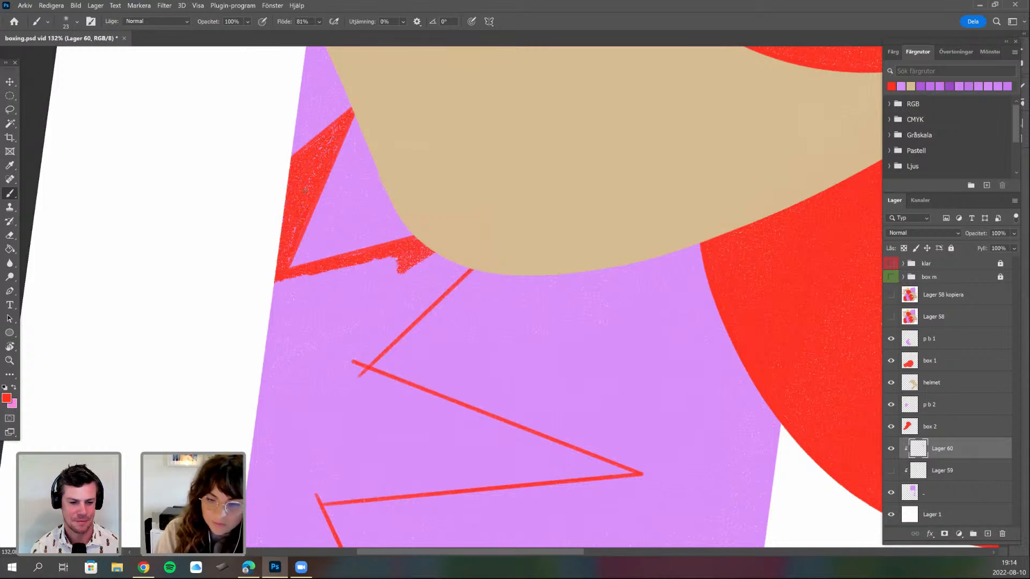
- Thicken the red zigzag line from the helmet edge up along the first side of the long spike, using a 44 px brush
{"action": "key", "text": "r"}
{"action": "left_click_drag", "start_coordinate": [454, 299], "coordinate": [444, 333]}
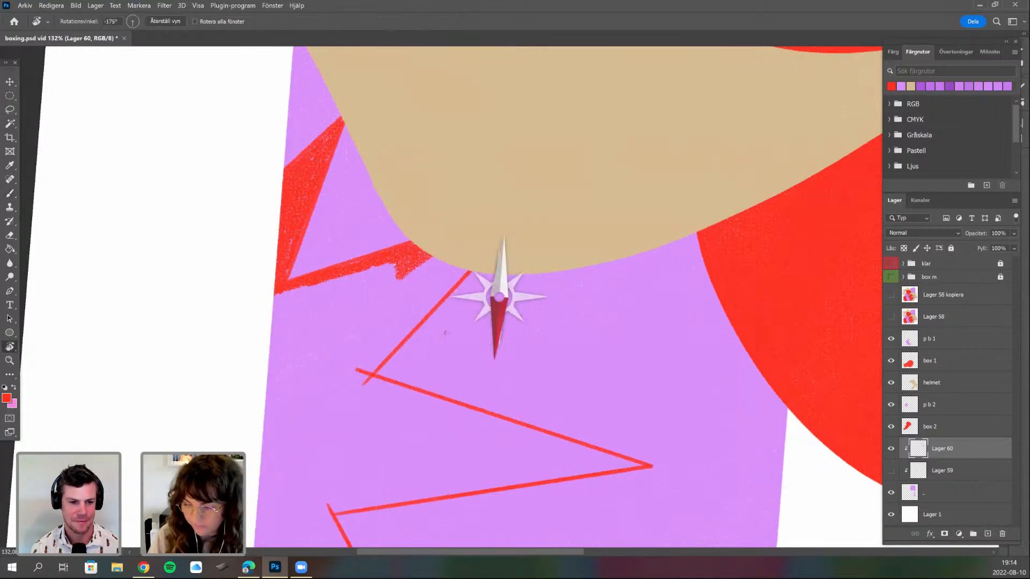
{"action": "left_click_drag", "start_coordinate": [519, 281], "coordinate": [509, 273]}
{"action": "key", "text": "b"}
{"action": "mouse_move", "coordinate": [450, 295]}
{"action": "left_mouse_down"}
{"action": "mouse_move", "coordinate": [419, 439]}
{"action": "mouse_move", "coordinate": [472, 433]}
{"action": "left_mouse_up"}
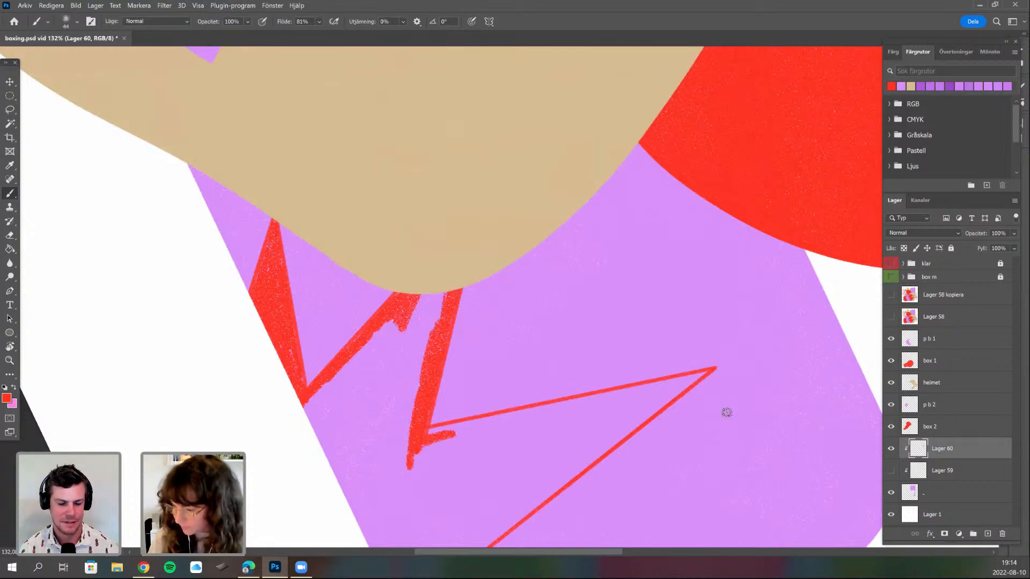
{"action": "scroll", "coordinate": [545, 322], "scroll_direction": "down", "scroll_amount": 2}
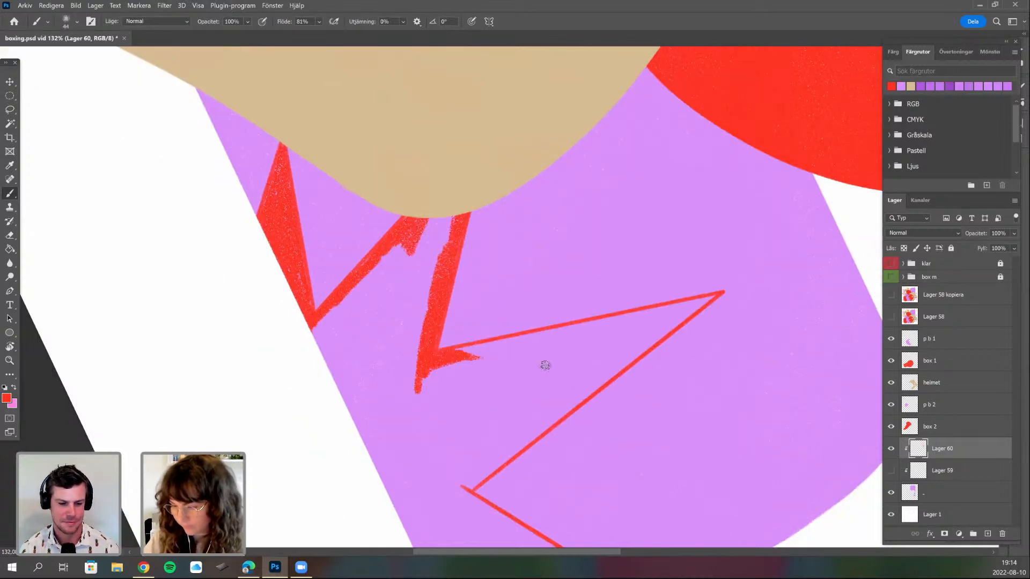
{"action": "mouse_move", "coordinate": [545, 253]}
{"action": "left_mouse_down"}
{"action": "mouse_move", "coordinate": [552, 301]}
{"action": "mouse_move", "coordinate": [551, 169]}
{"action": "mouse_move", "coordinate": [558, 203]}
{"action": "left_mouse_up"}
- Set the brush size to 28 px and thicken the long spike's tip and second side with red
{"action": "key", "text": "r"}
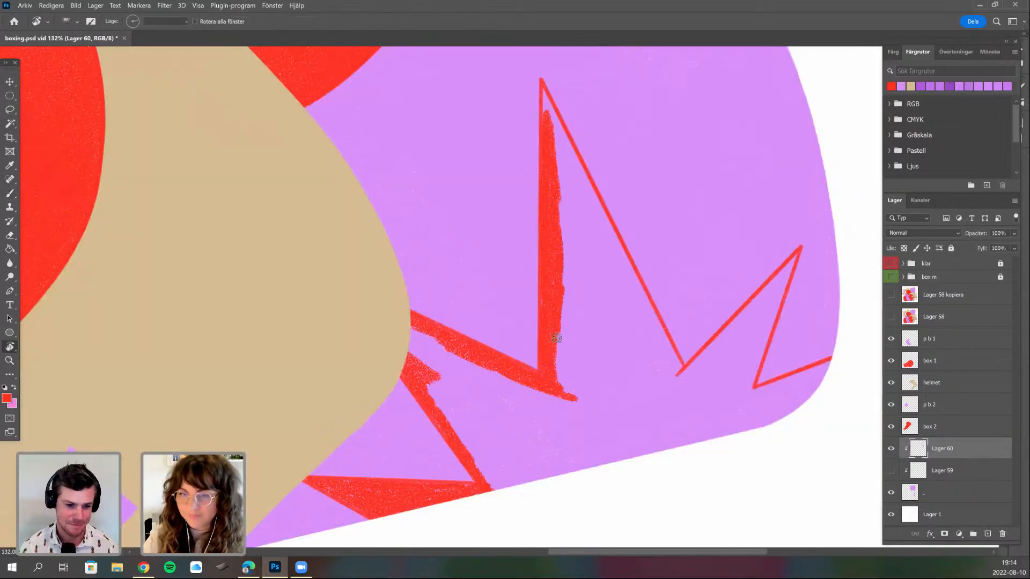
{"action": "left_click_drag", "start_coordinate": [493, 294], "coordinate": [500, 299]}
{"action": "right_click", "coordinate": [494, 284]}
{"action": "left_click_drag", "start_coordinate": [557, 279], "coordinate": [555, 279]}
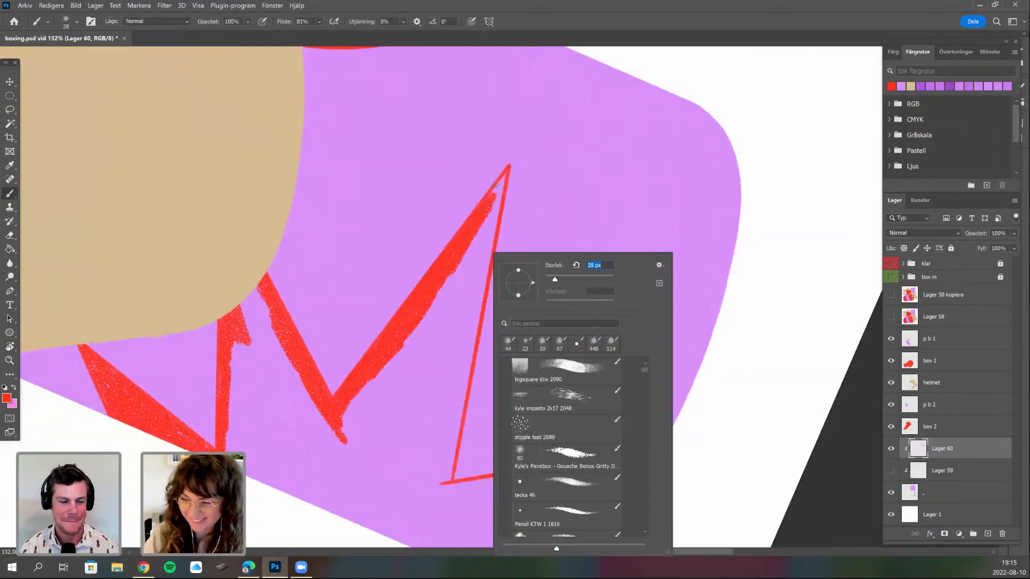
{"action": "mouse_move", "coordinate": [503, 178]}
{"action": "left_mouse_down"}
{"action": "mouse_move", "coordinate": [479, 294]}
{"action": "mouse_move", "coordinate": [474, 274]}
{"action": "mouse_move", "coordinate": [481, 298]}
{"action": "left_mouse_up"}
{"action": "left_click_drag", "start_coordinate": [467, 345], "coordinate": [454, 396]}
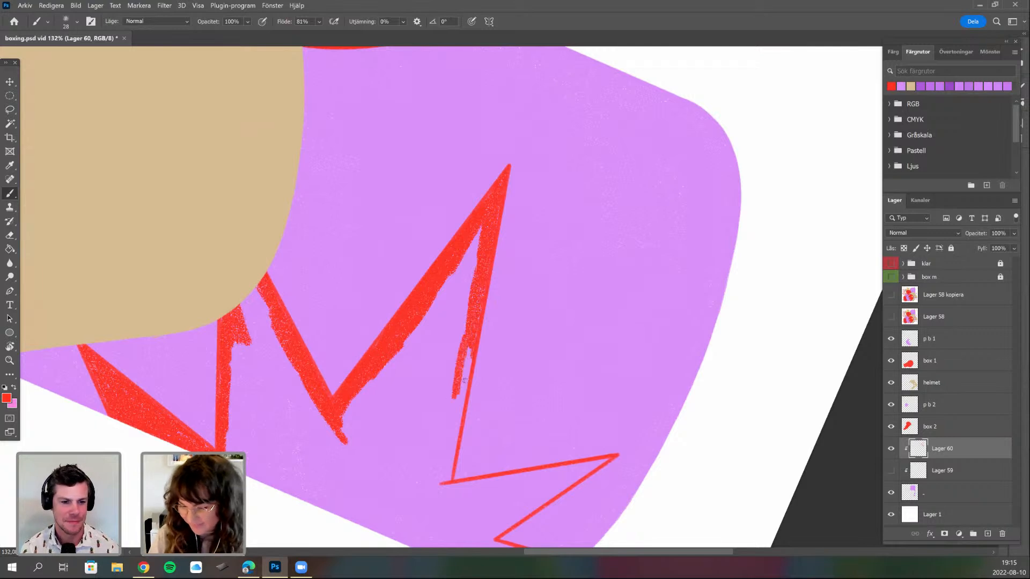
{"action": "mouse_move", "coordinate": [445, 438]}
{"action": "left_mouse_down"}
{"action": "mouse_move", "coordinate": [449, 468]}
{"action": "mouse_move", "coordinate": [457, 416]}
{"action": "mouse_move", "coordinate": [435, 512]}
{"action": "mouse_move", "coordinate": [445, 506]}
{"action": "left_mouse_up"}
{"action": "scroll", "coordinate": [196, 362], "scroll_direction": "down", "scroll_amount": 3}
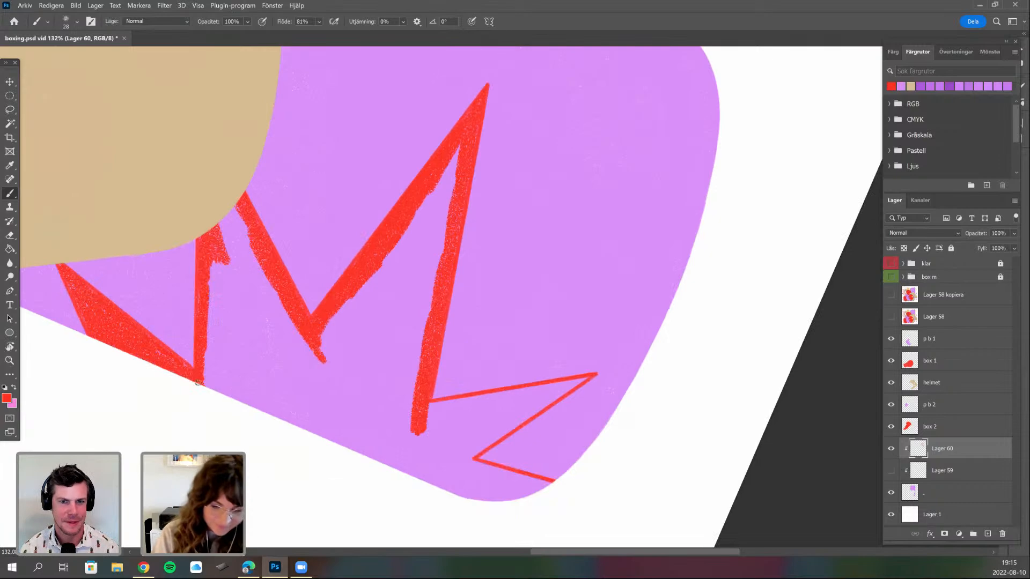
- Paint thick red strokes along the inner sides of the shorter spike near the purple shape's rounded corner
{"action": "left_click_drag", "start_coordinate": [362, 458], "coordinate": [524, 377]}
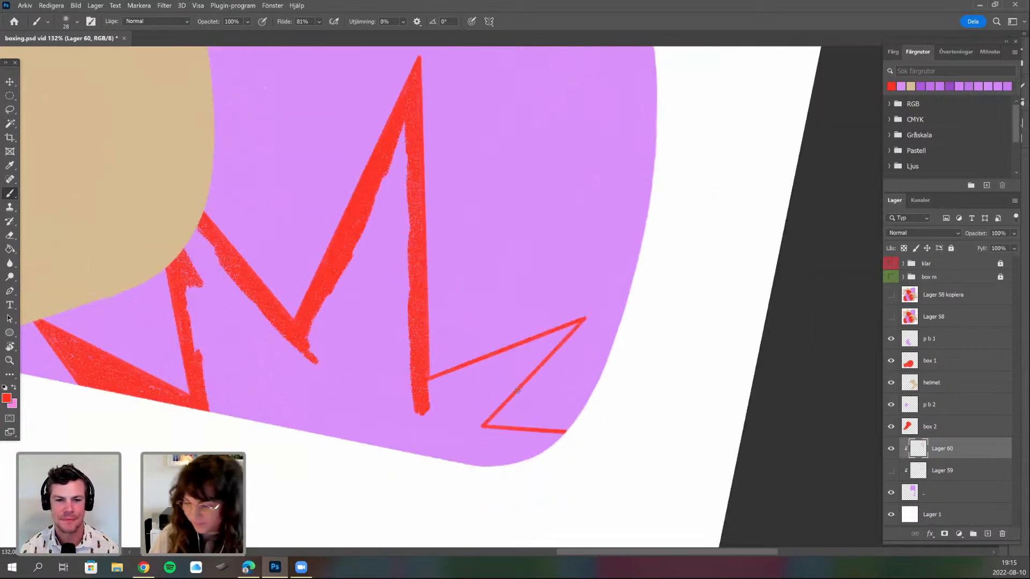
{"action": "key", "text": "r"}
{"action": "mouse_move", "coordinate": [494, 423]}
{"action": "left_mouse_down"}
{"action": "mouse_move", "coordinate": [503, 386]}
{"action": "mouse_move", "coordinate": [520, 375]}
{"action": "left_mouse_up"}
{"action": "key", "text": "b"}
{"action": "left_click_drag", "start_coordinate": [489, 416], "coordinate": [552, 325]}
{"action": "left_click_drag", "start_coordinate": [527, 382], "coordinate": [555, 330]}
{"action": "mouse_move", "coordinate": [552, 369]}
{"action": "left_mouse_down"}
{"action": "mouse_move", "coordinate": [567, 295]}
{"action": "mouse_move", "coordinate": [559, 307]}
{"action": "left_mouse_up"}
{"action": "scroll", "coordinate": [558, 355], "scroll_direction": "down", "scroll_amount": 10}
{"action": "left_click_drag", "start_coordinate": [471, 420], "coordinate": [542, 363]}
{"action": "left_click_drag", "start_coordinate": [629, 308], "coordinate": [582, 306]}
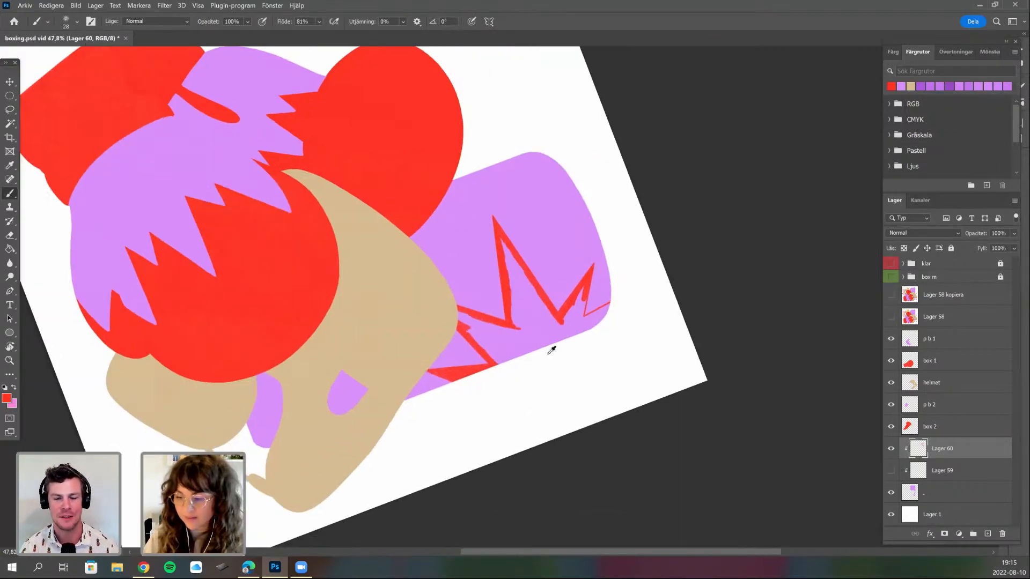
- Compare the zigzag with the full-colour reference layer Lager 58 kopiera, and hide that layer again
{"action": "scroll", "coordinate": [566, 332], "scroll_direction": "up", "scroll_amount": 5}
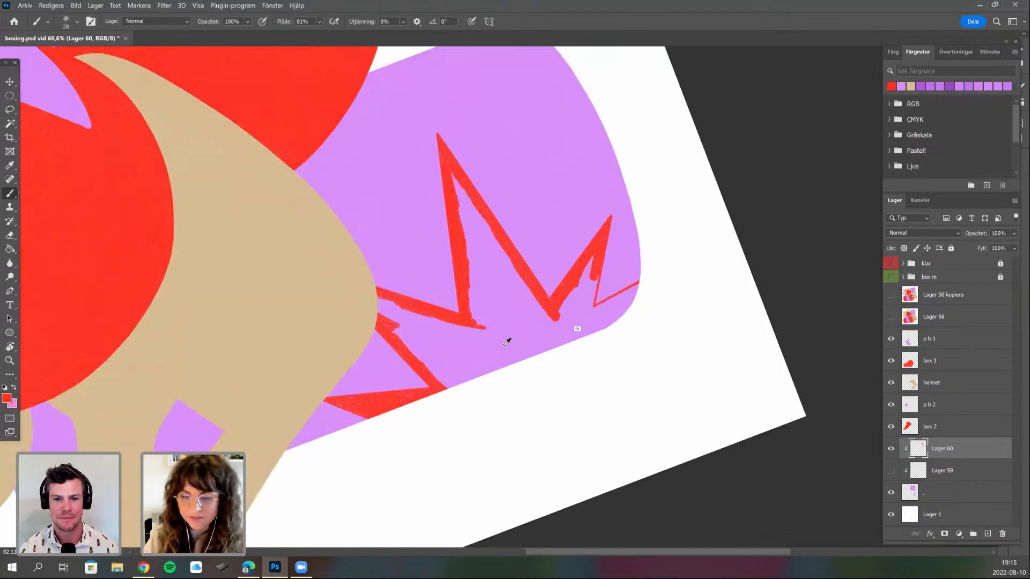
{"action": "scroll", "coordinate": [503, 343], "scroll_direction": "down", "scroll_amount": 5}
{"action": "scroll", "coordinate": [394, 377], "scroll_direction": "down", "scroll_amount": 5}
{"action": "key", "text": "r"}
{"action": "mouse_move", "coordinate": [394, 377]}
{"action": "left_mouse_down"}
{"action": "mouse_move", "coordinate": [538, 367]}
{"action": "mouse_move", "coordinate": [518, 383]}
{"action": "left_mouse_up"}
{"action": "left_click_drag", "start_coordinate": [541, 443], "coordinate": [534, 330]}
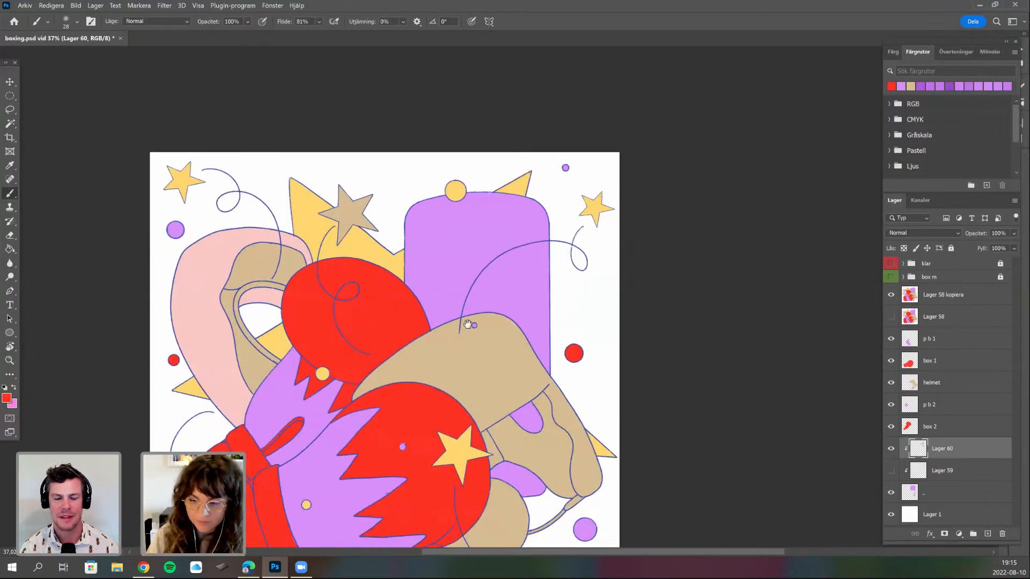
{"action": "scroll", "coordinate": [465, 324], "scroll_direction": "down", "scroll_amount": 2}
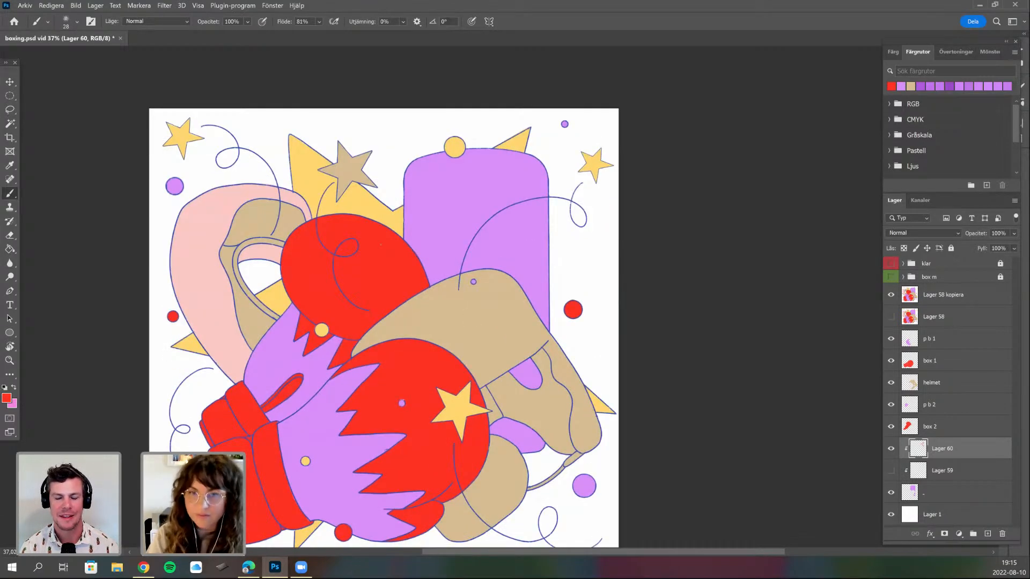
{"action": "left_click_drag", "start_coordinate": [381, 244], "coordinate": [377, 215]}
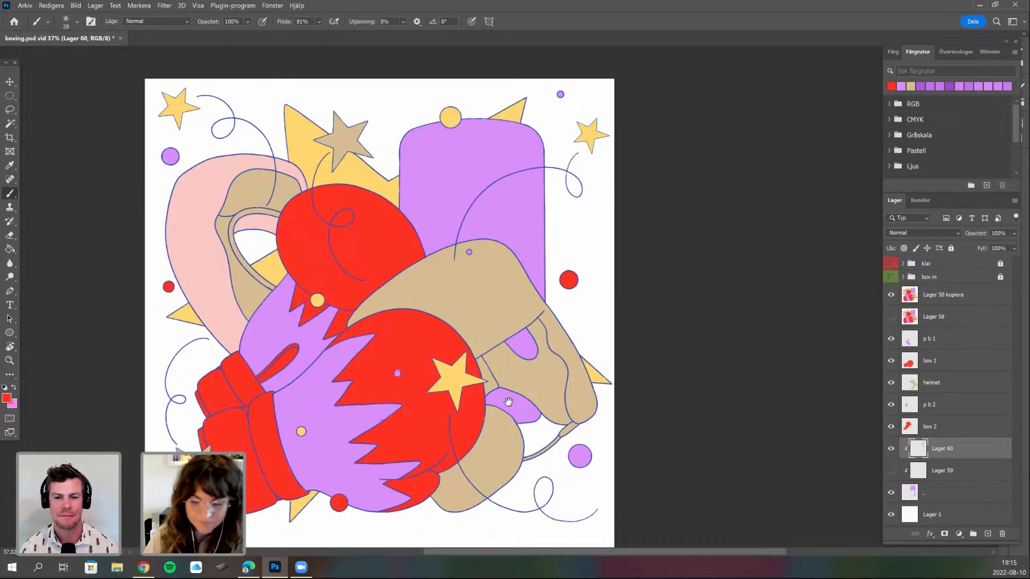
{"action": "left_click_drag", "start_coordinate": [337, 371], "coordinate": [323, 418]}
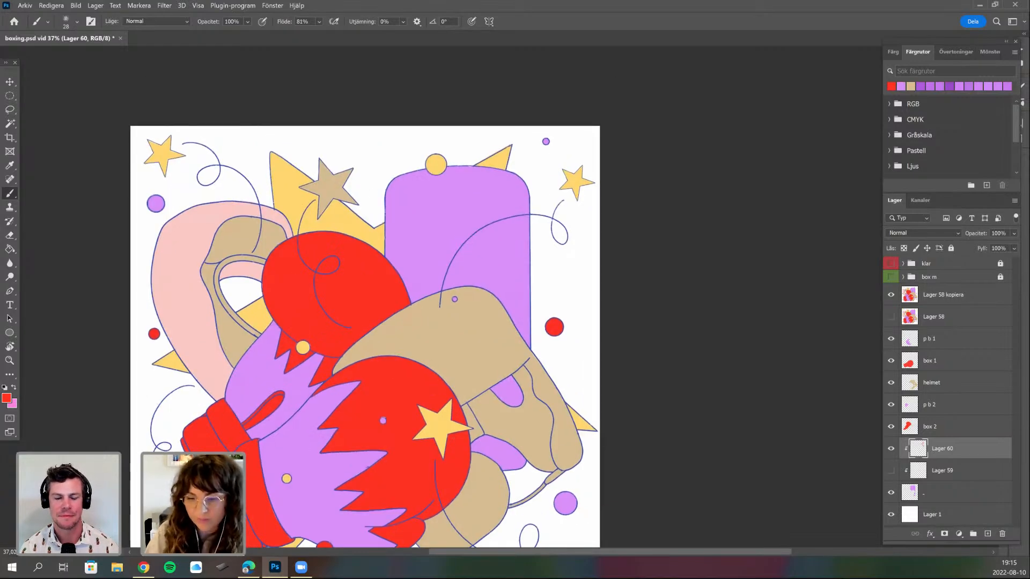
{"action": "left_click_drag", "start_coordinate": [449, 360], "coordinate": [436, 324]}
{"action": "left_click", "coordinate": [890, 294]}
- Set the brush size to 73 px and fill the area between the zigzag and the purple shape's outer edge with red
{"action": "left_click_drag", "start_coordinate": [409, 412], "coordinate": [354, 412]}
{"action": "scroll", "coordinate": [440, 217], "scroll_direction": "up", "scroll_amount": 3}
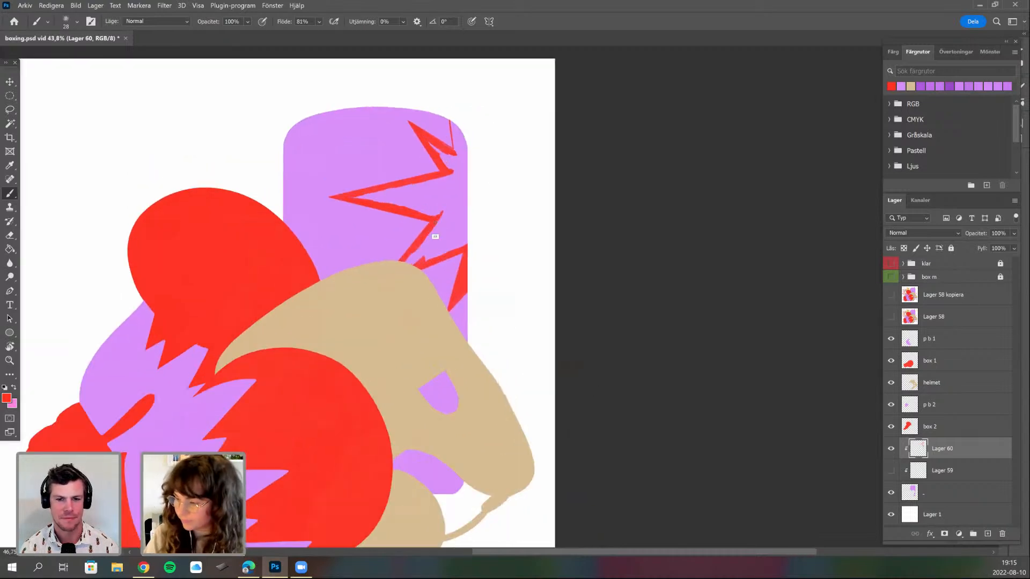
{"action": "scroll", "coordinate": [452, 356], "scroll_direction": "up", "scroll_amount": 6}
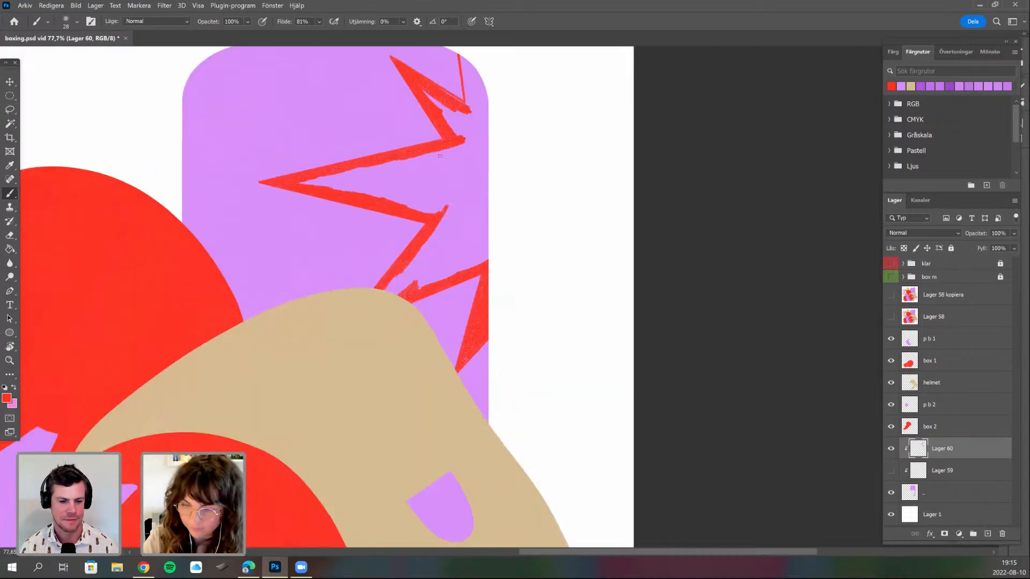
{"action": "scroll", "coordinate": [441, 163], "scroll_direction": "up", "scroll_amount": 1}
{"action": "mouse_move", "coordinate": [445, 184]}
{"action": "left_mouse_down"}
{"action": "mouse_move", "coordinate": [455, 217]}
{"action": "mouse_move", "coordinate": [560, 231]}
{"action": "mouse_move", "coordinate": [577, 250]}
{"action": "left_mouse_up"}
{"action": "key", "text": "r"}
{"action": "key", "text": "b"}
{"action": "right_click", "coordinate": [501, 219]}
{"action": "left_click_drag", "start_coordinate": [530, 172], "coordinate": [505, 220]}
{"action": "mouse_move", "coordinate": [491, 254]}
{"action": "left_mouse_down"}
{"action": "mouse_move", "coordinate": [480, 181]}
{"action": "mouse_move", "coordinate": [496, 236]}
{"action": "mouse_move", "coordinate": [499, 221]}
{"action": "mouse_move", "coordinate": [449, 278]}
{"action": "mouse_move", "coordinate": [421, 278]}
{"action": "mouse_move", "coordinate": [456, 306]}
{"action": "mouse_move", "coordinate": [445, 273]}
{"action": "mouse_move", "coordinate": [470, 291]}
{"action": "mouse_move", "coordinate": [482, 280]}
{"action": "mouse_move", "coordinate": [472, 247]}
{"action": "mouse_move", "coordinate": [496, 231]}
{"action": "left_mouse_up"}
{"action": "mouse_move", "coordinate": [351, 304]}
{"action": "left_mouse_down"}
{"action": "mouse_move", "coordinate": [390, 307]}
{"action": "mouse_move", "coordinate": [379, 332]}
{"action": "mouse_move", "coordinate": [426, 323]}
{"action": "mouse_move", "coordinate": [421, 344]}
{"action": "mouse_move", "coordinate": [460, 312]}
{"action": "mouse_move", "coordinate": [369, 306]}
{"action": "mouse_move", "coordinate": [425, 296]}
{"action": "mouse_move", "coordinate": [426, 340]}
{"action": "left_mouse_up"}
- Fill the remaining purple gap inside the long spike with red
{"action": "key", "text": "r"}
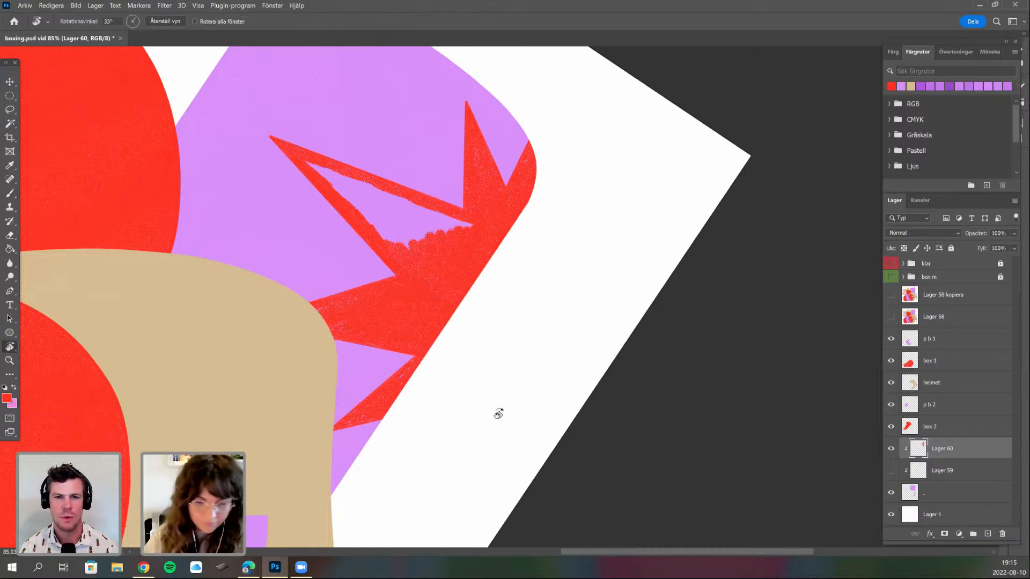
{"action": "mouse_move", "coordinate": [423, 375]}
{"action": "left_mouse_down"}
{"action": "mouse_move", "coordinate": [432, 425]}
{"action": "mouse_move", "coordinate": [453, 406]}
{"action": "mouse_move", "coordinate": [466, 366]}
{"action": "left_mouse_up"}
{"action": "key", "text": "b"}
{"action": "left_click_drag", "start_coordinate": [435, 361], "coordinate": [427, 420]}
{"action": "mouse_move", "coordinate": [473, 289]}
{"action": "left_mouse_down"}
{"action": "mouse_move", "coordinate": [455, 320]}
{"action": "mouse_move", "coordinate": [471, 288]}
{"action": "mouse_move", "coordinate": [471, 317]}
{"action": "mouse_move", "coordinate": [491, 318]}
{"action": "mouse_move", "coordinate": [431, 391]}
{"action": "mouse_move", "coordinate": [521, 267]}
{"action": "mouse_move", "coordinate": [536, 345]}
{"action": "left_mouse_up"}
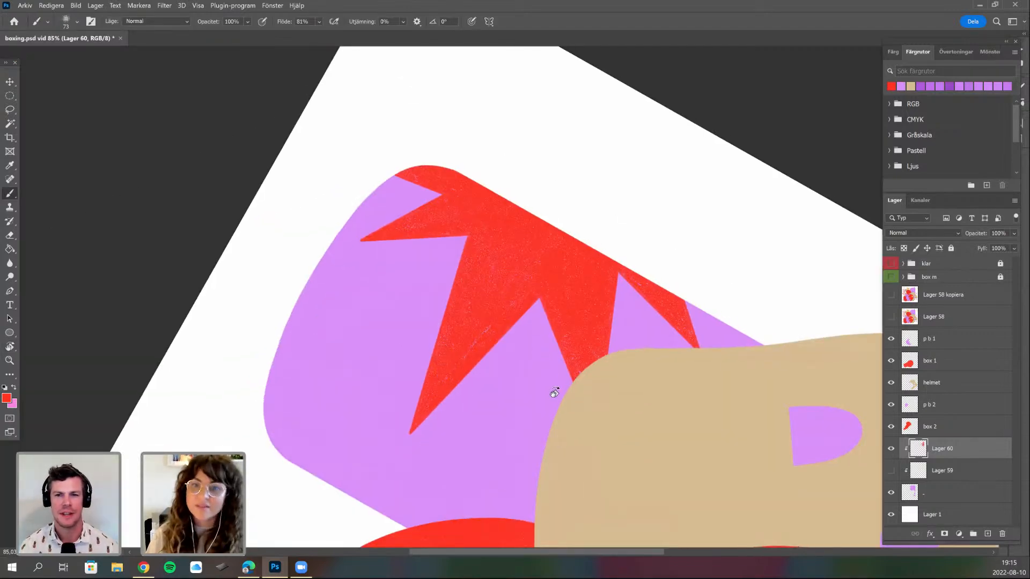
- Examine the filled red zigzag on the purple shape with the canvas turned back upright
{"action": "key", "text": "r"}
{"action": "left_click_drag", "start_coordinate": [386, 483], "coordinate": [345, 480]}
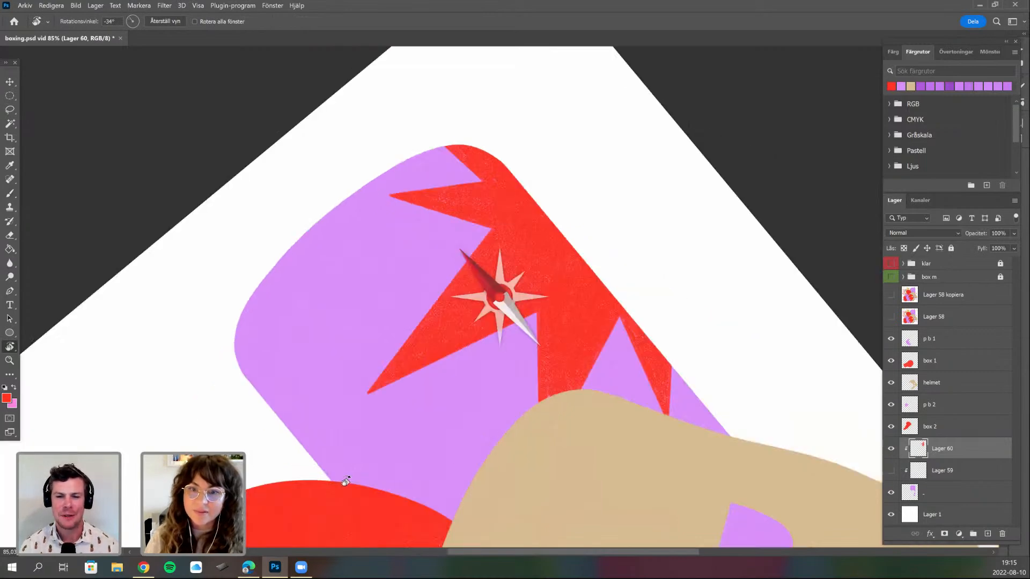
{"action": "key", "text": "Escape"}
{"action": "key", "text": "b"}
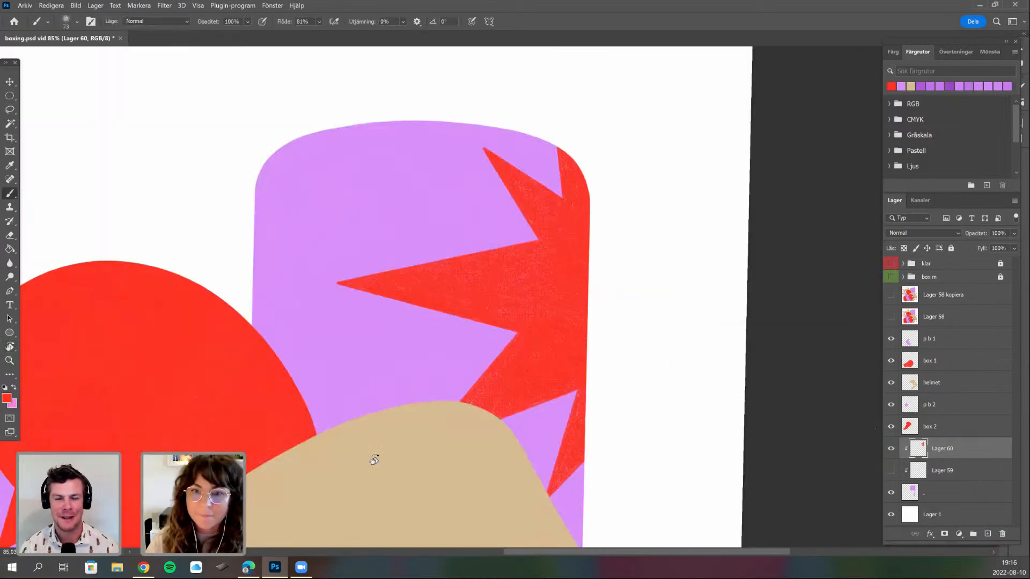
{"action": "key", "text": "r"}
{"action": "key", "text": "Escape"}
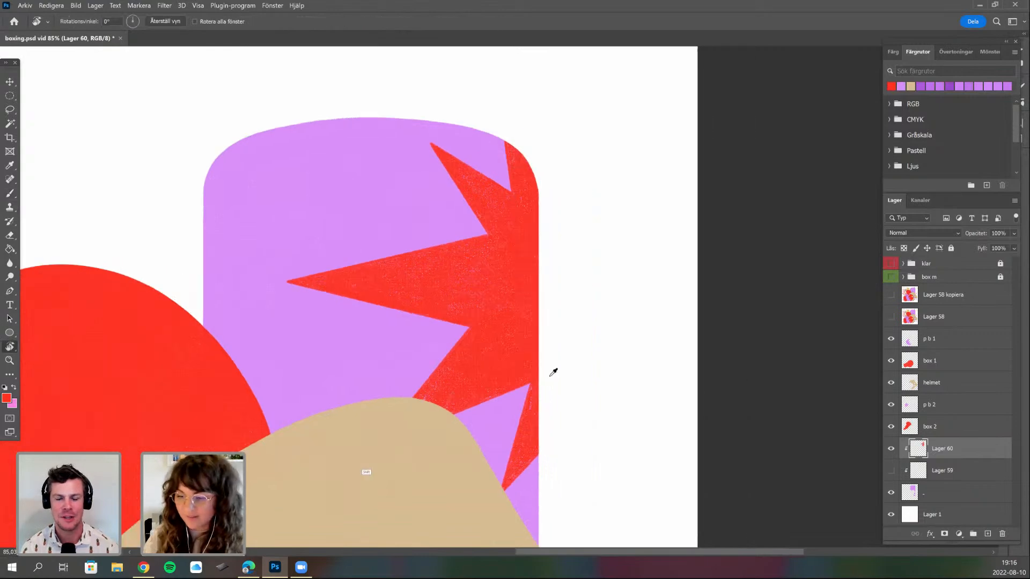
{"action": "key", "text": "b"}
{"action": "left_click_drag", "start_coordinate": [552, 405], "coordinate": [450, 356]}
- Load the red zigzag on Lager 60 as a selection and expand the selection
{"action": "left_click", "coordinate": [918, 450], "text": "ctrl"}
{"action": "left_click_drag", "start_coordinate": [375, 431], "coordinate": [295, 450]}
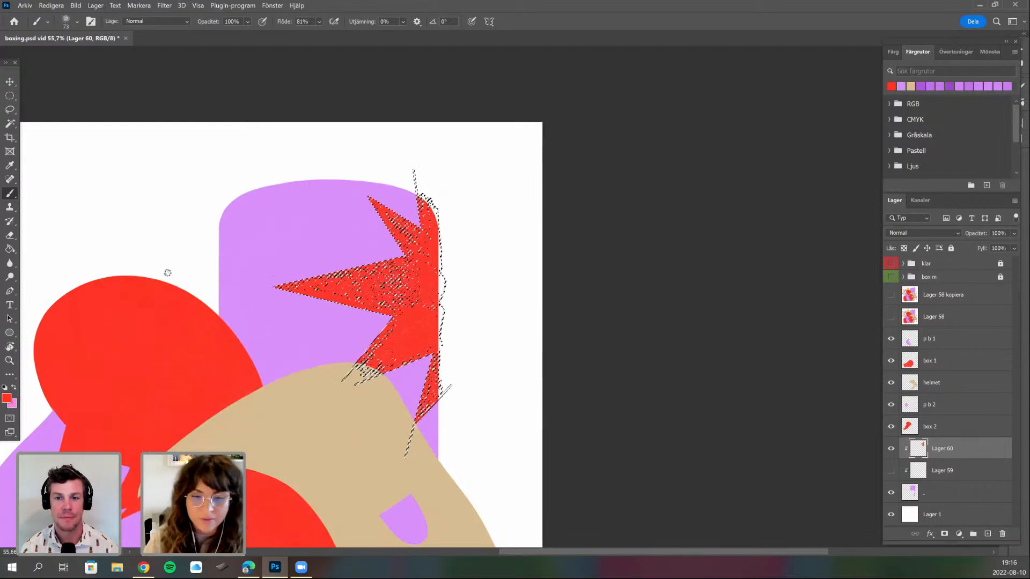
{"action": "left_click", "coordinate": [75, 5]}
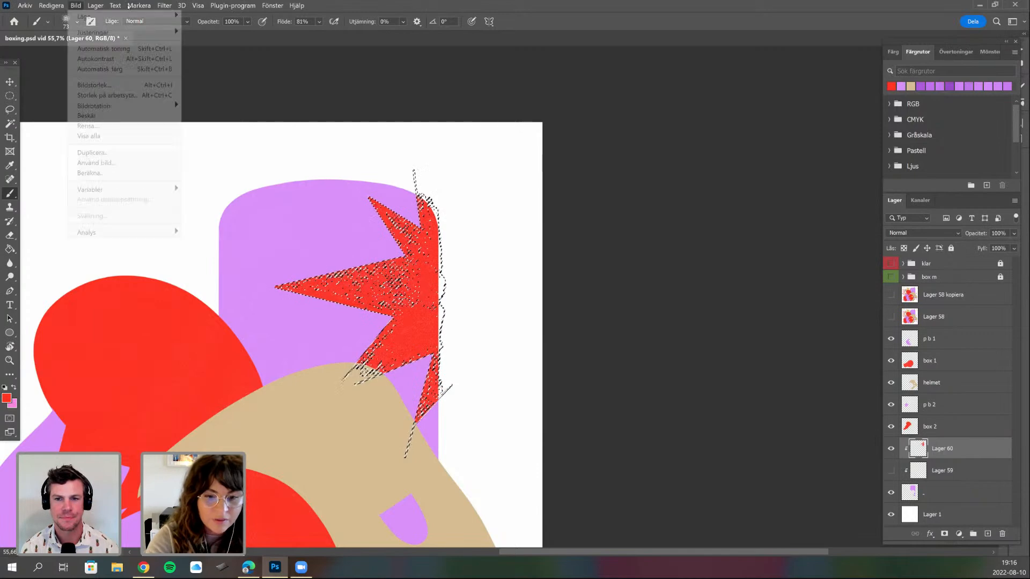
{"action": "mouse_move", "coordinate": [139, 5]}
{"action": "mouse_move", "coordinate": [161, 168]}
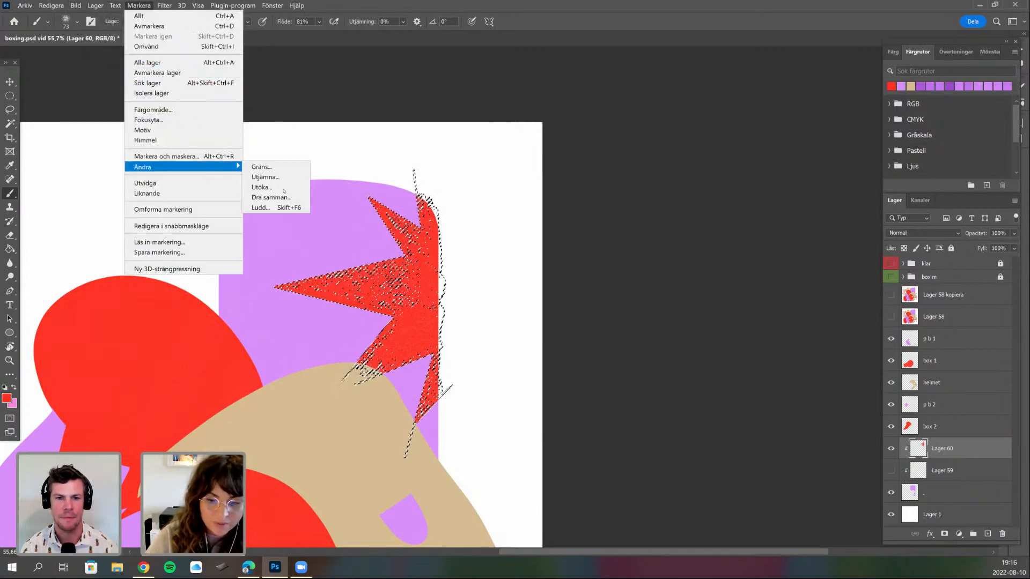
{"action": "left_click", "coordinate": [275, 188]}
{"action": "key", "text": "Return"}
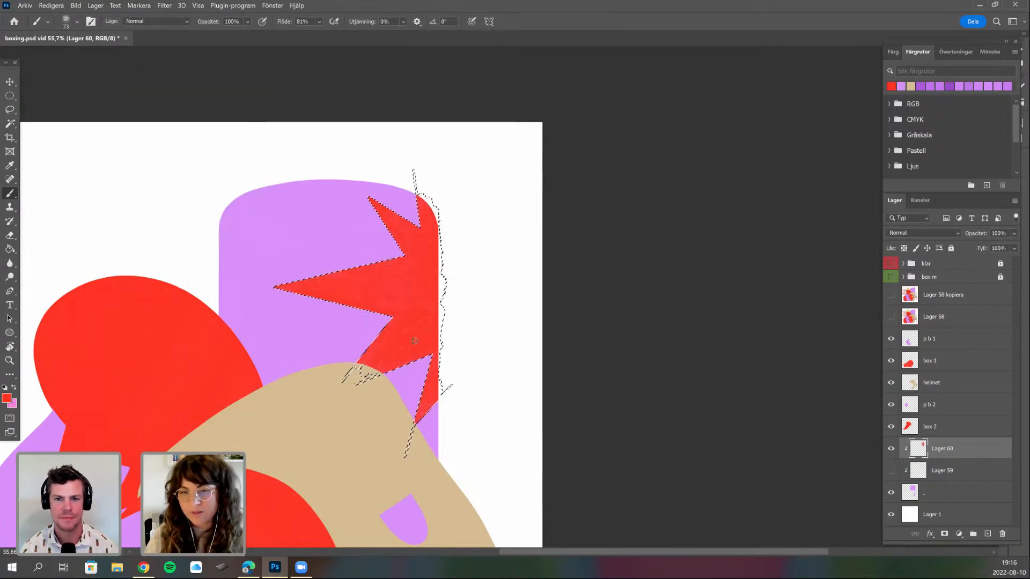
- Paint the selected zigzag solid red with the brush enlarged to 161 px and up to 196 px, and deselect it
{"action": "right_click", "coordinate": [448, 252]}
{"action": "left_click", "coordinate": [545, 279]}
{"action": "mouse_move", "coordinate": [365, 206]}
{"action": "left_mouse_down"}
{"action": "mouse_move", "coordinate": [321, 249]}
{"action": "mouse_move", "coordinate": [394, 240]}
{"action": "mouse_move", "coordinate": [282, 302]}
{"action": "mouse_move", "coordinate": [336, 351]}
{"action": "left_mouse_up"}
{"action": "right_click", "coordinate": [398, 236]}
{"action": "left_click", "coordinate": [485, 263]}
{"action": "left_click", "coordinate": [501, 263]}
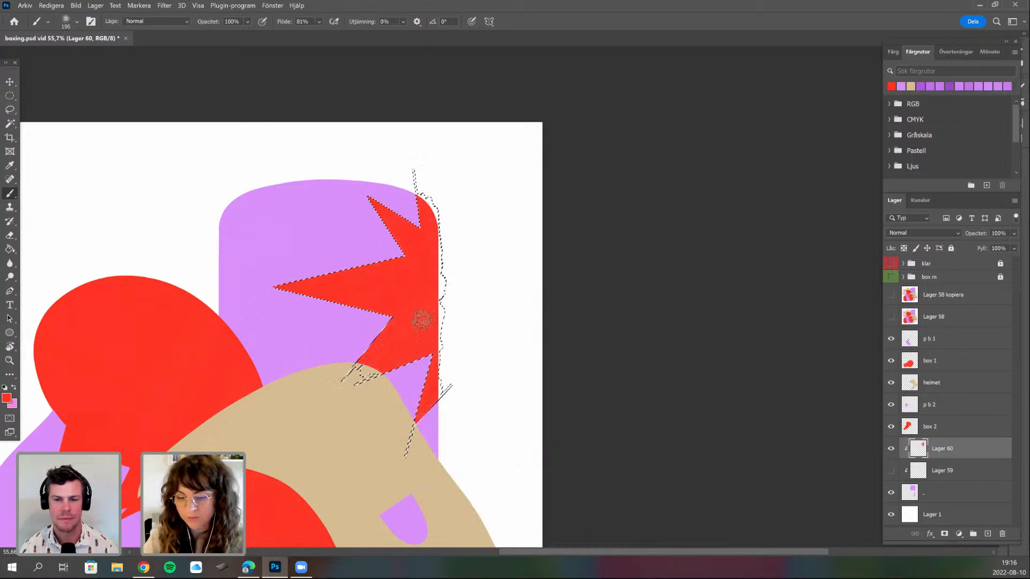
{"action": "left_click_drag", "start_coordinate": [416, 323], "coordinate": [464, 284]}
{"action": "key", "text": "ctrl+d"}
- Examine the evenness and edges of the solid red zigzag on the purple shape from close up and at different angles
{"action": "left_click_drag", "start_coordinate": [519, 329], "coordinate": [531, 336]}
{"action": "left_click_drag", "start_coordinate": [477, 356], "coordinate": [522, 337]}
{"action": "left_click_drag", "start_coordinate": [523, 336], "coordinate": [412, 363]}
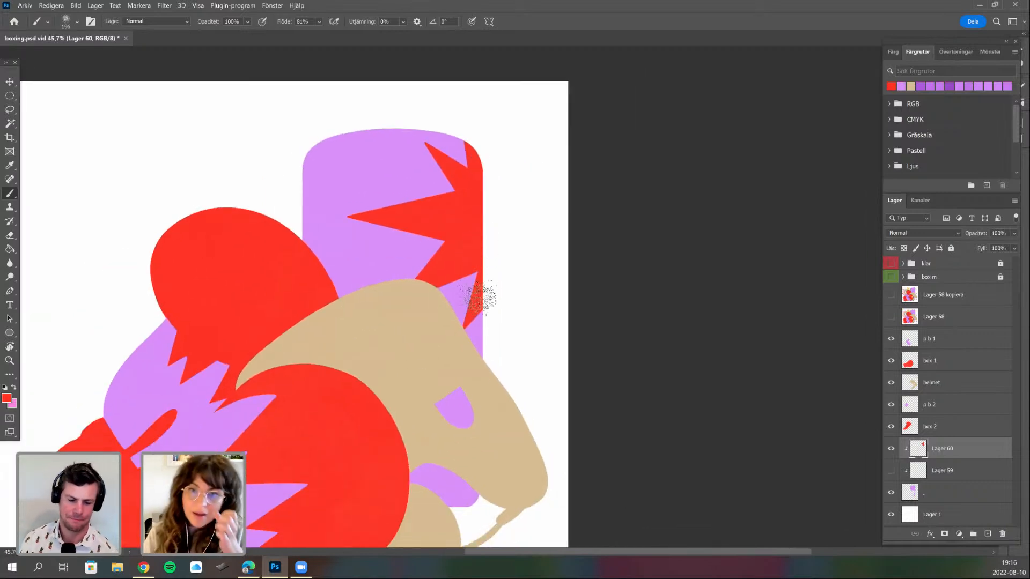
{"action": "scroll", "coordinate": [473, 367], "scroll_direction": "up", "scroll_amount": 3}
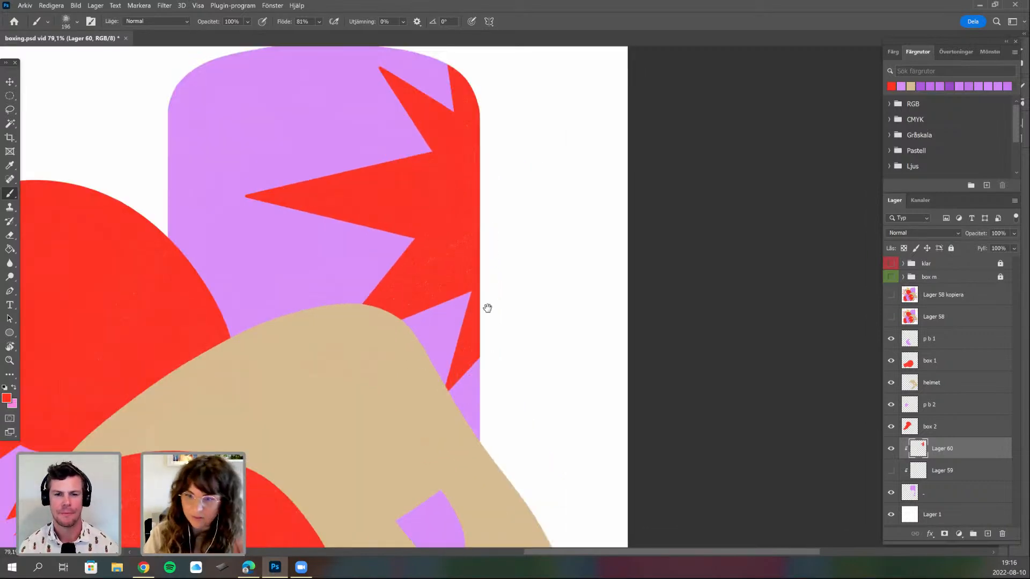
{"action": "scroll", "coordinate": [498, 348], "scroll_direction": "up", "scroll_amount": 2}
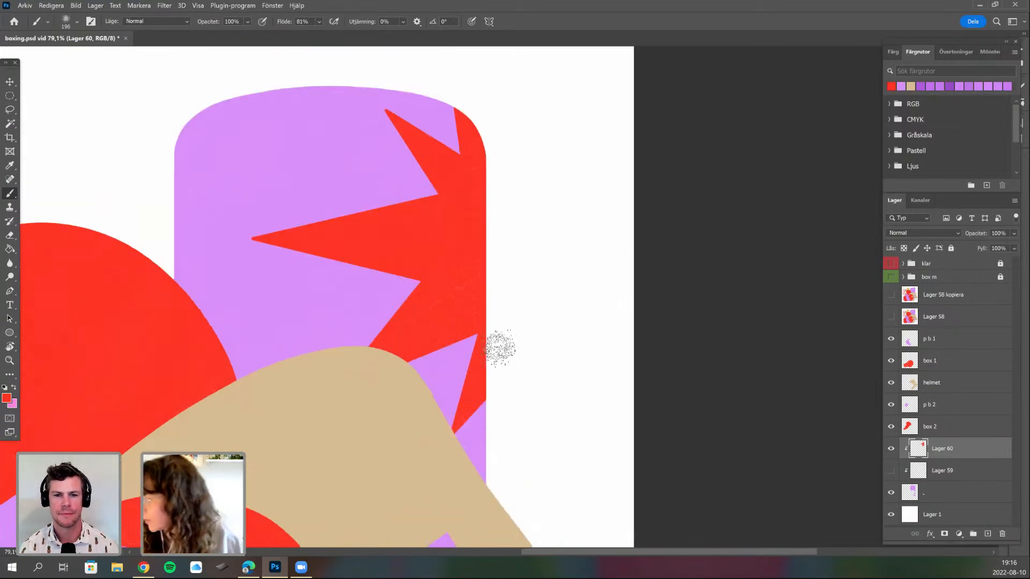
{"action": "scroll", "coordinate": [499, 348], "scroll_direction": "up", "scroll_amount": 1}
{"action": "scroll", "coordinate": [499, 348], "scroll_direction": "left", "scroll_amount": 1}
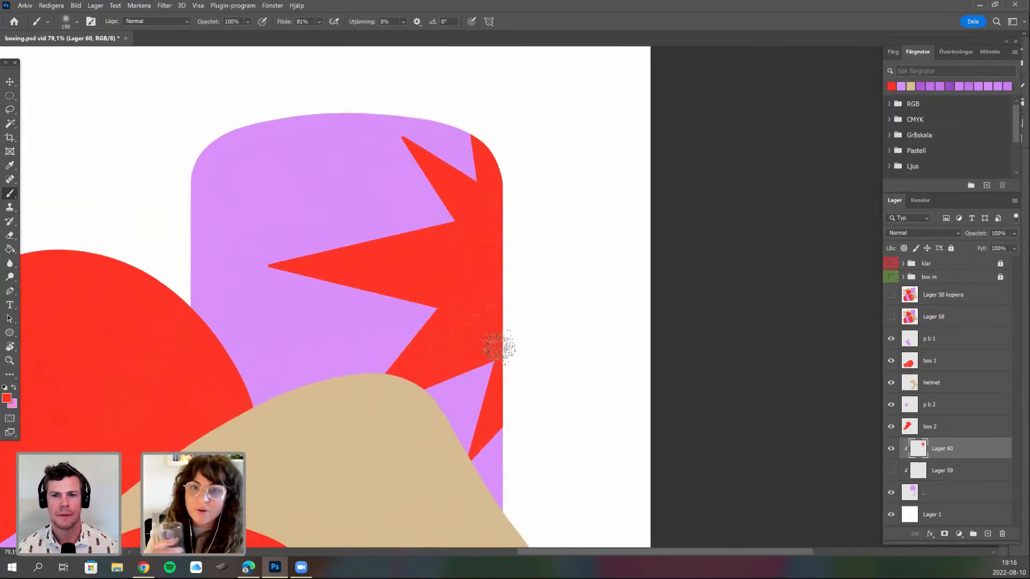
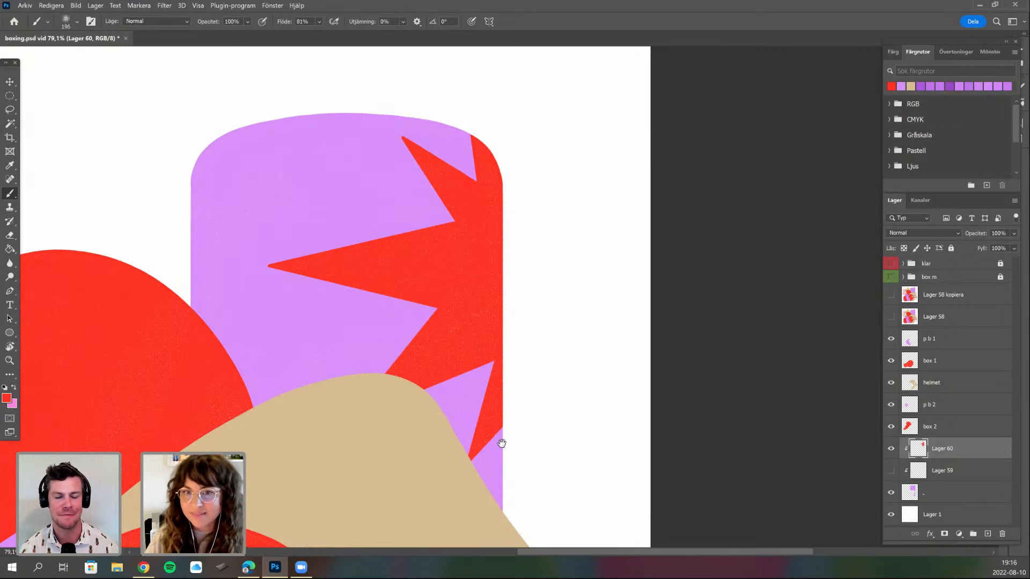
{"action": "left_click_drag", "start_coordinate": [710, 413], "coordinate": [803, 473]}
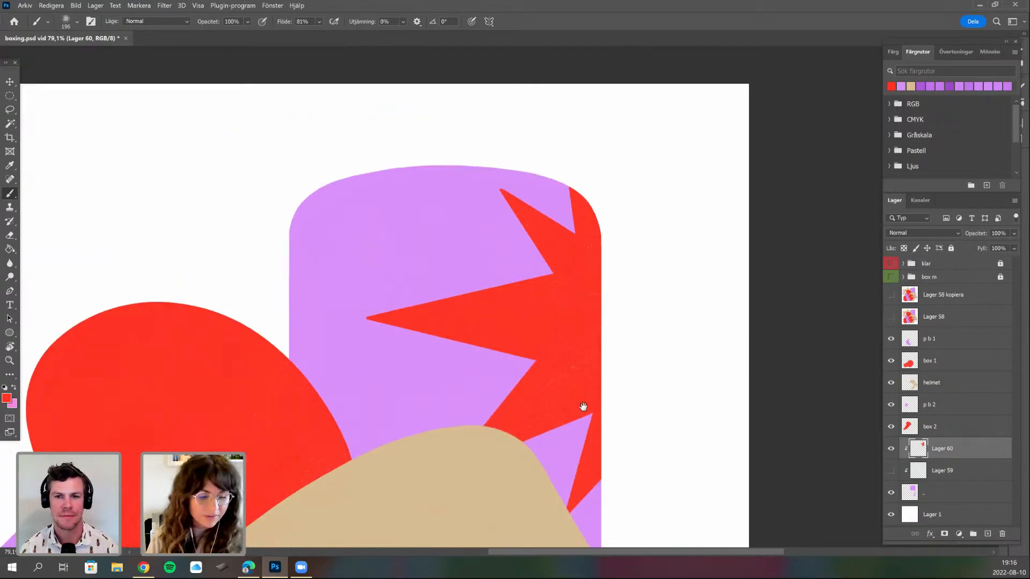
{"action": "left_click_drag", "start_coordinate": [518, 470], "coordinate": [507, 449]}
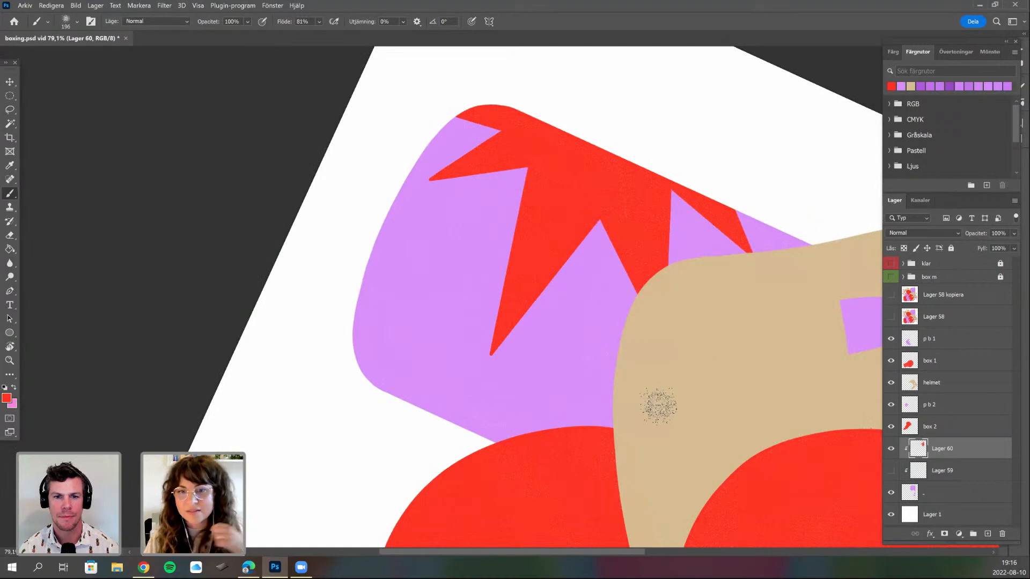
{"action": "scroll", "coordinate": [659, 406], "scroll_direction": "down", "scroll_amount": 1}
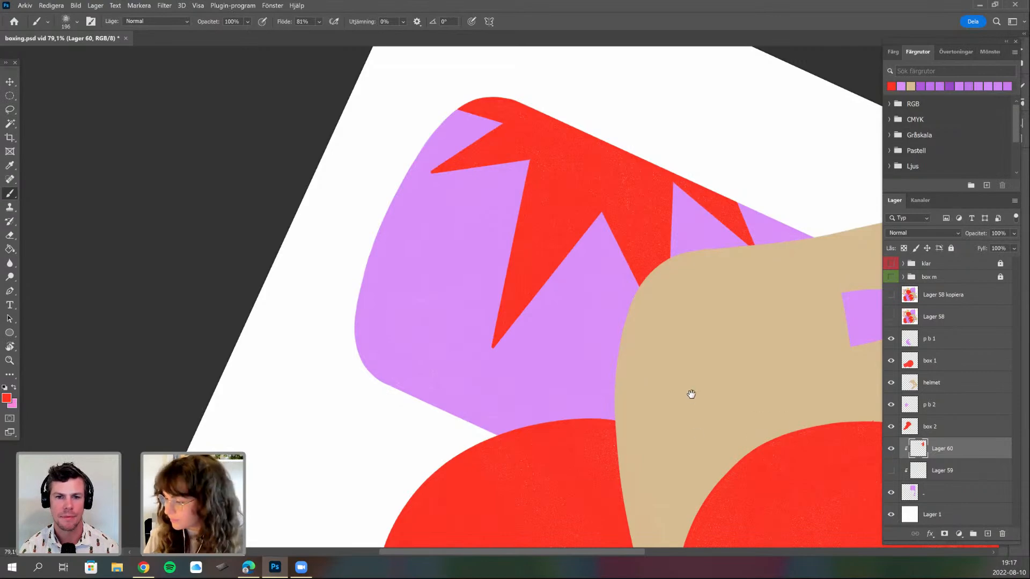
{"action": "scroll", "coordinate": [439, 290], "scroll_direction": "down", "scroll_amount": 2}
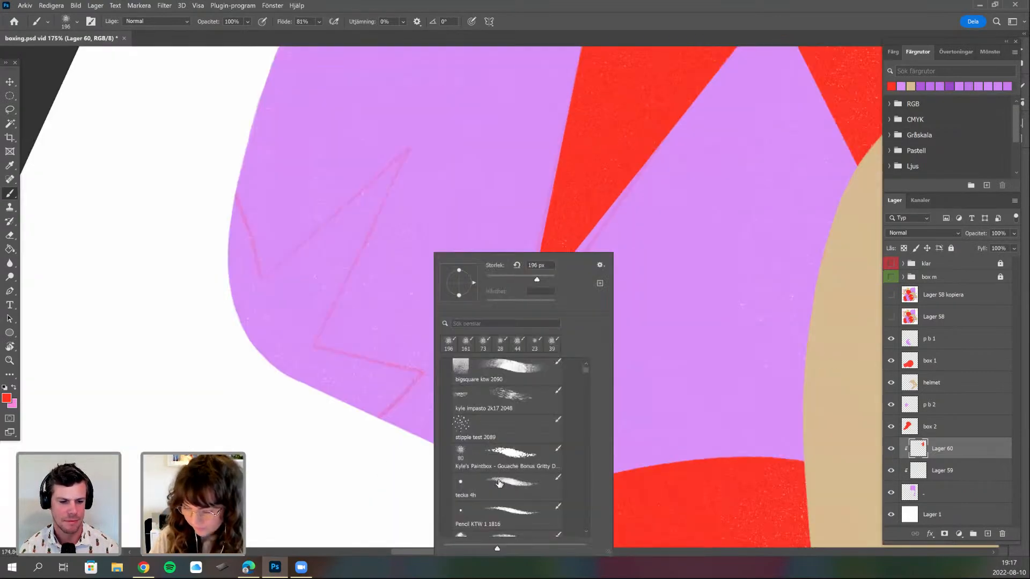
- Switch to the tecka 4h brush and set its size to 15 px
{"action": "left_click", "coordinate": [500, 484]}
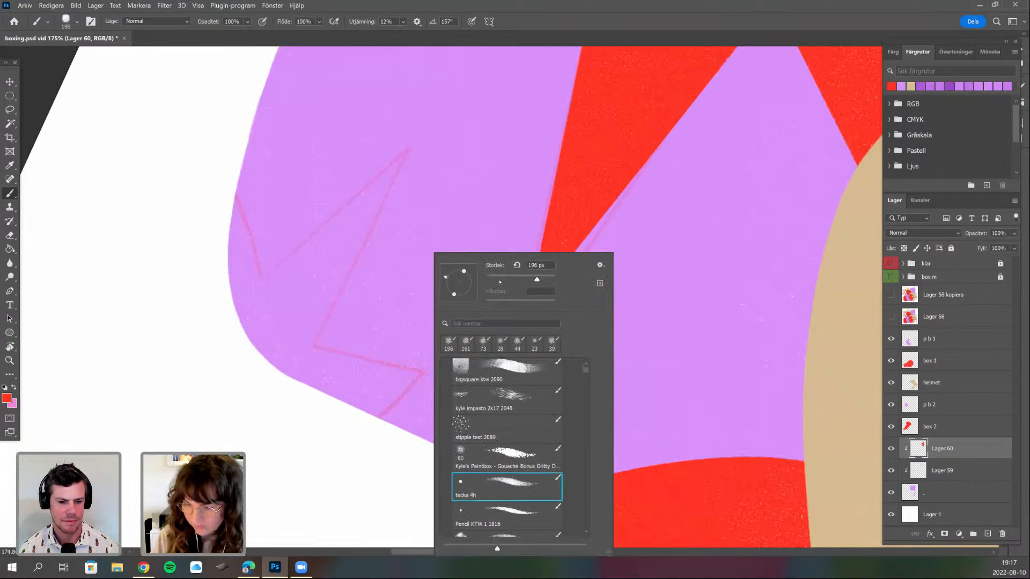
{"action": "key", "text": "Return"}
{"action": "right_click", "coordinate": [460, 281]}
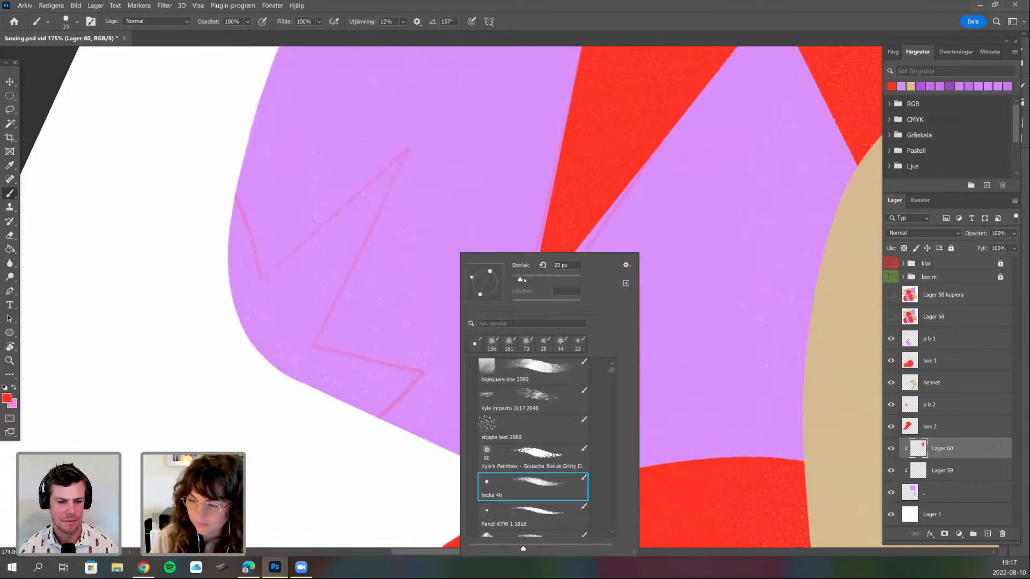
{"action": "left_click_drag", "start_coordinate": [519, 279], "coordinate": [516, 279]}
{"action": "key", "text": "Return"}
- Trace the first edges of the small sketched zigzag at the purple shape's rounded corner with straight red lines on Lager 60
{"action": "left_click_drag", "start_coordinate": [164, 323], "coordinate": [205, 341]}
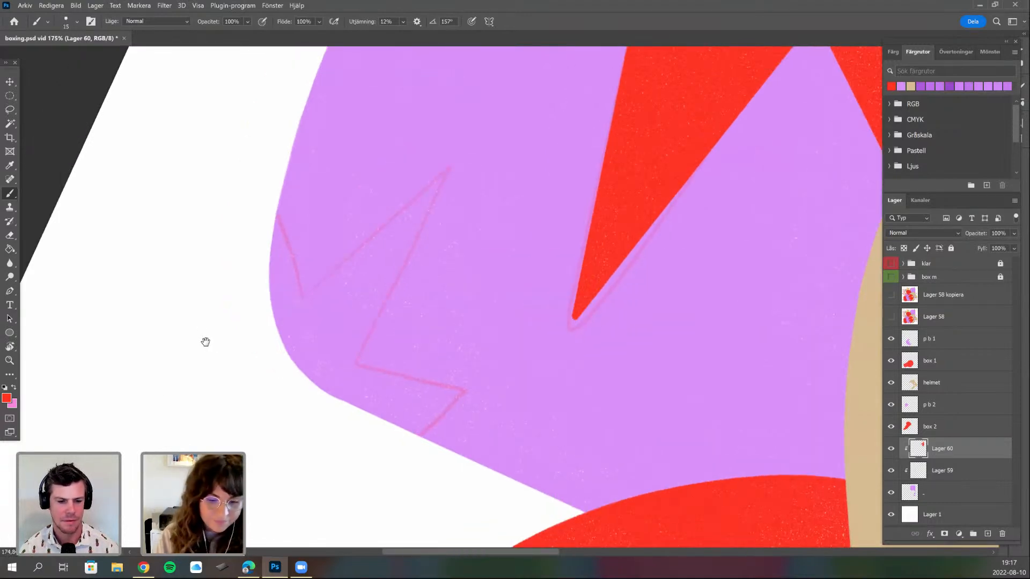
{"action": "left_click_drag", "start_coordinate": [518, 387], "coordinate": [315, 406]}
{"action": "left_click_drag", "start_coordinate": [176, 279], "coordinate": [98, 323]}
{"action": "key", "text": "r"}
{"action": "left_click_drag", "start_coordinate": [42, 371], "coordinate": [42, 373]}
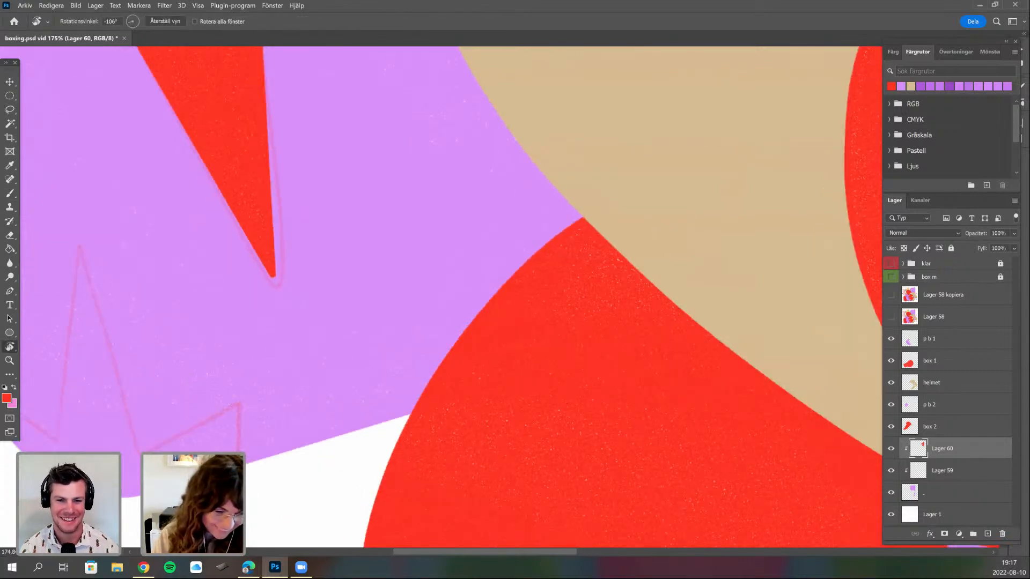
{"action": "left_click_drag", "start_coordinate": [330, 369], "coordinate": [286, 347]}
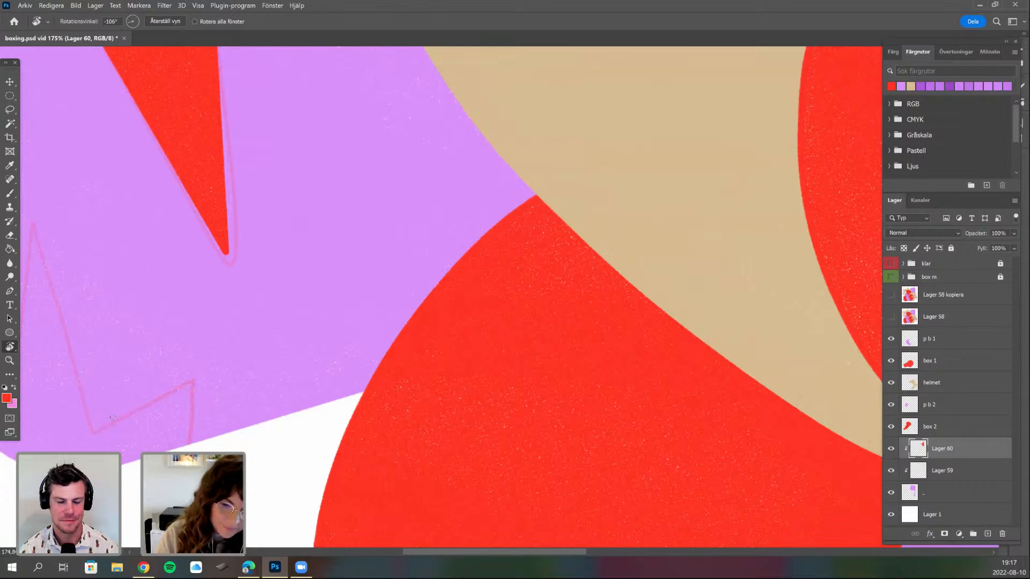
{"action": "left_click_drag", "start_coordinate": [357, 426], "coordinate": [445, 382]}
{"action": "key", "text": "r"}
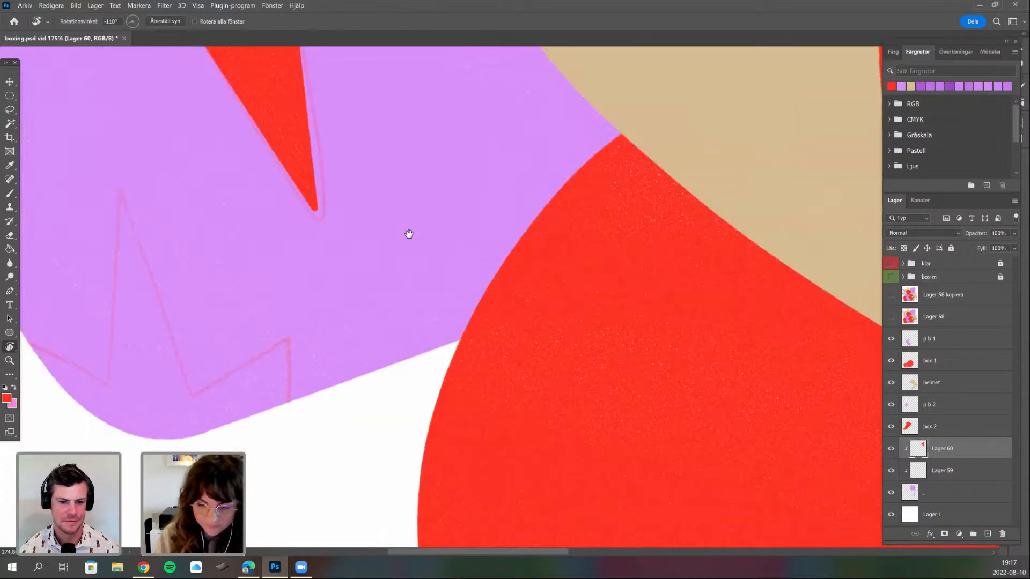
{"action": "mouse_move", "coordinate": [345, 486]}
{"action": "left_mouse_down"}
{"action": "mouse_move", "coordinate": [306, 469]}
{"action": "mouse_move", "coordinate": [317, 514]}
{"action": "mouse_move", "coordinate": [246, 426]}
{"action": "left_mouse_up"}
{"action": "key", "text": "b"}
{"action": "left_click", "coordinate": [80, 277]}
{"action": "left_click", "coordinate": [166, 84], "text": "shift"}
{"action": "left_click", "coordinate": [168, 341], "text": "shift"}
- Trace the small zigzag's remaining edges with straight red lines running out to the purple shape's edge, turning the canvas as needed
{"action": "key", "text": "r"}
{"action": "mouse_move", "coordinate": [381, 468]}
{"action": "left_mouse_down"}
{"action": "mouse_move", "coordinate": [194, 365]}
{"action": "mouse_move", "coordinate": [185, 344]}
{"action": "mouse_move", "coordinate": [188, 375]}
{"action": "left_mouse_up"}
{"action": "key", "text": "b"}
{"action": "left_click_drag", "start_coordinate": [305, 341], "coordinate": [304, 504]}
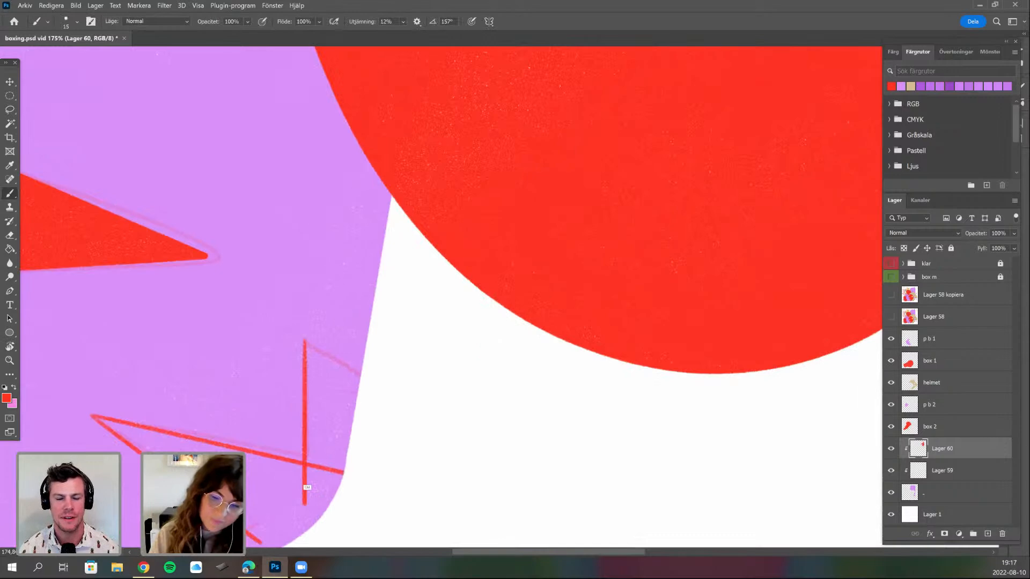
{"action": "key", "text": "r"}
{"action": "left_click_drag", "start_coordinate": [343, 337], "coordinate": [316, 434]}
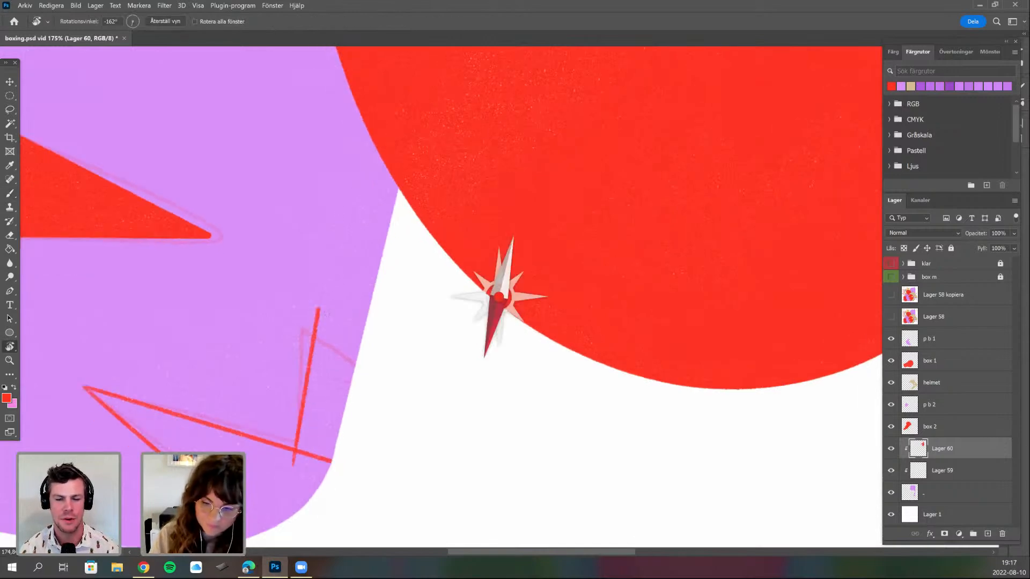
{"action": "left_click_drag", "start_coordinate": [507, 389], "coordinate": [411, 427]}
{"action": "key", "text": "b"}
{"action": "left_click_drag", "start_coordinate": [354, 188], "coordinate": [355, 247]}
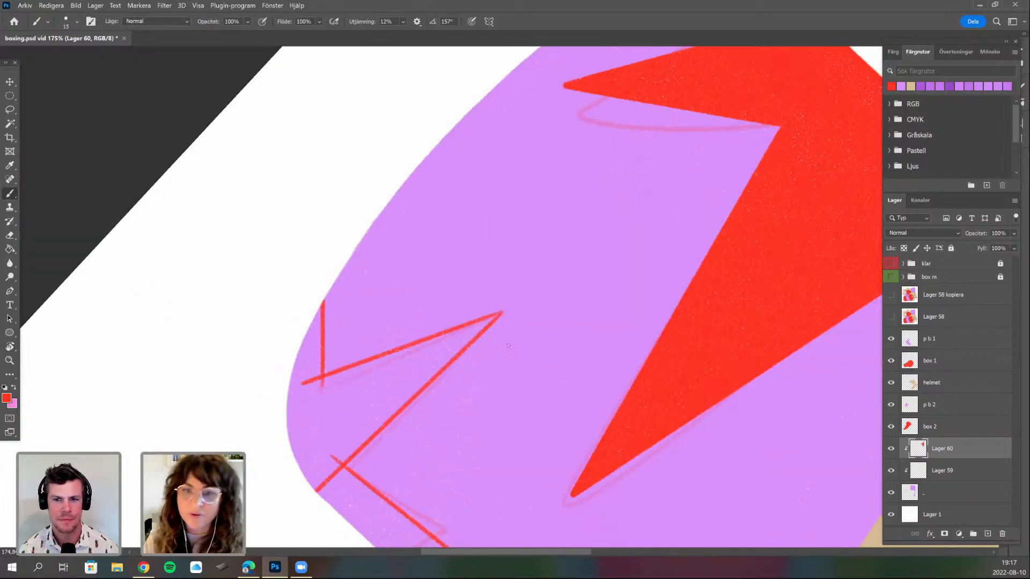
- Examine the small zigzag's red outline beside the large zigzag at different angles and zoom levels
{"action": "left_click_drag", "start_coordinate": [463, 466], "coordinate": [393, 404]}
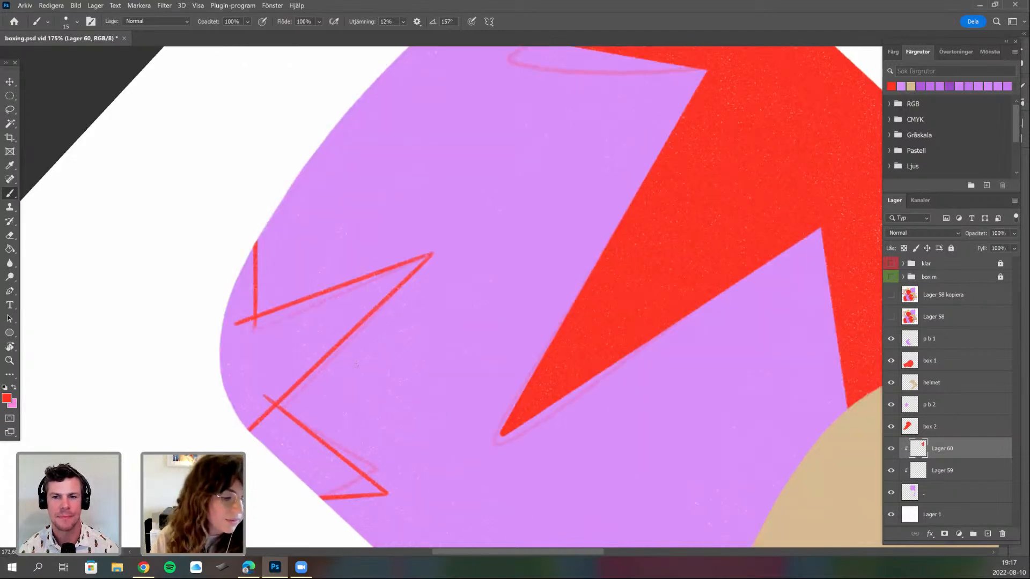
{"action": "scroll", "coordinate": [354, 381], "scroll_direction": "down", "scroll_amount": 3}
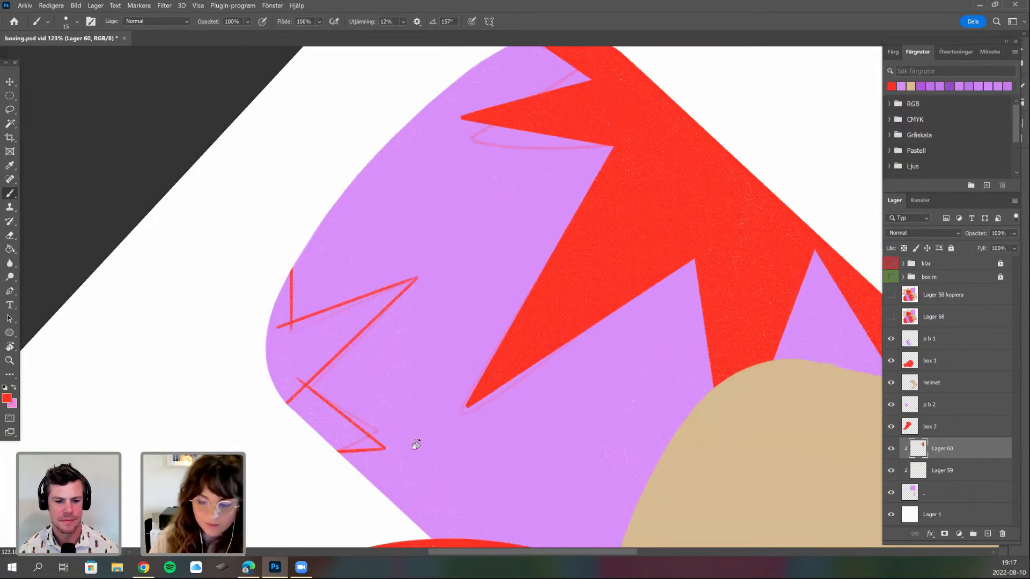
{"action": "left_click_drag", "start_coordinate": [381, 449], "coordinate": [439, 434]}
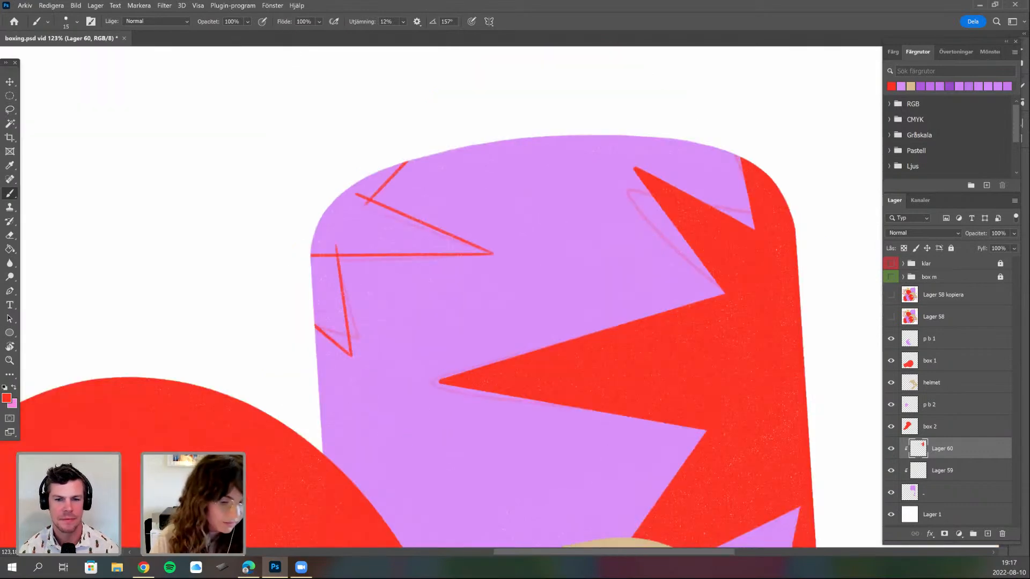
{"action": "key", "text": "Escape"}
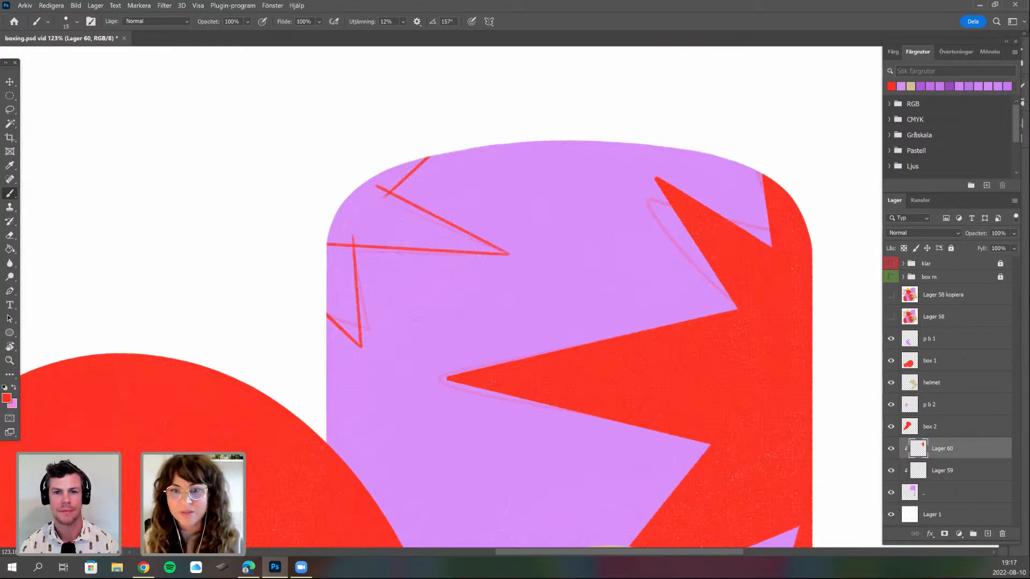
{"action": "left_click_drag", "start_coordinate": [489, 391], "coordinate": [521, 380]}
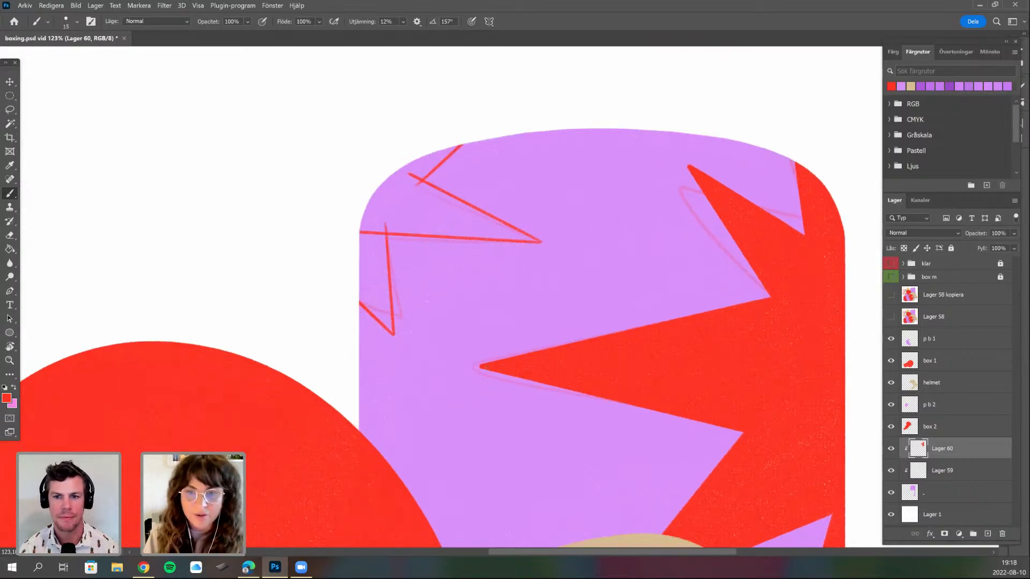
{"action": "scroll", "coordinate": [462, 286], "scroll_direction": "up", "scroll_amount": 3}
{"action": "left_click_drag", "start_coordinate": [461, 285], "coordinate": [476, 356]}
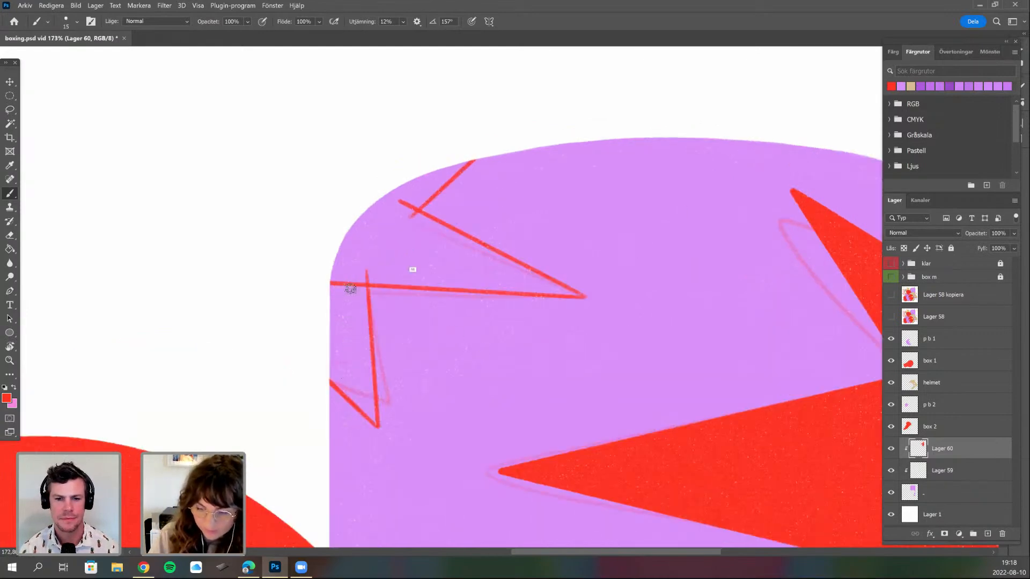
- Start filling the small zigzag's short point red with the gritty gouache brush at 28 px, and delete the sketch layer Lager 59
{"action": "scroll", "coordinate": [408, 252], "scroll_direction": "up", "scroll_amount": 2}
{"action": "right_click", "coordinate": [353, 382]}
{"action": "mouse_move", "coordinate": [341, 274]}
{"action": "left_mouse_down"}
{"action": "mouse_move", "coordinate": [312, 405]}
{"action": "mouse_move", "coordinate": [340, 423]}
{"action": "mouse_move", "coordinate": [352, 402]}
{"action": "mouse_move", "coordinate": [354, 443]}
{"action": "mouse_move", "coordinate": [357, 432]}
{"action": "left_mouse_up"}
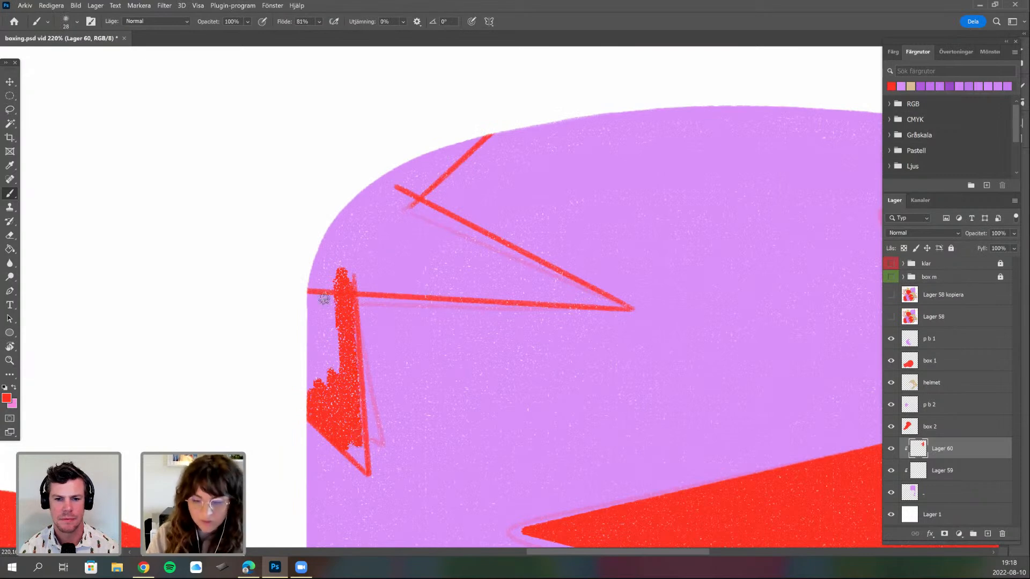
{"action": "left_click_drag", "start_coordinate": [996, 528], "coordinate": [1000, 533]}
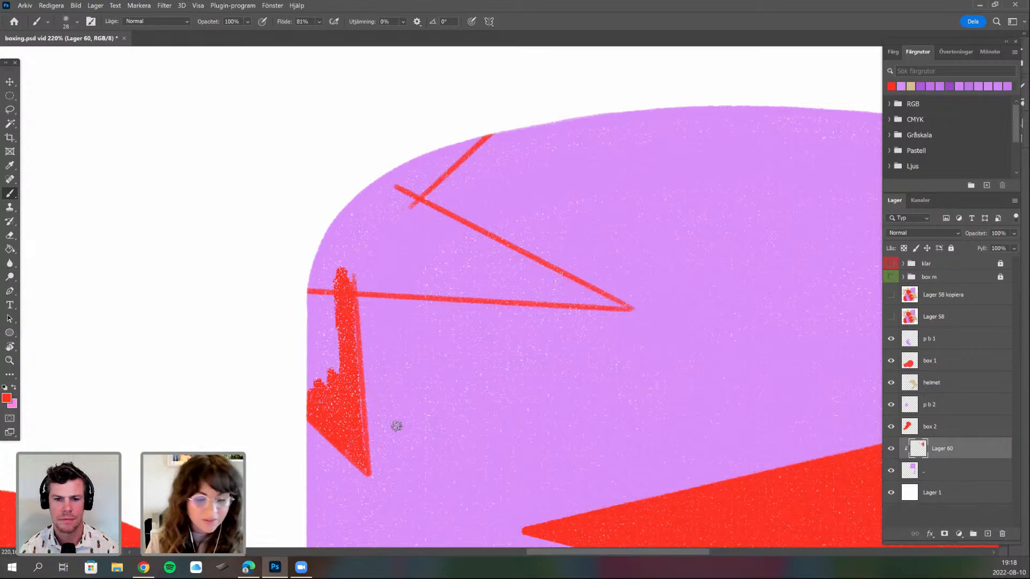
- Fill the rest of the small zigzag red up to its outline with the gritty brush at 28 px and 67 px
{"action": "scroll", "coordinate": [482, 391], "scroll_direction": "up", "scroll_amount": 2}
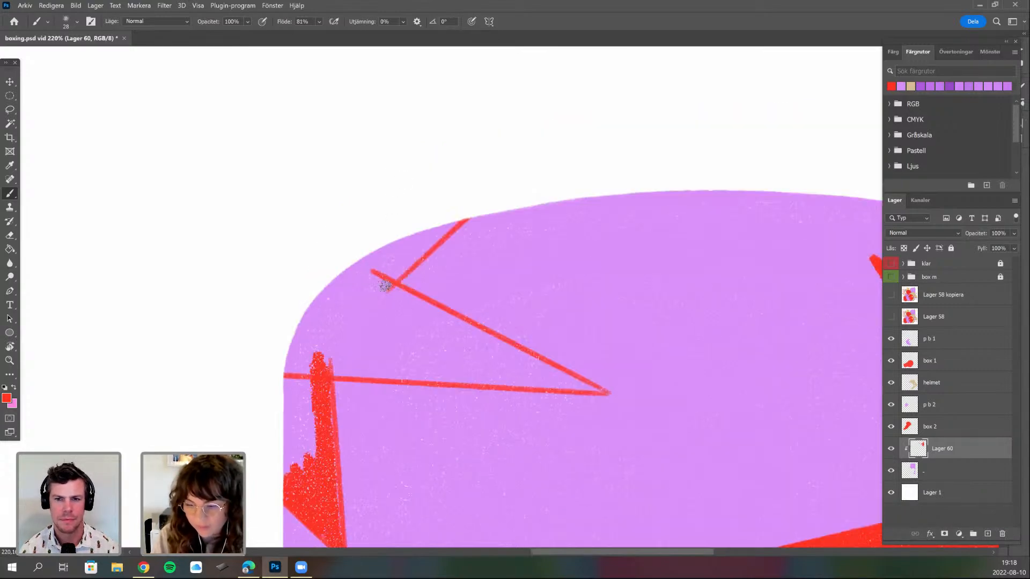
{"action": "left_click_drag", "start_coordinate": [419, 341], "coordinate": [448, 319]}
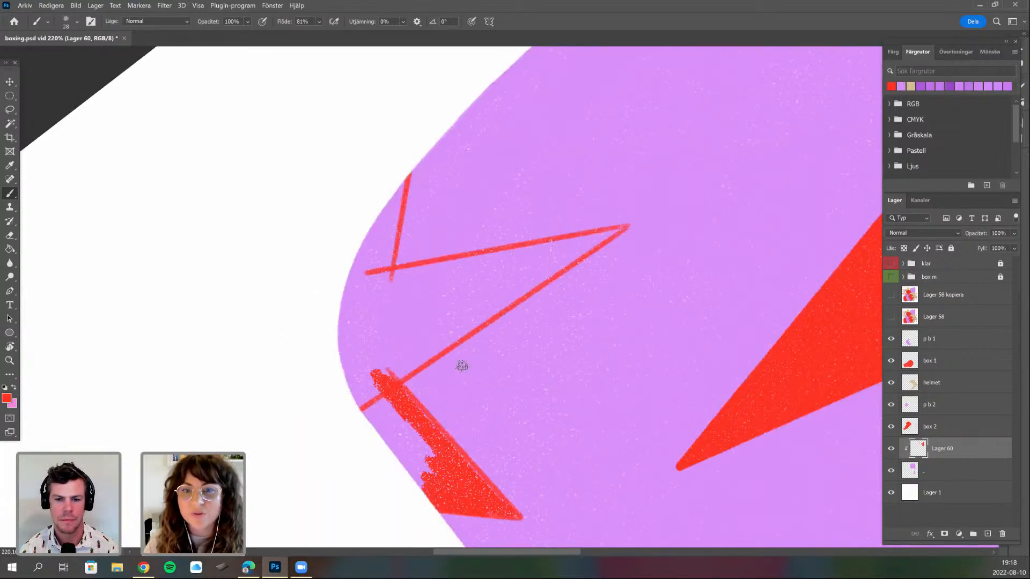
{"action": "left_click_drag", "start_coordinate": [399, 177], "coordinate": [379, 271]}
{"action": "key", "text": "r"}
{"action": "left_click_drag", "start_coordinate": [446, 355], "coordinate": [462, 366]}
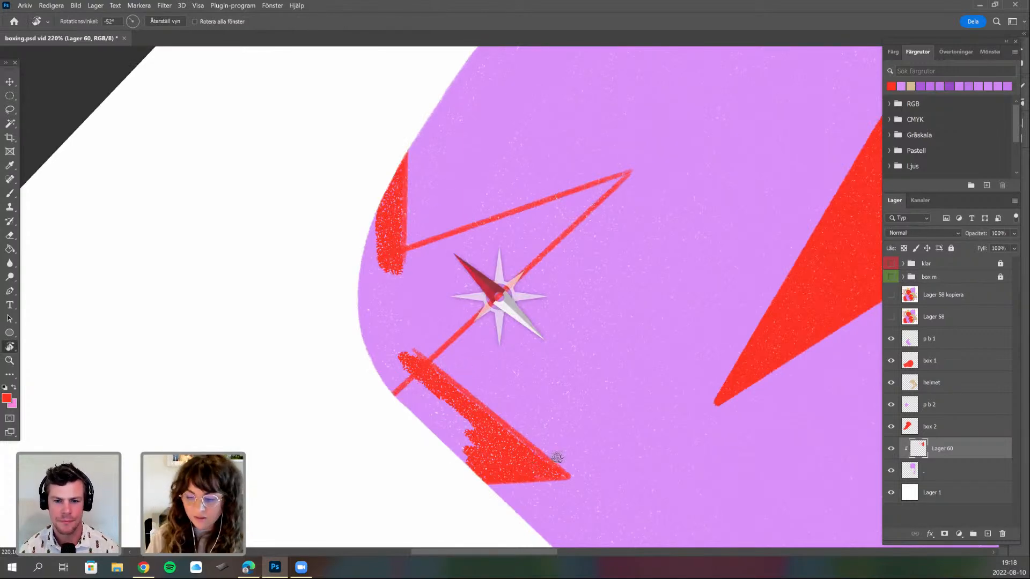
{"action": "left_click_drag", "start_coordinate": [426, 453], "coordinate": [441, 360]}
{"action": "key", "text": "b"}
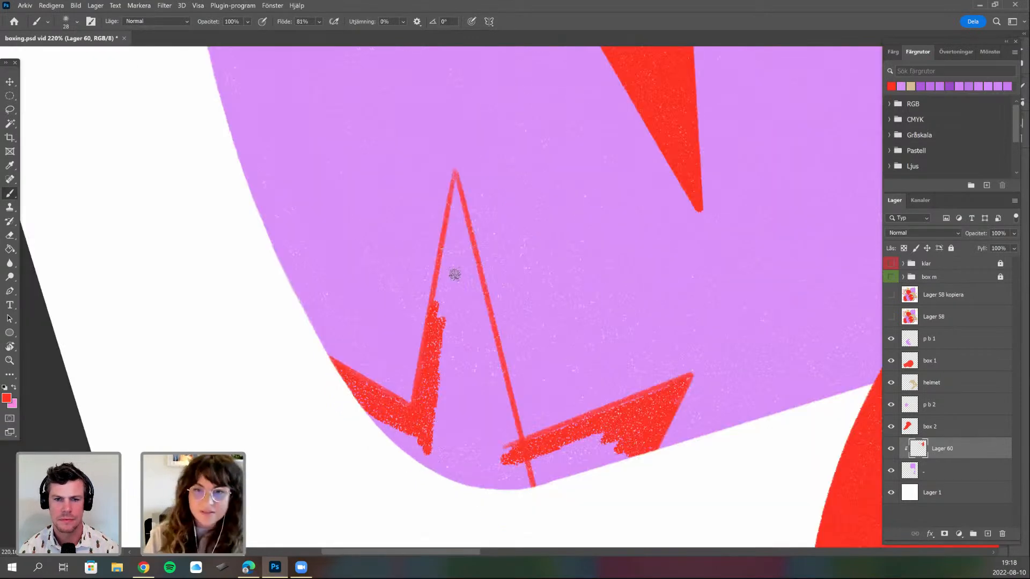
{"action": "mouse_move", "coordinate": [454, 275]}
{"action": "left_mouse_down"}
{"action": "mouse_move", "coordinate": [456, 301]}
{"action": "mouse_move", "coordinate": [461, 270]}
{"action": "mouse_move", "coordinate": [479, 324]}
{"action": "mouse_move", "coordinate": [476, 293]}
{"action": "mouse_move", "coordinate": [487, 349]}
{"action": "mouse_move", "coordinate": [485, 308]}
{"action": "mouse_move", "coordinate": [495, 391]}
{"action": "mouse_move", "coordinate": [488, 371]}
{"action": "mouse_move", "coordinate": [508, 414]}
{"action": "mouse_move", "coordinate": [499, 369]}
{"action": "mouse_move", "coordinate": [528, 486]}
{"action": "left_mouse_up"}
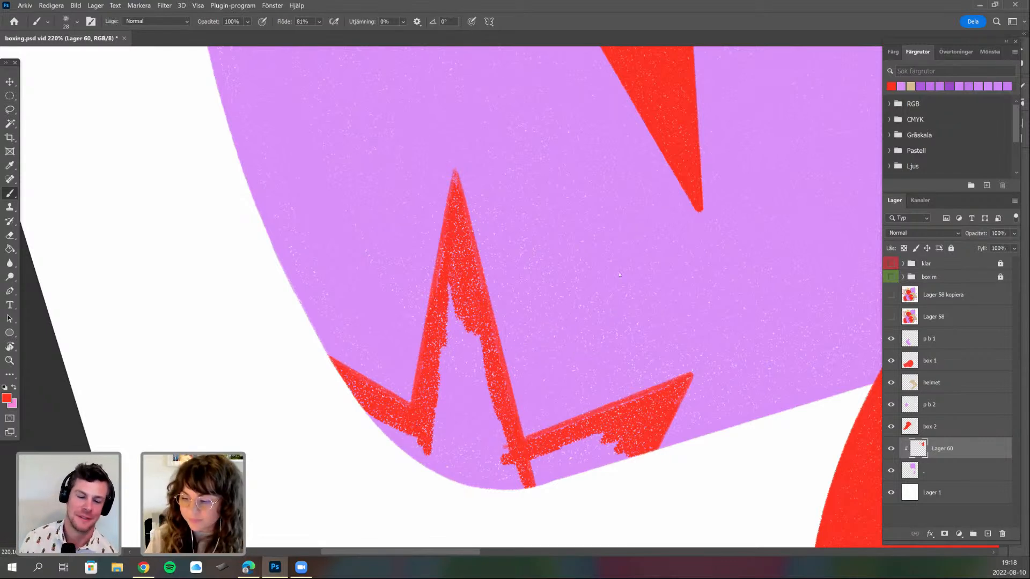
{"action": "mouse_move", "coordinate": [506, 450]}
{"action": "left_mouse_down"}
{"action": "mouse_move", "coordinate": [468, 410]}
{"action": "mouse_move", "coordinate": [574, 400]}
{"action": "mouse_move", "coordinate": [440, 373]}
{"action": "mouse_move", "coordinate": [427, 356]}
{"action": "mouse_move", "coordinate": [395, 381]}
{"action": "mouse_move", "coordinate": [471, 452]}
{"action": "mouse_move", "coordinate": [528, 402]}
{"action": "mouse_move", "coordinate": [439, 363]}
{"action": "mouse_move", "coordinate": [428, 341]}
{"action": "left_mouse_up"}
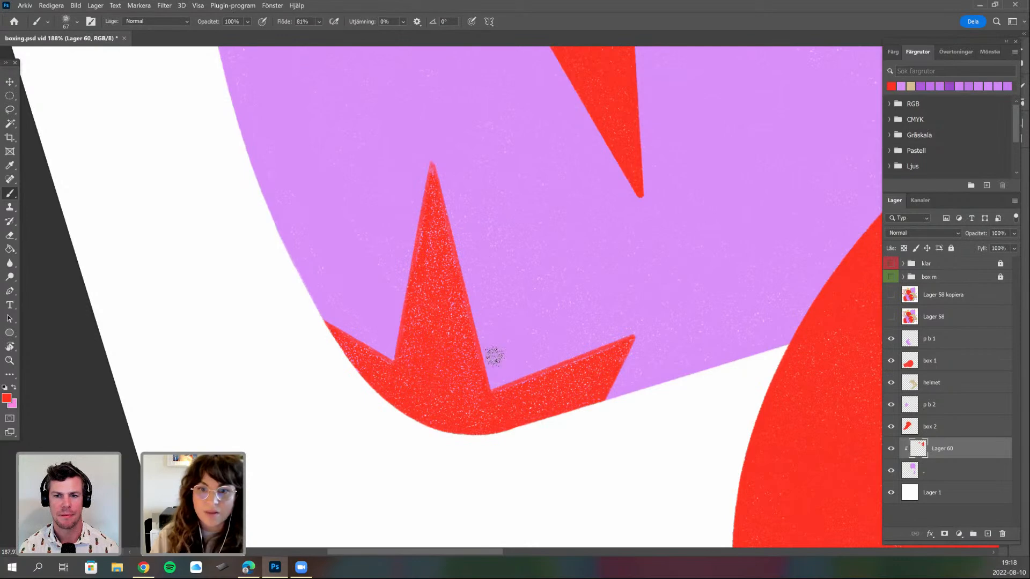
{"action": "scroll", "coordinate": [515, 278], "scroll_direction": "down", "scroll_amount": 2}
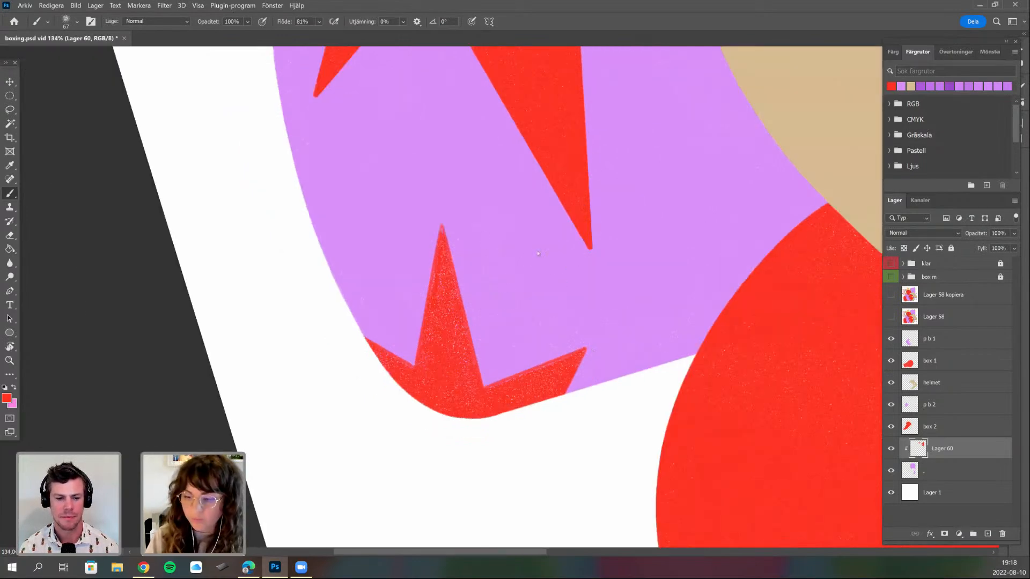
- Switch to a thin tecka 4h brush and sharpen the tip and edges of the small zigzag
{"action": "scroll", "coordinate": [392, 226], "scroll_direction": "up", "scroll_amount": 3}
{"action": "right_click", "coordinate": [508, 253]}
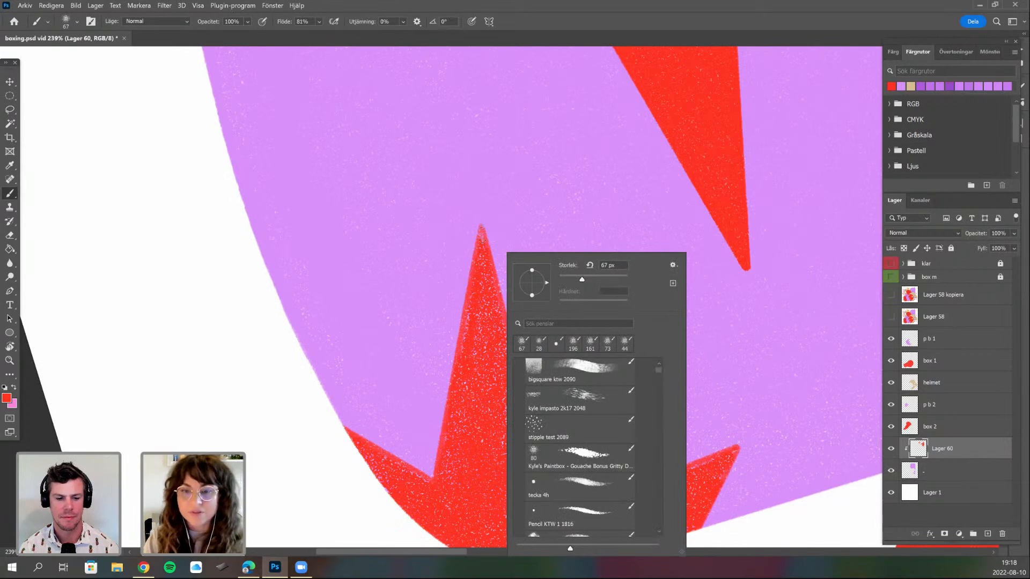
{"action": "double_click", "coordinate": [555, 343]}
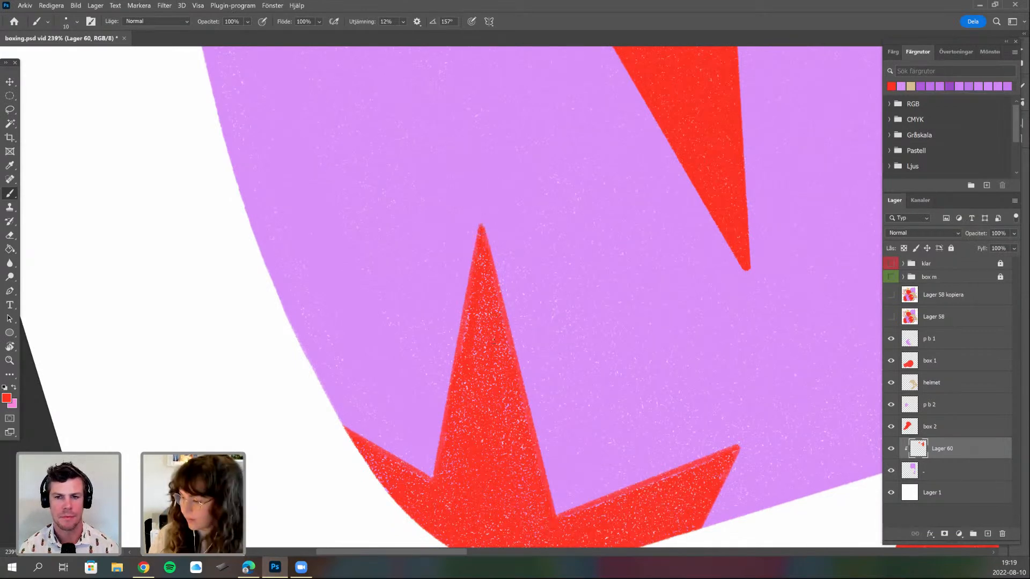
{"action": "left_click_drag", "start_coordinate": [522, 346], "coordinate": [521, 290]}
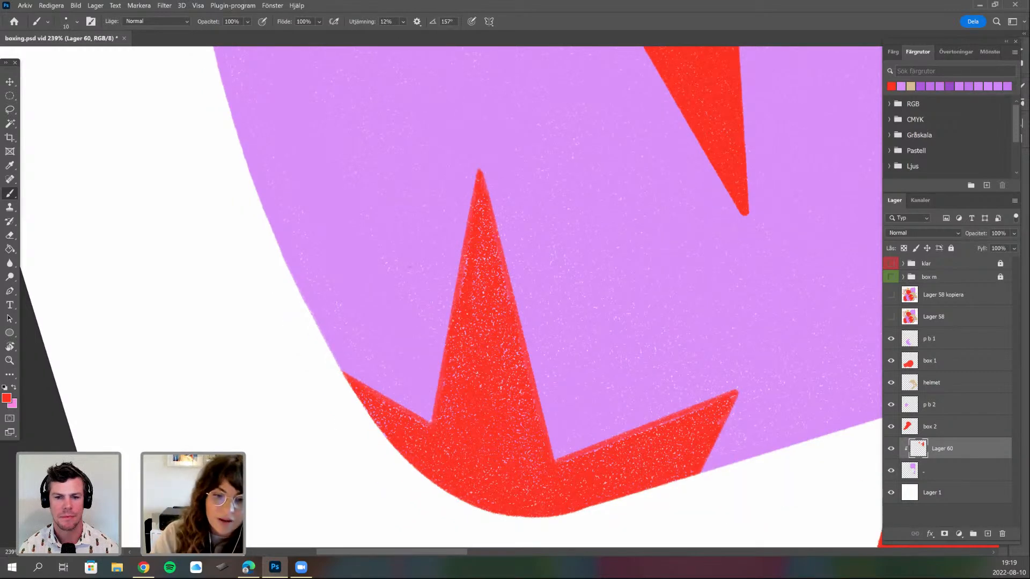
- Load the red areas on Lager 60 as a selection and expand it by 1 pixel
{"action": "scroll", "coordinate": [193, 175], "scroll_direction": "down", "scroll_amount": 5}
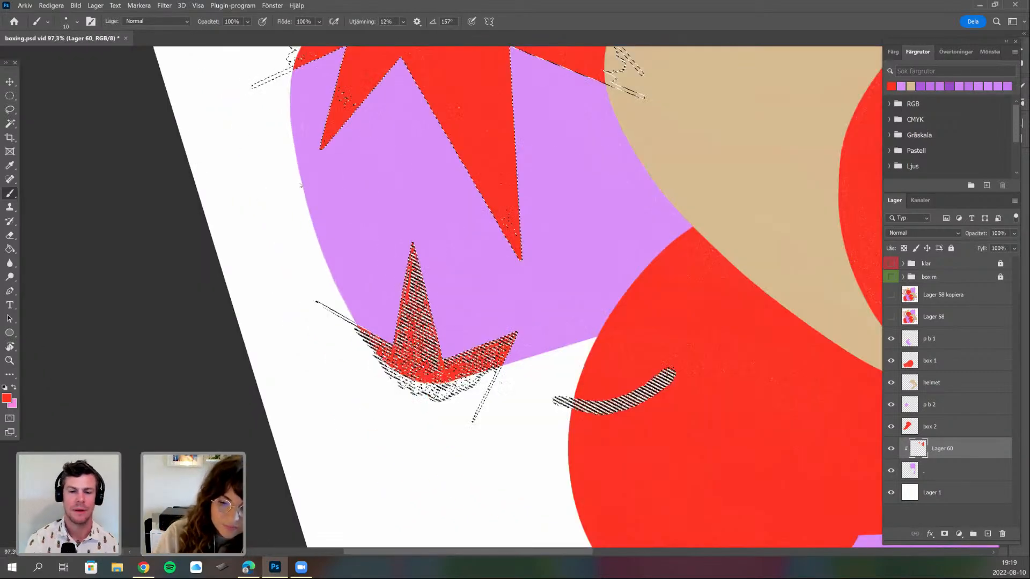
{"action": "left_click", "coordinate": [262, 186]}
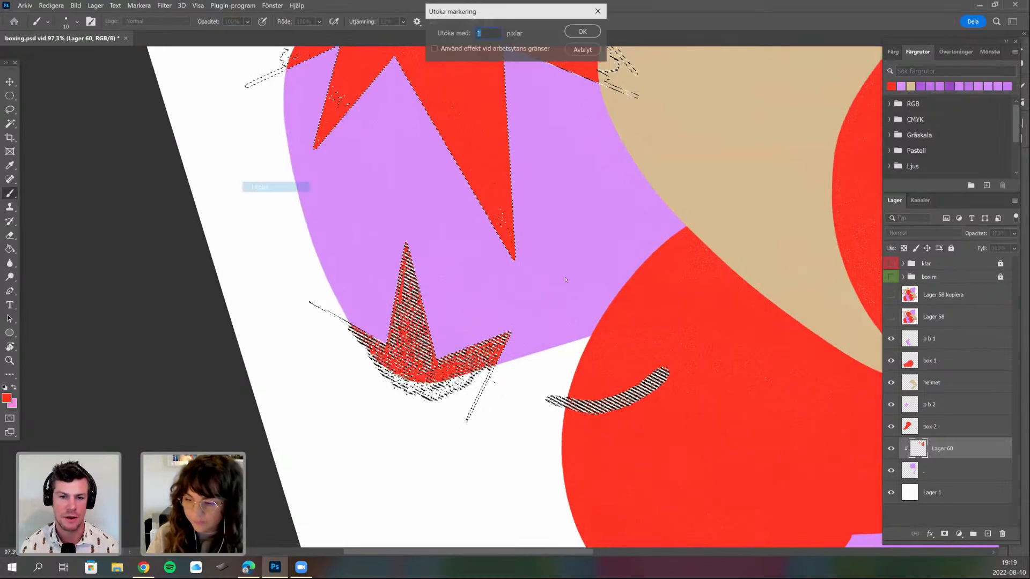
{"action": "key", "text": "Return"}
- Paint the selected small zigzag solid red with the gritty brush at 196 px, and deselect it
{"action": "right_click", "coordinate": [419, 288]}
{"action": "left_click", "coordinate": [487, 350]}
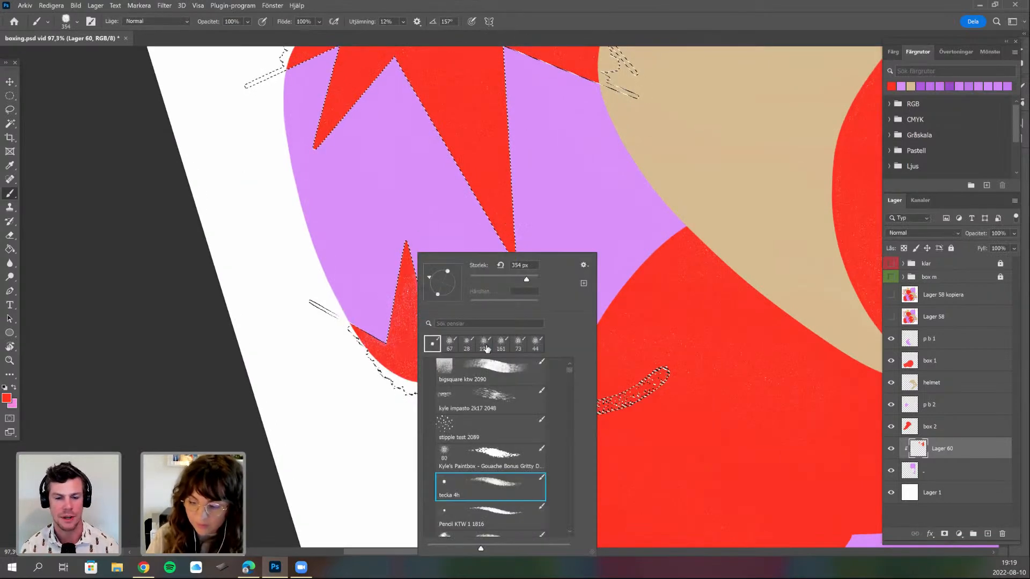
{"action": "key", "text": "Return"}
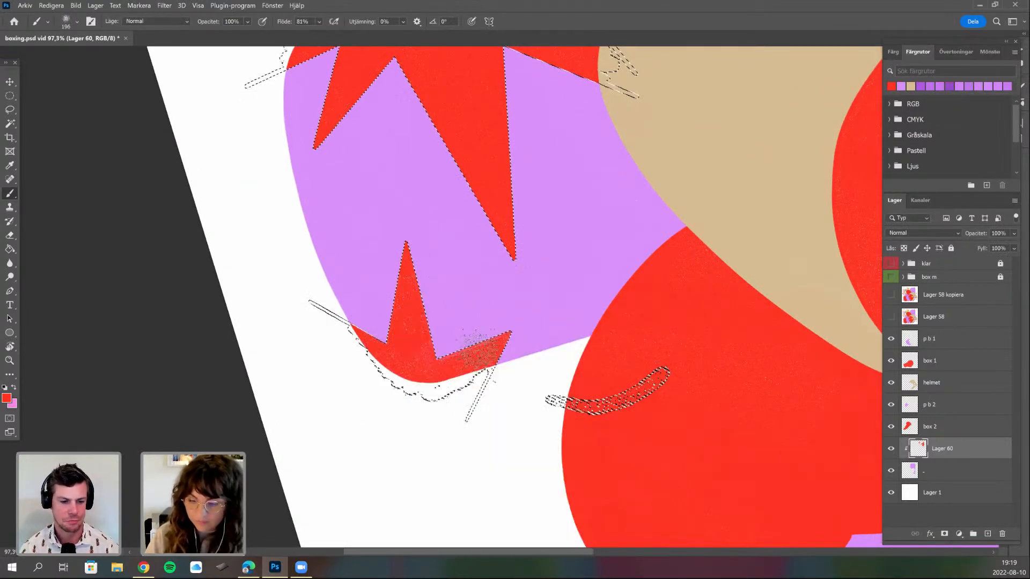
{"action": "left_click_drag", "start_coordinate": [527, 355], "coordinate": [533, 344]}
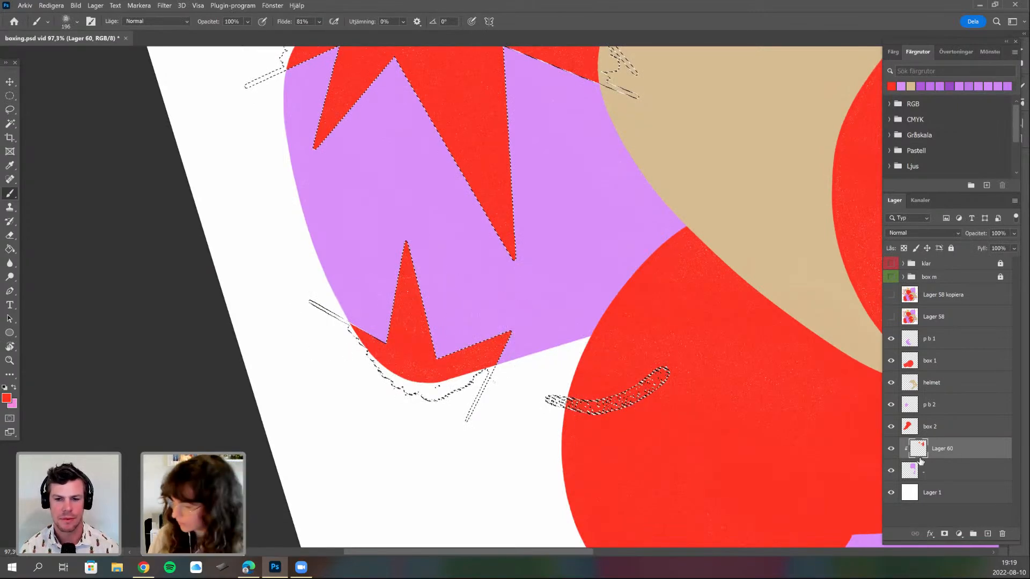
{"action": "scroll", "coordinate": [515, 296], "scroll_direction": "up", "scroll_amount": 2}
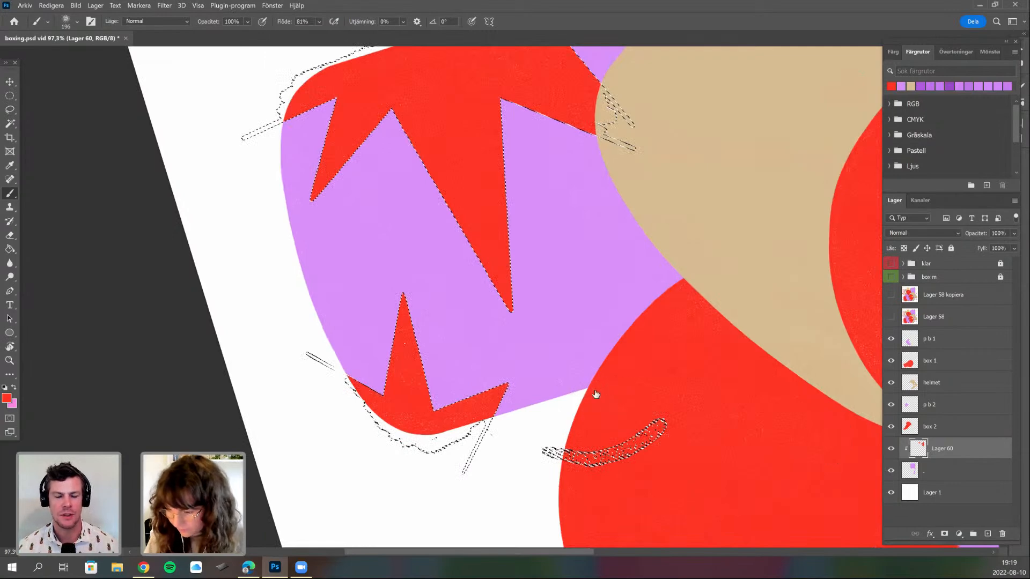
{"action": "key", "text": "ctrl+d"}
- Examine the finished red zigzags on the purple shape together with the overlapping glove and helmet shapes
{"action": "key", "text": "e"}
{"action": "left_click_drag", "start_coordinate": [675, 429], "coordinate": [604, 376]}
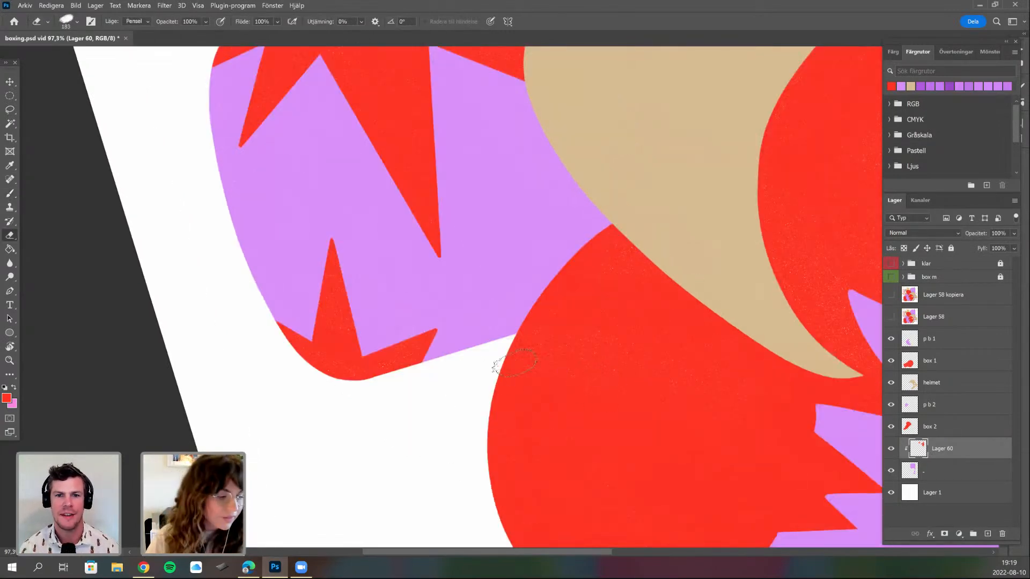
{"action": "left_click_drag", "start_coordinate": [269, 427], "coordinate": [209, 451]}
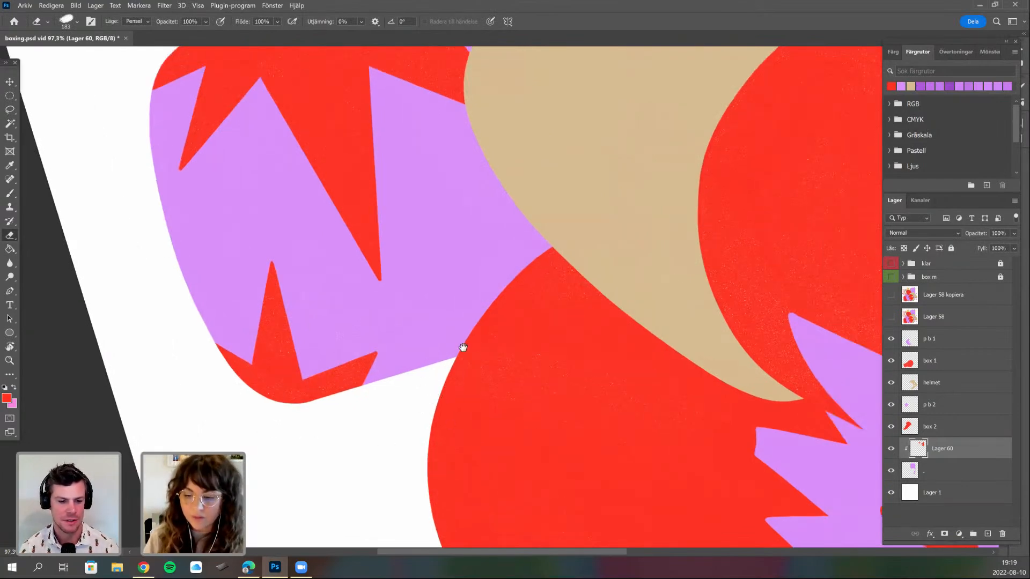
{"action": "key", "text": "Escape"}
{"action": "scroll", "coordinate": [495, 351], "scroll_direction": "down", "scroll_amount": 5}
{"action": "left_click_drag", "start_coordinate": [501, 432], "coordinate": [508, 393]}
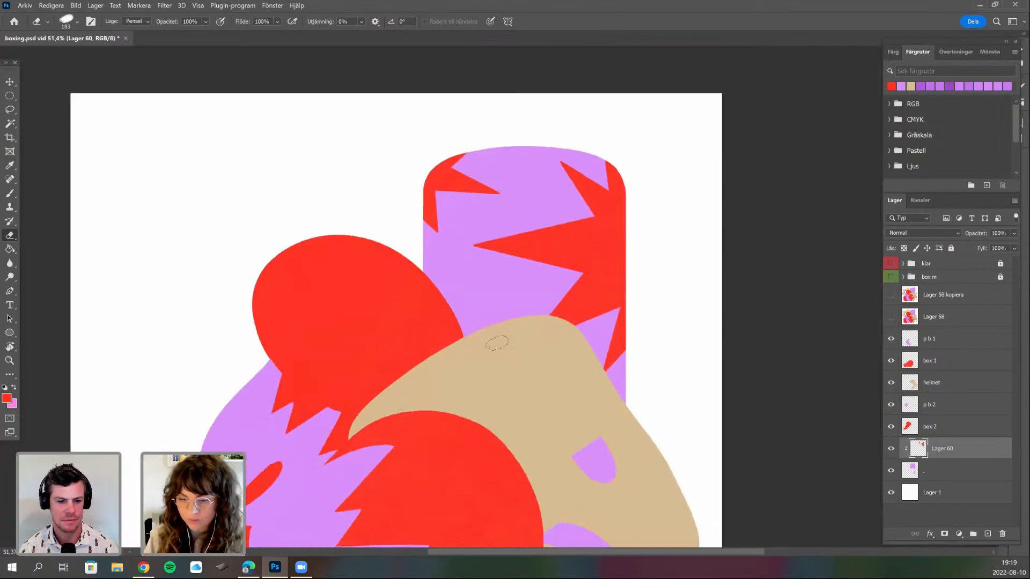
{"action": "left_click_drag", "start_coordinate": [483, 441], "coordinate": [495, 410]}
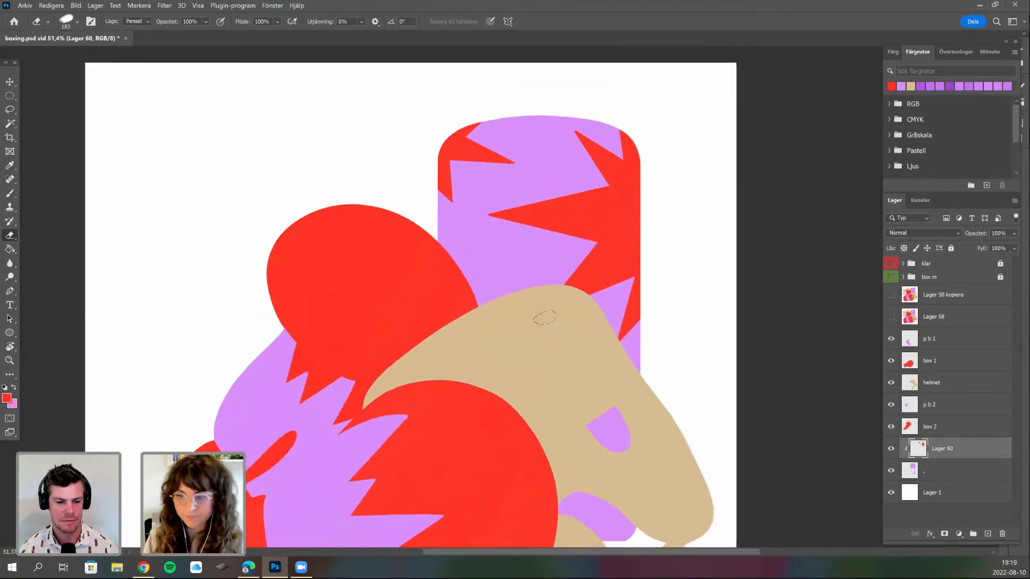
{"action": "scroll", "coordinate": [552, 291], "scroll_direction": "up", "scroll_amount": 2}
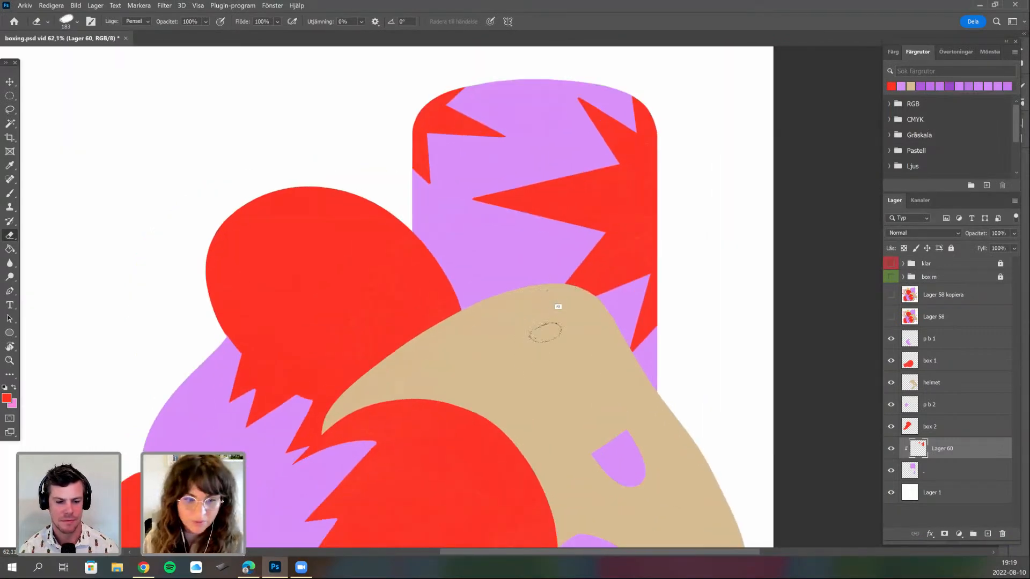
{"action": "scroll", "coordinate": [543, 333], "scroll_direction": "up", "scroll_amount": 1}
{"action": "left_click_drag", "start_coordinate": [838, 327], "coordinate": [816, 382]}
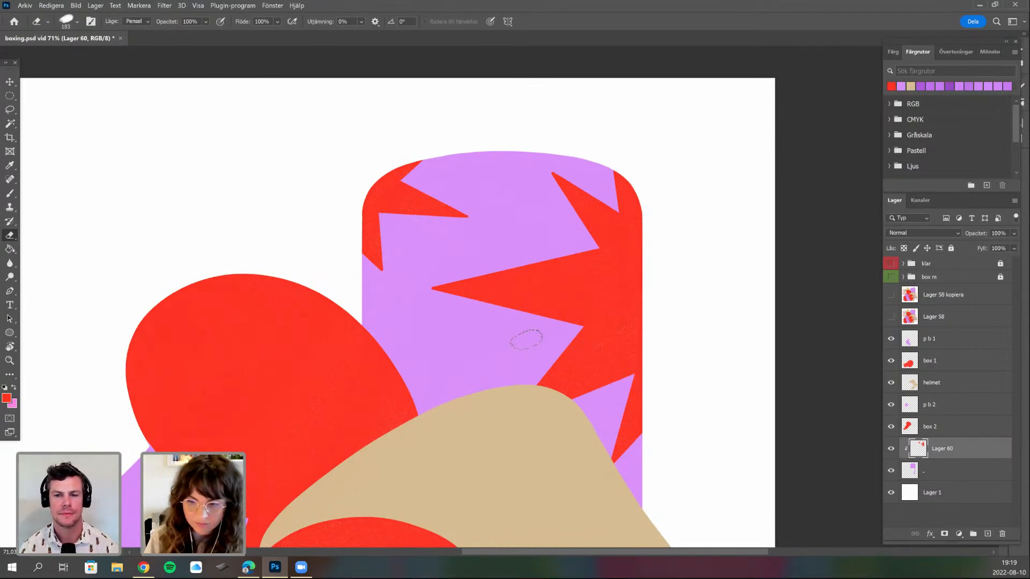
{"action": "scroll", "coordinate": [523, 334], "scroll_direction": "down", "scroll_amount": 2}
{"action": "scroll", "coordinate": [523, 334], "scroll_direction": "left", "scroll_amount": 1}
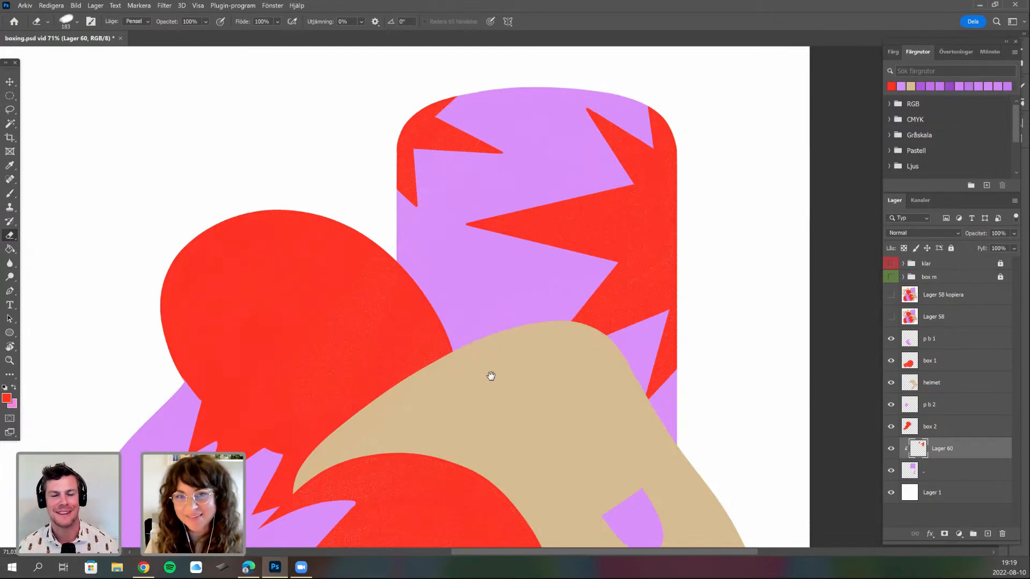
- Show the Lager 58 sketch overlay and sample the ring shape's light pink from Lager 58 kopiera as the brush colour
{"action": "mouse_move", "coordinate": [543, 316]}
{"action": "left_mouse_down"}
{"action": "mouse_move", "coordinate": [561, 286]}
{"action": "mouse_move", "coordinate": [627, 297]}
{"action": "mouse_move", "coordinate": [654, 360]}
{"action": "left_mouse_up"}
{"action": "left_click", "coordinate": [891, 316]}
{"action": "scroll", "coordinate": [541, 305], "scroll_direction": "down", "scroll_amount": 2}
{"action": "left_click", "coordinate": [890, 298]}
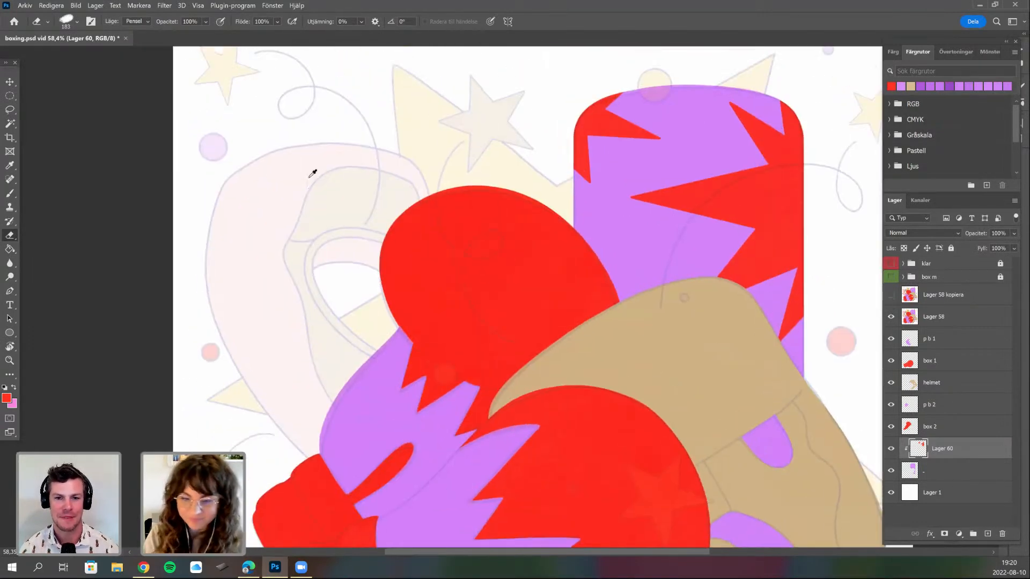
{"action": "key", "text": "b"}
{"action": "left_click", "coordinate": [297, 170], "text": "alt"}
{"action": "left_click", "coordinate": [892, 300]}
- Rename the purple base layer to sack and the clipped zigzag layer Lager 60 to explo
{"action": "left_click_drag", "start_coordinate": [604, 399], "coordinate": [533, 319]}
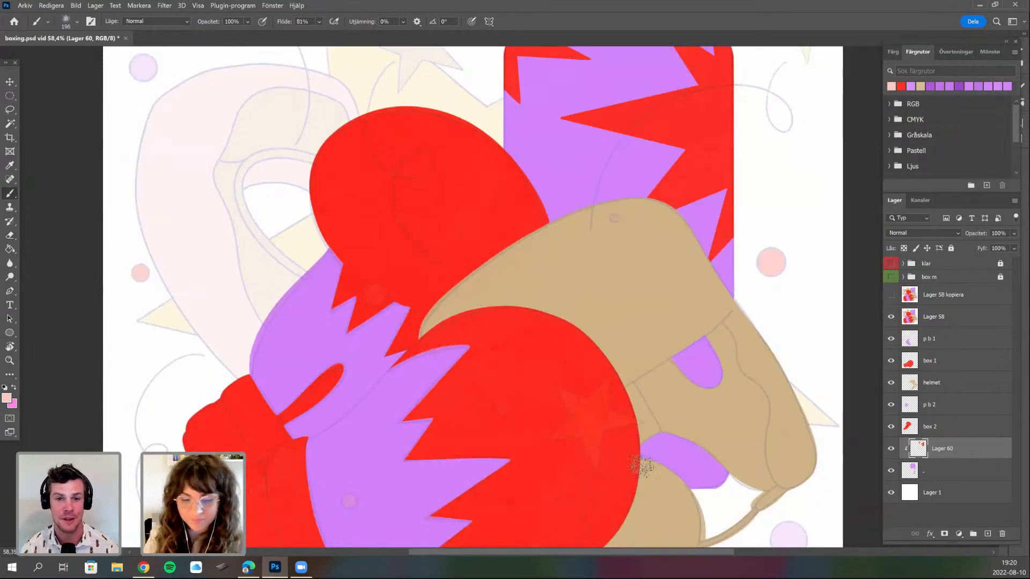
{"action": "left_click_drag", "start_coordinate": [569, 409], "coordinate": [630, 456]}
{"action": "key", "text": "r"}
{"action": "left_click_drag", "start_coordinate": [506, 459], "coordinate": [483, 429]}
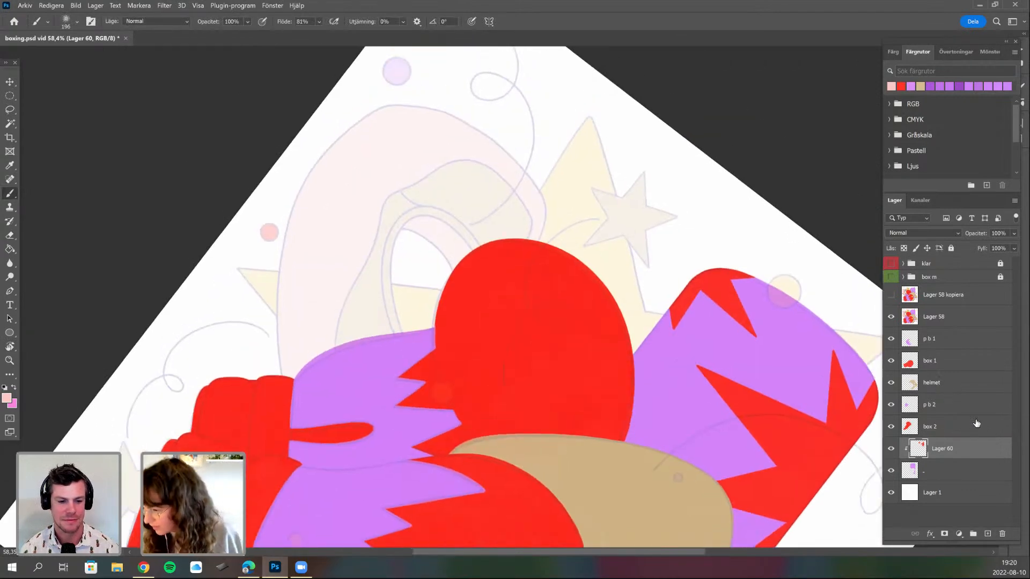
{"action": "double_click", "coordinate": [925, 475]}
{"action": "type", "text": "sad"}
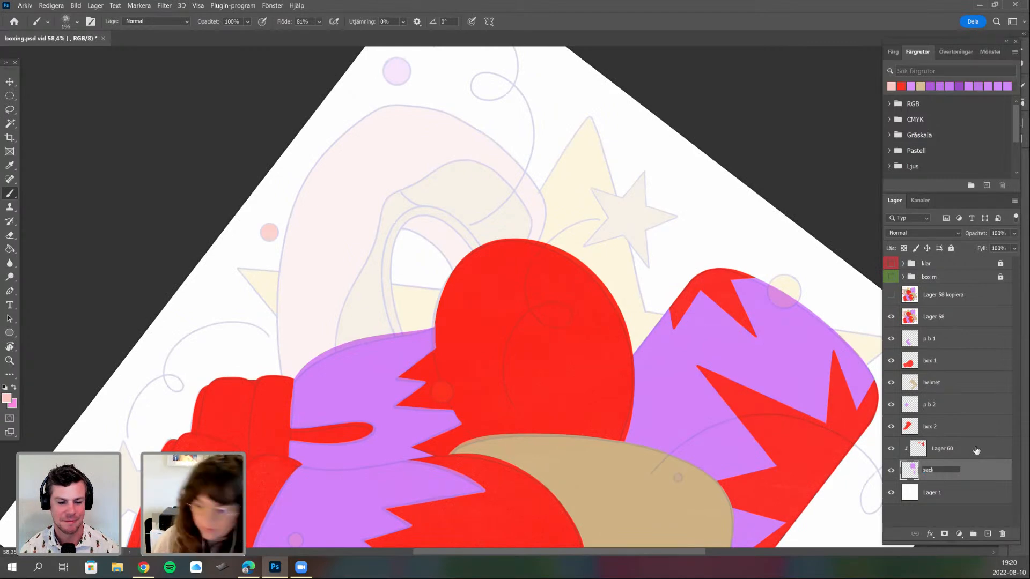
{"action": "type", "text": "k"}
{"action": "left_click", "coordinate": [948, 453]}
{"action": "double_click", "coordinate": [942, 449]}
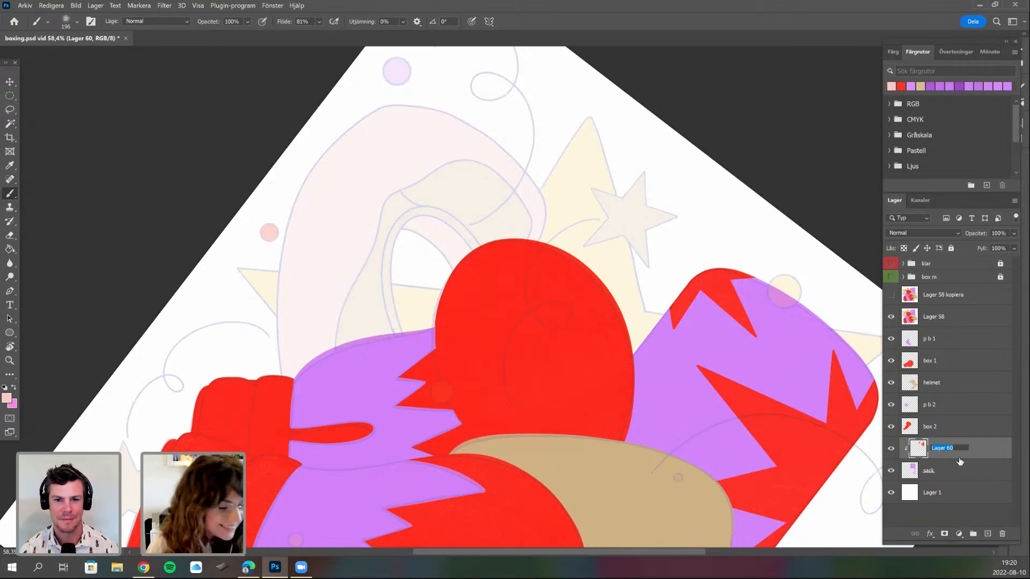
{"action": "type", "text": "explo"}
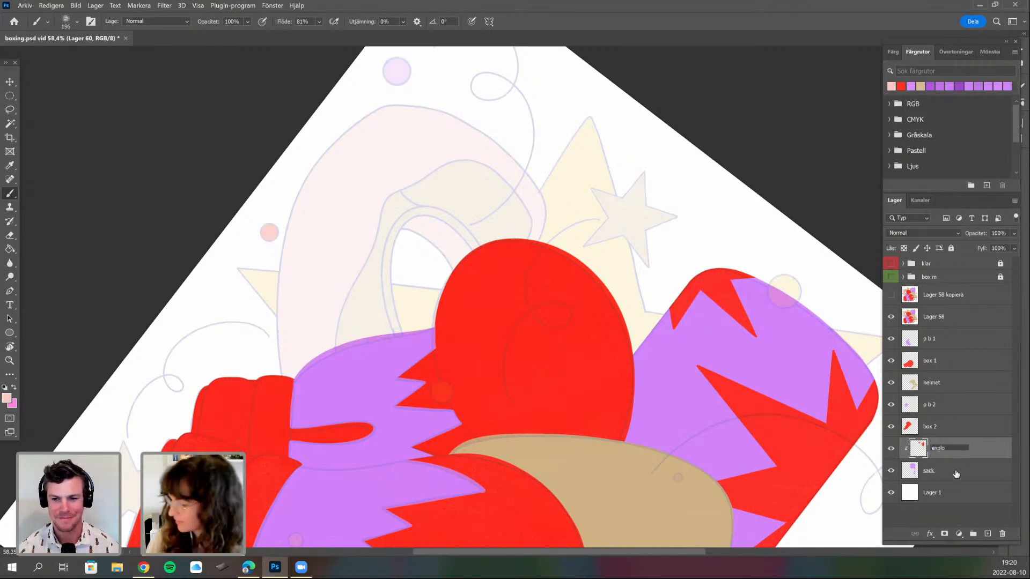
{"action": "left_click", "coordinate": [955, 473]}
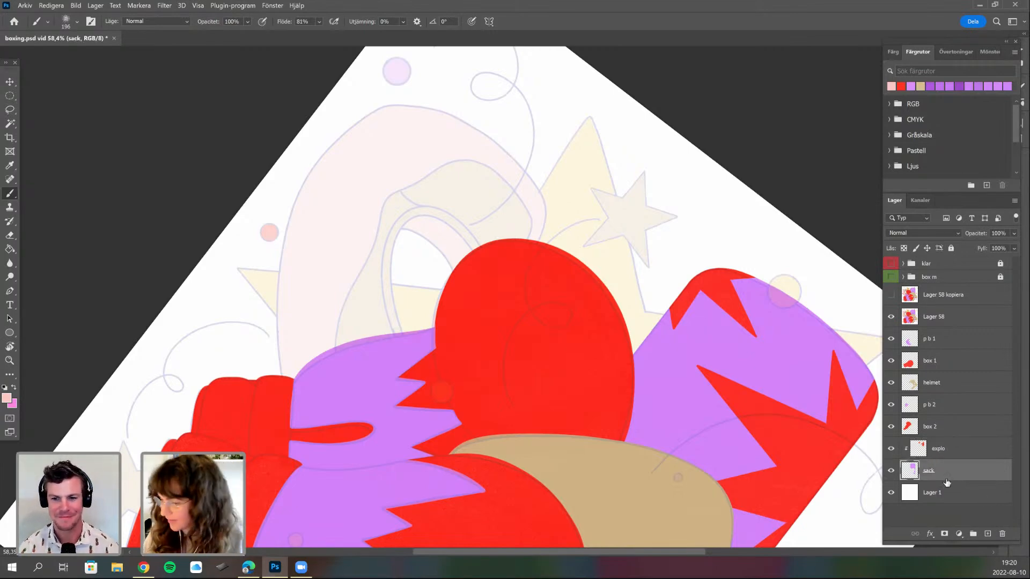
- Add a new empty layer directly above Lager 1 for the pink ring shape
{"action": "scroll", "coordinate": [532, 388], "scroll_direction": "down", "scroll_amount": 2}
{"action": "scroll", "coordinate": [532, 389], "scroll_direction": "right", "scroll_amount": 2}
{"action": "key", "text": "r"}
{"action": "mouse_move", "coordinate": [561, 455]}
{"action": "left_mouse_down"}
{"action": "mouse_move", "coordinate": [504, 451]}
{"action": "mouse_move", "coordinate": [508, 474]}
{"action": "mouse_move", "coordinate": [433, 361]}
{"action": "mouse_move", "coordinate": [457, 413]}
{"action": "mouse_move", "coordinate": [496, 409]}
{"action": "left_mouse_up"}
{"action": "key", "text": "b"}
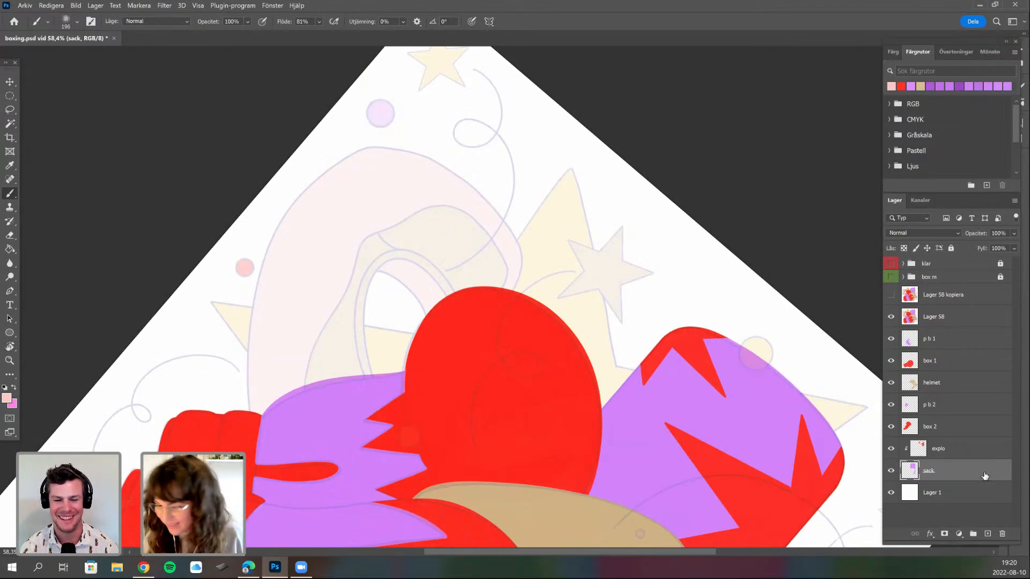
{"action": "left_click", "coordinate": [954, 492]}
{"action": "left_click", "coordinate": [987, 533]}
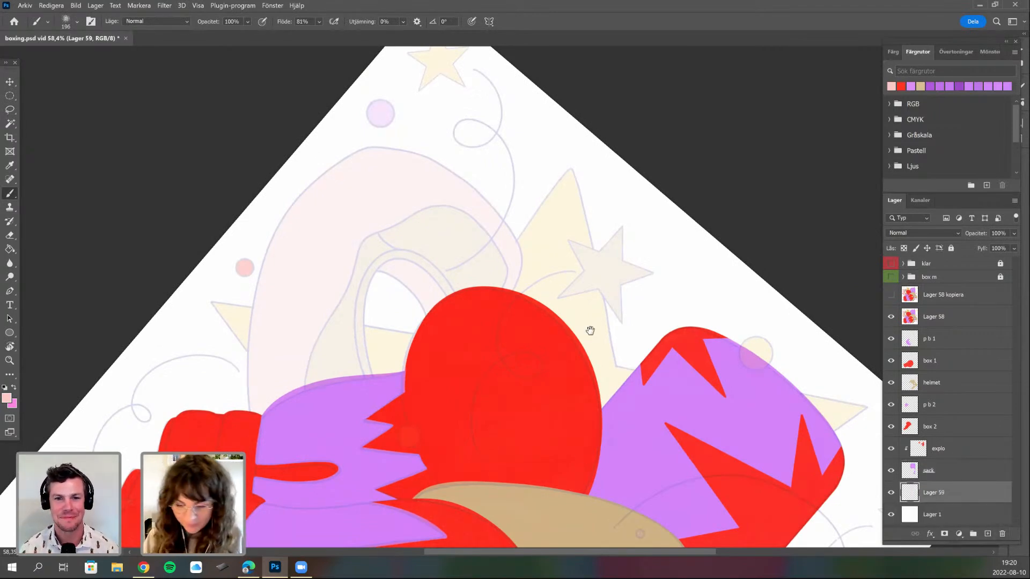
- Choose the tecka 4h brush at 25 px for outlining the pink ring shape
{"action": "left_click_drag", "start_coordinate": [597, 365], "coordinate": [588, 344]}
{"action": "left_click_drag", "start_coordinate": [604, 437], "coordinate": [634, 437]}
{"action": "scroll", "coordinate": [421, 261], "scroll_direction": "up", "scroll_amount": 1}
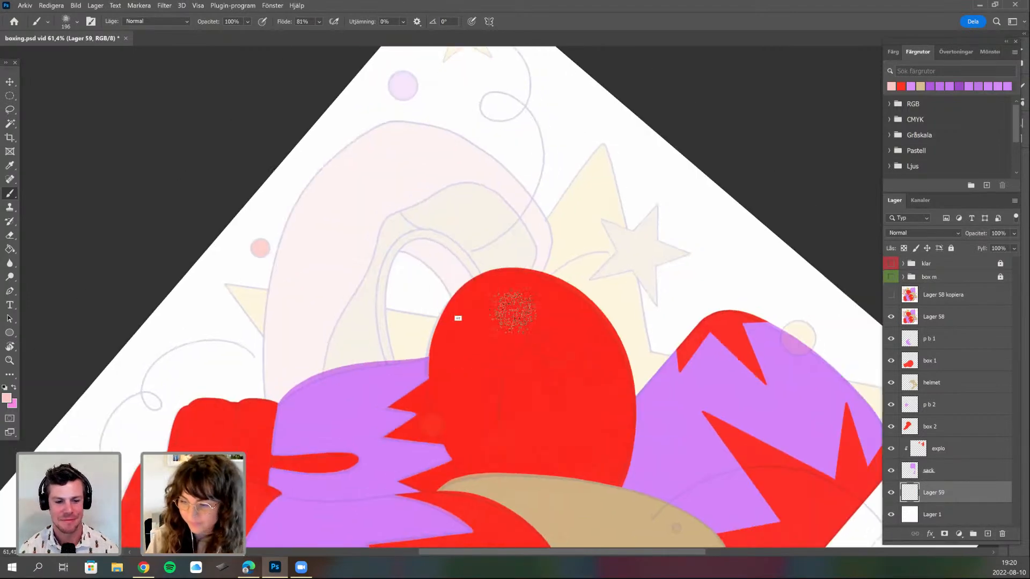
{"action": "scroll", "coordinate": [502, 305], "scroll_direction": "up", "scroll_amount": 5}
{"action": "right_click", "coordinate": [616, 255]}
{"action": "left_click", "coordinate": [589, 487]}
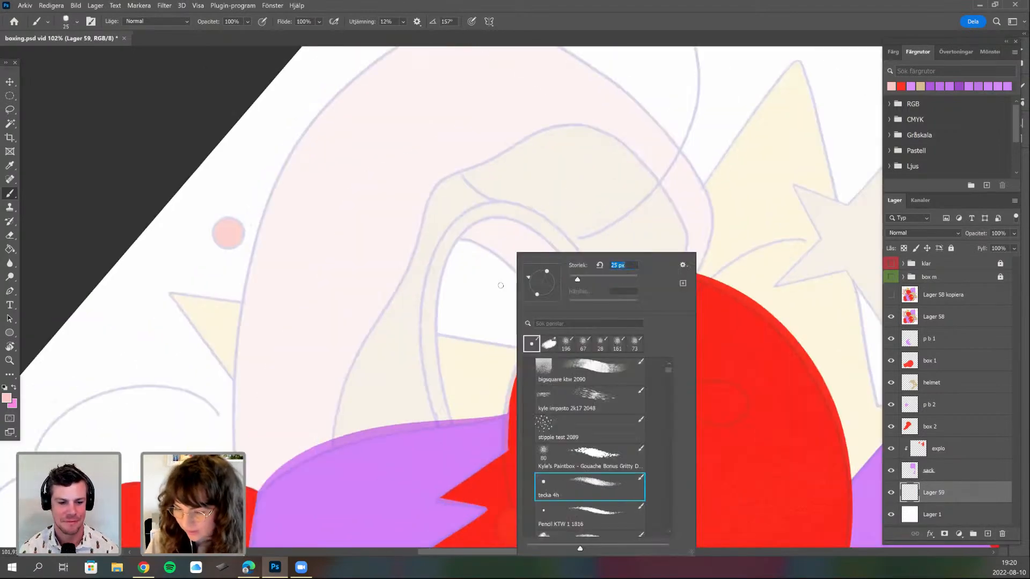
{"action": "left_click", "coordinate": [557, 235]}
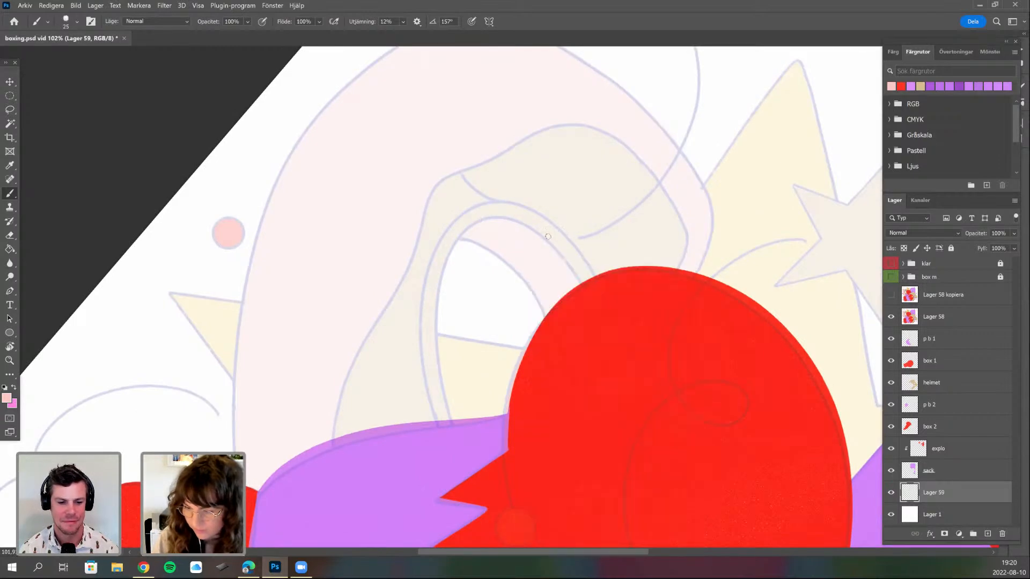
- Raise the brush smoothing to 45% and trace the front edge of the ring's opening in light pink
{"action": "left_click_drag", "start_coordinate": [578, 273], "coordinate": [546, 251]}
{"action": "mouse_move", "coordinate": [561, 262]}
{"action": "left_mouse_down"}
{"action": "mouse_move", "coordinate": [523, 218]}
{"action": "mouse_move", "coordinate": [480, 200]}
{"action": "mouse_move", "coordinate": [445, 211]}
{"action": "mouse_move", "coordinate": [413, 271]}
{"action": "mouse_move", "coordinate": [416, 370]}
{"action": "left_mouse_up"}
{"action": "left_click", "coordinate": [403, 21]}
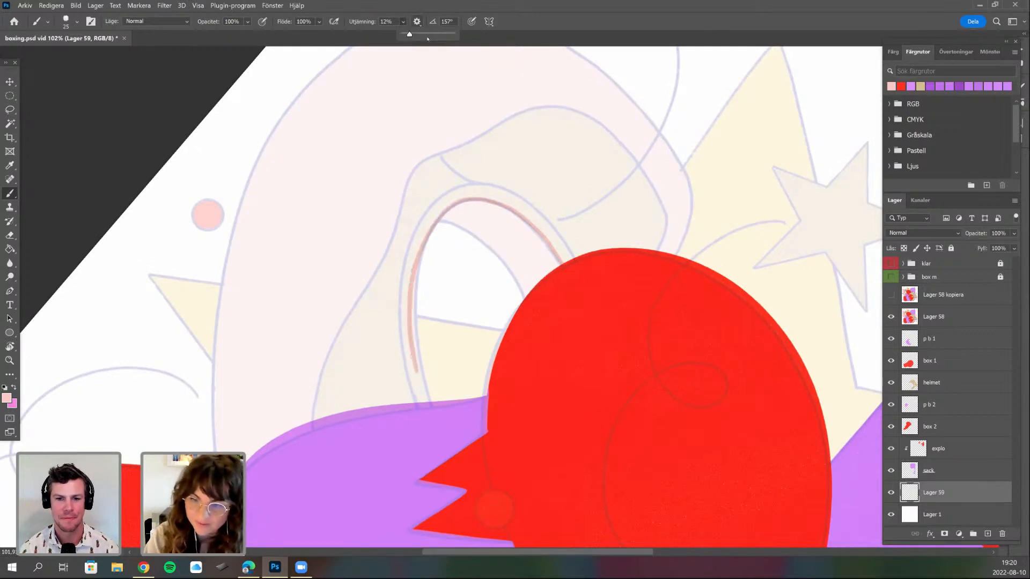
{"action": "key", "text": "ctrl+z"}
{"action": "mouse_move", "coordinate": [561, 264]}
{"action": "left_mouse_down"}
{"action": "mouse_move", "coordinate": [520, 217]}
{"action": "mouse_move", "coordinate": [472, 200]}
{"action": "mouse_move", "coordinate": [433, 226]}
{"action": "mouse_move", "coordinate": [417, 282]}
{"action": "left_mouse_up"}
{"action": "left_click_drag", "start_coordinate": [417, 356], "coordinate": [426, 402]}
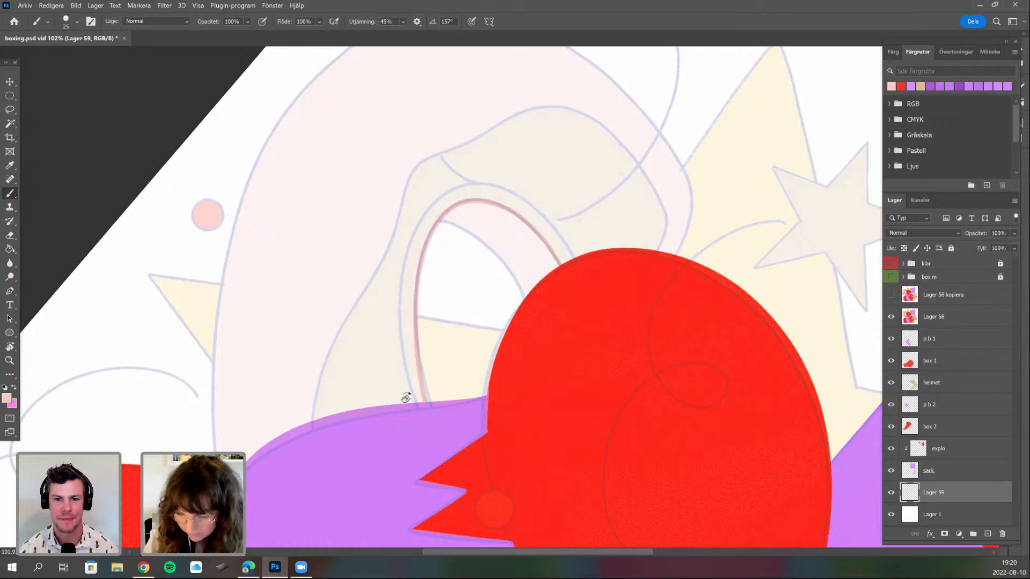
- Trace the second inner curve of the ring's opening, running down from the red glove, in light pink
{"action": "key", "text": "r"}
{"action": "left_click_drag", "start_coordinate": [479, 276], "coordinate": [468, 294]}
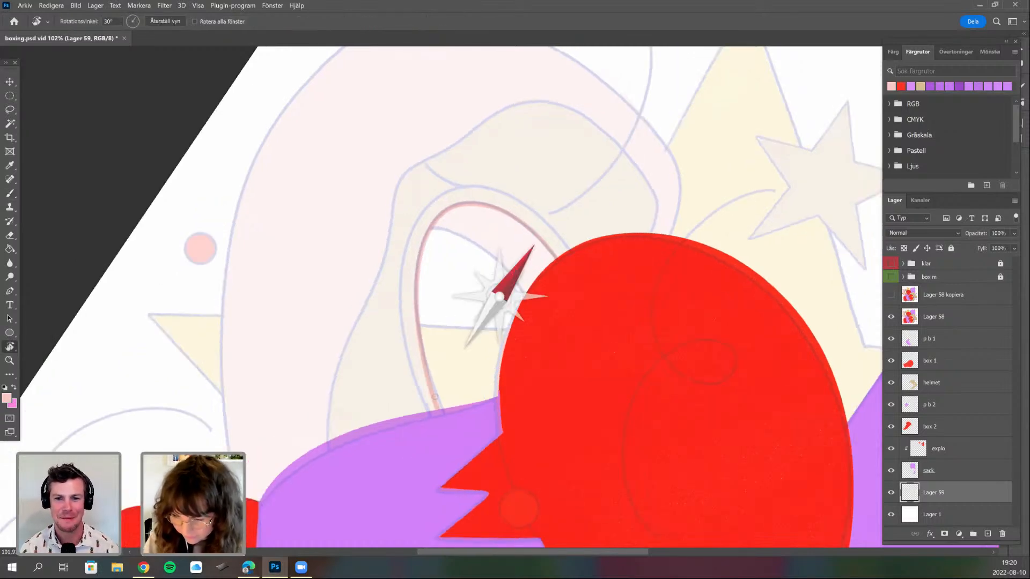
{"action": "left_click_drag", "start_coordinate": [435, 397], "coordinate": [599, 360]}
{"action": "key", "text": "b"}
{"action": "left_click_drag", "start_coordinate": [501, 273], "coordinate": [434, 385]}
{"action": "left_click_drag", "start_coordinate": [555, 475], "coordinate": [549, 442]}
- Trace the ring's whole outer contour in light pink, from the red cuff around to the red glove
{"action": "key", "text": "r"}
{"action": "mouse_move", "coordinate": [531, 392]}
{"action": "left_mouse_down"}
{"action": "mouse_move", "coordinate": [503, 400]}
{"action": "mouse_move", "coordinate": [448, 381]}
{"action": "mouse_move", "coordinate": [459, 361]}
{"action": "left_mouse_up"}
{"action": "key", "text": "b"}
{"action": "mouse_move", "coordinate": [320, 69]}
{"action": "left_mouse_down"}
{"action": "mouse_move", "coordinate": [285, 193]}
{"action": "mouse_move", "coordinate": [286, 252]}
{"action": "mouse_move", "coordinate": [306, 325]}
{"action": "left_mouse_up"}
{"action": "left_click_drag", "start_coordinate": [379, 463], "coordinate": [435, 542]}
{"action": "mouse_move", "coordinate": [613, 217]}
{"action": "left_mouse_down"}
{"action": "mouse_move", "coordinate": [596, 378]}
{"action": "mouse_move", "coordinate": [499, 122]}
{"action": "left_mouse_up"}
{"action": "key", "text": "r"}
{"action": "mouse_move", "coordinate": [380, 234]}
{"action": "left_mouse_down"}
{"action": "mouse_move", "coordinate": [352, 295]}
{"action": "mouse_move", "coordinate": [337, 375]}
{"action": "mouse_move", "coordinate": [358, 447]}
{"action": "left_mouse_up"}
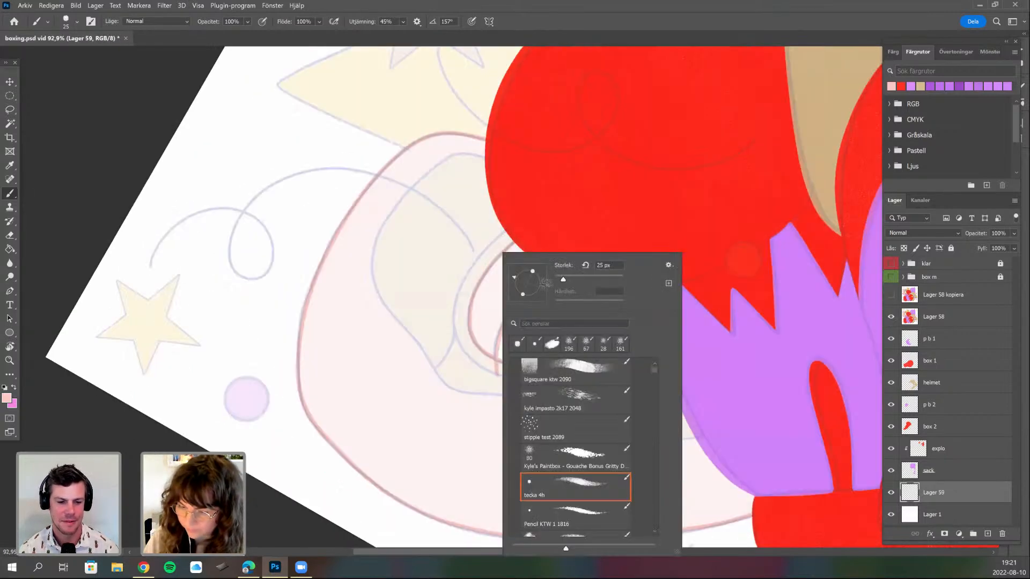
- Fill the ring beside the red glove with the gritty brush at 67 px and 38 px, and hide the Lager 58 overlay
{"action": "left_click", "coordinate": [570, 344]}
{"action": "mouse_move", "coordinate": [508, 225]}
{"action": "left_mouse_down"}
{"action": "mouse_move", "coordinate": [486, 283]}
{"action": "mouse_move", "coordinate": [517, 275]}
{"action": "left_mouse_up"}
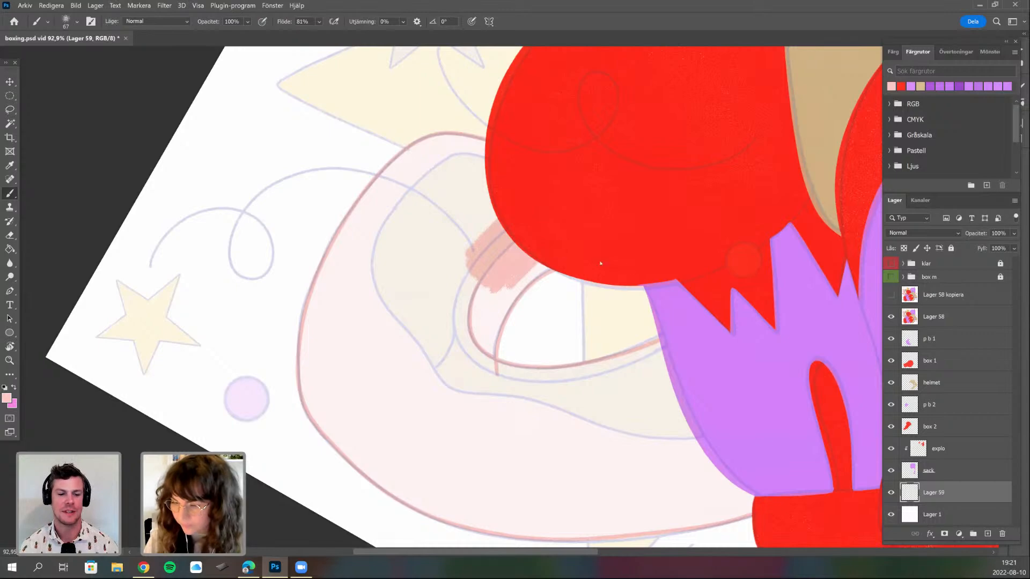
{"action": "right_click", "coordinate": [556, 252]}
{"action": "left_click", "coordinate": [734, 247]}
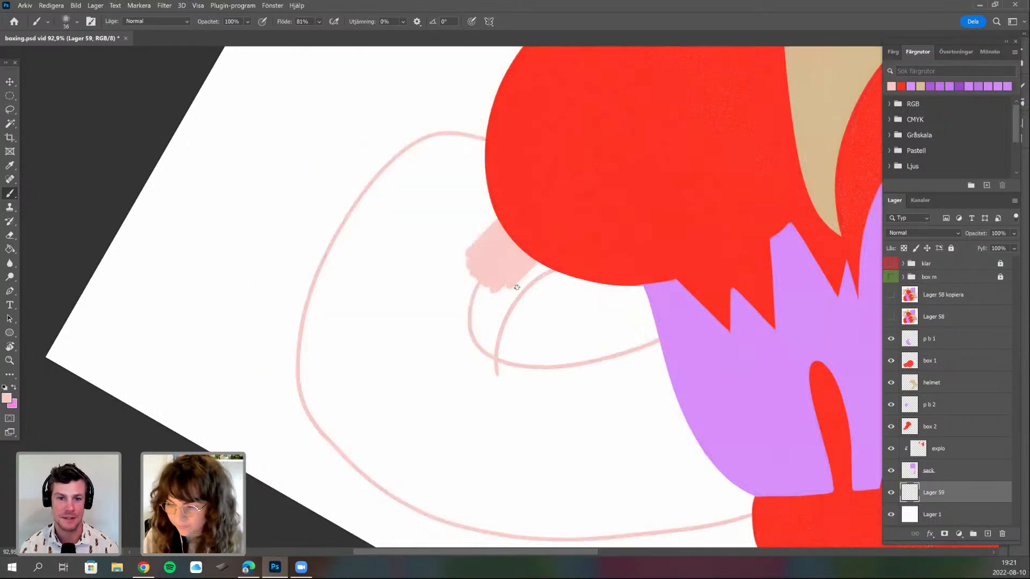
{"action": "left_click_drag", "start_coordinate": [544, 267], "coordinate": [509, 292]}
{"action": "key", "text": "space"}
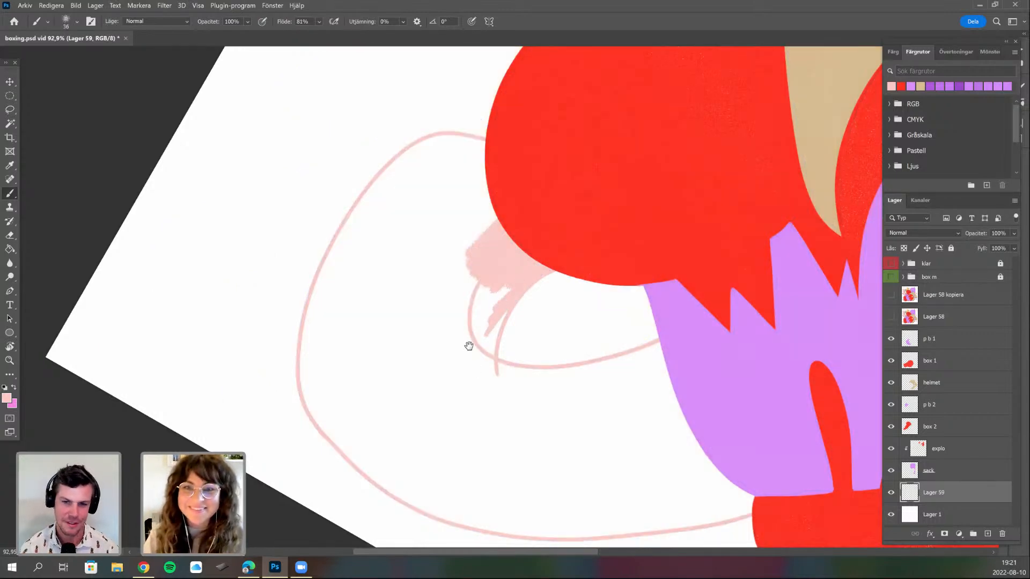
{"action": "left_click_drag", "start_coordinate": [490, 241], "coordinate": [484, 219]}
{"action": "mouse_move", "coordinate": [483, 272]}
{"action": "left_mouse_down"}
{"action": "mouse_move", "coordinate": [484, 320]}
{"action": "mouse_move", "coordinate": [495, 278]}
{"action": "left_mouse_up"}
- Paint a light pink band inside the ring's outer contour, starting at the red glove, with the 38 px gritty brush
{"action": "key", "text": "r"}
{"action": "mouse_move", "coordinate": [354, 239]}
{"action": "left_mouse_down"}
{"action": "mouse_move", "coordinate": [315, 270]}
{"action": "mouse_move", "coordinate": [306, 299]}
{"action": "mouse_move", "coordinate": [327, 368]}
{"action": "left_mouse_up"}
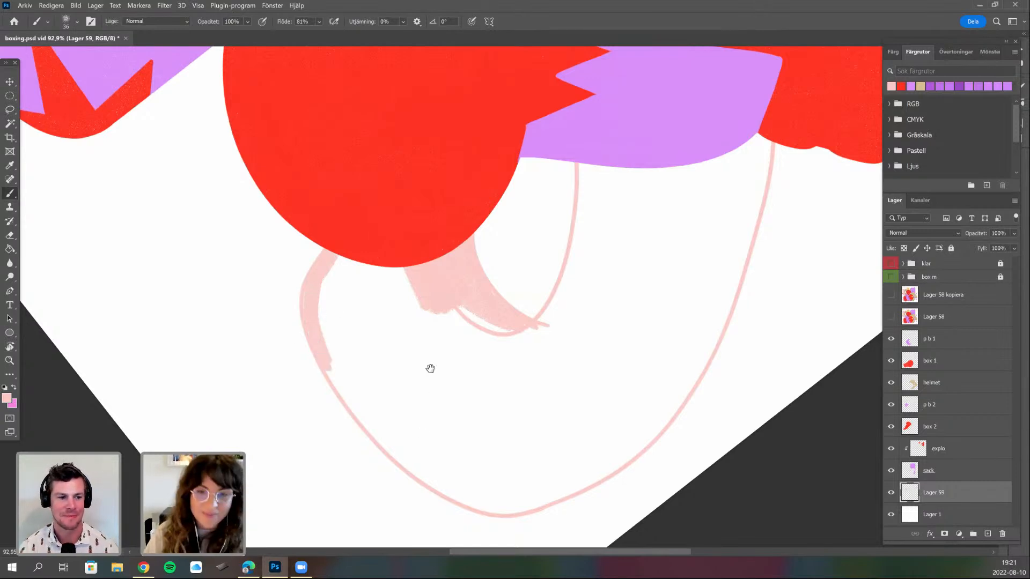
{"action": "left_click_drag", "start_coordinate": [333, 481], "coordinate": [343, 424]}
{"action": "key", "text": "r"}
{"action": "mouse_move", "coordinate": [364, 246]}
{"action": "left_mouse_down"}
{"action": "mouse_move", "coordinate": [394, 199]}
{"action": "mouse_move", "coordinate": [351, 288]}
{"action": "mouse_move", "coordinate": [365, 331]}
{"action": "left_mouse_up"}
{"action": "left_click_drag", "start_coordinate": [354, 241], "coordinate": [371, 318]}
{"action": "mouse_move", "coordinate": [374, 349]}
{"action": "left_mouse_down"}
{"action": "mouse_move", "coordinate": [363, 340]}
{"action": "mouse_move", "coordinate": [400, 391]}
{"action": "mouse_move", "coordinate": [400, 379]}
{"action": "left_mouse_up"}
- Extend the light pink band along the outer contour and into its next bend
{"action": "key", "text": "r"}
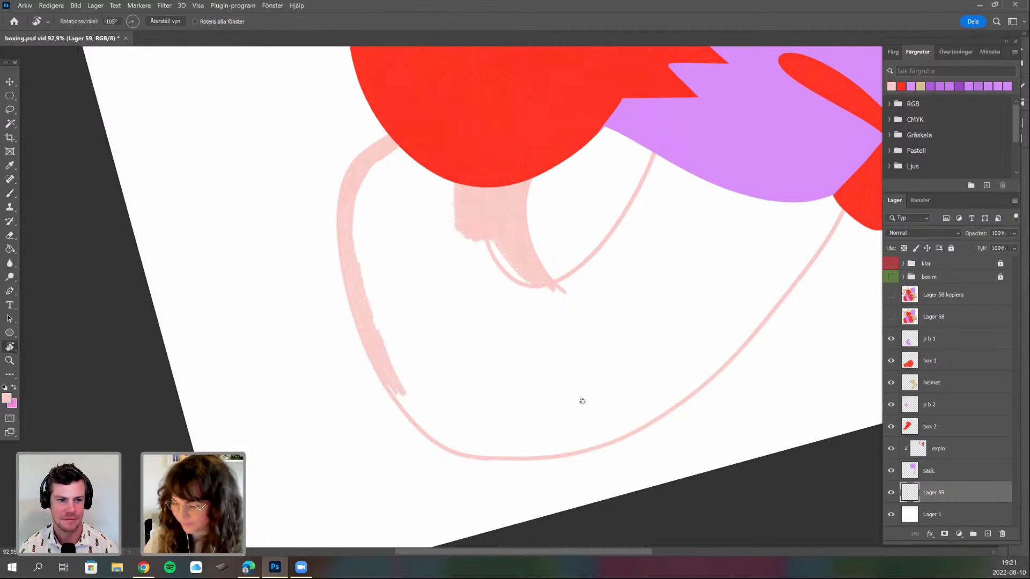
{"action": "left_click_drag", "start_coordinate": [541, 361], "coordinate": [500, 360]}
{"action": "mouse_move", "coordinate": [497, 396]}
{"action": "left_mouse_down"}
{"action": "mouse_move", "coordinate": [524, 378]}
{"action": "mouse_move", "coordinate": [555, 299]}
{"action": "left_mouse_up"}
{"action": "key", "text": "b"}
{"action": "scroll", "coordinate": [472, 332], "scroll_direction": "right", "scroll_amount": 3}
{"action": "scroll", "coordinate": [496, 298], "scroll_direction": "up", "scroll_amount": 1}
{"action": "mouse_move", "coordinate": [490, 295]}
{"action": "left_mouse_down"}
{"action": "mouse_move", "coordinate": [475, 377]}
{"action": "mouse_move", "coordinate": [498, 310]}
{"action": "left_mouse_up"}
- Try the tecka 4h brush at 15 px, then return to the 38 px gritty brush and extend the band past the bend
{"action": "right_click", "coordinate": [521, 299]}
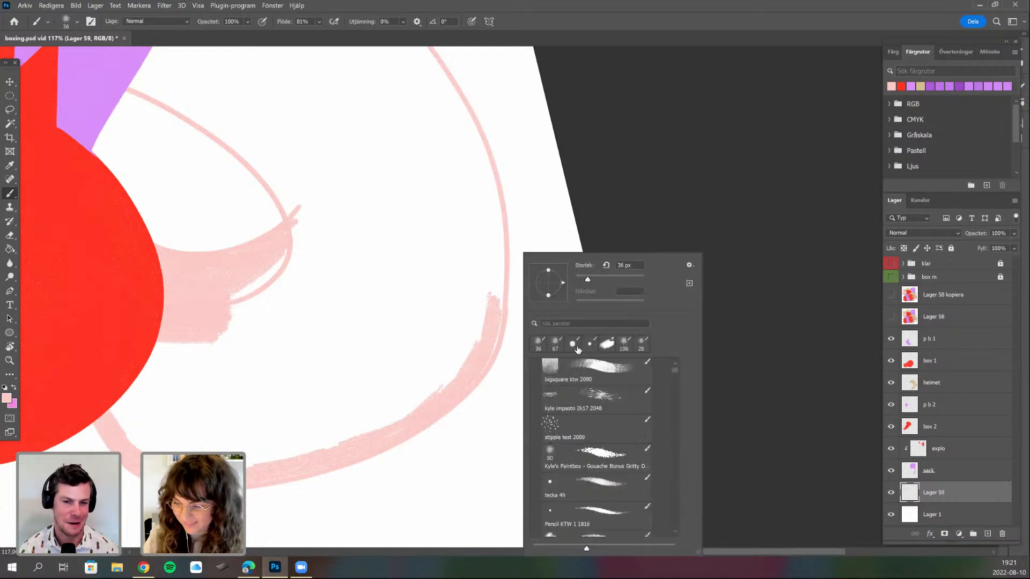
{"action": "left_click", "coordinate": [507, 294]}
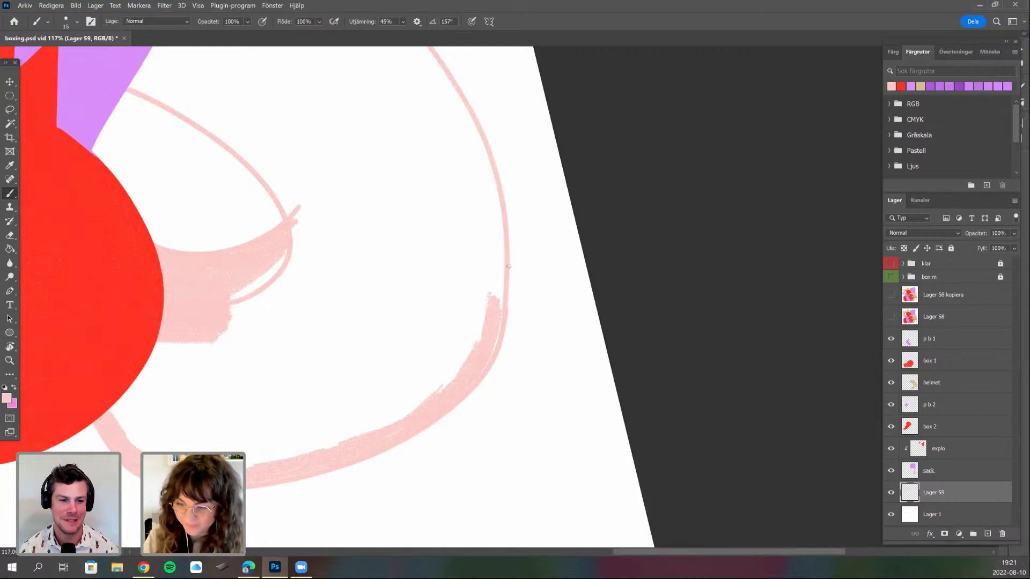
{"action": "right_click", "coordinate": [608, 350]}
{"action": "left_click_drag", "start_coordinate": [500, 259], "coordinate": [489, 360]}
{"action": "mouse_move", "coordinate": [489, 214]}
{"action": "left_mouse_down"}
{"action": "mouse_move", "coordinate": [503, 275]}
{"action": "mouse_move", "coordinate": [503, 215]}
{"action": "left_mouse_up"}
{"action": "scroll", "coordinate": [450, 349], "scroll_direction": "down", "scroll_amount": 1}
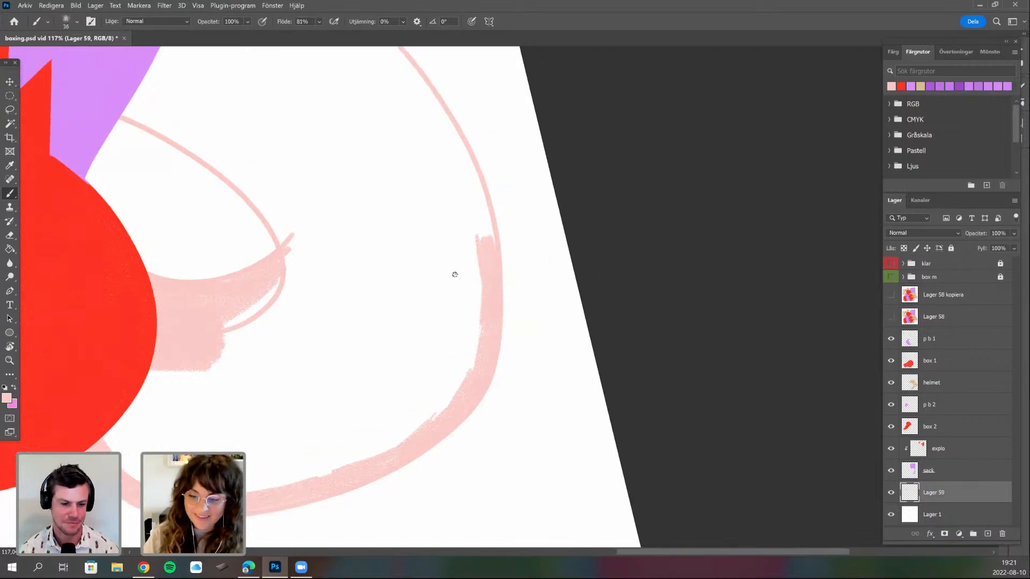
{"action": "scroll", "coordinate": [453, 272], "scroll_direction": "down", "scroll_amount": 1}
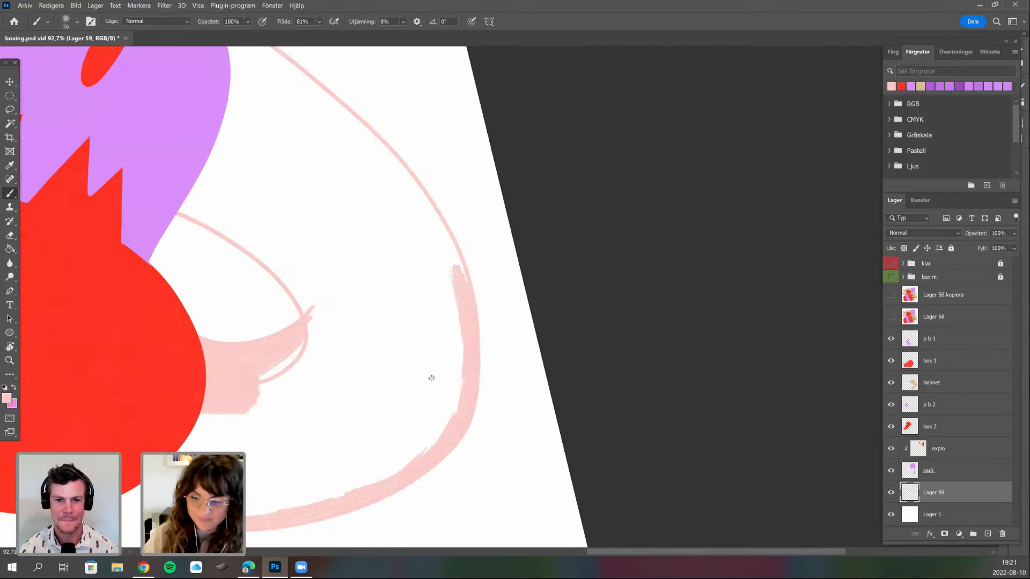
- Paint a light pink band along the opening's front edge, from the purple shape to the junction of the inner curves
{"action": "key", "text": "r"}
{"action": "left_click_drag", "start_coordinate": [464, 224], "coordinate": [490, 213]}
{"action": "mouse_move", "coordinate": [465, 224]}
{"action": "left_mouse_down"}
{"action": "mouse_move", "coordinate": [472, 279]}
{"action": "mouse_move", "coordinate": [468, 222]}
{"action": "left_mouse_up"}
{"action": "mouse_move", "coordinate": [233, 123]}
{"action": "left_mouse_down"}
{"action": "mouse_move", "coordinate": [283, 174]}
{"action": "mouse_move", "coordinate": [266, 150]}
{"action": "mouse_move", "coordinate": [281, 158]}
{"action": "mouse_move", "coordinate": [320, 254]}
{"action": "mouse_move", "coordinate": [305, 217]}
{"action": "left_mouse_up"}
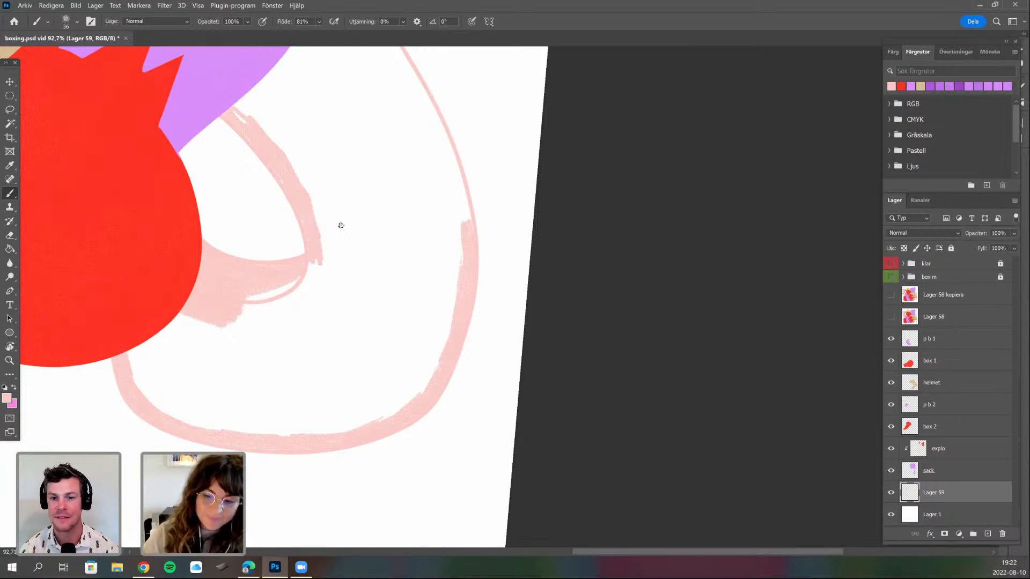
- Complete the light pink band along the outer contour from the red cuff down to the painted section
{"action": "scroll", "coordinate": [289, 310], "scroll_direction": "up", "scroll_amount": 3}
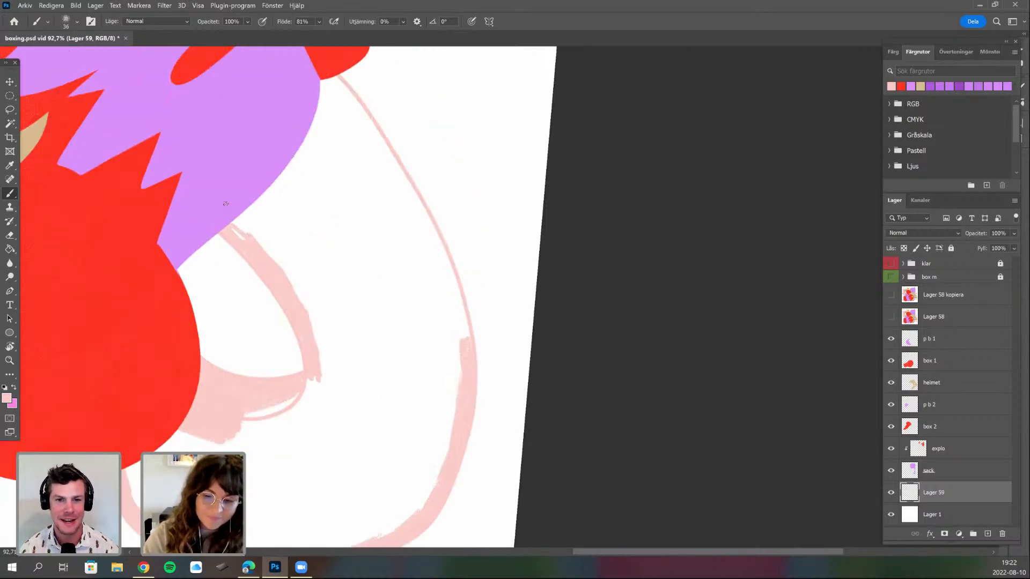
{"action": "left_click_drag", "start_coordinate": [340, 80], "coordinate": [364, 113]}
{"action": "mouse_move", "coordinate": [406, 198]}
{"action": "left_mouse_down"}
{"action": "mouse_move", "coordinate": [386, 153]}
{"action": "mouse_move", "coordinate": [452, 268]}
{"action": "left_mouse_up"}
{"action": "mouse_move", "coordinate": [423, 218]}
{"action": "left_mouse_down"}
{"action": "mouse_move", "coordinate": [450, 276]}
{"action": "mouse_move", "coordinate": [439, 305]}
{"action": "mouse_move", "coordinate": [451, 330]}
{"action": "mouse_move", "coordinate": [444, 284]}
{"action": "mouse_move", "coordinate": [472, 348]}
{"action": "left_mouse_up"}
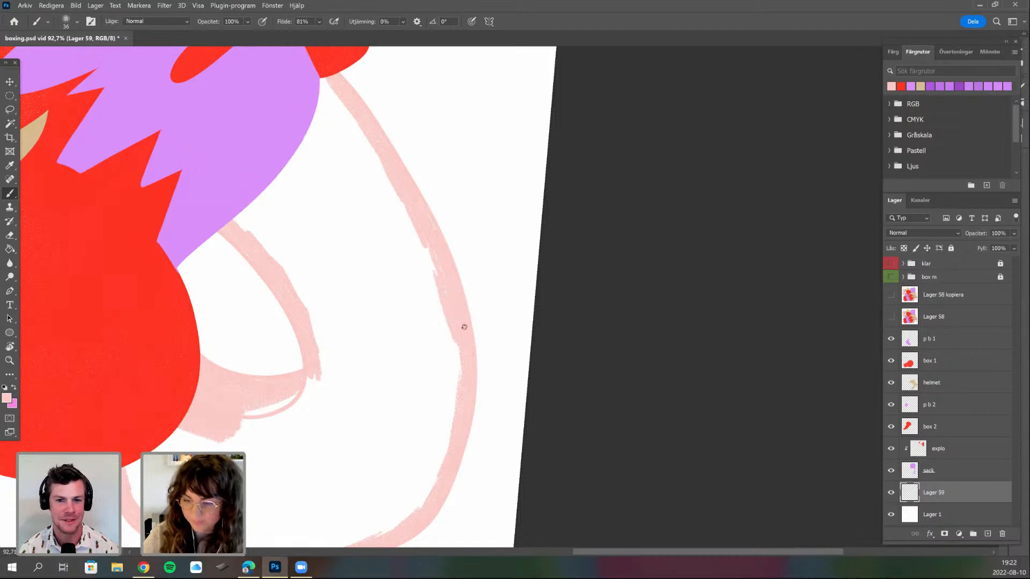
- Enlarge the gritty brush to 89 px and fill the ring with light pink beside the purple and red gloves and around the opening
{"action": "scroll", "coordinate": [420, 443], "scroll_direction": "down", "scroll_amount": 3}
{"action": "left_click_drag", "start_coordinate": [596, 250], "coordinate": [233, 222]}
{"action": "right_click", "coordinate": [461, 227]}
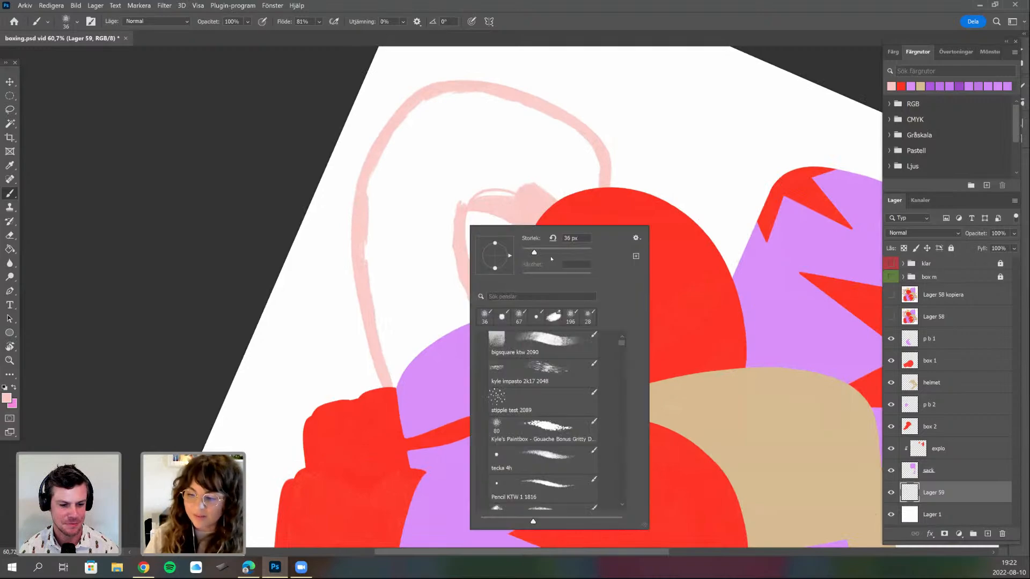
{"action": "mouse_move", "coordinate": [371, 255]}
{"action": "left_mouse_down"}
{"action": "mouse_move", "coordinate": [378, 313]}
{"action": "mouse_move", "coordinate": [409, 379]}
{"action": "left_mouse_up"}
{"action": "left_click_drag", "start_coordinate": [394, 300], "coordinate": [408, 365]}
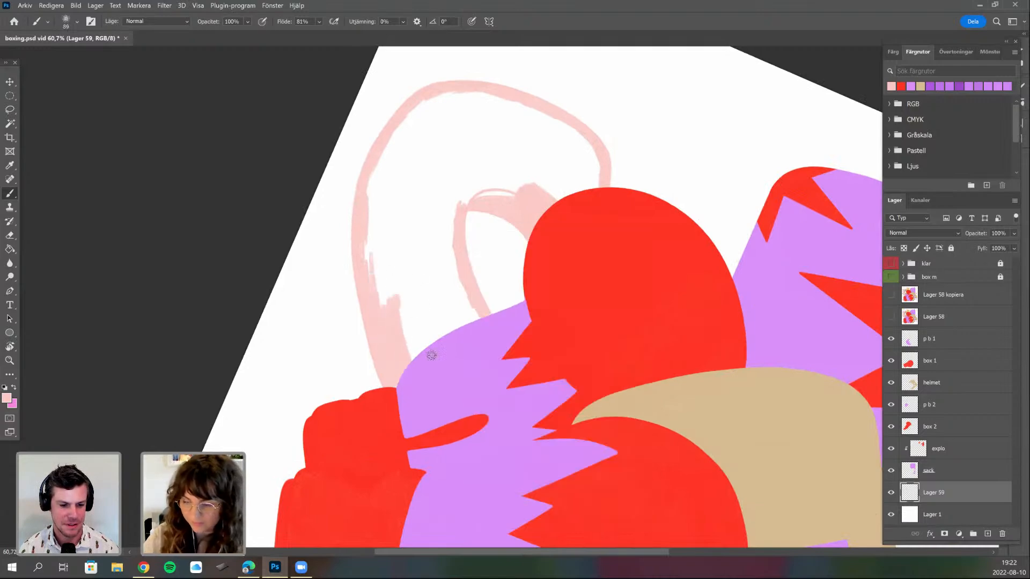
{"action": "mouse_move", "coordinate": [442, 266]}
{"action": "left_mouse_down"}
{"action": "mouse_move", "coordinate": [471, 329]}
{"action": "mouse_move", "coordinate": [478, 312]}
{"action": "left_mouse_up"}
{"action": "mouse_move", "coordinate": [445, 204]}
{"action": "left_mouse_down"}
{"action": "mouse_move", "coordinate": [483, 163]}
{"action": "mouse_move", "coordinate": [479, 196]}
{"action": "mouse_move", "coordinate": [534, 148]}
{"action": "mouse_move", "coordinate": [526, 200]}
{"action": "mouse_move", "coordinate": [565, 144]}
{"action": "mouse_move", "coordinate": [563, 208]}
{"action": "mouse_move", "coordinate": [598, 164]}
{"action": "mouse_move", "coordinate": [589, 200]}
{"action": "mouse_move", "coordinate": [588, 152]}
{"action": "mouse_move", "coordinate": [566, 129]}
{"action": "mouse_move", "coordinate": [452, 91]}
{"action": "mouse_move", "coordinate": [398, 128]}
{"action": "mouse_move", "coordinate": [377, 200]}
{"action": "left_mouse_up"}
{"action": "mouse_move", "coordinate": [421, 352]}
{"action": "left_mouse_down"}
{"action": "mouse_move", "coordinate": [405, 400]}
{"action": "mouse_move", "coordinate": [448, 414]}
{"action": "mouse_move", "coordinate": [404, 224]}
{"action": "left_mouse_up"}
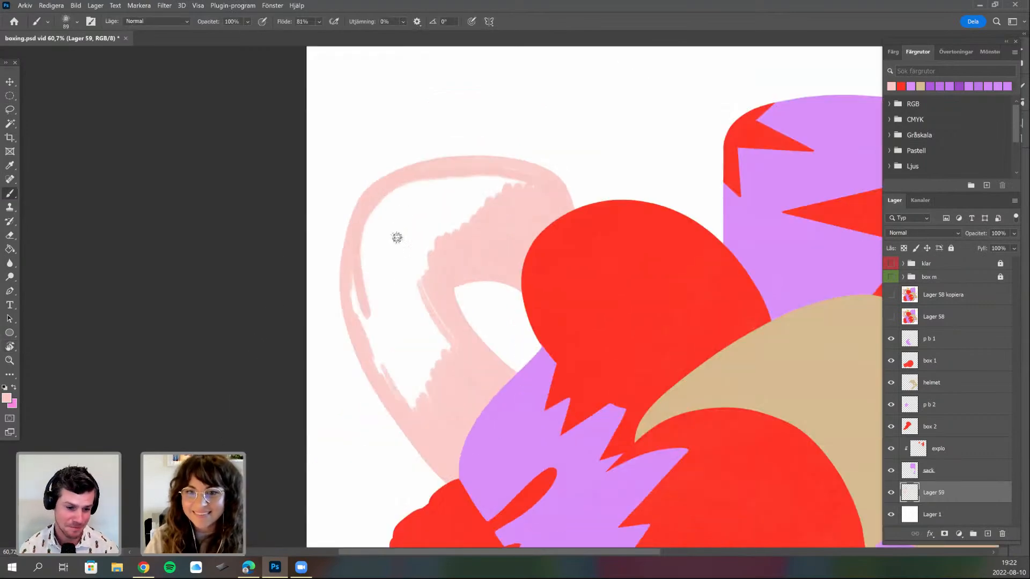
- Thicken the ring's outer band and fill its lower part with light pink across to the opening
{"action": "mouse_move", "coordinate": [354, 297]}
{"action": "left_mouse_down"}
{"action": "mouse_move", "coordinate": [368, 345]}
{"action": "mouse_move", "coordinate": [388, 344]}
{"action": "left_mouse_up"}
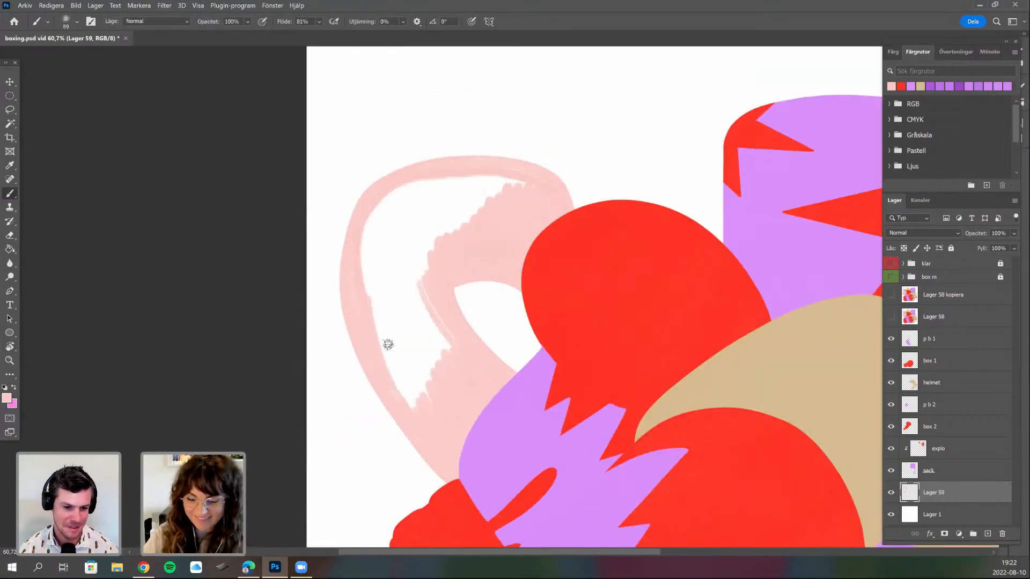
{"action": "mouse_move", "coordinate": [414, 397]}
{"action": "left_mouse_down"}
{"action": "mouse_move", "coordinate": [416, 347]}
{"action": "mouse_move", "coordinate": [423, 387]}
{"action": "left_mouse_up"}
{"action": "mouse_move", "coordinate": [441, 296]}
{"action": "left_mouse_down"}
{"action": "mouse_move", "coordinate": [415, 278]}
{"action": "mouse_move", "coordinate": [418, 389]}
{"action": "mouse_move", "coordinate": [436, 302]}
{"action": "mouse_move", "coordinate": [436, 354]}
{"action": "left_mouse_up"}
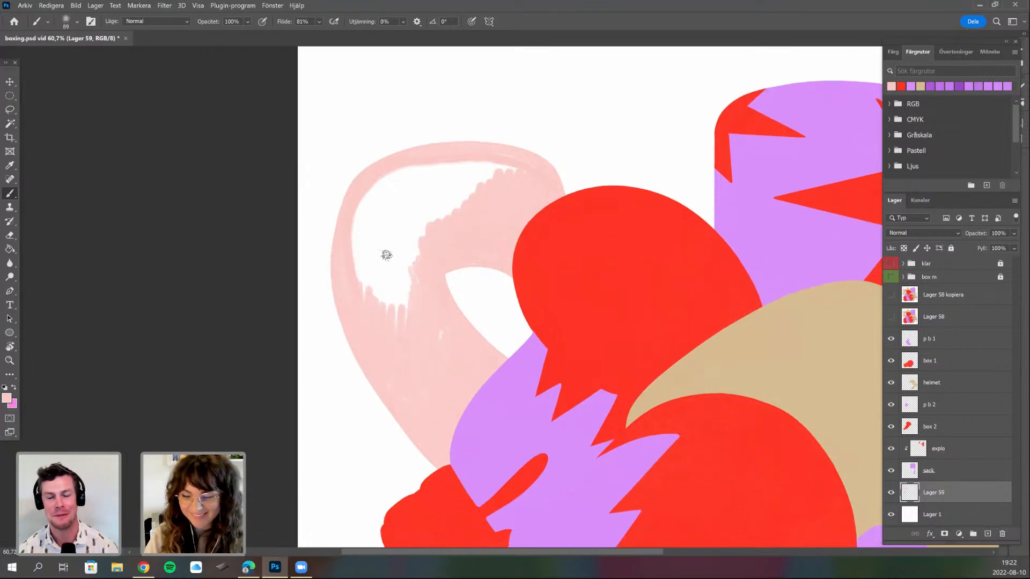
- Raise the brush size to 139 px, fill the ring's remaining white area and cover the streaks with light pink
{"action": "right_click", "coordinate": [384, 232]}
{"action": "left_click", "coordinate": [468, 266]}
{"action": "left_click_drag", "start_coordinate": [357, 274], "coordinate": [413, 207]}
{"action": "mouse_move", "coordinate": [401, 328]}
{"action": "left_mouse_down"}
{"action": "mouse_move", "coordinate": [424, 246]}
{"action": "mouse_move", "coordinate": [518, 173]}
{"action": "mouse_move", "coordinate": [466, 165]}
{"action": "mouse_move", "coordinate": [391, 179]}
{"action": "mouse_move", "coordinate": [400, 187]}
{"action": "mouse_move", "coordinate": [376, 278]}
{"action": "mouse_move", "coordinate": [414, 179]}
{"action": "mouse_move", "coordinate": [418, 206]}
{"action": "mouse_move", "coordinate": [496, 172]}
{"action": "left_mouse_up"}
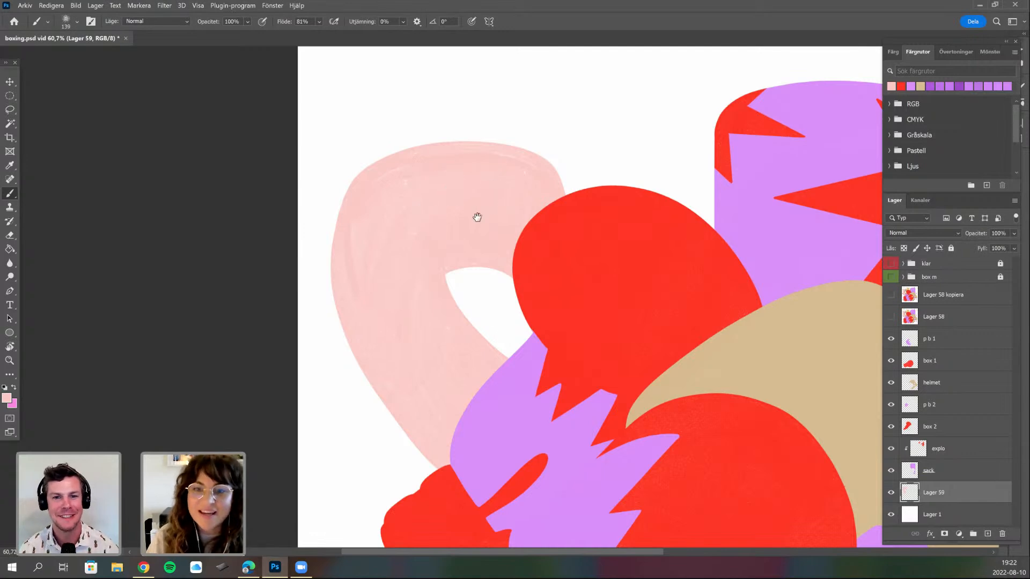
{"action": "mouse_move", "coordinate": [398, 289]}
{"action": "left_mouse_down"}
{"action": "mouse_move", "coordinate": [382, 304]}
{"action": "mouse_move", "coordinate": [416, 280]}
{"action": "mouse_move", "coordinate": [376, 328]}
{"action": "mouse_move", "coordinate": [391, 413]}
{"action": "left_mouse_up"}
{"action": "key", "text": "r"}
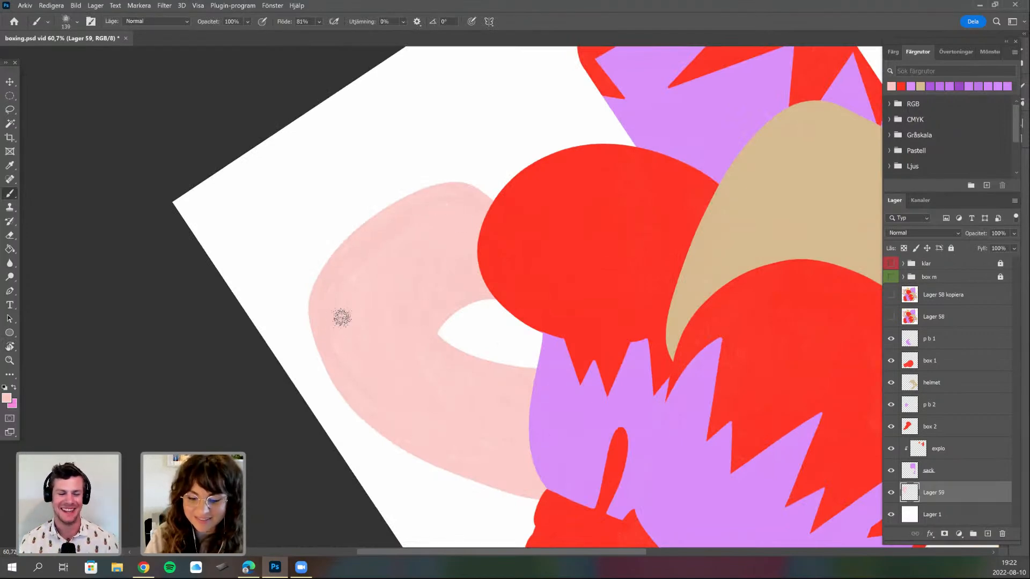
{"action": "left_click_drag", "start_coordinate": [375, 256], "coordinate": [400, 221]}
- Load the pink ring's layer Lager 59 as a selection and modify it to close the small gaps inside
{"action": "key", "text": "r"}
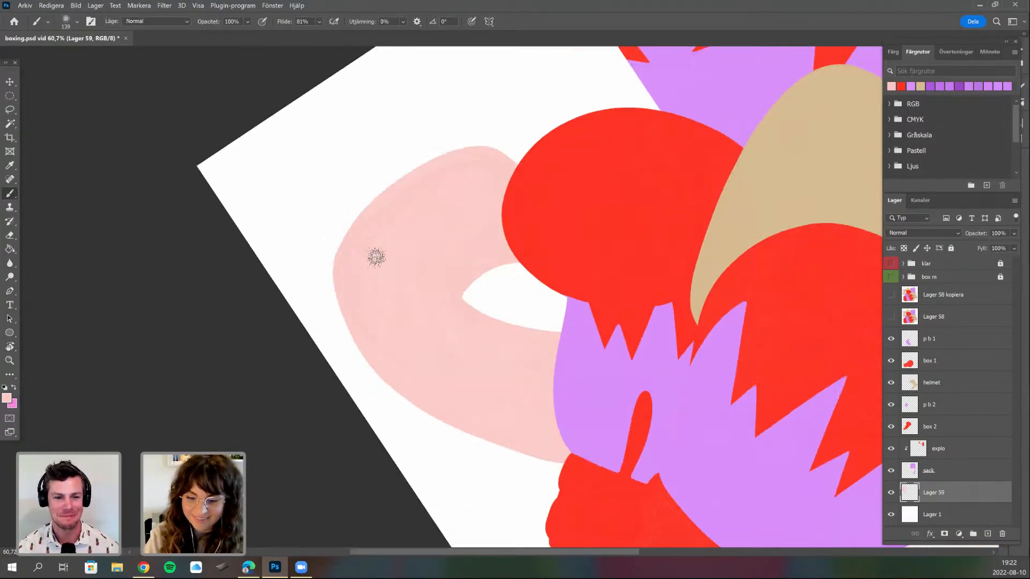
{"action": "left_click_drag", "start_coordinate": [533, 438], "coordinate": [425, 459]}
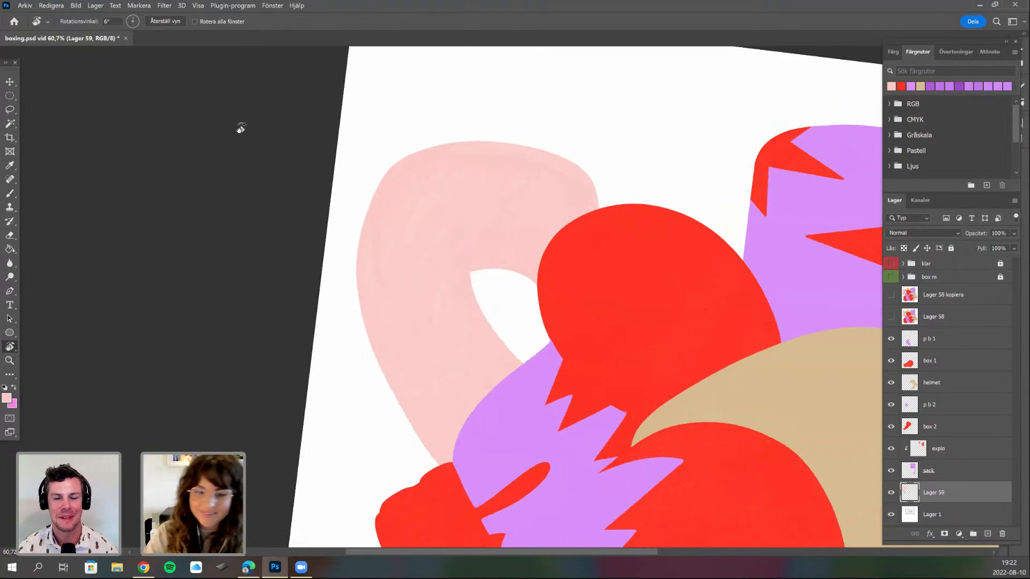
{"action": "left_click", "coordinate": [909, 492], "text": "ctrl"}
{"action": "left_click", "coordinate": [139, 5]}
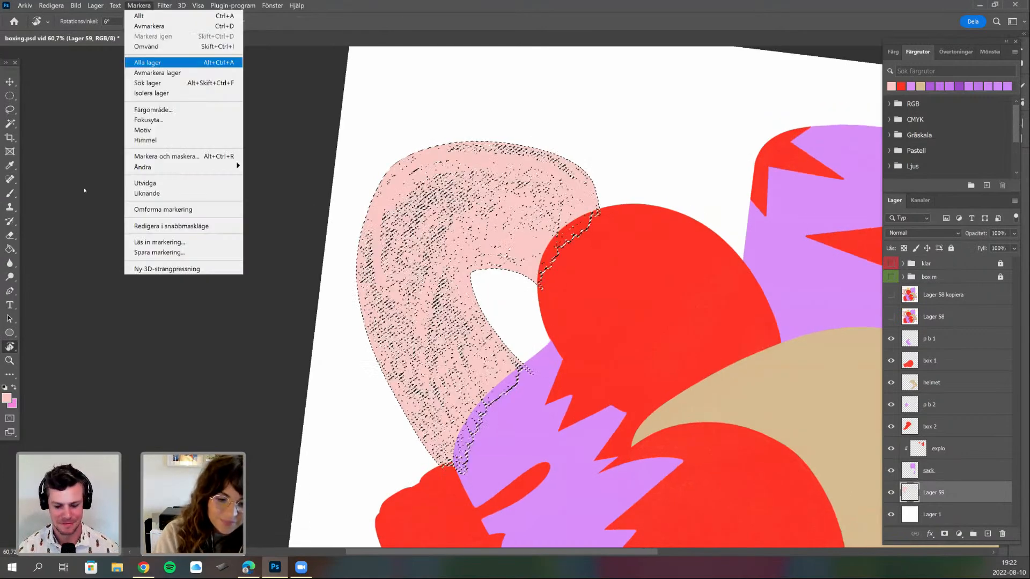
{"action": "mouse_move", "coordinate": [184, 167]}
{"action": "left_click", "coordinate": [81, 186]}
{"action": "key", "text": "Return"}
- Set the brush size to 385 px and paint solid light pink over the whole selected ring
{"action": "key", "text": "b"}
{"action": "right_click", "coordinate": [526, 214]}
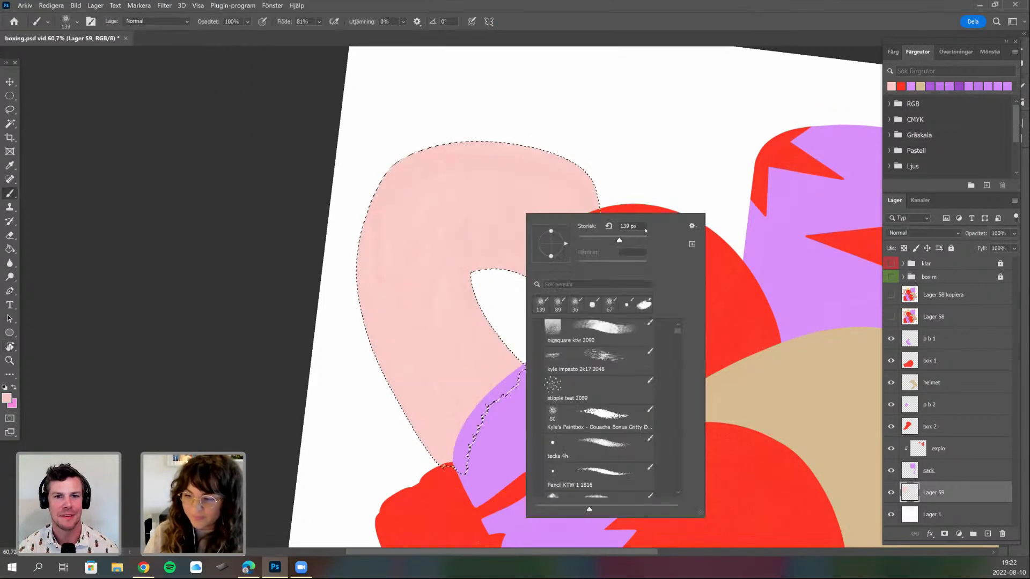
{"action": "left_click", "coordinate": [356, 198]}
{"action": "right_click", "coordinate": [470, 202]}
{"action": "left_click_drag", "start_coordinate": [585, 229], "coordinate": [578, 228]}
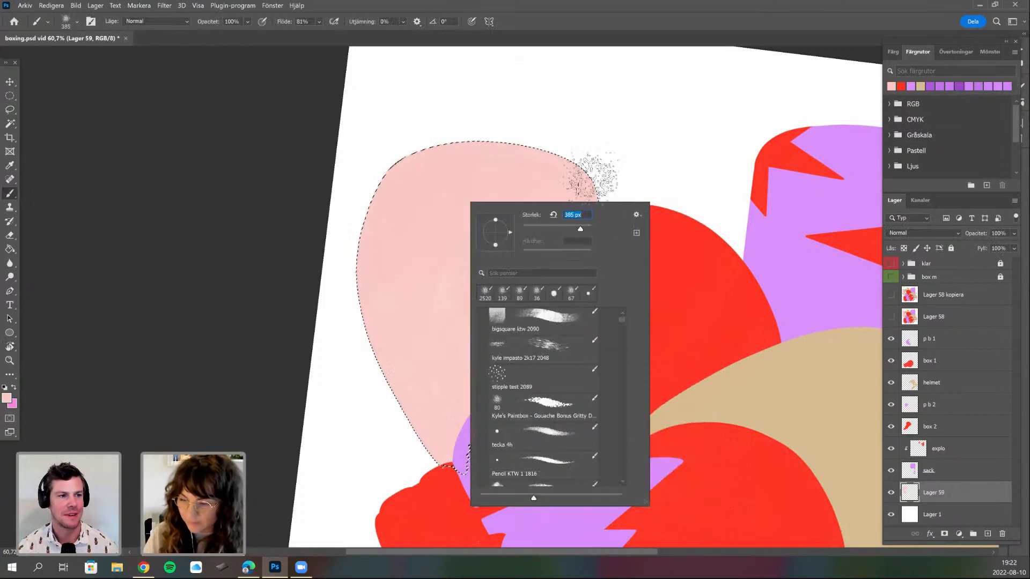
{"action": "left_click", "coordinate": [533, 158]}
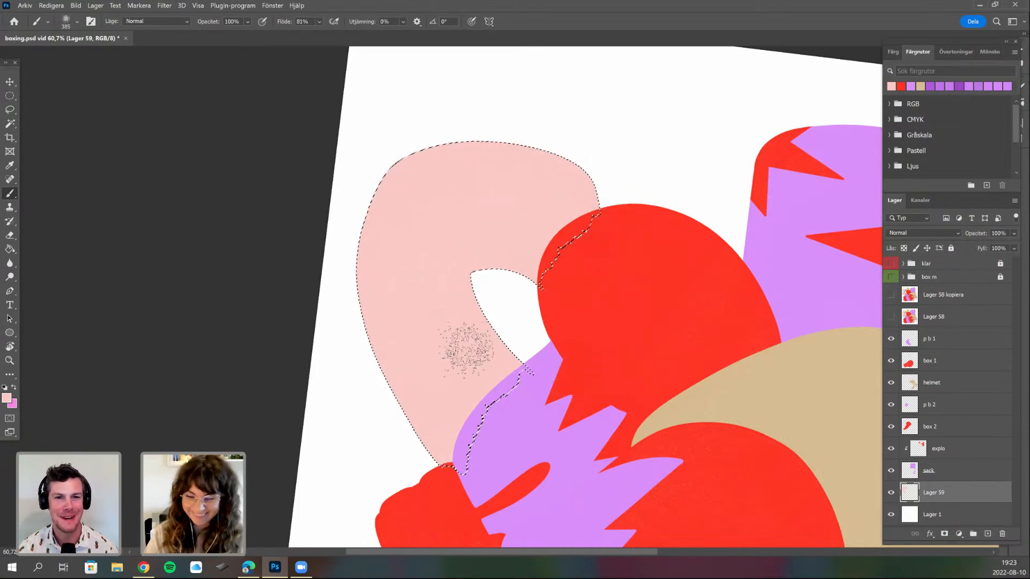
{"action": "left_click_drag", "start_coordinate": [467, 349], "coordinate": [434, 332]}
- Clear the selection around the pink ring
{"action": "scroll", "coordinate": [472, 349], "scroll_direction": "right", "scroll_amount": 3}
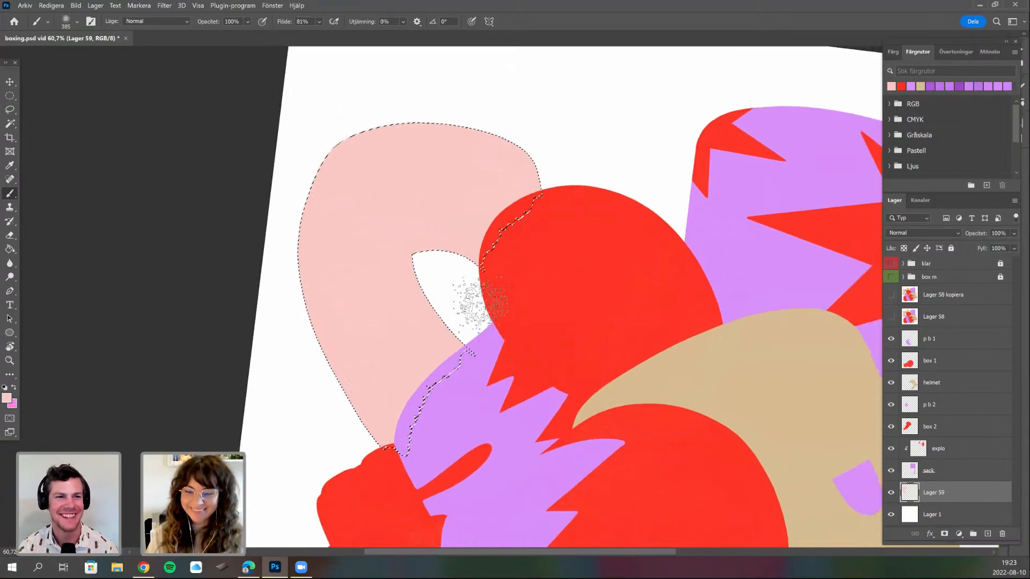
{"action": "key", "text": "r"}
{"action": "mouse_move", "coordinate": [368, 322]}
{"action": "left_mouse_down"}
{"action": "mouse_move", "coordinate": [345, 322]}
{"action": "mouse_move", "coordinate": [321, 451]}
{"action": "left_mouse_up"}
{"action": "left_click_drag", "start_coordinate": [358, 395], "coordinate": [445, 393]}
{"action": "key", "text": "b"}
{"action": "left_click_drag", "start_coordinate": [475, 326], "coordinate": [449, 350]}
{"action": "scroll", "coordinate": [453, 342], "scroll_direction": "up", "scroll_amount": 3}
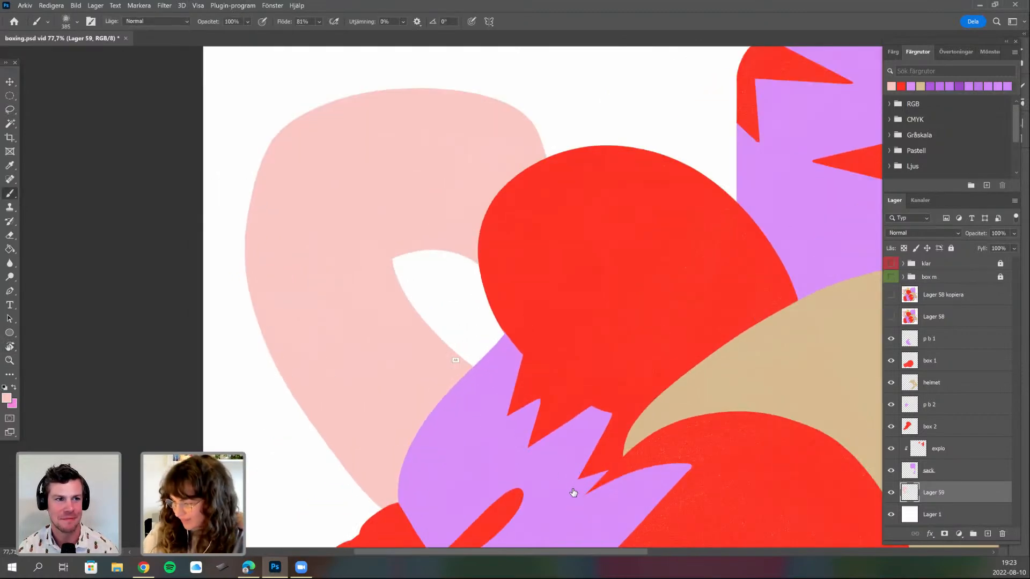
{"action": "scroll", "coordinate": [573, 492], "scroll_direction": "up", "scroll_amount": 1}
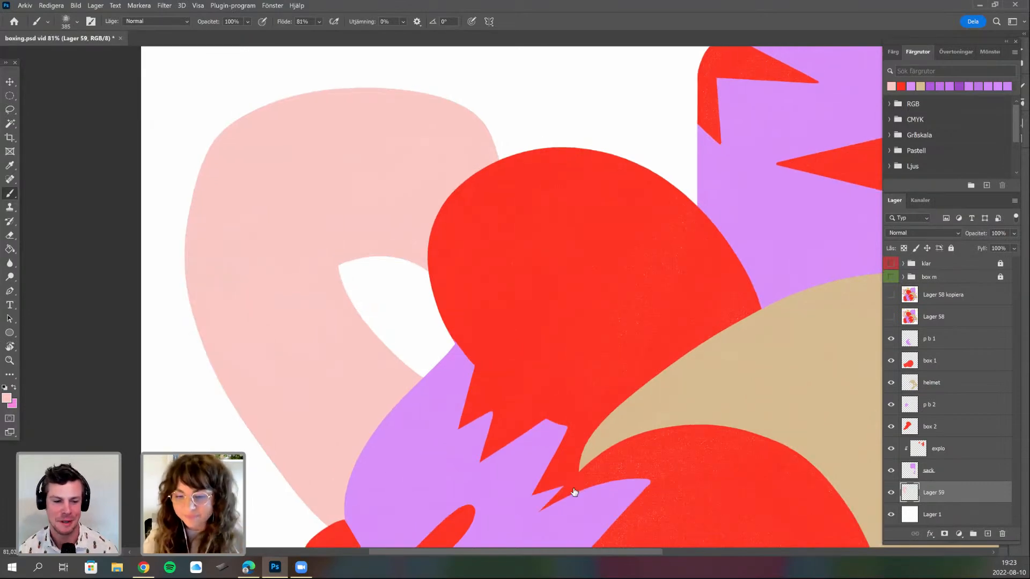
- Sample the tan of the ring's inner shape from Lager 58 kopiera, and switch the visible reference to the faint Lager 58
{"action": "left_click", "coordinate": [890, 321]}
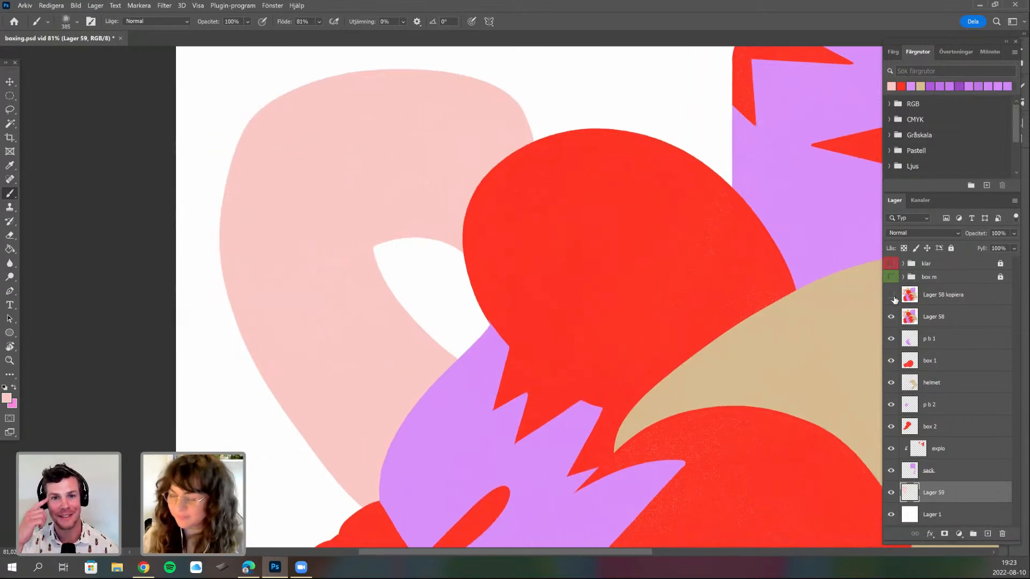
{"action": "left_click", "coordinate": [891, 316]}
{"action": "left_click", "coordinate": [414, 155], "text": "alt"}
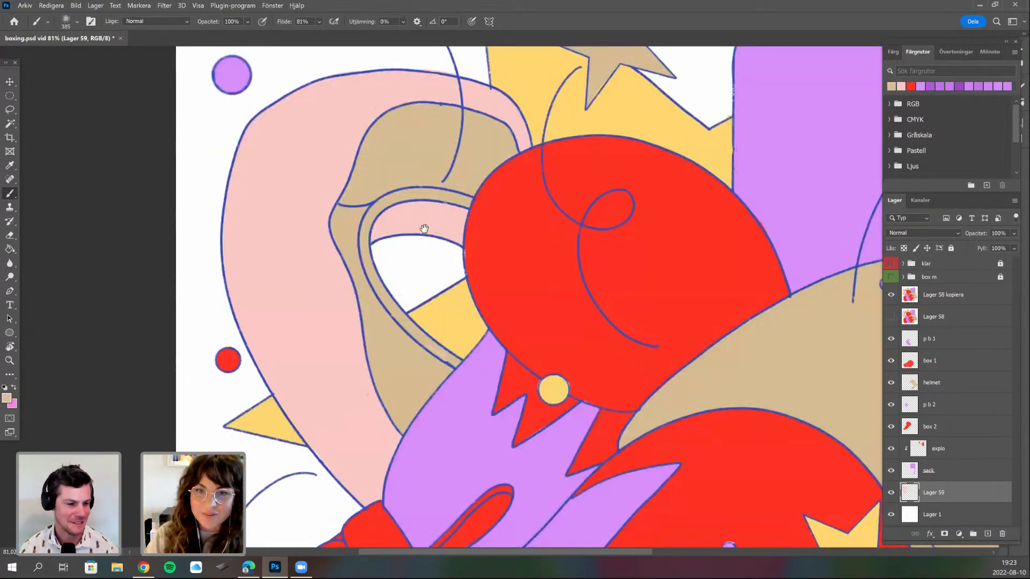
{"action": "left_click_drag", "start_coordinate": [459, 336], "coordinate": [457, 323]}
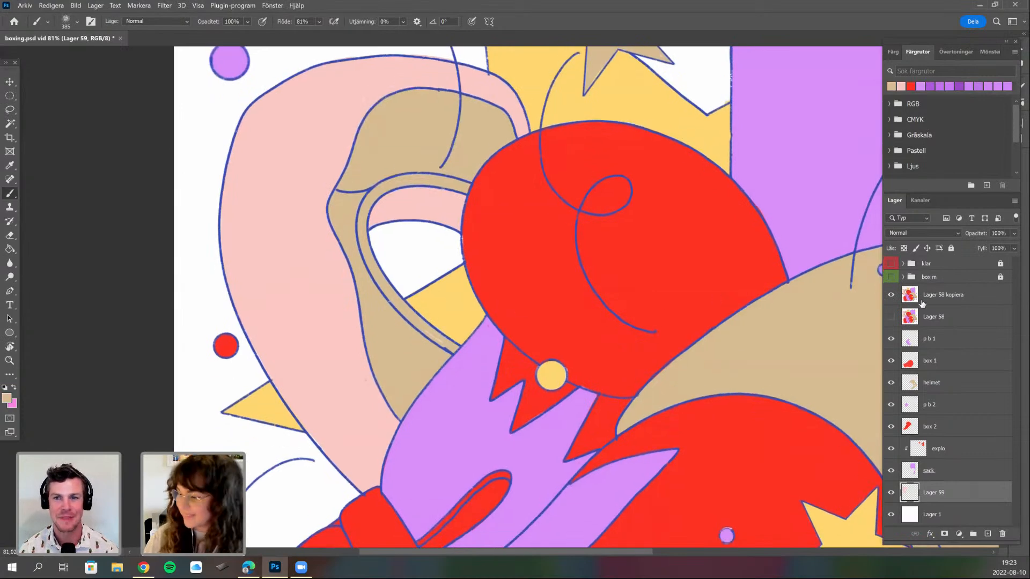
{"action": "left_click", "coordinate": [891, 295]}
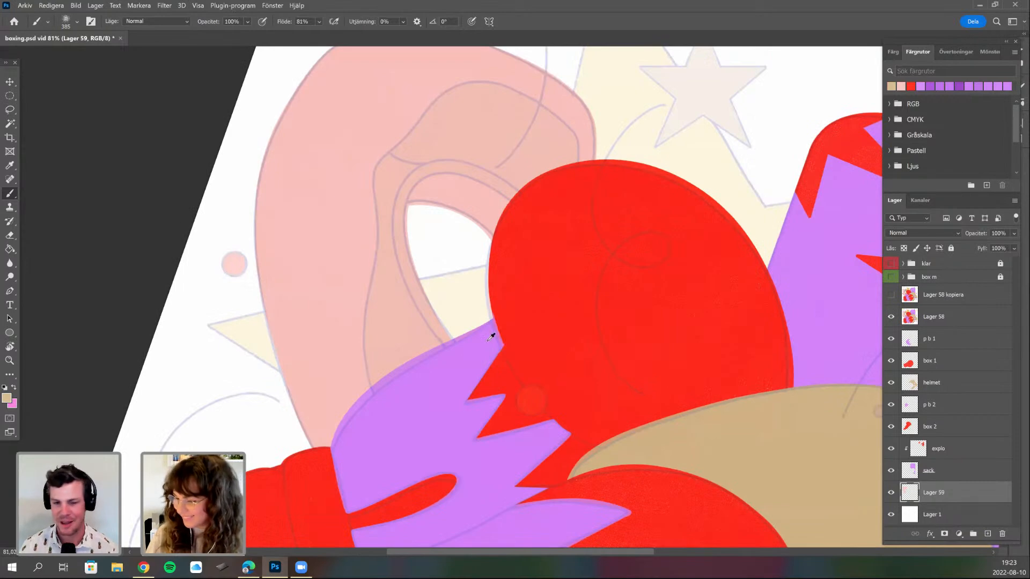
- Create a new layer above Lager 59 and clip it to the pink ring
{"action": "scroll", "coordinate": [470, 335], "scroll_direction": "up", "scroll_amount": 5}
{"action": "left_click", "coordinate": [988, 534]}
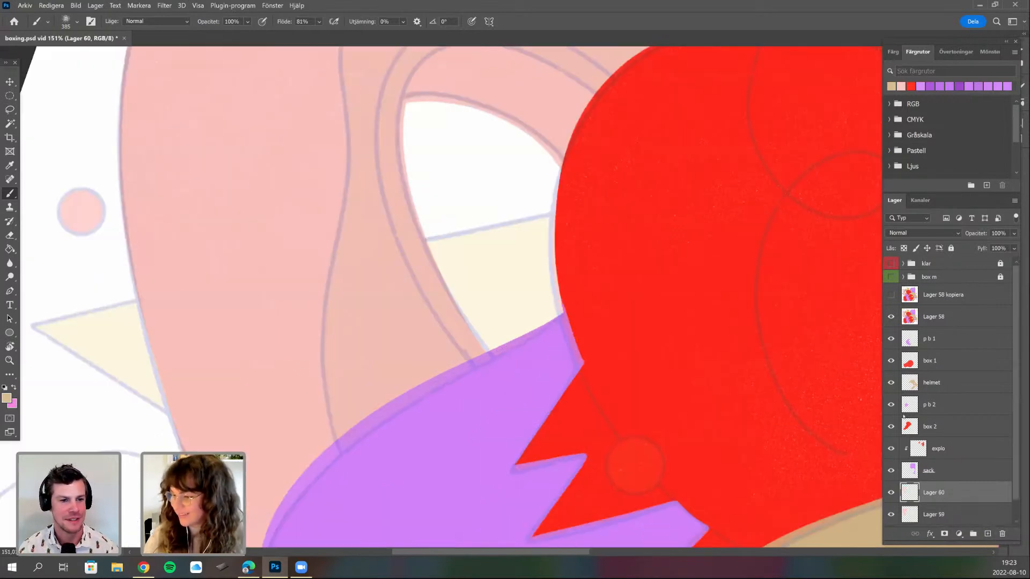
{"action": "right_click", "coordinate": [939, 494]}
{"action": "left_click_drag", "start_coordinate": [489, 365], "coordinate": [441, 317]}
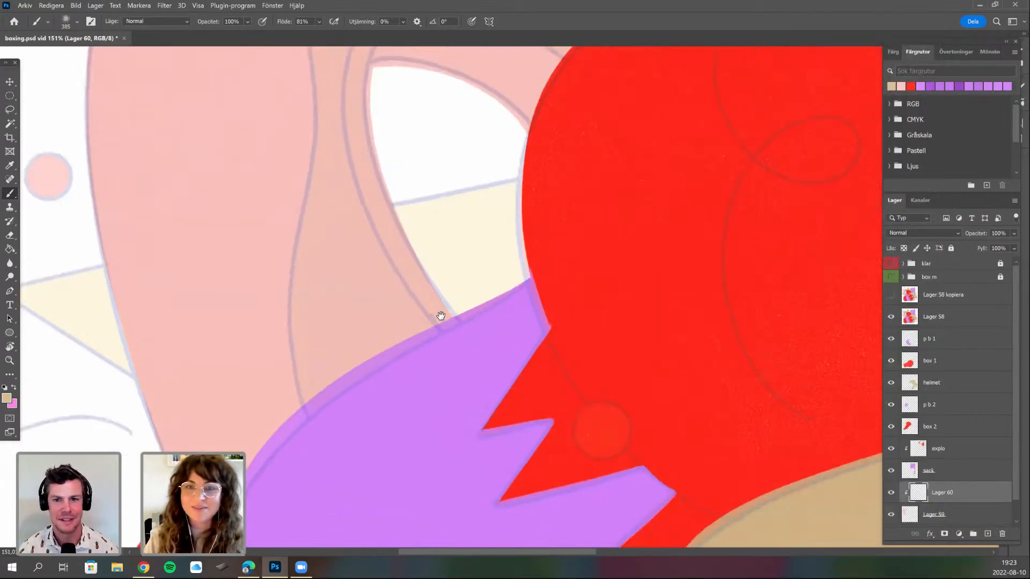
{"action": "left_click_drag", "start_coordinate": [390, 280], "coordinate": [377, 349]}
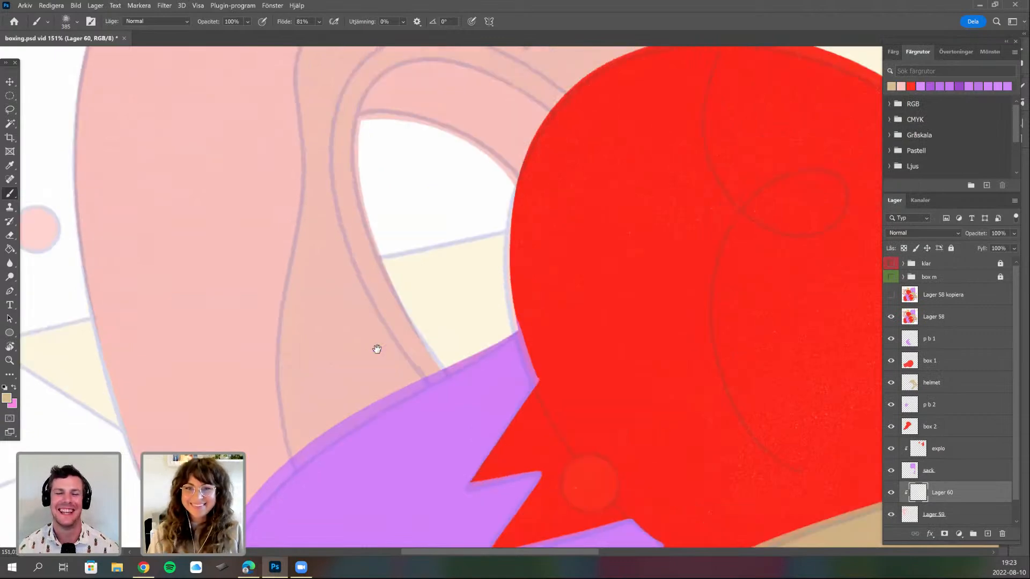
- Switch to a 25 px brush with 45% smoothing and trace the inner shape's lower outer edge in tan, ending at the purple glove
{"action": "right_click", "coordinate": [403, 297]}
{"action": "left_click", "coordinate": [505, 345]}
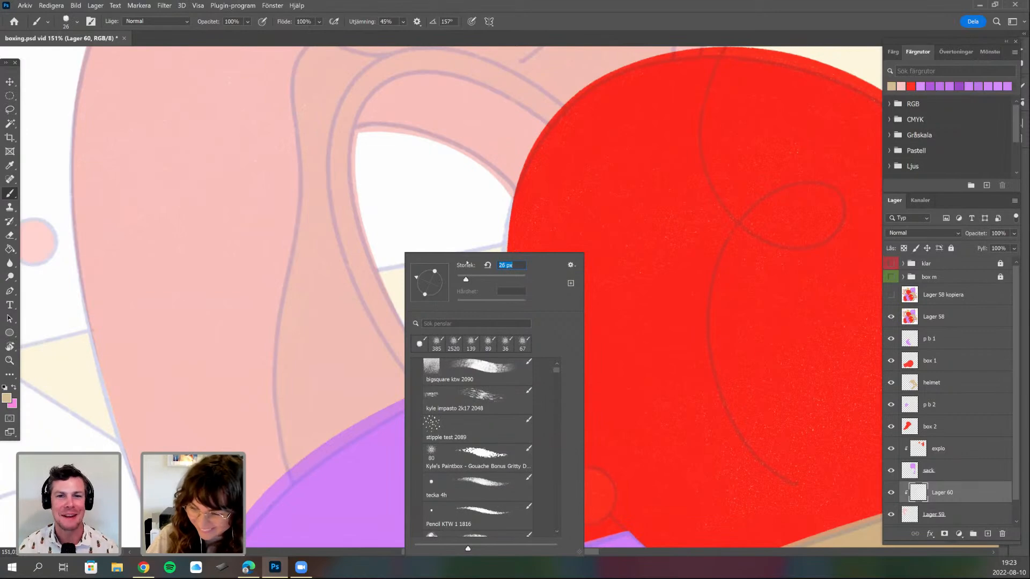
{"action": "left_click", "coordinate": [295, 107]}
{"action": "left_click_drag", "start_coordinate": [295, 107], "coordinate": [296, 231]}
{"action": "left_click_drag", "start_coordinate": [273, 365], "coordinate": [288, 472]}
{"action": "left_click_drag", "start_coordinate": [334, 275], "coordinate": [328, 441]}
- Trace the inner shape's upper outer edge in tan, from the red glove around to the line already drawn
{"action": "key", "text": "r"}
{"action": "left_click_drag", "start_coordinate": [447, 464], "coordinate": [491, 427]}
{"action": "left_click_drag", "start_coordinate": [521, 219], "coordinate": [557, 131]}
{"action": "key", "text": "b"}
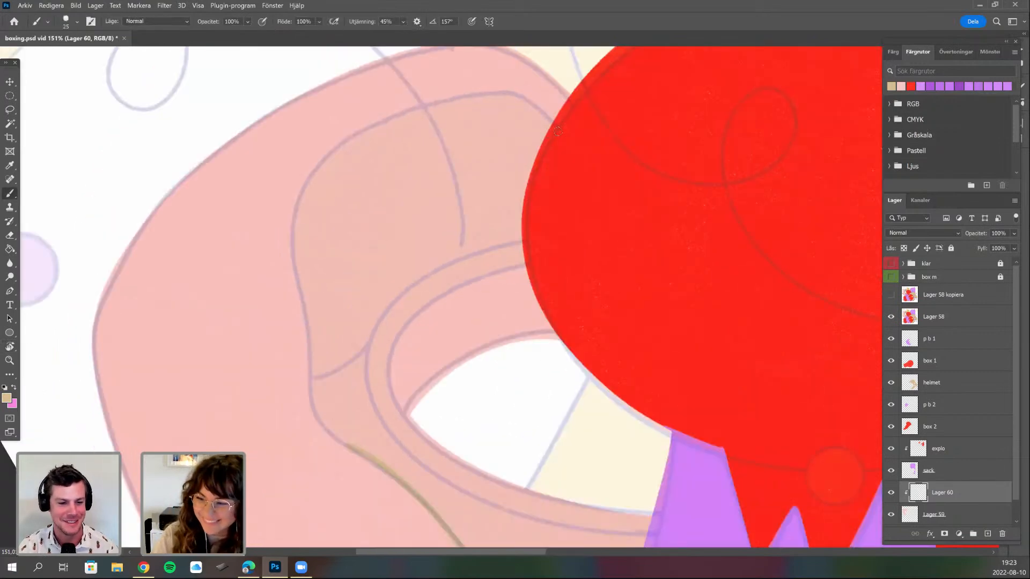
{"action": "mouse_move", "coordinate": [534, 98]}
{"action": "left_mouse_down"}
{"action": "mouse_move", "coordinate": [333, 150]}
{"action": "mouse_move", "coordinate": [292, 252]}
{"action": "mouse_move", "coordinate": [303, 322]}
{"action": "mouse_move", "coordinate": [393, 470]}
{"action": "left_mouse_up"}
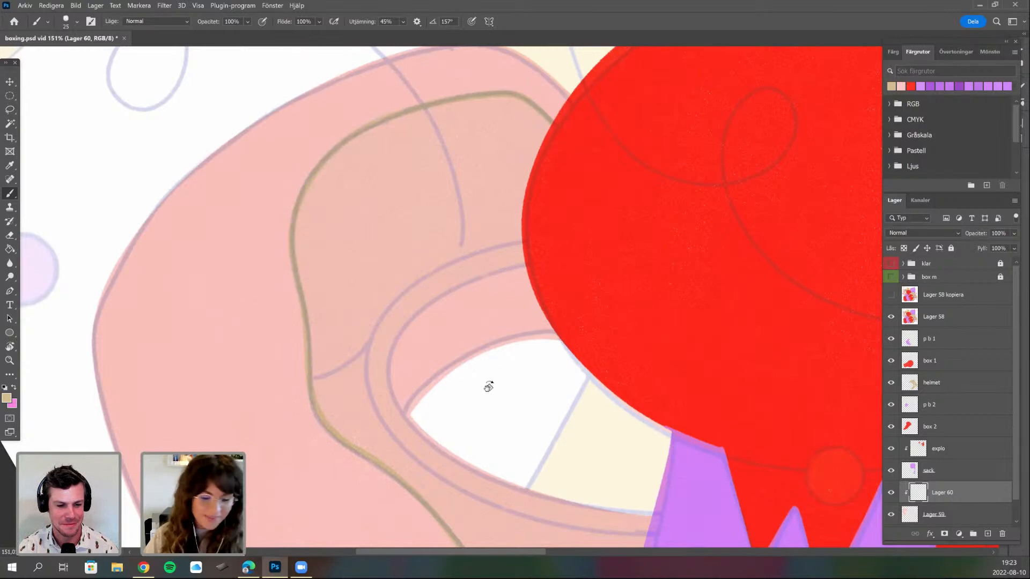
- Trace the inner shape's inner edge in tan above the opening, from the red glove to the opening's corner
{"action": "left_click_drag", "start_coordinate": [488, 371], "coordinate": [450, 293]}
{"action": "key", "text": "r"}
{"action": "left_click_drag", "start_coordinate": [375, 520], "coordinate": [298, 453]}
{"action": "key", "text": "b"}
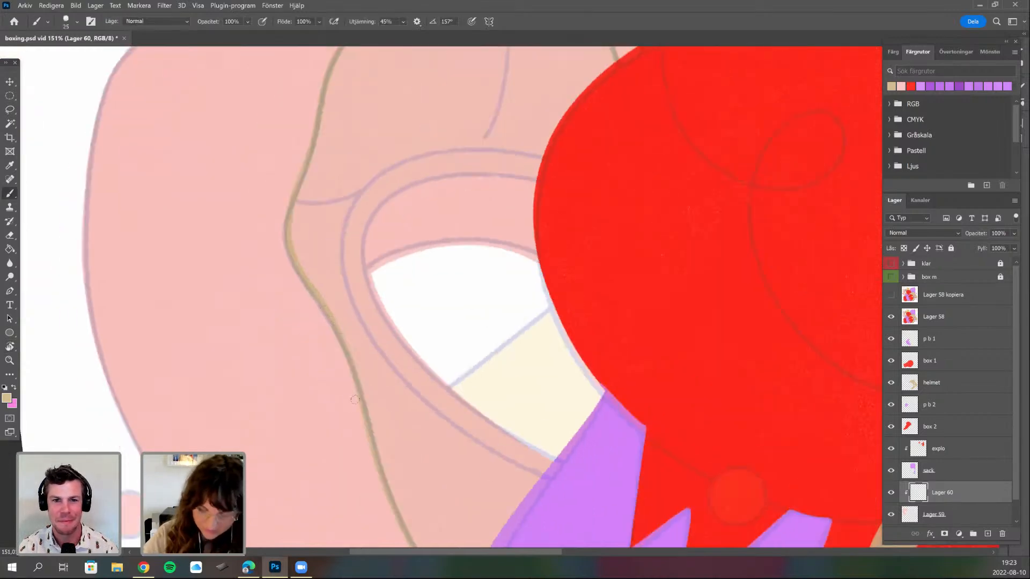
{"action": "key", "text": "r"}
{"action": "left_click_drag", "start_coordinate": [444, 421], "coordinate": [431, 323]}
{"action": "left_click_drag", "start_coordinate": [409, 205], "coordinate": [389, 327]}
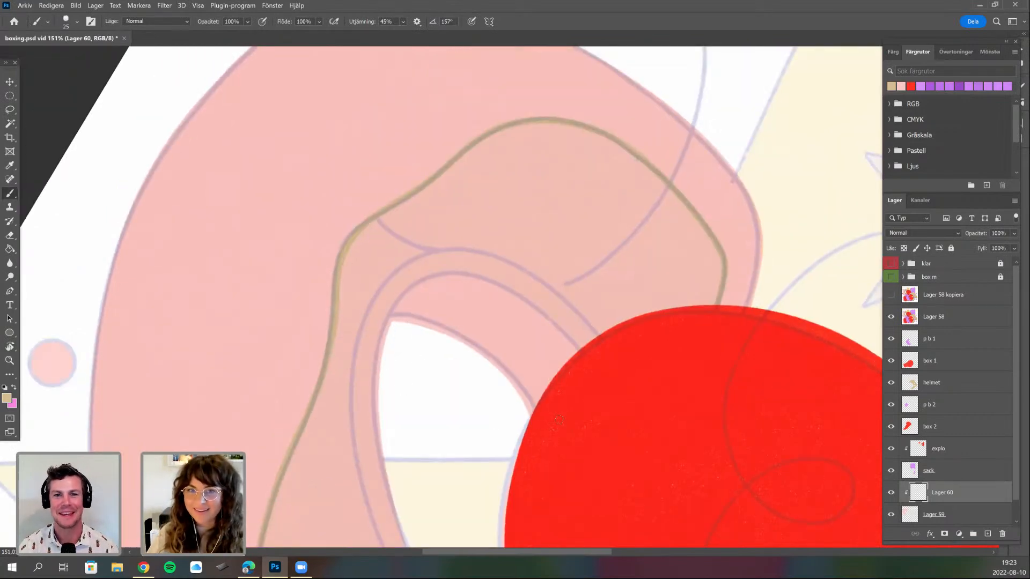
{"action": "mouse_move", "coordinate": [577, 340]}
{"action": "left_mouse_down"}
{"action": "mouse_move", "coordinate": [422, 280]}
{"action": "mouse_move", "coordinate": [385, 337]}
{"action": "mouse_move", "coordinate": [381, 365]}
{"action": "left_mouse_up"}
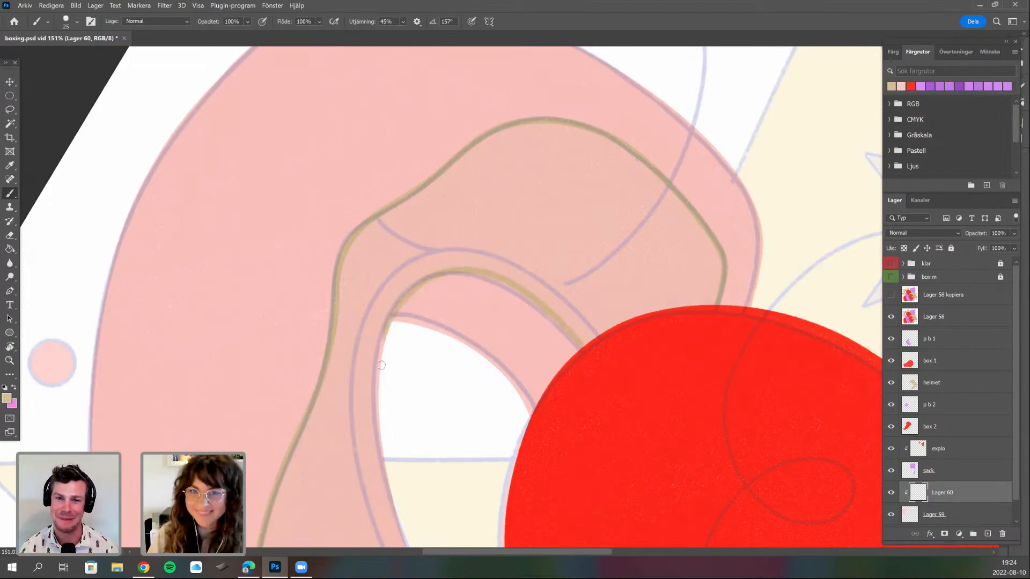
- Hide the Lager 58 reference and fill the upper part of the outlined inner shape in tan with the gritty brush at 70 px
{"action": "key", "text": "r"}
{"action": "left_click_drag", "start_coordinate": [536, 469], "coordinate": [536, 311]}
{"action": "scroll", "coordinate": [535, 300], "scroll_direction": "down", "scroll_amount": 3}
{"action": "left_click", "coordinate": [890, 316]}
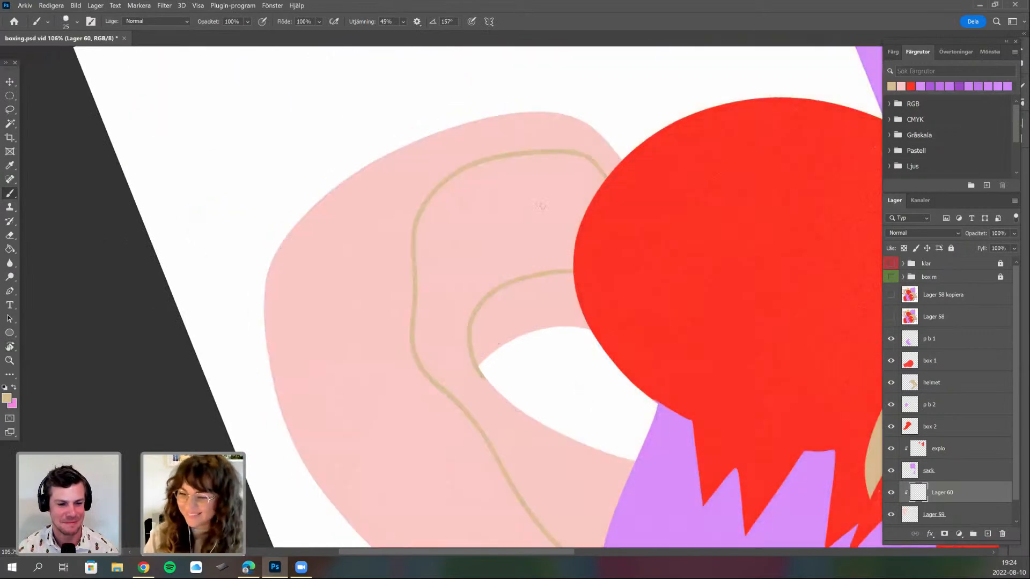
{"action": "right_click", "coordinate": [530, 208]}
{"action": "left_click", "coordinate": [612, 300]}
{"action": "left_click_drag", "start_coordinate": [549, 188], "coordinate": [578, 214]}
{"action": "right_click", "coordinate": [581, 212]}
{"action": "left_click_drag", "start_coordinate": [662, 240], "coordinate": [657, 239]}
{"action": "mouse_move", "coordinate": [580, 194]}
{"action": "left_mouse_down"}
{"action": "mouse_move", "coordinate": [598, 177]}
{"action": "mouse_move", "coordinate": [584, 161]}
{"action": "mouse_move", "coordinate": [533, 159]}
{"action": "mouse_move", "coordinate": [471, 173]}
{"action": "mouse_move", "coordinate": [425, 223]}
{"action": "mouse_move", "coordinate": [450, 184]}
{"action": "mouse_move", "coordinate": [450, 251]}
{"action": "mouse_move", "coordinate": [526, 186]}
{"action": "mouse_move", "coordinate": [522, 252]}
{"action": "mouse_move", "coordinate": [499, 267]}
{"action": "mouse_move", "coordinate": [579, 248]}
{"action": "mouse_move", "coordinate": [542, 234]}
{"action": "mouse_move", "coordinate": [572, 206]}
{"action": "mouse_move", "coordinate": [558, 188]}
{"action": "mouse_move", "coordinate": [587, 203]}
{"action": "mouse_move", "coordinate": [528, 189]}
{"action": "mouse_move", "coordinate": [504, 170]}
{"action": "mouse_move", "coordinate": [423, 290]}
{"action": "mouse_move", "coordinate": [443, 230]}
{"action": "mouse_move", "coordinate": [473, 270]}
{"action": "mouse_move", "coordinate": [472, 295]}
{"action": "left_mouse_up"}
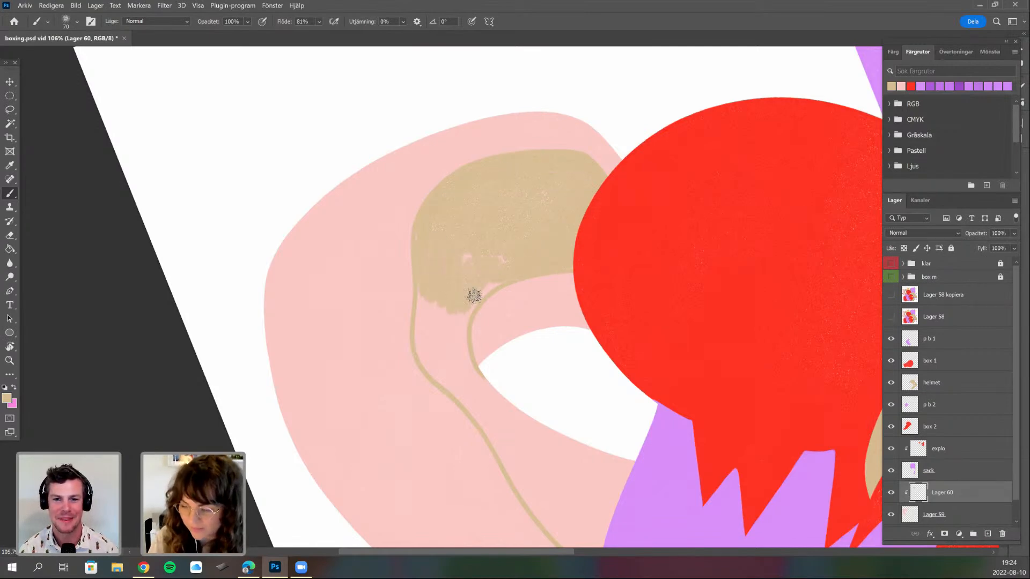
- Extend the tan fill down between the outline and the opening to the purple glove
{"action": "key", "text": "r"}
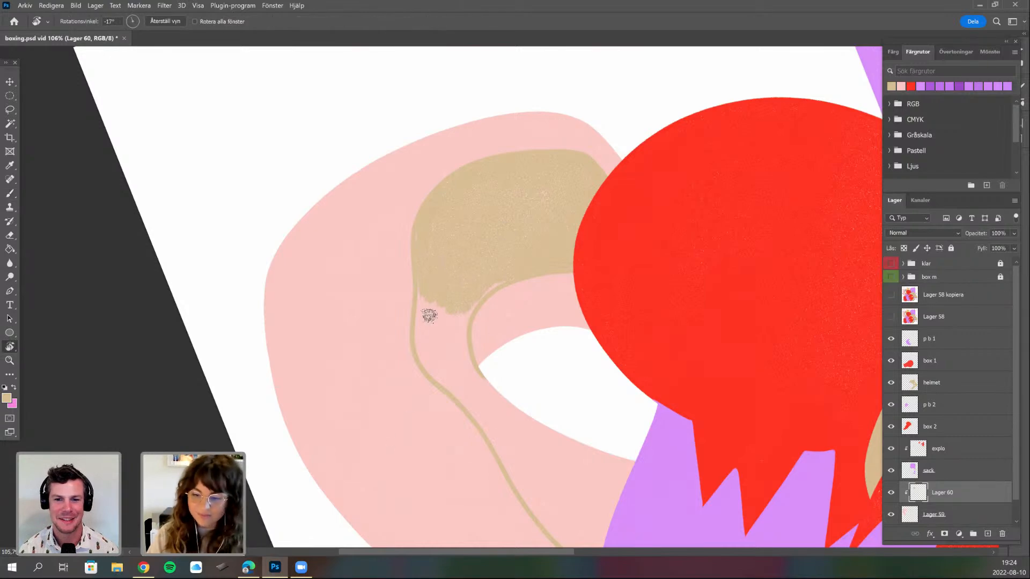
{"action": "mouse_move", "coordinate": [406, 334]}
{"action": "left_mouse_down"}
{"action": "mouse_move", "coordinate": [445, 242]}
{"action": "mouse_move", "coordinate": [414, 275]}
{"action": "mouse_move", "coordinate": [425, 275]}
{"action": "mouse_move", "coordinate": [410, 331]}
{"action": "mouse_move", "coordinate": [401, 316]}
{"action": "mouse_move", "coordinate": [423, 368]}
{"action": "mouse_move", "coordinate": [432, 320]}
{"action": "mouse_move", "coordinate": [478, 280]}
{"action": "mouse_move", "coordinate": [464, 293]}
{"action": "left_mouse_up"}
{"action": "key", "text": "b"}
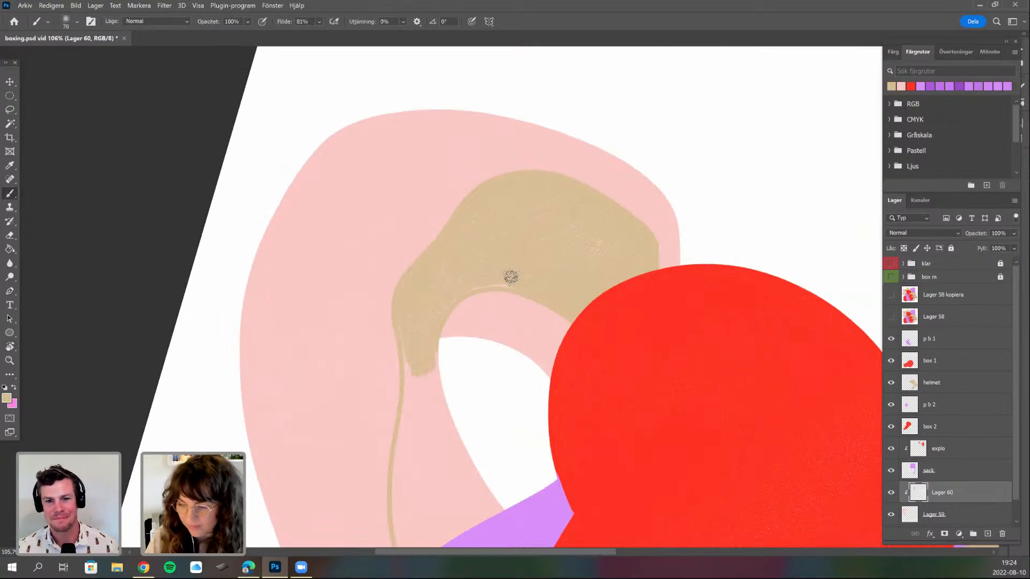
{"action": "mouse_move", "coordinate": [407, 333]}
{"action": "left_mouse_down"}
{"action": "mouse_move", "coordinate": [430, 409]}
{"action": "mouse_move", "coordinate": [436, 351]}
{"action": "left_mouse_up"}
{"action": "left_click_drag", "start_coordinate": [433, 428], "coordinate": [407, 438]}
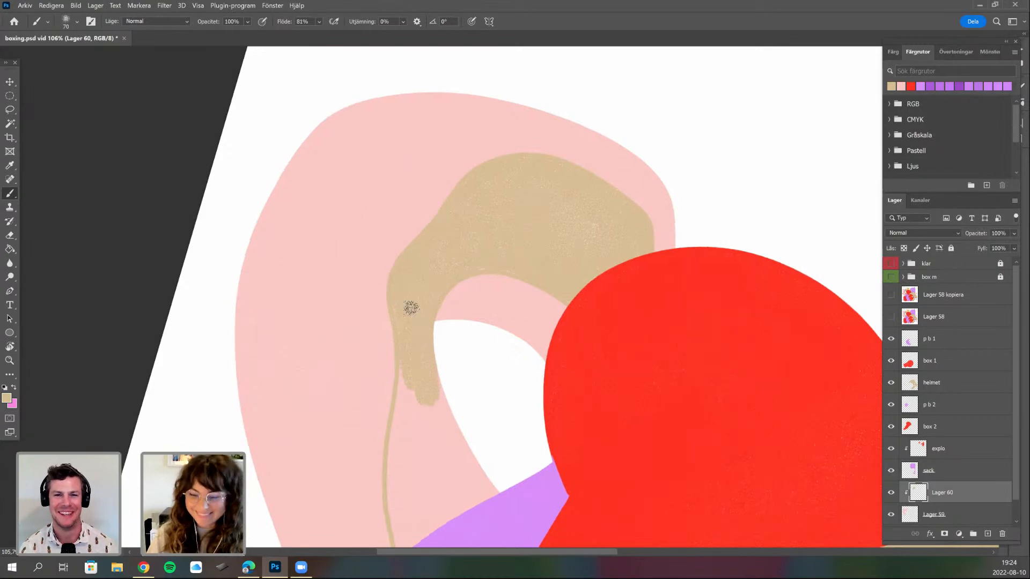
{"action": "mouse_move", "coordinate": [388, 333]}
{"action": "left_mouse_down"}
{"action": "mouse_move", "coordinate": [367, 402]}
{"action": "mouse_move", "coordinate": [368, 493]}
{"action": "mouse_move", "coordinate": [407, 411]}
{"action": "mouse_move", "coordinate": [425, 434]}
{"action": "mouse_move", "coordinate": [453, 444]}
{"action": "left_mouse_up"}
{"action": "mouse_move", "coordinate": [425, 320]}
{"action": "left_mouse_down"}
{"action": "mouse_move", "coordinate": [420, 398]}
{"action": "mouse_move", "coordinate": [416, 336]}
{"action": "mouse_move", "coordinate": [397, 407]}
{"action": "mouse_move", "coordinate": [377, 391]}
{"action": "mouse_move", "coordinate": [421, 389]}
{"action": "left_mouse_up"}
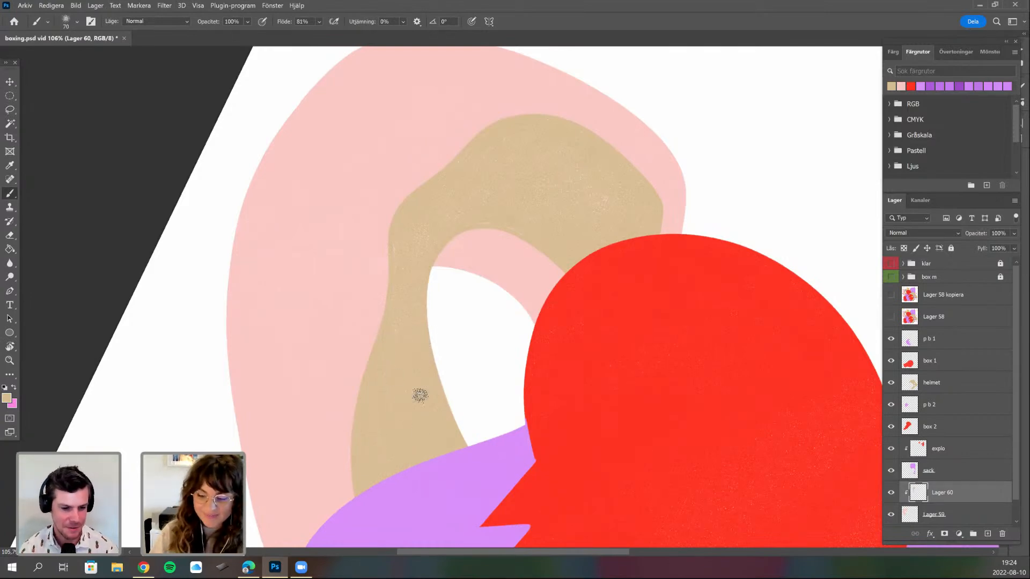
- Load the tan inner shape on Lager 60 as a selection and expand it slightly
{"action": "left_click_drag", "start_coordinate": [374, 343], "coordinate": [349, 338]}
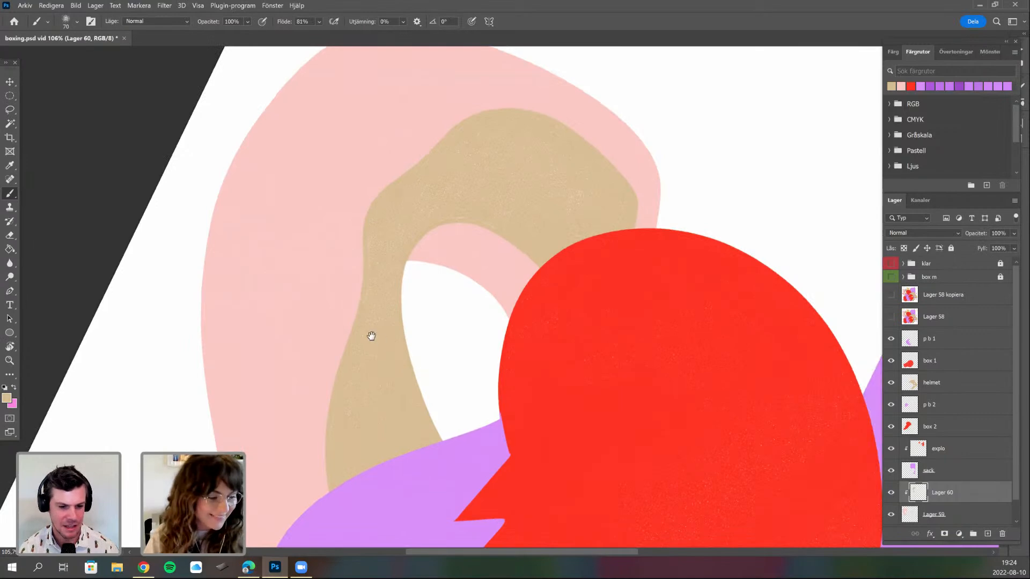
{"action": "scroll", "coordinate": [372, 337], "scroll_direction": "down", "scroll_amount": 2}
{"action": "key", "text": "r"}
{"action": "left_click_drag", "start_coordinate": [349, 496], "coordinate": [389, 430]}
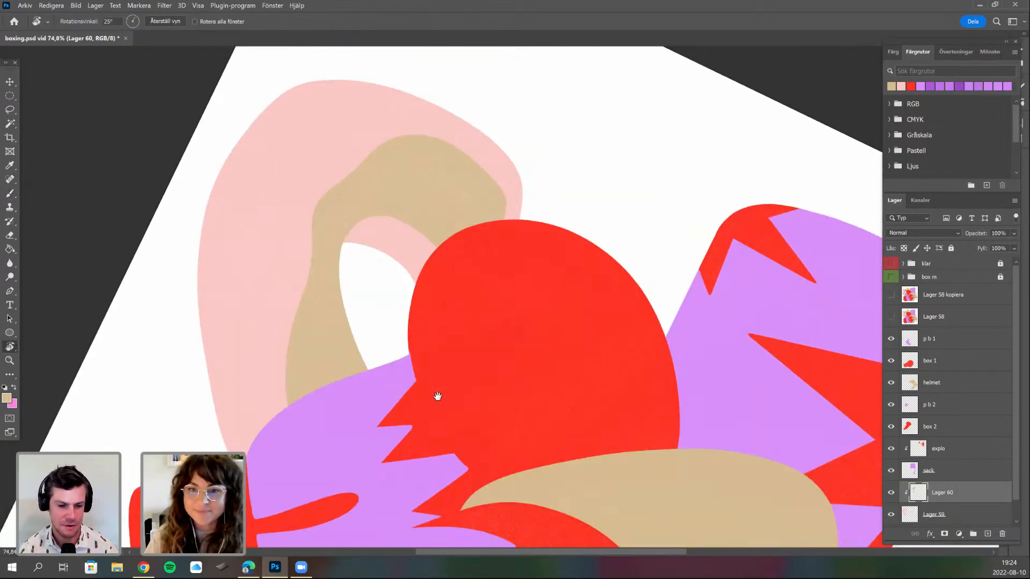
{"action": "key", "text": "Escape"}
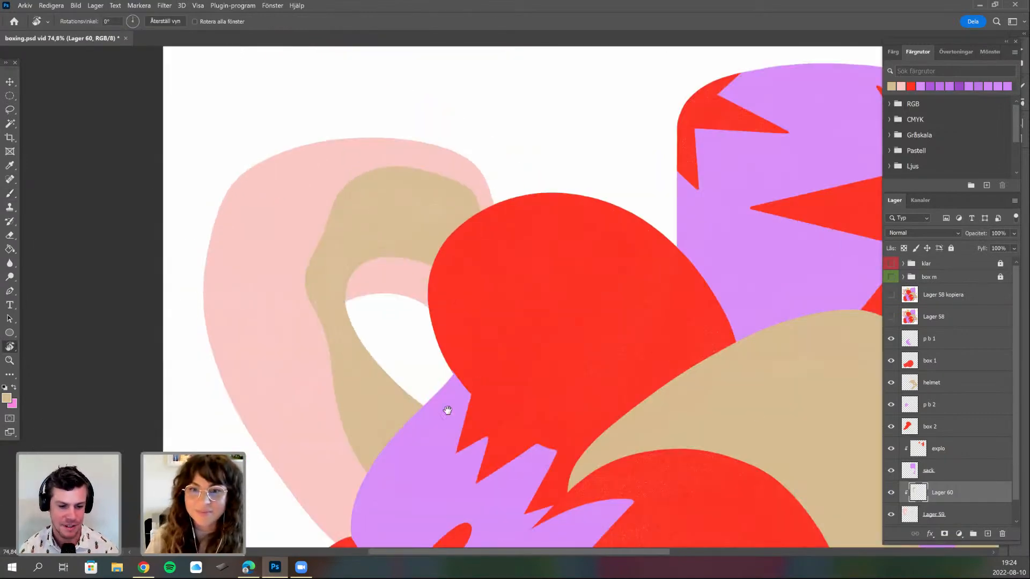
{"action": "key", "text": "b"}
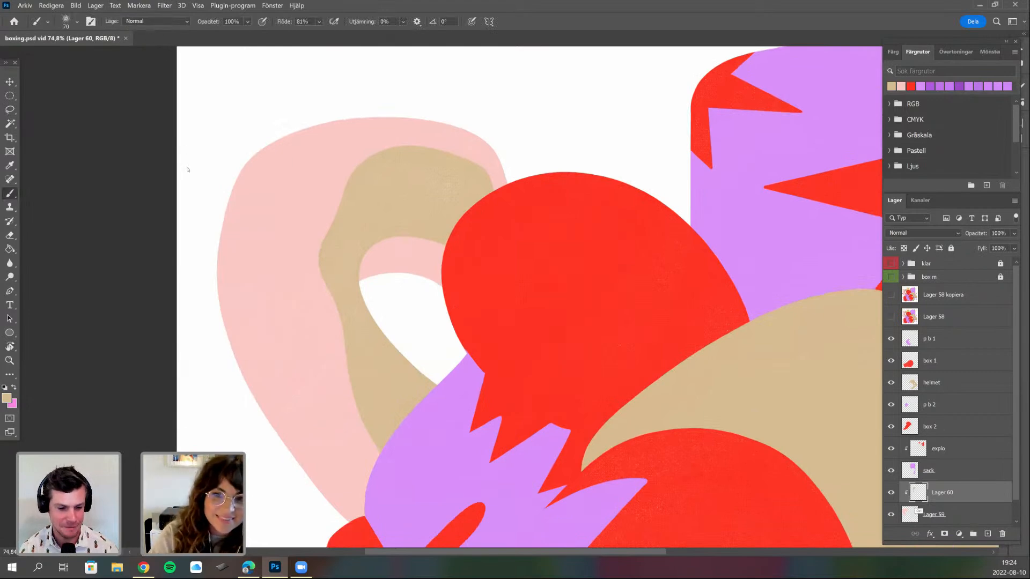
{"action": "left_click", "coordinate": [915, 496], "text": "ctrl"}
{"action": "left_click_drag", "start_coordinate": [127, 183], "coordinate": [82, 193]}
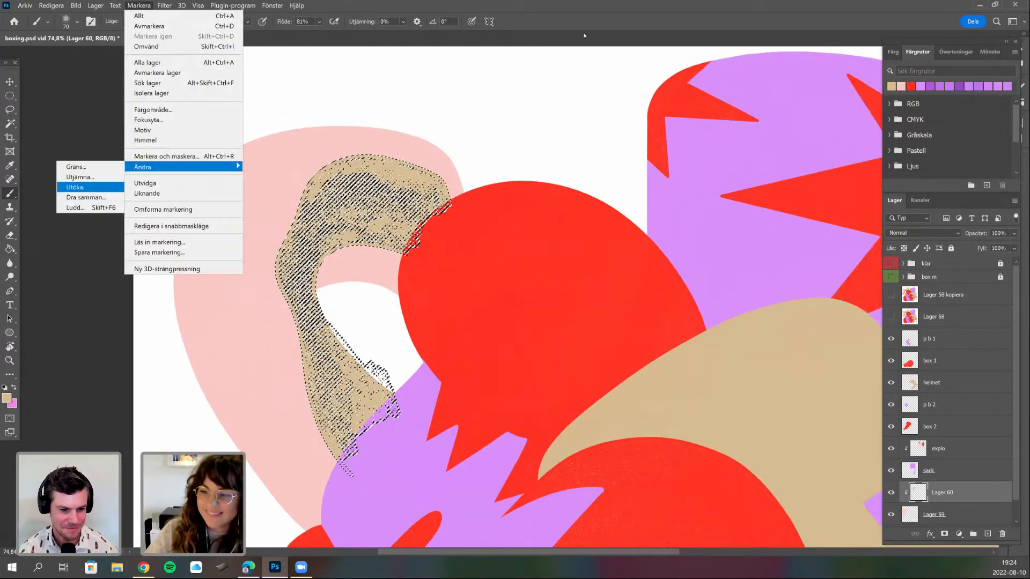
{"action": "left_click", "coordinate": [80, 186]}
{"action": "left_click", "coordinate": [583, 32]}
- Paint over the remaining gaps in the selected inner shape in tan with the gritty brush at 183 px, and deselect
{"action": "right_click", "coordinate": [373, 239]}
{"action": "left_click", "coordinate": [412, 267]}
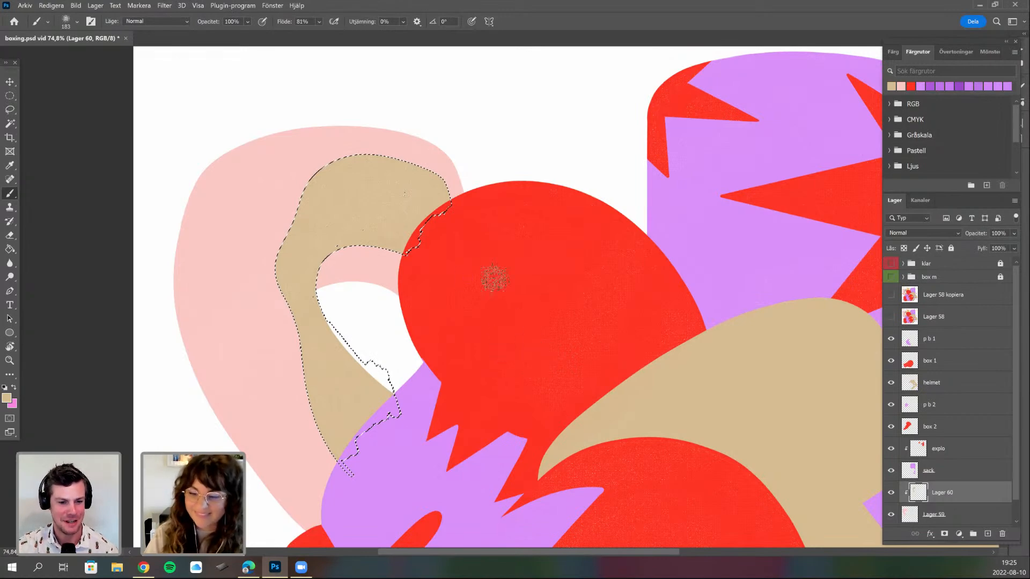
{"action": "left_click_drag", "start_coordinate": [399, 272], "coordinate": [432, 230]}
{"action": "key", "text": "ctrl+d"}
{"action": "key", "text": "ctrl+minus"}
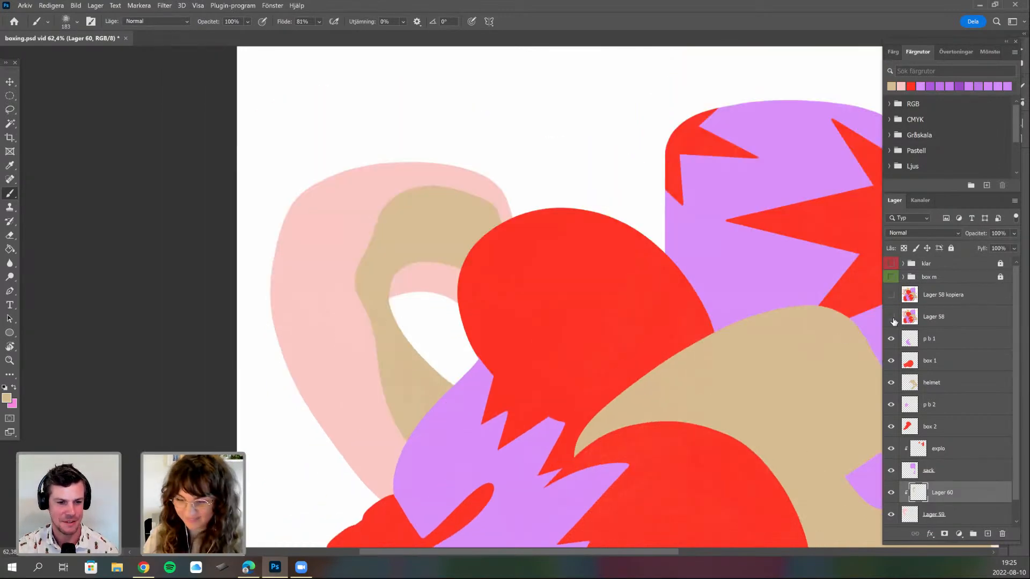
- Show the full-colour Lager 58 kopiera reference instead of Lager 58 and sample the yellow of the burst behind the boxing gear
{"action": "left_click", "coordinate": [893, 319]}
{"action": "left_click", "coordinate": [893, 319]}
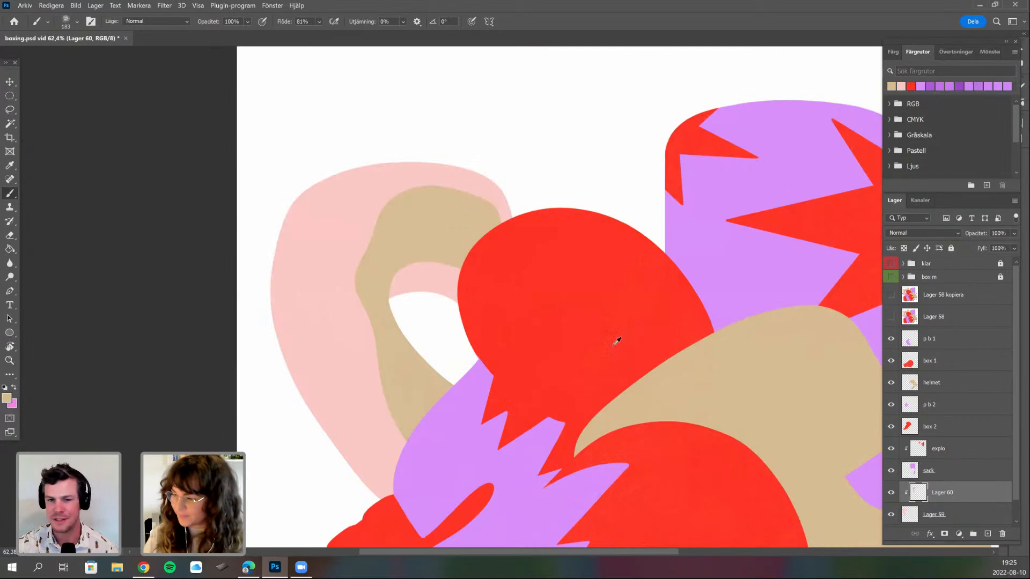
{"action": "left_click_drag", "start_coordinate": [510, 364], "coordinate": [417, 272]}
{"action": "key", "text": "ctrl+minus"}
{"action": "key", "text": "ctrl+minus"}
{"action": "left_click", "coordinate": [890, 318]}
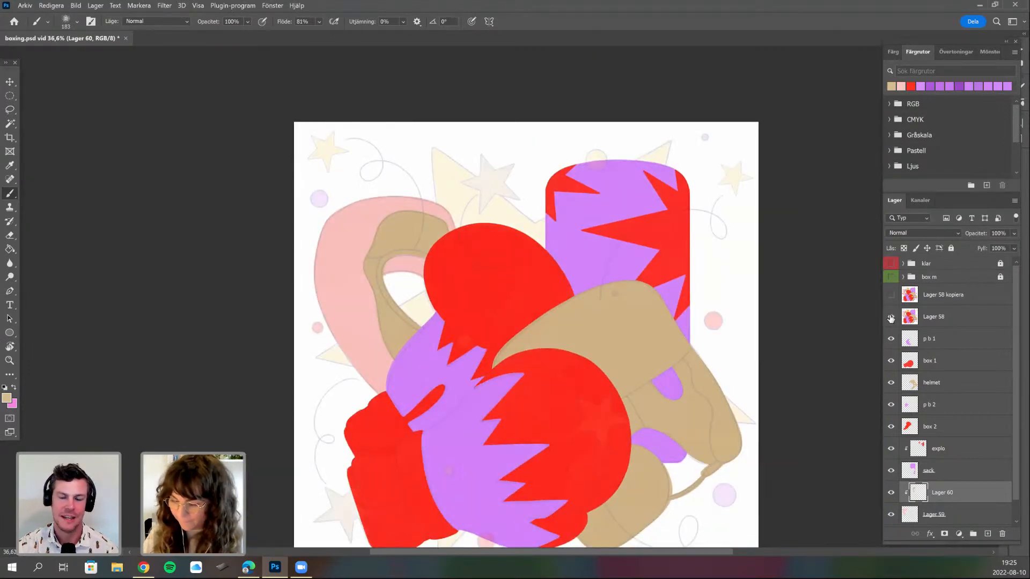
{"action": "left_click_drag", "start_coordinate": [517, 335], "coordinate": [451, 267]}
{"action": "left_click", "coordinate": [891, 316]}
{"action": "left_click", "coordinate": [891, 295]}
{"action": "left_click", "coordinate": [446, 154], "text": "alt"}
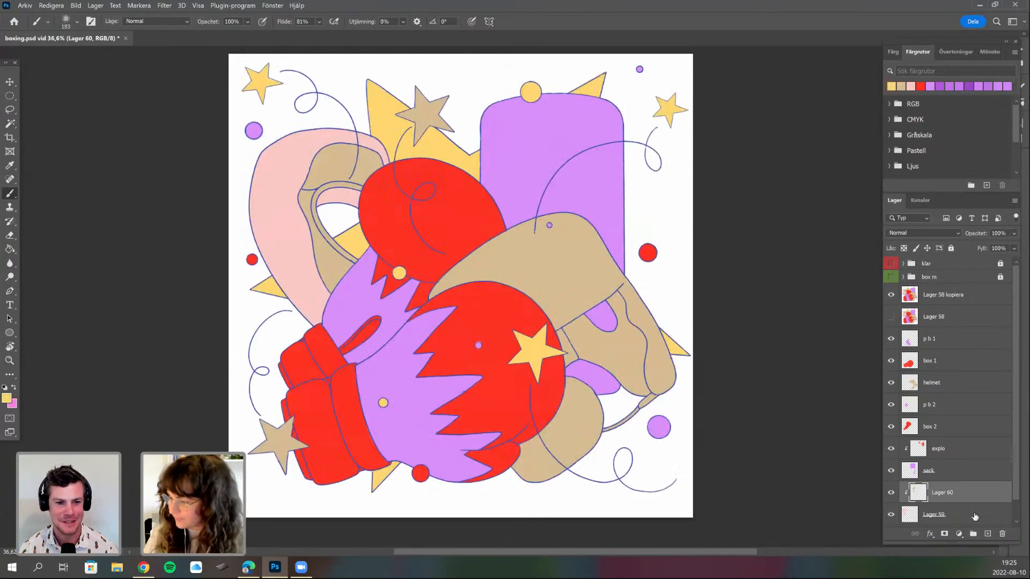
- Hide the full-colour reference, add a new layer directly above Lager 1 and show the faint Lager 58 reference
{"action": "key", "text": "ctrl+z"}
{"action": "left_click", "coordinate": [988, 534]}
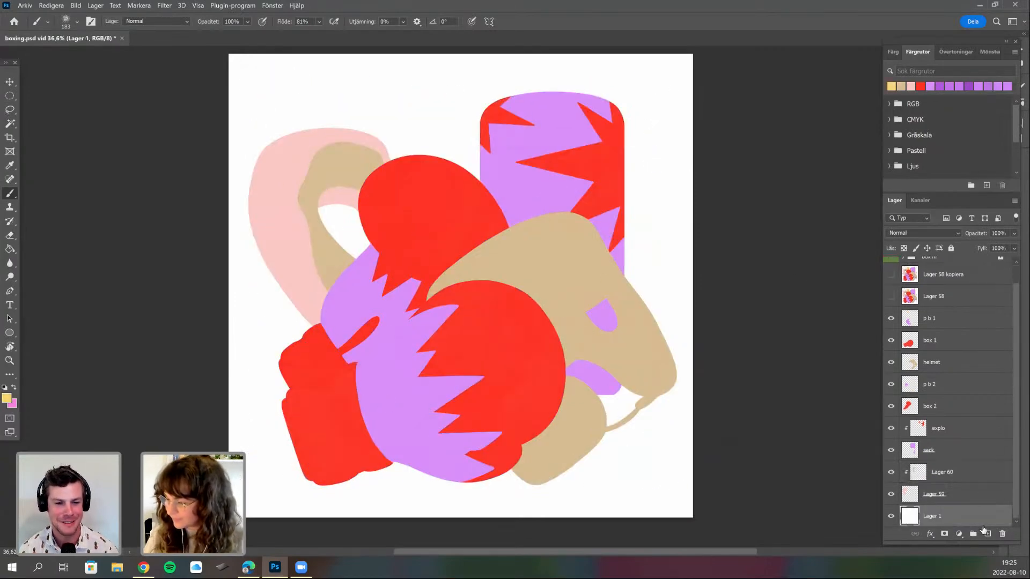
{"action": "scroll", "coordinate": [899, 303], "scroll_direction": "up", "scroll_amount": 1}
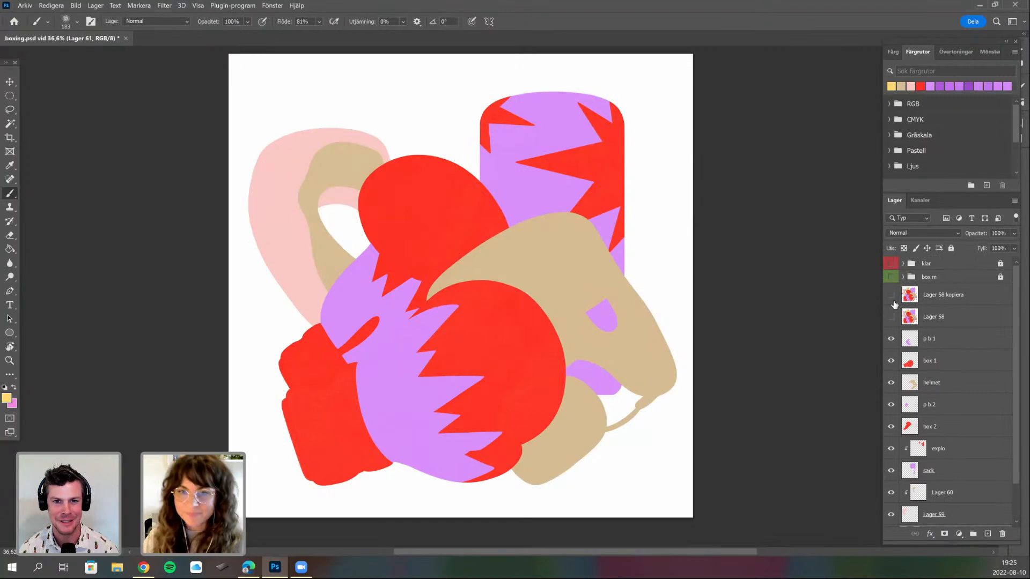
{"action": "left_click", "coordinate": [892, 316]}
- Switch to the solid round brush for outlining the burst and set its size to 25 px
{"action": "left_click_drag", "start_coordinate": [377, 129], "coordinate": [397, 184]}
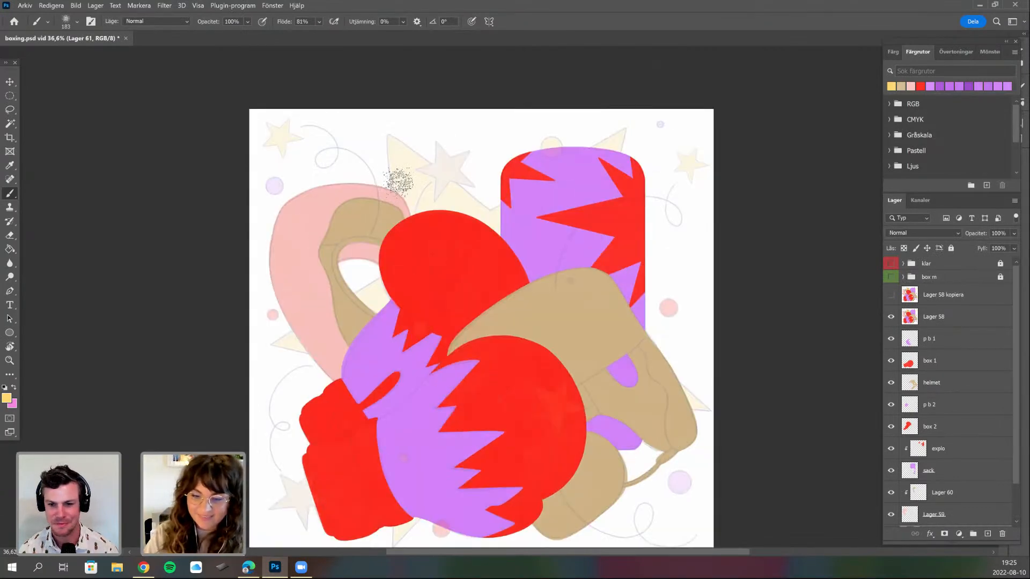
{"action": "scroll", "coordinate": [398, 184], "scroll_direction": "up", "scroll_amount": 2}
{"action": "scroll", "coordinate": [397, 183], "scroll_direction": "up", "scroll_amount": 1}
{"action": "right_click", "coordinate": [399, 193]}
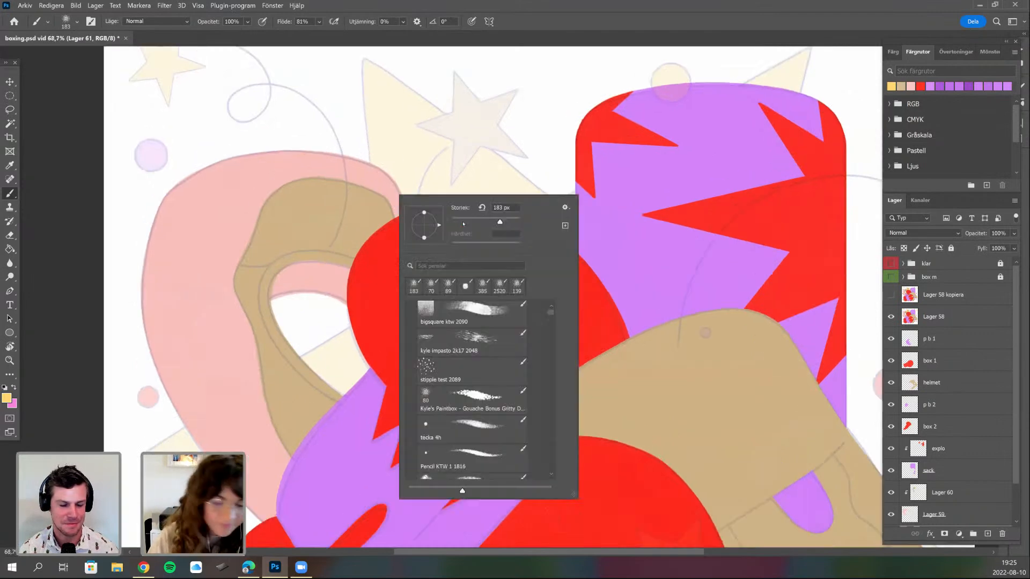
{"action": "left_click", "coordinate": [465, 287]}
{"action": "key", "text": "Return"}
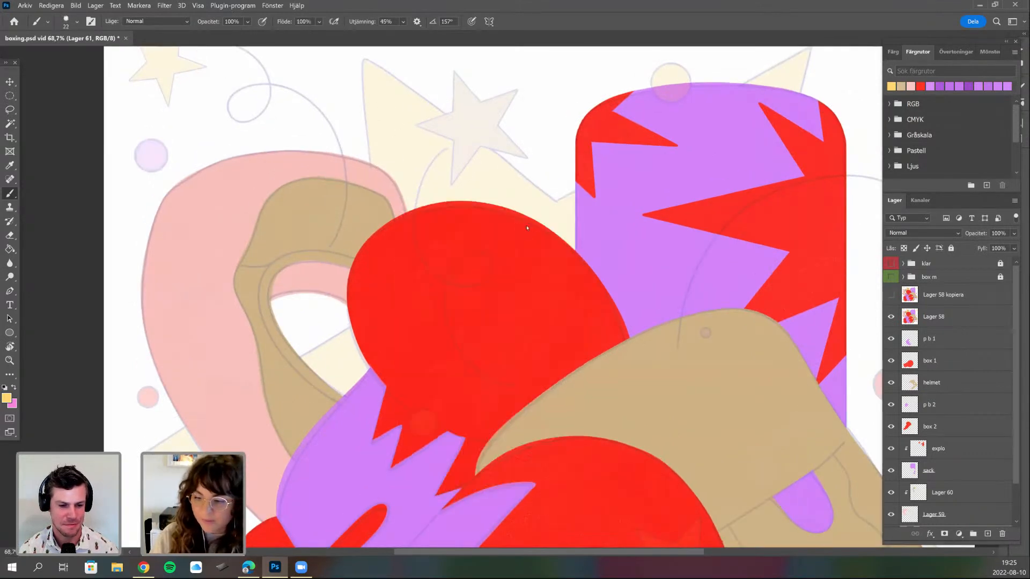
{"action": "right_click", "coordinate": [490, 225]}
{"action": "type", "text": "2"}
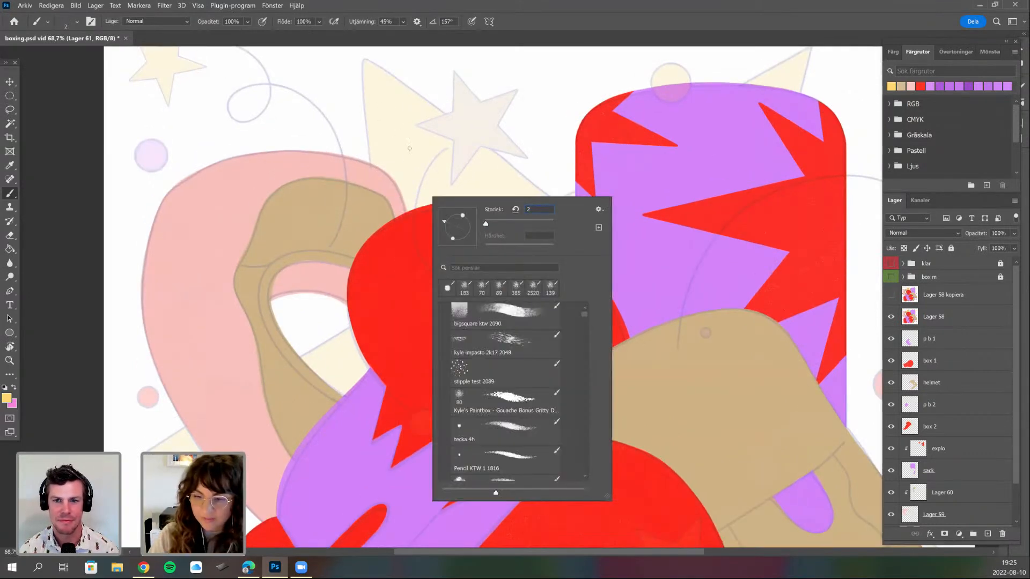
{"action": "type", "text": "5"}
- Trace the straight edge of the burst's tall upper spike nearest the pink ring in yellow, starting from its tip
{"action": "left_click_drag", "start_coordinate": [419, 431], "coordinate": [421, 443]}
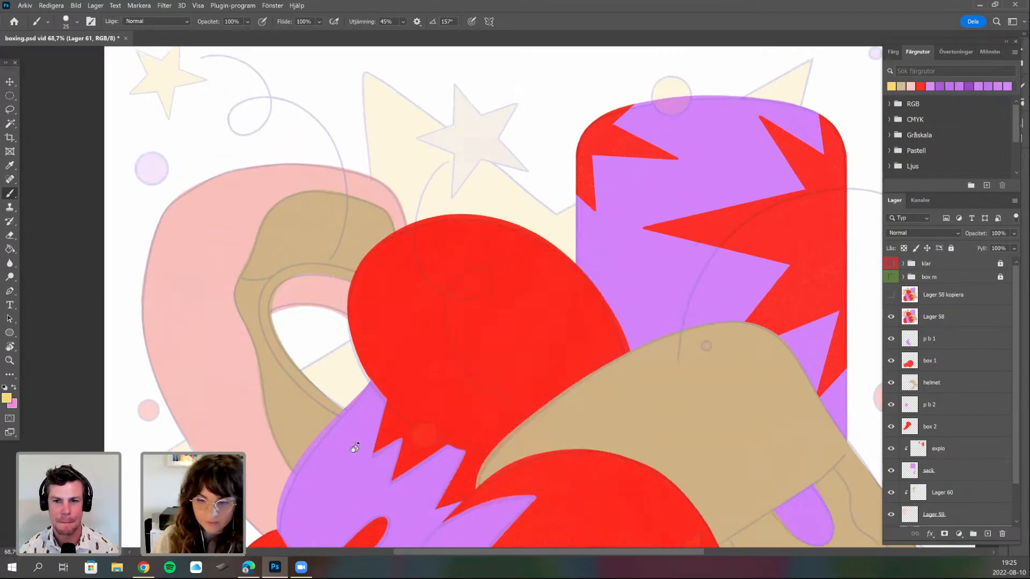
{"action": "key", "text": "r"}
{"action": "left_click_drag", "start_coordinate": [87, 399], "coordinate": [244, 411]}
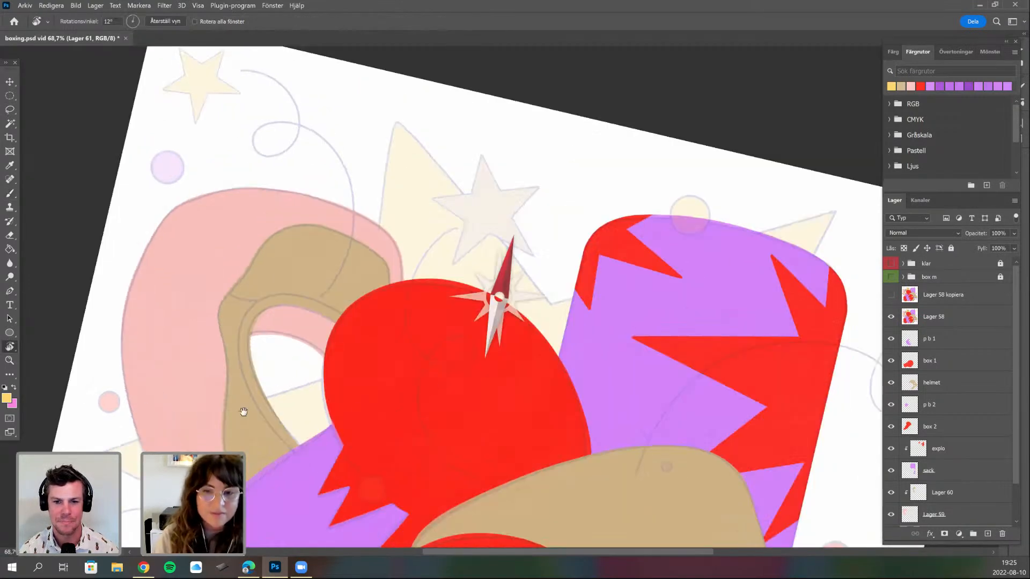
{"action": "mouse_move", "coordinate": [387, 409]}
{"action": "left_mouse_down"}
{"action": "mouse_move", "coordinate": [374, 420]}
{"action": "mouse_move", "coordinate": [50, 435]}
{"action": "left_mouse_up"}
{"action": "key", "text": "b"}
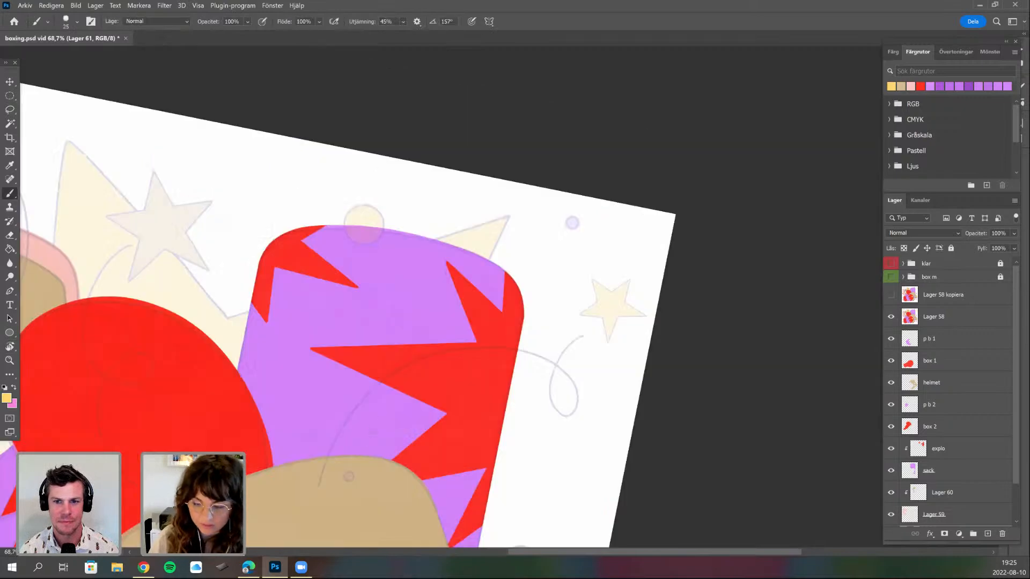
{"action": "left_click_drag", "start_coordinate": [327, 256], "coordinate": [597, 271]}
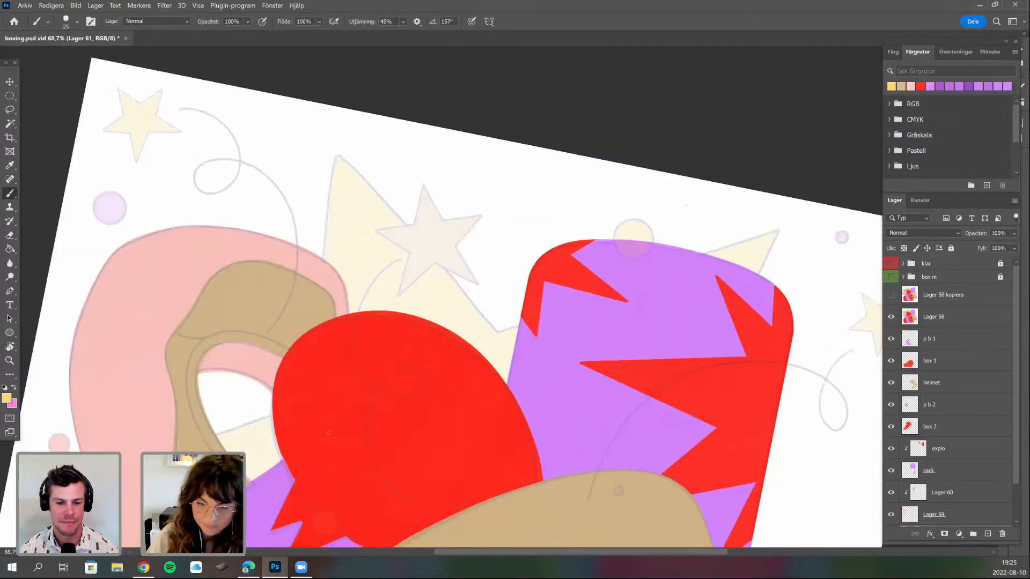
{"action": "left_click_drag", "start_coordinate": [328, 165], "coordinate": [328, 438]}
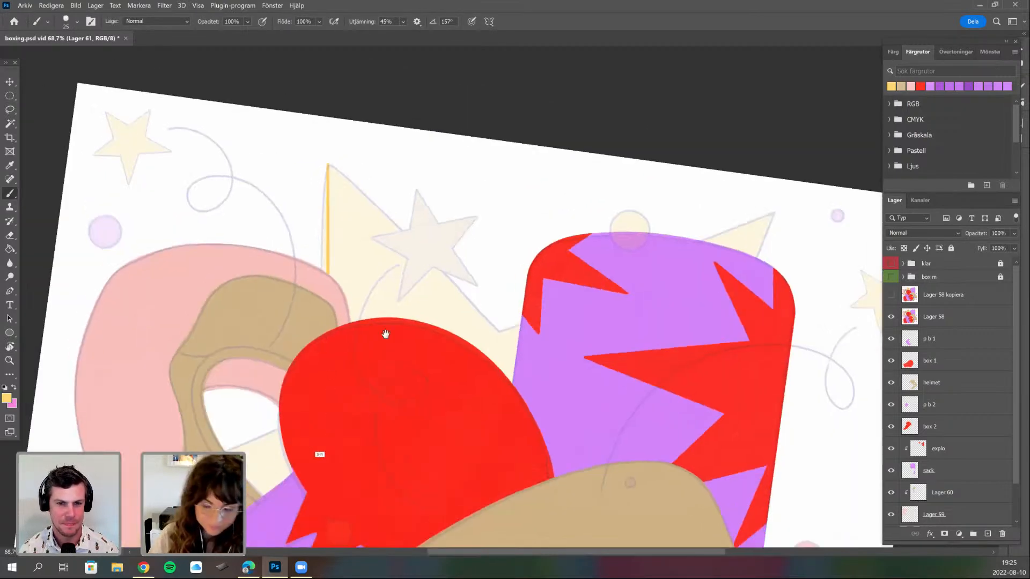
- Trace the burst's long straight edge in yellow from the tip of the left spike across to the tip of the right spike
{"action": "left_click_drag", "start_coordinate": [299, 303], "coordinate": [343, 166]}
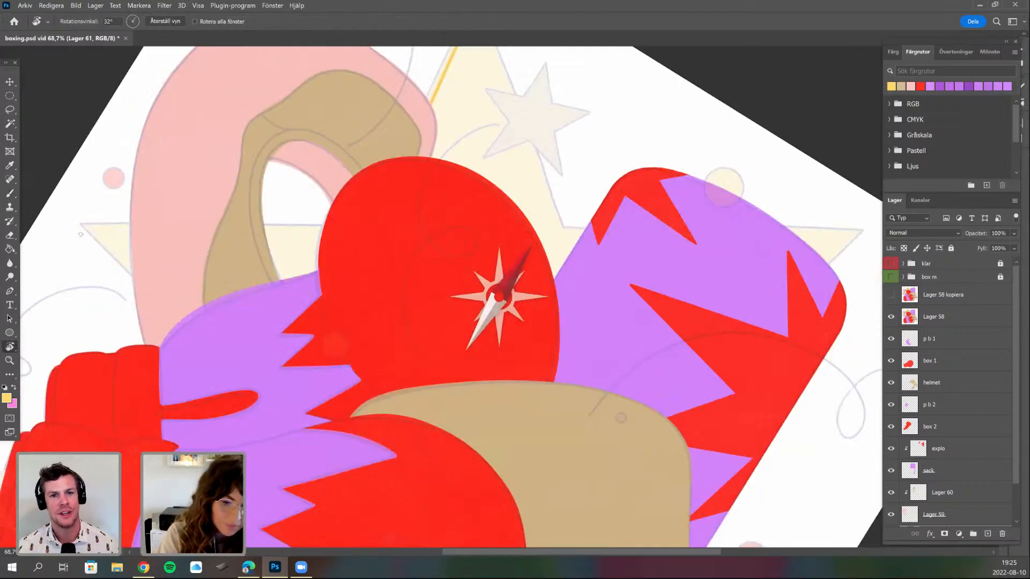
{"action": "mouse_move", "coordinate": [387, 325]}
{"action": "left_mouse_down"}
{"action": "mouse_move", "coordinate": [472, 324]}
{"action": "mouse_move", "coordinate": [423, 330]}
{"action": "left_mouse_up"}
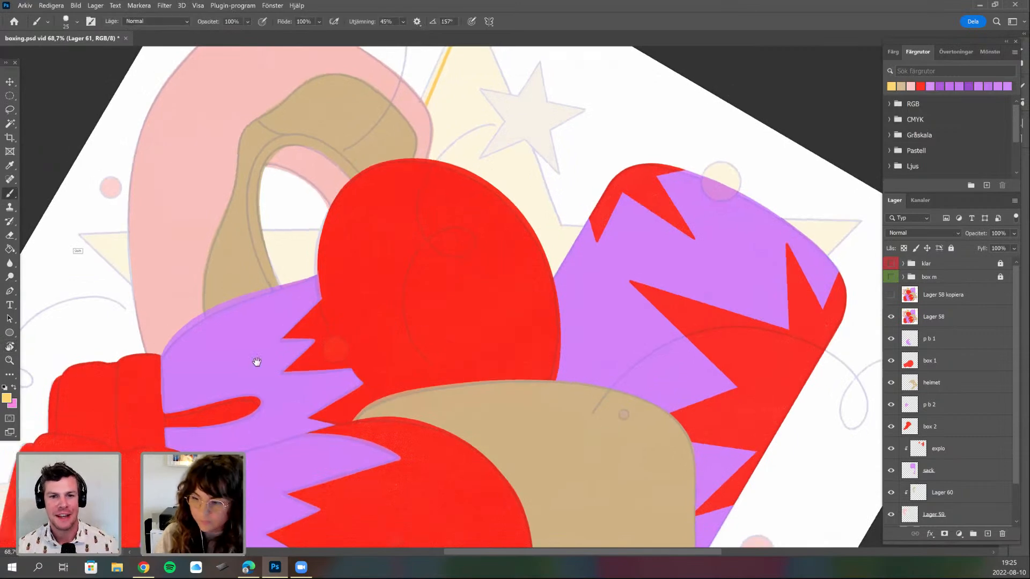
{"action": "left_click", "coordinate": [78, 234], "text": "shift"}
{"action": "left_click_drag", "start_coordinate": [209, 292], "coordinate": [229, 312]}
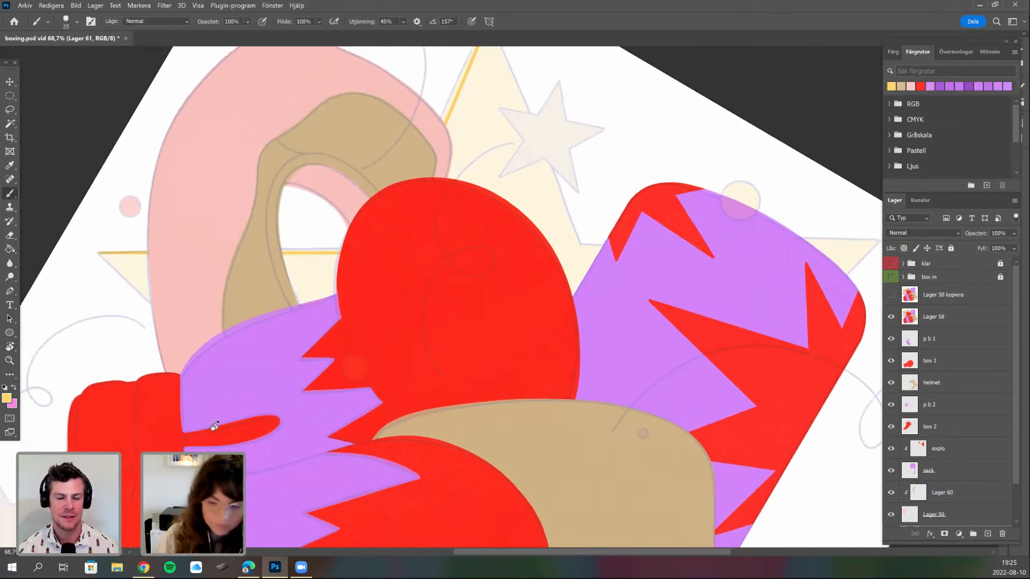
{"action": "left_click_drag", "start_coordinate": [222, 396], "coordinate": [154, 417]}
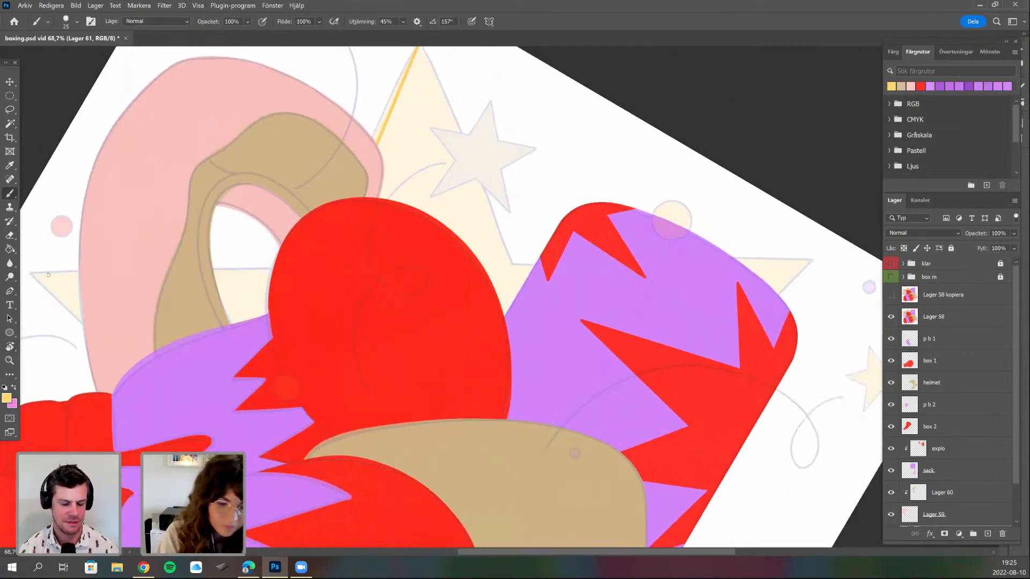
{"action": "left_click_drag", "start_coordinate": [31, 272], "coordinate": [59, 271]}
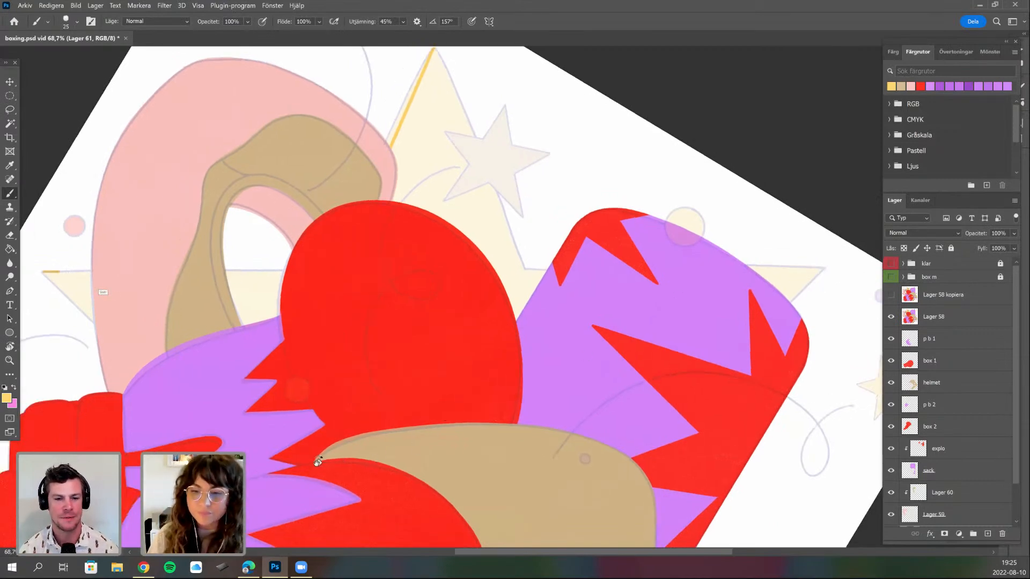
{"action": "left_click_drag", "start_coordinate": [433, 364], "coordinate": [406, 376]}
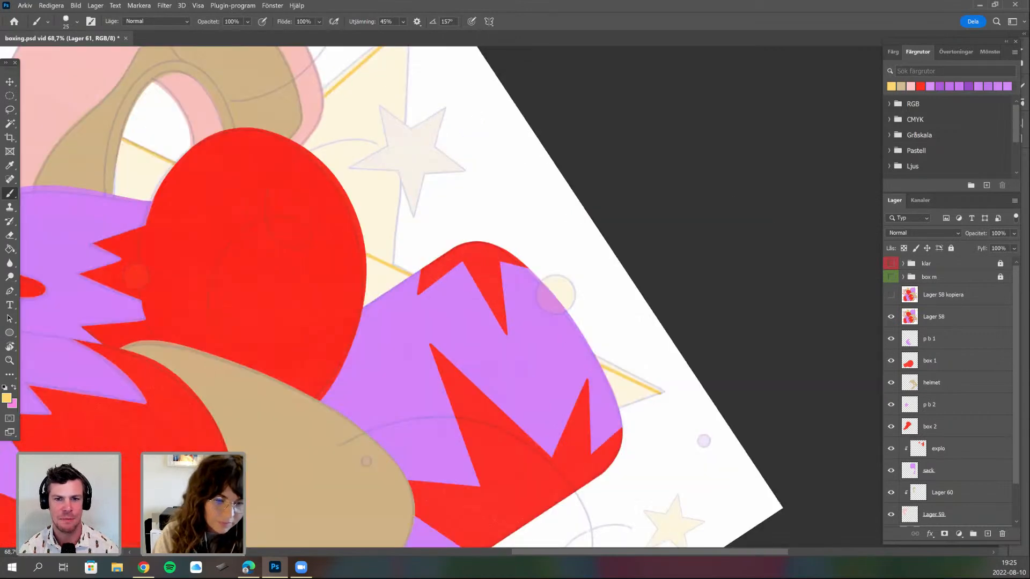
- Trace the tall upper spike's other edge in yellow from its tip to the punching bag, and the left spike's lower edge
{"action": "key", "text": "r"}
{"action": "left_click_drag", "start_coordinate": [298, 413], "coordinate": [309, 428]}
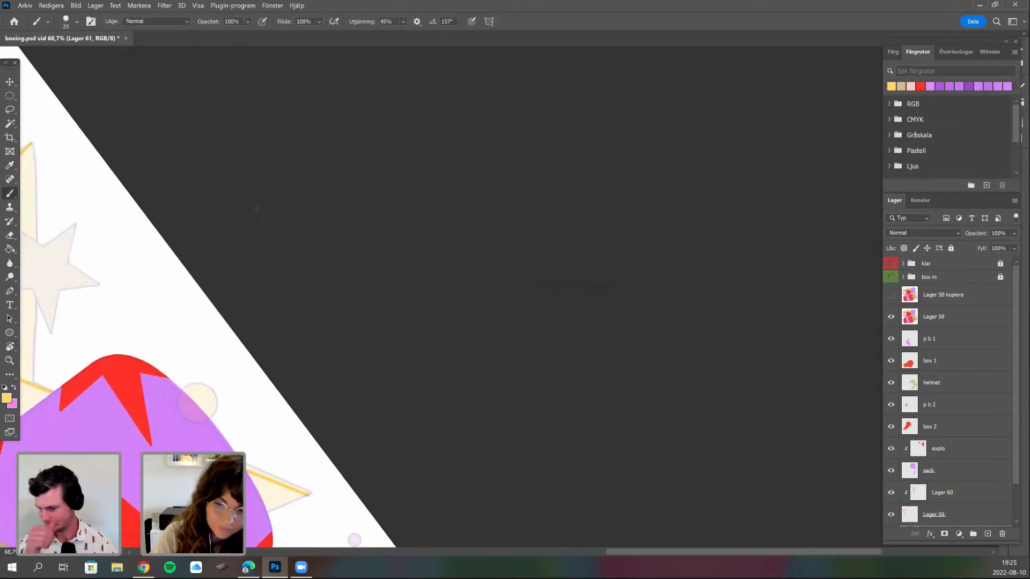
{"action": "left_click_drag", "start_coordinate": [256, 149], "coordinate": [478, 121]}
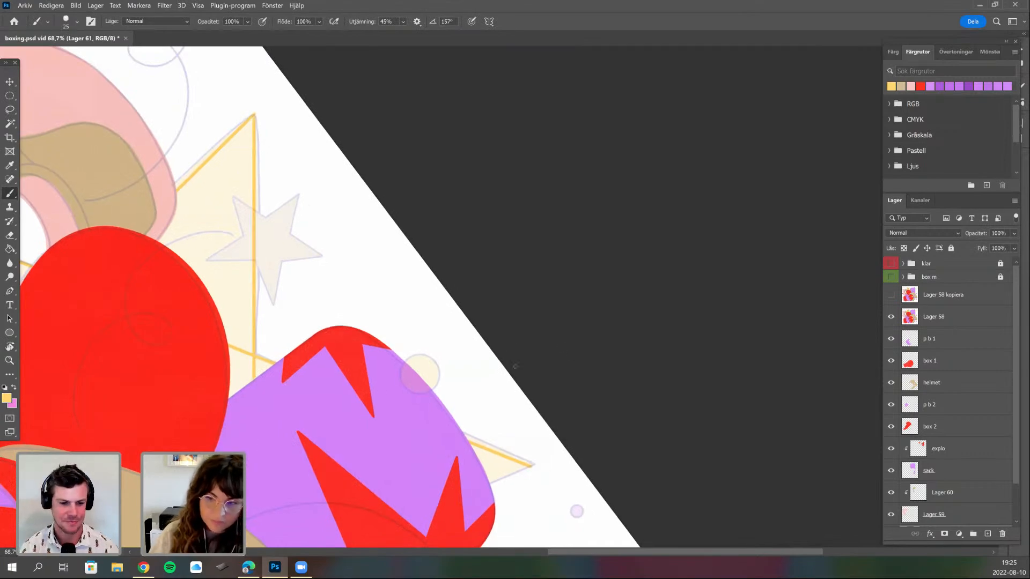
{"action": "mouse_move", "coordinate": [368, 471]}
{"action": "left_mouse_down"}
{"action": "mouse_move", "coordinate": [503, 407]}
{"action": "mouse_move", "coordinate": [471, 435]}
{"action": "mouse_move", "coordinate": [338, 462]}
{"action": "left_mouse_up"}
{"action": "key", "text": "r"}
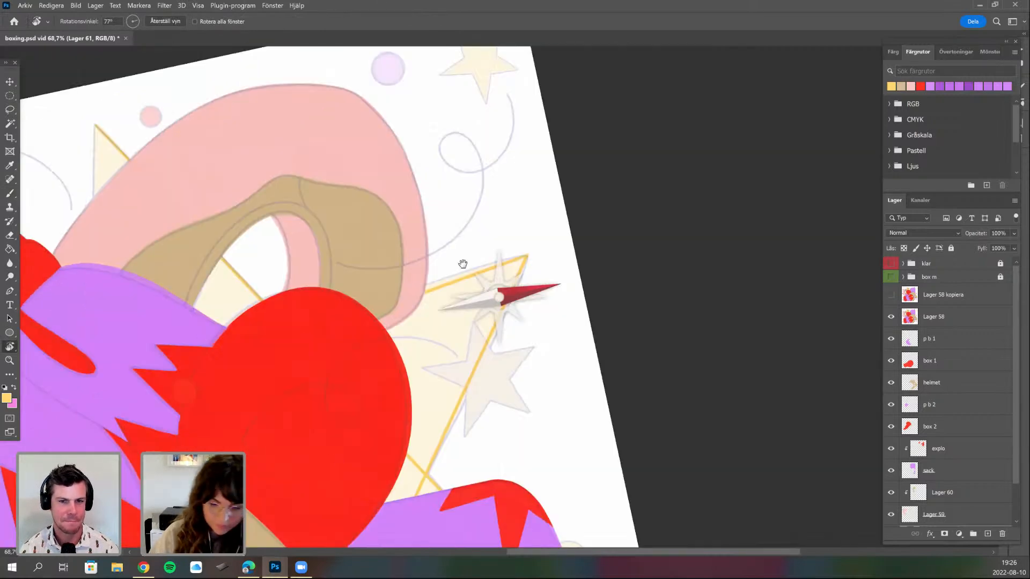
{"action": "key", "text": "b"}
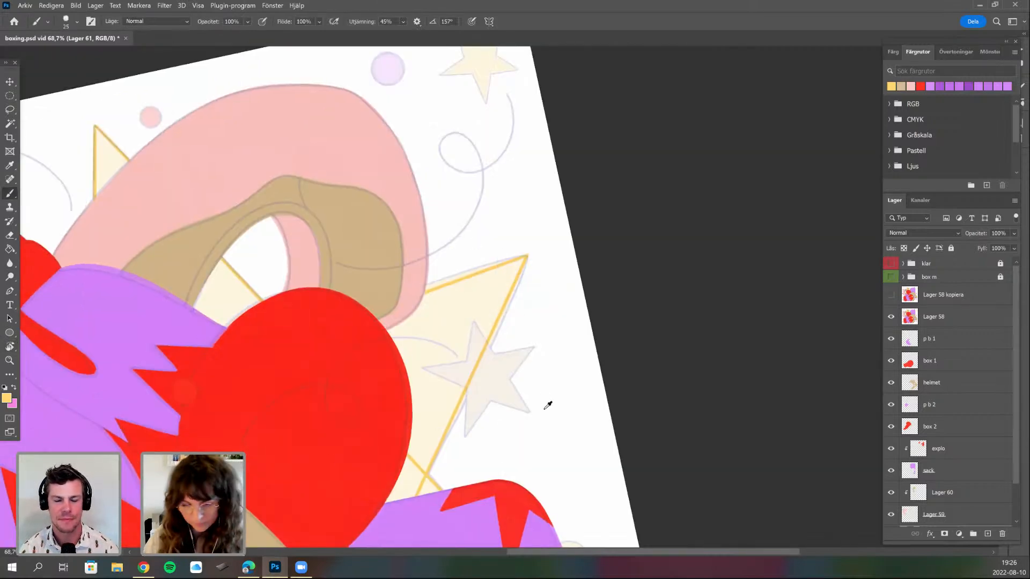
- Trace the first edge of the burst's small spike beside the helmet in yellow, from the helmet to the spike's tip
{"action": "left_click_drag", "start_coordinate": [536, 431], "coordinate": [679, 203]}
{"action": "key", "text": "r"}
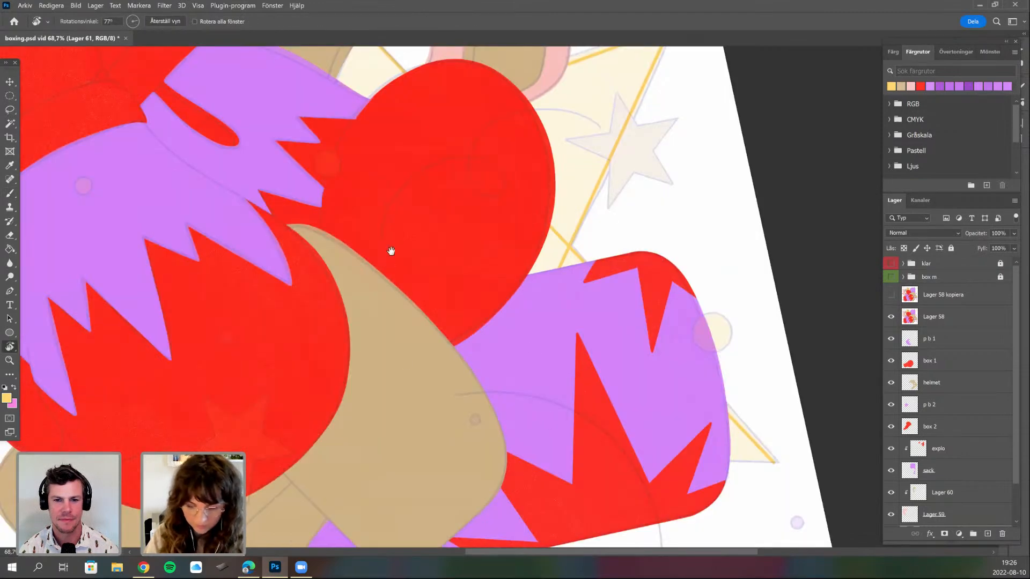
{"action": "left_click_drag", "start_coordinate": [391, 251], "coordinate": [388, 241]}
{"action": "key", "text": "b"}
{"action": "mouse_move", "coordinate": [436, 507]}
{"action": "left_mouse_down"}
{"action": "mouse_move", "coordinate": [385, 339]}
{"action": "mouse_move", "coordinate": [357, 318]}
{"action": "left_mouse_up"}
{"action": "left_click_drag", "start_coordinate": [341, 394], "coordinate": [180, 293]}
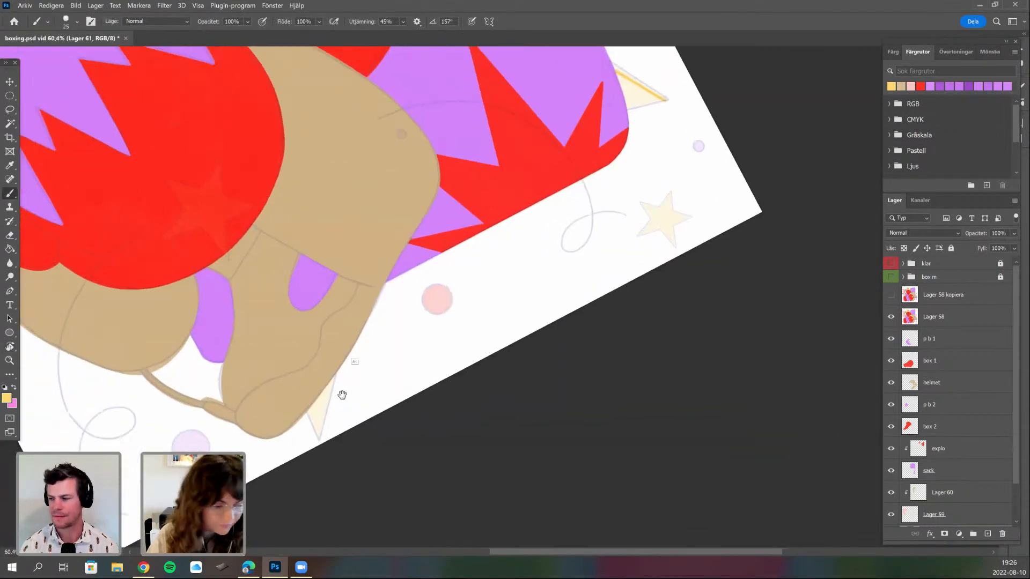
{"action": "key", "text": "r"}
{"action": "left_click_drag", "start_coordinate": [190, 441], "coordinate": [334, 401]}
{"action": "key", "text": "b"}
{"action": "mouse_move", "coordinate": [243, 363]}
{"action": "left_mouse_down"}
{"action": "mouse_move", "coordinate": [376, 402]}
{"action": "mouse_move", "coordinate": [488, 416]}
{"action": "left_mouse_up"}
{"action": "left_click_drag", "start_coordinate": [273, 237], "coordinate": [273, 279]}
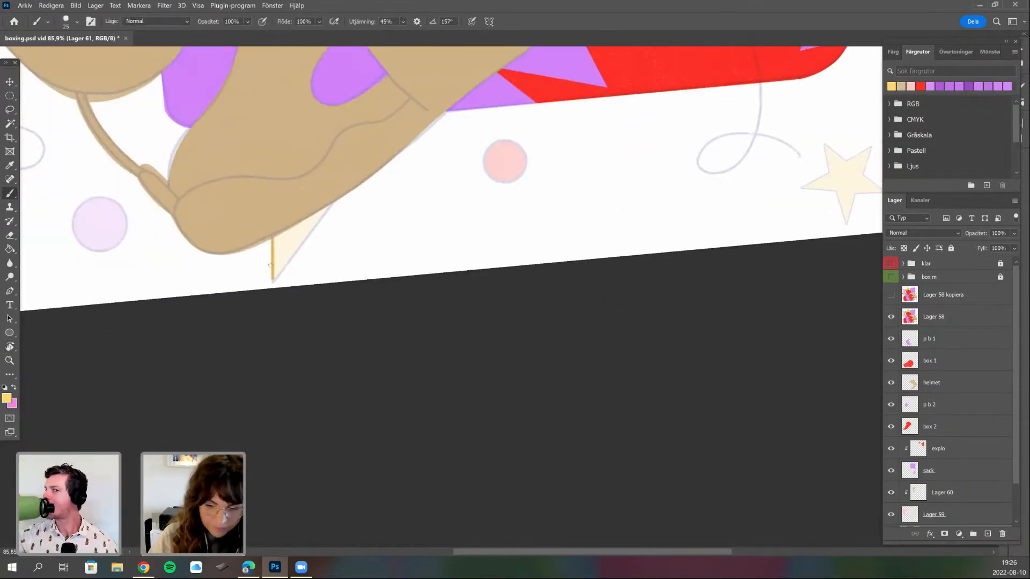
- Trace the second edge of the burst's small spike beside the helmet in yellow, from the spike's tip back to the helmet
{"action": "left_click_drag", "start_coordinate": [319, 455], "coordinate": [374, 495]}
{"action": "mouse_move", "coordinate": [361, 391]}
{"action": "left_mouse_down"}
{"action": "mouse_move", "coordinate": [168, 345]}
{"action": "mouse_move", "coordinate": [153, 374]}
{"action": "mouse_move", "coordinate": [153, 435]}
{"action": "left_mouse_up"}
{"action": "key", "text": "r"}
{"action": "key", "text": "b"}
{"action": "mouse_move", "coordinate": [299, 403]}
{"action": "left_mouse_down"}
{"action": "mouse_move", "coordinate": [351, 409]}
{"action": "mouse_move", "coordinate": [494, 387]}
{"action": "left_mouse_up"}
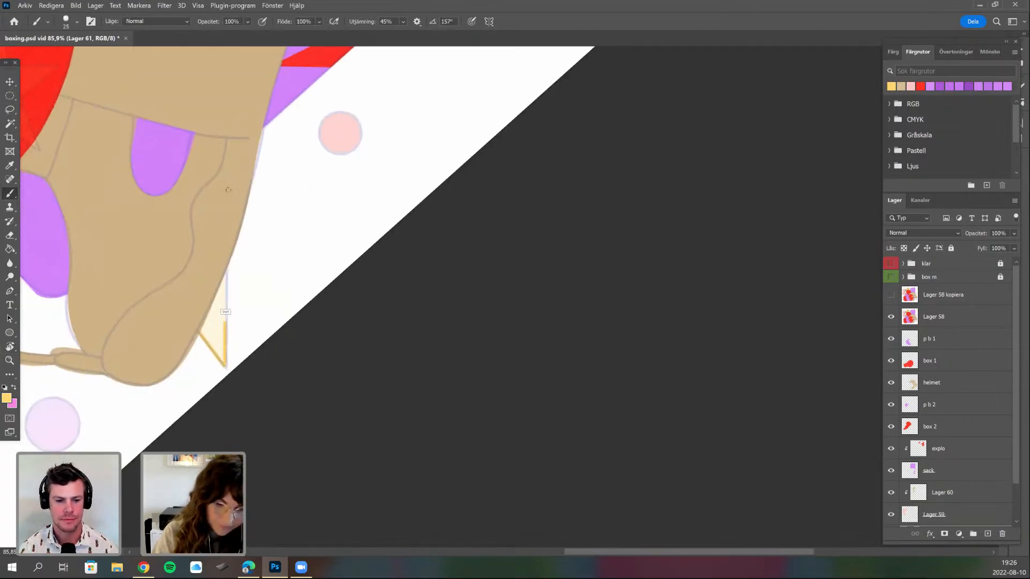
{"action": "left_click_drag", "start_coordinate": [367, 309], "coordinate": [504, 379]}
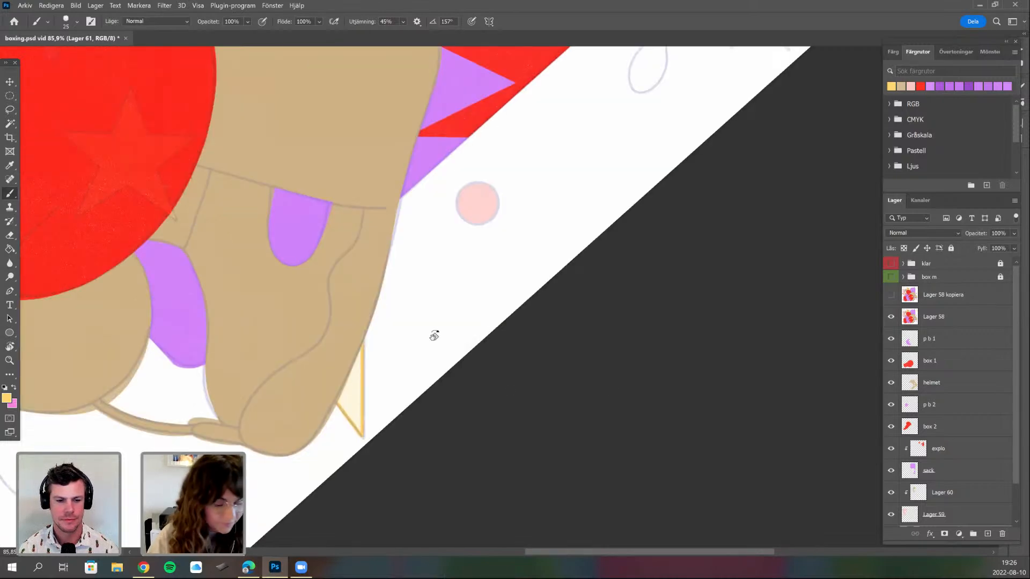
- Trace the first edge of the burst's small spike below the front glove's cuff in yellow, from its tip up to the glove
{"action": "left_click_drag", "start_coordinate": [257, 456], "coordinate": [770, 529]}
{"action": "key", "text": "r"}
{"action": "left_click_drag", "start_coordinate": [244, 214], "coordinate": [180, 414]}
{"action": "key", "text": "Escape"}
{"action": "key", "text": "b"}
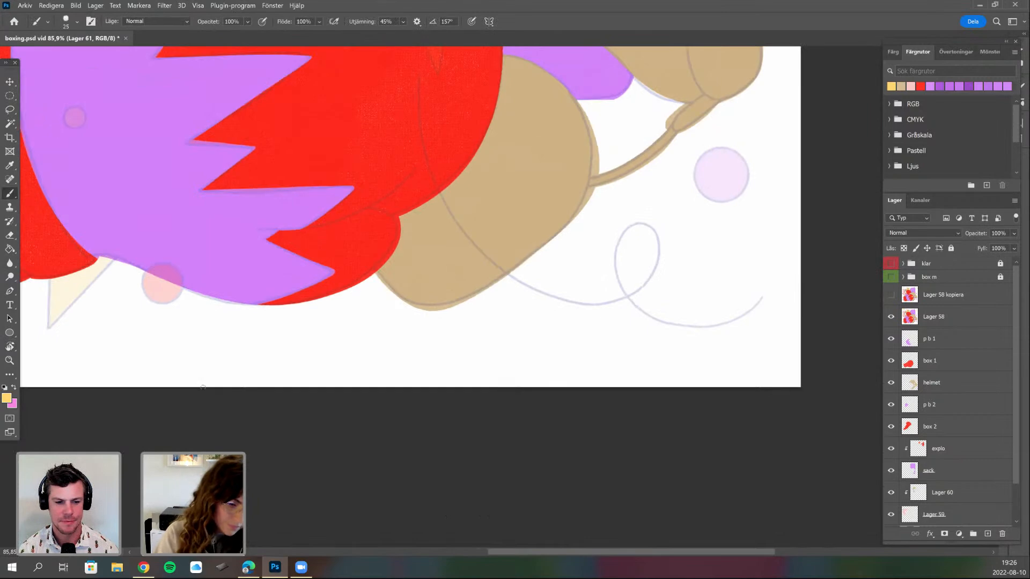
{"action": "mouse_move", "coordinate": [62, 314]}
{"action": "left_mouse_down"}
{"action": "mouse_move", "coordinate": [74, 310]}
{"action": "mouse_move", "coordinate": [62, 277]}
{"action": "left_mouse_up"}
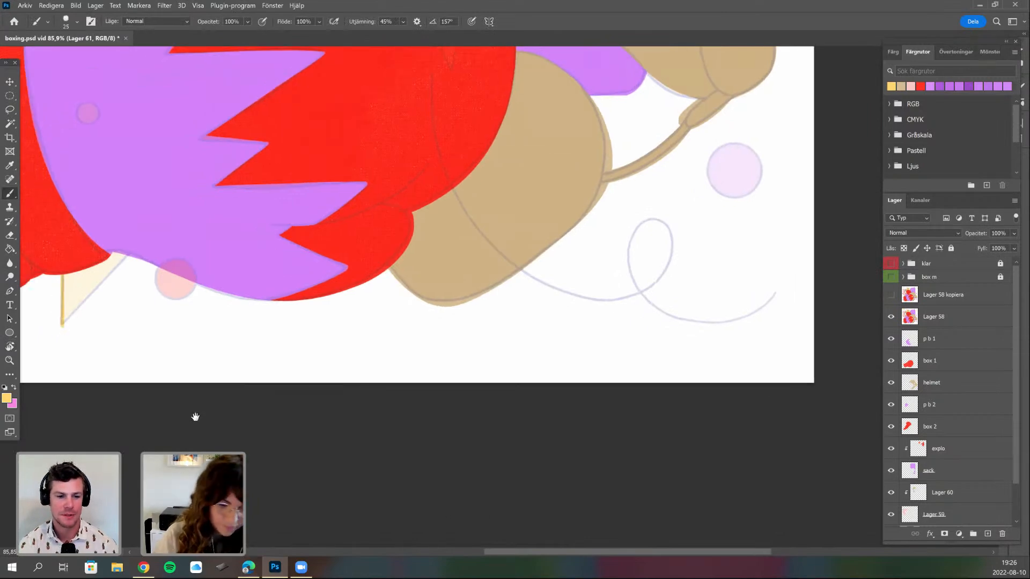
- Trace the other edge of the small spike below the front glove in yellow, closing it at the tip
{"action": "left_click_drag", "start_coordinate": [183, 402], "coordinate": [225, 418]}
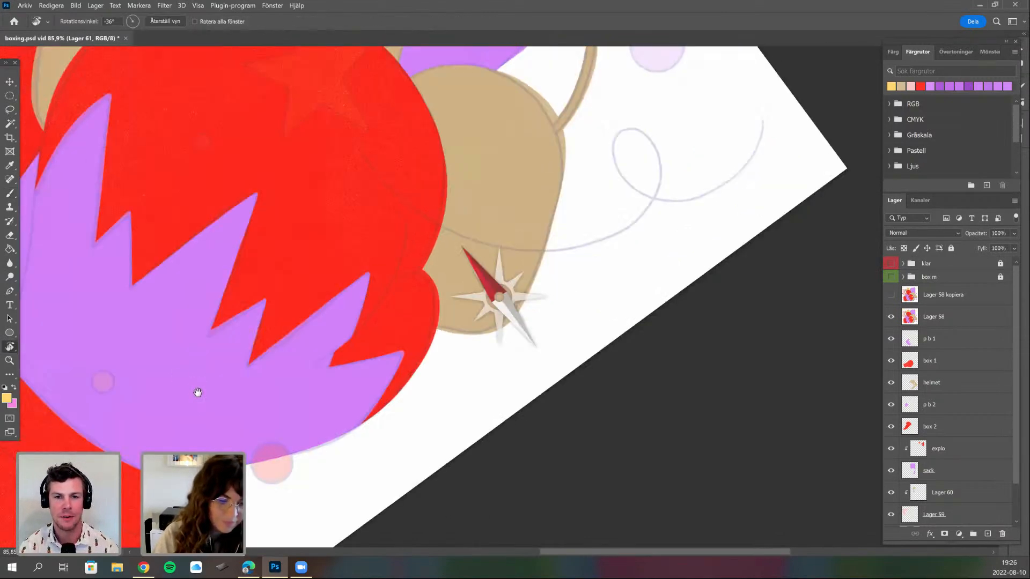
{"action": "key", "text": "r"}
{"action": "left_click_drag", "start_coordinate": [292, 342], "coordinate": [195, 393]}
{"action": "scroll", "coordinate": [140, 389], "scroll_direction": "down", "scroll_amount": 5}
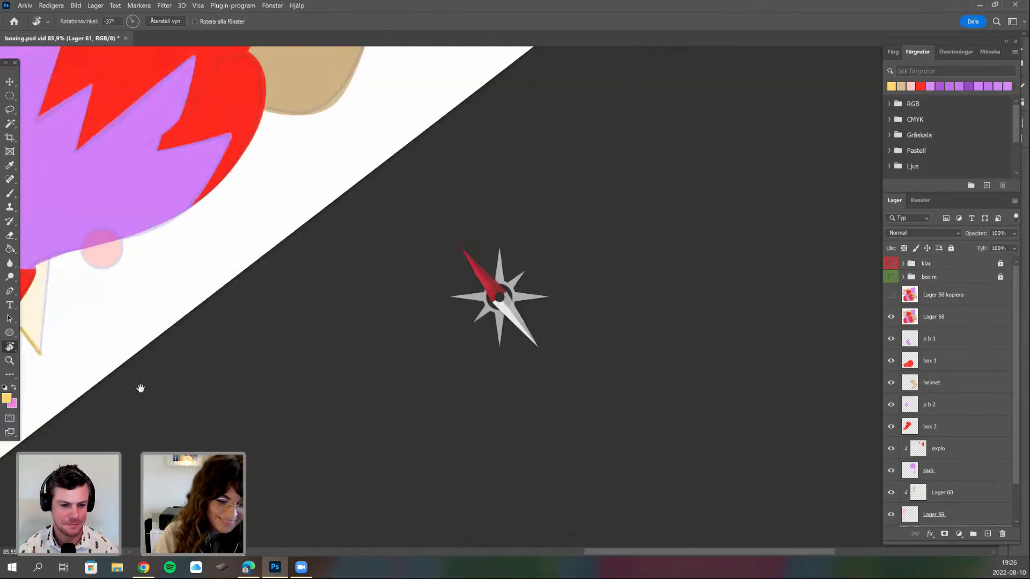
{"action": "key", "text": "b"}
{"action": "scroll", "coordinate": [223, 437], "scroll_direction": "left", "scroll_amount": 4}
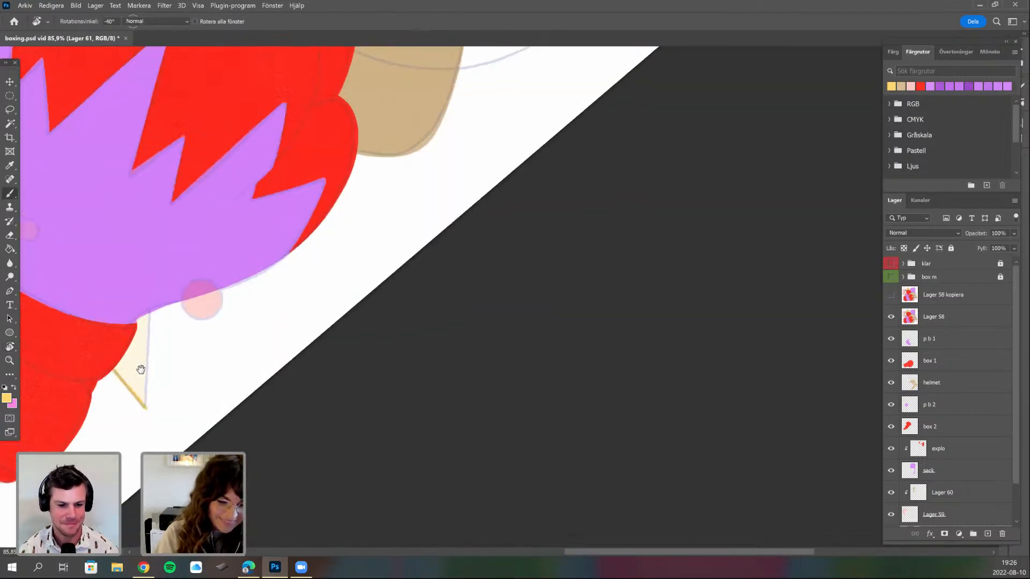
{"action": "scroll", "coordinate": [108, 415], "scroll_direction": "down", "scroll_amount": 3}
{"action": "key", "text": "r"}
{"action": "left_click_drag", "start_coordinate": [88, 349], "coordinate": [88, 327]}
{"action": "scroll", "coordinate": [88, 327], "scroll_direction": "up", "scroll_amount": 4}
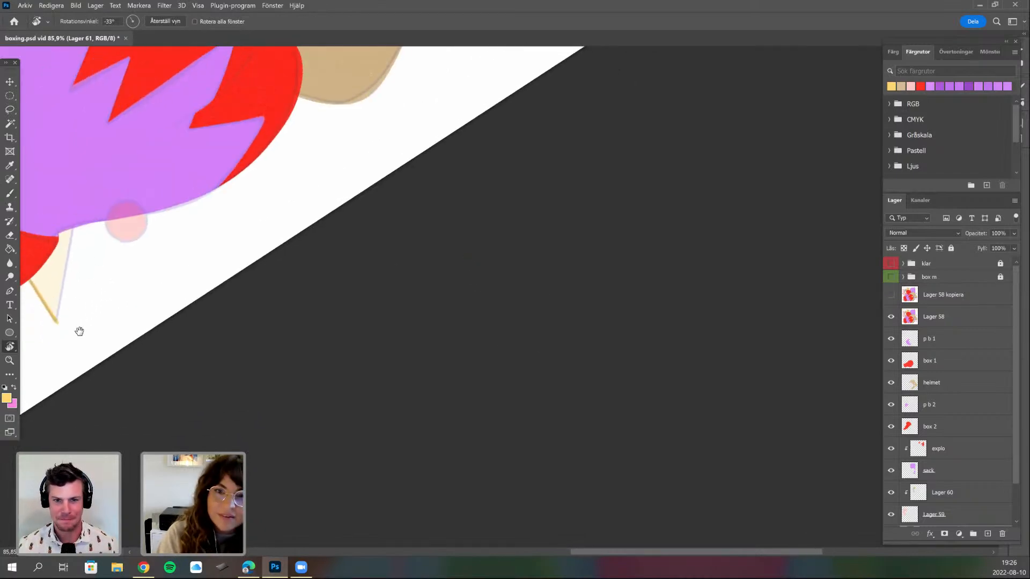
{"action": "scroll", "coordinate": [41, 326], "scroll_direction": "right", "scroll_amount": 2}
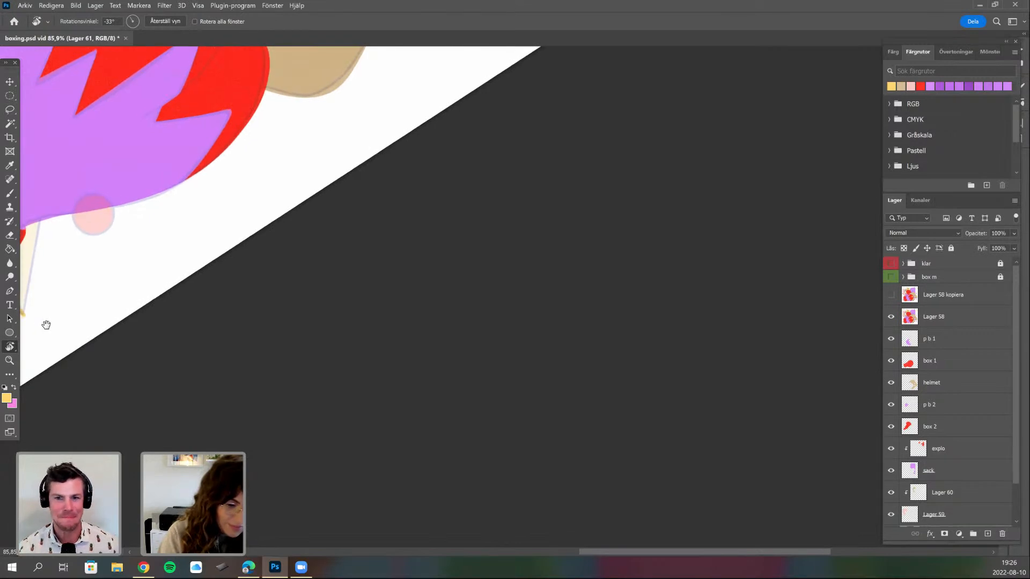
{"action": "left_click_drag", "start_coordinate": [46, 337], "coordinate": [49, 391]}
{"action": "scroll", "coordinate": [138, 360], "scroll_direction": "left", "scroll_amount": 3}
{"action": "key", "text": "b"}
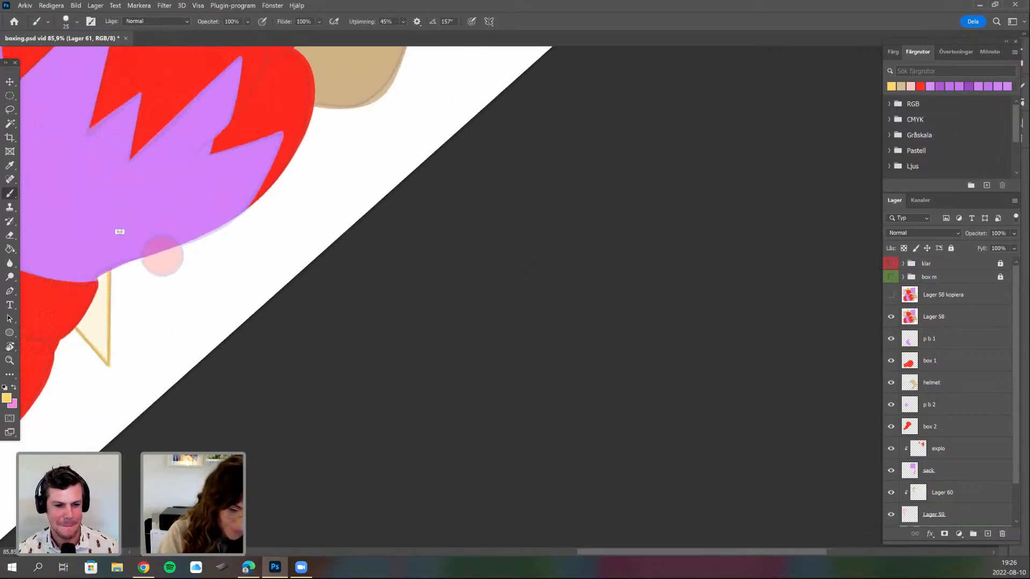
{"action": "scroll", "coordinate": [507, 346], "scroll_direction": "left", "scroll_amount": 2}
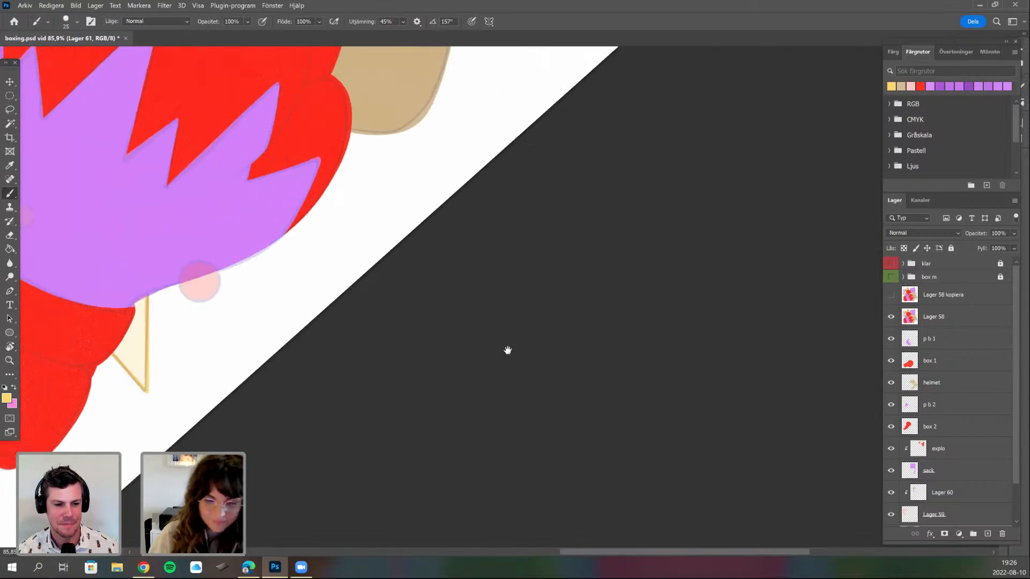
- Trace the remaining straight edge of the burst's spike above the punching bag in yellow, between its tip and the bag
{"action": "left_click_drag", "start_coordinate": [216, 232], "coordinate": [497, 296]}
{"action": "scroll", "coordinate": [417, 401], "scroll_direction": "down", "scroll_amount": 5}
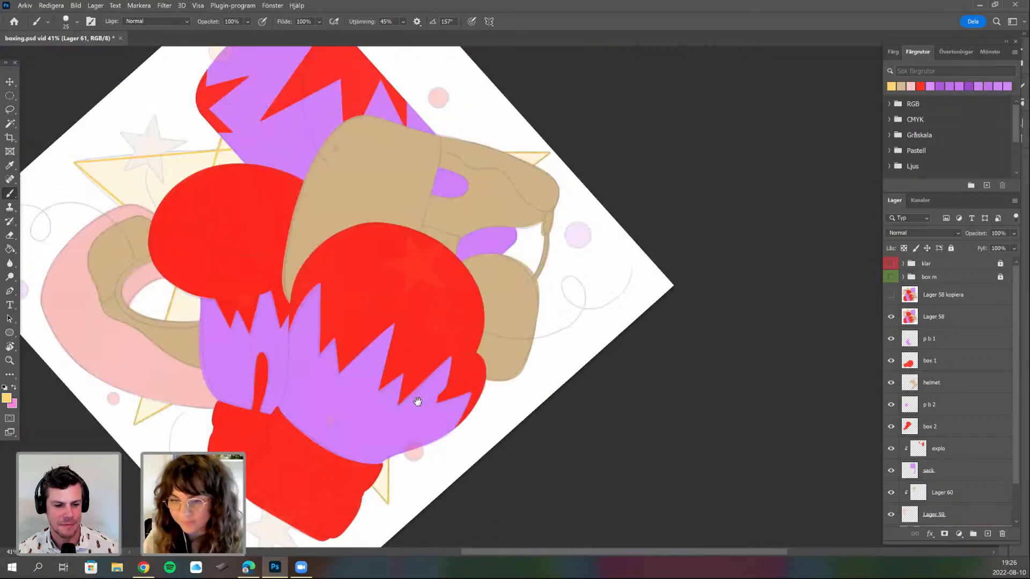
{"action": "left_click_drag", "start_coordinate": [417, 401], "coordinate": [403, 473]}
{"action": "scroll", "coordinate": [510, 371], "scroll_direction": "up", "scroll_amount": 2}
{"action": "left_click_drag", "start_coordinate": [515, 356], "coordinate": [474, 469]}
{"action": "left_click_drag", "start_coordinate": [308, 359], "coordinate": [164, 446]}
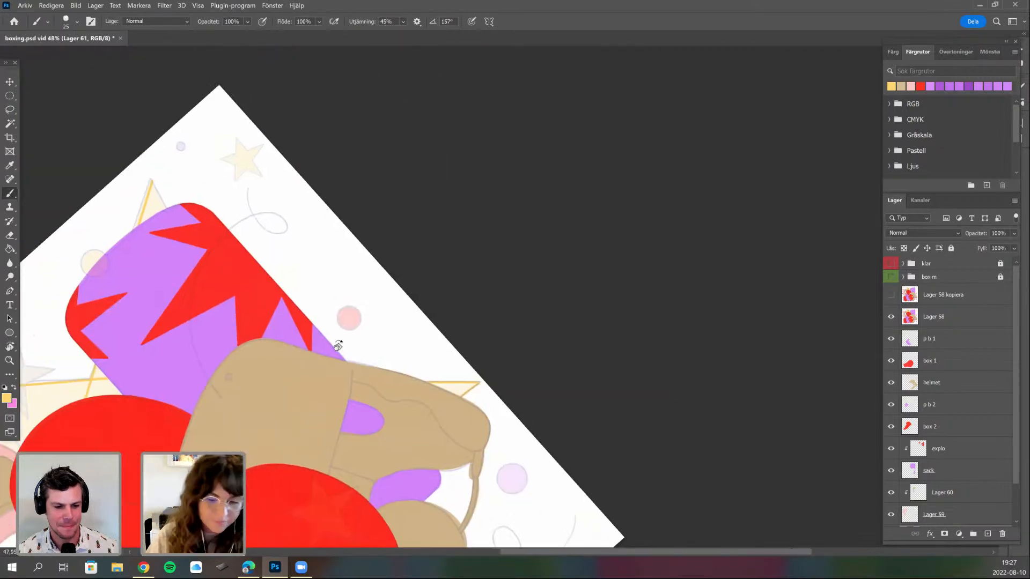
{"action": "key", "text": "r"}
{"action": "mouse_move", "coordinate": [308, 276]}
{"action": "left_mouse_down"}
{"action": "mouse_move", "coordinate": [314, 222]}
{"action": "mouse_move", "coordinate": [343, 171]}
{"action": "left_mouse_up"}
{"action": "mouse_move", "coordinate": [316, 236]}
{"action": "left_mouse_down"}
{"action": "mouse_move", "coordinate": [80, 421]}
{"action": "mouse_move", "coordinate": [84, 432]}
{"action": "left_mouse_up"}
{"action": "key", "text": "r"}
{"action": "key", "text": "b"}
{"action": "mouse_move", "coordinate": [218, 385]}
{"action": "left_mouse_down"}
{"action": "mouse_move", "coordinate": [220, 395]}
{"action": "mouse_move", "coordinate": [371, 347]}
{"action": "left_mouse_up"}
{"action": "left_click", "coordinate": [177, 214], "text": "shift"}
- Hide the sketch reference layer Lager 58 and fill the spike above the punching bag in yellow with a 34 px textured brush
{"action": "left_click", "coordinate": [891, 317]}
{"action": "left_click_drag", "start_coordinate": [285, 409], "coordinate": [559, 318]}
{"action": "left_click_drag", "start_coordinate": [191, 321], "coordinate": [415, 296]}
{"action": "left_click_drag", "start_coordinate": [570, 141], "coordinate": [578, 173]}
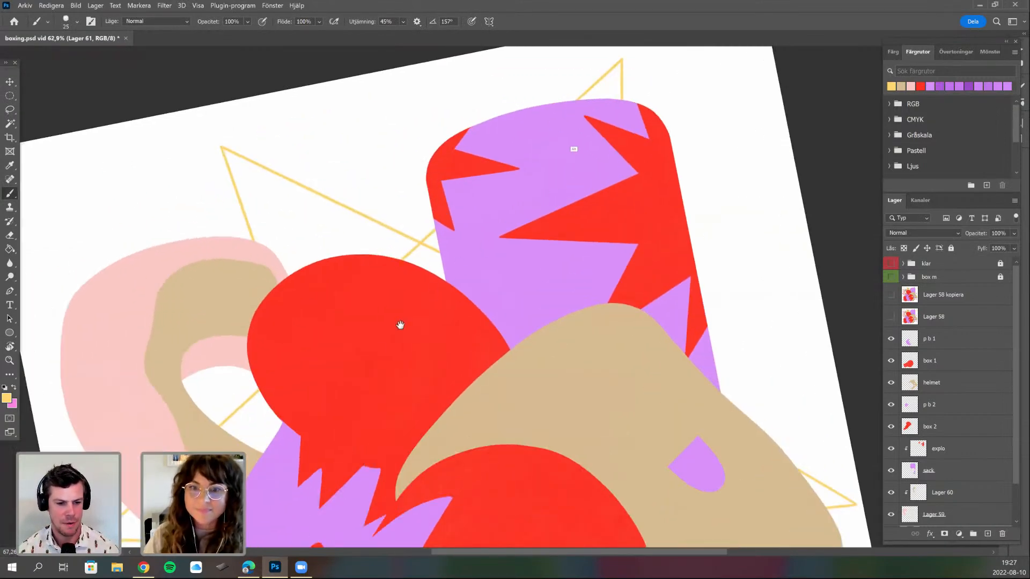
{"action": "scroll", "coordinate": [574, 130], "scroll_direction": "up", "scroll_amount": 3}
{"action": "key", "text": "ctrl+1"}
{"action": "right_click", "coordinate": [447, 220]}
{"action": "left_click", "coordinate": [495, 318]}
{"action": "left_click_drag", "start_coordinate": [513, 250], "coordinate": [503, 251]}
{"action": "mouse_move", "coordinate": [428, 262]}
{"action": "left_mouse_down"}
{"action": "mouse_move", "coordinate": [434, 226]}
{"action": "mouse_move", "coordinate": [378, 263]}
{"action": "mouse_move", "coordinate": [429, 231]}
{"action": "mouse_move", "coordinate": [427, 267]}
{"action": "mouse_move", "coordinate": [407, 244]}
{"action": "left_mouse_up"}
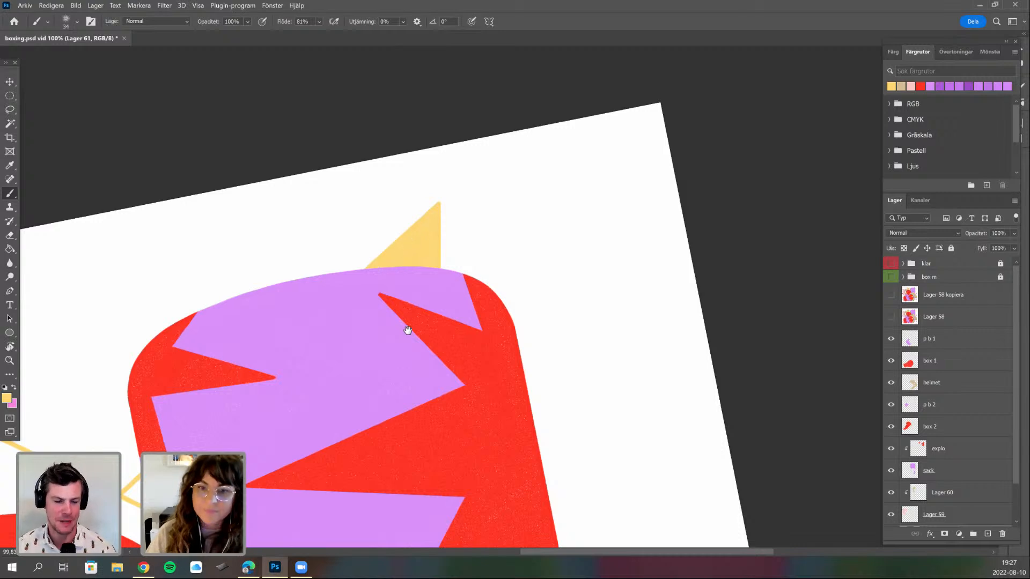
- Fill the burst's inner corner between the back glove and the punching bag with yellow
{"action": "left_click_drag", "start_coordinate": [426, 453], "coordinate": [503, 393]}
{"action": "key", "text": "r"}
{"action": "left_click_drag", "start_coordinate": [329, 331], "coordinate": [366, 303]}
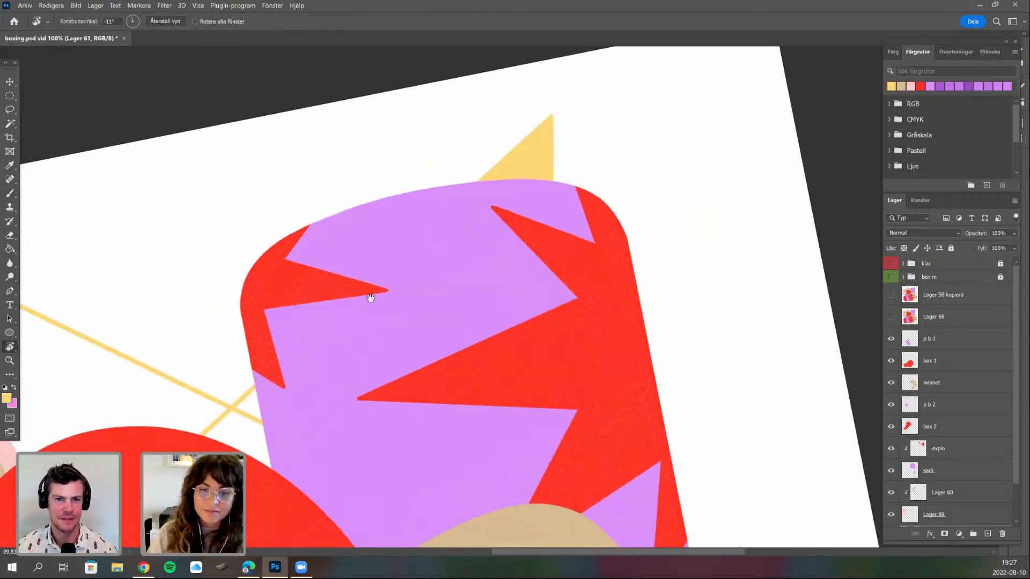
{"action": "left_click_drag", "start_coordinate": [284, 276], "coordinate": [319, 319]}
{"action": "key", "text": "b"}
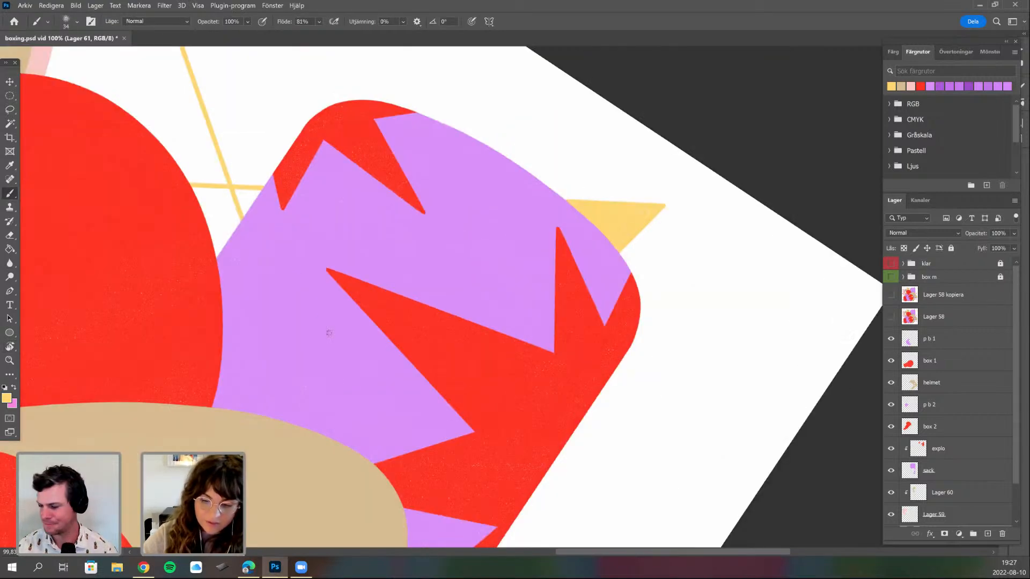
{"action": "left_click_drag", "start_coordinate": [196, 167], "coordinate": [236, 225]}
{"action": "mouse_move", "coordinate": [289, 269]}
{"action": "left_mouse_down"}
{"action": "mouse_move", "coordinate": [386, 383]}
{"action": "mouse_move", "coordinate": [364, 435]}
{"action": "mouse_move", "coordinate": [389, 422]}
{"action": "mouse_move", "coordinate": [380, 404]}
{"action": "left_mouse_up"}
{"action": "key", "text": "Escape"}
{"action": "mouse_move", "coordinate": [304, 399]}
{"action": "left_mouse_down"}
{"action": "mouse_move", "coordinate": [294, 379]}
{"action": "mouse_move", "coordinate": [336, 393]}
{"action": "mouse_move", "coordinate": [316, 376]}
{"action": "mouse_move", "coordinate": [352, 394]}
{"action": "mouse_move", "coordinate": [323, 368]}
{"action": "left_mouse_up"}
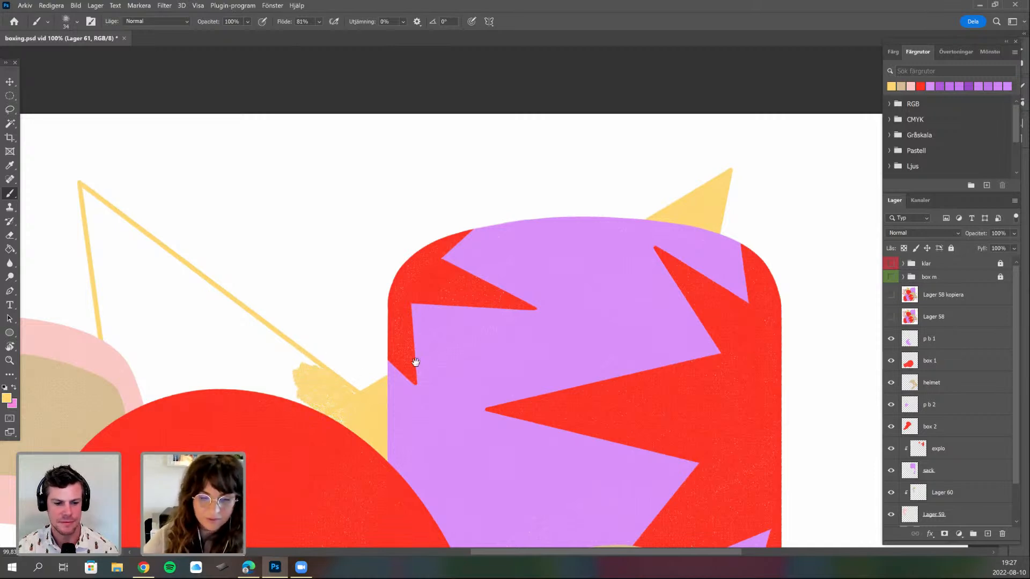
{"action": "left_click_drag", "start_coordinate": [408, 396], "coordinate": [421, 393]}
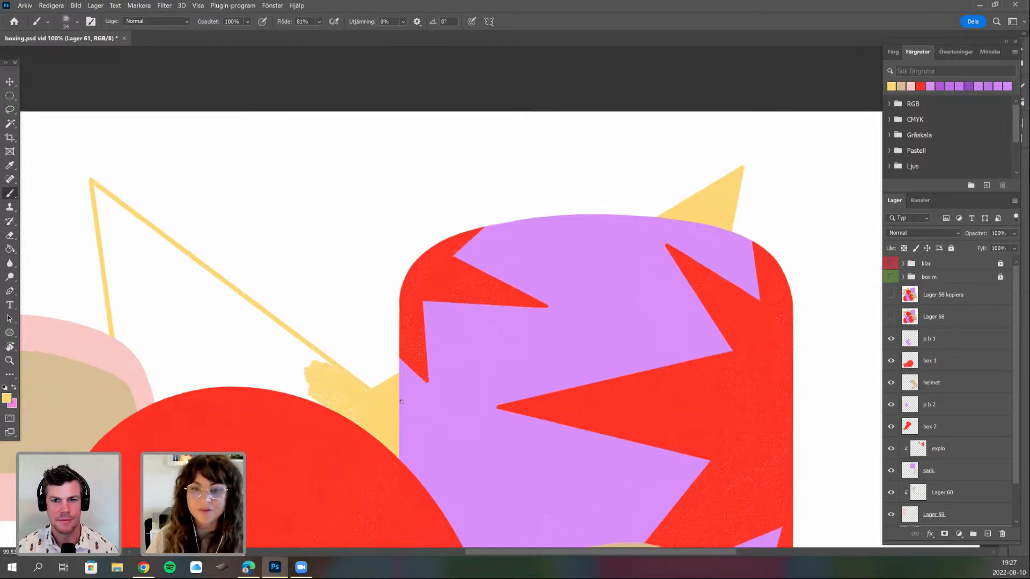
- Paint yellow along the inside of both edges of the tall spike between the pink ring and the punching bag
{"action": "scroll", "coordinate": [401, 402], "scroll_direction": "down", "scroll_amount": 1}
{"action": "key", "text": "r"}
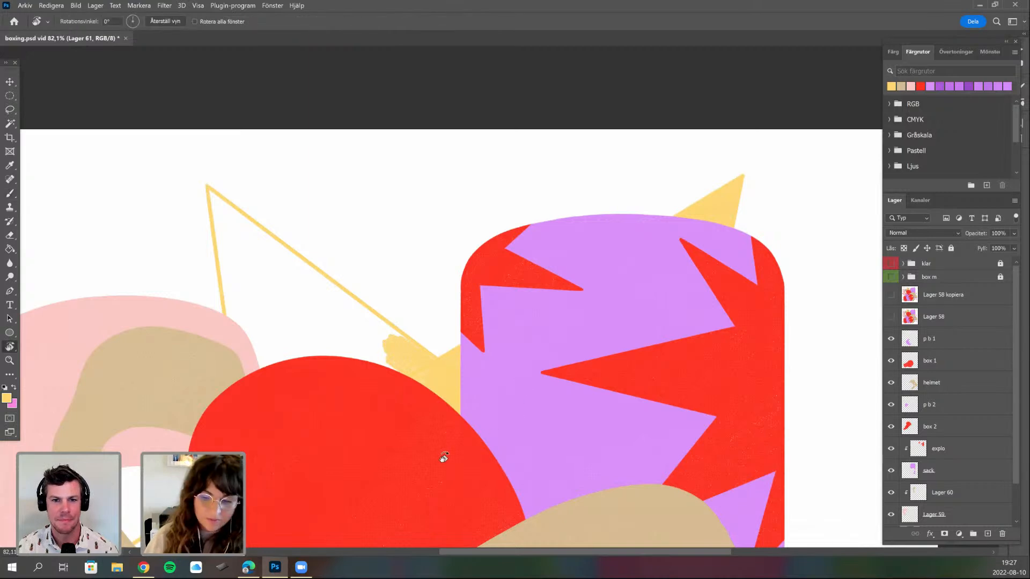
{"action": "mouse_move", "coordinate": [365, 251]}
{"action": "left_mouse_down"}
{"action": "mouse_move", "coordinate": [377, 265]}
{"action": "mouse_move", "coordinate": [400, 216]}
{"action": "left_mouse_up"}
{"action": "key", "text": "b"}
{"action": "mouse_move", "coordinate": [379, 276]}
{"action": "left_mouse_down"}
{"action": "mouse_move", "coordinate": [347, 211]}
{"action": "mouse_move", "coordinate": [375, 252]}
{"action": "mouse_move", "coordinate": [357, 213]}
{"action": "left_mouse_up"}
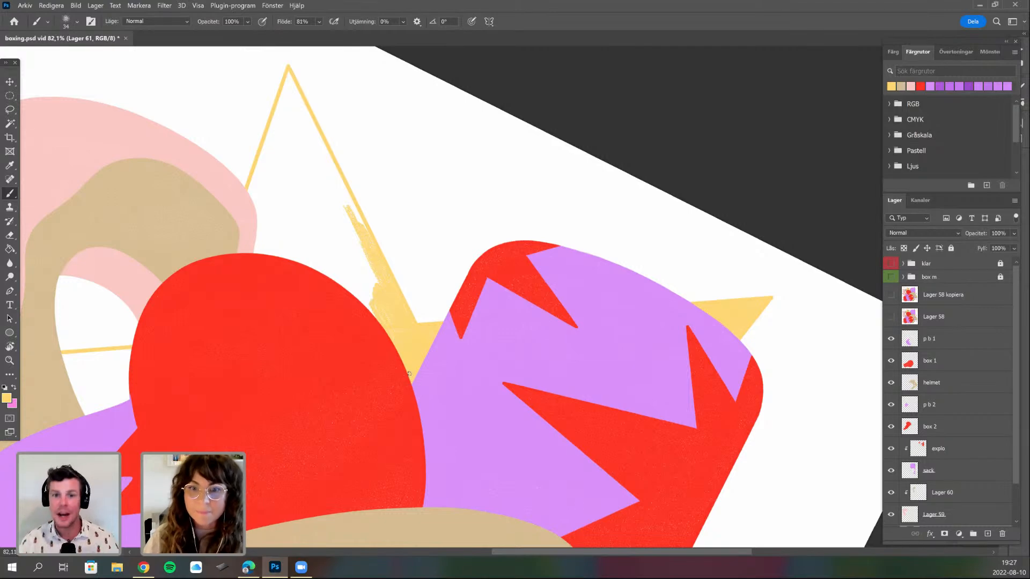
{"action": "scroll", "coordinate": [409, 374], "scroll_direction": "up", "scroll_amount": 3}
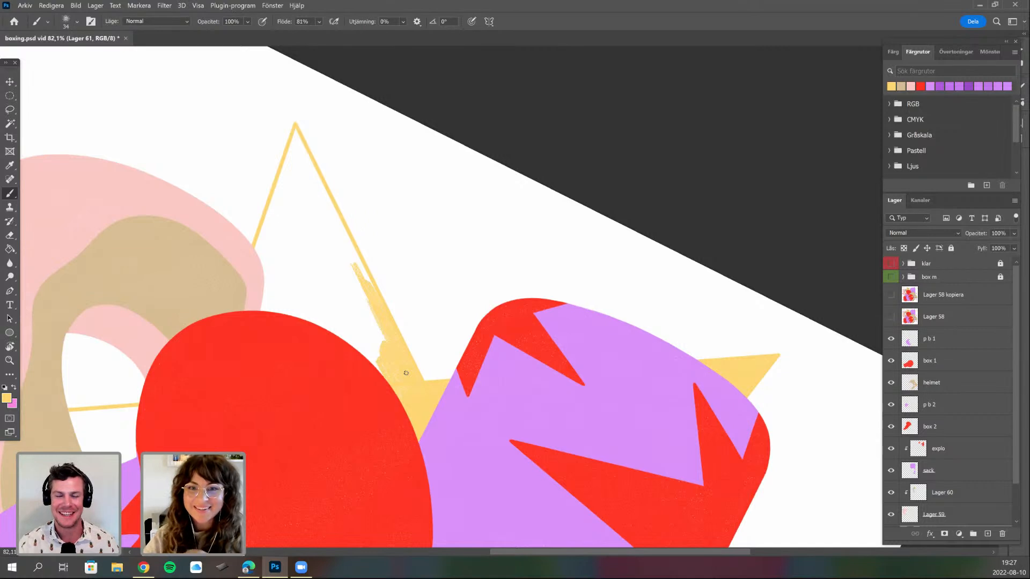
{"action": "mouse_move", "coordinate": [362, 288]}
{"action": "left_mouse_down"}
{"action": "mouse_move", "coordinate": [324, 209]}
{"action": "mouse_move", "coordinate": [339, 226]}
{"action": "left_mouse_up"}
{"action": "mouse_move", "coordinate": [320, 190]}
{"action": "left_mouse_down"}
{"action": "mouse_move", "coordinate": [311, 168]}
{"action": "mouse_move", "coordinate": [324, 196]}
{"action": "left_mouse_up"}
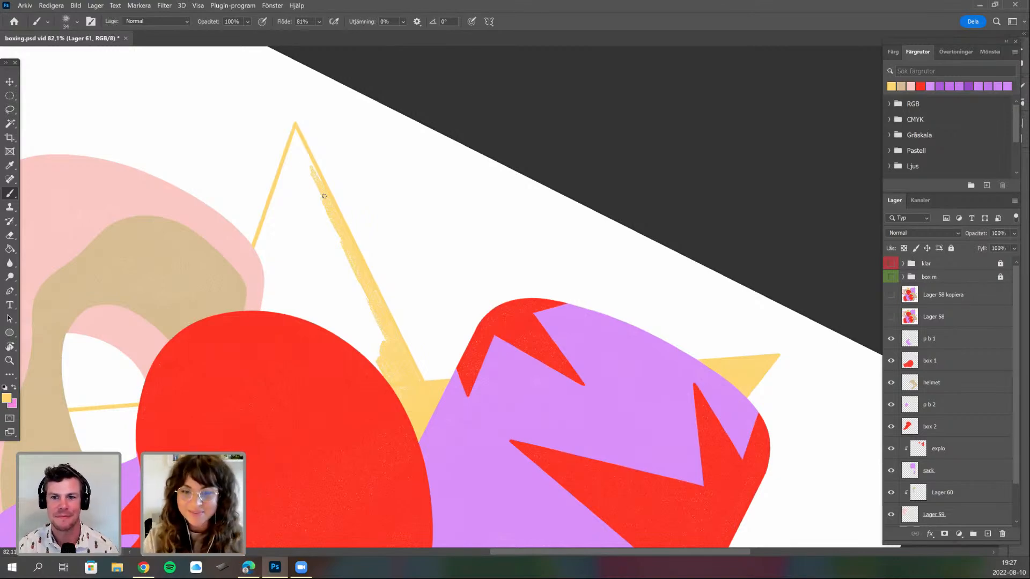
{"action": "mouse_move", "coordinate": [302, 154]}
{"action": "left_mouse_down"}
{"action": "mouse_move", "coordinate": [316, 179]}
{"action": "mouse_move", "coordinate": [288, 149]}
{"action": "mouse_move", "coordinate": [263, 243]}
{"action": "mouse_move", "coordinate": [270, 246]}
{"action": "mouse_move", "coordinate": [307, 172]}
{"action": "left_mouse_up"}
{"action": "key", "text": "space"}
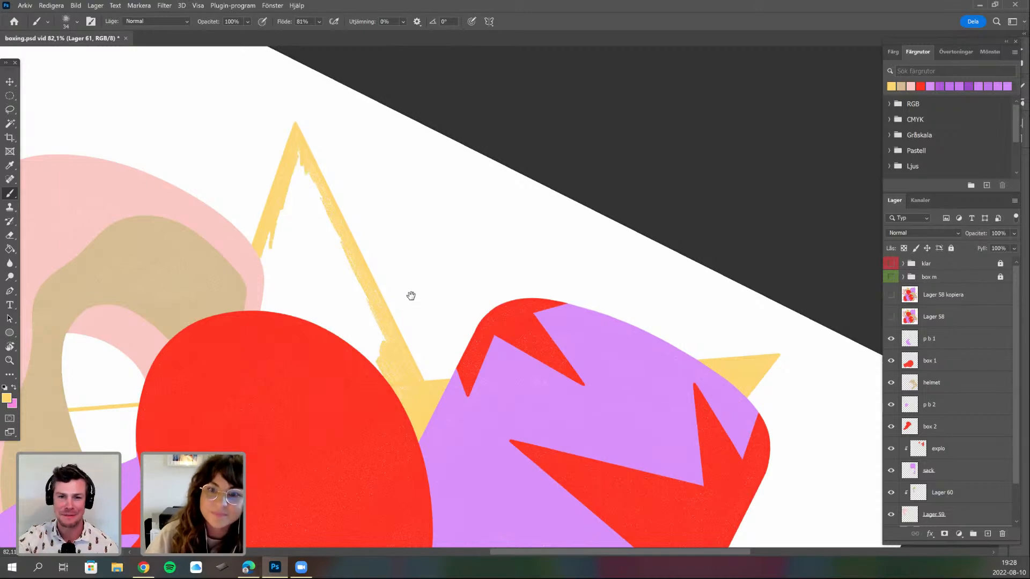
{"action": "left_click_drag", "start_coordinate": [406, 285], "coordinate": [417, 280]}
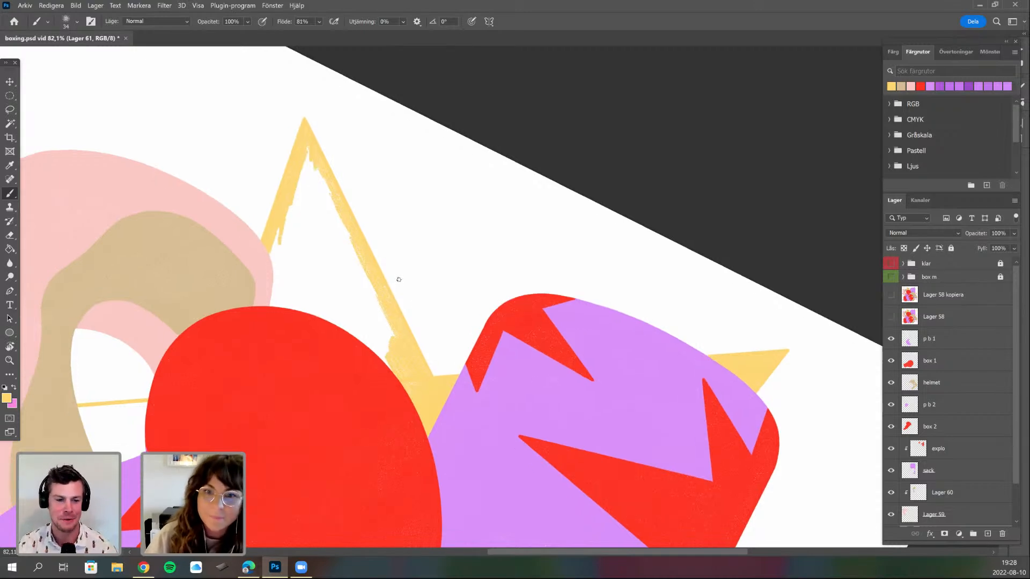
- Set the brush size to 81 px and fill the rest of the tall spike with yellow
{"action": "right_click", "coordinate": [371, 243]}
{"action": "left_click", "coordinate": [452, 270]}
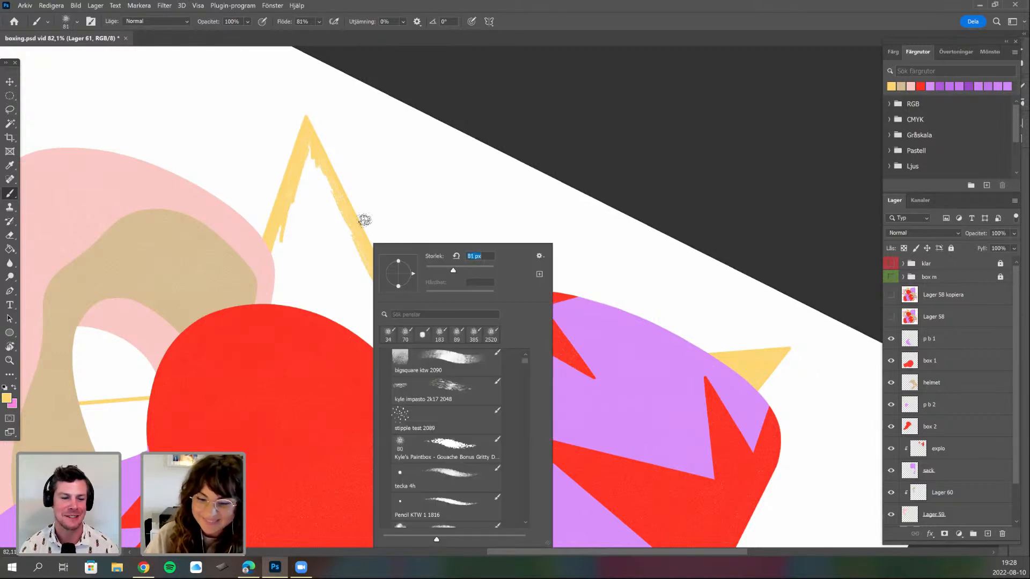
{"action": "left_click_drag", "start_coordinate": [310, 170], "coordinate": [310, 150]}
{"action": "left_click_drag", "start_coordinate": [330, 246], "coordinate": [357, 253]}
{"action": "left_click_drag", "start_coordinate": [301, 168], "coordinate": [273, 272]}
{"action": "mouse_move", "coordinate": [312, 217]}
{"action": "left_mouse_down"}
{"action": "mouse_move", "coordinate": [315, 298]}
{"action": "mouse_move", "coordinate": [329, 246]}
{"action": "mouse_move", "coordinate": [333, 311]}
{"action": "mouse_move", "coordinate": [345, 255]}
{"action": "mouse_move", "coordinate": [364, 348]}
{"action": "mouse_move", "coordinate": [367, 286]}
{"action": "mouse_move", "coordinate": [388, 331]}
{"action": "mouse_move", "coordinate": [369, 284]}
{"action": "mouse_move", "coordinate": [381, 305]}
{"action": "left_mouse_up"}
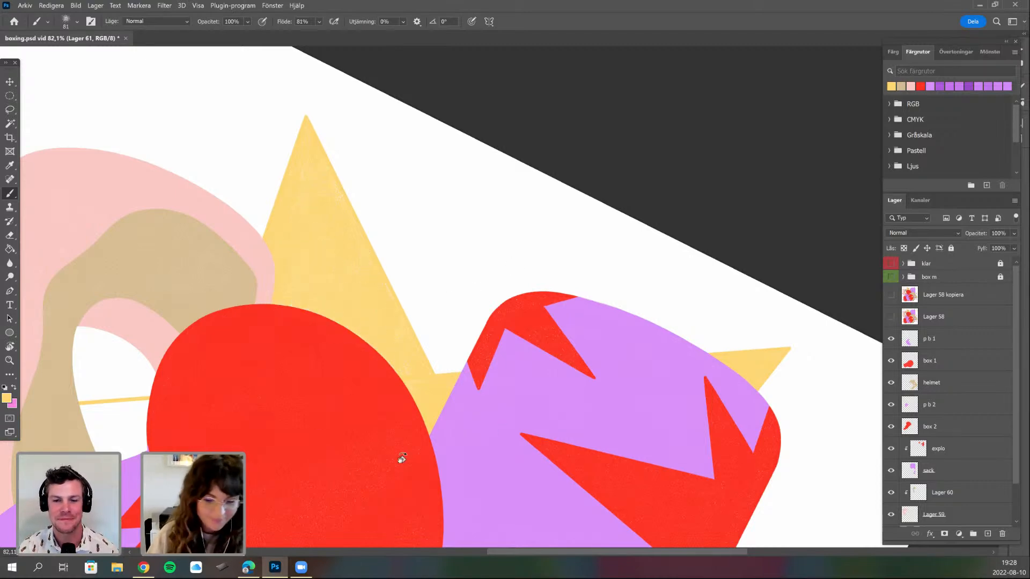
- Reduce the brush to 50 px and fill the part of the burst seen through the pink ring's opening with yellow
{"action": "left_click_drag", "start_coordinate": [469, 400], "coordinate": [481, 396]}
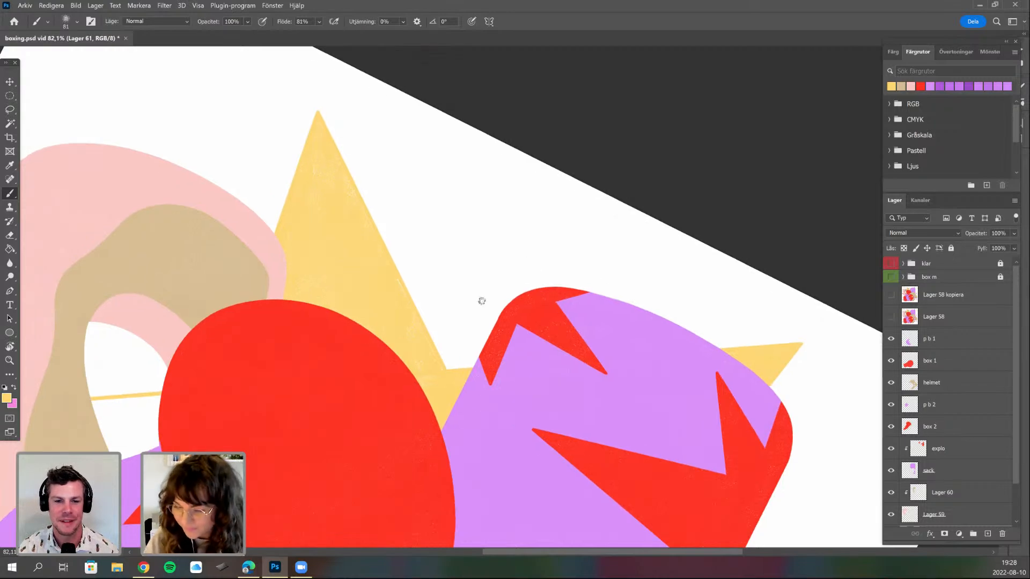
{"action": "key", "text": "r"}
{"action": "left_click_drag", "start_coordinate": [477, 284], "coordinate": [449, 353]}
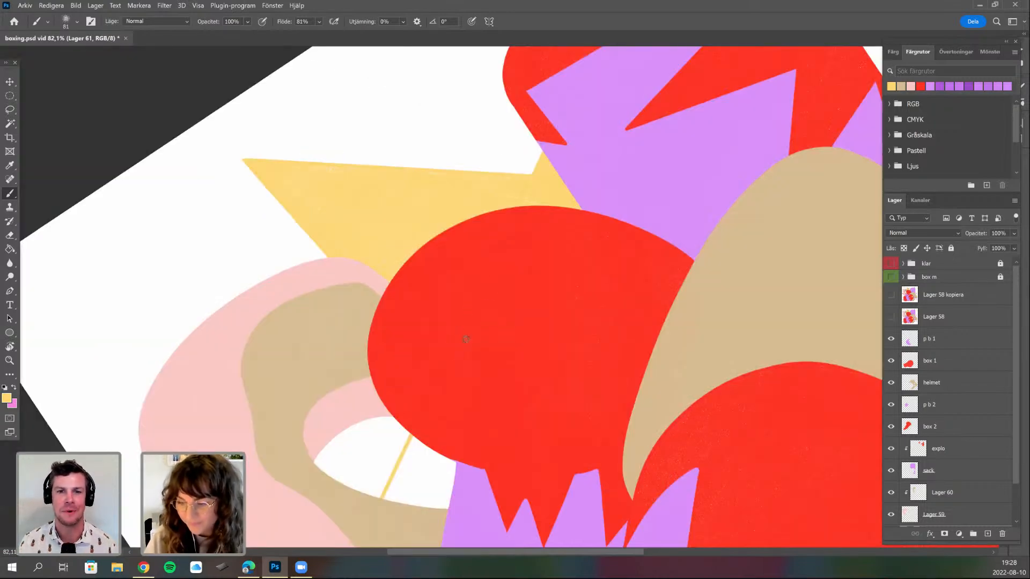
{"action": "key", "text": "bracketleft"}
{"action": "key", "text": "bracketleft"}
{"action": "key", "text": "bracketleft"}
{"action": "key", "text": "bracketleft"}
{"action": "mouse_move", "coordinate": [415, 513]}
{"action": "left_mouse_down"}
{"action": "mouse_move", "coordinate": [476, 366]}
{"action": "mouse_move", "coordinate": [519, 329]}
{"action": "left_mouse_up"}
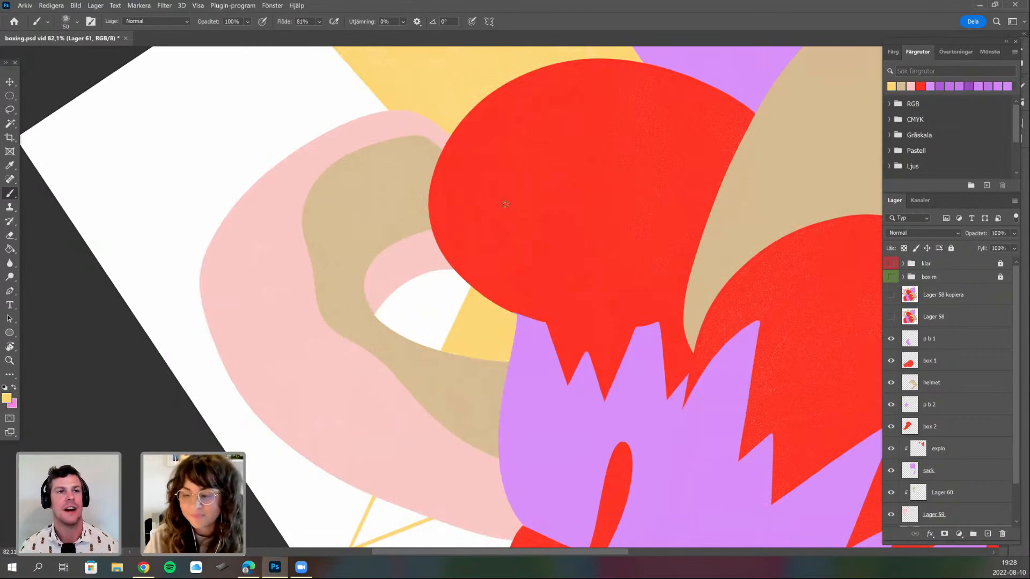
- Fill the wide upper part of the small spike below the pink ring with yellow
{"action": "scroll", "coordinate": [509, 211], "scroll_direction": "down", "scroll_amount": 2}
{"action": "scroll", "coordinate": [388, 379], "scroll_direction": "down", "scroll_amount": 2}
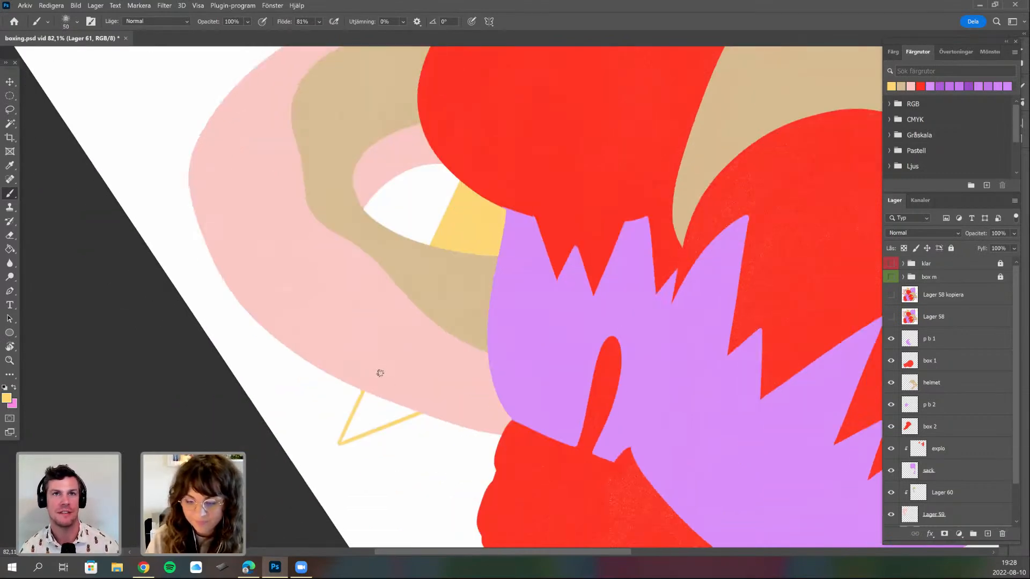
{"action": "scroll", "coordinate": [446, 341], "scroll_direction": "down", "scroll_amount": 1}
{"action": "left_click_drag", "start_coordinate": [383, 370], "coordinate": [375, 387]}
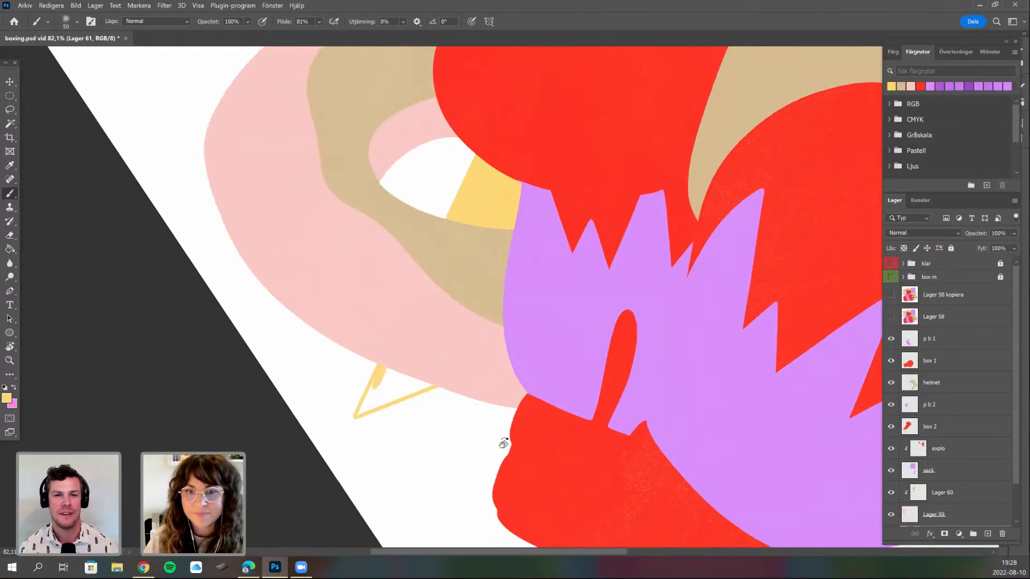
{"action": "scroll", "coordinate": [491, 445], "scroll_direction": "up", "scroll_amount": 3}
{"action": "key", "text": "r"}
{"action": "left_click_drag", "start_coordinate": [465, 276], "coordinate": [468, 283]}
{"action": "key", "text": "b"}
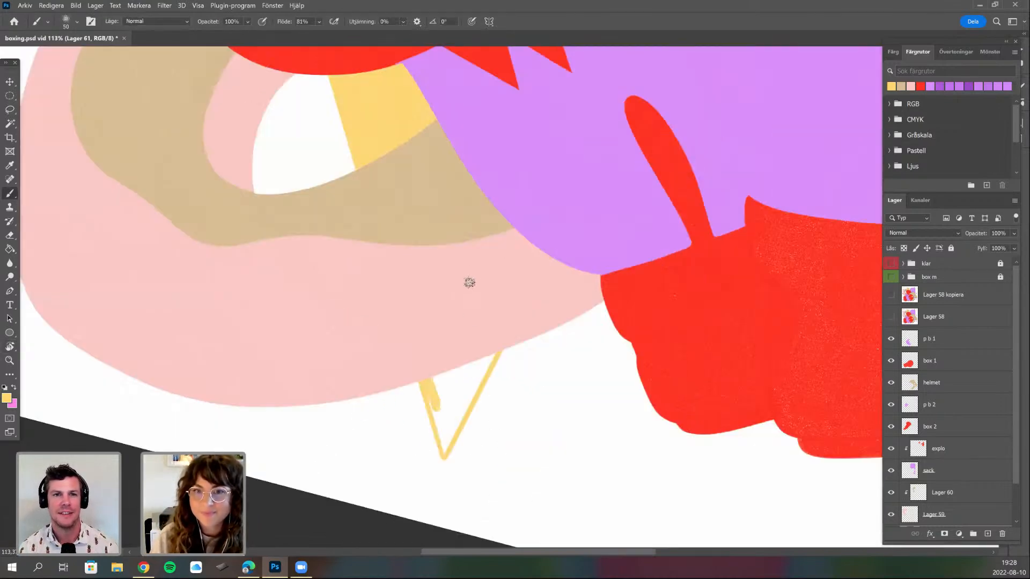
{"action": "scroll", "coordinate": [469, 295], "scroll_direction": "down", "scroll_amount": 1}
{"action": "mouse_move", "coordinate": [448, 328]}
{"action": "left_mouse_down"}
{"action": "mouse_move", "coordinate": [470, 334]}
{"action": "mouse_move", "coordinate": [434, 345]}
{"action": "mouse_move", "coordinate": [423, 386]}
{"action": "mouse_move", "coordinate": [428, 339]}
{"action": "mouse_move", "coordinate": [434, 368]}
{"action": "mouse_move", "coordinate": [435, 340]}
{"action": "mouse_move", "coordinate": [459, 325]}
{"action": "left_mouse_up"}
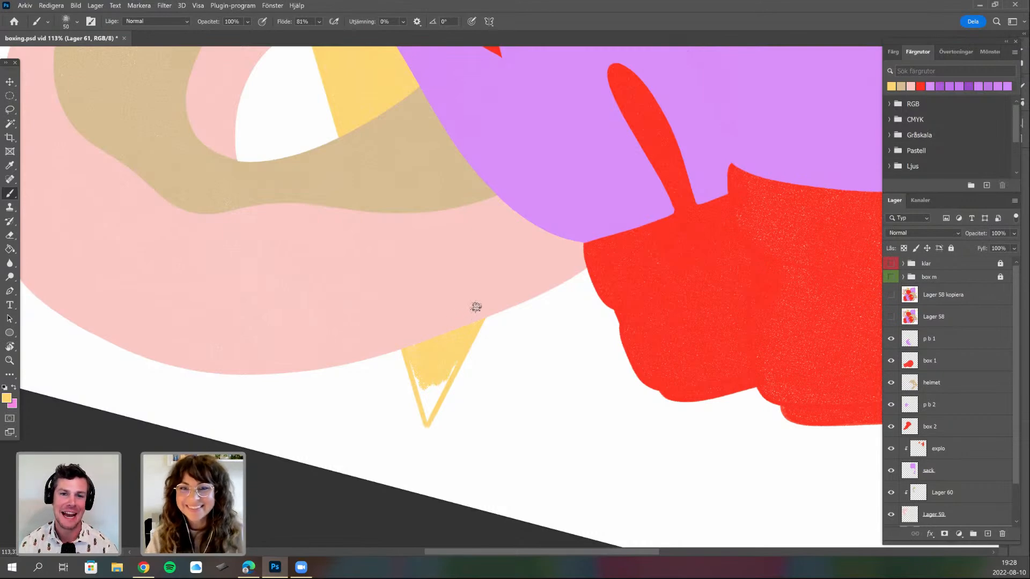
- Set the brush size to 32 px and fill the tip of the spike below the pink ring with yellow
{"action": "right_click", "coordinate": [476, 309]}
{"action": "left_click", "coordinate": [541, 280]}
{"action": "mouse_move", "coordinate": [419, 380]}
{"action": "left_mouse_down"}
{"action": "mouse_move", "coordinate": [424, 403]}
{"action": "mouse_move", "coordinate": [429, 390]}
{"action": "mouse_move", "coordinate": [434, 400]}
{"action": "mouse_move", "coordinate": [454, 366]}
{"action": "mouse_move", "coordinate": [435, 400]}
{"action": "left_mouse_up"}
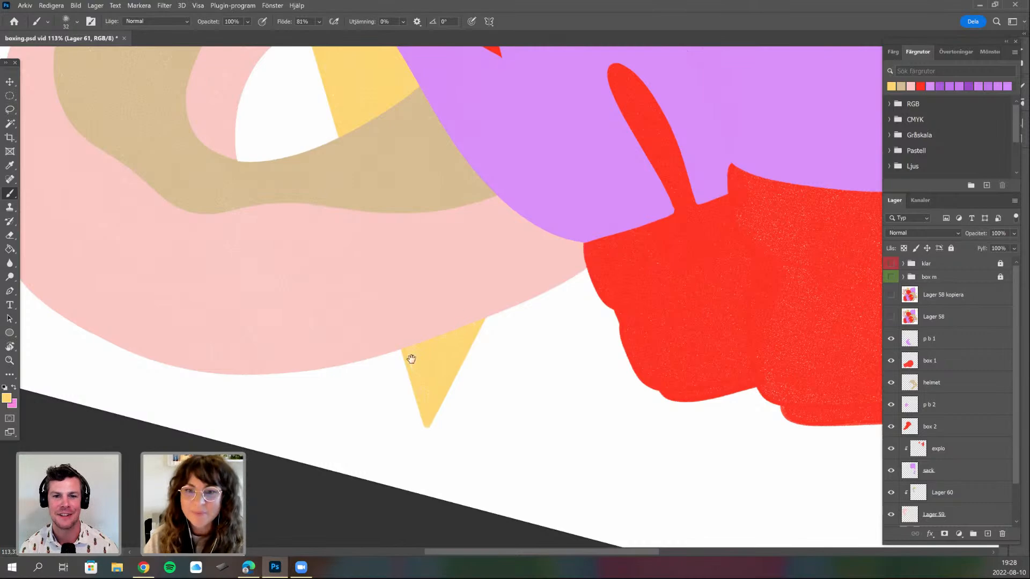
- Fill the small outlined spike beside the lower red glove's cuff with yellow
{"action": "left_click_drag", "start_coordinate": [447, 326], "coordinate": [425, 342]}
{"action": "left_click_drag", "start_coordinate": [526, 378], "coordinate": [299, 444]}
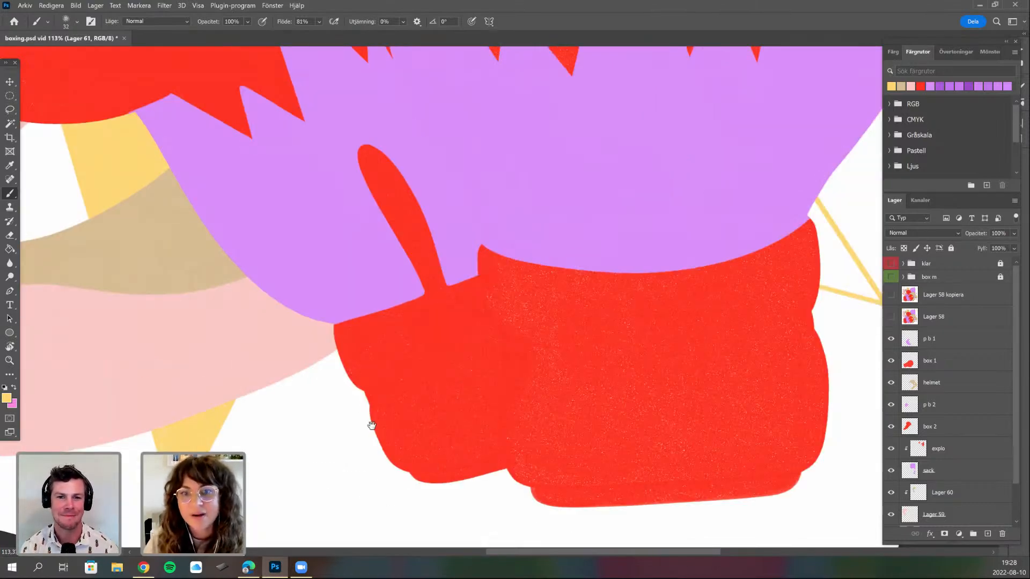
{"action": "key", "text": "r"}
{"action": "left_click_drag", "start_coordinate": [373, 417], "coordinate": [413, 445]}
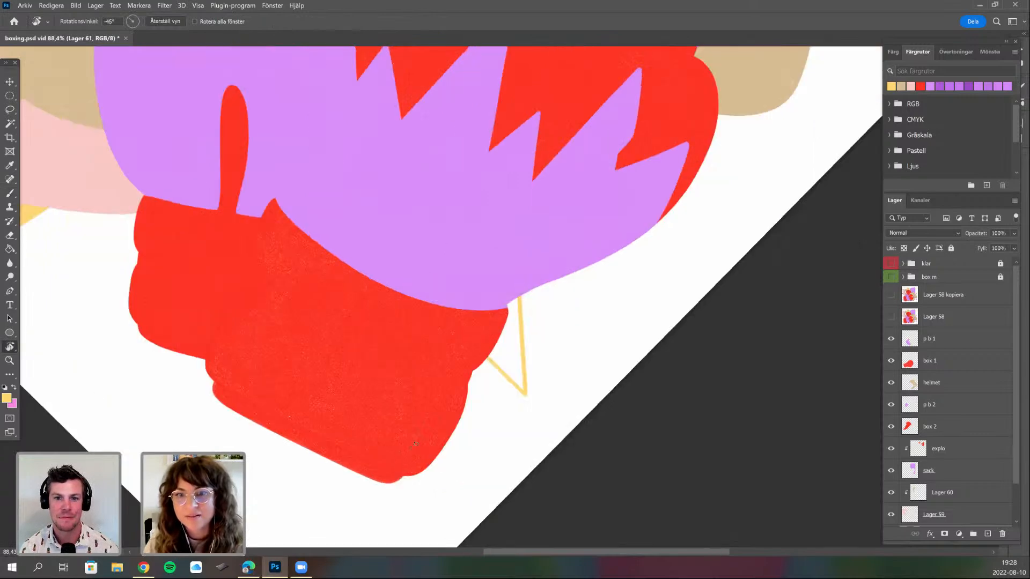
{"action": "left_click_drag", "start_coordinate": [489, 383], "coordinate": [481, 337]}
{"action": "key", "text": "b"}
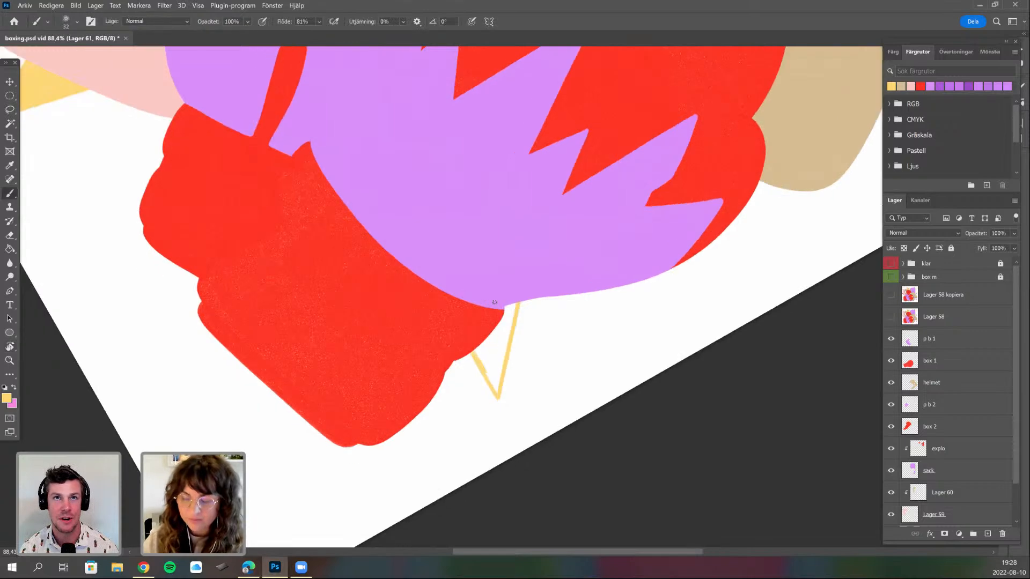
{"action": "mouse_move", "coordinate": [502, 296]}
{"action": "left_mouse_down"}
{"action": "mouse_move", "coordinate": [504, 350]}
{"action": "mouse_move", "coordinate": [500, 321]}
{"action": "left_mouse_up"}
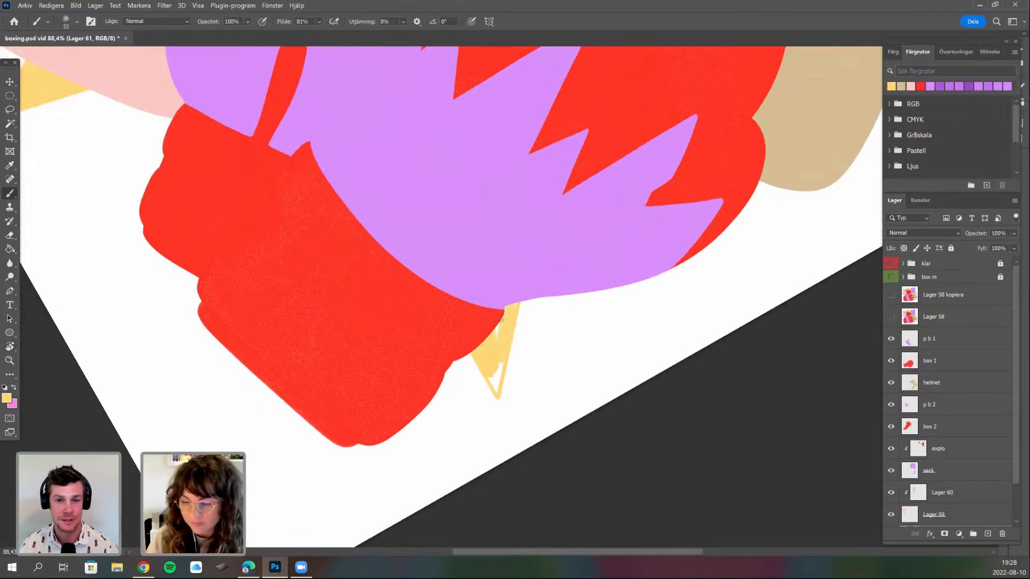
{"action": "left_click_drag", "start_coordinate": [498, 377], "coordinate": [488, 374]}
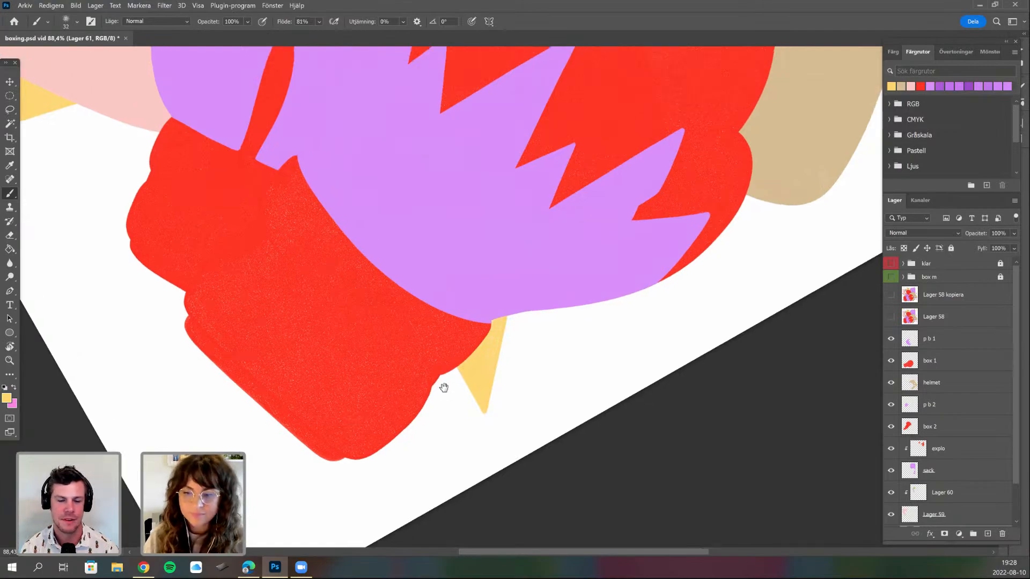
- Fill the outlined spike beside the helmet with yellow and return the canvas rotation to 0°
{"action": "scroll", "coordinate": [443, 386], "scroll_direction": "down", "scroll_amount": 3}
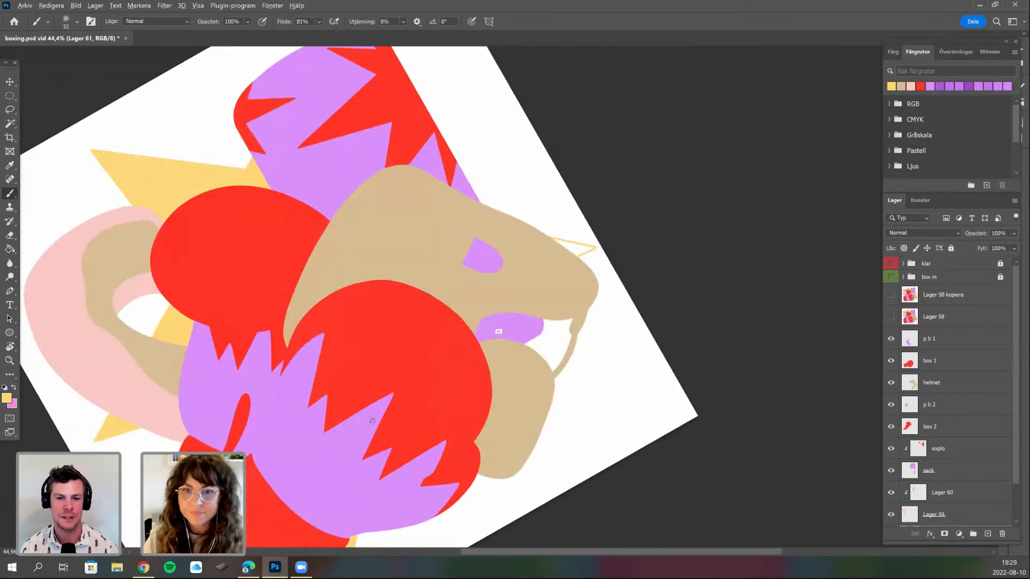
{"action": "scroll", "coordinate": [480, 444], "scroll_direction": "up", "scroll_amount": 2}
{"action": "scroll", "coordinate": [494, 399], "scroll_direction": "up", "scroll_amount": 2}
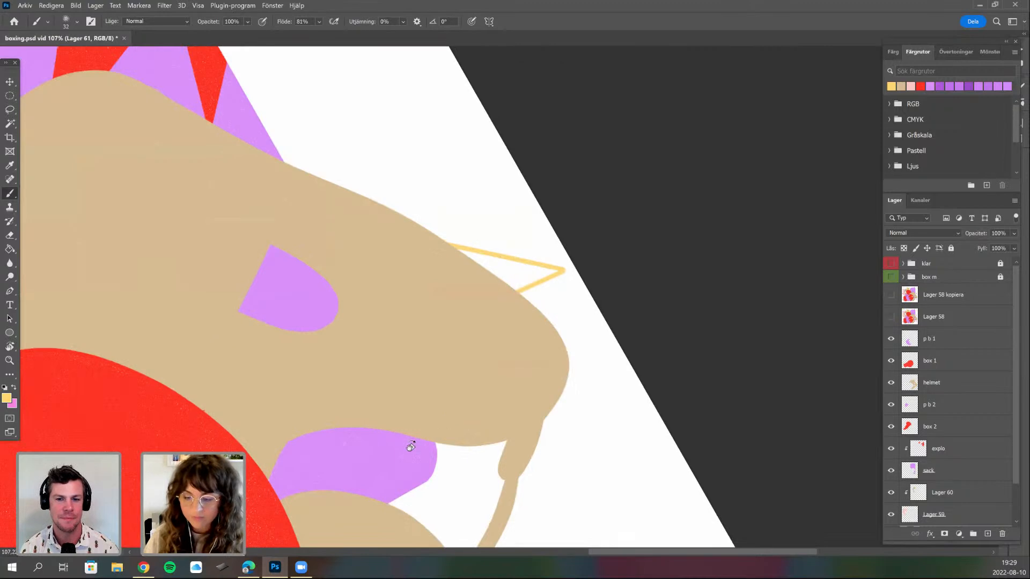
{"action": "key", "text": "r"}
{"action": "left_click_drag", "start_coordinate": [499, 491], "coordinate": [611, 455]}
{"action": "mouse_move", "coordinate": [528, 243]}
{"action": "left_mouse_down"}
{"action": "mouse_move", "coordinate": [510, 258]}
{"action": "mouse_move", "coordinate": [524, 250]}
{"action": "mouse_move", "coordinate": [510, 273]}
{"action": "mouse_move", "coordinate": [491, 279]}
{"action": "mouse_move", "coordinate": [513, 255]}
{"action": "mouse_move", "coordinate": [434, 289]}
{"action": "mouse_move", "coordinate": [495, 272]}
{"action": "left_mouse_up"}
{"action": "left_click_drag", "start_coordinate": [448, 372], "coordinate": [600, 294]}
{"action": "key", "text": "r"}
{"action": "left_click_drag", "start_coordinate": [558, 402], "coordinate": [461, 489]}
{"action": "left_click_drag", "start_coordinate": [483, 406], "coordinate": [520, 419]}
{"action": "scroll", "coordinate": [515, 417], "scroll_direction": "down", "scroll_amount": 3}
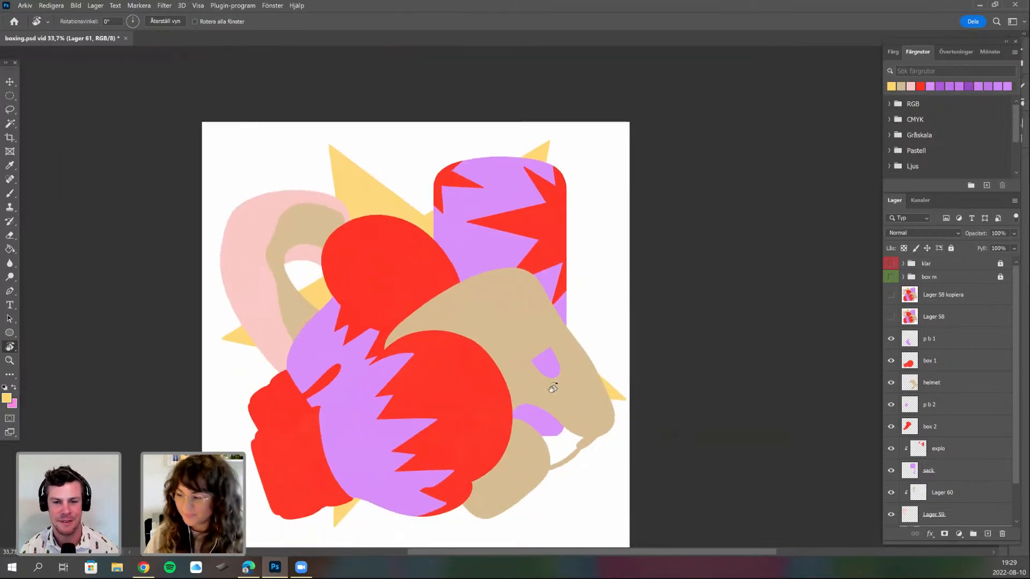
- Load the painted burst on layer Lager 61 as a selection and expand that selection
{"action": "scroll", "coordinate": [1012, 445], "scroll_direction": "down", "scroll_amount": 2}
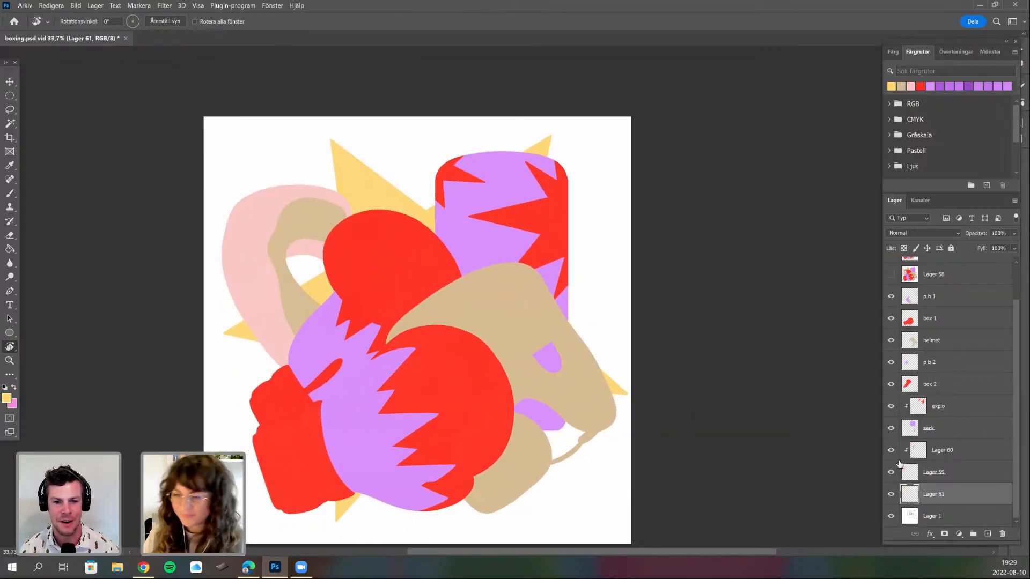
{"action": "left_click", "coordinate": [909, 494], "text": "ctrl"}
{"action": "left_click", "coordinate": [134, 6]}
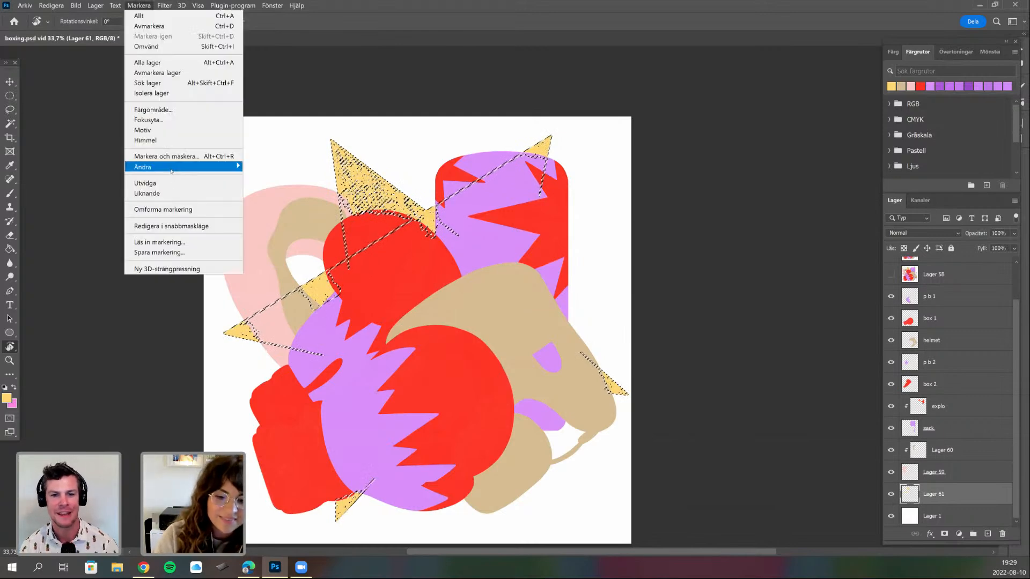
{"action": "left_click", "coordinate": [76, 187]}
{"action": "key", "text": "Return"}
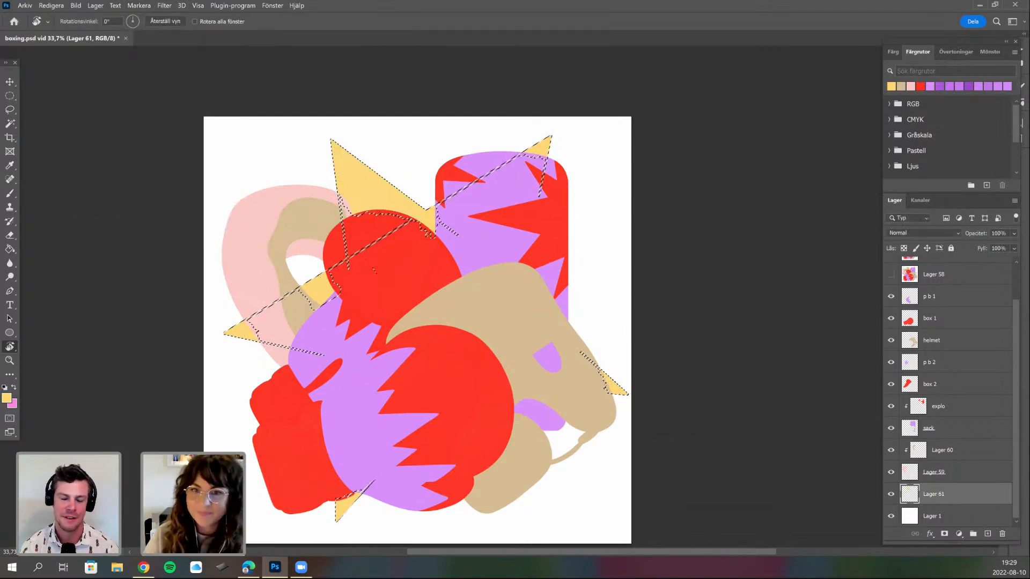
- Enlarge the brush to 180 px, paint yellow over the selected burst spikes to make them solid, and clear the selection
{"action": "key", "text": "b"}
{"action": "right_click", "coordinate": [484, 234]}
{"action": "left_click", "coordinate": [578, 260]}
{"action": "left_click", "coordinate": [559, 151]}
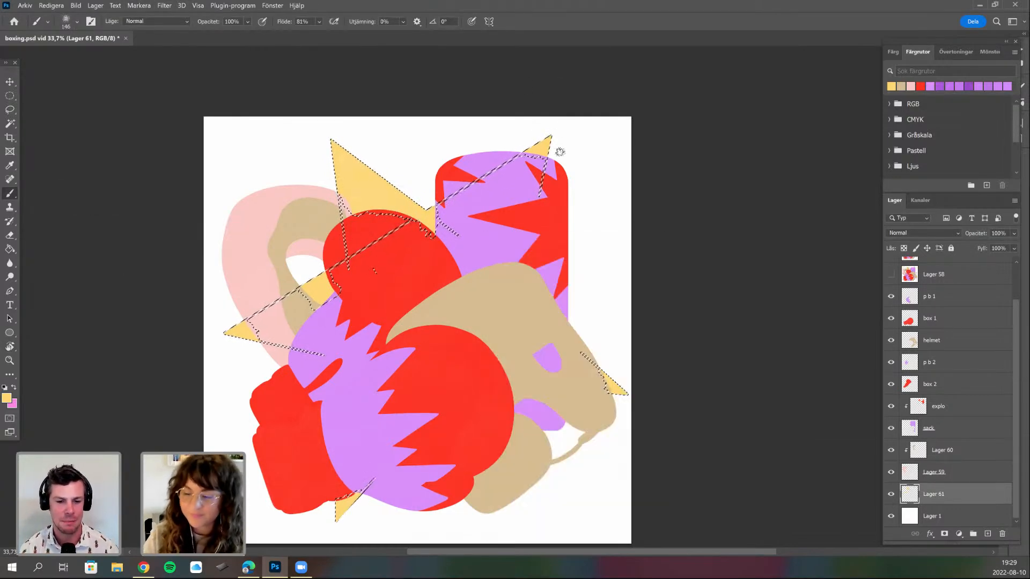
{"action": "right_click", "coordinate": [473, 246]}
{"action": "left_click", "coordinate": [573, 271]}
{"action": "left_click", "coordinate": [332, 144]}
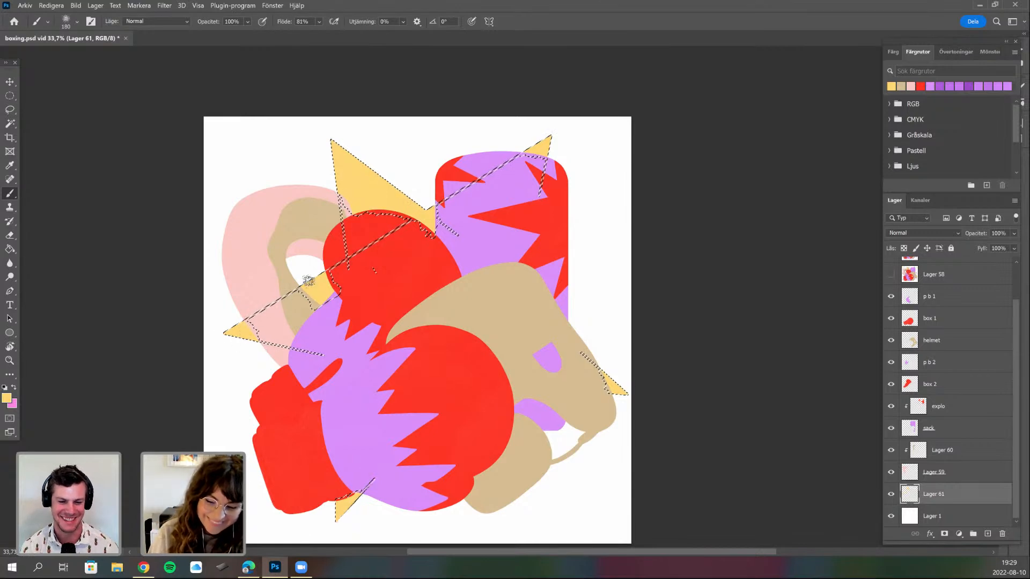
{"action": "left_click_drag", "start_coordinate": [419, 377], "coordinate": [428, 311]}
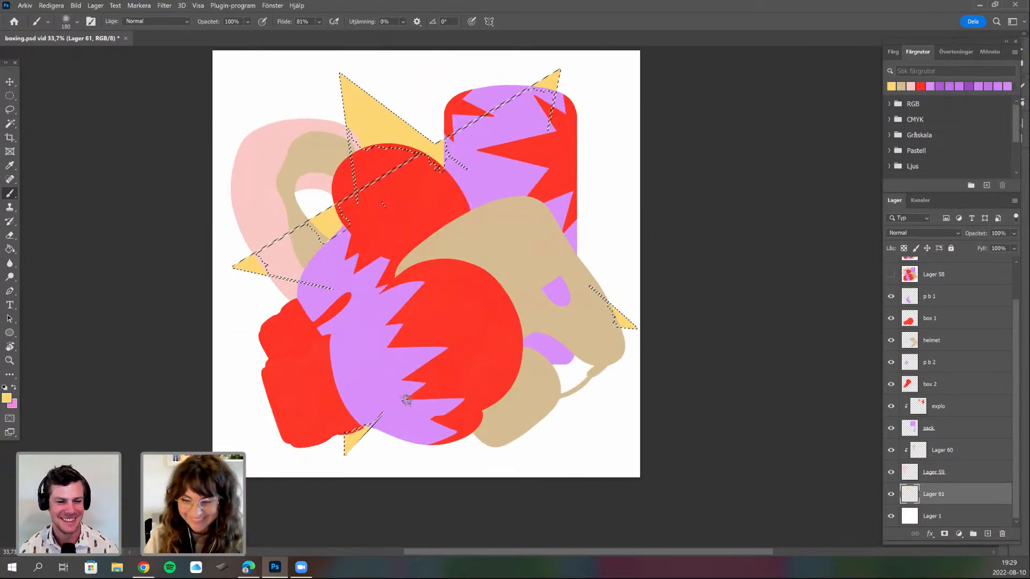
{"action": "left_click_drag", "start_coordinate": [504, 282], "coordinate": [511, 348]}
{"action": "key", "text": "ctrl+d"}
- Examine the flat-coloured illustration, checking the yellow burst around the gloves, punching bag and helmet
{"action": "scroll", "coordinate": [465, 249], "scroll_direction": "up", "scroll_amount": 3}
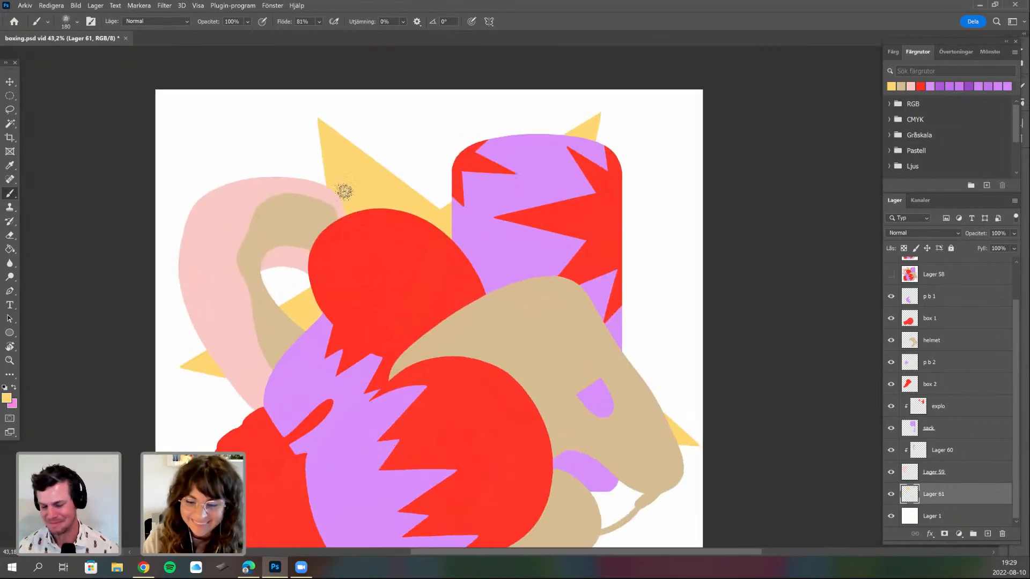
{"action": "left_click_drag", "start_coordinate": [412, 345], "coordinate": [415, 358]}
{"action": "scroll", "coordinate": [424, 386], "scroll_direction": "up", "scroll_amount": 3}
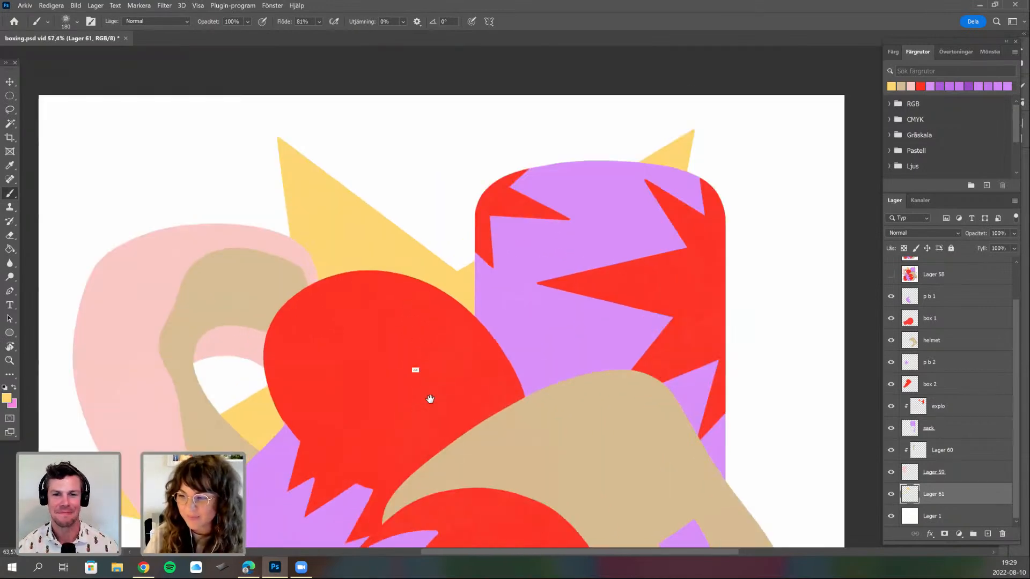
{"action": "scroll", "coordinate": [421, 403], "scroll_direction": "down", "scroll_amount": 3}
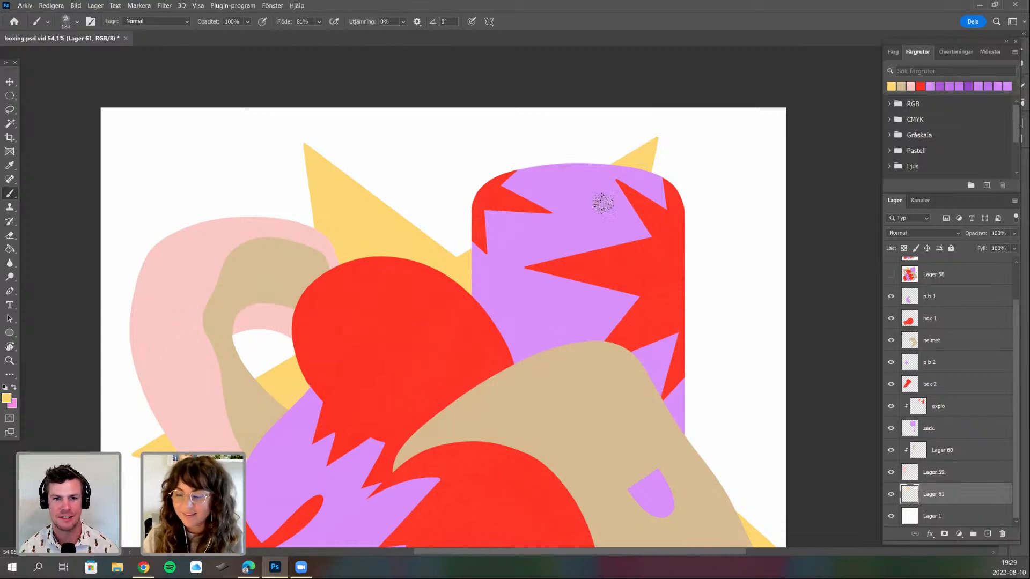
{"action": "left_click_drag", "start_coordinate": [480, 368], "coordinate": [502, 334]}
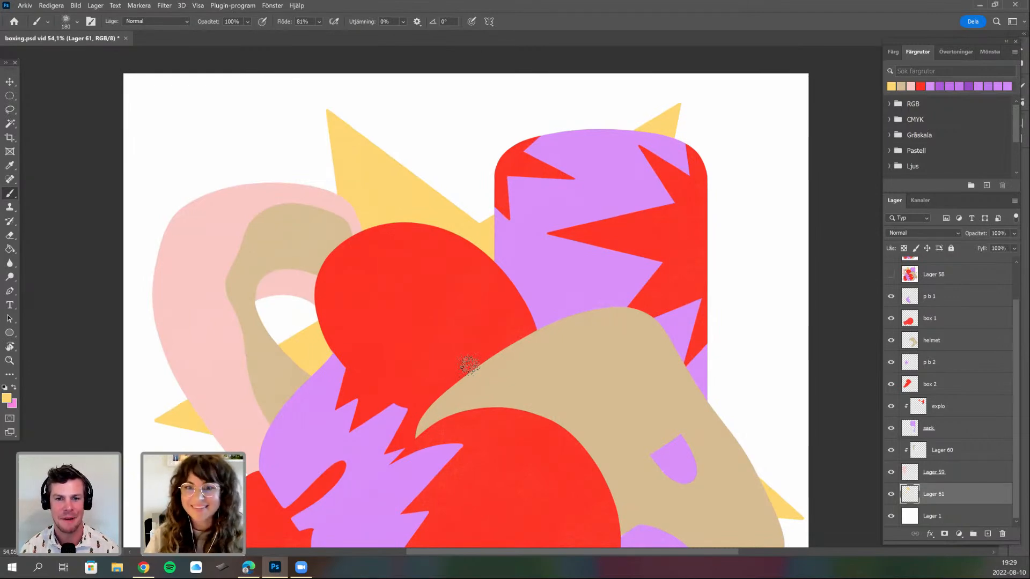
{"action": "left_click_drag", "start_coordinate": [490, 360], "coordinate": [512, 329]}
{"action": "scroll", "coordinate": [481, 375], "scroll_direction": "down", "scroll_amount": 1}
{"action": "left_click_drag", "start_coordinate": [482, 375], "coordinate": [459, 343]}
{"action": "scroll", "coordinate": [502, 392], "scroll_direction": "down", "scroll_amount": 2}
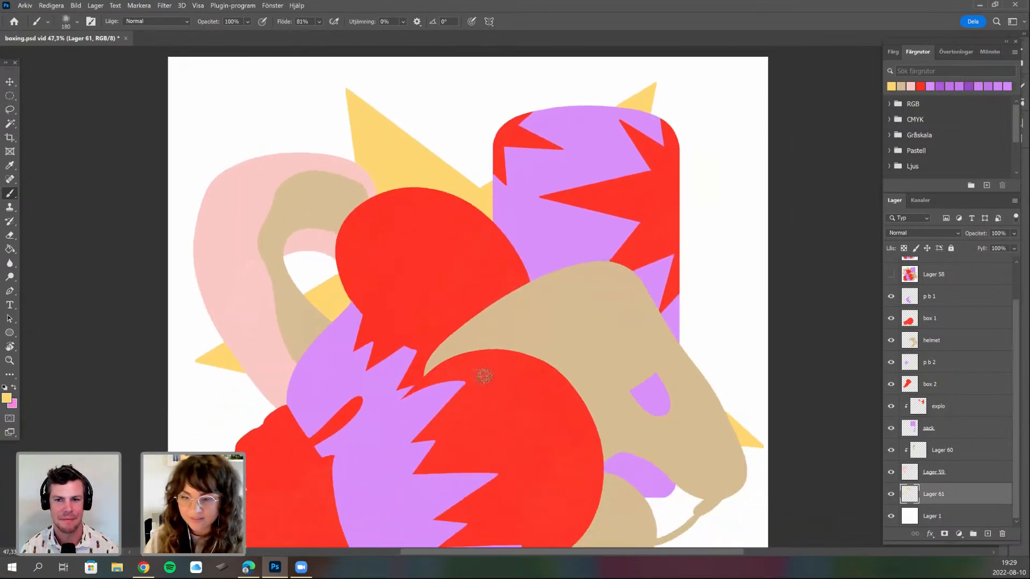
{"action": "left_click_drag", "start_coordinate": [485, 380], "coordinate": [462, 368]}
{"action": "right_click", "coordinate": [466, 223]}
{"action": "mouse_move", "coordinate": [627, 341]}
{"action": "left_mouse_down"}
{"action": "mouse_move", "coordinate": [628, 360]}
{"action": "mouse_move", "coordinate": [630, 329]}
{"action": "left_mouse_up"}
{"action": "key", "text": "Escape"}
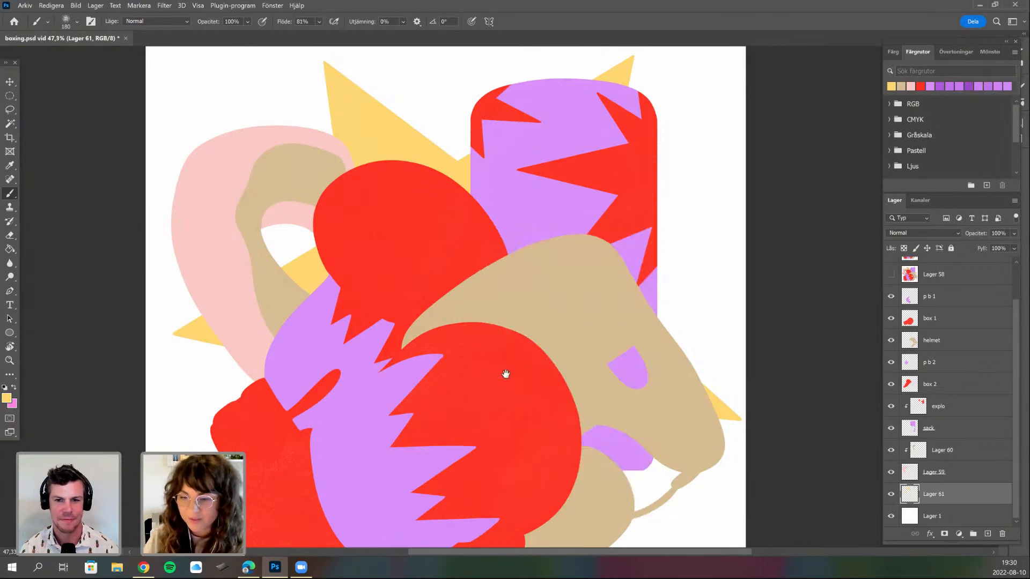
{"action": "left_click_drag", "start_coordinate": [503, 364], "coordinate": [513, 385]}
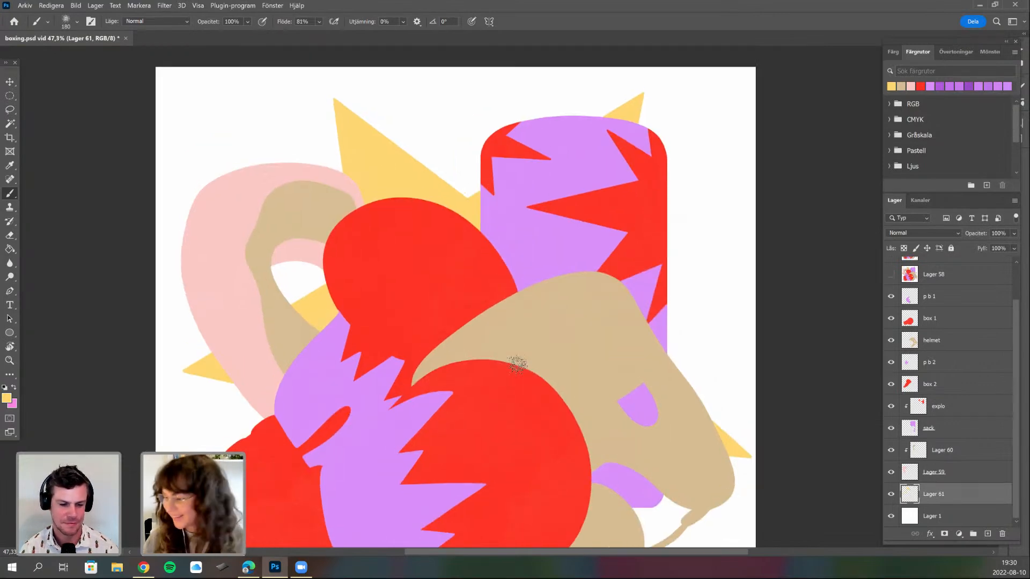
- Show the Lager 58 reference layer over the flat colours
{"action": "scroll", "coordinate": [895, 303], "scroll_direction": "up", "scroll_amount": 1}
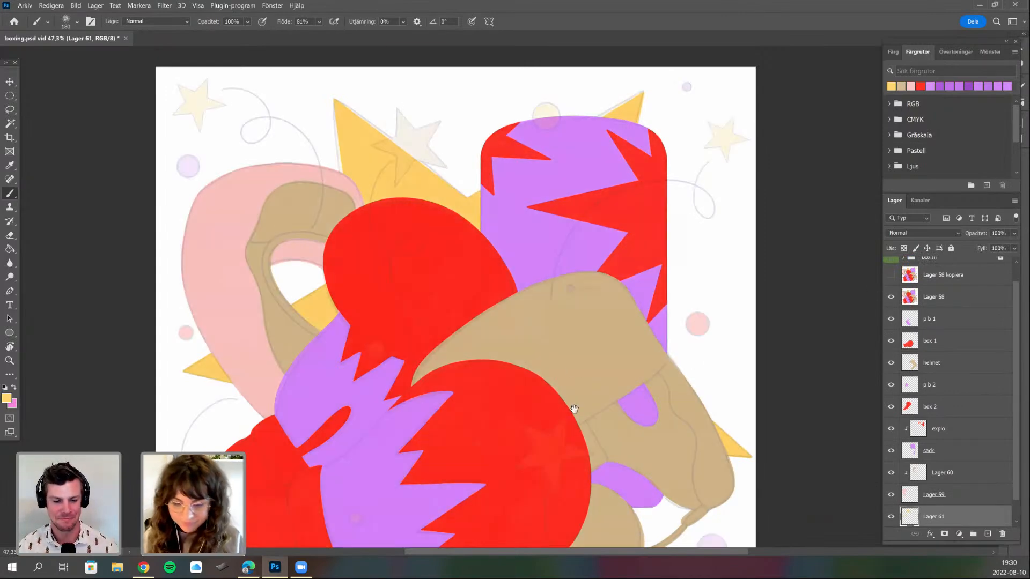
{"action": "left_click_drag", "start_coordinate": [573, 410], "coordinate": [583, 244]}
{"action": "left_click_drag", "start_coordinate": [547, 365], "coordinate": [510, 486]}
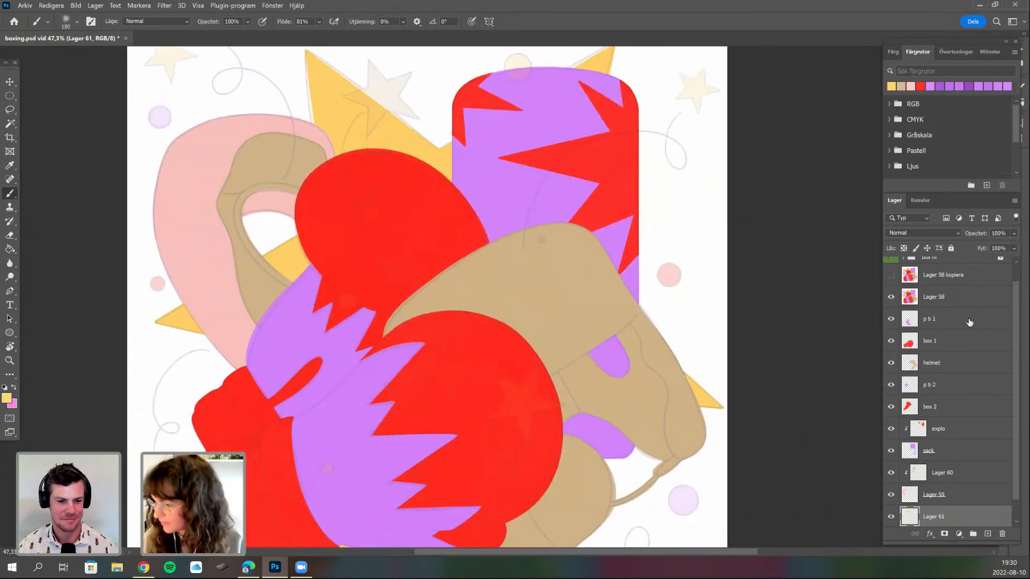
- Rename the pink ring's layer, Lager 59, as mouth
{"action": "left_click", "coordinate": [972, 315]}
{"action": "scroll", "coordinate": [934, 493], "scroll_direction": "down", "scroll_amount": 1}
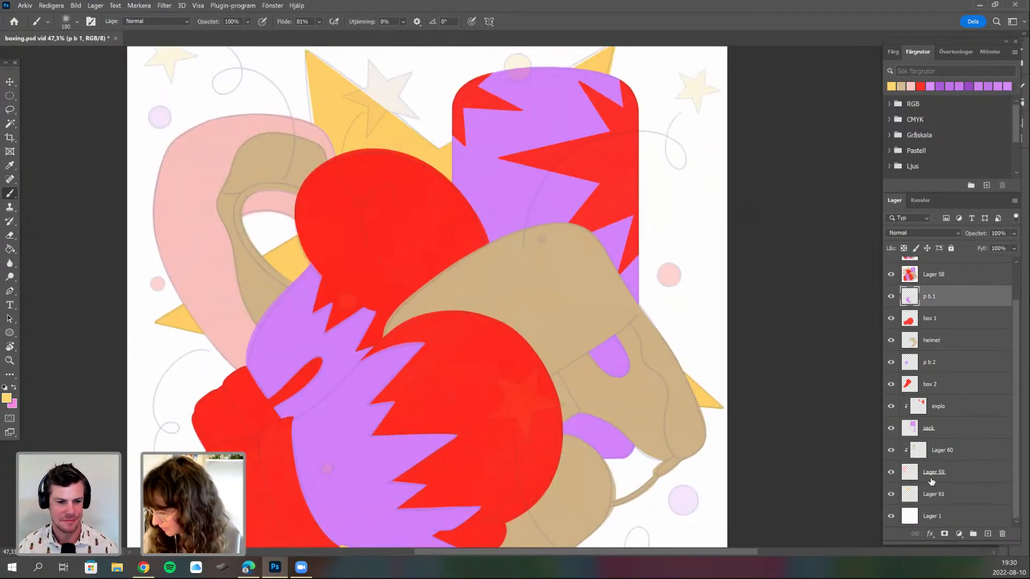
{"action": "double_click", "coordinate": [935, 474]}
{"action": "type", "text": "mouth"}
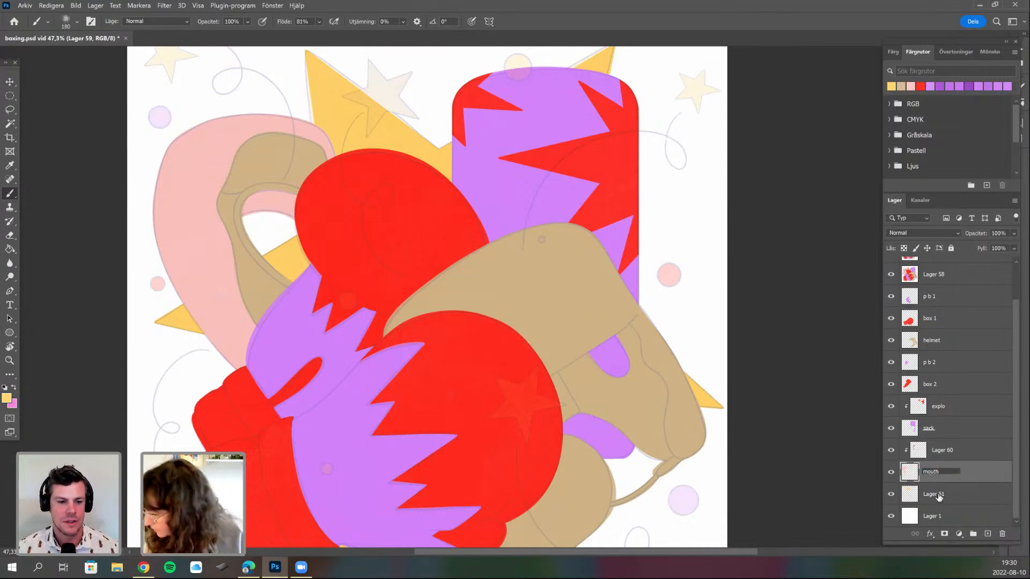
- Rename the layer Lager 61, directly below the mouth layer, as "star back"
{"action": "left_click", "coordinate": [958, 497]}
{"action": "double_click", "coordinate": [941, 492]}
{"action": "type", "text": "star back"}
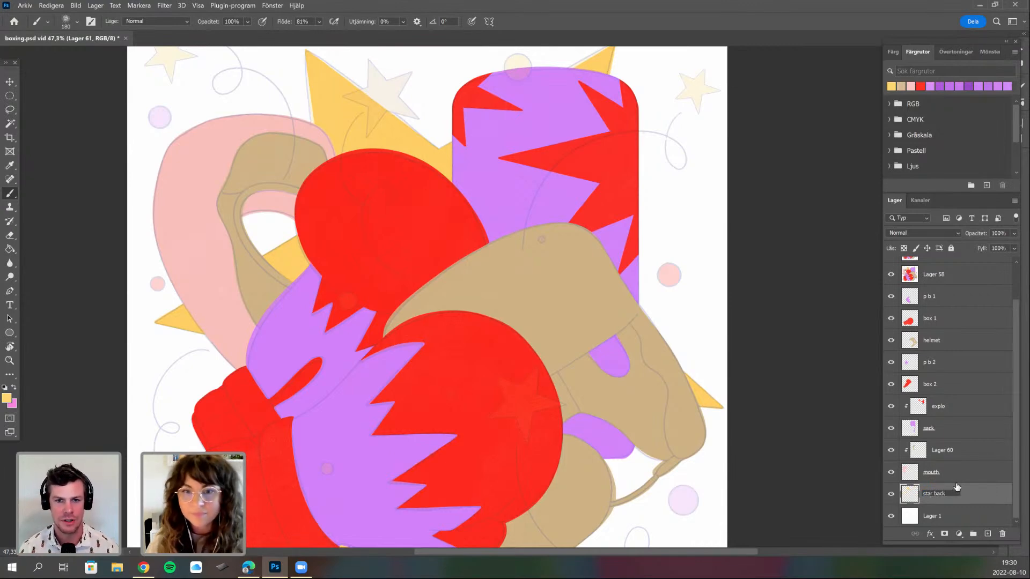
{"action": "left_click", "coordinate": [974, 494]}
- Look over the flat-coloured boxing illustration and its layer stack, checking which sketched elements still lack colour
{"action": "left_click_drag", "start_coordinate": [520, 420], "coordinate": [463, 449]}
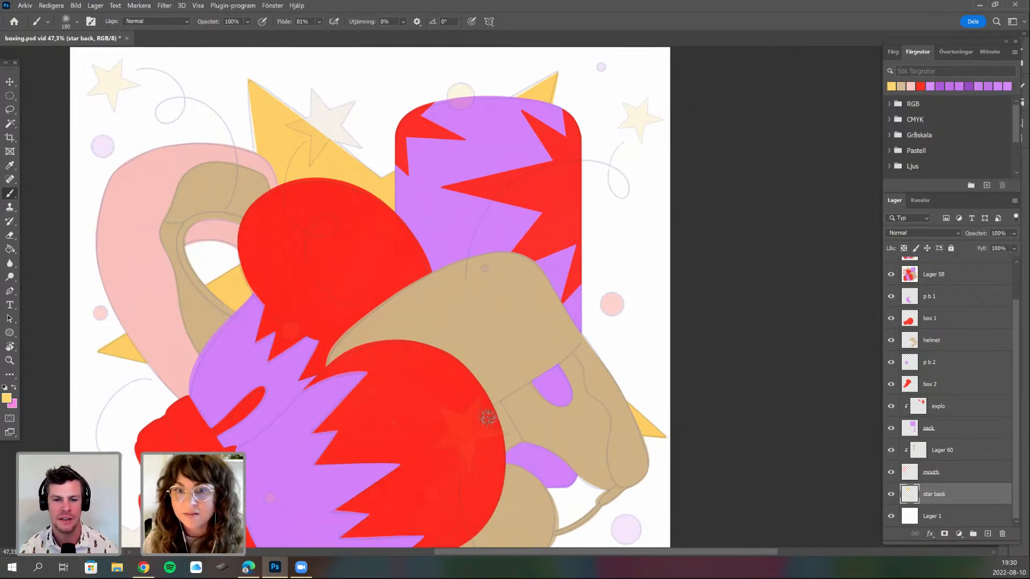
{"action": "scroll", "coordinate": [464, 347], "scroll_direction": "down", "scroll_amount": 2}
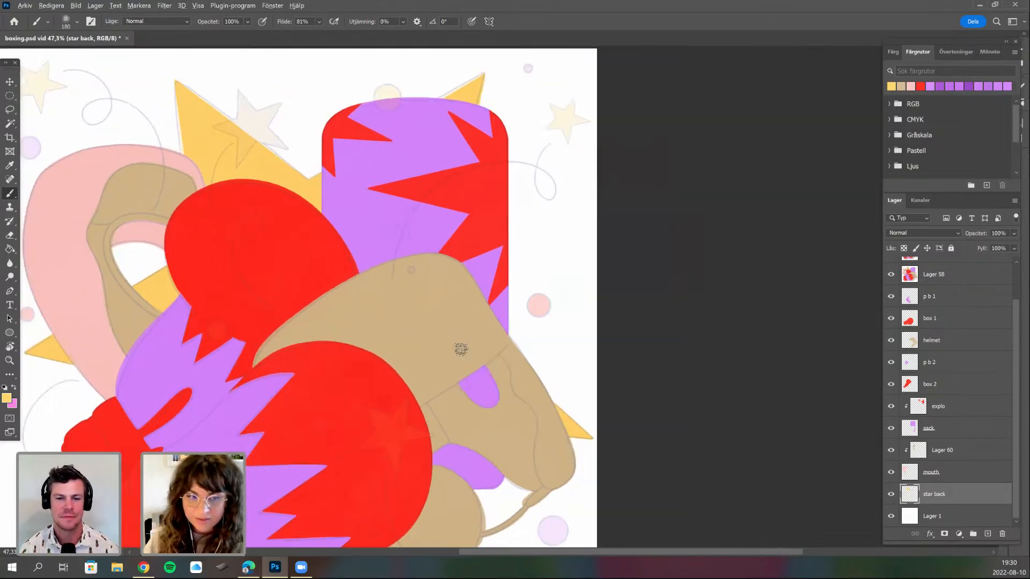
{"action": "mouse_move", "coordinate": [483, 342]}
{"action": "left_mouse_down"}
{"action": "mouse_move", "coordinate": [487, 326]}
{"action": "mouse_move", "coordinate": [479, 342]}
{"action": "left_mouse_up"}
{"action": "scroll", "coordinate": [479, 341], "scroll_direction": "down", "scroll_amount": 1}
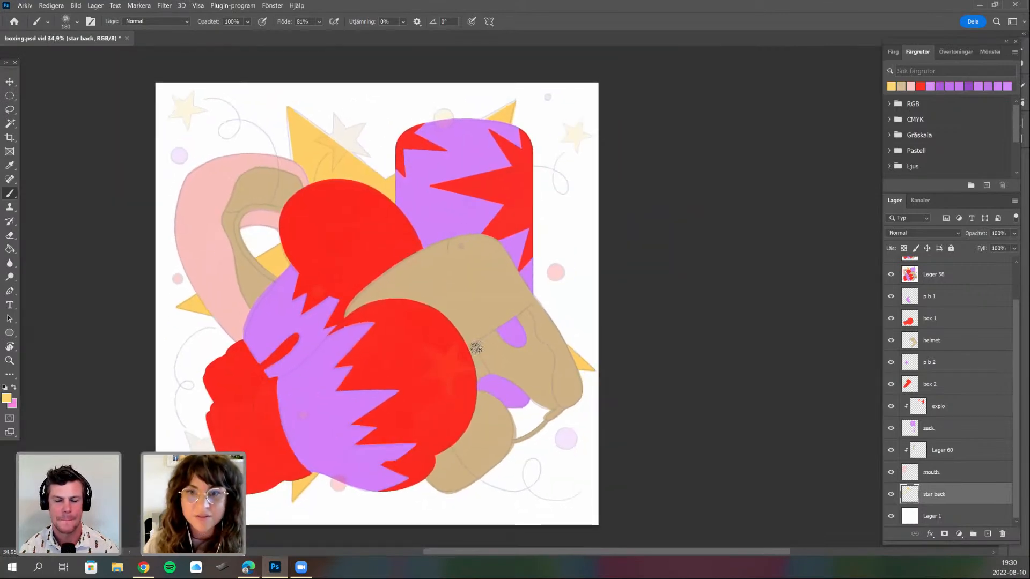
{"action": "left_click_drag", "start_coordinate": [473, 366], "coordinate": [446, 361]}
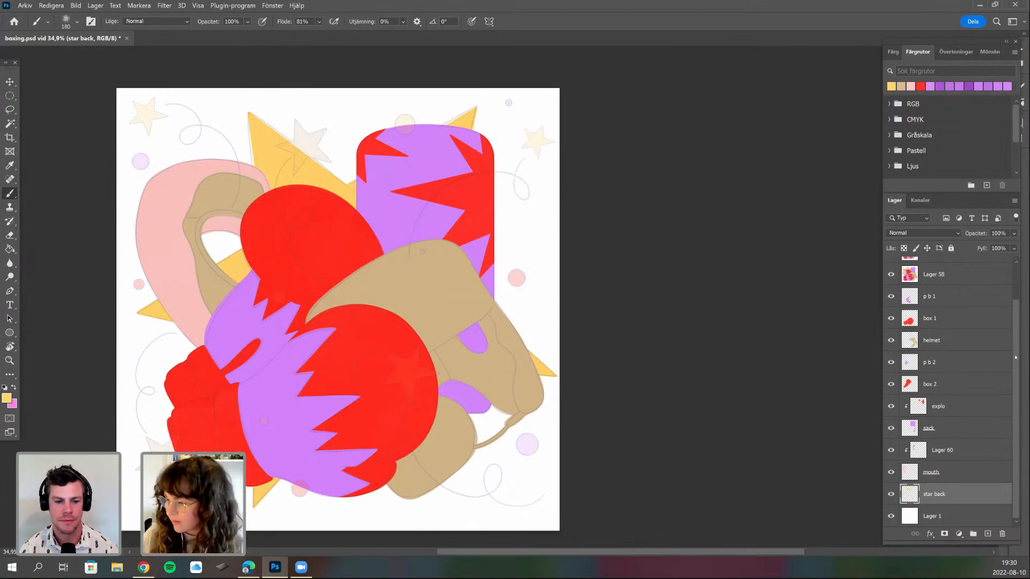
{"action": "left_click_drag", "start_coordinate": [1016, 342], "coordinate": [1015, 311]}
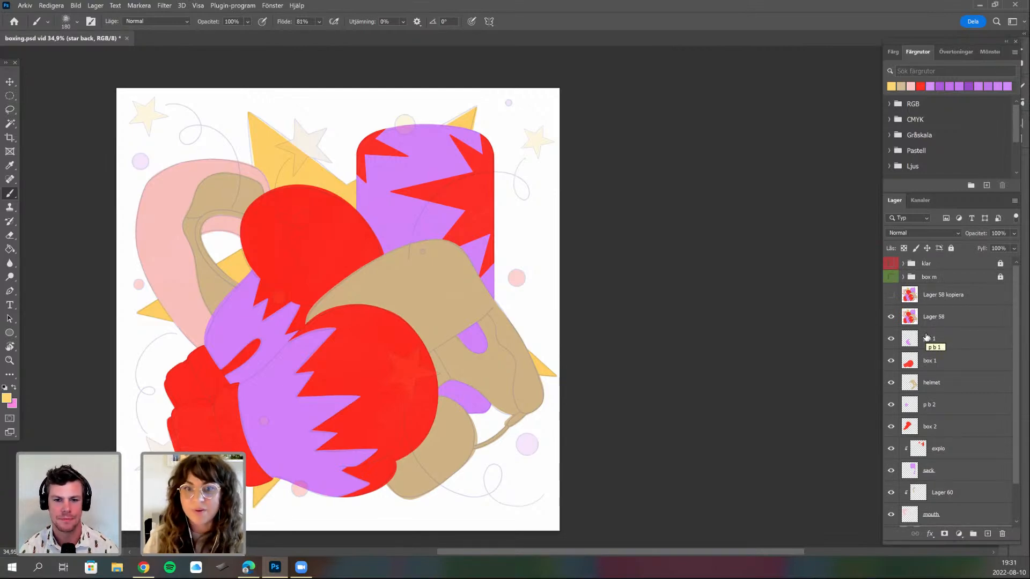
{"action": "left_click_drag", "start_coordinate": [1015, 406], "coordinate": [1018, 439]}
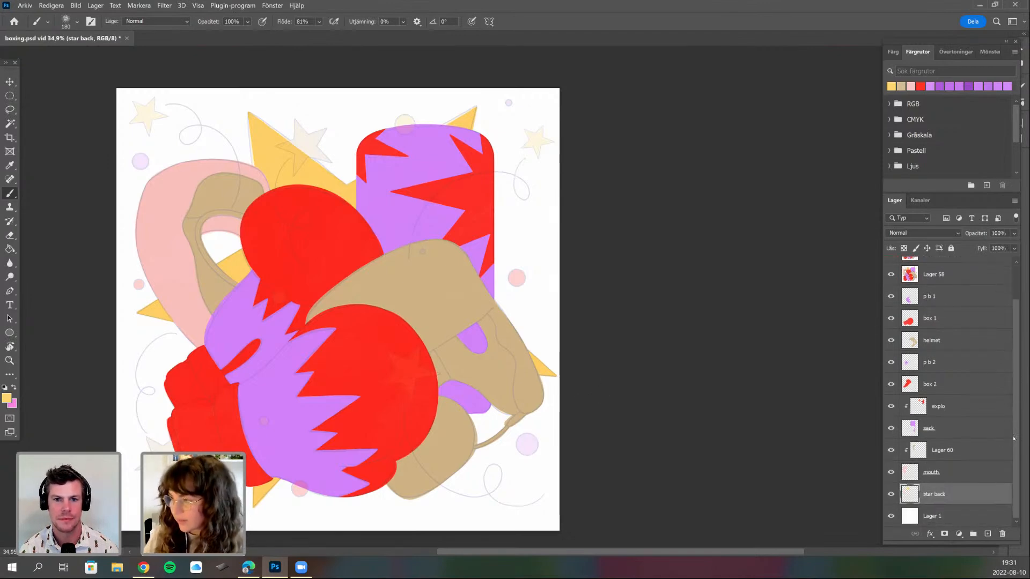
{"action": "left_click_drag", "start_coordinate": [634, 418], "coordinate": [671, 399]}
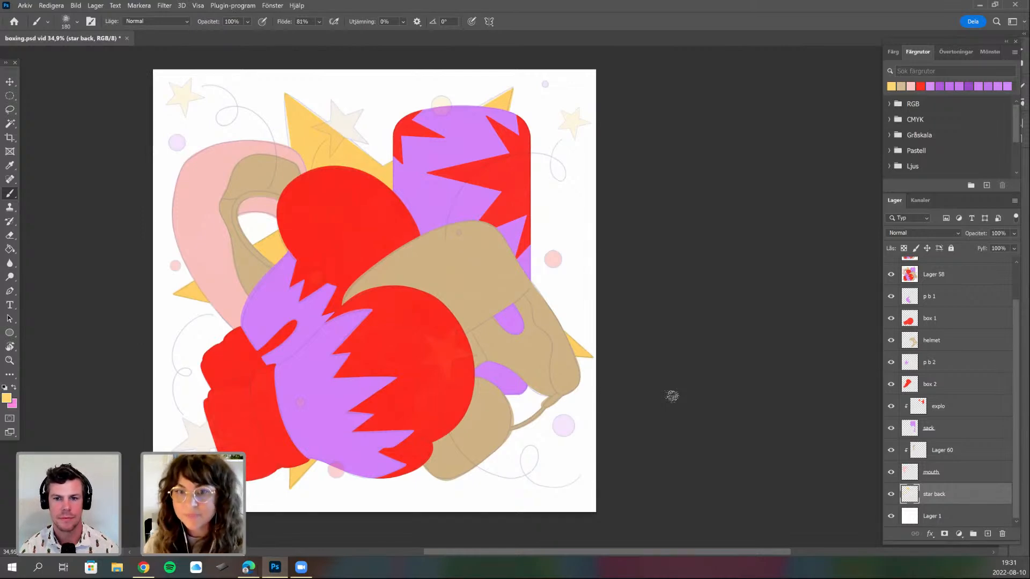
{"action": "left_click_drag", "start_coordinate": [520, 407], "coordinate": [479, 414]}
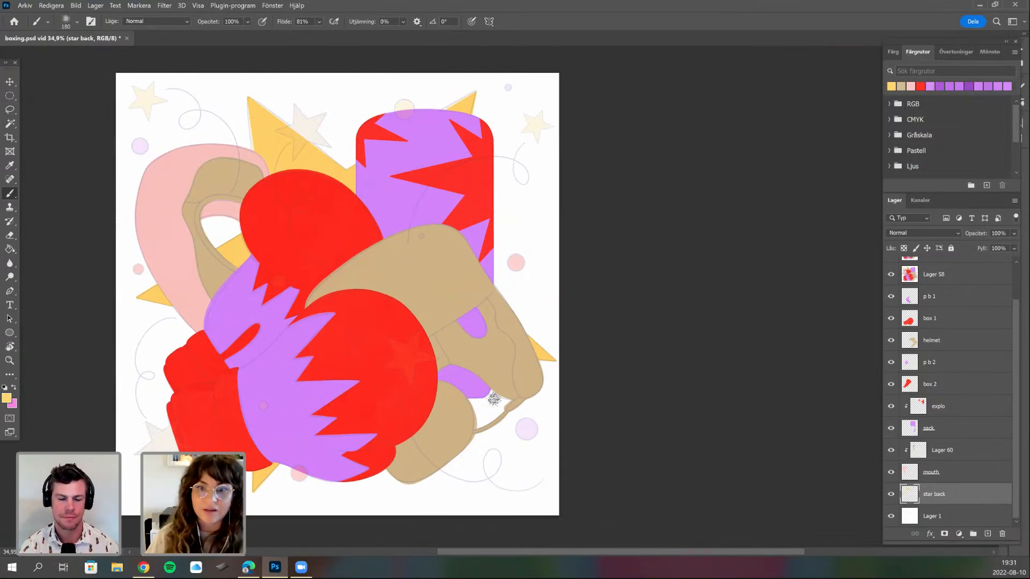
{"action": "left_click_drag", "start_coordinate": [489, 409], "coordinate": [503, 407]}
{"action": "left_click_drag", "start_coordinate": [495, 348], "coordinate": [616, 426]}
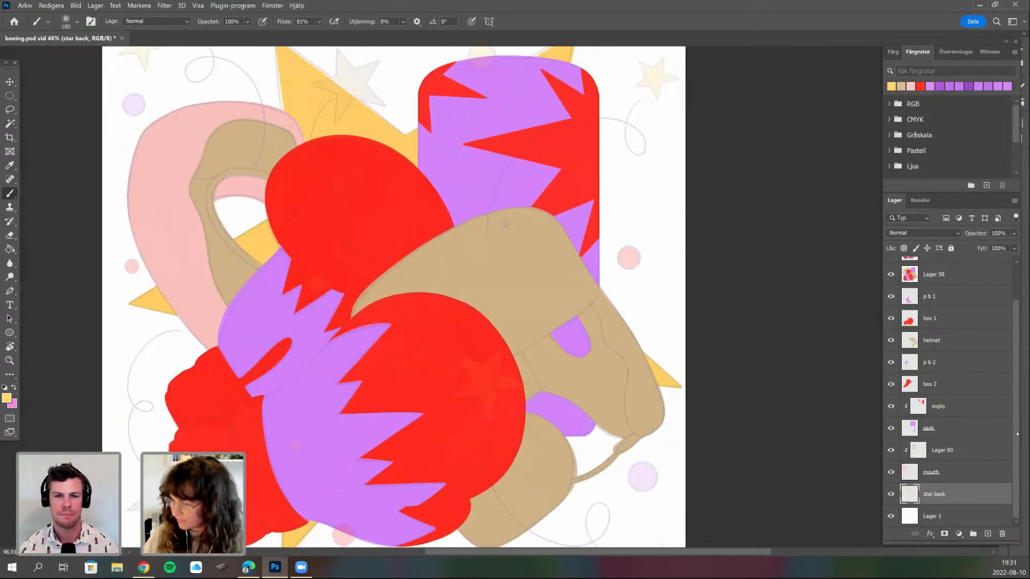
- Add a new layer above p b 1 and ready the tecka 4h brush at size 21 in tan
{"action": "scroll", "coordinate": [954, 340], "scroll_direction": "up", "scroll_amount": 2}
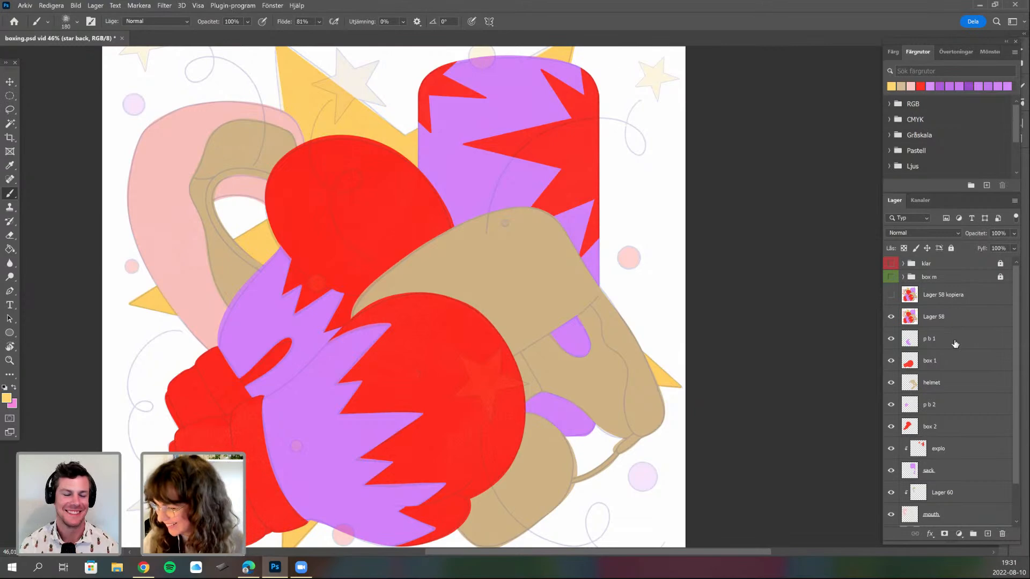
{"action": "left_click", "coordinate": [987, 534]}
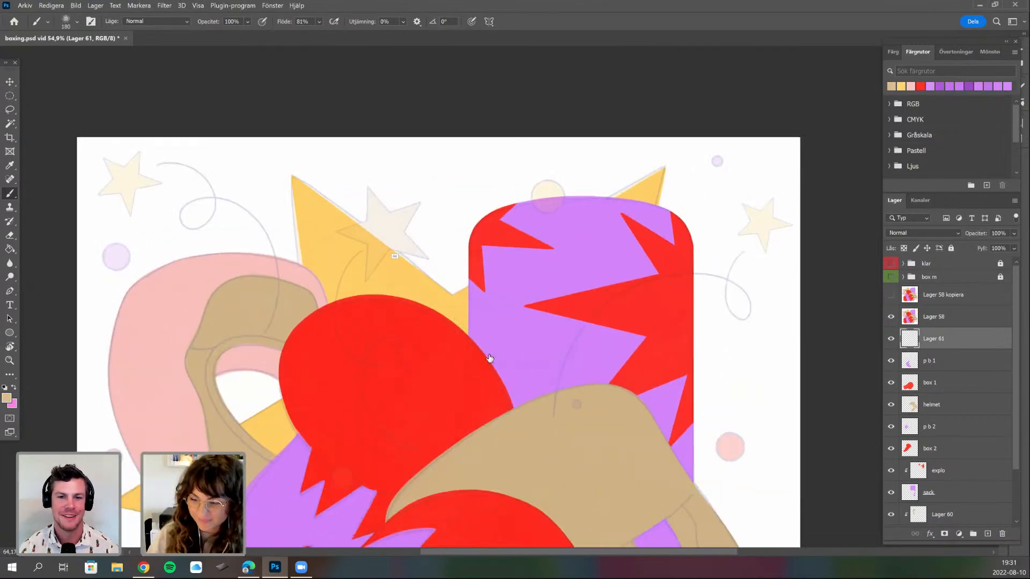
{"action": "scroll", "coordinate": [395, 238], "scroll_direction": "up", "scroll_amount": 5}
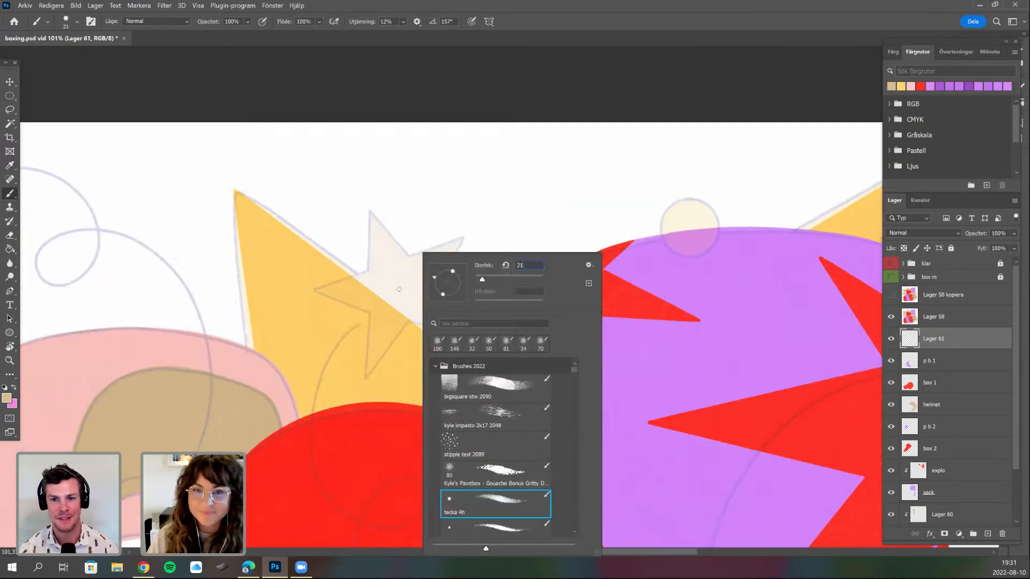
{"action": "key", "text": "Return"}
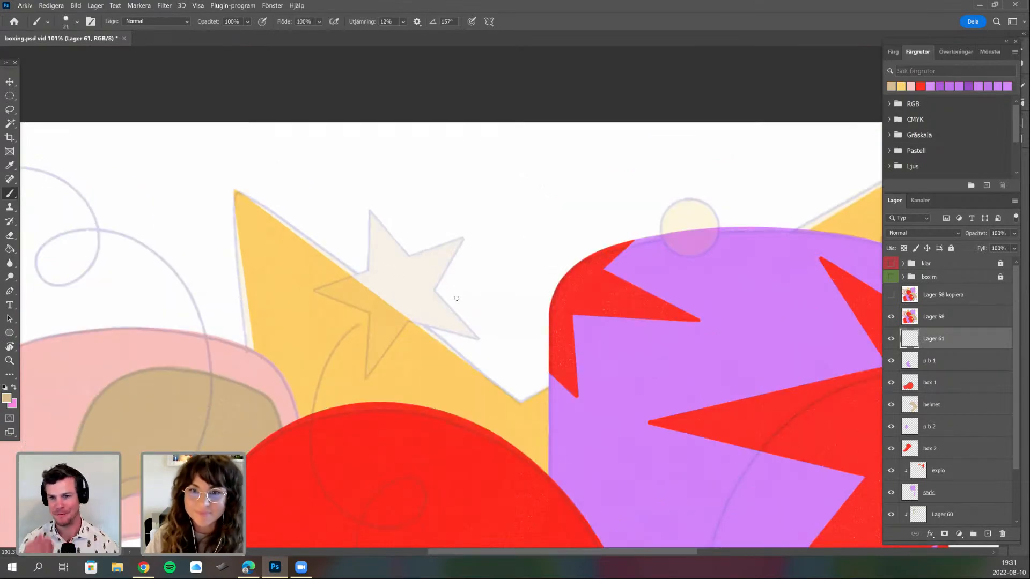
- Draw the first straight tan line of the sketched star beside the yellow spike, joining its bottom and top tips
{"action": "scroll", "coordinate": [456, 297], "scroll_direction": "left", "scroll_amount": 3}
{"action": "key", "text": "ctrl+plus"}
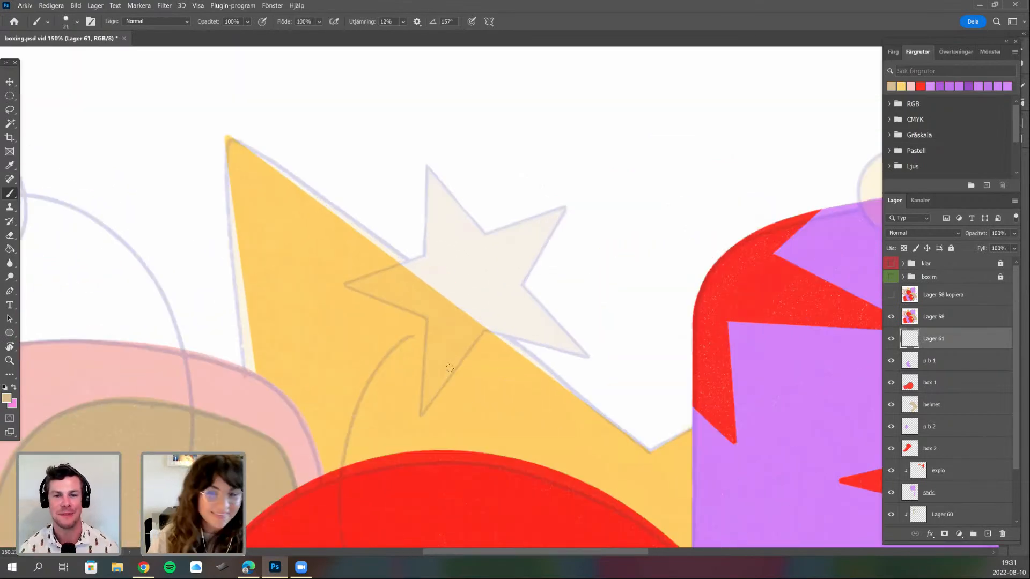
{"action": "left_click_drag", "start_coordinate": [397, 413], "coordinate": [107, 428]}
{"action": "key", "text": "r"}
{"action": "left_click_drag", "start_coordinate": [101, 381], "coordinate": [125, 455]}
{"action": "left_click_drag", "start_coordinate": [356, 376], "coordinate": [581, 309]}
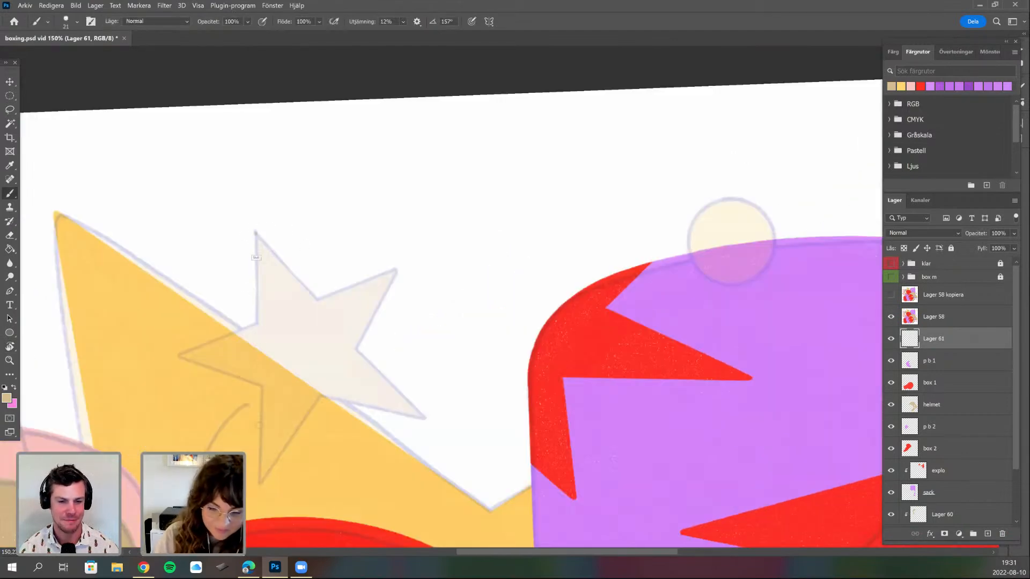
{"action": "key", "text": "r"}
{"action": "mouse_move", "coordinate": [395, 483]}
{"action": "left_mouse_down"}
{"action": "mouse_move", "coordinate": [241, 395]}
{"action": "mouse_move", "coordinate": [67, 400]}
{"action": "mouse_move", "coordinate": [168, 420]}
{"action": "left_mouse_up"}
- Try to trace the star's remaining four straight lines from tip to tip, rotating the canvas for each stroke
{"action": "left_click_drag", "start_coordinate": [108, 134], "coordinate": [109, 381]}
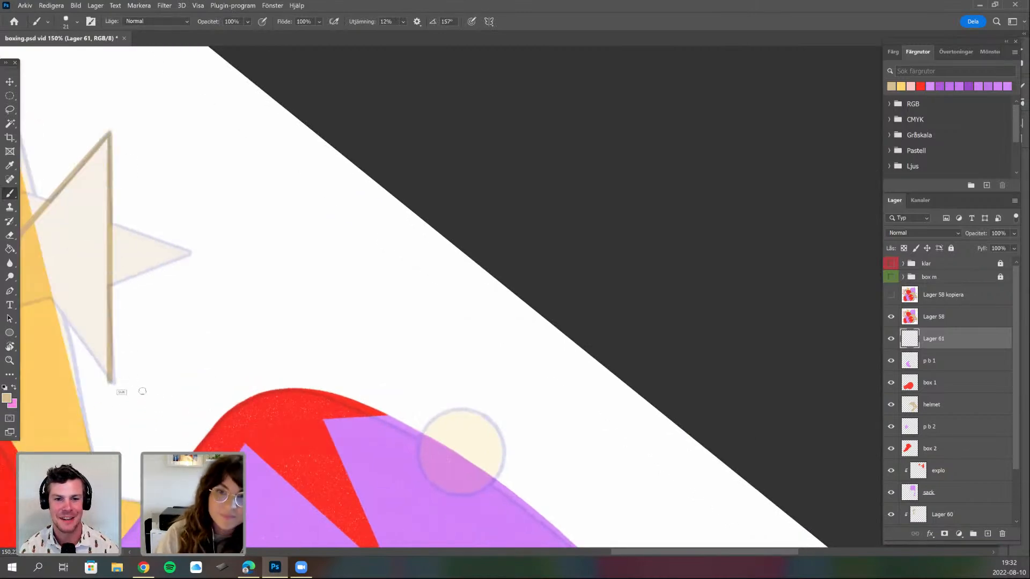
{"action": "key", "text": "r"}
{"action": "mouse_move", "coordinate": [161, 467]}
{"action": "left_mouse_down"}
{"action": "mouse_move", "coordinate": [160, 452]}
{"action": "mouse_move", "coordinate": [277, 361]}
{"action": "mouse_move", "coordinate": [299, 415]}
{"action": "mouse_move", "coordinate": [191, 421]}
{"action": "mouse_move", "coordinate": [269, 305]}
{"action": "mouse_move", "coordinate": [166, 425]}
{"action": "mouse_move", "coordinate": [170, 444]}
{"action": "left_mouse_up"}
{"action": "left_click_drag", "start_coordinate": [198, 338], "coordinate": [256, 434]}
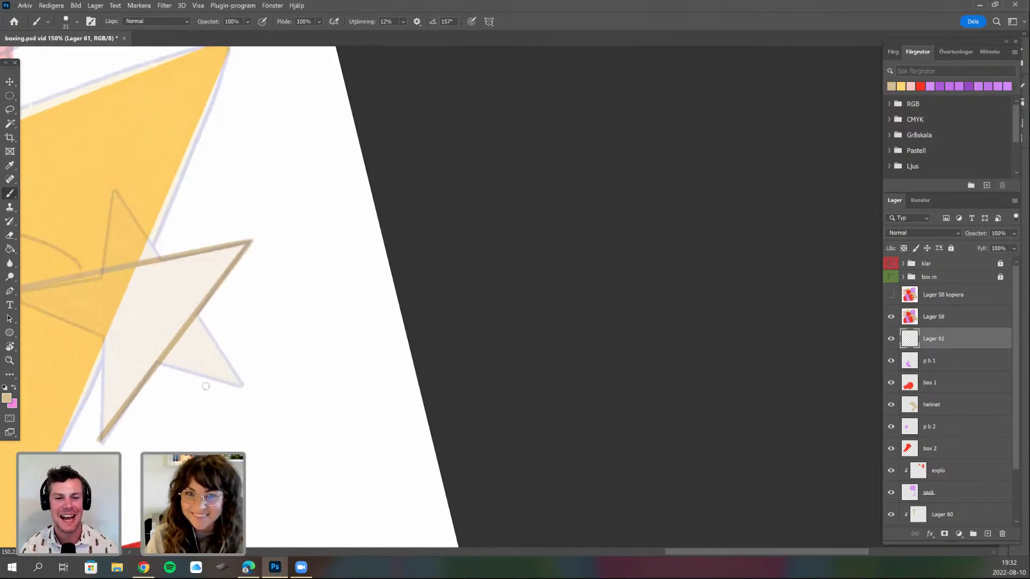
{"action": "mouse_move", "coordinate": [99, 441]}
{"action": "left_mouse_down"}
{"action": "mouse_move", "coordinate": [99, 275]}
{"action": "mouse_move", "coordinate": [115, 187]}
{"action": "left_mouse_up"}
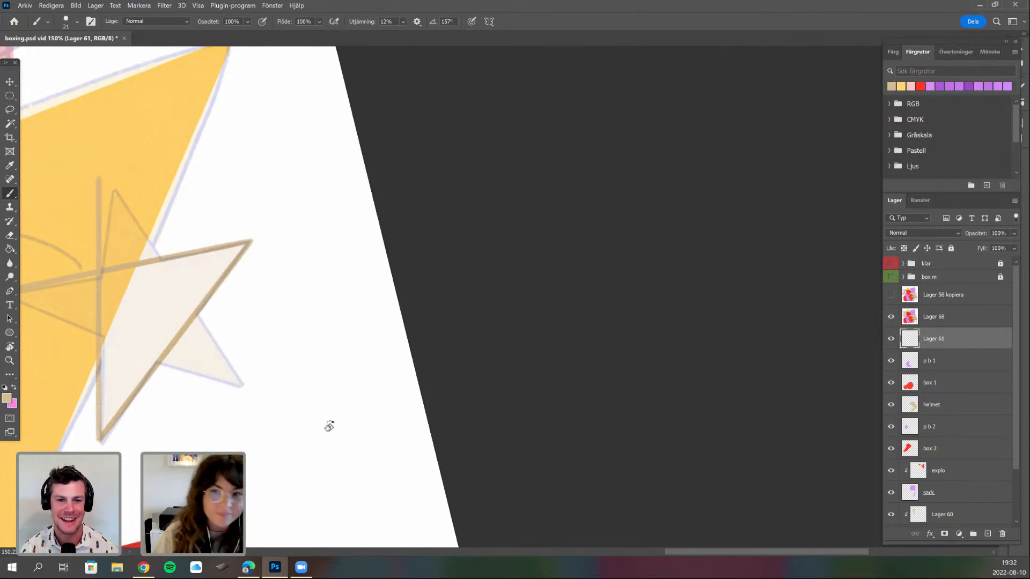
{"action": "key", "text": "r"}
{"action": "mouse_move", "coordinate": [194, 446]}
{"action": "left_mouse_down"}
{"action": "mouse_move", "coordinate": [96, 280]}
{"action": "mouse_move", "coordinate": [115, 368]}
{"action": "mouse_move", "coordinate": [44, 439]}
{"action": "mouse_move", "coordinate": [74, 511]}
{"action": "mouse_move", "coordinate": [68, 498]}
{"action": "left_mouse_up"}
{"action": "key", "text": "r"}
{"action": "key", "text": "space"}
{"action": "left_click_drag", "start_coordinate": [127, 429], "coordinate": [236, 347]}
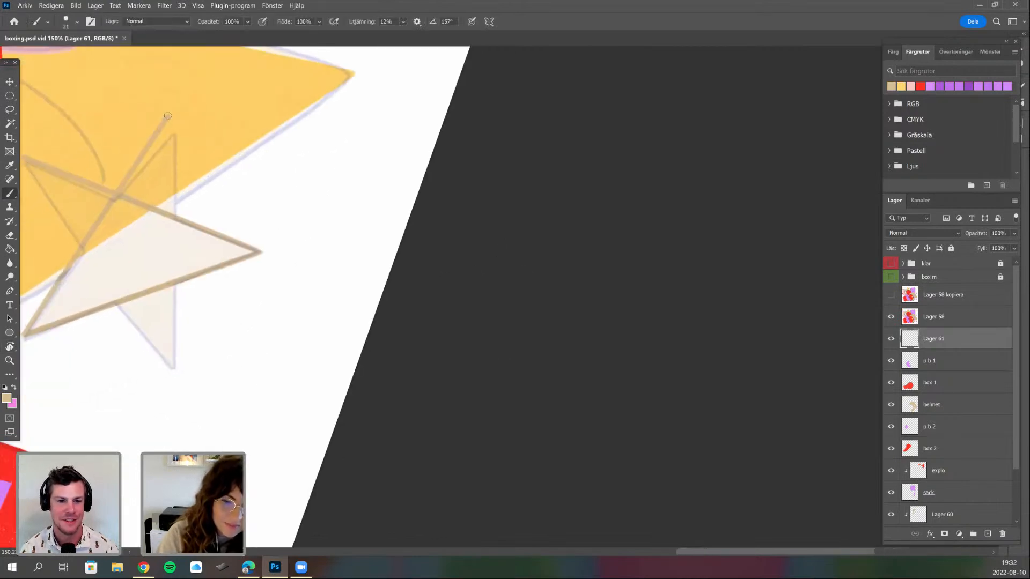
{"action": "key", "text": "r"}
{"action": "mouse_move", "coordinate": [237, 436]}
{"action": "left_mouse_down"}
{"action": "mouse_move", "coordinate": [164, 288]}
{"action": "mouse_move", "coordinate": [182, 400]}
{"action": "mouse_move", "coordinate": [170, 432]}
{"action": "mouse_move", "coordinate": [133, 398]}
{"action": "mouse_move", "coordinate": [97, 420]}
{"action": "mouse_move", "coordinate": [92, 454]}
{"action": "mouse_move", "coordinate": [96, 409]}
{"action": "left_mouse_up"}
{"action": "scroll", "coordinate": [98, 420], "scroll_direction": "right", "scroll_amount": 3}
{"action": "key", "text": "r"}
{"action": "left_click_drag", "start_coordinate": [287, 391], "coordinate": [468, 376]}
{"action": "left_click_drag", "start_coordinate": [203, 107], "coordinate": [203, 358]}
{"action": "left_click_drag", "start_coordinate": [299, 419], "coordinate": [326, 445]}
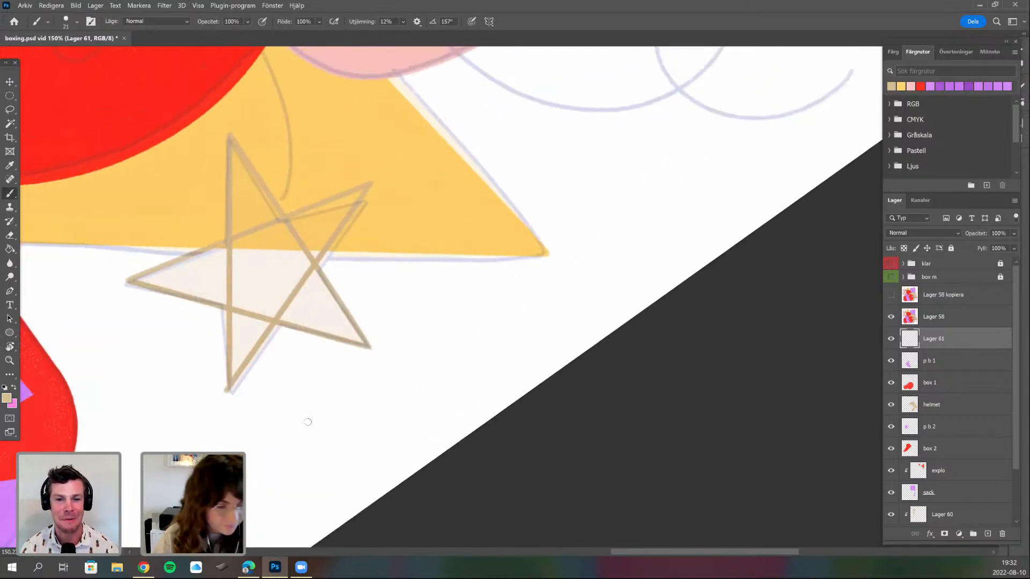
- Undo the last four star strokes, keeping only the line between the bottom and top tips
{"action": "key", "text": "ctrl+z"}
{"action": "key", "text": "ctrl+z"}
{"action": "key", "text": "ctrl+z"}
{"action": "key", "text": "ctrl+z"}
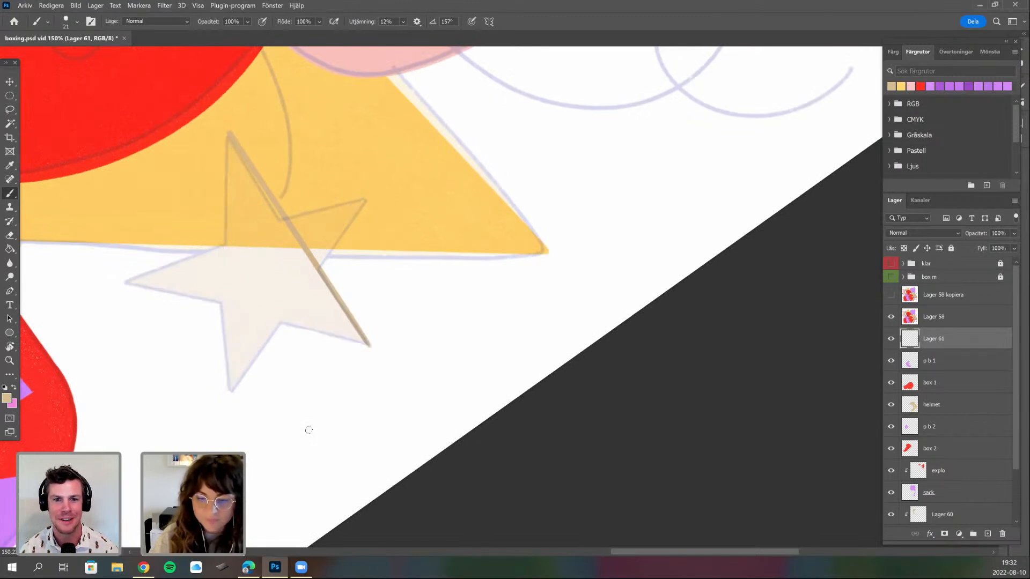
- Draw a straight tan line from the star's top tip to its lower-right tip, following the sketch
{"action": "left_click_drag", "start_coordinate": [317, 434], "coordinate": [354, 379]}
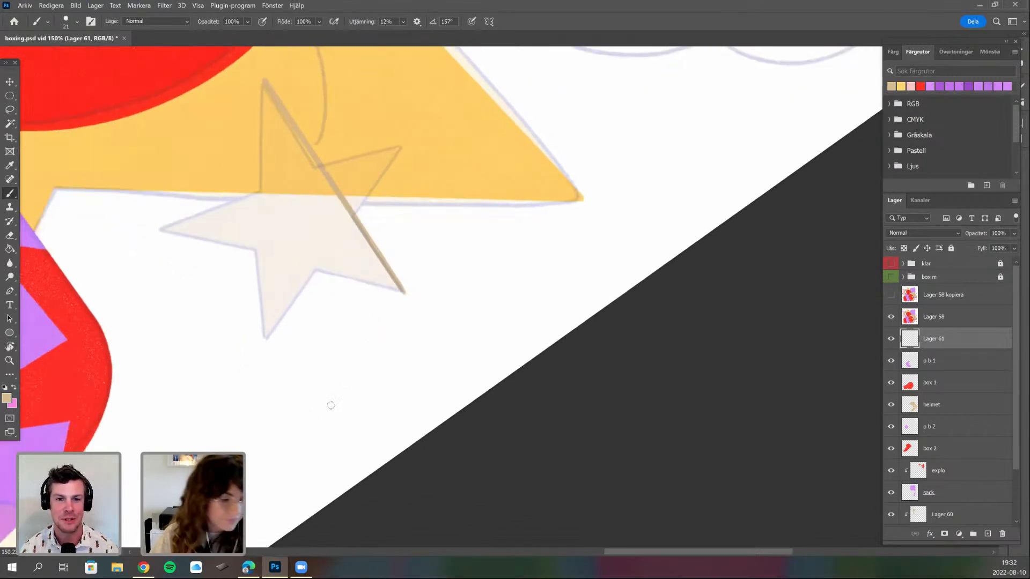
{"action": "key", "text": "r"}
{"action": "left_click_drag", "start_coordinate": [538, 400], "coordinate": [203, 409]}
{"action": "left_click_drag", "start_coordinate": [165, 367], "coordinate": [64, 230]}
{"action": "key", "text": "r"}
{"action": "mouse_move", "coordinate": [112, 429]}
{"action": "left_mouse_down"}
{"action": "mouse_move", "coordinate": [118, 445]}
{"action": "mouse_move", "coordinate": [108, 444]}
{"action": "mouse_move", "coordinate": [209, 429]}
{"action": "left_mouse_up"}
{"action": "key", "text": "b"}
{"action": "mouse_move", "coordinate": [142, 327]}
{"action": "left_mouse_down"}
{"action": "mouse_move", "coordinate": [141, 374]}
{"action": "mouse_move", "coordinate": [95, 334]}
{"action": "mouse_move", "coordinate": [135, 140]}
{"action": "left_mouse_up"}
{"action": "key", "text": "r"}
{"action": "key", "text": "b"}
{"action": "mouse_move", "coordinate": [180, 412]}
{"action": "left_mouse_down"}
{"action": "mouse_move", "coordinate": [129, 515]}
{"action": "mouse_move", "coordinate": [145, 517]}
{"action": "mouse_move", "coordinate": [135, 512]}
{"action": "left_mouse_up"}
{"action": "left_click_drag", "start_coordinate": [128, 355], "coordinate": [167, 375]}
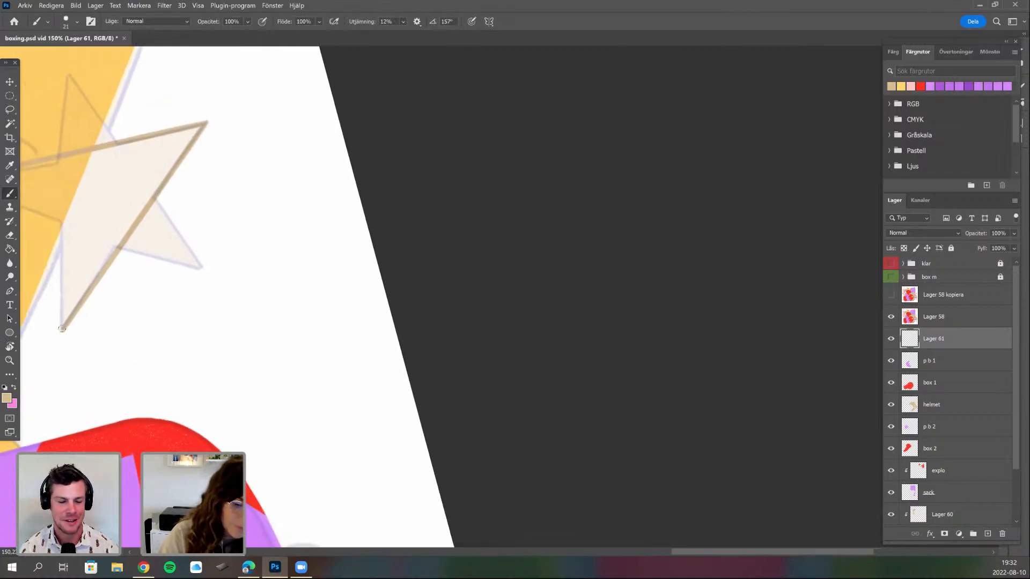
- Trace the short sketched edges running inward from the star's lower-right tip and its left tip
{"action": "left_click_drag", "start_coordinate": [57, 241], "coordinate": [59, 202]}
{"action": "mouse_move", "coordinate": [154, 298]}
{"action": "left_mouse_down"}
{"action": "mouse_move", "coordinate": [236, 409]}
{"action": "mouse_move", "coordinate": [197, 448]}
{"action": "left_mouse_up"}
{"action": "key", "text": "r"}
{"action": "left_click_drag", "start_coordinate": [131, 385], "coordinate": [102, 367]}
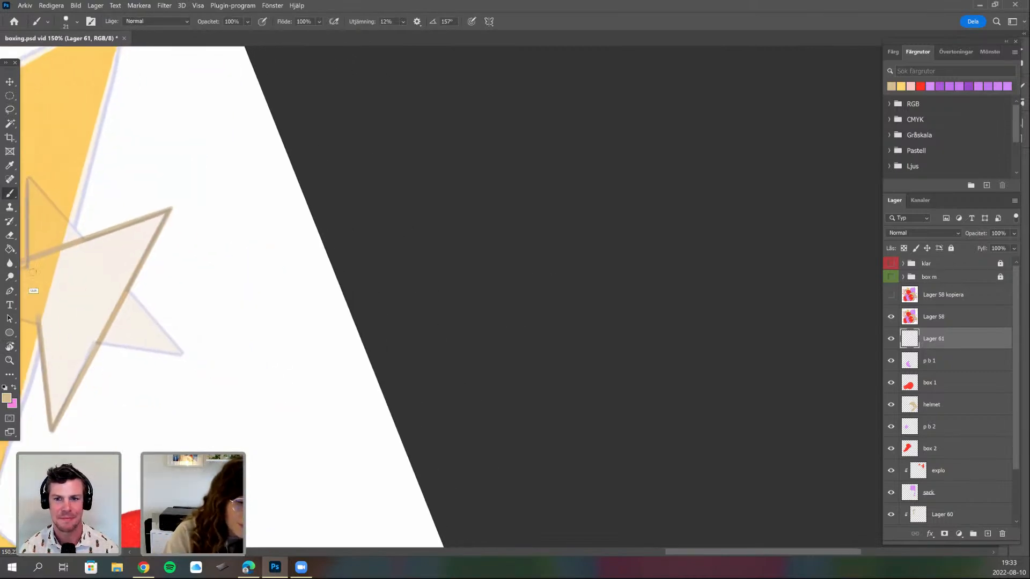
- Draw a straight tan line from the star's left tip across the body toward its upper-right tip
{"action": "mouse_move", "coordinate": [118, 365]}
{"action": "left_mouse_down"}
{"action": "mouse_move", "coordinate": [275, 409]}
{"action": "mouse_move", "coordinate": [374, 508]}
{"action": "left_mouse_up"}
{"action": "key", "text": "r"}
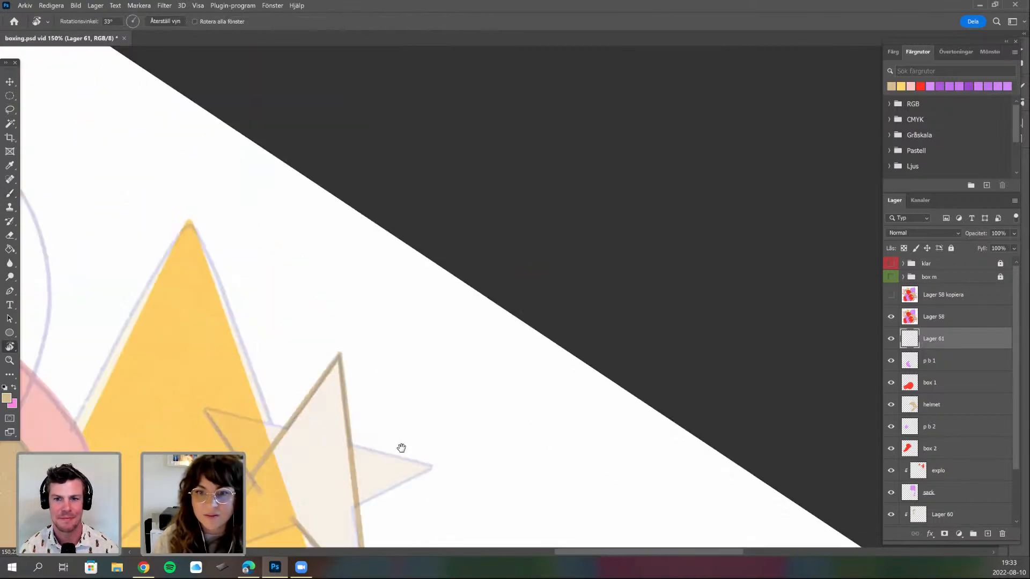
{"action": "left_click_drag", "start_coordinate": [371, 452], "coordinate": [293, 347]}
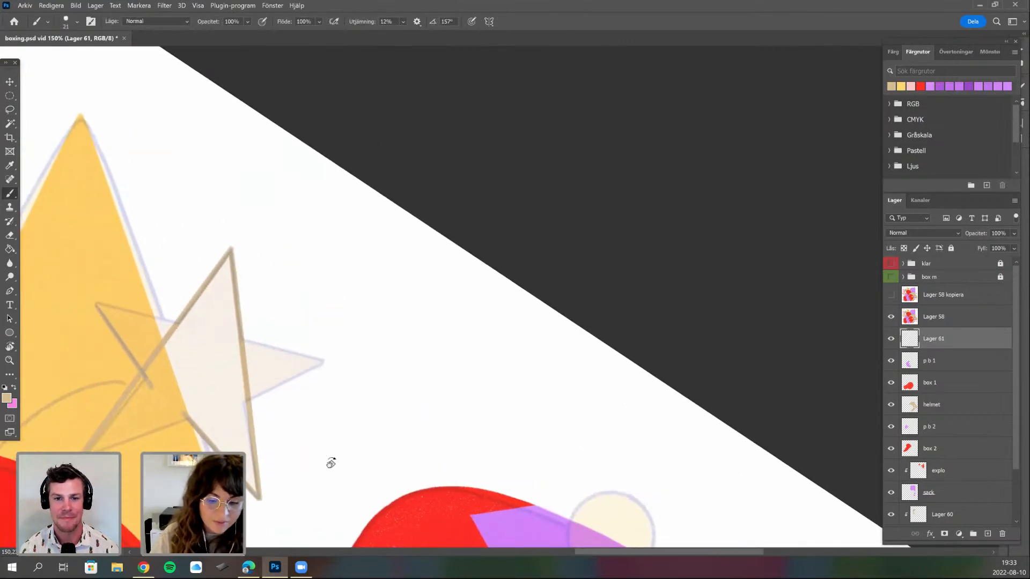
{"action": "key", "text": "r"}
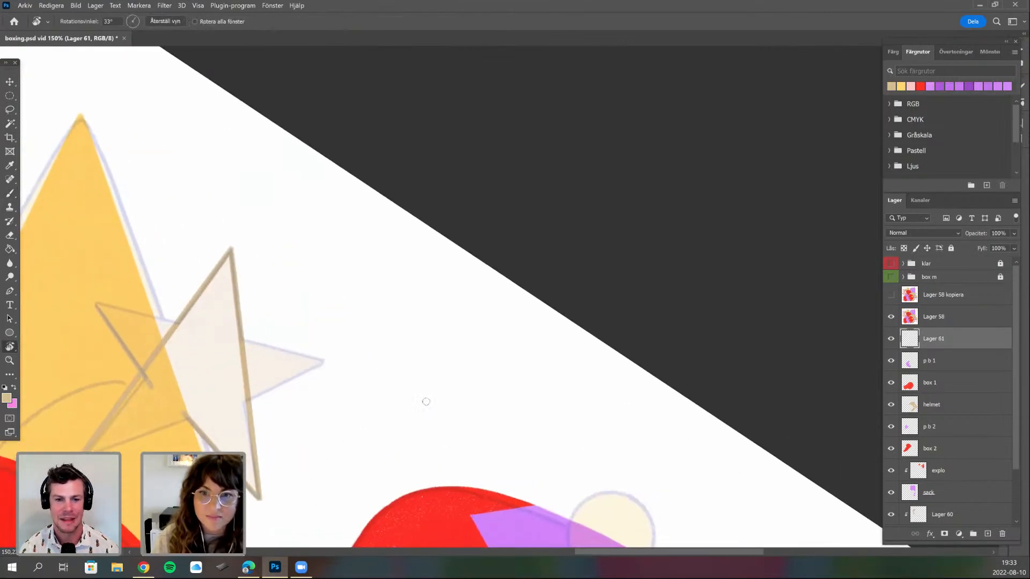
{"action": "left_click_drag", "start_coordinate": [352, 333], "coordinate": [315, 260]}
{"action": "key", "text": "r"}
{"action": "left_click_drag", "start_coordinate": [228, 426], "coordinate": [297, 524]}
{"action": "left_click_drag", "start_coordinate": [349, 262], "coordinate": [285, 147]}
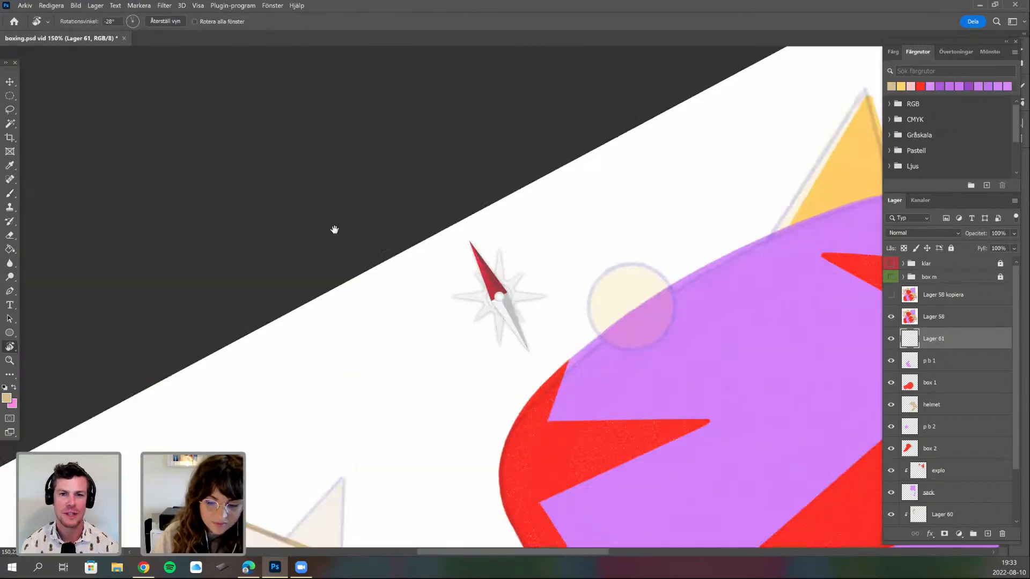
{"action": "key", "text": "r"}
{"action": "left_click_drag", "start_coordinate": [200, 378], "coordinate": [288, 501]}
{"action": "key", "text": "r"}
{"action": "left_click_drag", "start_coordinate": [286, 206], "coordinate": [249, 276]}
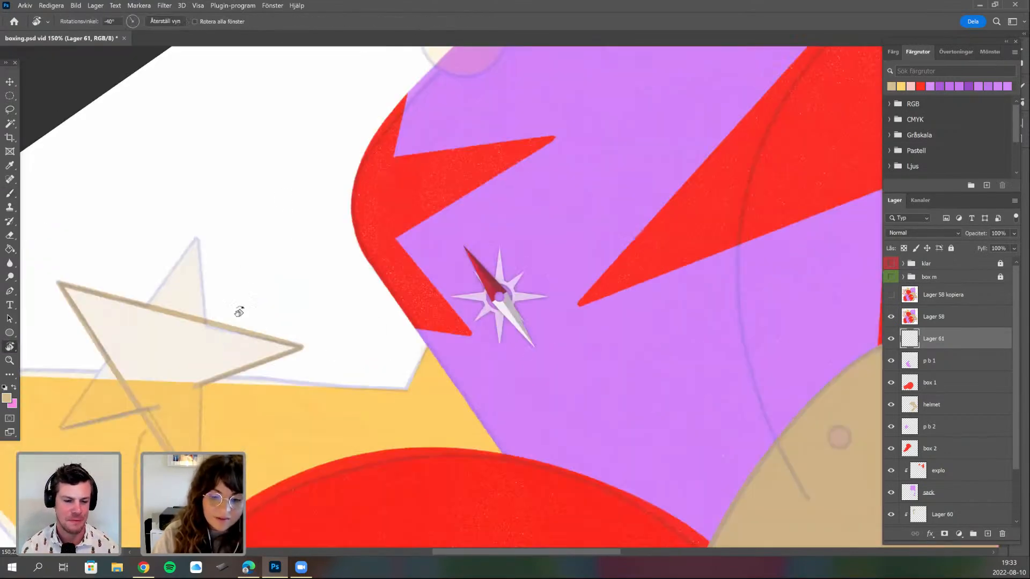
{"action": "left_click_drag", "start_coordinate": [161, 391], "coordinate": [221, 496]}
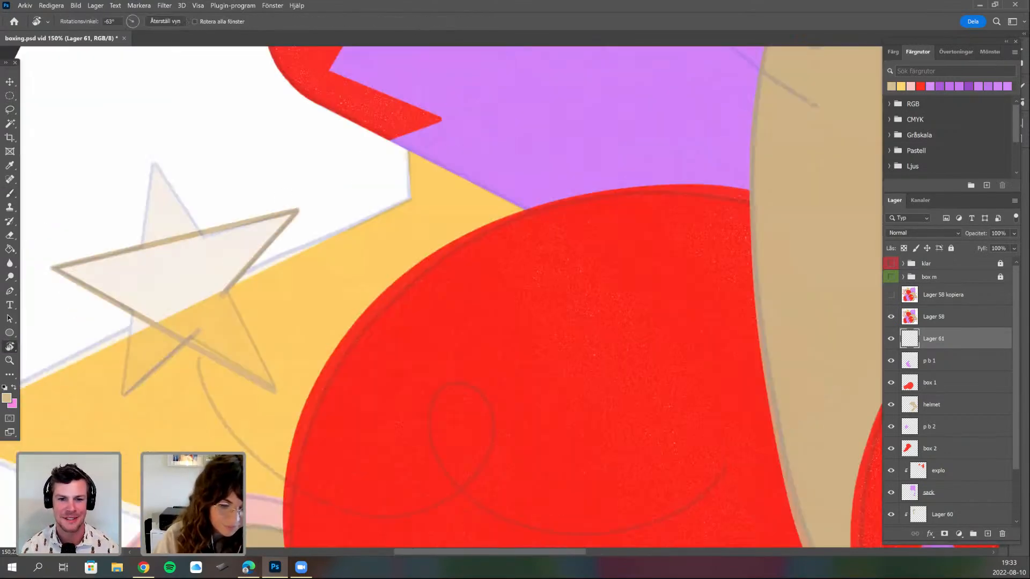
{"action": "left_click_drag", "start_coordinate": [177, 436], "coordinate": [152, 393]}
{"action": "key", "text": "b"}
{"action": "mouse_move", "coordinate": [67, 267]}
{"action": "left_mouse_down"}
{"action": "mouse_move", "coordinate": [166, 236]}
{"action": "mouse_move", "coordinate": [155, 318]}
{"action": "left_mouse_up"}
{"action": "left_click_drag", "start_coordinate": [186, 400], "coordinate": [185, 397]}
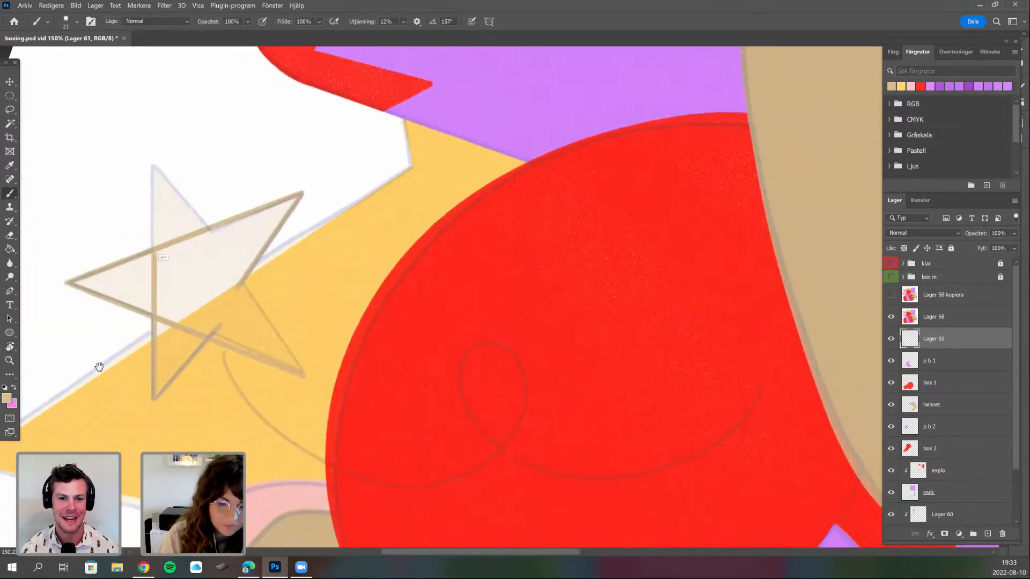
- Extend the line from the star's left tip until it reaches the sketched upper-right tip
{"action": "scroll", "coordinate": [54, 360], "scroll_direction": "up", "scroll_amount": 3}
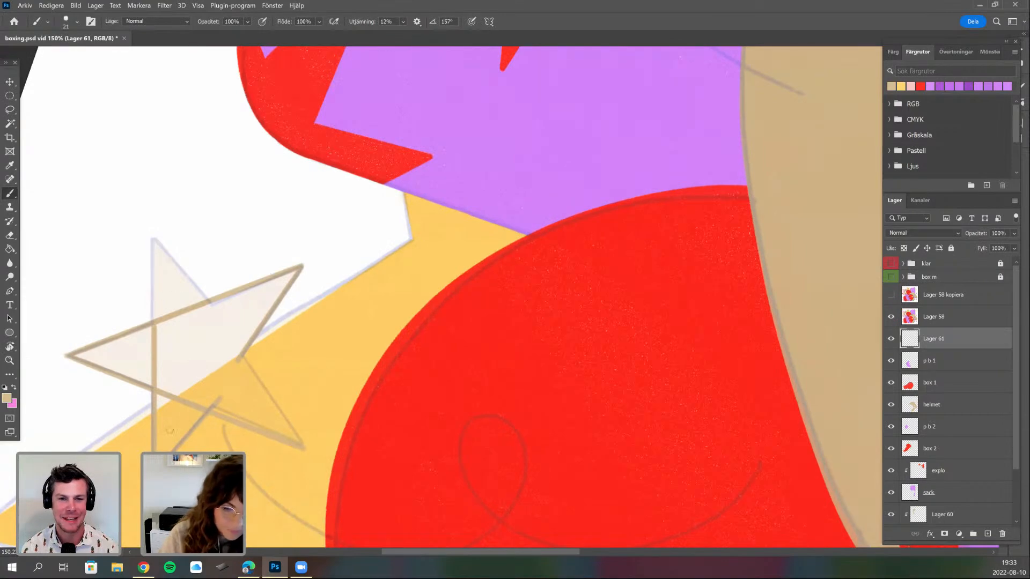
{"action": "scroll", "coordinate": [339, 419], "scroll_direction": "right", "scroll_amount": 5}
{"action": "key", "text": "r"}
{"action": "left_click_drag", "start_coordinate": [159, 343], "coordinate": [295, 365]}
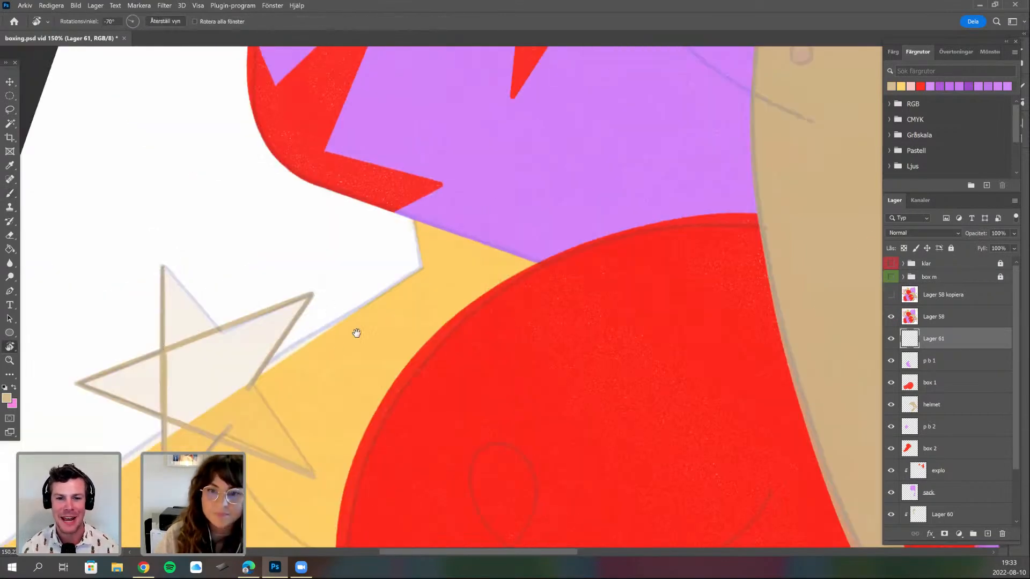
{"action": "left_click_drag", "start_coordinate": [128, 398], "coordinate": [125, 395]}
{"action": "key", "text": "b"}
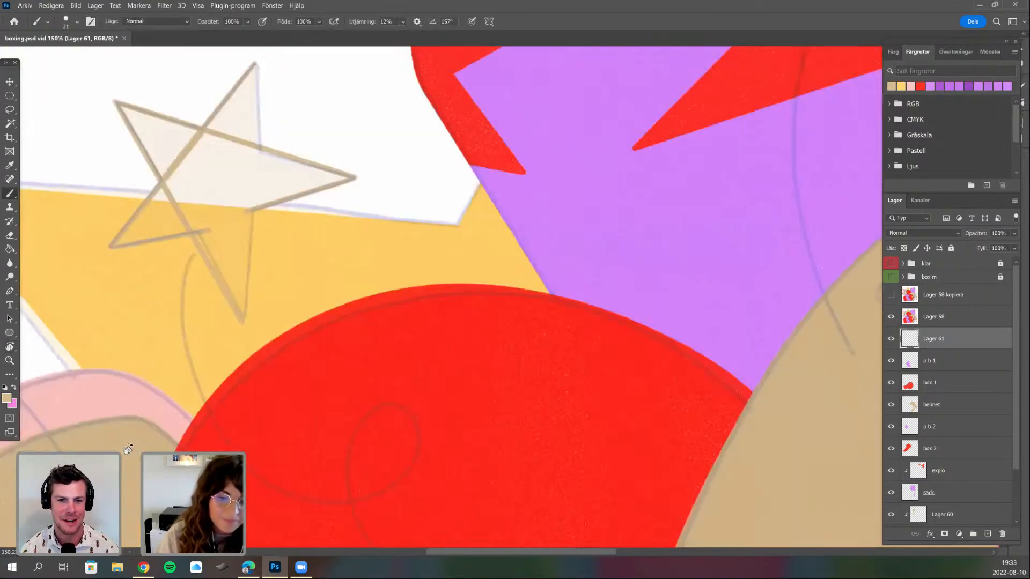
- Draw a straight tan line from the star's upper-right tip down to the inner corner near its lower-right tip
{"action": "left_click_drag", "start_coordinate": [430, 313], "coordinate": [202, 376]}
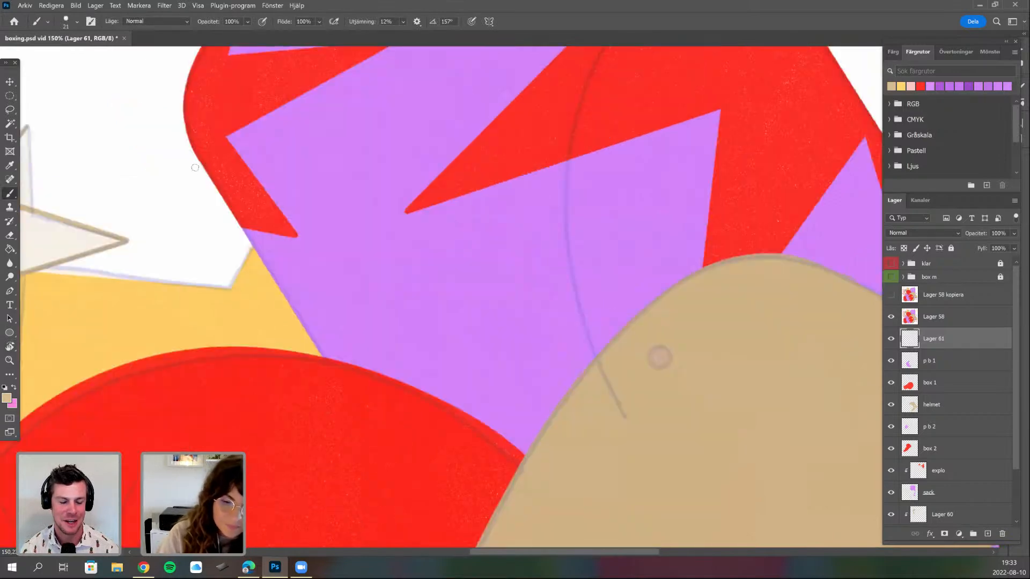
{"action": "left_click_drag", "start_coordinate": [64, 261], "coordinate": [201, 304]}
{"action": "left_click_drag", "start_coordinate": [296, 341], "coordinate": [323, 342]}
{"action": "left_click", "coordinate": [195, 304], "text": "shift"}
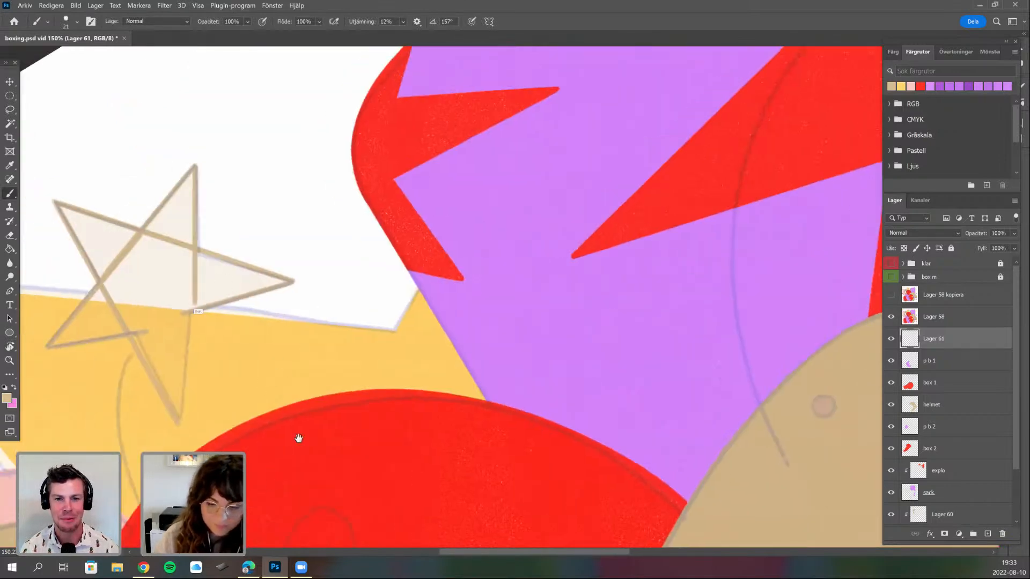
- Close the star outline with a tan line between the bottom tip and the inner corner, and hide sketch layer Lager 58
{"action": "left_click_drag", "start_coordinate": [107, 383], "coordinate": [147, 307]}
{"action": "key", "text": "r"}
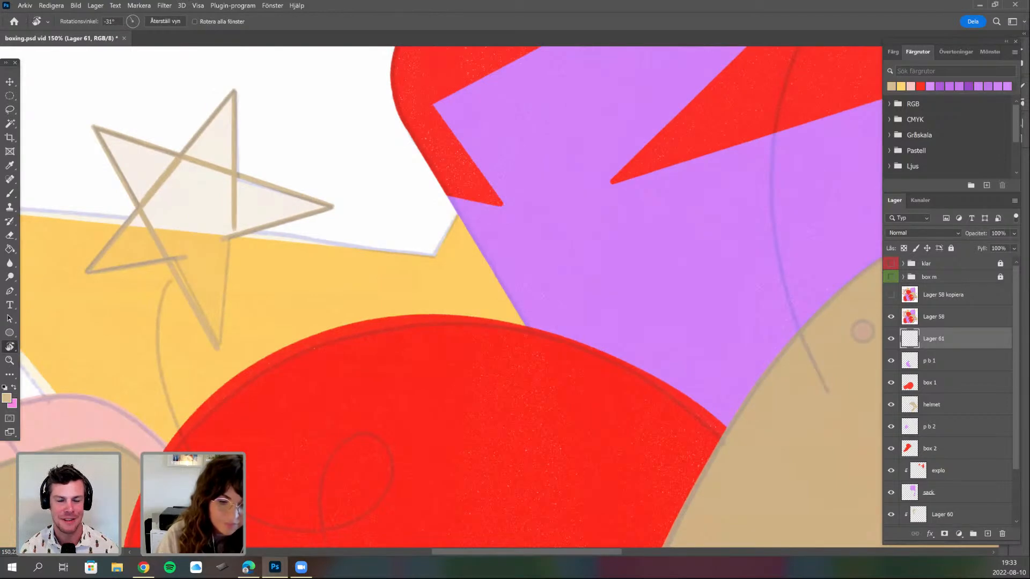
{"action": "left_click_drag", "start_coordinate": [317, 456], "coordinate": [128, 399]}
{"action": "left_click_drag", "start_coordinate": [191, 261], "coordinate": [192, 336]}
{"action": "key", "text": "b"}
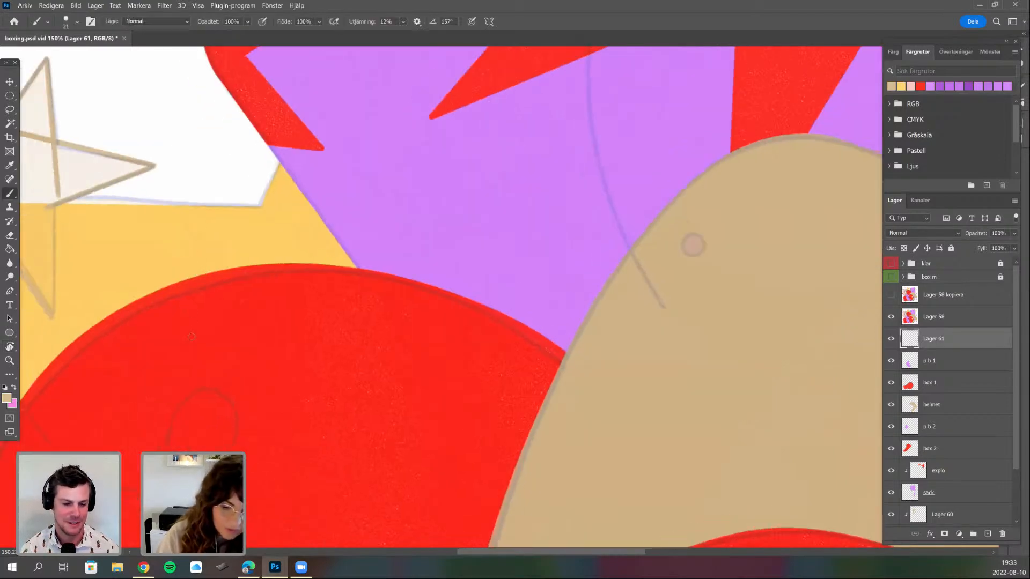
{"action": "left_click_drag", "start_coordinate": [347, 400], "coordinate": [586, 475]}
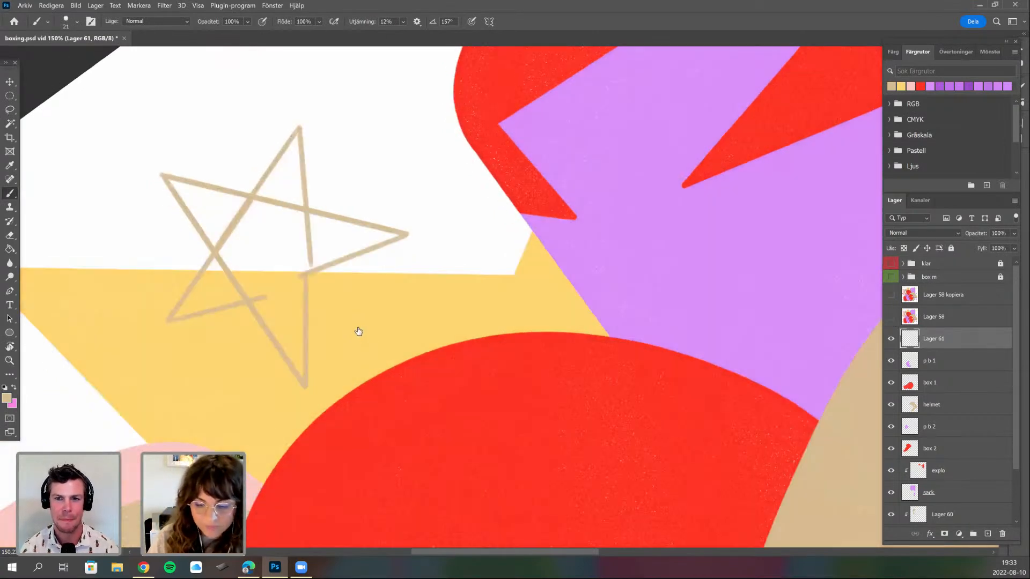
- Switch to a grainy brush at 32 px and 81% flow, and fill the star's upper-right and top tips in tan
{"action": "right_click", "coordinate": [357, 331]}
{"action": "mouse_move", "coordinate": [283, 170]}
{"action": "left_mouse_down"}
{"action": "mouse_move", "coordinate": [263, 191]}
{"action": "mouse_move", "coordinate": [287, 157]}
{"action": "mouse_move", "coordinate": [294, 202]}
{"action": "mouse_move", "coordinate": [283, 217]}
{"action": "left_mouse_up"}
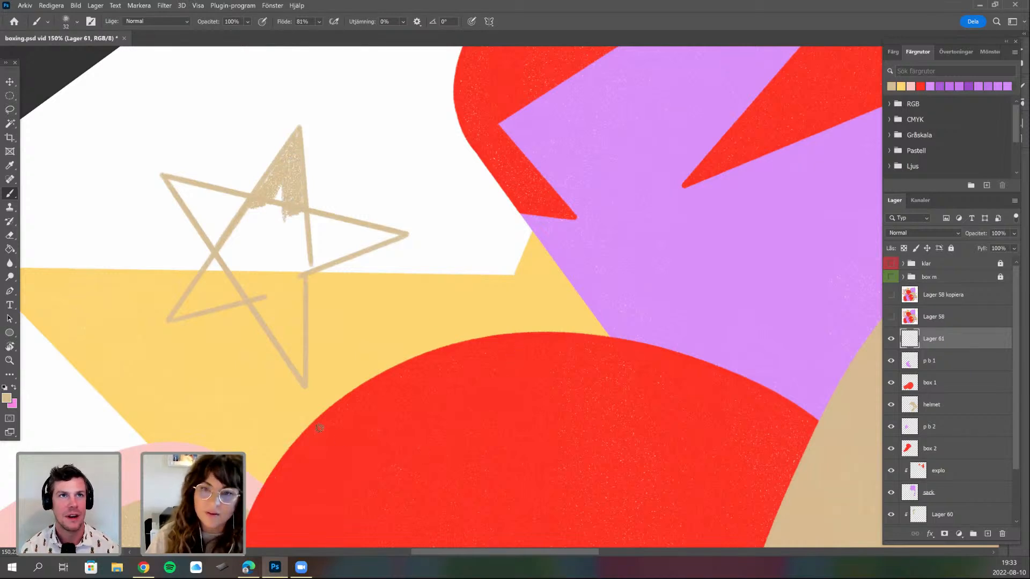
{"action": "left_click_drag", "start_coordinate": [319, 428], "coordinate": [420, 427]}
{"action": "mouse_move", "coordinate": [387, 258]}
{"action": "left_mouse_down"}
{"action": "mouse_move", "coordinate": [382, 224]}
{"action": "mouse_move", "coordinate": [359, 209]}
{"action": "mouse_move", "coordinate": [373, 254]}
{"action": "mouse_move", "coordinate": [370, 226]}
{"action": "mouse_move", "coordinate": [391, 261]}
{"action": "left_mouse_up"}
- Fill the star's lower-right and bottom tips with the grainy tan brush, keeping inside the outline
{"action": "key", "text": "r"}
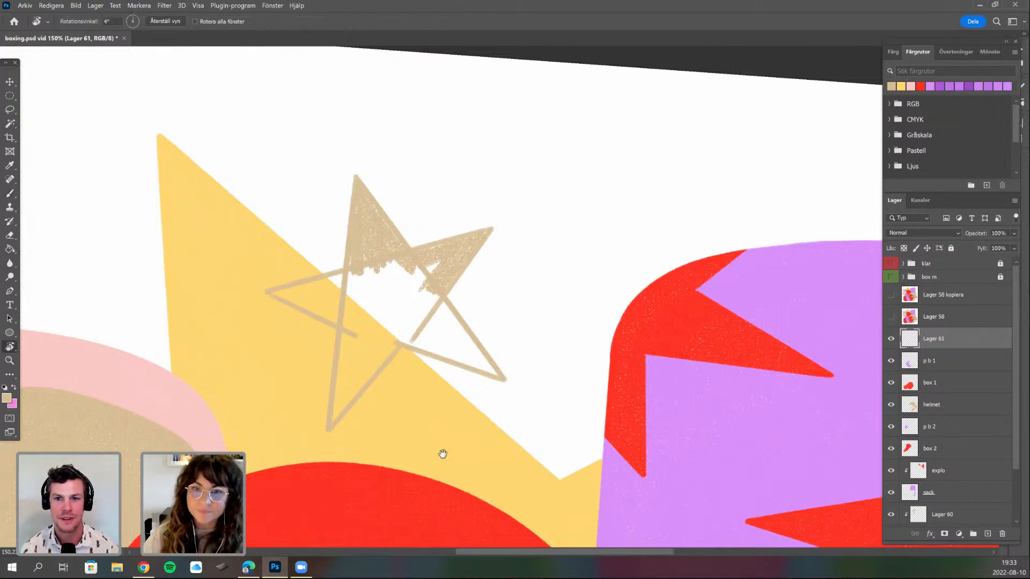
{"action": "left_click_drag", "start_coordinate": [442, 451], "coordinate": [368, 401]}
{"action": "mouse_move", "coordinate": [351, 284]}
{"action": "left_mouse_down"}
{"action": "mouse_move", "coordinate": [359, 268]}
{"action": "mouse_move", "coordinate": [375, 304]}
{"action": "left_mouse_up"}
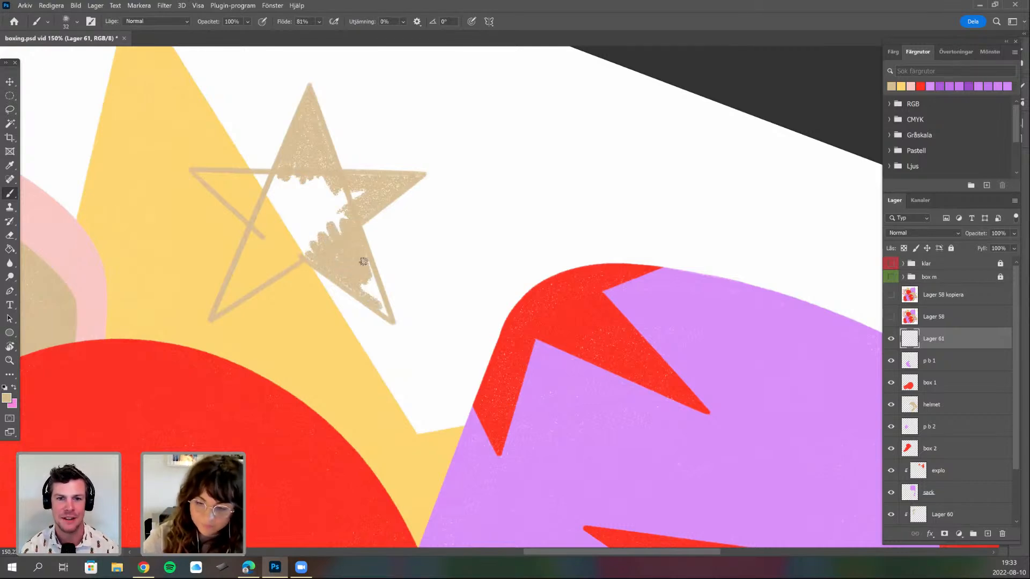
{"action": "key", "text": "r"}
{"action": "mouse_move", "coordinate": [536, 349]}
{"action": "left_mouse_down"}
{"action": "mouse_move", "coordinate": [395, 289]}
{"action": "mouse_move", "coordinate": [376, 301]}
{"action": "mouse_move", "coordinate": [349, 272]}
{"action": "mouse_move", "coordinate": [377, 330]}
{"action": "left_mouse_up"}
{"action": "key", "text": "b"}
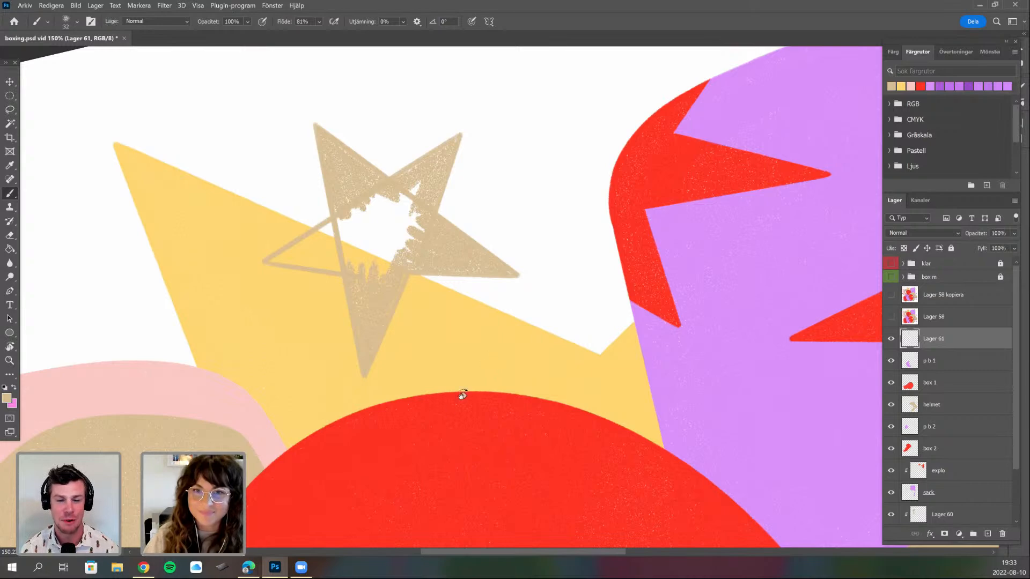
- Fill the star's left tip and its remaining open centre with the grainy tan brush
{"action": "key", "text": "r"}
{"action": "left_click_drag", "start_coordinate": [492, 361], "coordinate": [446, 409]}
{"action": "mouse_move", "coordinate": [351, 264]}
{"action": "left_mouse_down"}
{"action": "mouse_move", "coordinate": [375, 269]}
{"action": "mouse_move", "coordinate": [373, 294]}
{"action": "mouse_move", "coordinate": [353, 324]}
{"action": "mouse_move", "coordinate": [342, 309]}
{"action": "left_mouse_up"}
{"action": "key", "text": "b"}
{"action": "mouse_move", "coordinate": [352, 232]}
{"action": "left_mouse_down"}
{"action": "mouse_move", "coordinate": [357, 252]}
{"action": "mouse_move", "coordinate": [378, 257]}
{"action": "mouse_move", "coordinate": [391, 230]}
{"action": "mouse_move", "coordinate": [408, 240]}
{"action": "mouse_move", "coordinate": [393, 280]}
{"action": "left_mouse_up"}
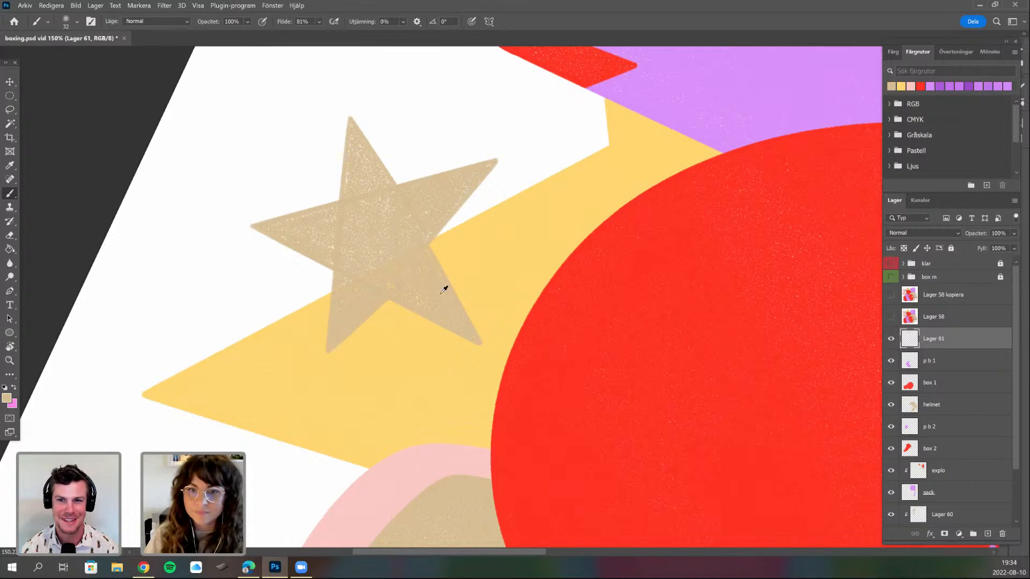
- Load the star layer's pixels as a selection and expand the selection by 1 pixel
{"action": "key", "text": "ctrl+minus"}
{"action": "key", "text": "ctrl+minus"}
{"action": "key", "text": "r"}
{"action": "left_click_drag", "start_coordinate": [340, 409], "coordinate": [417, 326]}
{"action": "key", "text": "b"}
{"action": "left_click_drag", "start_coordinate": [411, 396], "coordinate": [401, 460]}
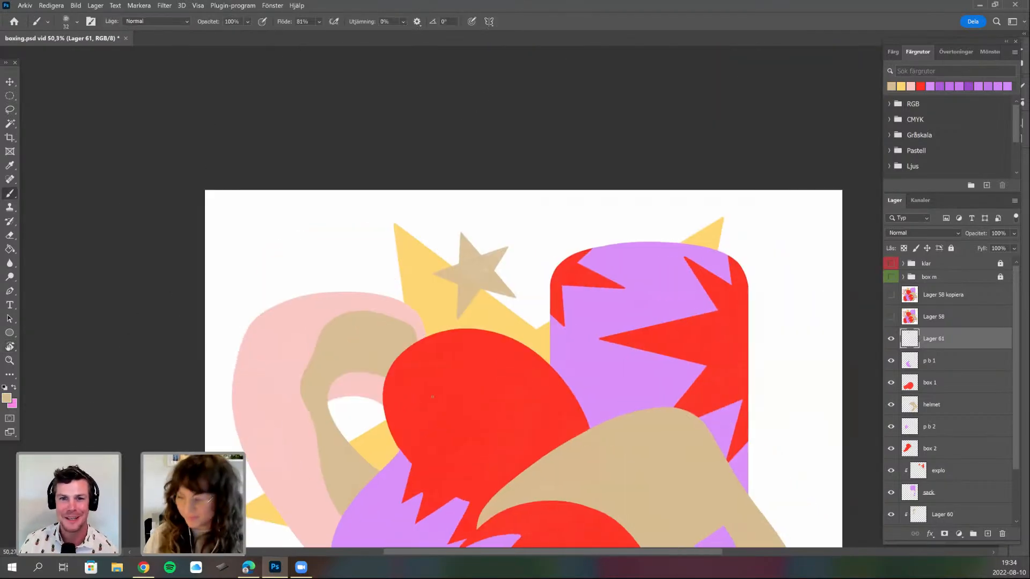
{"action": "left_click", "coordinate": [909, 338], "text": "ctrl"}
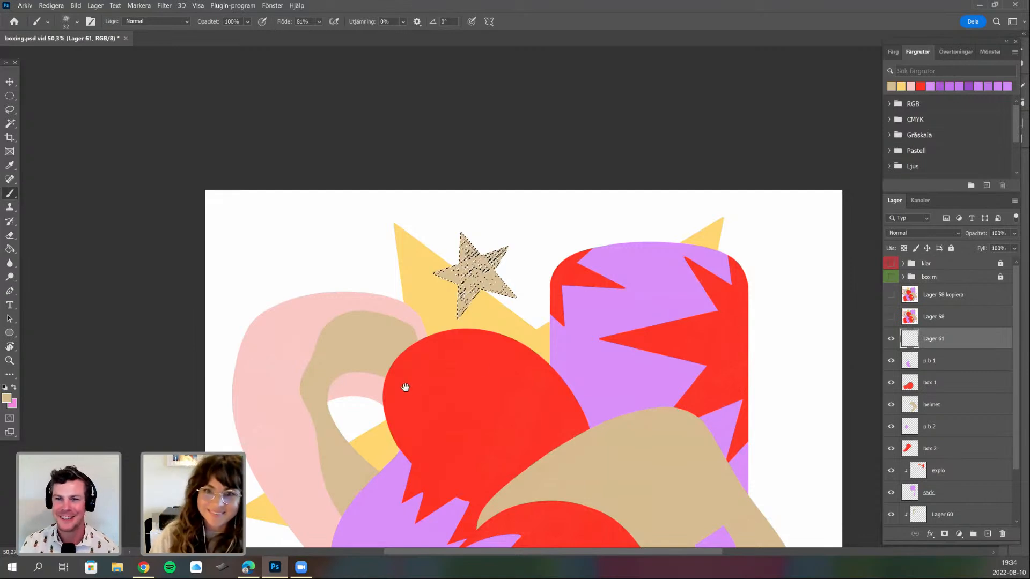
{"action": "left_click_drag", "start_coordinate": [407, 388], "coordinate": [349, 399]}
{"action": "left_click", "coordinate": [139, 6]}
{"action": "mouse_move", "coordinate": [173, 169]}
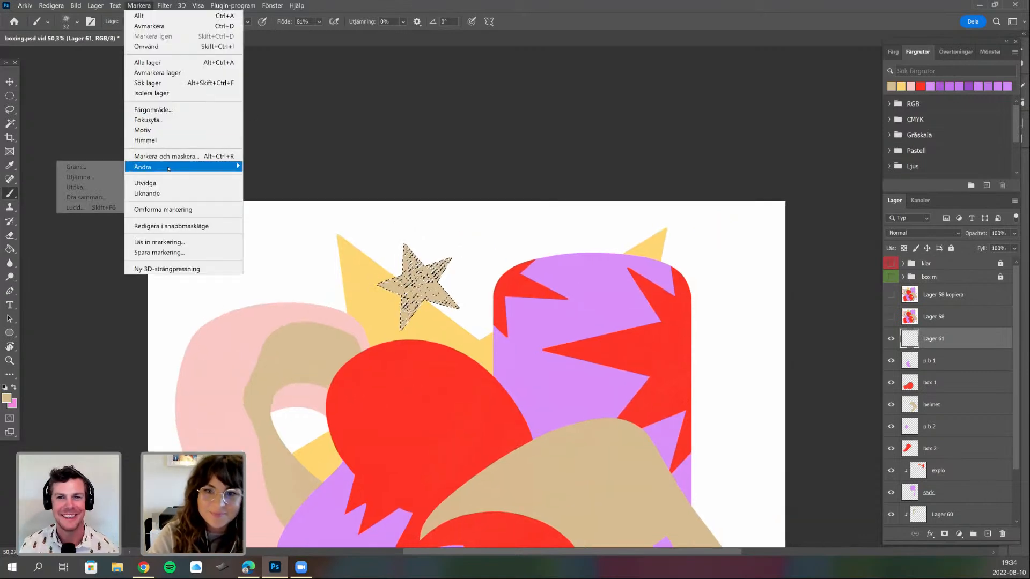
{"action": "left_click", "coordinate": [80, 188]}
{"action": "left_click", "coordinate": [583, 33]}
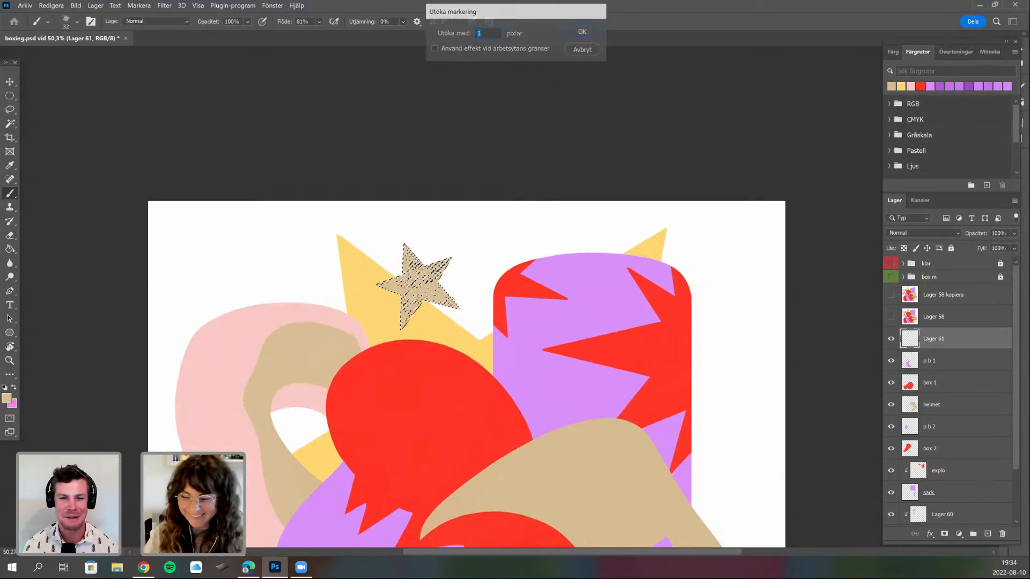
- Set the brush size to 120 px, paint the selected star solid tan, and clear the selection
{"action": "right_click", "coordinate": [412, 256]}
{"action": "type", "text": "120"}
{"action": "key", "text": "Return"}
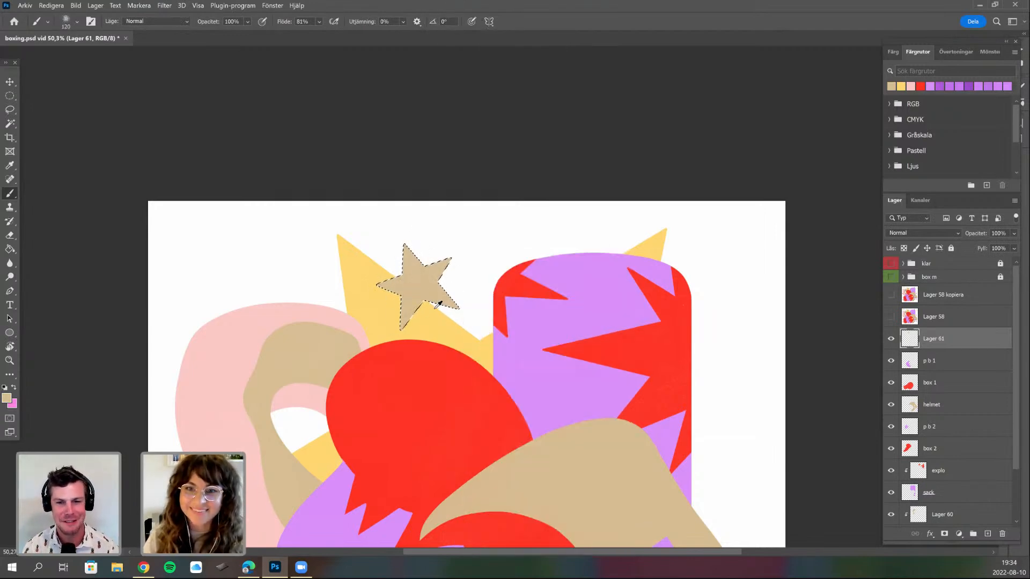
{"action": "scroll", "coordinate": [461, 289], "scroll_direction": "up", "scroll_amount": 2}
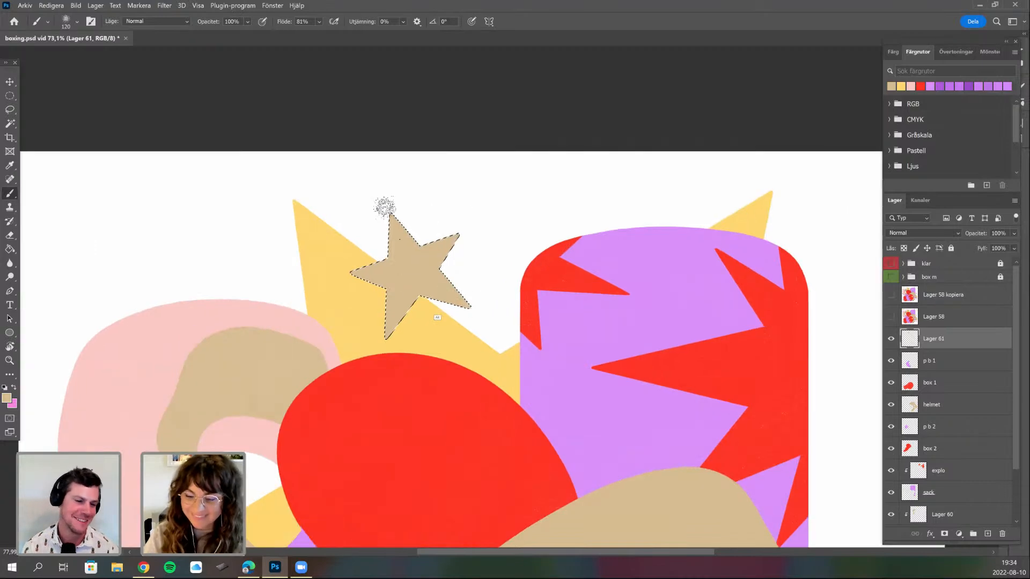
{"action": "scroll", "coordinate": [460, 265], "scroll_direction": "up", "scroll_amount": 1}
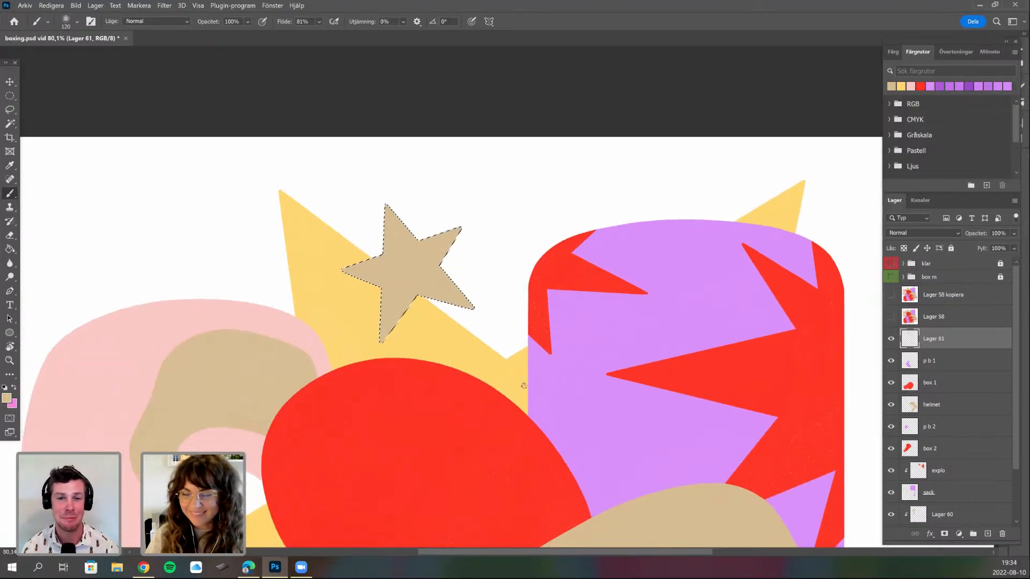
{"action": "scroll", "coordinate": [466, 343], "scroll_direction": "down", "scroll_amount": 5}
{"action": "scroll", "coordinate": [460, 348], "scroll_direction": "up", "scroll_amount": 2}
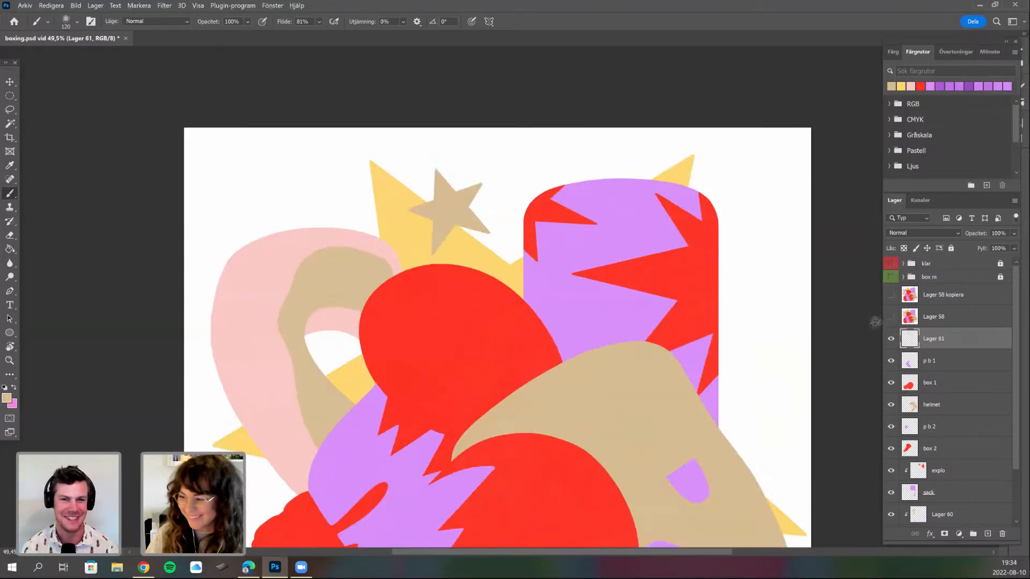
- Show sketch layer Lager 58 again, rename star layer Lager 61 to "s 1", and duplicate it
{"action": "left_click", "coordinate": [891, 316]}
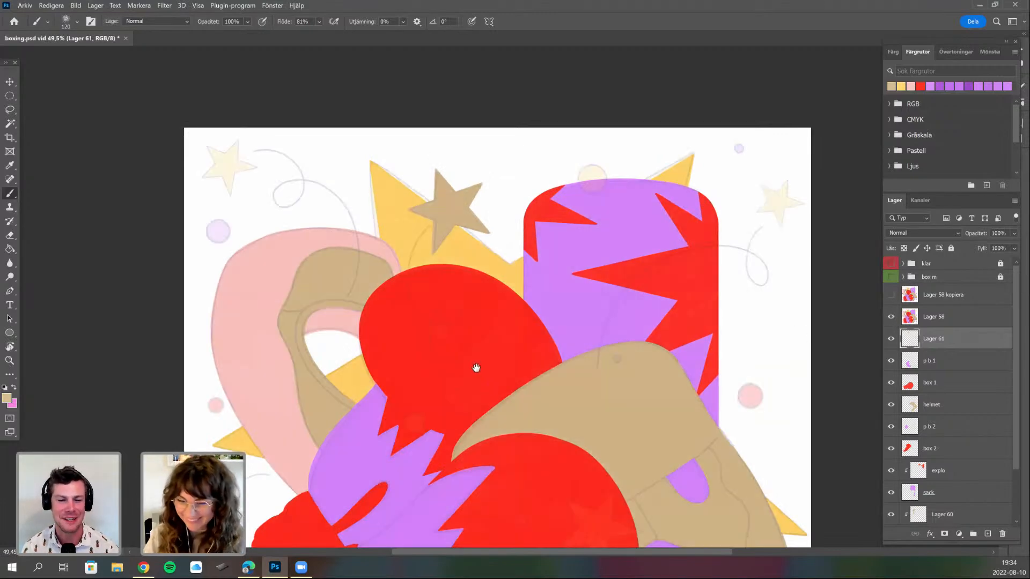
{"action": "left_click_drag", "start_coordinate": [475, 368], "coordinate": [427, 323]}
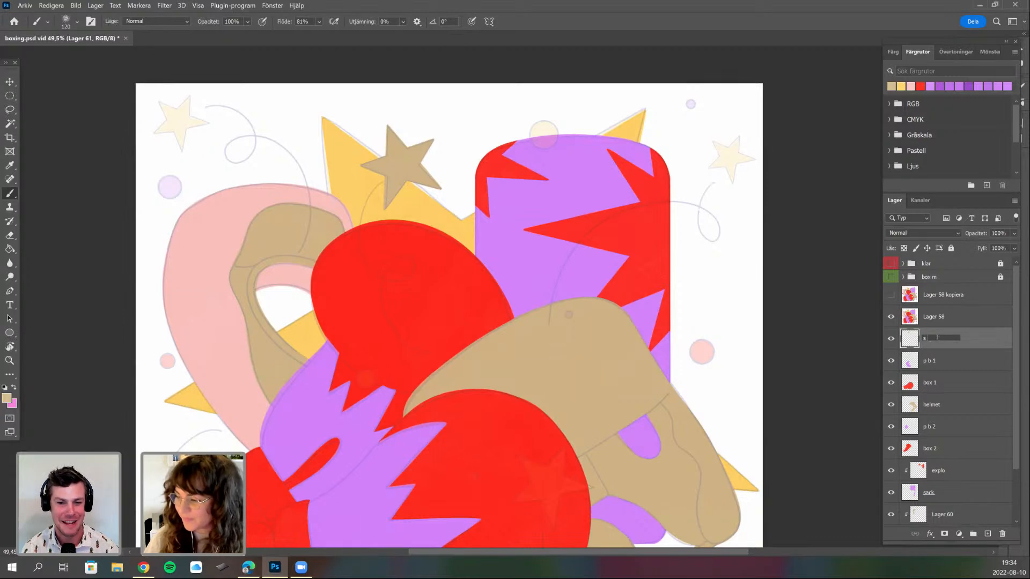
{"action": "left_click_drag", "start_coordinate": [982, 342], "coordinate": [987, 534]}
{"action": "left_click_drag", "start_coordinate": [509, 404], "coordinate": [453, 308]}
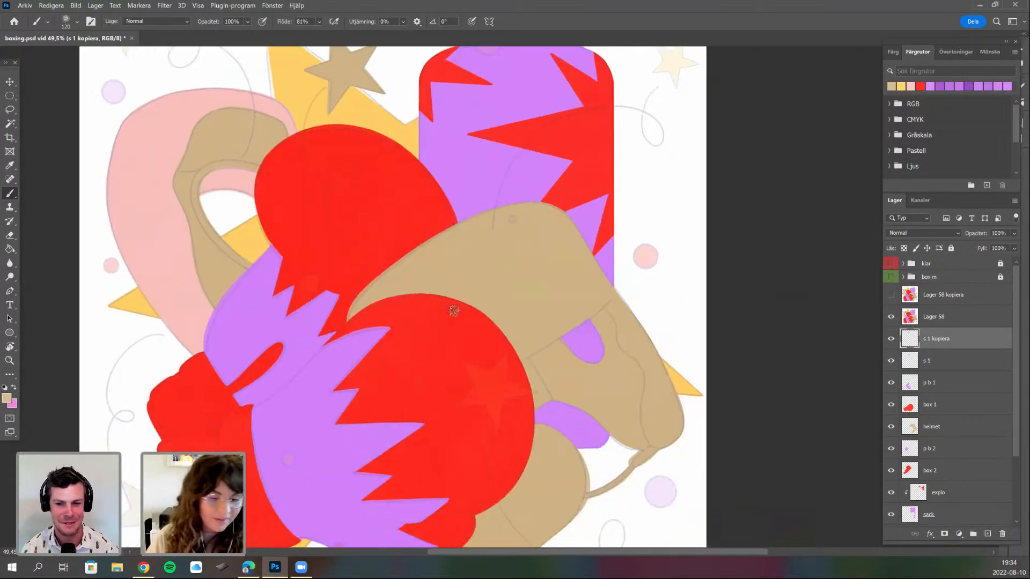
- Free-transform the duplicated star, moving it onto the lower-left sketched star, scaled to 89.88% and rotated to -20.48°
{"action": "key", "text": "m"}
{"action": "scroll", "coordinate": [377, 346], "scroll_direction": "down", "scroll_amount": 3}
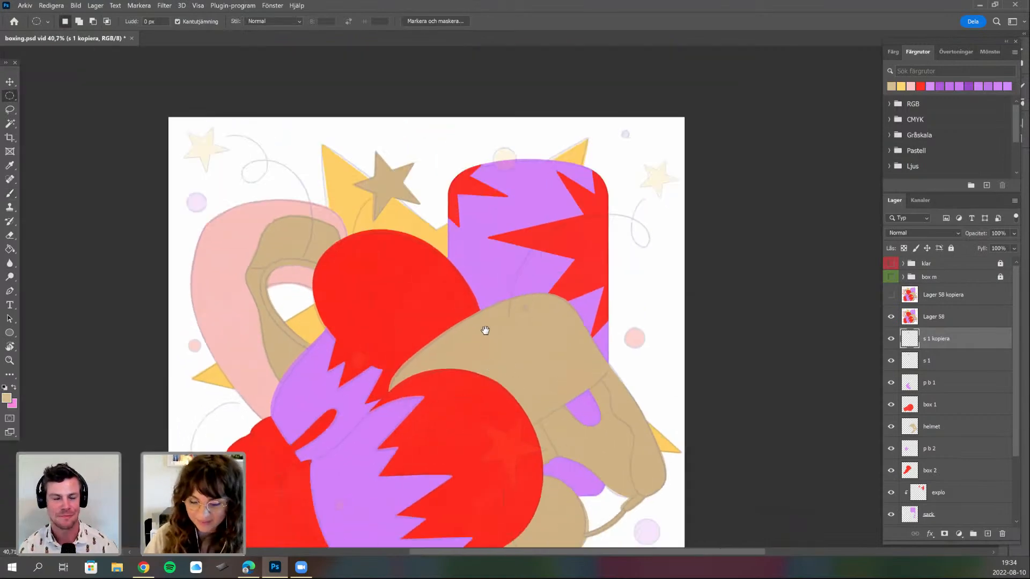
{"action": "left_click_drag", "start_coordinate": [494, 395], "coordinate": [484, 327]}
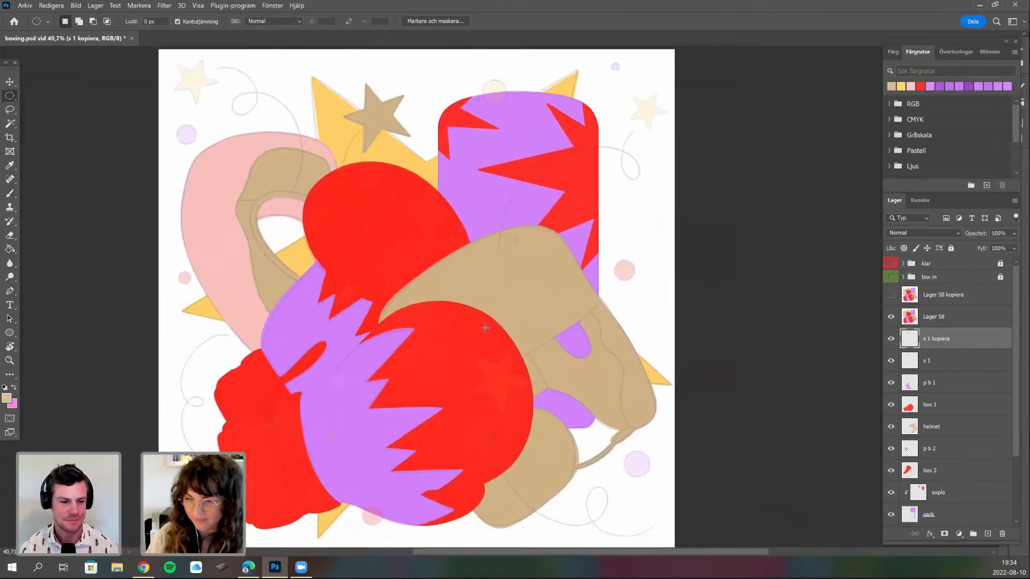
{"action": "left_click_drag", "start_coordinate": [558, 394], "coordinate": [625, 421]}
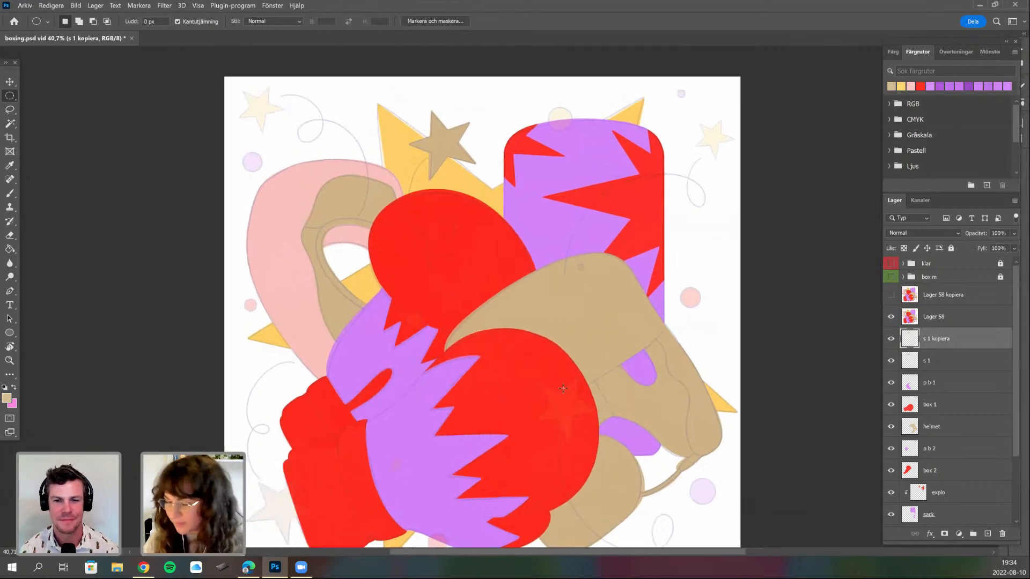
{"action": "left_click_drag", "start_coordinate": [523, 389], "coordinate": [459, 385]}
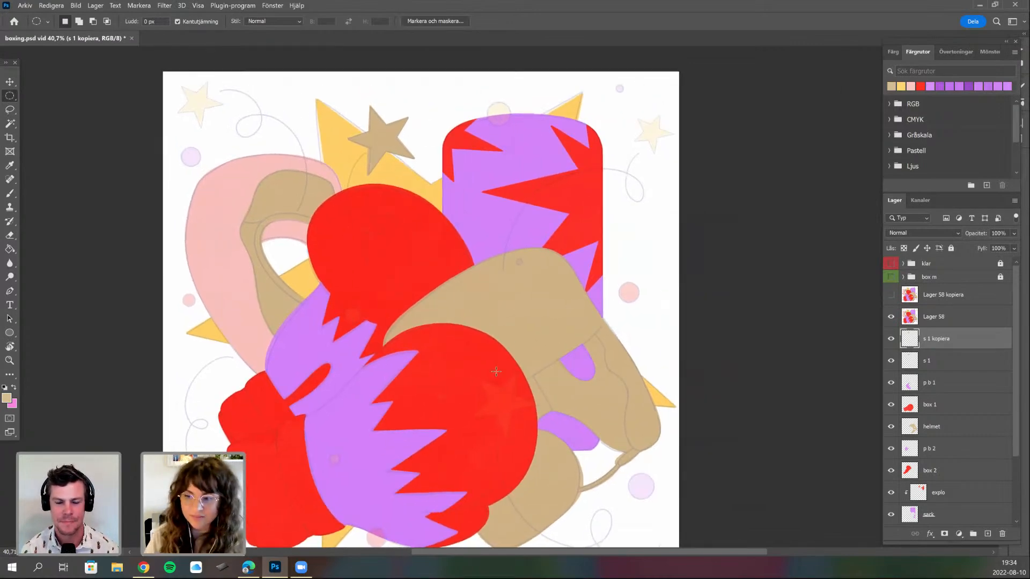
{"action": "left_click_drag", "start_coordinate": [508, 334], "coordinate": [483, 292]}
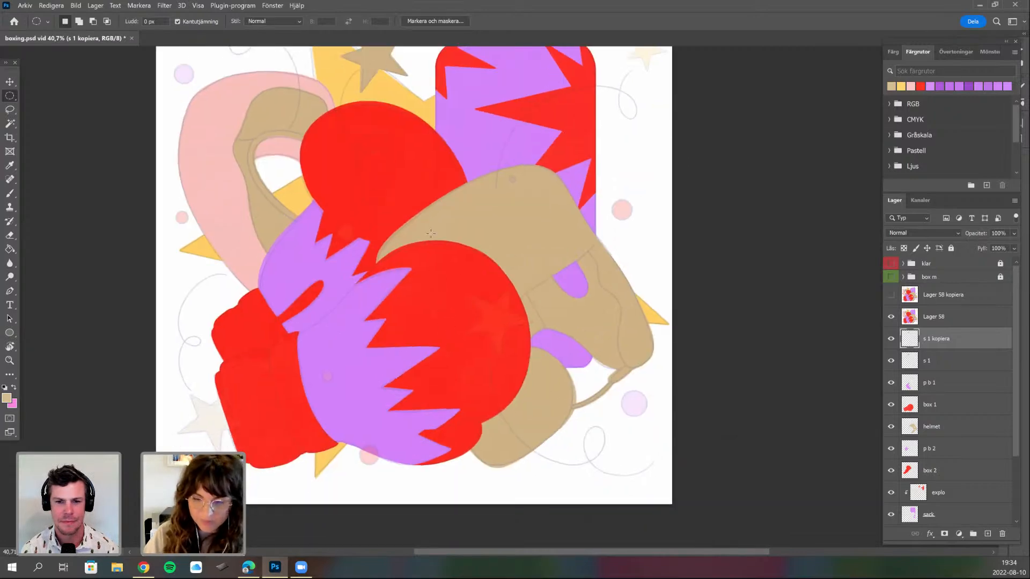
{"action": "left_click_drag", "start_coordinate": [409, 129], "coordinate": [399, 193]}
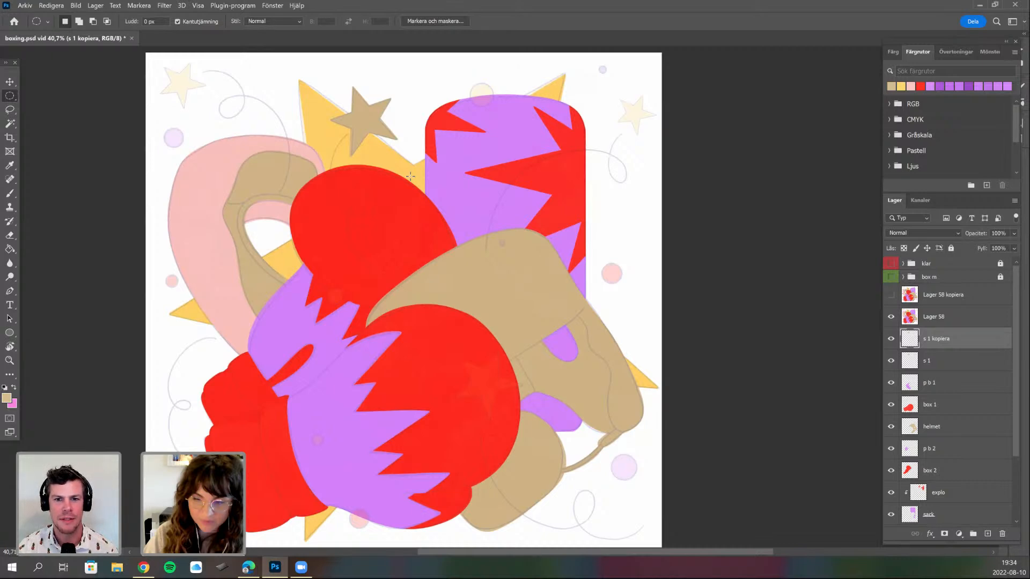
{"action": "right_click", "coordinate": [427, 198]}
{"action": "left_click", "coordinate": [457, 317]}
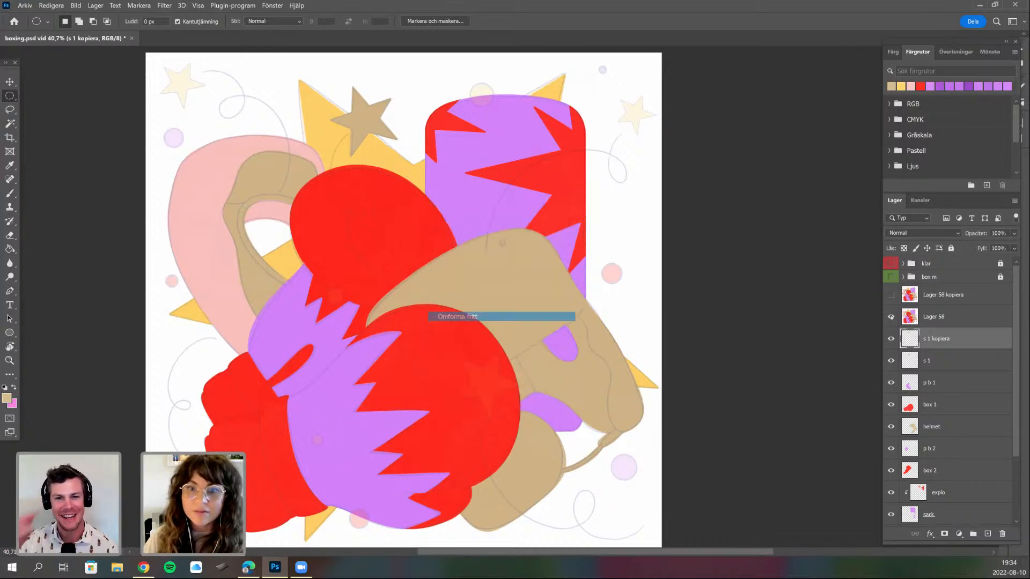
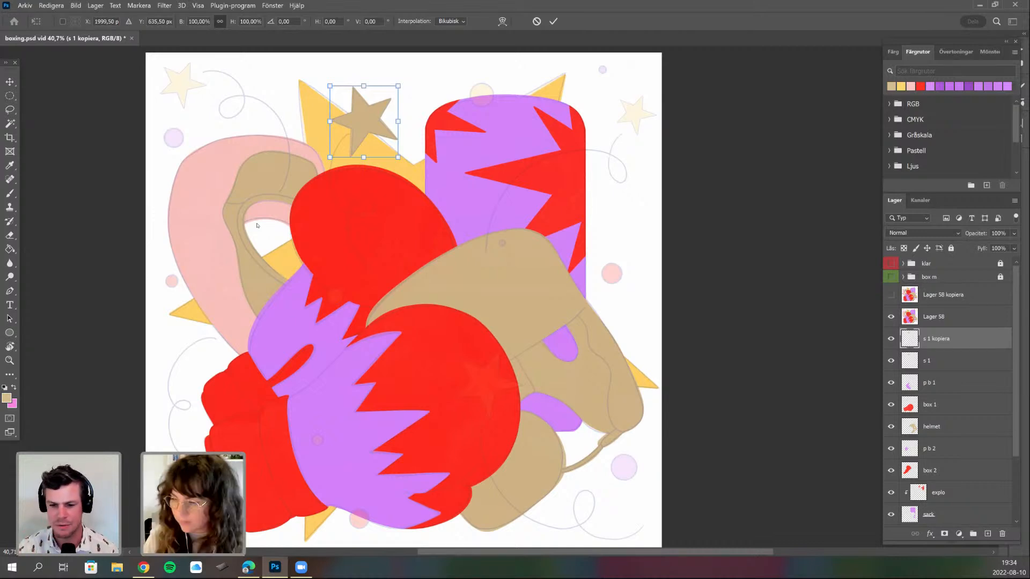
{"action": "left_click_drag", "start_coordinate": [363, 121], "coordinate": [351, 157]}
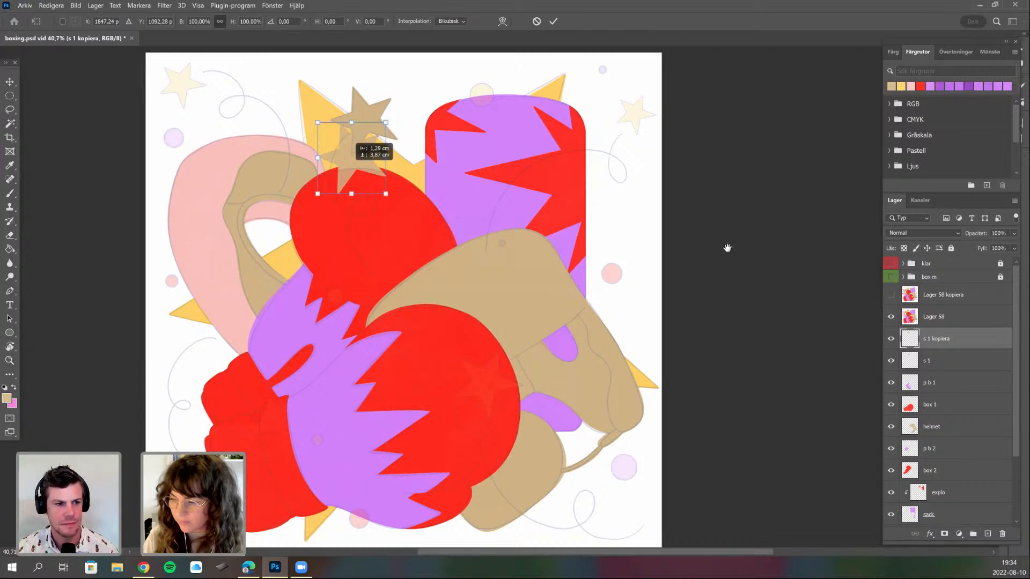
{"action": "left_click_drag", "start_coordinate": [351, 158], "coordinate": [257, 459]}
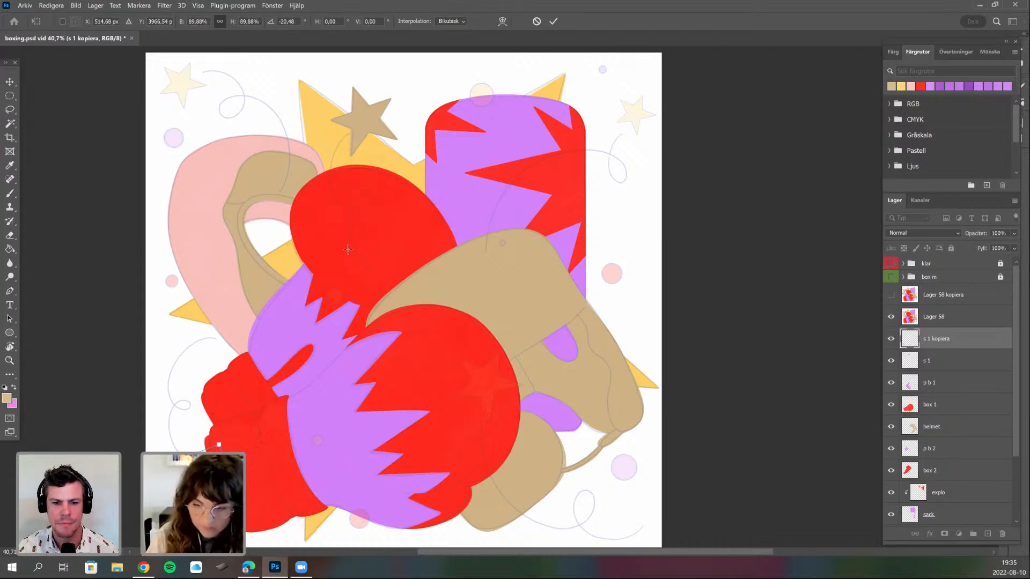
- Refine the lower-left star copy's transform, rotating it to -32.75° and nudging it over its sketched star, and apply it
{"action": "scroll", "coordinate": [347, 254], "scroll_direction": "down", "scroll_amount": 2}
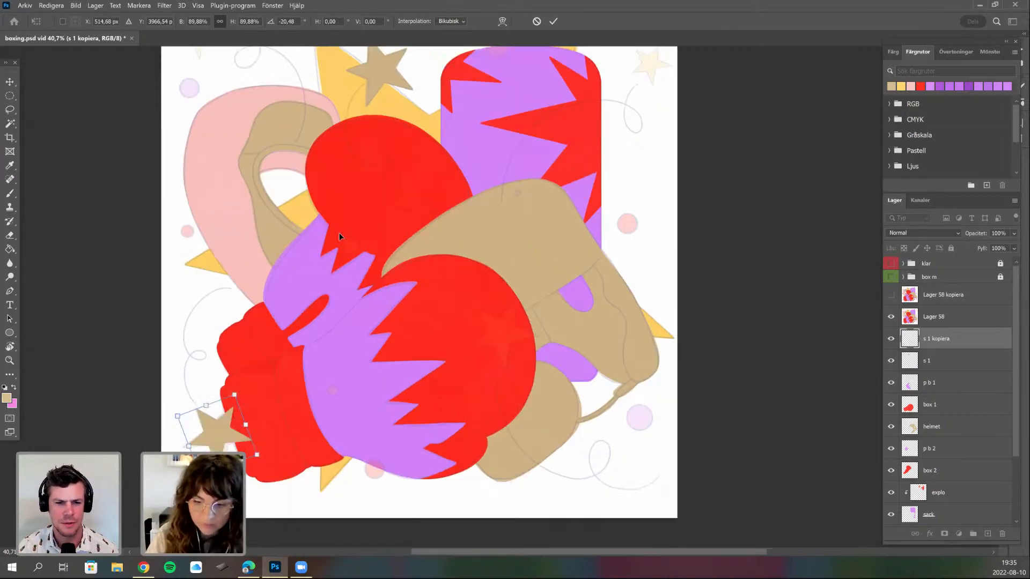
{"action": "scroll", "coordinate": [340, 232], "scroll_direction": "down", "scroll_amount": 1}
{"action": "left_click_drag", "start_coordinate": [333, 435], "coordinate": [325, 456]}
{"action": "scroll", "coordinate": [372, 268], "scroll_direction": "up", "scroll_amount": 2}
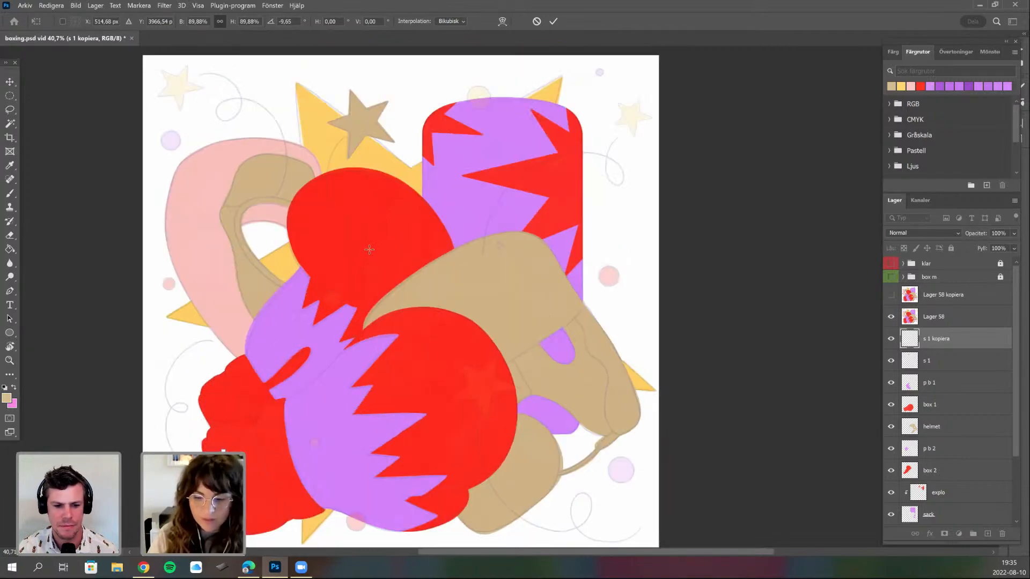
{"action": "scroll", "coordinate": [372, 257], "scroll_direction": "down", "scroll_amount": 1}
{"action": "left_click_drag", "start_coordinate": [341, 464], "coordinate": [331, 402]}
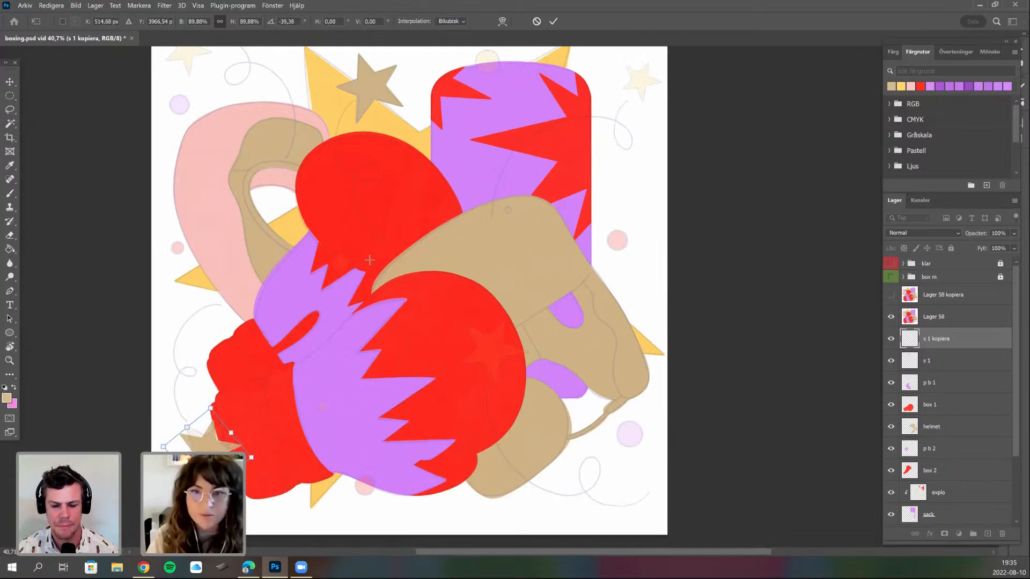
{"action": "left_click_drag", "start_coordinate": [206, 441], "coordinate": [211, 440]}
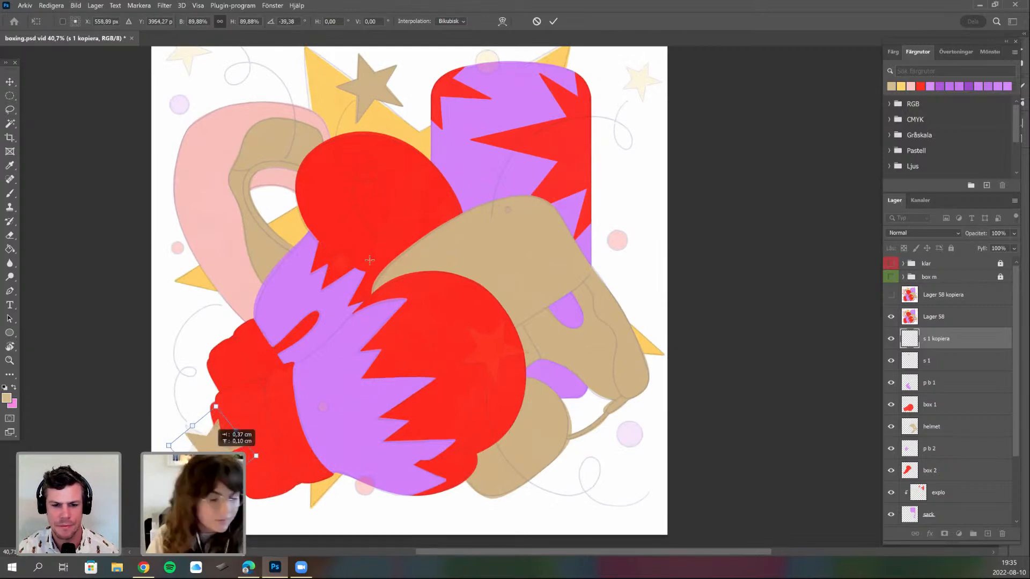
{"action": "scroll", "coordinate": [369, 260], "scroll_direction": "down", "scroll_amount": 1}
{"action": "scroll", "coordinate": [362, 259], "scroll_direction": "down", "scroll_amount": 1}
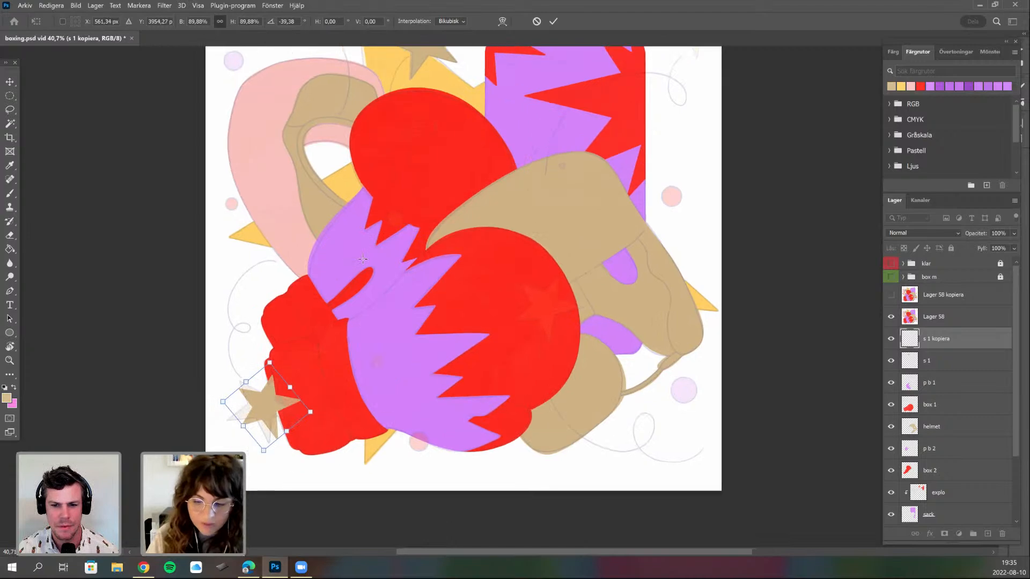
{"action": "scroll", "coordinate": [363, 259], "scroll_direction": "up", "scroll_amount": 2}
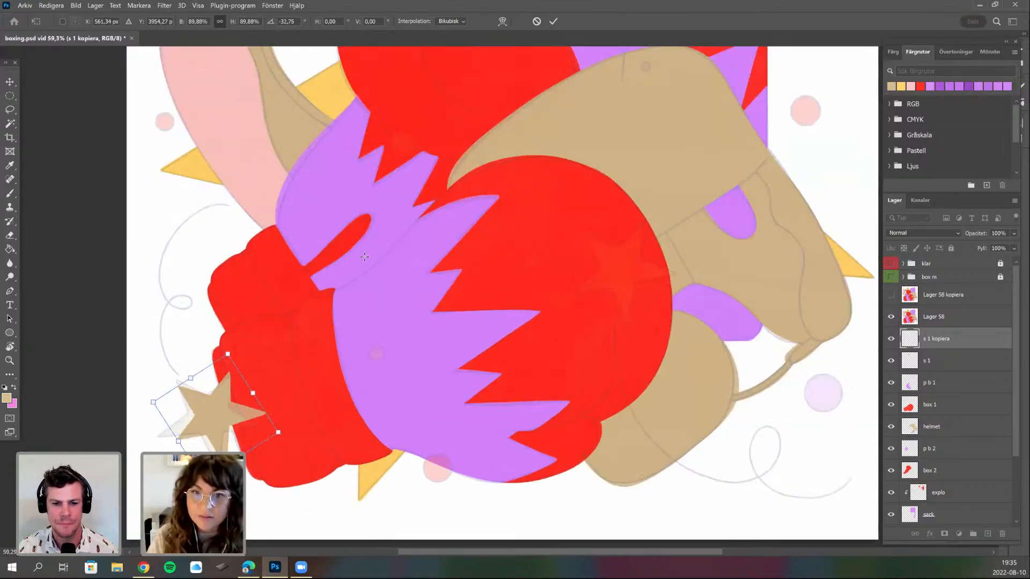
{"action": "scroll", "coordinate": [365, 261], "scroll_direction": "down", "scroll_amount": 1}
{"action": "key", "text": "Return"}
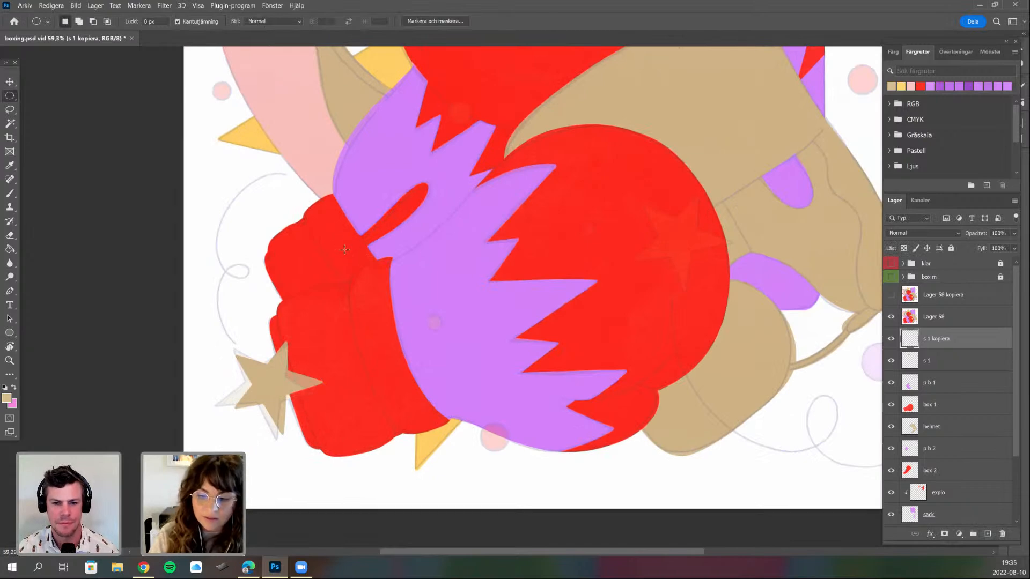
- Rename the lower-left star layer "s 2", duplicate it, and move the copy onto the sketched star on the front red glove
{"action": "key", "text": "b"}
{"action": "left_click_drag", "start_coordinate": [294, 242], "coordinate": [315, 233]}
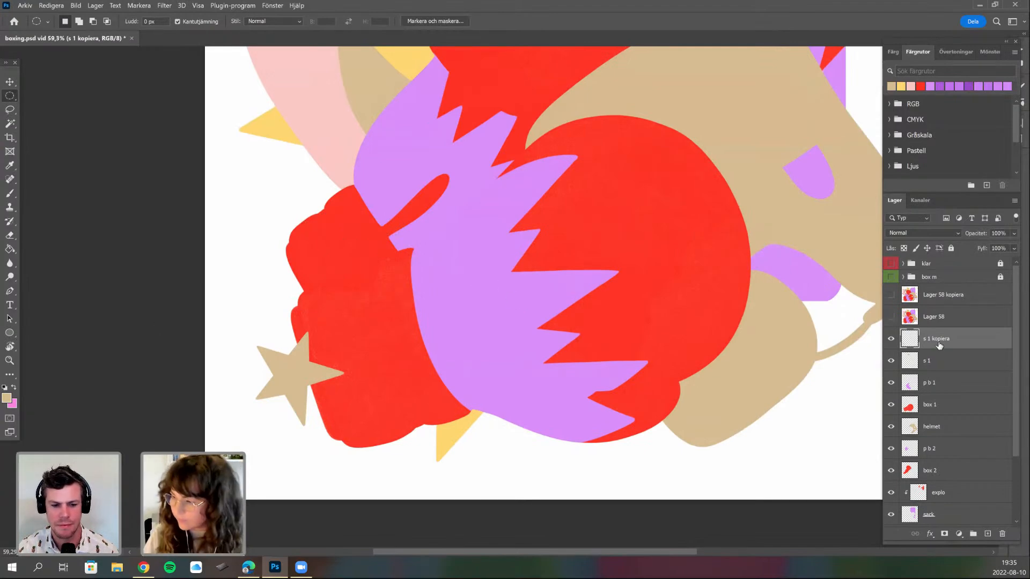
{"action": "scroll", "coordinate": [365, 366], "scroll_direction": "up", "scroll_amount": 3}
{"action": "scroll", "coordinate": [620, 381], "scroll_direction": "down", "scroll_amount": 3}
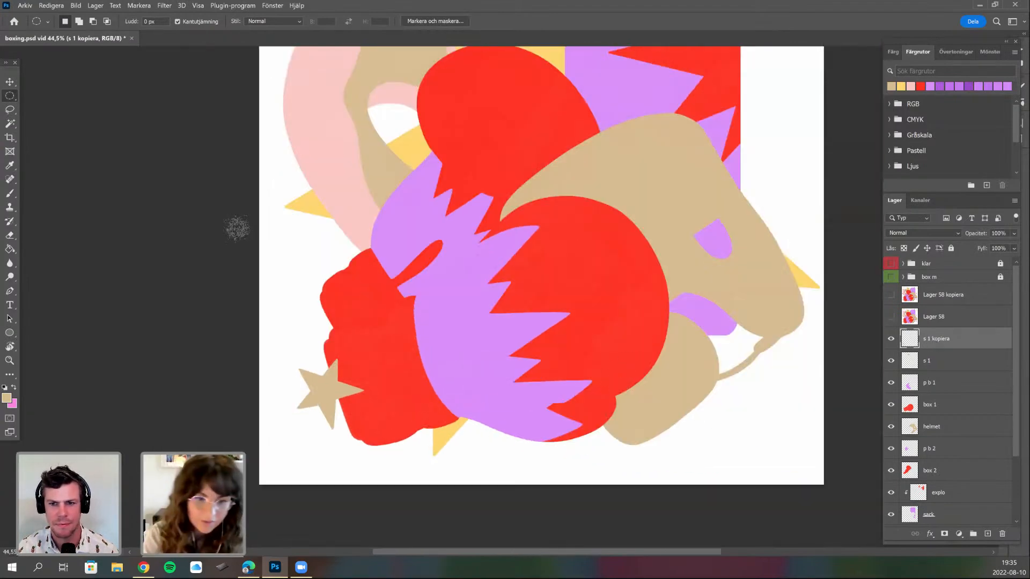
{"action": "scroll", "coordinate": [236, 230], "scroll_direction": "down", "scroll_amount": 3}
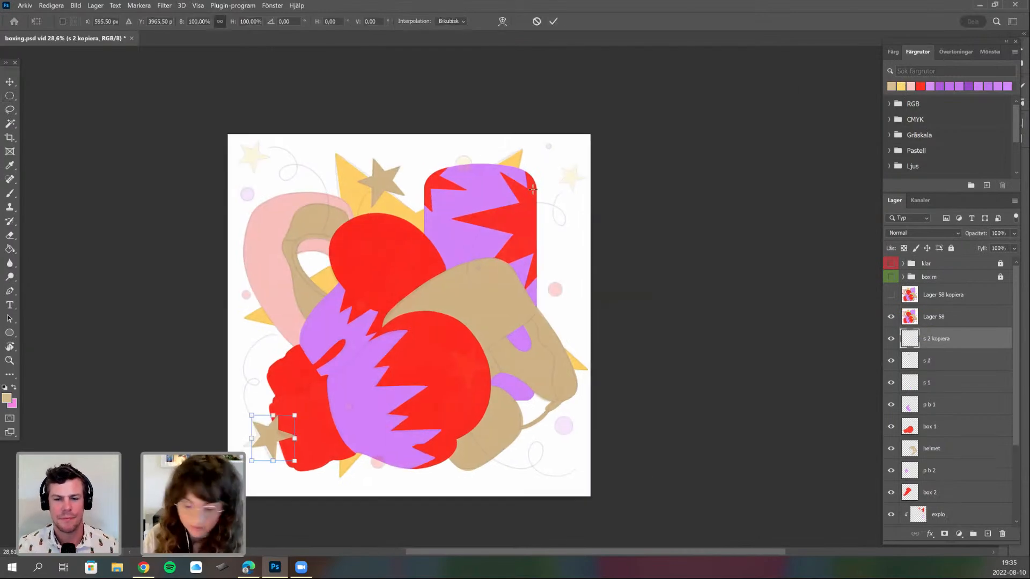
{"action": "left_click_drag", "start_coordinate": [273, 438], "coordinate": [468, 365]}
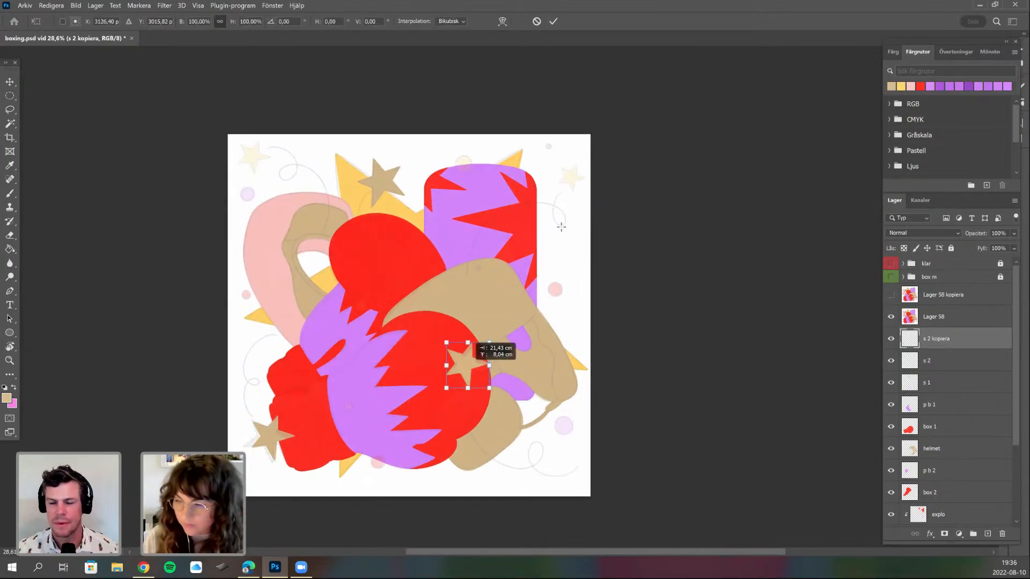
{"action": "left_click_drag", "start_coordinate": [559, 217], "coordinate": [547, 214]}
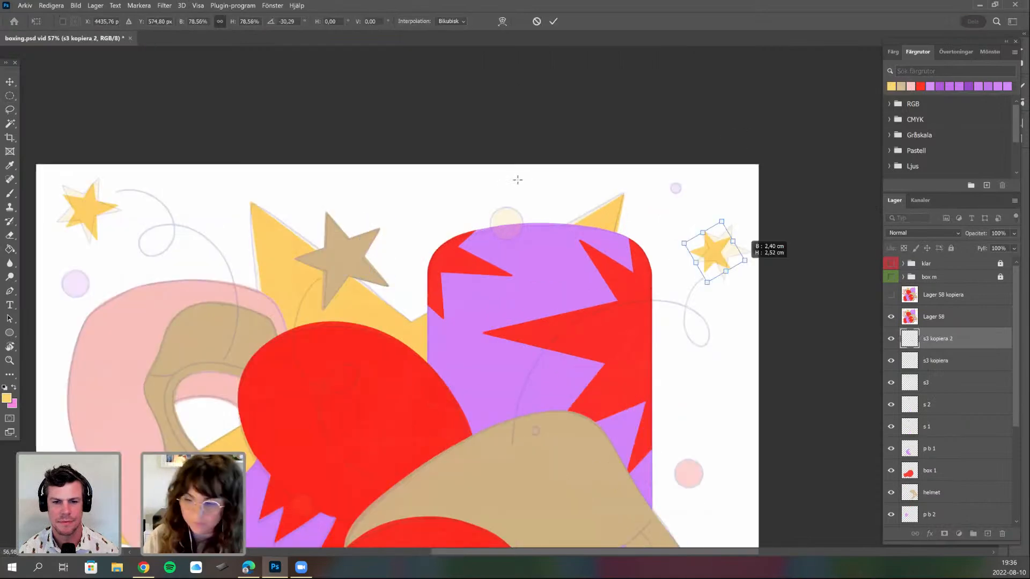
- Place the yellow star copy, scaled to 78.56%, over the upper-right sketched star and apply the transform
{"action": "left_click_drag", "start_coordinate": [714, 252], "coordinate": [723, 250]}
{"action": "key", "text": "Return"}
{"action": "scroll", "coordinate": [547, 197], "scroll_direction": "down", "scroll_amount": 1}
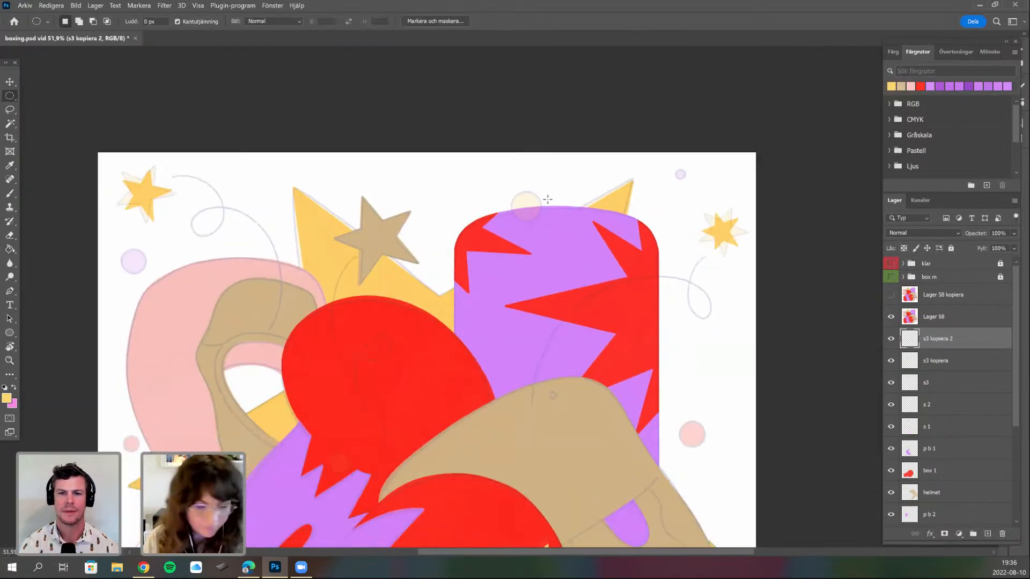
{"action": "scroll", "coordinate": [536, 178], "scroll_direction": "down", "scroll_amount": 5}
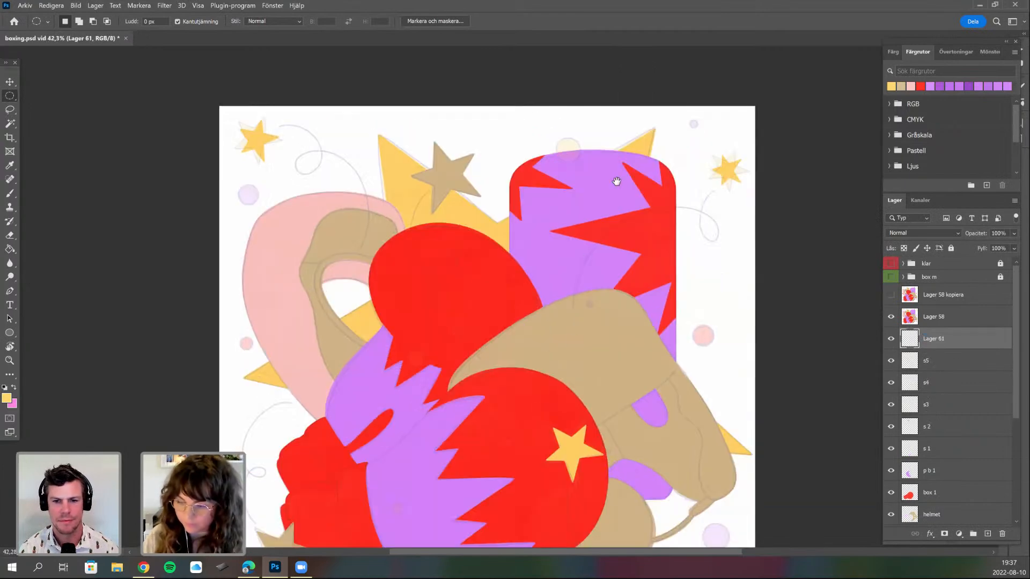
- Sample the punching bag's purple, select the sketched circle below the upper-left star with an ellipse, paint it purple, and clear the selection
{"action": "key", "text": "b"}
{"action": "left_click", "coordinate": [616, 181], "text": "alt"}
{"action": "left_click_drag", "start_coordinate": [616, 182], "coordinate": [619, 164]}
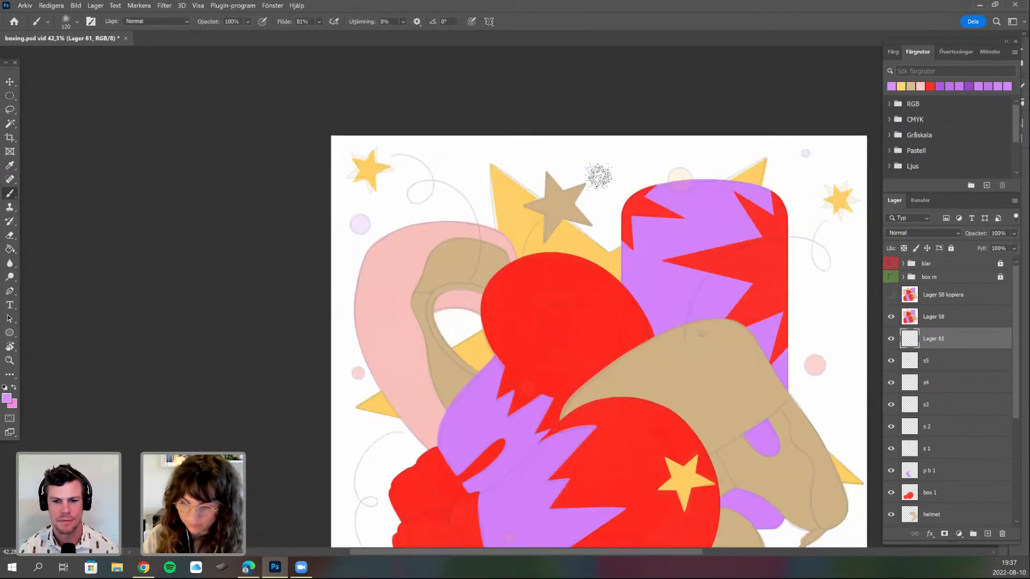
{"action": "scroll", "coordinate": [387, 220], "scroll_direction": "up", "scroll_amount": 8}
{"action": "key", "text": "m"}
{"action": "mouse_move", "coordinate": [320, 211]}
{"action": "left_mouse_down"}
{"action": "mouse_move", "coordinate": [410, 288]}
{"action": "mouse_move", "coordinate": [381, 304]}
{"action": "left_mouse_up"}
{"action": "key", "text": "b"}
{"action": "left_click_drag", "start_coordinate": [381, 290], "coordinate": [387, 294]}
{"action": "key", "text": "ctrl+d"}
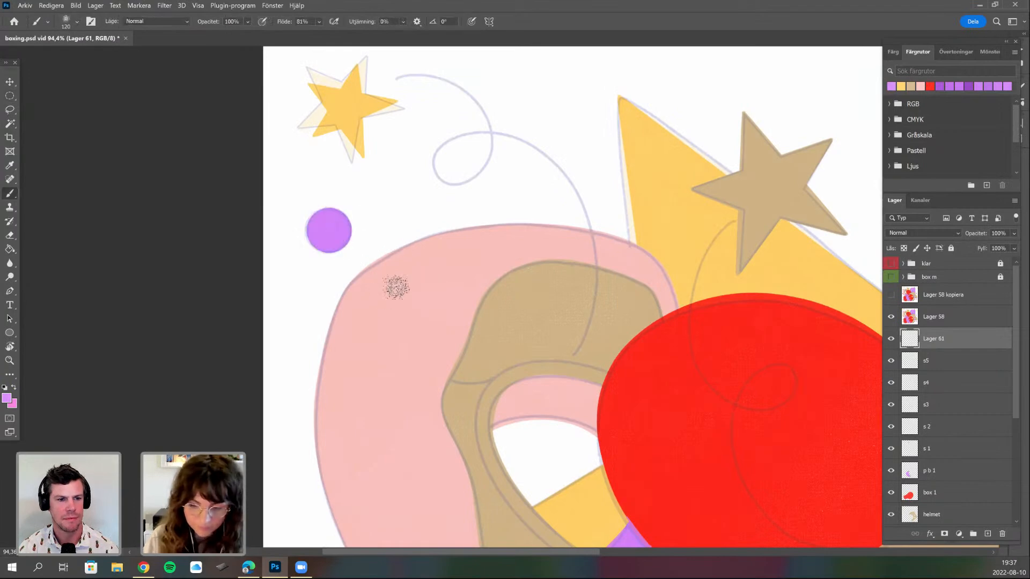
- Fill the elliptical selection around the sketched circle on the punching bag's top edge with yellow on layer Lager 61
{"action": "left_click_drag", "start_coordinate": [655, 139], "coordinate": [518, 224]}
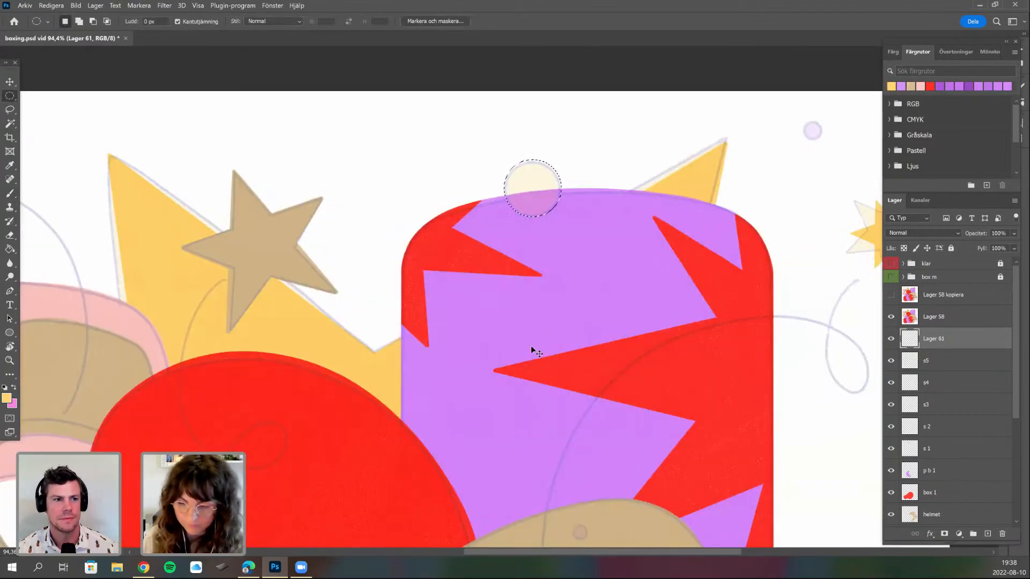
{"action": "key", "text": "b"}
{"action": "key", "text": "alt+BackSpace"}
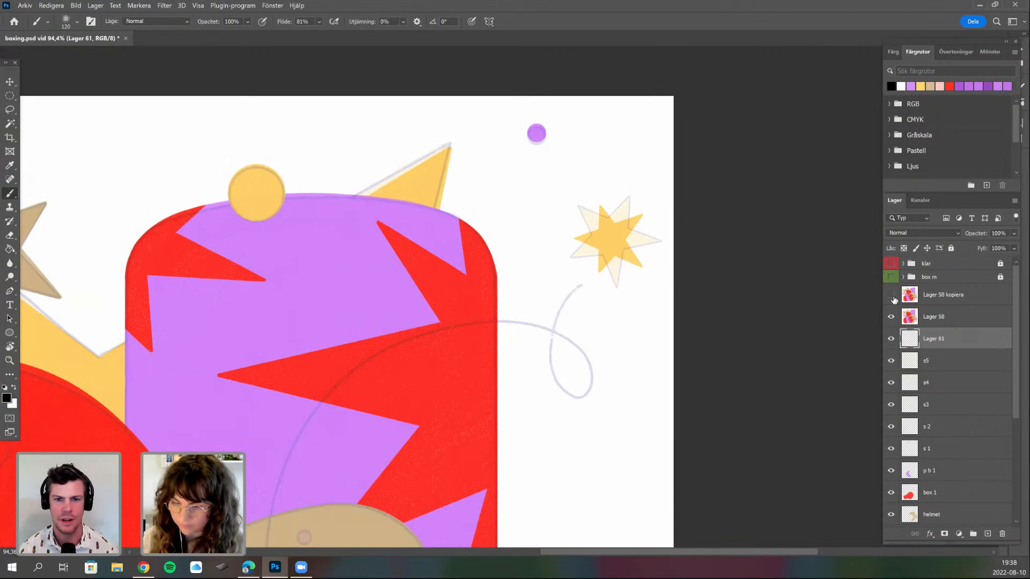
- Fill the 0.50 cm sketched dot on the tan helmet purple, checking it with sketch layers Lager 58 and Lager 58 kopiera hidden
{"action": "left_click", "coordinate": [891, 295]}
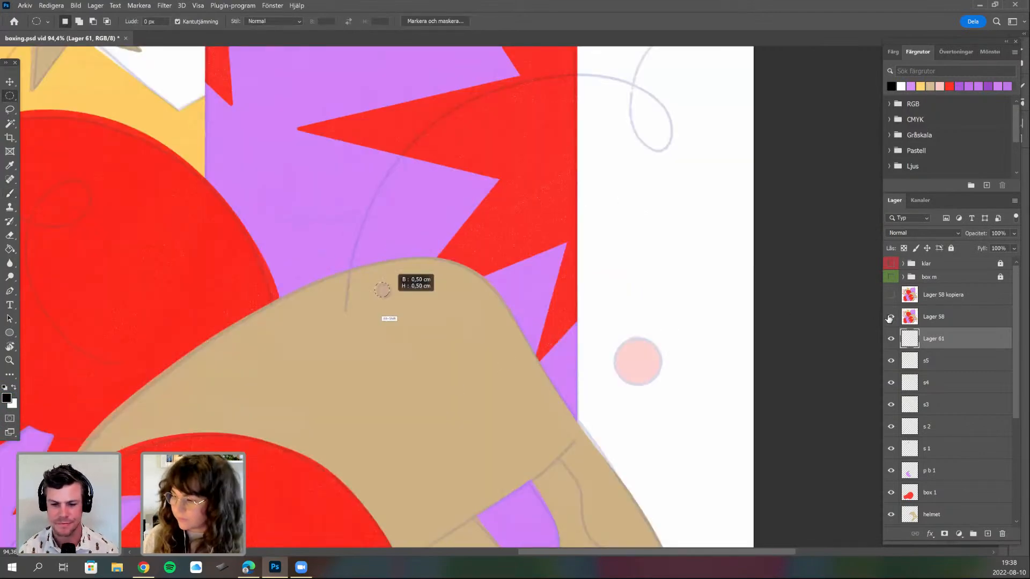
{"action": "left_click", "coordinate": [890, 318]}
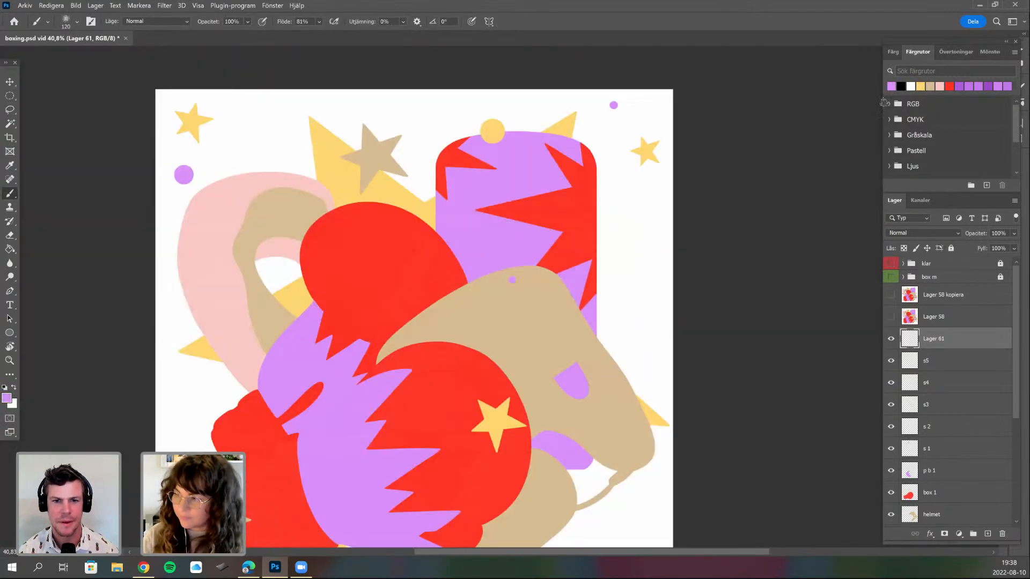
{"action": "key", "text": "ctrl+0"}
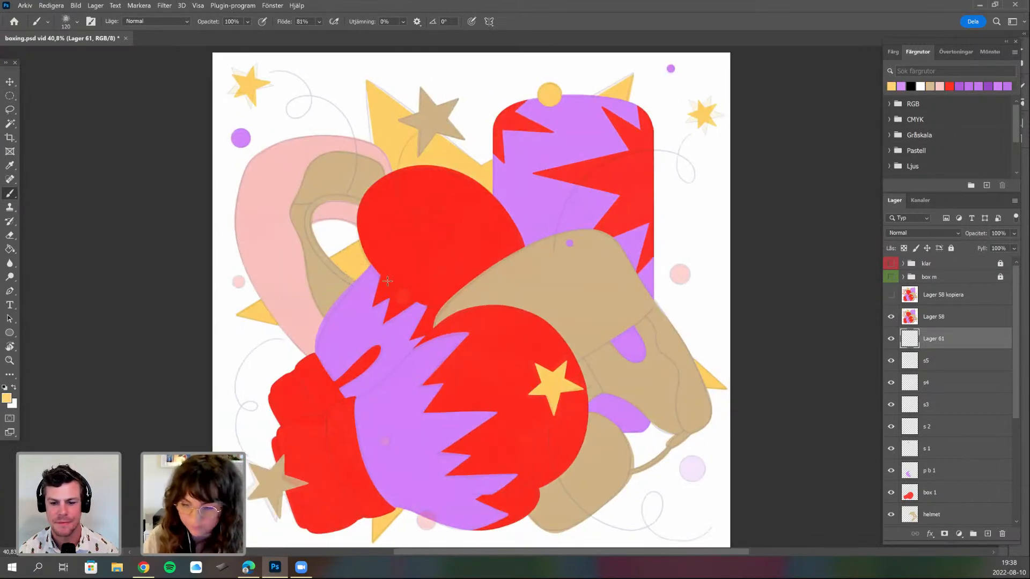
- Select the small sketched circle outside the pink shape's left edge with an ellipse, paint it red, and clear the selection
{"action": "scroll", "coordinate": [380, 268], "scroll_direction": "up", "scroll_amount": 5}
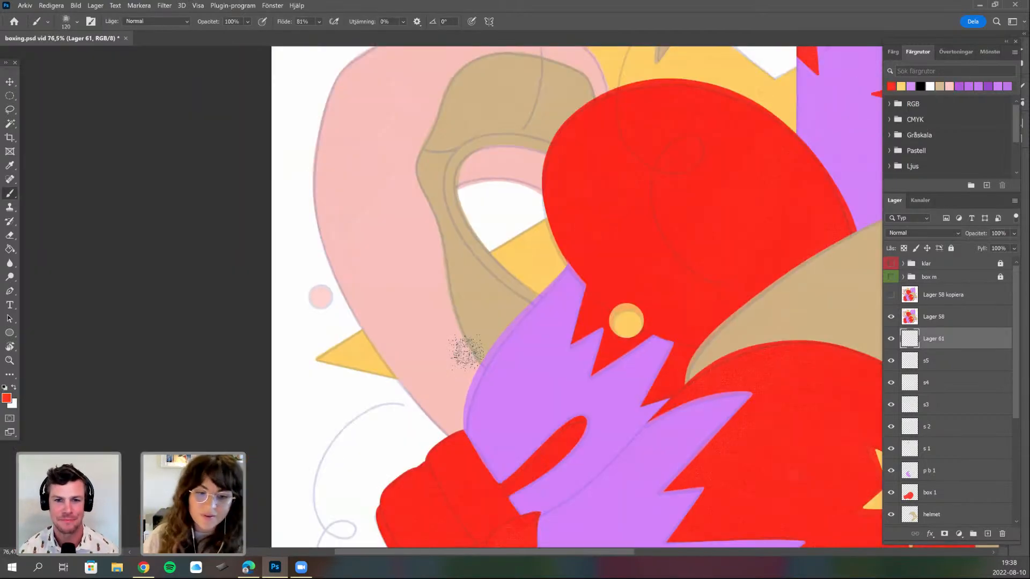
{"action": "key", "text": "ctrl+plus"}
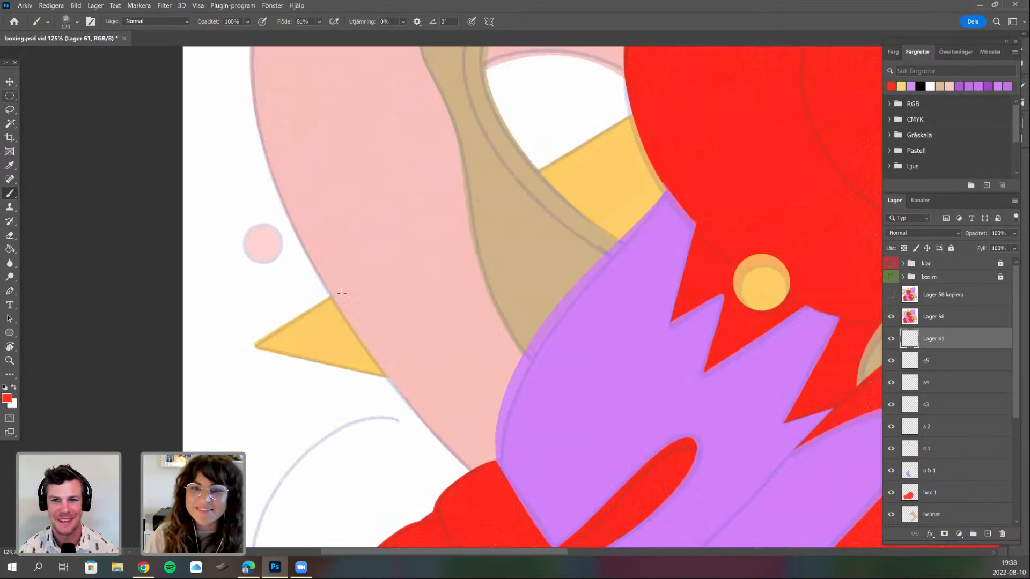
{"action": "key", "text": "m"}
{"action": "mouse_move", "coordinate": [245, 221]}
{"action": "left_mouse_down"}
{"action": "mouse_move", "coordinate": [283, 261]}
{"action": "mouse_move", "coordinate": [278, 246]}
{"action": "left_mouse_up"}
{"action": "key", "text": "b"}
{"action": "key", "text": "space"}
{"action": "left_click_drag", "start_coordinate": [472, 364], "coordinate": [455, 330]}
{"action": "key", "text": "ctrl+d"}
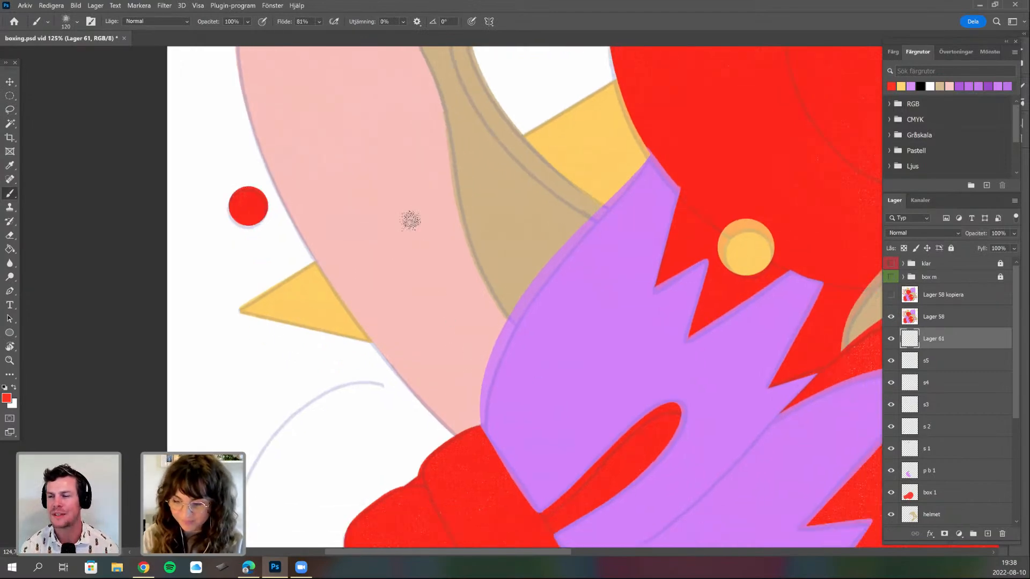
- Select the sketched pink circle to the right of the punching bag, paint it red, and clear the selection
{"action": "key", "text": "ctrl+minus"}
{"action": "key", "text": "ctrl+minus"}
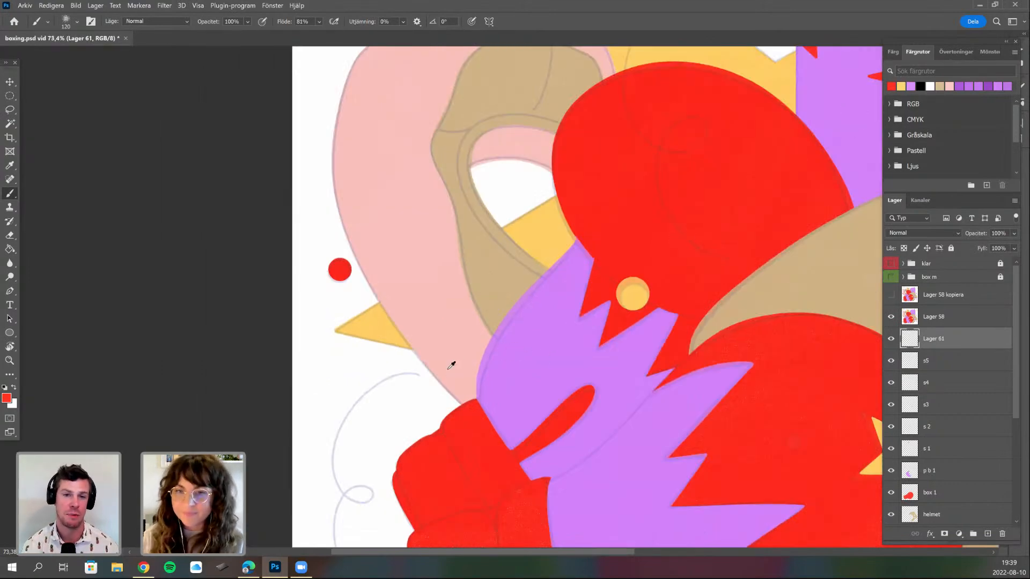
{"action": "left_click_drag", "start_coordinate": [455, 365], "coordinate": [315, 183]}
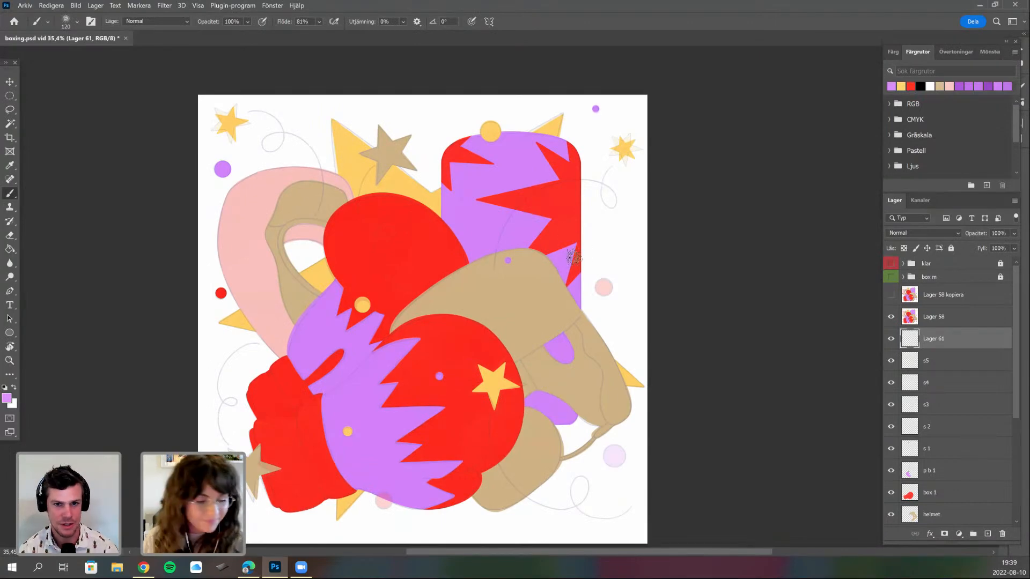
{"action": "scroll", "coordinate": [570, 258], "scroll_direction": "up", "scroll_amount": 3}
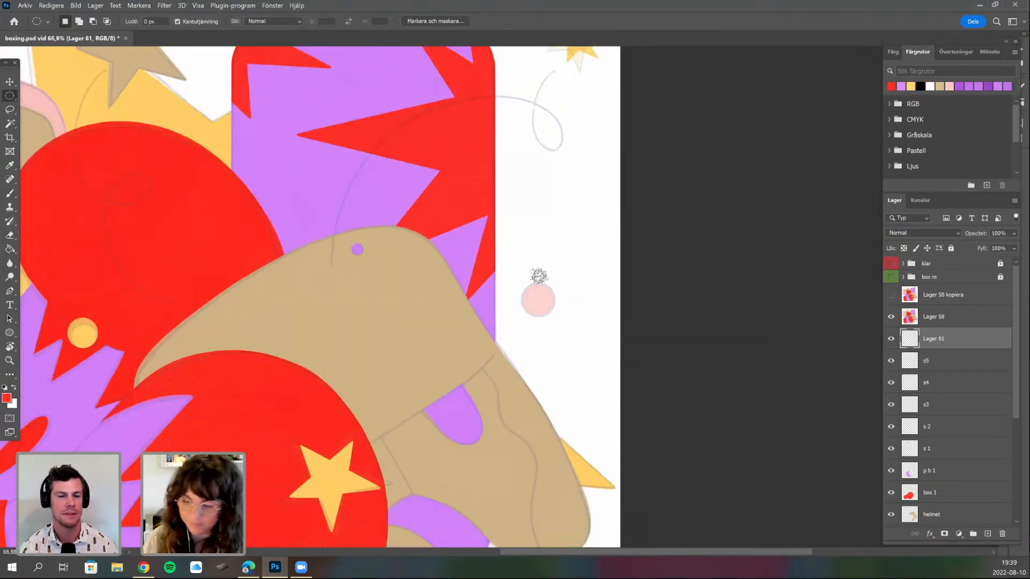
{"action": "left_click_drag", "start_coordinate": [531, 289], "coordinate": [547, 308]}
{"action": "left_click_drag", "start_coordinate": [570, 267], "coordinate": [571, 331]}
{"action": "key", "text": "ctrl+d"}
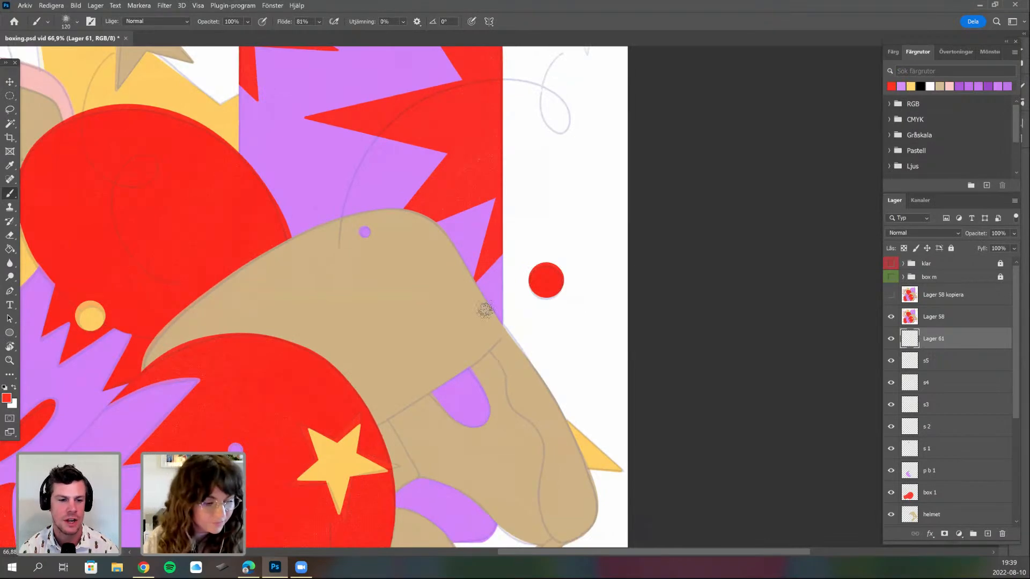
- Select the sketched circle below the helmet's strap, paint it purple, and clear the selection
{"action": "left_click_drag", "start_coordinate": [526, 541], "coordinate": [551, 391]}
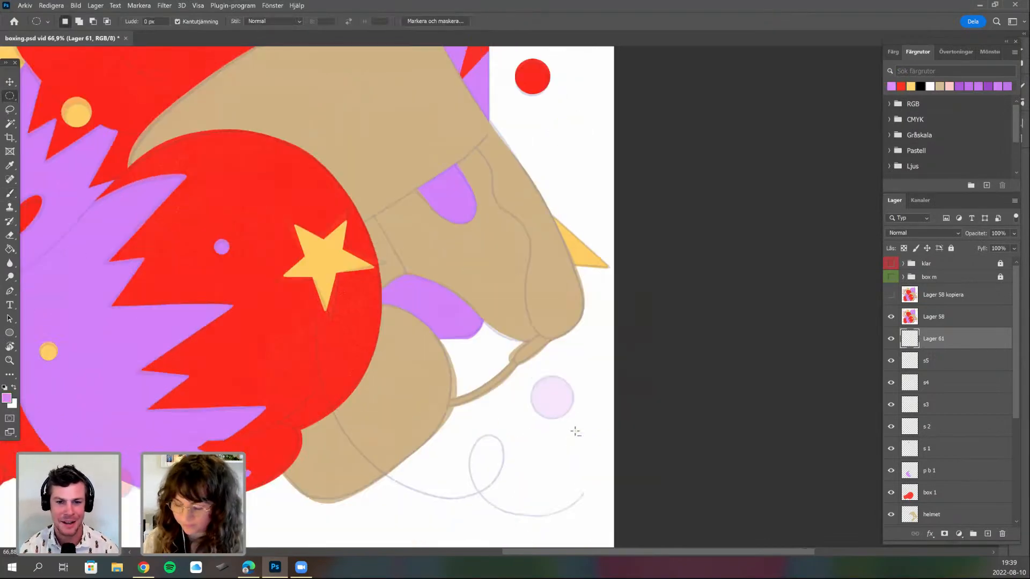
{"action": "key", "text": "b"}
{"action": "mouse_move", "coordinate": [574, 374]}
{"action": "left_mouse_down"}
{"action": "mouse_move", "coordinate": [519, 413]}
{"action": "mouse_move", "coordinate": [582, 421]}
{"action": "left_mouse_up"}
{"action": "key", "text": "ctrl+d"}
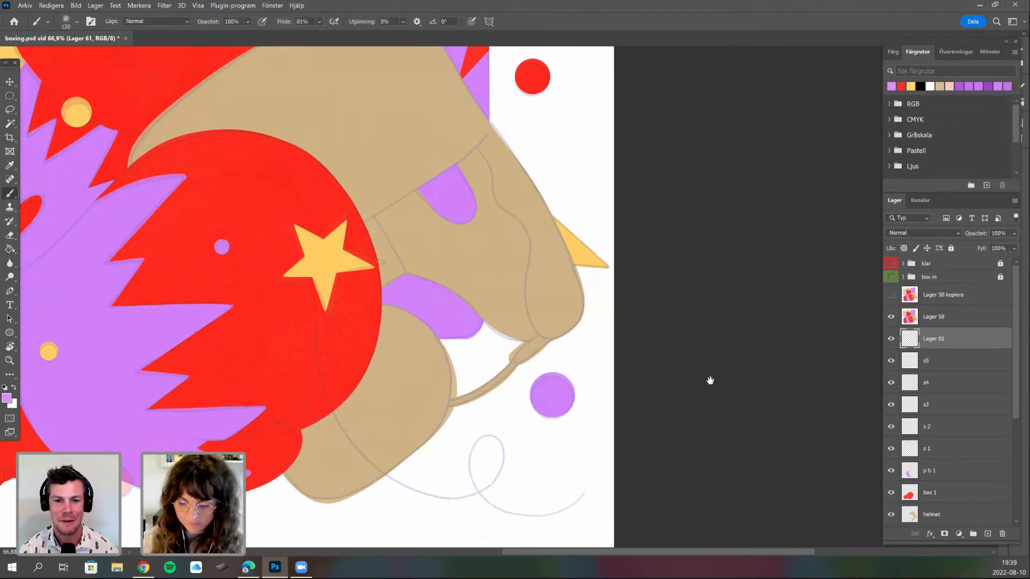
- Sample the front glove's red, select the sketched circle on the glove's bottom edge, paint it red, and clear the selection
{"action": "left_click_drag", "start_coordinate": [478, 348], "coordinate": [565, 320]}
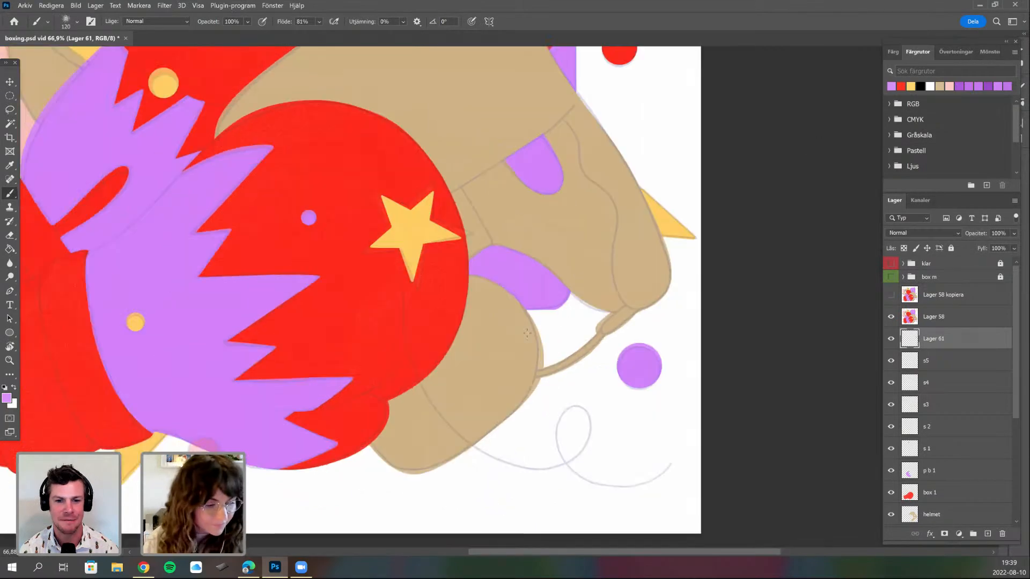
{"action": "left_click", "coordinate": [346, 437], "text": "alt"}
{"action": "key", "text": "m"}
{"action": "mouse_move", "coordinate": [207, 456]}
{"action": "left_mouse_down"}
{"action": "mouse_move", "coordinate": [313, 432]}
{"action": "mouse_move", "coordinate": [302, 445]}
{"action": "mouse_move", "coordinate": [332, 426]}
{"action": "mouse_move", "coordinate": [333, 404]}
{"action": "left_mouse_up"}
{"action": "key", "text": "b"}
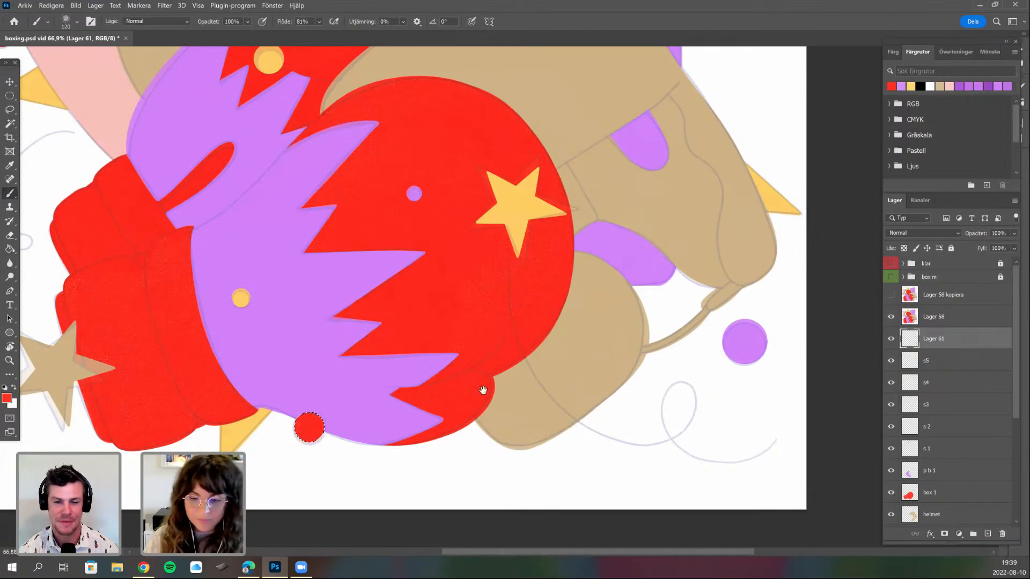
{"action": "key", "text": "ctrl+d"}
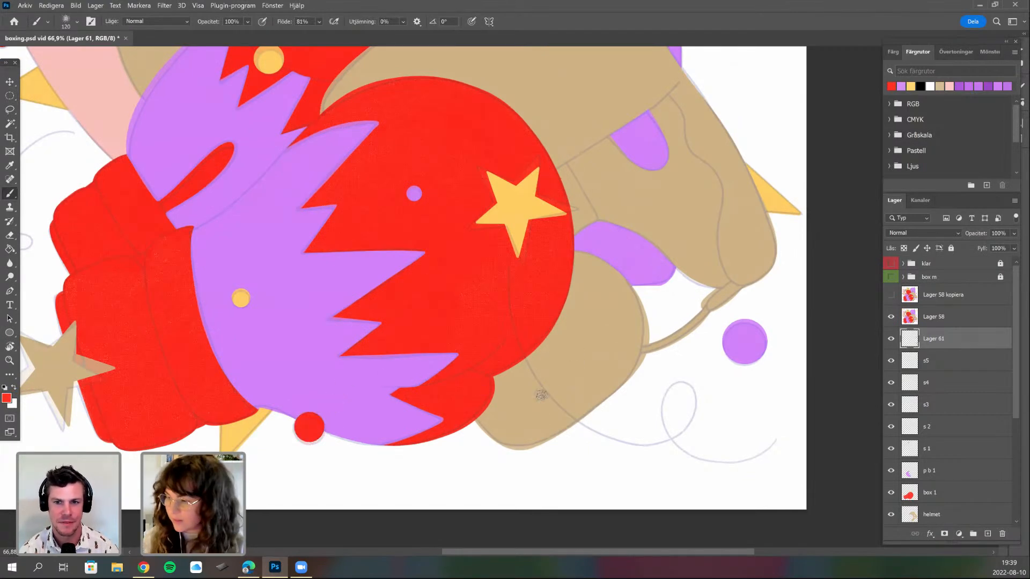
- Hide sketch layer Lager 58 and review the flat colours across the whole illustration
{"action": "scroll", "coordinate": [540, 391], "scroll_direction": "down", "scroll_amount": 2}
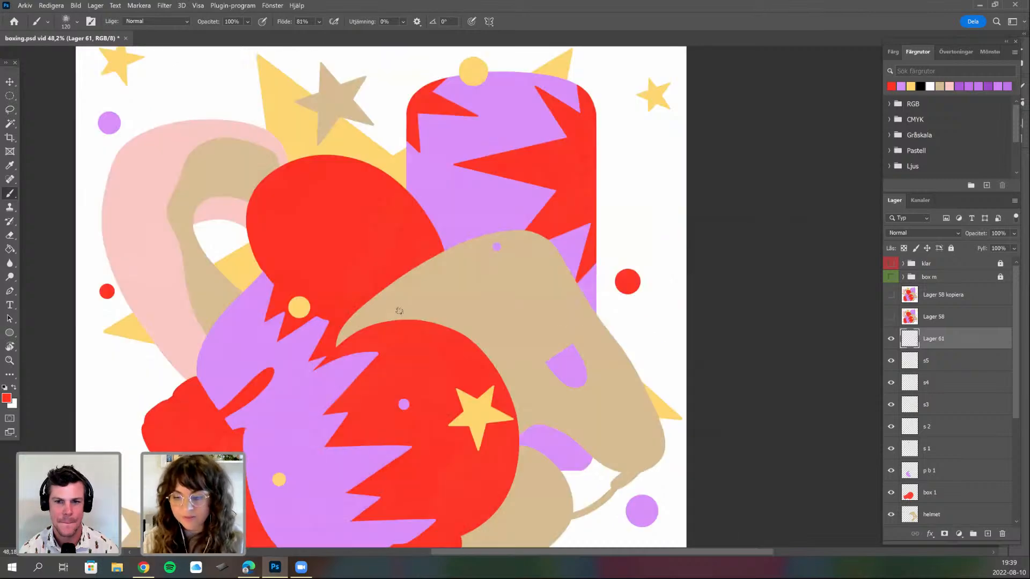
{"action": "scroll", "coordinate": [399, 311], "scroll_direction": "down", "scroll_amount": 2}
{"action": "left_click_drag", "start_coordinate": [550, 395], "coordinate": [575, 367]}
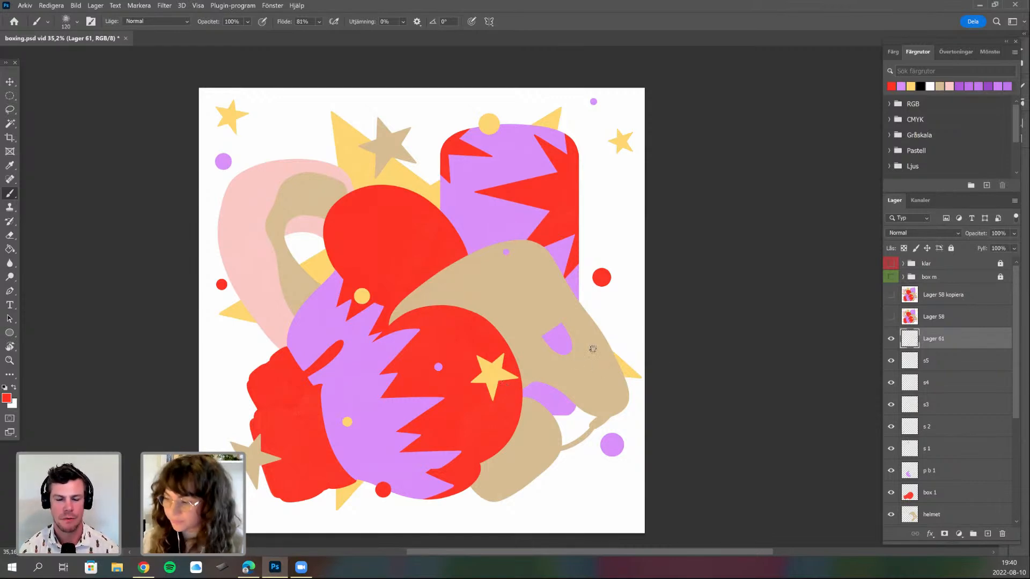
- Show sketch layer Lager 58 again and examine the sketched curl beneath the front glove and helmet strap
{"action": "scroll", "coordinate": [592, 349], "scroll_direction": "right", "scroll_amount": 2}
{"action": "scroll", "coordinate": [592, 349], "scroll_direction": "right", "scroll_amount": 1}
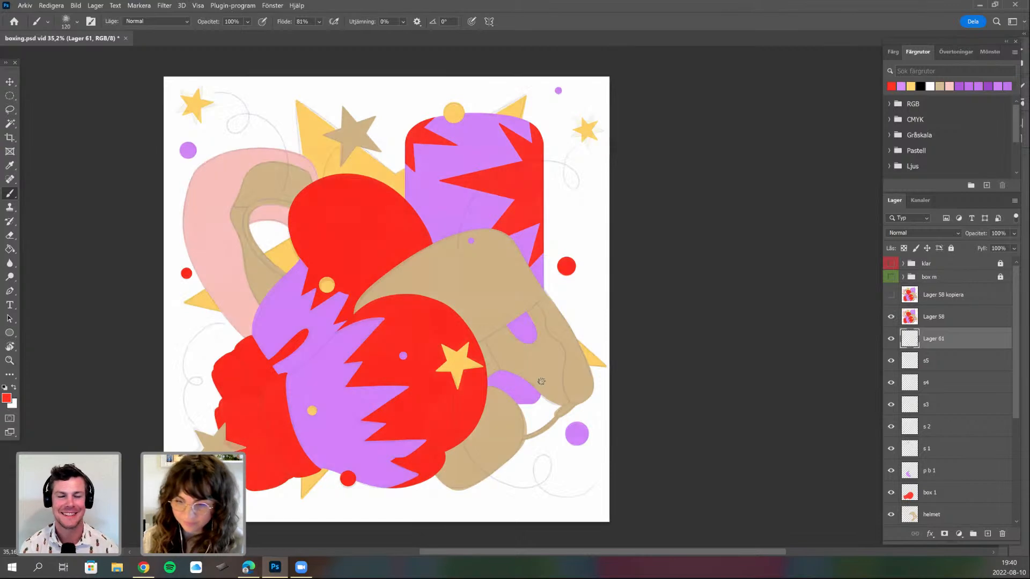
{"action": "left_click_drag", "start_coordinate": [622, 437], "coordinate": [639, 420]}
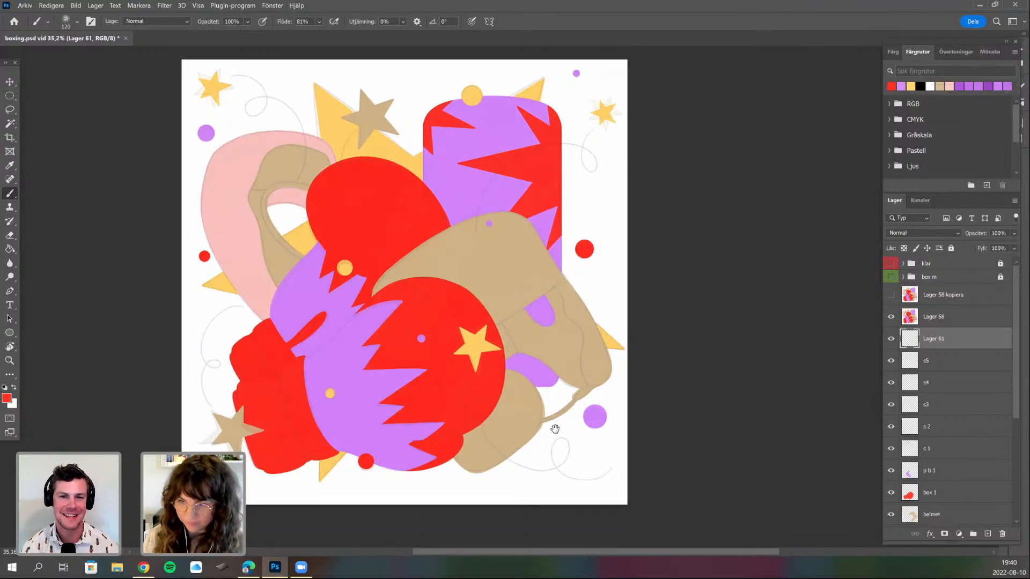
{"action": "left_click_drag", "start_coordinate": [556, 423], "coordinate": [602, 406]}
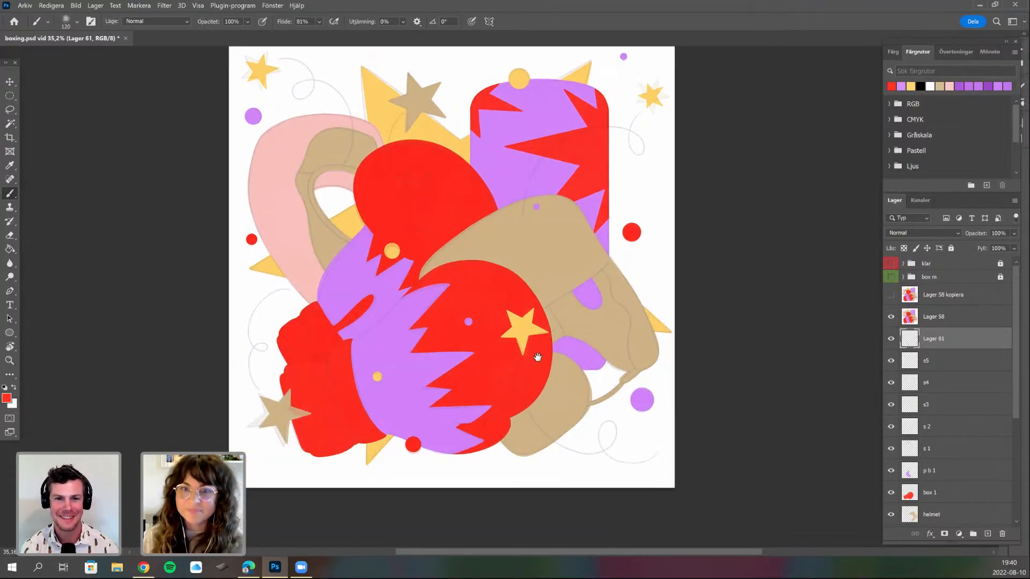
{"action": "scroll", "coordinate": [594, 413], "scroll_direction": "up", "scroll_amount": 3}
{"action": "left_click_drag", "start_coordinate": [553, 490], "coordinate": [391, 387]}
{"action": "left_click_drag", "start_coordinate": [452, 288], "coordinate": [395, 294]}
{"action": "scroll", "coordinate": [454, 290], "scroll_direction": "up", "scroll_amount": 2}
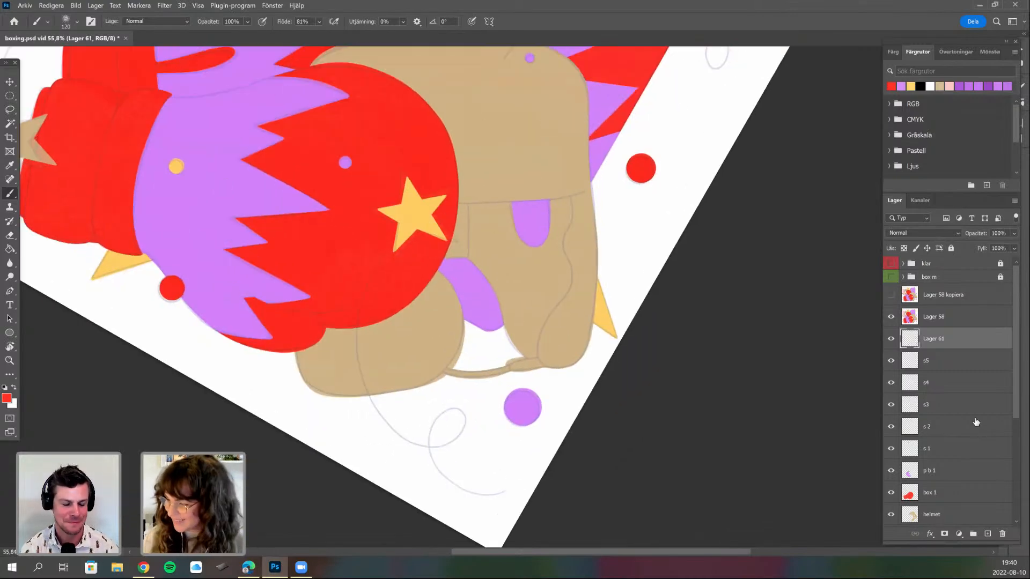
- Rename layer Lager 61 as circle and add a new empty layer above it
{"action": "double_click", "coordinate": [933, 338]}
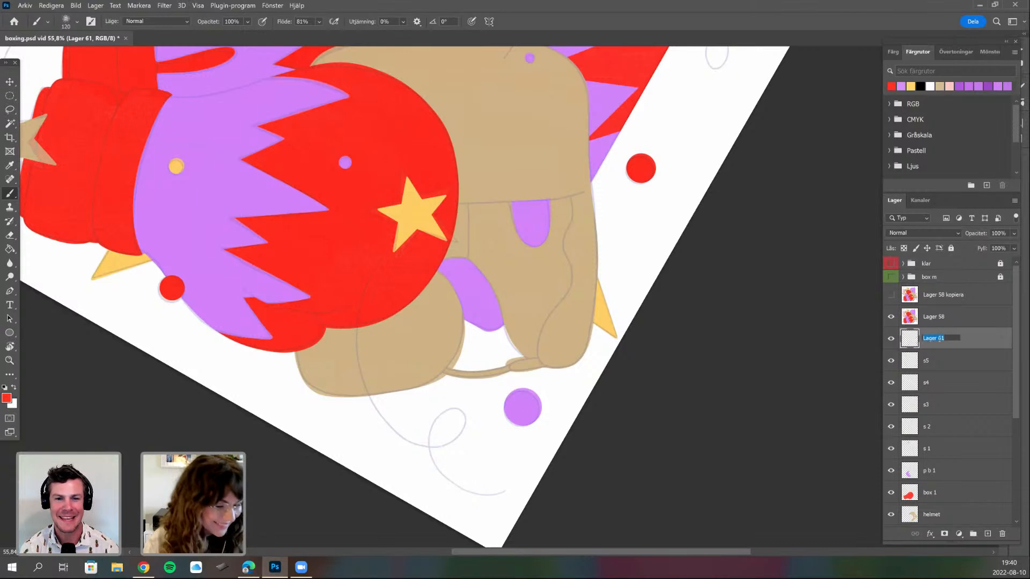
{"action": "type", "text": "circle"}
{"action": "key", "text": "Return"}
{"action": "left_click", "coordinate": [987, 534]}
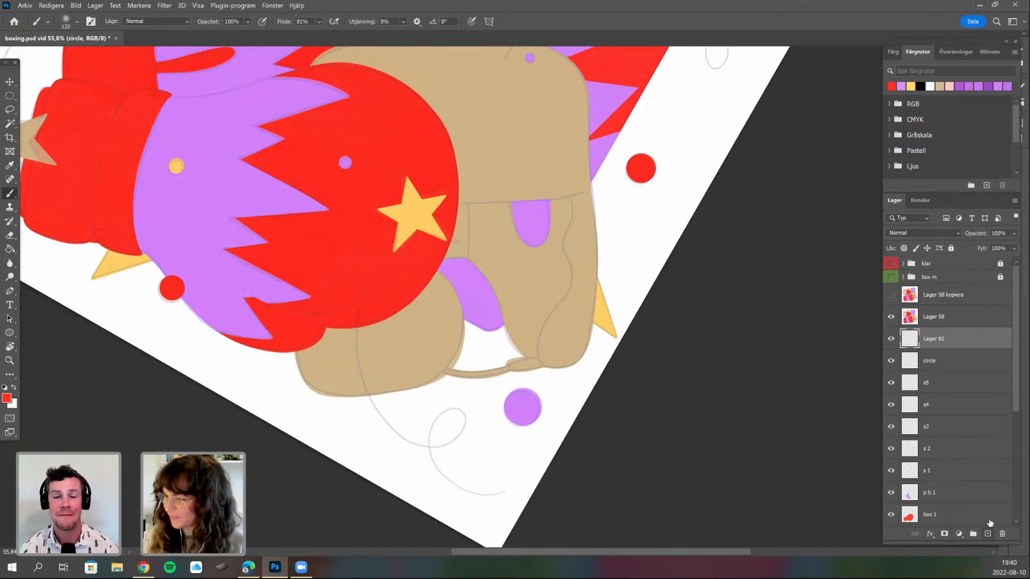
- Show Lager 58 kopiera, sample the blue of the sketch's curl line as the foreground colour, and hide that copy again
{"action": "left_click_drag", "start_coordinate": [545, 417], "coordinate": [542, 418]}
{"action": "left_click_drag", "start_coordinate": [436, 419], "coordinate": [415, 446]}
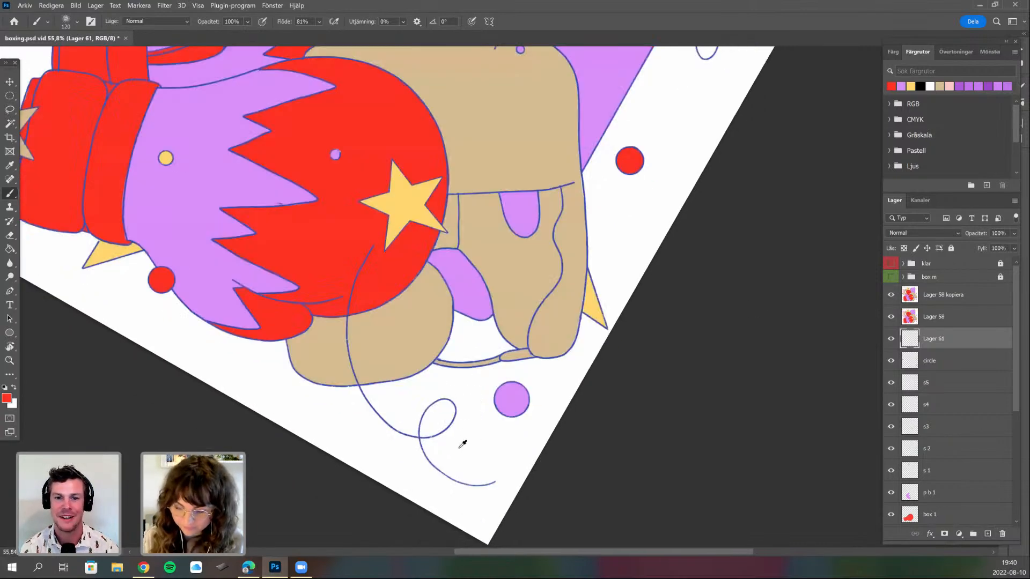
{"action": "scroll", "coordinate": [460, 445], "scroll_direction": "up", "scroll_amount": 5}
{"action": "left_click", "coordinate": [458, 448], "text": "alt"}
{"action": "left_click", "coordinate": [891, 317]}
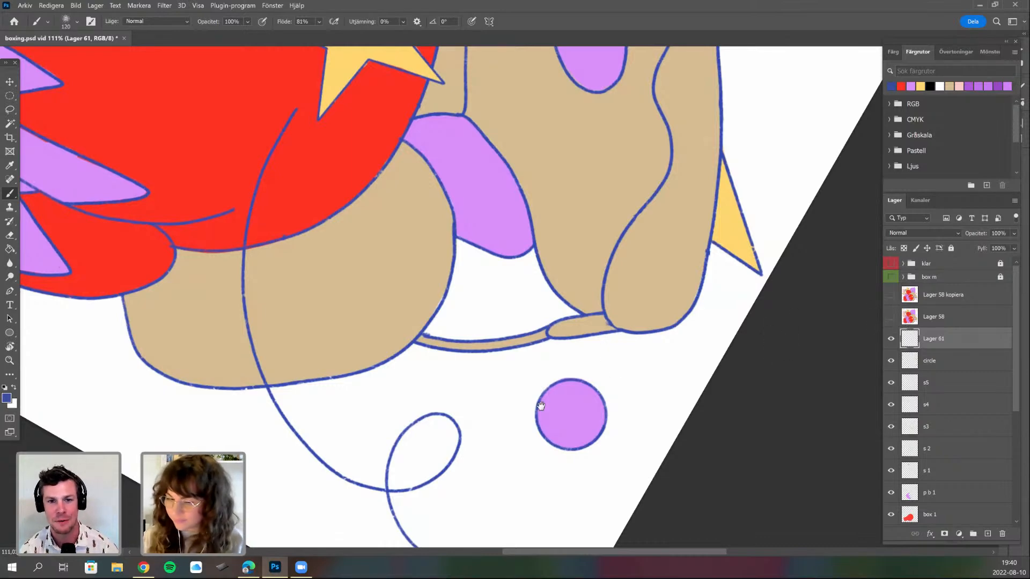
{"action": "key", "text": "ctrl+z"}
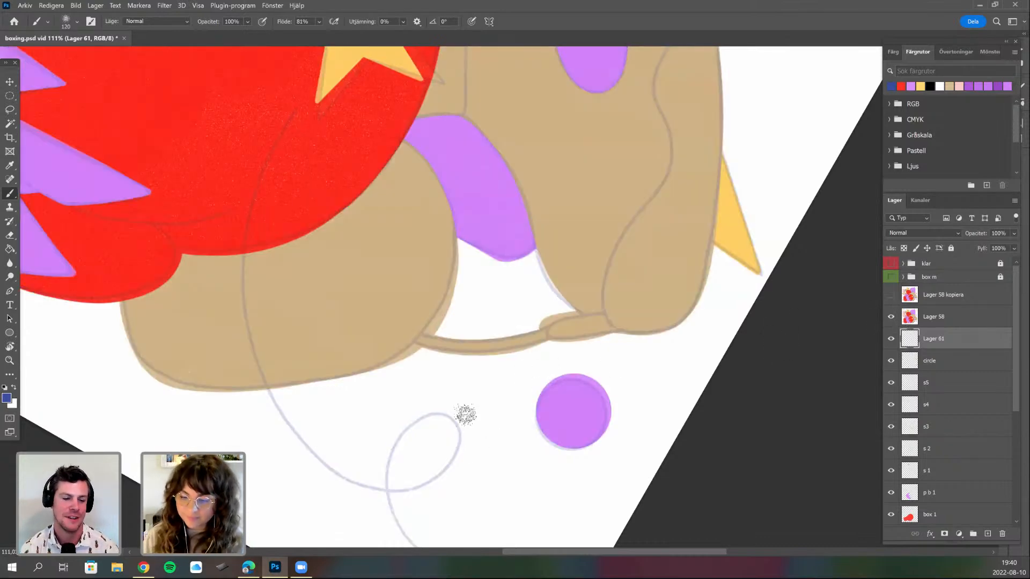
- Choose the tecka 4h brush at size 21 and set its smoothing to 44%
{"action": "scroll", "coordinate": [537, 282], "scroll_direction": "down", "scroll_amount": 3}
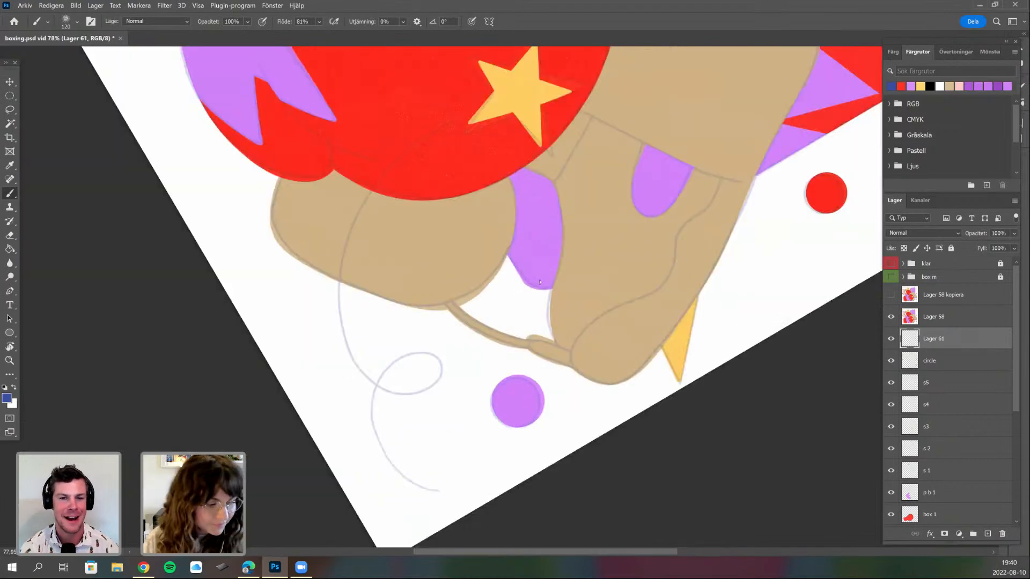
{"action": "right_click", "coordinate": [498, 290]}
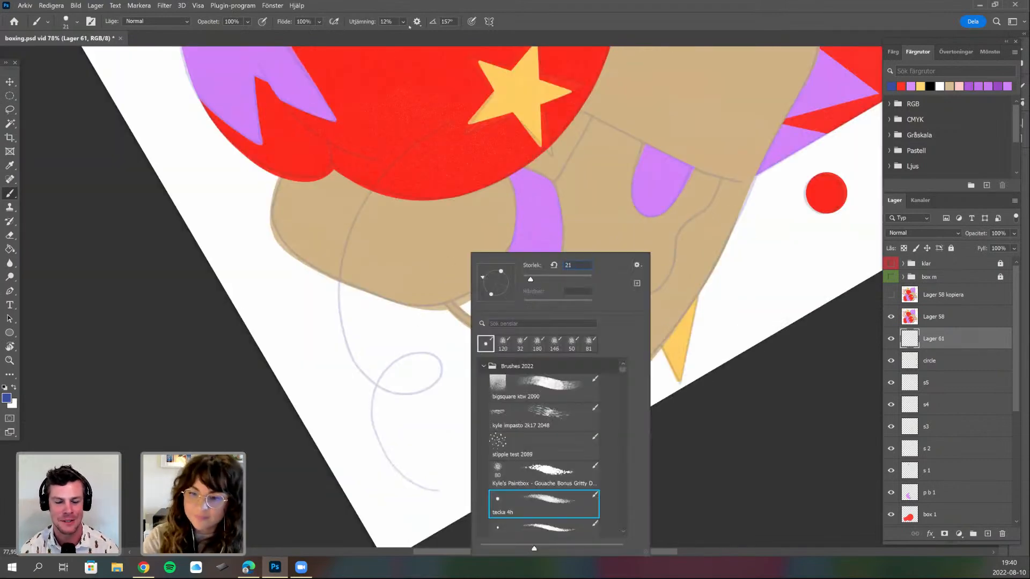
{"action": "left_click_drag", "start_coordinate": [403, 21], "coordinate": [424, 34]}
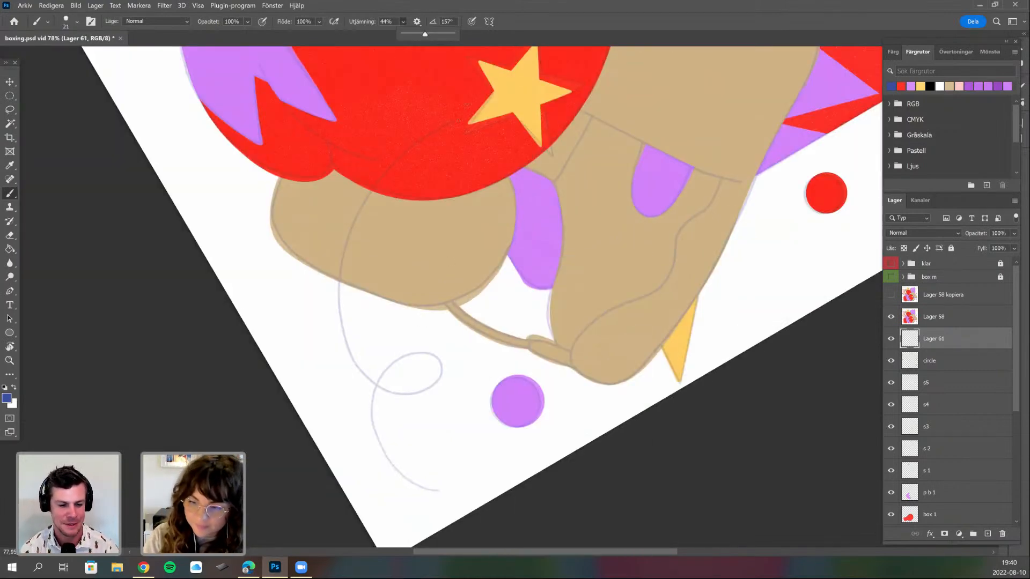
- Draw the sketched curl in blue from the front glove's star down past the helmet, and hide sketch layer Lager 58
{"action": "left_click_drag", "start_coordinate": [359, 214], "coordinate": [466, 104]}
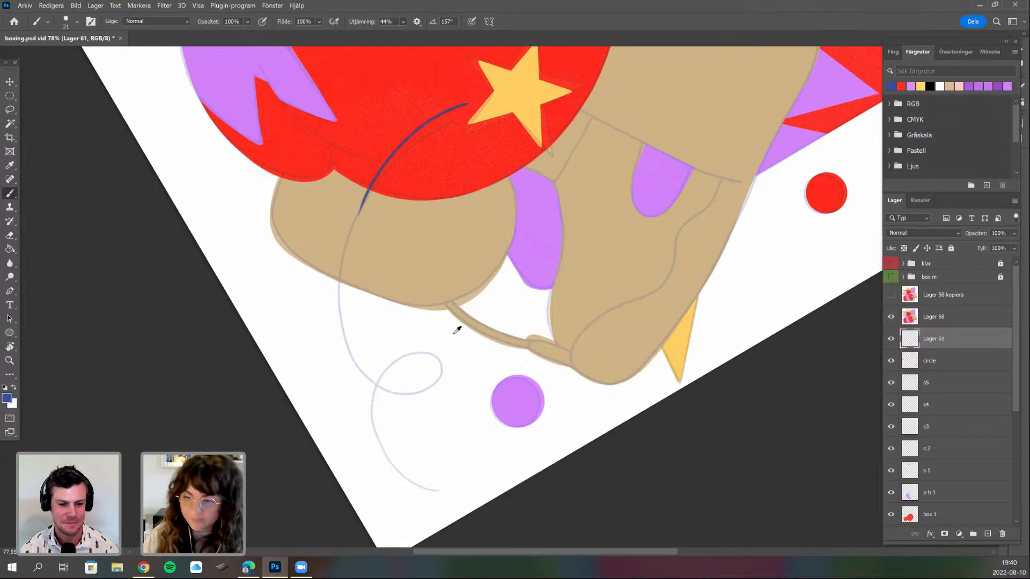
{"action": "scroll", "coordinate": [388, 349], "scroll_direction": "up", "scroll_amount": 2}
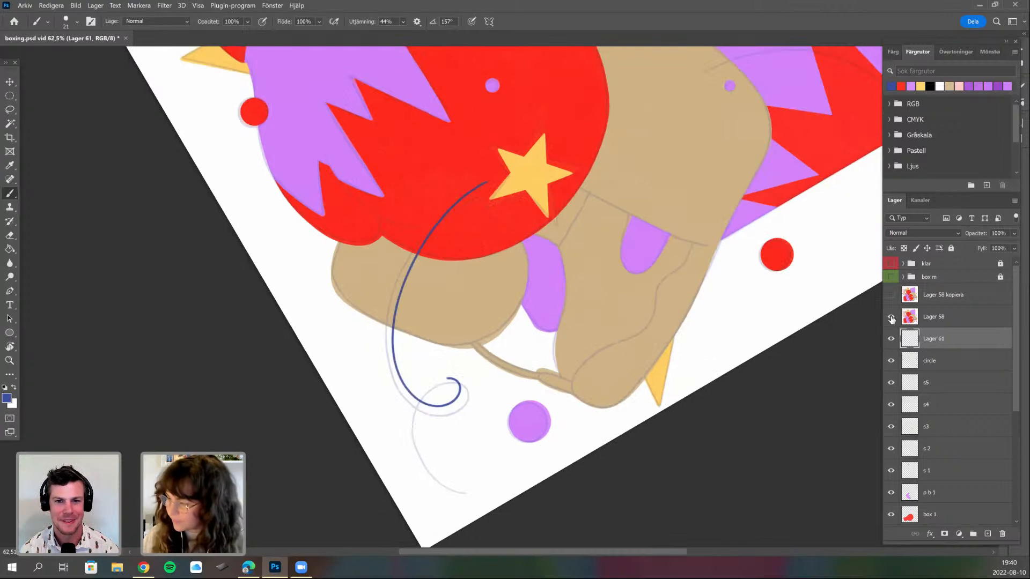
{"action": "left_click_drag", "start_coordinate": [448, 379], "coordinate": [451, 498]}
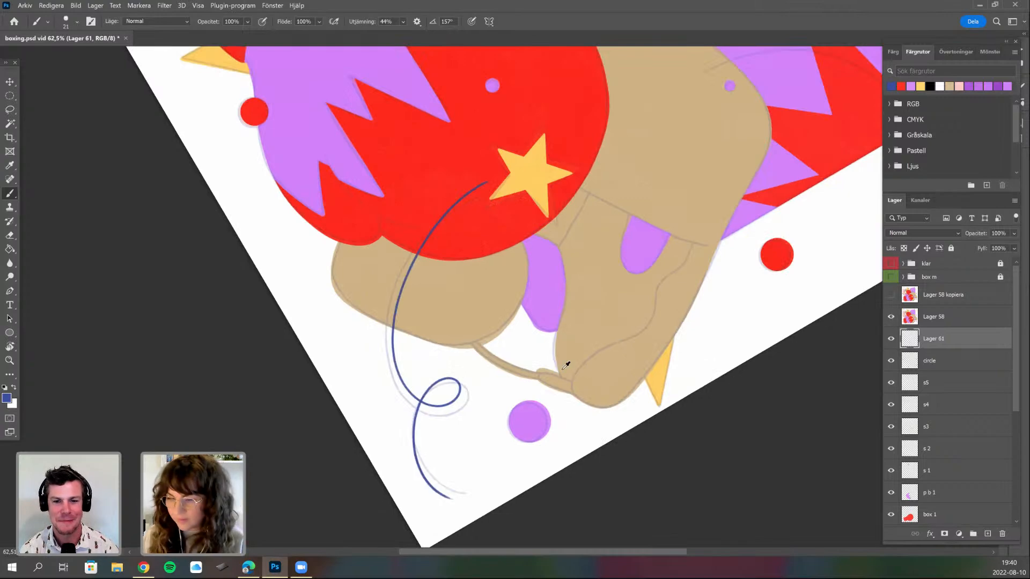
{"action": "scroll", "coordinate": [565, 373], "scroll_direction": "down", "scroll_amount": 5}
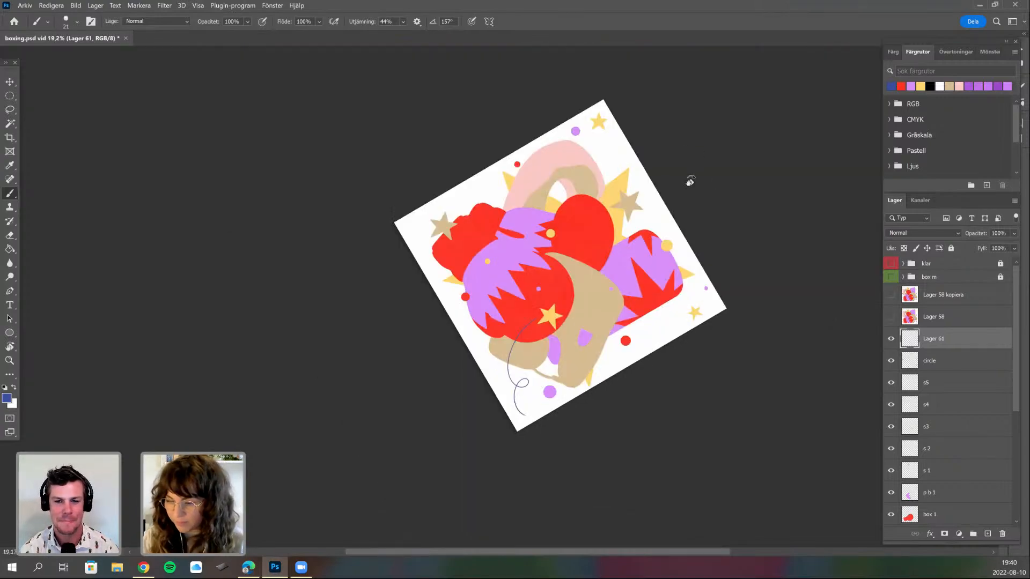
{"action": "mouse_move", "coordinate": [590, 424]}
{"action": "left_mouse_down"}
{"action": "mouse_move", "coordinate": [615, 410]}
{"action": "mouse_move", "coordinate": [547, 440]}
{"action": "mouse_move", "coordinate": [572, 428]}
{"action": "mouse_move", "coordinate": [601, 374]}
{"action": "left_mouse_up"}
{"action": "key", "text": "r"}
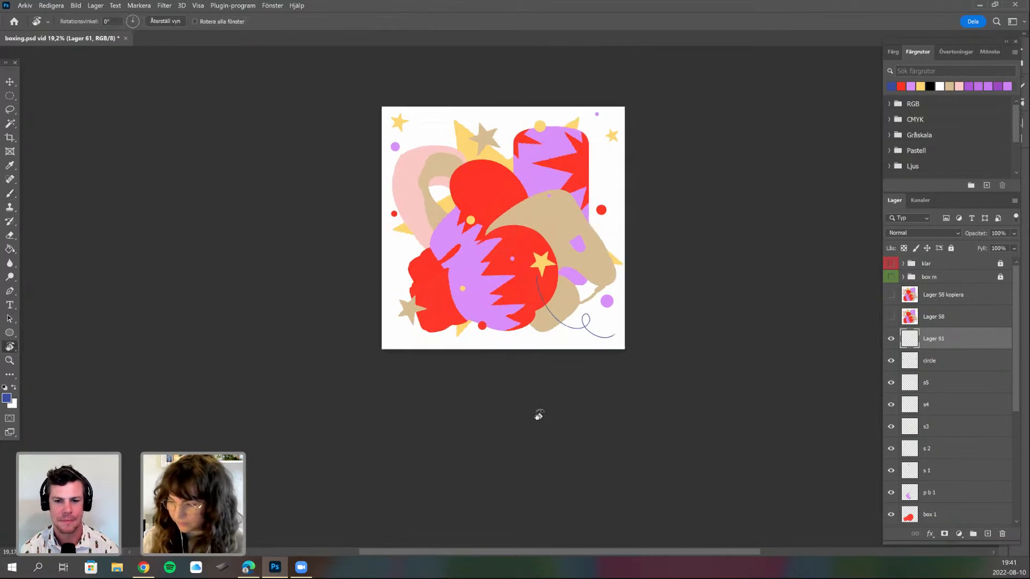
{"action": "scroll", "coordinate": [537, 413], "scroll_direction": "up", "scroll_amount": 2}
{"action": "scroll", "coordinate": [538, 432], "scroll_direction": "up", "scroll_amount": 2}
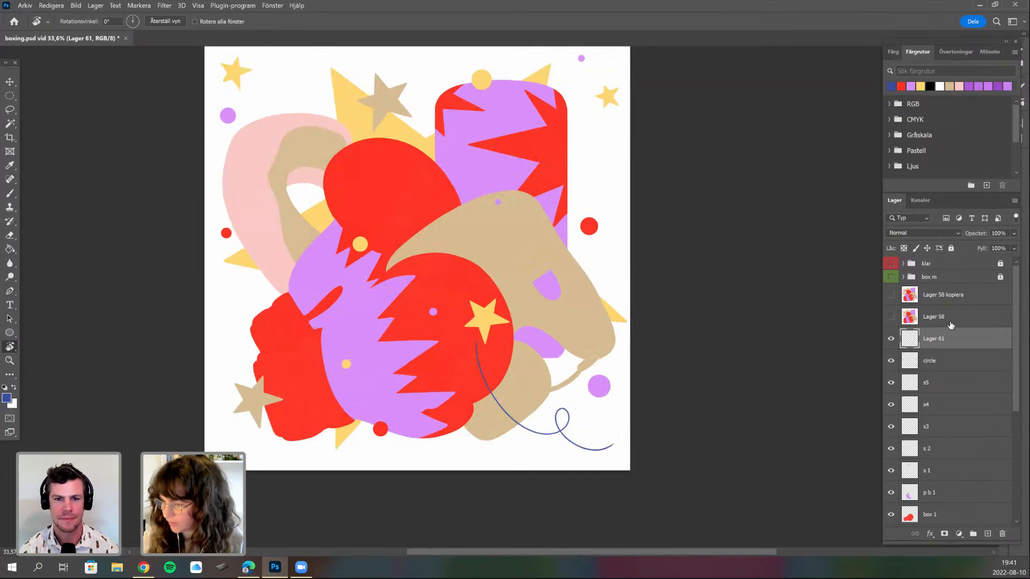
- Add a new layer above the curl's layer and fill it with white
{"action": "left_click", "coordinate": [949, 298]}
{"action": "left_click", "coordinate": [954, 339]}
{"action": "left_click", "coordinate": [987, 534]}
{"action": "left_click_drag", "start_coordinate": [366, 415], "coordinate": [350, 438]}
{"action": "key", "text": "x"}
{"action": "mouse_move", "coordinate": [424, 376]}
{"action": "left_mouse_down"}
{"action": "mouse_move", "coordinate": [400, 403]}
{"action": "mouse_move", "coordinate": [421, 367]}
{"action": "left_mouse_up"}
{"action": "key", "text": "g"}
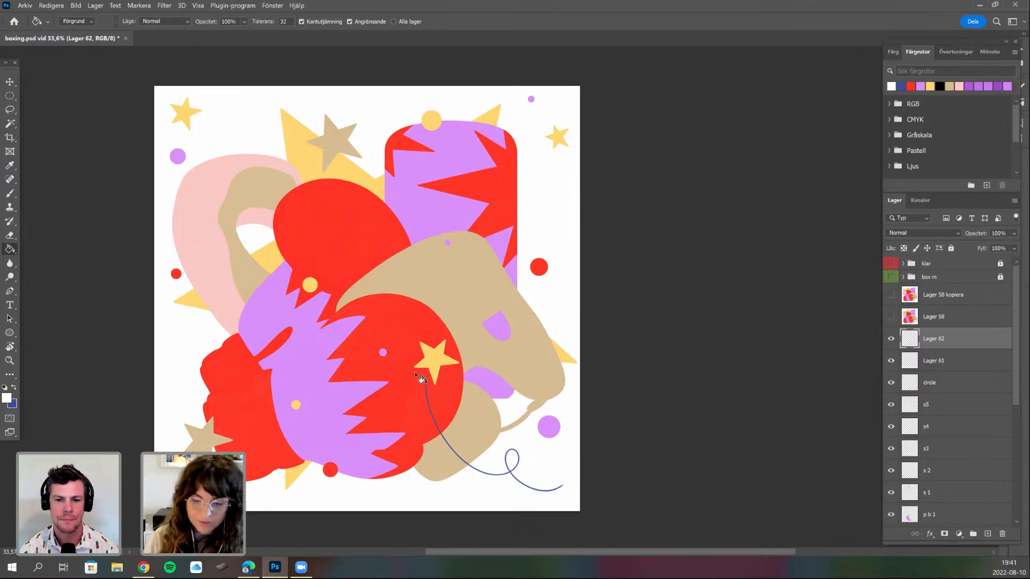
{"action": "left_click", "coordinate": [425, 407]}
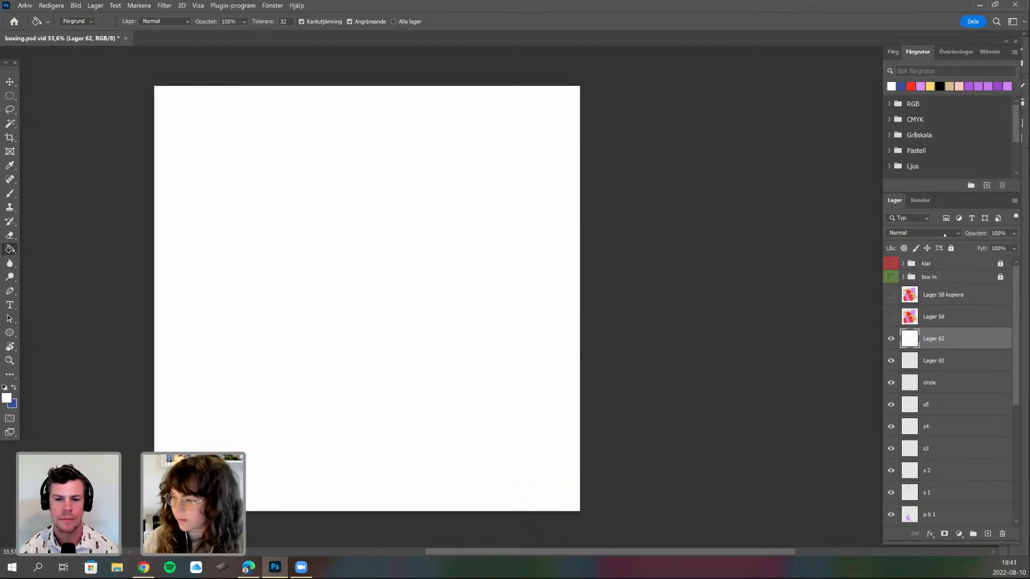
- Set the white layer's blend mode to Nyans to check the illustration's tonal values, and hide the layer
{"action": "left_click", "coordinate": [922, 233]}
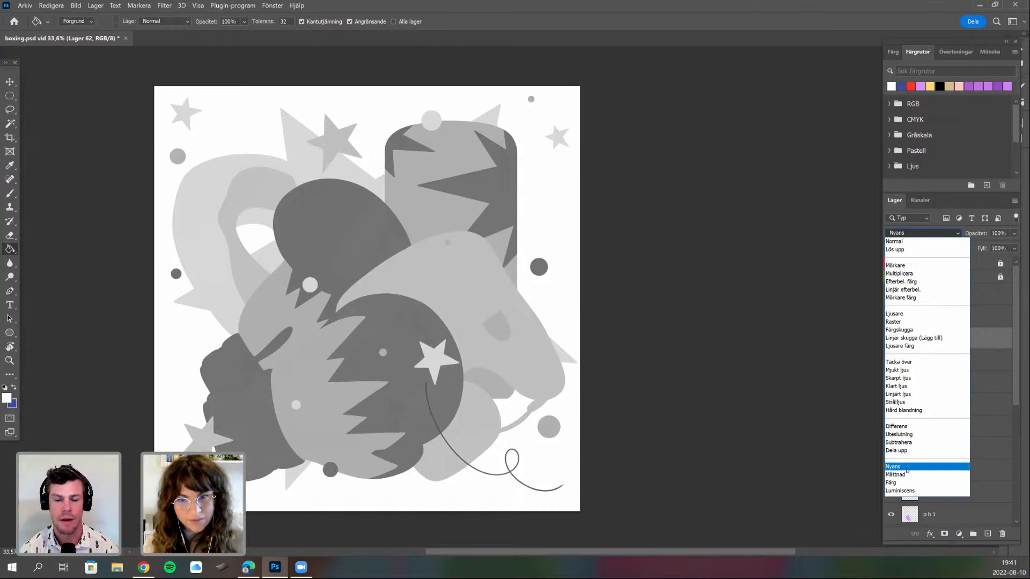
{"action": "left_click", "coordinate": [577, 429]}
{"action": "mouse_move", "coordinate": [589, 457]}
{"action": "left_mouse_down"}
{"action": "mouse_move", "coordinate": [572, 432]}
{"action": "mouse_move", "coordinate": [619, 469]}
{"action": "left_mouse_up"}
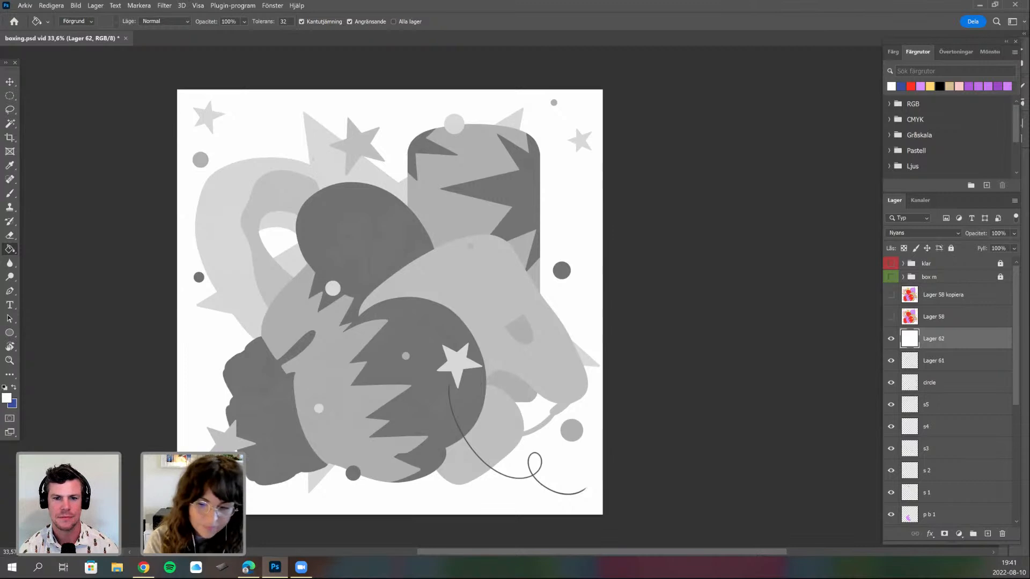
{"action": "key", "text": "b"}
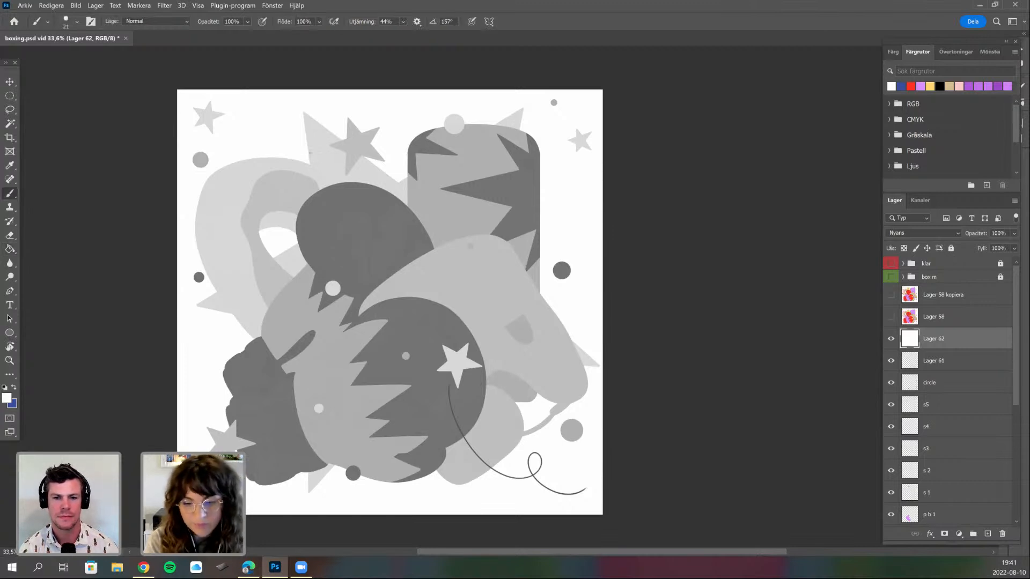
{"action": "left_click_drag", "start_coordinate": [311, 172], "coordinate": [343, 172]}
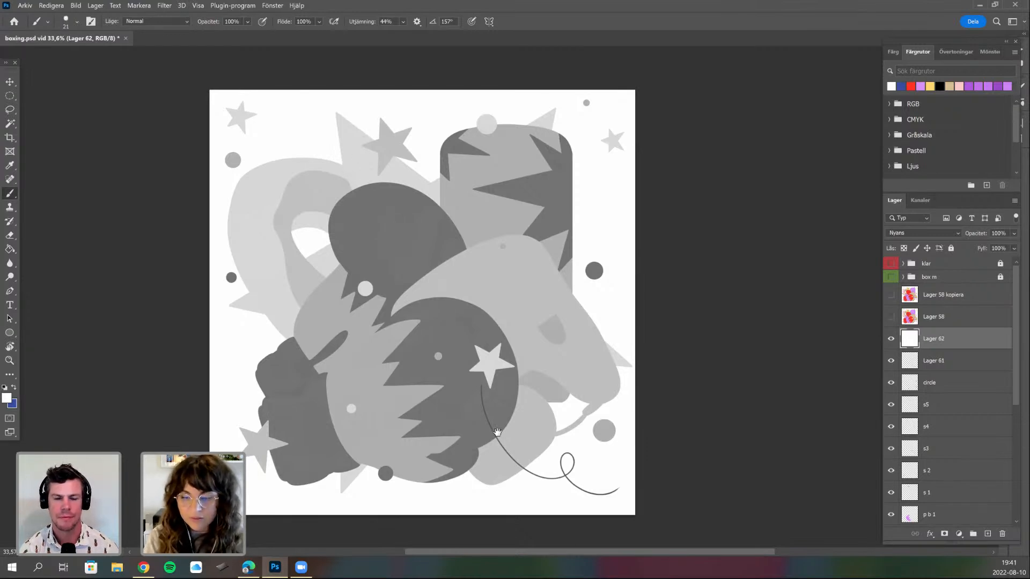
{"action": "left_click_drag", "start_coordinate": [449, 392], "coordinate": [404, 354]}
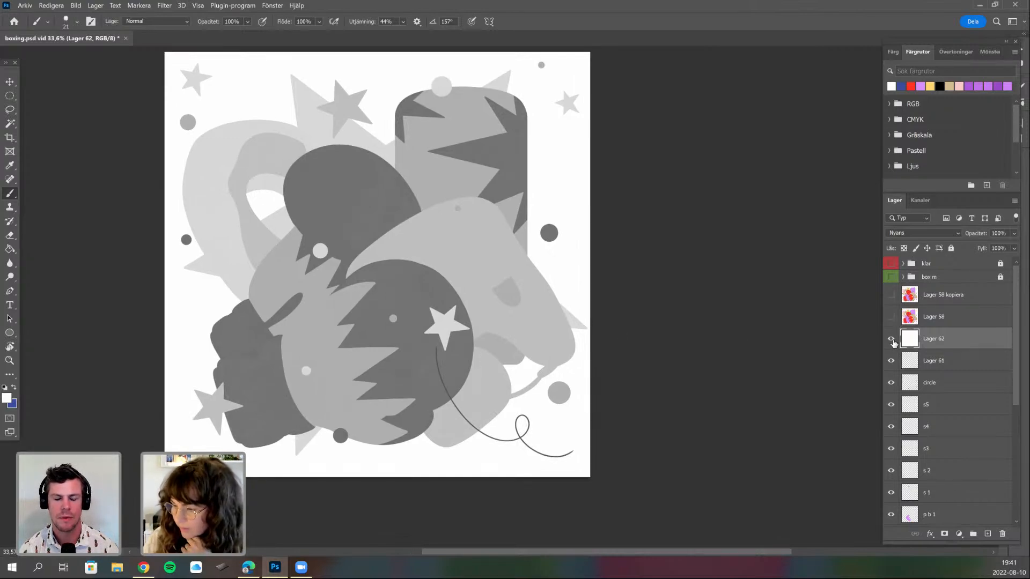
{"action": "left_click", "coordinate": [891, 339]}
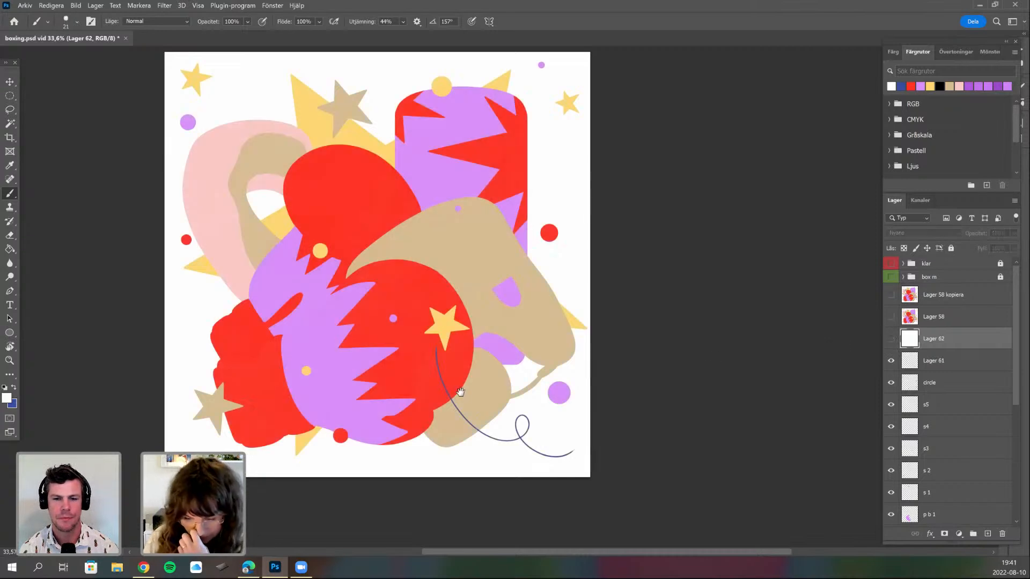
- Add a new layer directly above the curl's layer Lager 61 and clip it to that layer
{"action": "scroll", "coordinate": [432, 358], "scroll_direction": "down", "scroll_amount": 1}
{"action": "scroll", "coordinate": [432, 358], "scroll_direction": "right", "scroll_amount": 1}
{"action": "scroll", "coordinate": [433, 375], "scroll_direction": "up", "scroll_amount": 3}
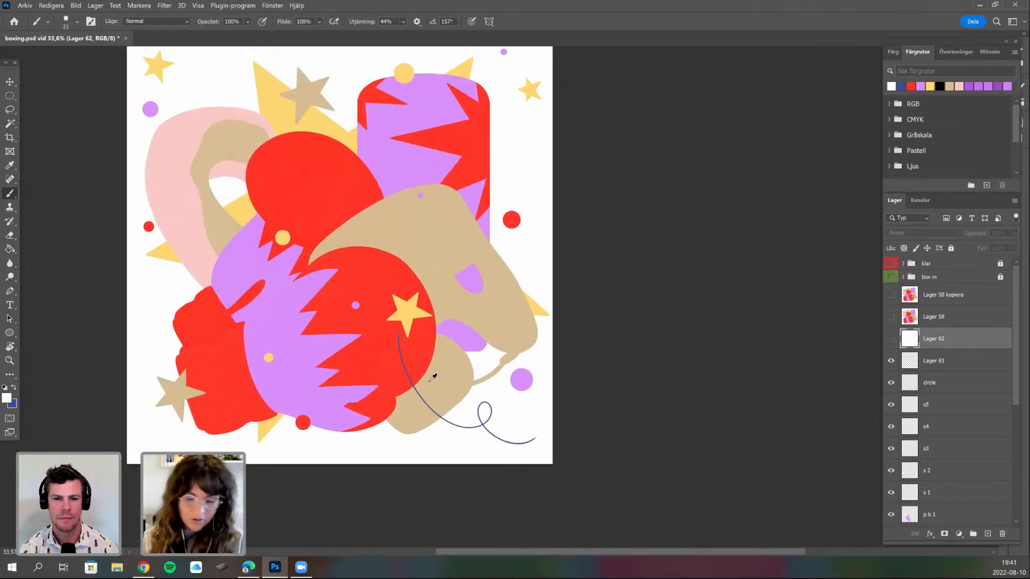
{"action": "left_click_drag", "start_coordinate": [448, 359], "coordinate": [466, 344]}
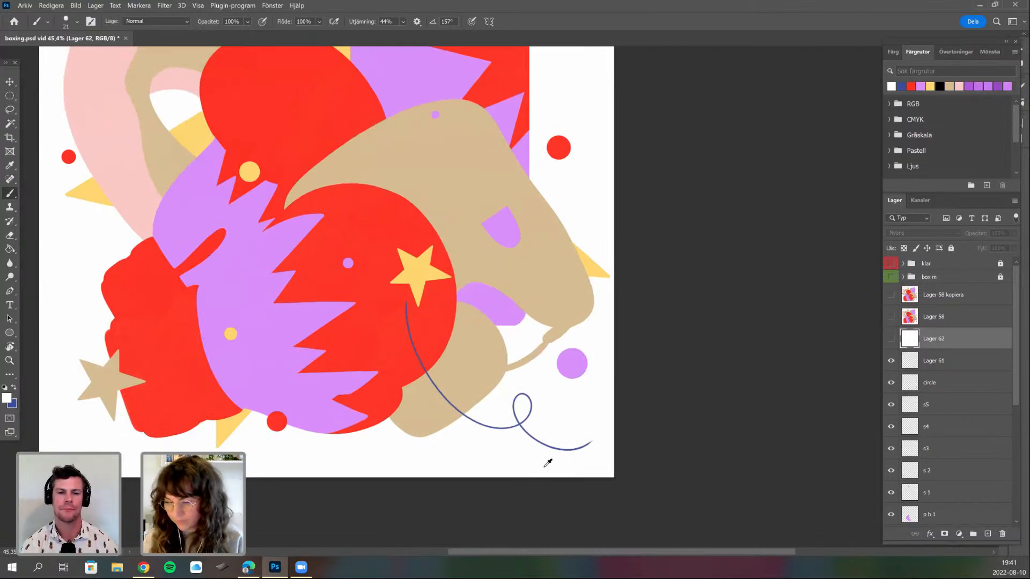
{"action": "scroll", "coordinate": [560, 461], "scroll_direction": "down", "scroll_amount": 1}
{"action": "scroll", "coordinate": [539, 453], "scroll_direction": "down", "scroll_amount": 2}
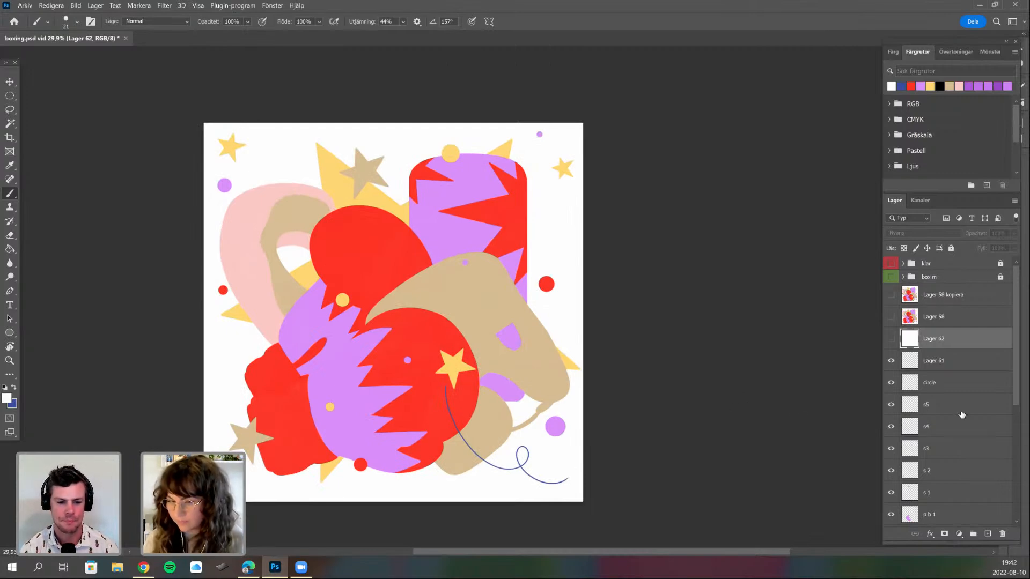
{"action": "key", "text": "alt+["}
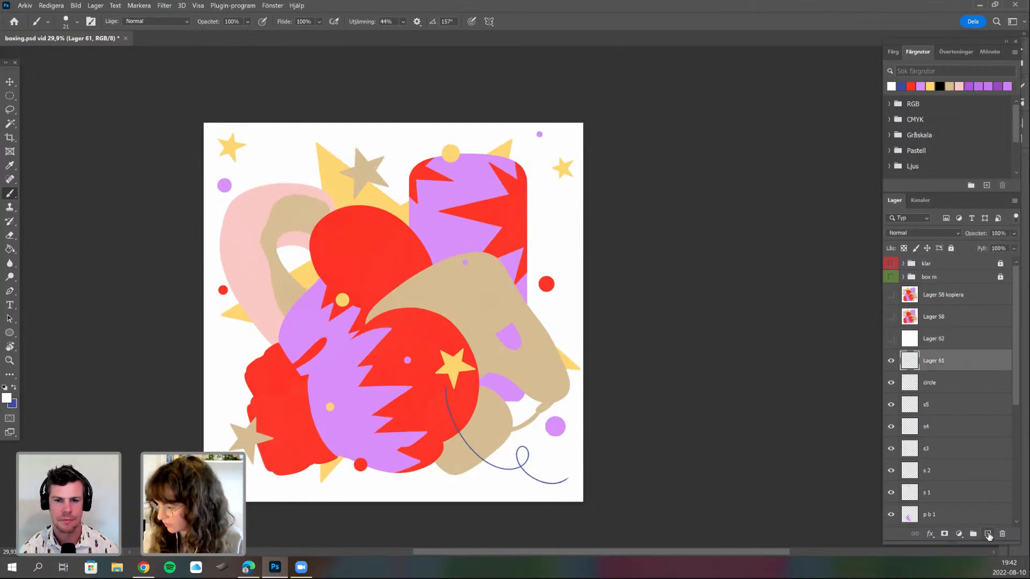
{"action": "left_click", "coordinate": [891, 362]}
{"action": "left_click", "coordinate": [890, 362]}
{"action": "left_click", "coordinate": [987, 533]}
{"action": "right_click", "coordinate": [929, 362]}
{"action": "left_click", "coordinate": [816, 264]}
- Pick a lighter blue as the foreground colour and fill the clipped layer Lager 63 with it
{"action": "left_click", "coordinate": [900, 85]}
{"action": "left_click", "coordinate": [8, 398]}
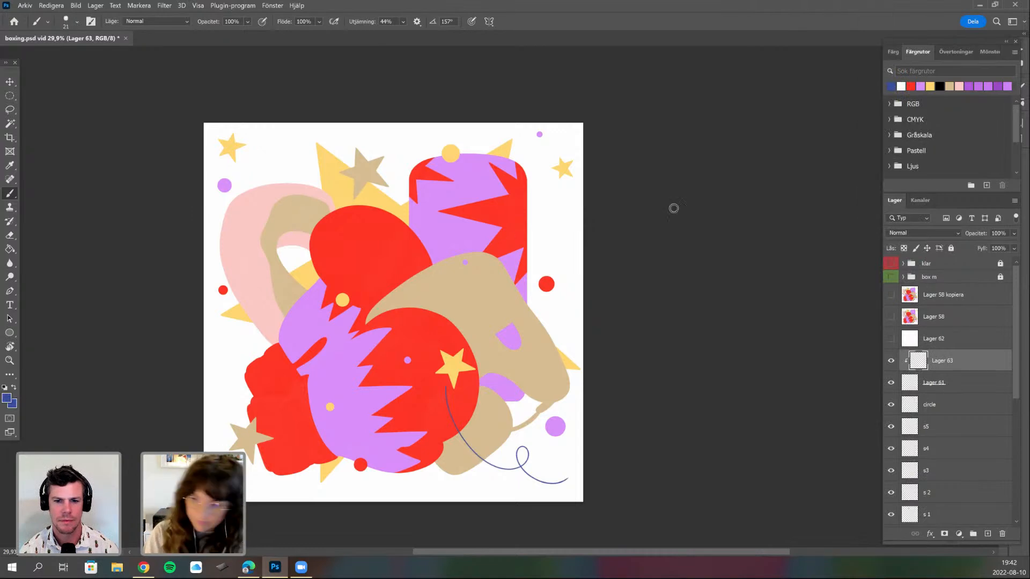
{"action": "left_click", "coordinate": [736, 203]}
{"action": "left_click", "coordinate": [907, 167]}
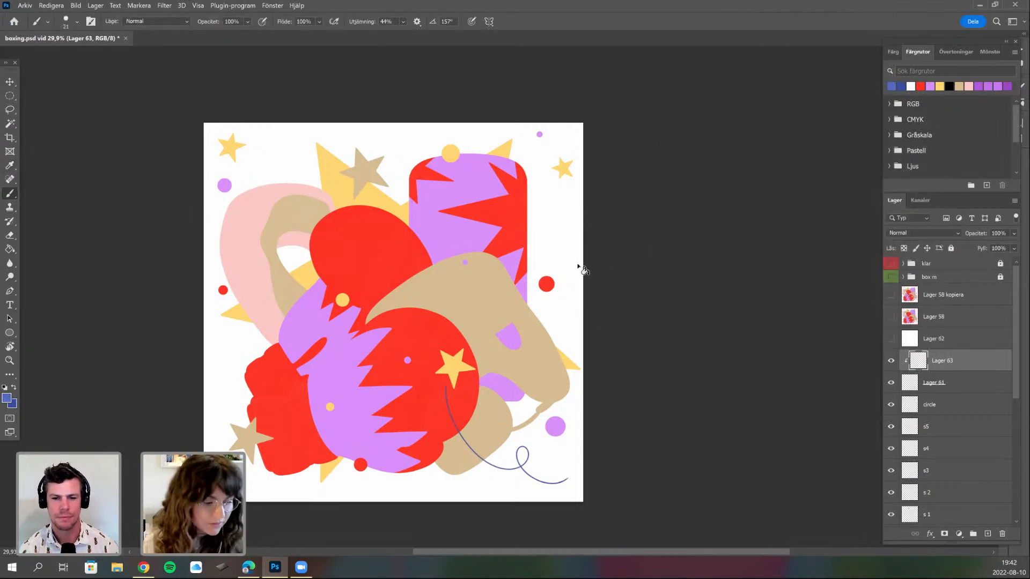
{"action": "key", "text": "g"}
{"action": "left_click", "coordinate": [503, 363]}
- Toggle the greyscale check layer Lager 62 on and off to compare the curl's tonal value with its surroundings
{"action": "left_click_drag", "start_coordinate": [563, 420], "coordinate": [535, 411]}
{"action": "left_click", "coordinate": [890, 338]}
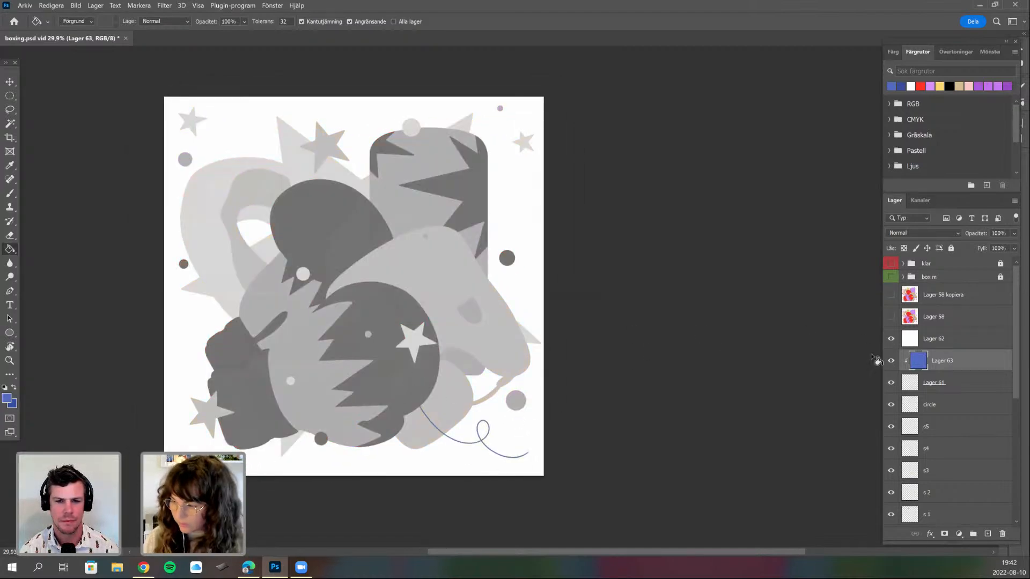
{"action": "left_click", "coordinate": [891, 338]}
{"action": "left_click_drag", "start_coordinate": [529, 358], "coordinate": [521, 333]}
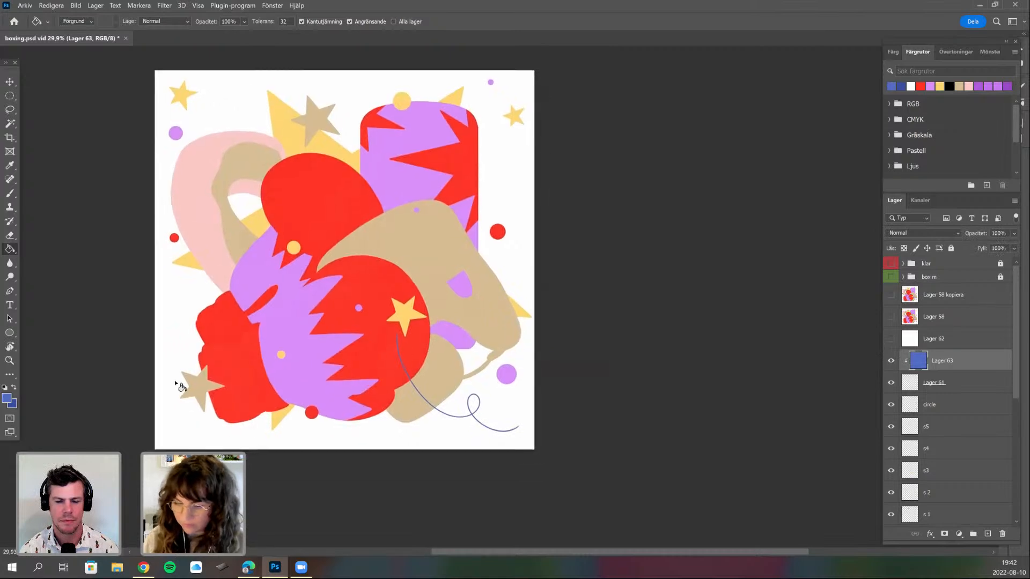
- Set the foreground colour to blue #4b5ebd and fill the clipped layer Lager 63 with it
{"action": "key", "text": "i"}
{"action": "left_click", "coordinate": [7, 398]}
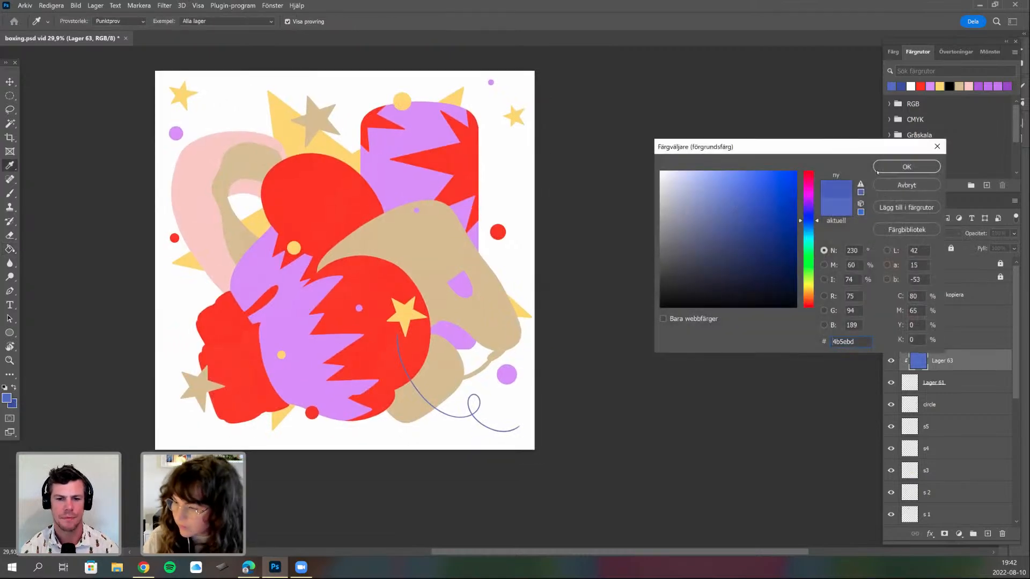
{"action": "key", "text": "g"}
{"action": "key", "text": "Return"}
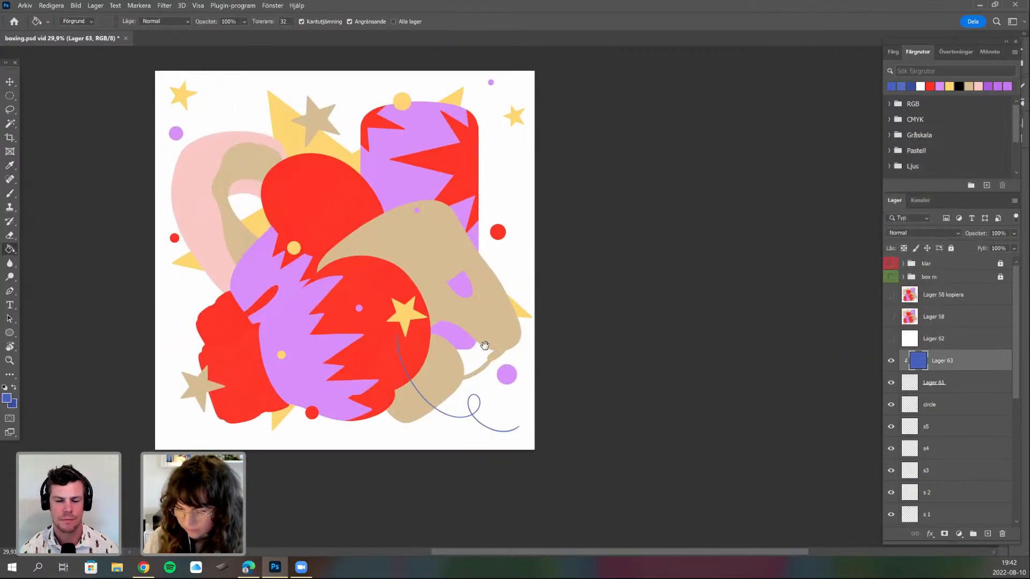
{"action": "left_click_drag", "start_coordinate": [487, 349], "coordinate": [482, 328]}
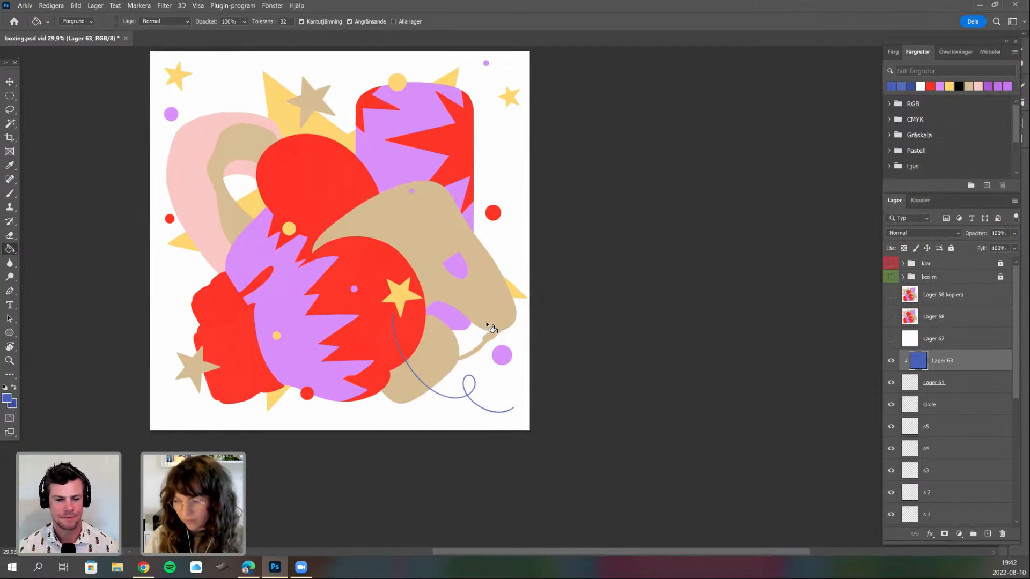
- Toggle the greyscale check layer Lager 62 and the clipped layer Lager 63 to compare the curl's colour and tonal value
{"action": "left_click", "coordinate": [891, 340]}
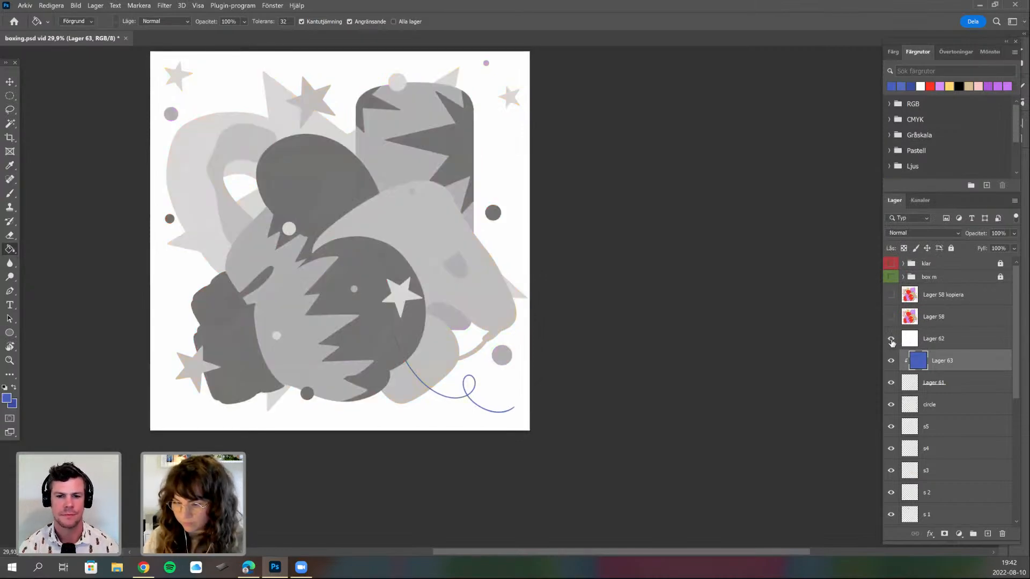
{"action": "left_click", "coordinate": [891, 340]}
{"action": "left_click", "coordinate": [891, 365]}
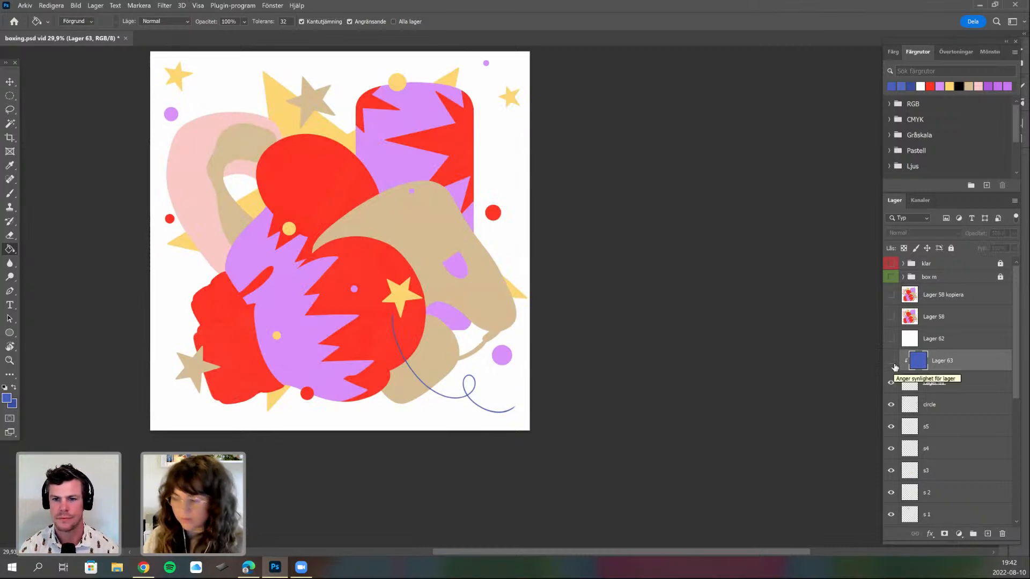
{"action": "left_click", "coordinate": [892, 365]}
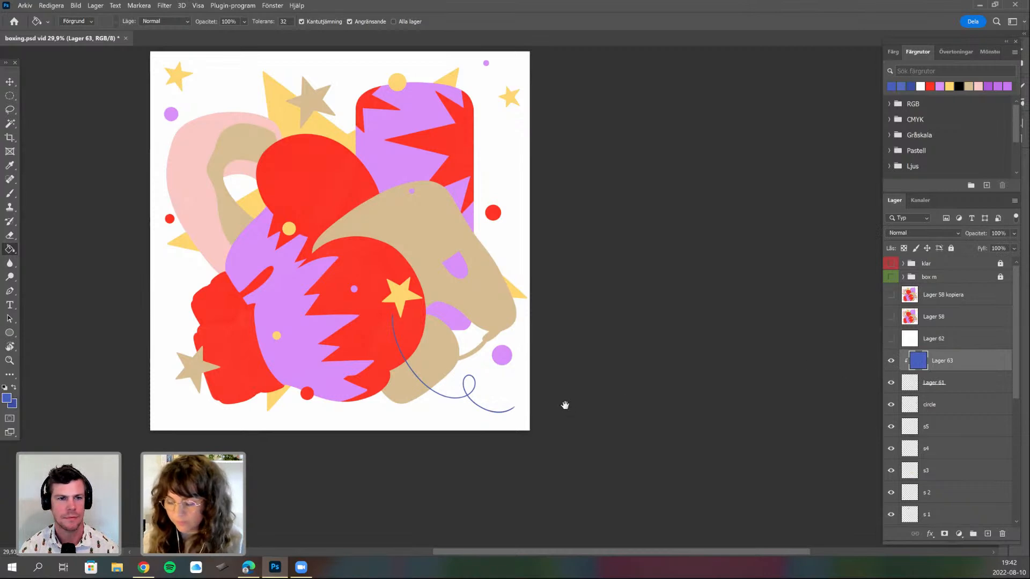
- Remove the clipped colour layer Lager 63 from above the curl's layer
{"action": "scroll", "coordinate": [590, 385], "scroll_direction": "up", "scroll_amount": 3}
{"action": "scroll", "coordinate": [610, 395], "scroll_direction": "up", "scroll_amount": 1}
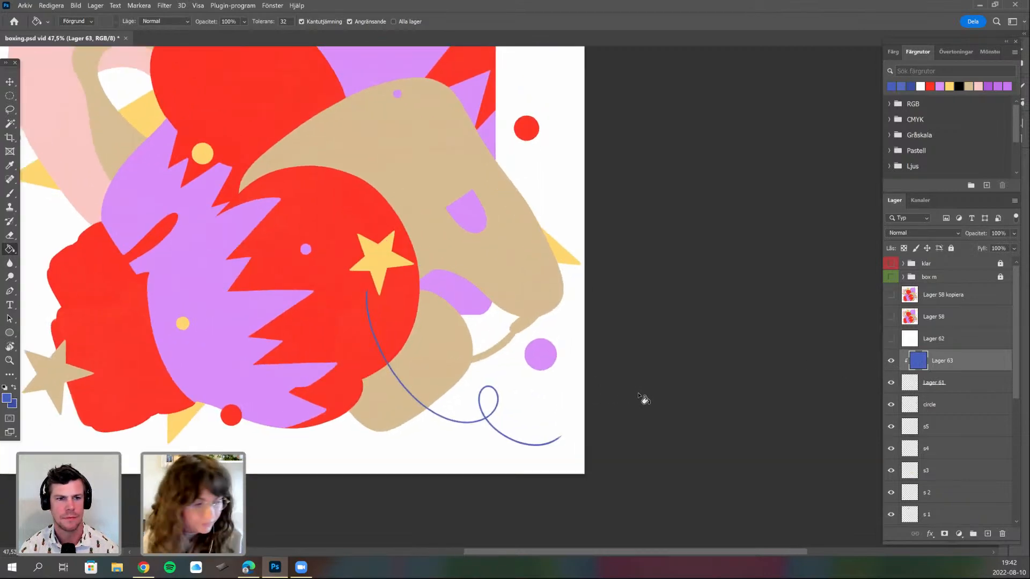
{"action": "key", "text": "Delete"}
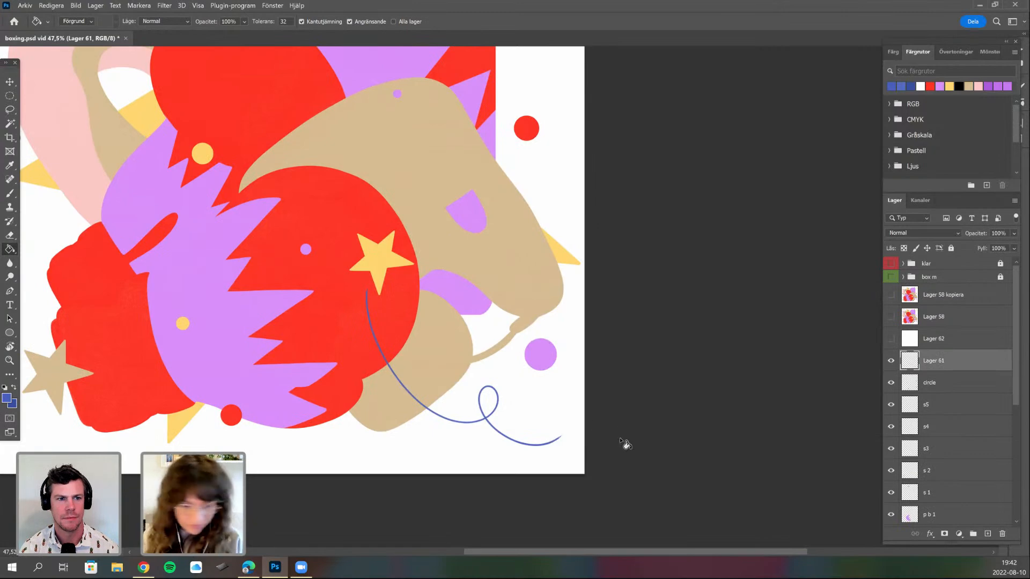
- Add a new layer above Lager 61, lower Lager 61's opacity to 32%, and ready the Brush on the new layer
{"action": "key", "text": "r"}
{"action": "left_click_drag", "start_coordinate": [528, 482], "coordinate": [432, 344]}
{"action": "scroll", "coordinate": [559, 352], "scroll_direction": "up", "scroll_amount": 3}
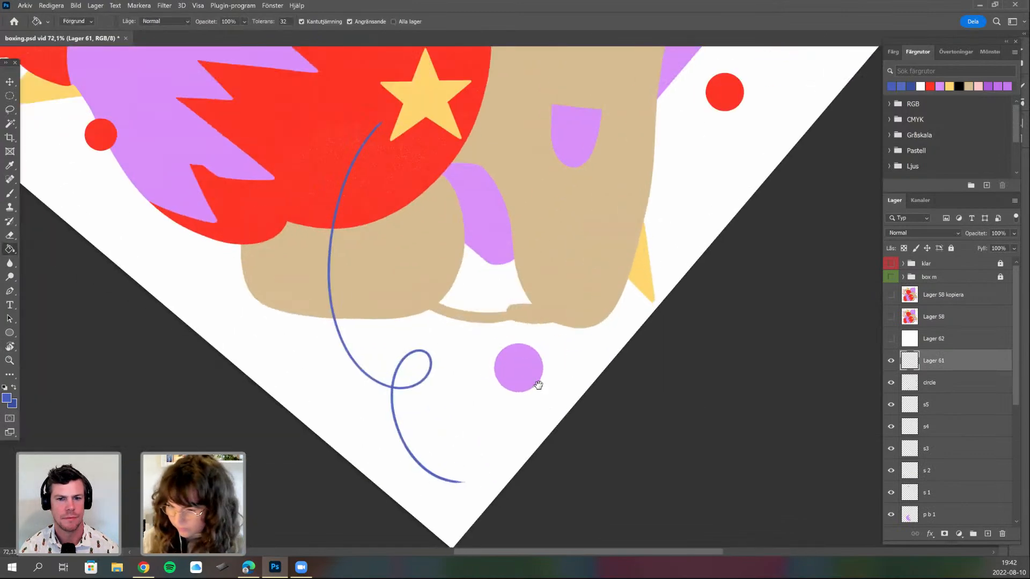
{"action": "left_click_drag", "start_coordinate": [605, 366], "coordinate": [590, 393]}
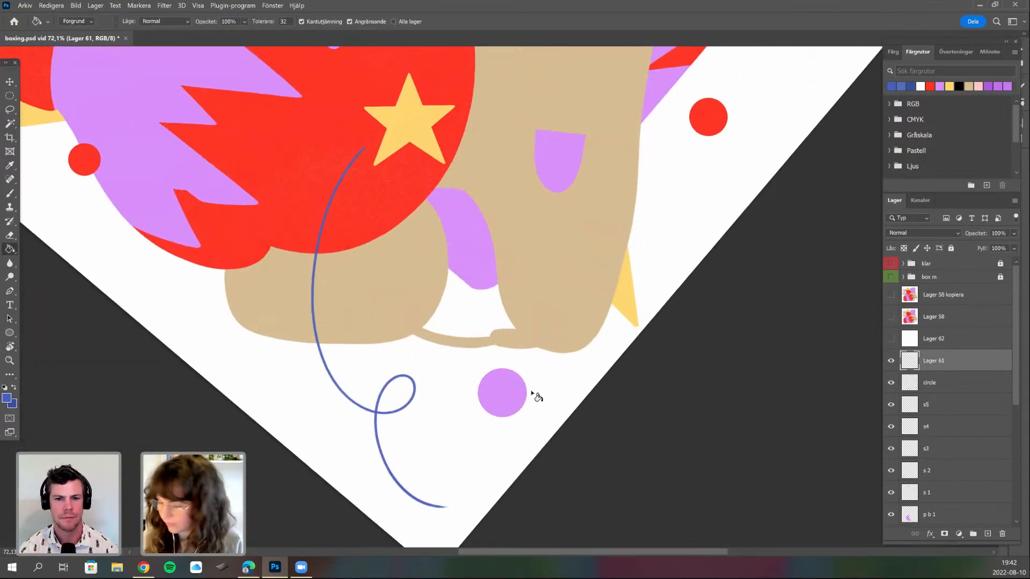
{"action": "left_click", "coordinate": [987, 533]}
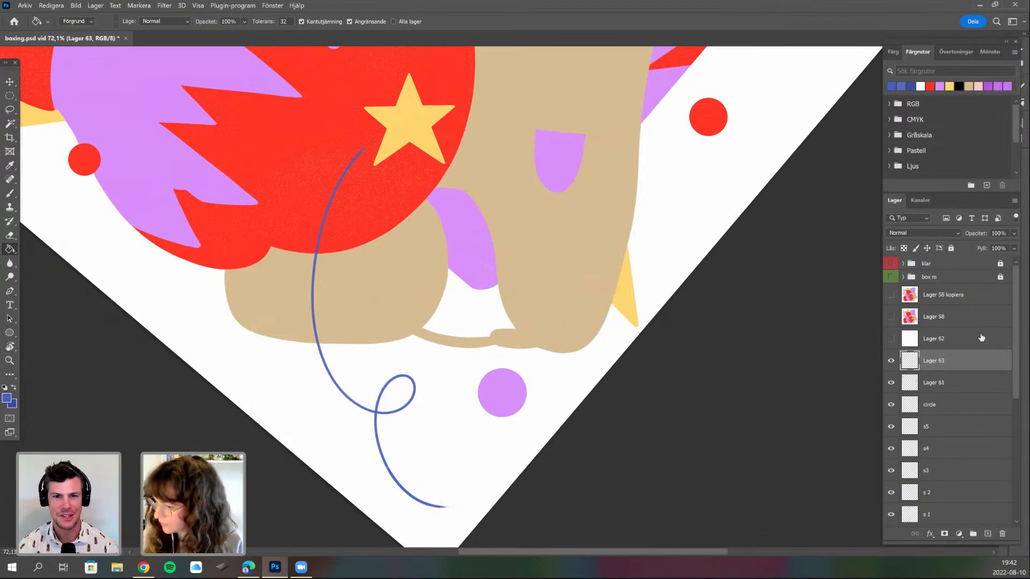
{"action": "left_click", "coordinate": [961, 380]}
{"action": "left_click", "coordinate": [1012, 234]}
{"action": "left_click", "coordinate": [978, 247]}
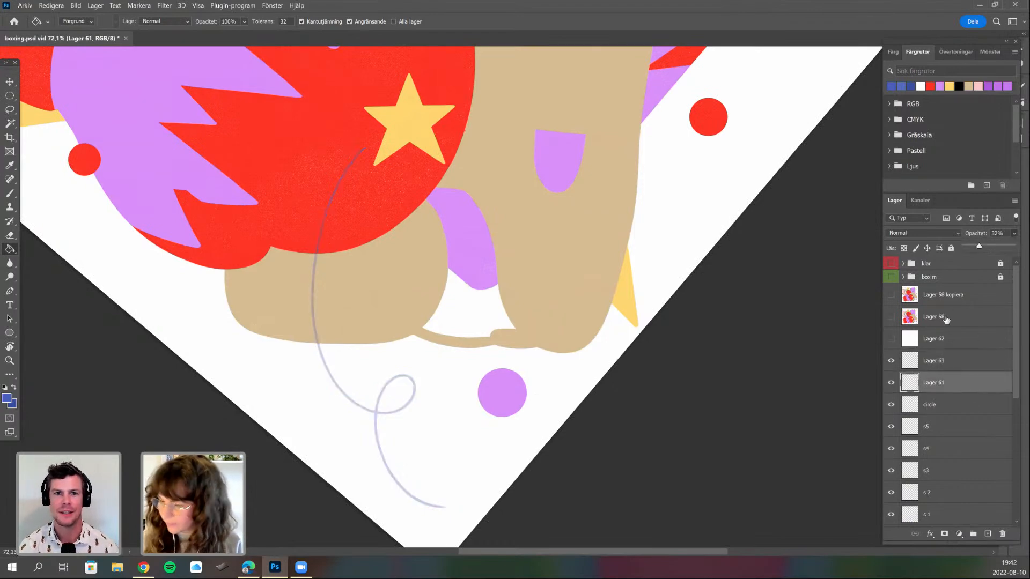
{"action": "left_click", "coordinate": [941, 363]}
{"action": "key", "text": "b"}
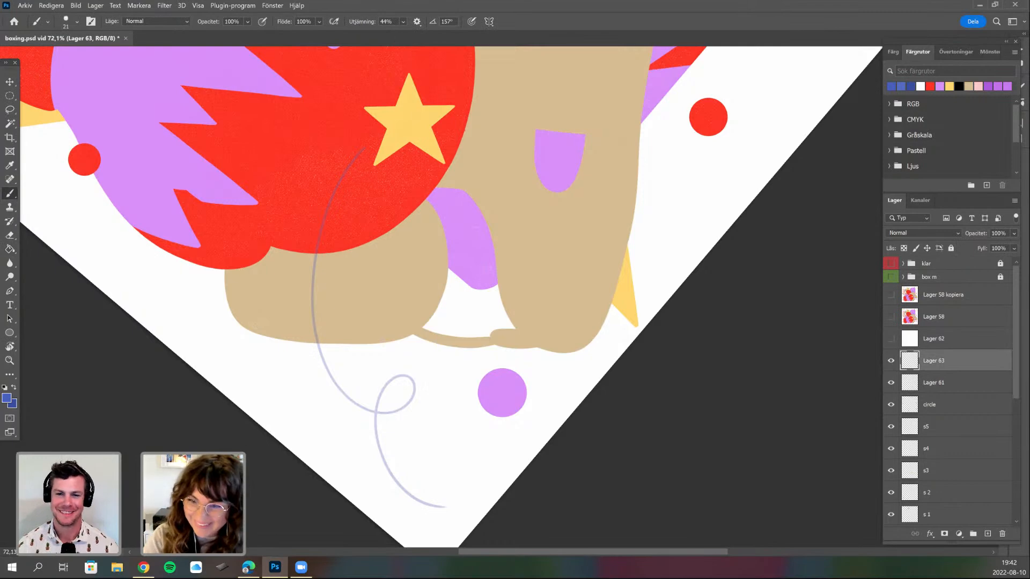
- Redraw the looping blue curl below the front glove's star on Lager 63 and delete the faded curl layer Lager 61
{"action": "mouse_move", "coordinate": [345, 159]}
{"action": "left_mouse_down"}
{"action": "mouse_move", "coordinate": [295, 324]}
{"action": "mouse_move", "coordinate": [405, 386]}
{"action": "mouse_move", "coordinate": [388, 483]}
{"action": "mouse_move", "coordinate": [439, 489]}
{"action": "left_mouse_up"}
{"action": "left_click_drag", "start_coordinate": [463, 364], "coordinate": [468, 385]}
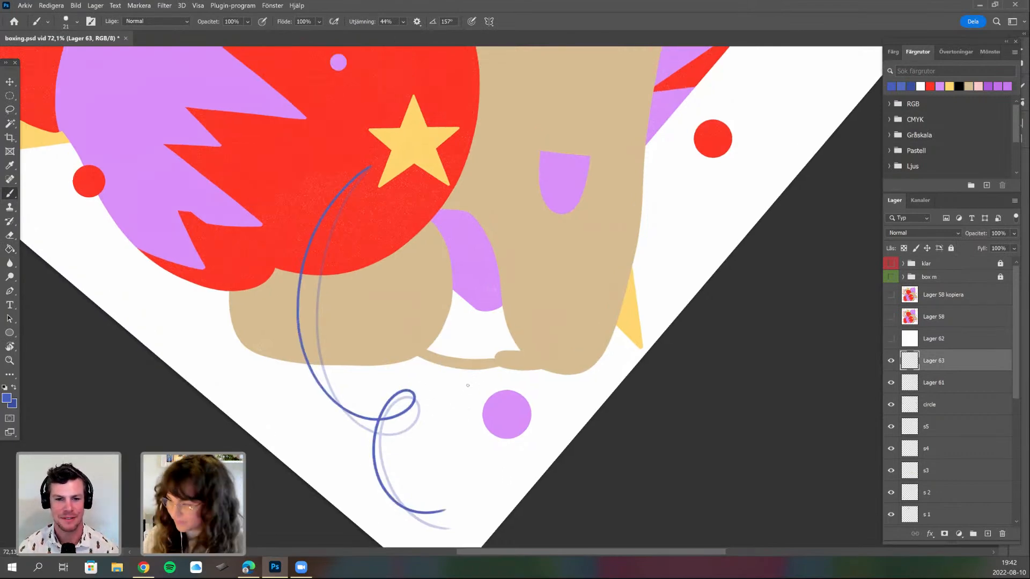
{"action": "left_click", "coordinate": [891, 382]}
{"action": "scroll", "coordinate": [560, 427], "scroll_direction": "down", "scroll_amount": 2}
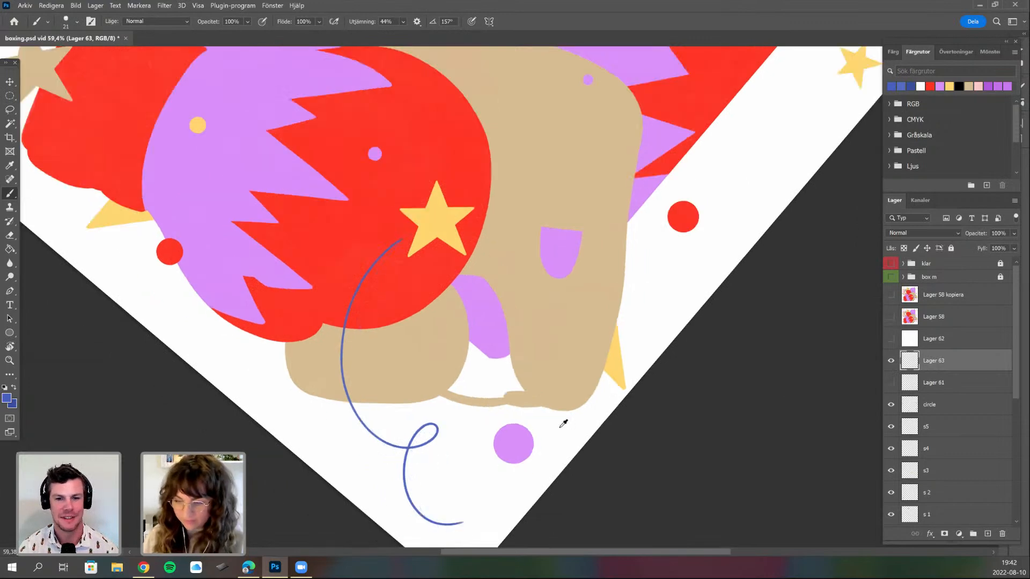
{"action": "scroll", "coordinate": [557, 427], "scroll_direction": "down", "scroll_amount": 4}
{"action": "key", "text": "r"}
{"action": "left_click_drag", "start_coordinate": [622, 440], "coordinate": [674, 292]}
{"action": "left_click_drag", "start_coordinate": [954, 381], "coordinate": [1002, 533]}
- Show the sketch layer Lager 58 and draw a blue curl looping from the helmet's top to the small star beside the punching bag
{"action": "left_click", "coordinate": [892, 318]}
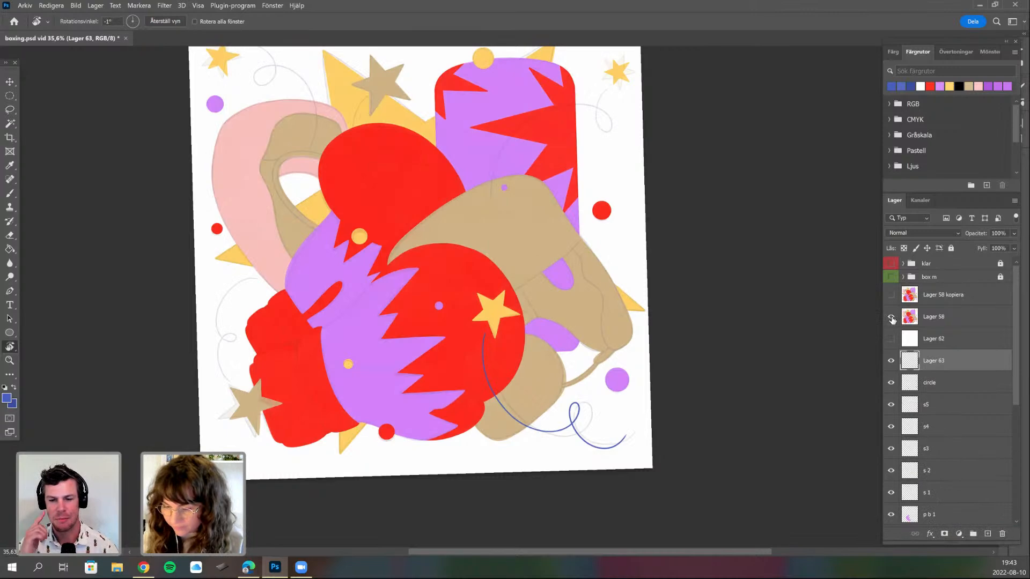
{"action": "left_click", "coordinate": [891, 318]}
{"action": "left_click_drag", "start_coordinate": [497, 407], "coordinate": [448, 479]}
{"action": "scroll", "coordinate": [468, 350], "scroll_direction": "up", "scroll_amount": 4}
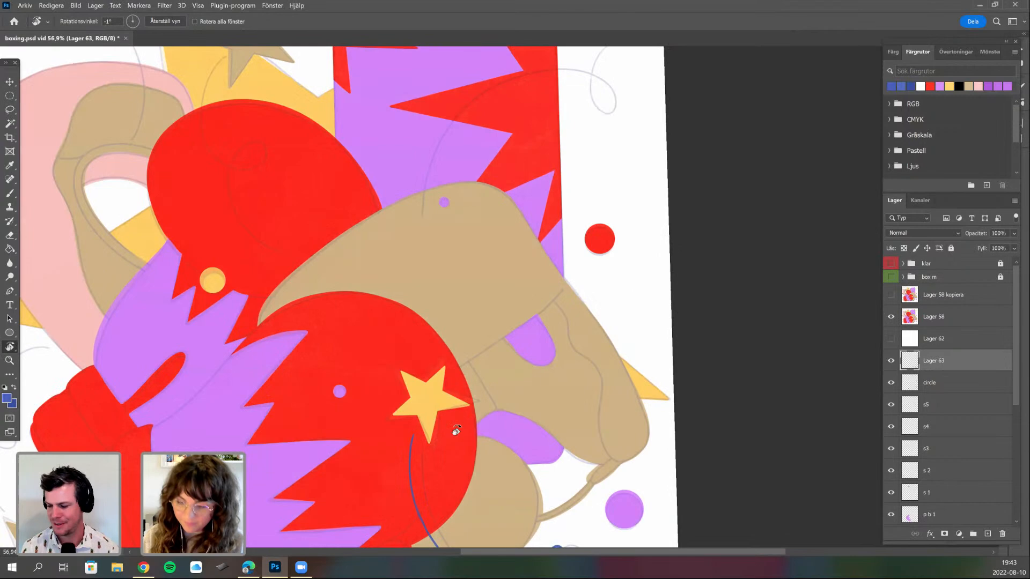
{"action": "left_click_drag", "start_coordinate": [455, 430], "coordinate": [501, 342]}
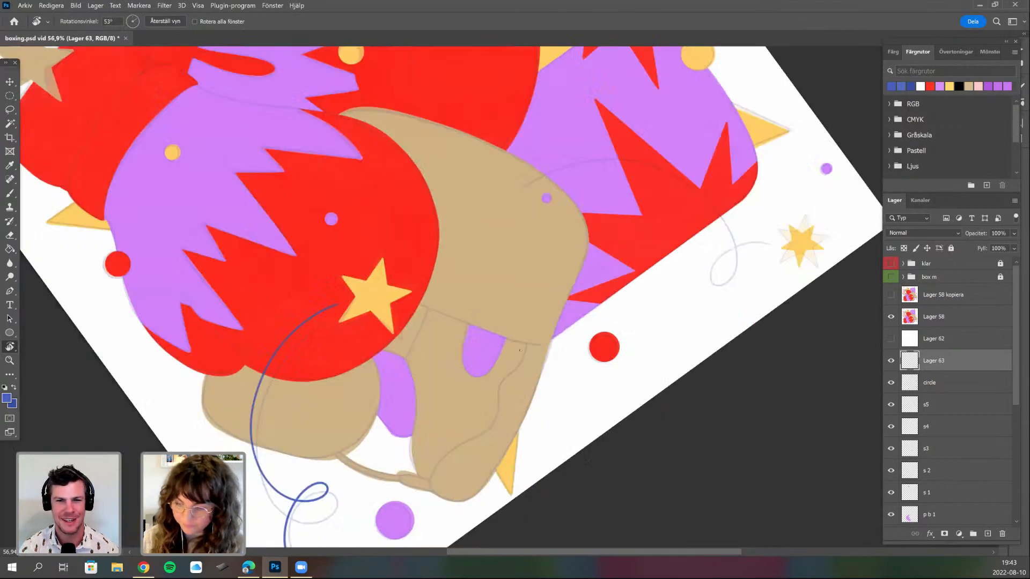
{"action": "left_click_drag", "start_coordinate": [519, 380], "coordinate": [448, 422]}
{"action": "mouse_move", "coordinate": [344, 305]}
{"action": "left_mouse_down"}
{"action": "mouse_move", "coordinate": [299, 396]}
{"action": "mouse_move", "coordinate": [325, 327]}
{"action": "mouse_move", "coordinate": [496, 292]}
{"action": "left_mouse_up"}
{"action": "key", "text": "b"}
{"action": "mouse_move", "coordinate": [499, 238]}
{"action": "left_mouse_down"}
{"action": "mouse_move", "coordinate": [472, 289]}
{"action": "mouse_move", "coordinate": [497, 244]}
{"action": "left_mouse_up"}
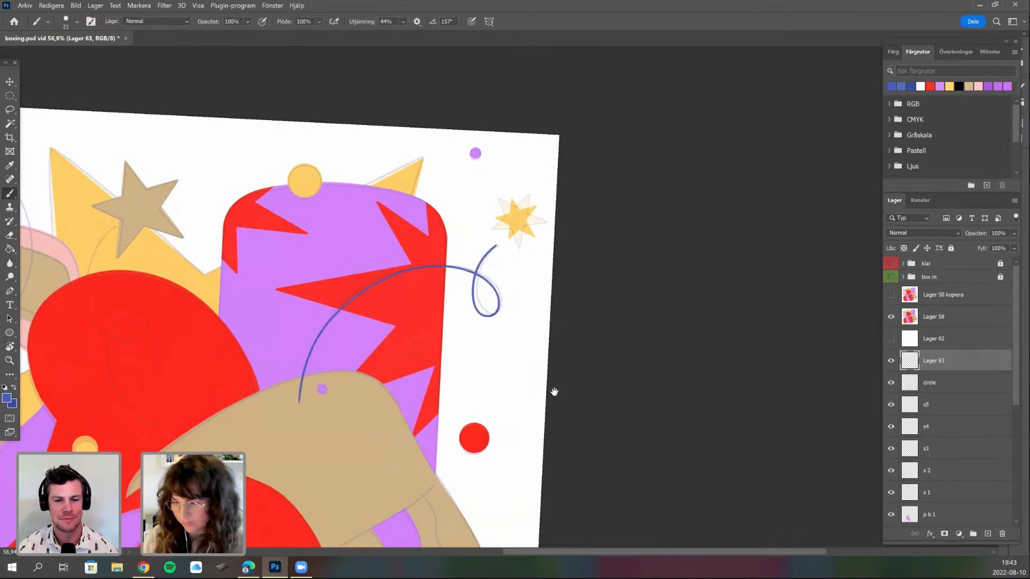
{"action": "left_click_drag", "start_coordinate": [555, 391], "coordinate": [620, 424]}
{"action": "left_click", "coordinate": [891, 317]}
{"action": "left_click", "coordinate": [891, 317]}
- Draw a looping blue curl from the beige star down over the rear red glove, undoing and repeating a stroke
{"action": "left_click_drag", "start_coordinate": [553, 361], "coordinate": [713, 252]}
{"action": "mouse_move", "coordinate": [349, 384]}
{"action": "left_mouse_down"}
{"action": "mouse_move", "coordinate": [375, 363]}
{"action": "mouse_move", "coordinate": [328, 434]}
{"action": "left_mouse_up"}
{"action": "left_click_drag", "start_coordinate": [313, 201], "coordinate": [292, 236]}
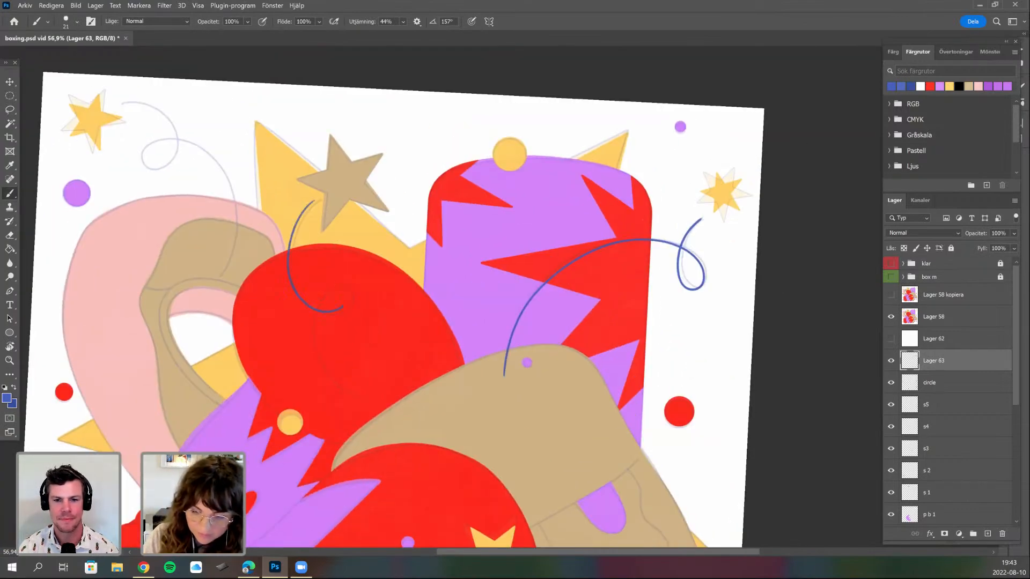
{"action": "left_click_drag", "start_coordinate": [547, 427], "coordinate": [648, 417]}
{"action": "key", "text": "ctrl+z"}
{"action": "left_click_drag", "start_coordinate": [419, 190], "coordinate": [398, 268]}
{"action": "left_click_drag", "start_coordinate": [435, 364], "coordinate": [548, 400]}
- Draw the remaining blue curls beside the mouthguard's yellow star and beside the front glove's cuff, following the sketch
{"action": "mouse_move", "coordinate": [402, 151]}
{"action": "left_mouse_down"}
{"action": "mouse_move", "coordinate": [378, 198]}
{"action": "mouse_move", "coordinate": [413, 170]}
{"action": "mouse_move", "coordinate": [437, 304]}
{"action": "left_mouse_up"}
{"action": "left_click_drag", "start_coordinate": [477, 248], "coordinate": [446, 86]}
{"action": "left_click_drag", "start_coordinate": [508, 255], "coordinate": [539, 197]}
{"action": "mouse_move", "coordinate": [321, 276]}
{"action": "left_mouse_down"}
{"action": "mouse_move", "coordinate": [267, 365]}
{"action": "mouse_move", "coordinate": [268, 418]}
{"action": "left_mouse_up"}
{"action": "left_click_drag", "start_coordinate": [592, 424], "coordinate": [530, 336]}
{"action": "key", "text": "r"}
{"action": "mouse_move", "coordinate": [496, 464]}
{"action": "left_mouse_down"}
{"action": "mouse_move", "coordinate": [502, 454]}
{"action": "mouse_move", "coordinate": [466, 503]}
{"action": "left_mouse_up"}
{"action": "key", "text": "b"}
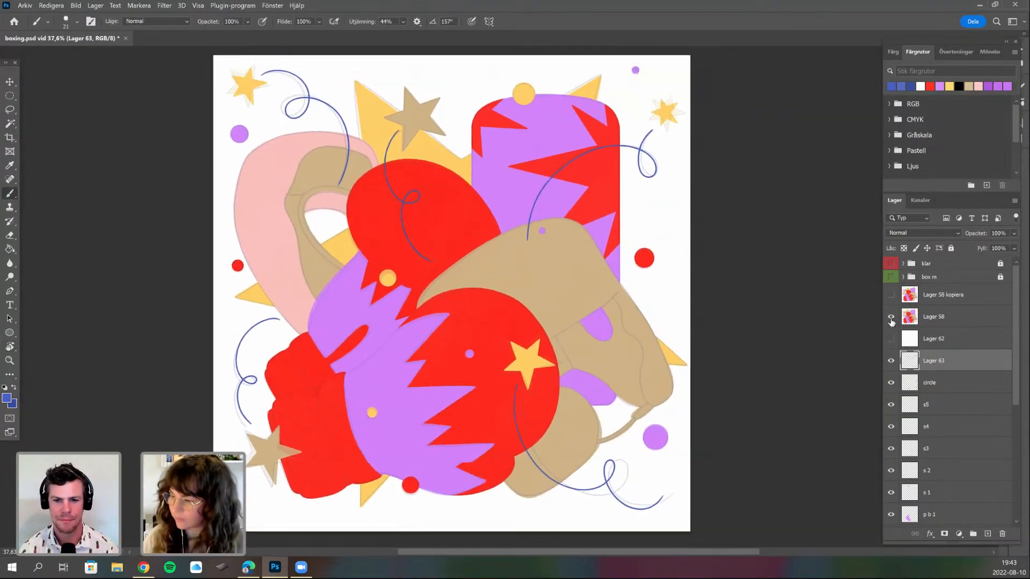
- Toggle the sketch layer Lager 58 to compare it with the drawn curls, and leave it hidden
{"action": "left_click", "coordinate": [892, 319]}
{"action": "left_click", "coordinate": [891, 321]}
{"action": "left_click", "coordinate": [891, 321]}
{"action": "left_click_drag", "start_coordinate": [498, 382], "coordinate": [469, 435]}
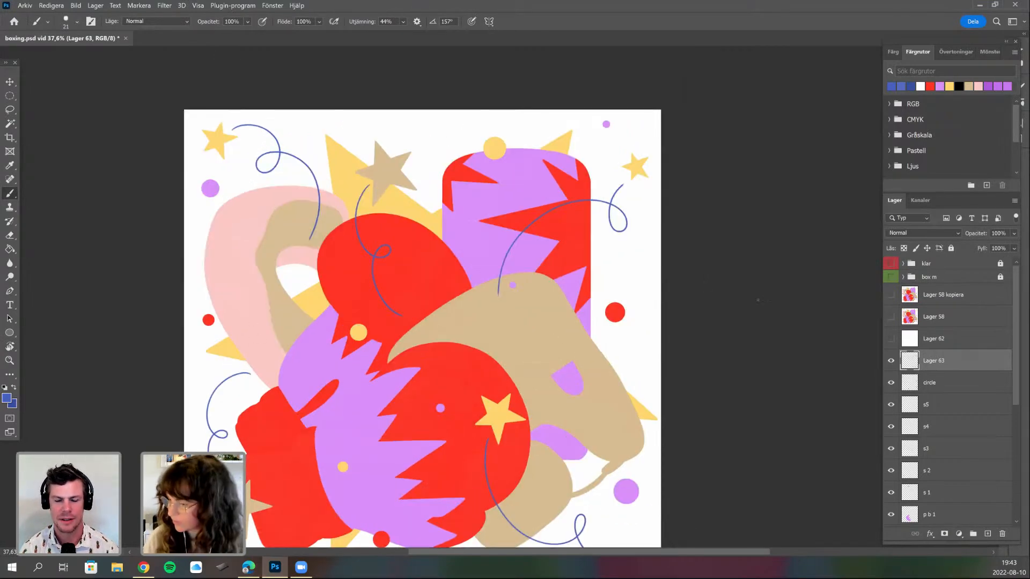
{"action": "left_click_drag", "start_coordinate": [524, 404], "coordinate": [493, 393]}
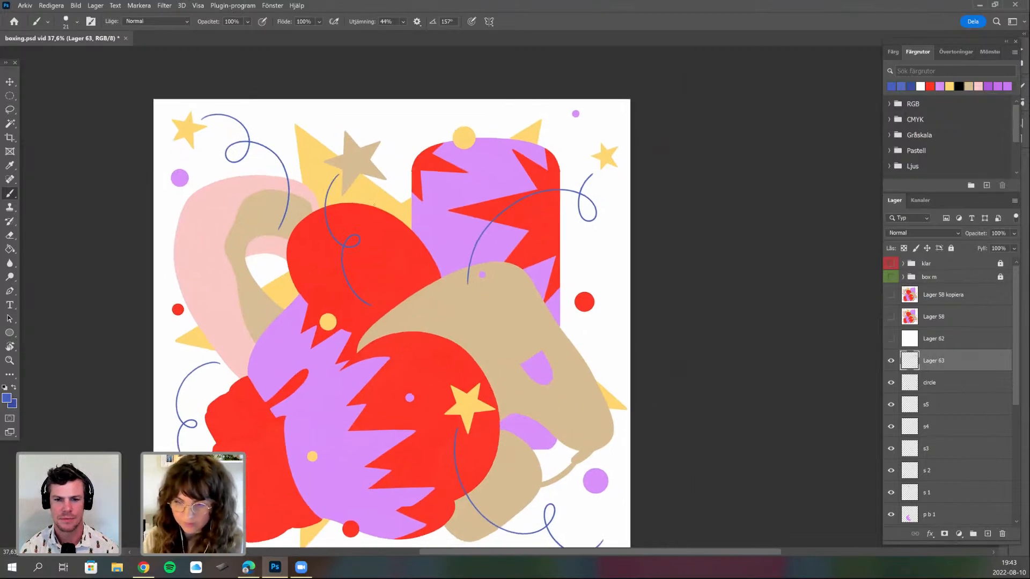
- Try a deeper pink, #f2beb6, on the mouthguard by filling a new layer clipped above the mouth layer
{"action": "left_click_drag", "start_coordinate": [1015, 339], "coordinate": [1014, 484]}
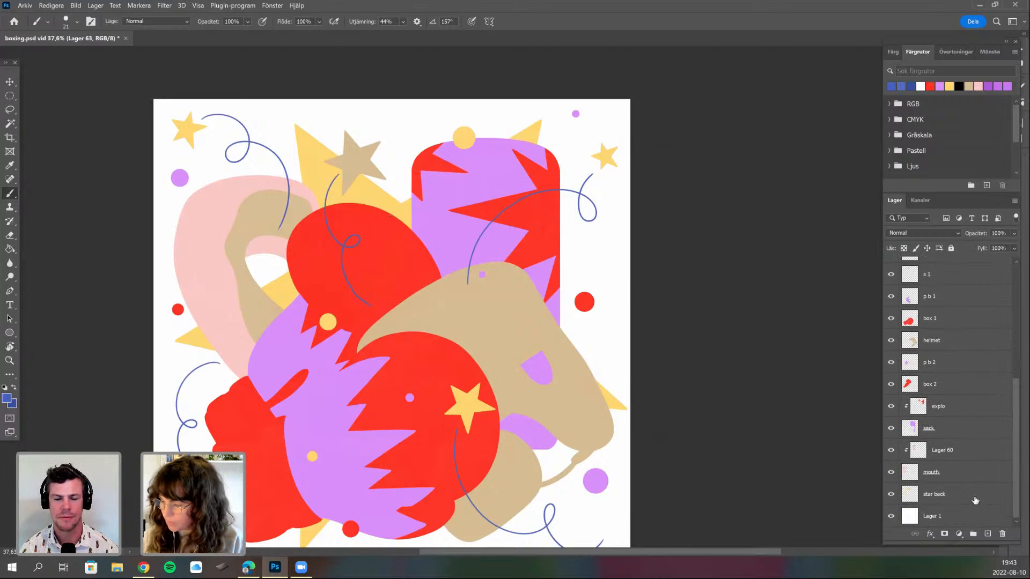
{"action": "left_click", "coordinate": [977, 473]}
{"action": "left_click", "coordinate": [986, 534]}
{"action": "left_click_drag", "start_coordinate": [467, 408], "coordinate": [515, 463]}
{"action": "left_click", "coordinate": [7, 398]}
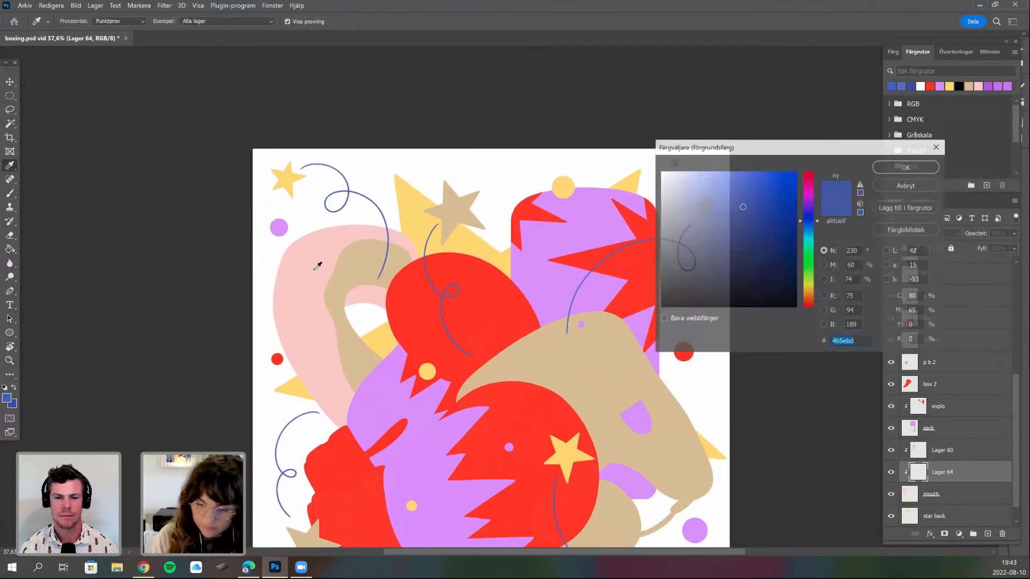
{"action": "left_click", "coordinate": [315, 268]}
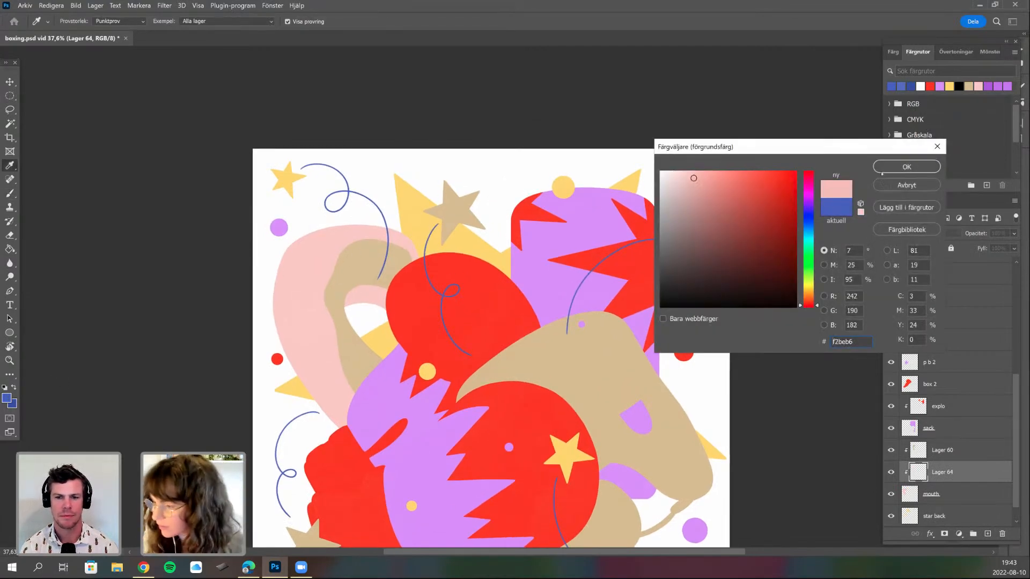
{"action": "left_click", "coordinate": [906, 167]}
{"action": "left_click", "coordinate": [505, 337]}
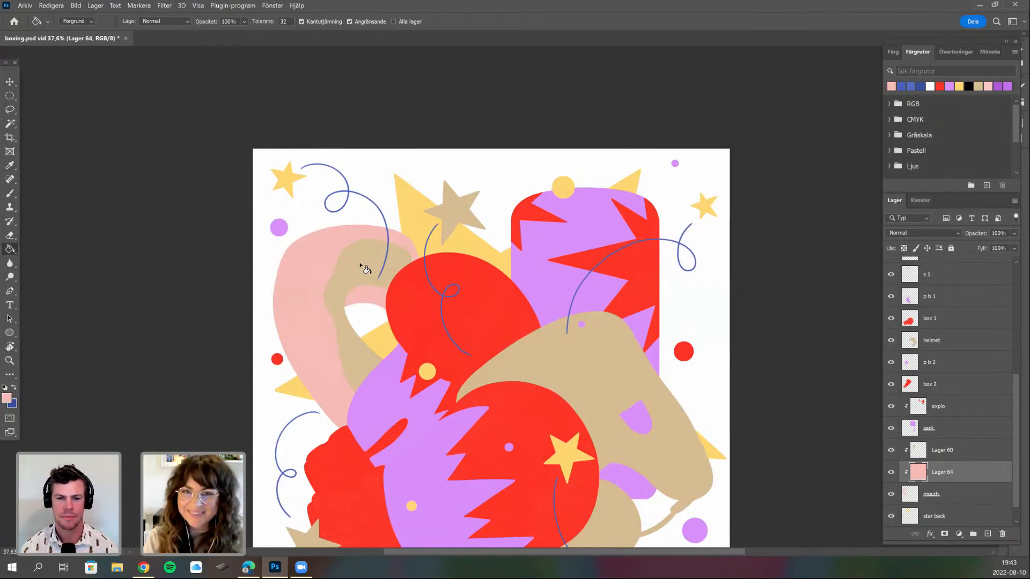
- Undo the pink fill and delete the clipped layer Lager 64
{"action": "mouse_move", "coordinate": [498, 401]}
{"action": "left_mouse_down"}
{"action": "mouse_move", "coordinate": [473, 375]}
{"action": "mouse_move", "coordinate": [488, 412]}
{"action": "left_mouse_up"}
{"action": "key", "text": "ctrl+z"}
{"action": "left_click_drag", "start_coordinate": [471, 327], "coordinate": [444, 225]}
{"action": "left_click_drag", "start_coordinate": [1018, 431], "coordinate": [1001, 533]}
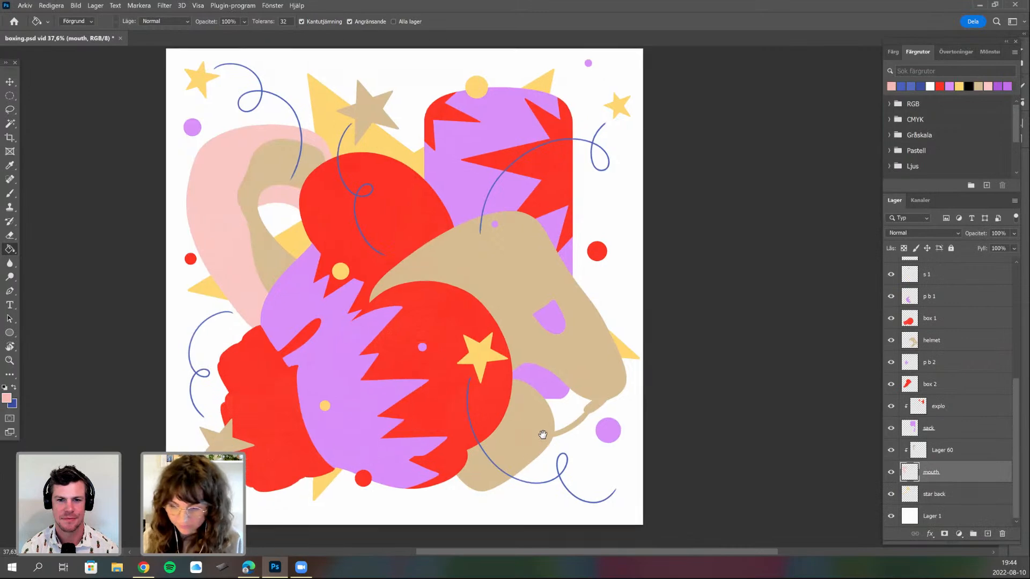
- Show the sketch layer Lager 58 over the artwork as a guide for the front glove's details
{"action": "scroll", "coordinate": [1009, 295], "scroll_direction": "up", "scroll_amount": 5}
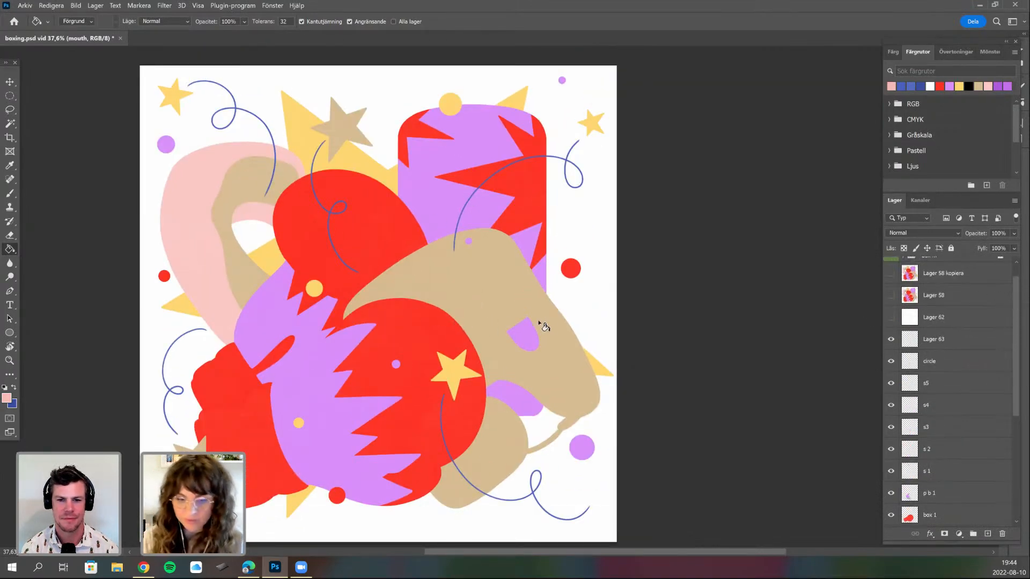
{"action": "scroll", "coordinate": [536, 321], "scroll_direction": "down", "scroll_amount": 2}
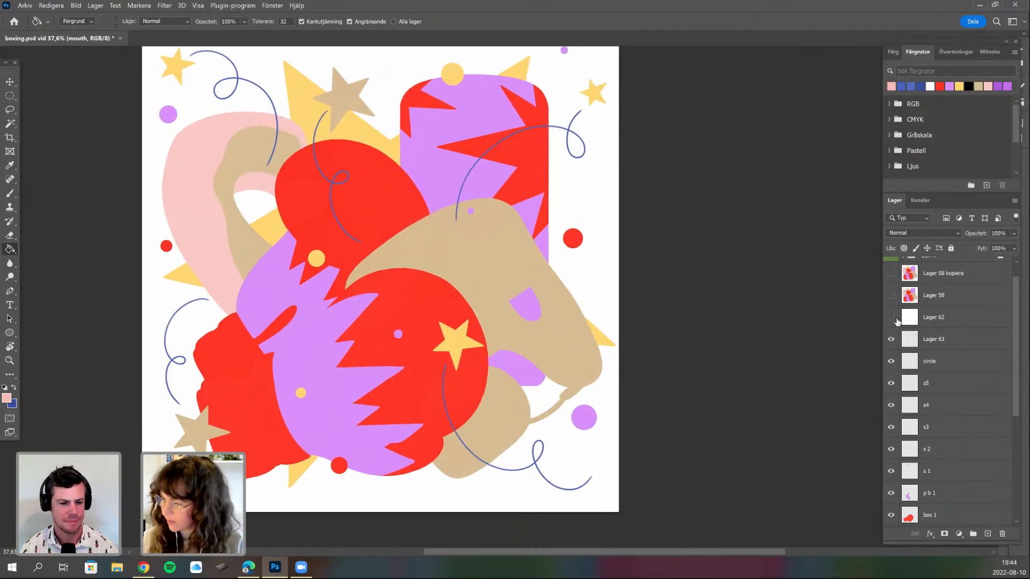
{"action": "left_click", "coordinate": [890, 296]}
{"action": "scroll", "coordinate": [445, 300], "scroll_direction": "up", "scroll_amount": 2}
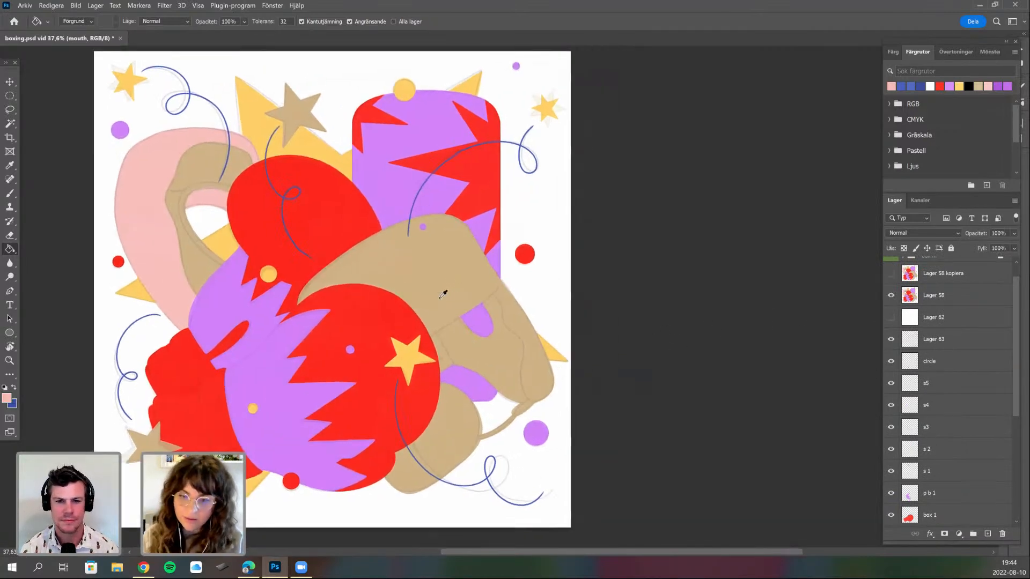
{"action": "scroll", "coordinate": [450, 307], "scroll_direction": "up", "scroll_amount": 2}
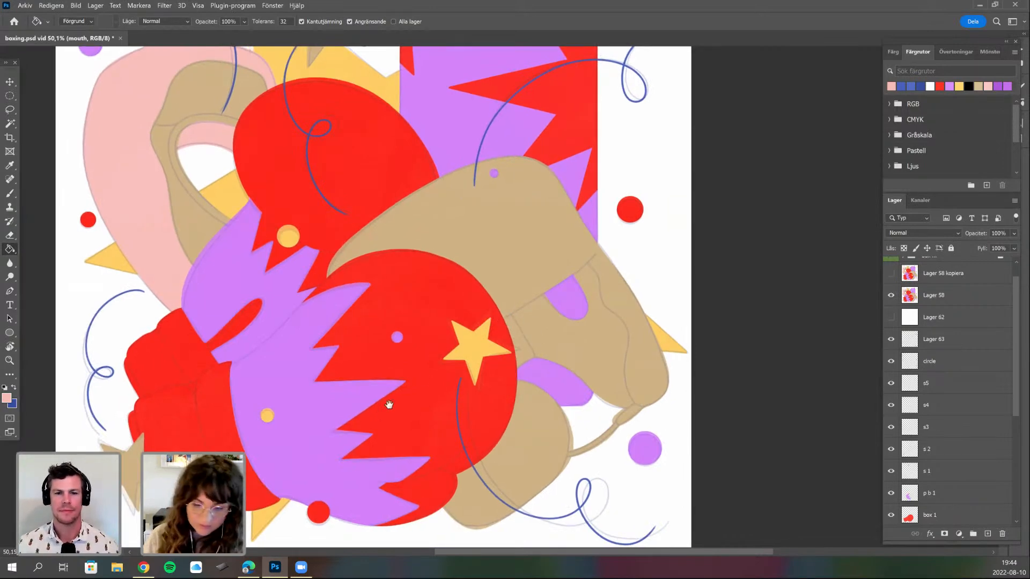
{"action": "left_click_drag", "start_coordinate": [433, 372], "coordinate": [486, 331]}
{"action": "left_click_drag", "start_coordinate": [254, 484], "coordinate": [378, 446]}
{"action": "key", "text": "r"}
{"action": "left_click_drag", "start_coordinate": [465, 403], "coordinate": [590, 343]}
{"action": "scroll", "coordinate": [465, 355], "scroll_direction": "up", "scroll_amount": 3}
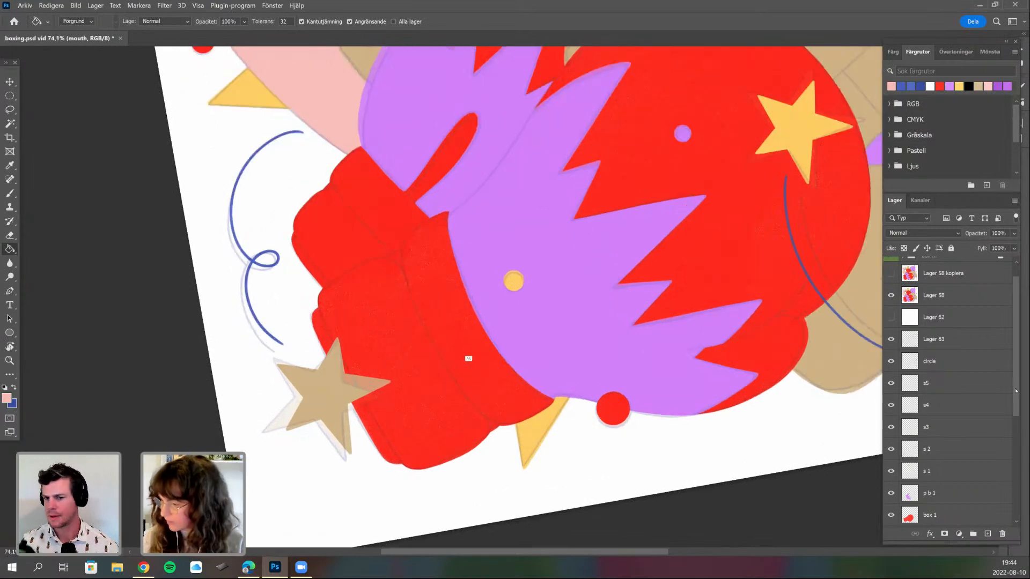
{"action": "left_click_drag", "start_coordinate": [468, 358], "coordinate": [420, 434]}
- Add a new layer directly above the box 1 layer and clip it to that layer
{"action": "scroll", "coordinate": [939, 411], "scroll_direction": "down", "scroll_amount": 3}
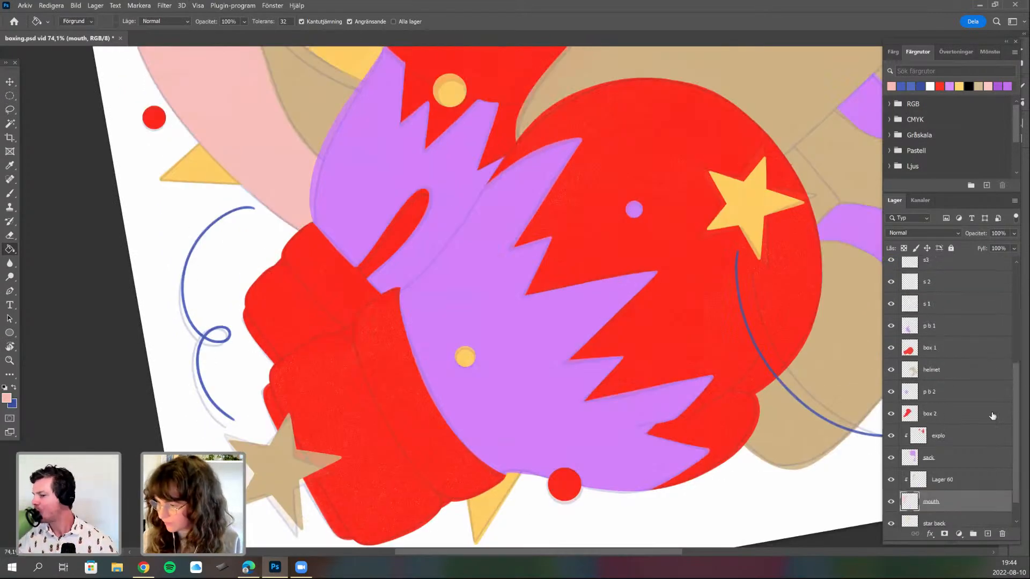
{"action": "left_click", "coordinate": [976, 348]}
{"action": "left_click", "coordinate": [987, 533]}
{"action": "right_click", "coordinate": [936, 347]}
{"action": "left_click", "coordinate": [826, 264]}
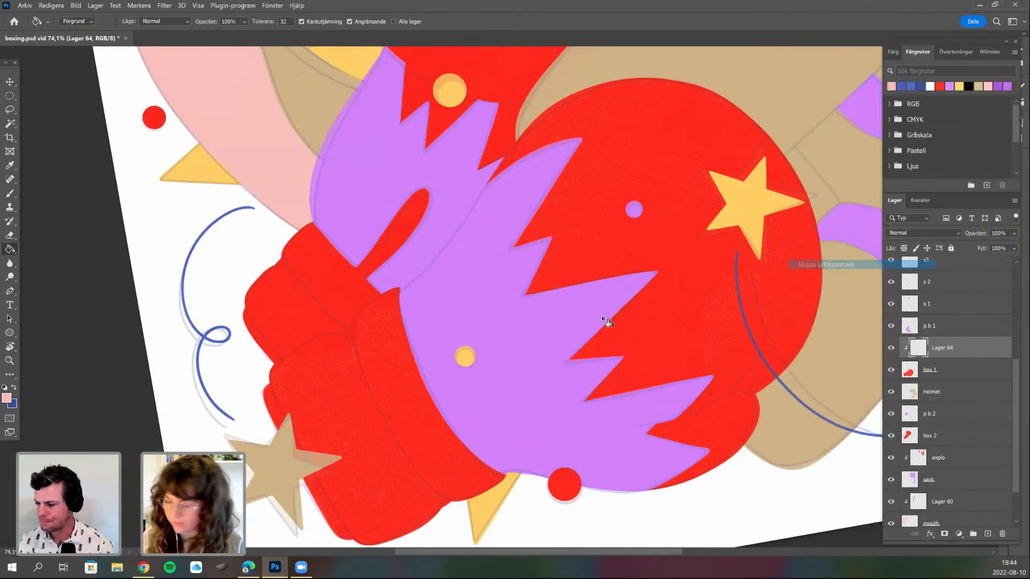
- Hide the sketch copy layer Lager 58 kopiera and switch to the Brush tool
{"action": "left_click_drag", "start_coordinate": [341, 456], "coordinate": [366, 441]}
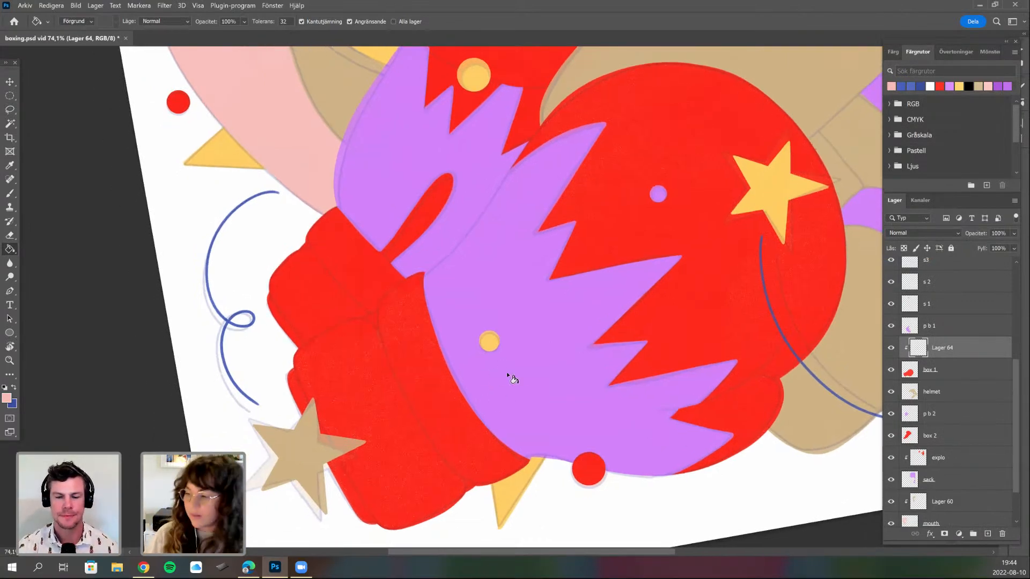
{"action": "left_click", "coordinate": [7, 397]}
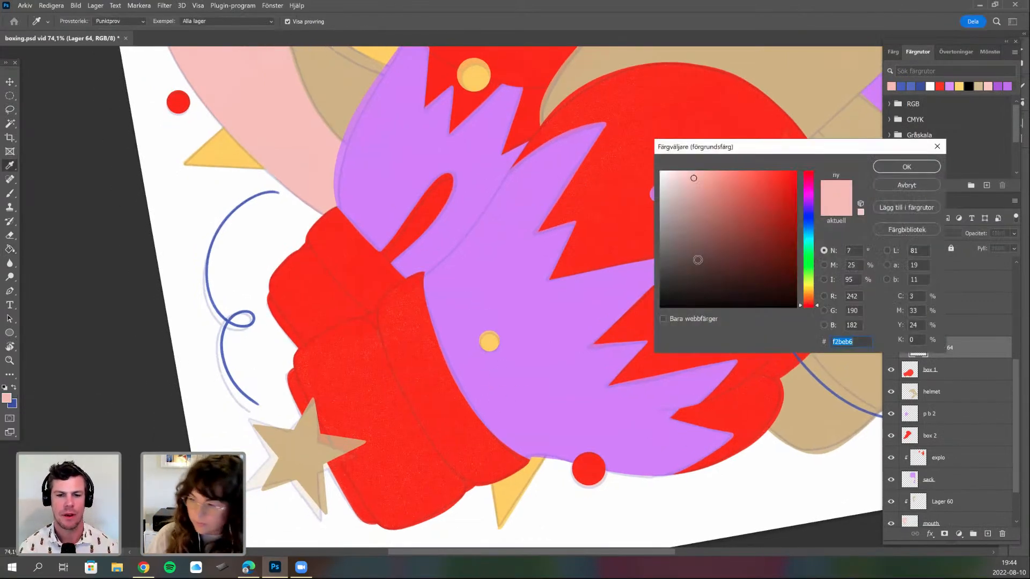
{"action": "left_click", "coordinate": [893, 187]}
{"action": "left_click", "coordinate": [1016, 299]}
{"action": "left_click", "coordinate": [890, 295]}
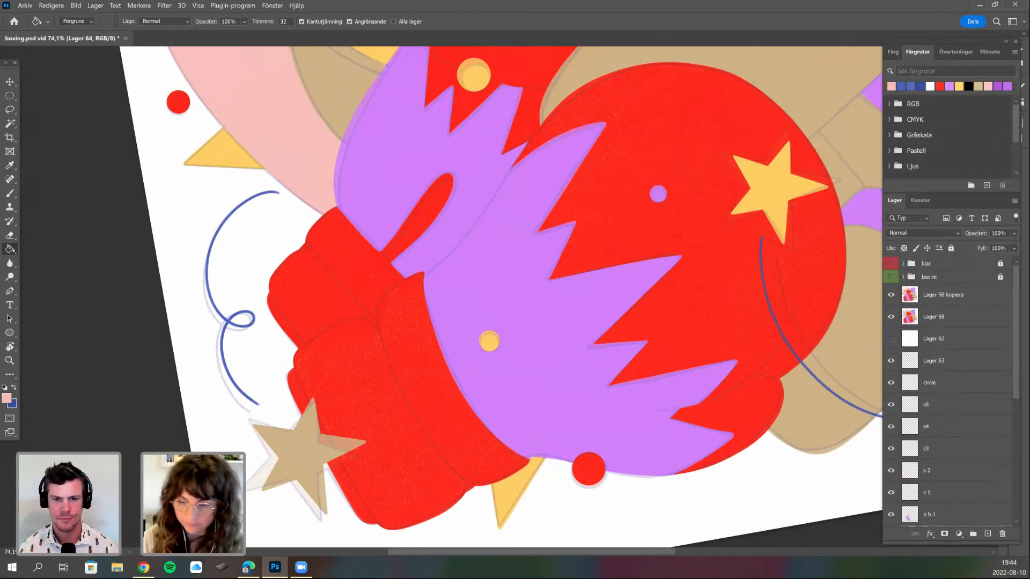
{"action": "key", "text": "b"}
{"action": "left_click", "coordinate": [892, 295]}
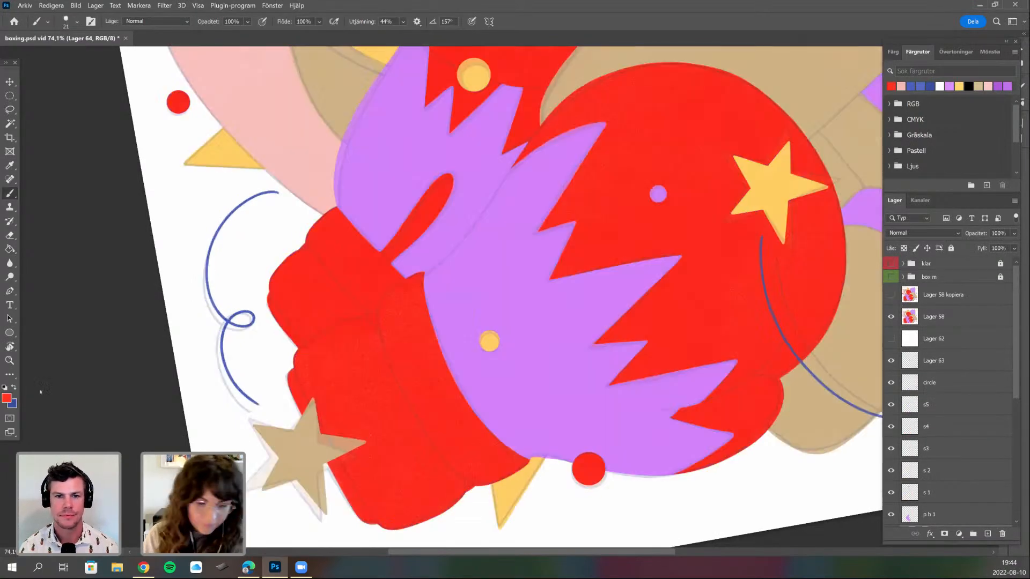
- Set the foreground colour to a slightly darker red, #ec2910, for painting the glove's fold lines
{"action": "left_click", "coordinate": [7, 398]}
{"action": "left_click", "coordinate": [788, 181]}
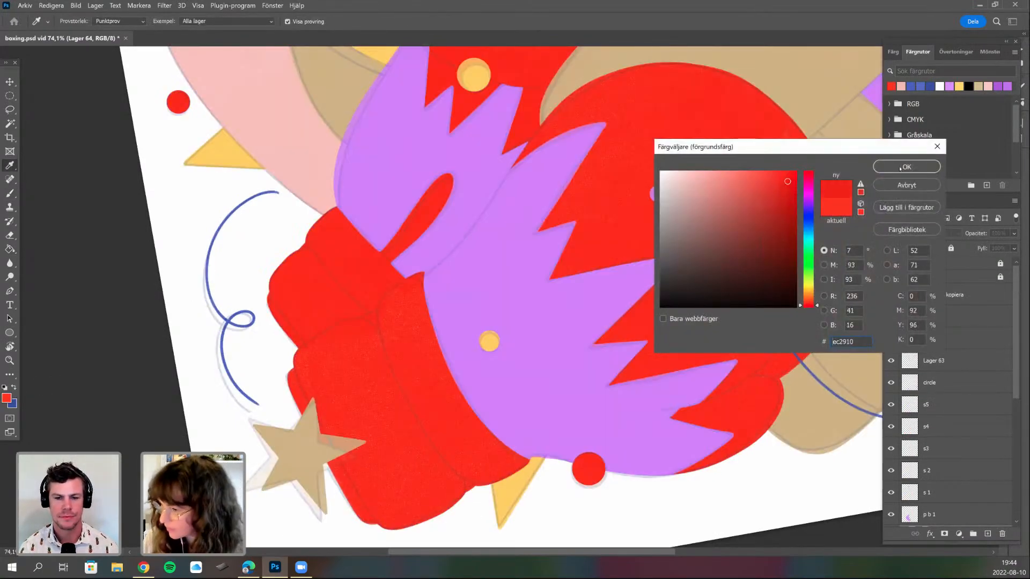
{"action": "left_click", "coordinate": [906, 167]}
{"action": "right_click", "coordinate": [508, 254]}
{"action": "left_click", "coordinate": [460, 434]}
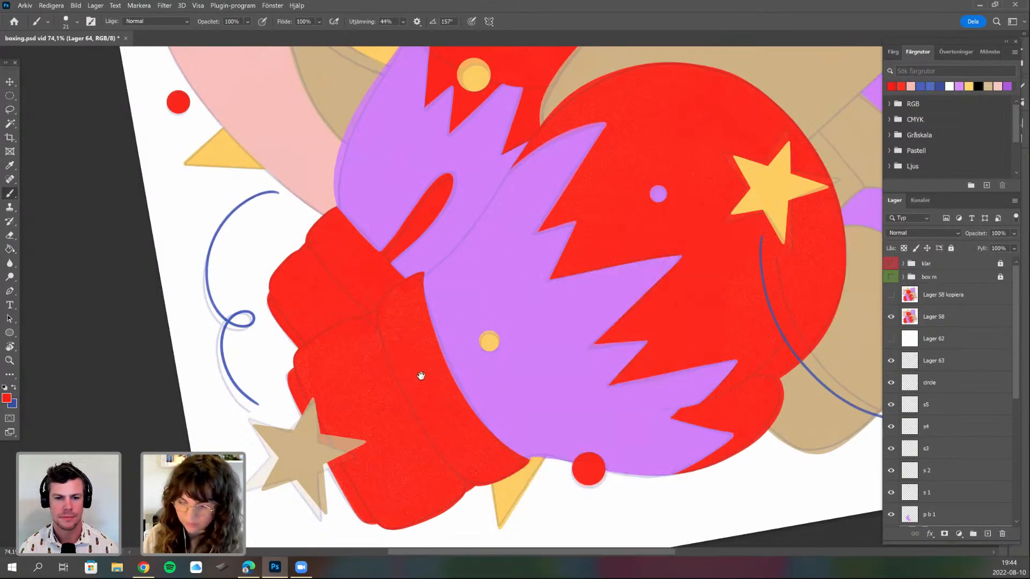
- Lower the opacity of the sketch layer Lager 58 to 7%
{"action": "left_click_drag", "start_coordinate": [485, 459], "coordinate": [474, 433]}
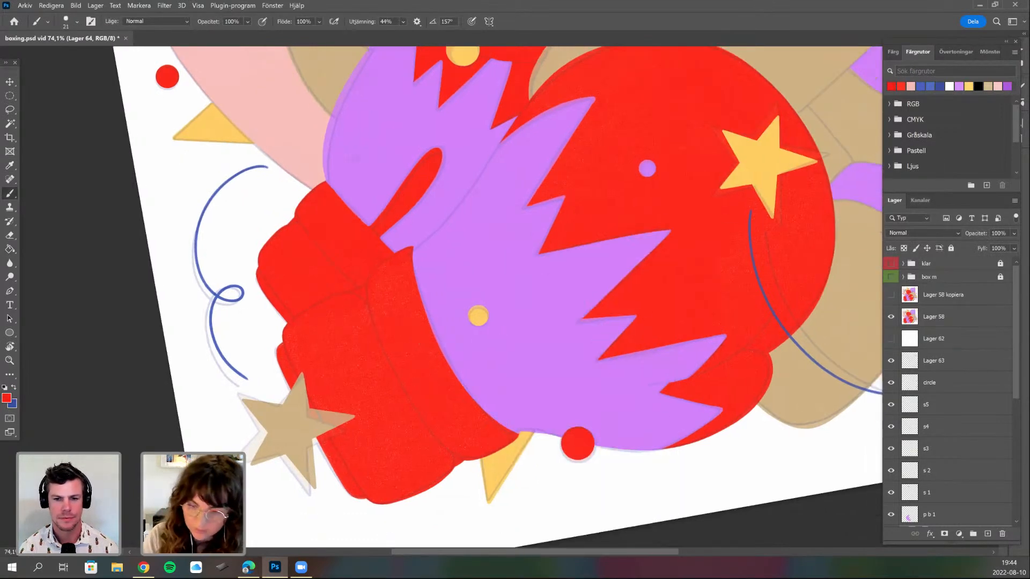
{"action": "scroll", "coordinate": [424, 396], "scroll_direction": "up", "scroll_amount": 5}
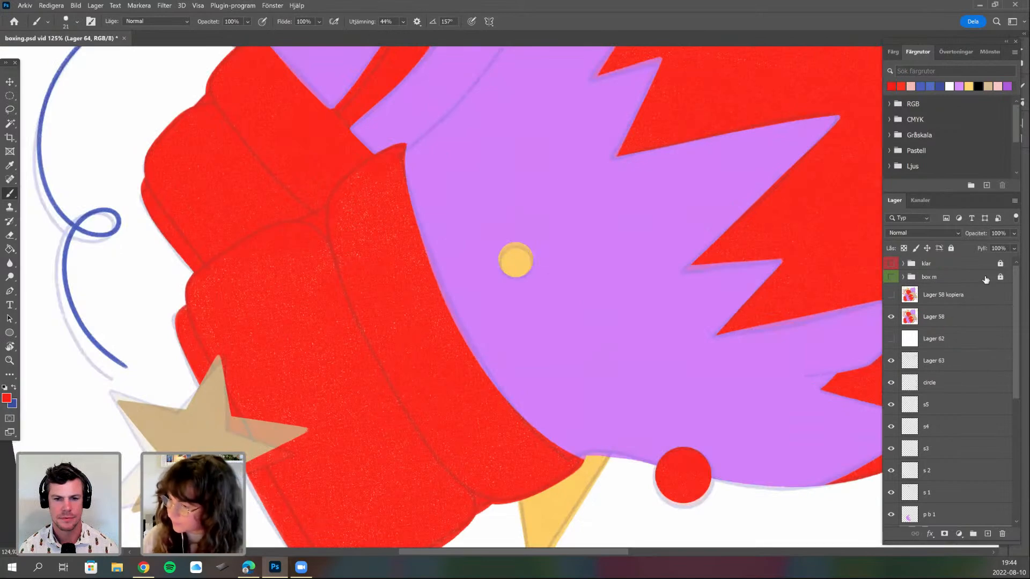
{"action": "left_click", "coordinate": [954, 317]}
{"action": "left_click", "coordinate": [1012, 233]}
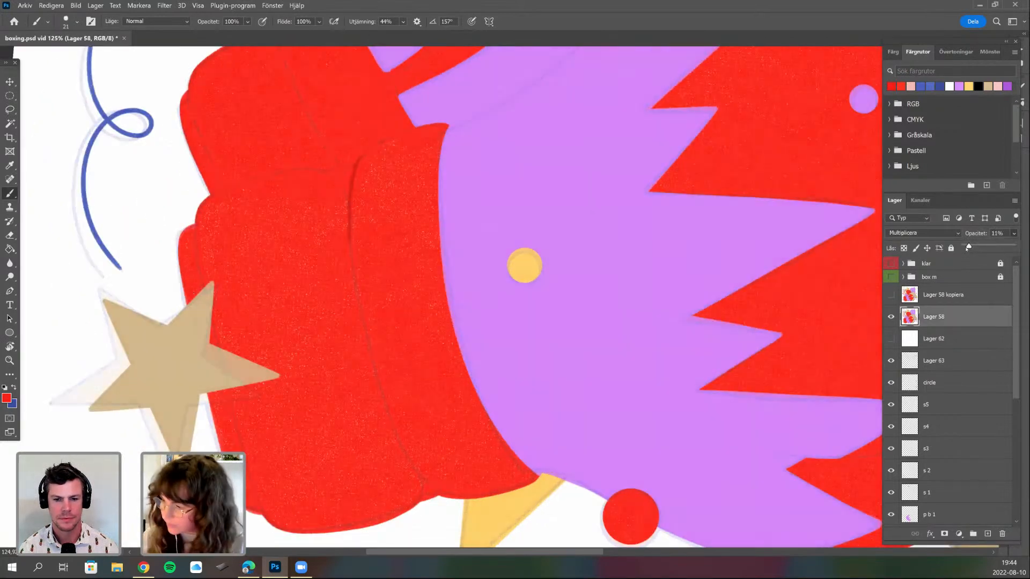
{"action": "left_click_drag", "start_coordinate": [968, 247], "coordinate": [964, 247]}
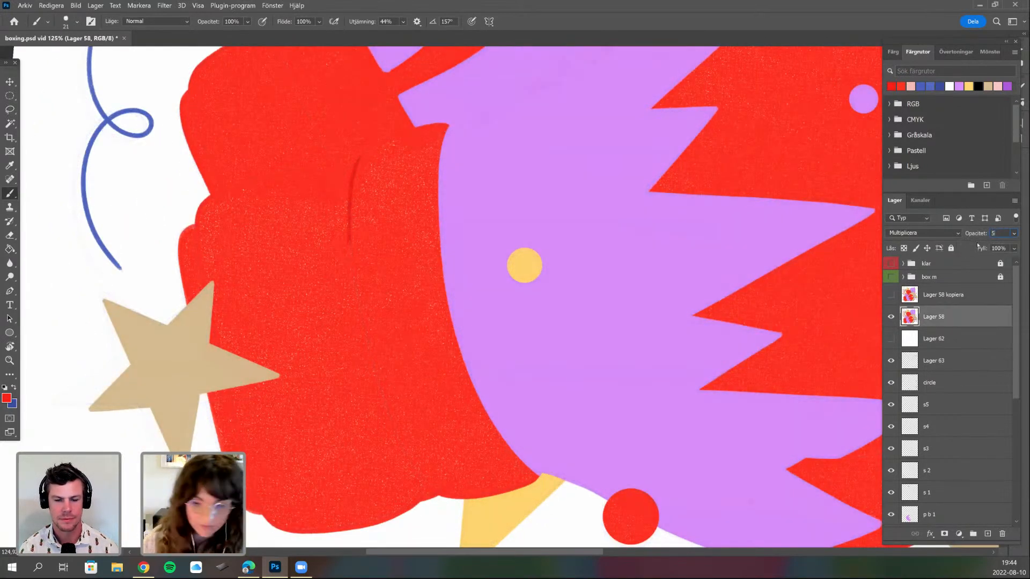
{"action": "key", "text": "Tab"}
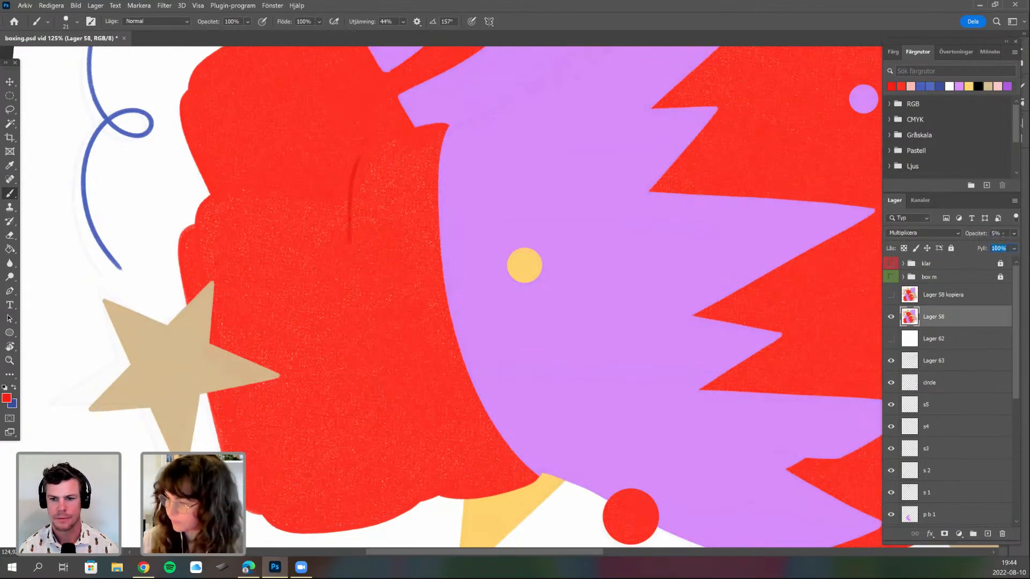
{"action": "key", "text": "shift+Tab"}
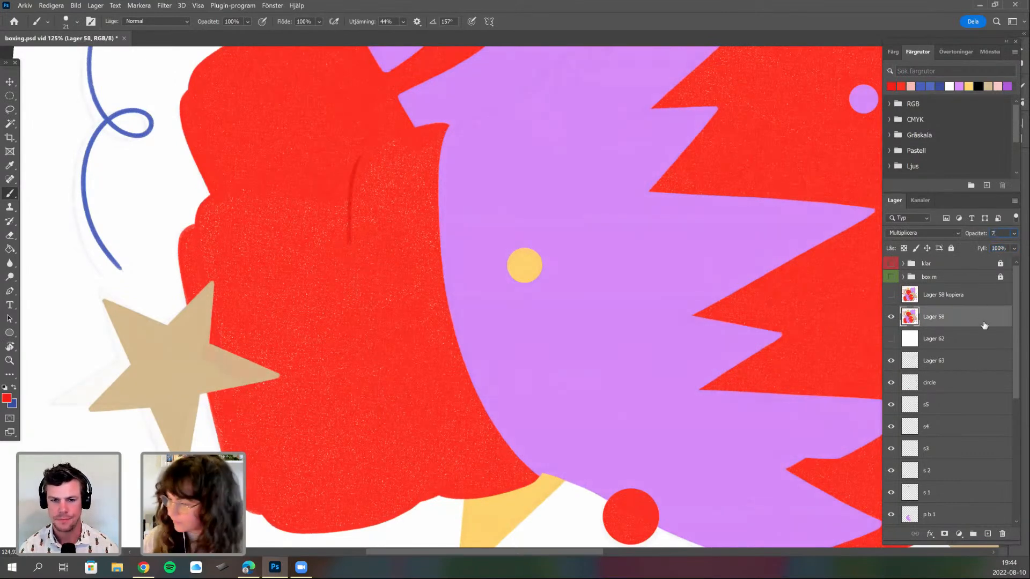
- Paint the cuff's fold lines in the darker red on the clipped layer Lager 64, hiding layer box 2 to isolate the front glove
{"action": "scroll", "coordinate": [954, 396], "scroll_direction": "down", "scroll_amount": 8}
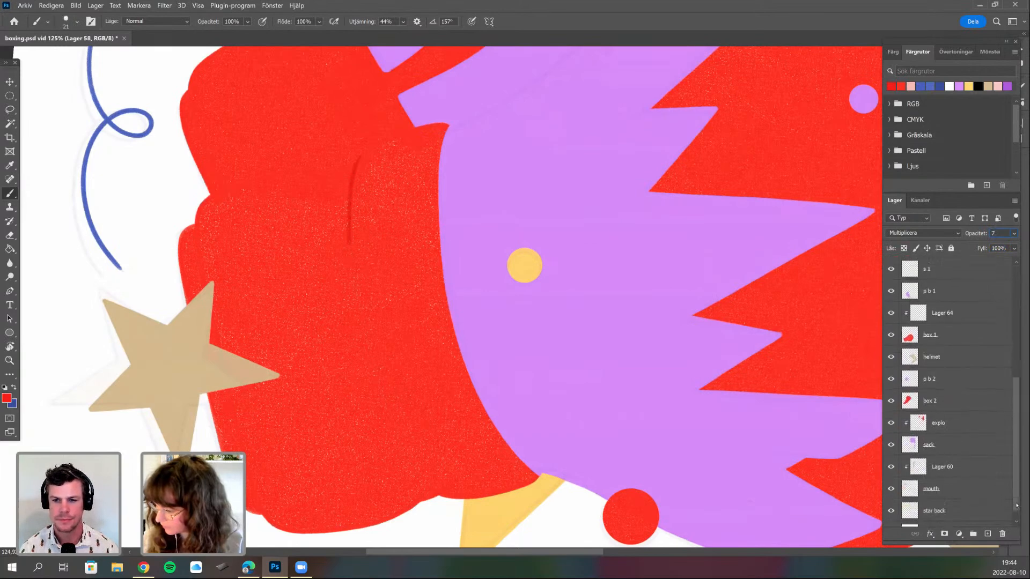
{"action": "left_click", "coordinate": [955, 299]}
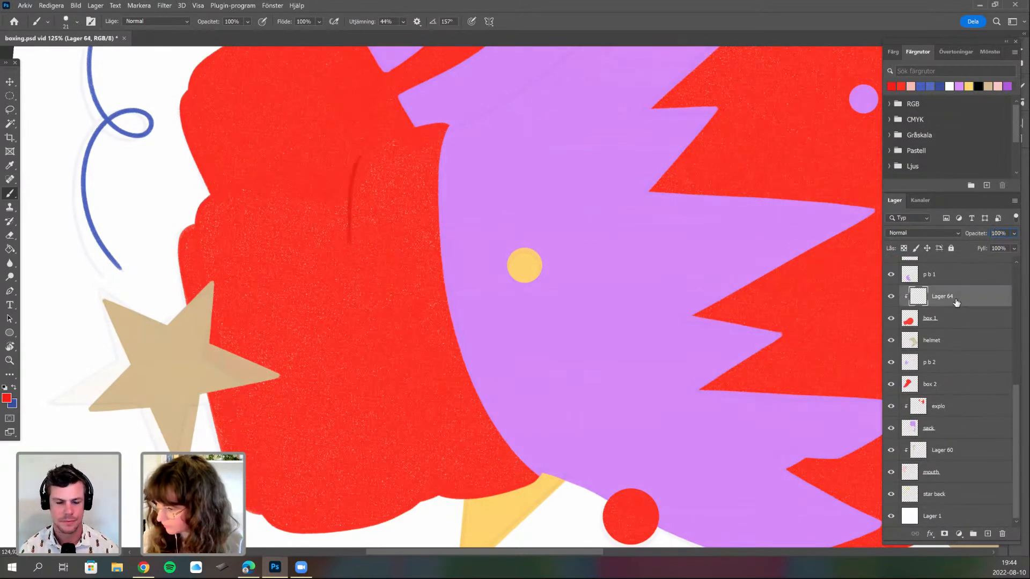
{"action": "key", "text": "ctrl+z"}
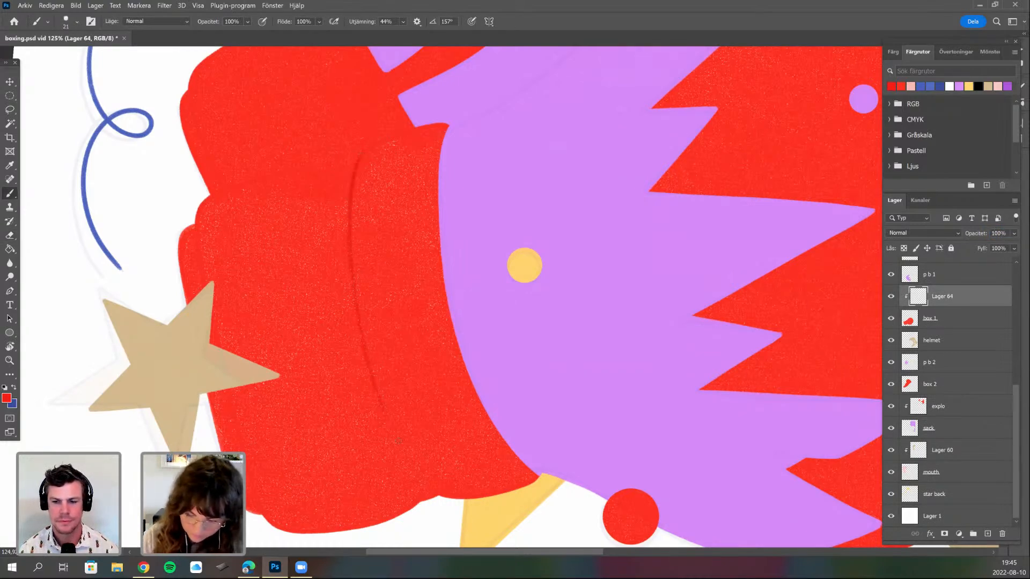
{"action": "left_click_drag", "start_coordinate": [411, 462], "coordinate": [437, 493]}
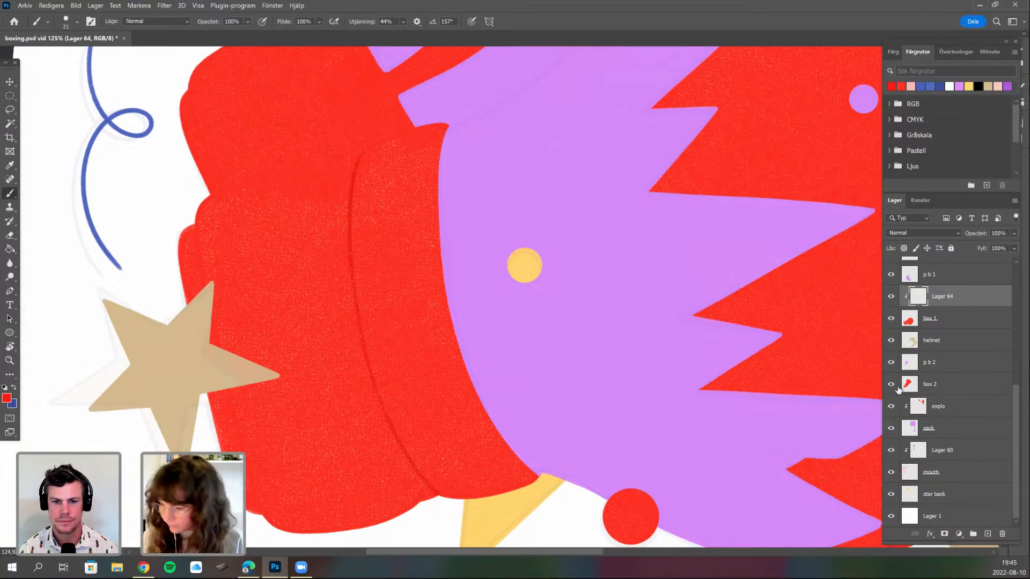
{"action": "left_click", "coordinate": [895, 386]}
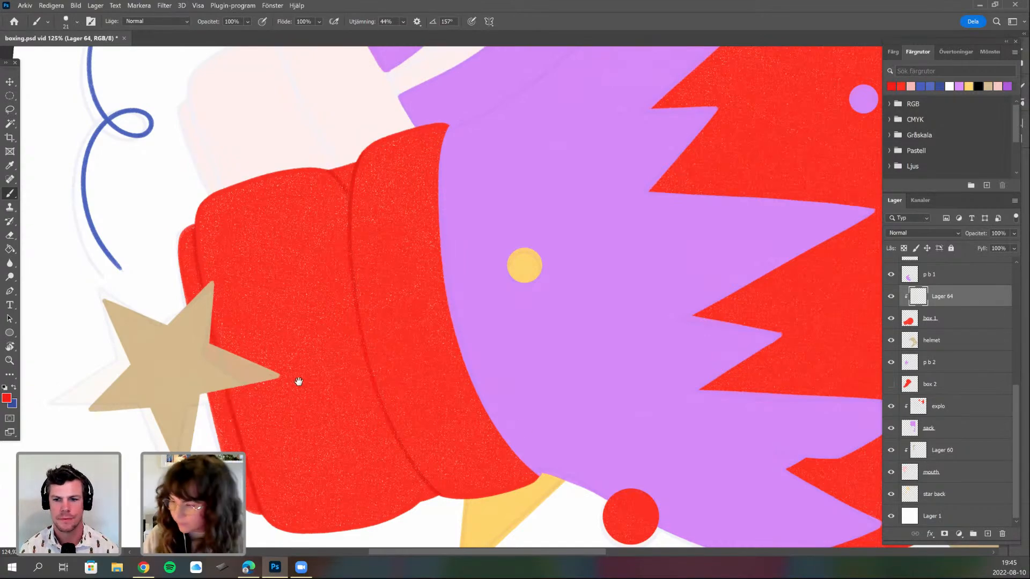
{"action": "left_click_drag", "start_coordinate": [468, 457], "coordinate": [430, 436]}
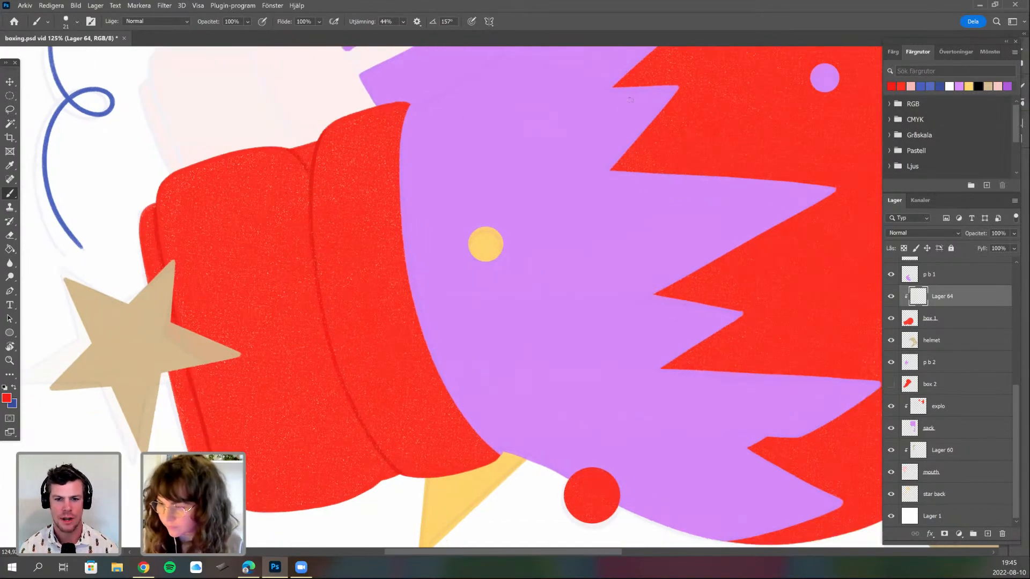
- Paint the crease lines separating the thumb from the front glove in the darker red on Lager 64
{"action": "key", "text": "r"}
{"action": "left_click_drag", "start_coordinate": [622, 71], "coordinate": [616, 264]}
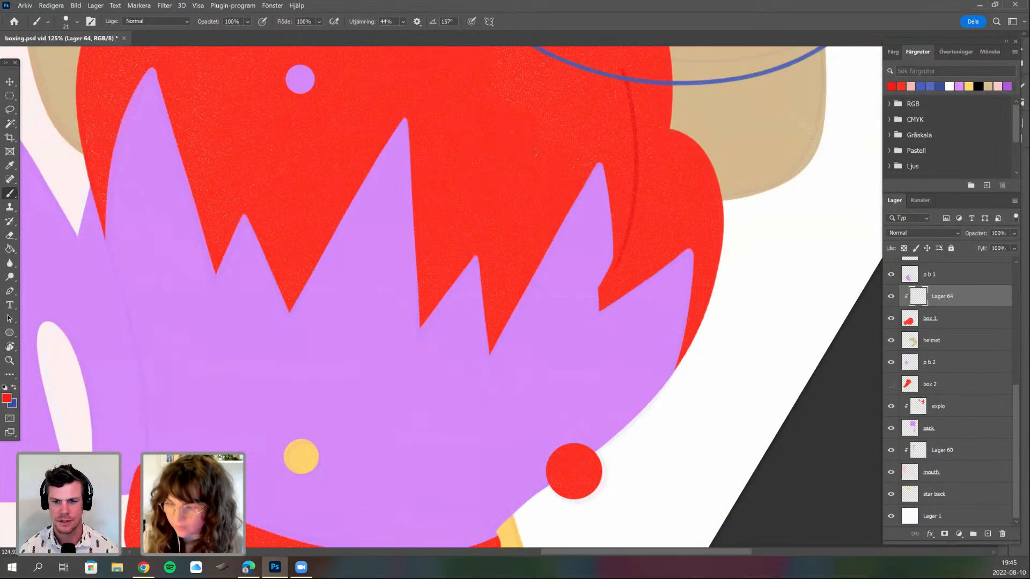
{"action": "left_click_drag", "start_coordinate": [565, 163], "coordinate": [540, 185]}
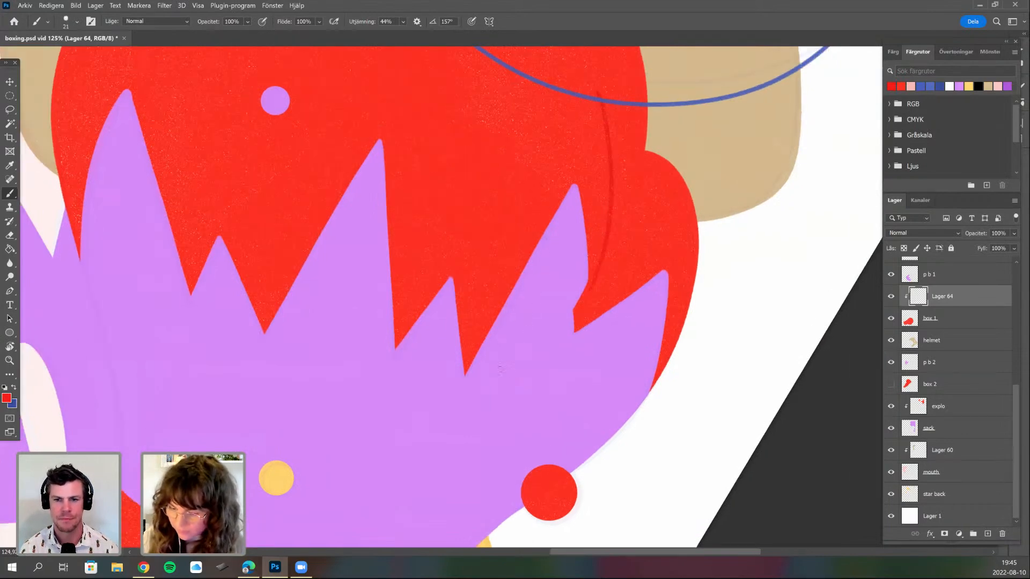
{"action": "left_click_drag", "start_coordinate": [503, 369], "coordinate": [475, 397]}
{"action": "left_click_drag", "start_coordinate": [498, 293], "coordinate": [487, 304]}
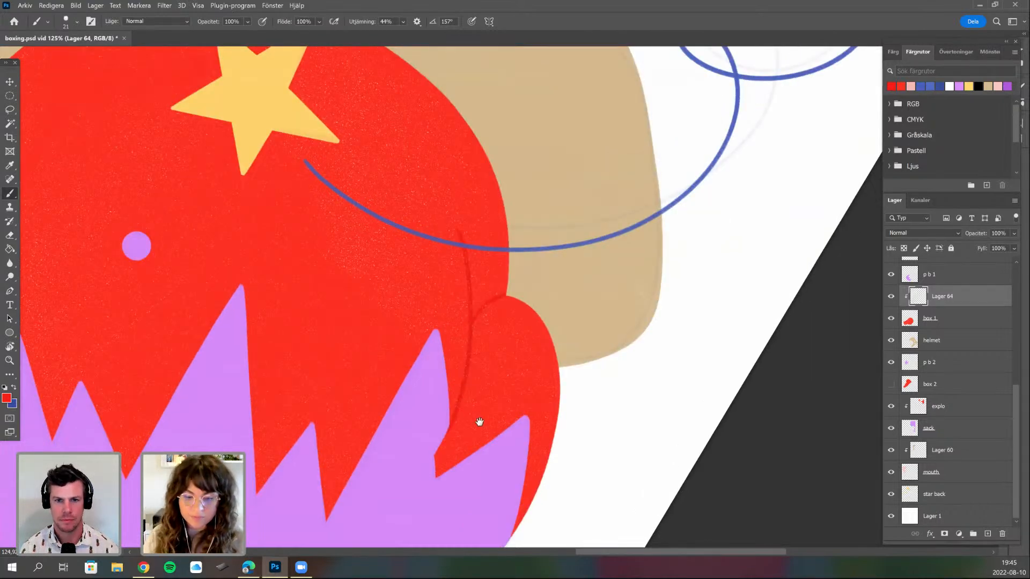
- Hide the sketch layer Lager 58
{"action": "scroll", "coordinate": [535, 400], "scroll_direction": "down", "scroll_amount": 1}
{"action": "scroll", "coordinate": [642, 399], "scroll_direction": "down", "scroll_amount": 4}
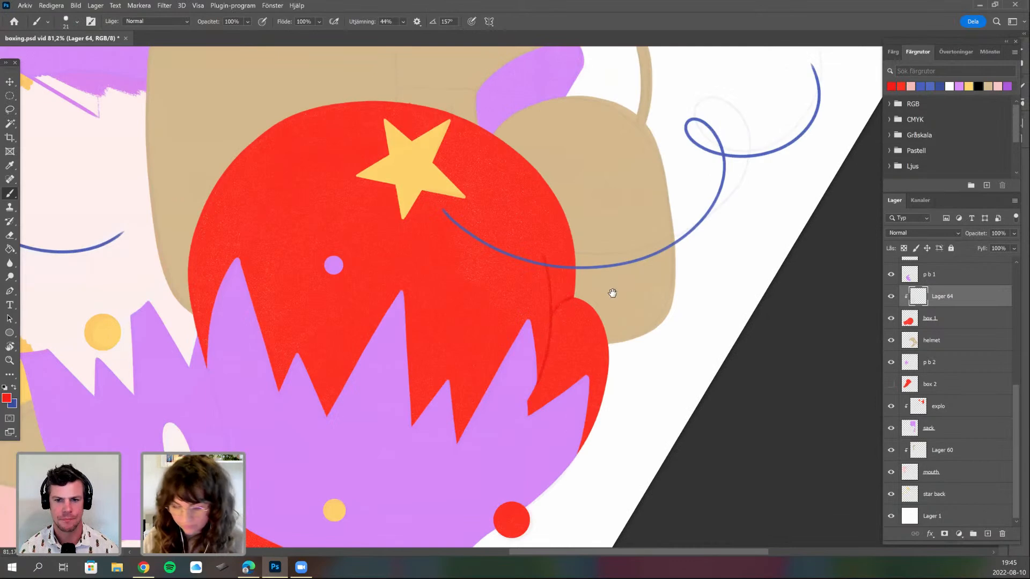
{"action": "left_click_drag", "start_coordinate": [637, 271], "coordinate": [745, 120]}
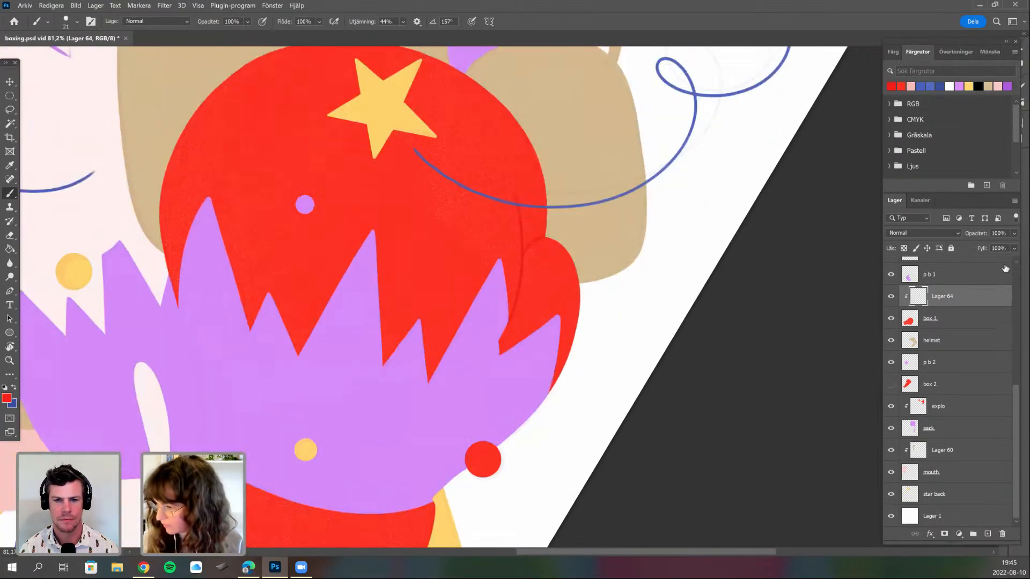
{"action": "left_click_drag", "start_coordinate": [1017, 394], "coordinate": [1016, 273]}
{"action": "left_click", "coordinate": [890, 317]}
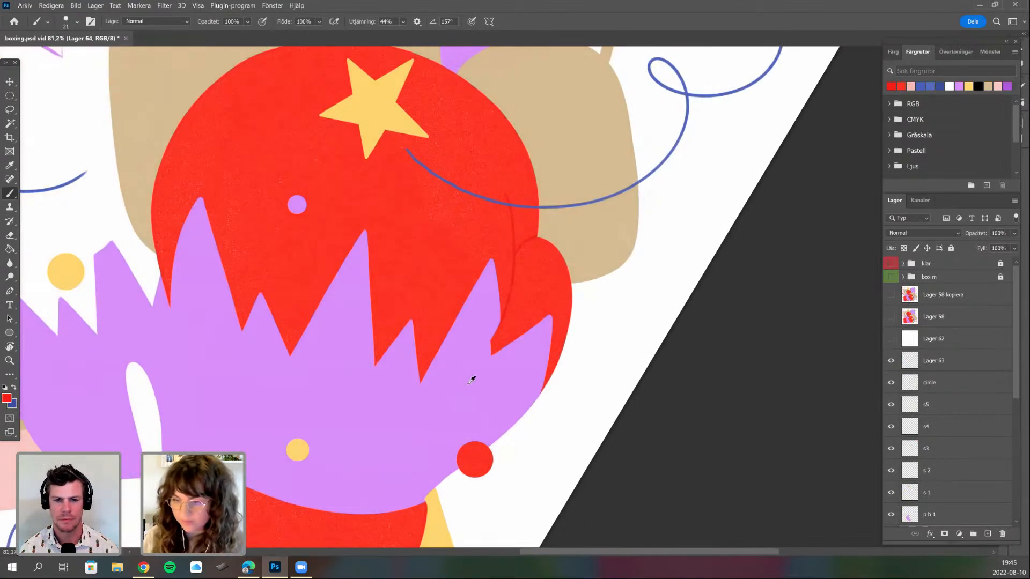
{"action": "scroll", "coordinate": [485, 374], "scroll_direction": "down", "scroll_amount": 3}
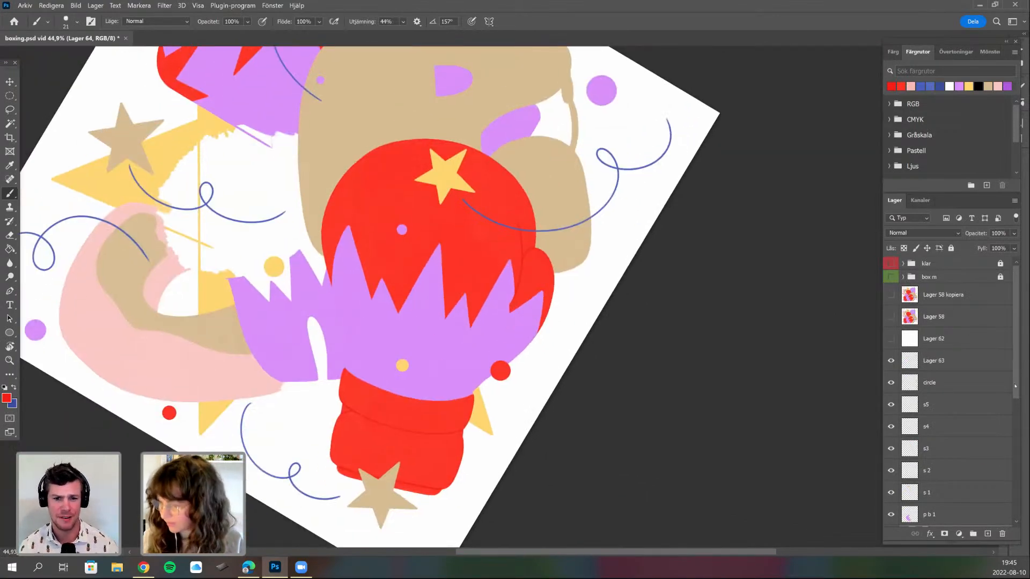
- Add a new clipped layer directly above box 1, beneath the fold-line layer Lager 64
{"action": "scroll", "coordinate": [949, 375], "scroll_direction": "down", "scroll_amount": 4}
{"action": "left_click", "coordinate": [960, 378]}
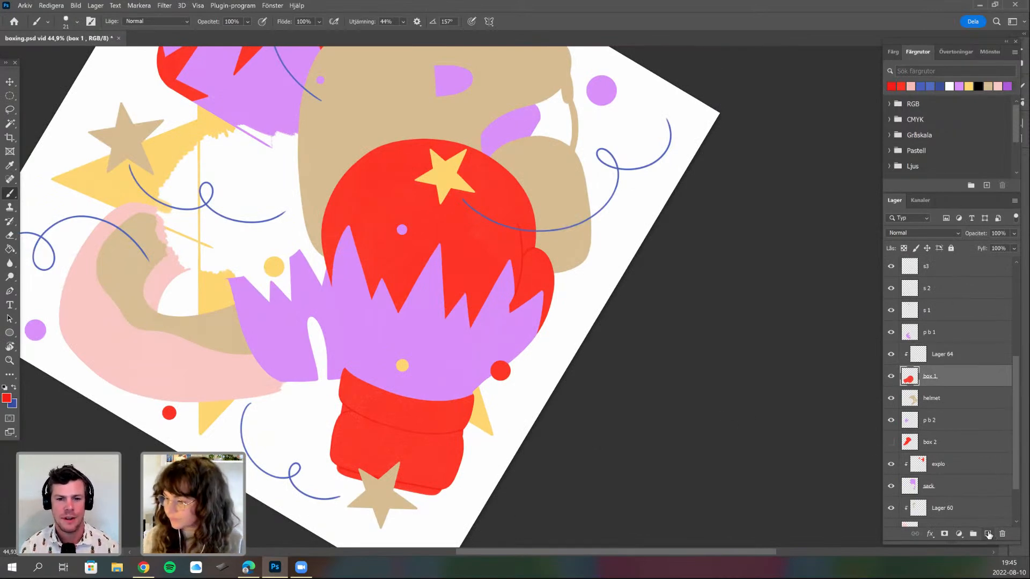
{"action": "left_click", "coordinate": [987, 533]}
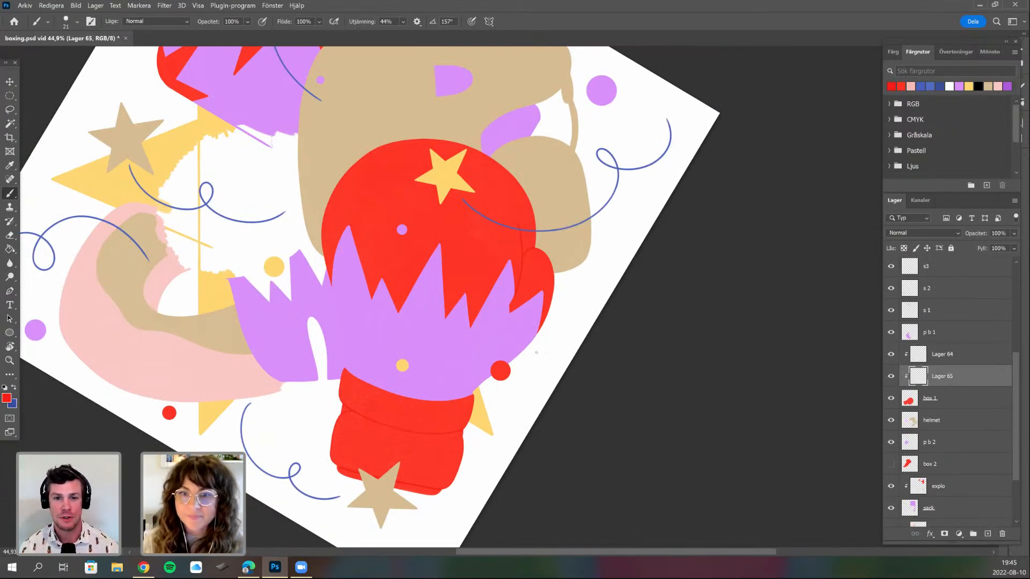
- Choose the textured bigsquare brush at 117 px and set the foreground colour to the deeper red #e42107
{"action": "right_click", "coordinate": [515, 253]}
{"action": "left_click", "coordinate": [594, 389]}
{"action": "left_click", "coordinate": [606, 278]}
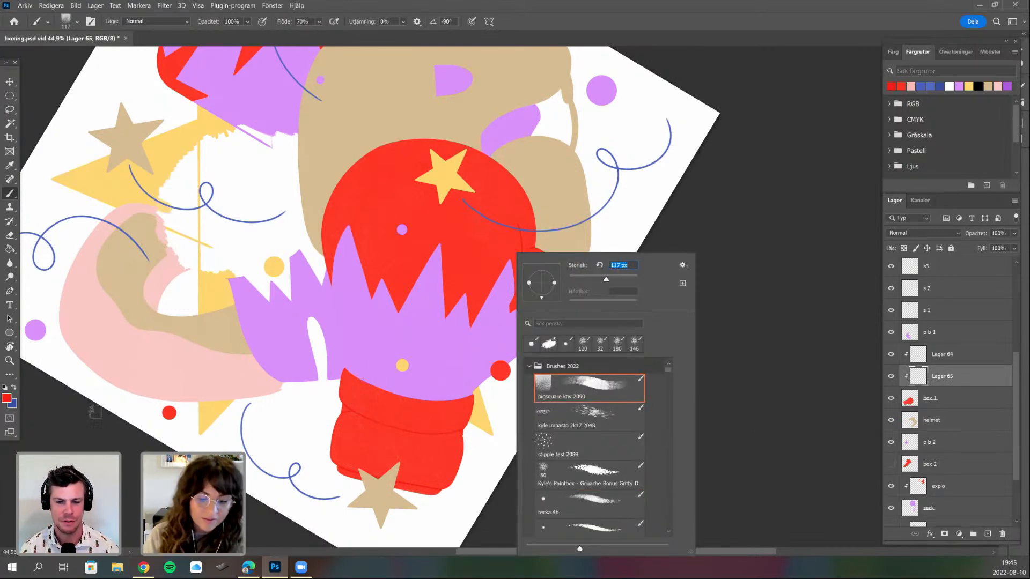
{"action": "left_click", "coordinate": [6, 398]}
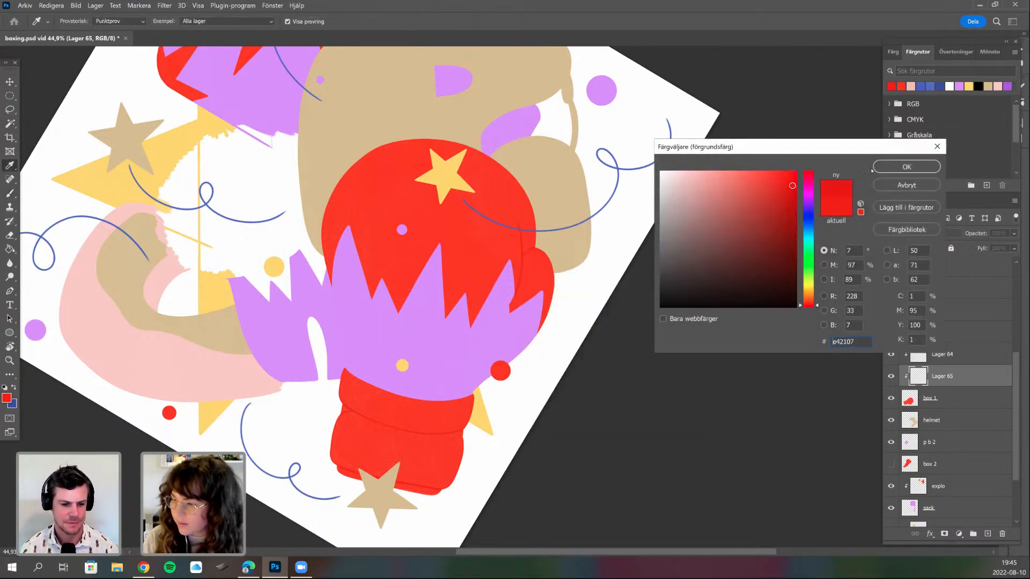
{"action": "key", "text": "Return"}
- Enlarge the bigsquare brush to 168 px and try a shading stroke across the front glove on Lager 65
{"action": "mouse_move", "coordinate": [575, 281]}
{"action": "left_mouse_down"}
{"action": "mouse_move", "coordinate": [483, 334]}
{"action": "mouse_move", "coordinate": [552, 359]}
{"action": "left_mouse_up"}
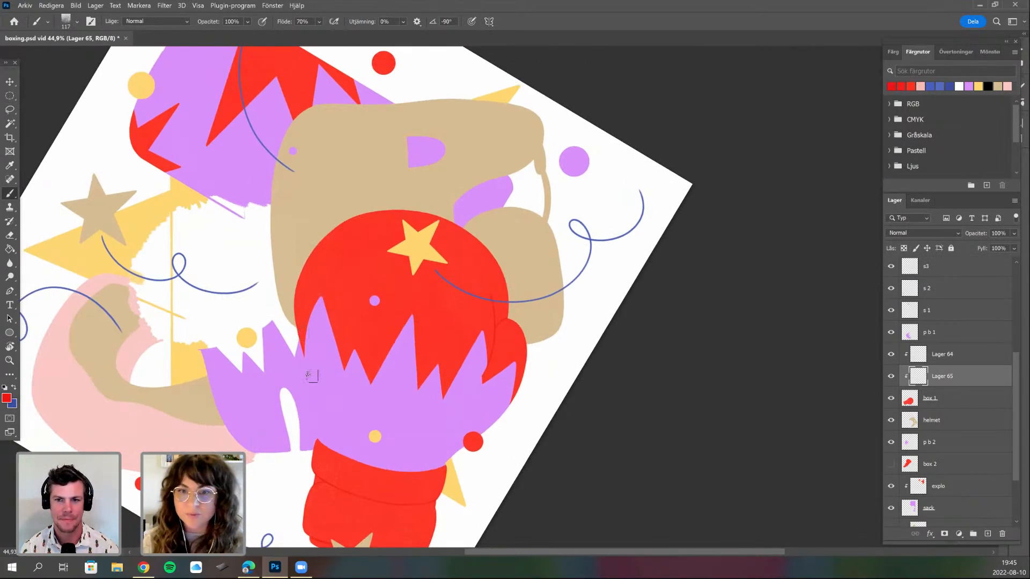
{"action": "mouse_move", "coordinate": [402, 370]}
{"action": "left_mouse_down"}
{"action": "mouse_move", "coordinate": [354, 382]}
{"action": "mouse_move", "coordinate": [362, 409]}
{"action": "left_mouse_up"}
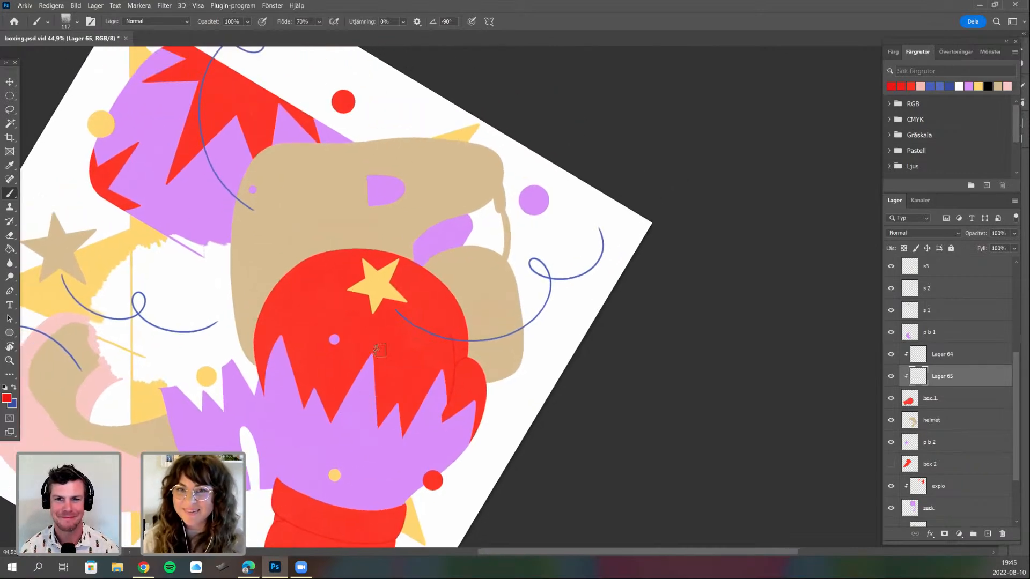
{"action": "left_click_drag", "start_coordinate": [550, 326], "coordinate": [581, 270]}
{"action": "scroll", "coordinate": [521, 297], "scroll_direction": "up", "scroll_amount": 4}
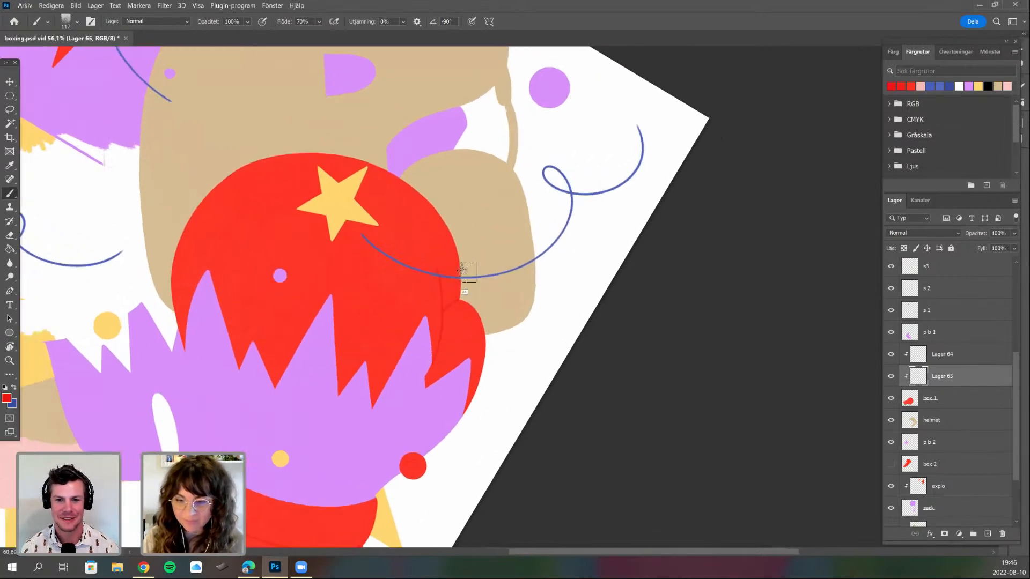
{"action": "scroll", "coordinate": [463, 268], "scroll_direction": "up", "scroll_amount": 4}
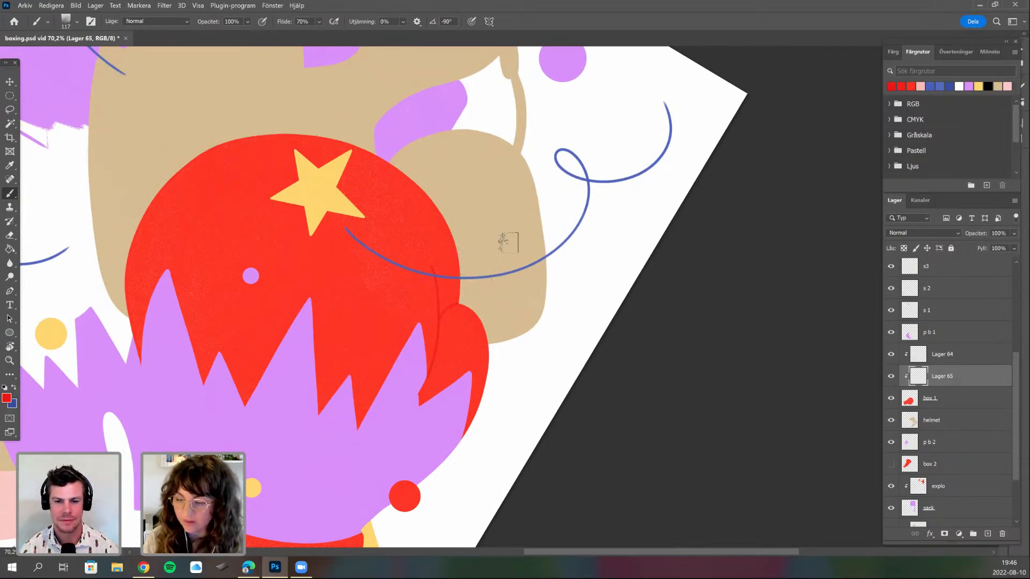
{"action": "right_click", "coordinate": [470, 282]}
{"action": "left_click_drag", "start_coordinate": [559, 278], "coordinate": [567, 277]}
{"action": "left_click", "coordinate": [462, 257]}
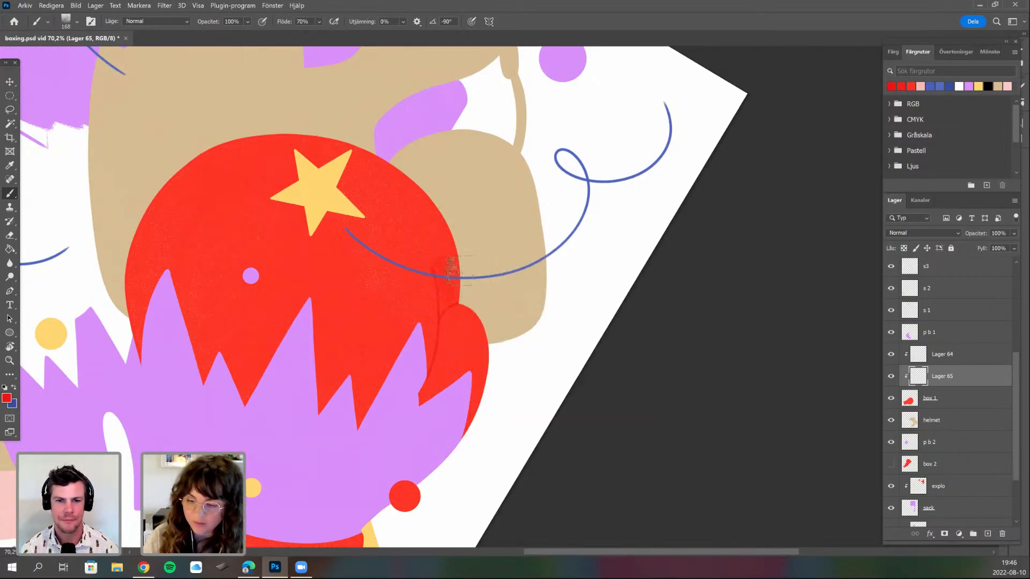
{"action": "right_click", "coordinate": [407, 264]}
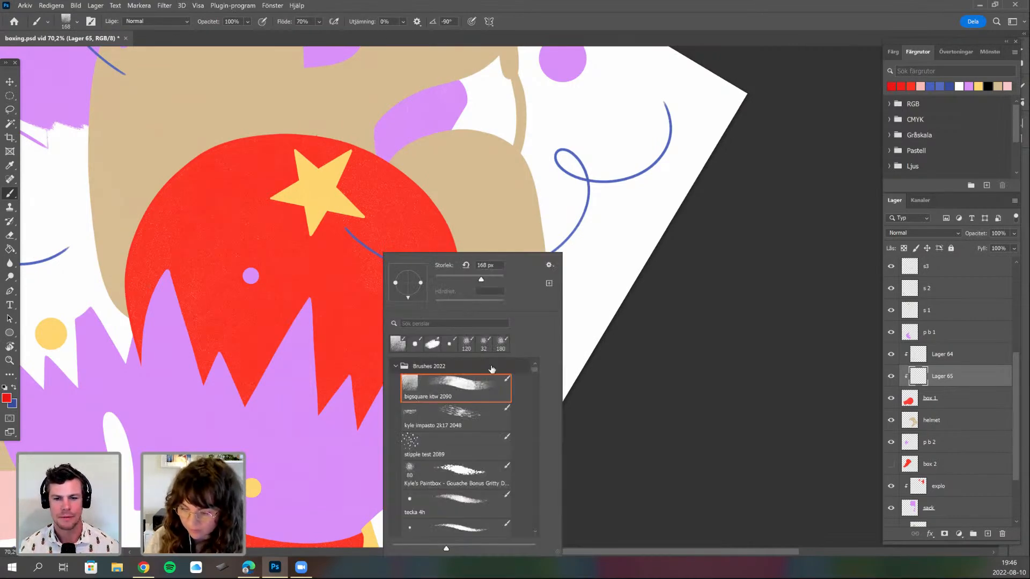
{"action": "mouse_move", "coordinate": [306, 263]}
{"action": "left_mouse_down"}
{"action": "mouse_move", "coordinate": [341, 244]}
{"action": "mouse_move", "coordinate": [327, 305]}
{"action": "mouse_move", "coordinate": [338, 354]}
{"action": "mouse_move", "coordinate": [363, 379]}
{"action": "mouse_move", "coordinate": [405, 310]}
{"action": "mouse_move", "coordinate": [353, 193]}
{"action": "mouse_move", "coordinate": [276, 227]}
{"action": "mouse_move", "coordinate": [326, 241]}
{"action": "mouse_move", "coordinate": [336, 275]}
{"action": "mouse_move", "coordinate": [461, 310]}
{"action": "mouse_move", "coordinate": [457, 335]}
{"action": "left_mouse_up"}
{"action": "key", "text": "ctrl+z"}
- Try shading the front glove with the kyle impasto brush at 275 px, then undo the strokes
{"action": "right_click", "coordinate": [387, 252]}
{"action": "left_click", "coordinate": [478, 418]}
{"action": "left_click", "coordinate": [494, 279]}
{"action": "mouse_move", "coordinate": [244, 282]}
{"action": "left_mouse_down"}
{"action": "mouse_move", "coordinate": [277, 307]}
{"action": "mouse_move", "coordinate": [355, 230]}
{"action": "mouse_move", "coordinate": [346, 332]}
{"action": "mouse_move", "coordinate": [389, 321]}
{"action": "mouse_move", "coordinate": [387, 252]}
{"action": "mouse_move", "coordinate": [418, 276]}
{"action": "mouse_move", "coordinate": [385, 210]}
{"action": "mouse_move", "coordinate": [416, 295]}
{"action": "left_mouse_up"}
{"action": "mouse_move", "coordinate": [246, 331]}
{"action": "left_mouse_down"}
{"action": "mouse_move", "coordinate": [260, 410]}
{"action": "mouse_move", "coordinate": [373, 328]}
{"action": "left_mouse_up"}
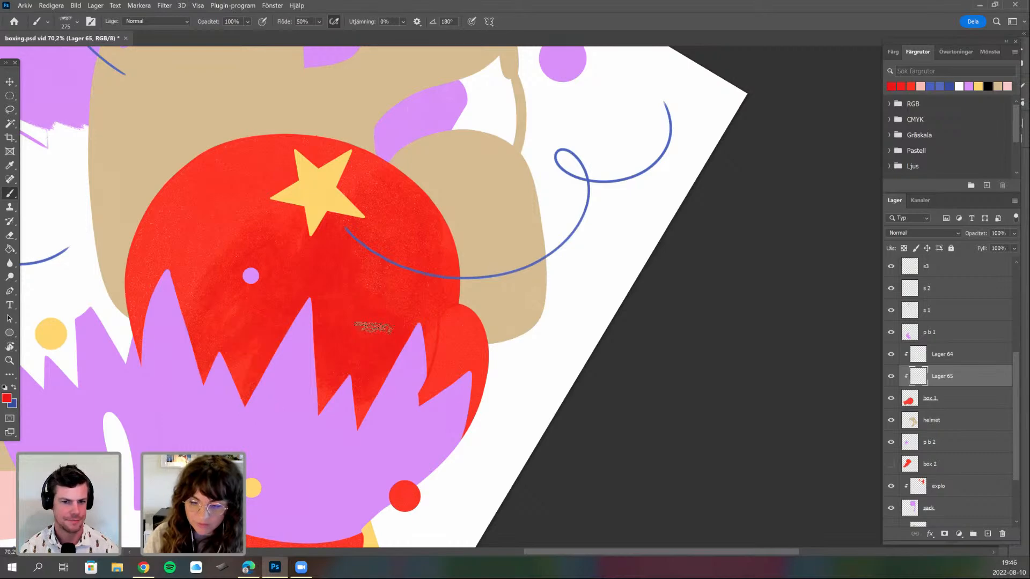
{"action": "key", "text": "ctrl+z"}
{"action": "key", "text": "ctrl+z"}
- Shade the front glove's body, thumb and cuff in the deeper red with the bigsquare brush at 275 px
{"action": "right_click", "coordinate": [410, 292]}
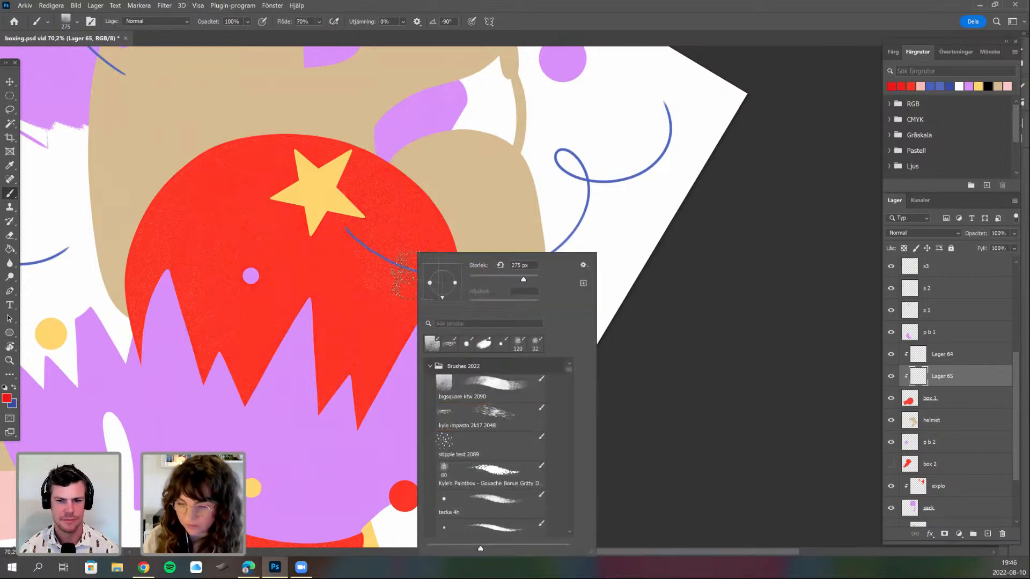
{"action": "mouse_move", "coordinate": [382, 352]}
{"action": "left_mouse_down"}
{"action": "mouse_move", "coordinate": [415, 349]}
{"action": "mouse_move", "coordinate": [441, 273]}
{"action": "left_mouse_up"}
{"action": "left_click_drag", "start_coordinate": [437, 359], "coordinate": [421, 246]}
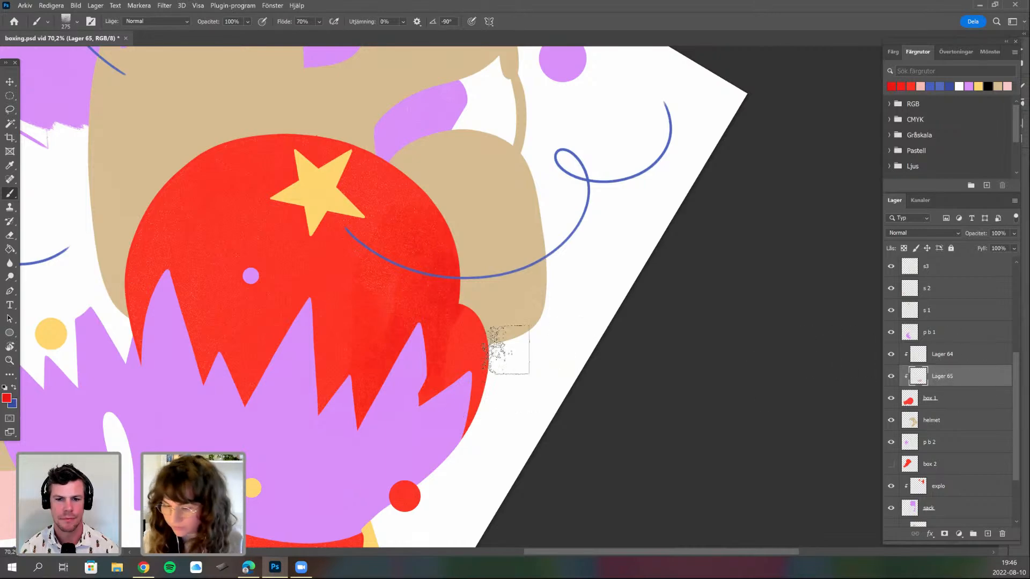
{"action": "left_click_drag", "start_coordinate": [510, 243], "coordinate": [517, 224]}
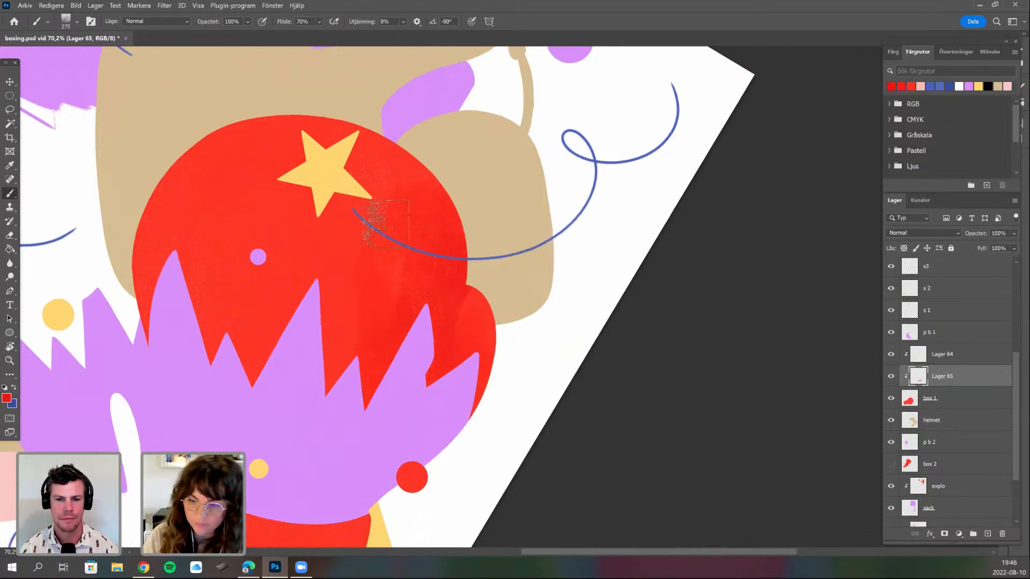
{"action": "left_click_drag", "start_coordinate": [304, 471], "coordinate": [372, 354]}
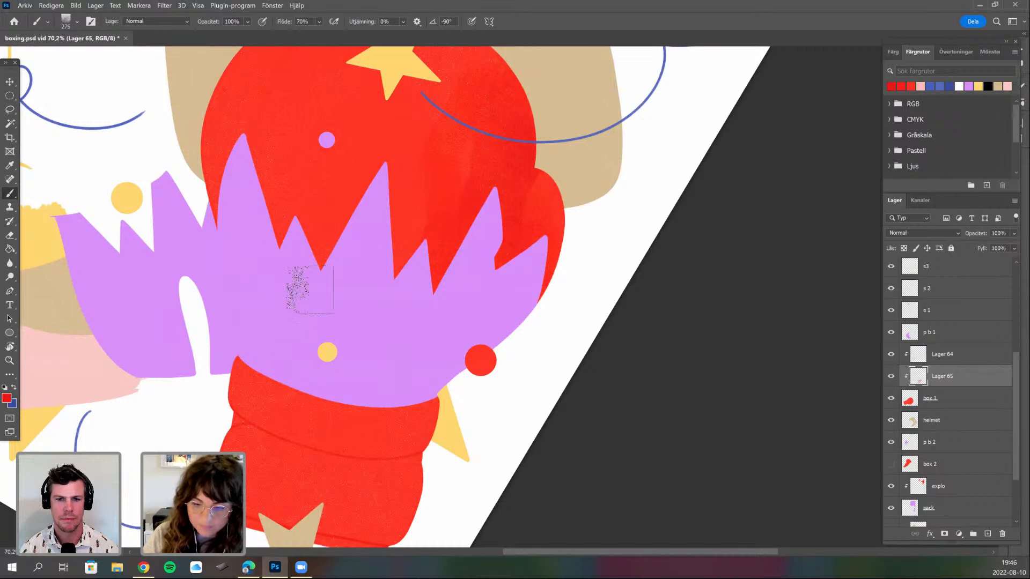
{"action": "left_click_drag", "start_coordinate": [305, 289], "coordinate": [312, 415]}
{"action": "left_click_drag", "start_coordinate": [431, 409], "coordinate": [432, 214]}
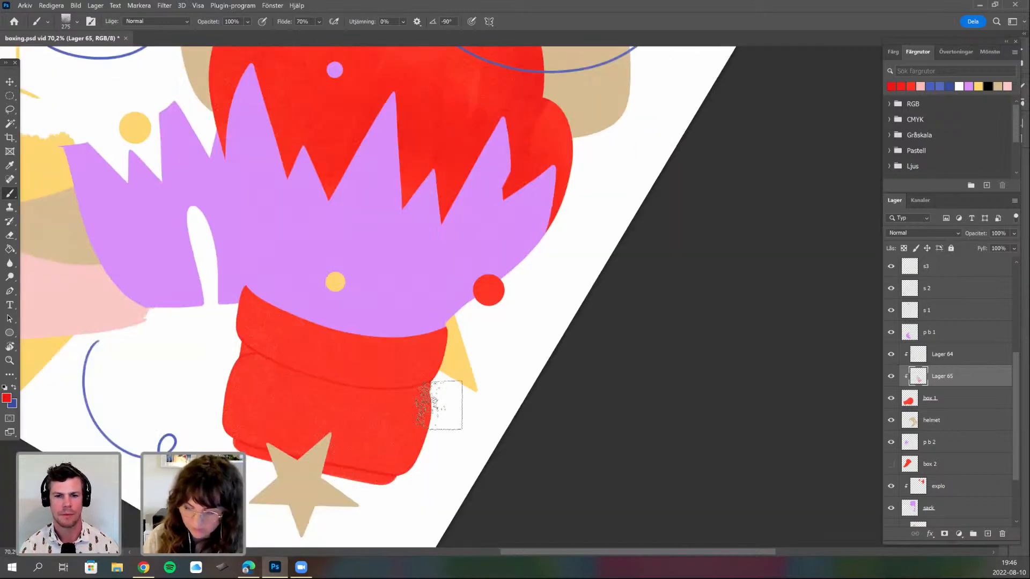
- Build up the front glove's shading on Lager 65 with the kyle impasto brush at 275 px, and enlarge it to 322 px
{"action": "right_click", "coordinate": [375, 346]}
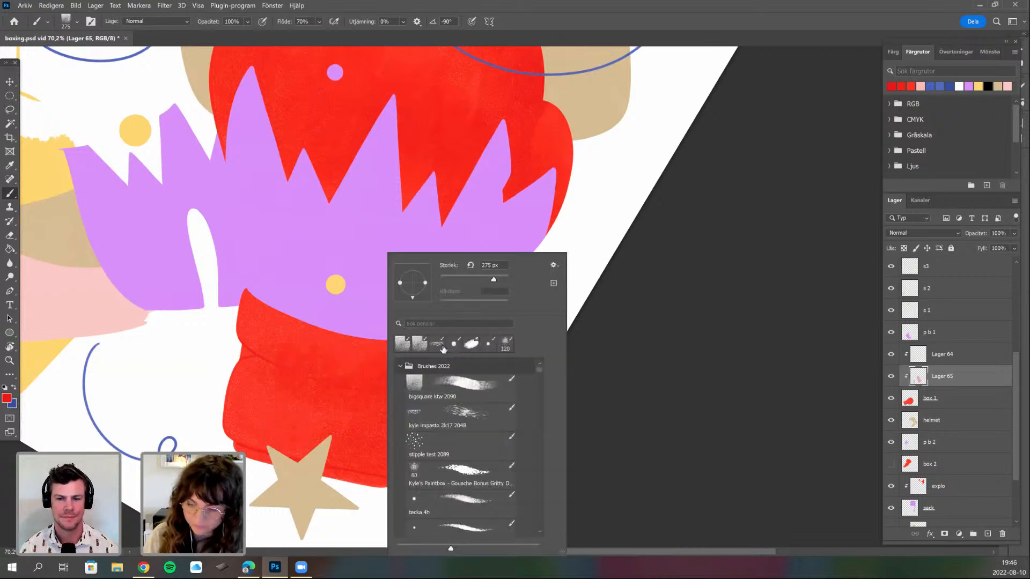
{"action": "double_click", "coordinate": [442, 346]}
{"action": "left_click_drag", "start_coordinate": [438, 326], "coordinate": [396, 462]}
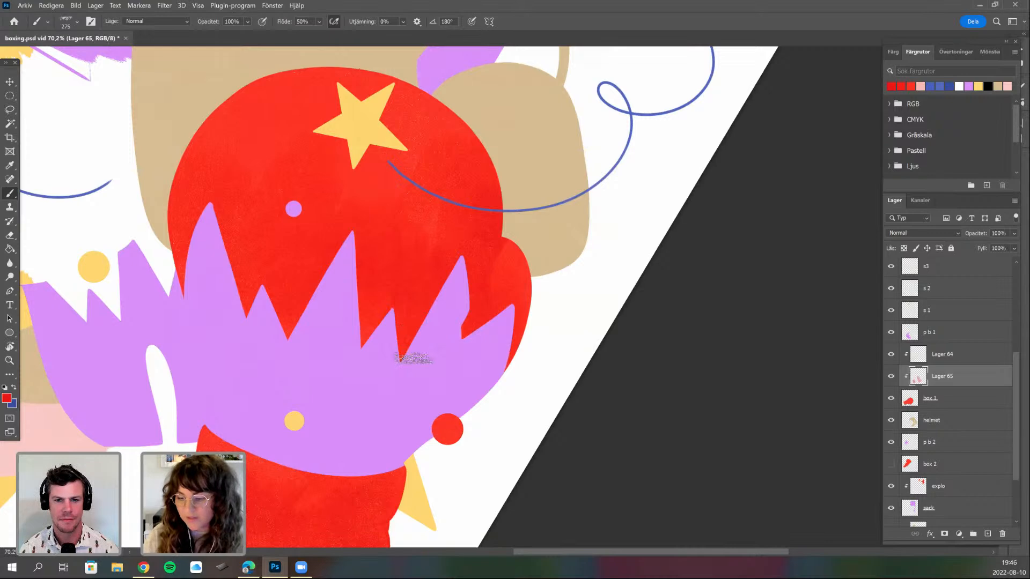
{"action": "left_click_drag", "start_coordinate": [526, 278], "coordinate": [520, 379]}
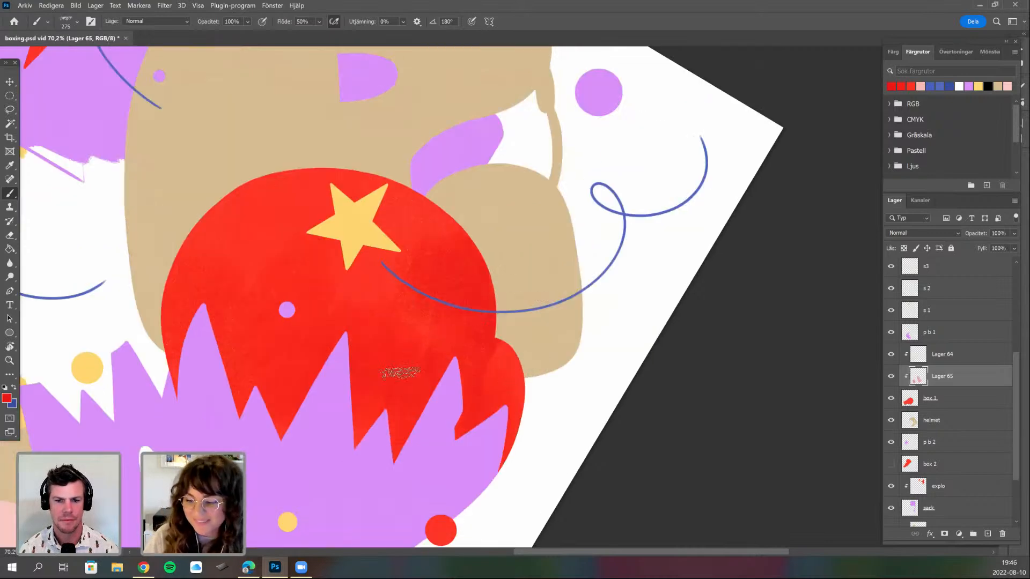
{"action": "left_click_drag", "start_coordinate": [391, 213], "coordinate": [479, 252]}
{"action": "left_click_drag", "start_coordinate": [333, 285], "coordinate": [305, 338]}
{"action": "right_click", "coordinate": [405, 325]}
{"action": "left_click_drag", "start_coordinate": [513, 279], "coordinate": [514, 279]}
{"action": "key", "text": "Return"}
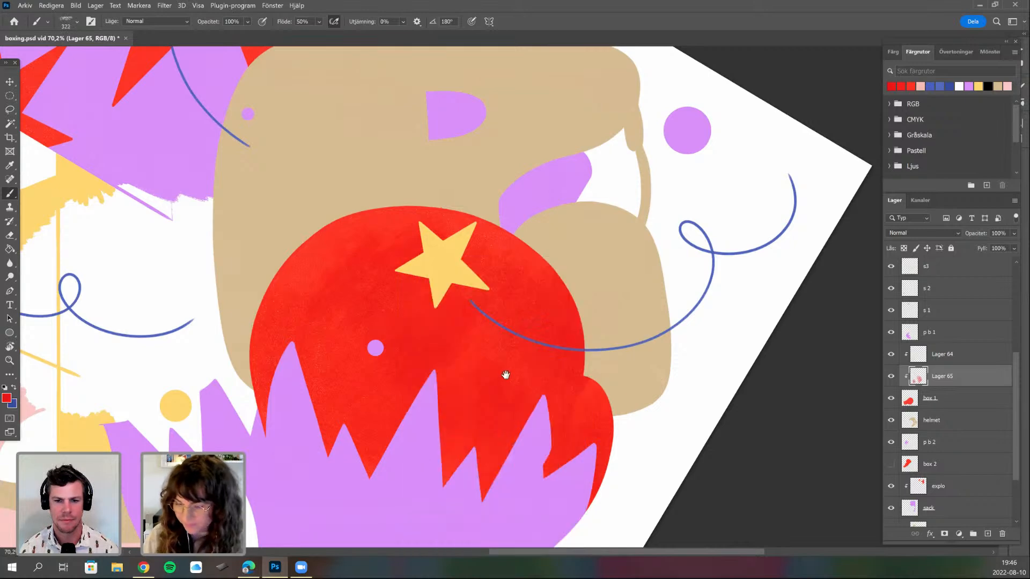
{"action": "left_click_drag", "start_coordinate": [506, 375], "coordinate": [495, 349]}
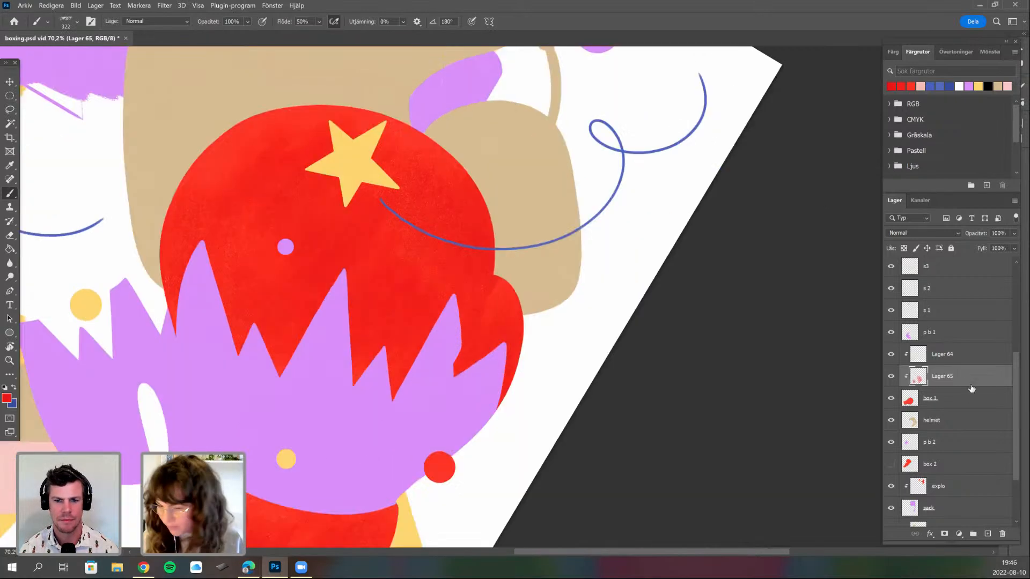
- Replace the fold-line layer Lager 64 with a new empty clipped layer directly above Lager 65
{"action": "key", "text": "alt+bracketright"}
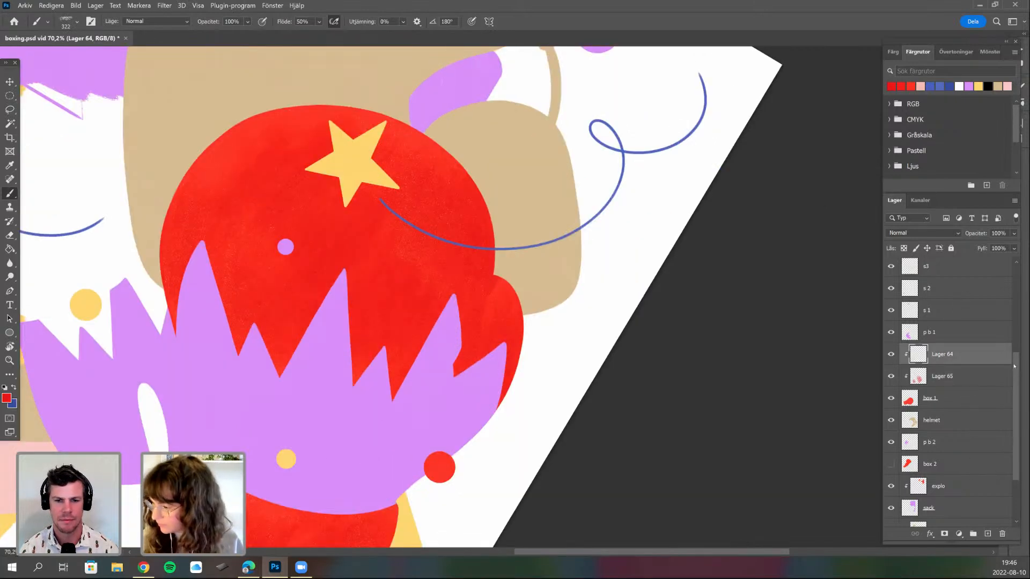
{"action": "left_click_drag", "start_coordinate": [1014, 364], "coordinate": [1014, 359]}
{"action": "left_click", "coordinate": [987, 533]}
{"action": "right_click", "coordinate": [947, 364]}
{"action": "left_click", "coordinate": [858, 265]}
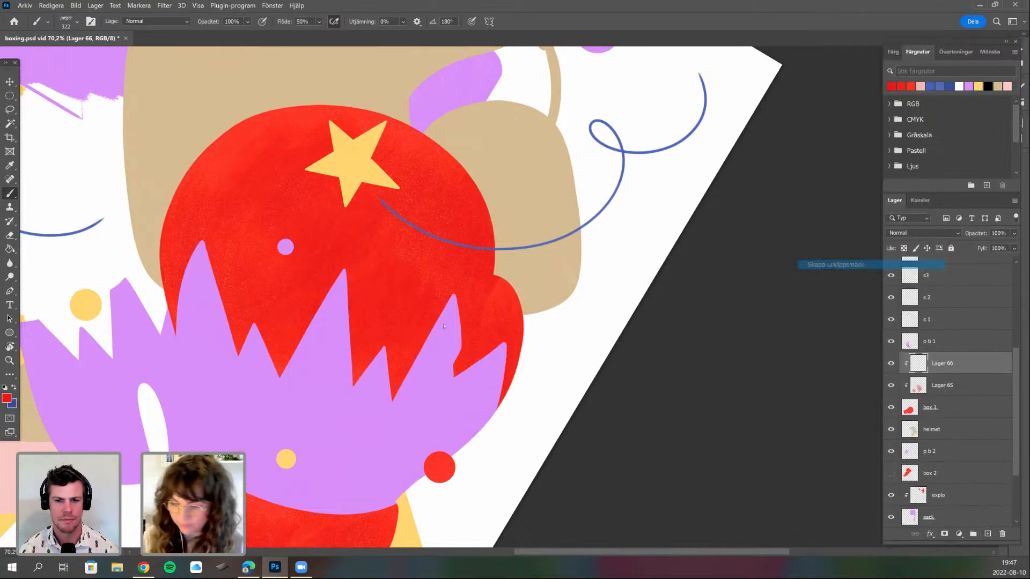
- Choose the tecka 4h brush and set its size to 21 px
{"action": "right_click", "coordinate": [543, 346]}
{"action": "left_click", "coordinate": [563, 345]}
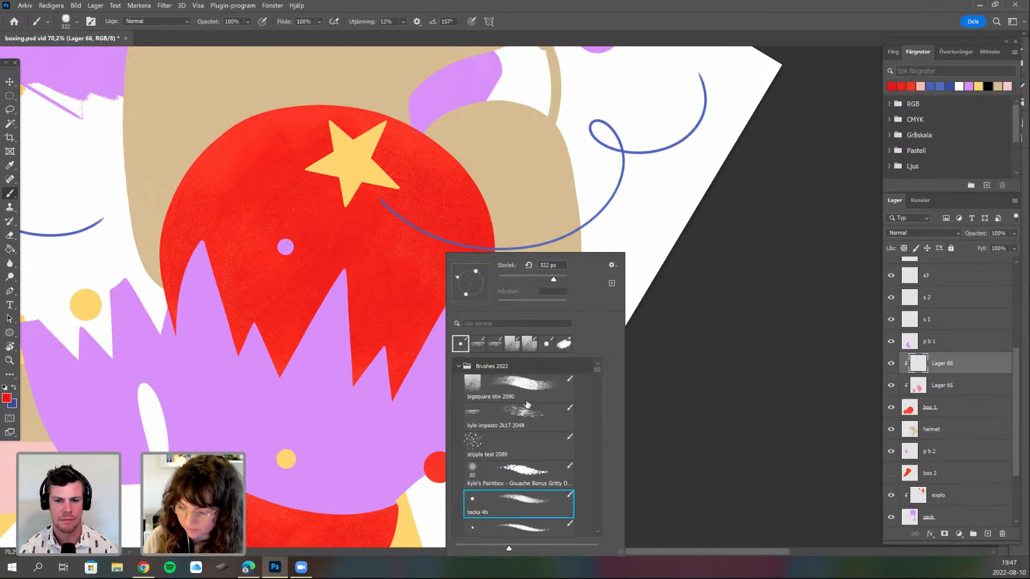
{"action": "double_click", "coordinate": [547, 266]}
{"action": "type", "text": "21"}
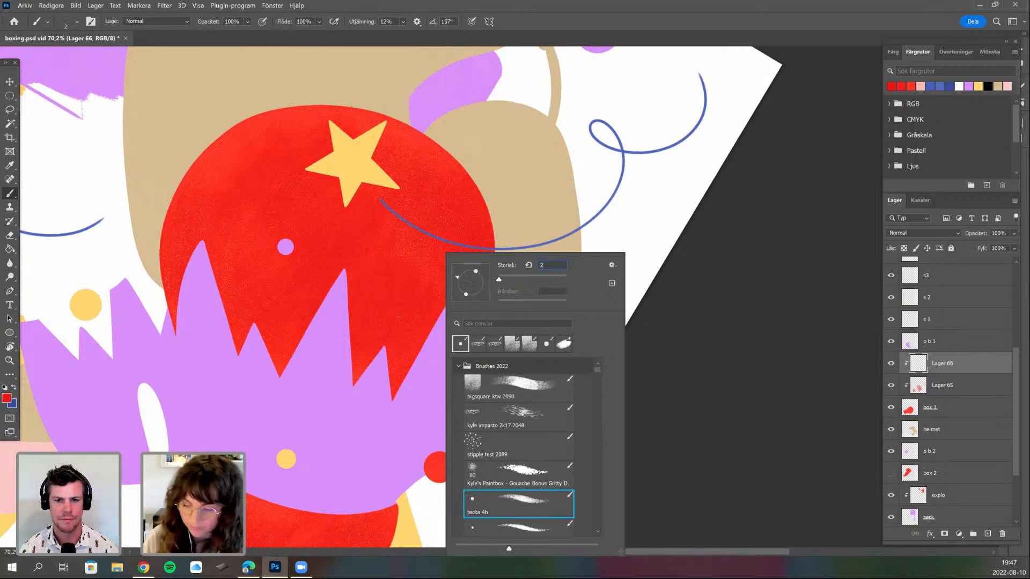
{"action": "key", "text": "Return"}
- Show the sketch layer Lager 58 and set the foreground colour to a darker red based on the glove's colour
{"action": "scroll", "coordinate": [893, 303], "scroll_direction": "up", "scroll_amount": 3}
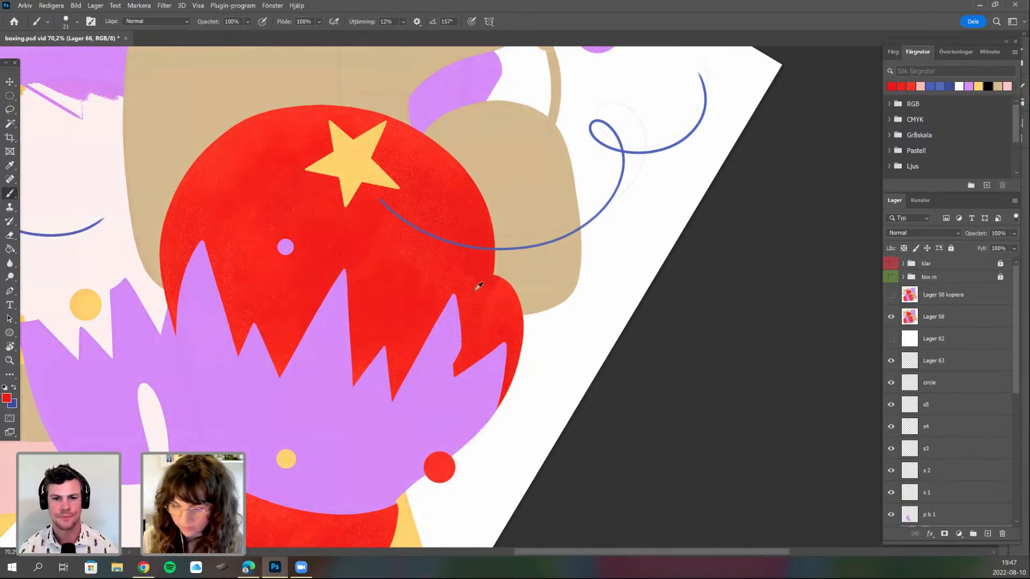
{"action": "left_click_drag", "start_coordinate": [483, 287], "coordinate": [454, 290]}
{"action": "scroll", "coordinate": [477, 294], "scroll_direction": "up", "scroll_amount": 5}
{"action": "left_click", "coordinate": [789, 191]}
{"action": "left_click", "coordinate": [906, 166]}
- Rotate the canvas and paint the crease lines separating the thumb from the front glove in the darker red
{"action": "key", "text": "r"}
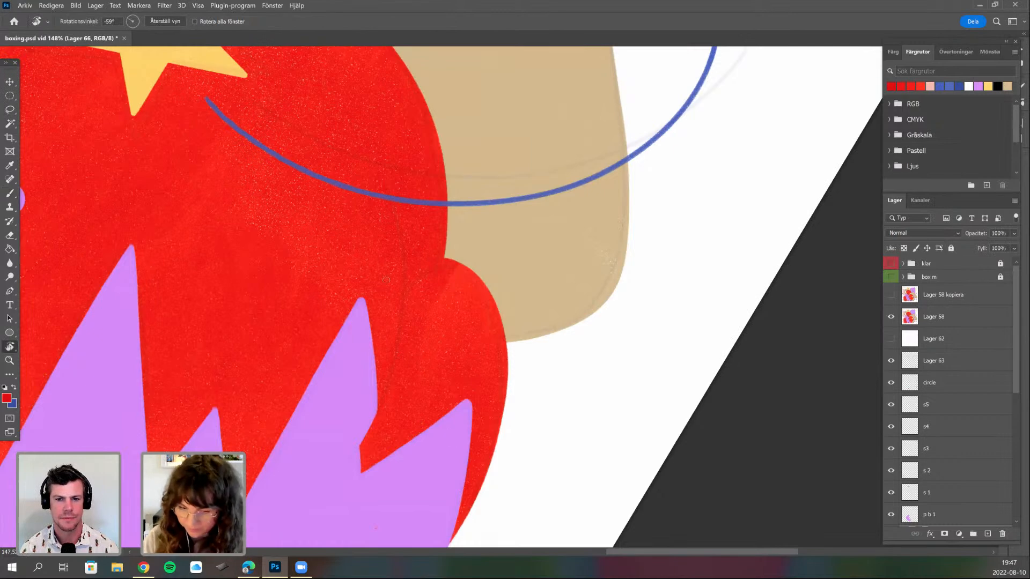
{"action": "left_click_drag", "start_coordinate": [386, 280], "coordinate": [494, 295]}
{"action": "key", "text": "b"}
{"action": "left_click_drag", "start_coordinate": [399, 309], "coordinate": [439, 449]}
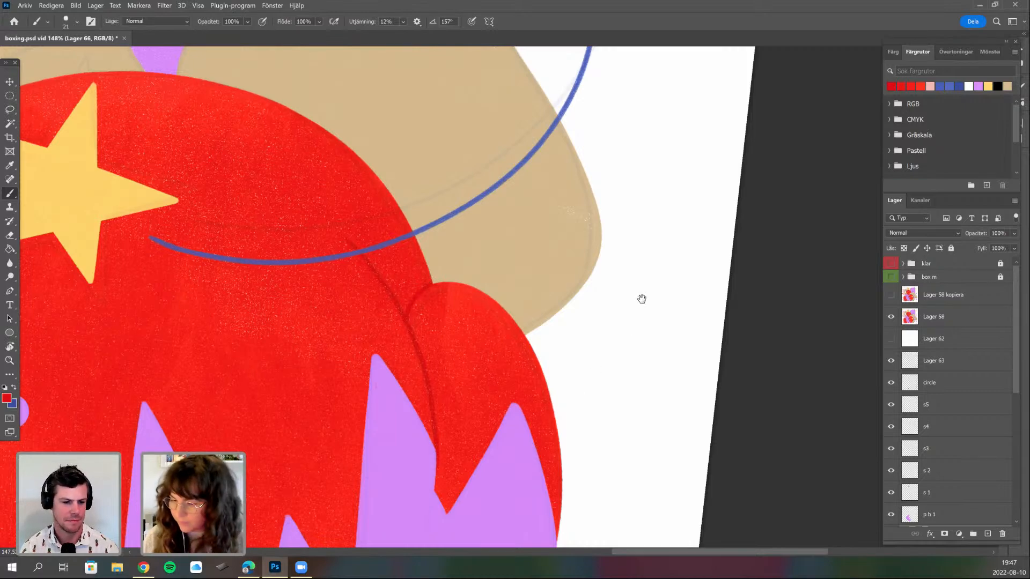
- Paint the fold line across the front glove's cuff, with the short creases at its ends, following the sketch
{"action": "left_click_drag", "start_coordinate": [523, 381], "coordinate": [602, 336]}
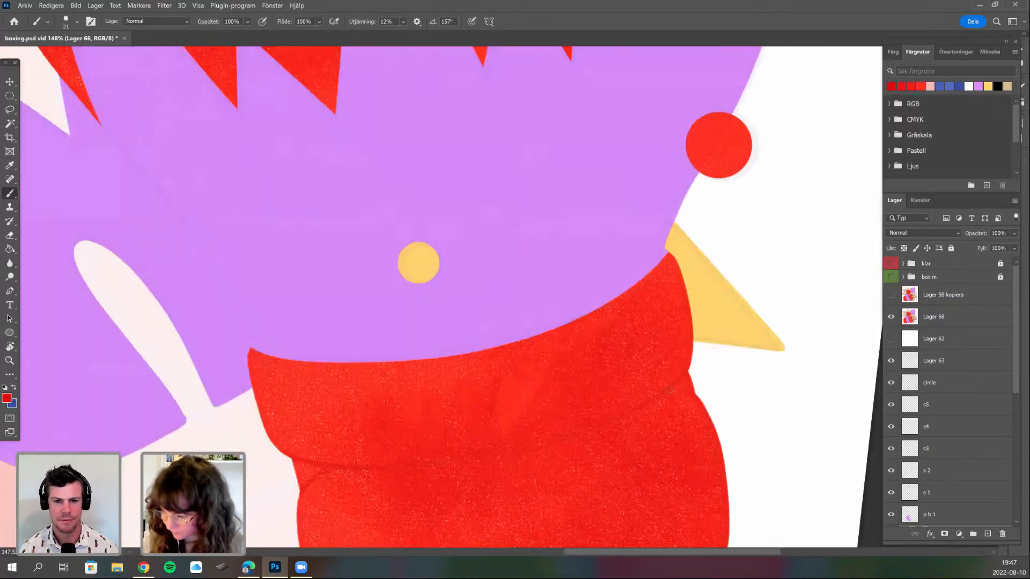
{"action": "mouse_move", "coordinate": [687, 374]}
{"action": "left_mouse_down"}
{"action": "mouse_move", "coordinate": [643, 402]}
{"action": "mouse_move", "coordinate": [498, 451]}
{"action": "mouse_move", "coordinate": [380, 468]}
{"action": "mouse_move", "coordinate": [289, 460]}
{"action": "left_mouse_up"}
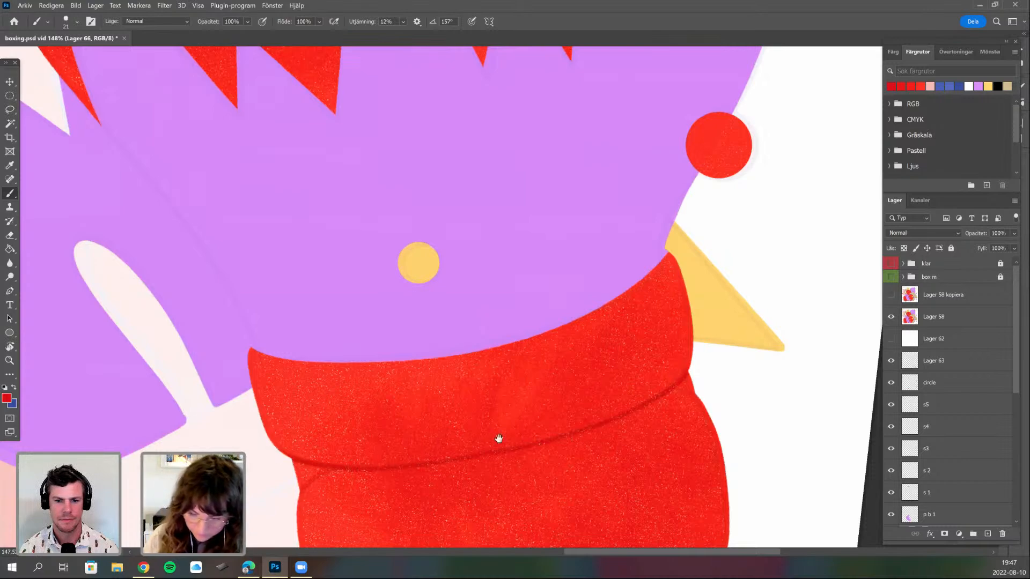
{"action": "left_click_drag", "start_coordinate": [482, 336], "coordinate": [471, 302]}
{"action": "scroll", "coordinate": [261, 428], "scroll_direction": "down", "scroll_amount": 2}
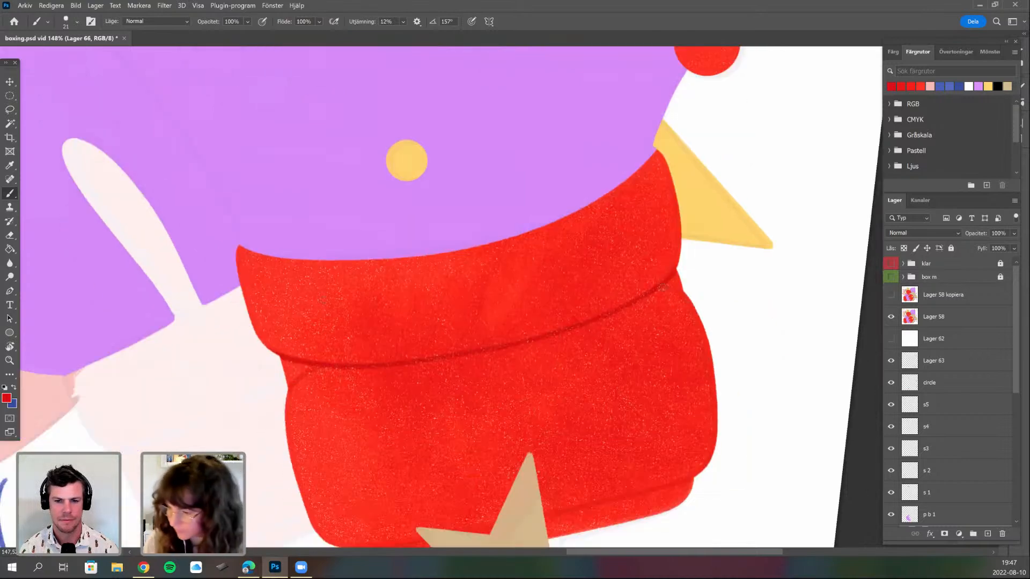
{"action": "scroll", "coordinate": [552, 267], "scroll_direction": "down", "scroll_amount": 1}
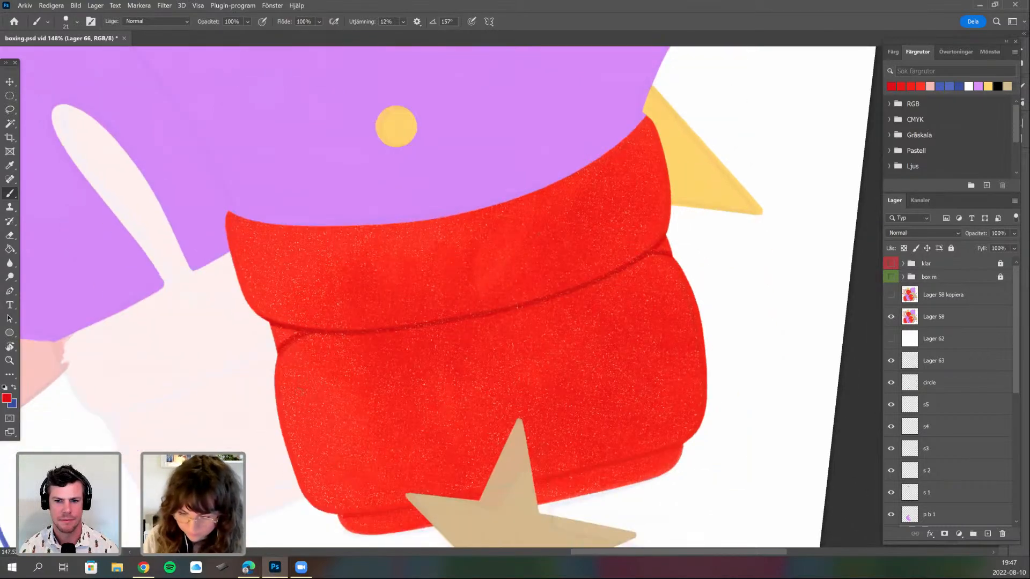
- Paint the hem line along the lower edge of the front glove's cuff, undoing the unwanted strokes
{"action": "left_click_drag", "start_coordinate": [518, 307], "coordinate": [485, 184]}
{"action": "left_click_drag", "start_coordinate": [308, 393], "coordinate": [381, 388]}
{"action": "mouse_move", "coordinate": [502, 364]}
{"action": "left_mouse_down"}
{"action": "mouse_move", "coordinate": [650, 325]}
{"action": "mouse_move", "coordinate": [423, 375]}
{"action": "mouse_move", "coordinate": [287, 391]}
{"action": "left_mouse_up"}
{"action": "key", "text": "ctrl+z"}
{"action": "key", "text": "ctrl+z"}
{"action": "left_click_drag", "start_coordinate": [488, 180], "coordinate": [473, 195]}
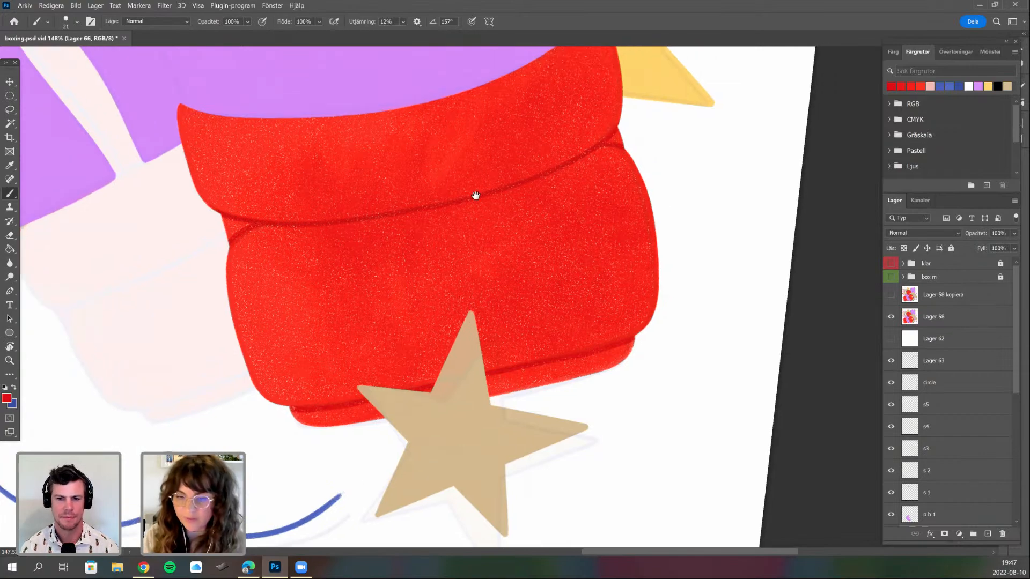
- Hide the sketch layer Lager 58
{"action": "scroll", "coordinate": [455, 440], "scroll_direction": "down", "scroll_amount": 5}
{"action": "scroll", "coordinate": [455, 452], "scroll_direction": "up", "scroll_amount": 5}
{"action": "left_click", "coordinate": [891, 316]}
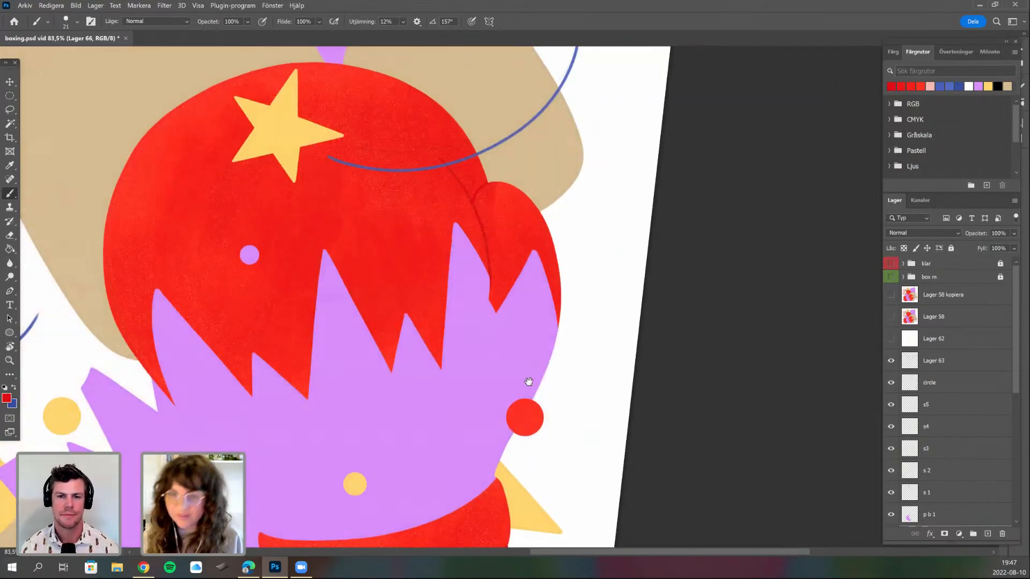
{"action": "scroll", "coordinate": [502, 453], "scroll_direction": "up", "scroll_amount": 1}
- Add a new clipped layer directly above the fold-line layer Lager 66
{"action": "left_click_drag", "start_coordinate": [1017, 325], "coordinate": [1015, 447]}
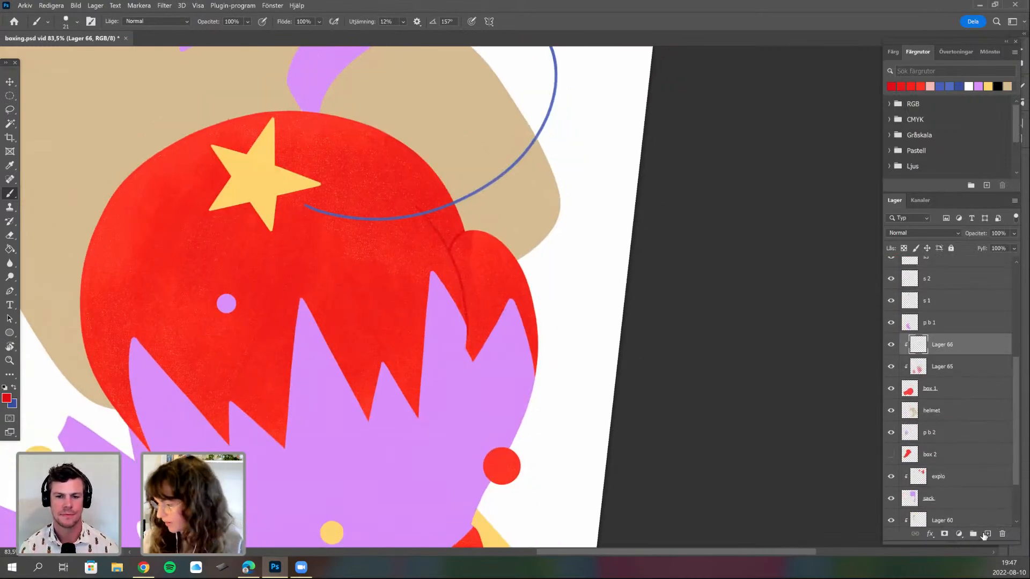
{"action": "left_click", "coordinate": [986, 534]}
{"action": "right_click", "coordinate": [960, 346]}
{"action": "left_click", "coordinate": [854, 265]}
- Choose the gouache supreme brush and set its size to 26 px for detailing around the thumb crease
{"action": "scroll", "coordinate": [459, 362], "scroll_direction": "up", "scroll_amount": 2}
{"action": "left_click_drag", "start_coordinate": [449, 369], "coordinate": [448, 392]}
{"action": "mouse_move", "coordinate": [446, 338]}
{"action": "left_mouse_down"}
{"action": "mouse_move", "coordinate": [434, 310]}
{"action": "mouse_move", "coordinate": [455, 329]}
{"action": "left_mouse_up"}
{"action": "right_click", "coordinate": [538, 430]}
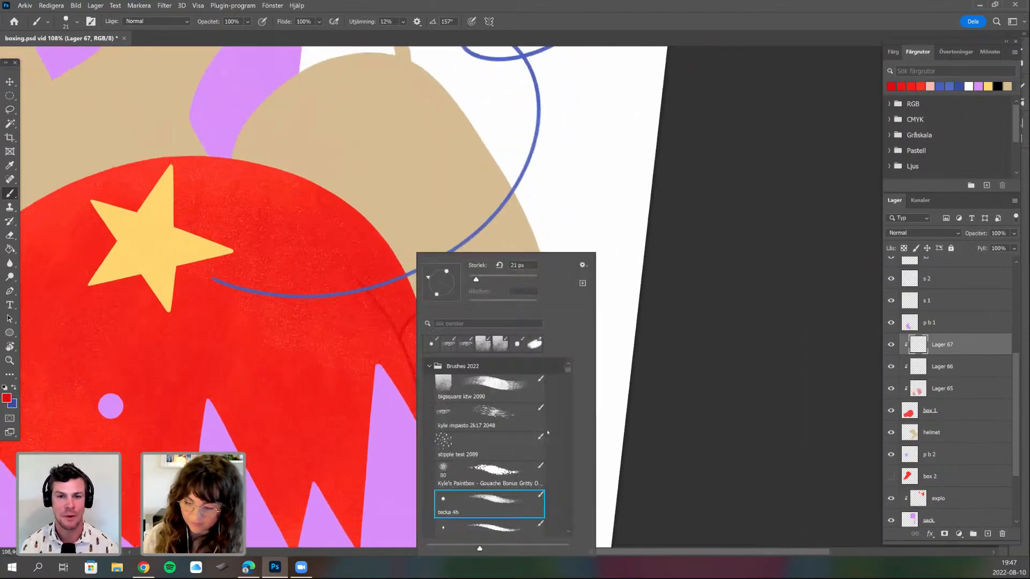
{"action": "scroll", "coordinate": [489, 498], "scroll_direction": "down", "scroll_amount": 3}
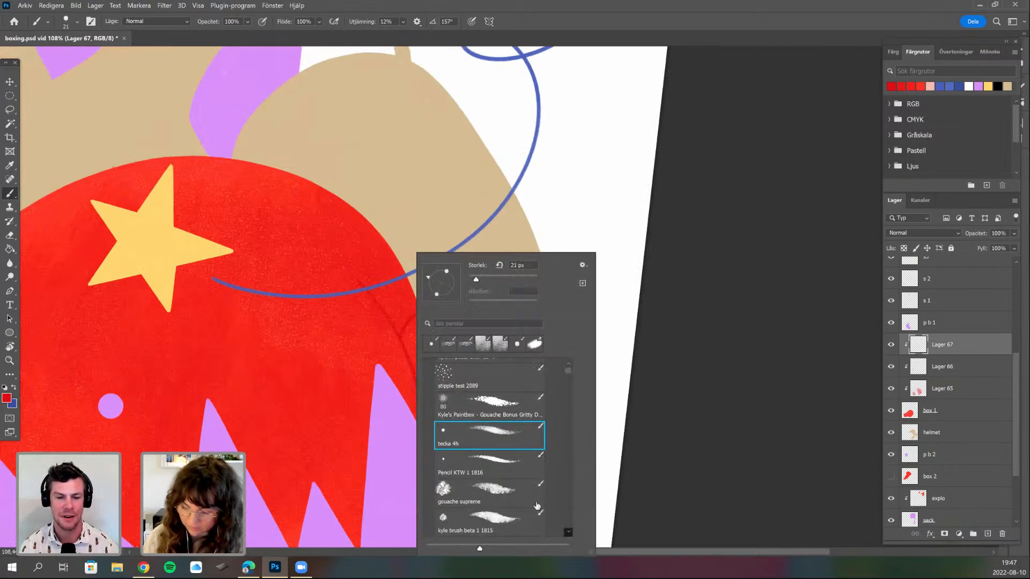
{"action": "left_click", "coordinate": [507, 491]}
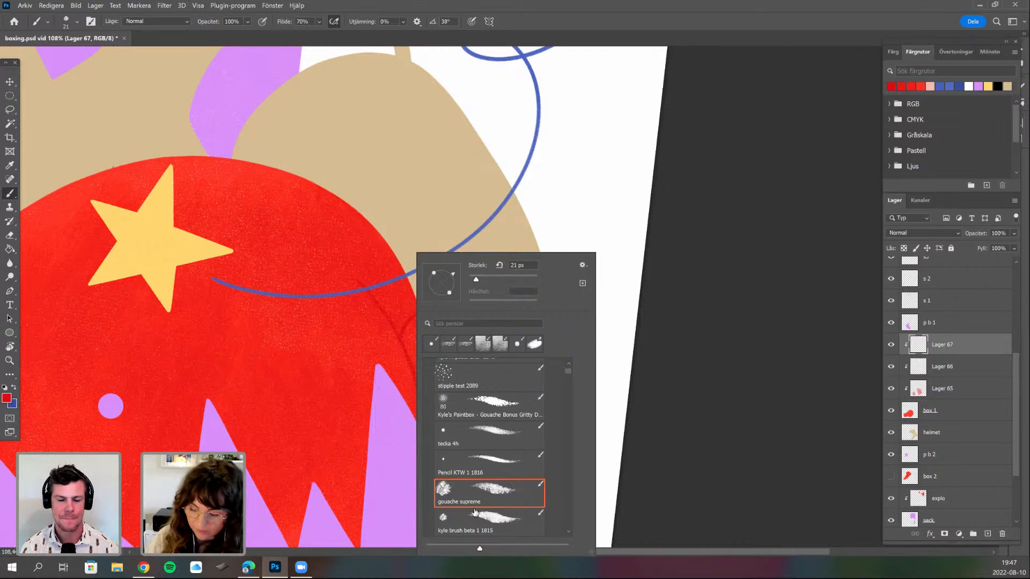
{"action": "left_click_drag", "start_coordinate": [475, 279], "coordinate": [477, 279]}
{"action": "left_click", "coordinate": [370, 274]}
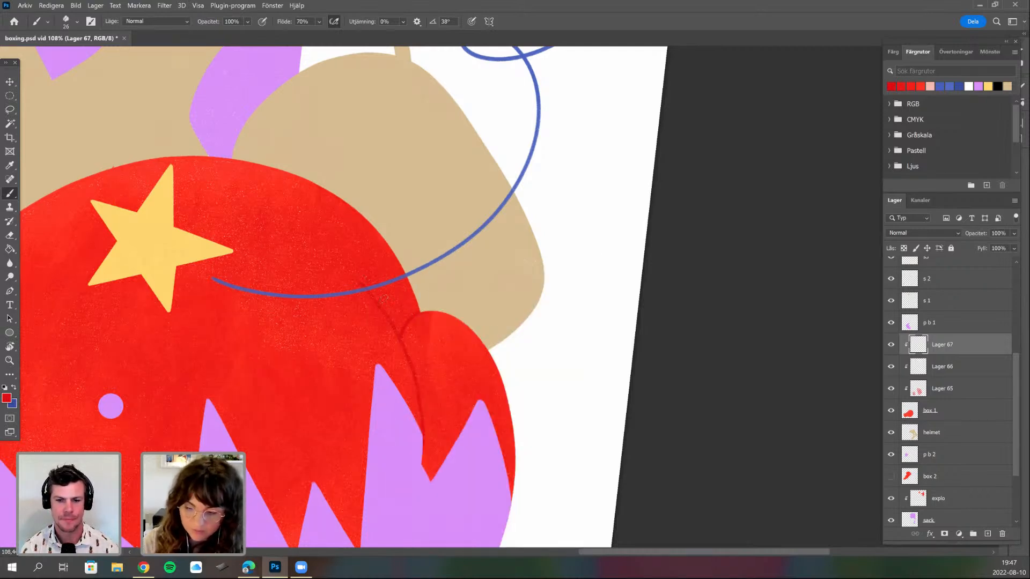
- Set the gouache supreme brush to 34 px and paint darker red shading on the front glove beside the thumb crease
{"action": "right_click", "coordinate": [382, 271]}
{"action": "left_click_drag", "start_coordinate": [448, 279], "coordinate": [453, 279]}
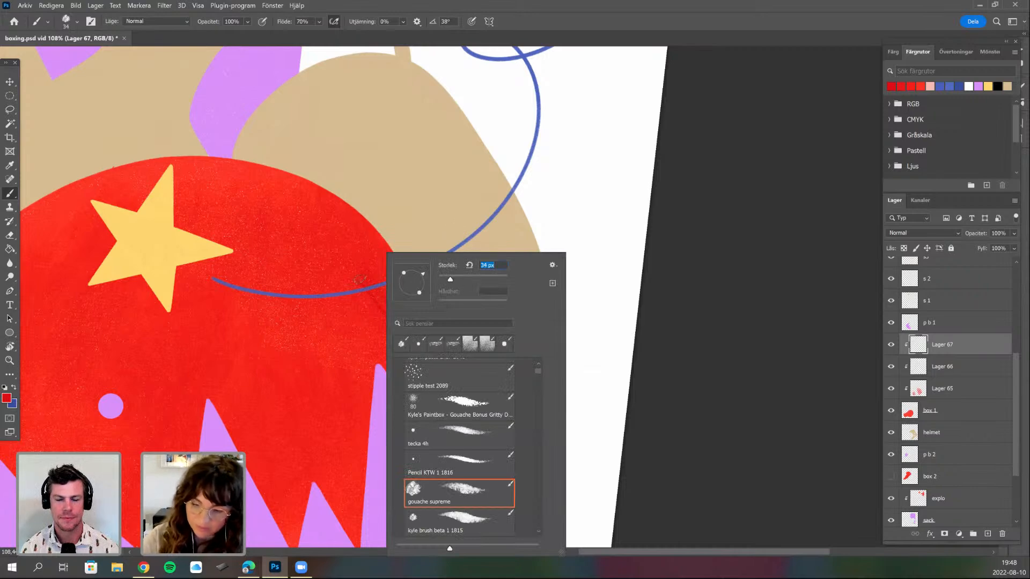
{"action": "left_click", "coordinate": [374, 294]}
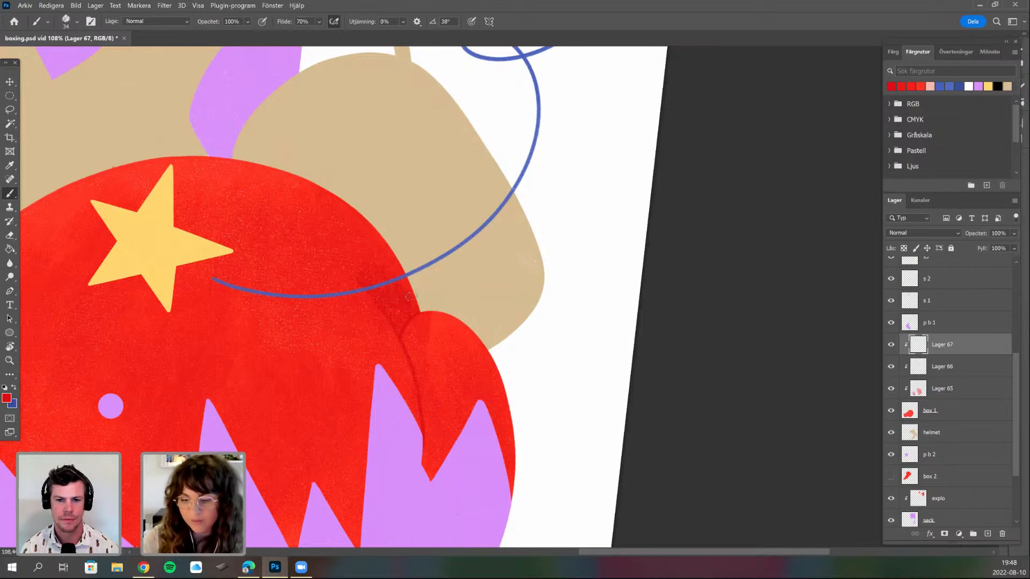
{"action": "mouse_move", "coordinate": [457, 329]}
{"action": "left_mouse_down"}
{"action": "mouse_move", "coordinate": [508, 341]}
{"action": "mouse_move", "coordinate": [597, 318]}
{"action": "mouse_move", "coordinate": [534, 200]}
{"action": "left_mouse_up"}
{"action": "key", "text": "r"}
{"action": "key", "text": "b"}
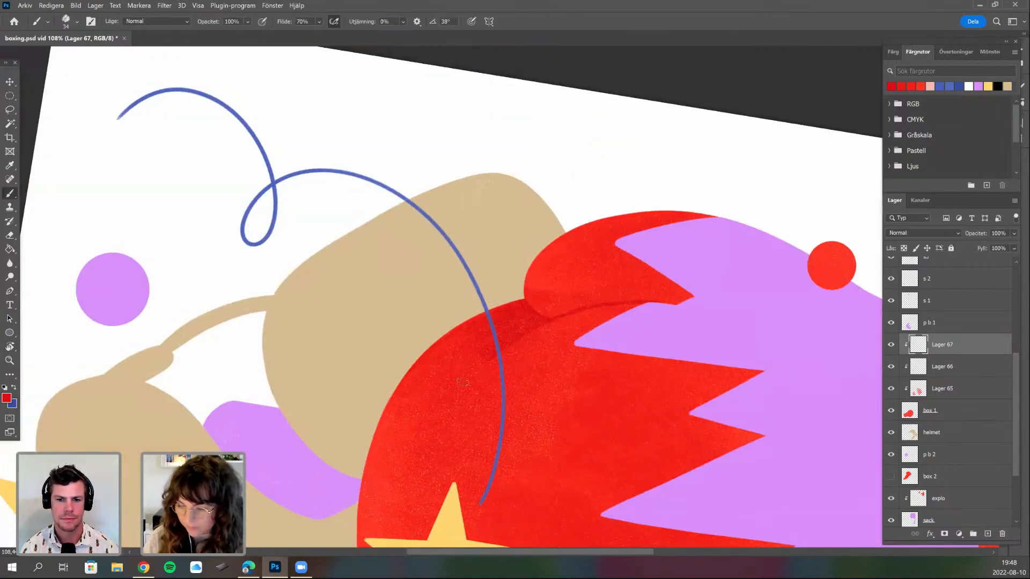
{"action": "left_click_drag", "start_coordinate": [502, 451], "coordinate": [617, 402]}
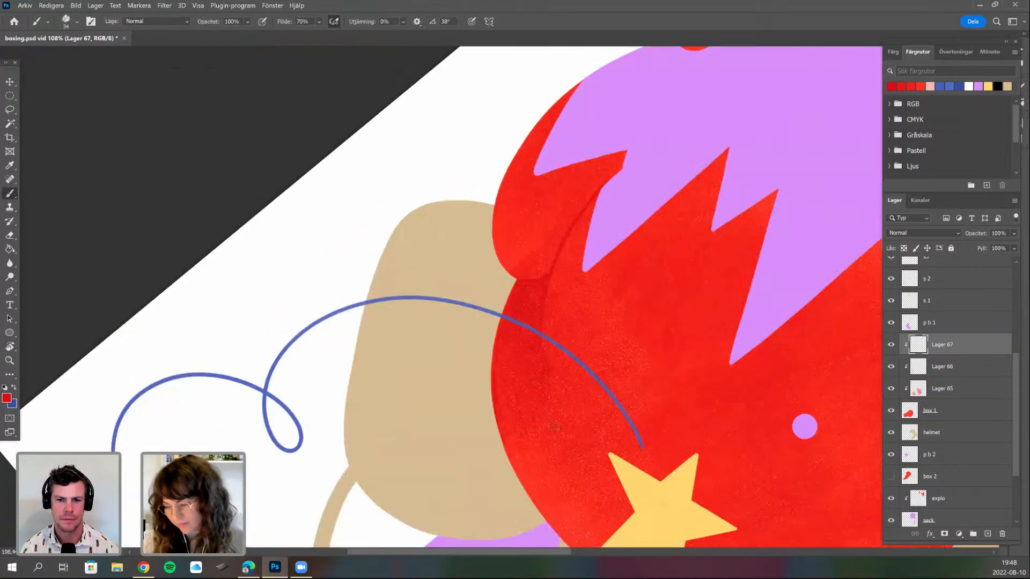
- Extend the dark red gouache shading from the thumb crease along the front glove's outer edge beside the helmet
{"action": "key", "text": "r"}
{"action": "mouse_move", "coordinate": [512, 386]}
{"action": "left_mouse_down"}
{"action": "mouse_move", "coordinate": [454, 399]}
{"action": "mouse_move", "coordinate": [489, 327]}
{"action": "left_mouse_up"}
{"action": "key", "text": "space"}
{"action": "left_click_drag", "start_coordinate": [462, 340], "coordinate": [443, 416]}
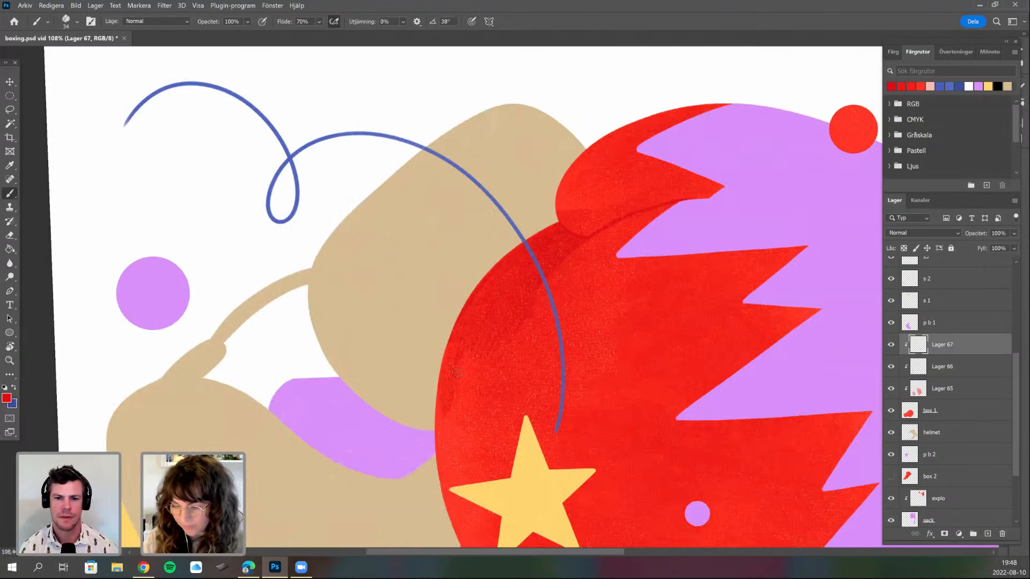
{"action": "key", "text": "r"}
{"action": "mouse_move", "coordinate": [426, 446]}
{"action": "left_mouse_down"}
{"action": "mouse_move", "coordinate": [566, 413]}
{"action": "mouse_move", "coordinate": [380, 423]}
{"action": "mouse_move", "coordinate": [388, 195]}
{"action": "left_mouse_up"}
{"action": "key", "text": "r"}
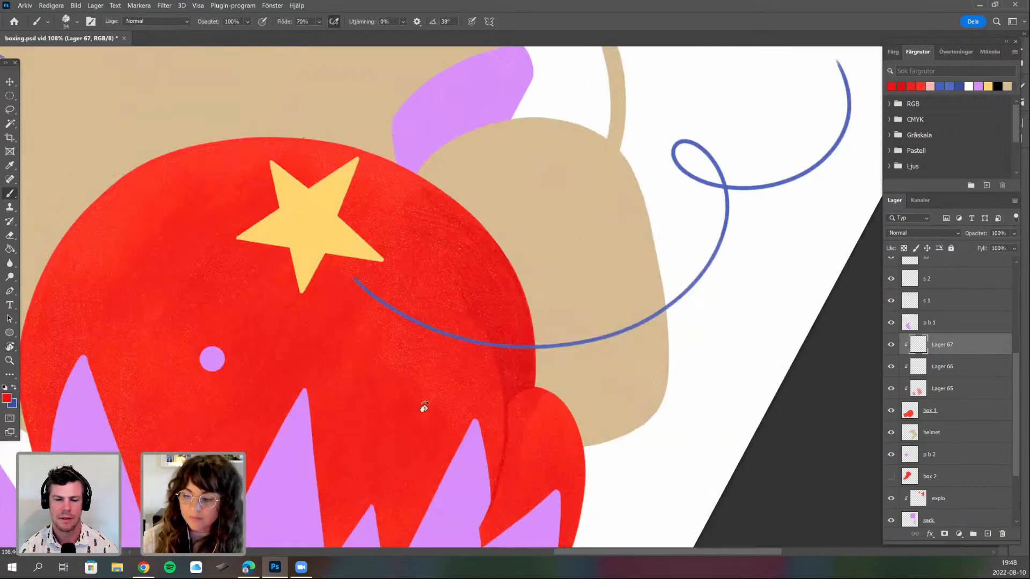
- Build up the textured shading on the front glove's outer side between the star and the thumb
{"action": "key", "text": "r"}
{"action": "left_click_drag", "start_coordinate": [424, 407], "coordinate": [429, 382]}
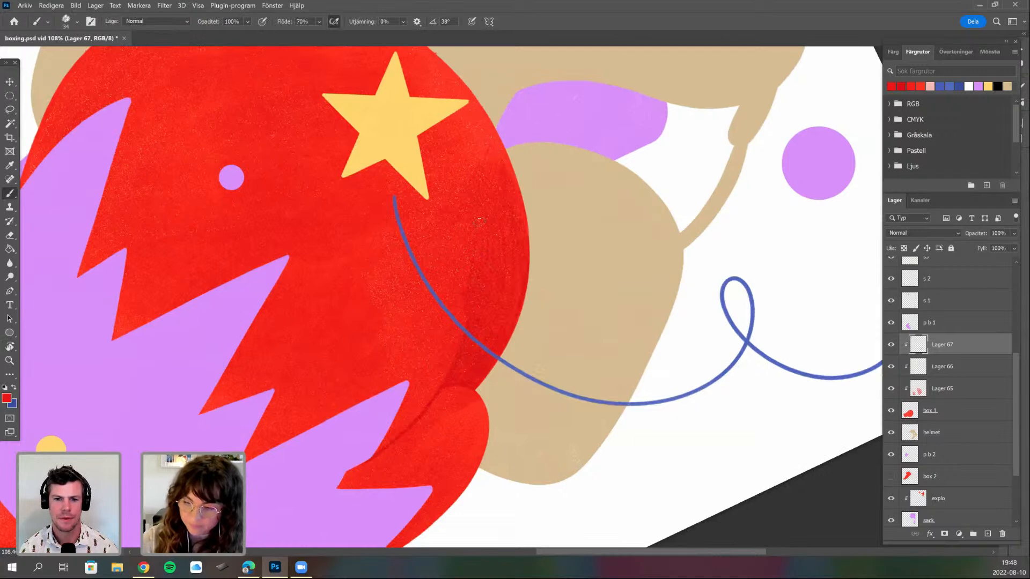
{"action": "key", "text": "r"}
{"action": "scroll", "coordinate": [499, 297], "scroll_direction": "down", "scroll_amount": 3}
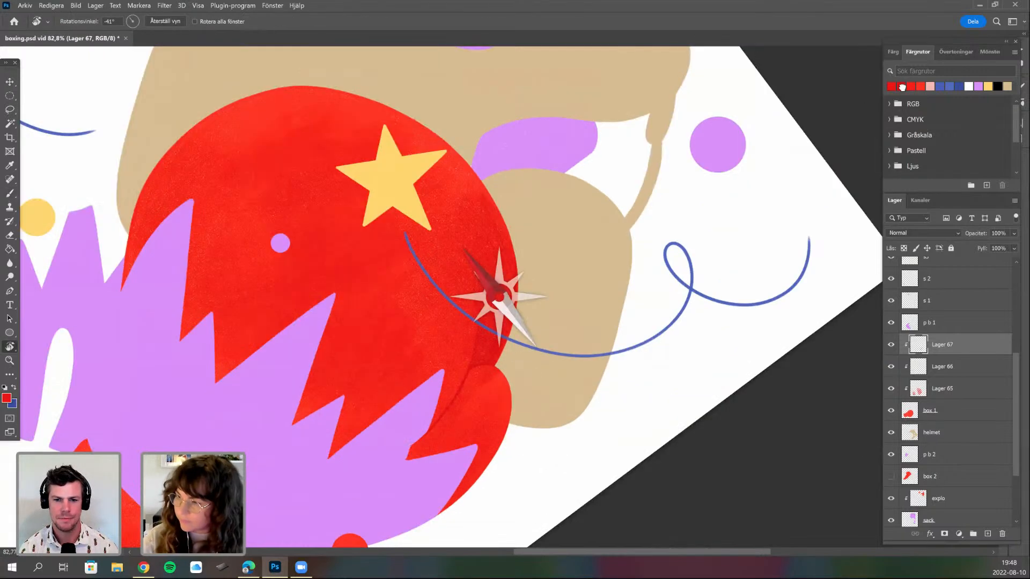
{"action": "left_click_drag", "start_coordinate": [452, 310], "coordinate": [462, 329]}
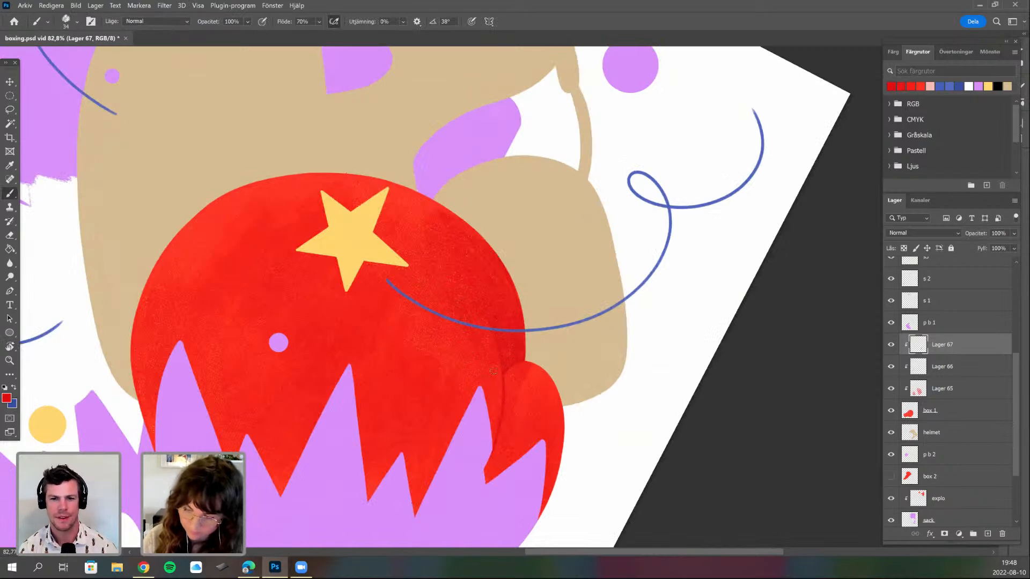
- Paint dark red gouache shading on the thumb along its crease, down to the purple spikes
{"action": "scroll", "coordinate": [509, 333], "scroll_direction": "down", "scroll_amount": 3}
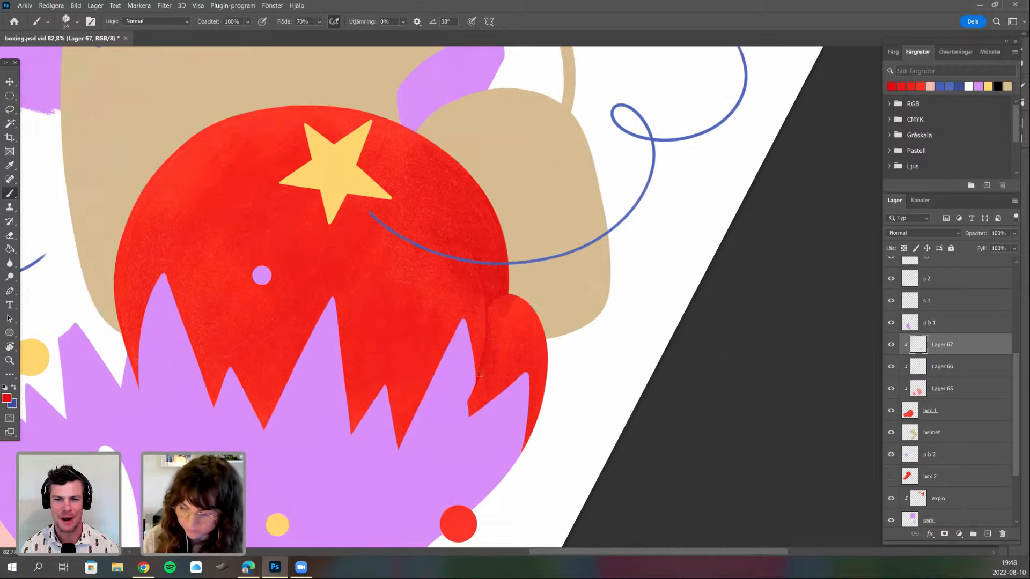
{"action": "key", "text": "r"}
{"action": "mouse_move", "coordinate": [552, 332]}
{"action": "left_mouse_down"}
{"action": "mouse_move", "coordinate": [556, 347]}
{"action": "mouse_move", "coordinate": [570, 278]}
{"action": "left_mouse_up"}
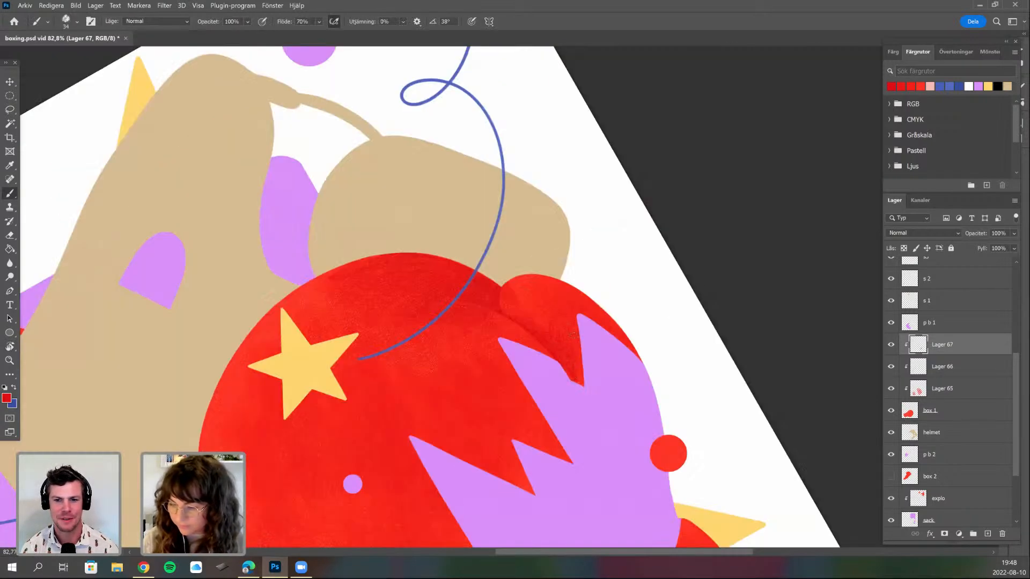
{"action": "key", "text": "r"}
{"action": "mouse_move", "coordinate": [545, 236]}
{"action": "left_mouse_down"}
{"action": "mouse_move", "coordinate": [486, 254]}
{"action": "mouse_move", "coordinate": [496, 259]}
{"action": "left_mouse_up"}
{"action": "scroll", "coordinate": [496, 259], "scroll_direction": "up", "scroll_amount": 2}
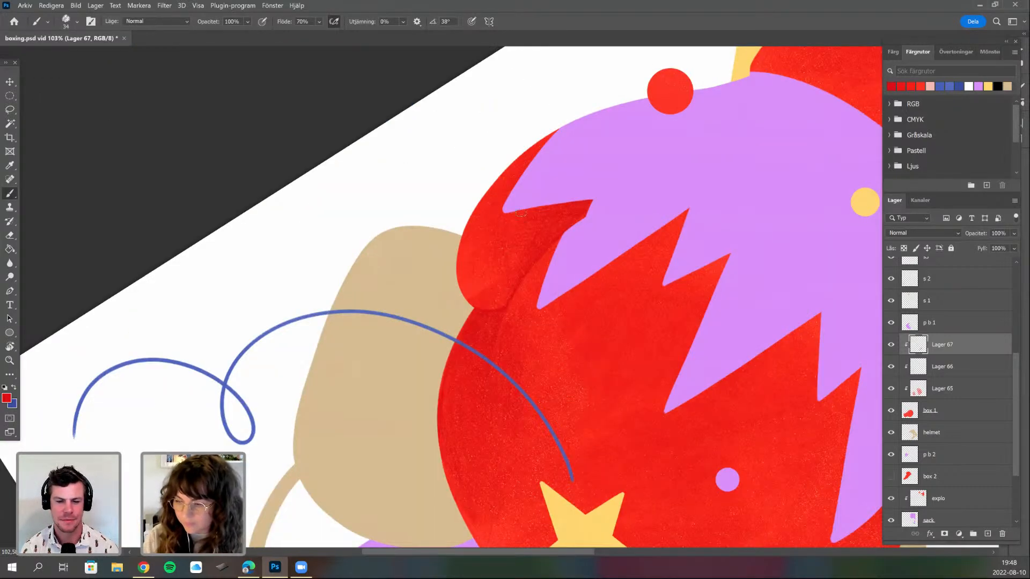
{"action": "key", "text": "r"}
{"action": "left_click_drag", "start_coordinate": [469, 242], "coordinate": [500, 305]}
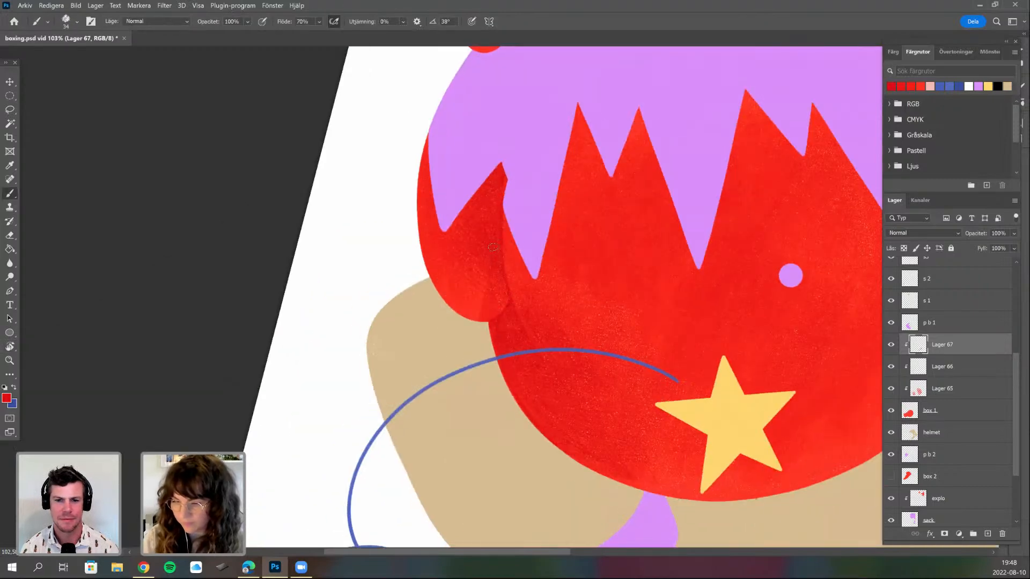
- Deepen the shading at the base of the thumb, where the crease meets the purple spikes
{"action": "key", "text": "r"}
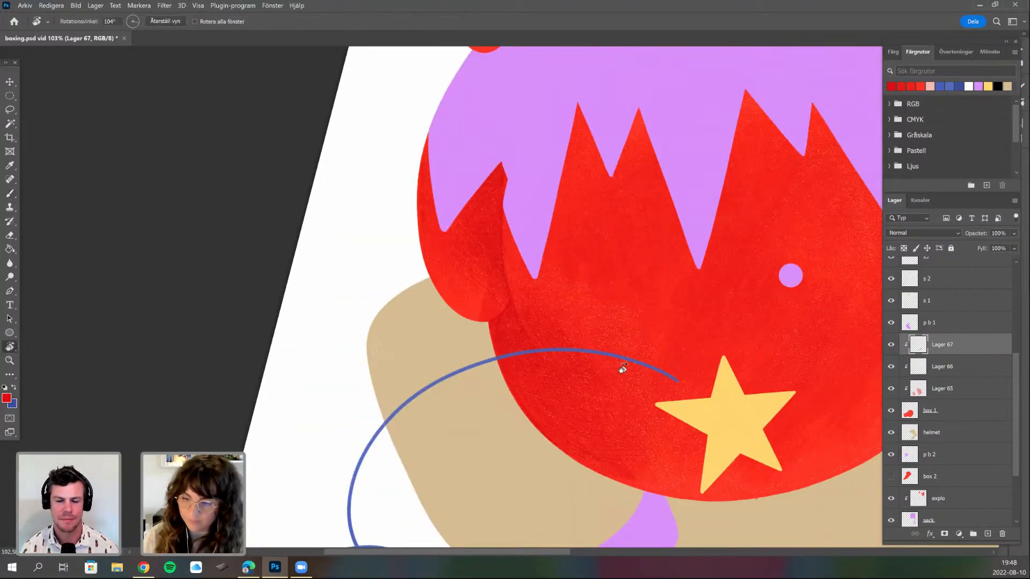
{"action": "mouse_move", "coordinate": [527, 327]}
{"action": "left_mouse_down"}
{"action": "mouse_move", "coordinate": [528, 387]}
{"action": "mouse_move", "coordinate": [468, 268]}
{"action": "mouse_move", "coordinate": [505, 260]}
{"action": "left_mouse_up"}
{"action": "key", "text": "b"}
{"action": "key", "text": "r"}
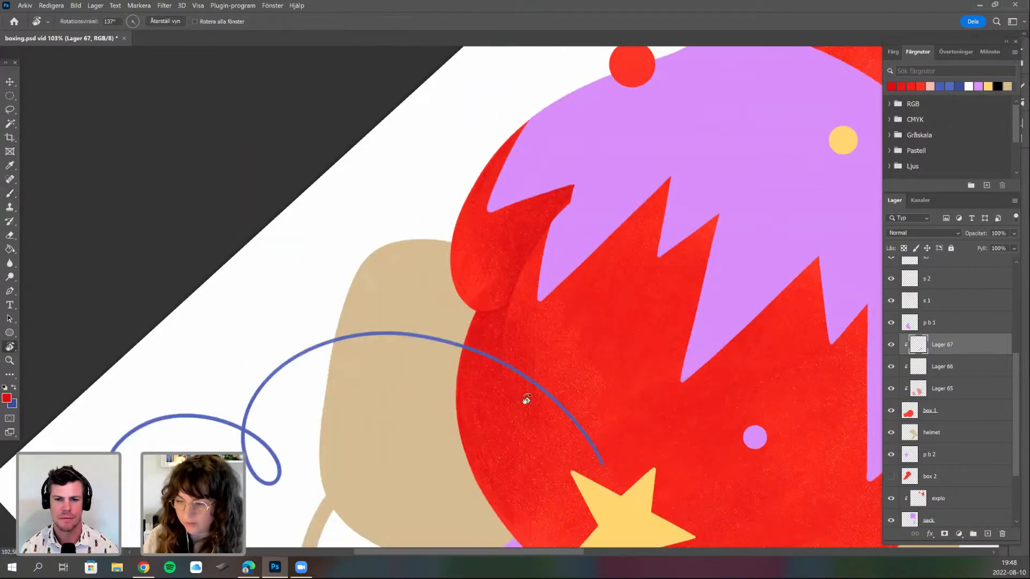
{"action": "left_click_drag", "start_coordinate": [459, 381], "coordinate": [458, 375]}
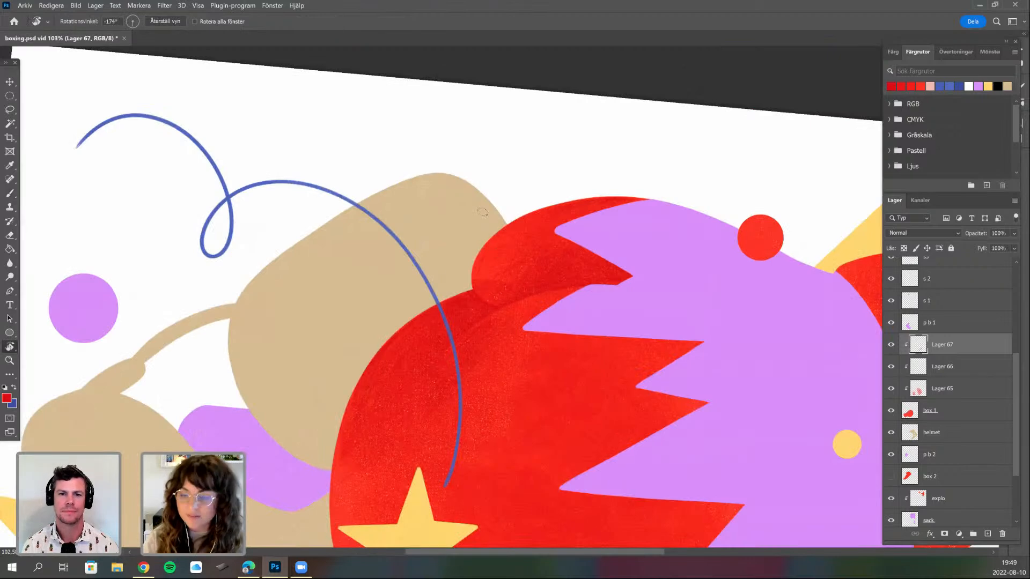
{"action": "key", "text": "b"}
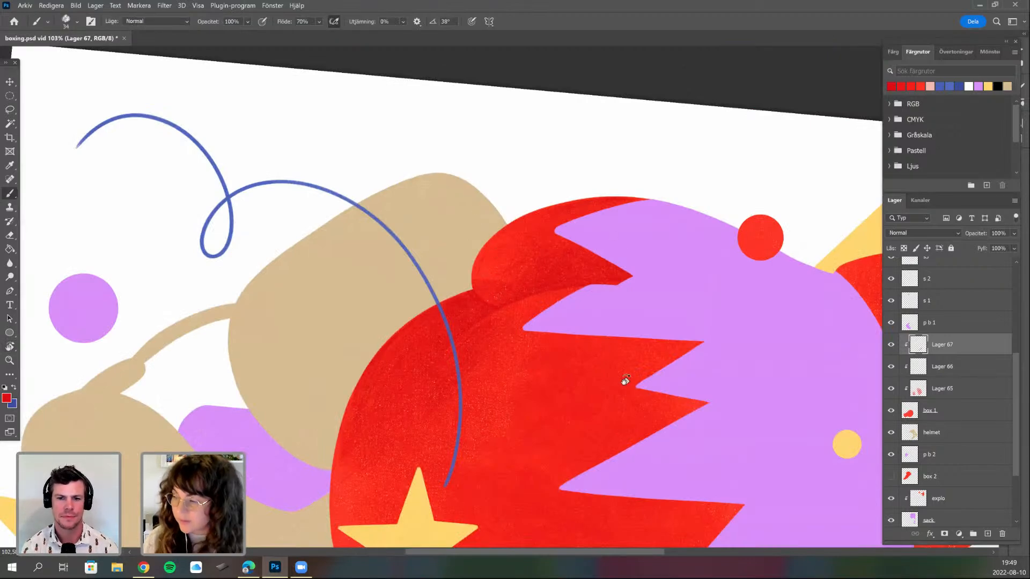
{"action": "key", "text": "r"}
{"action": "left_click_drag", "start_coordinate": [476, 427], "coordinate": [329, 329]}
{"action": "key", "text": "b"}
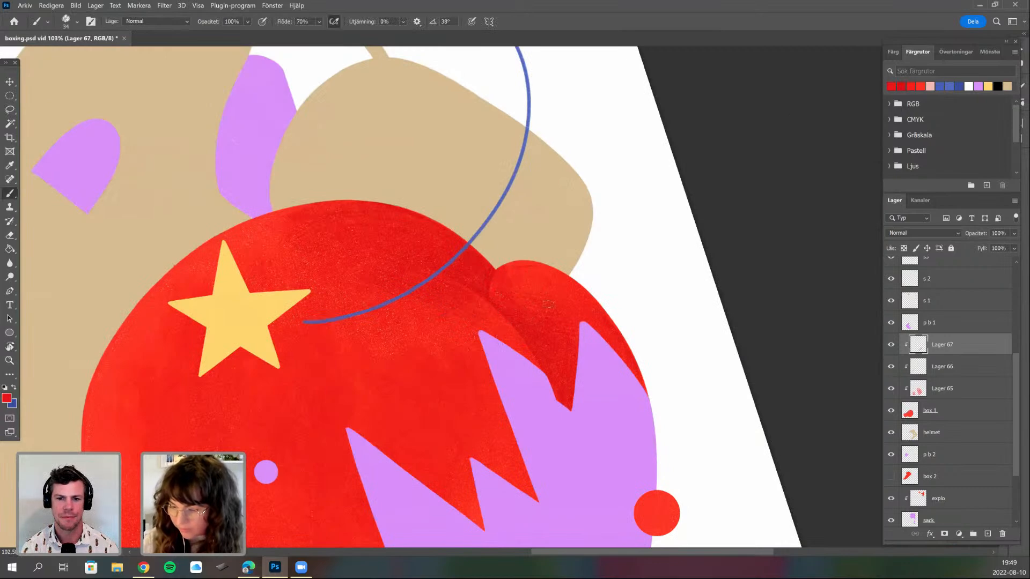
- Spread the textured shading across the lower thumb above the tip of the neighbouring purple spike
{"action": "key", "text": "r"}
{"action": "left_click_drag", "start_coordinate": [520, 287], "coordinate": [533, 302]}
{"action": "key", "text": "b"}
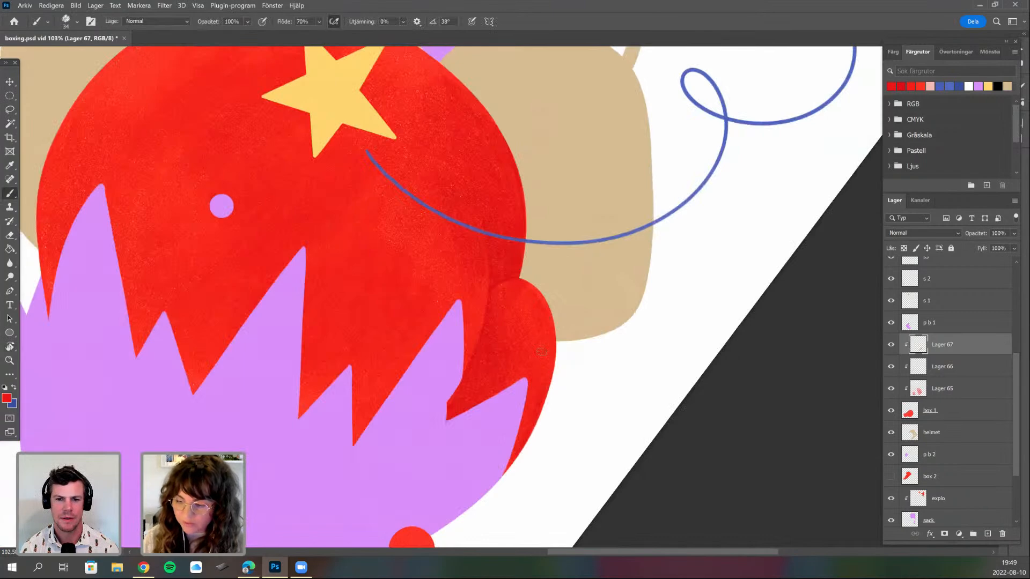
{"action": "key", "text": "r"}
{"action": "mouse_move", "coordinate": [560, 309]}
{"action": "left_mouse_down"}
{"action": "mouse_move", "coordinate": [692, 216]}
{"action": "mouse_move", "coordinate": [668, 172]}
{"action": "left_mouse_up"}
{"action": "key", "text": "b"}
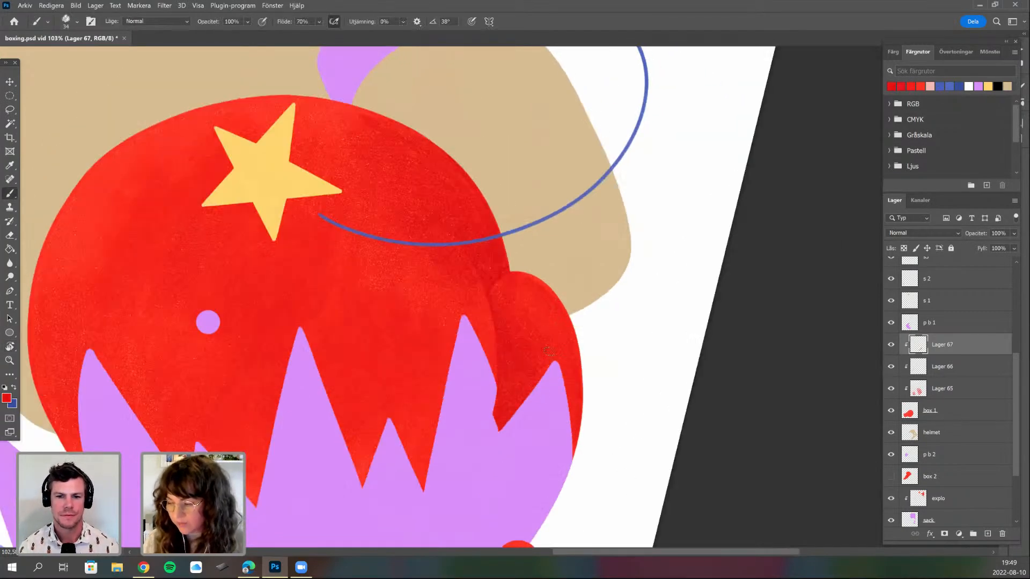
{"action": "key", "text": "space"}
{"action": "left_click_drag", "start_coordinate": [530, 400], "coordinate": [462, 370]}
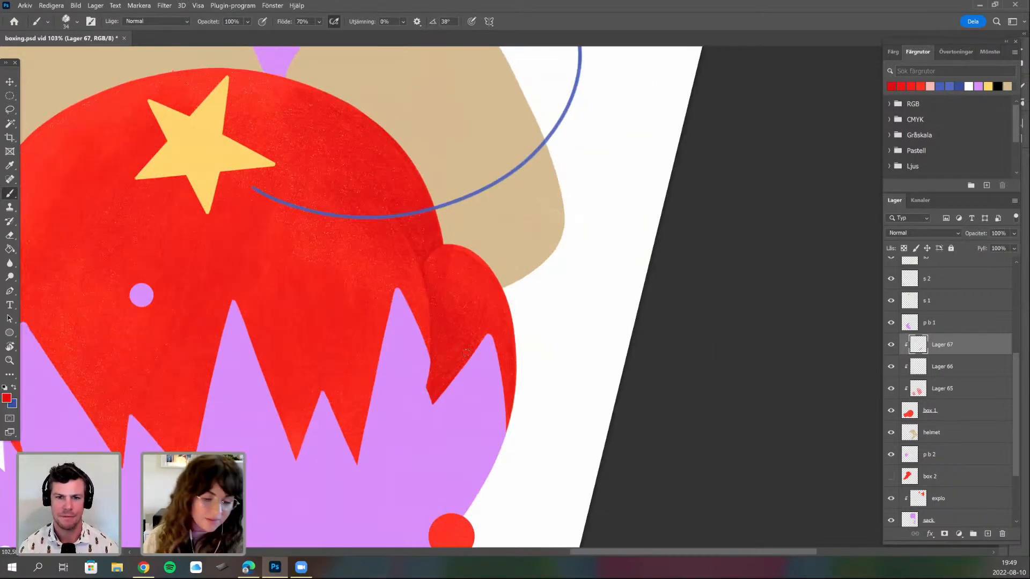
- Darken the thumb's outer contour down to the narrow red strip beside the purple area
{"action": "key", "text": "space"}
{"action": "left_click_drag", "start_coordinate": [467, 323], "coordinate": [458, 306]}
{"action": "key", "text": "r"}
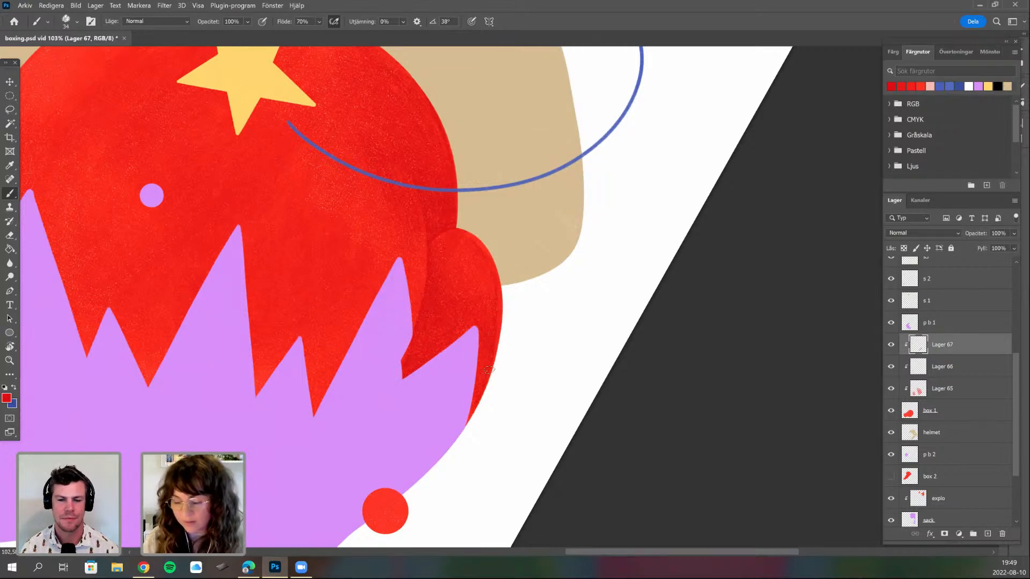
{"action": "key", "text": "r"}
{"action": "mouse_move", "coordinate": [509, 307]}
{"action": "left_mouse_down"}
{"action": "mouse_move", "coordinate": [498, 295]}
{"action": "mouse_move", "coordinate": [440, 319]}
{"action": "left_mouse_up"}
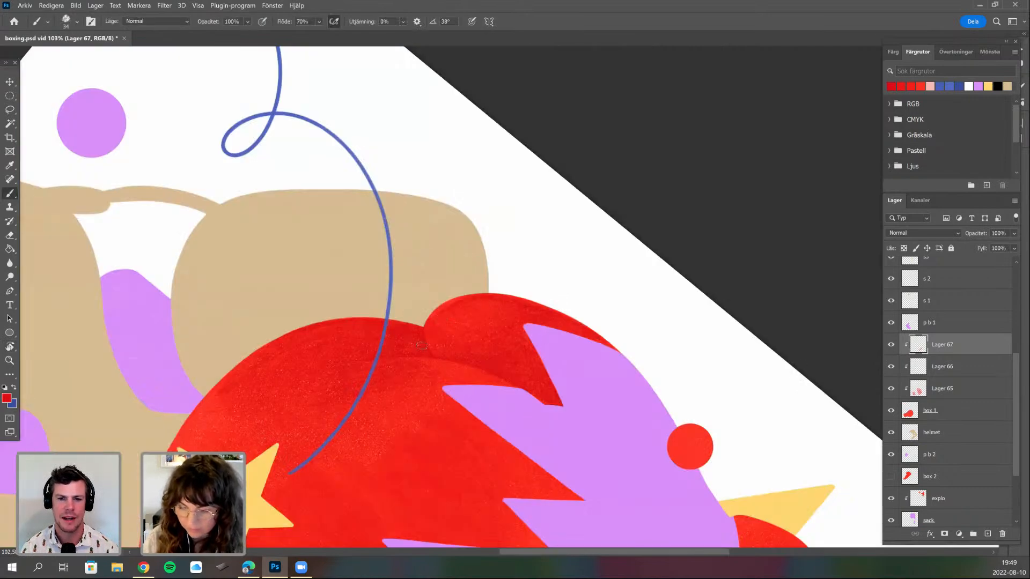
- Reinforce the dark red shading along the glove's curved rim from the thumb towards the star
{"action": "key", "text": "r"}
{"action": "mouse_move", "coordinate": [574, 381]}
{"action": "left_mouse_down"}
{"action": "mouse_move", "coordinate": [575, 361]}
{"action": "mouse_move", "coordinate": [539, 431]}
{"action": "left_mouse_up"}
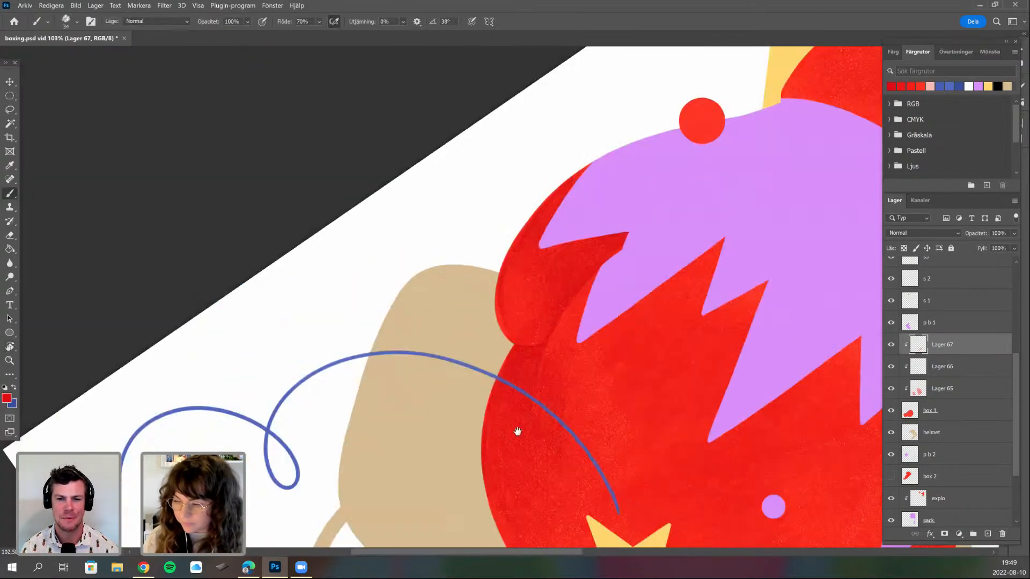
{"action": "left_click_drag", "start_coordinate": [462, 374], "coordinate": [462, 312]}
{"action": "left_click_drag", "start_coordinate": [611, 506], "coordinate": [560, 360]}
{"action": "key", "text": "r"}
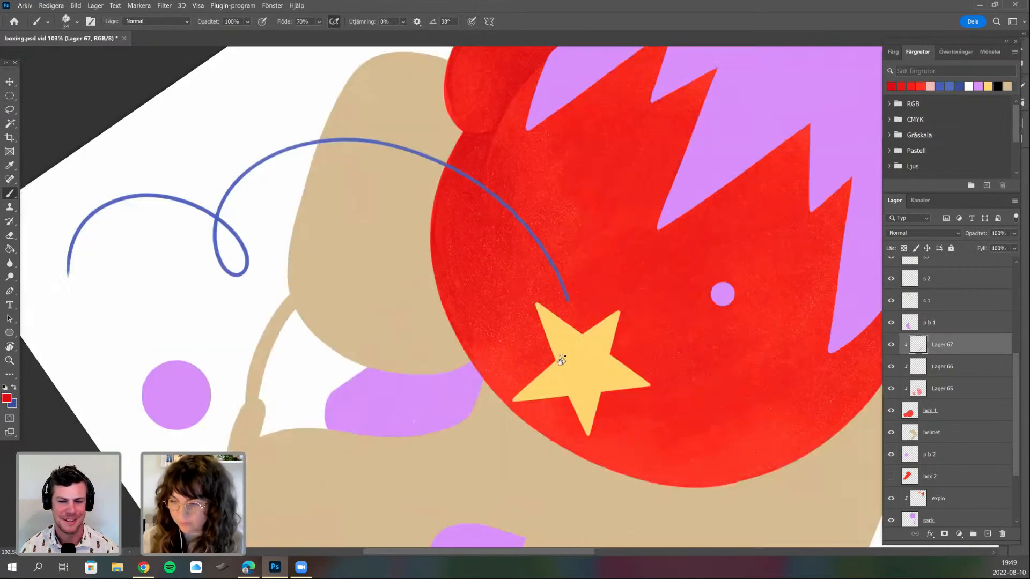
{"action": "left_click_drag", "start_coordinate": [376, 350], "coordinate": [368, 325]}
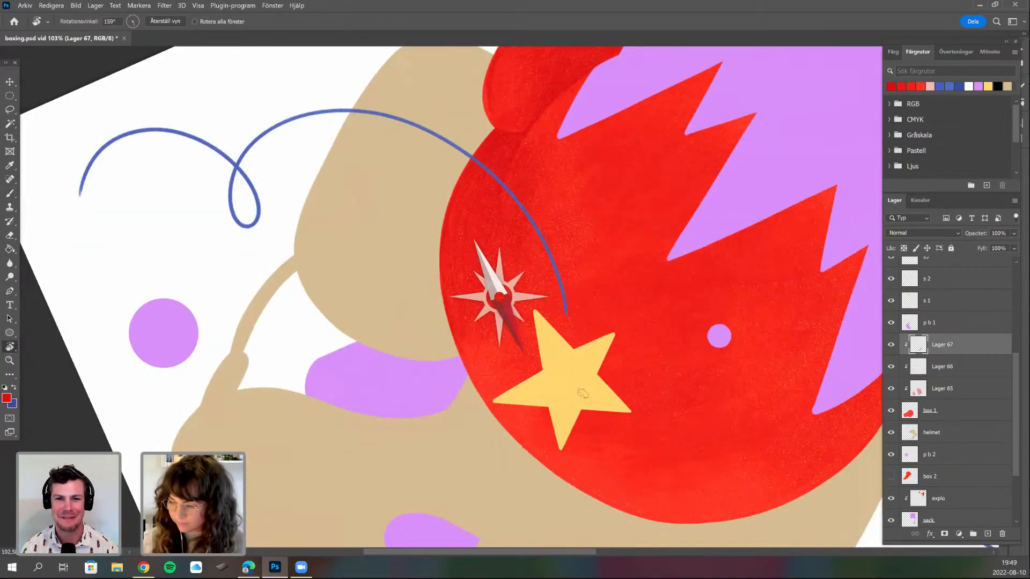
{"action": "left_click_drag", "start_coordinate": [580, 410], "coordinate": [376, 362]}
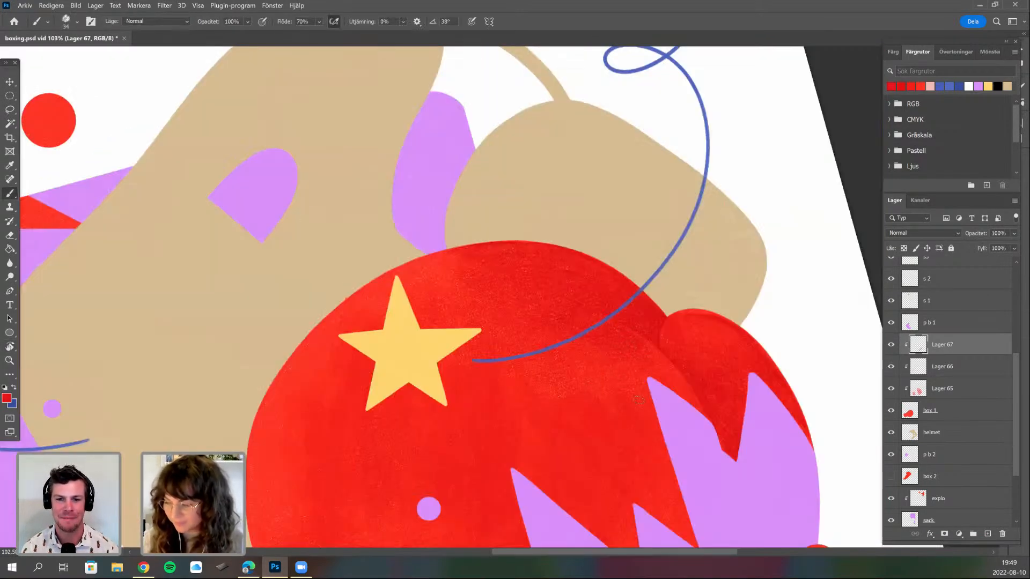
- Shade the front glove's lower area beside the tall purple spike nearest the thumb
{"action": "key", "text": "r"}
{"action": "mouse_move", "coordinate": [493, 373]}
{"action": "left_mouse_down"}
{"action": "mouse_move", "coordinate": [504, 294]}
{"action": "mouse_move", "coordinate": [508, 302]}
{"action": "left_mouse_up"}
{"action": "left_click_drag", "start_coordinate": [544, 374], "coordinate": [454, 235]}
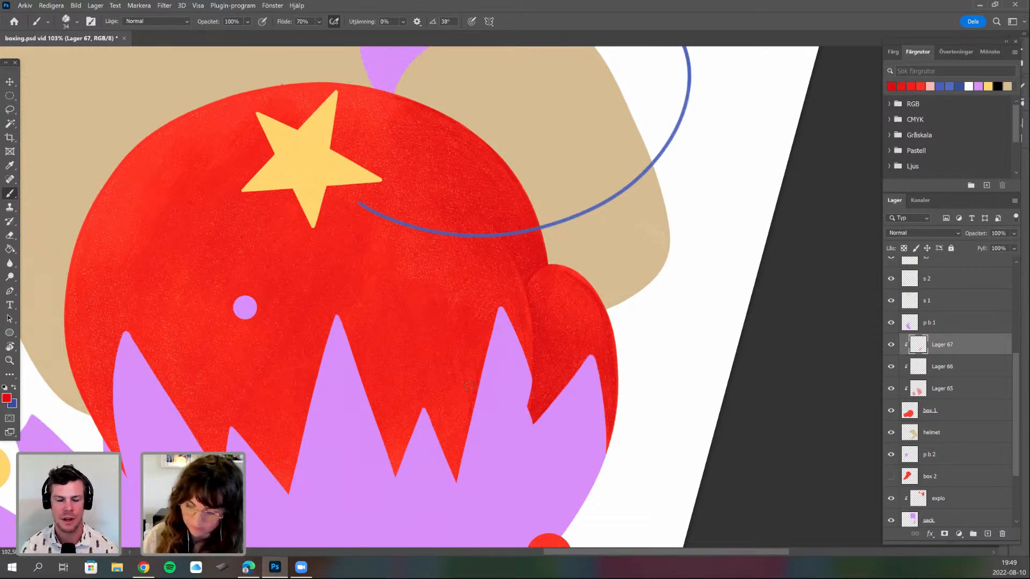
{"action": "left_click_drag", "start_coordinate": [512, 442], "coordinate": [528, 398]}
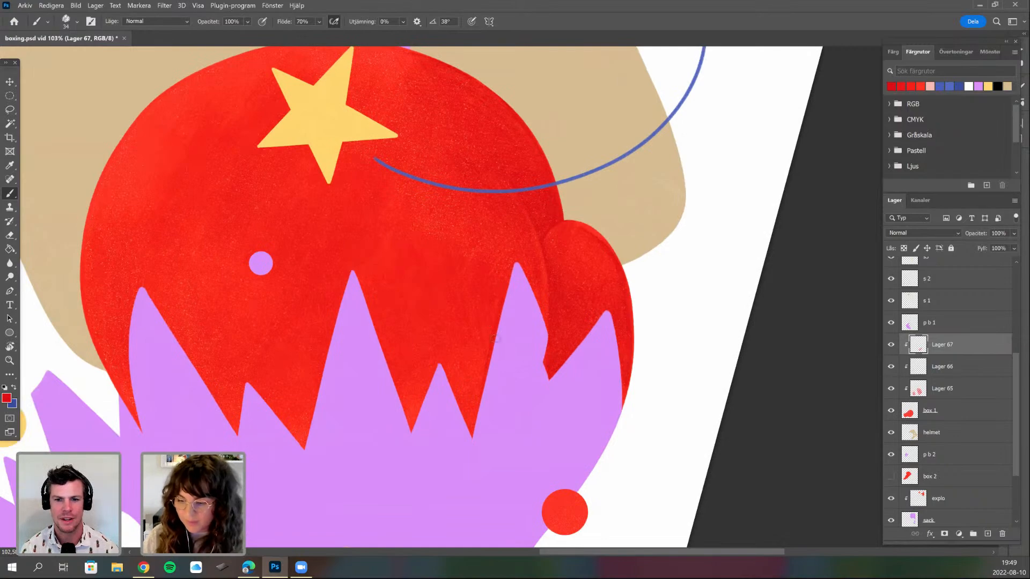
{"action": "left_click_drag", "start_coordinate": [499, 355], "coordinate": [495, 287]}
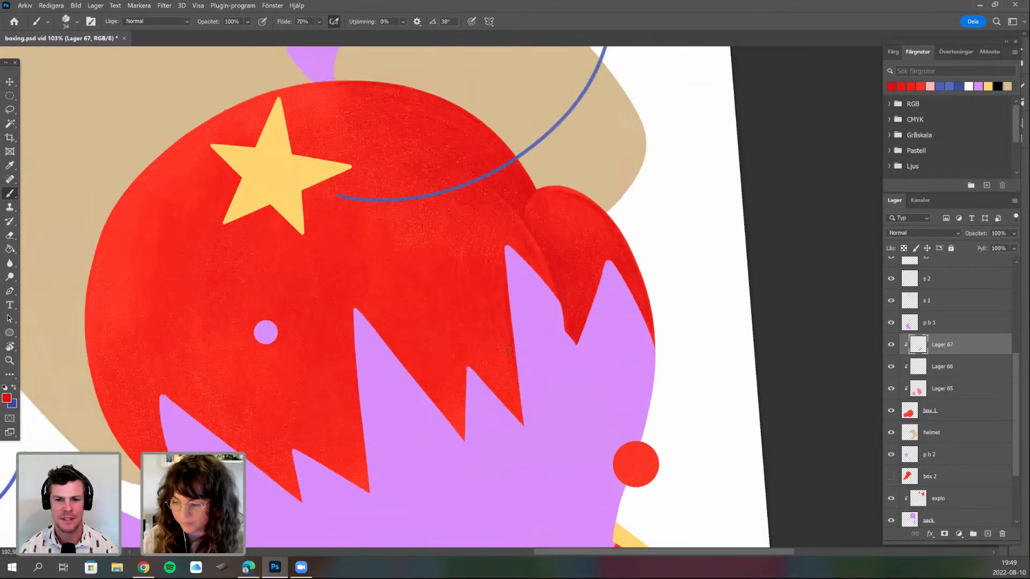
{"action": "left_click_drag", "start_coordinate": [479, 420], "coordinate": [467, 365]}
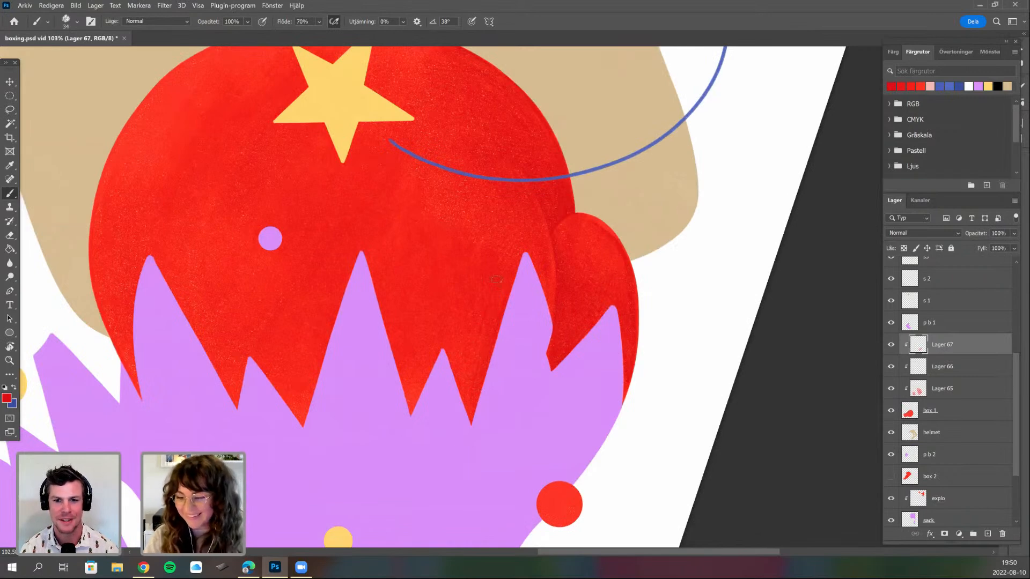
- Add gouache shading to the red points between the purple spikes along the glove's lower edge
{"action": "key", "text": "r"}
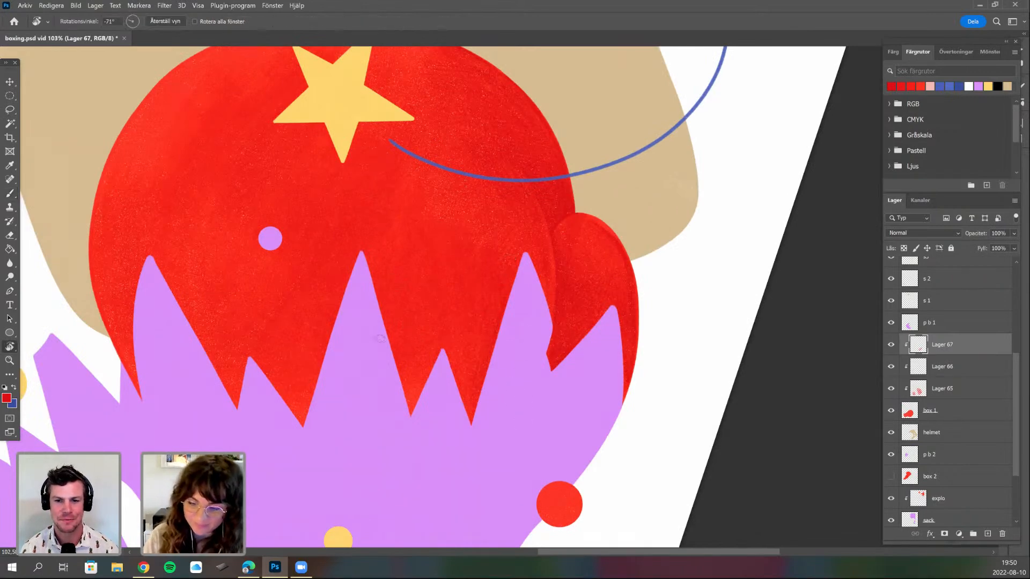
{"action": "mouse_move", "coordinate": [371, 456]}
{"action": "left_mouse_down"}
{"action": "mouse_move", "coordinate": [464, 418]}
{"action": "mouse_move", "coordinate": [435, 376]}
{"action": "mouse_move", "coordinate": [474, 398]}
{"action": "left_mouse_up"}
{"action": "key", "text": "b"}
{"action": "left_click", "coordinate": [546, 362], "text": "alt"}
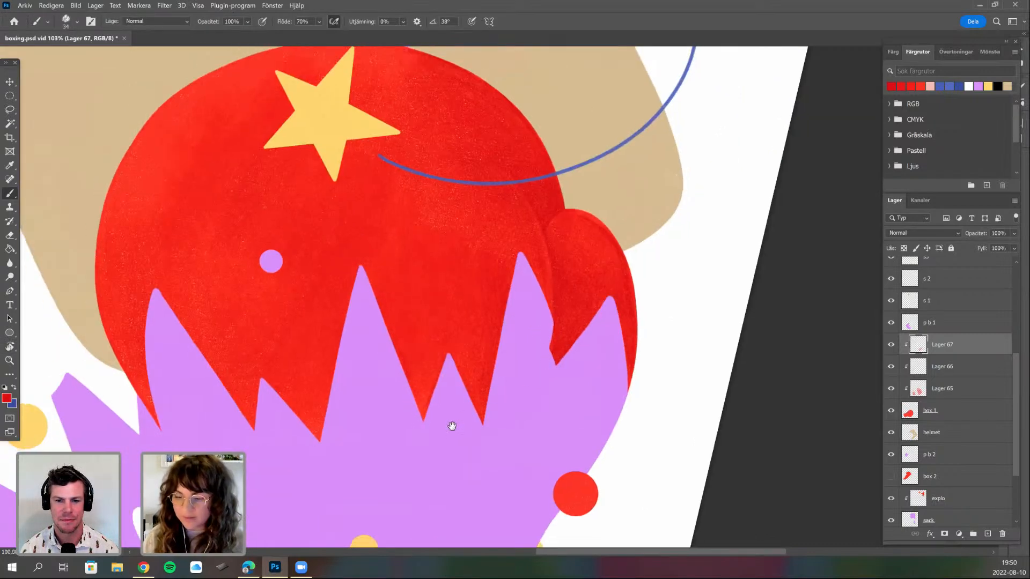
{"action": "left_click_drag", "start_coordinate": [505, 344], "coordinate": [472, 343]}
{"action": "left_click_drag", "start_coordinate": [508, 216], "coordinate": [423, 272]}
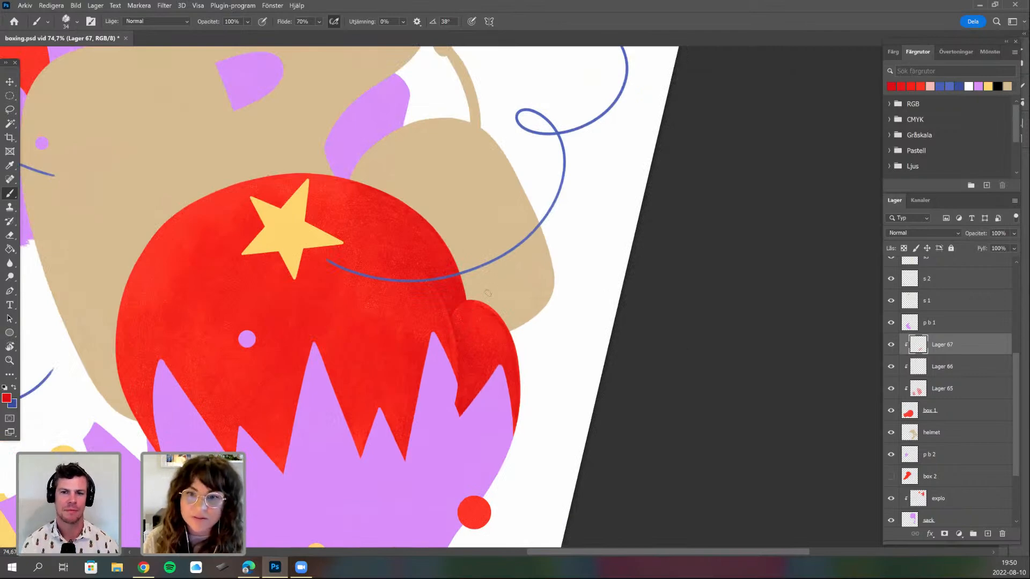
{"action": "left_click_drag", "start_coordinate": [468, 344], "coordinate": [518, 311]}
{"action": "left_click_drag", "start_coordinate": [403, 292], "coordinate": [469, 296]}
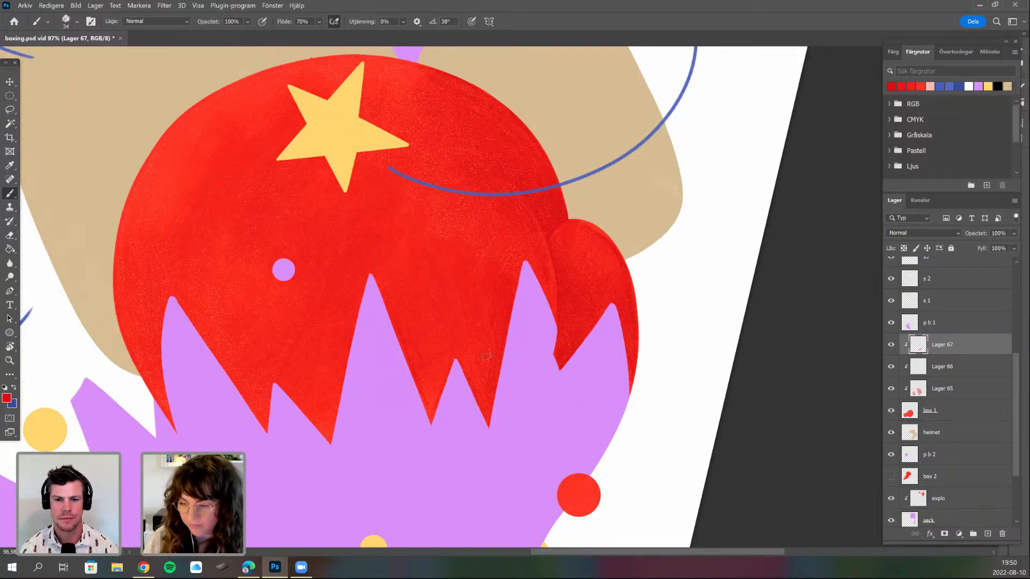
- Shade the red areas on both sides of the tall middle purple spike on the front glove
{"action": "key", "text": "r"}
{"action": "left_click_drag", "start_coordinate": [386, 412], "coordinate": [453, 451]}
{"action": "key", "text": "b"}
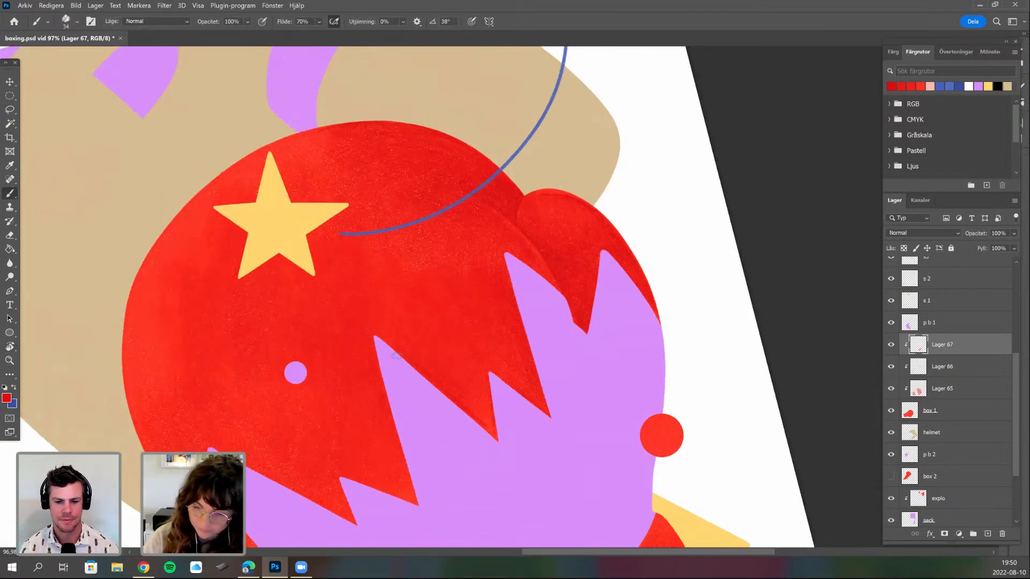
{"action": "scroll", "coordinate": [375, 348], "scroll_direction": "down", "scroll_amount": 4}
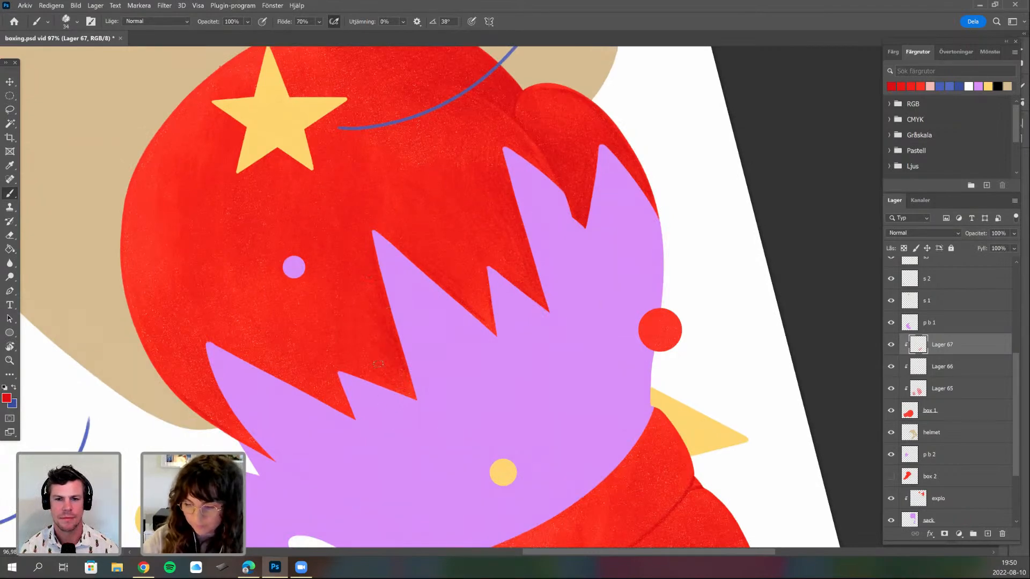
{"action": "key", "text": "r"}
{"action": "left_click_drag", "start_coordinate": [378, 365], "coordinate": [403, 396]}
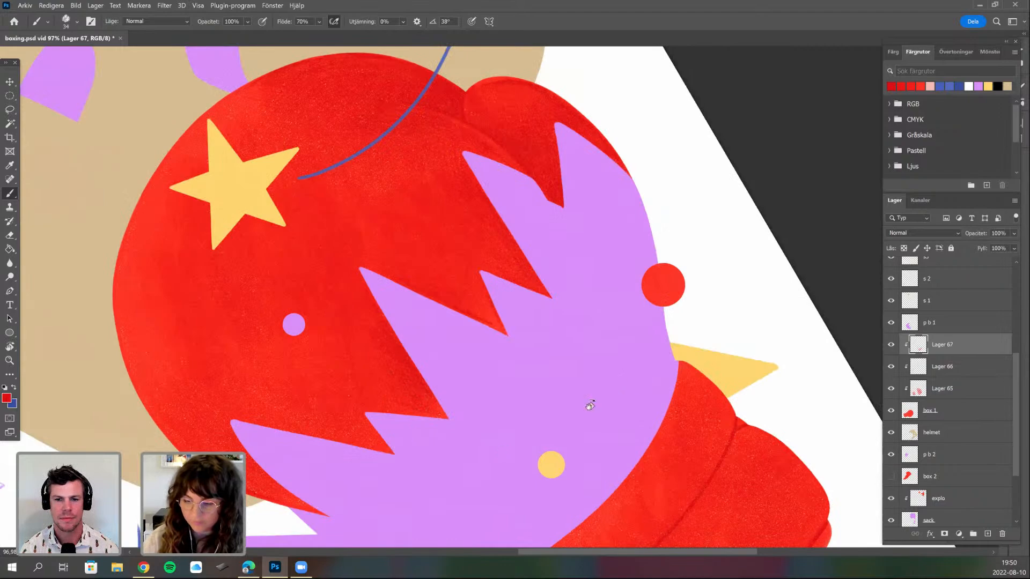
- Deepen the dark red gouache texture in the points between the middle purple spike and the small spike towards the thumb
{"action": "key", "text": "r"}
{"action": "left_click_drag", "start_coordinate": [611, 428], "coordinate": [624, 417]}
{"action": "left_click_drag", "start_coordinate": [615, 341], "coordinate": [535, 177]}
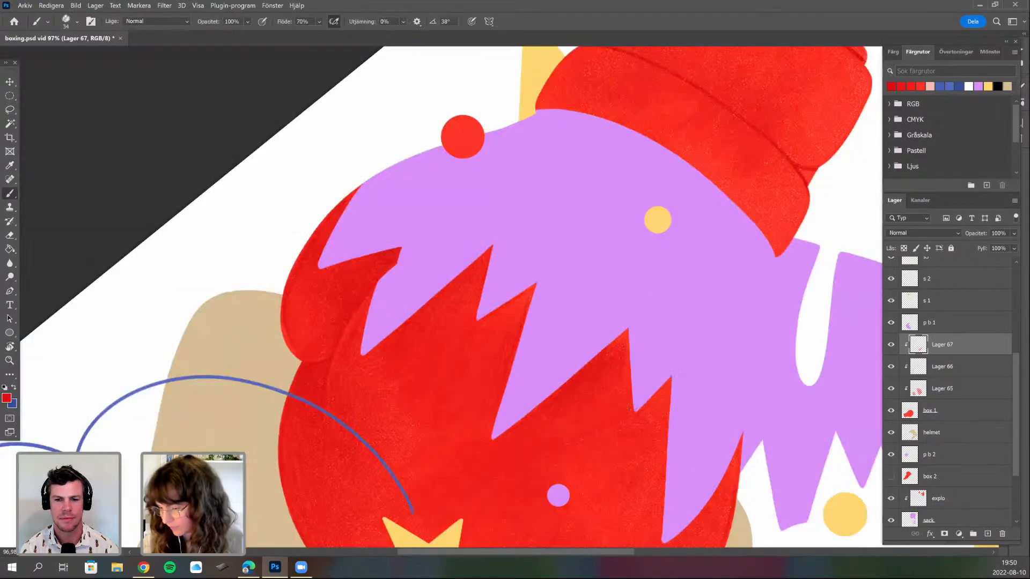
{"action": "key", "text": "space"}
{"action": "left_click_drag", "start_coordinate": [465, 321], "coordinate": [459, 272]}
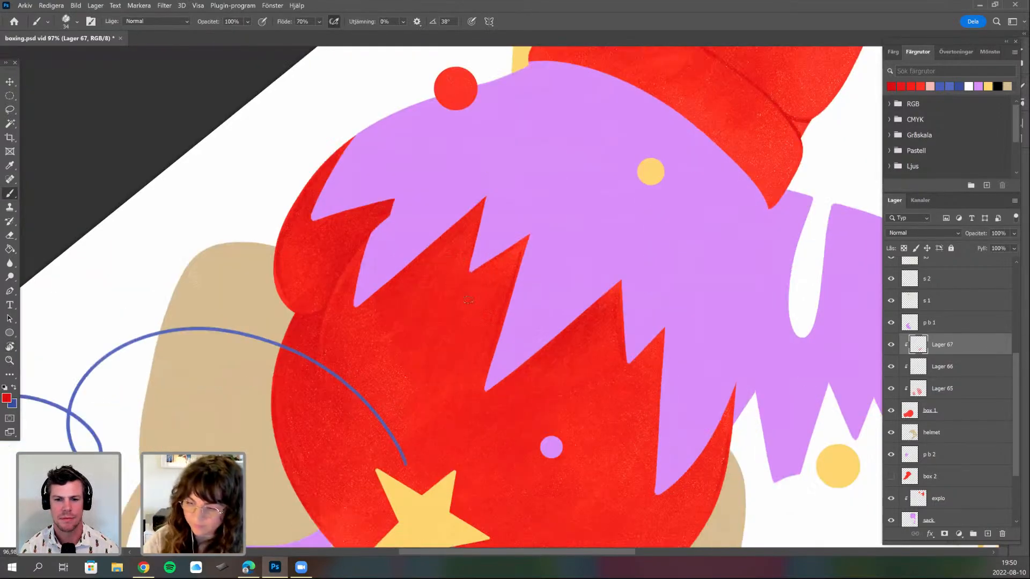
{"action": "scroll", "coordinate": [466, 281], "scroll_direction": "down", "scroll_amount": 2}
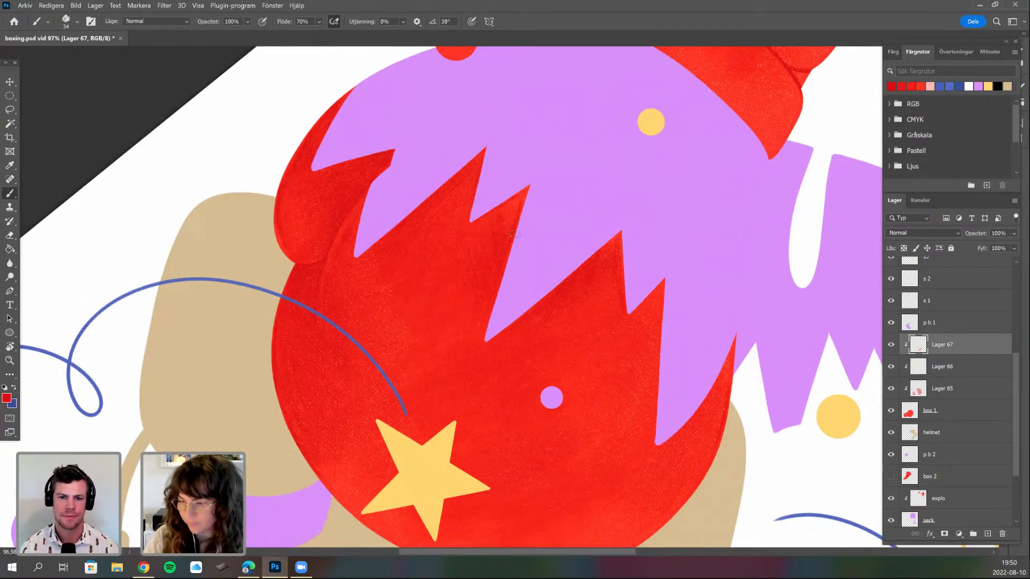
{"action": "key", "text": "r"}
{"action": "left_click_drag", "start_coordinate": [472, 376], "coordinate": [454, 367]}
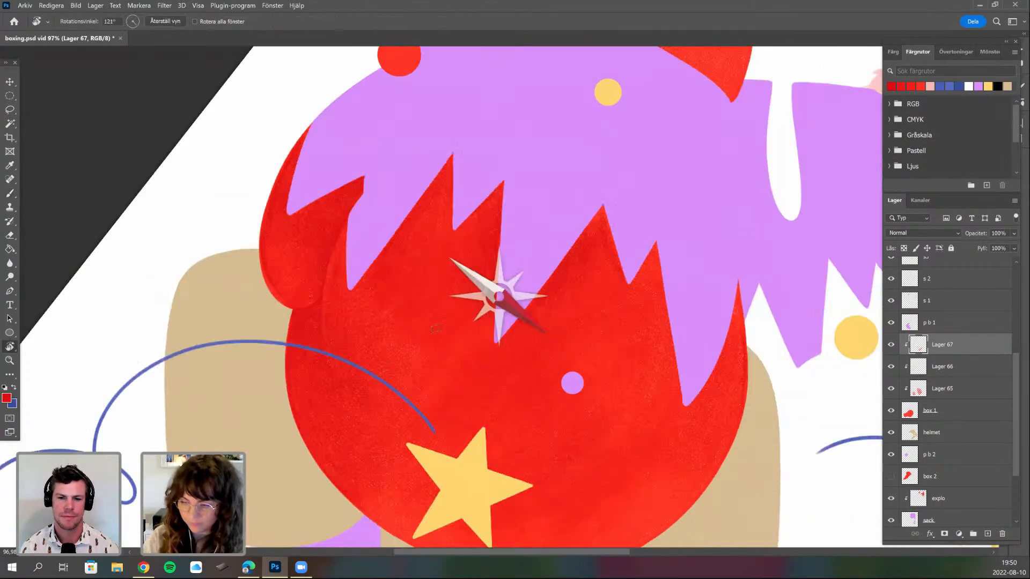
- Add gouache texture below the tip of the small purple spike nearest the glove's thumb
{"action": "left_click_drag", "start_coordinate": [397, 318], "coordinate": [475, 398]}
{"action": "key", "text": "b"}
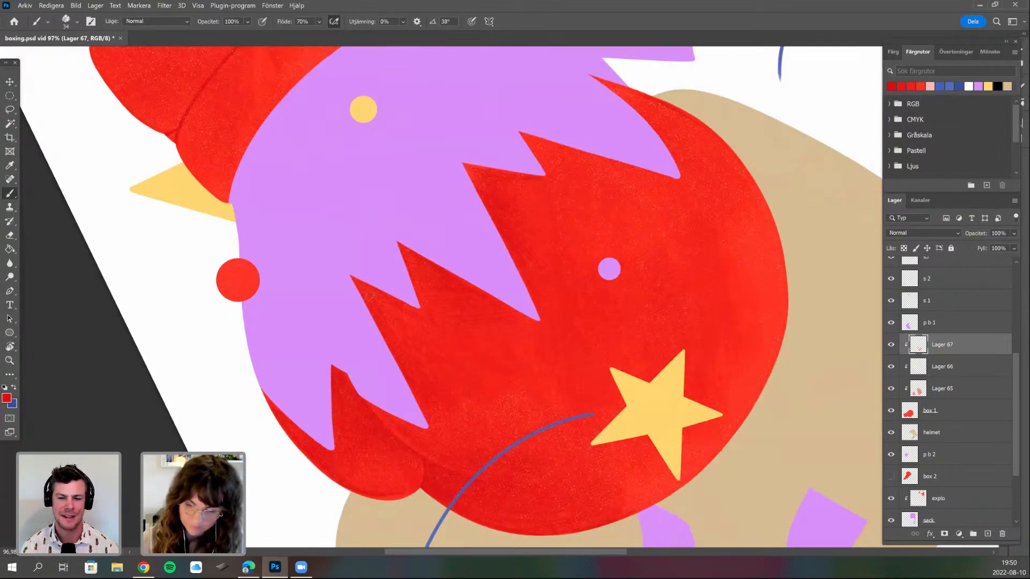
{"action": "key", "text": "r"}
{"action": "left_click_drag", "start_coordinate": [374, 381], "coordinate": [350, 282]}
{"action": "key", "text": "b"}
{"action": "left_click_drag", "start_coordinate": [375, 226], "coordinate": [338, 215]}
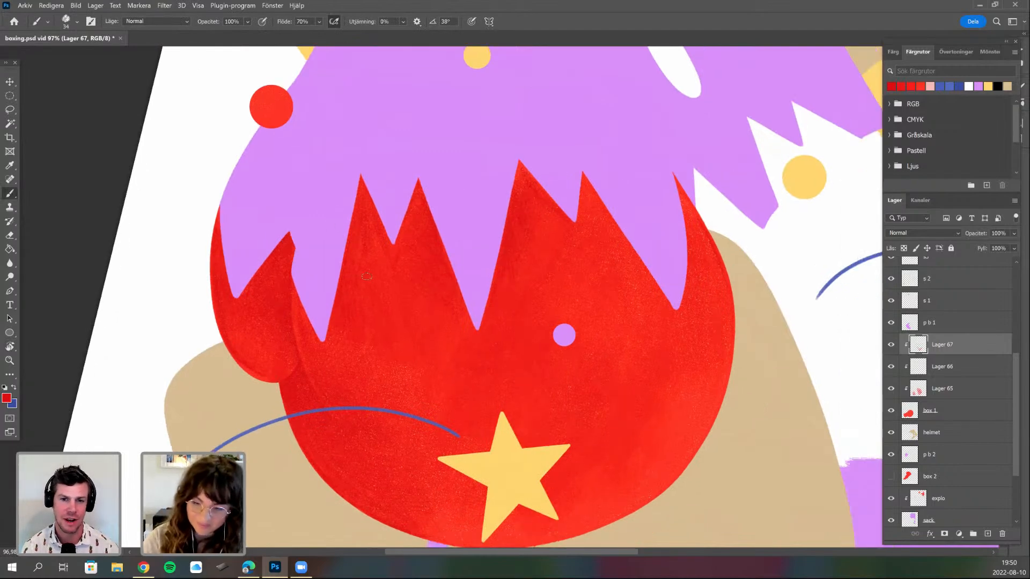
{"action": "left_click_drag", "start_coordinate": [367, 276], "coordinate": [298, 245]}
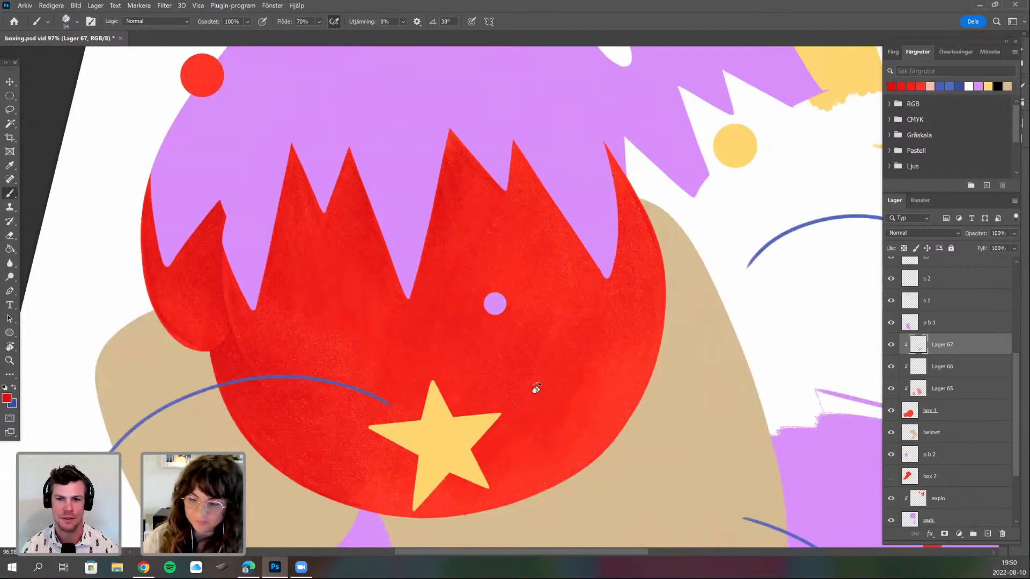
- Darken the red along the middle purple spike's thumb-side edge and around its tip
{"action": "key", "text": "r"}
{"action": "left_click_drag", "start_coordinate": [422, 321], "coordinate": [494, 367]}
{"action": "key", "text": "b"}
{"action": "key", "text": "r"}
{"action": "left_click_drag", "start_coordinate": [579, 365], "coordinate": [382, 482]}
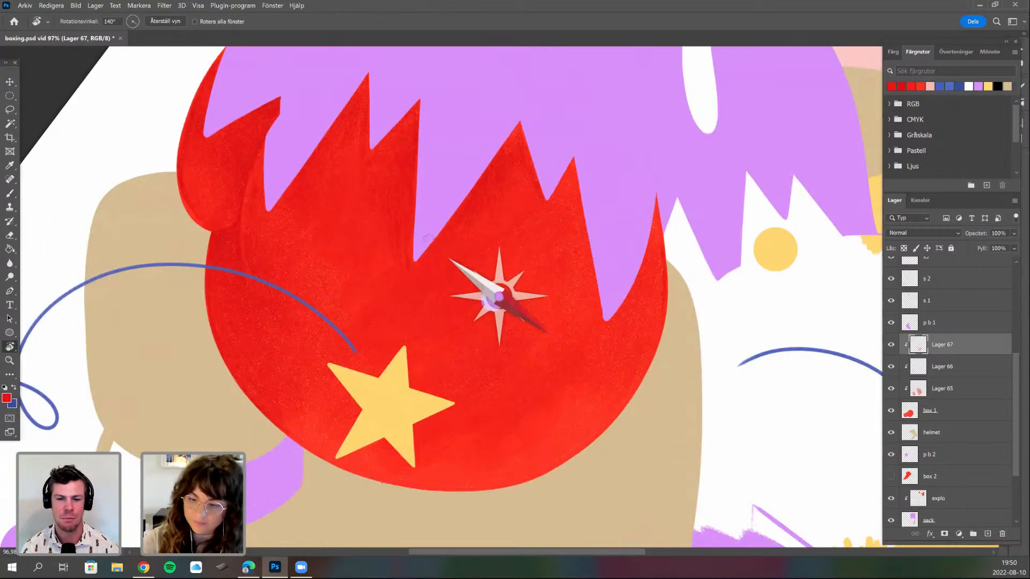
{"action": "key", "text": "b"}
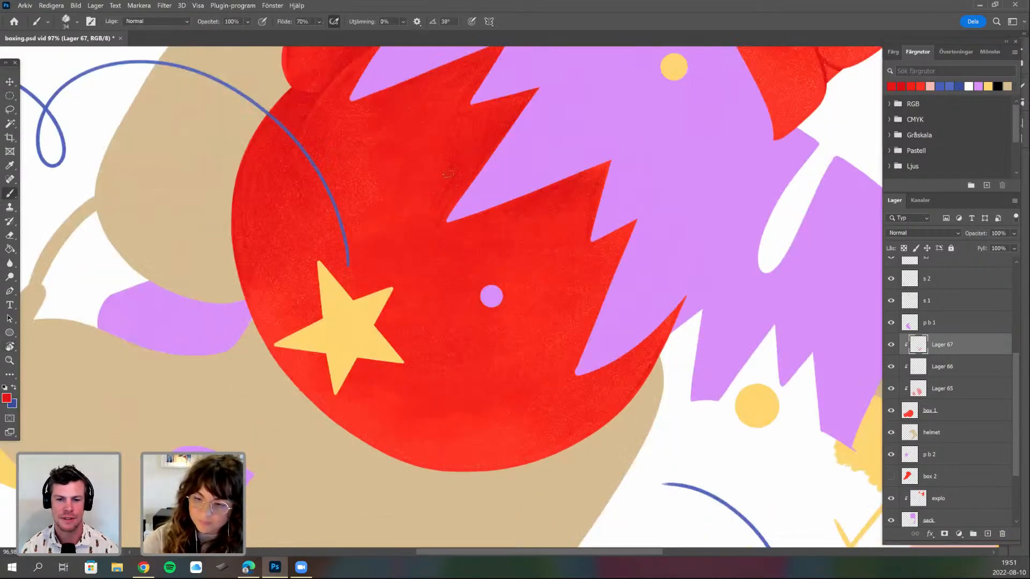
{"action": "key", "text": "r"}
{"action": "left_click_drag", "start_coordinate": [358, 304], "coordinate": [408, 299]}
{"action": "key", "text": "b"}
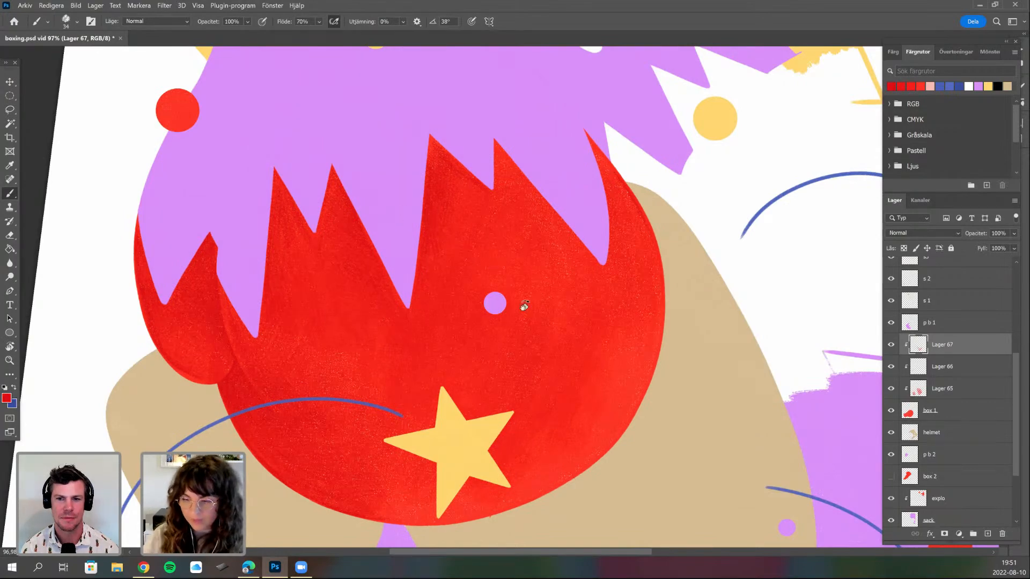
- Darken the front glove's outer contour beside the outermost purple spike, on the side opposite the thumb
{"action": "key", "text": "r"}
{"action": "left_click_drag", "start_coordinate": [658, 233], "coordinate": [665, 266]}
{"action": "left_click_drag", "start_coordinate": [660, 207], "coordinate": [664, 273]}
{"action": "key", "text": "b"}
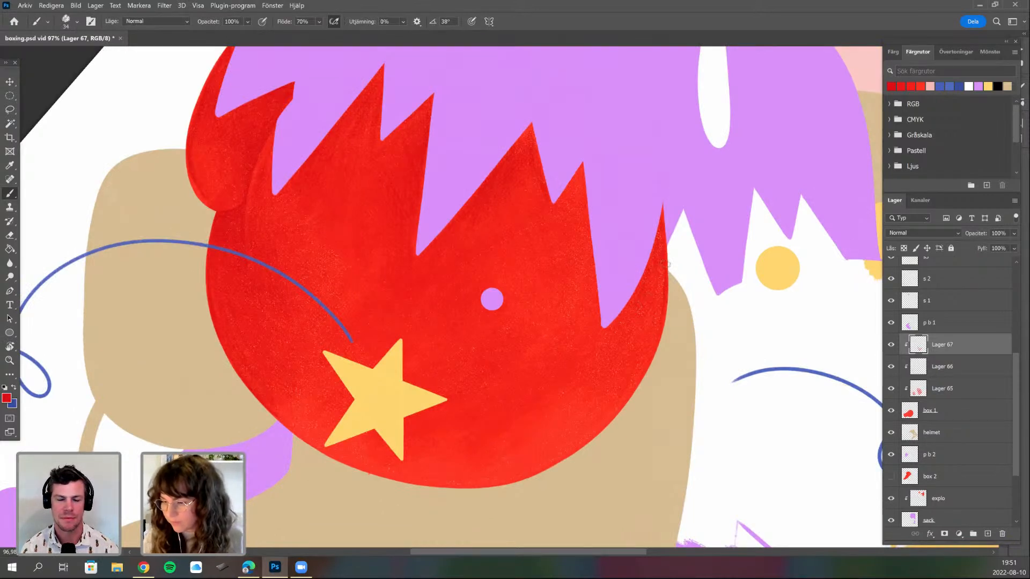
{"action": "key", "text": "space"}
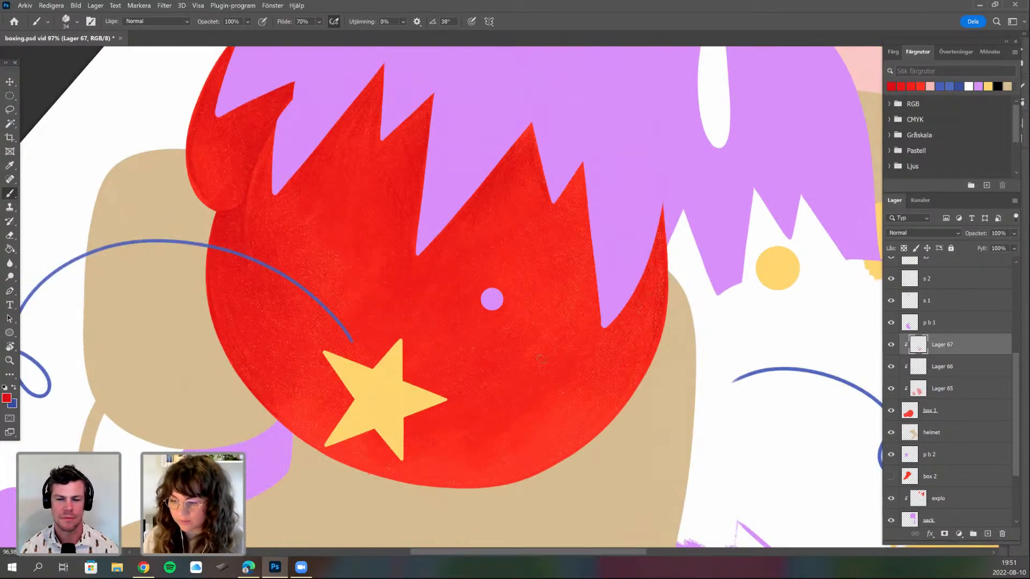
{"action": "left_click_drag", "start_coordinate": [540, 401], "coordinate": [437, 417]}
{"action": "left_click_drag", "start_coordinate": [583, 381], "coordinate": [576, 382]}
- Add dark red gouache texture around the tip of the outermost purple spike
{"action": "key", "text": "r"}
{"action": "mouse_move", "coordinate": [497, 291]}
{"action": "left_mouse_down"}
{"action": "mouse_move", "coordinate": [479, 294]}
{"action": "mouse_move", "coordinate": [609, 362]}
{"action": "mouse_move", "coordinate": [458, 428]}
{"action": "left_mouse_up"}
{"action": "key", "text": "b"}
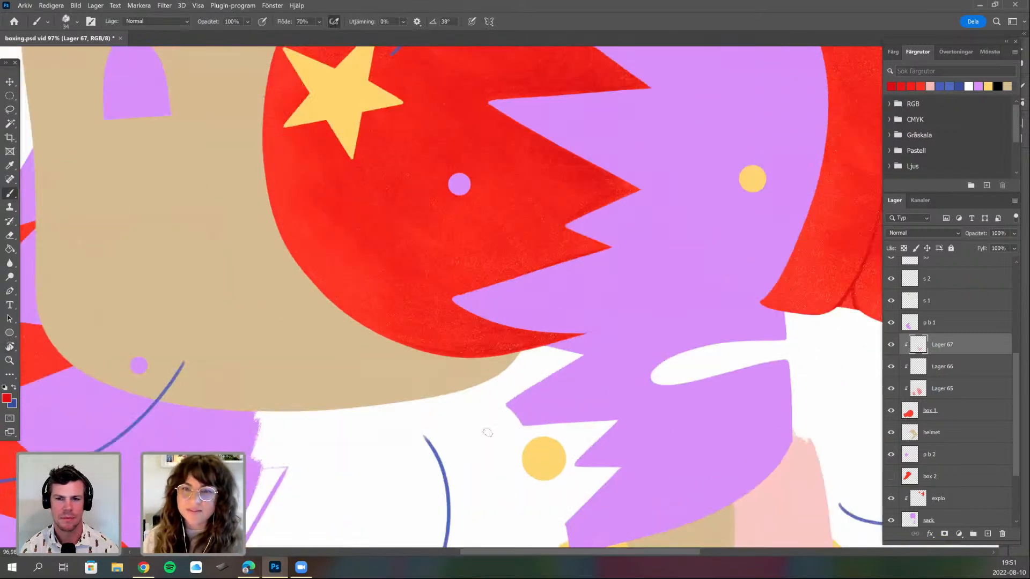
{"action": "key", "text": "r"}
{"action": "left_click_drag", "start_coordinate": [360, 423], "coordinate": [363, 425]}
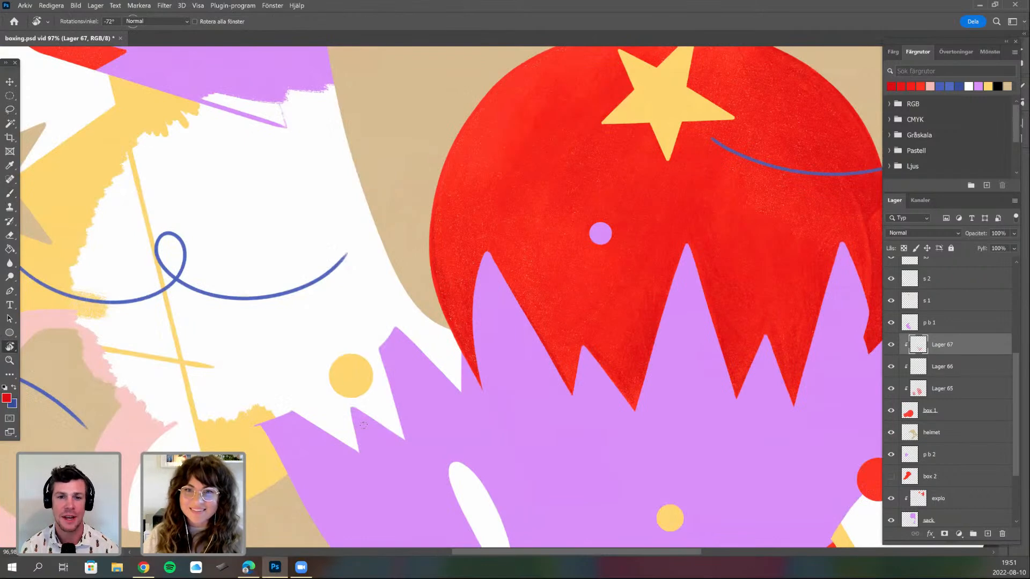
{"action": "key", "text": "b"}
{"action": "scroll", "coordinate": [359, 285], "scroll_direction": "right", "scroll_amount": 4}
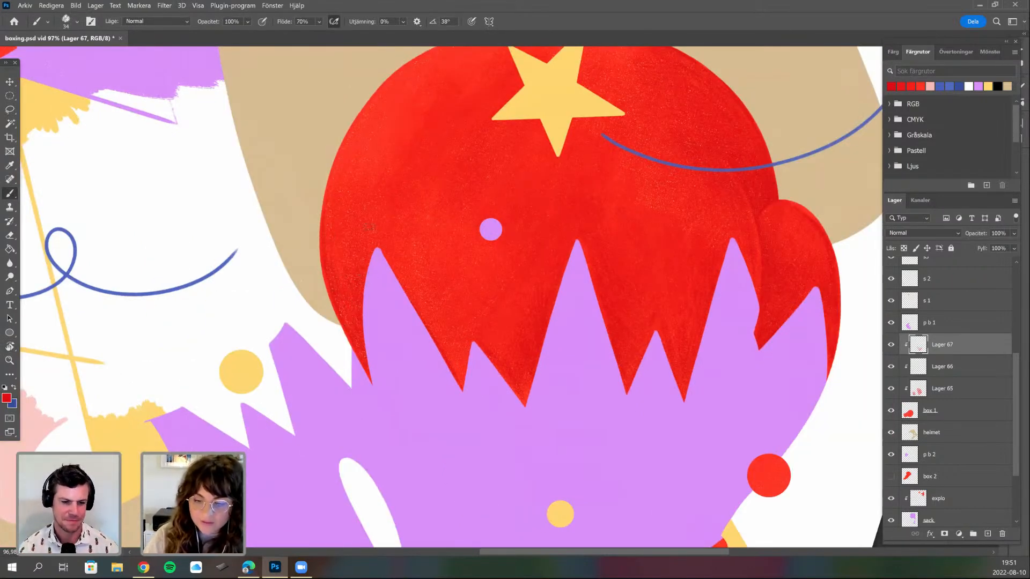
{"action": "key", "text": "r"}
{"action": "left_click_drag", "start_coordinate": [388, 213], "coordinate": [397, 207]}
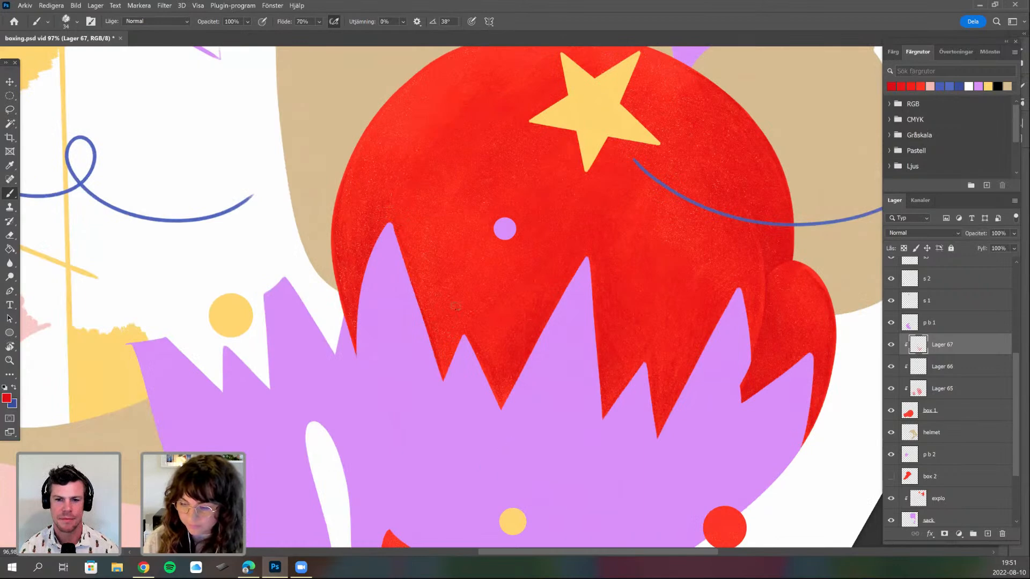
- Extend the dark gouache texture around the short purple spike between the outermost and middle spikes
{"action": "key", "text": "r"}
{"action": "left_click_drag", "start_coordinate": [455, 336], "coordinate": [474, 351]}
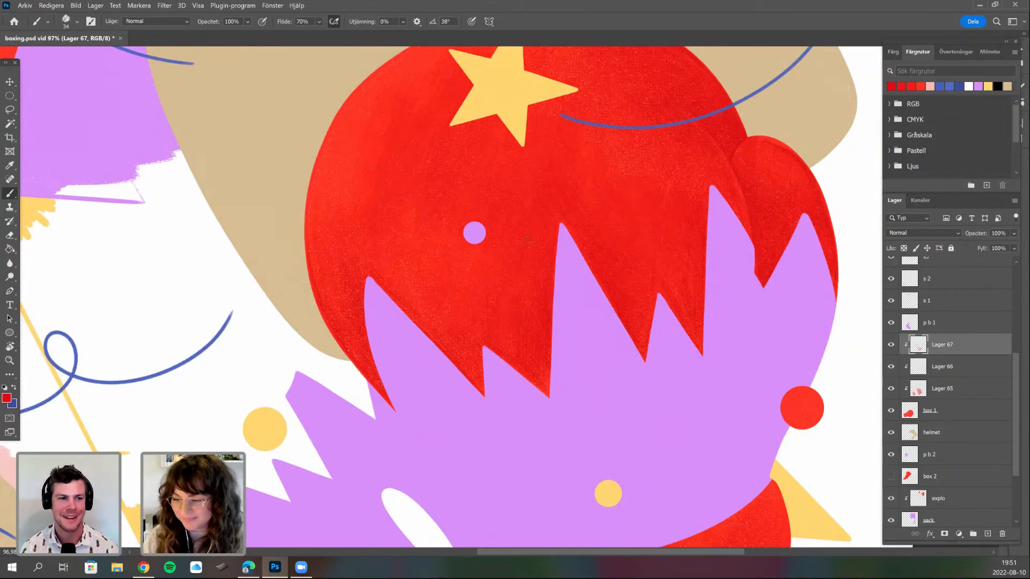
{"action": "key", "text": "r"}
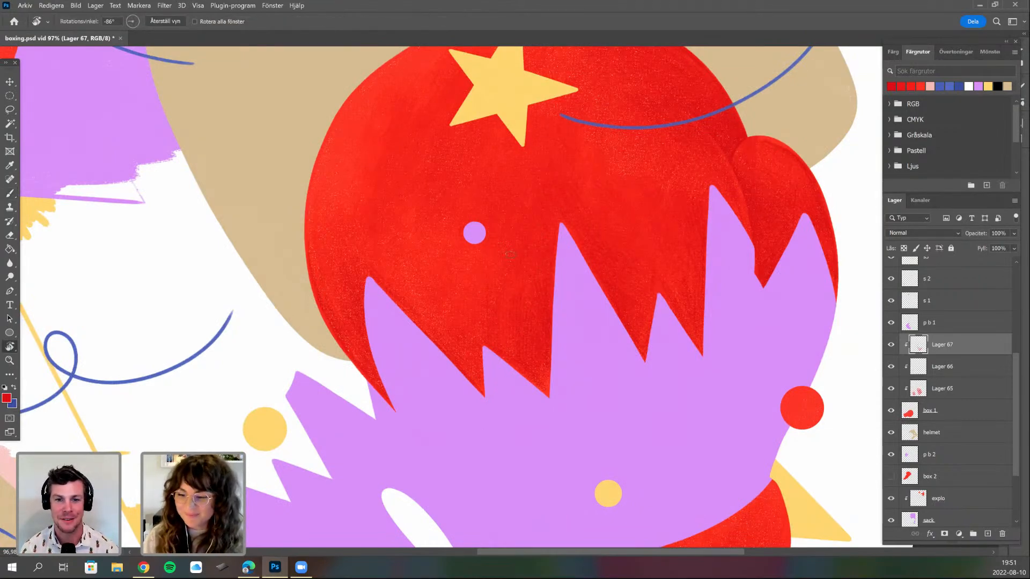
{"action": "left_click_drag", "start_coordinate": [585, 358], "coordinate": [595, 344]}
{"action": "left_click_drag", "start_coordinate": [504, 266], "coordinate": [516, 289]}
{"action": "key", "text": "b"}
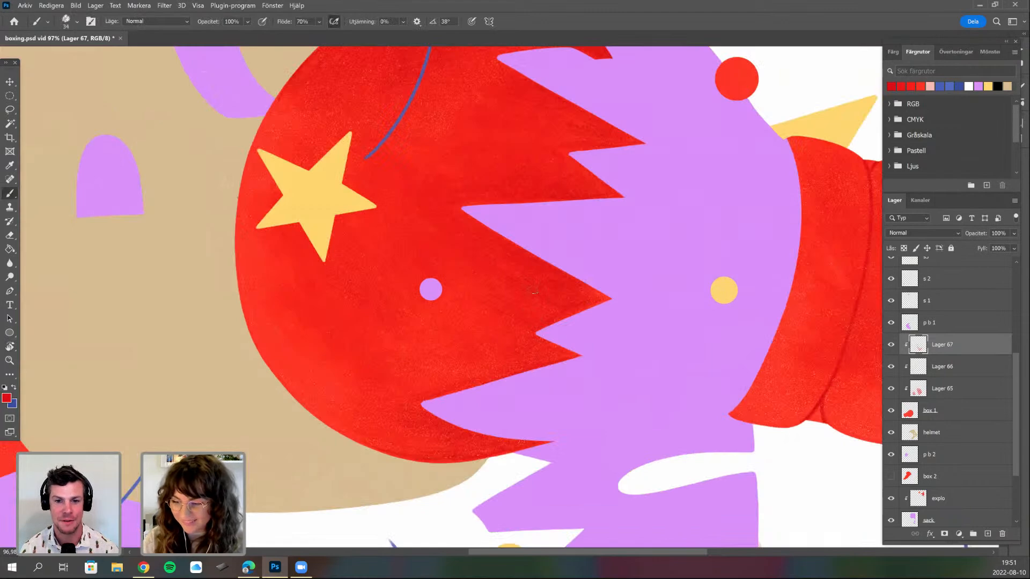
- Shade the red area along the inner edge of the outermost purple spike
{"action": "key", "text": "r"}
{"action": "left_click_drag", "start_coordinate": [484, 336], "coordinate": [513, 335]}
{"action": "key", "text": "b"}
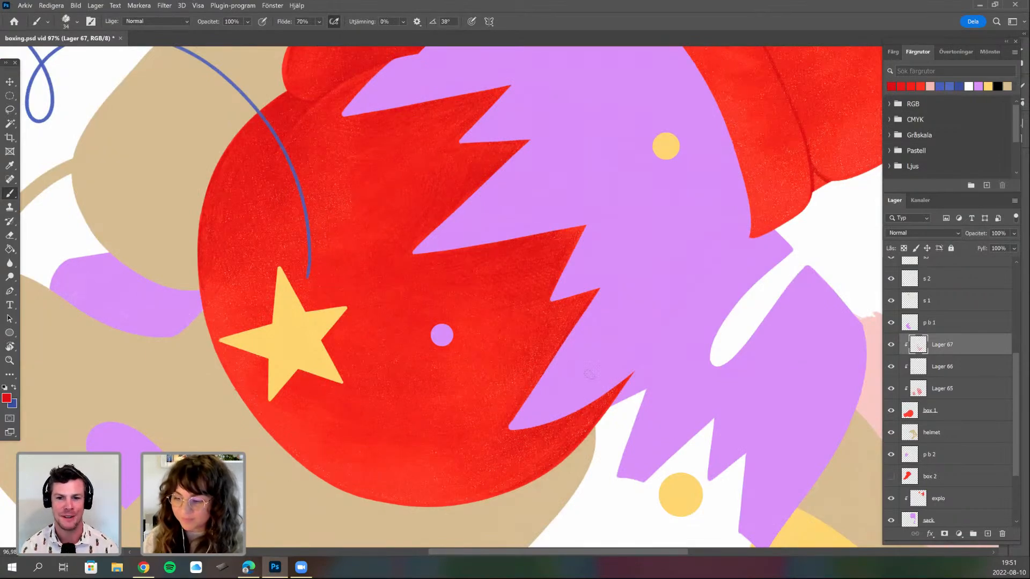
{"action": "key", "text": "r"}
{"action": "left_click_drag", "start_coordinate": [546, 316], "coordinate": [549, 289]}
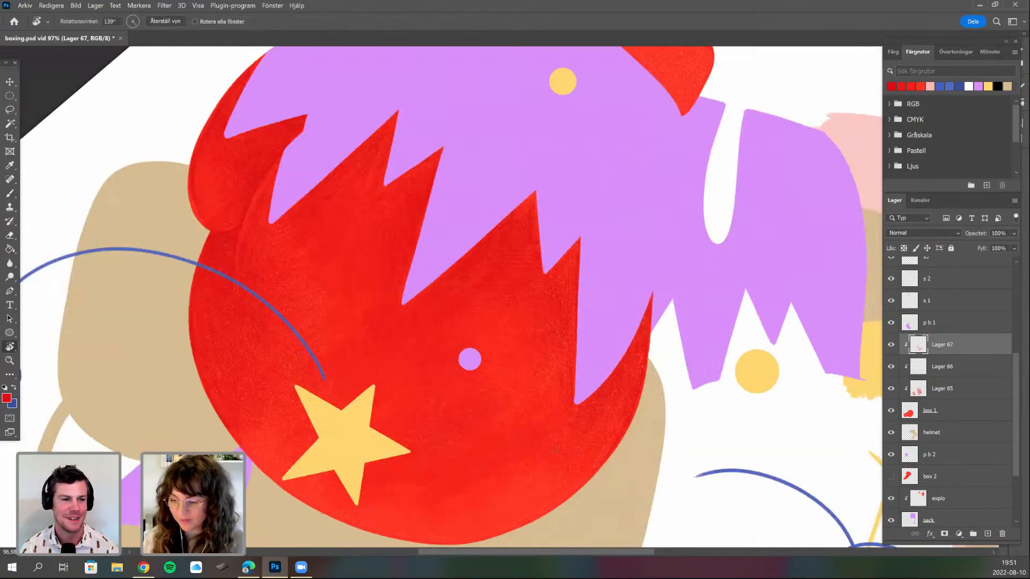
{"action": "key", "text": "r"}
{"action": "mouse_move", "coordinate": [519, 427]}
{"action": "left_mouse_down"}
{"action": "mouse_move", "coordinate": [576, 438]}
{"action": "mouse_move", "coordinate": [570, 397]}
{"action": "left_mouse_up"}
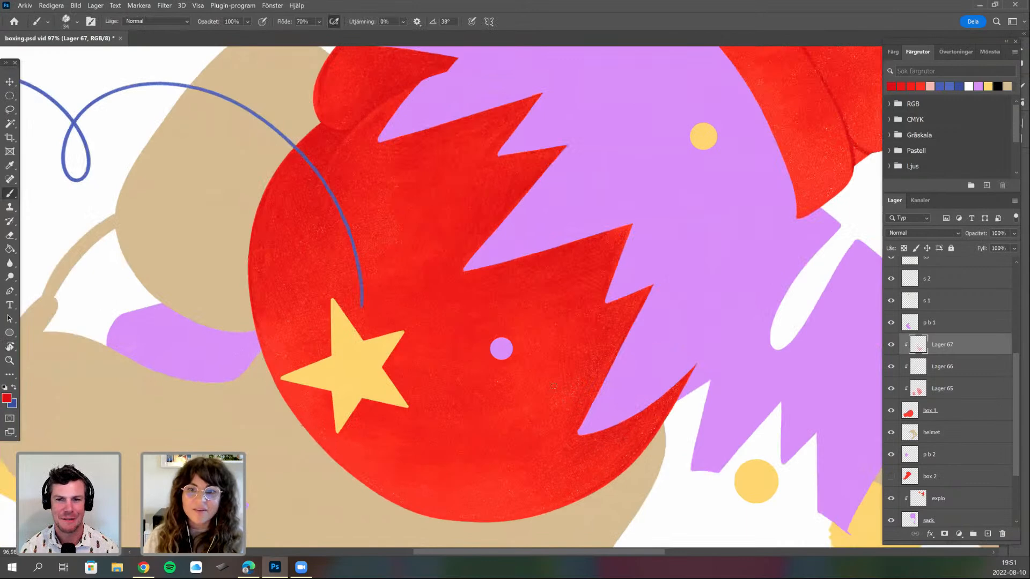
- Darken the front glove's outer contour beside the yellow star
{"action": "scroll", "coordinate": [569, 397], "scroll_direction": "down", "scroll_amount": 1}
{"action": "scroll", "coordinate": [553, 385], "scroll_direction": "down", "scroll_amount": 1}
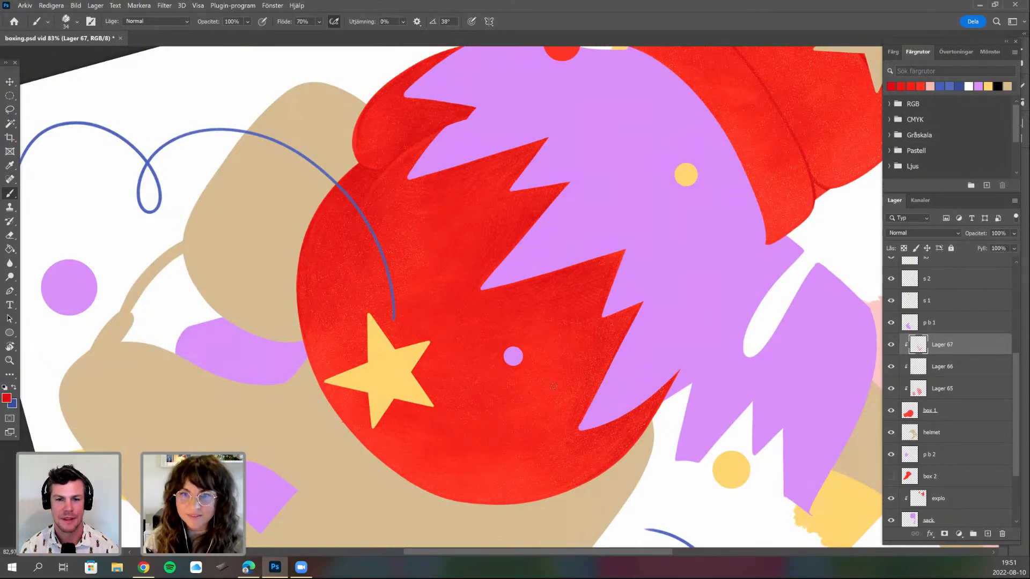
{"action": "key", "text": "r"}
{"action": "left_click_drag", "start_coordinate": [305, 289], "coordinate": [304, 288]}
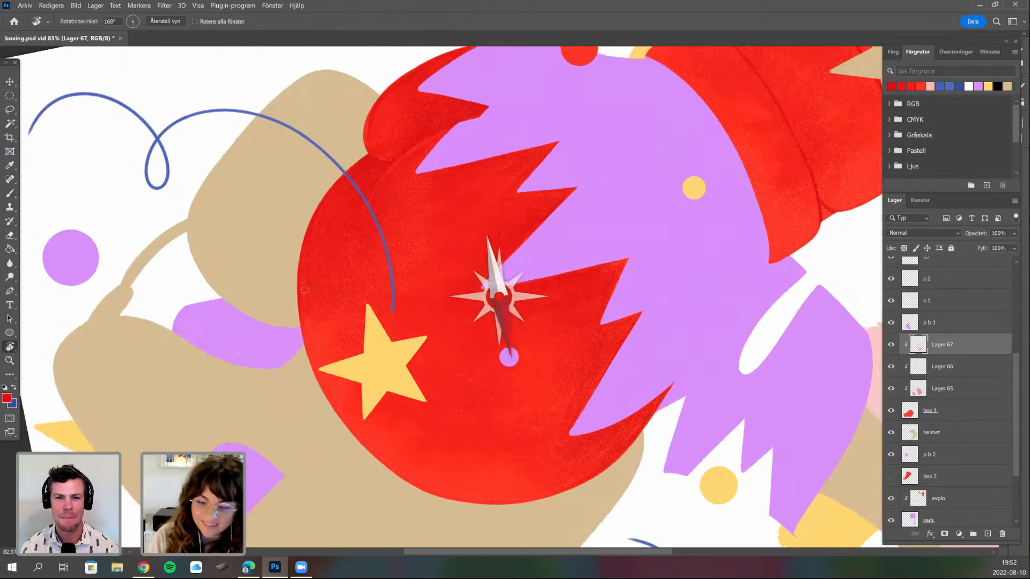
{"action": "left_click_drag", "start_coordinate": [340, 165], "coordinate": [421, 106]}
{"action": "key", "text": "b"}
{"action": "left_click_drag", "start_coordinate": [307, 256], "coordinate": [304, 289]}
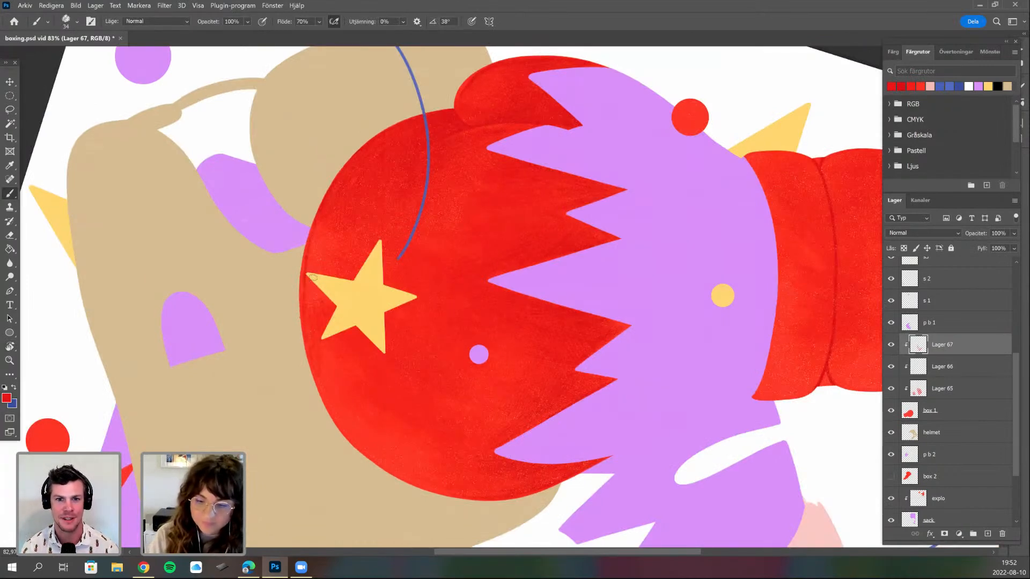
- Continue the darker contour from the star along the glove's rounded outer side
{"action": "key", "text": "r"}
{"action": "left_click_drag", "start_coordinate": [304, 407], "coordinate": [278, 314]}
{"action": "key", "text": "b"}
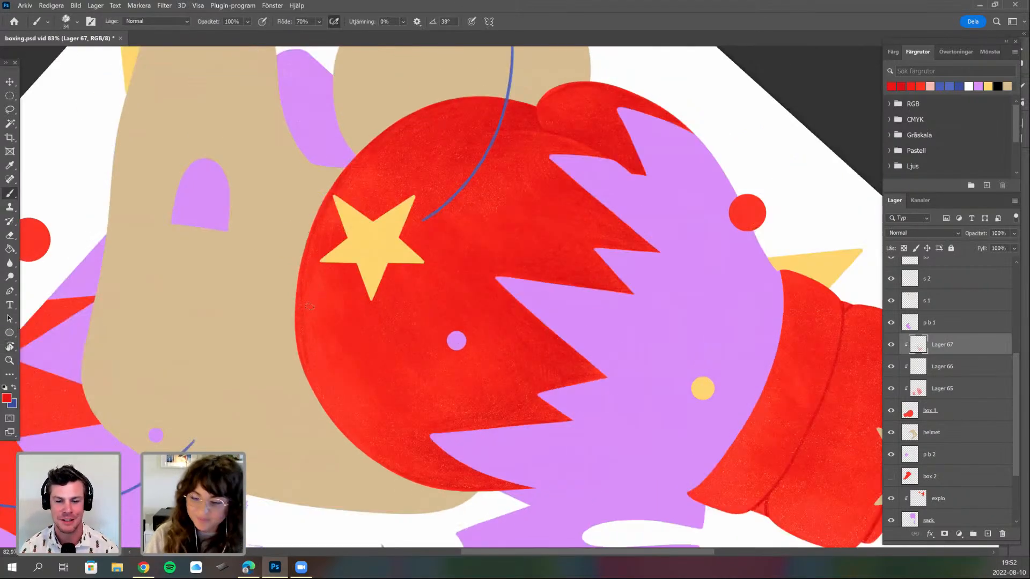
{"action": "key", "text": "r"}
{"action": "mouse_move", "coordinate": [328, 396]}
{"action": "left_mouse_down"}
{"action": "mouse_move", "coordinate": [303, 294]}
{"action": "mouse_move", "coordinate": [317, 374]}
{"action": "left_mouse_up"}
{"action": "key", "text": "b"}
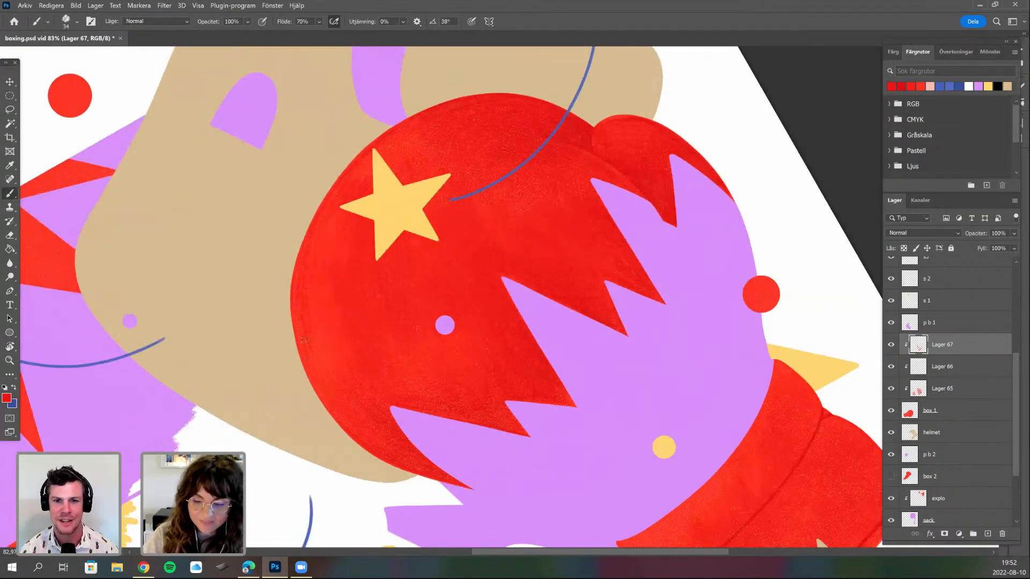
- Reinforce the red shading on the glove's rounded side between the star and the outermost purple spike
{"action": "key", "text": "r"}
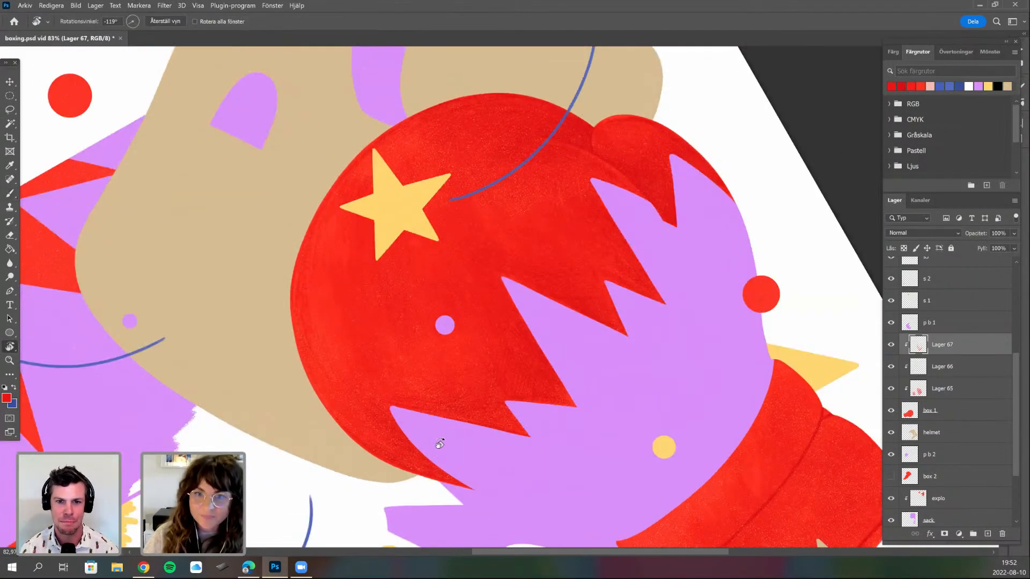
{"action": "left_click_drag", "start_coordinate": [306, 402], "coordinate": [351, 208]}
{"action": "key", "text": "b"}
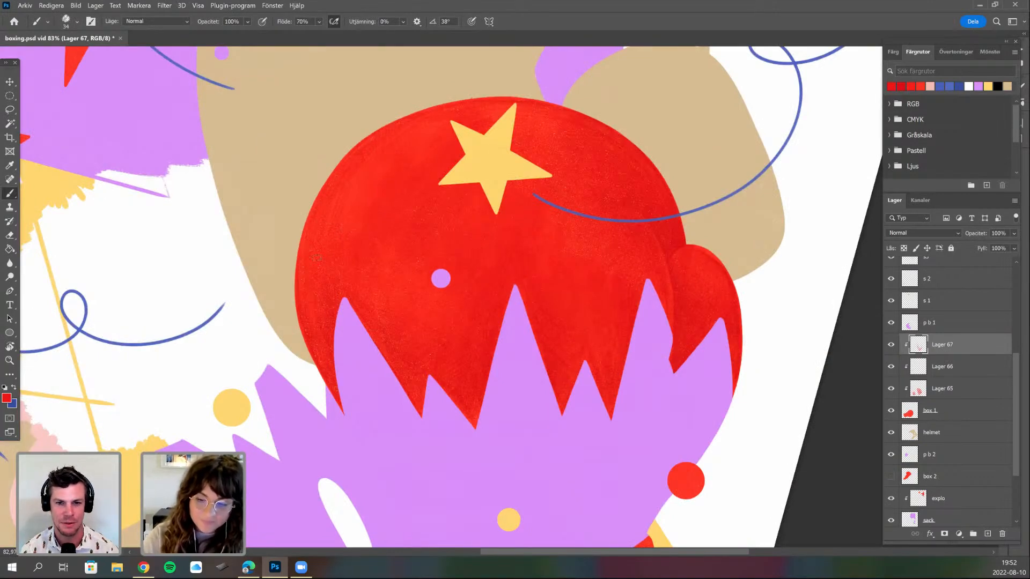
{"action": "key", "text": "r"}
{"action": "mouse_move", "coordinate": [313, 268]}
{"action": "left_mouse_down"}
{"action": "mouse_move", "coordinate": [300, 311]}
{"action": "mouse_move", "coordinate": [302, 283]}
{"action": "left_mouse_up"}
{"action": "key", "text": "b"}
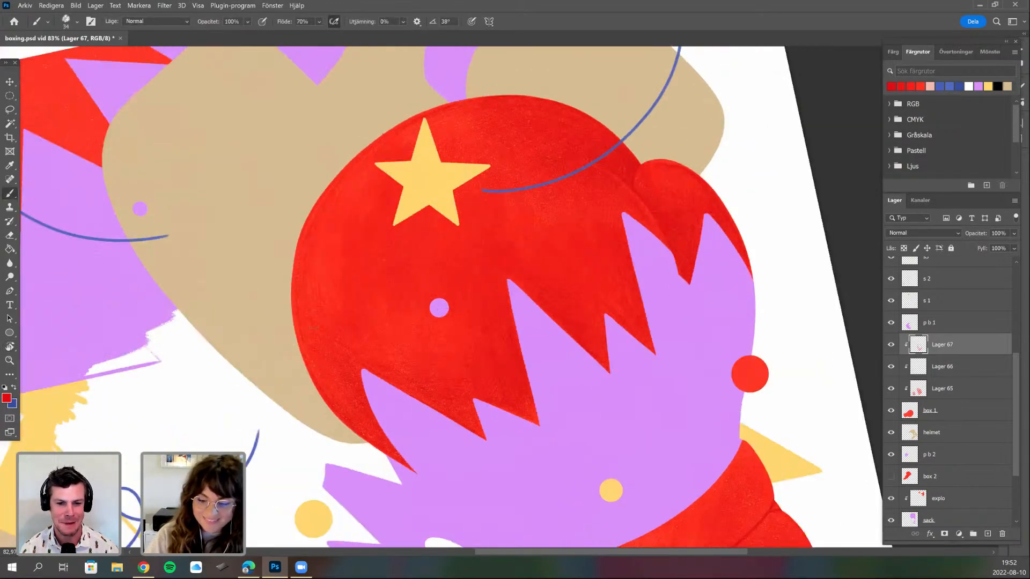
- Add darker red texture between the purple spikes and the front glove's rounded outer edge
{"action": "key", "text": "r"}
{"action": "left_click_drag", "start_coordinate": [429, 427], "coordinate": [353, 349]}
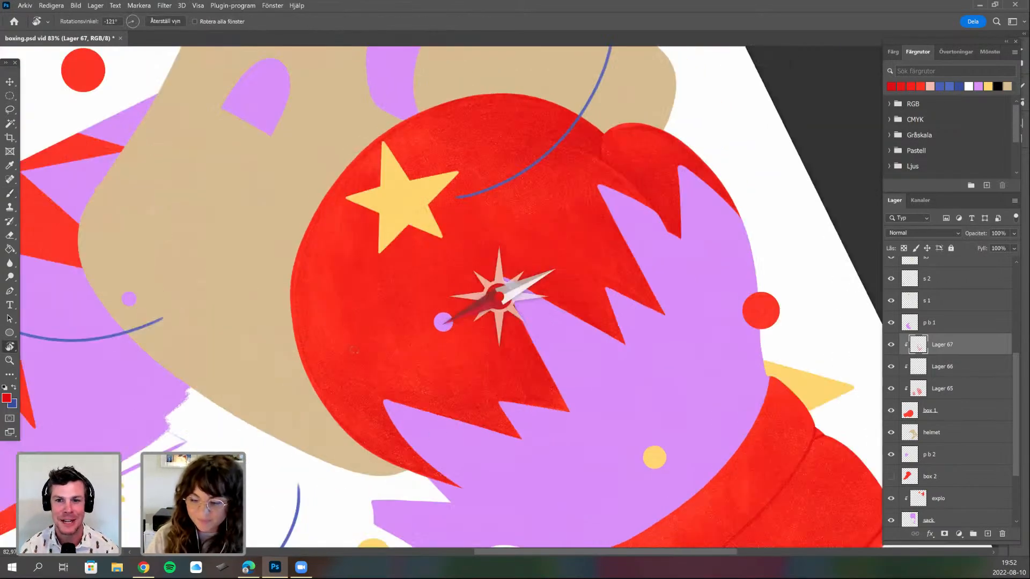
{"action": "left_click_drag", "start_coordinate": [369, 417], "coordinate": [370, 363]}
{"action": "key", "text": "b"}
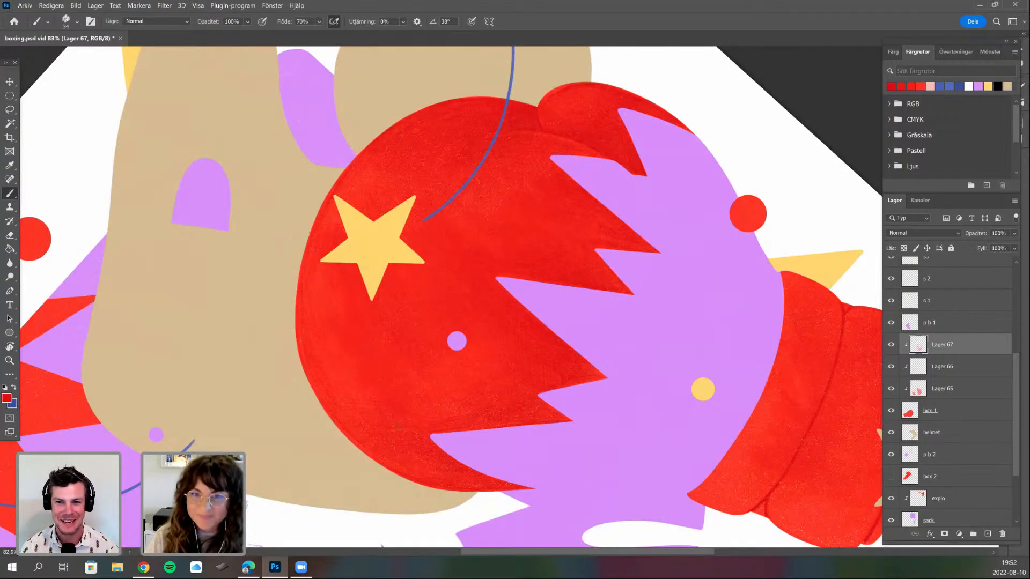
{"action": "key", "text": "r"}
{"action": "mouse_move", "coordinate": [514, 403]}
{"action": "left_mouse_down"}
{"action": "mouse_move", "coordinate": [522, 373]}
{"action": "mouse_move", "coordinate": [540, 451]}
{"action": "mouse_move", "coordinate": [497, 349]}
{"action": "left_mouse_up"}
{"action": "key", "text": "b"}
{"action": "key", "text": "r"}
{"action": "key", "text": "b"}
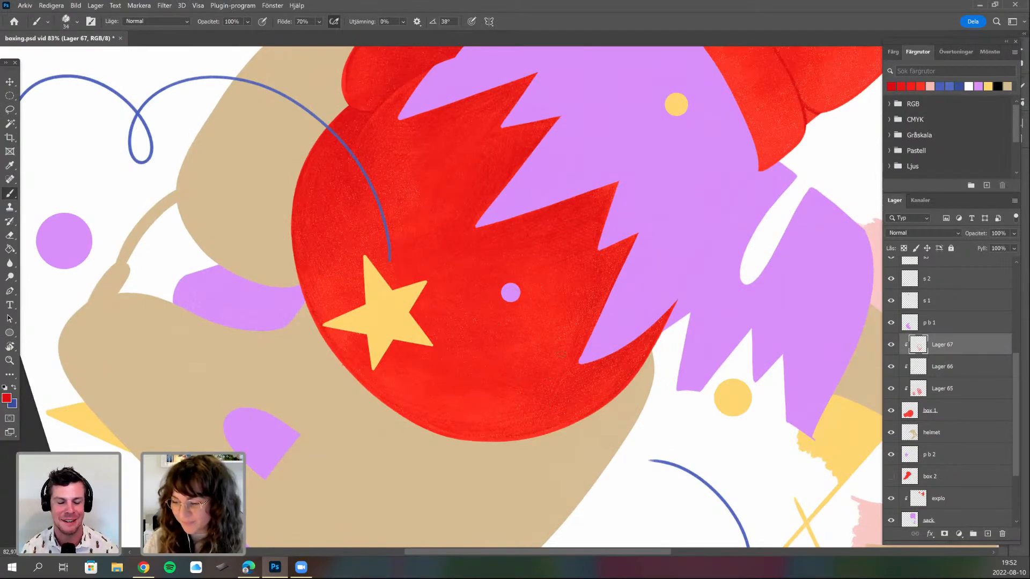
- Shade the narrow red area around the tip of the outermost purple spike
{"action": "mouse_move", "coordinate": [627, 392]}
{"action": "left_mouse_down"}
{"action": "mouse_move", "coordinate": [604, 448]}
{"action": "mouse_move", "coordinate": [412, 500]}
{"action": "mouse_move", "coordinate": [549, 361]}
{"action": "mouse_move", "coordinate": [532, 372]}
{"action": "mouse_move", "coordinate": [576, 370]}
{"action": "left_mouse_up"}
{"action": "key", "text": "r"}
{"action": "key", "text": "b"}
{"action": "key", "text": "r"}
{"action": "mouse_move", "coordinate": [416, 346]}
{"action": "left_mouse_down"}
{"action": "mouse_move", "coordinate": [374, 338]}
{"action": "mouse_move", "coordinate": [390, 348]}
{"action": "left_mouse_up"}
{"action": "key", "text": "b"}
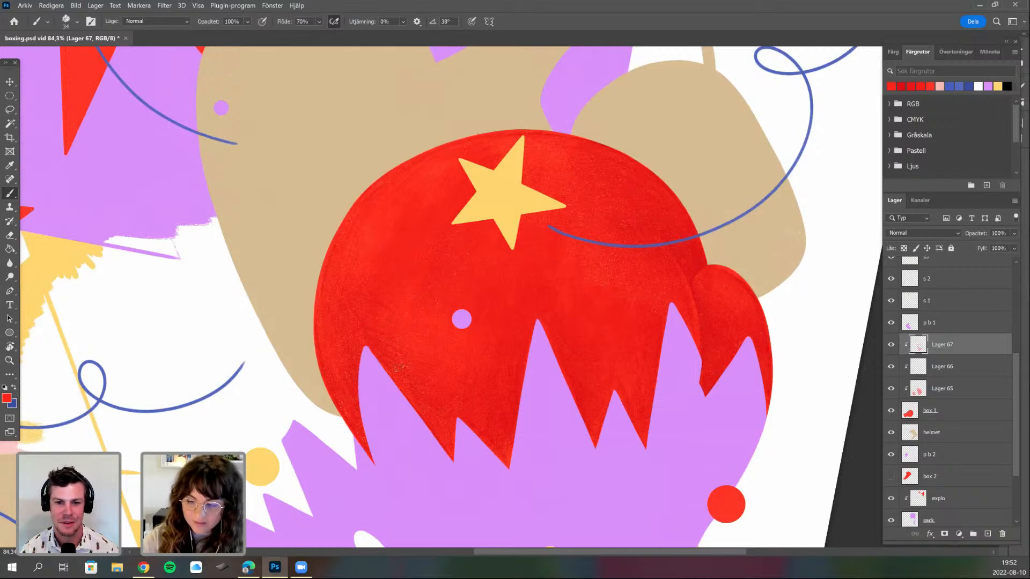
- Choose the darker red swatch, enlarge the brush to 44 px and deepen the shading between the purple spikes
{"action": "left_click", "coordinate": [901, 86]}
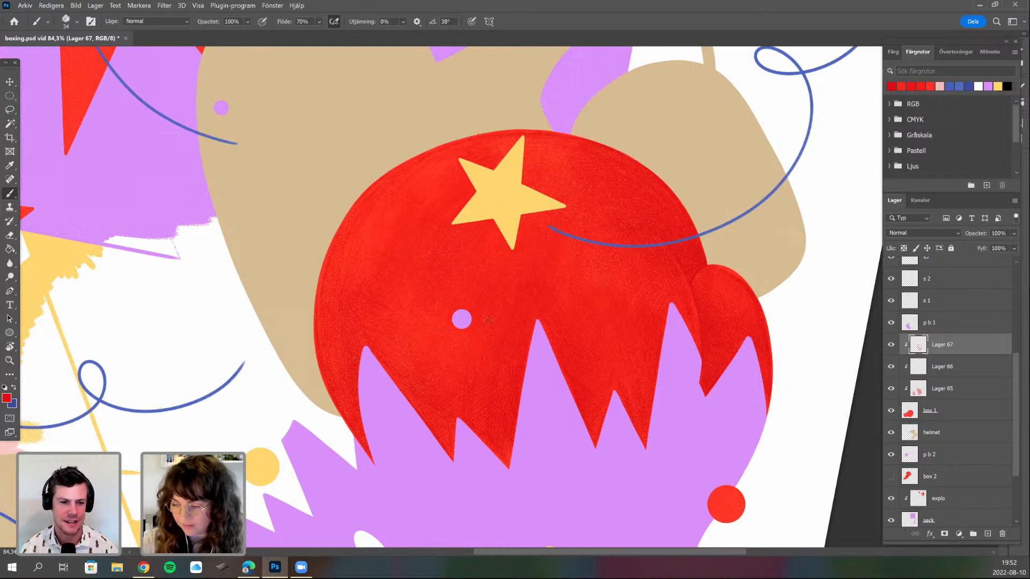
{"action": "right_click", "coordinate": [514, 308]}
{"action": "left_click_drag", "start_coordinate": [585, 279], "coordinate": [588, 279]}
{"action": "left_click", "coordinate": [513, 332]}
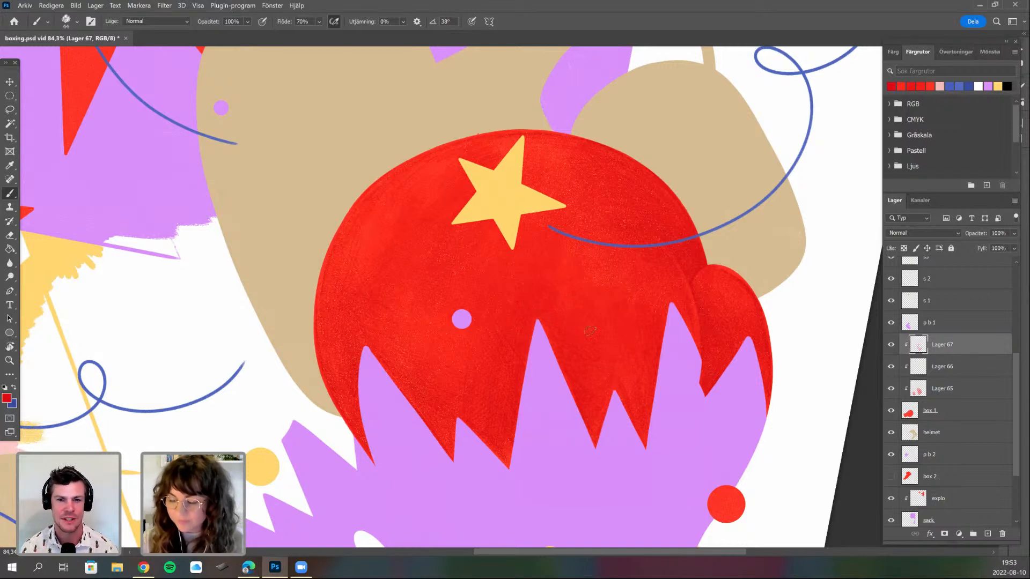
{"action": "key", "text": "r"}
{"action": "left_click_drag", "start_coordinate": [615, 391], "coordinate": [621, 377]}
{"action": "left_click_drag", "start_coordinate": [594, 304], "coordinate": [614, 309]}
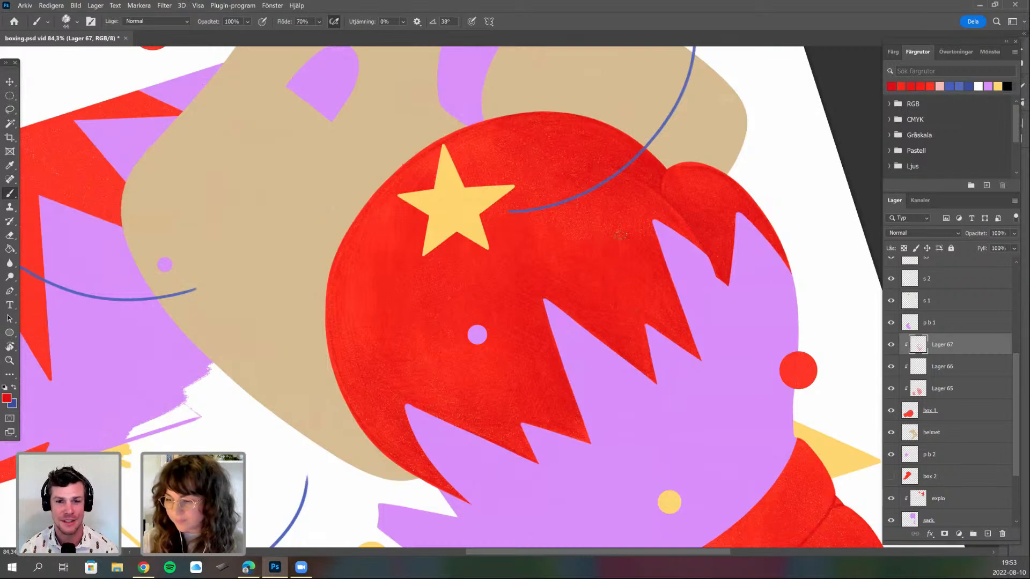
- Extend the dark red shading around the middle spikes towards the glove's thumb
{"action": "key", "text": "r"}
{"action": "left_click_drag", "start_coordinate": [699, 356], "coordinate": [593, 267]}
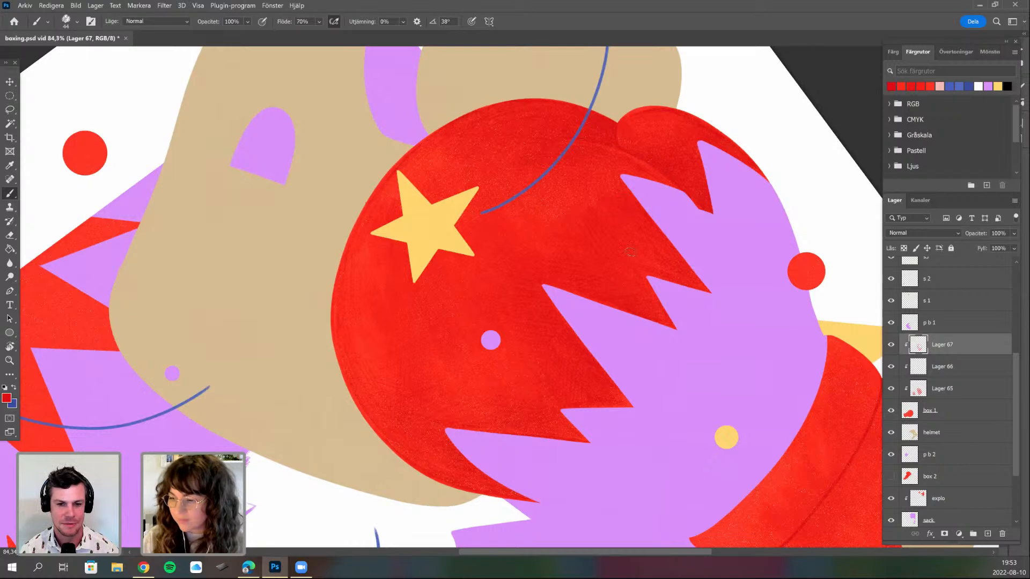
{"action": "key", "text": "r"}
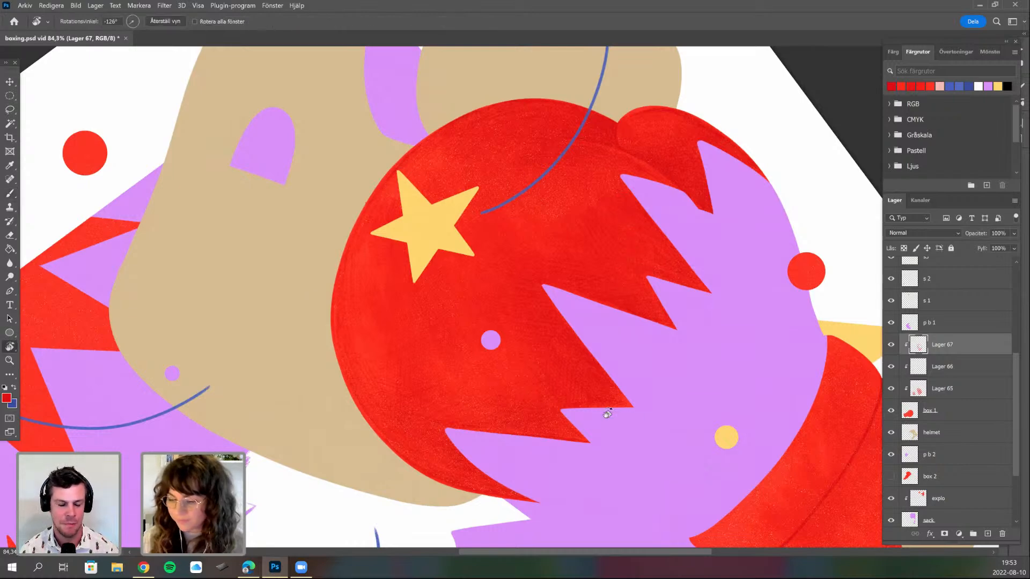
{"action": "mouse_move", "coordinate": [723, 361]}
{"action": "left_mouse_down"}
{"action": "mouse_move", "coordinate": [777, 279]}
{"action": "mouse_move", "coordinate": [761, 183]}
{"action": "left_mouse_up"}
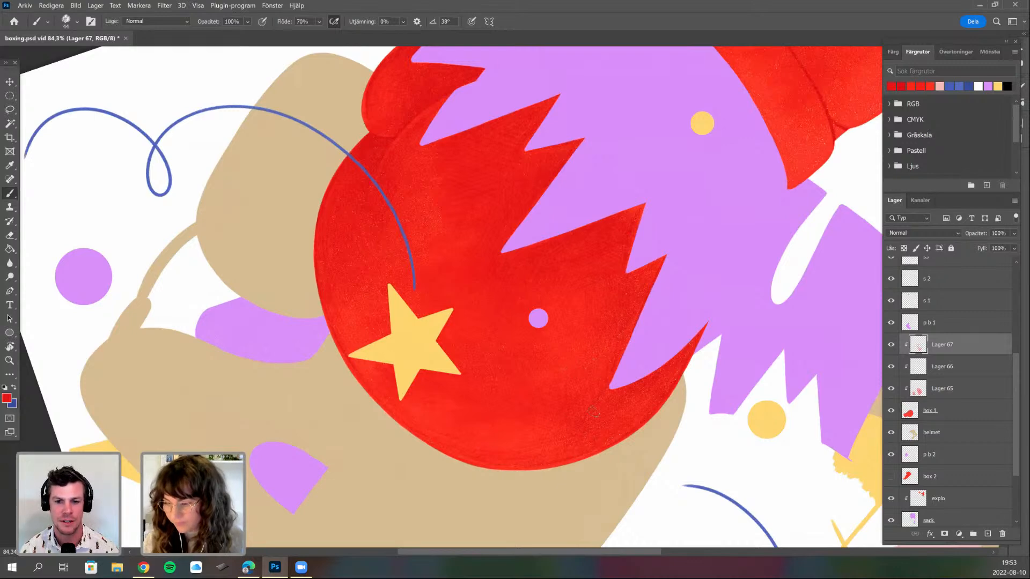
{"action": "key", "text": "r"}
{"action": "left_click_drag", "start_coordinate": [623, 343], "coordinate": [597, 266]}
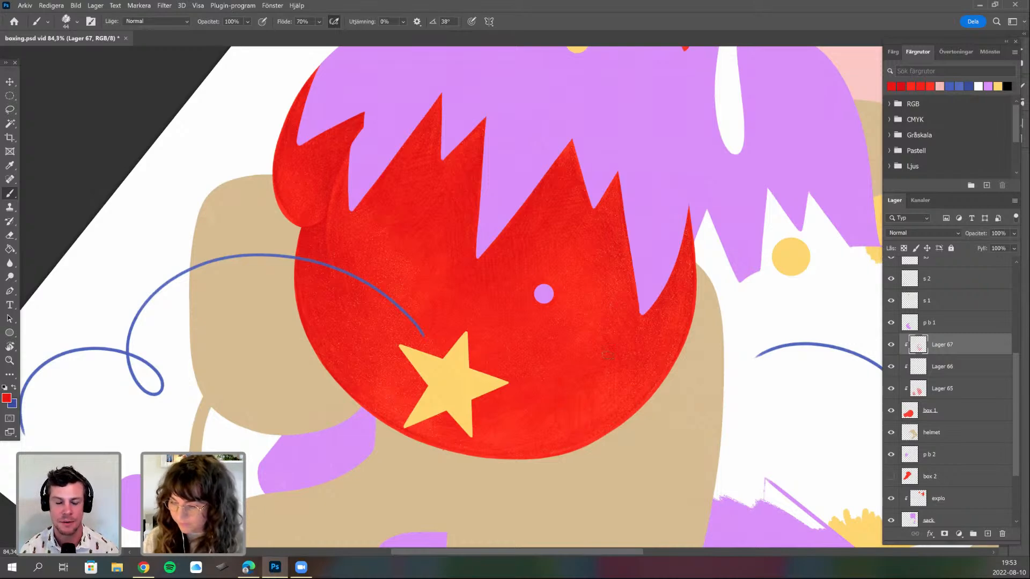
- Blend the red texture across the glove's rounded side between the small purple dot and the outer contour
{"action": "scroll", "coordinate": [560, 436], "scroll_direction": "down", "scroll_amount": 2}
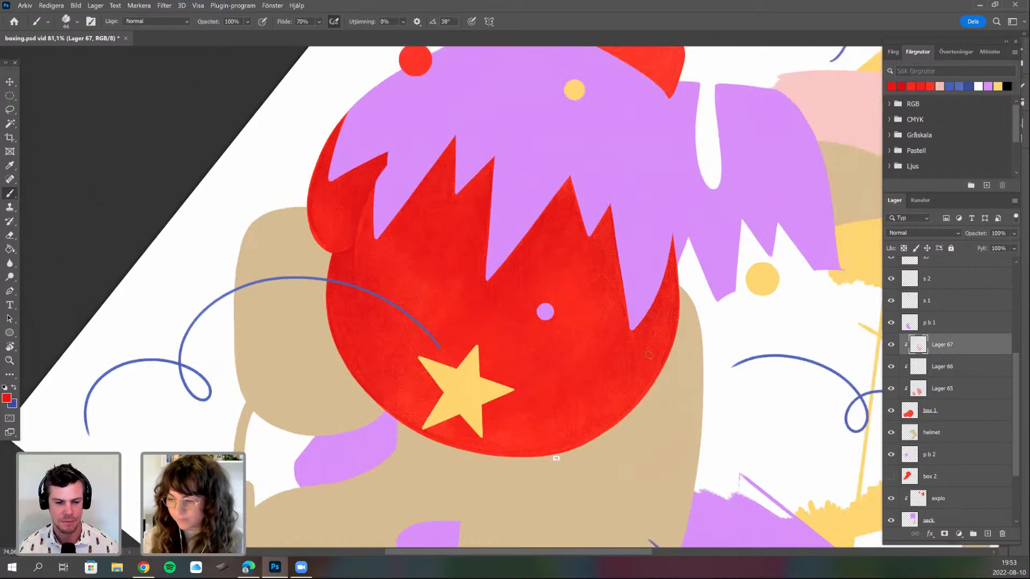
{"action": "key", "text": "r"}
{"action": "left_click_drag", "start_coordinate": [549, 376], "coordinate": [605, 319]}
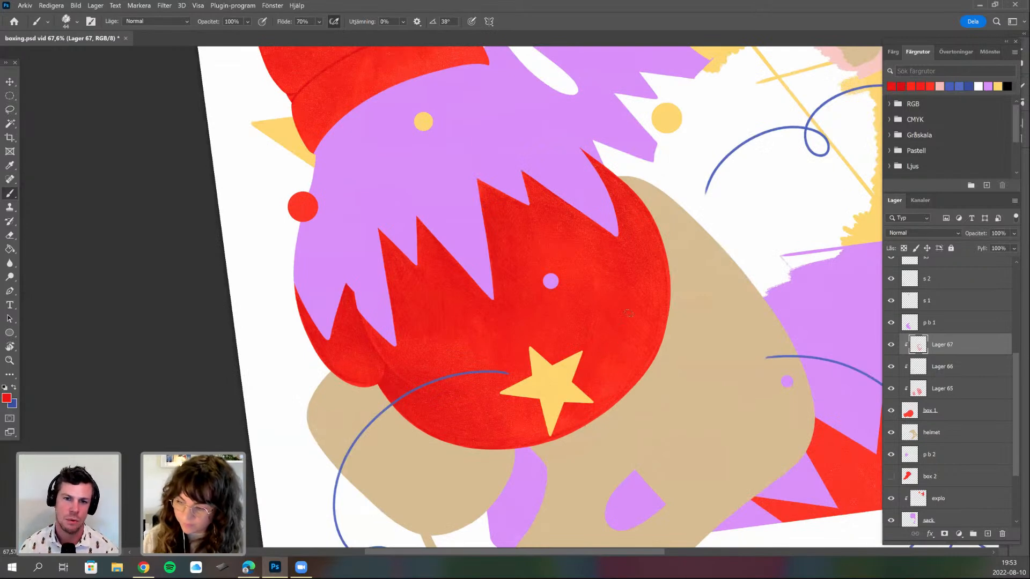
{"action": "key", "text": "r"}
{"action": "left_click_drag", "start_coordinate": [646, 363], "coordinate": [547, 313]}
{"action": "scroll", "coordinate": [638, 346], "scroll_direction": "down", "scroll_amount": 1}
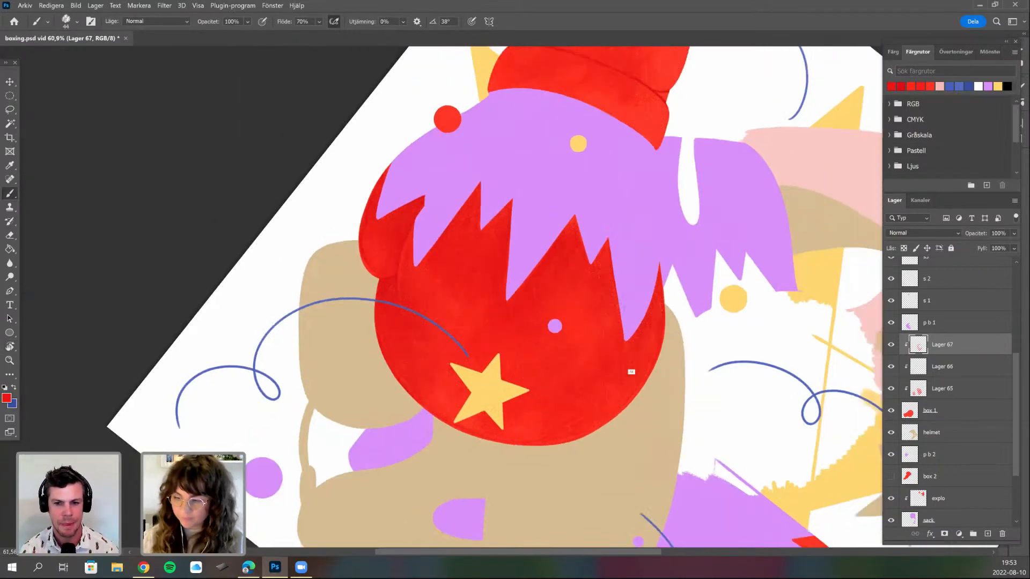
- Switch to a 259 px textured brush and work grain over the front glove
{"action": "right_click", "coordinate": [644, 343]}
{"action": "left_click", "coordinate": [719, 279]}
{"action": "key", "text": "Return"}
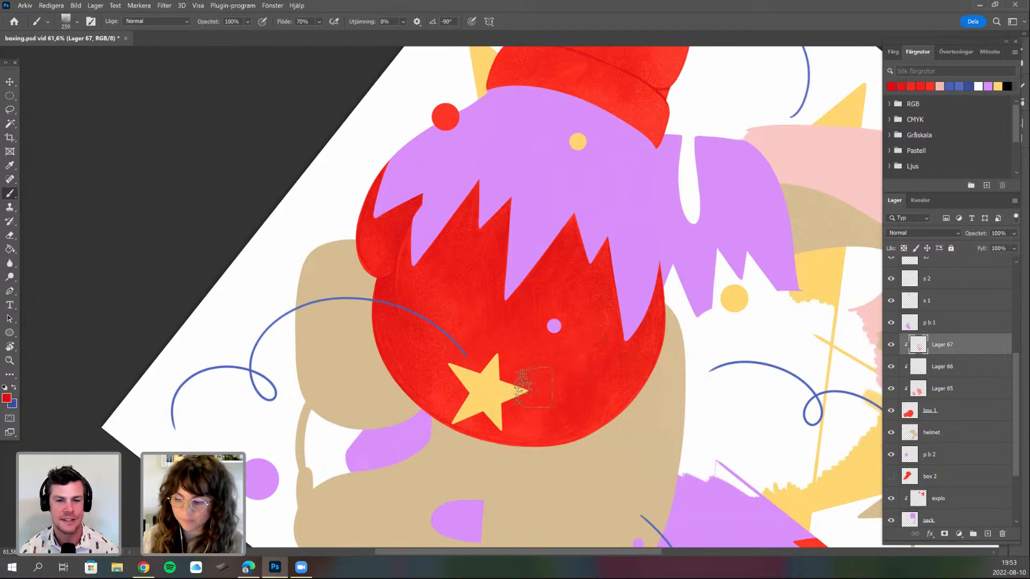
{"action": "key", "text": "r"}
{"action": "mouse_move", "coordinate": [408, 456]}
{"action": "left_mouse_down"}
{"action": "mouse_move", "coordinate": [347, 452]}
{"action": "mouse_move", "coordinate": [536, 407]}
{"action": "mouse_move", "coordinate": [554, 294]}
{"action": "mouse_move", "coordinate": [504, 234]}
{"action": "left_mouse_up"}
{"action": "key", "text": "b"}
- Return to the gouache brush at 41 px and refine the red shading along the glove's outer side and spikes
{"action": "right_click", "coordinate": [568, 221]}
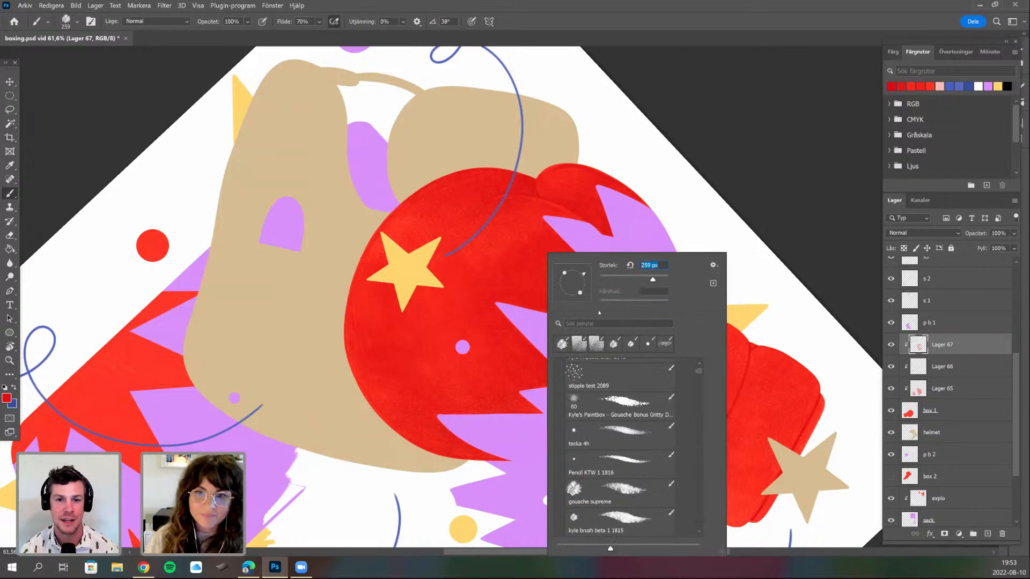
{"action": "type", "text": "41"}
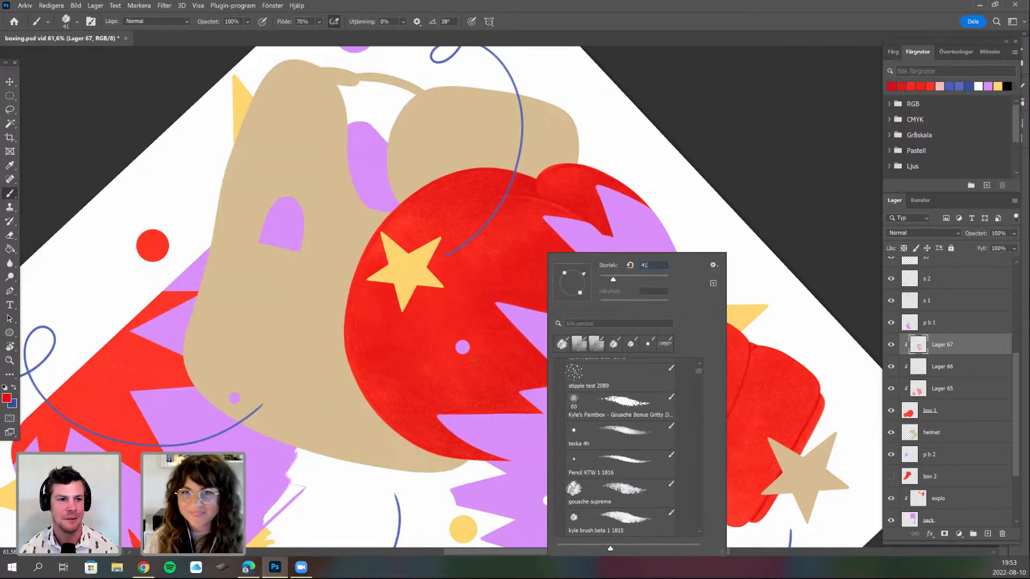
{"action": "key", "text": "Return"}
{"action": "scroll", "coordinate": [491, 375], "scroll_direction": "up", "scroll_amount": 3}
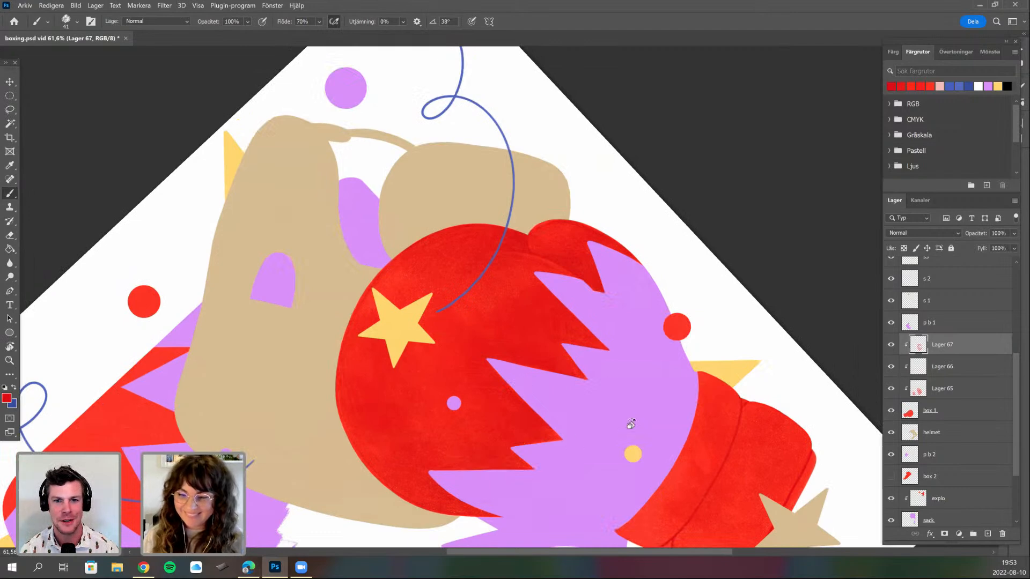
{"action": "scroll", "coordinate": [540, 410], "scroll_direction": "up", "scroll_amount": 3}
{"action": "scroll", "coordinate": [473, 142], "scroll_direction": "up", "scroll_amount": 3}
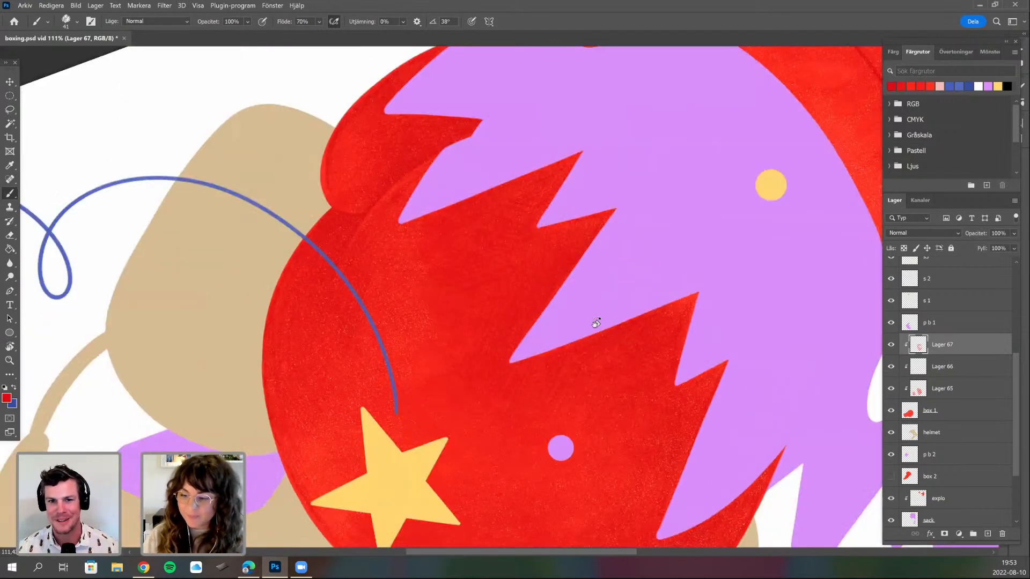
{"action": "scroll", "coordinate": [477, 142], "scroll_direction": "down", "scroll_amount": 1}
{"action": "scroll", "coordinate": [499, 299], "scroll_direction": "down", "scroll_amount": 2}
{"action": "key", "text": "r"}
{"action": "mouse_move", "coordinate": [598, 232]}
{"action": "left_mouse_down"}
{"action": "mouse_move", "coordinate": [618, 326]}
{"action": "mouse_move", "coordinate": [506, 452]}
{"action": "left_mouse_up"}
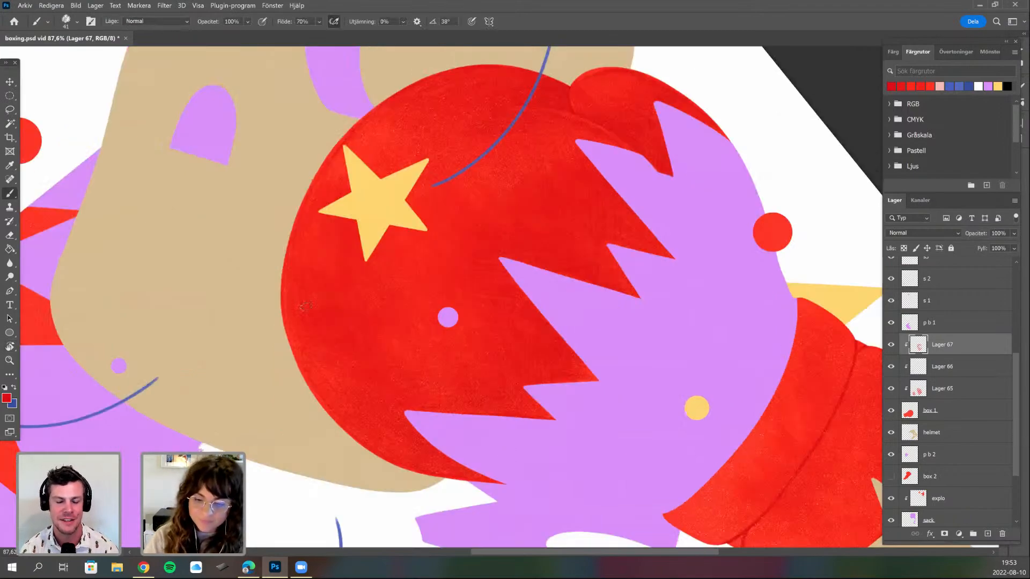
- Add darker red texture to the glove's cuff below the purple band
{"action": "key", "text": "r"}
{"action": "left_click_drag", "start_coordinate": [605, 312], "coordinate": [554, 389]}
{"action": "key", "text": "r"}
{"action": "left_click_drag", "start_coordinate": [521, 432], "coordinate": [461, 429]}
{"action": "key", "text": "r"}
{"action": "left_click_drag", "start_coordinate": [592, 258], "coordinate": [556, 464]}
{"action": "mouse_move", "coordinate": [560, 415]}
{"action": "left_mouse_down"}
{"action": "mouse_move", "coordinate": [575, 387]}
{"action": "mouse_move", "coordinate": [554, 353]}
{"action": "left_mouse_up"}
{"action": "scroll", "coordinate": [554, 373], "scroll_direction": "up", "scroll_amount": 2}
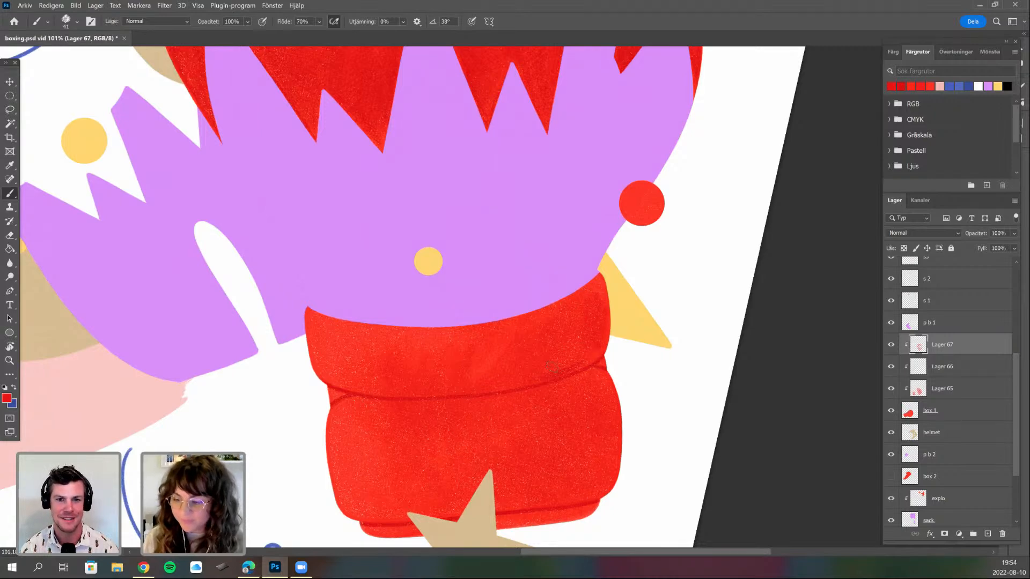
- Continue the red shading on the cuff between the purple edge and the fold line
{"action": "key", "text": "r"}
{"action": "left_click_drag", "start_coordinate": [520, 433], "coordinate": [536, 332]}
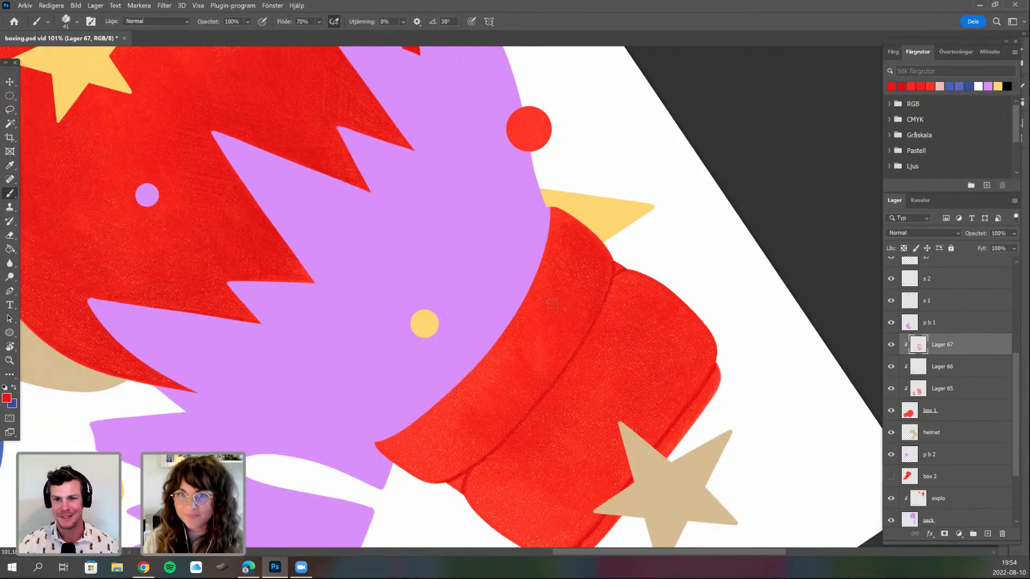
{"action": "key", "text": "r"}
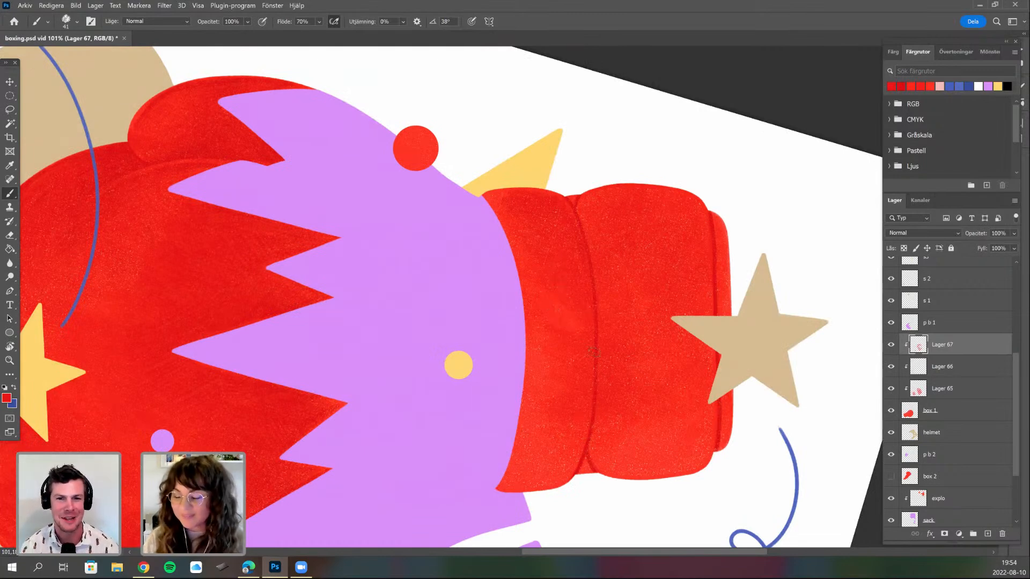
{"action": "key", "text": "r"}
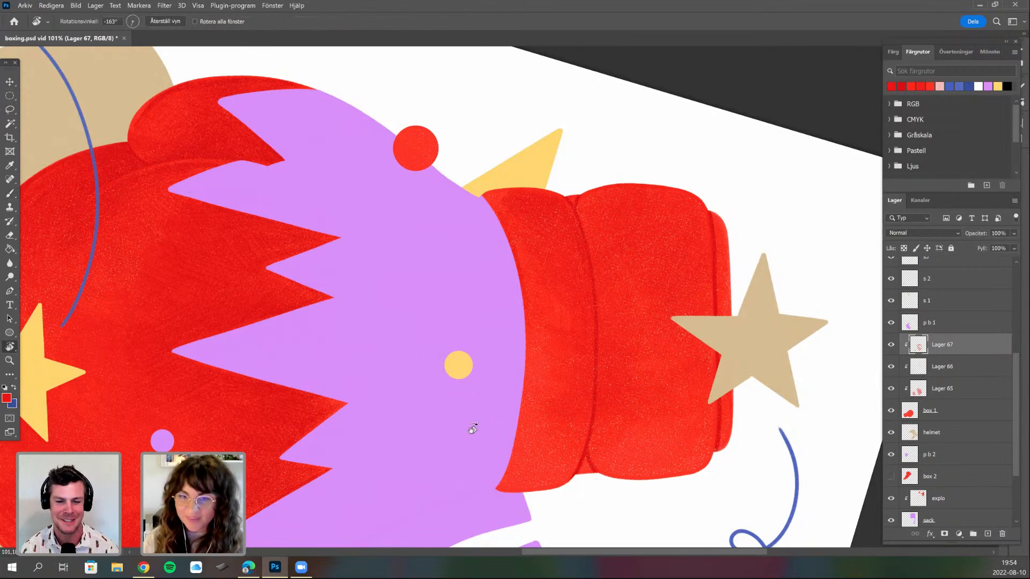
{"action": "mouse_move", "coordinate": [588, 370]}
{"action": "left_mouse_down"}
{"action": "mouse_move", "coordinate": [490, 366]}
{"action": "mouse_move", "coordinate": [507, 363]}
{"action": "mouse_move", "coordinate": [616, 273]}
{"action": "left_mouse_up"}
- Clean up the purple shape's edge at the cuff corner on layer p b 1 with an 18 px eraser
{"action": "scroll", "coordinate": [484, 370], "scroll_direction": "up", "scroll_amount": 4}
{"action": "left_click", "coordinate": [449, 344], "text": "ctrl"}
{"action": "key", "text": "e"}
{"action": "right_click", "coordinate": [449, 343]}
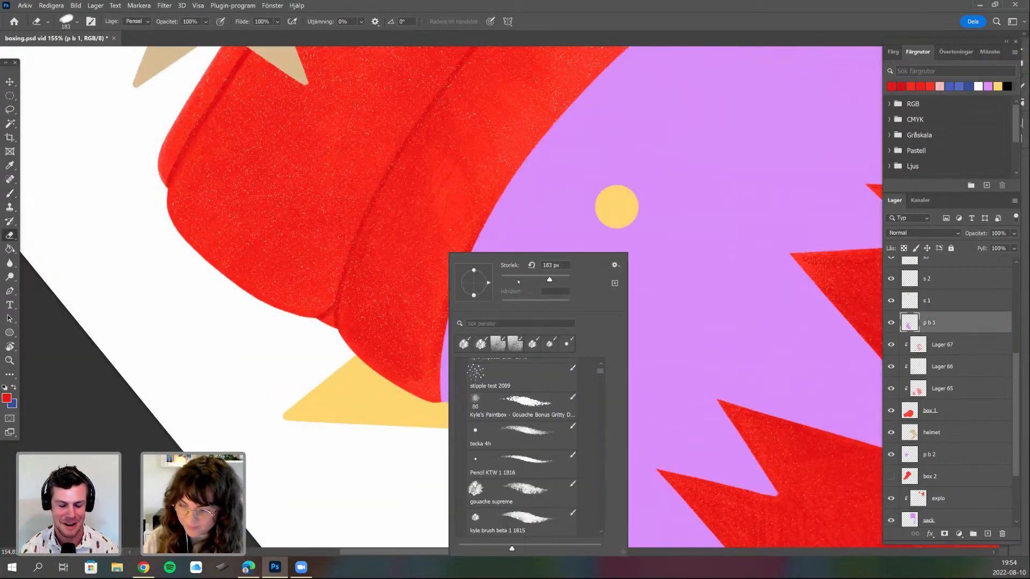
{"action": "type", "text": "18"}
{"action": "key", "text": "Return"}
{"action": "mouse_move", "coordinate": [444, 410]}
{"action": "left_mouse_down"}
{"action": "mouse_move", "coordinate": [440, 388]}
{"action": "mouse_move", "coordinate": [444, 395]}
{"action": "left_mouse_up"}
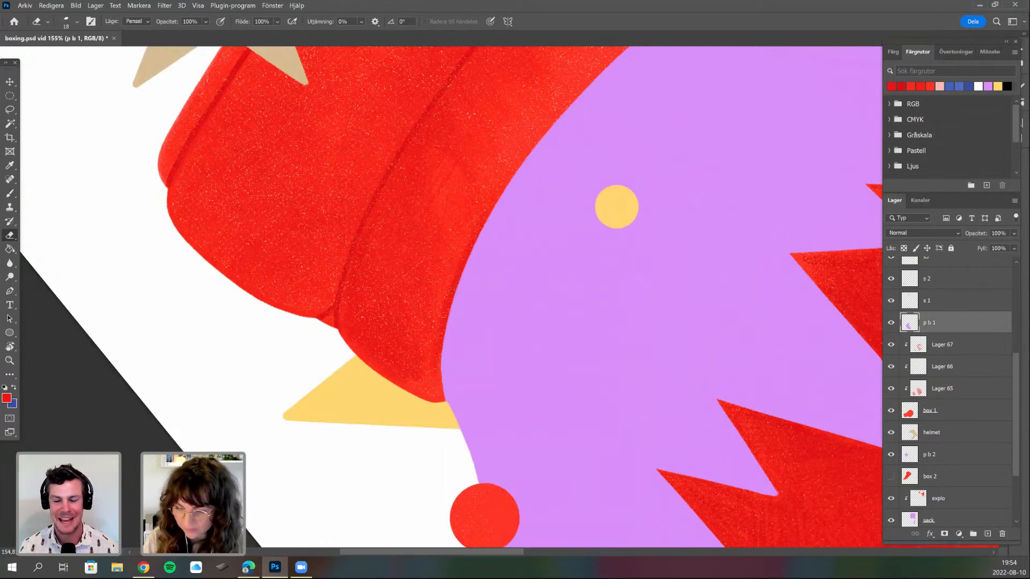
{"action": "left_click_drag", "start_coordinate": [443, 344], "coordinate": [443, 406]}
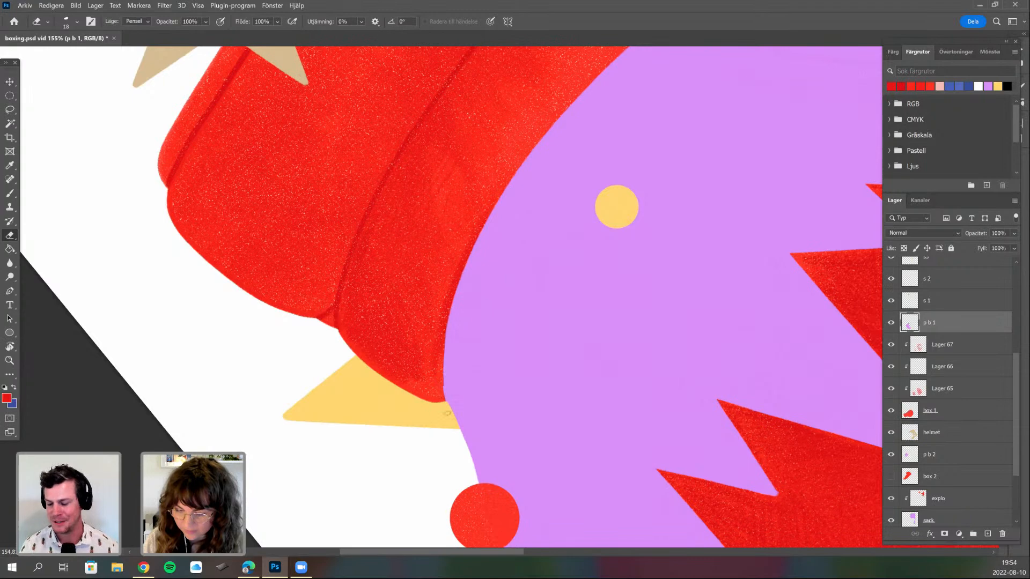
- On layer Lager 67, darken the cuff's red along the purple edge with the 41 px brush, including both corners
{"action": "left_click", "coordinate": [952, 346]}
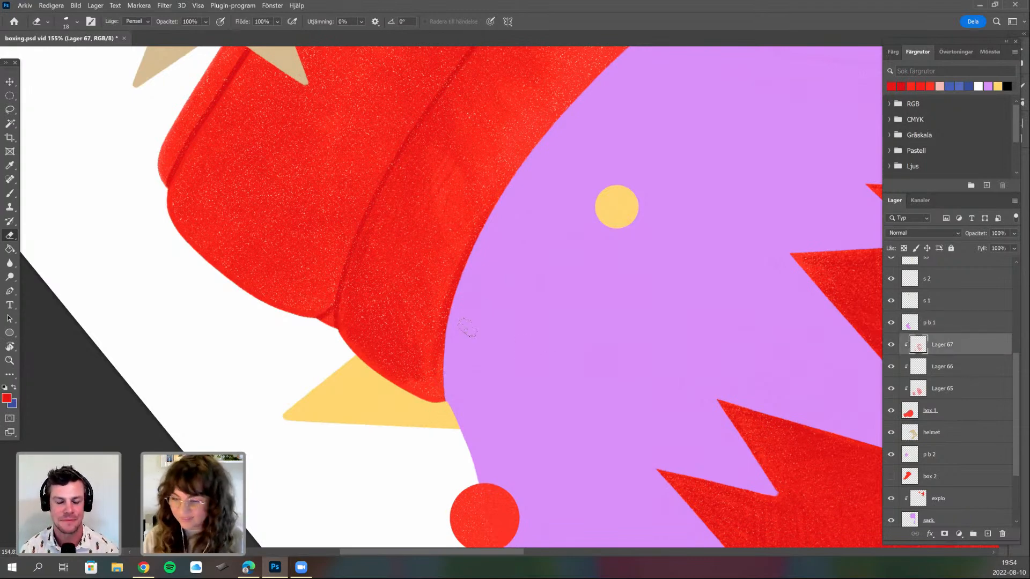
{"action": "key", "text": "b"}
{"action": "right_click", "coordinate": [468, 352]}
{"action": "left_click", "coordinate": [443, 353]}
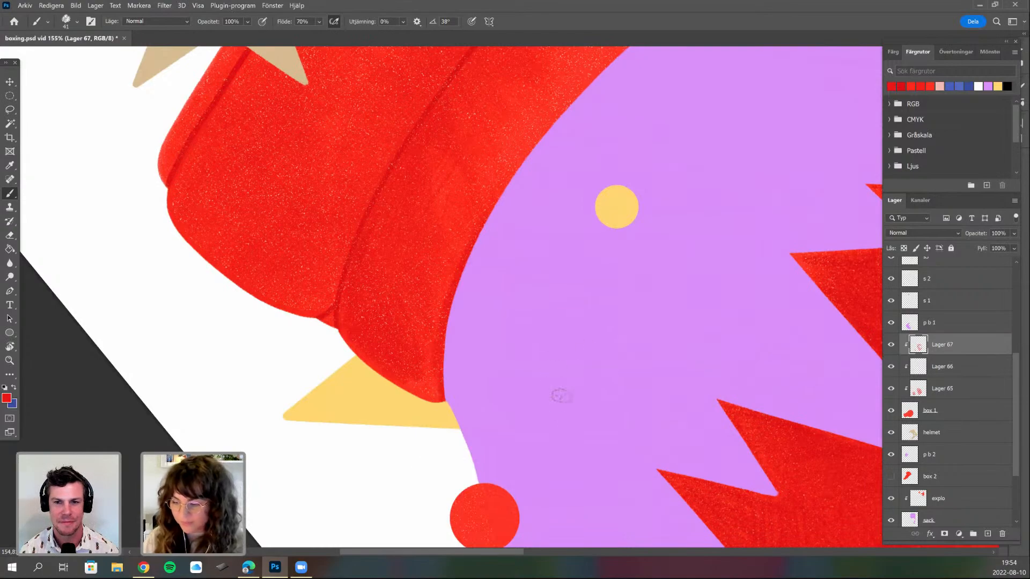
{"action": "key", "text": "r"}
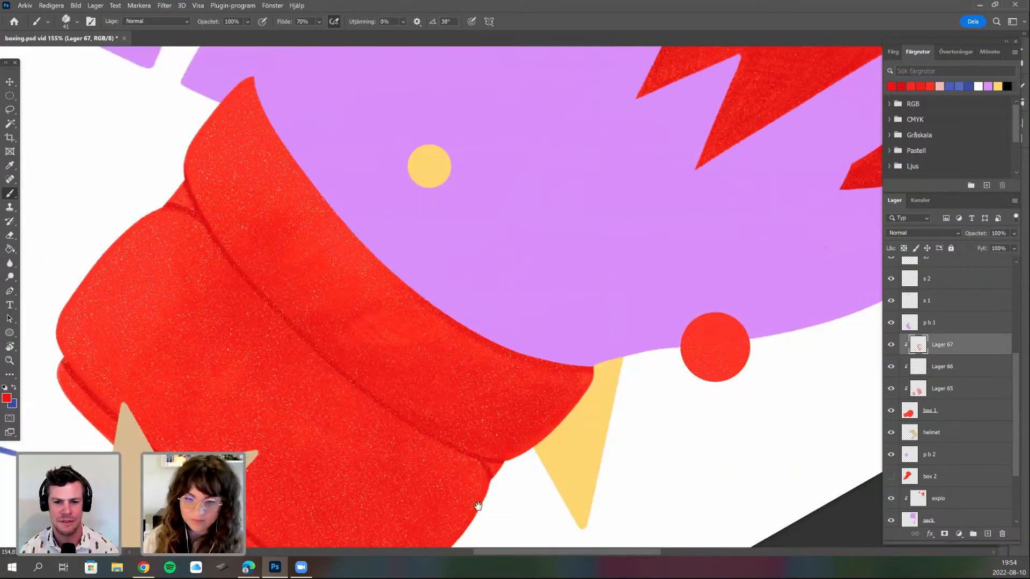
{"action": "left_click_drag", "start_coordinate": [274, 118], "coordinate": [313, 182]}
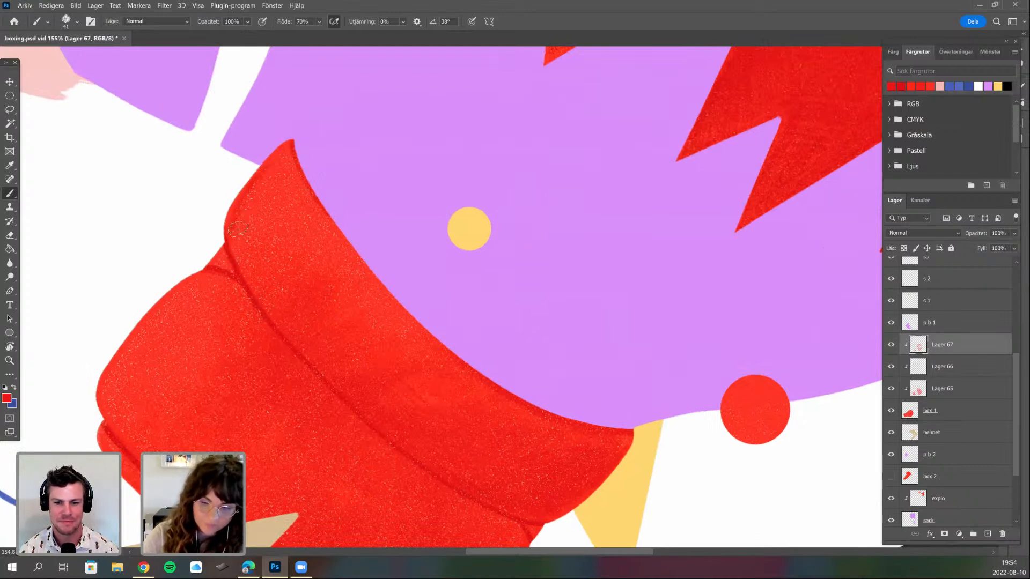
{"action": "mouse_move", "coordinate": [417, 481]}
{"action": "left_mouse_down"}
{"action": "mouse_move", "coordinate": [582, 426]}
{"action": "mouse_move", "coordinate": [551, 407]}
{"action": "mouse_move", "coordinate": [586, 310]}
{"action": "left_mouse_up"}
- Deepen the red texture on the cuff's upper band between the purple edge and the fold line on layer Lager 67
{"action": "key", "text": "r"}
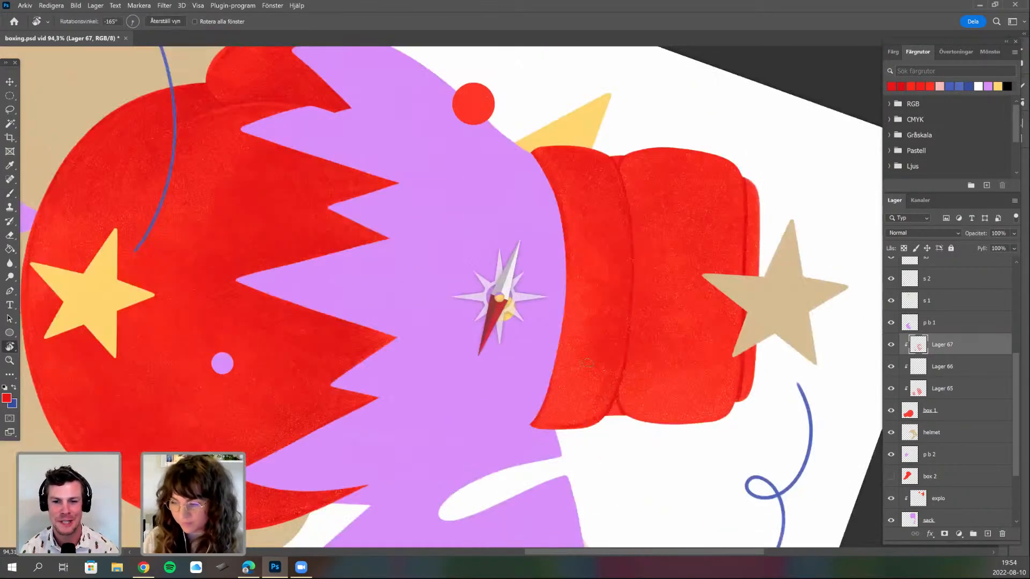
{"action": "mouse_move", "coordinate": [593, 367]}
{"action": "left_mouse_down"}
{"action": "mouse_move", "coordinate": [609, 345]}
{"action": "mouse_move", "coordinate": [600, 249]}
{"action": "left_mouse_up"}
{"action": "key", "text": "r"}
{"action": "left_click_drag", "start_coordinate": [621, 354], "coordinate": [639, 324]}
{"action": "key", "text": "r"}
{"action": "left_click_drag", "start_coordinate": [608, 437], "coordinate": [485, 502]}
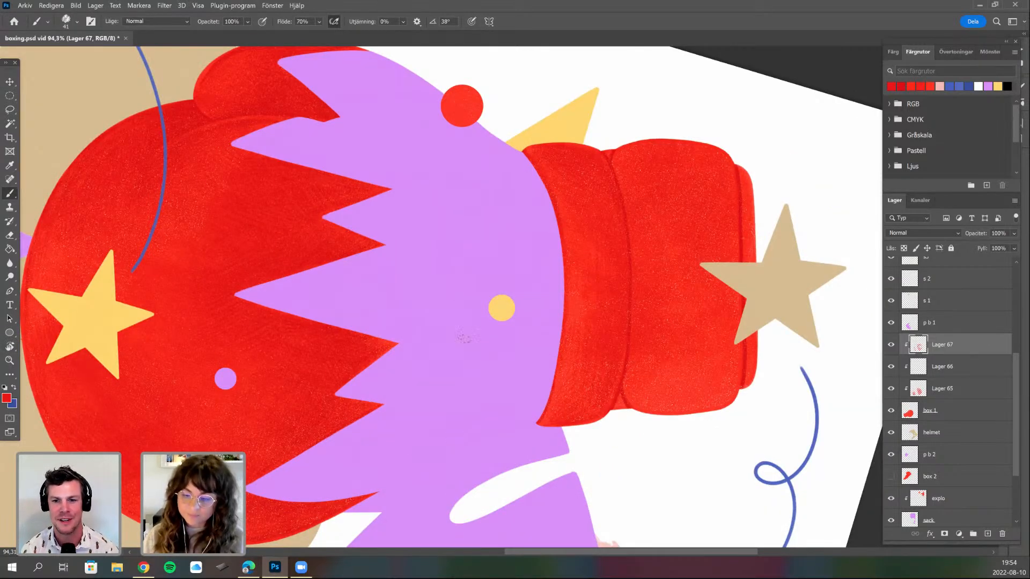
{"action": "key", "text": "r"}
{"action": "left_click_drag", "start_coordinate": [509, 369], "coordinate": [290, 271]}
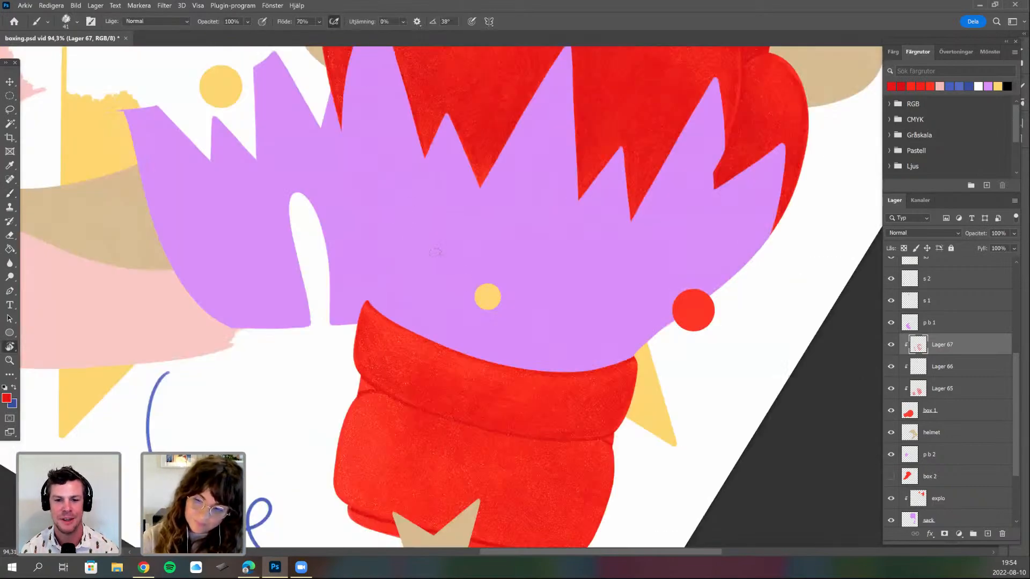
{"action": "left_click_drag", "start_coordinate": [421, 193], "coordinate": [599, 216]}
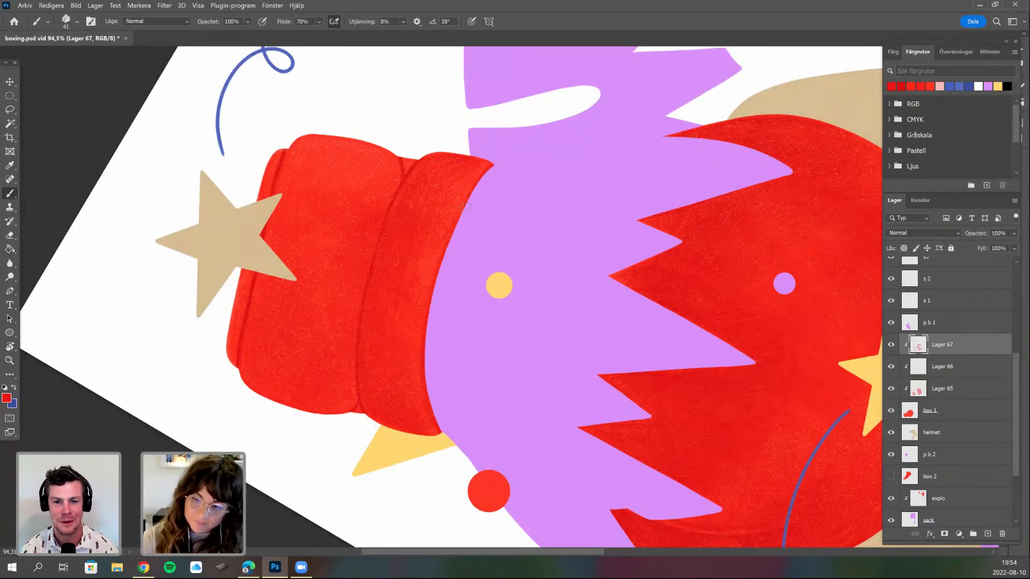
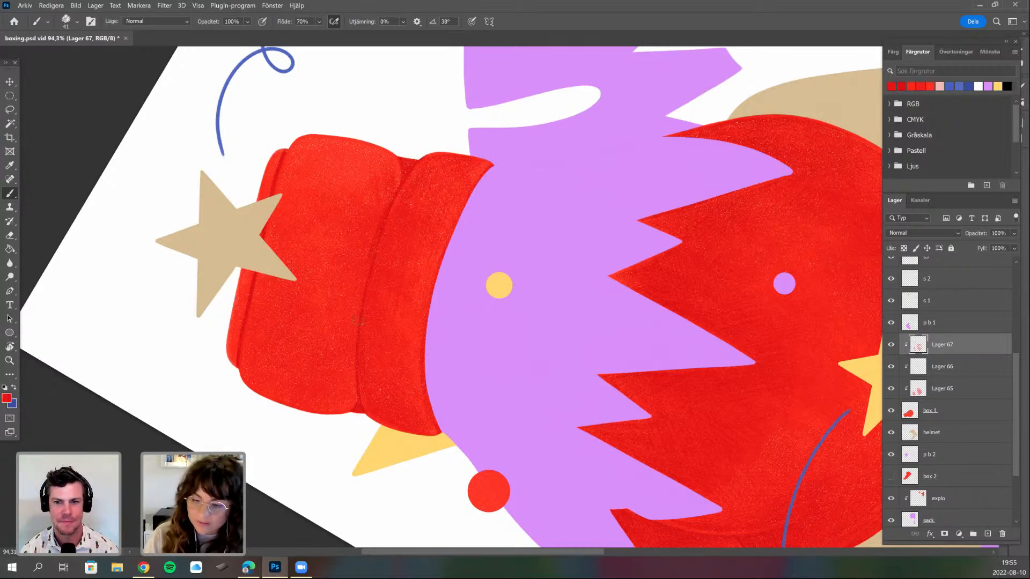
- Shade the lower cuff section just below the fold line with darker red, including the corner where the two bands meet
{"action": "key", "text": "r"}
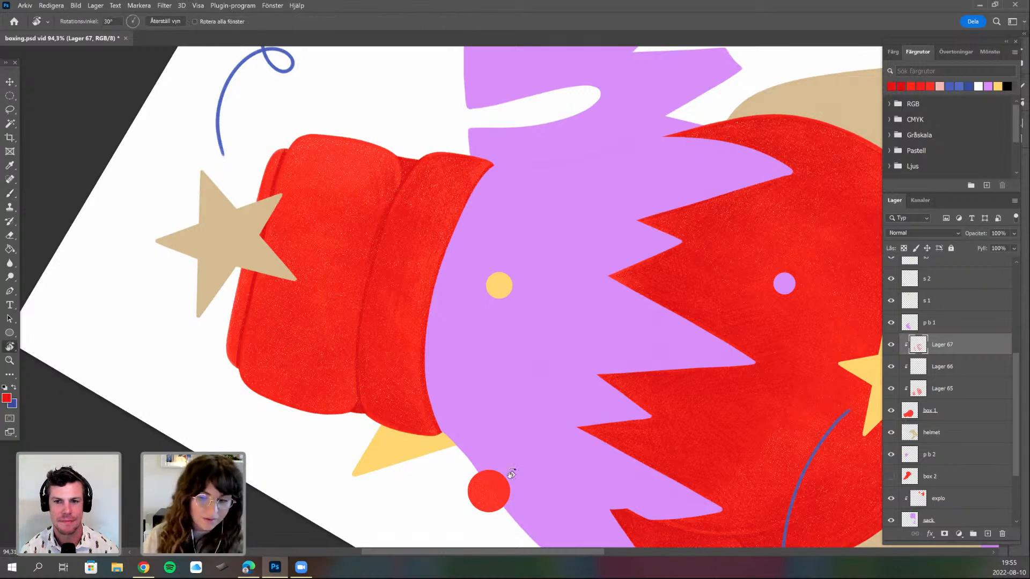
{"action": "left_click_drag", "start_coordinate": [439, 489], "coordinate": [575, 348]}
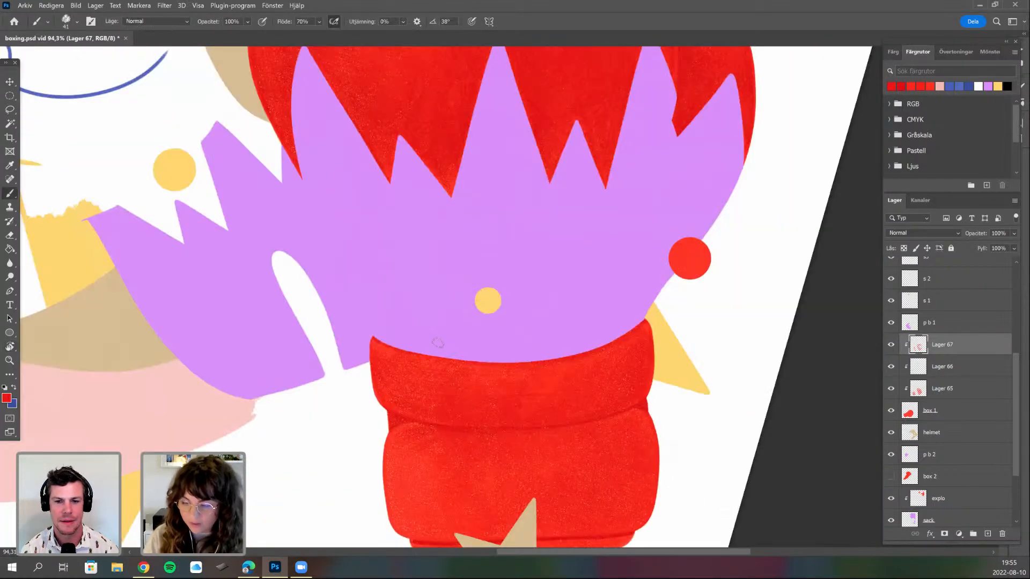
{"action": "scroll", "coordinate": [445, 347], "scroll_direction": "down", "scroll_amount": 3}
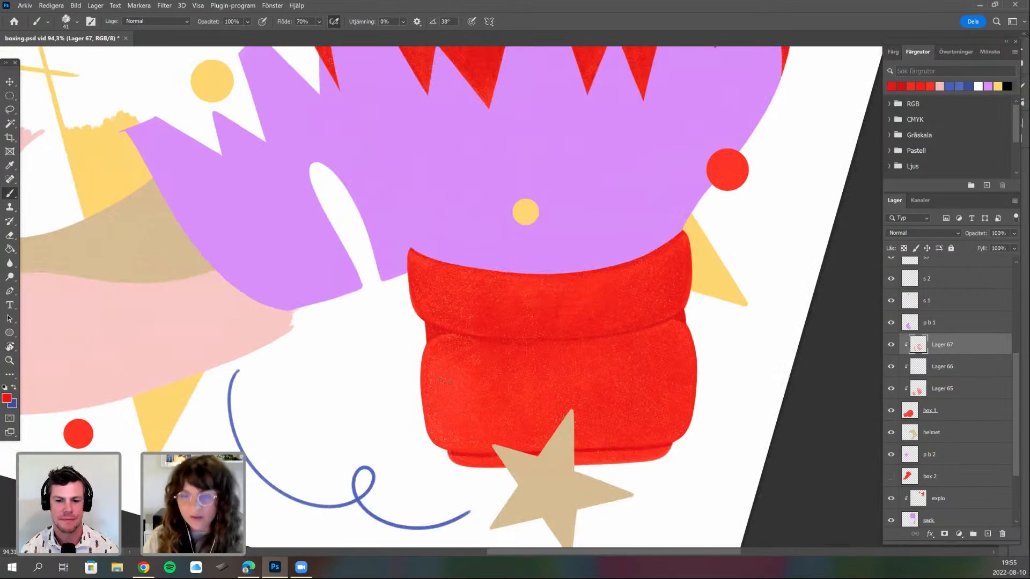
{"action": "key", "text": "r"}
{"action": "left_click_drag", "start_coordinate": [511, 364], "coordinate": [562, 319]}
{"action": "key", "text": "r"}
{"action": "mouse_move", "coordinate": [672, 364]}
{"action": "left_mouse_down"}
{"action": "mouse_move", "coordinate": [578, 297]}
{"action": "mouse_move", "coordinate": [611, 296]}
{"action": "mouse_move", "coordinate": [641, 271]}
{"action": "mouse_move", "coordinate": [637, 351]}
{"action": "left_mouse_up"}
{"action": "key", "text": "r"}
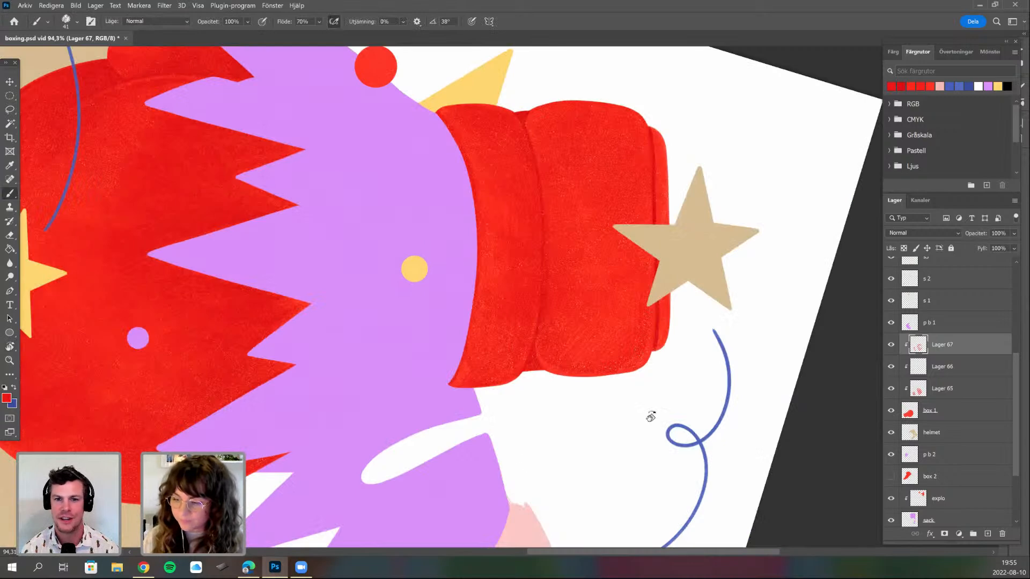
- Brush darker red texture over the side of the lower cuff section next to the beige star
{"action": "key", "text": "r"}
{"action": "mouse_move", "coordinate": [531, 354]}
{"action": "left_mouse_down"}
{"action": "mouse_move", "coordinate": [525, 347]}
{"action": "mouse_move", "coordinate": [547, 439]}
{"action": "left_mouse_up"}
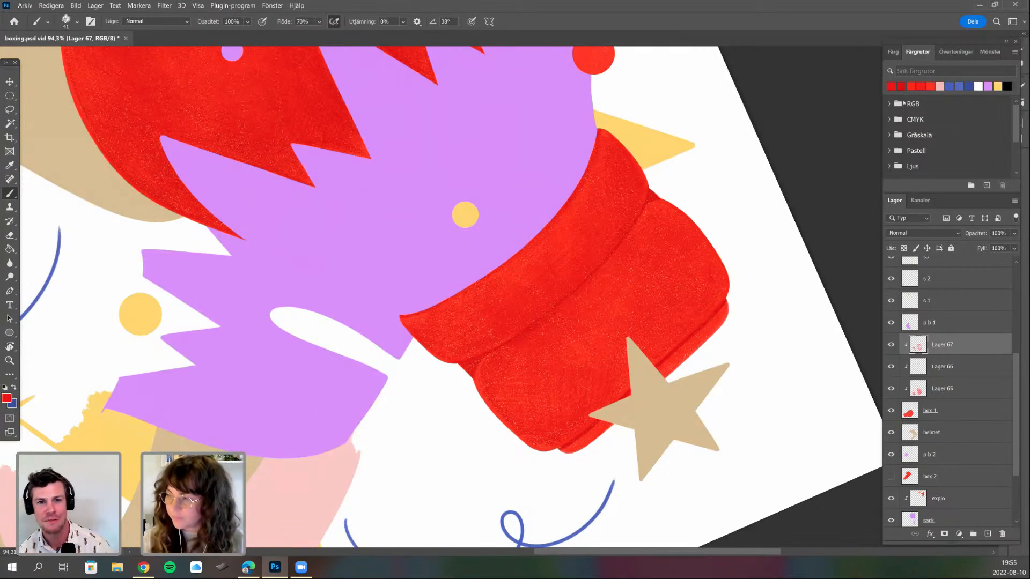
{"action": "key", "text": "r"}
{"action": "mouse_move", "coordinate": [541, 394]}
{"action": "left_mouse_down"}
{"action": "mouse_move", "coordinate": [653, 450]}
{"action": "mouse_move", "coordinate": [653, 461]}
{"action": "mouse_move", "coordinate": [465, 476]}
{"action": "mouse_move", "coordinate": [374, 347]}
{"action": "mouse_move", "coordinate": [338, 321]}
{"action": "mouse_move", "coordinate": [330, 354]}
{"action": "left_mouse_up"}
{"action": "key", "text": "b"}
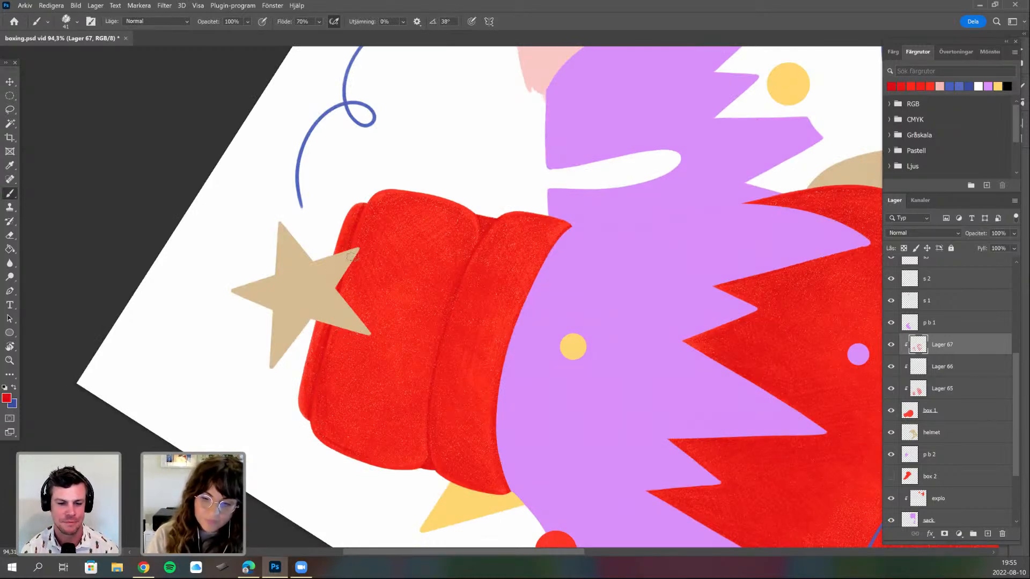
{"action": "left_click_drag", "start_coordinate": [337, 290], "coordinate": [370, 385]}
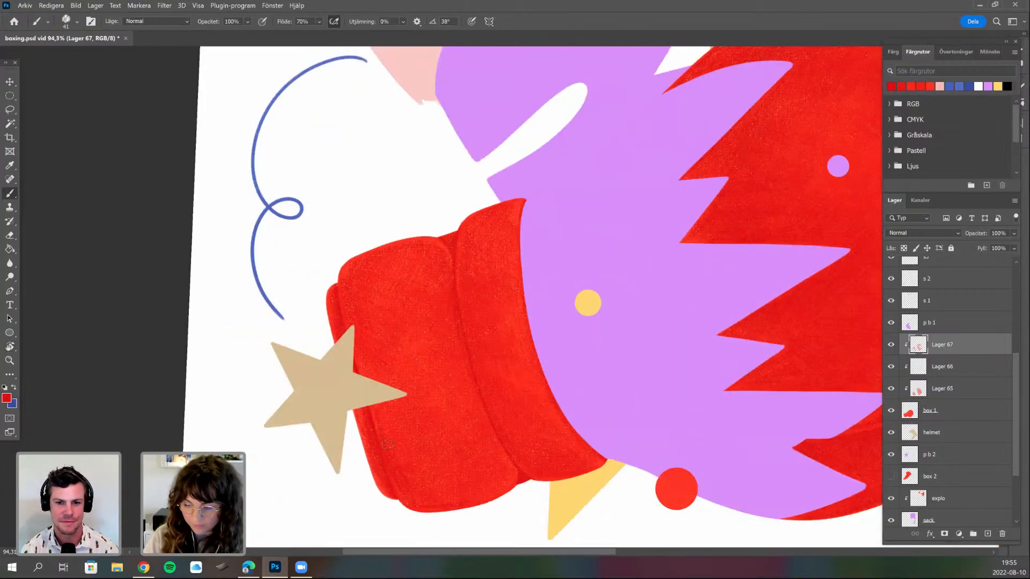
- Darken the lower cuff section's outer side edge and the area towards the hem with the 41 px brush
{"action": "key", "text": "r"}
{"action": "mouse_move", "coordinate": [611, 484]}
{"action": "left_mouse_down"}
{"action": "mouse_move", "coordinate": [594, 489]}
{"action": "mouse_move", "coordinate": [642, 446]}
{"action": "mouse_move", "coordinate": [667, 398]}
{"action": "left_mouse_up"}
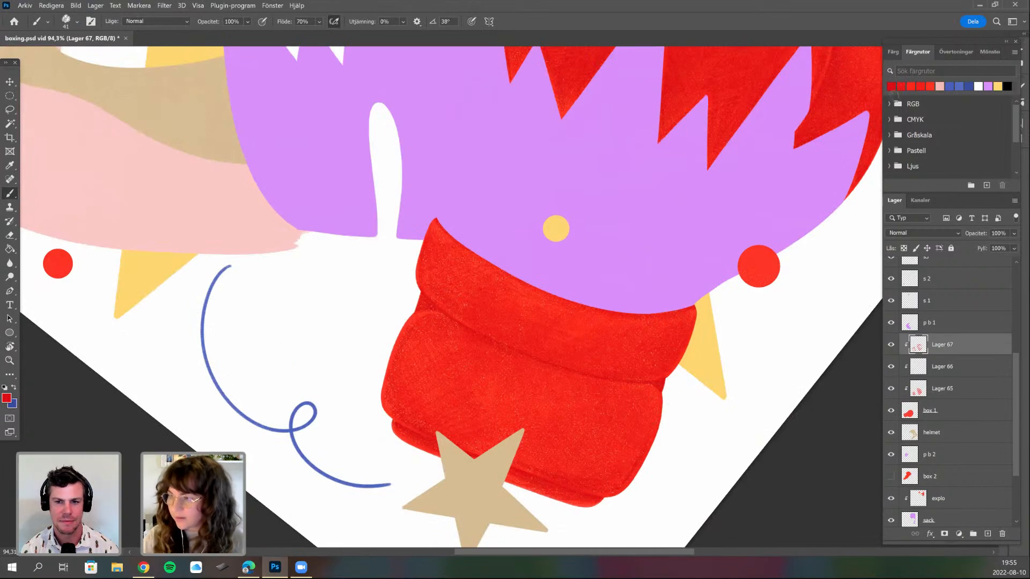
{"action": "left_click_drag", "start_coordinate": [700, 507], "coordinate": [471, 370]}
{"action": "key", "text": "r"}
{"action": "mouse_move", "coordinate": [404, 380]}
{"action": "left_mouse_down"}
{"action": "mouse_move", "coordinate": [429, 411]}
{"action": "mouse_move", "coordinate": [443, 388]}
{"action": "mouse_move", "coordinate": [429, 373]}
{"action": "left_mouse_up"}
{"action": "key", "text": "b"}
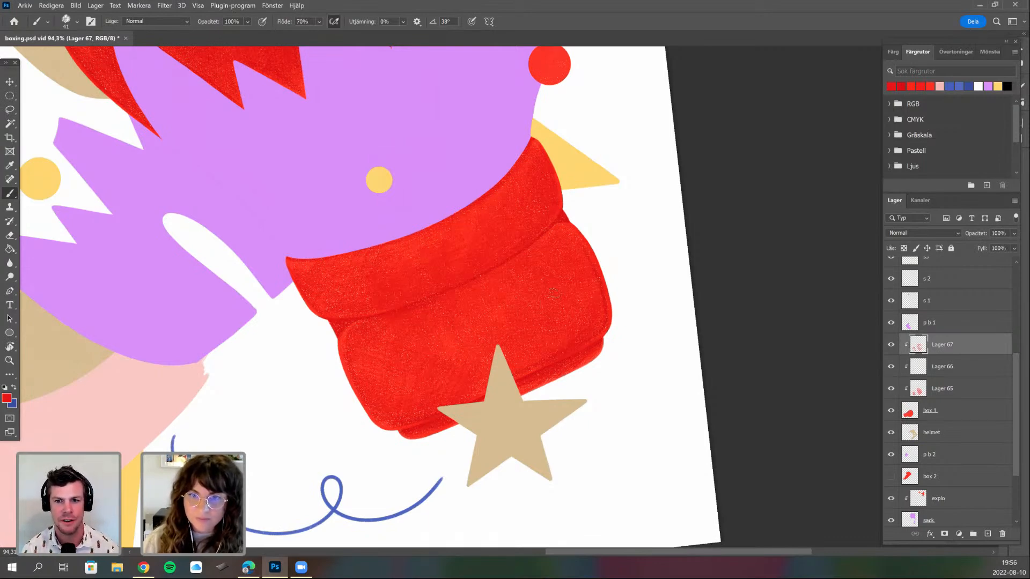
{"action": "key", "text": "r"}
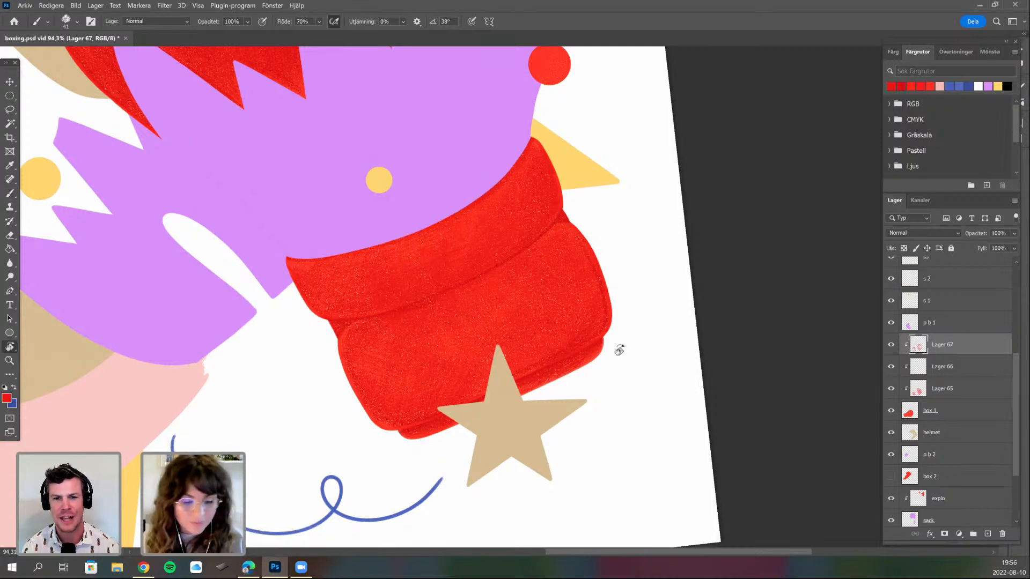
{"action": "mouse_move", "coordinate": [410, 493]}
{"action": "left_mouse_down"}
{"action": "mouse_move", "coordinate": [397, 483]}
{"action": "mouse_move", "coordinate": [300, 193]}
{"action": "left_mouse_up"}
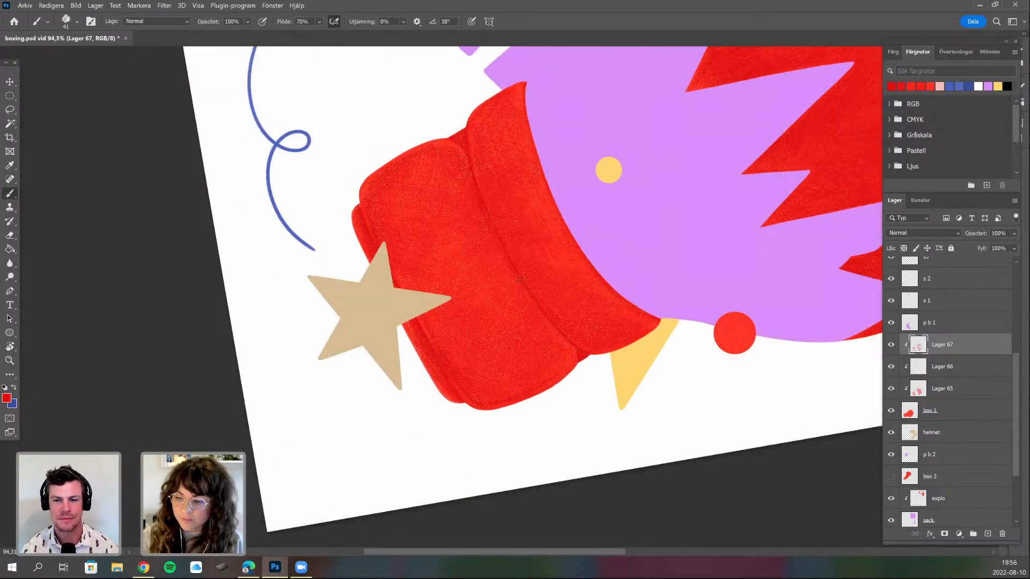
- Build up the red texture across the middle of the lower cuff section, between the fold line and the star
{"action": "key", "text": "r"}
{"action": "mouse_move", "coordinate": [589, 409]}
{"action": "left_mouse_down"}
{"action": "mouse_move", "coordinate": [515, 333]}
{"action": "mouse_move", "coordinate": [524, 301]}
{"action": "left_mouse_up"}
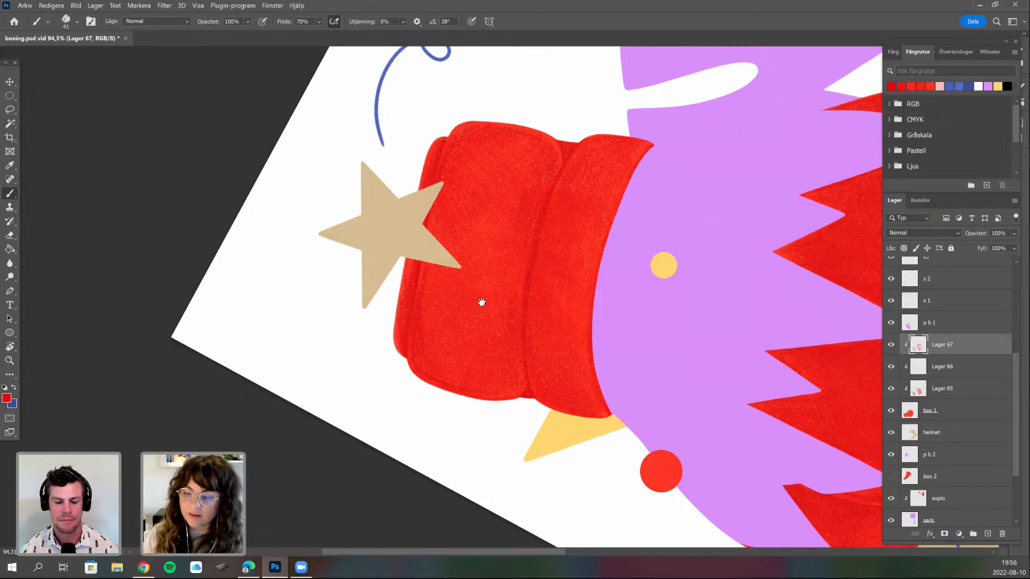
{"action": "left_click_drag", "start_coordinate": [481, 302], "coordinate": [486, 286]}
{"action": "left_click_drag", "start_coordinate": [439, 382], "coordinate": [416, 429]}
{"action": "key", "text": "r"}
{"action": "left_click_drag", "start_coordinate": [407, 260], "coordinate": [400, 300]}
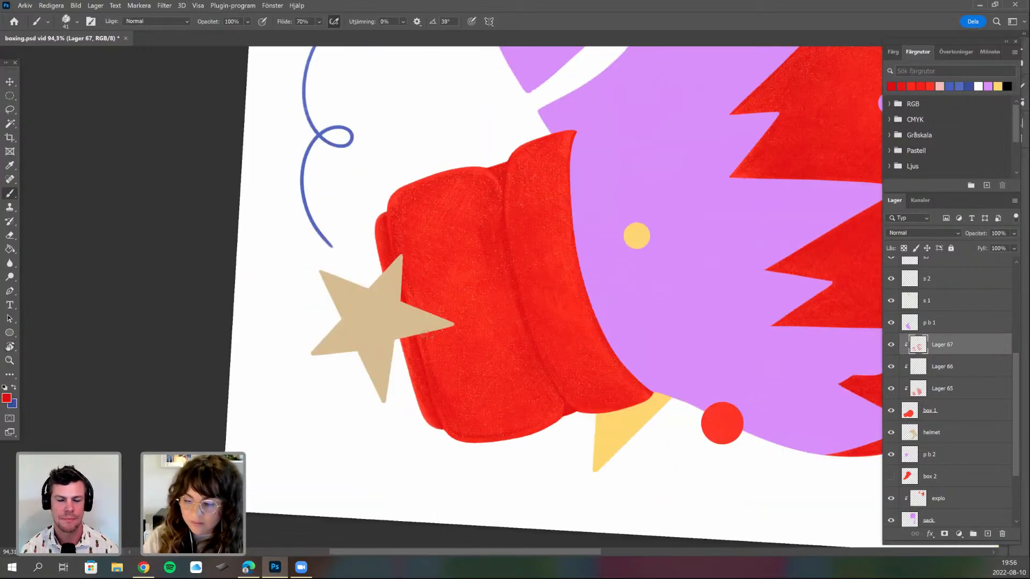
{"action": "key", "text": "r"}
{"action": "mouse_move", "coordinate": [390, 429]}
{"action": "left_mouse_down"}
{"action": "mouse_move", "coordinate": [495, 472]}
{"action": "mouse_move", "coordinate": [590, 429]}
{"action": "mouse_move", "coordinate": [578, 331]}
{"action": "left_mouse_up"}
{"action": "key", "text": "r"}
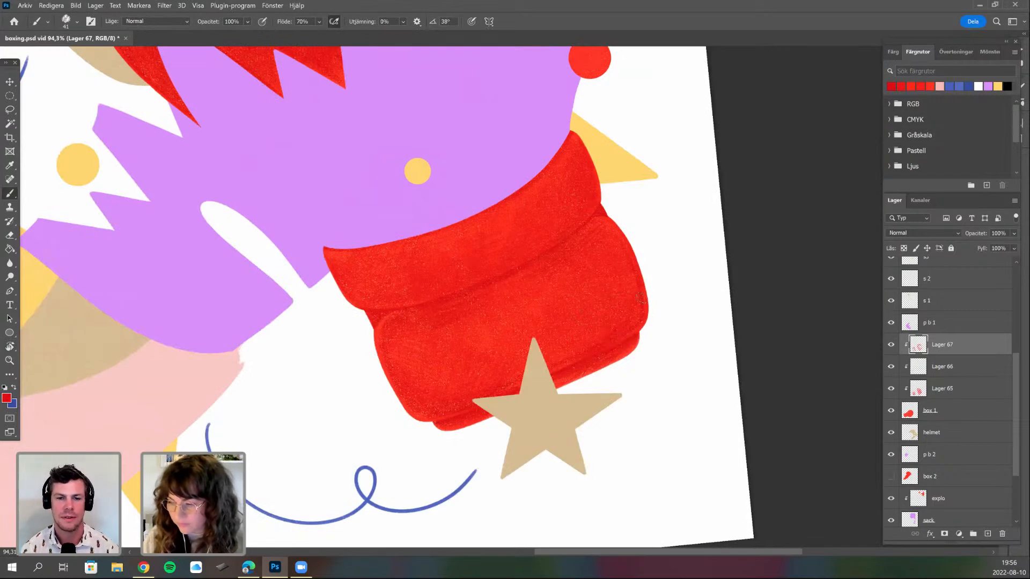
- Blend darker and lighter red texture around the star and along the cuff's hem line
{"action": "key", "text": "r"}
{"action": "left_click_drag", "start_coordinate": [681, 338], "coordinate": [647, 185]}
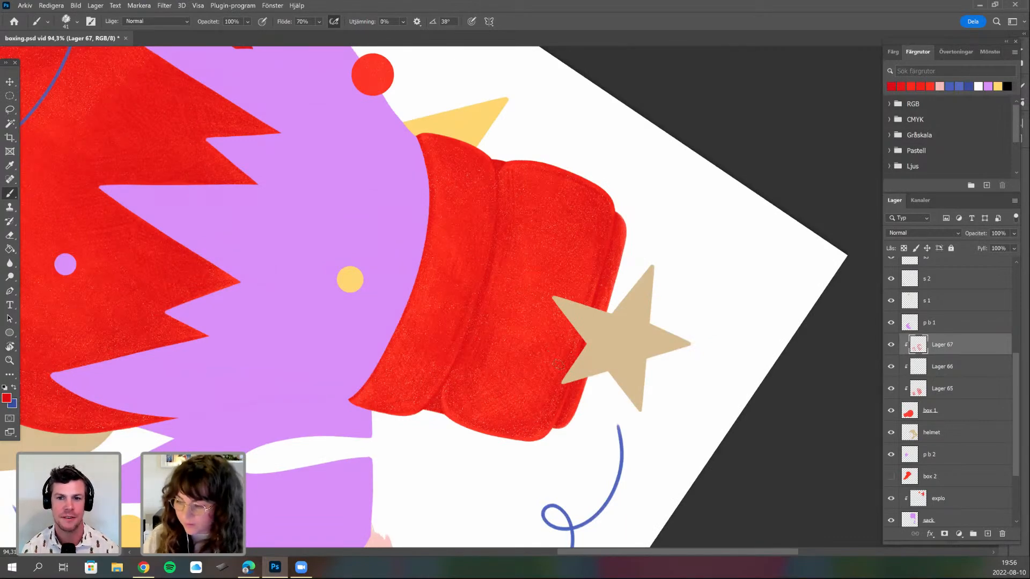
{"action": "key", "text": "r"}
{"action": "left_click_drag", "start_coordinate": [621, 373], "coordinate": [639, 264]}
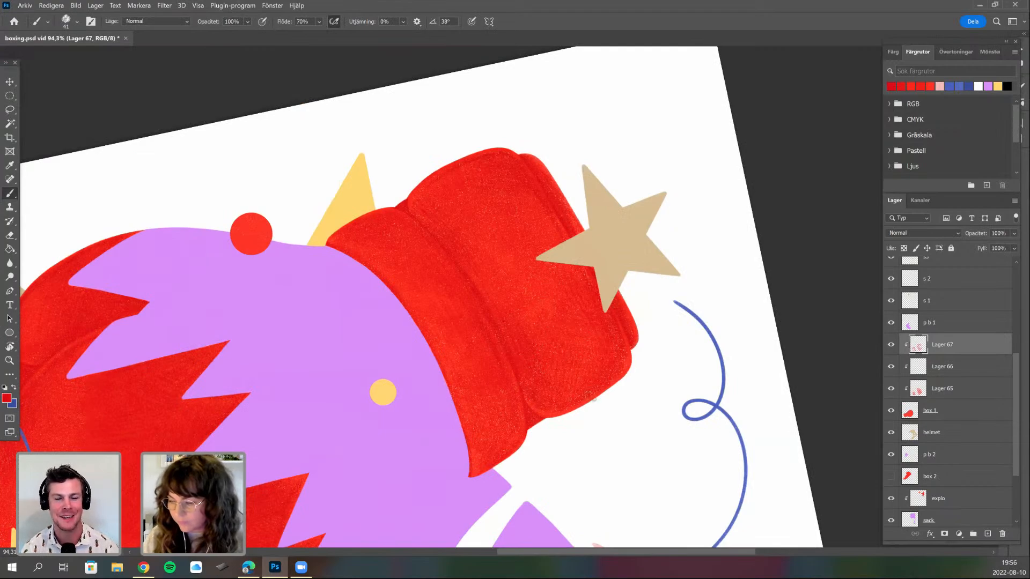
{"action": "key", "text": "z"}
{"action": "left_click_drag", "start_coordinate": [646, 333], "coordinate": [516, 358]}
{"action": "key", "text": "r"}
{"action": "key", "text": "space"}
{"action": "key", "text": "z"}
{"action": "left_click_drag", "start_coordinate": [516, 358], "coordinate": [577, 359]}
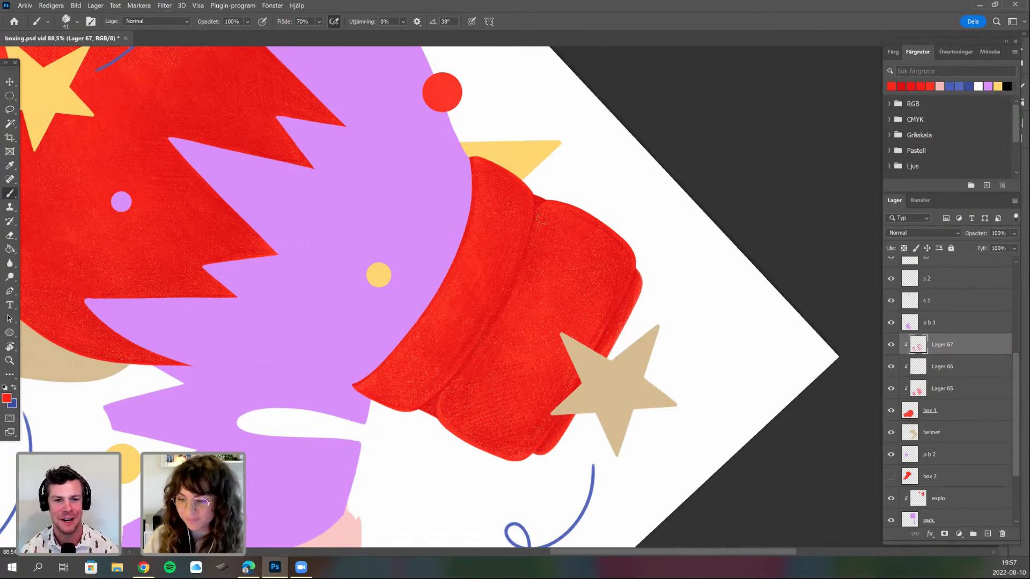
- Refine the cuff's red shading at both ends of the fold line and check the whole cuff
{"action": "key", "text": "r"}
{"action": "mouse_move", "coordinate": [578, 381]}
{"action": "left_mouse_down"}
{"action": "mouse_move", "coordinate": [618, 362]}
{"action": "mouse_move", "coordinate": [609, 392]}
{"action": "mouse_move", "coordinate": [406, 279]}
{"action": "left_mouse_up"}
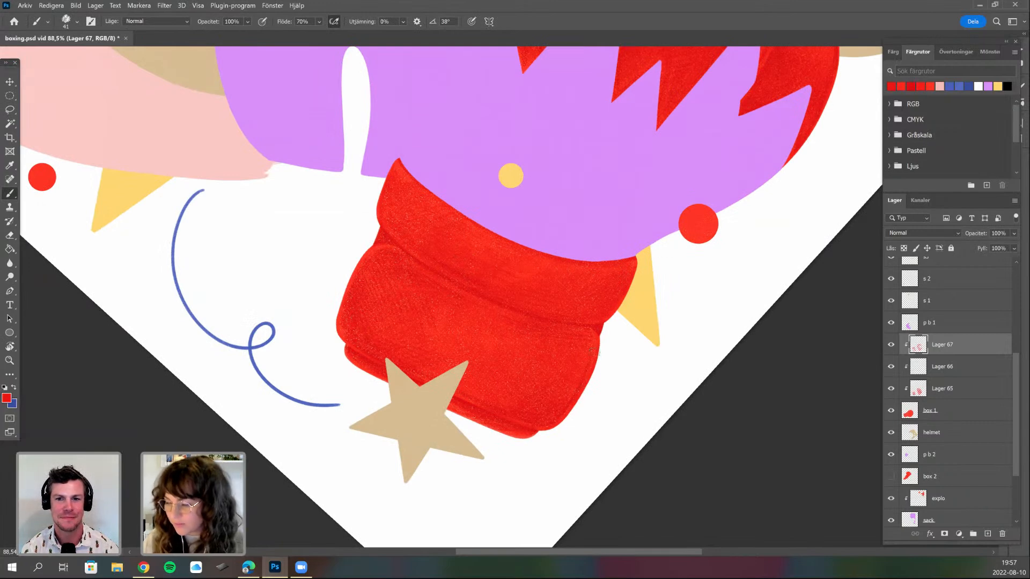
{"action": "key", "text": "r"}
{"action": "left_click_drag", "start_coordinate": [533, 450], "coordinate": [435, 440]}
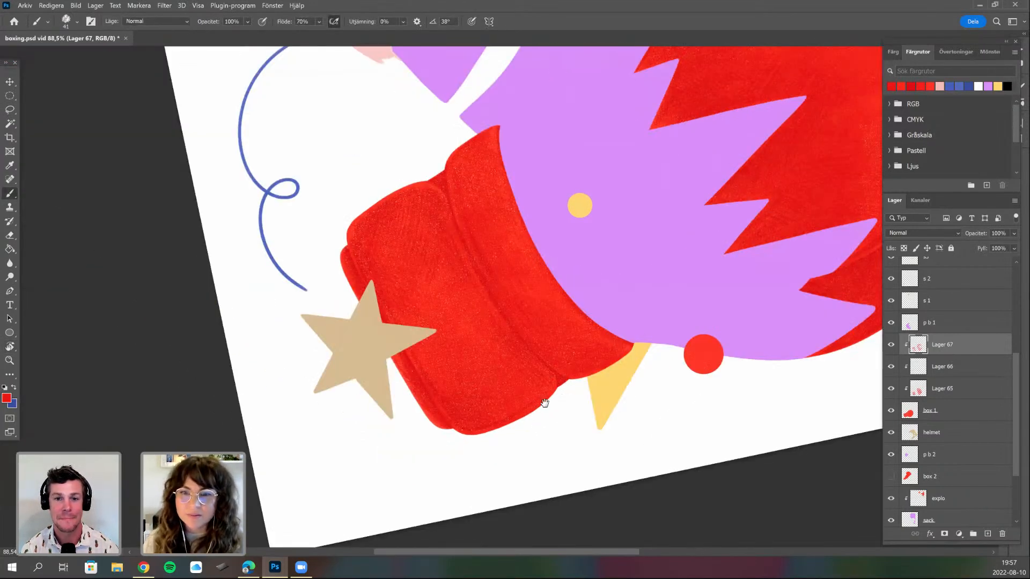
{"action": "scroll", "coordinate": [498, 378], "scroll_direction": "down", "scroll_amount": 3}
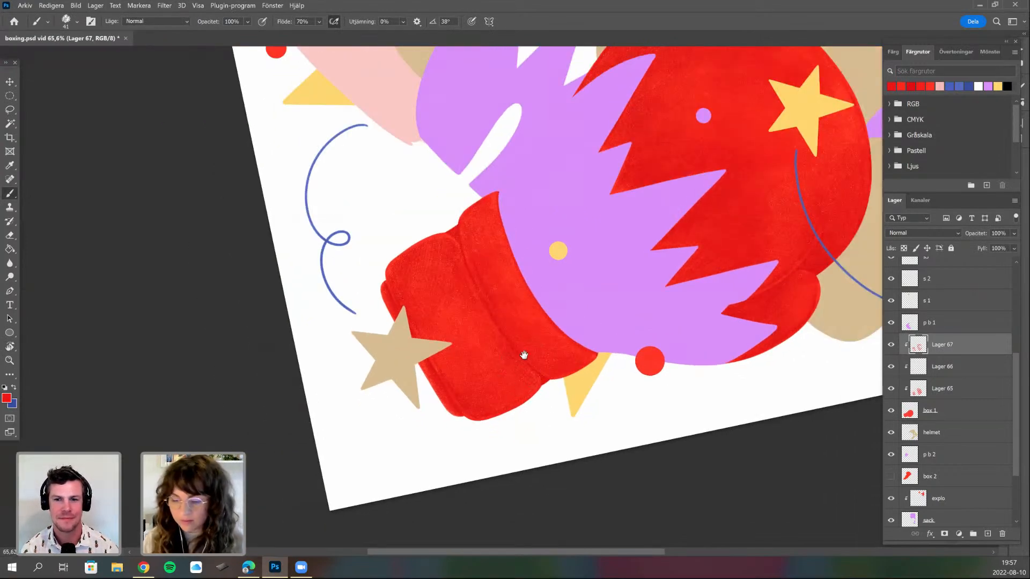
{"action": "scroll", "coordinate": [524, 349], "scroll_direction": "up", "scroll_amount": 3}
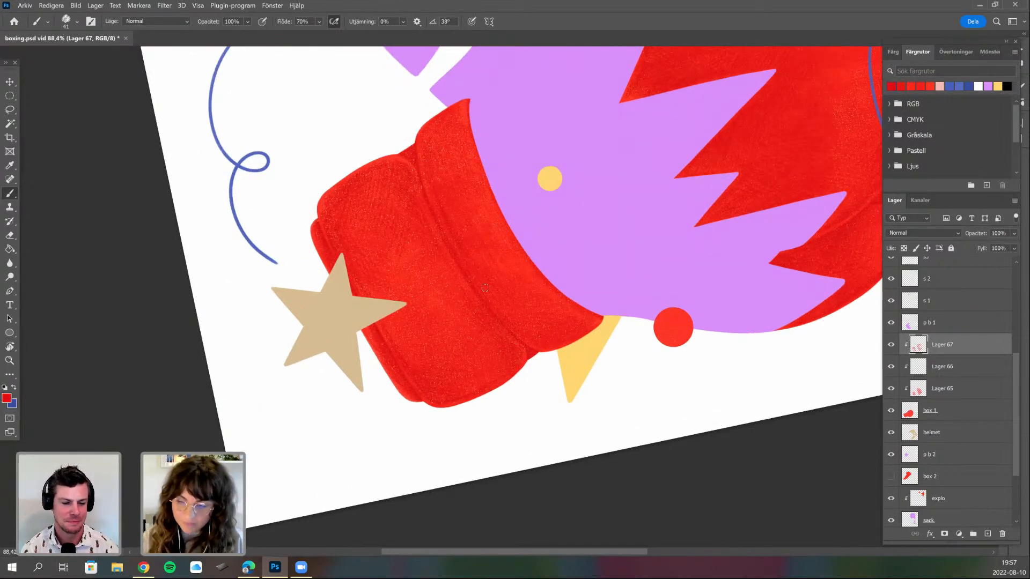
- Create a new layer above Lager 67, clipped to box 1, for the glove details and open the brush presets
{"action": "scroll", "coordinate": [484, 288], "scroll_direction": "down", "scroll_amount": 5}
{"action": "key", "text": "r"}
{"action": "left_click_drag", "start_coordinate": [626, 334], "coordinate": [539, 264]}
{"action": "left_click_drag", "start_coordinate": [486, 404], "coordinate": [430, 542]}
{"action": "scroll", "coordinate": [529, 232], "scroll_direction": "up", "scroll_amount": 7}
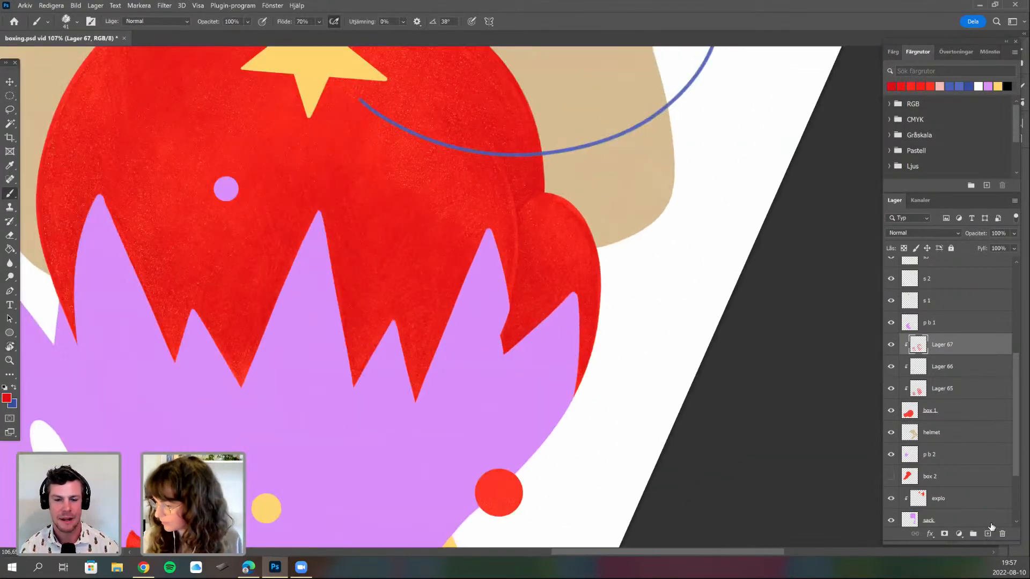
{"action": "left_click", "coordinate": [987, 533]}
{"action": "left_click_drag", "start_coordinate": [531, 215], "coordinate": [515, 327]}
{"action": "right_click", "coordinate": [938, 345]}
{"action": "left_click", "coordinate": [813, 265]}
{"action": "right_click", "coordinate": [515, 322]}
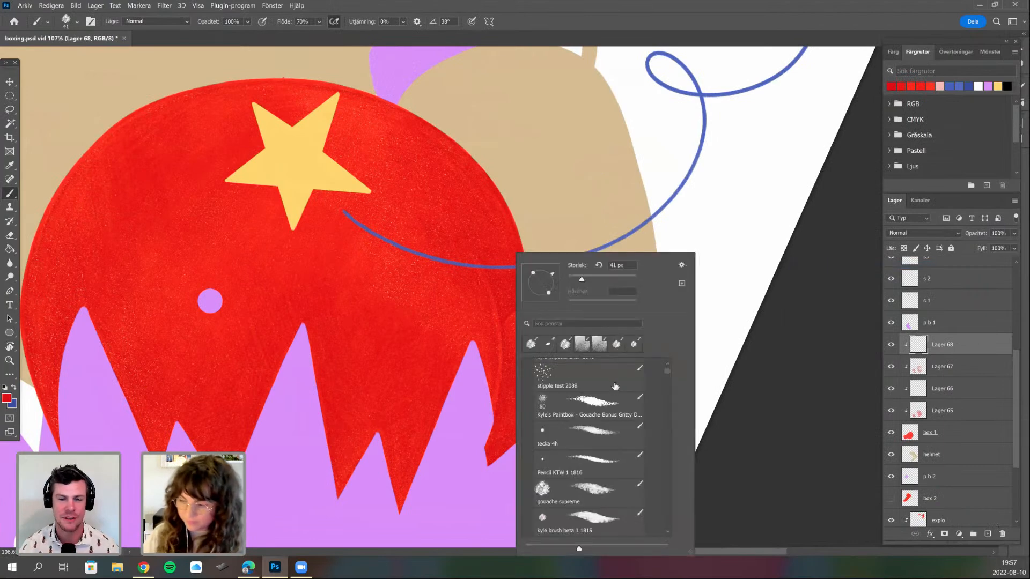
- Choose the tecka 4h brush and set the foreground colour to the darker red bc1600
{"action": "left_click", "coordinate": [588, 439]}
{"action": "key", "text": "Return"}
{"action": "left_click", "coordinate": [6, 398]}
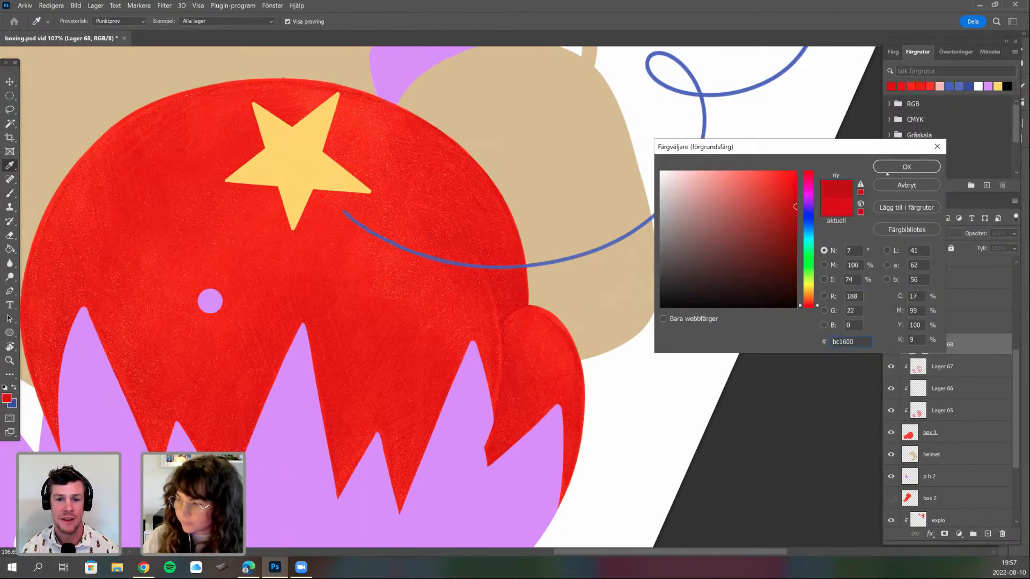
{"action": "left_click", "coordinate": [890, 168]}
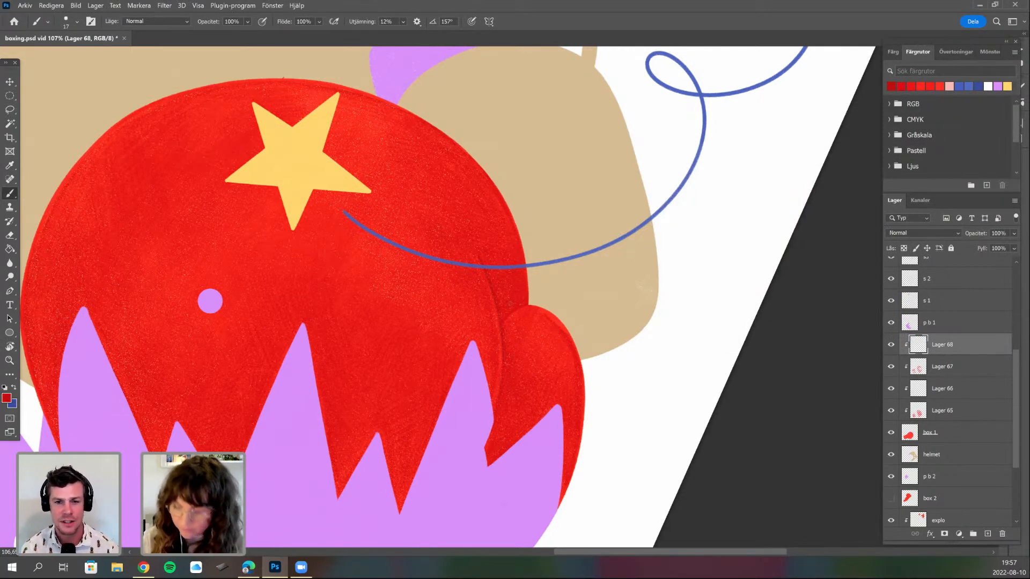
- Examine the red glove's thumb, its crease and the outer edge from several angles
{"action": "key", "text": "r"}
{"action": "left_click_drag", "start_coordinate": [534, 435], "coordinate": [564, 422]}
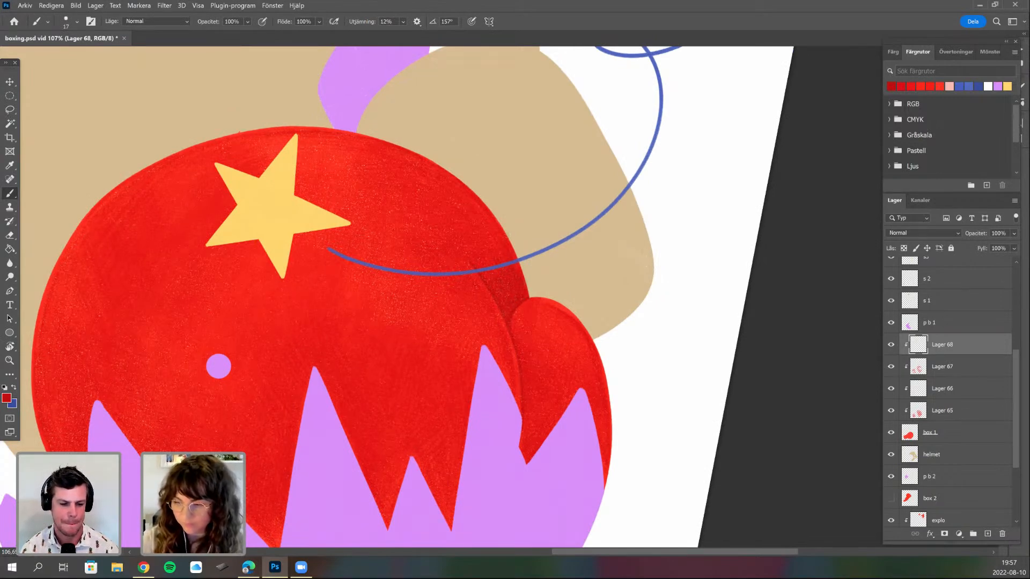
{"action": "scroll", "coordinate": [516, 232], "scroll_direction": "down", "scroll_amount": 3}
{"action": "key", "text": "r"}
{"action": "mouse_move", "coordinate": [450, 432]}
{"action": "left_mouse_down"}
{"action": "mouse_move", "coordinate": [566, 405]}
{"action": "mouse_move", "coordinate": [634, 321]}
{"action": "left_mouse_up"}
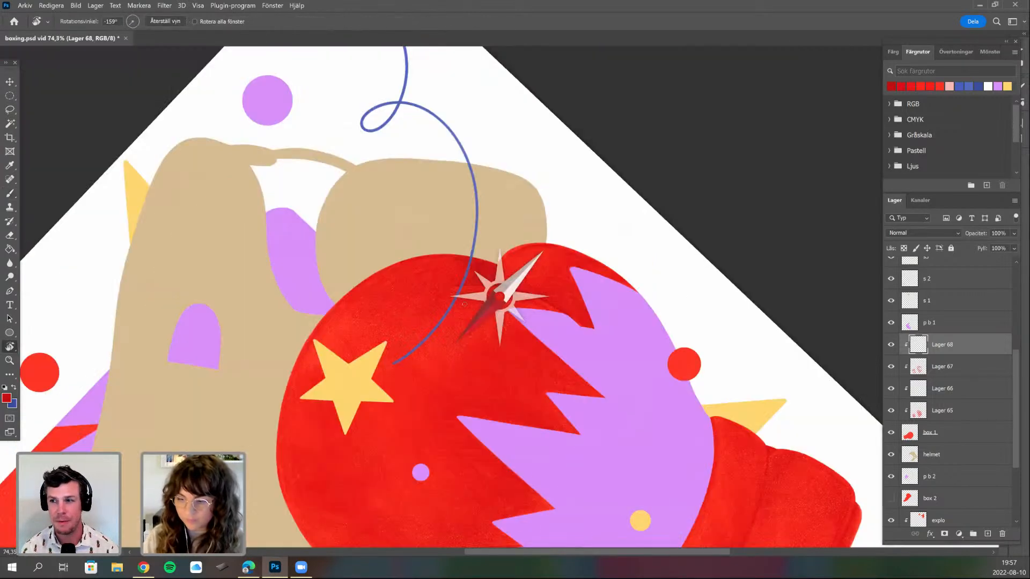
{"action": "scroll", "coordinate": [478, 325], "scroll_direction": "up", "scroll_amount": 3}
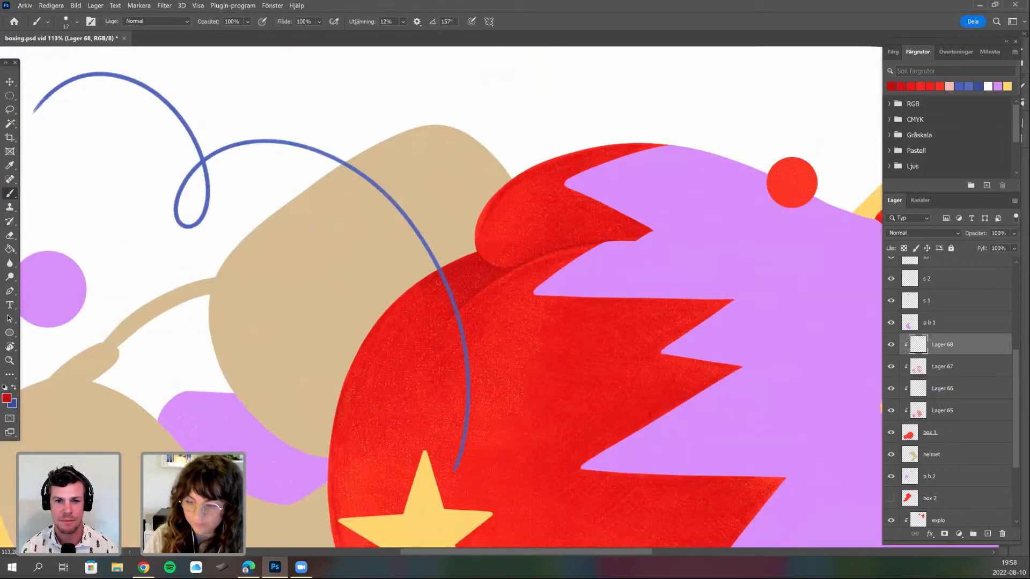
{"action": "key", "text": "r"}
{"action": "left_click_drag", "start_coordinate": [493, 289], "coordinate": [542, 332]}
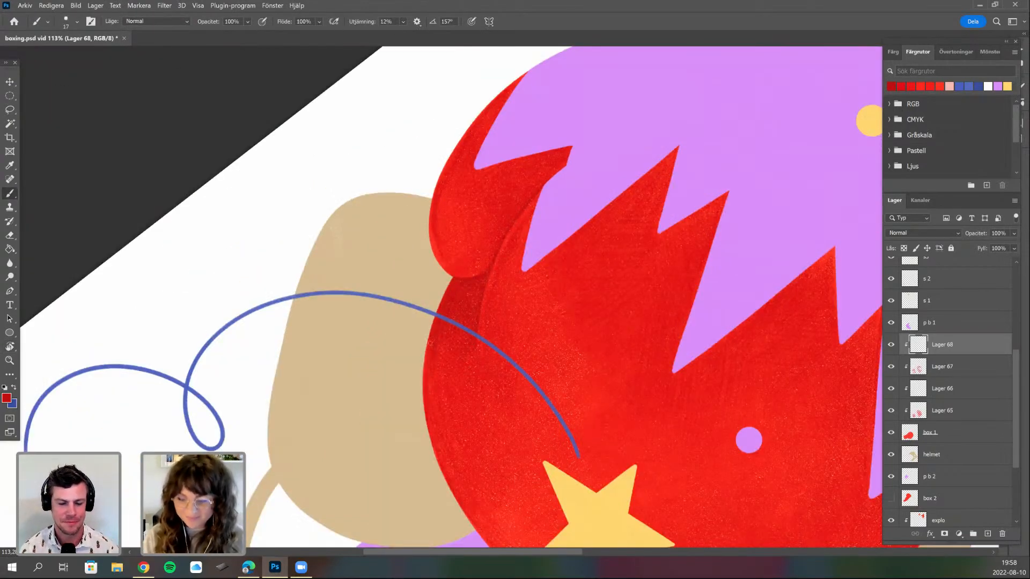
{"action": "right_click", "coordinate": [471, 333]}
{"action": "left_click", "coordinate": [508, 210]}
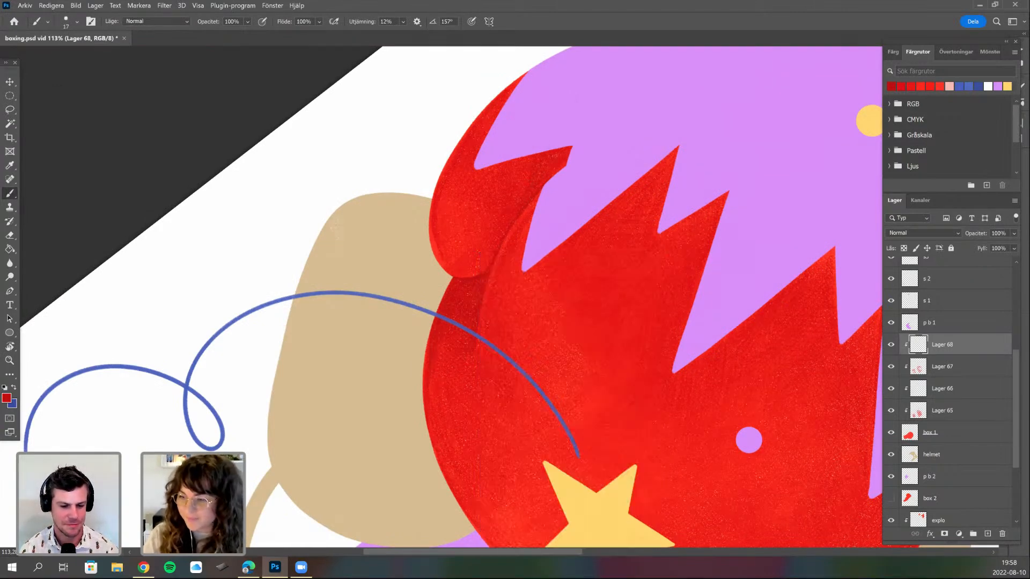
{"action": "key", "text": "r"}
{"action": "mouse_move", "coordinate": [398, 450]}
{"action": "left_mouse_down"}
{"action": "mouse_move", "coordinate": [361, 416]}
{"action": "mouse_move", "coordinate": [447, 115]}
{"action": "left_mouse_up"}
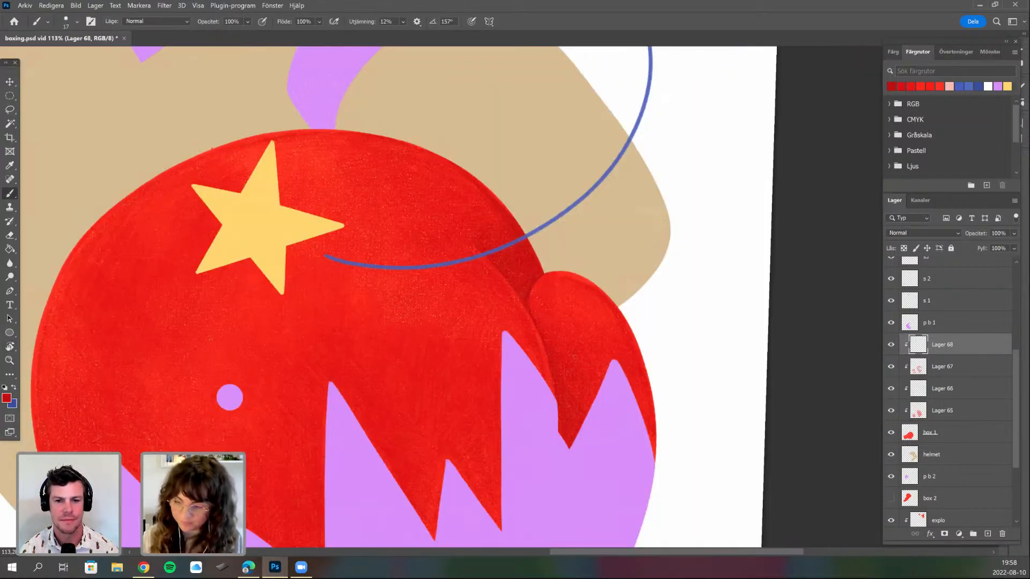
{"action": "scroll", "coordinate": [609, 391], "scroll_direction": "down", "scroll_amount": 2}
{"action": "key", "text": "r"}
{"action": "left_click_drag", "start_coordinate": [644, 349], "coordinate": [592, 431]}
- Switch to the recently used textured brush with 70% flow and set its size to 27 px
{"action": "right_click", "coordinate": [588, 431]}
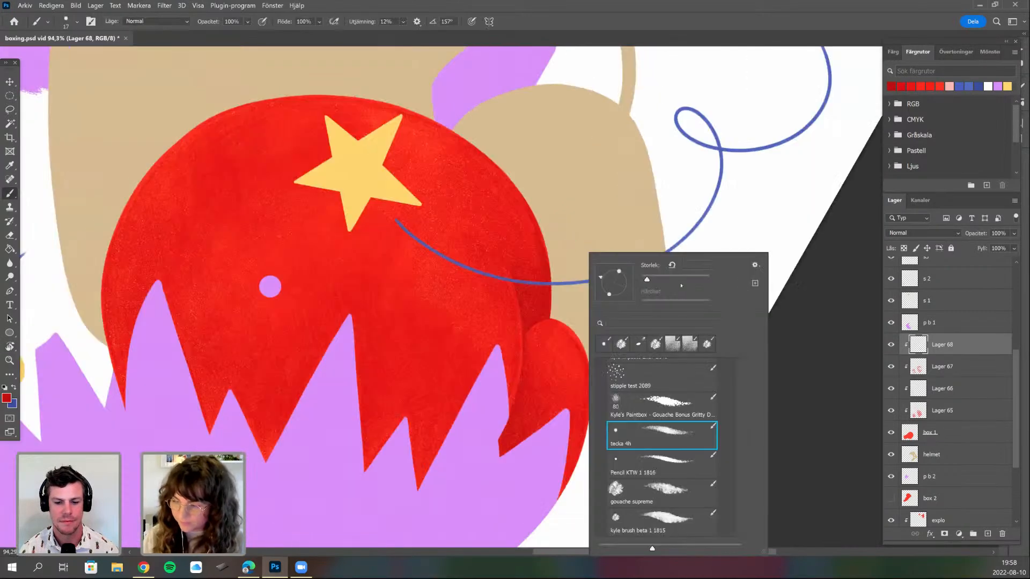
{"action": "type", "text": "27"}
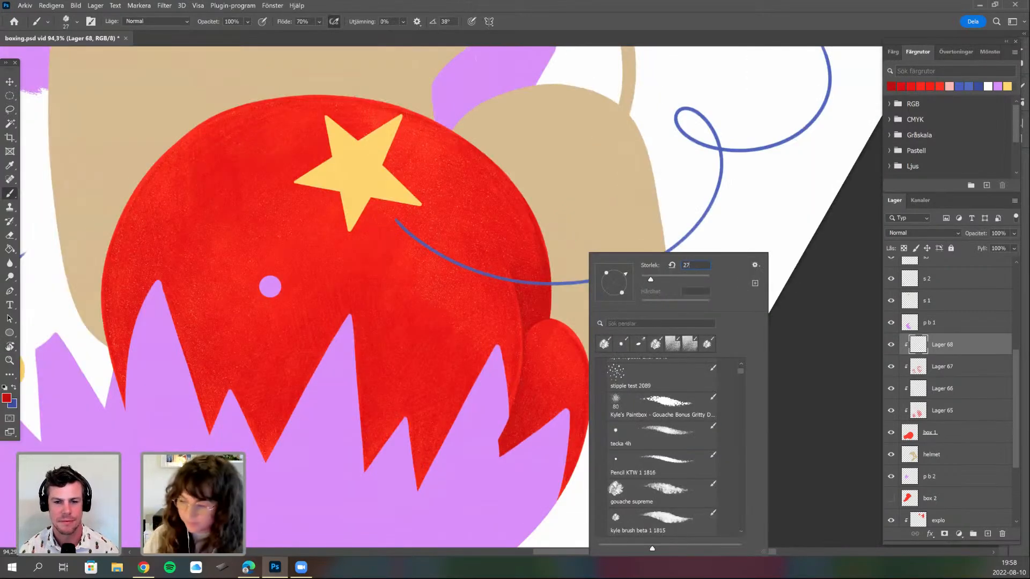
{"action": "key", "text": "Return"}
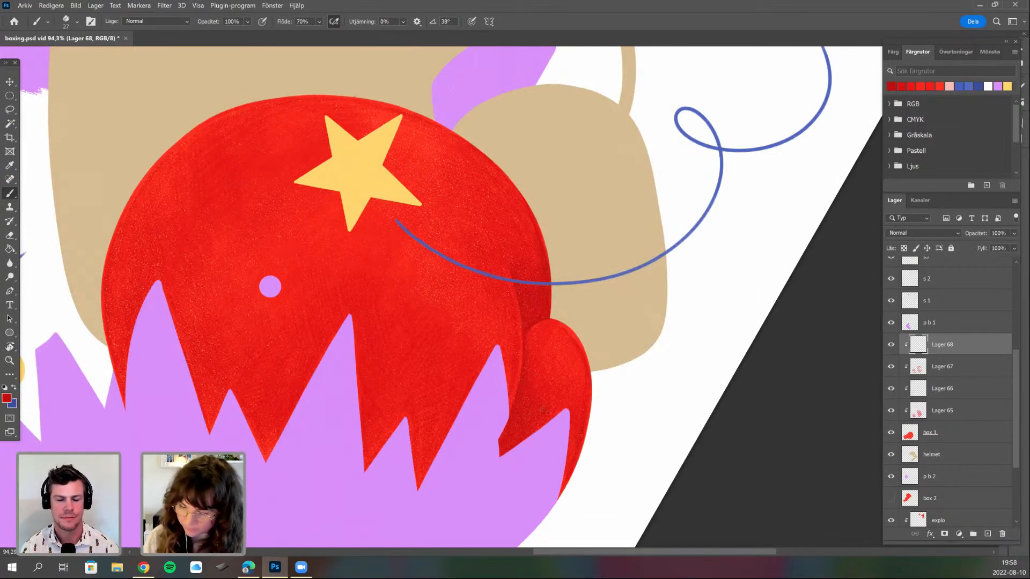
- Examine the shading between the glove's thumb and the purple spikes at different distances and angles
{"action": "key", "text": "r"}
{"action": "mouse_move", "coordinate": [602, 407]}
{"action": "left_mouse_down"}
{"action": "mouse_move", "coordinate": [616, 387]}
{"action": "mouse_move", "coordinate": [605, 328]}
{"action": "left_mouse_up"}
{"action": "key", "text": "r"}
{"action": "mouse_move", "coordinate": [629, 421]}
{"action": "left_mouse_down"}
{"action": "mouse_move", "coordinate": [595, 354]}
{"action": "mouse_move", "coordinate": [532, 348]}
{"action": "left_mouse_up"}
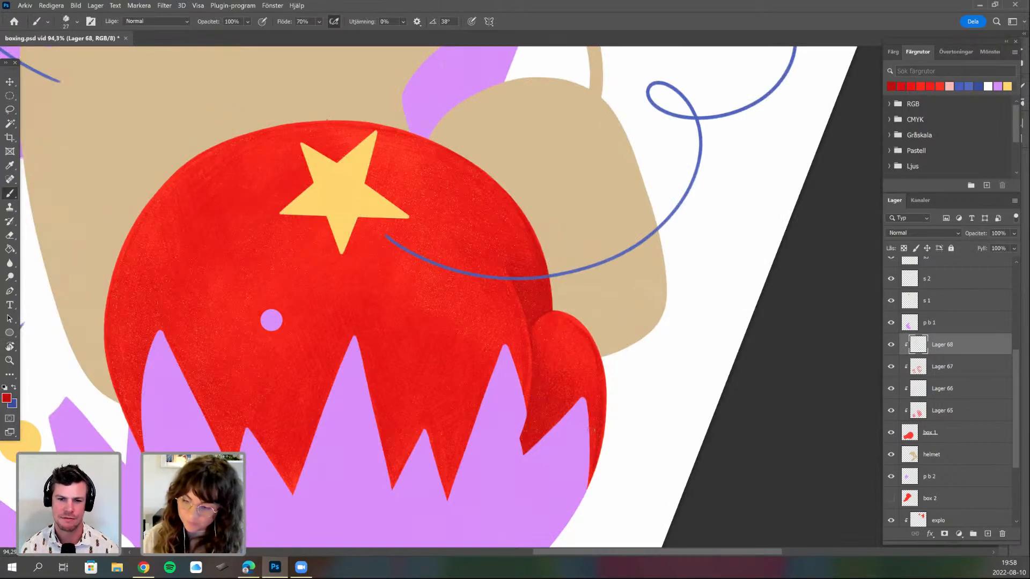
{"action": "left_click_drag", "start_coordinate": [510, 396], "coordinate": [472, 348]}
{"action": "scroll", "coordinate": [522, 400], "scroll_direction": "down", "scroll_amount": 2}
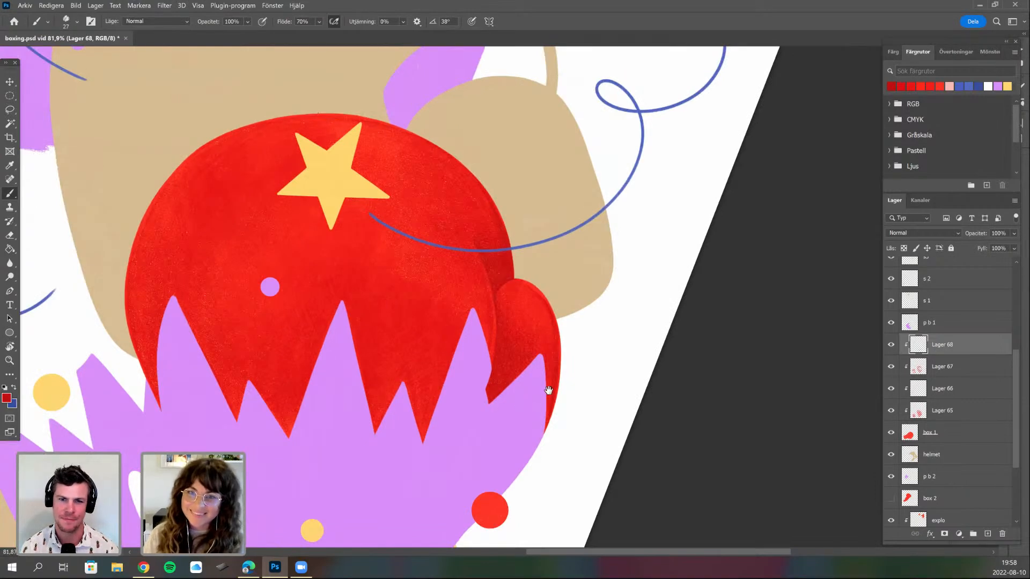
{"action": "scroll", "coordinate": [551, 342], "scroll_direction": "up", "scroll_amount": 4}
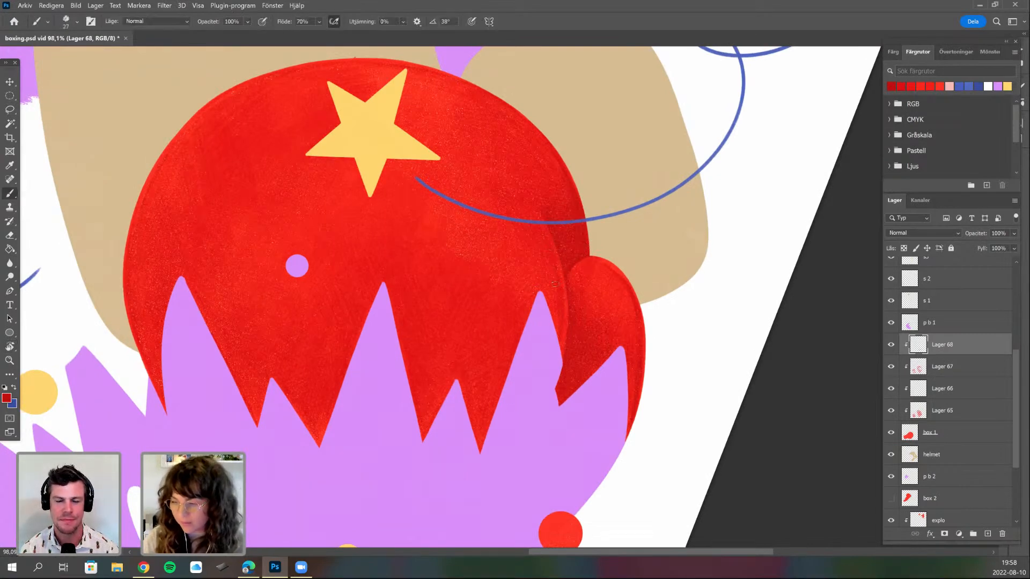
{"action": "scroll", "coordinate": [506, 425], "scroll_direction": "down", "scroll_amount": 3}
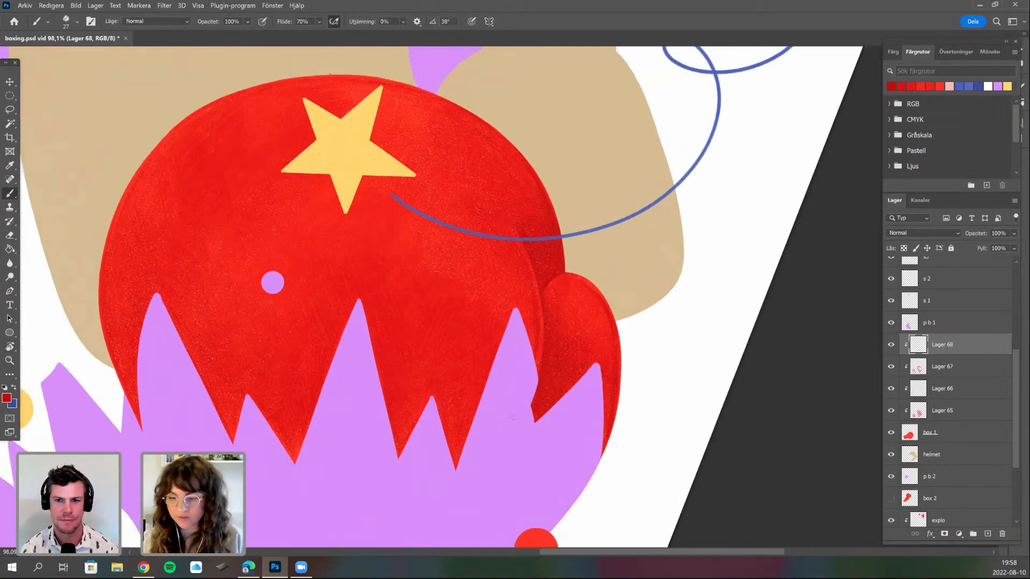
{"action": "left_click_drag", "start_coordinate": [488, 442], "coordinate": [507, 385]}
{"action": "left_click_drag", "start_coordinate": [517, 327], "coordinate": [491, 303]}
{"action": "scroll", "coordinate": [491, 154], "scroll_direction": "up", "scroll_amount": 2}
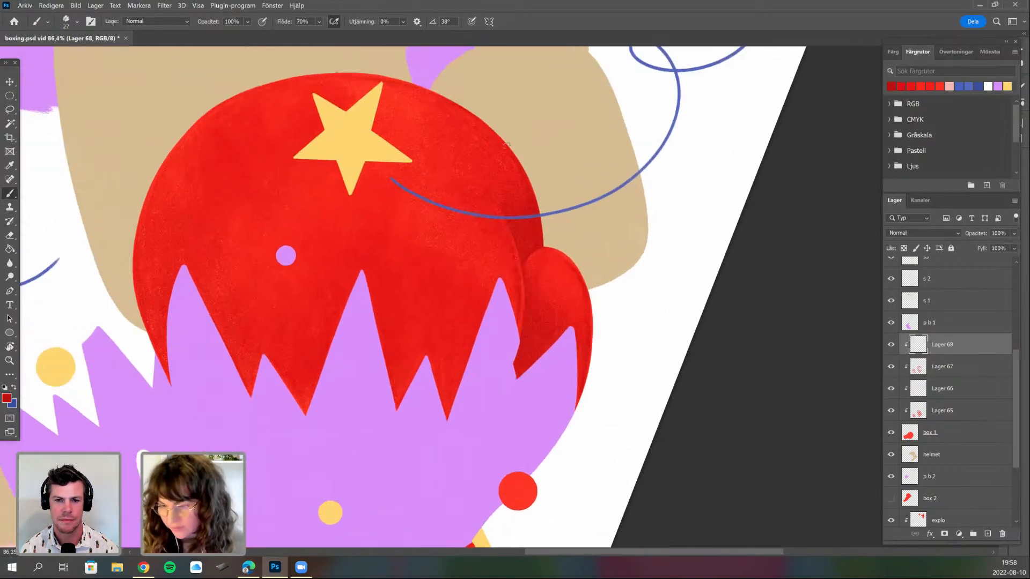
{"action": "key", "text": "r"}
{"action": "left_click_drag", "start_coordinate": [552, 139], "coordinate": [628, 186]}
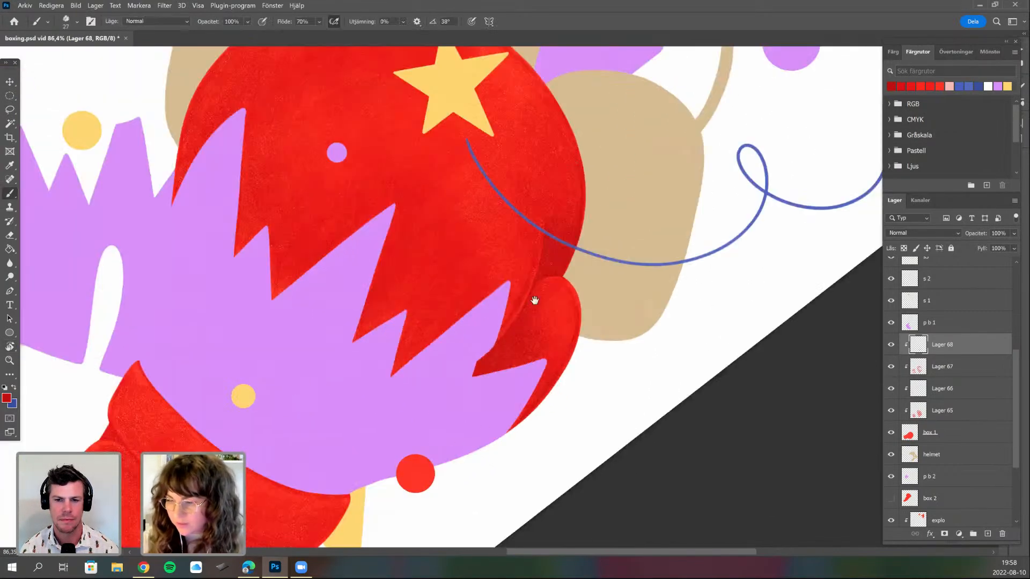
{"action": "left_click_drag", "start_coordinate": [501, 351], "coordinate": [443, 437]}
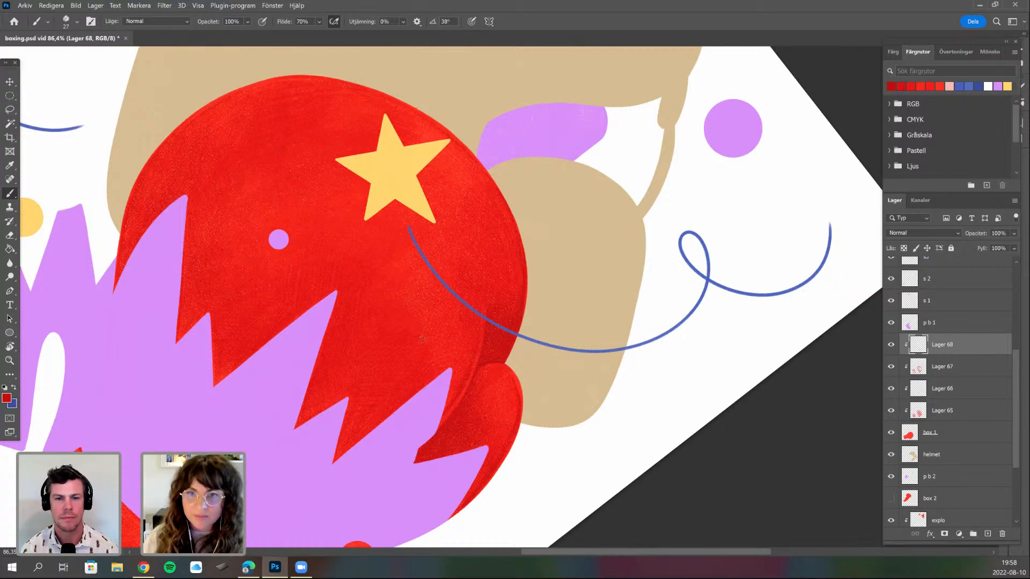
- Inspect the texture along the glove's outer edge, thumb crease and lower points up close
{"action": "scroll", "coordinate": [456, 368], "scroll_direction": "up", "scroll_amount": 2}
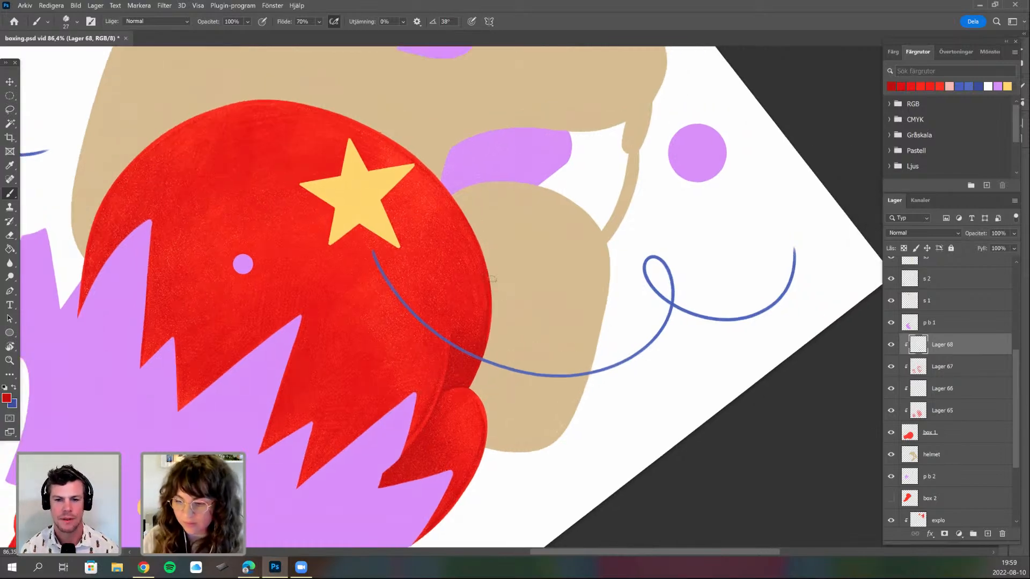
{"action": "scroll", "coordinate": [496, 294], "scroll_direction": "up", "scroll_amount": 2}
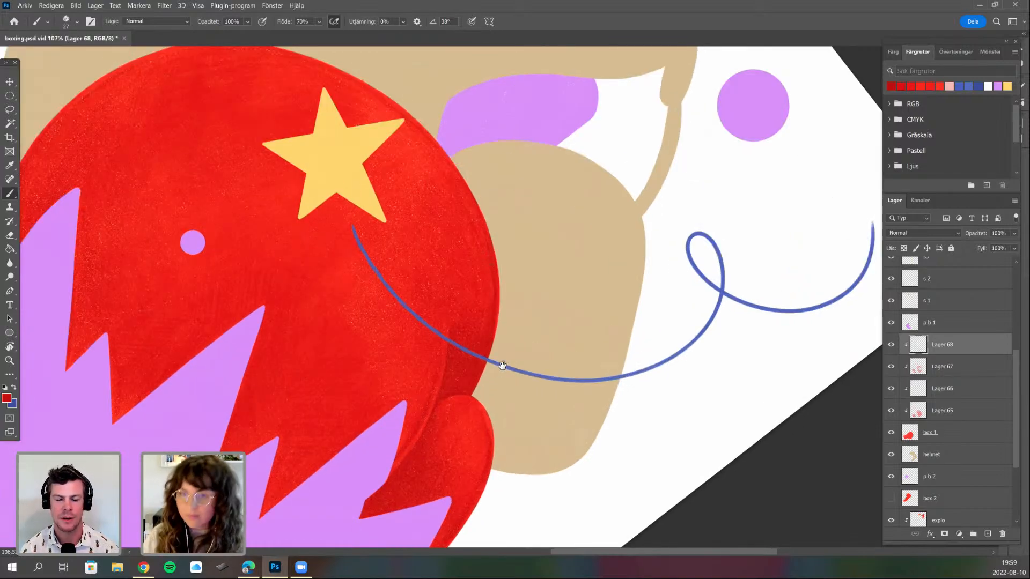
{"action": "scroll", "coordinate": [502, 370], "scroll_direction": "down", "scroll_amount": 2}
{"action": "scroll", "coordinate": [502, 378], "scroll_direction": "down", "scroll_amount": 3}
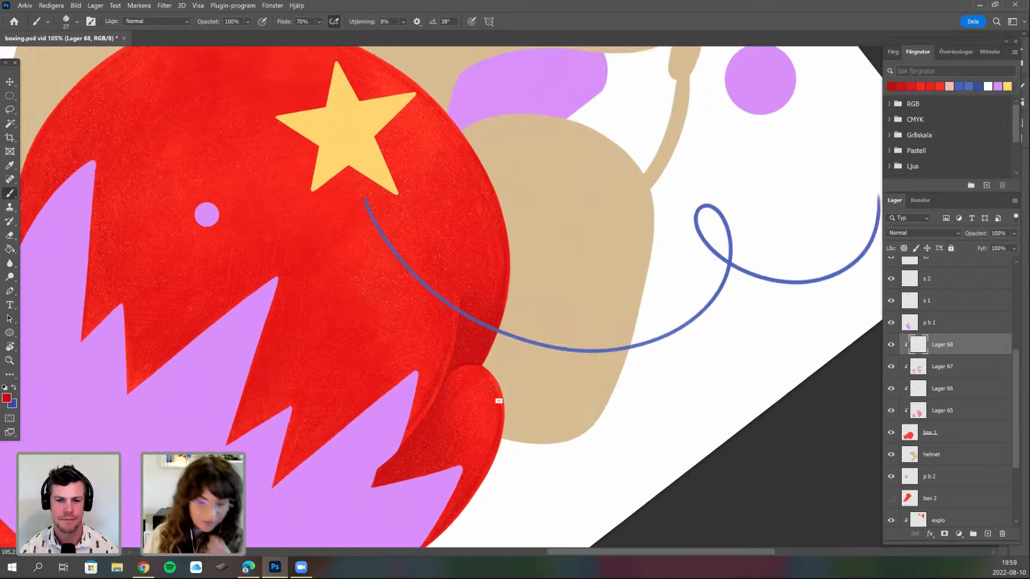
{"action": "scroll", "coordinate": [494, 348], "scroll_direction": "down", "scroll_amount": 1}
{"action": "left_click_drag", "start_coordinate": [493, 347], "coordinate": [513, 281]}
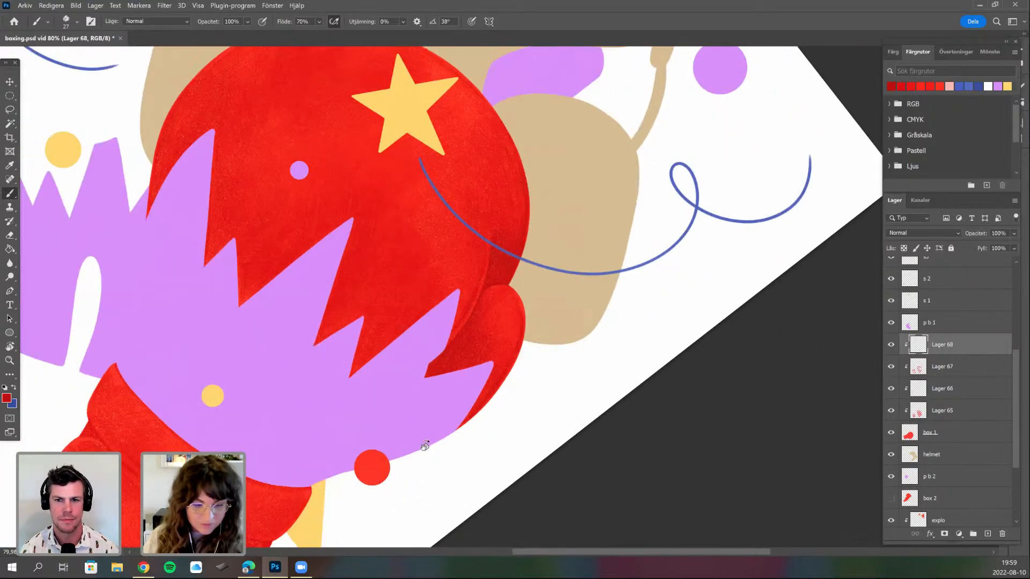
{"action": "key", "text": "r"}
{"action": "mouse_move", "coordinate": [466, 476]}
{"action": "left_mouse_down"}
{"action": "mouse_move", "coordinate": [478, 430]}
{"action": "mouse_move", "coordinate": [512, 424]}
{"action": "left_mouse_up"}
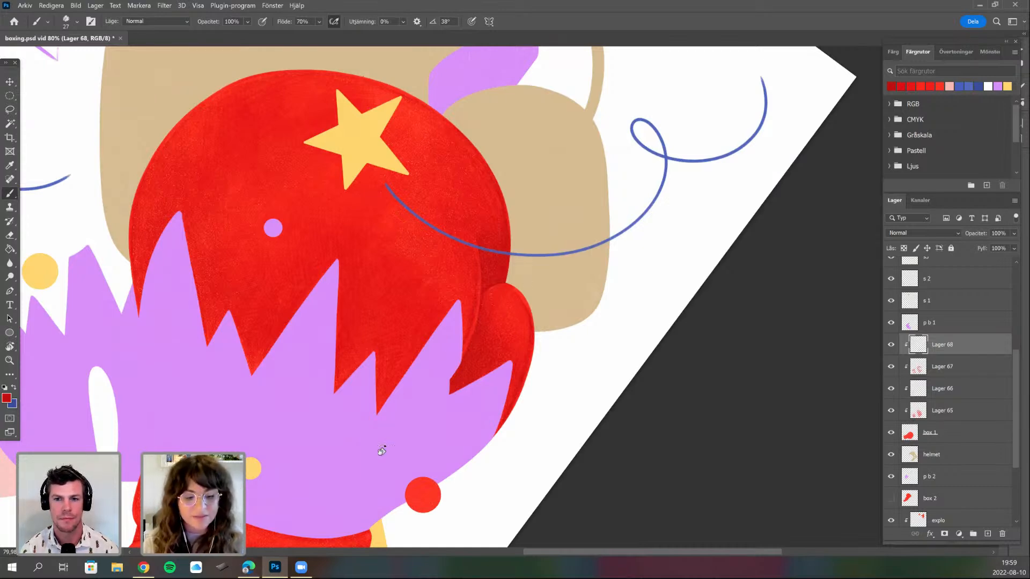
{"action": "key", "text": "r"}
{"action": "left_click_drag", "start_coordinate": [436, 486], "coordinate": [495, 497]}
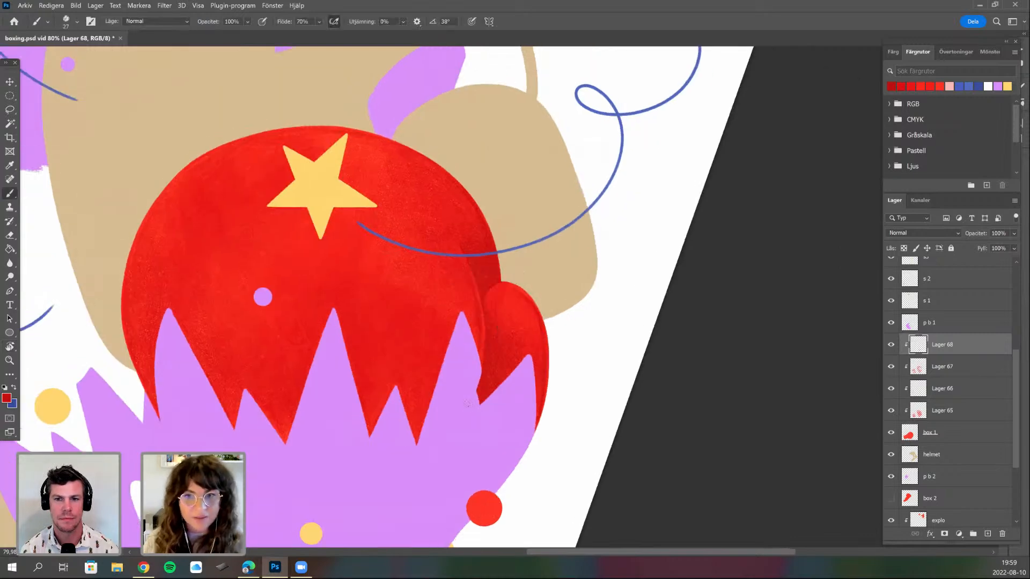
{"action": "scroll", "coordinate": [453, 427], "scroll_direction": "up", "scroll_amount": 3}
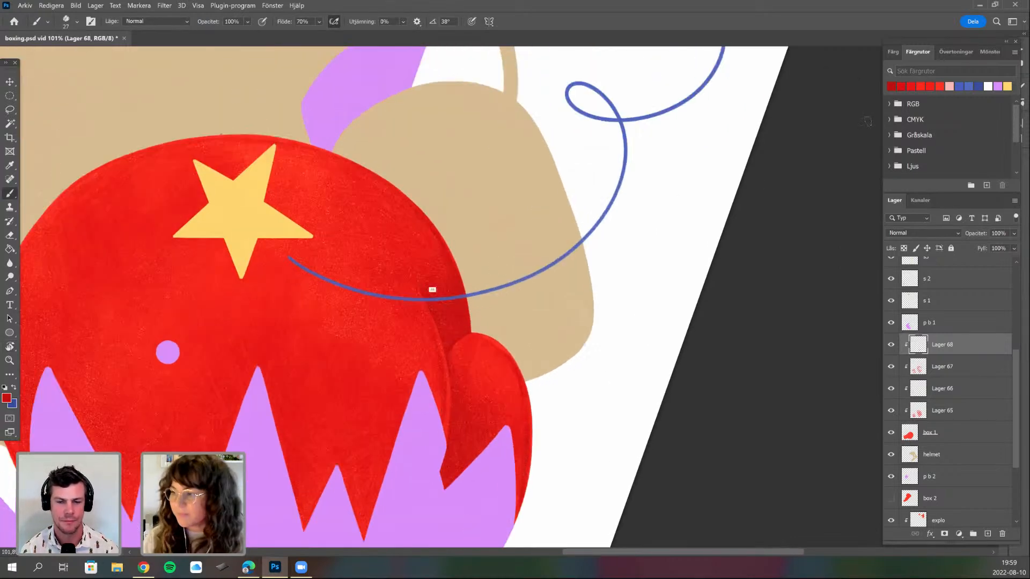
{"action": "scroll", "coordinate": [432, 289], "scroll_direction": "up", "scroll_amount": 1}
{"action": "left_click_drag", "start_coordinate": [446, 384], "coordinate": [469, 405]}
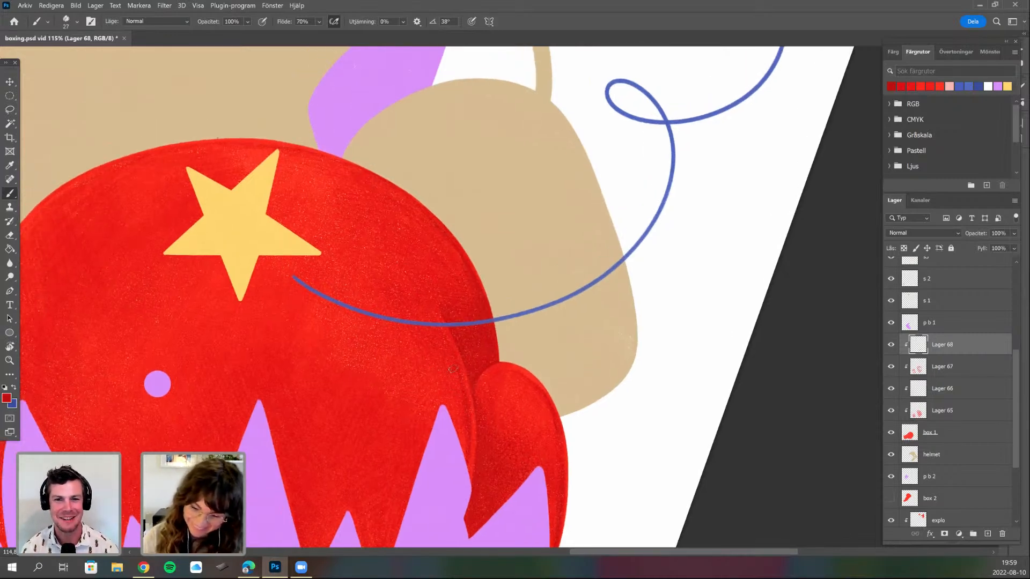
{"action": "left_click_drag", "start_coordinate": [505, 425], "coordinate": [524, 333]}
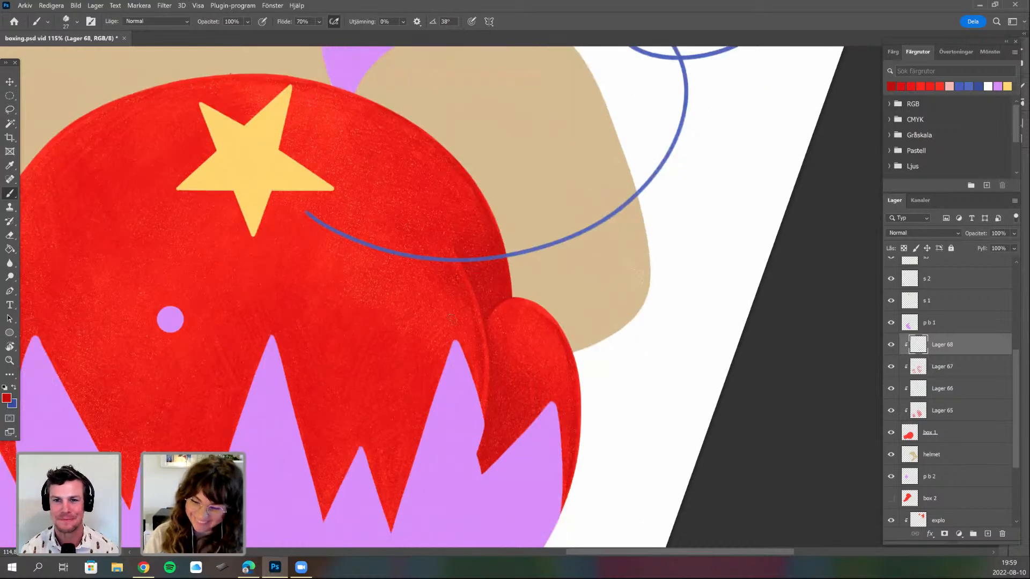
{"action": "left_click_drag", "start_coordinate": [576, 348], "coordinate": [632, 254]}
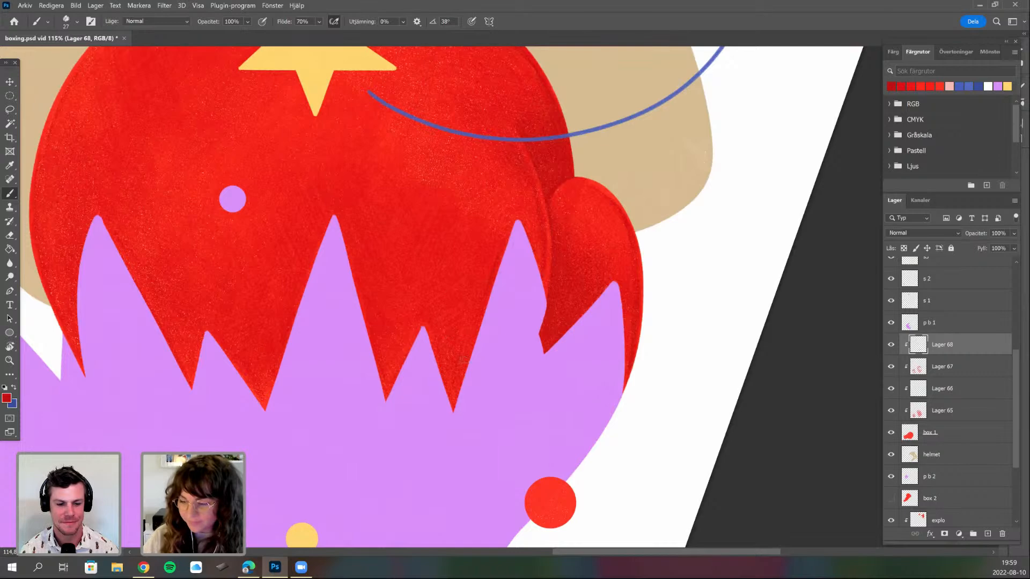
- Switch back to the tecka 4h brush and set its size to 21 px
{"action": "scroll", "coordinate": [481, 317], "scroll_direction": "down", "scroll_amount": 3}
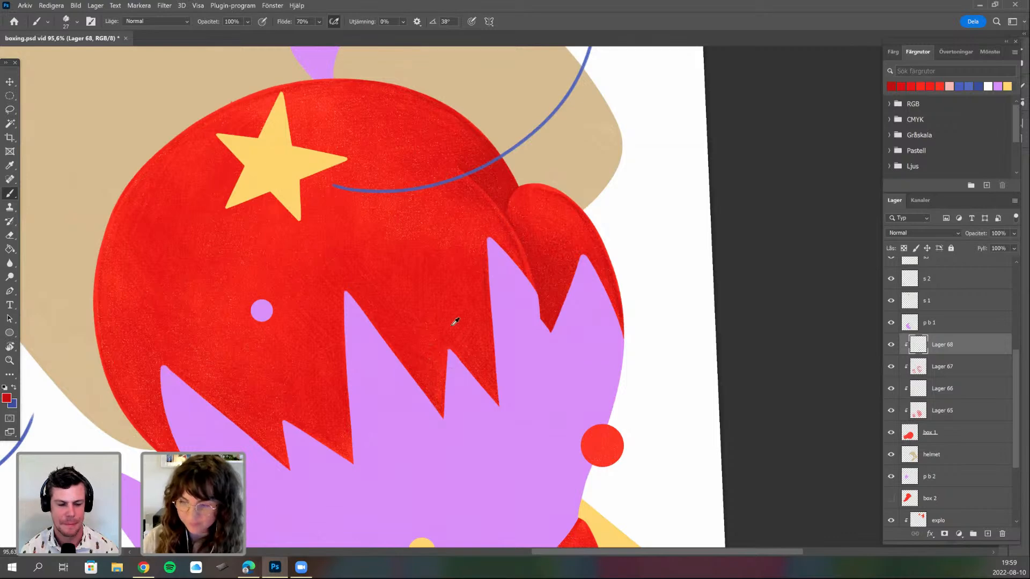
{"action": "scroll", "coordinate": [452, 326], "scroll_direction": "down", "scroll_amount": 4}
{"action": "key", "text": "r"}
{"action": "left_click_drag", "start_coordinate": [416, 402], "coordinate": [425, 337]}
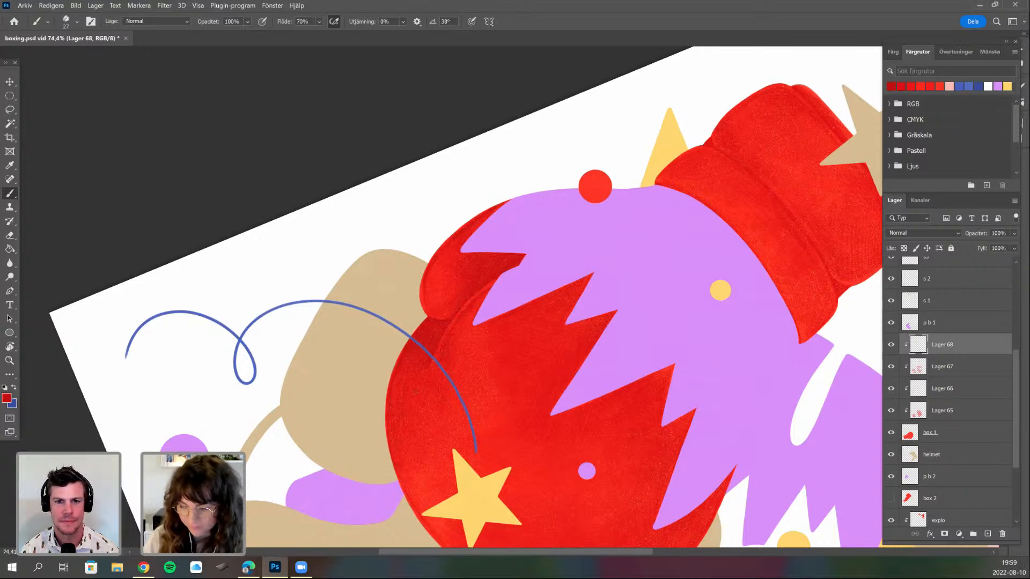
{"action": "scroll", "coordinate": [452, 405], "scroll_direction": "up", "scroll_amount": 3}
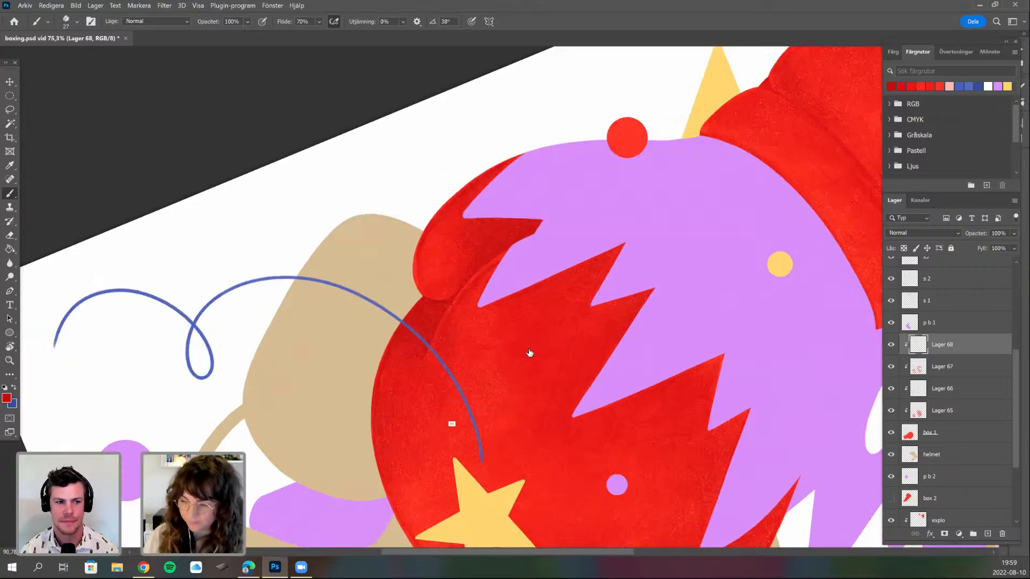
{"action": "right_click", "coordinate": [484, 317]}
{"action": "type", "text": "21"}
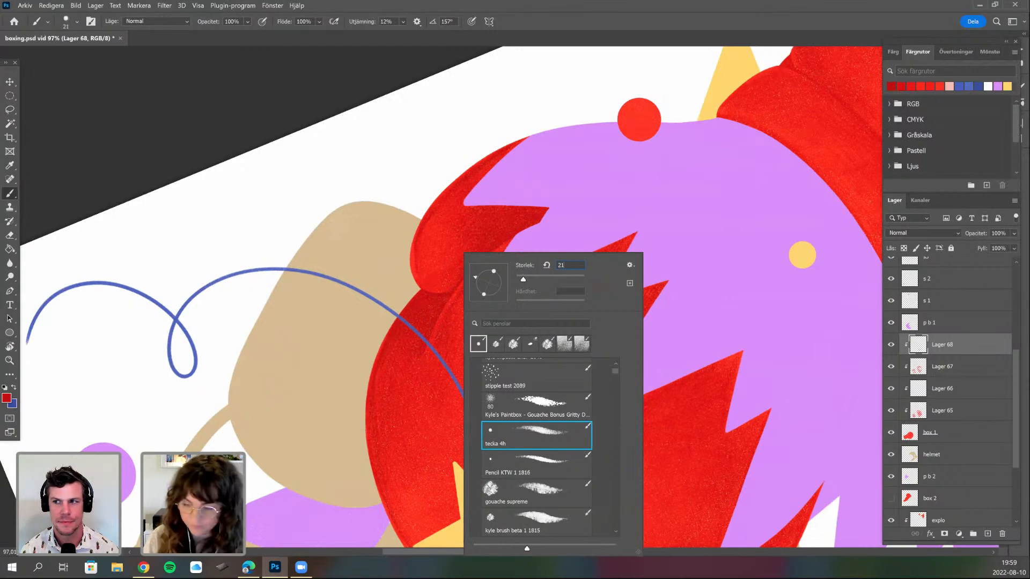
{"action": "key", "text": "Return"}
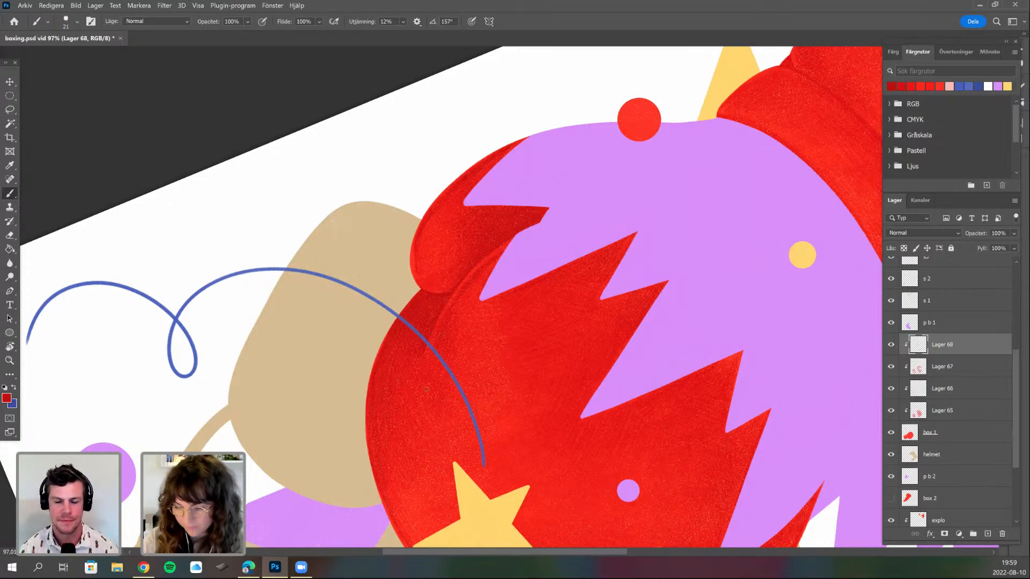
{"action": "key", "text": "r"}
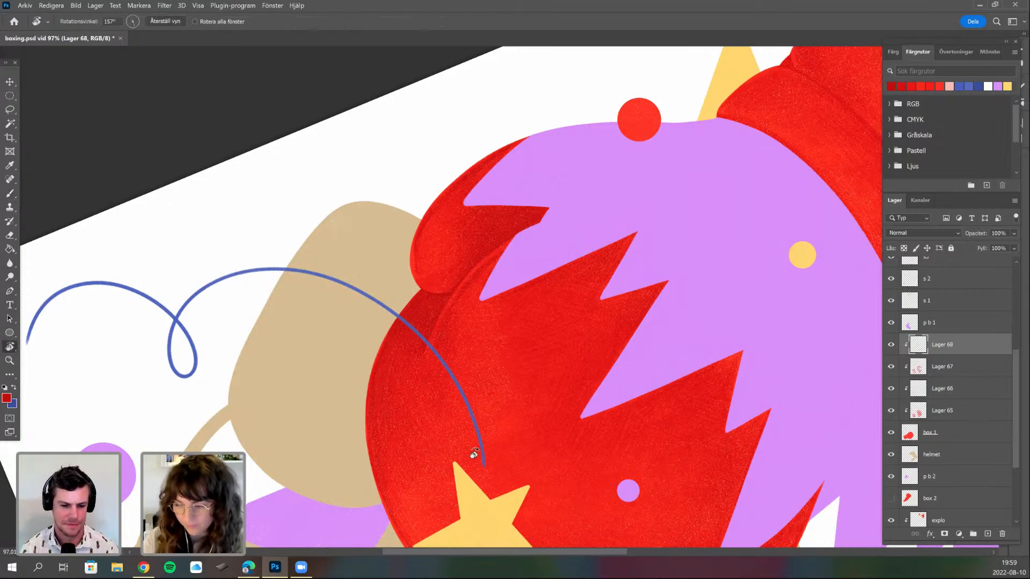
{"action": "left_click_drag", "start_coordinate": [548, 414], "coordinate": [610, 349]}
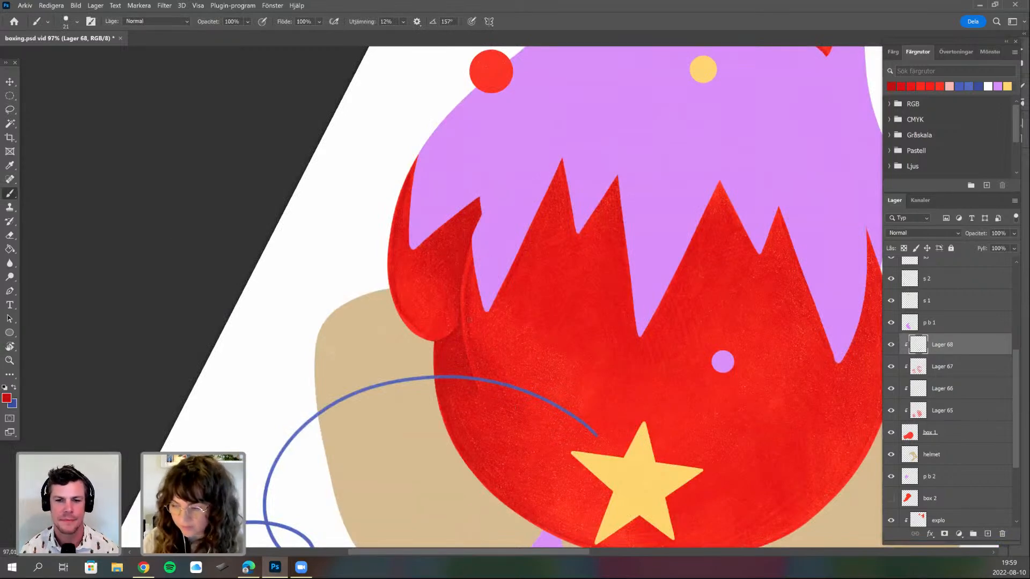
- Examine the textured shading around the glove's thumb, thumb crease and outer edge at different angles and distances
{"action": "key", "text": "r"}
{"action": "mouse_move", "coordinate": [542, 453]}
{"action": "left_mouse_down"}
{"action": "mouse_move", "coordinate": [568, 441]}
{"action": "mouse_move", "coordinate": [506, 463]}
{"action": "left_mouse_up"}
{"action": "left_click_drag", "start_coordinate": [437, 284], "coordinate": [409, 283]}
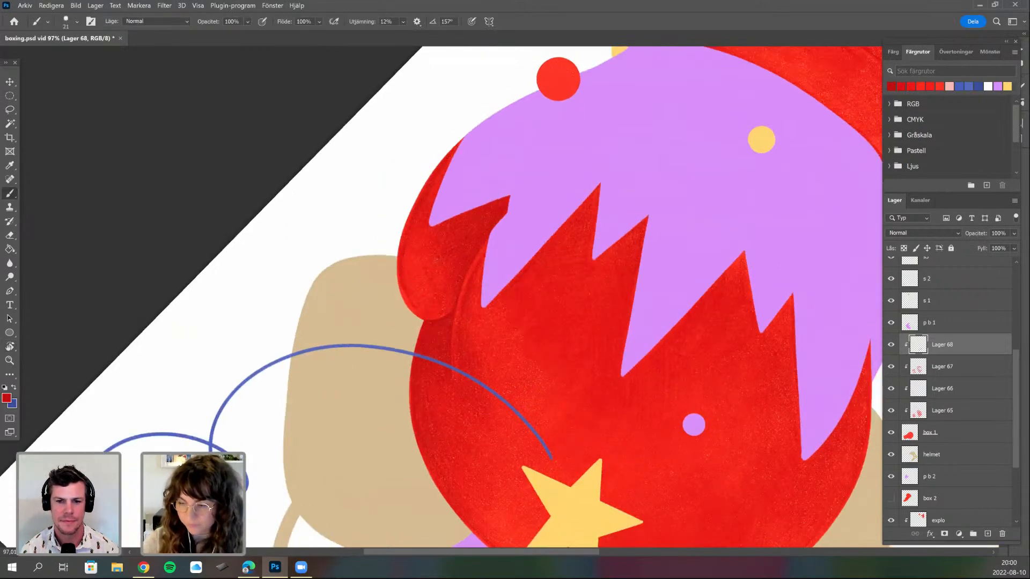
{"action": "key", "text": "r"}
{"action": "left_click_drag", "start_coordinate": [416, 294], "coordinate": [425, 334]}
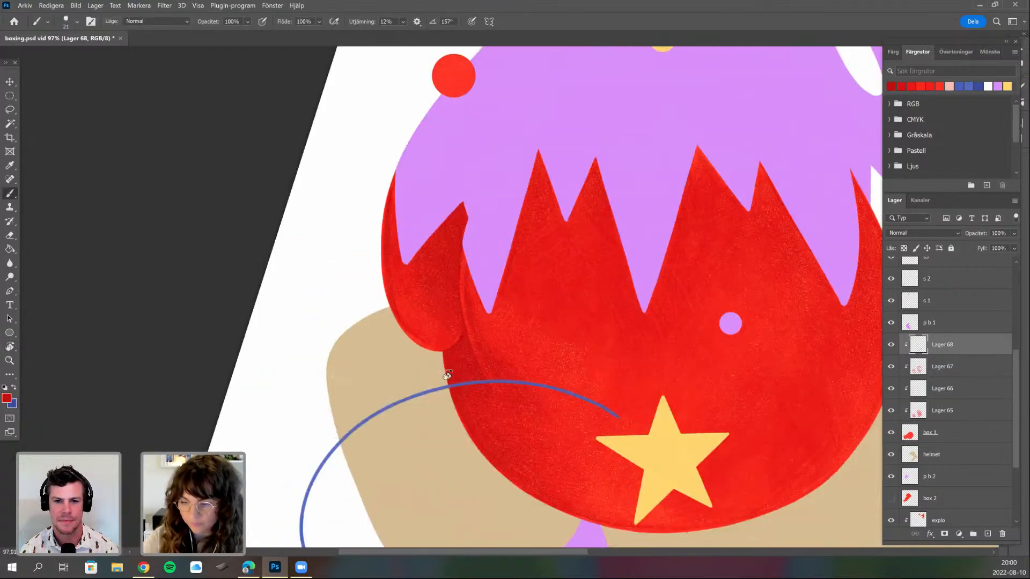
{"action": "key", "text": "r"}
{"action": "left_click_drag", "start_coordinate": [414, 289], "coordinate": [432, 348]}
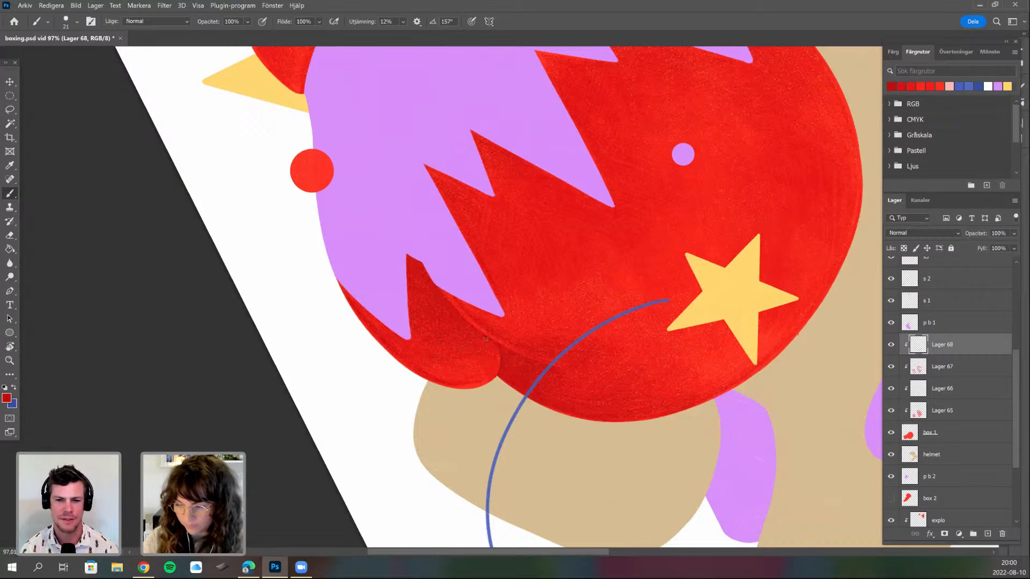
{"action": "key", "text": "r"}
{"action": "left_click_drag", "start_coordinate": [524, 421], "coordinate": [503, 408]}
{"action": "key", "text": "ctrl+minus"}
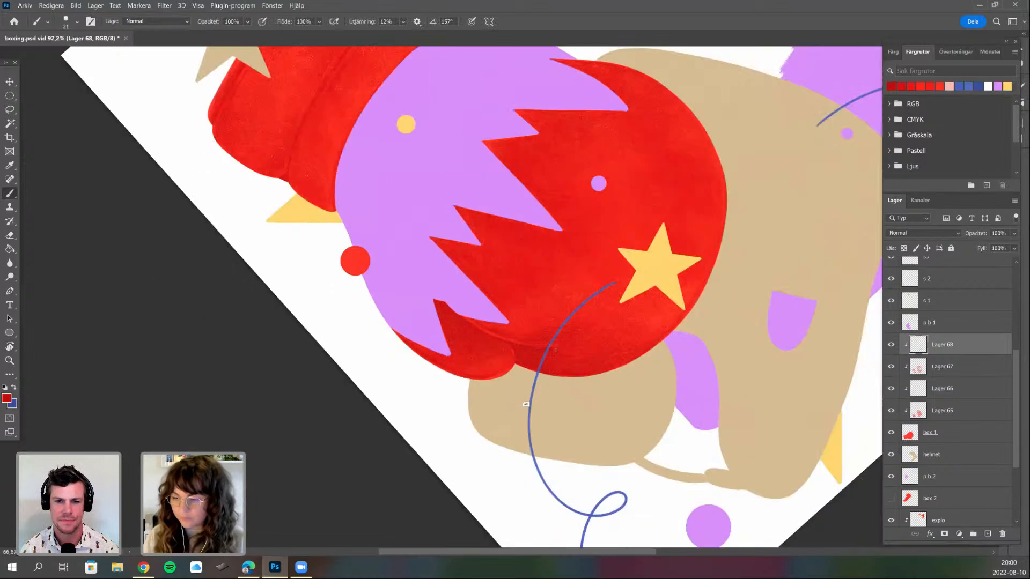
{"action": "key", "text": "r"}
{"action": "key", "text": "alt+b"}
{"action": "left_click_drag", "start_coordinate": [519, 356], "coordinate": [528, 380]}
{"action": "key", "text": "Escape"}
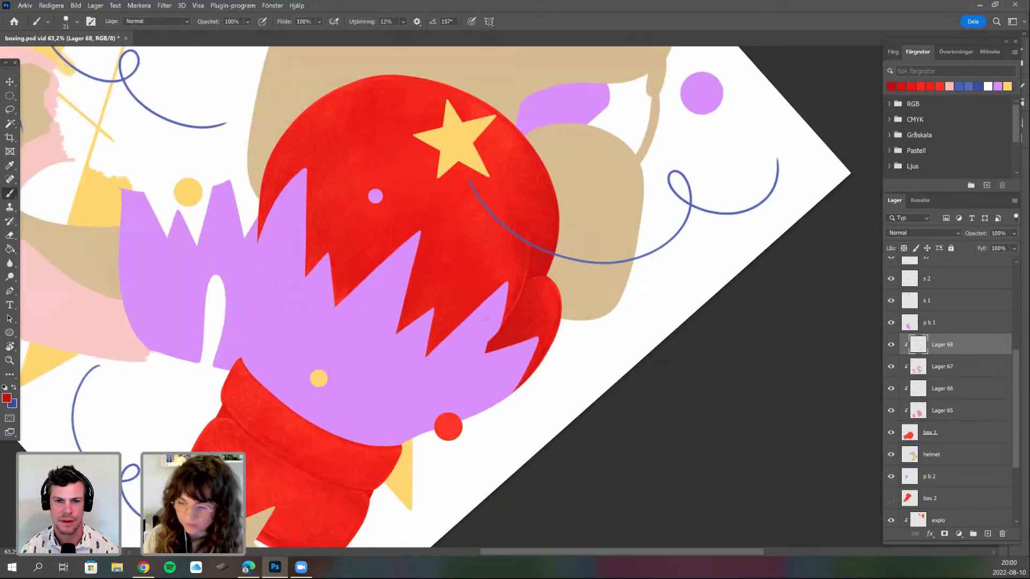
- Choose a darker red as the foreground colour for brushing the glove's shading
{"action": "scroll", "coordinate": [523, 332], "scroll_direction": "up", "scroll_amount": 5}
{"action": "left_click", "coordinate": [7, 398]}
{"action": "left_click", "coordinate": [795, 218]}
{"action": "left_click", "coordinate": [890, 166]}
{"action": "key", "text": "b"}
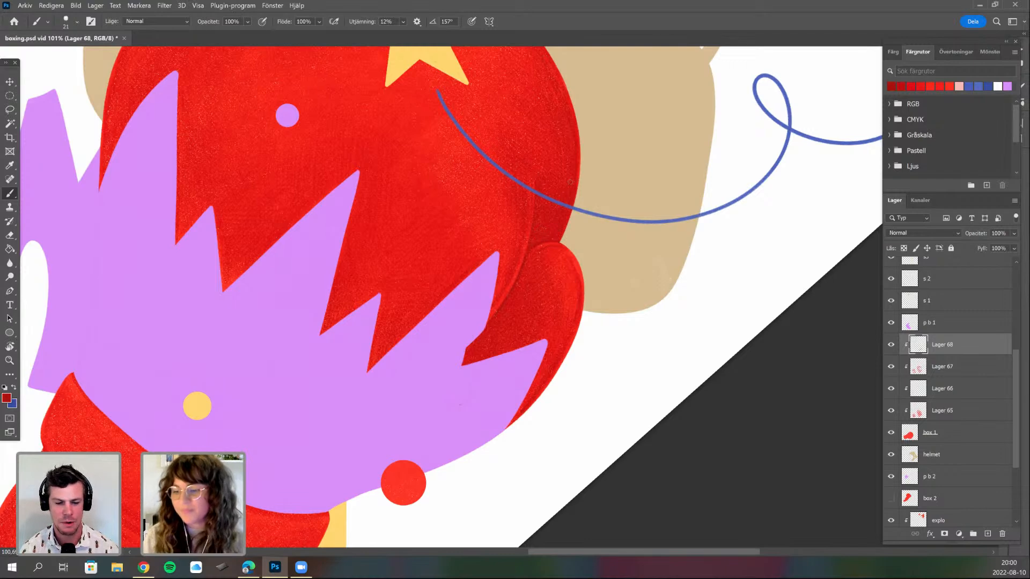
- Review the glove with its thumb and purple spikes, and save boxing.psd
{"action": "left_click_drag", "start_coordinate": [541, 351], "coordinate": [534, 364]}
{"action": "left_click_drag", "start_coordinate": [632, 321], "coordinate": [595, 372]}
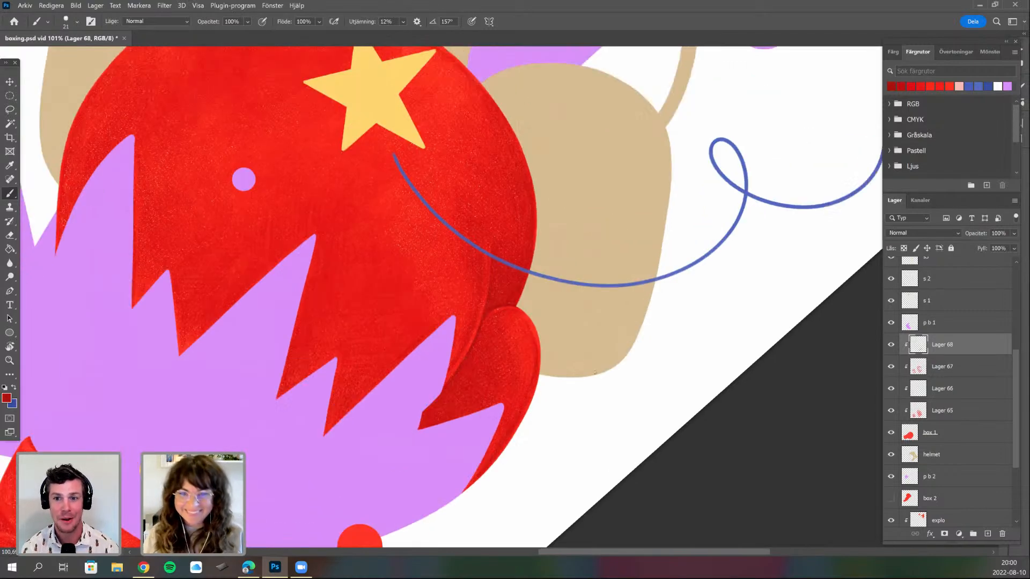
{"action": "scroll", "coordinate": [542, 400], "scroll_direction": "down", "scroll_amount": 3}
{"action": "left_click_drag", "start_coordinate": [665, 426], "coordinate": [691, 393]}
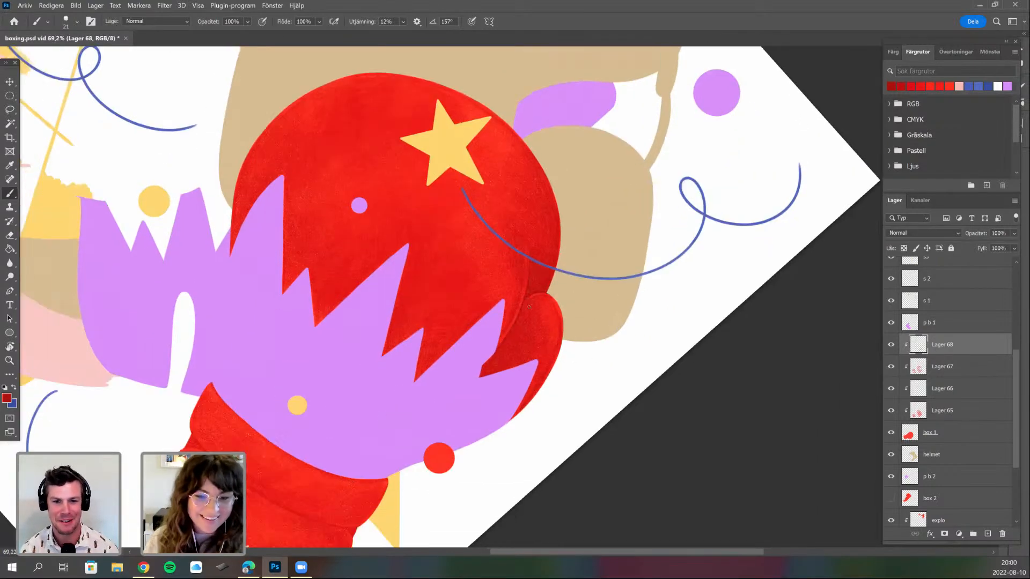
{"action": "key", "text": "ctrl+s"}
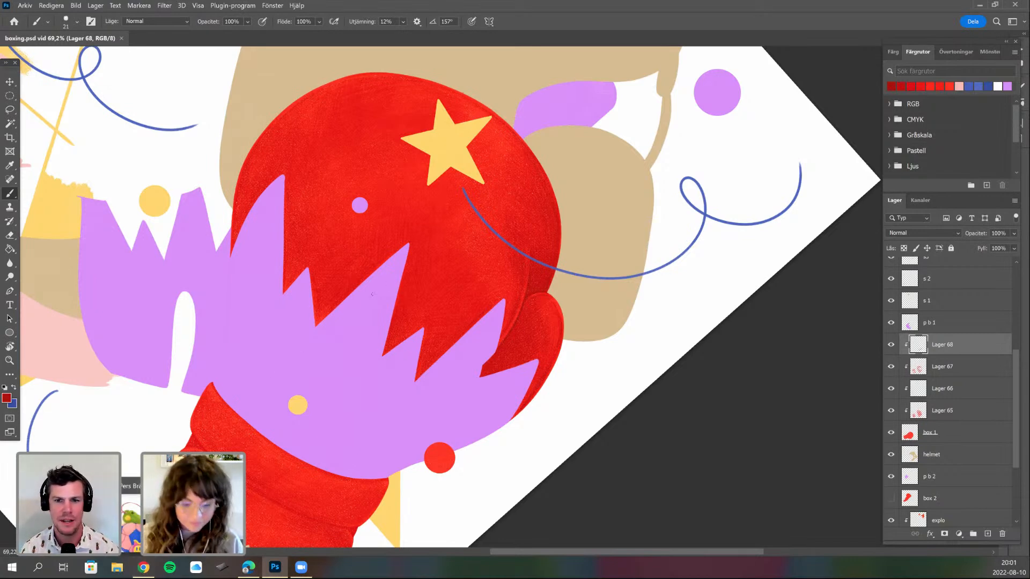
- Switch to Chrome and open the illustration portfolio at tildamartensson.com in a new tab
{"action": "mouse_move", "coordinate": [152, 571]}
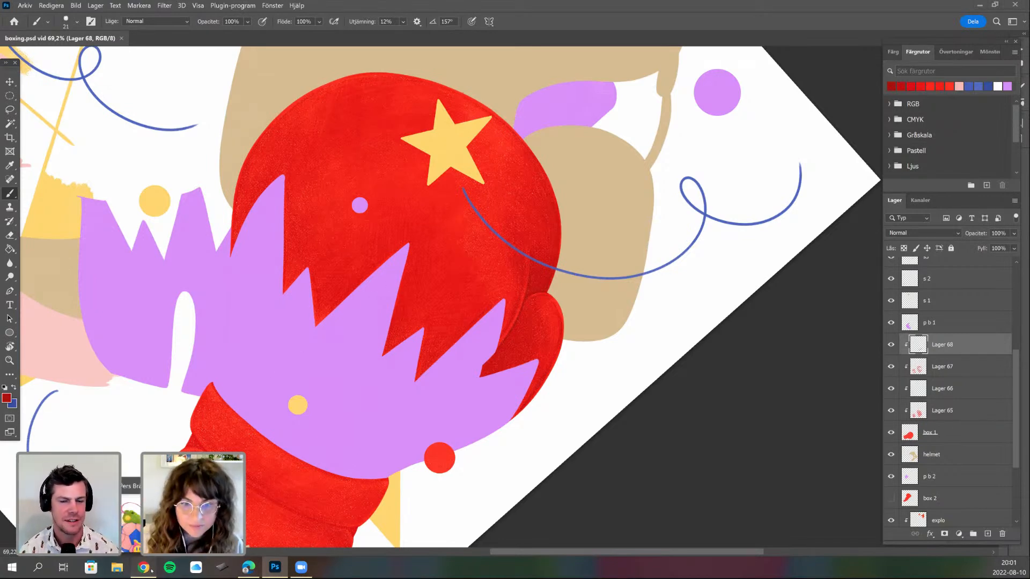
{"action": "left_click", "coordinate": [152, 515]}
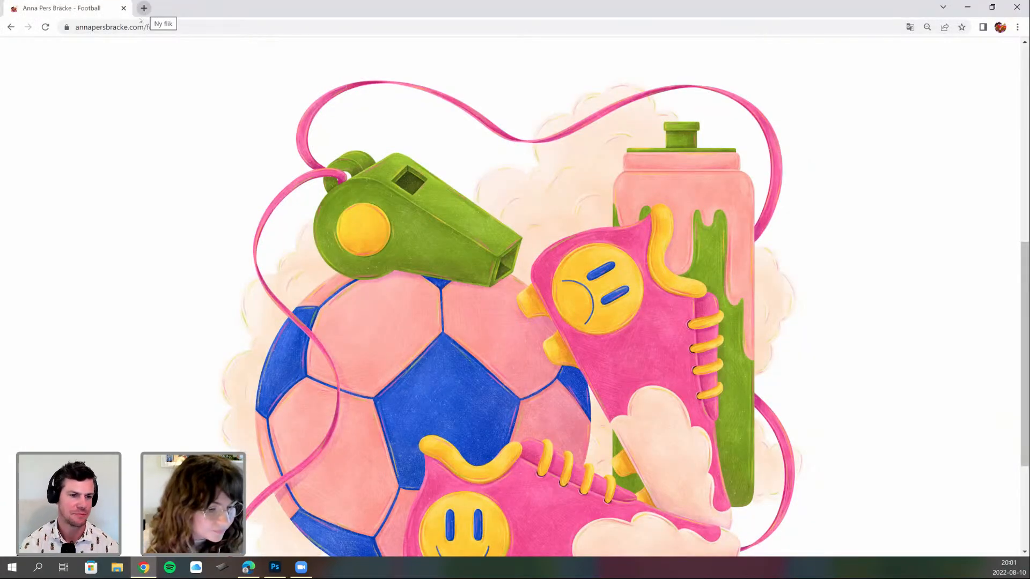
{"action": "key", "text": "ctrl+t"}
{"action": "type", "text": "tildamartensson.com"}
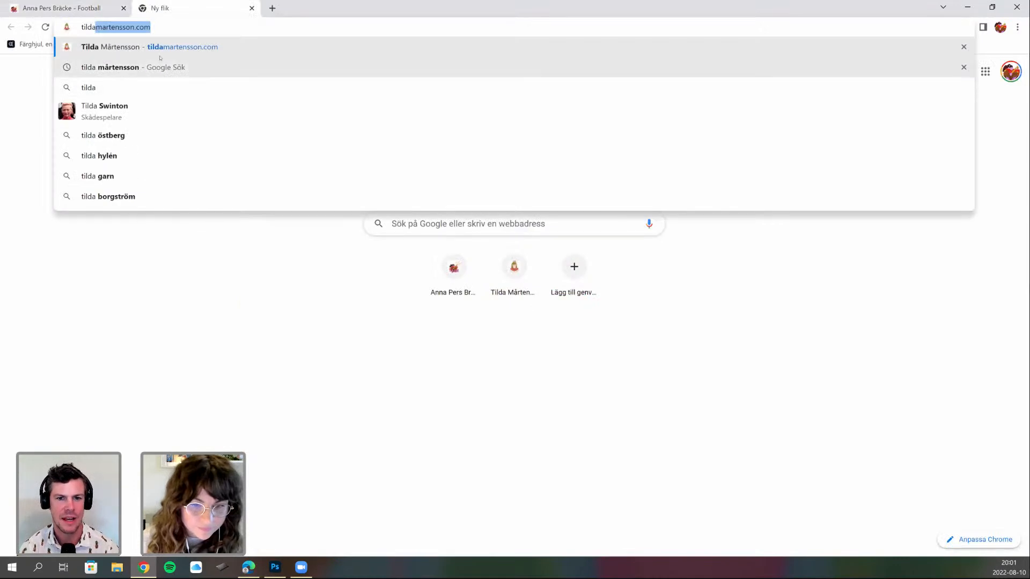
{"action": "left_click", "coordinate": [168, 48]}
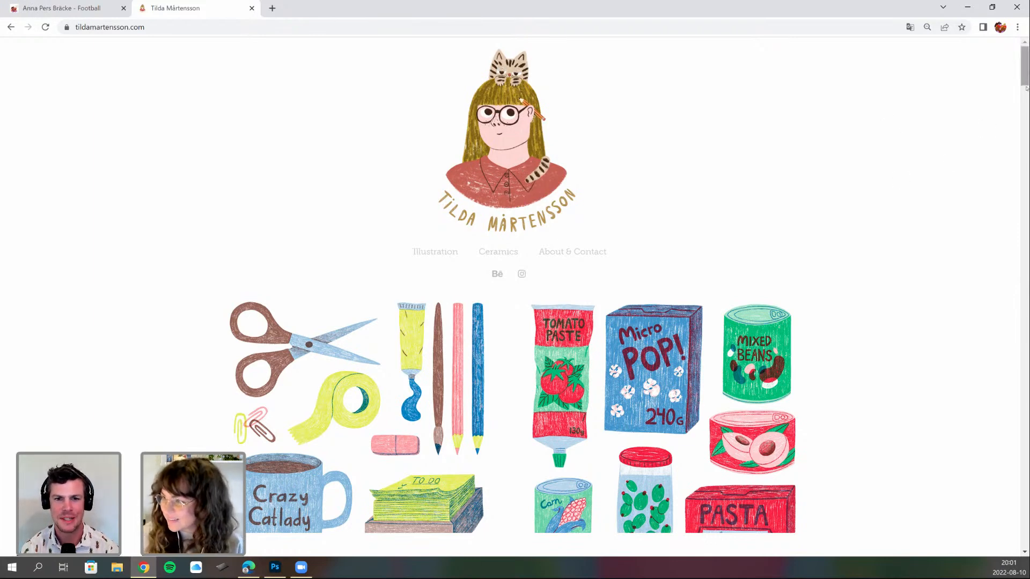
- Look over the portfolio's home page and open the In the pantry project
{"action": "left_click_drag", "start_coordinate": [1023, 85], "coordinate": [1017, 90]}
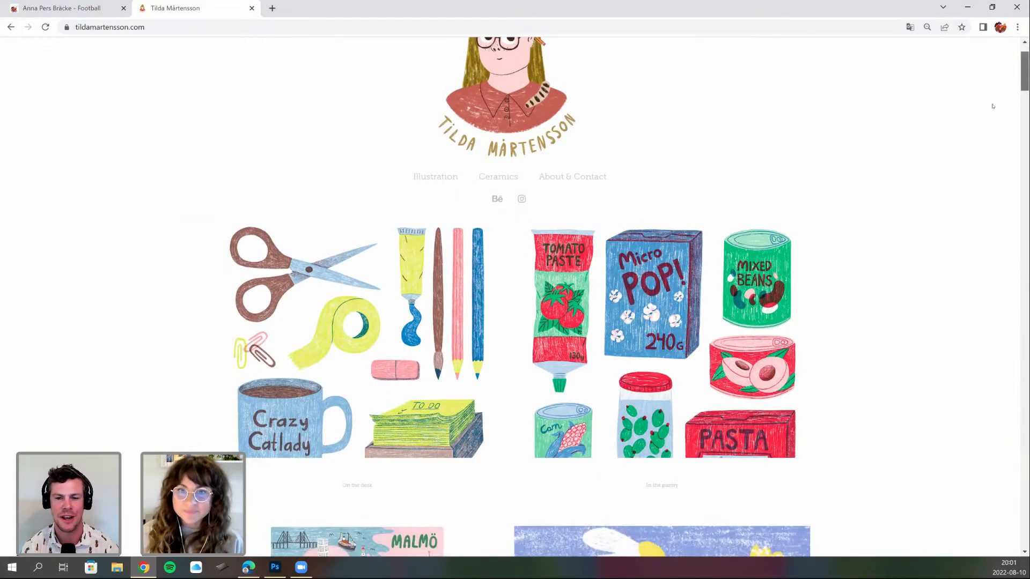
{"action": "scroll", "coordinate": [992, 106], "scroll_direction": "up", "scroll_amount": 1}
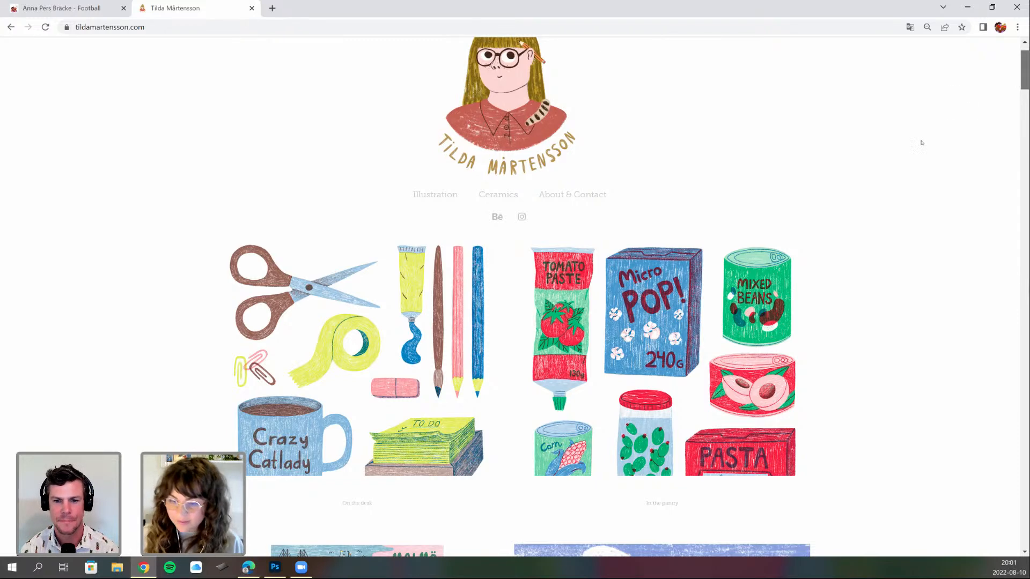
{"action": "scroll", "coordinate": [941, 121], "scroll_direction": "up", "scroll_amount": 1}
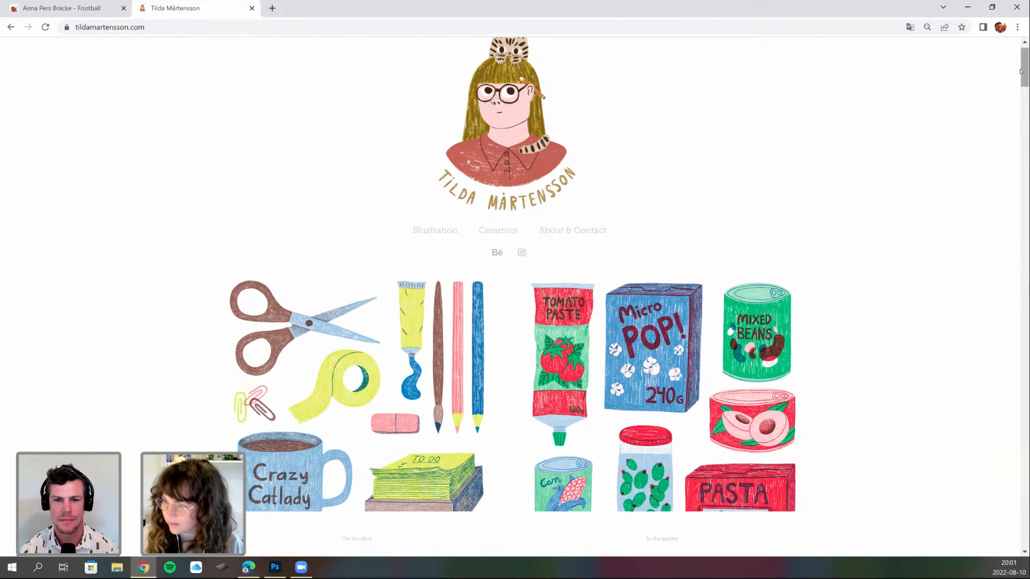
{"action": "scroll", "coordinate": [930, 145], "scroll_direction": "down", "scroll_amount": 1}
{"action": "scroll", "coordinate": [1008, 75], "scroll_direction": "down", "scroll_amount": 2}
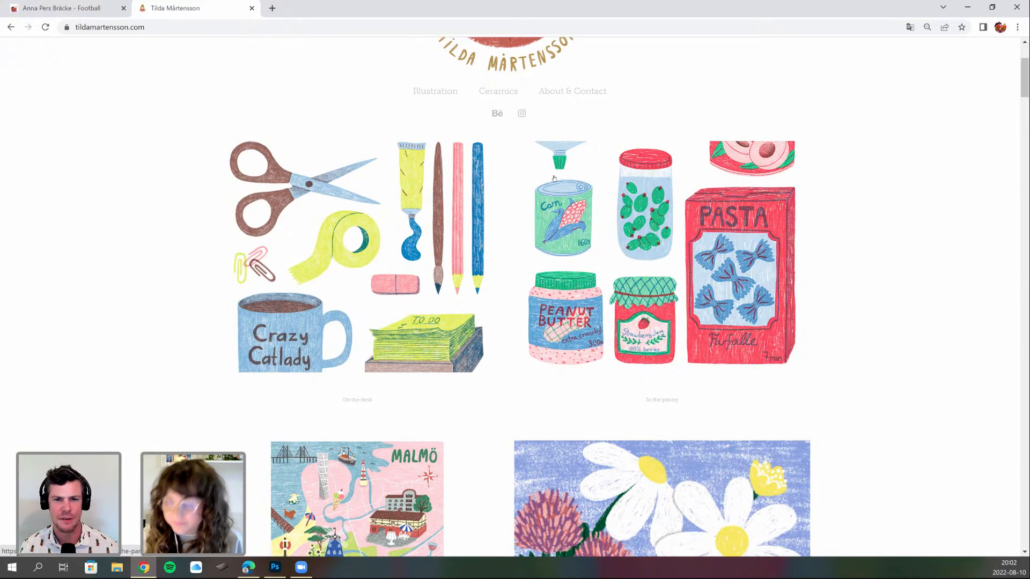
{"action": "left_click", "coordinate": [554, 178]}
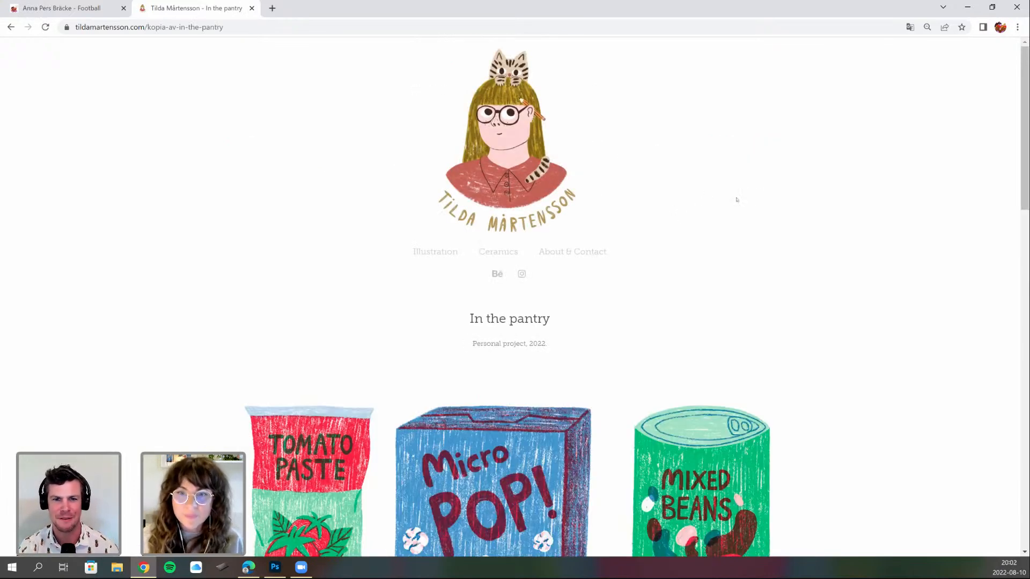
- Examine the pencil-like texture and line work of the food packages, cans and jars in the In the pantry illustrations
{"action": "scroll", "coordinate": [1017, 82], "scroll_direction": "down", "scroll_amount": 1}
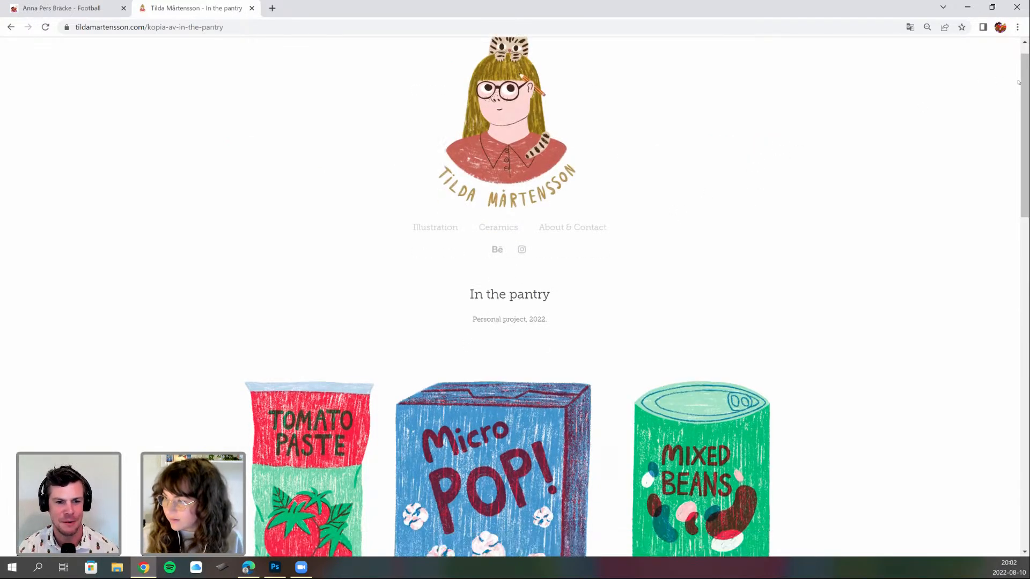
{"action": "scroll", "coordinate": [1022, 104], "scroll_direction": "down", "scroll_amount": 1}
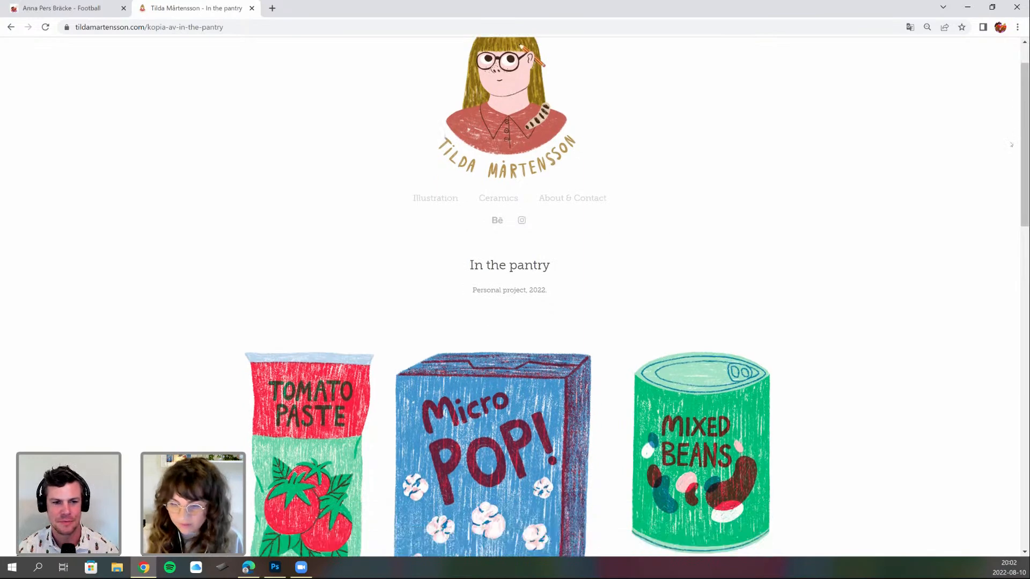
{"action": "scroll", "coordinate": [1005, 176], "scroll_direction": "down", "scroll_amount": 2}
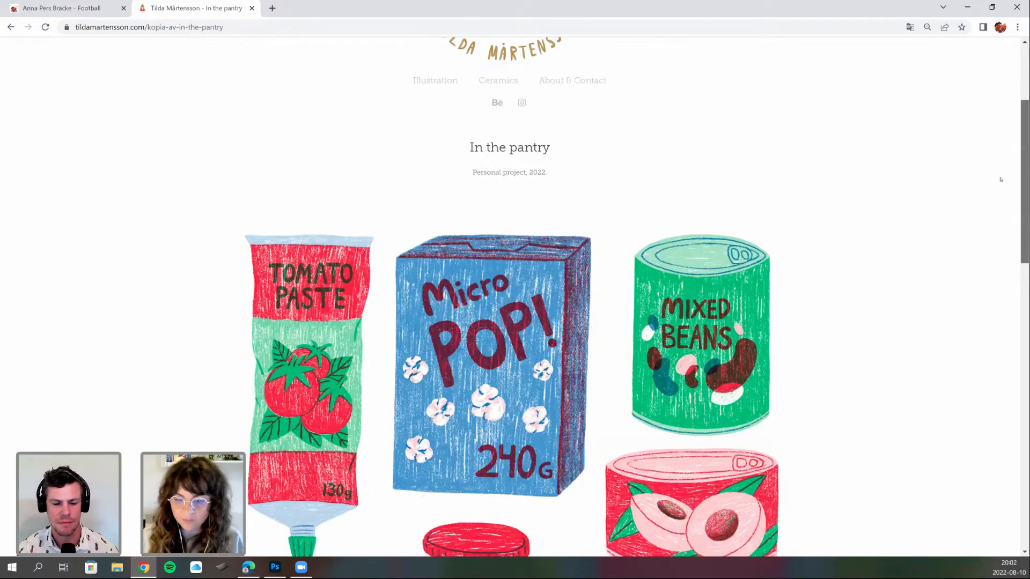
{"action": "scroll", "coordinate": [1000, 179], "scroll_direction": "down", "scroll_amount": 3}
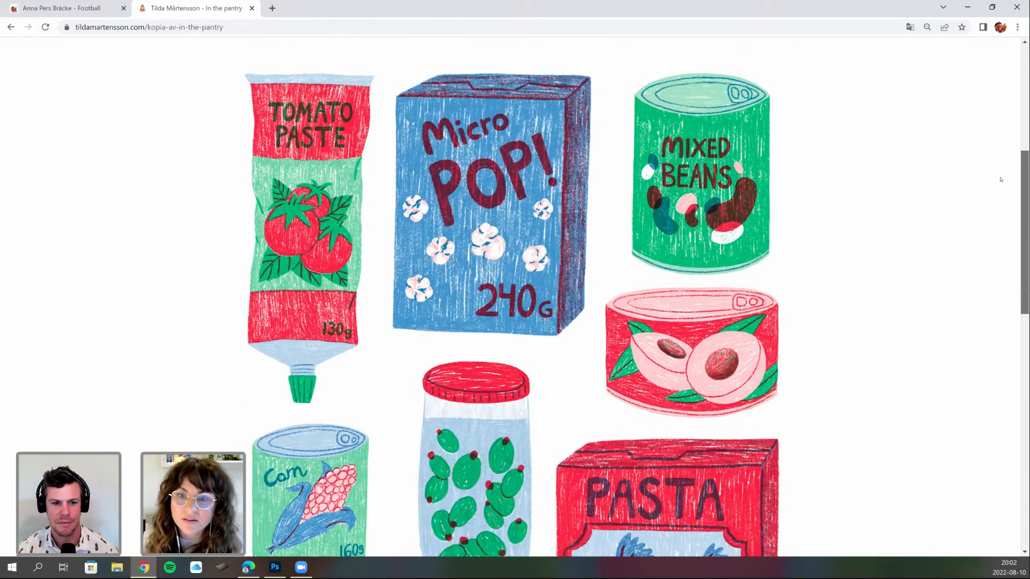
{"action": "scroll", "coordinate": [1000, 179], "scroll_direction": "down", "scroll_amount": 1}
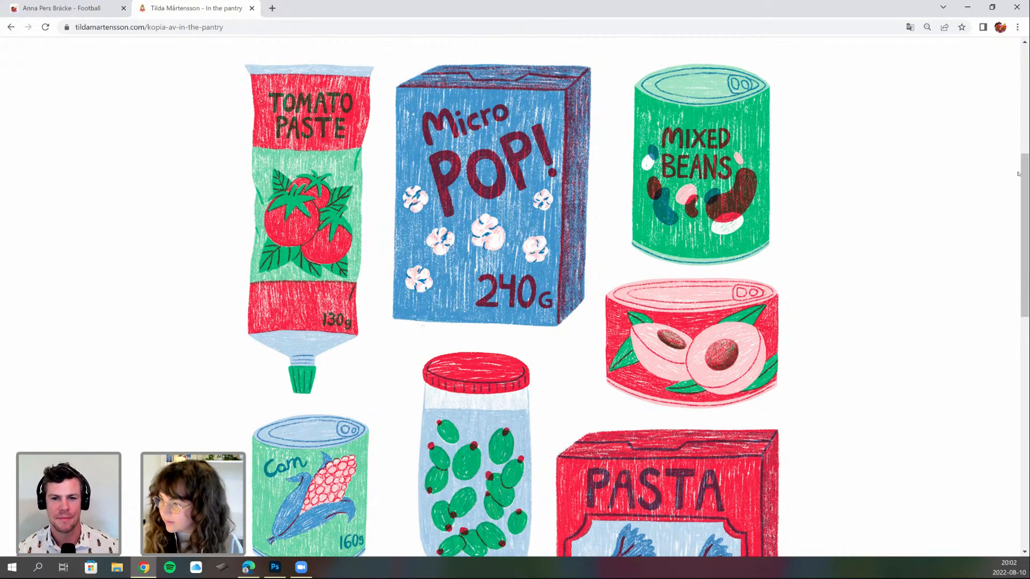
{"action": "scroll", "coordinate": [1016, 185], "scroll_direction": "down", "scroll_amount": 1}
{"action": "scroll", "coordinate": [1017, 209], "scroll_direction": "down", "scroll_amount": 2}
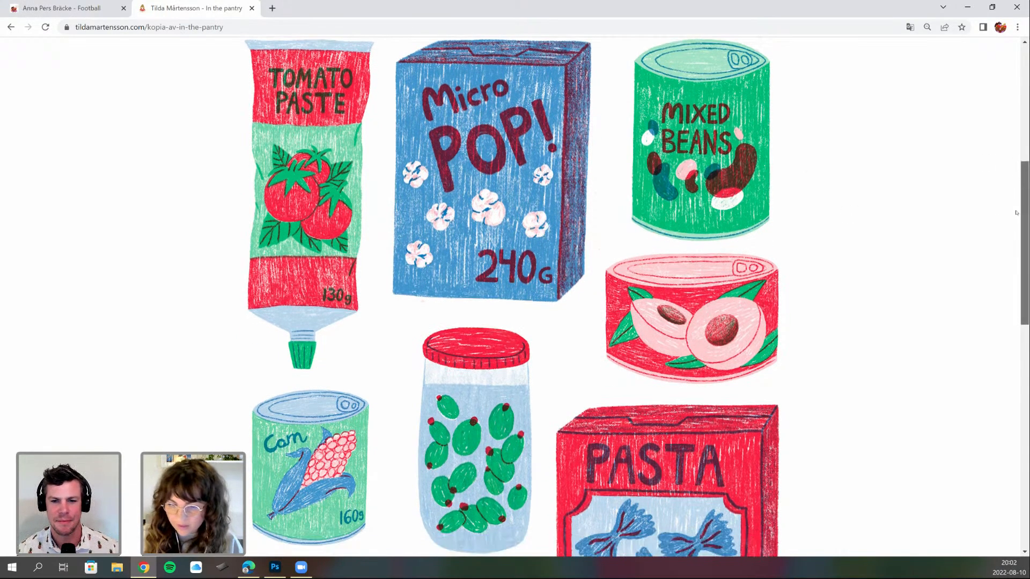
{"action": "scroll", "coordinate": [1019, 207], "scroll_direction": "down", "scroll_amount": 1}
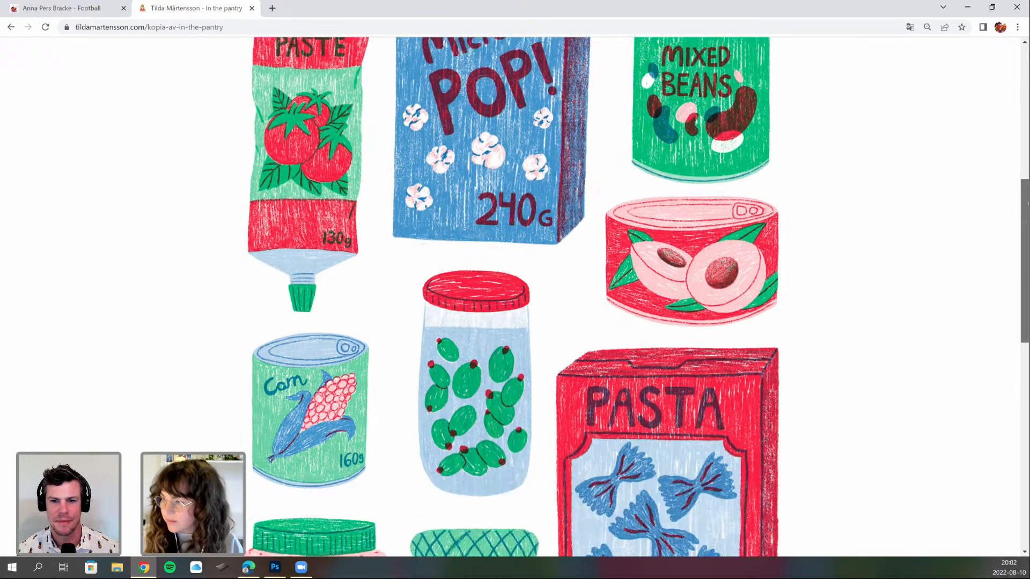
{"action": "scroll", "coordinate": [1025, 186], "scroll_direction": "down", "scroll_amount": 1}
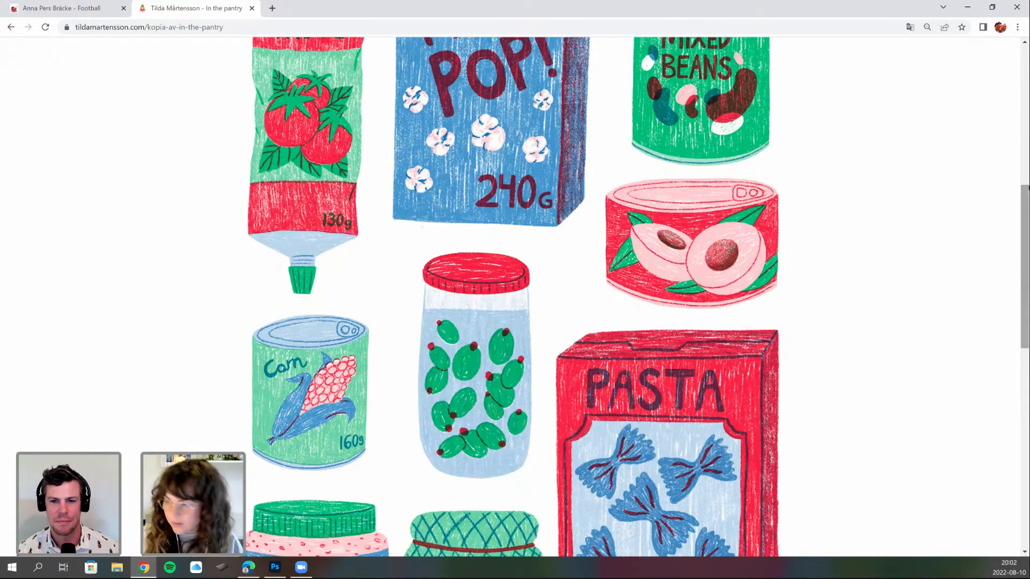
{"action": "scroll", "coordinate": [1015, 197], "scroll_direction": "up", "scroll_amount": 2}
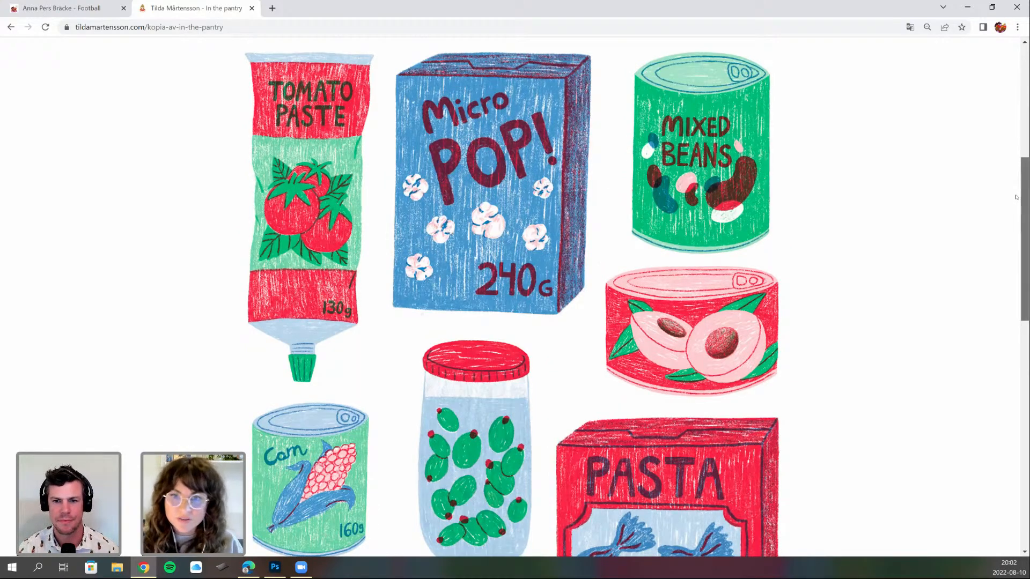
{"action": "scroll", "coordinate": [1015, 198], "scroll_direction": "down", "scroll_amount": 1}
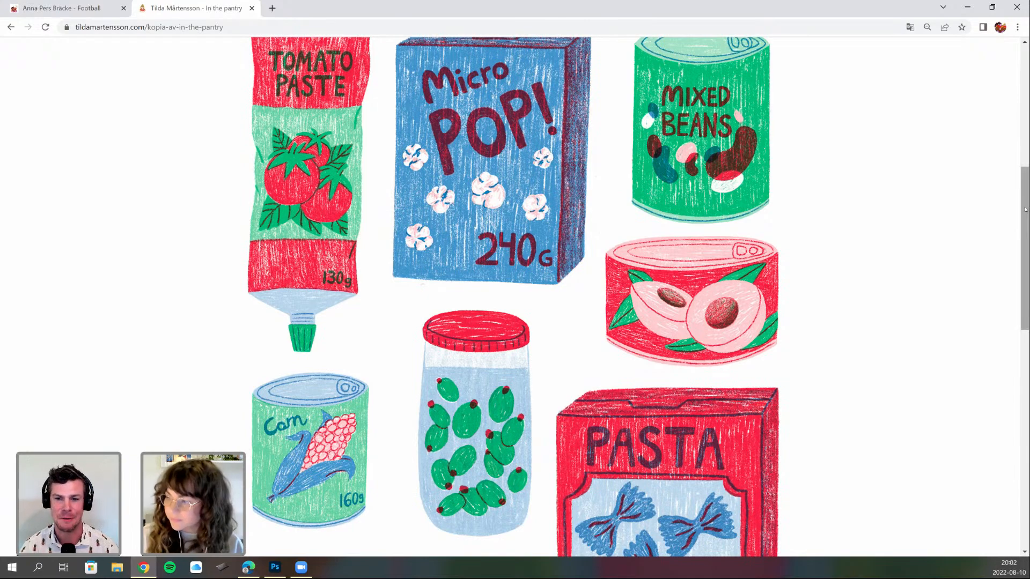
{"action": "left_click_drag", "start_coordinate": [1025, 212], "coordinate": [1025, 211]}
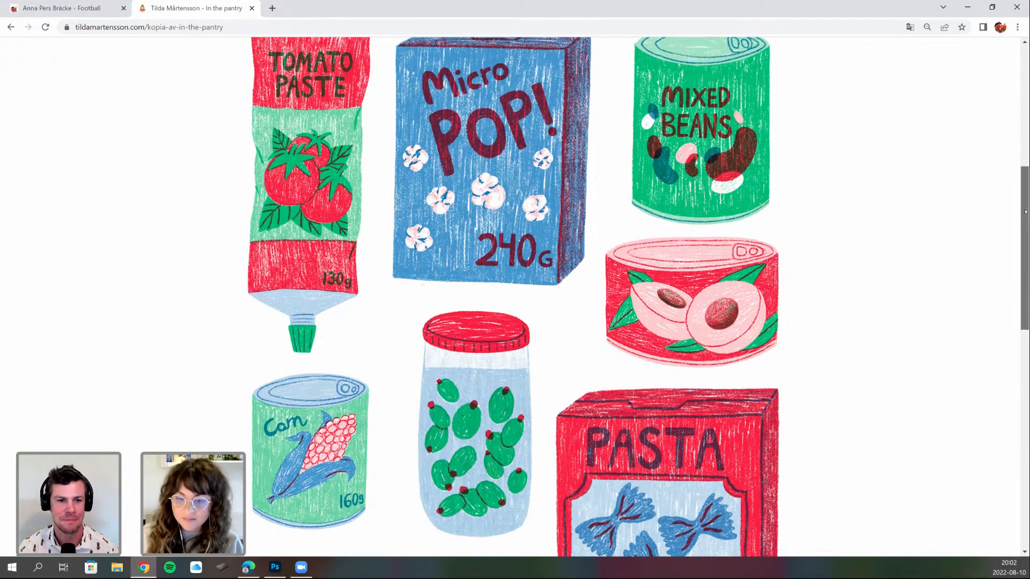
{"action": "scroll", "coordinate": [1018, 266], "scroll_direction": "down", "scroll_amount": 1}
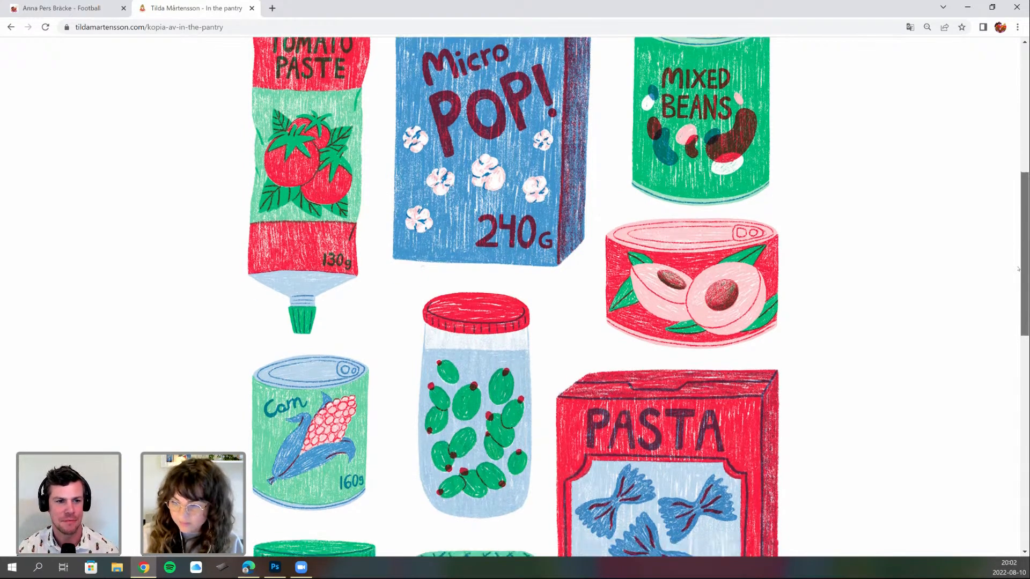
{"action": "scroll", "coordinate": [1014, 283], "scroll_direction": "down", "scroll_amount": 3}
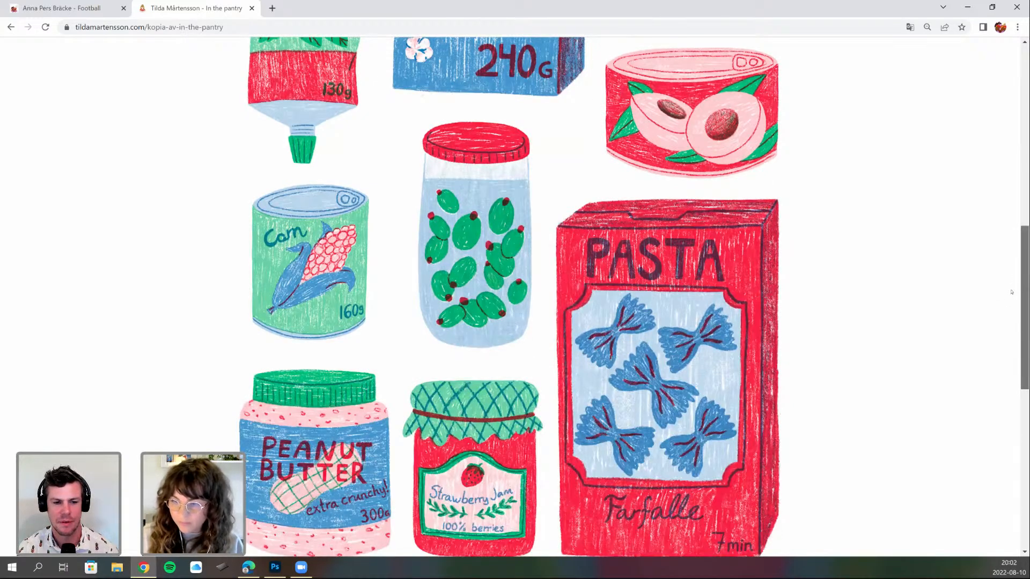
{"action": "scroll", "coordinate": [1009, 289], "scroll_direction": "down", "scroll_amount": 1}
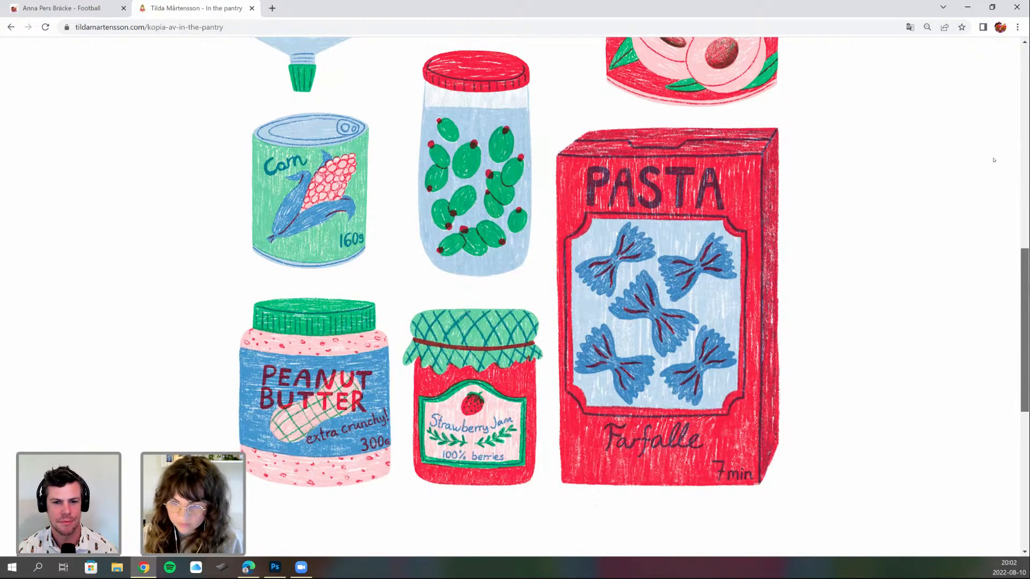
- Leave the In the pantry project and open the Map of Malmö project
{"action": "scroll", "coordinate": [994, 146], "scroll_direction": "up", "scroll_amount": 1}
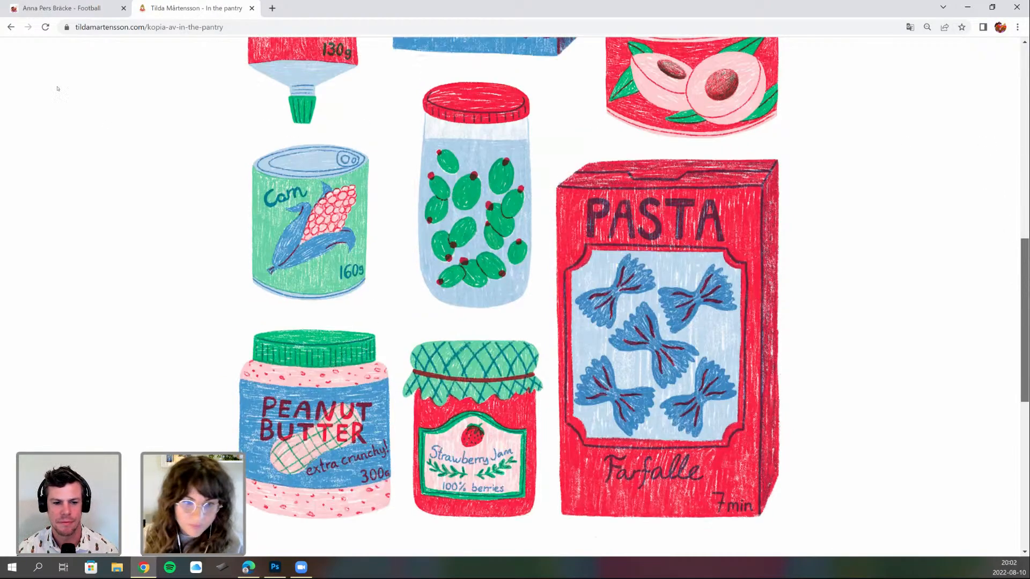
{"action": "scroll", "coordinate": [79, 42], "scroll_direction": "up", "scroll_amount": 6}
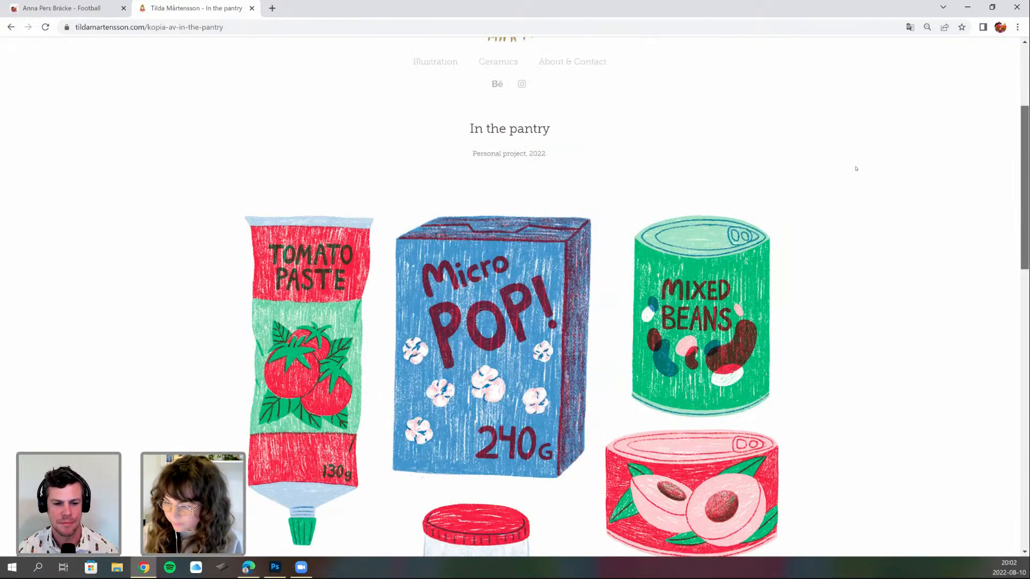
{"action": "scroll", "coordinate": [872, 194], "scroll_direction": "up", "scroll_amount": 1}
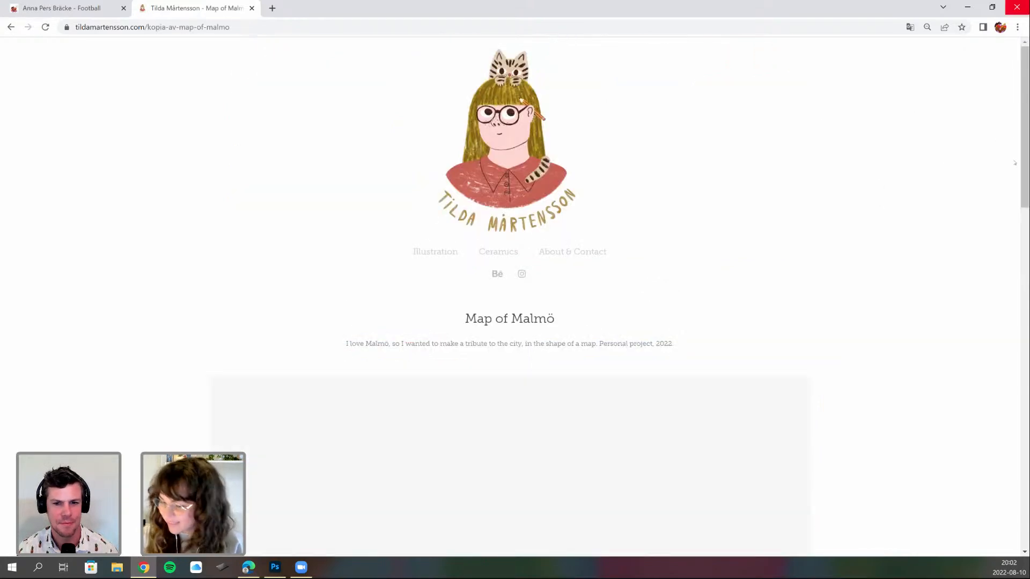
- Examine the pencil texture and details of the landmarks, water and streets in the Map of Malmö illustration
{"action": "scroll", "coordinate": [1011, 208], "scroll_direction": "down", "scroll_amount": 2}
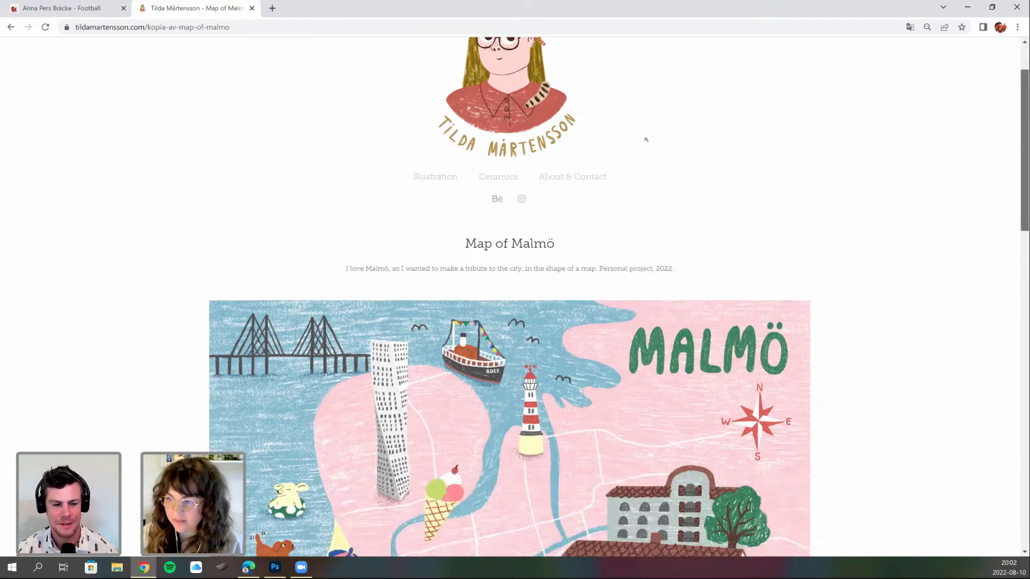
{"action": "scroll", "coordinate": [681, 82], "scroll_direction": "down", "scroll_amount": 5}
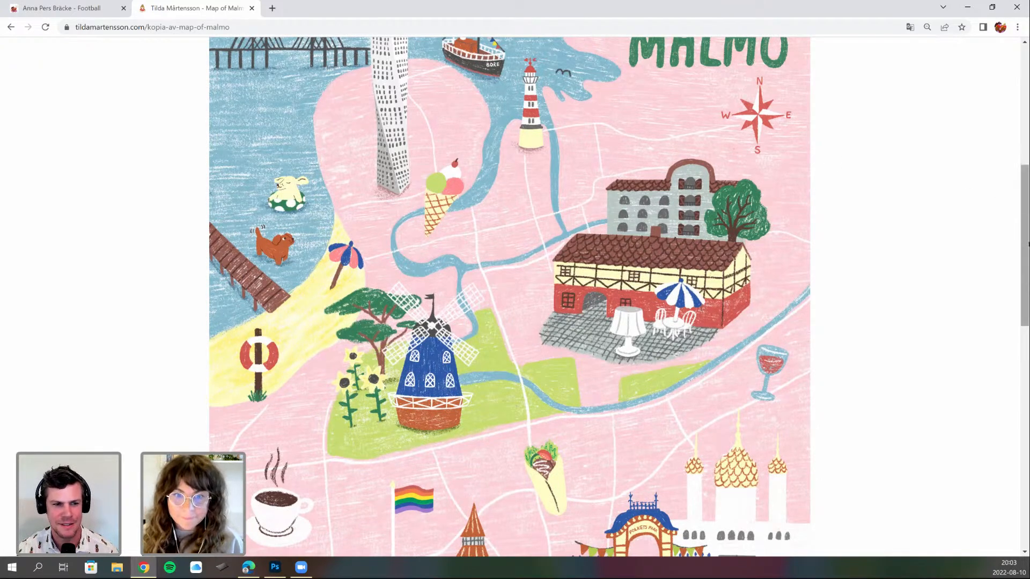
{"action": "scroll", "coordinate": [1028, 251], "scroll_direction": "down", "scroll_amount": 2}
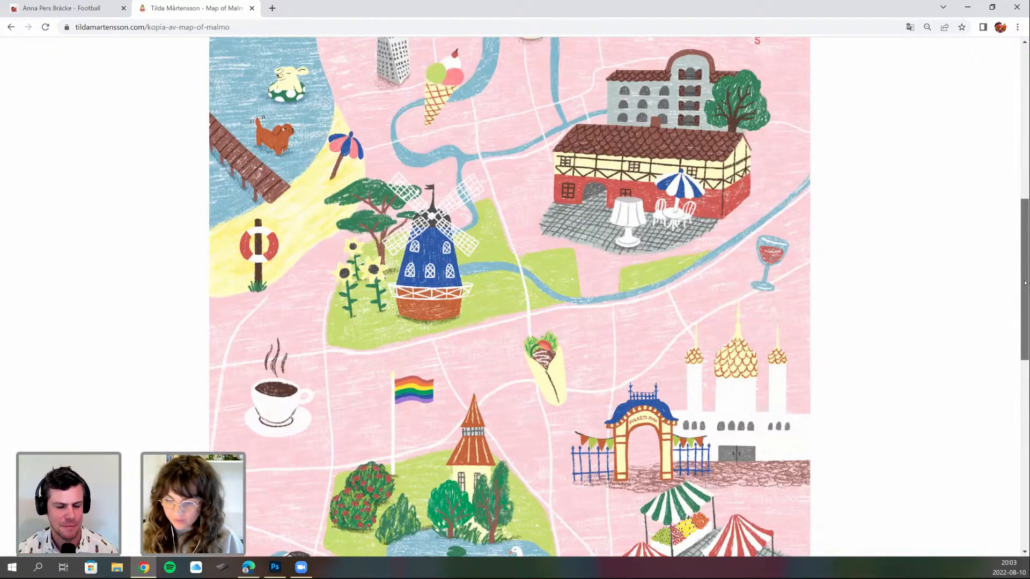
{"action": "scroll", "coordinate": [1024, 283], "scroll_direction": "down", "scroll_amount": 1}
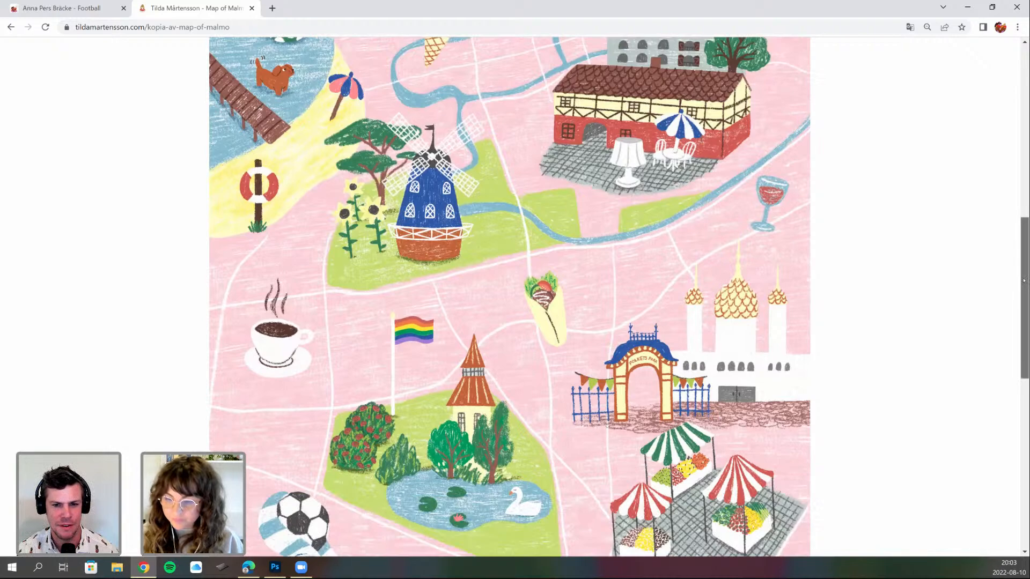
{"action": "scroll", "coordinate": [1023, 280], "scroll_direction": "down", "scroll_amount": 2}
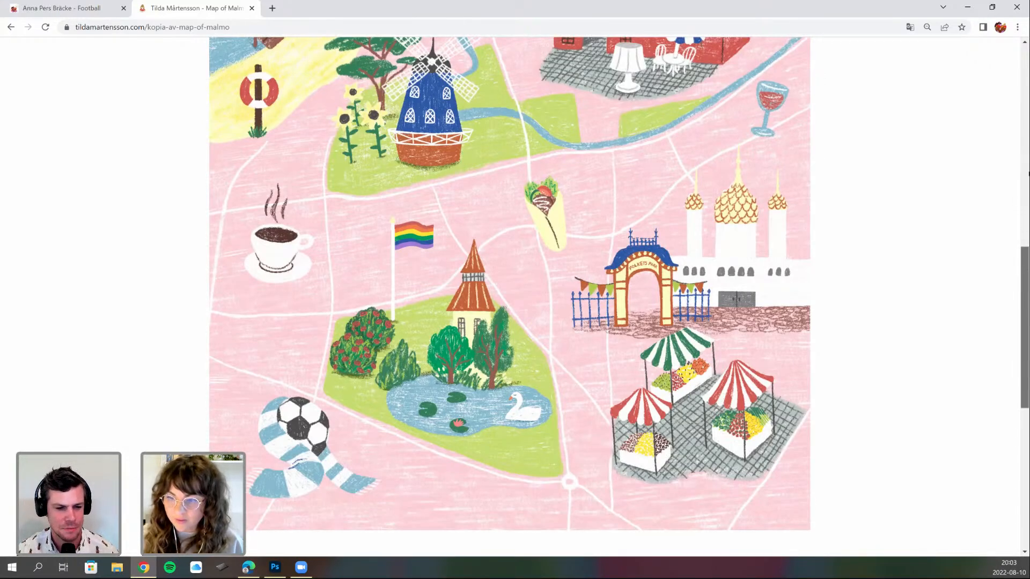
{"action": "scroll", "coordinate": [1022, 212], "scroll_direction": "up", "scroll_amount": 1}
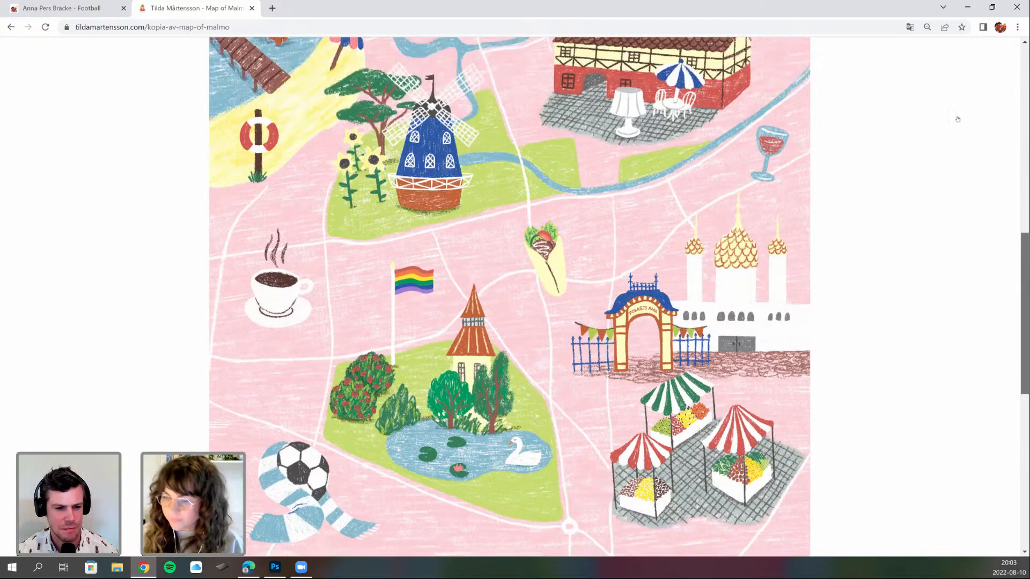
{"action": "scroll", "coordinate": [836, 211], "scroll_direction": "up", "scroll_amount": 6}
- Leave the Map of Malmö project and open the En bok för alla - Picturebook project
{"action": "key", "text": "alt+Left"}
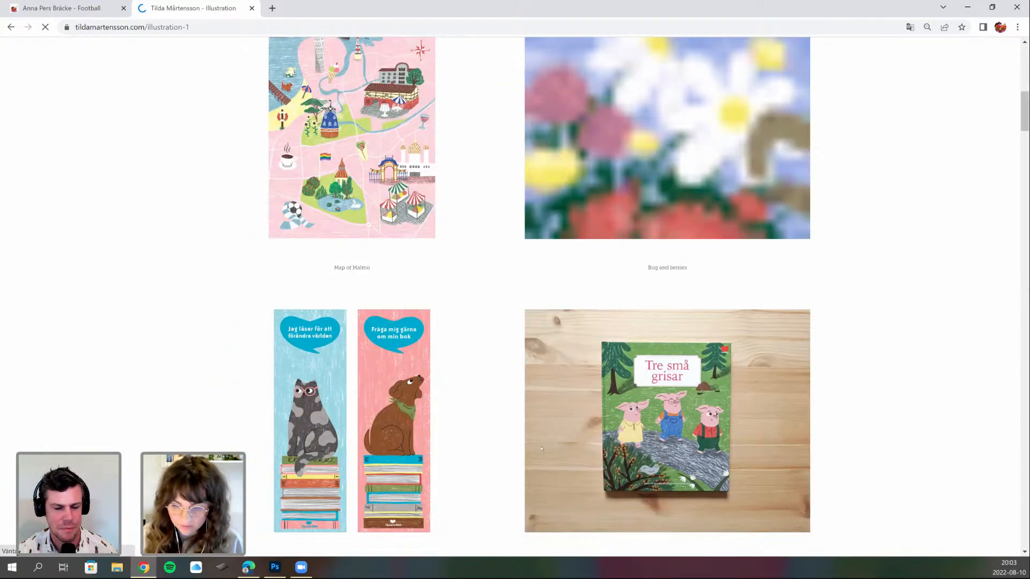
{"action": "scroll", "coordinate": [442, 313], "scroll_direction": "down", "scroll_amount": 1}
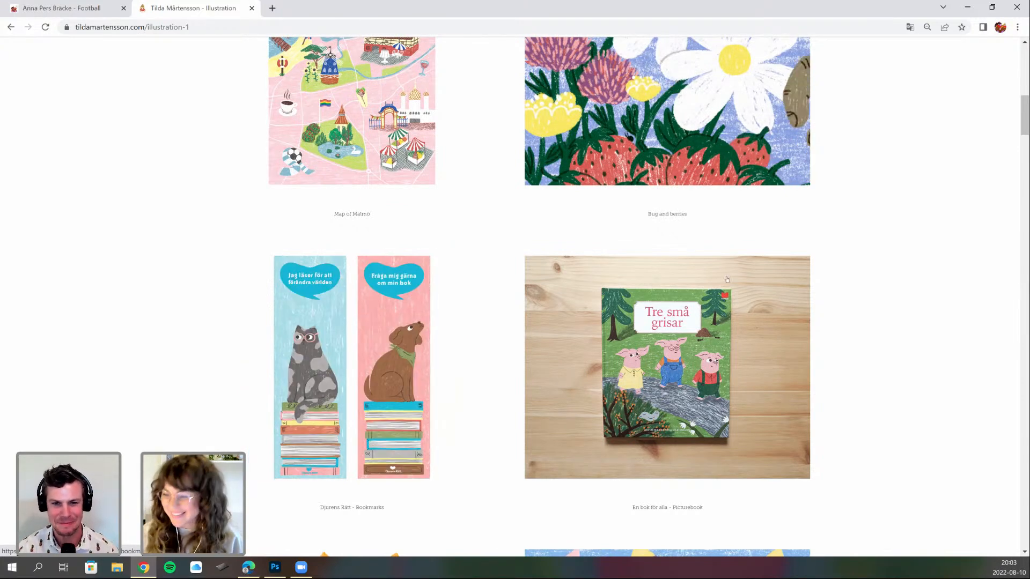
{"action": "left_click", "coordinate": [747, 311]}
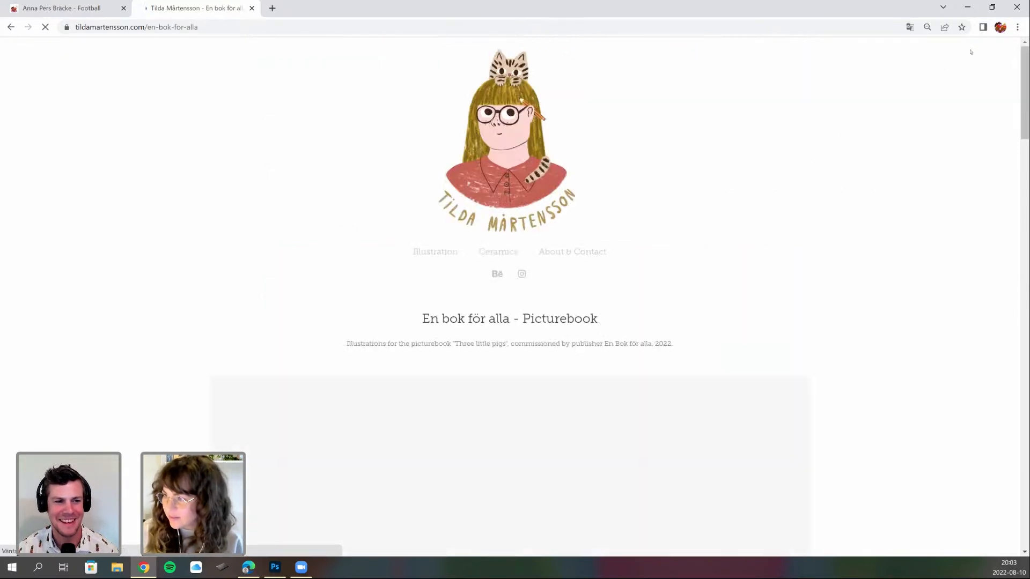
- Examine the textured grass, path and pig characters on the Tre små grisar book cover
{"action": "scroll", "coordinate": [948, 127], "scroll_direction": "down", "scroll_amount": 2}
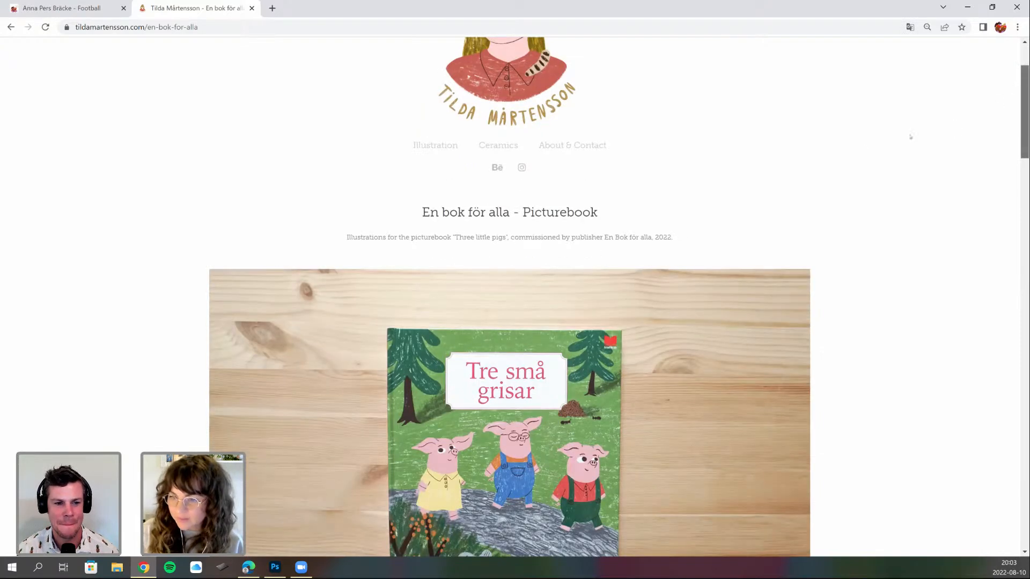
{"action": "scroll", "coordinate": [656, 198], "scroll_direction": "down", "scroll_amount": 3}
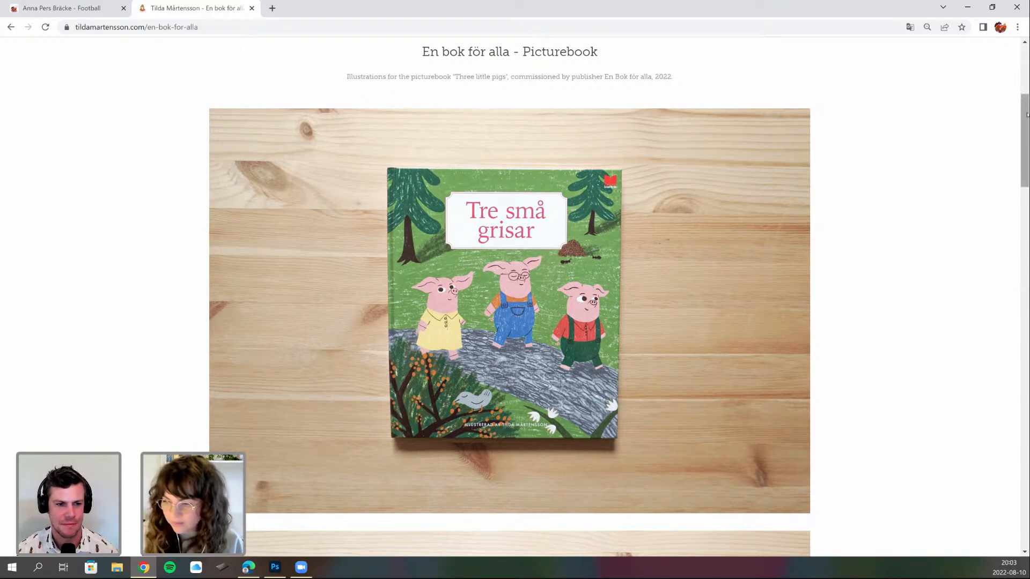
{"action": "left_click_drag", "start_coordinate": [1027, 117], "coordinate": [1027, 122]}
{"action": "scroll", "coordinate": [675, 217], "scroll_direction": "down", "scroll_amount": 1}
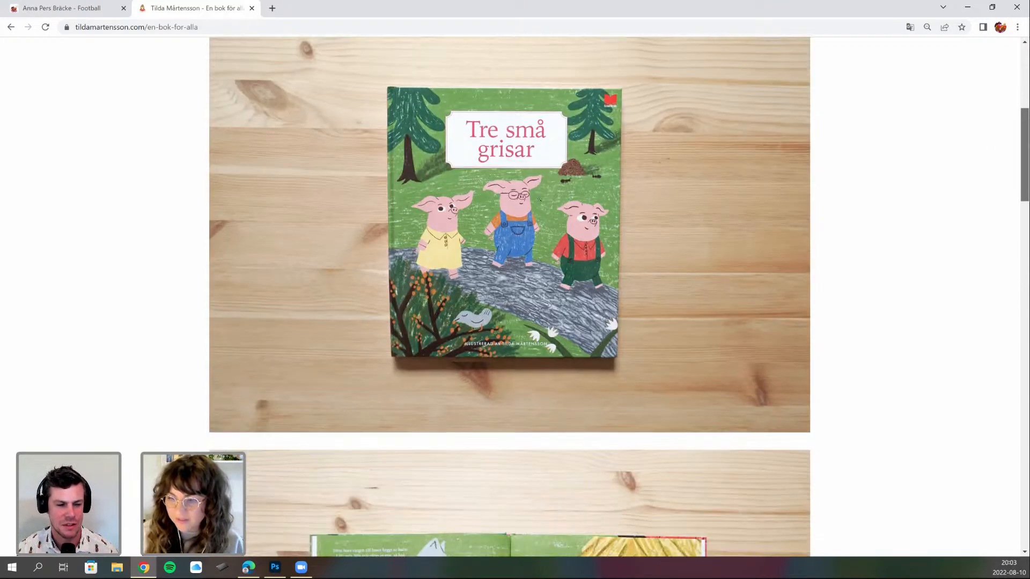
{"action": "scroll", "coordinate": [772, 90], "scroll_direction": "down", "scroll_amount": 1}
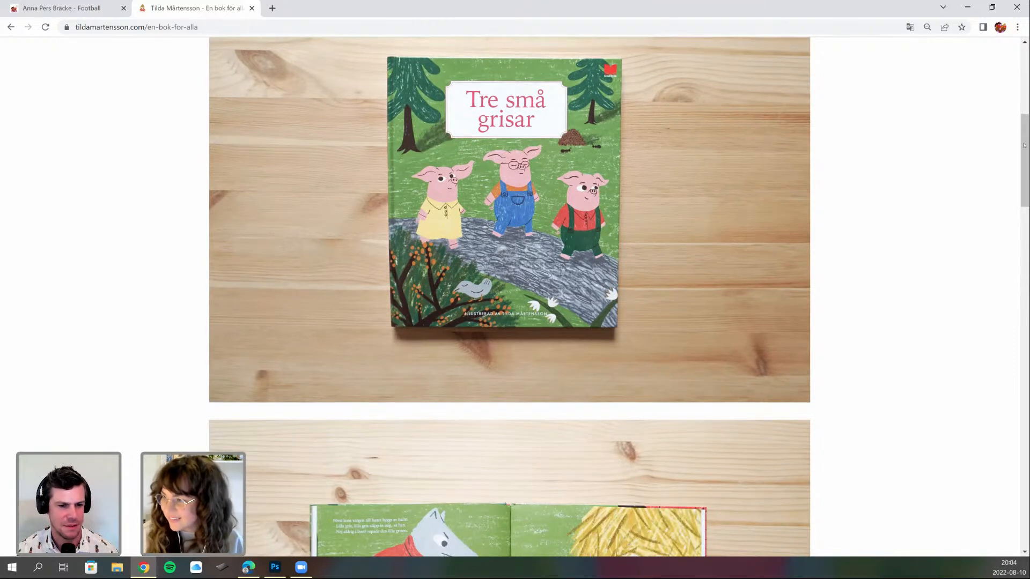
{"action": "left_click_drag", "start_coordinate": [1025, 154], "coordinate": [1024, 154]}
{"action": "scroll", "coordinate": [1024, 154], "scroll_direction": "down", "scroll_amount": 1}
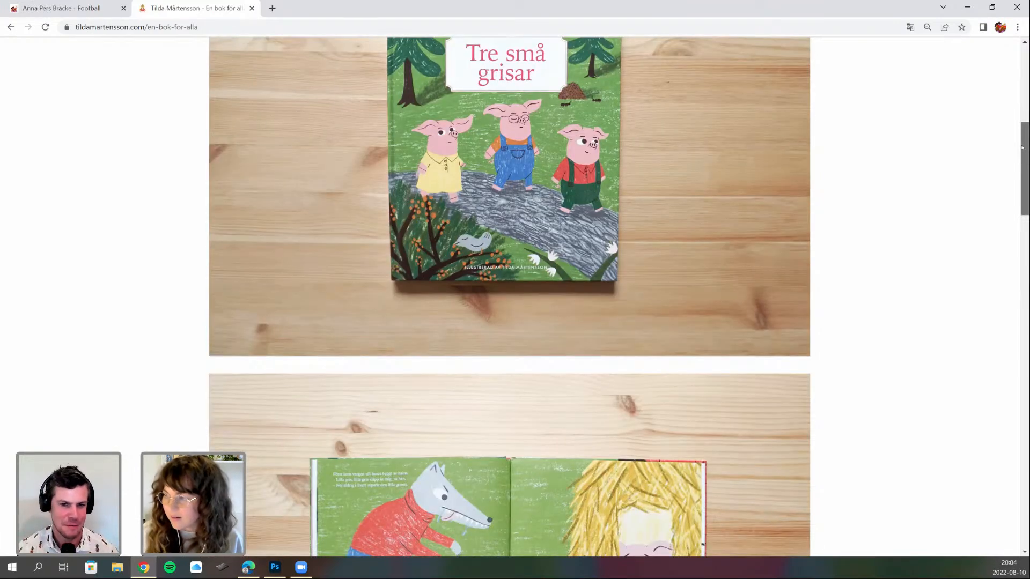
{"action": "scroll", "coordinate": [1022, 145], "scroll_direction": "up", "scroll_amount": 1}
{"action": "scroll", "coordinate": [1022, 144], "scroll_direction": "up", "scroll_amount": 1}
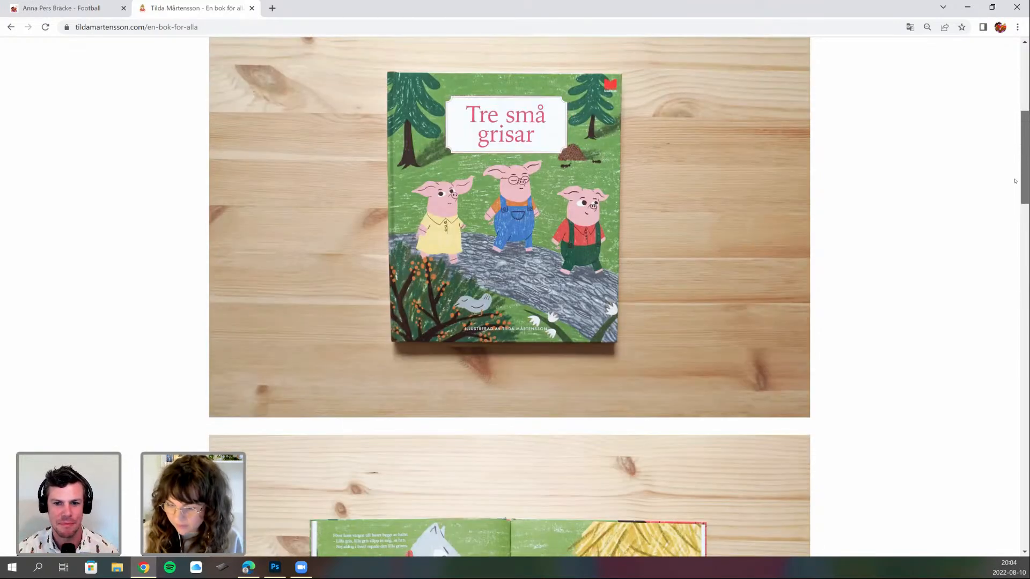
- Examine the open book spread with the wolf and the straw house in the picturebook project
{"action": "scroll", "coordinate": [1014, 190], "scroll_direction": "down", "scroll_amount": 3}
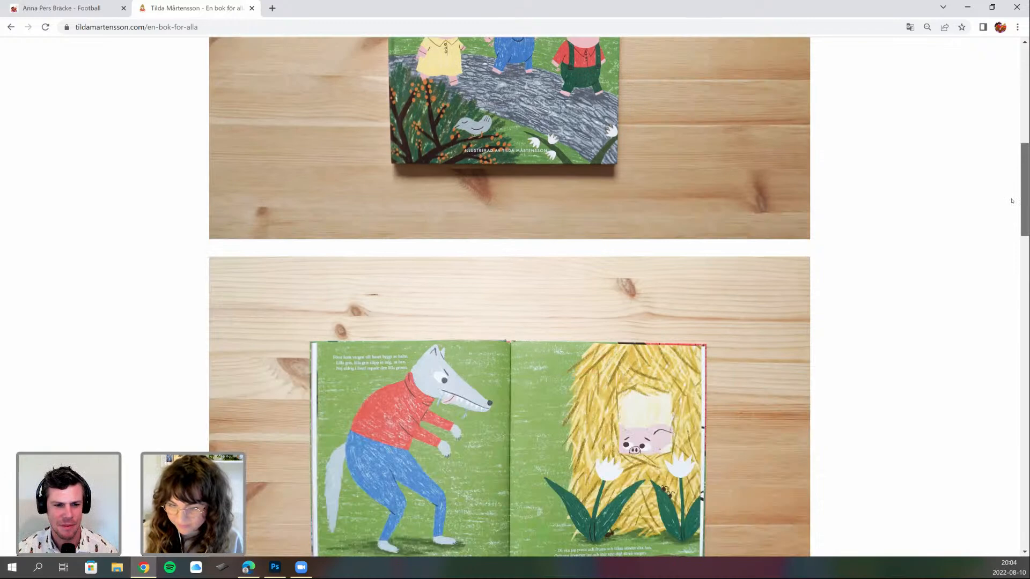
{"action": "scroll", "coordinate": [1011, 201], "scroll_direction": "down", "scroll_amount": 1}
{"action": "scroll", "coordinate": [1010, 207], "scroll_direction": "down", "scroll_amount": 2}
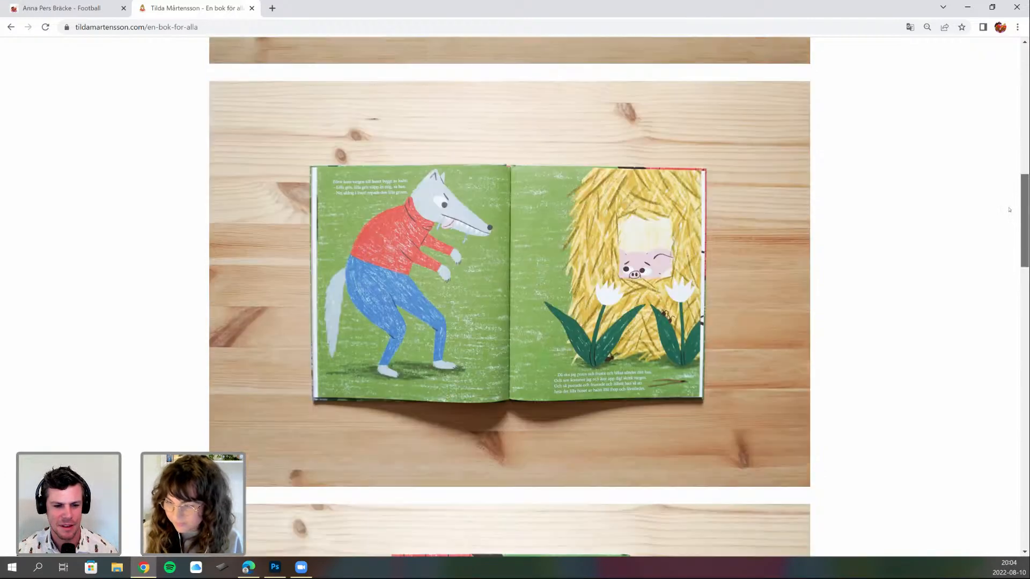
{"action": "scroll", "coordinate": [900, 261], "scroll_direction": "down", "scroll_amount": 1}
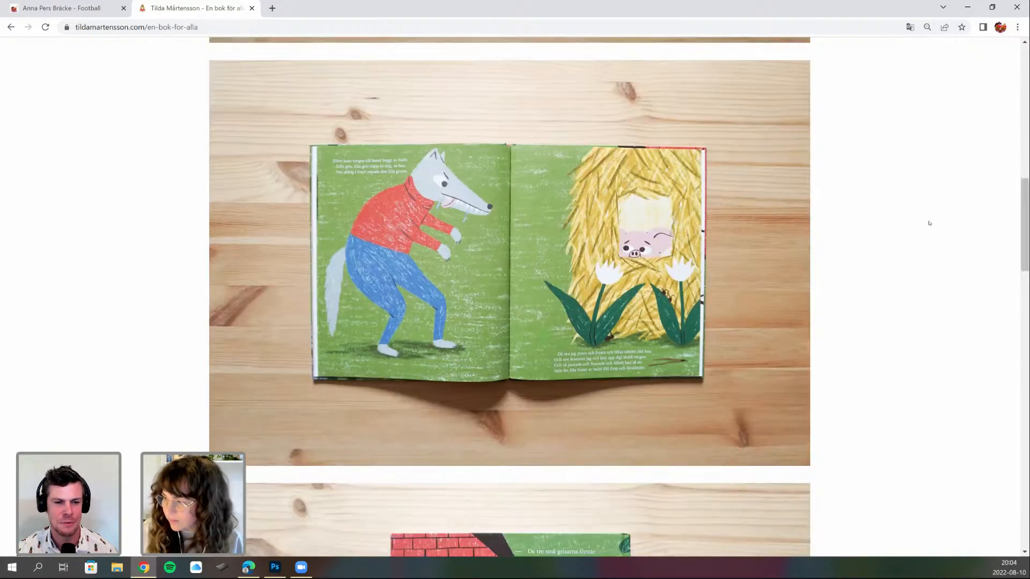
{"action": "scroll", "coordinate": [930, 212], "scroll_direction": "down", "scroll_amount": 1}
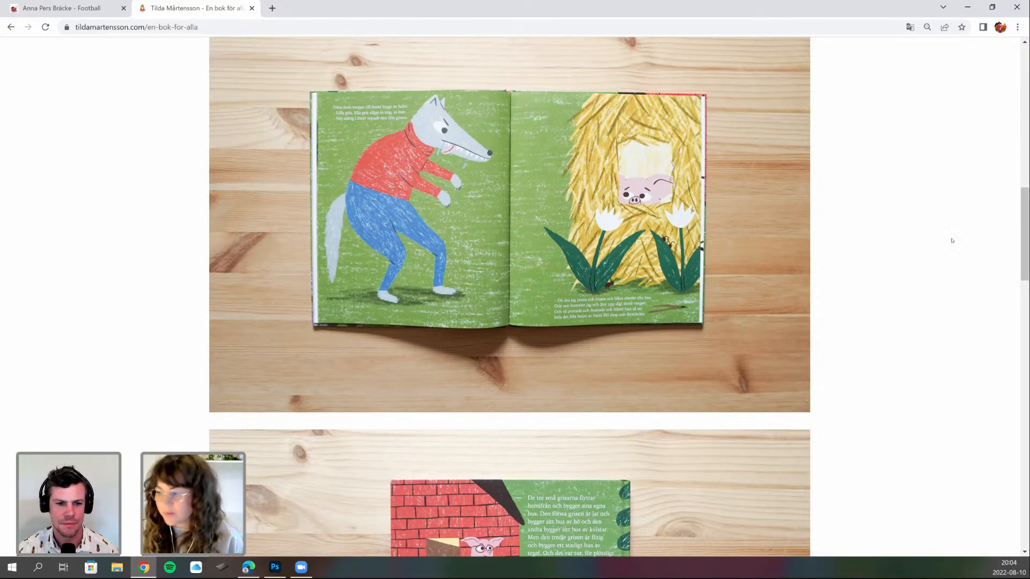
{"action": "scroll", "coordinate": [1026, 218], "scroll_direction": "down", "scroll_amount": 1}
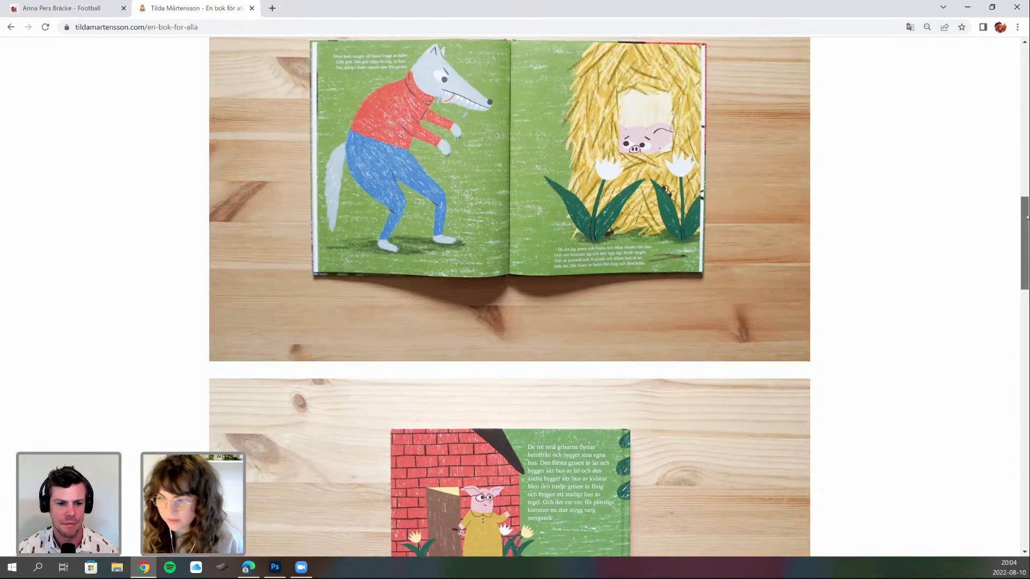
{"action": "scroll", "coordinate": [1026, 217], "scroll_direction": "down", "scroll_amount": 1}
{"action": "scroll", "coordinate": [1024, 236], "scroll_direction": "down", "scroll_amount": 2}
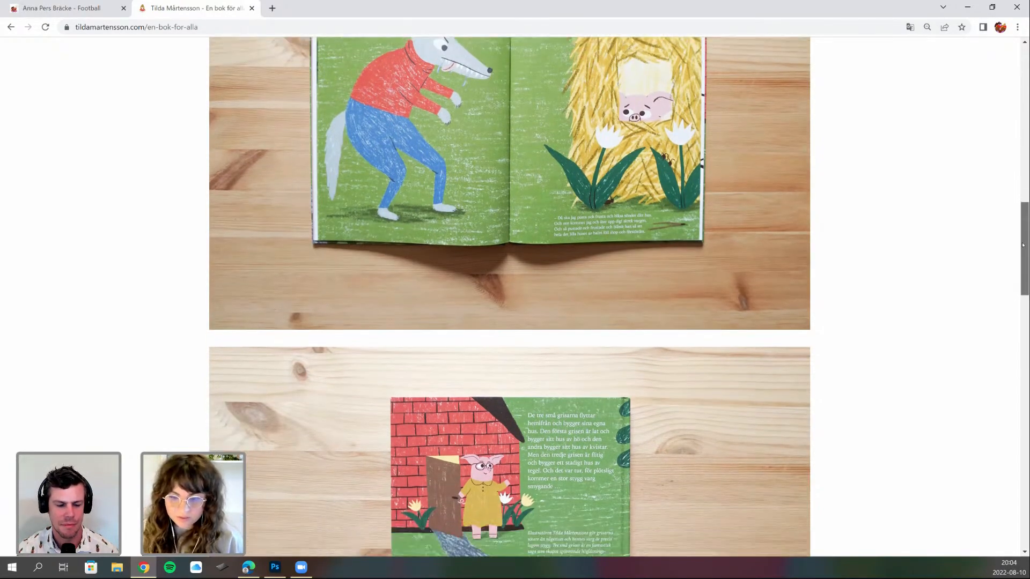
- Examine the picturebook's back cover and the full illustration of the three pigs walking along the path from the brick house
{"action": "scroll", "coordinate": [1024, 271], "scroll_direction": "down", "scroll_amount": 2}
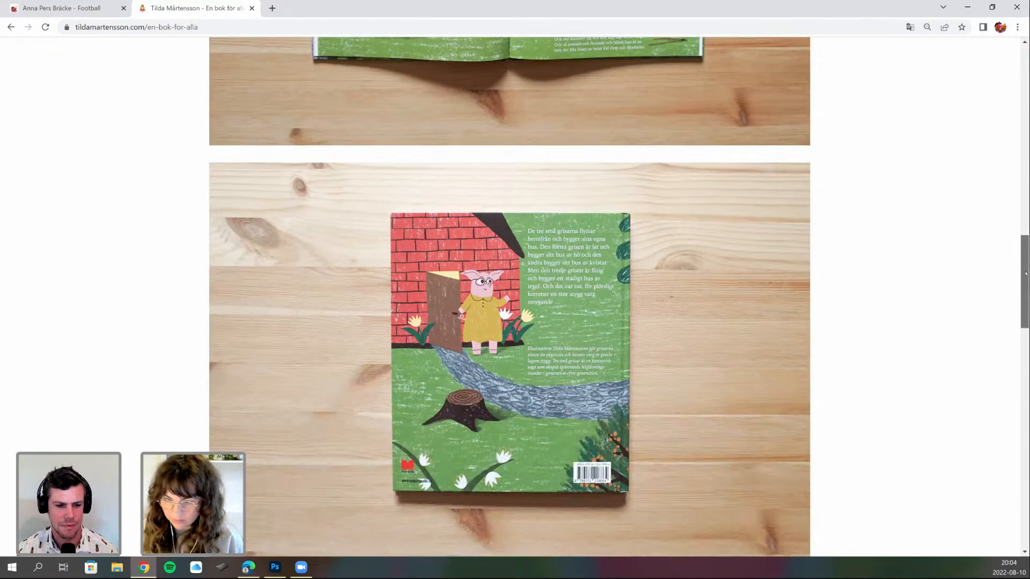
{"action": "scroll", "coordinate": [996, 293], "scroll_direction": "down", "scroll_amount": 2}
{"action": "scroll", "coordinate": [988, 296], "scroll_direction": "down", "scroll_amount": 2}
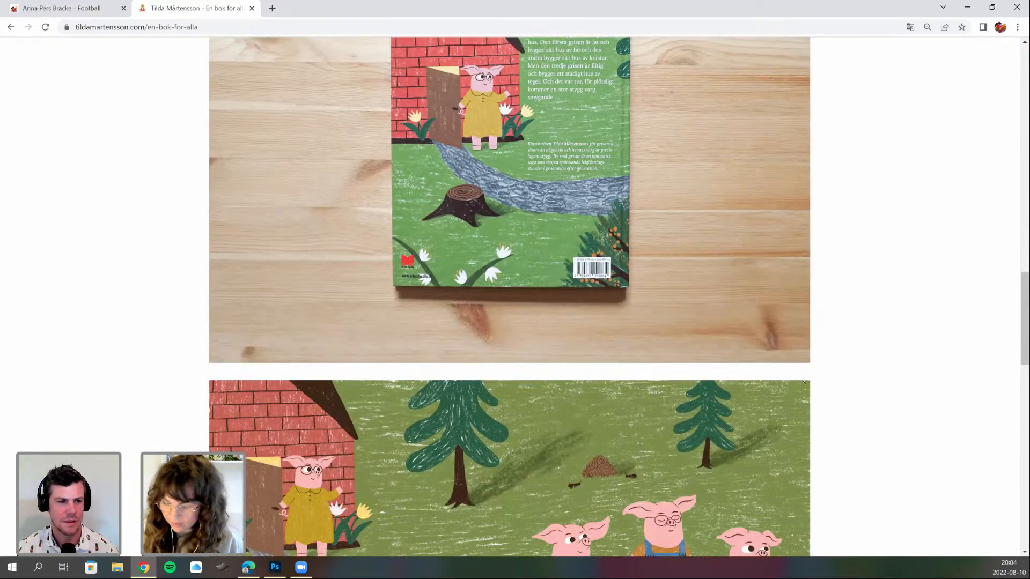
{"action": "scroll", "coordinate": [684, 465], "scroll_direction": "down", "scroll_amount": 1}
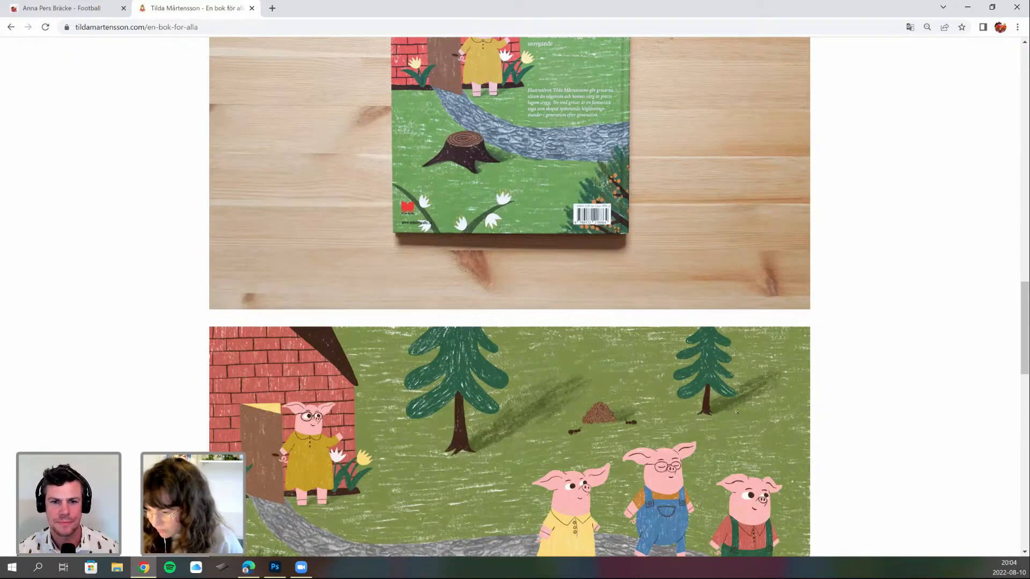
{"action": "scroll", "coordinate": [522, 420], "scroll_direction": "down", "scroll_amount": 1}
{"action": "scroll", "coordinate": [598, 430], "scroll_direction": "down", "scroll_amount": 1}
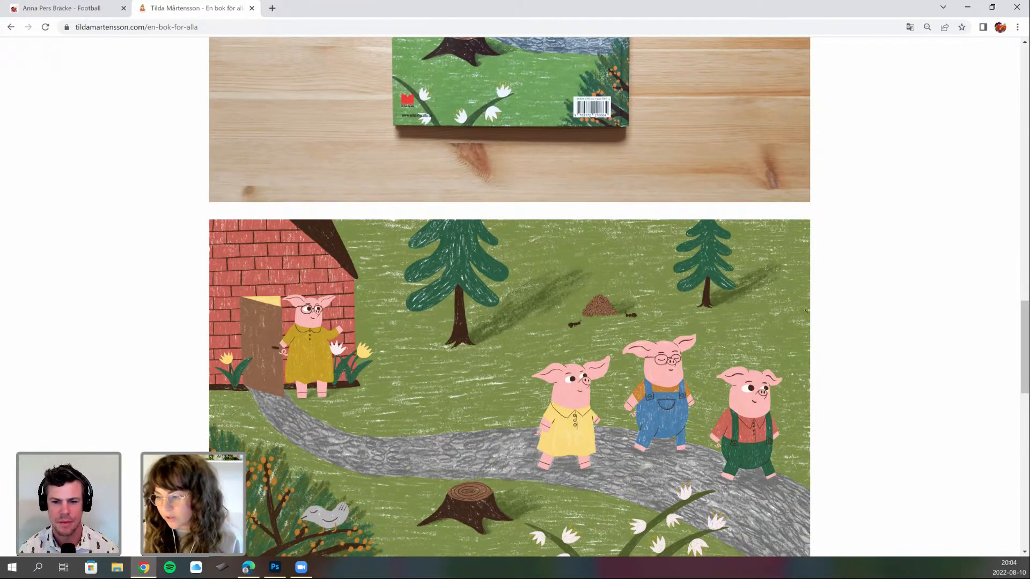
{"action": "scroll", "coordinate": [830, 336], "scroll_direction": "down", "scroll_amount": 1}
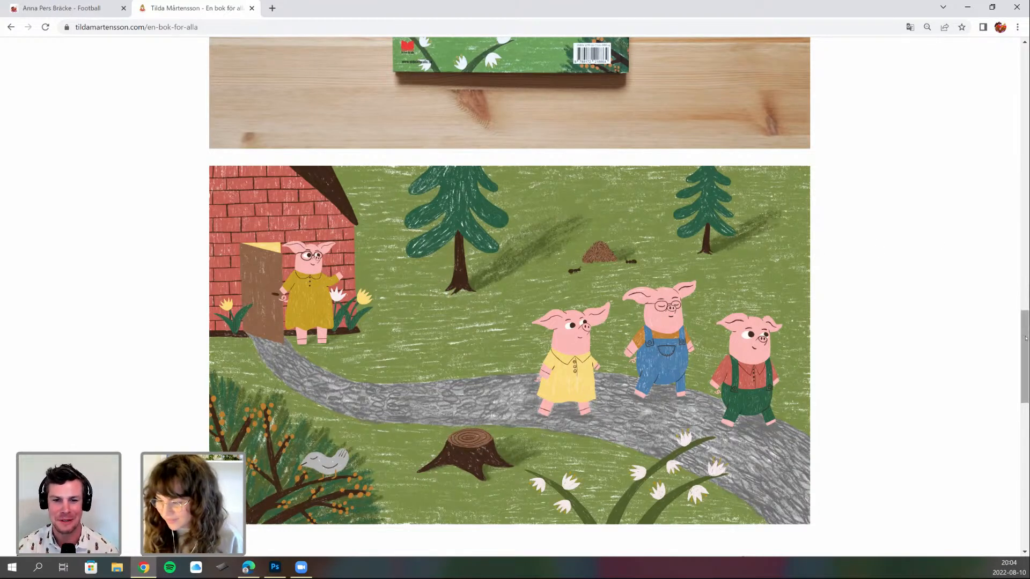
{"action": "scroll", "coordinate": [1025, 337], "scroll_direction": "up", "scroll_amount": 1}
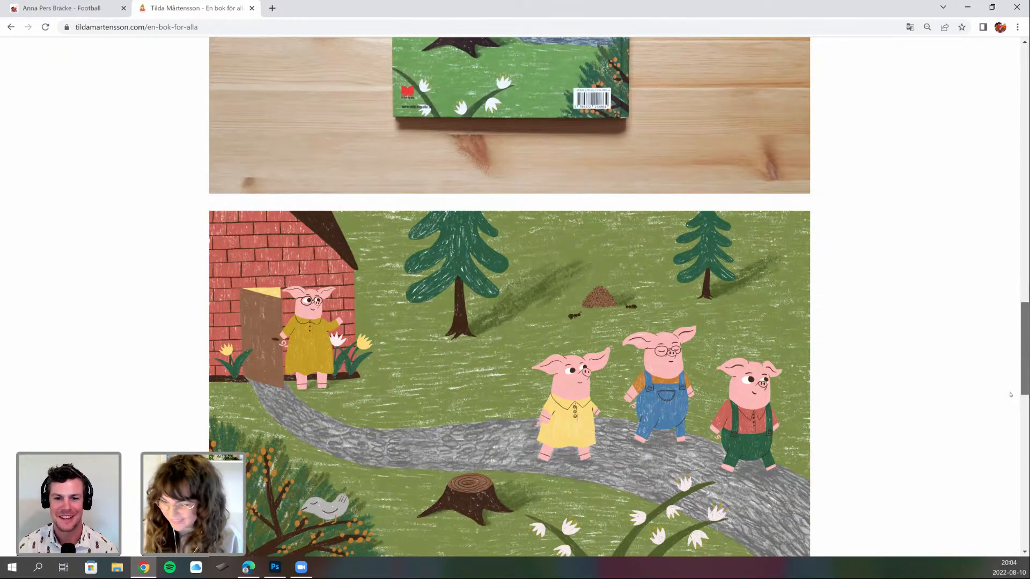
{"action": "scroll", "coordinate": [1011, 394], "scroll_direction": "down", "scroll_amount": 2}
- Examine the line work and texture in the illustration of the wolf blowing at the pigs
{"action": "scroll", "coordinate": [1010, 398], "scroll_direction": "down", "scroll_amount": 6}
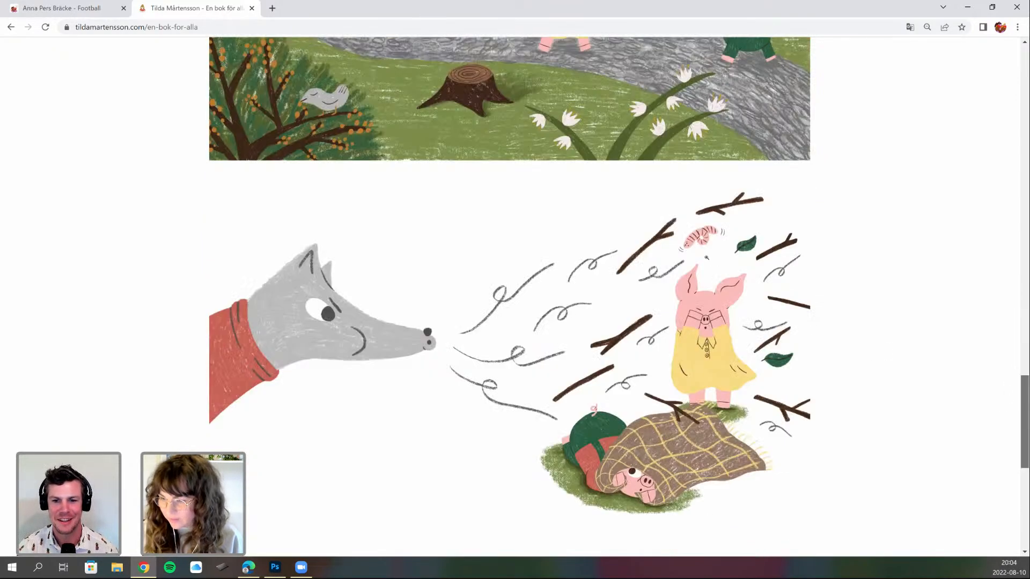
{"action": "scroll", "coordinate": [711, 263], "scroll_direction": "down", "scroll_amount": 1}
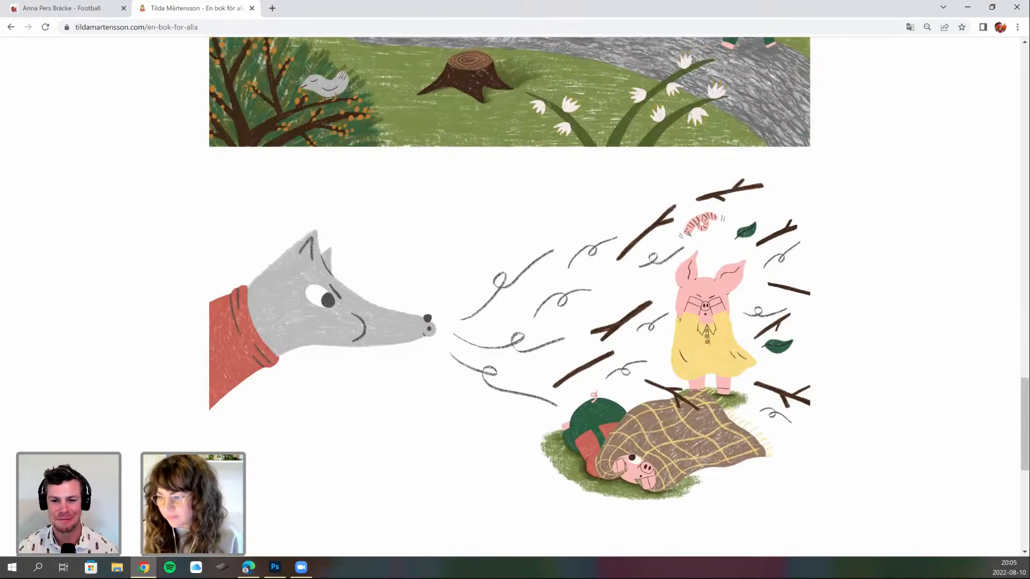
{"action": "scroll", "coordinate": [1010, 409], "scroll_direction": "down", "scroll_amount": 2}
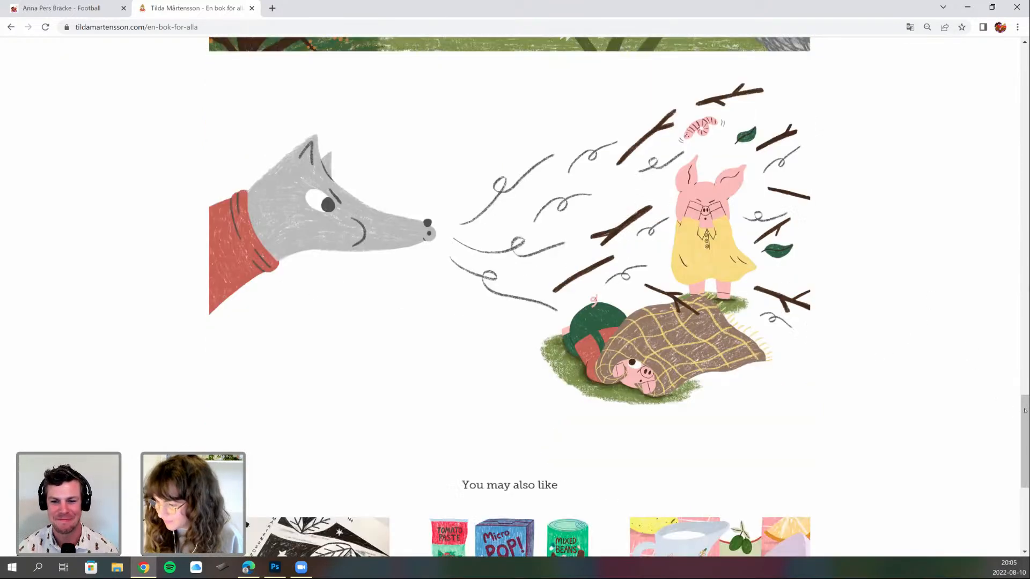
{"action": "scroll", "coordinate": [1028, 314], "scroll_direction": "down", "scroll_amount": 1}
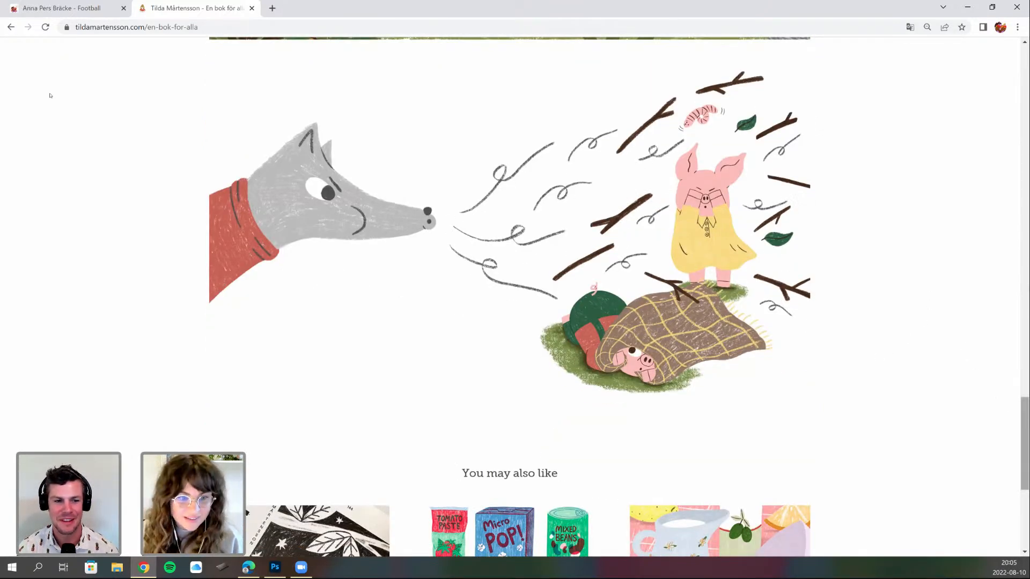
{"action": "scroll", "coordinate": [628, 214], "scroll_direction": "up", "scroll_amount": 12}
- Leave the picturebook project, open the Kopia av Cat Party project and start looking through its page
{"action": "key", "text": "alt+Left"}
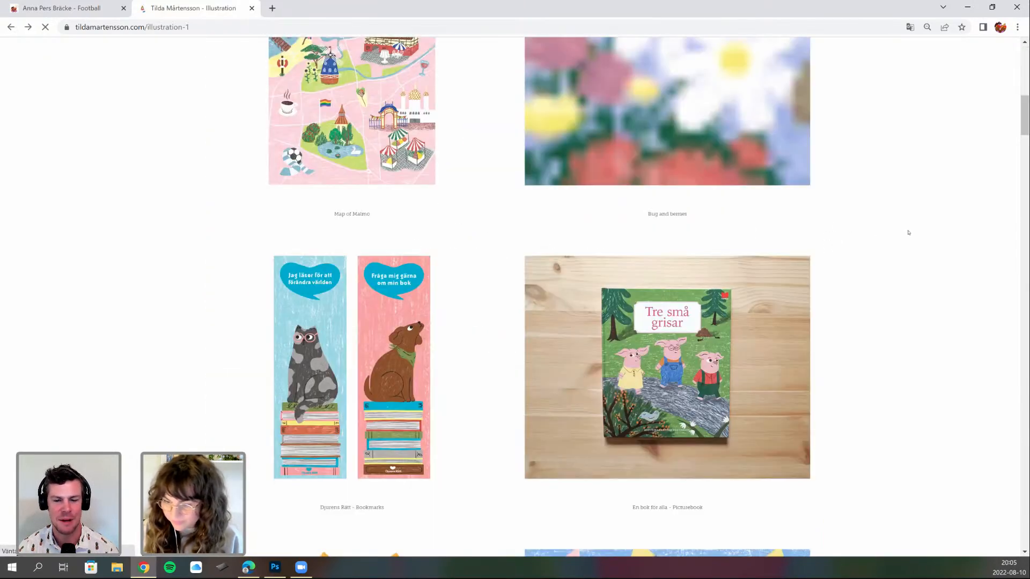
{"action": "scroll", "coordinate": [905, 232], "scroll_direction": "down", "scroll_amount": 5}
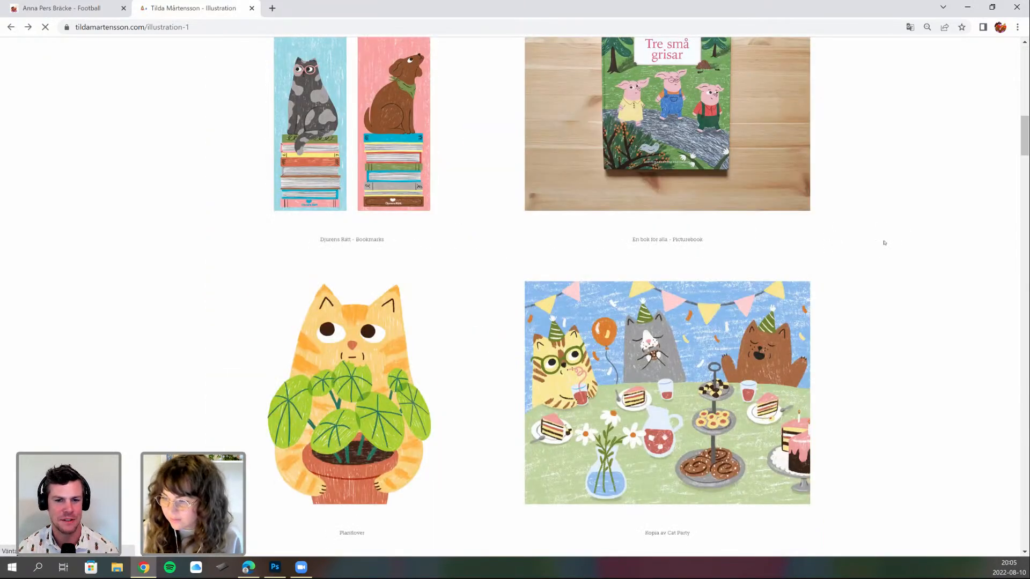
{"action": "scroll", "coordinate": [882, 241], "scroll_direction": "down", "scroll_amount": 1}
{"action": "scroll", "coordinate": [875, 252], "scroll_direction": "down", "scroll_amount": 1}
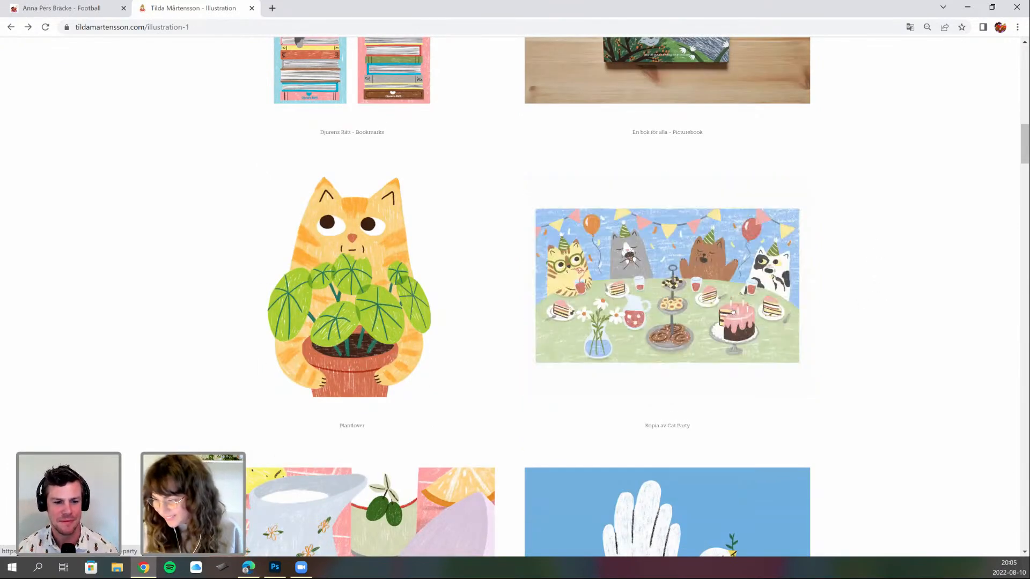
{"action": "left_click", "coordinate": [747, 307]}
{"action": "scroll", "coordinate": [848, 245], "scroll_direction": "down", "scroll_amount": 3}
{"action": "scroll", "coordinate": [882, 225], "scroll_direction": "down", "scroll_amount": 2}
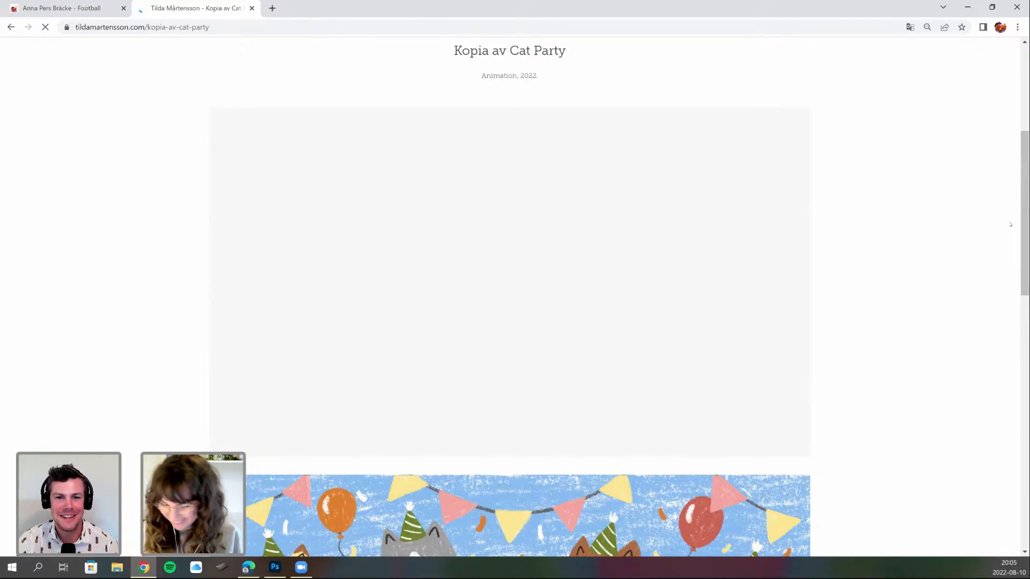
- Examine the chalk-like textures in the still Cat Party illustration of four cats around the cake table
{"action": "scroll", "coordinate": [996, 255], "scroll_direction": "down", "scroll_amount": 2}
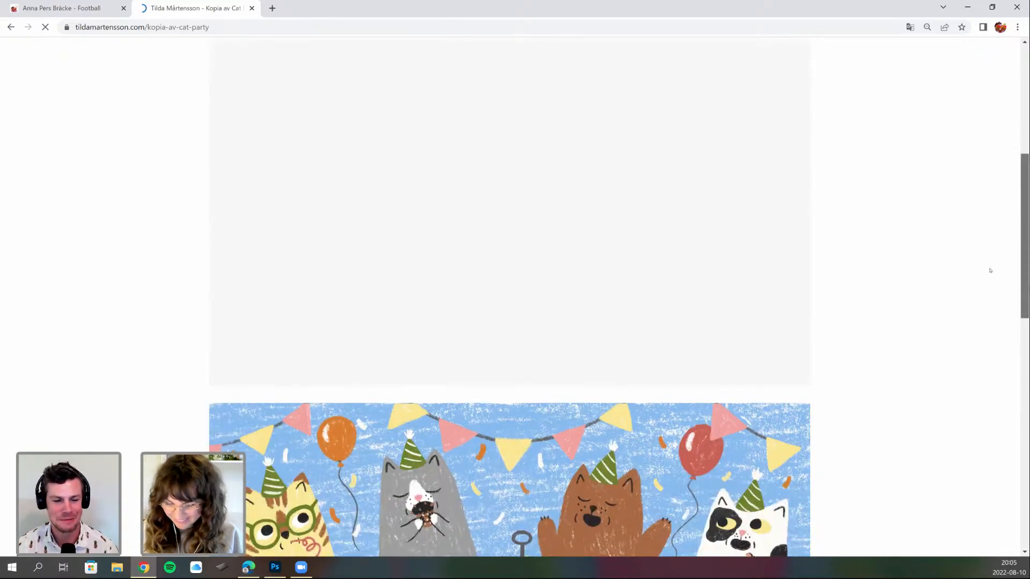
{"action": "scroll", "coordinate": [986, 269], "scroll_direction": "down", "scroll_amount": 3}
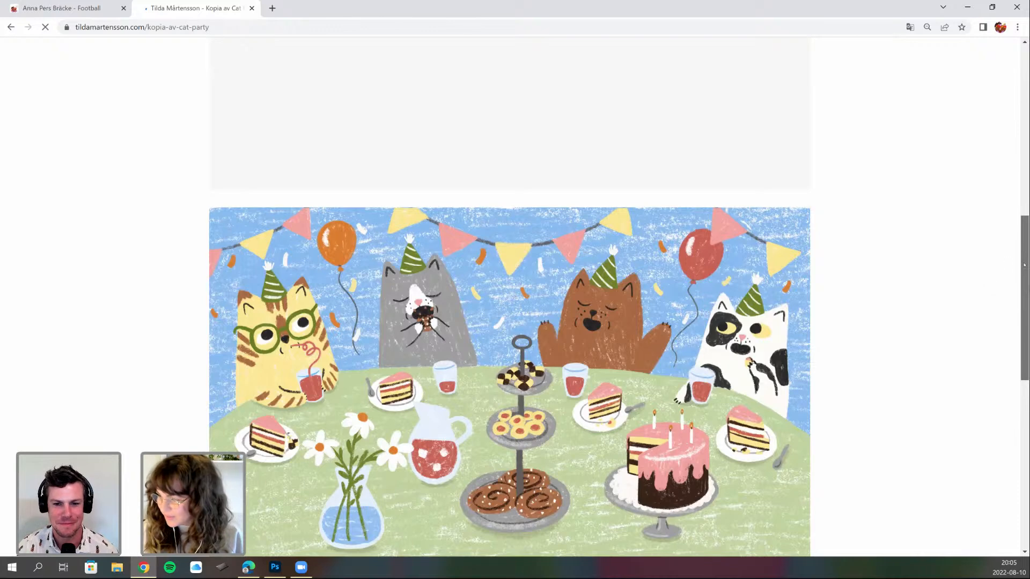
{"action": "scroll", "coordinate": [1025, 263], "scroll_direction": "down", "scroll_amount": 1}
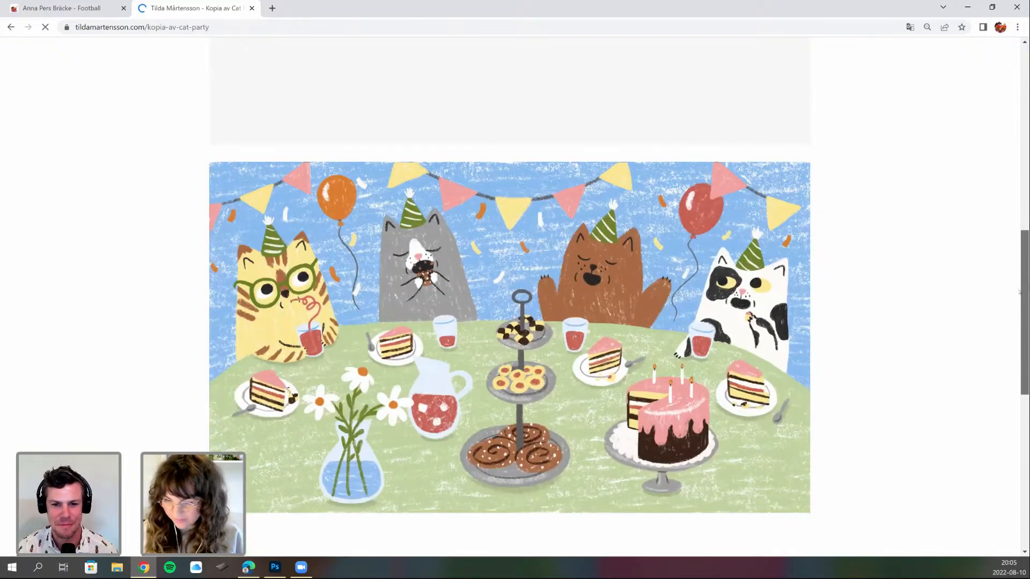
{"action": "scroll", "coordinate": [1014, 284], "scroll_direction": "down", "scroll_amount": 1}
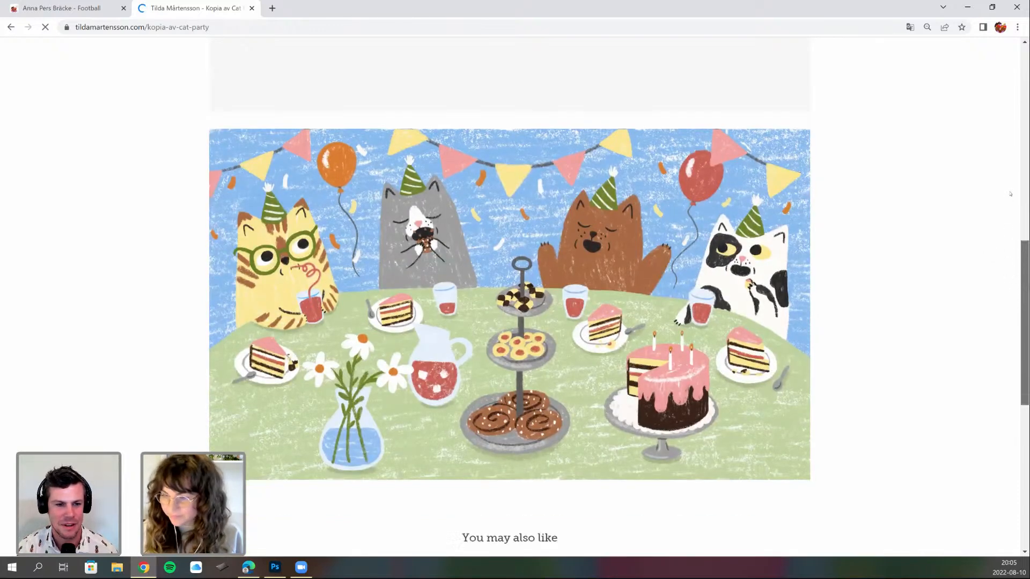
- Watch the animated version of the Cat Party illustration above the still image
{"action": "scroll", "coordinate": [1011, 178], "scroll_direction": "up", "scroll_amount": 1}
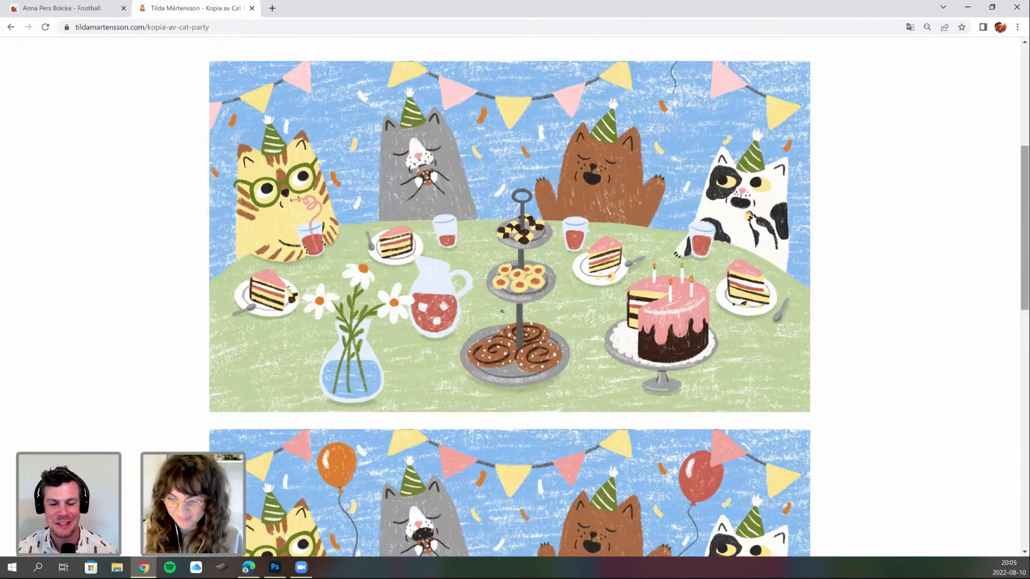
{"action": "scroll", "coordinate": [445, 251], "scroll_direction": "up", "scroll_amount": 1}
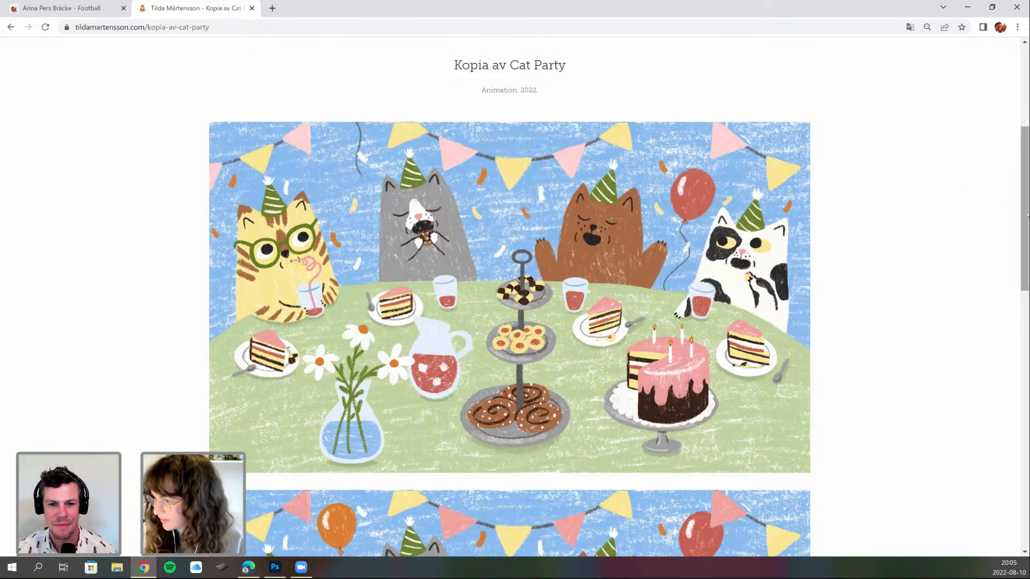
{"action": "scroll", "coordinate": [544, 270], "scroll_direction": "up", "scroll_amount": 1}
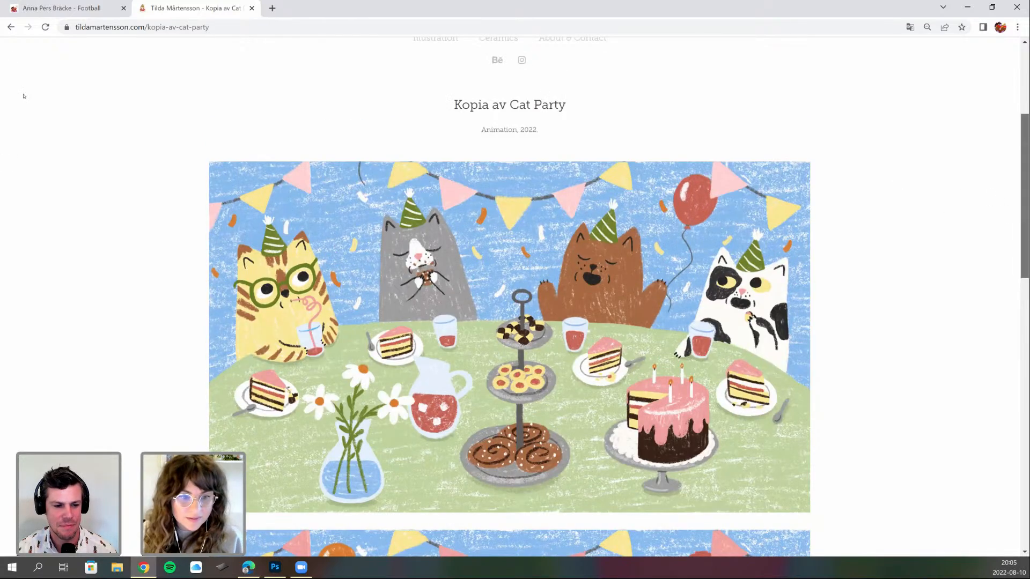
{"action": "scroll", "coordinate": [514, 197], "scroll_direction": "up", "scroll_amount": 1}
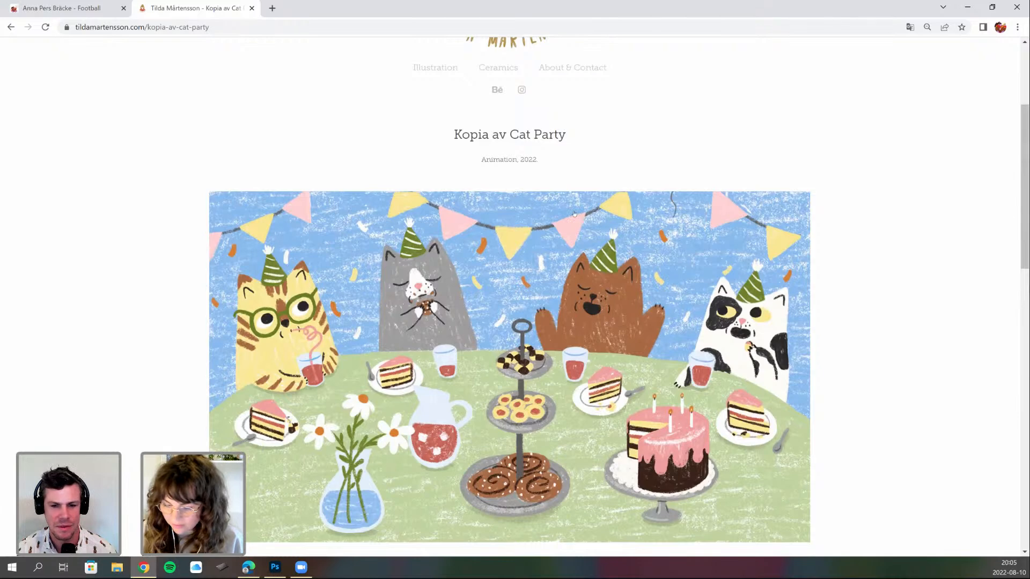
- Leave the Cat Party project and open the portfolio's Ceramics page
{"action": "key", "text": "alt+Left"}
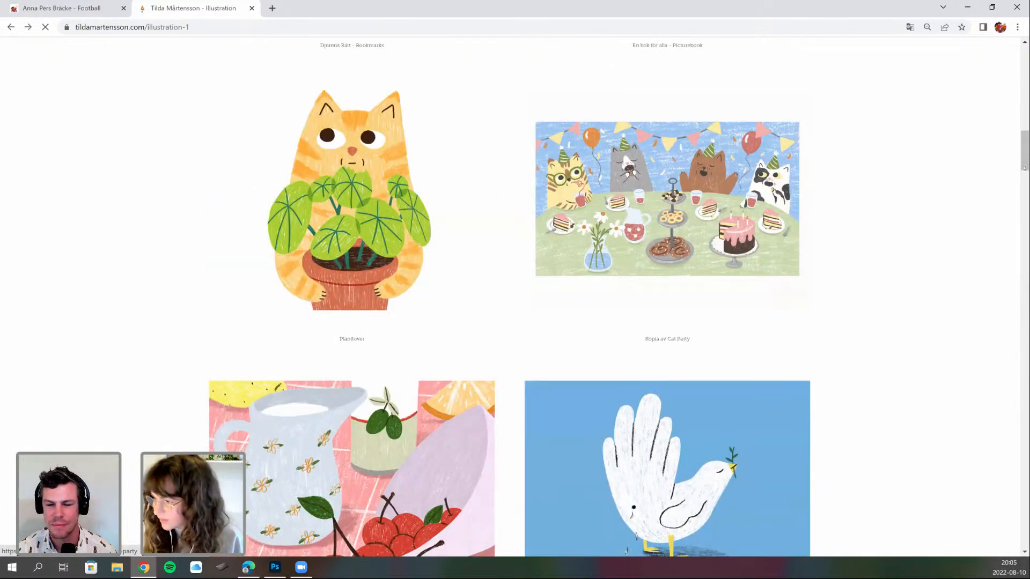
{"action": "scroll", "coordinate": [1024, 167], "scroll_direction": "down", "scroll_amount": 4}
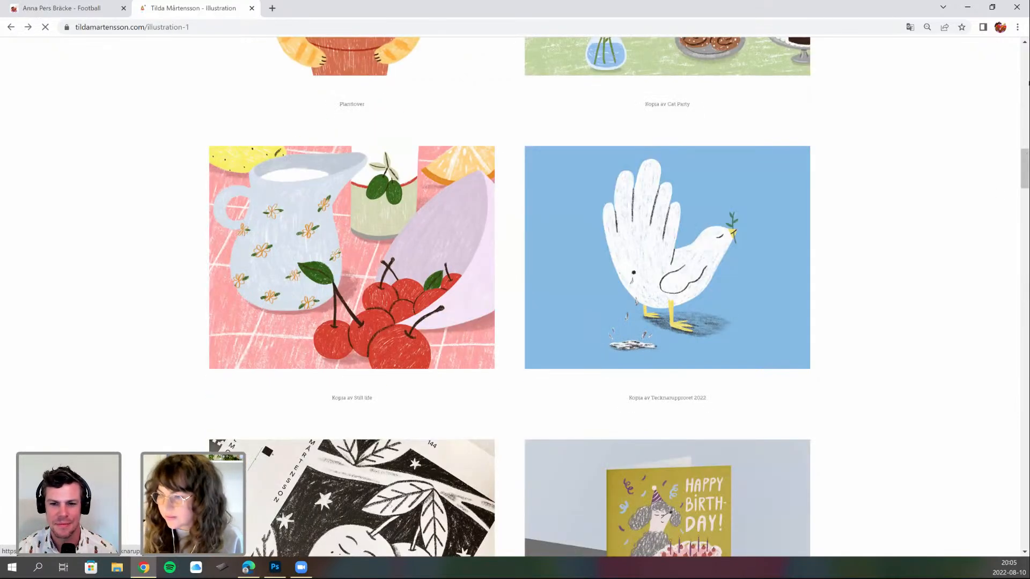
{"action": "left_click_drag", "start_coordinate": [1029, 83], "coordinate": [1028, 64]}
{"action": "left_click", "coordinate": [539, 286]}
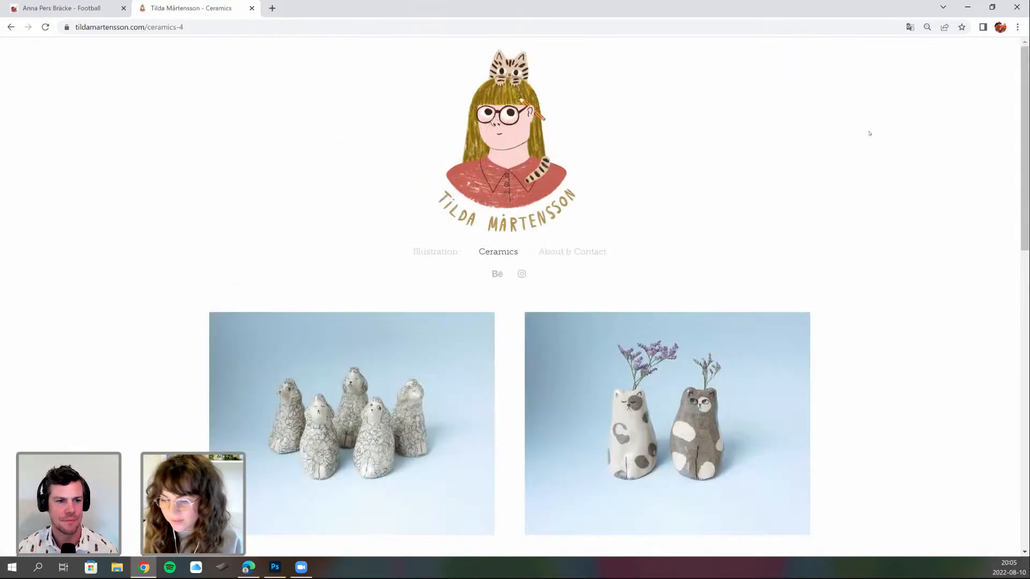
- Examine the Poodles and Cat vases photos on the Ceramics page
{"action": "scroll", "coordinate": [870, 133], "scroll_direction": "down", "scroll_amount": 2}
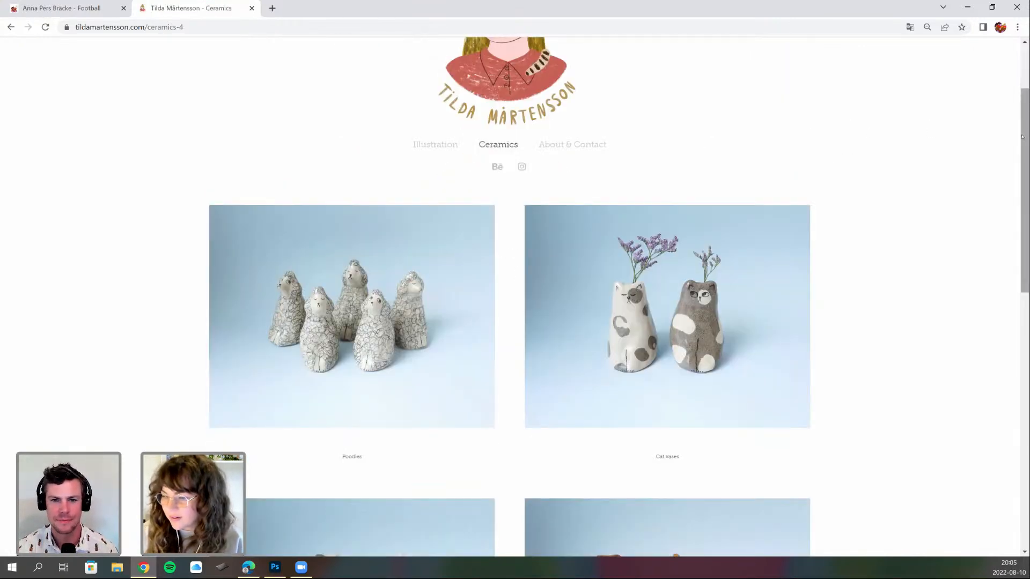
{"action": "scroll", "coordinate": [1022, 137], "scroll_direction": "down", "scroll_amount": 2}
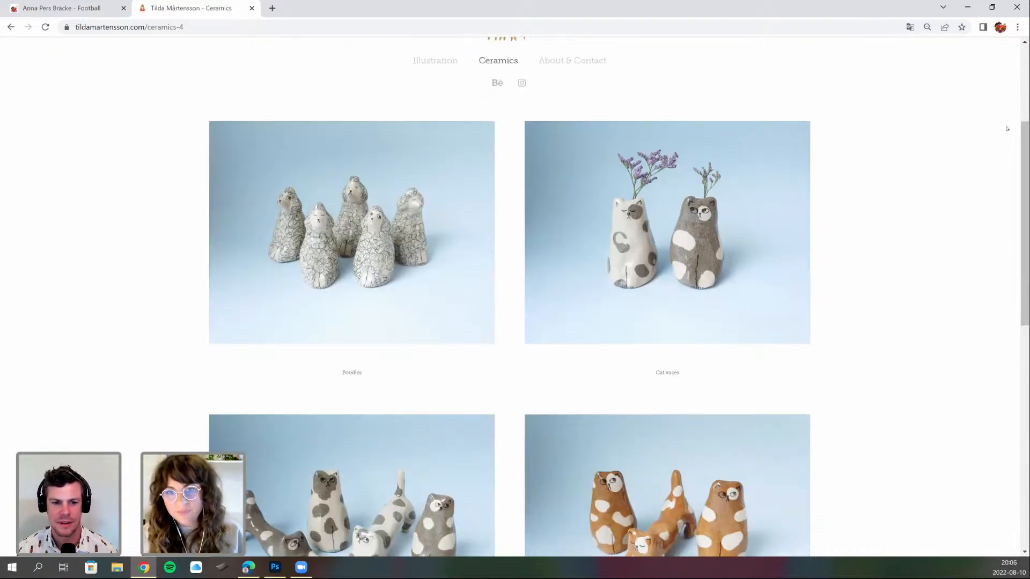
{"action": "scroll", "coordinate": [1014, 200], "scroll_direction": "down", "scroll_amount": 2}
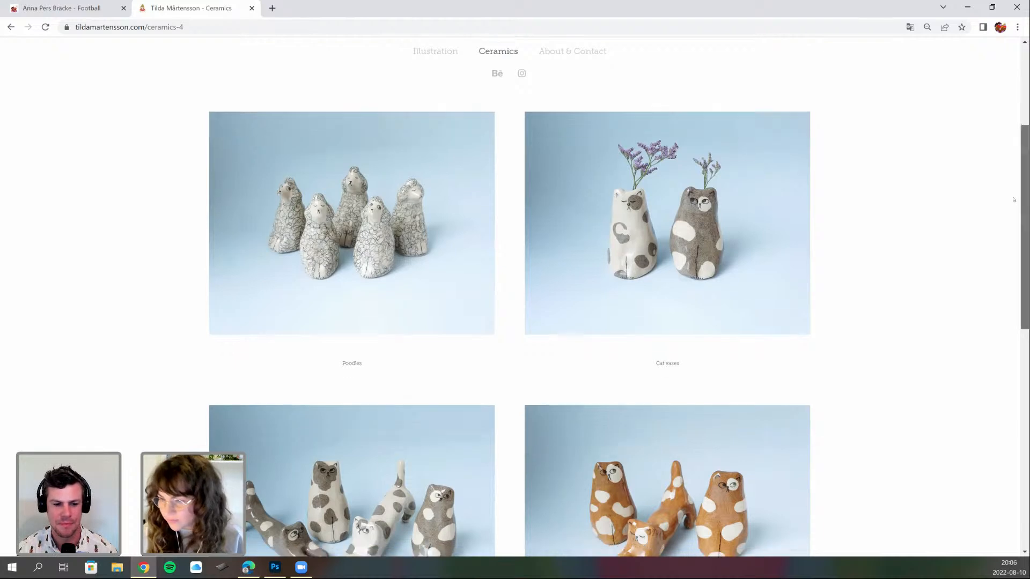
{"action": "scroll", "coordinate": [1013, 201], "scroll_direction": "down", "scroll_amount": 1}
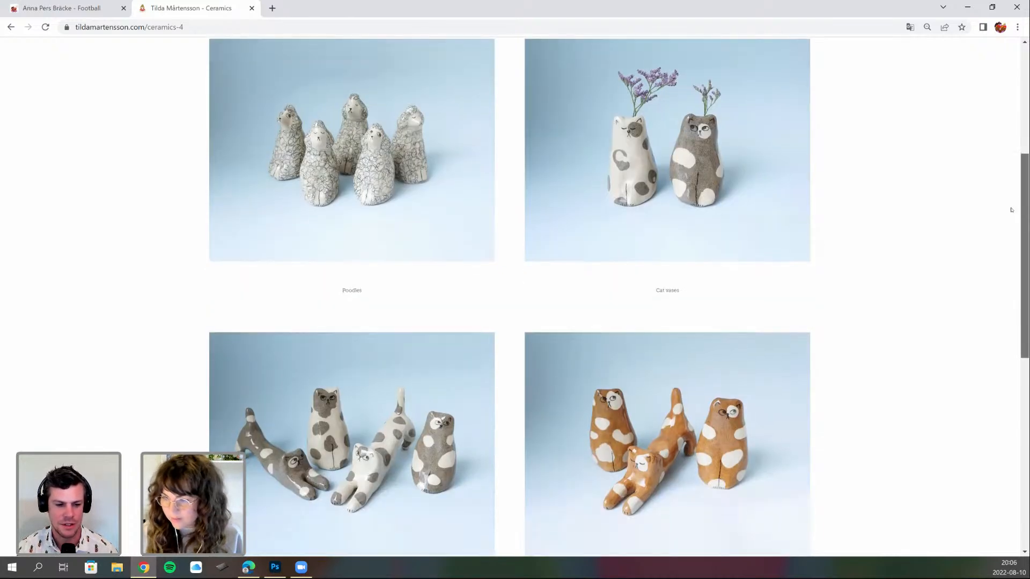
- Examine the photos of the grey-and-white and orange-and-white spotted ceramic cats
{"action": "scroll", "coordinate": [1010, 210], "scroll_direction": "down", "scroll_amount": 1}
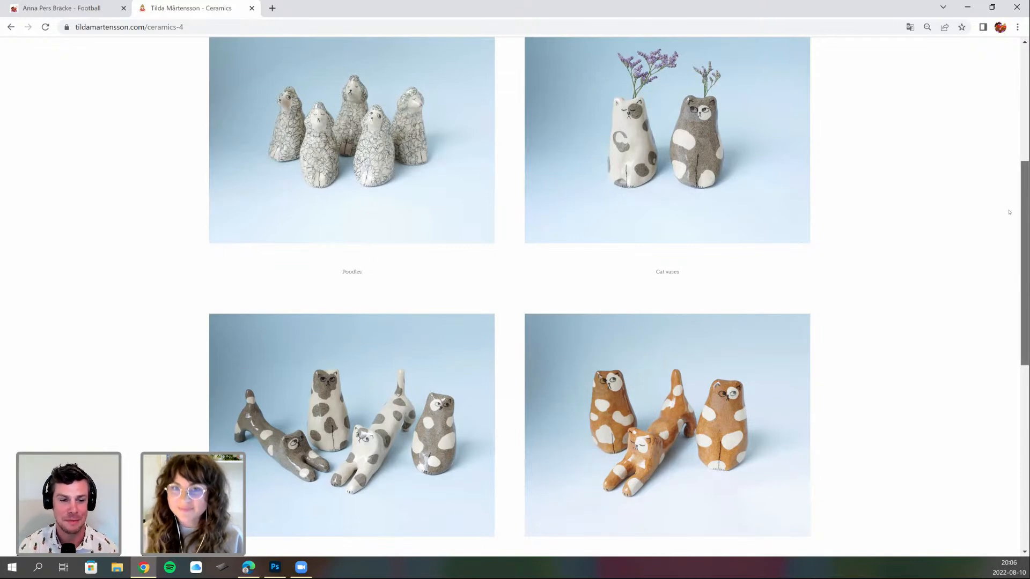
{"action": "scroll", "coordinate": [1010, 214], "scroll_direction": "down", "scroll_amount": 1}
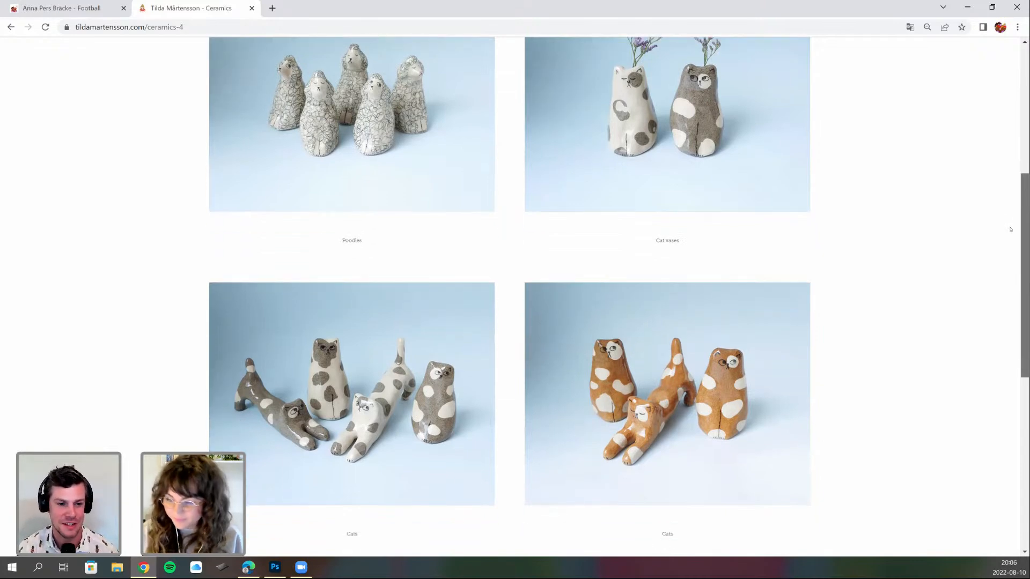
{"action": "scroll", "coordinate": [1011, 228], "scroll_direction": "down", "scroll_amount": 1}
{"action": "scroll", "coordinate": [1010, 233], "scroll_direction": "down", "scroll_amount": 1}
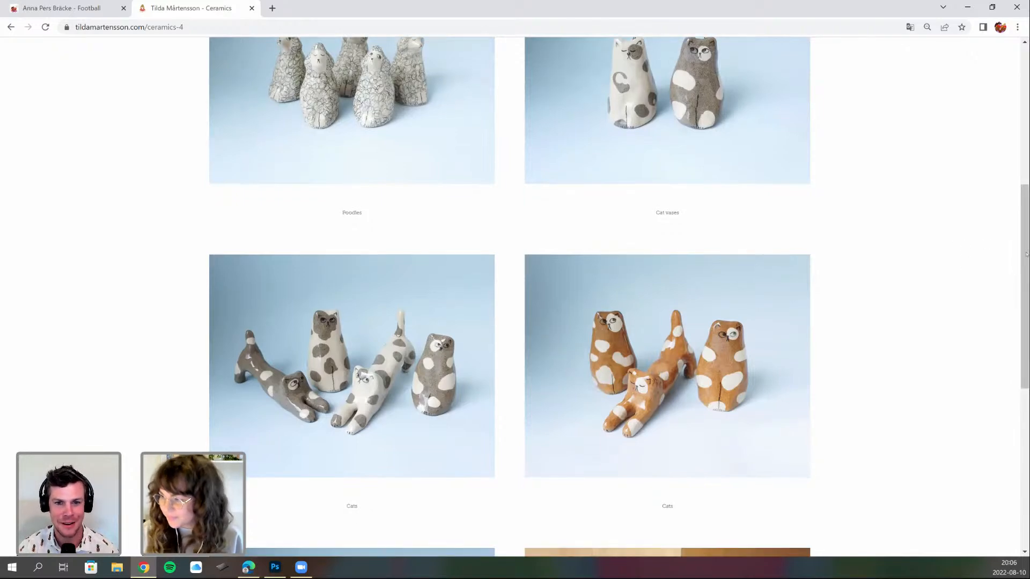
{"action": "left_click_drag", "start_coordinate": [1026, 254], "coordinate": [1023, 257]}
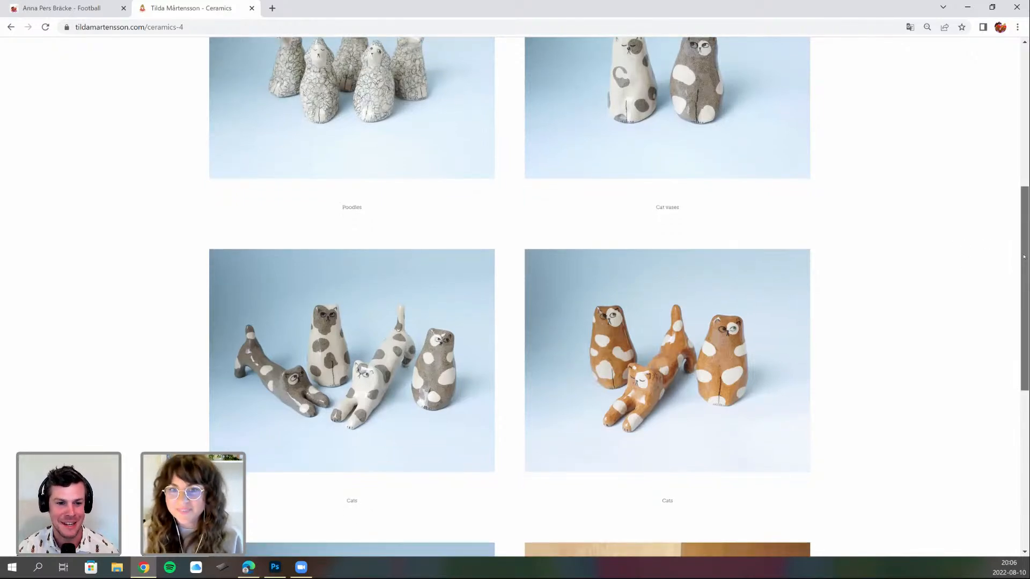
{"action": "scroll", "coordinate": [1022, 263], "scroll_direction": "down", "scroll_amount": 1}
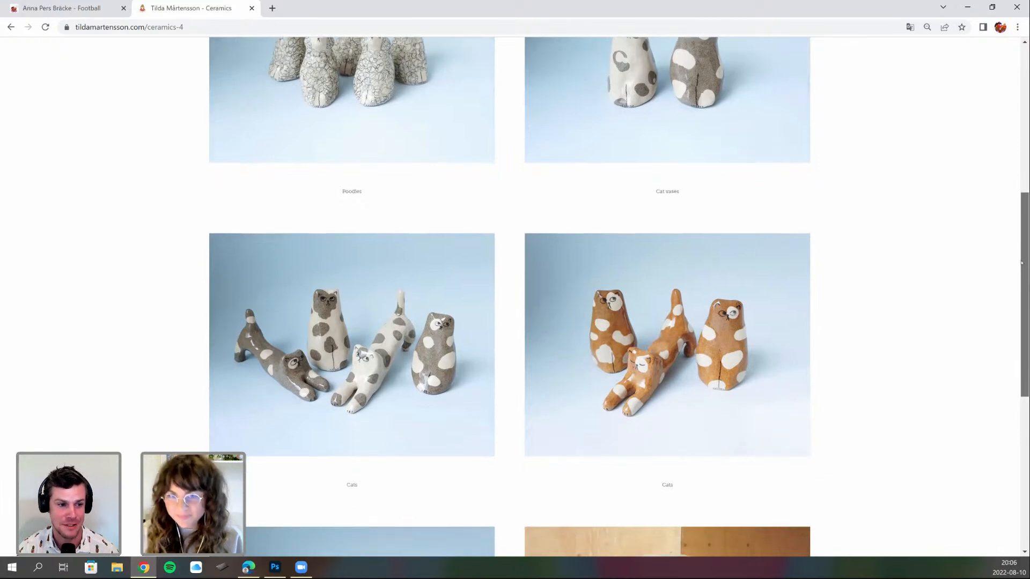
{"action": "scroll", "coordinate": [1019, 269], "scroll_direction": "down", "scroll_amount": 1}
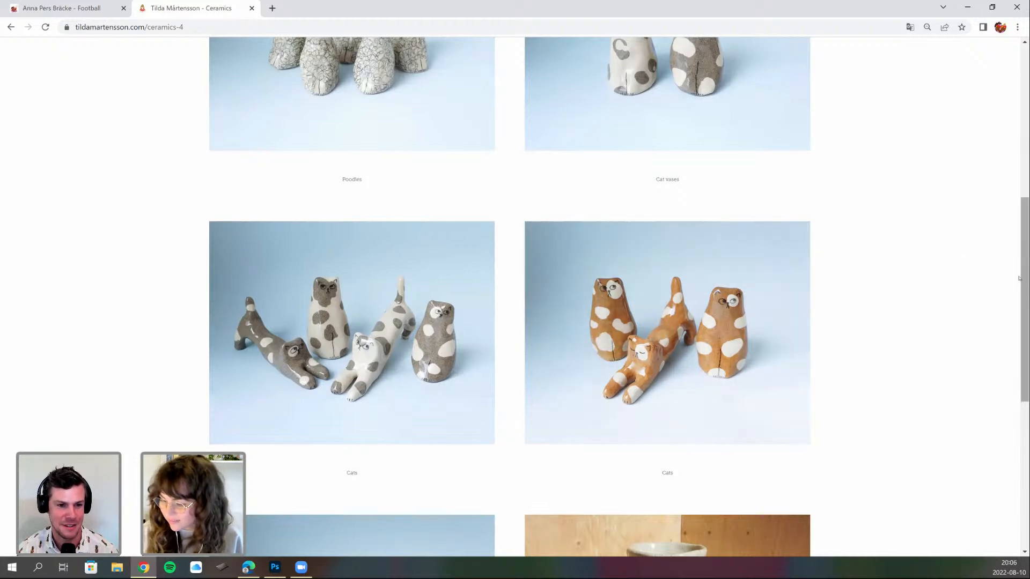
- Look at the marbled ceramic cats and the Bug vase further along the Ceramics page
{"action": "scroll", "coordinate": [997, 343], "scroll_direction": "down", "scroll_amount": 5}
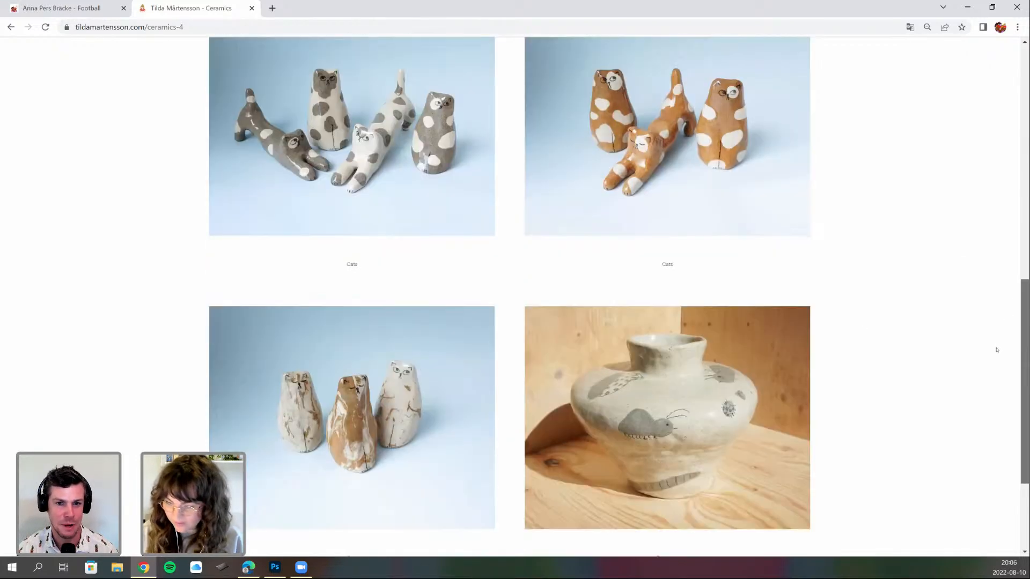
{"action": "scroll", "coordinate": [996, 349], "scroll_direction": "down", "scroll_amount": 1}
{"action": "scroll", "coordinate": [997, 328], "scroll_direction": "up", "scroll_amount": 4}
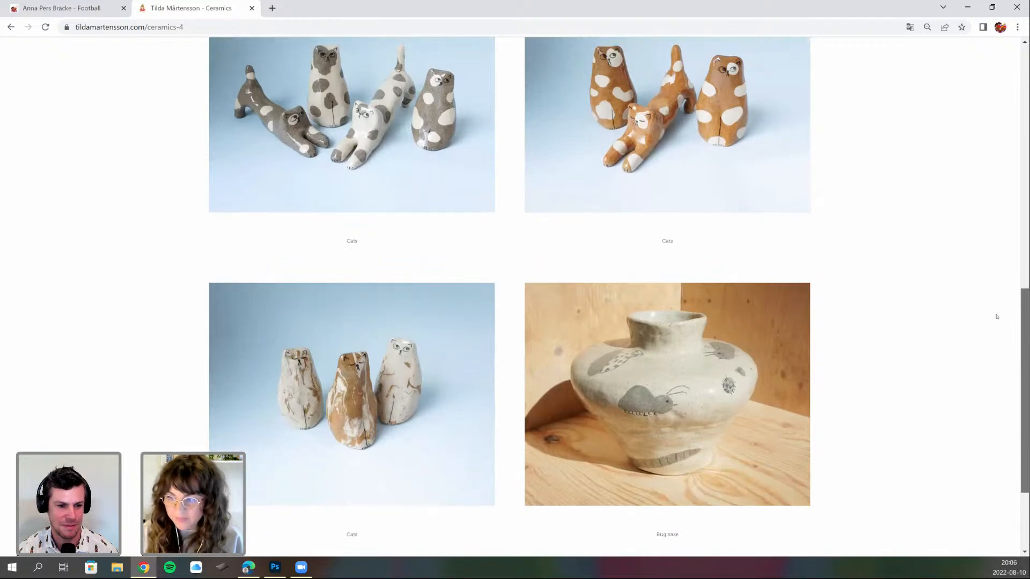
- Go back over the spotted cats, Poodles and Cat vases photos for a second look
{"action": "scroll", "coordinate": [1026, 244], "scroll_direction": "up", "scroll_amount": 3}
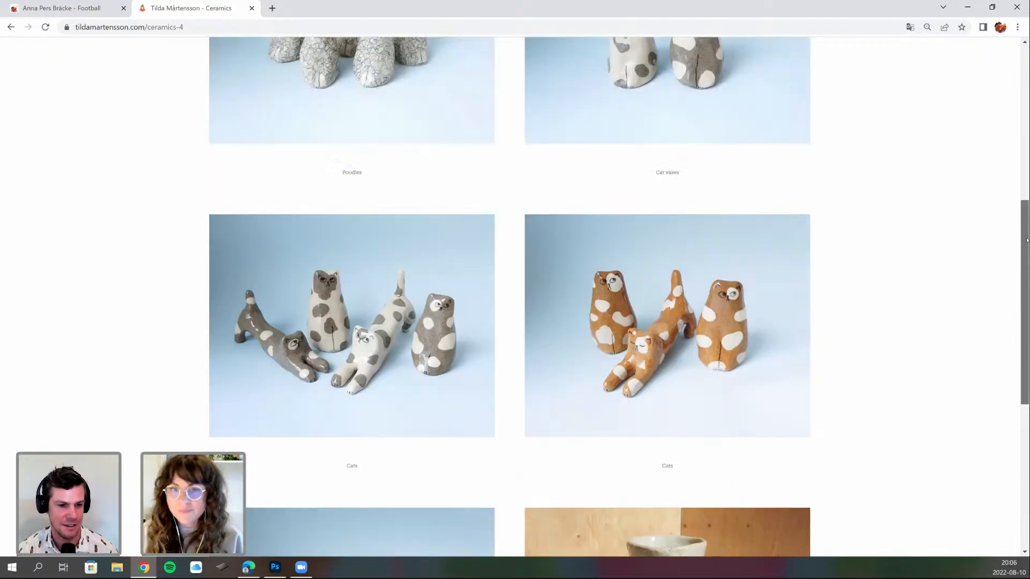
{"action": "scroll", "coordinate": [1026, 223], "scroll_direction": "up", "scroll_amount": 1}
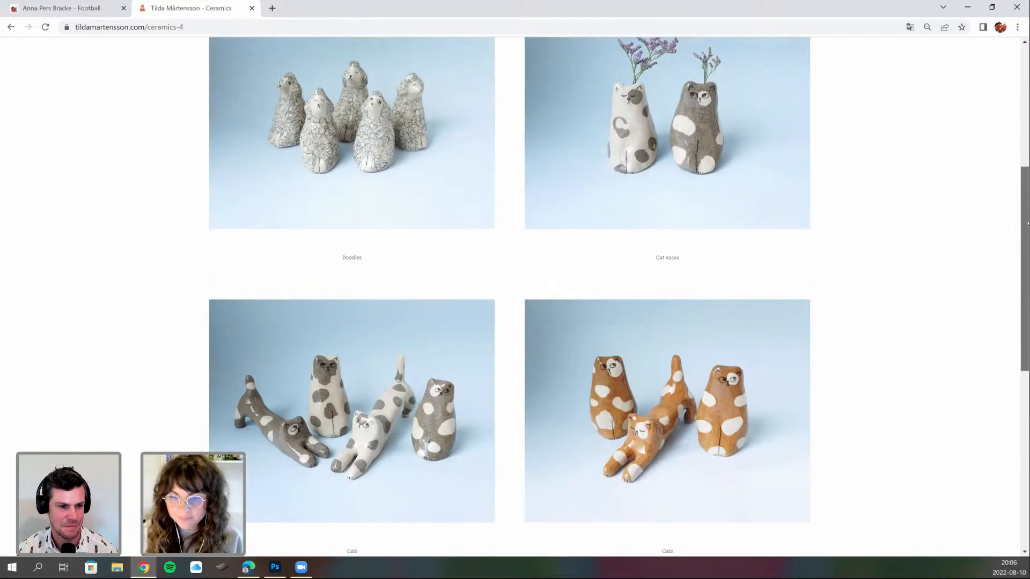
{"action": "scroll", "coordinate": [1026, 220], "scroll_direction": "up", "scroll_amount": 1}
{"action": "scroll", "coordinate": [1027, 215], "scroll_direction": "up", "scroll_amount": 2}
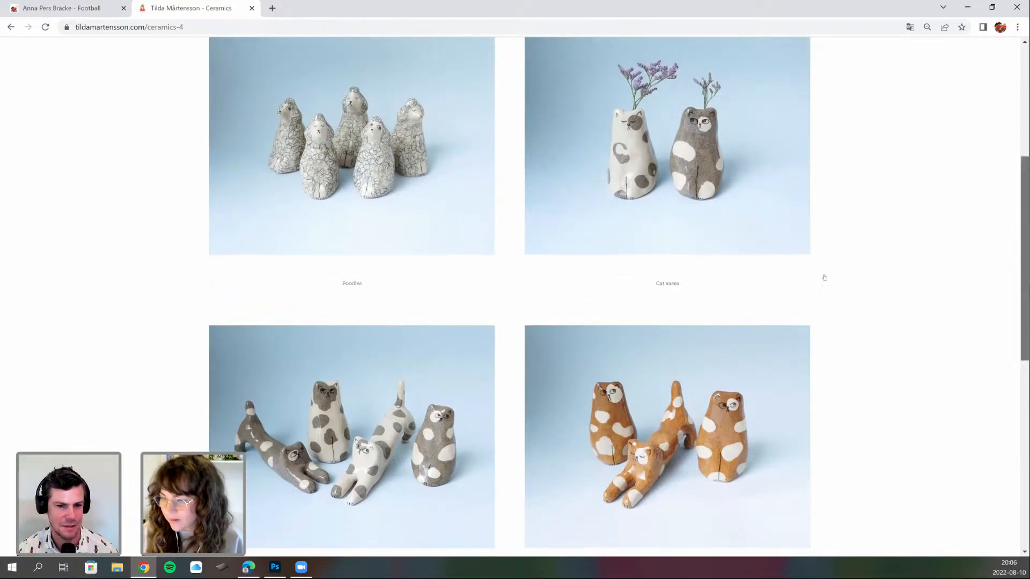
{"action": "scroll", "coordinate": [822, 275], "scroll_direction": "up", "scroll_amount": 2}
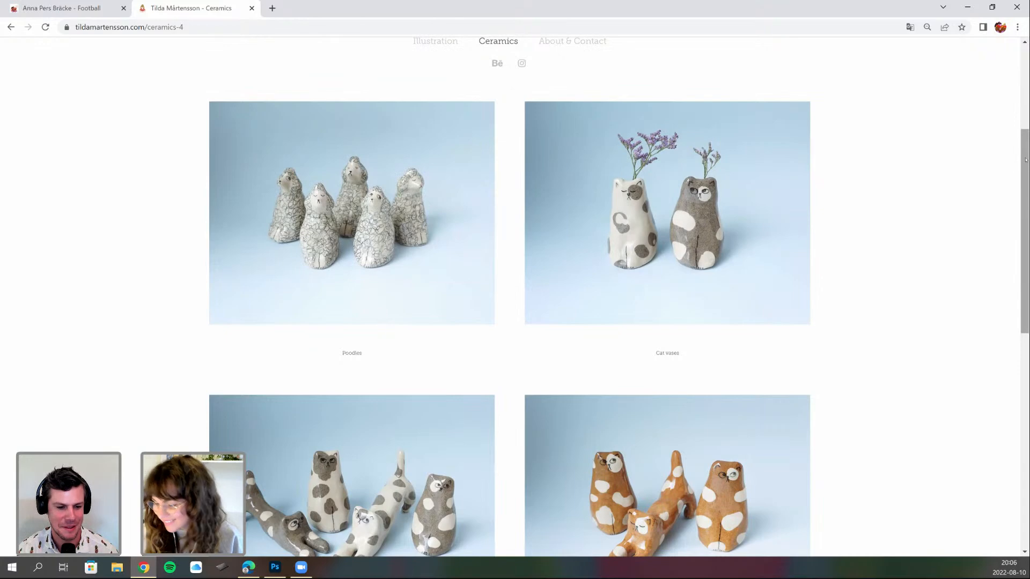
{"action": "scroll", "coordinate": [1027, 178], "scroll_direction": "down", "scroll_amount": 1}
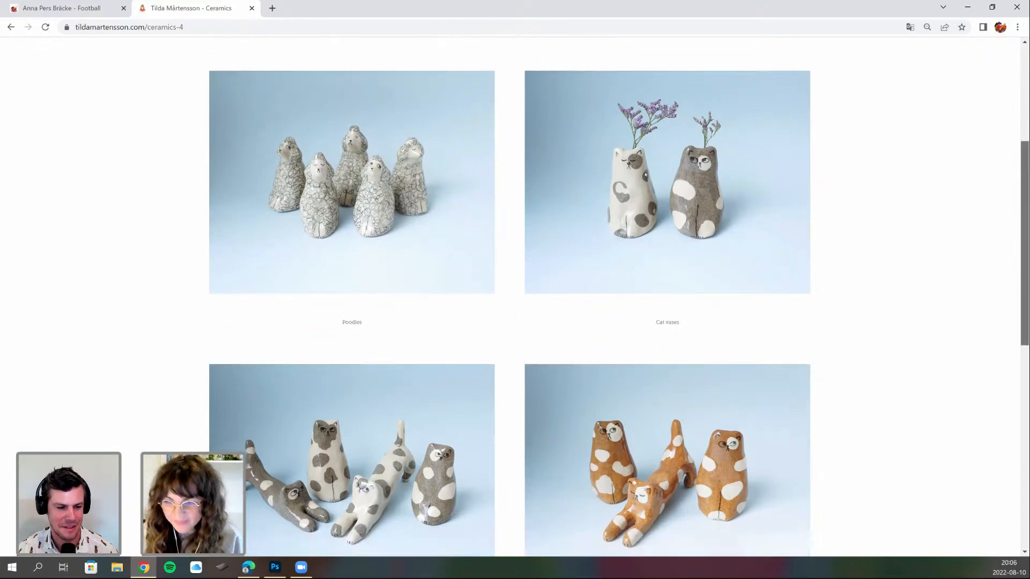
- Return to the Illustration overview, open the Kopia av Soy milk - Package design project and view the Soja Dryck carton
{"action": "scroll", "coordinate": [646, 176], "scroll_direction": "up", "scroll_amount": 5}
{"action": "left_click", "coordinate": [437, 151]}
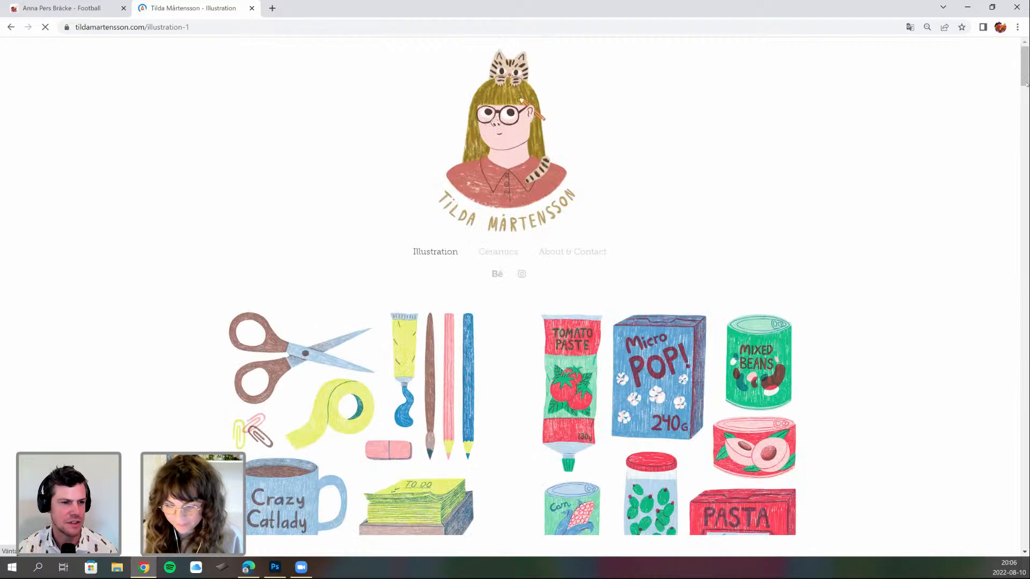
{"action": "scroll", "coordinate": [1026, 83], "scroll_direction": "down", "scroll_amount": 3}
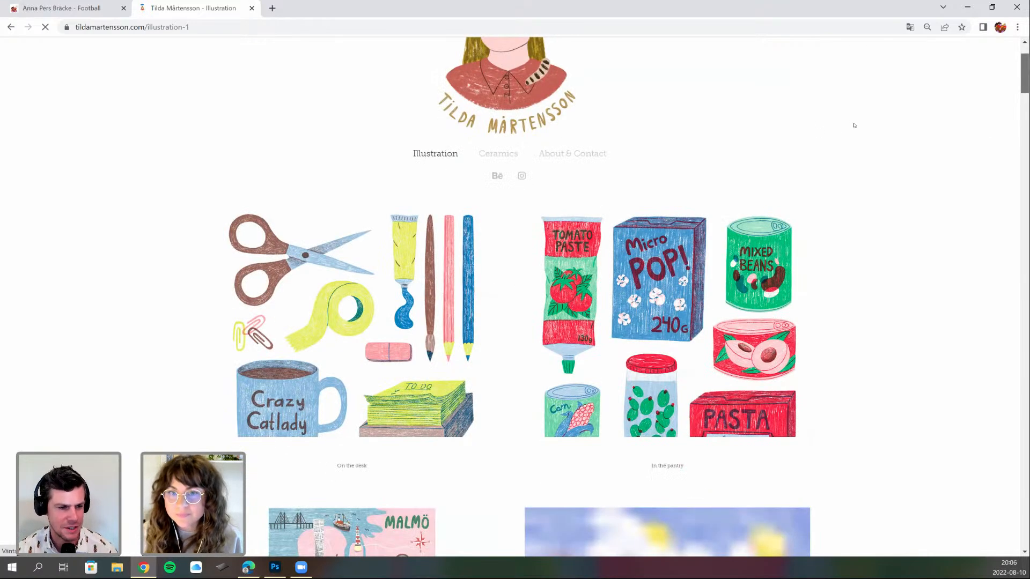
{"action": "scroll", "coordinate": [865, 134], "scroll_direction": "down", "scroll_amount": 1}
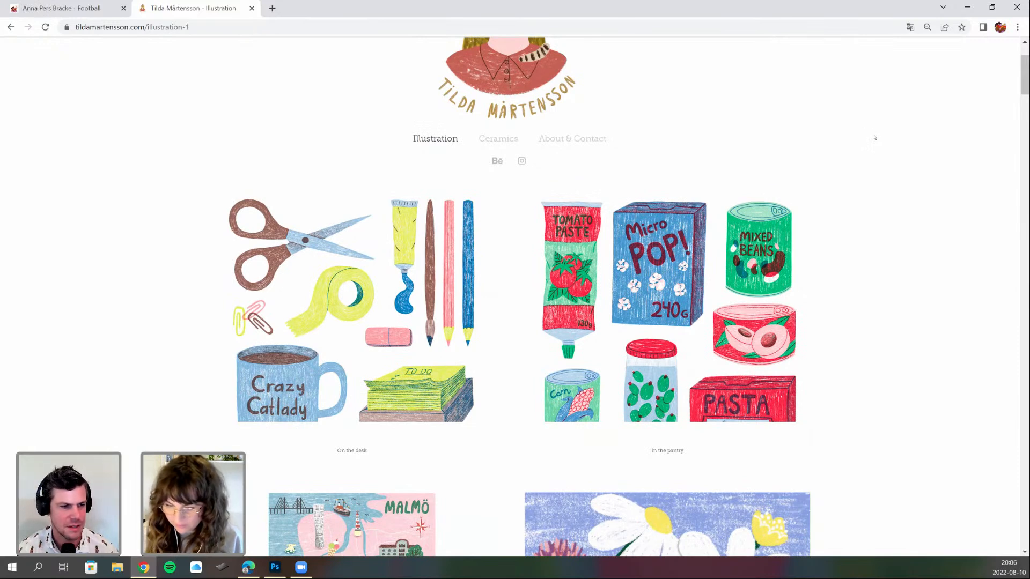
{"action": "scroll", "coordinate": [874, 137], "scroll_direction": "down", "scroll_amount": 8}
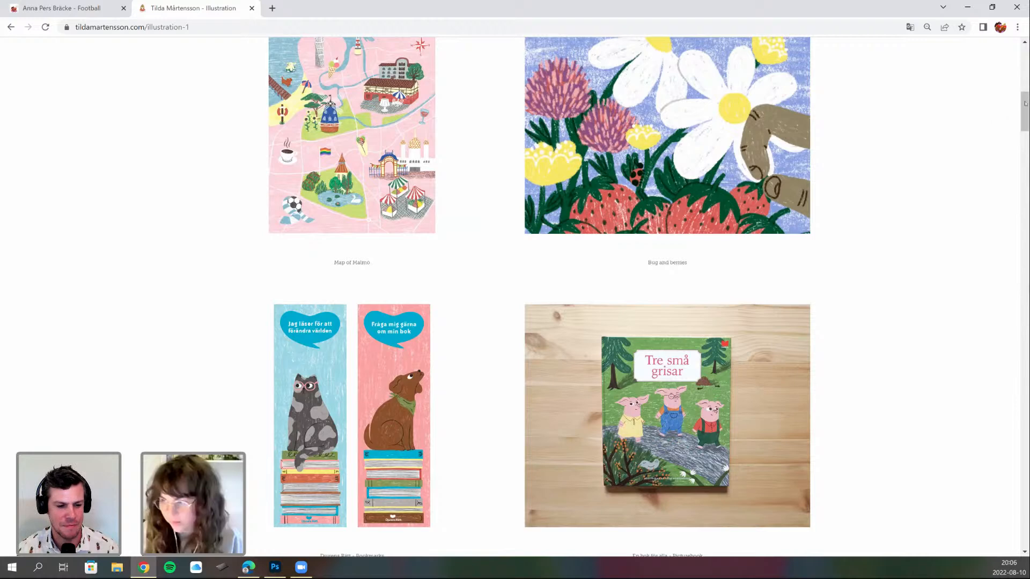
{"action": "scroll", "coordinate": [403, 176], "scroll_direction": "down", "scroll_amount": 20}
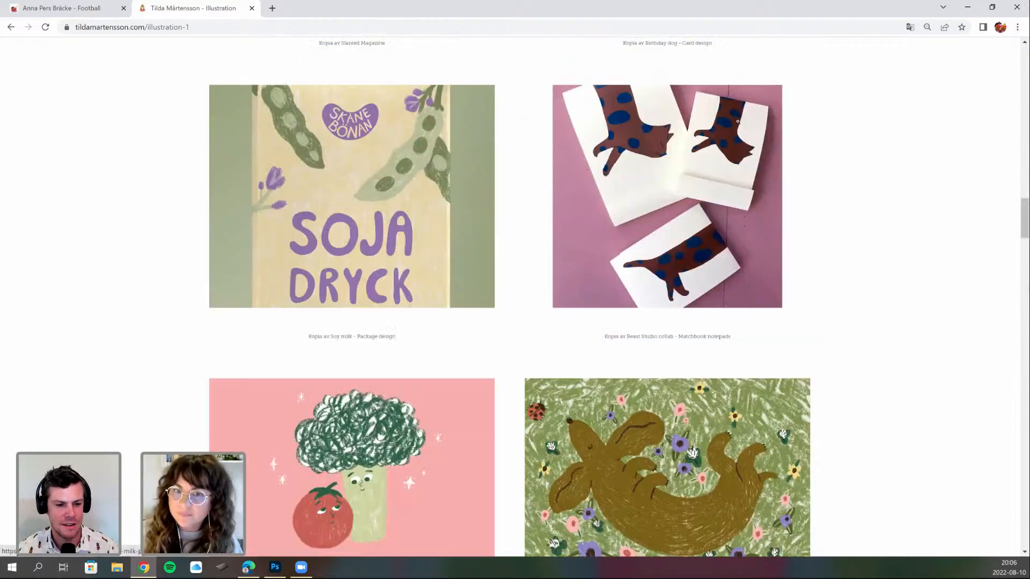
{"action": "left_click", "coordinate": [403, 175]}
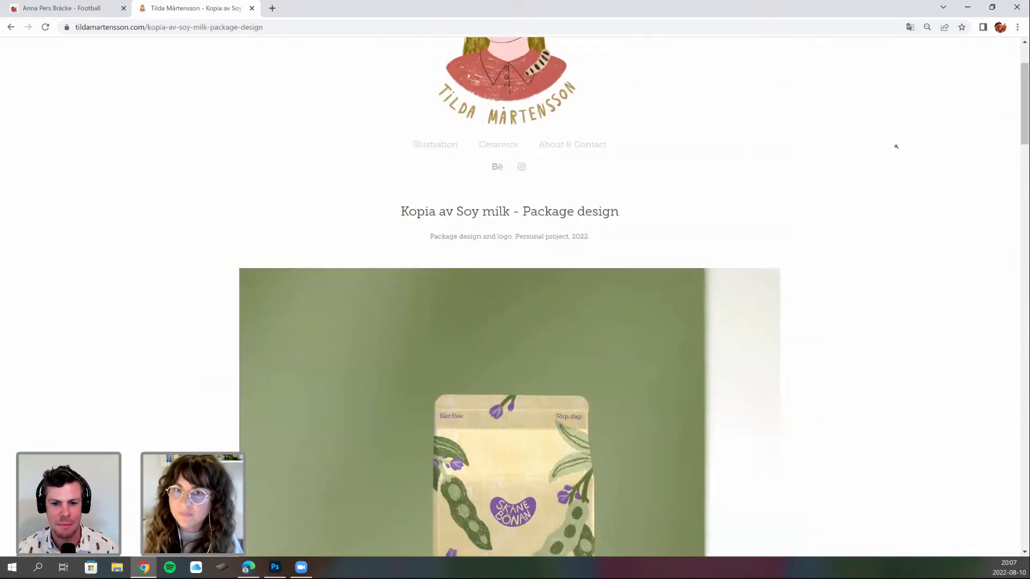
{"action": "scroll", "coordinate": [896, 145], "scroll_direction": "down", "scroll_amount": 4}
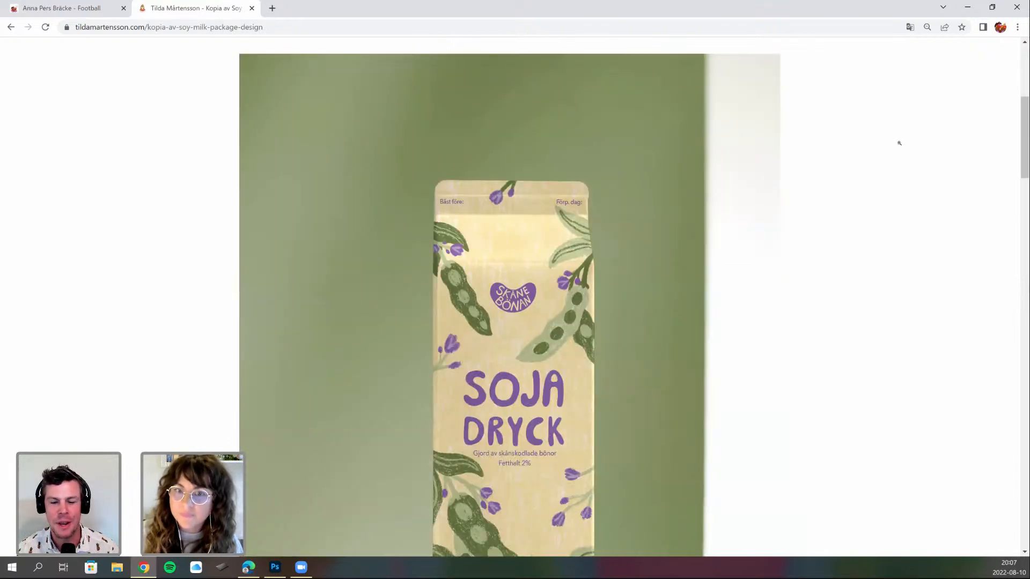
- Examine the Soja Dryck carton mock-up from its lid to its base, including the textured bean and flower pattern
{"action": "scroll", "coordinate": [899, 142], "scroll_direction": "down", "scroll_amount": 2}
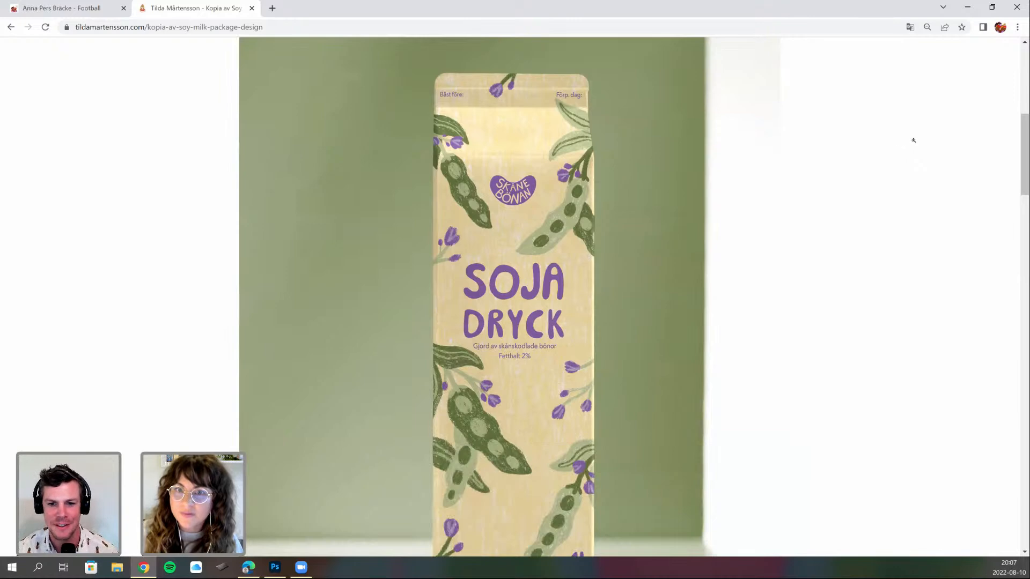
{"action": "scroll", "coordinate": [746, 133], "scroll_direction": "down", "scroll_amount": 3}
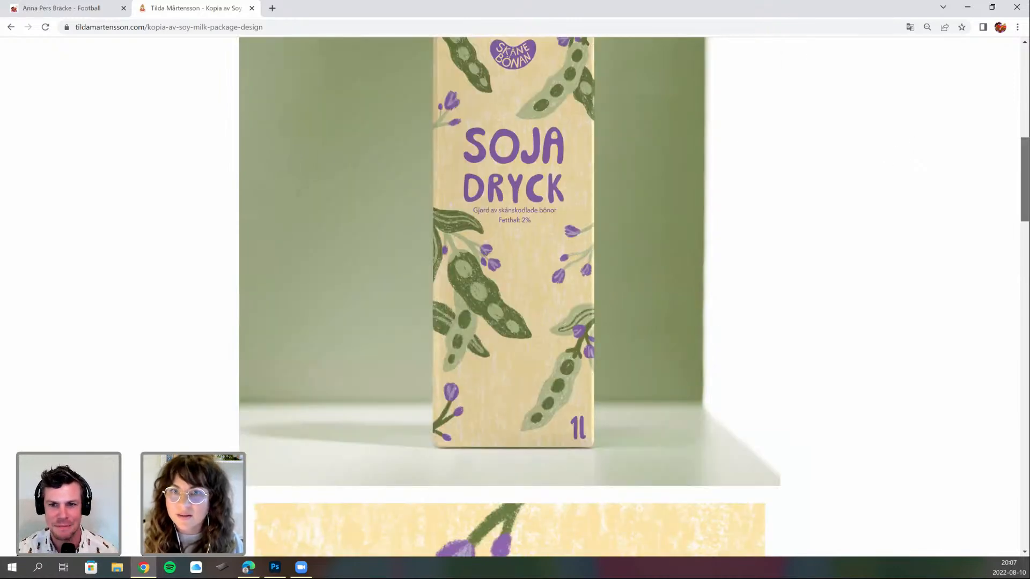
{"action": "scroll", "coordinate": [510, 295], "scroll_direction": "up", "scroll_amount": 3}
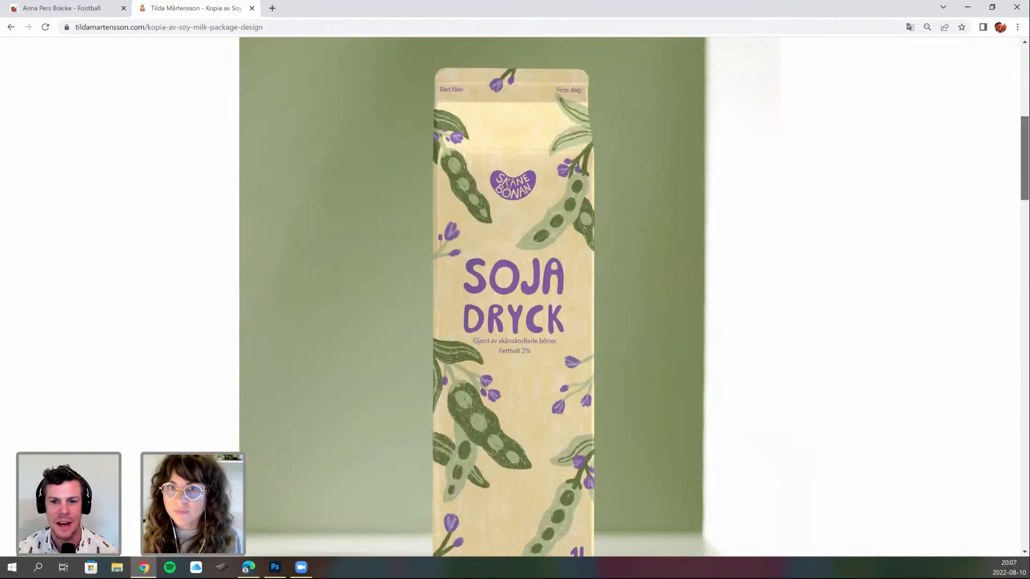
{"action": "scroll", "coordinate": [756, 84], "scroll_direction": "down", "scroll_amount": 2}
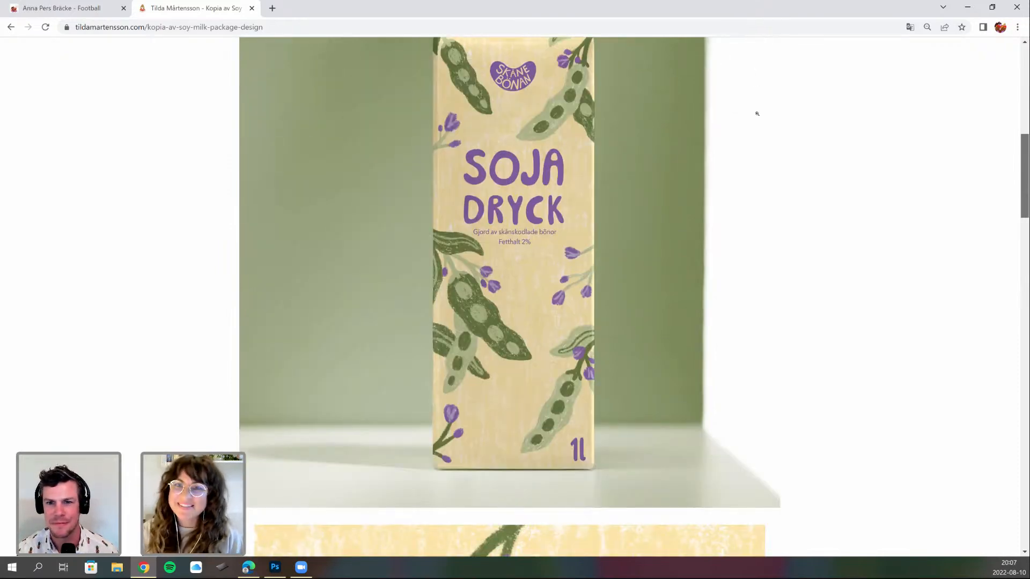
{"action": "scroll", "coordinate": [980, 76], "scroll_direction": "down", "scroll_amount": 2}
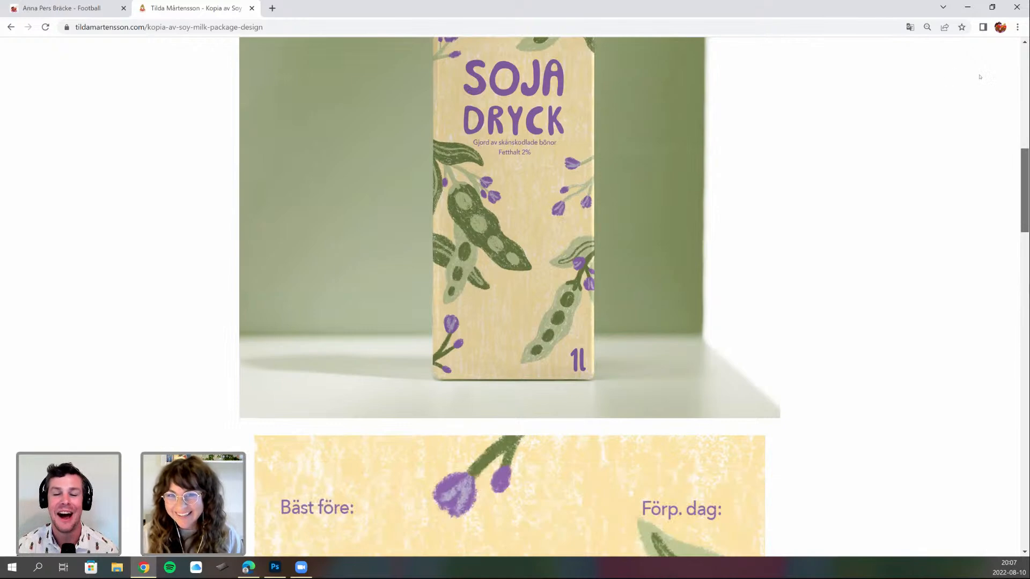
{"action": "scroll", "coordinate": [1019, 120], "scroll_direction": "down", "scroll_amount": 2}
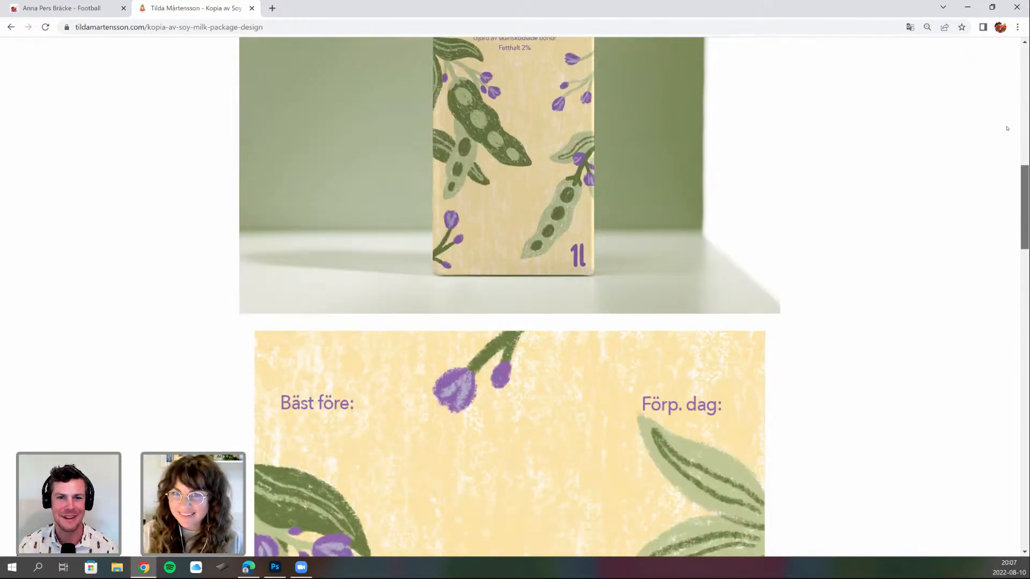
- Look at the enlarged carton artwork with the Skåne Bönan logo and Soja Dryck lettering, and return to the carton photo
{"action": "scroll", "coordinate": [1007, 128], "scroll_direction": "down", "scroll_amount": 4}
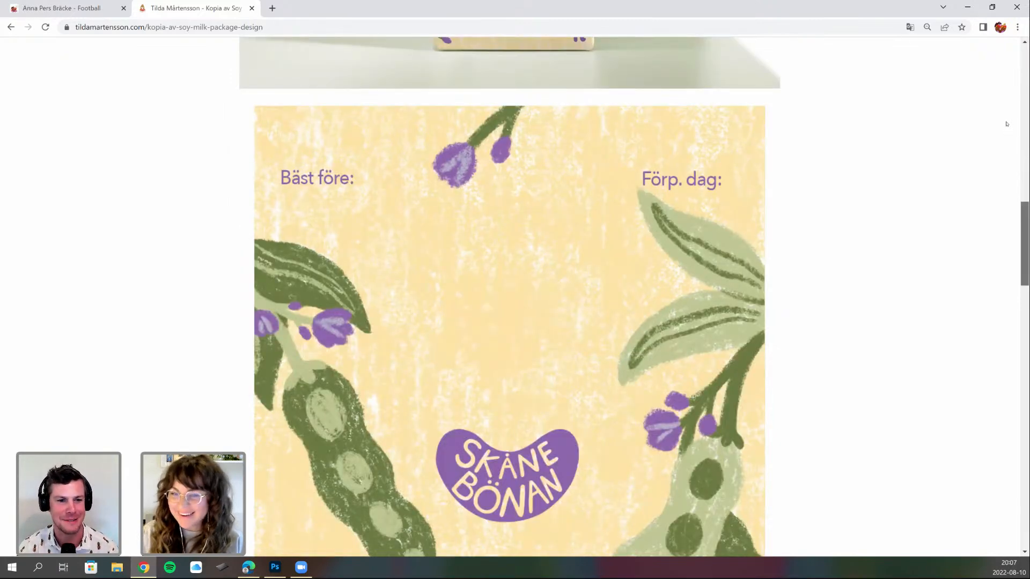
{"action": "scroll", "coordinate": [1004, 124], "scroll_direction": "down", "scroll_amount": 8}
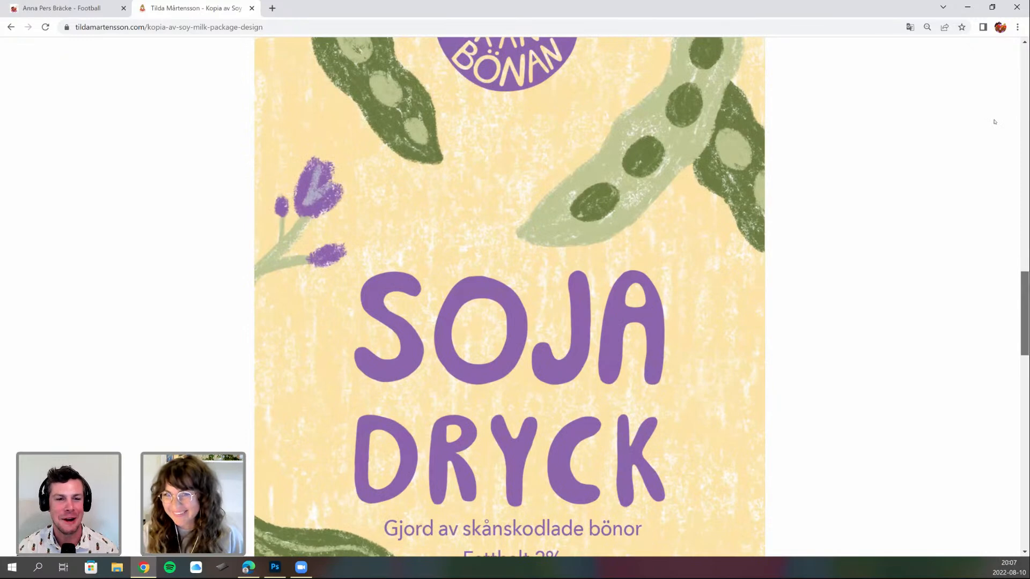
{"action": "scroll", "coordinate": [995, 122], "scroll_direction": "up", "scroll_amount": 13}
{"action": "scroll", "coordinate": [928, 137], "scroll_direction": "up", "scroll_amount": 2}
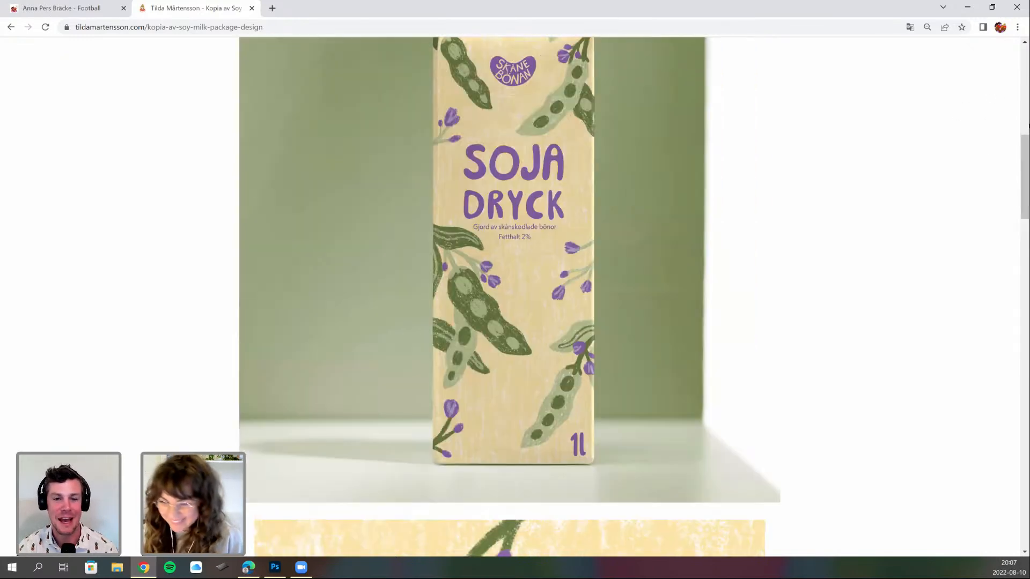
- Return to the Illustration overview, browse further projects and open Kopia av The Ipad (Paddan) - Picturebook
{"action": "key", "text": "alt+Left"}
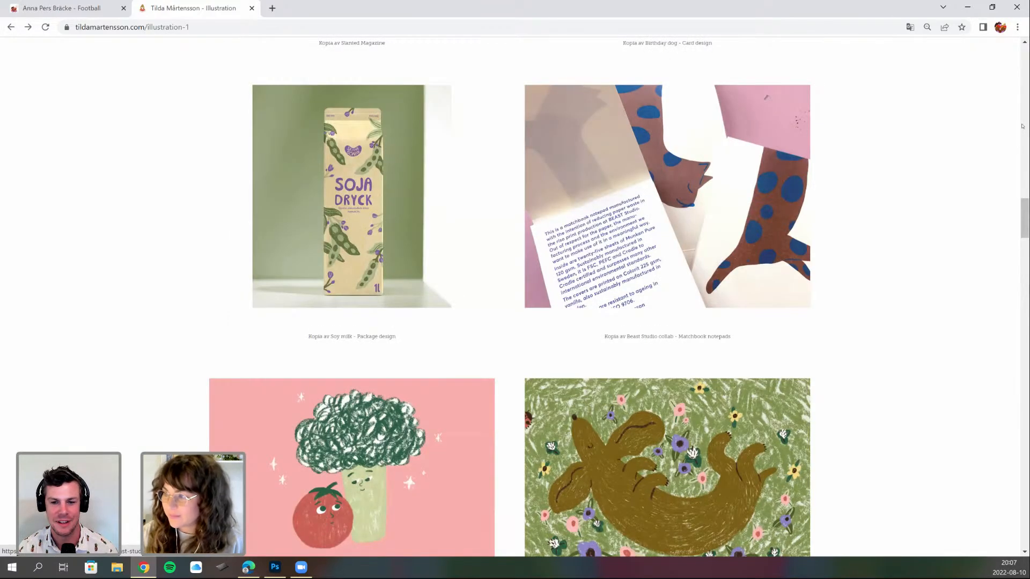
{"action": "scroll", "coordinate": [1025, 117], "scroll_direction": "down", "scroll_amount": 8}
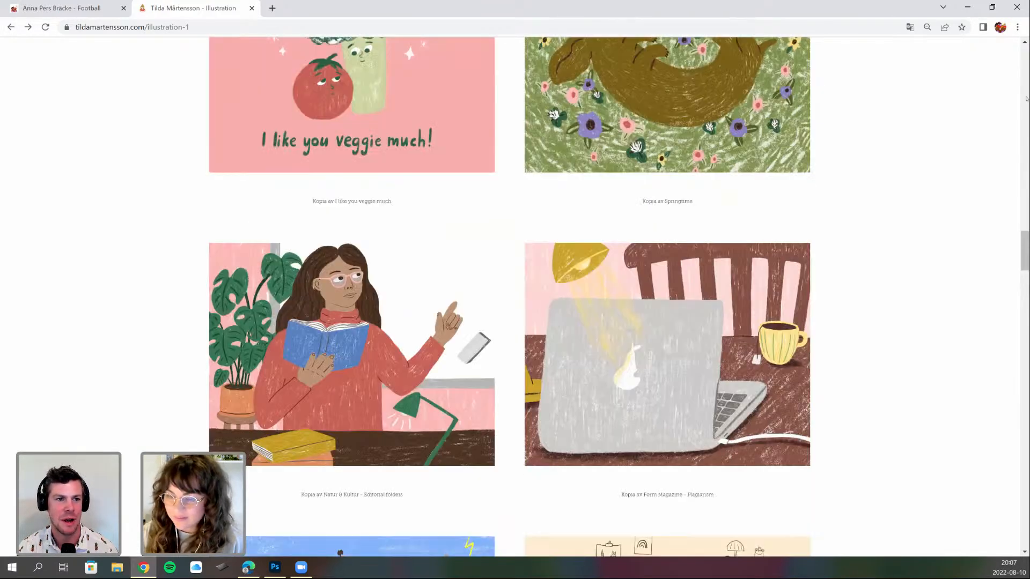
{"action": "scroll", "coordinate": [1025, 102], "scroll_direction": "down", "scroll_amount": 8}
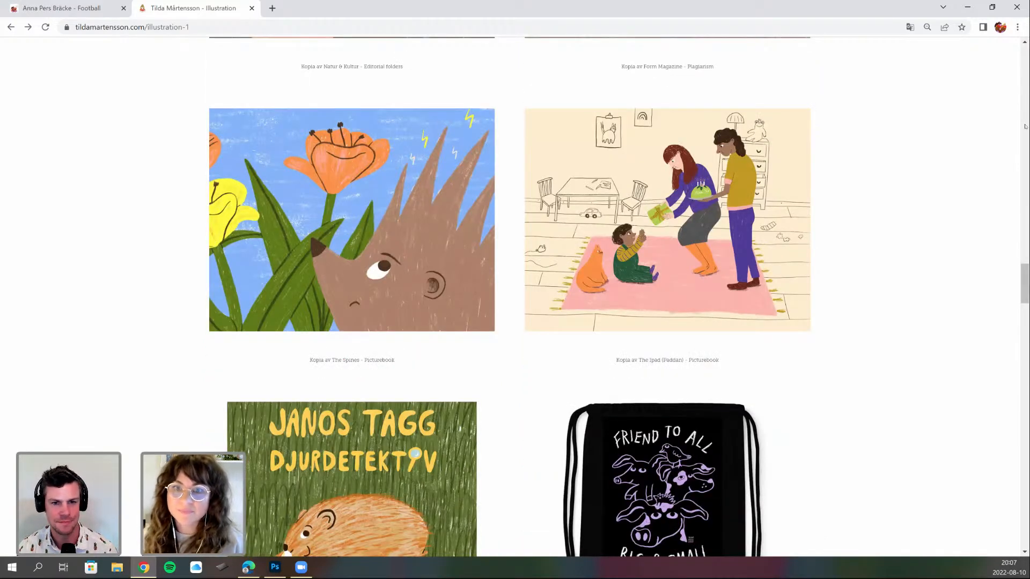
{"action": "scroll", "coordinate": [1025, 126], "scroll_direction": "down", "scroll_amount": 1}
{"action": "key", "text": "alt+Right"}
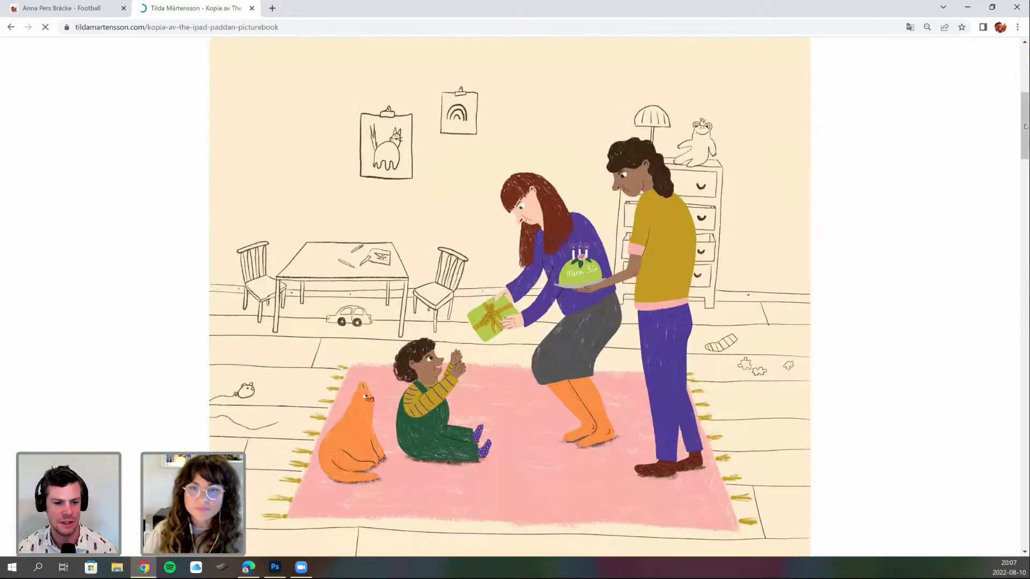
- Study the picturebook's birthday scene with the present, the cake and the textured pink rug, including the project description
{"action": "scroll", "coordinate": [1024, 126], "scroll_direction": "down", "scroll_amount": 1}
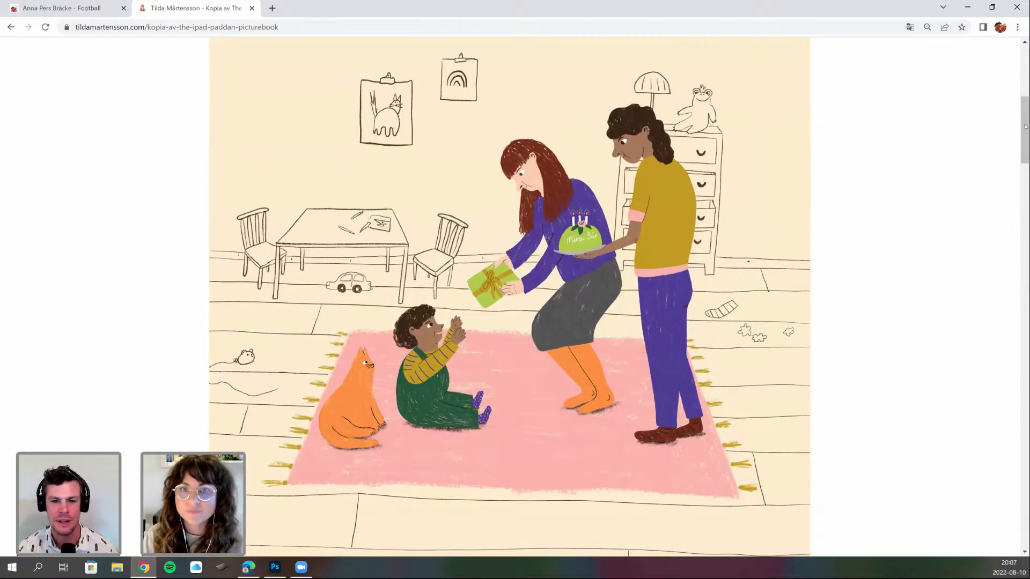
{"action": "scroll", "coordinate": [1025, 126], "scroll_direction": "up", "scroll_amount": 1}
{"action": "scroll", "coordinate": [1025, 126], "scroll_direction": "up", "scroll_amount": 1}
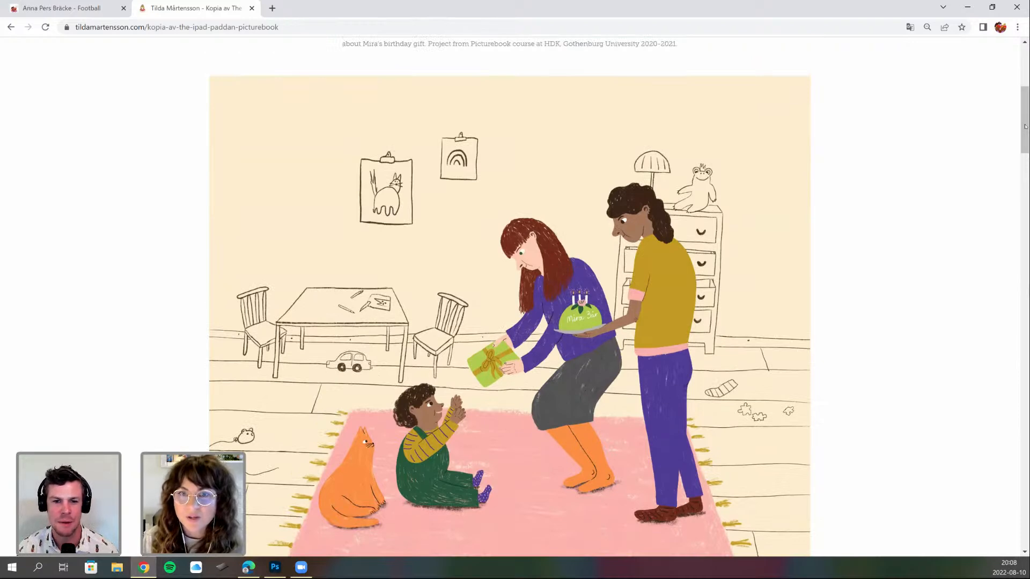
{"action": "scroll", "coordinate": [1024, 126], "scroll_direction": "down", "scroll_amount": 2}
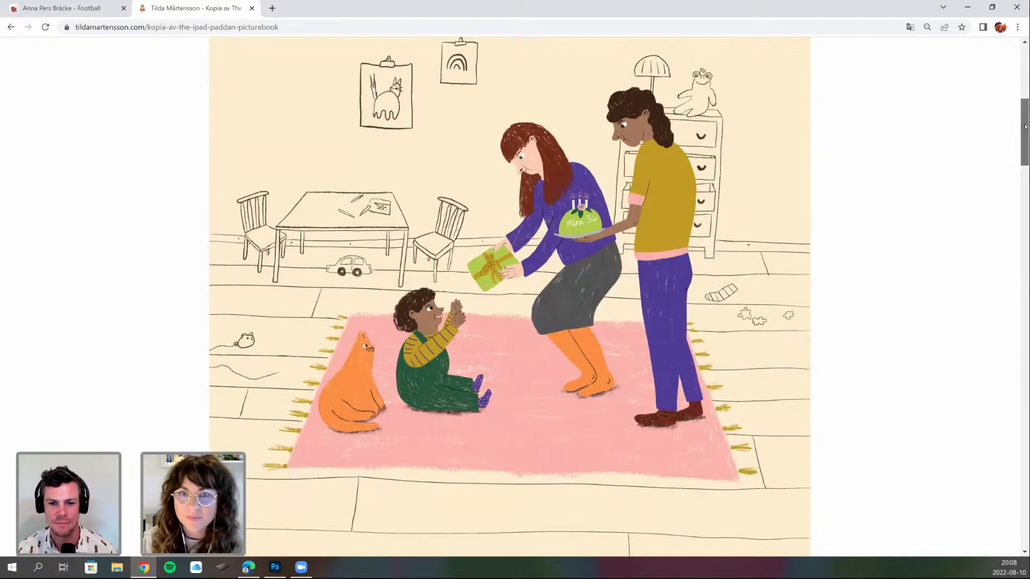
{"action": "scroll", "coordinate": [1025, 126], "scroll_direction": "up", "scroll_amount": 1}
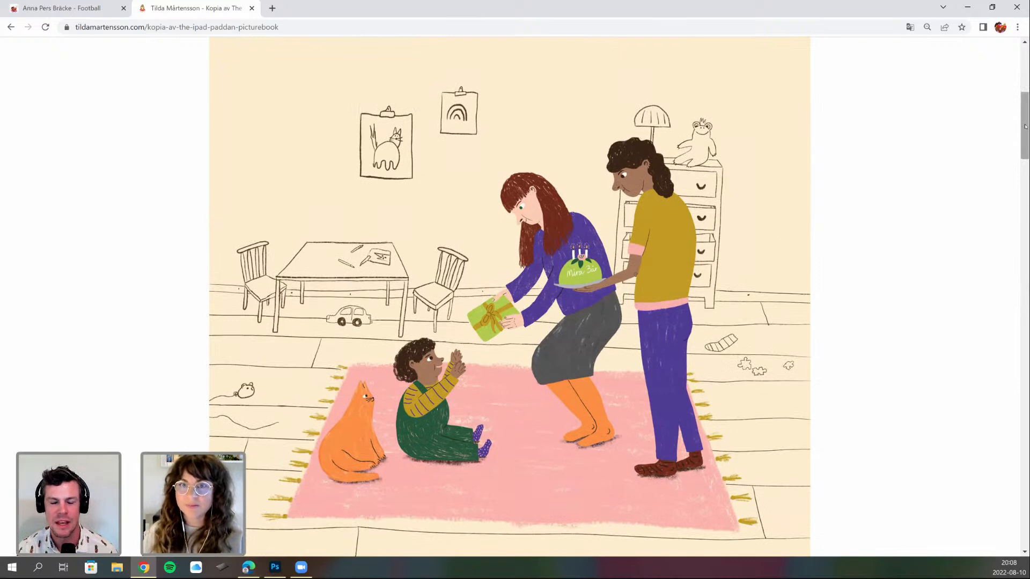
{"action": "scroll", "coordinate": [1025, 126], "scroll_direction": "up", "scroll_amount": 4}
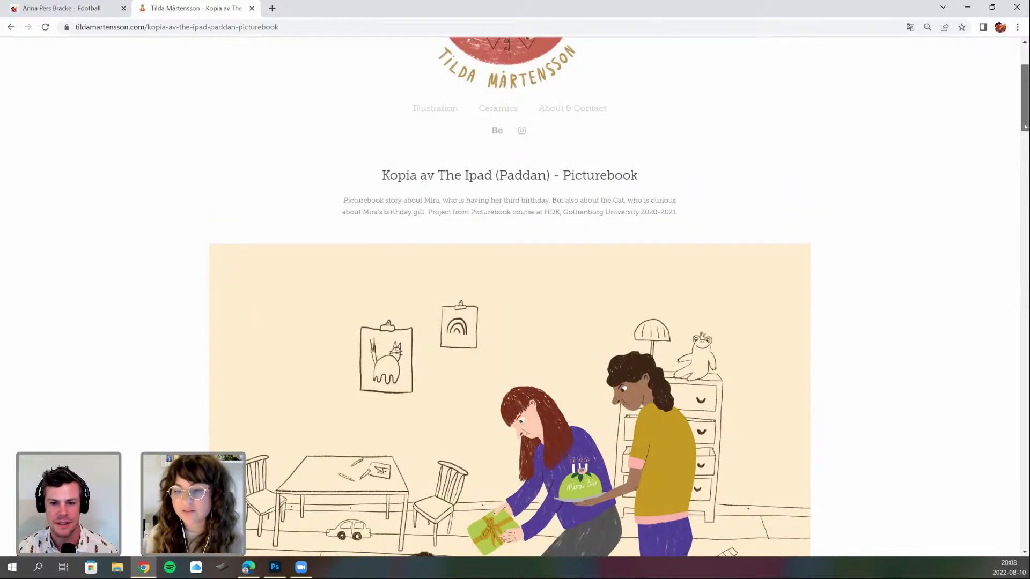
{"action": "scroll", "coordinate": [937, 166], "scroll_direction": "down", "scroll_amount": 4}
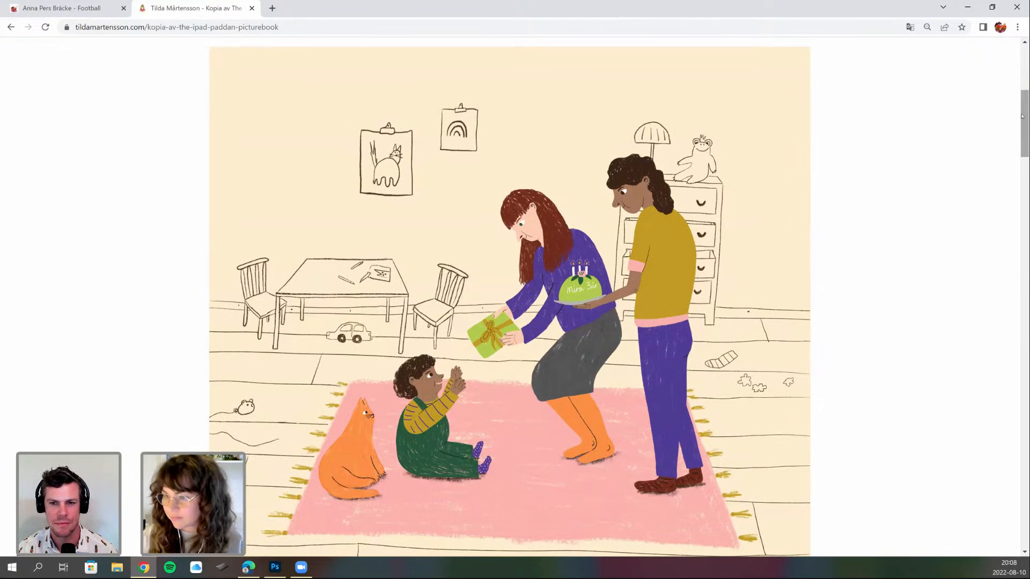
{"action": "scroll", "coordinate": [1018, 131], "scroll_direction": "down", "scroll_amount": 1}
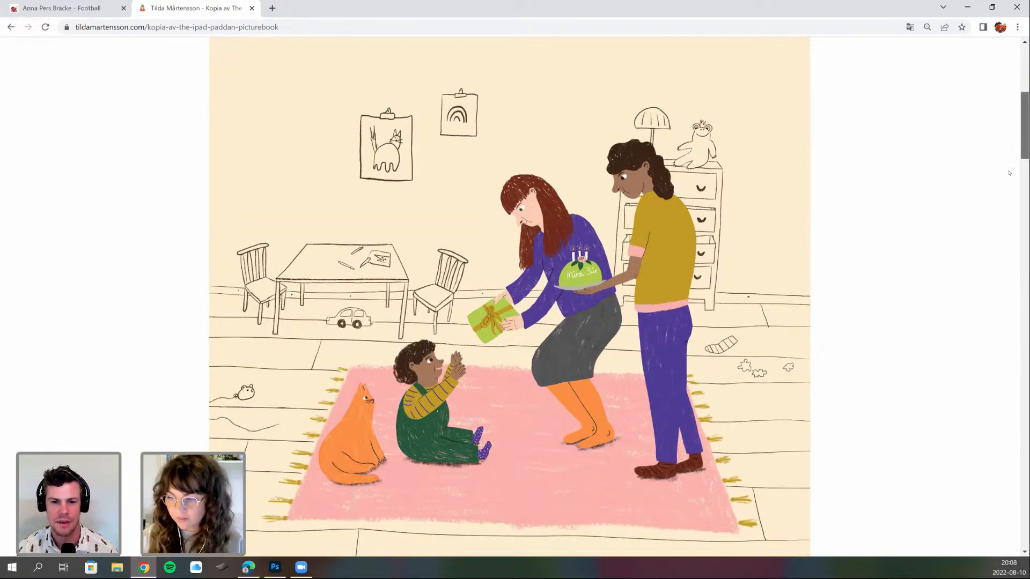
- View the picturebook illustrations of the child with the tablet on the rug and of the cat pawing at the screen
{"action": "scroll", "coordinate": [1009, 173], "scroll_direction": "down", "scroll_amount": 10}
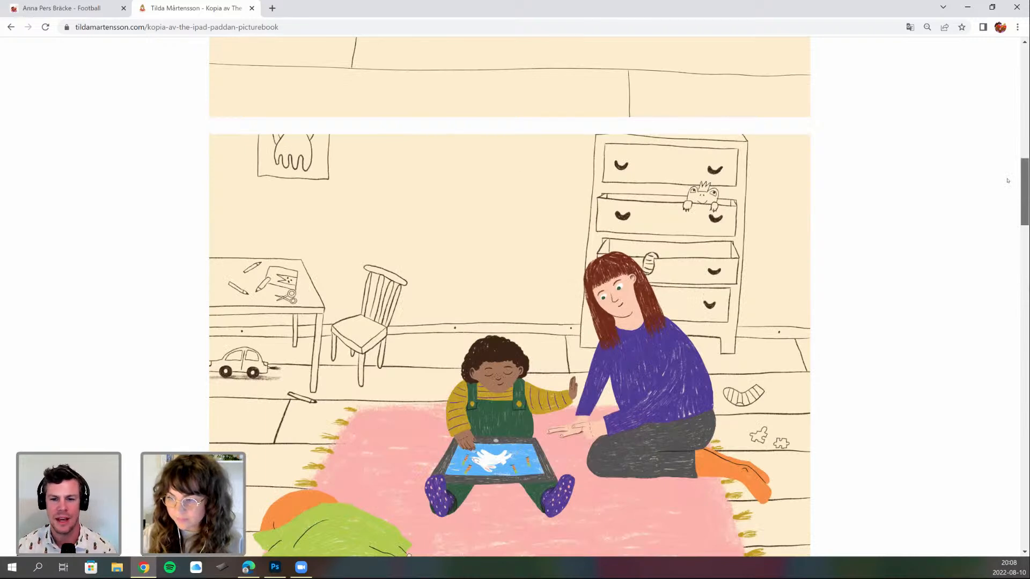
{"action": "scroll", "coordinate": [1007, 181], "scroll_direction": "down", "scroll_amount": 2}
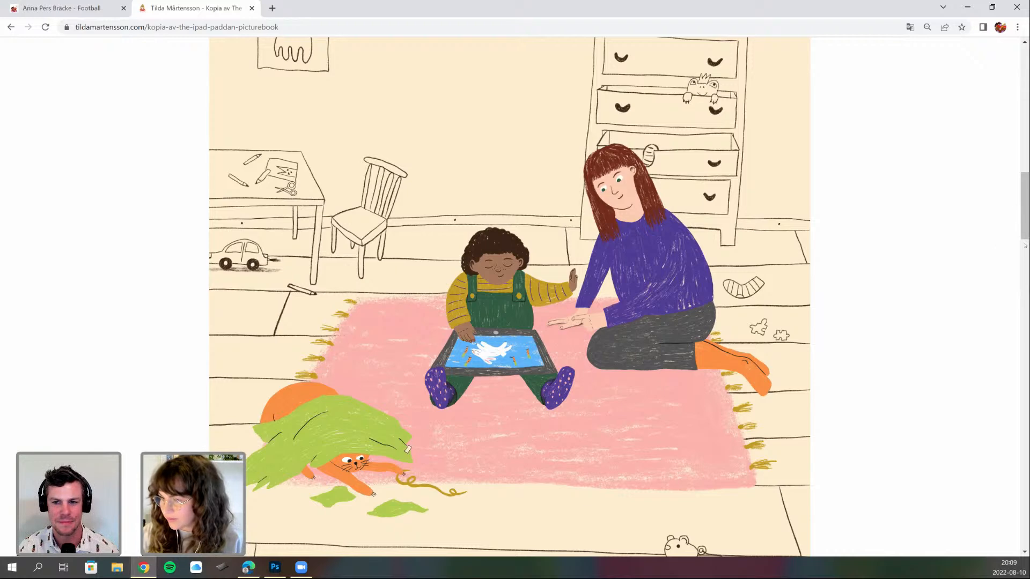
{"action": "scroll", "coordinate": [1024, 285], "scroll_direction": "down", "scroll_amount": 4}
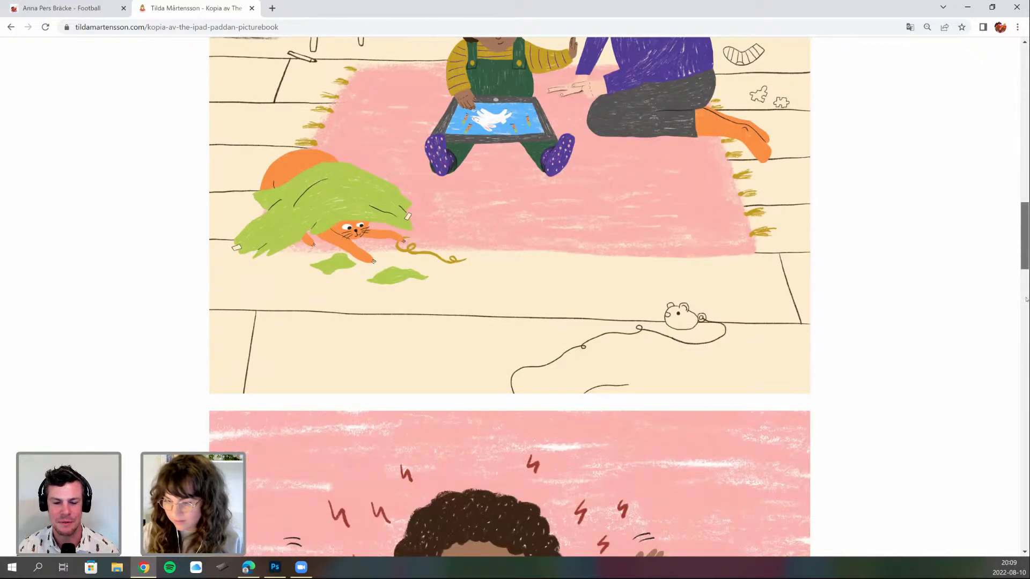
{"action": "scroll", "coordinate": [1026, 299], "scroll_direction": "down", "scroll_amount": 5}
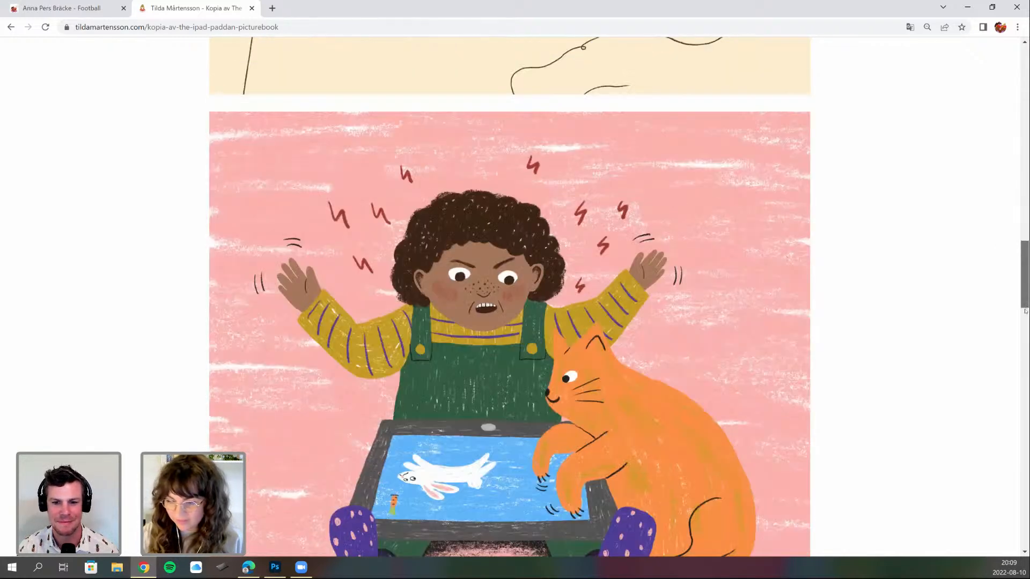
{"action": "scroll", "coordinate": [1025, 307], "scroll_direction": "down", "scroll_amount": 2}
{"action": "scroll", "coordinate": [1024, 316], "scroll_direction": "down", "scroll_amount": 2}
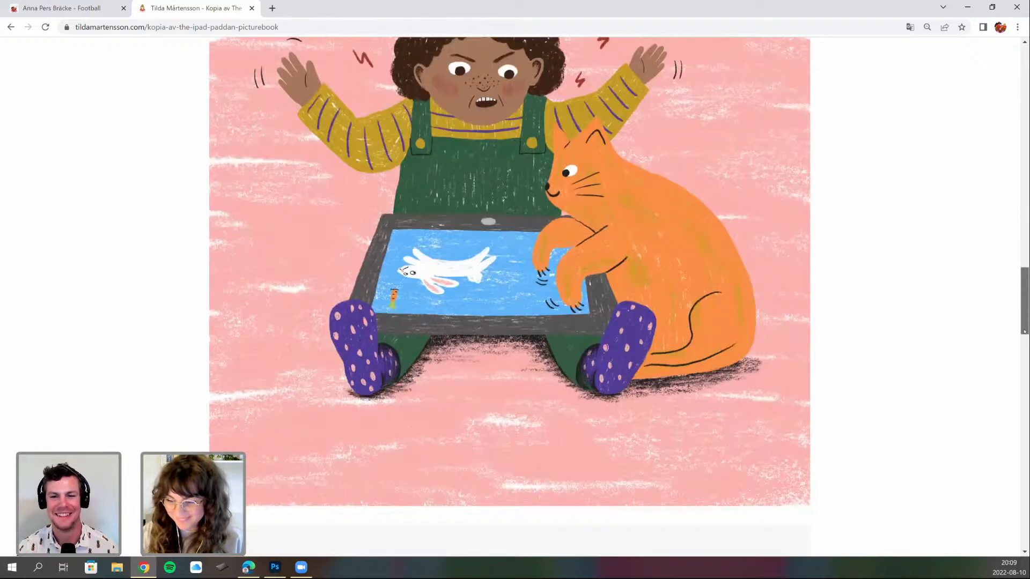
- View the remaining picturebook illustrations of the crying child and of the child showing the toy frog to the cat
{"action": "scroll", "coordinate": [1025, 390], "scroll_direction": "down", "scroll_amount": 6}
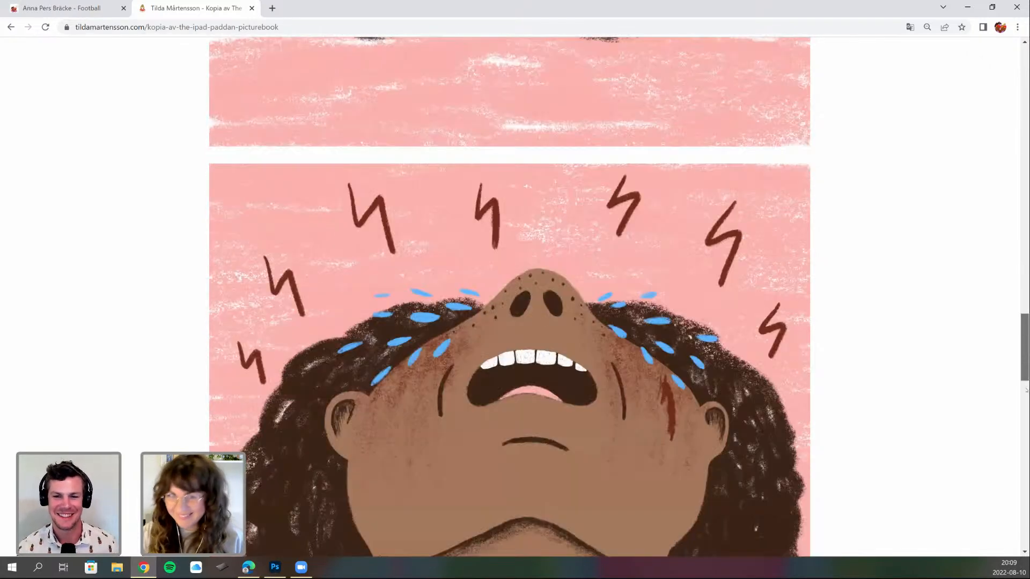
{"action": "scroll", "coordinate": [1018, 419], "scroll_direction": "down", "scroll_amount": 4}
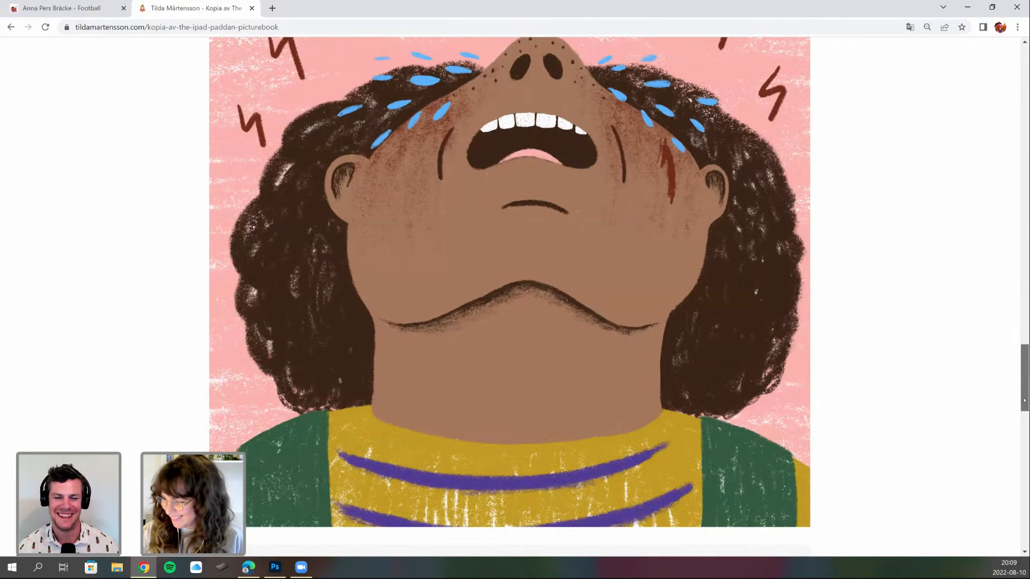
{"action": "scroll", "coordinate": [1024, 399], "scroll_direction": "down", "scroll_amount": 4}
{"action": "left_click_drag", "start_coordinate": [1023, 422], "coordinate": [1023, 430]}
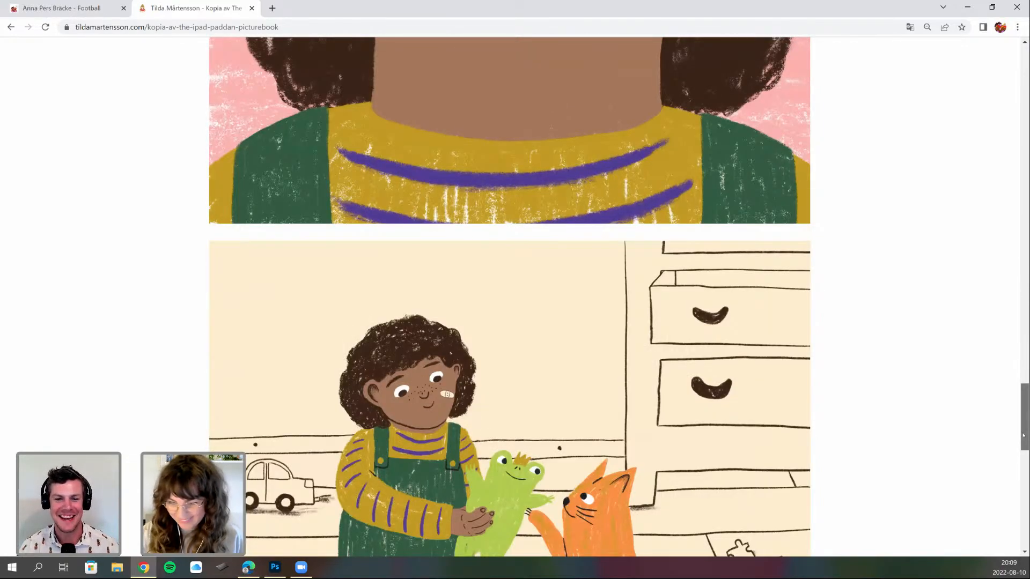
{"action": "scroll", "coordinate": [1023, 435], "scroll_direction": "down", "scroll_amount": 3}
{"action": "scroll", "coordinate": [1023, 436], "scroll_direction": "down", "scroll_amount": 1}
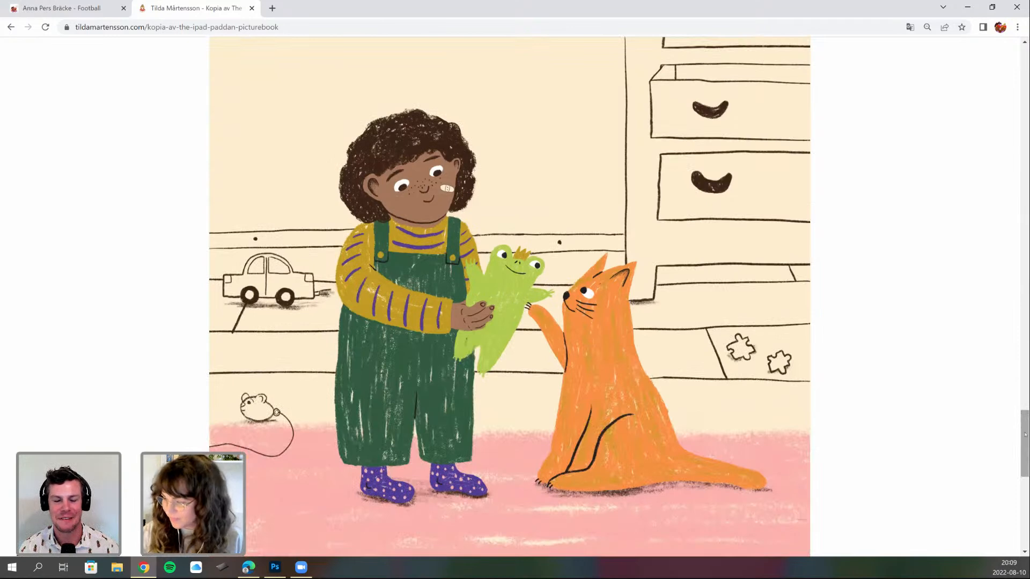
{"action": "scroll", "coordinate": [1024, 432], "scroll_direction": "down", "scroll_amount": 3}
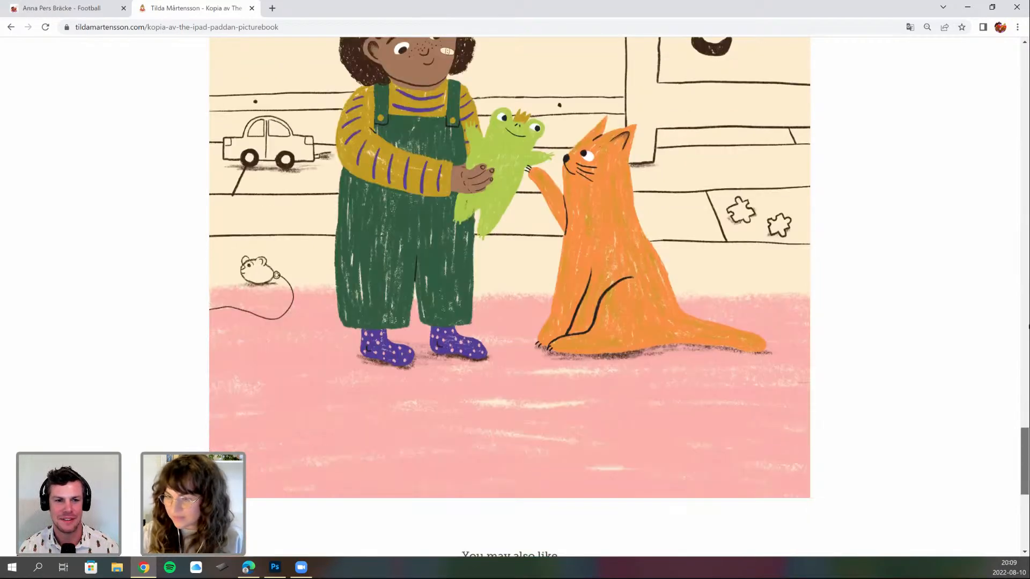
- Go back to the start of the picturebook page and open the Illustration overview to view its first projects
{"action": "scroll", "coordinate": [1028, 326], "scroll_direction": "up", "scroll_amount": 10}
{"action": "scroll", "coordinate": [1027, 182], "scroll_direction": "up", "scroll_amount": 15}
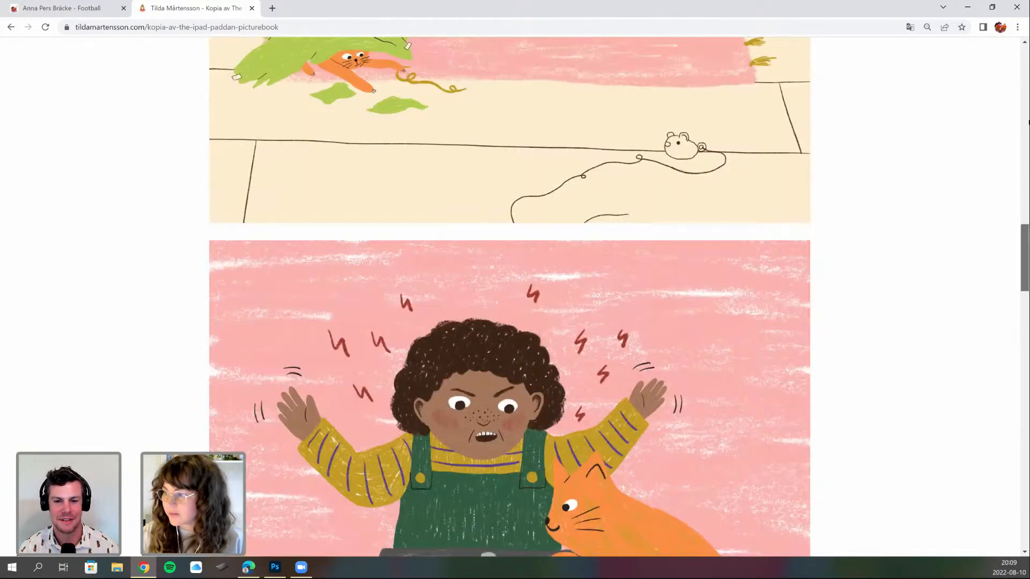
{"action": "left_click_drag", "start_coordinate": [1029, 123], "coordinate": [890, 113]}
{"action": "right_click", "coordinate": [891, 114]}
{"action": "left_click", "coordinate": [761, 143]}
{"action": "scroll", "coordinate": [472, 185], "scroll_direction": "up", "scroll_amount": 2}
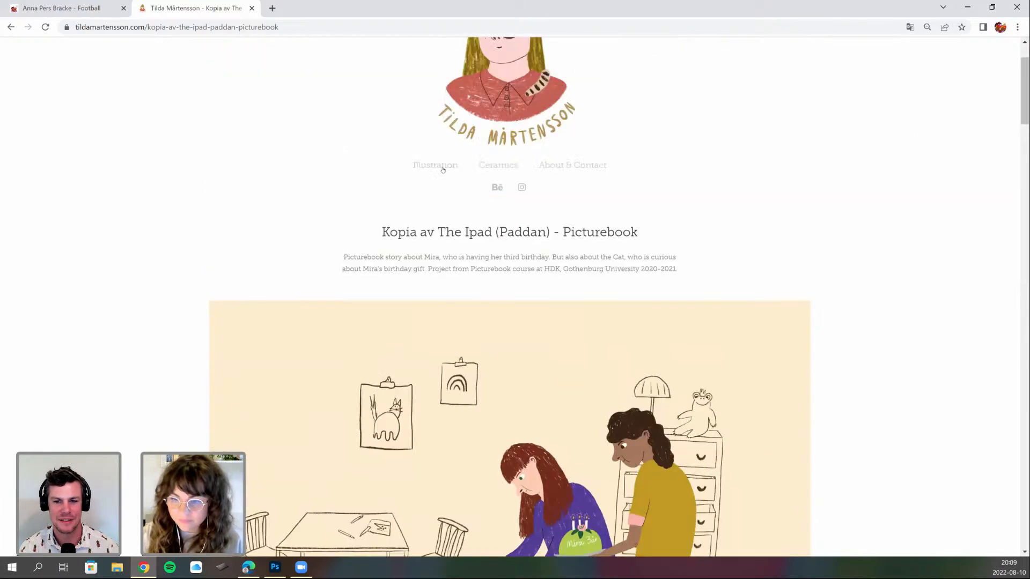
{"action": "left_click", "coordinate": [443, 166]}
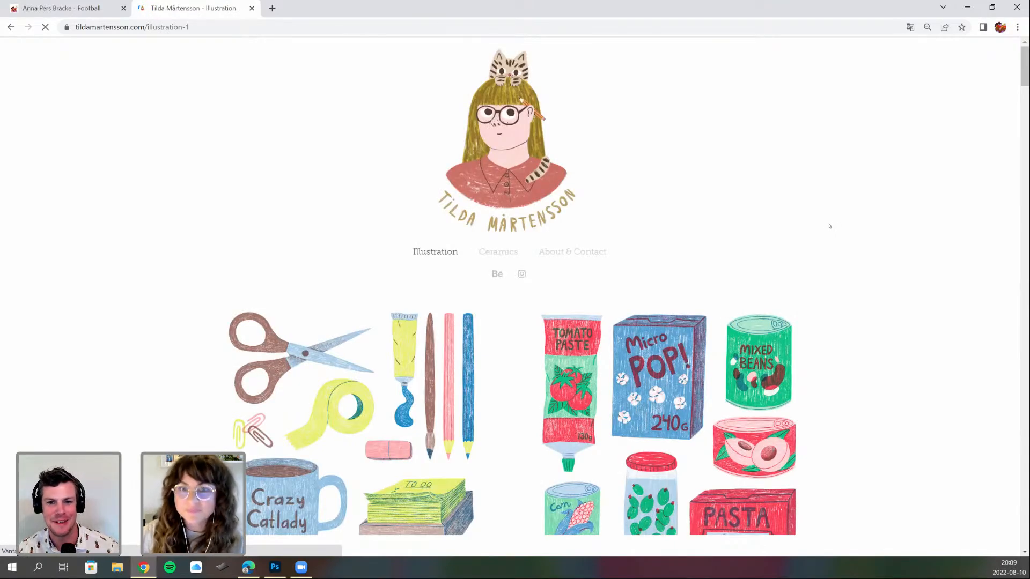
{"action": "scroll", "coordinate": [829, 225], "scroll_direction": "down", "scroll_amount": 1}
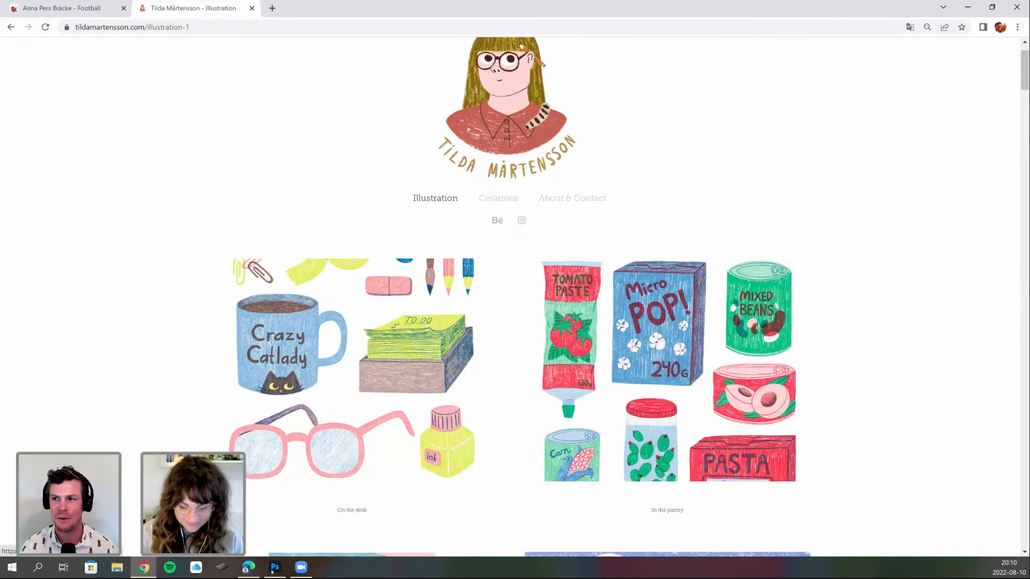
{"action": "mouse_move", "coordinate": [271, 571]}
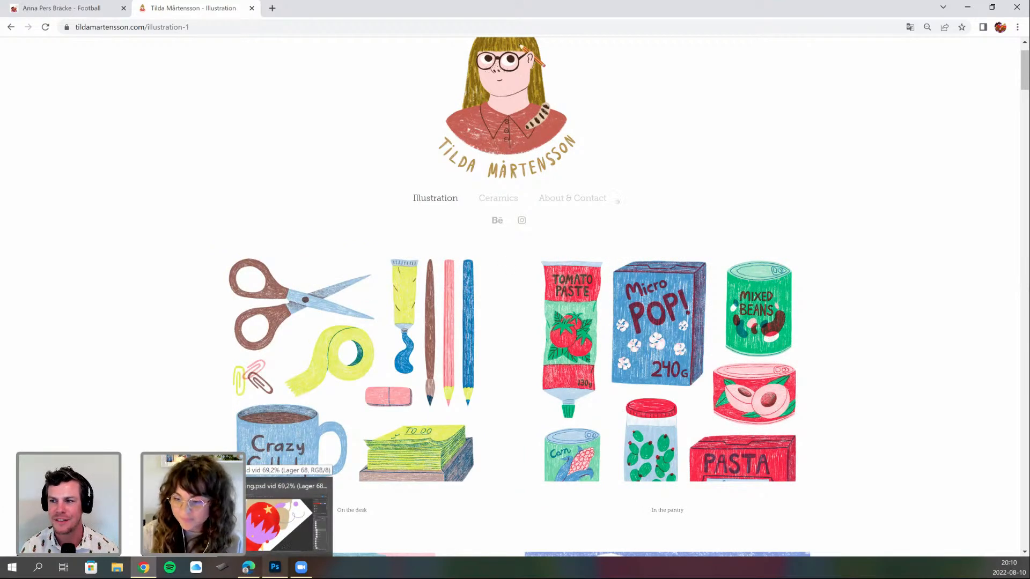
- Switch to boxing.psd in Photoshop and brush textured darker red edge strokes on the glove's thumb and the folds of its cuff
{"action": "left_click", "coordinate": [286, 514]}
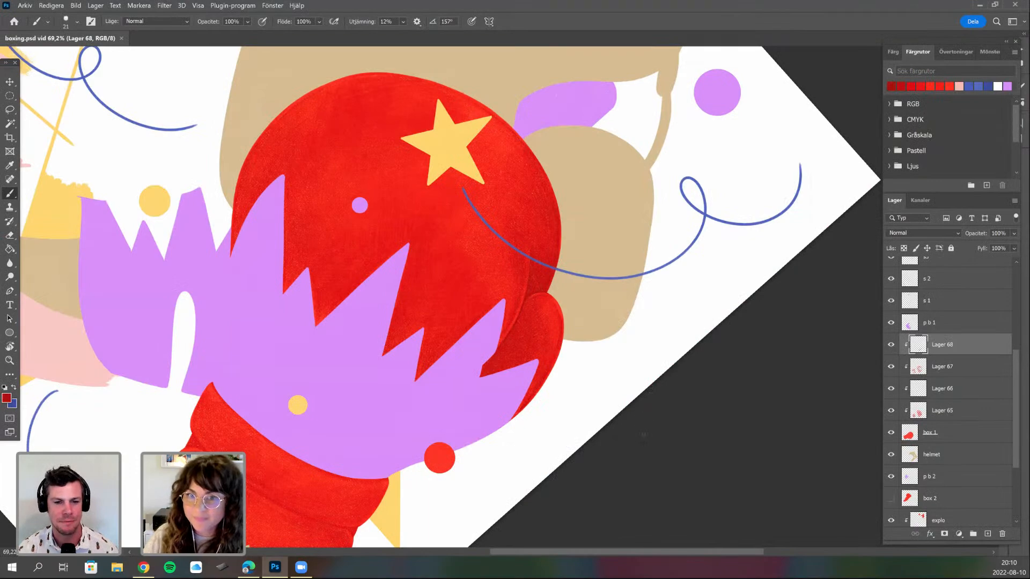
{"action": "left_click_drag", "start_coordinate": [536, 333], "coordinate": [547, 340]}
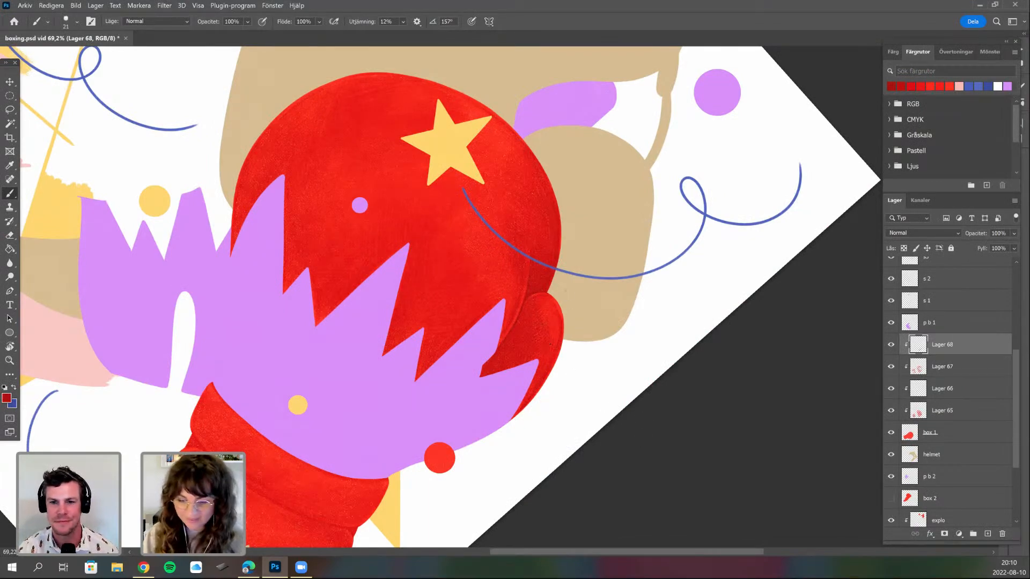
{"action": "mouse_move", "coordinate": [521, 399]}
{"action": "left_mouse_down"}
{"action": "mouse_move", "coordinate": [541, 354]}
{"action": "mouse_move", "coordinate": [536, 313]}
{"action": "mouse_move", "coordinate": [527, 325]}
{"action": "left_mouse_up"}
{"action": "key", "text": "ctrl+plus"}
{"action": "key", "text": "r"}
{"action": "key", "text": "b"}
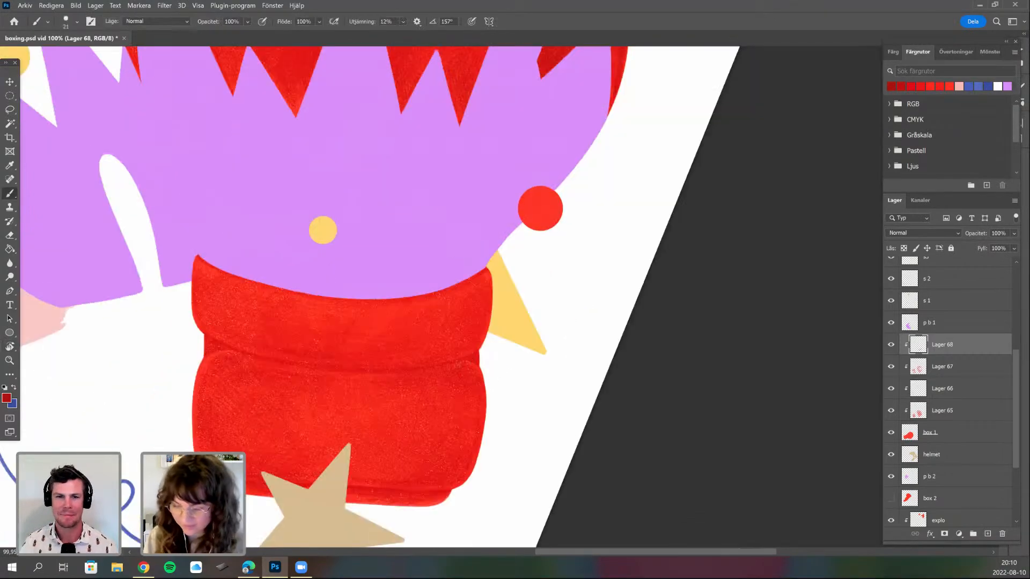
{"action": "scroll", "coordinate": [448, 384], "scroll_direction": "up", "scroll_amount": 1}
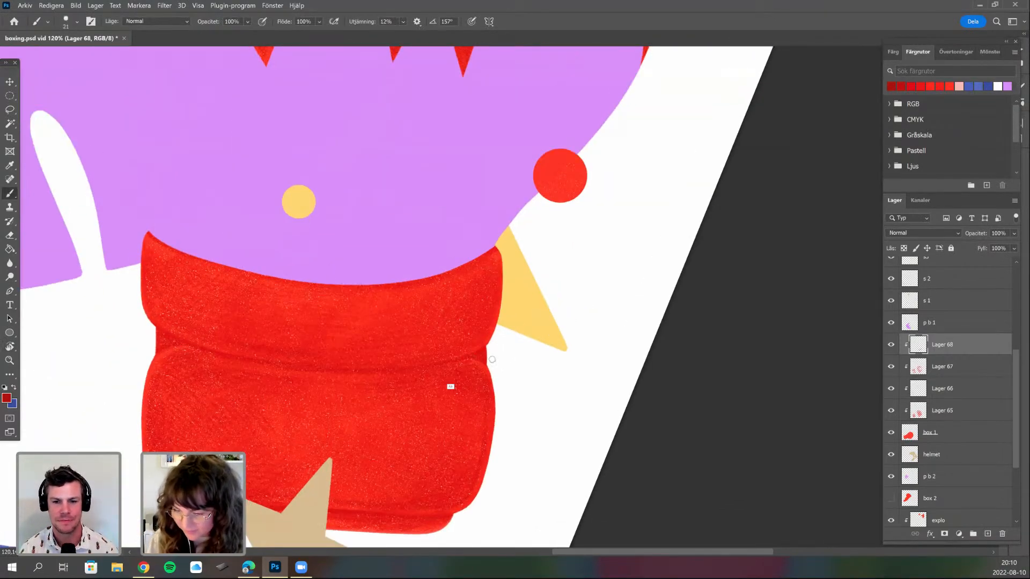
{"action": "scroll", "coordinate": [455, 382], "scroll_direction": "up", "scroll_amount": 1}
{"action": "key", "text": "r"}
{"action": "mouse_move", "coordinate": [540, 329]}
{"action": "left_mouse_down"}
{"action": "mouse_move", "coordinate": [550, 334]}
{"action": "mouse_move", "coordinate": [513, 300]}
{"action": "left_mouse_up"}
{"action": "key", "text": "b"}
{"action": "left_click_drag", "start_coordinate": [212, 348], "coordinate": [282, 429]}
{"action": "key", "text": "r"}
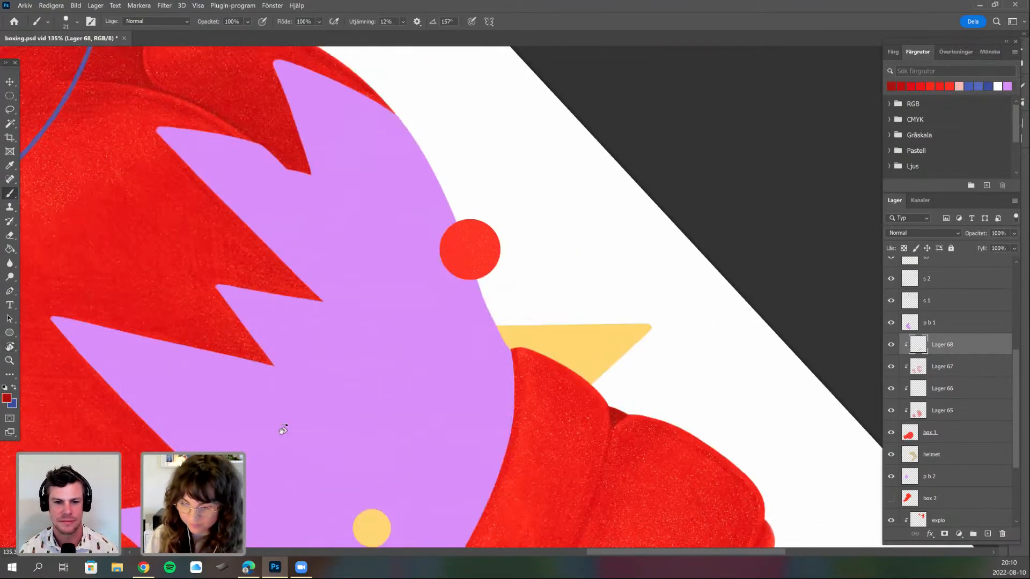
- Brush darker red edge lines around the glove's thumb and along the crease where it meets the glove body
{"action": "key", "text": "r"}
{"action": "mouse_move", "coordinate": [435, 287]}
{"action": "left_mouse_down"}
{"action": "mouse_move", "coordinate": [444, 331]}
{"action": "mouse_move", "coordinate": [456, 312]}
{"action": "left_mouse_up"}
{"action": "key", "text": "b"}
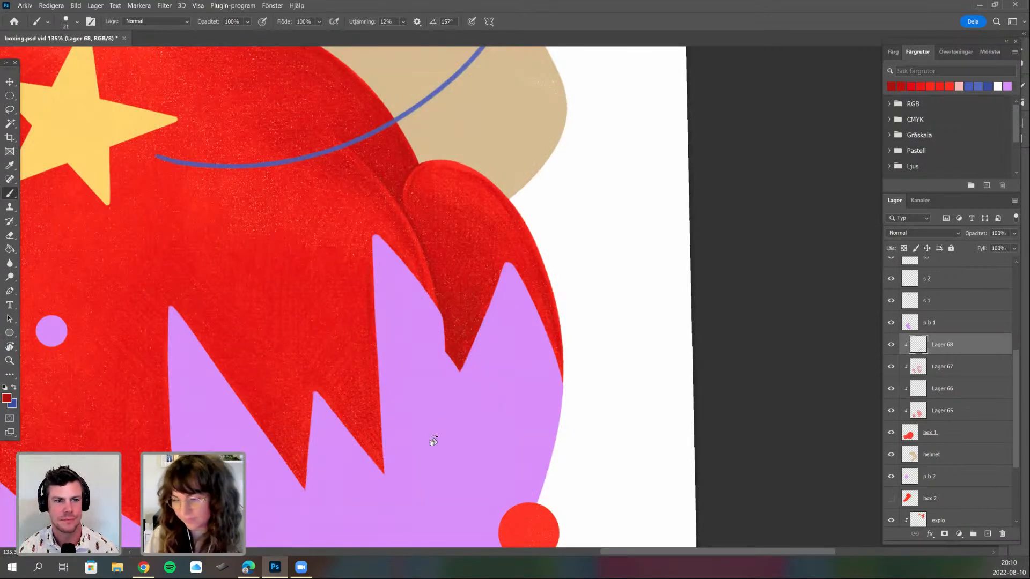
{"action": "scroll", "coordinate": [469, 367], "scroll_direction": "down", "scroll_amount": 2}
{"action": "key", "text": "r"}
{"action": "left_click_drag", "start_coordinate": [456, 333], "coordinate": [514, 351]}
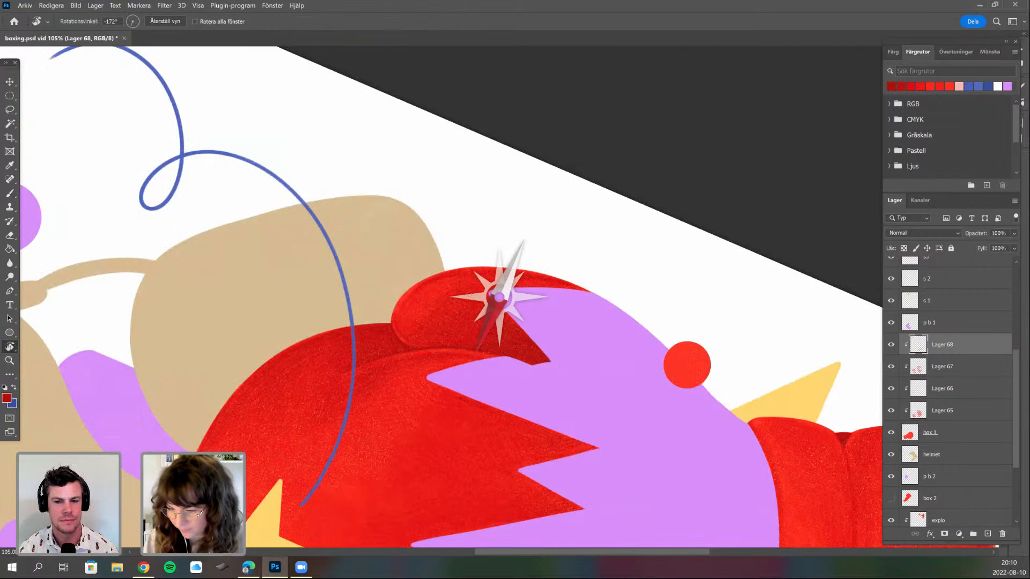
{"action": "left_click_drag", "start_coordinate": [476, 283], "coordinate": [462, 384]}
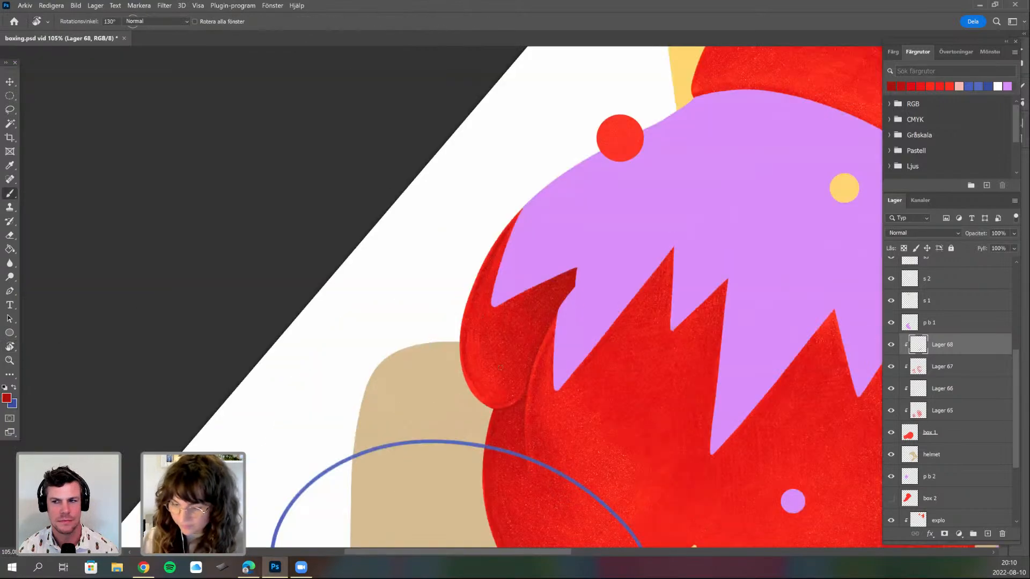
{"action": "key", "text": "r"}
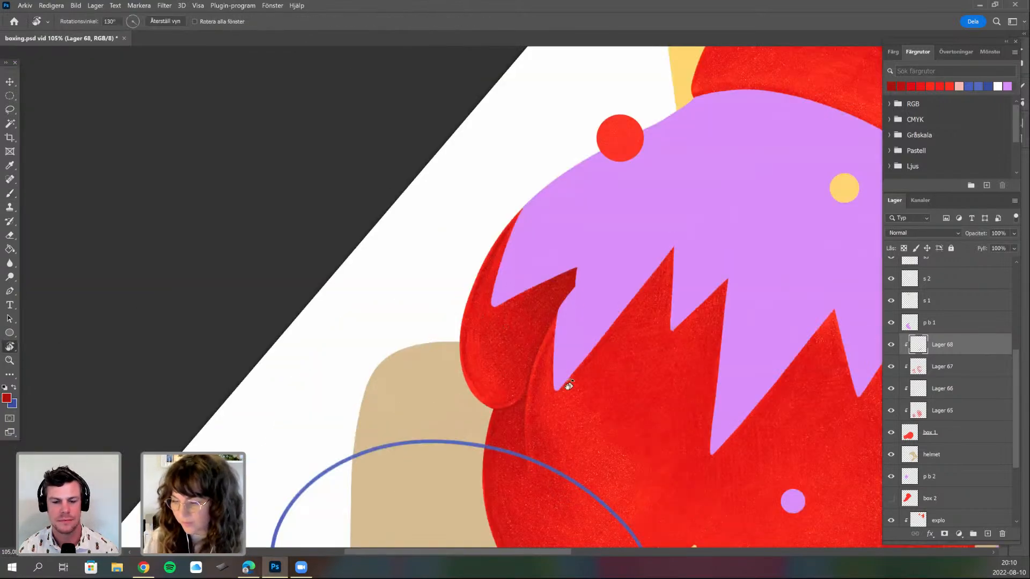
{"action": "left_click_drag", "start_coordinate": [572, 385], "coordinate": [526, 335]}
{"action": "mouse_move", "coordinate": [547, 446]}
{"action": "left_mouse_down"}
{"action": "mouse_move", "coordinate": [449, 383]}
{"action": "mouse_move", "coordinate": [483, 322]}
{"action": "left_mouse_up"}
{"action": "key", "text": "r"}
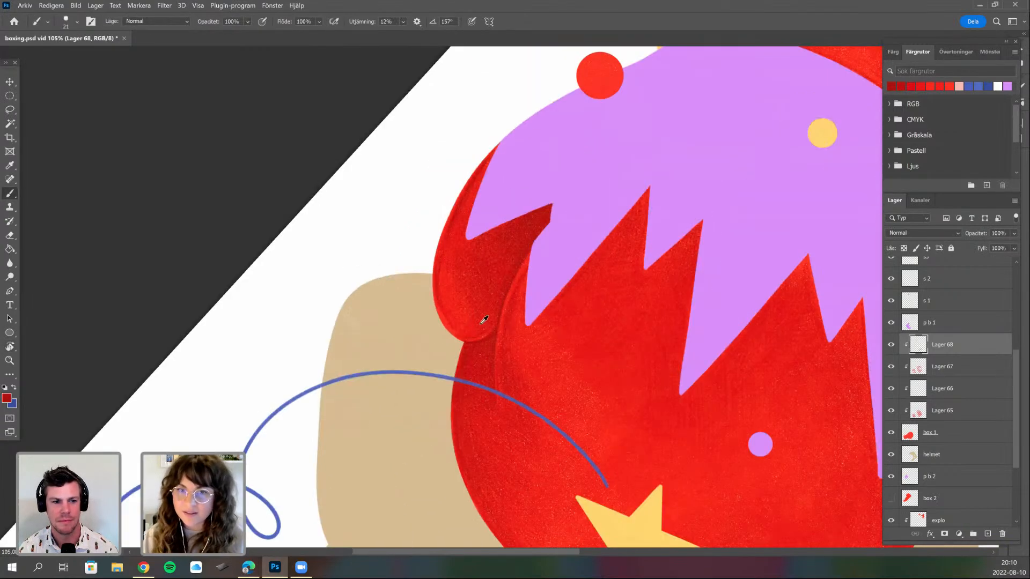
- Brush a textured darker red outline along the rounded outer edge of the glove, beside the tan helmet
{"action": "scroll", "coordinate": [466, 448], "scroll_direction": "up", "scroll_amount": 2}
{"action": "key", "text": "r"}
{"action": "mouse_move", "coordinate": [471, 271]}
{"action": "left_mouse_down"}
{"action": "mouse_move", "coordinate": [502, 218]}
{"action": "mouse_move", "coordinate": [536, 251]}
{"action": "left_mouse_up"}
{"action": "key", "text": "r"}
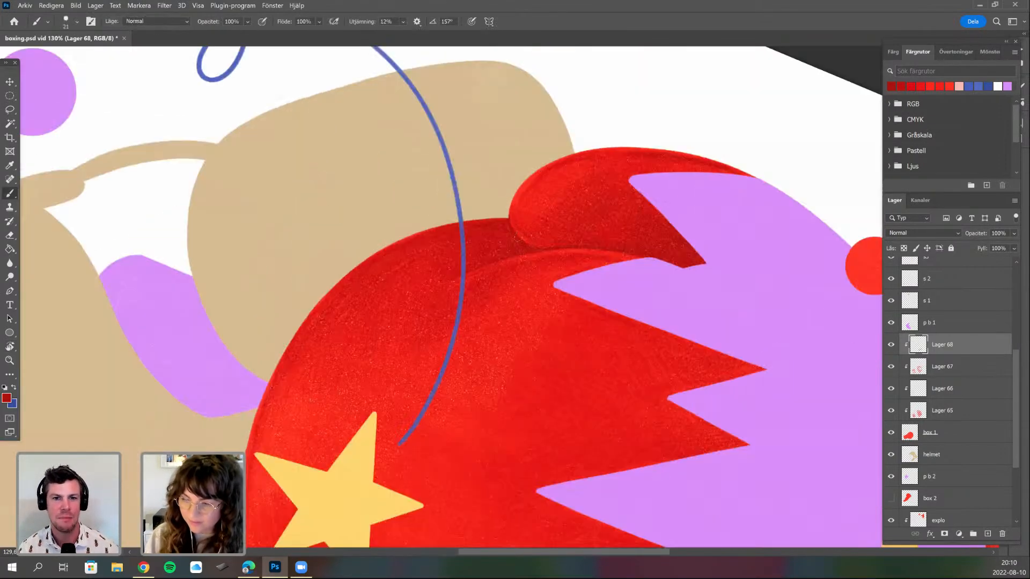
{"action": "mouse_move", "coordinate": [506, 180]}
{"action": "left_mouse_down"}
{"action": "mouse_move", "coordinate": [554, 193]}
{"action": "mouse_move", "coordinate": [601, 238]}
{"action": "left_mouse_up"}
{"action": "left_click_drag", "start_coordinate": [504, 289], "coordinate": [509, 280]}
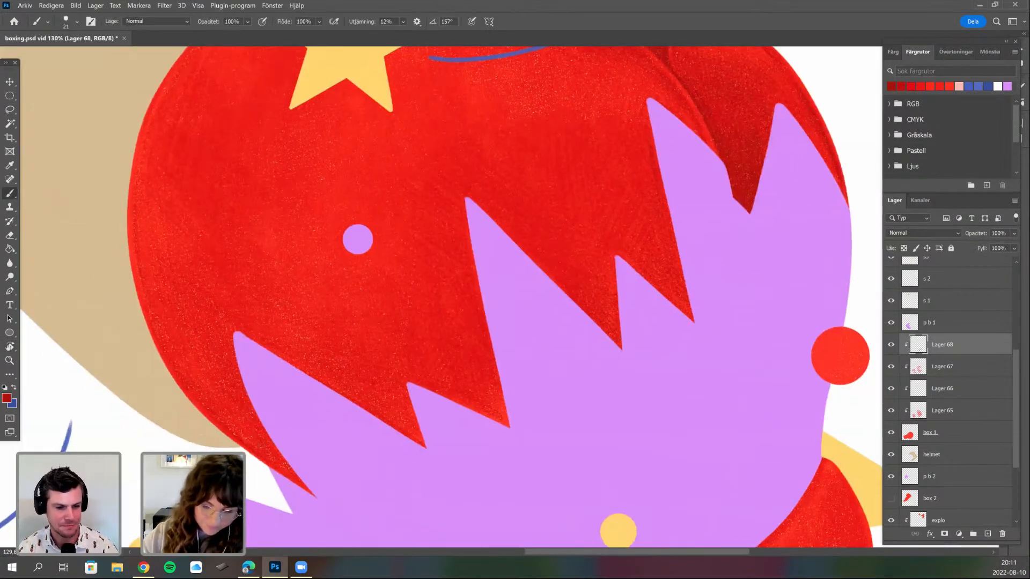
{"action": "key", "text": "r"}
{"action": "left_click_drag", "start_coordinate": [168, 330], "coordinate": [169, 270]}
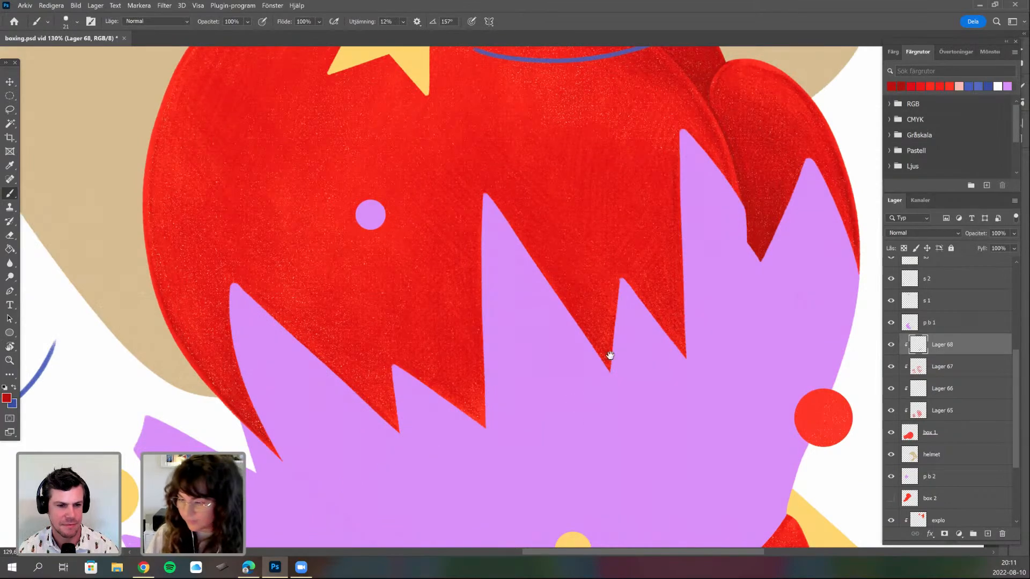
- Brush darker red strokes into the glove's pointed tips along the purple zigzag border
{"action": "key", "text": "r"}
{"action": "left_click_drag", "start_coordinate": [607, 368], "coordinate": [622, 335]}
{"action": "mouse_move", "coordinate": [634, 239]}
{"action": "left_mouse_down"}
{"action": "mouse_move", "coordinate": [653, 335]}
{"action": "mouse_move", "coordinate": [645, 294]}
{"action": "mouse_move", "coordinate": [619, 320]}
{"action": "left_mouse_up"}
{"action": "key", "text": "r"}
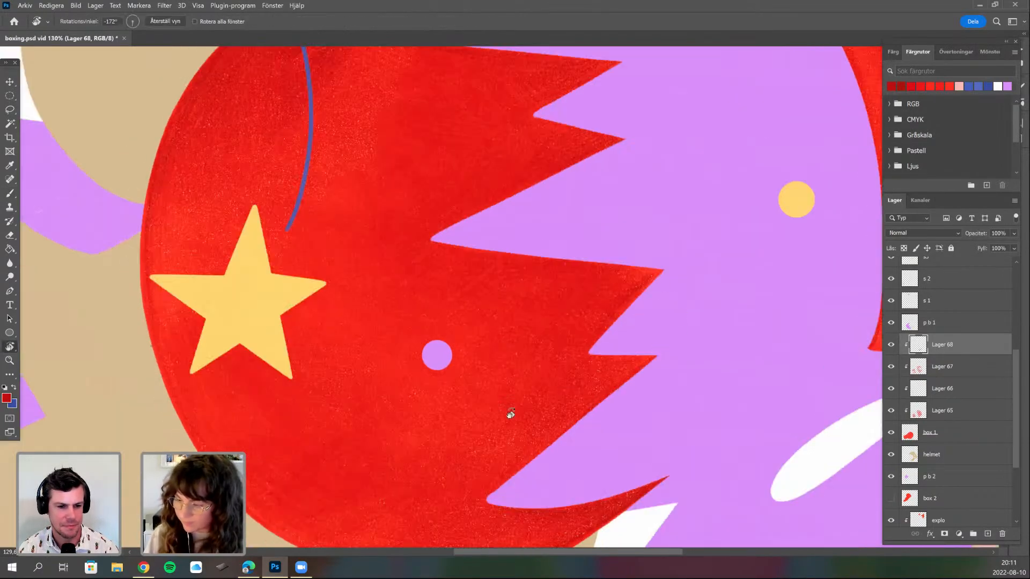
{"action": "left_click_drag", "start_coordinate": [561, 393], "coordinate": [551, 399]}
{"action": "key", "text": "b"}
{"action": "key", "text": "r"}
{"action": "left_click_drag", "start_coordinate": [664, 295], "coordinate": [512, 461]}
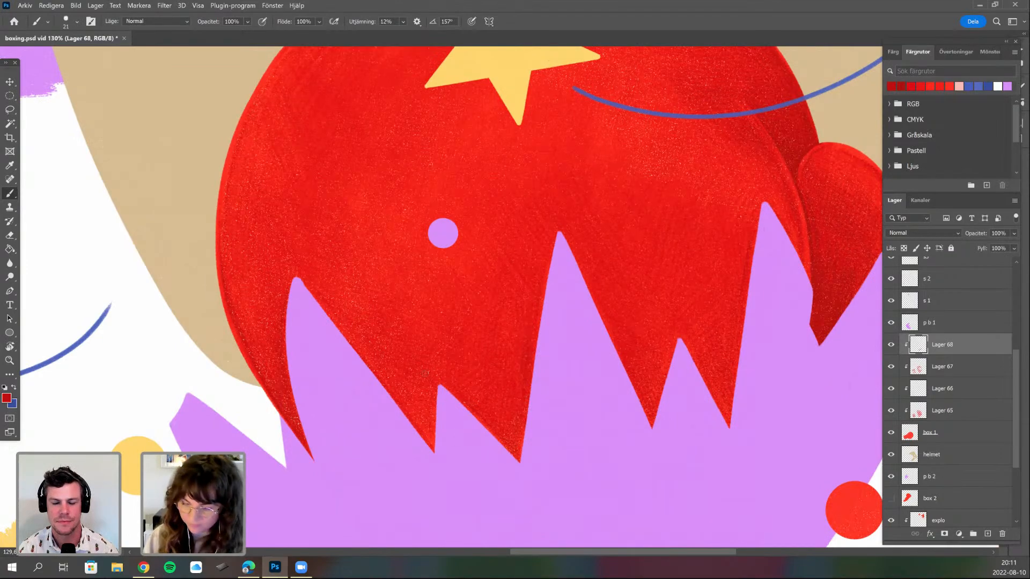
- Shade the red area beside the tall middle purple spike with textured darker red strokes
{"action": "key", "text": "r"}
{"action": "left_click_drag", "start_coordinate": [500, 416], "coordinate": [451, 405]}
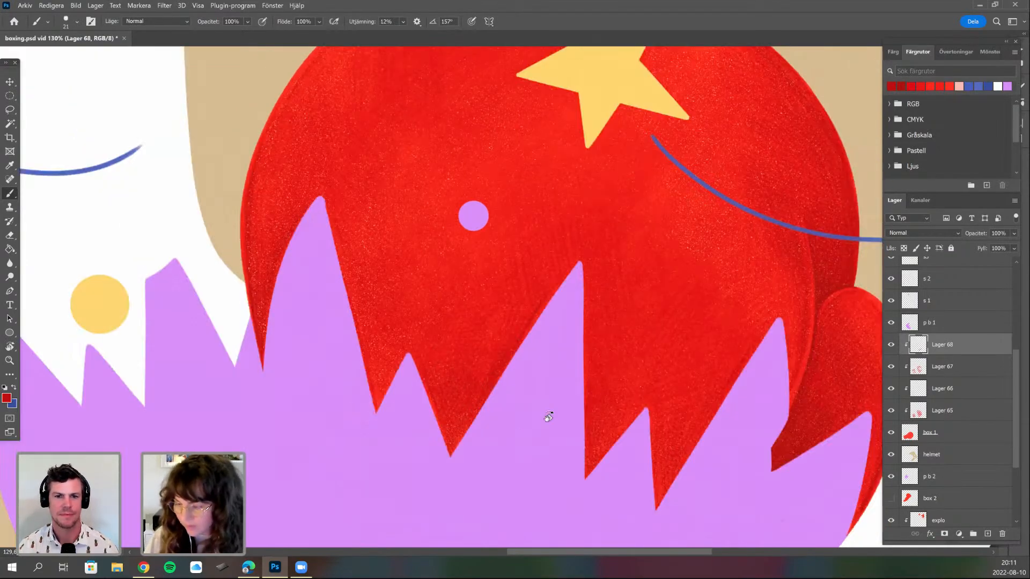
{"action": "key", "text": "r"}
{"action": "left_click_drag", "start_coordinate": [526, 289], "coordinate": [525, 285]}
{"action": "left_click_drag", "start_coordinate": [536, 233], "coordinate": [542, 349]}
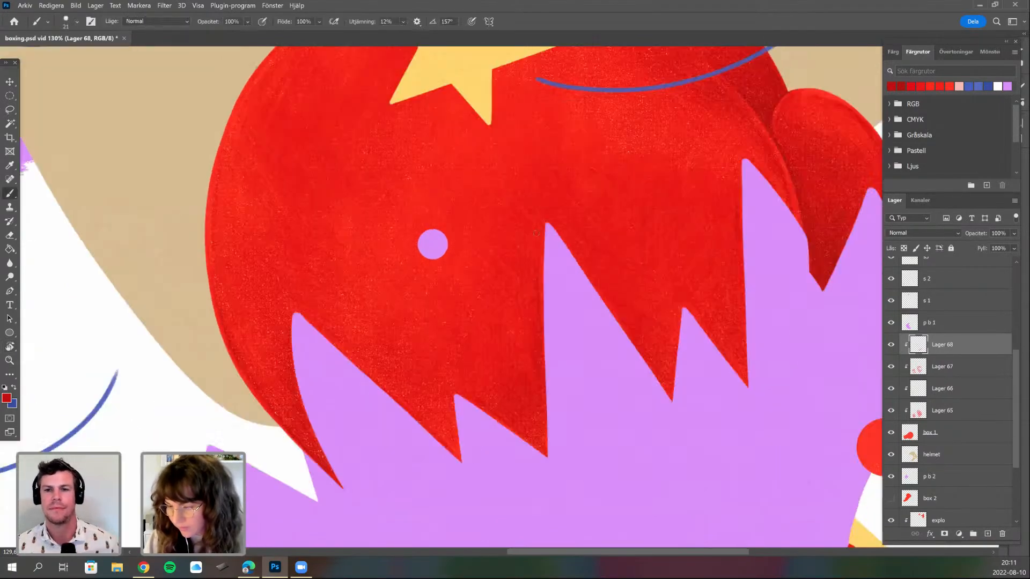
{"action": "left_click_drag", "start_coordinate": [537, 301], "coordinate": [535, 310]}
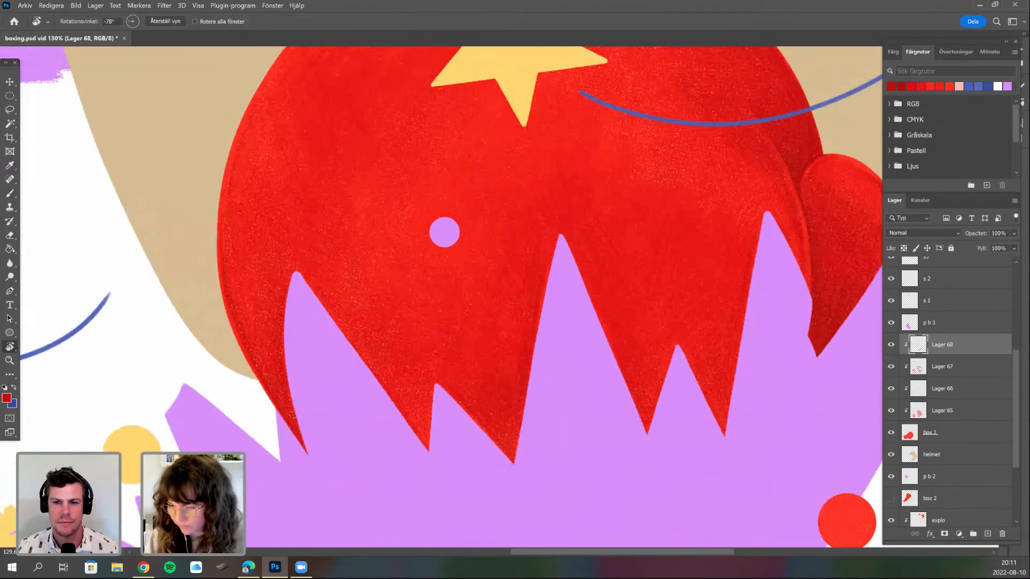
{"action": "key", "text": "b"}
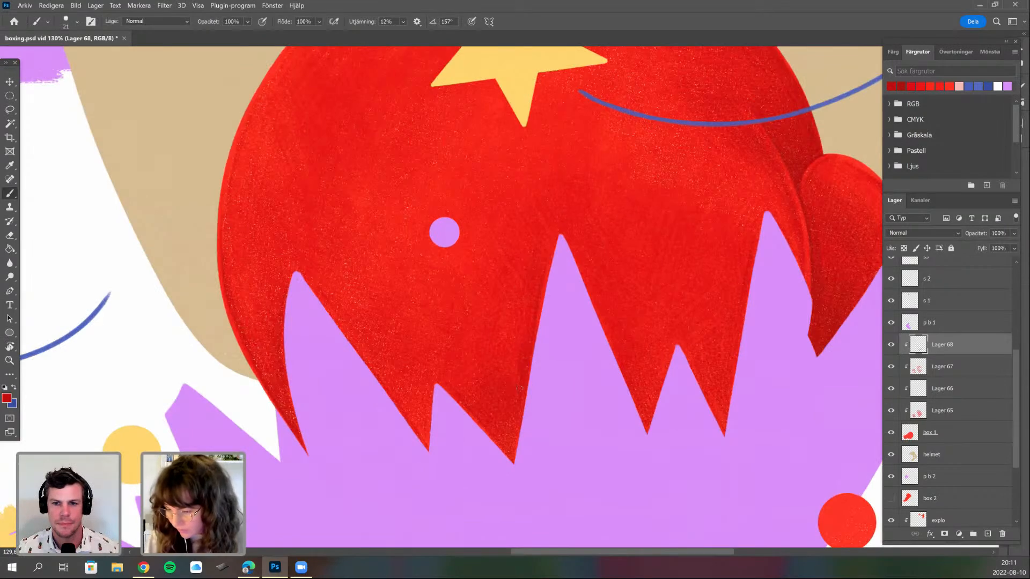
- Deepen the darker red edges on both sides of the small purple spike below the purple dot
{"action": "key", "text": "r"}
{"action": "mouse_move", "coordinate": [478, 449]}
{"action": "left_mouse_down"}
{"action": "mouse_move", "coordinate": [430, 473]}
{"action": "mouse_move", "coordinate": [395, 455]}
{"action": "left_mouse_up"}
{"action": "key", "text": "b"}
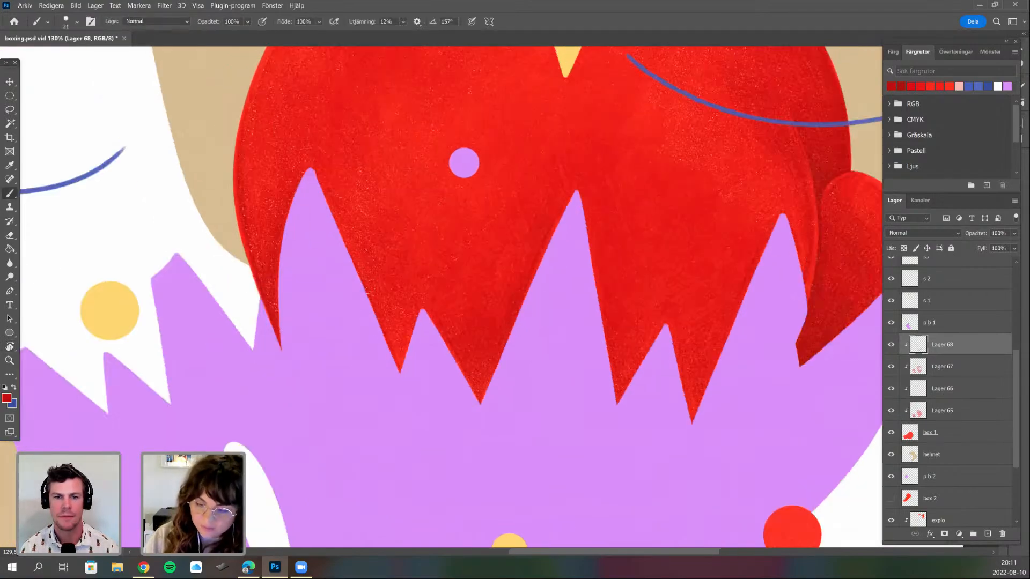
{"action": "key", "text": "r"}
{"action": "left_click_drag", "start_coordinate": [397, 325], "coordinate": [404, 346]}
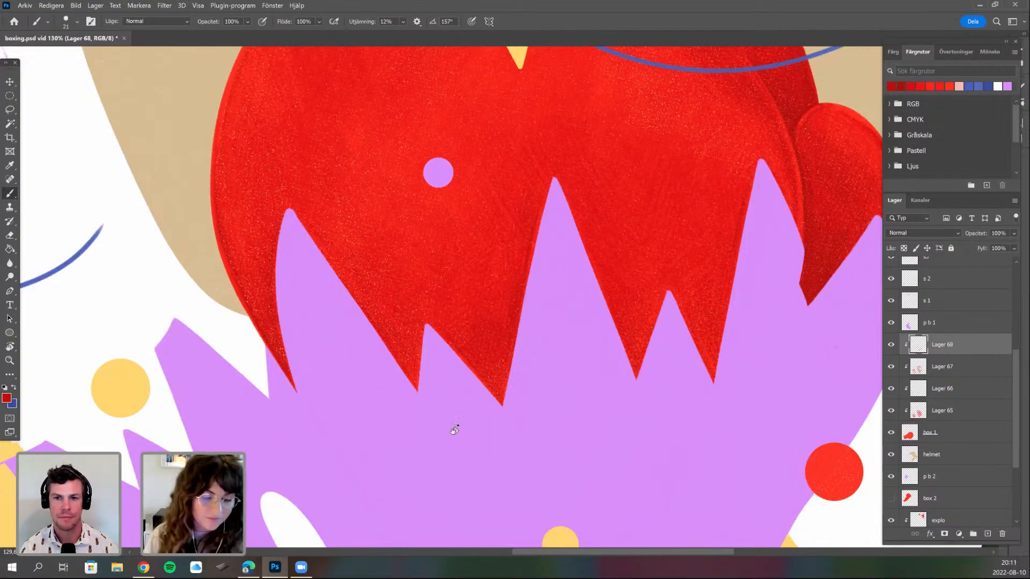
{"action": "key", "text": "r"}
{"action": "left_click_drag", "start_coordinate": [385, 469], "coordinate": [343, 448]}
{"action": "key", "text": "r"}
{"action": "left_click_drag", "start_coordinate": [402, 389], "coordinate": [469, 407]}
{"action": "key", "text": "r"}
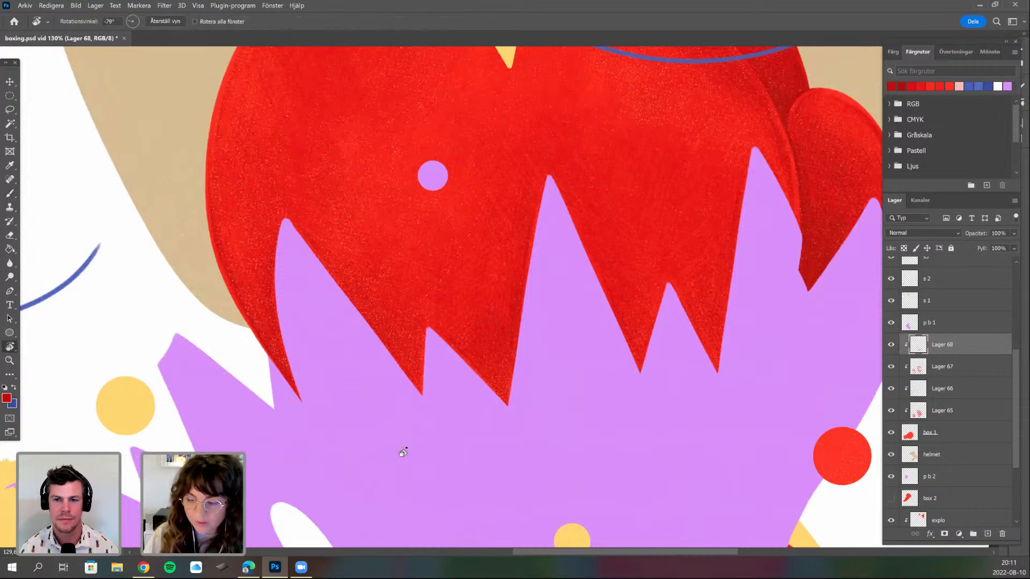
- Add more darker red texture to the large pointed red tip between the small and the tall purple spikes
{"action": "left_click_drag", "start_coordinate": [403, 450], "coordinate": [368, 421]}
{"action": "left_click_drag", "start_coordinate": [474, 364], "coordinate": [502, 330]}
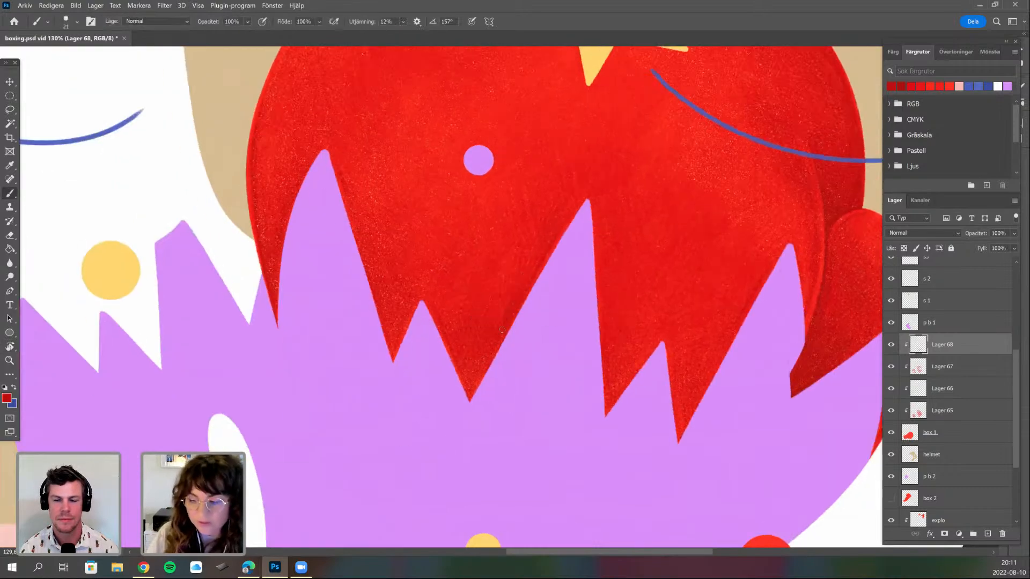
{"action": "key", "text": "r"}
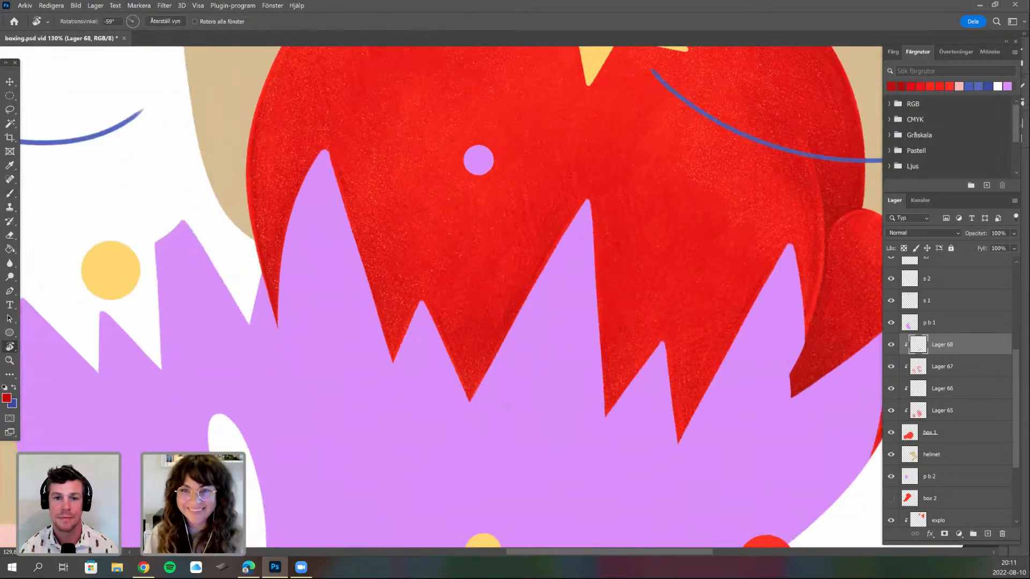
{"action": "left_click_drag", "start_coordinate": [492, 235], "coordinate": [464, 277]}
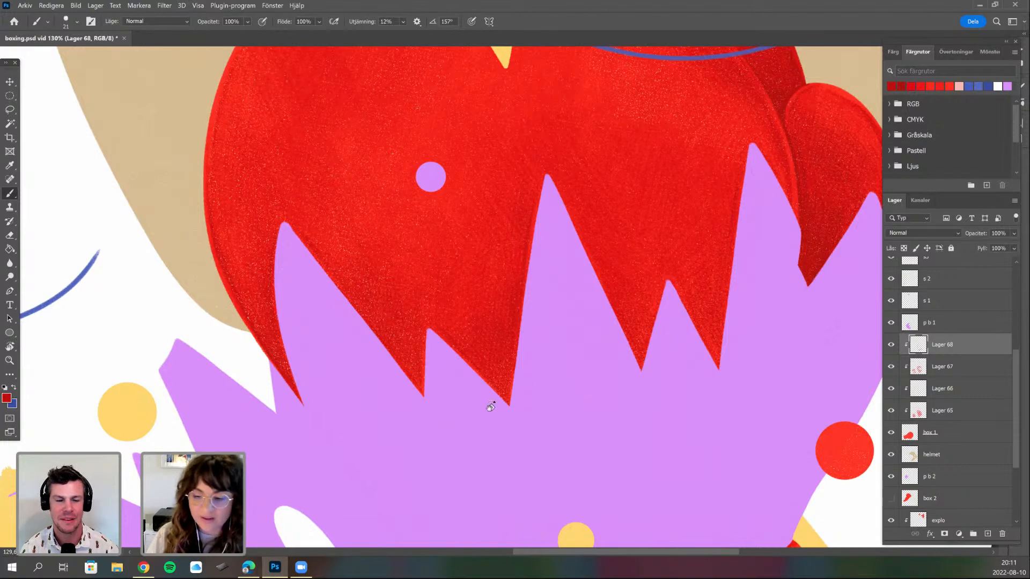
{"action": "key", "text": "r"}
{"action": "left_click_drag", "start_coordinate": [569, 320], "coordinate": [466, 299]}
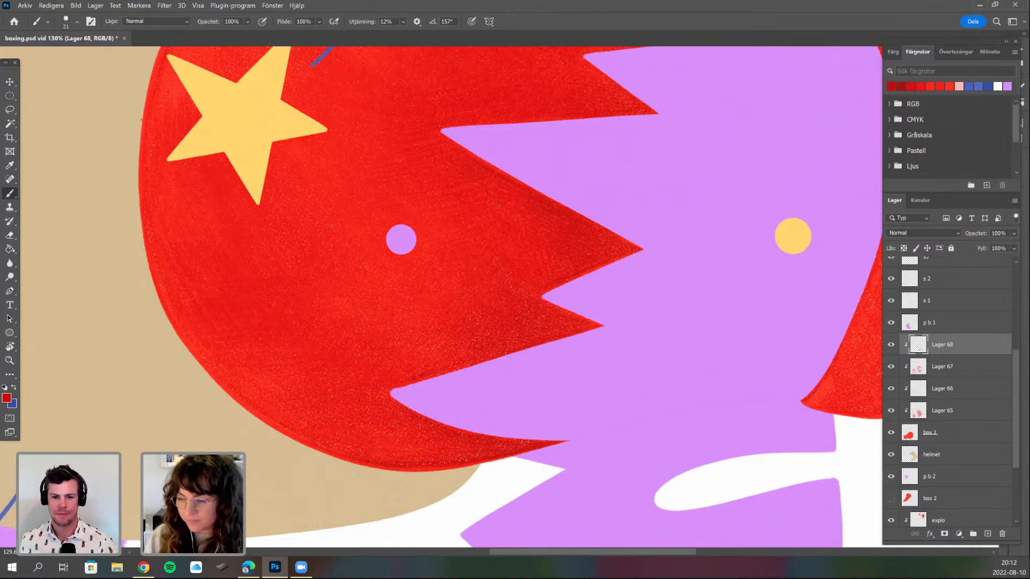
- Refine the darker red shading along the remaining purple zigzag edges near the glove's outer side
{"action": "key", "text": "r"}
{"action": "left_click_drag", "start_coordinate": [582, 244], "coordinate": [528, 204]}
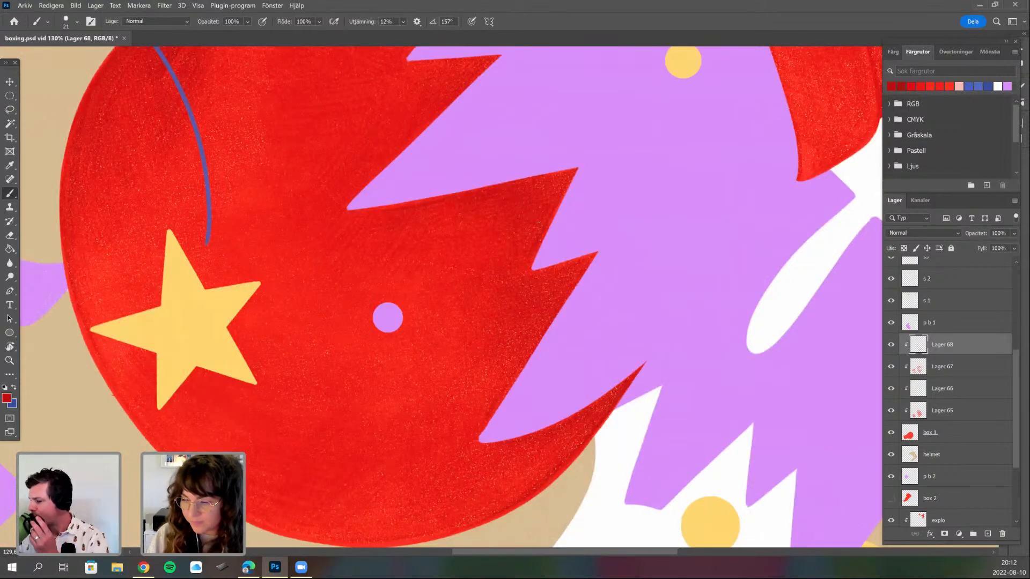
{"action": "key", "text": "r"}
{"action": "mouse_move", "coordinate": [455, 225]}
{"action": "left_mouse_down"}
{"action": "mouse_move", "coordinate": [417, 281]}
{"action": "mouse_move", "coordinate": [418, 315]}
{"action": "left_mouse_up"}
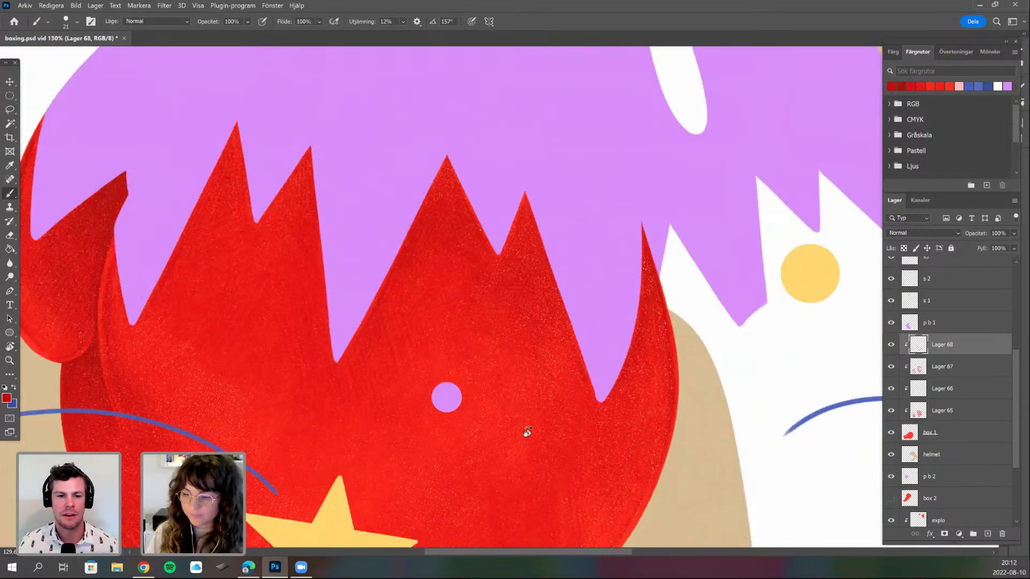
- Add textured darker red strokes to the glove between the purple dot and the outermost purple spike
{"action": "scroll", "coordinate": [514, 384], "scroll_direction": "down", "scroll_amount": 3}
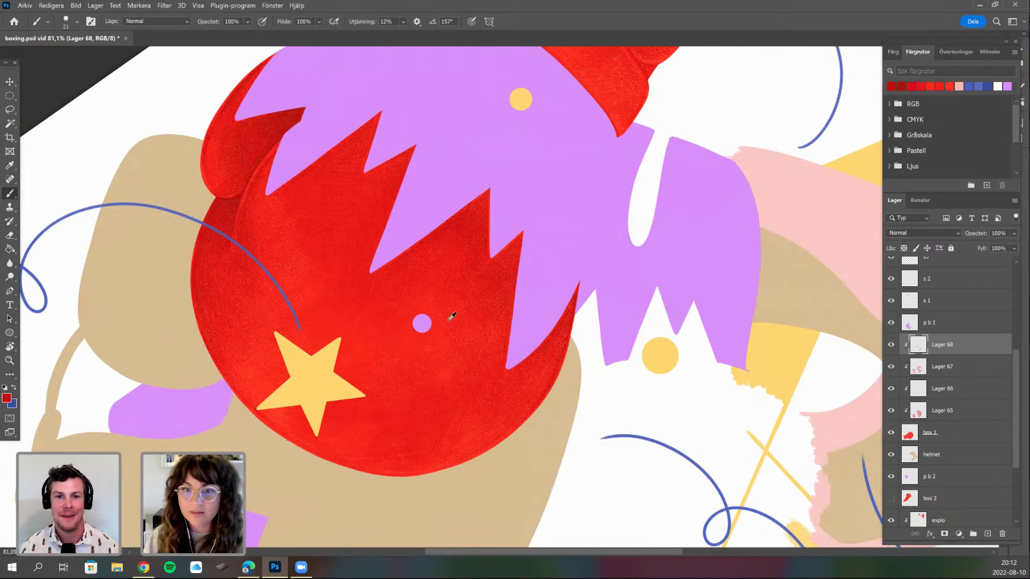
{"action": "left_click_drag", "start_coordinate": [463, 330], "coordinate": [450, 313]}
{"action": "key", "text": "ctrl+1"}
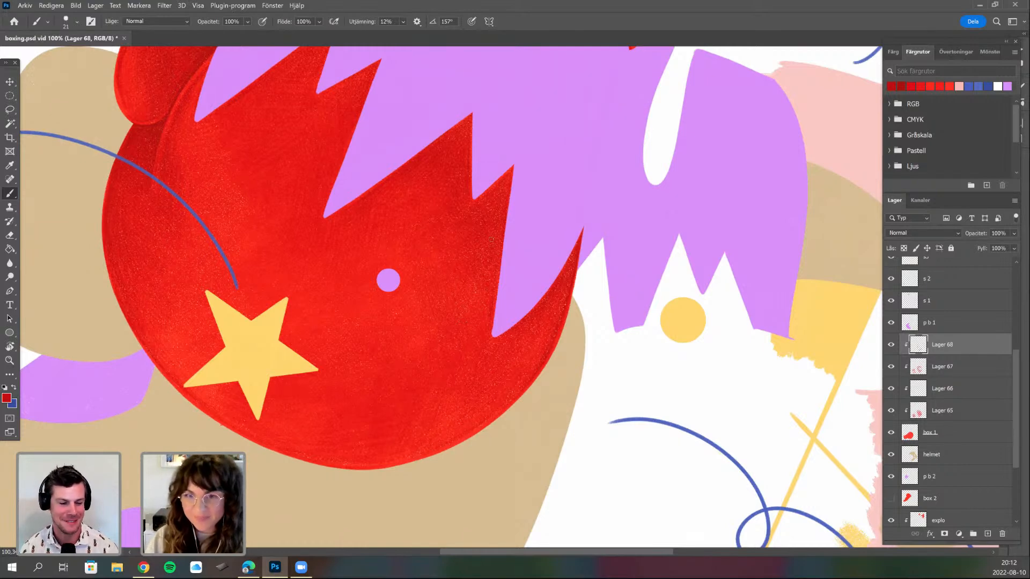
{"action": "scroll", "coordinate": [507, 282], "scroll_direction": "down", "scroll_amount": 2}
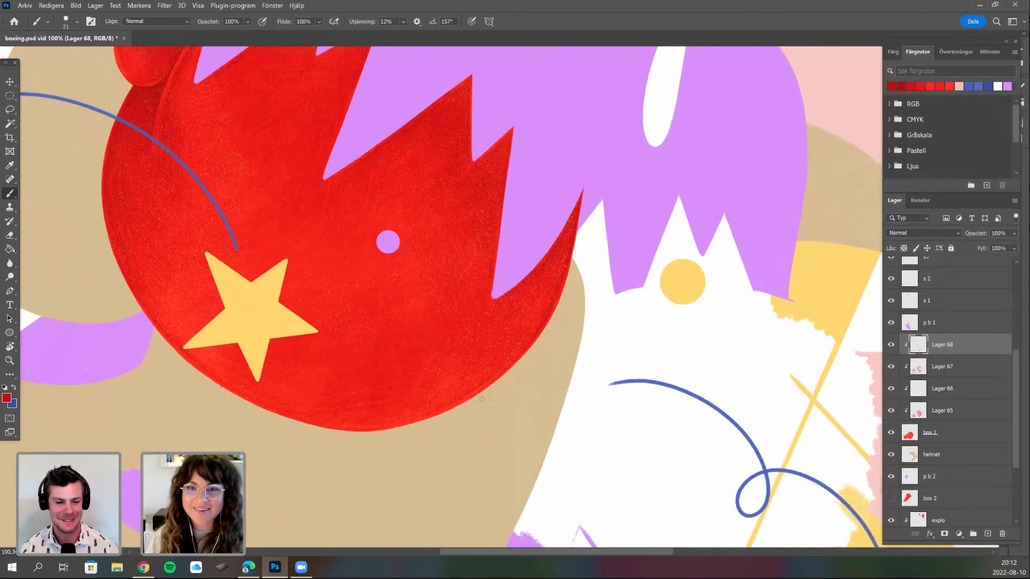
{"action": "scroll", "coordinate": [503, 230], "scroll_direction": "down", "scroll_amount": 1}
{"action": "key", "text": "r"}
{"action": "left_click_drag", "start_coordinate": [479, 215], "coordinate": [458, 223]}
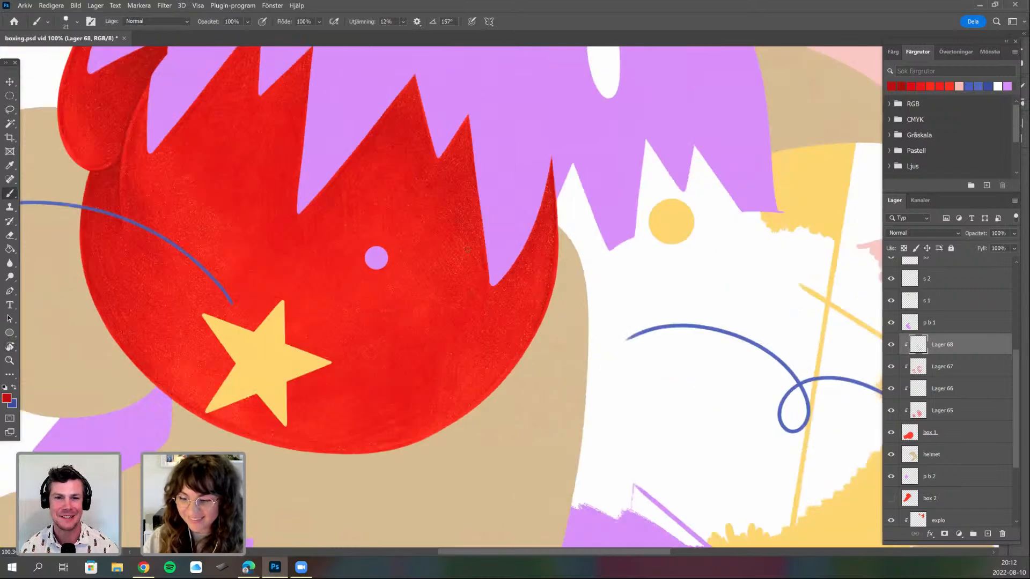
{"action": "key", "text": "r"}
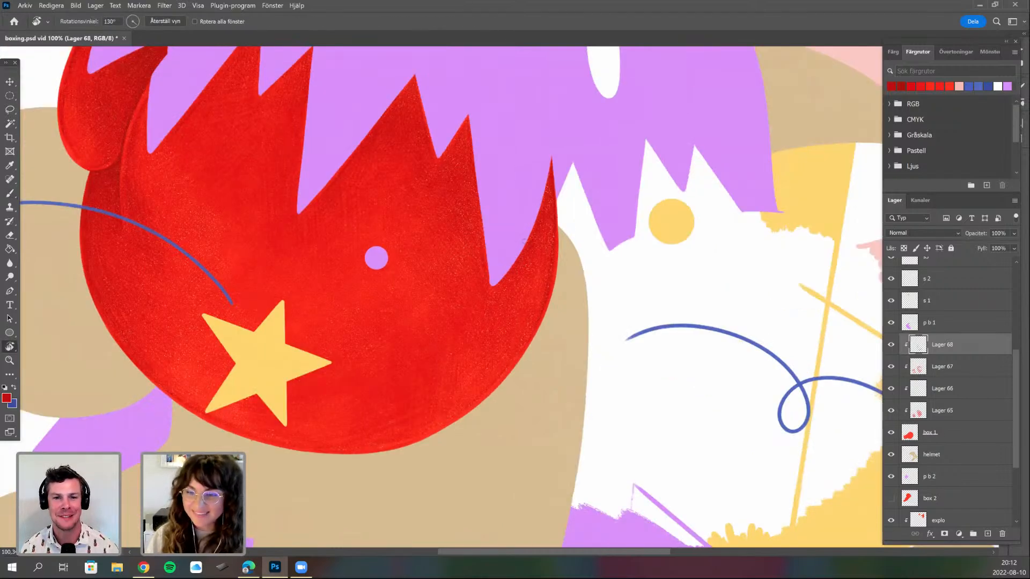
{"action": "left_click_drag", "start_coordinate": [517, 237], "coordinate": [509, 228]}
{"action": "left_click_drag", "start_coordinate": [499, 295], "coordinate": [494, 288]}
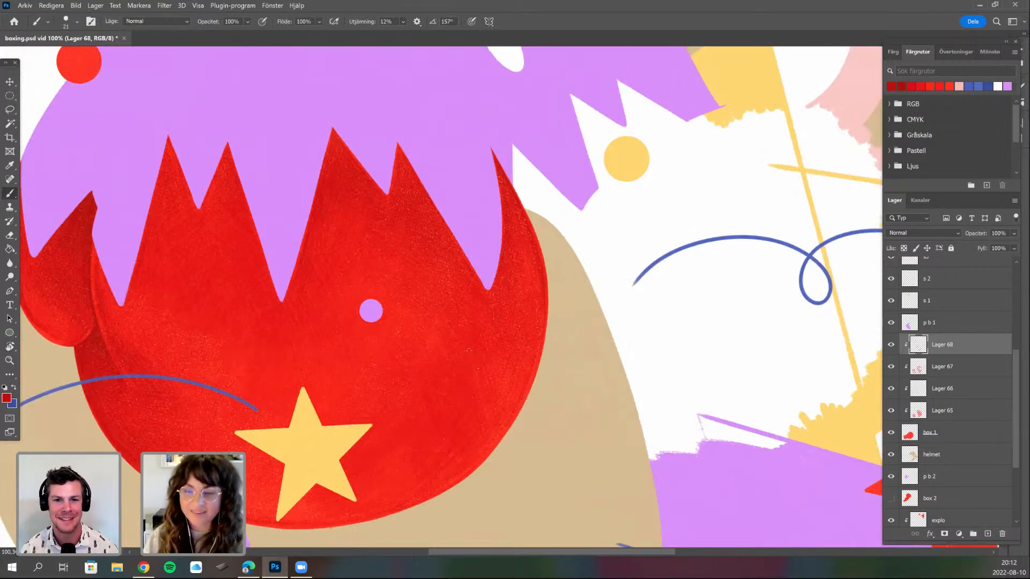
{"action": "left_click_drag", "start_coordinate": [499, 295], "coordinate": [491, 287]}
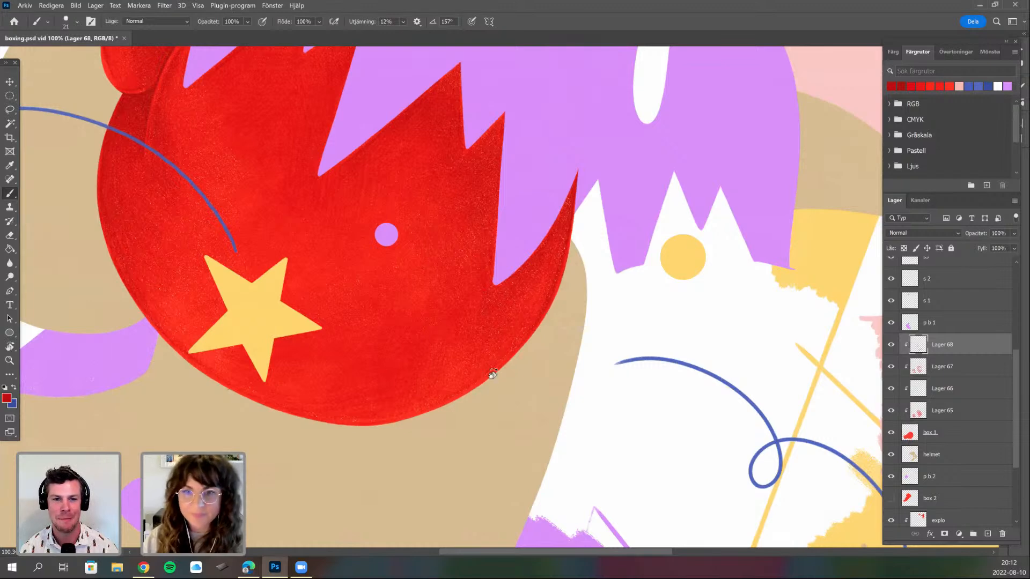
- Build up the darker red texture on the glove's rounded side just below the outermost purple spike
{"action": "key", "text": "r"}
{"action": "left_click_drag", "start_coordinate": [556, 396], "coordinate": [610, 322]}
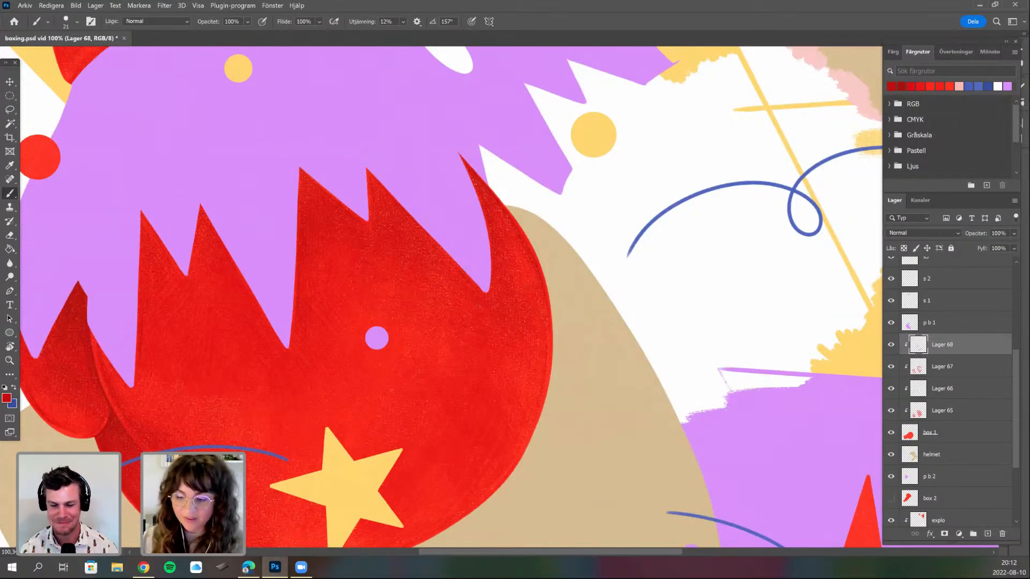
{"action": "key", "text": "r"}
{"action": "mouse_move", "coordinate": [494, 368]}
{"action": "left_mouse_down"}
{"action": "mouse_move", "coordinate": [553, 324]}
{"action": "mouse_move", "coordinate": [528, 370]}
{"action": "left_mouse_up"}
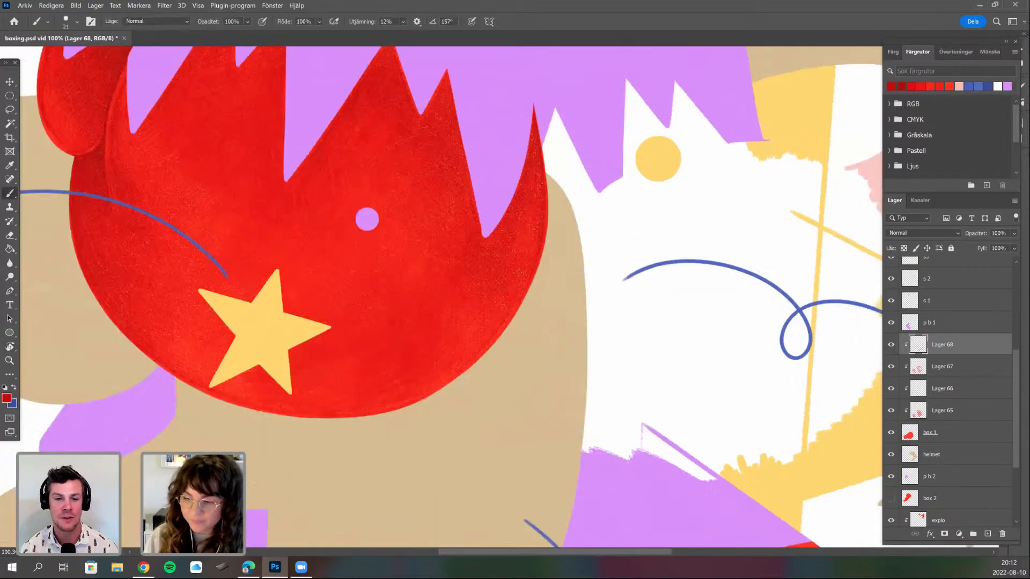
{"action": "scroll", "coordinate": [451, 294], "scroll_direction": "down", "scroll_amount": 1}
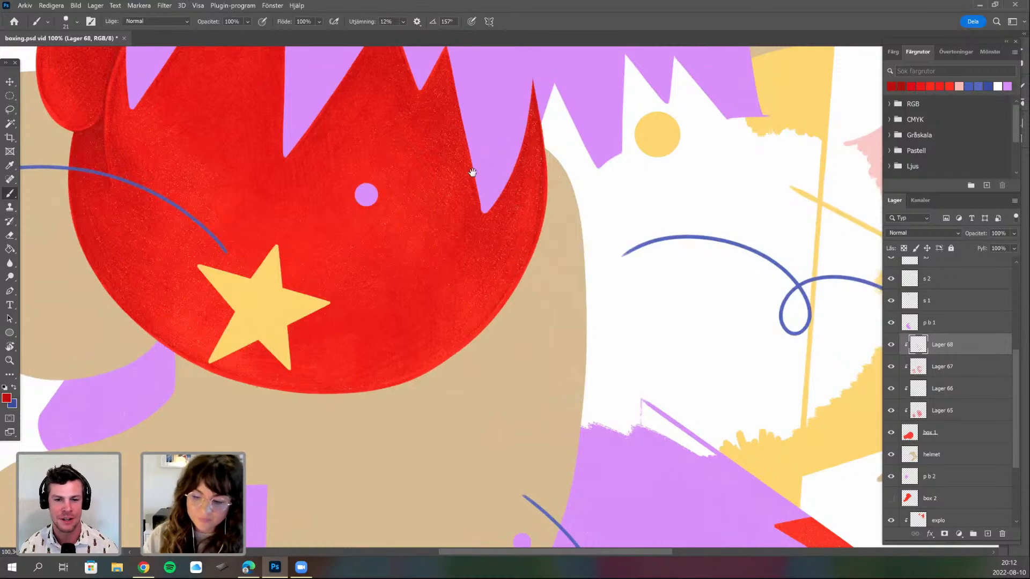
{"action": "key", "text": "space"}
{"action": "left_click_drag", "start_coordinate": [476, 365], "coordinate": [534, 375]}
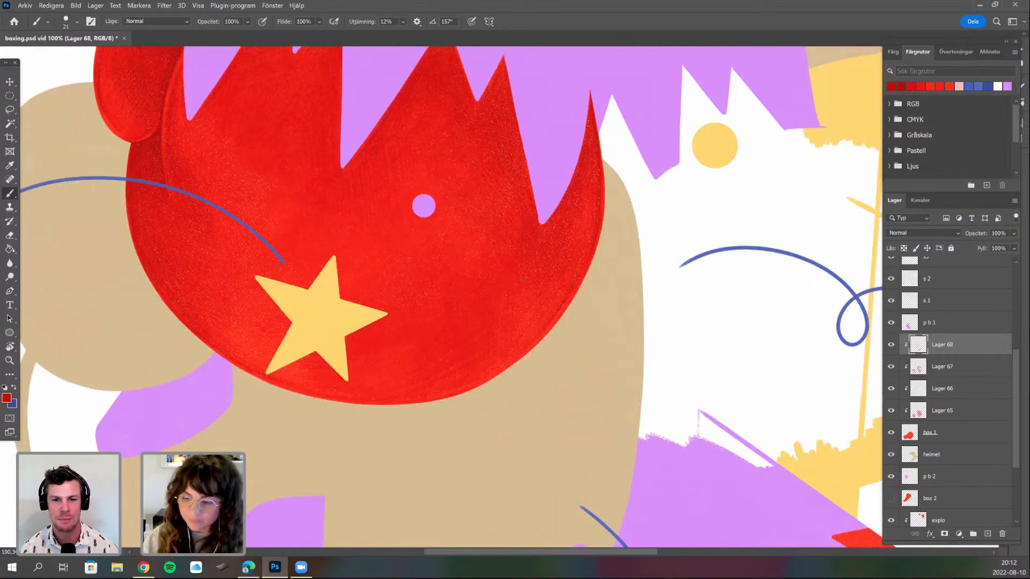
{"action": "left_click_drag", "start_coordinate": [521, 278], "coordinate": [508, 220]}
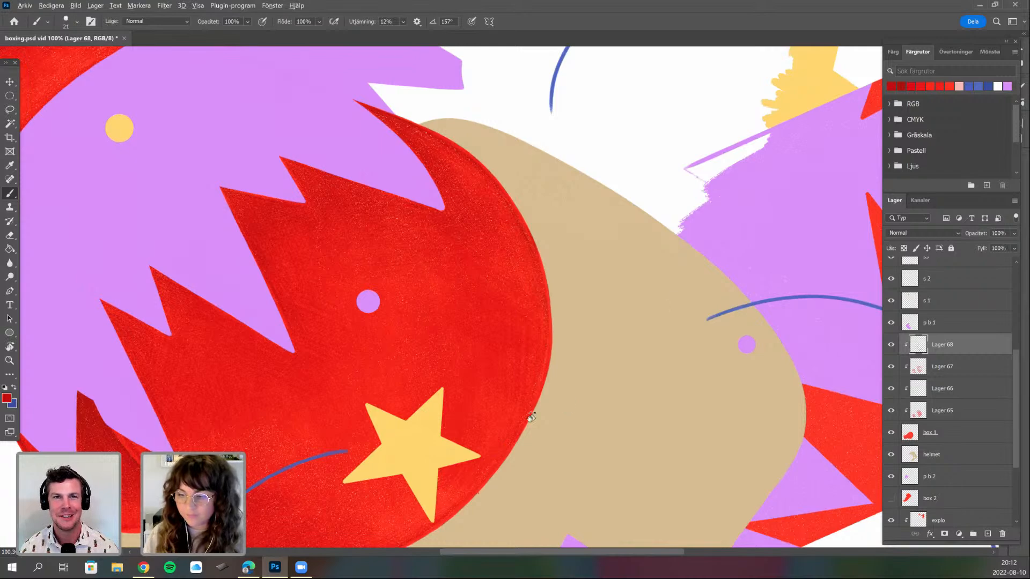
- Extend the textured darker red shading along the glove's curved outer edge from the outermost purple spike towards the star
{"action": "scroll", "coordinate": [536, 367], "scroll_direction": "down", "scroll_amount": 3}
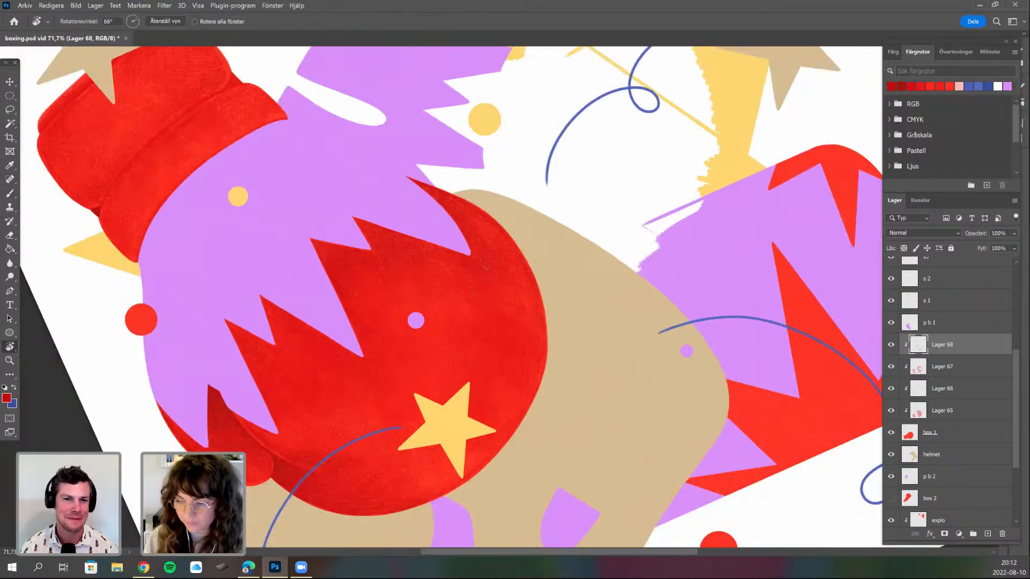
{"action": "left_click_drag", "start_coordinate": [487, 264], "coordinate": [471, 306]}
{"action": "scroll", "coordinate": [471, 251], "scroll_direction": "up", "scroll_amount": 3}
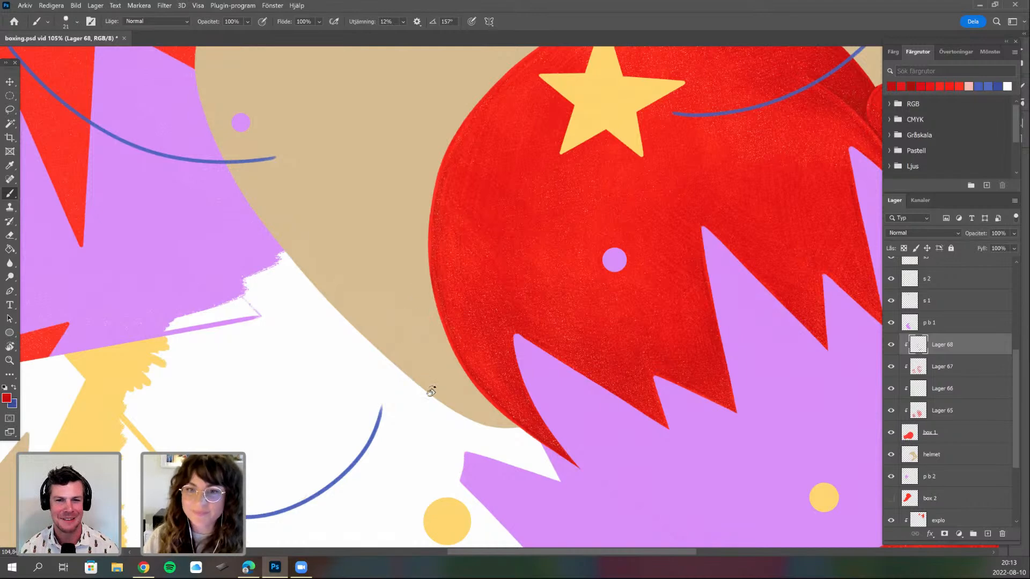
{"action": "key", "text": "r"}
{"action": "left_click_drag", "start_coordinate": [388, 118], "coordinate": [367, 133]}
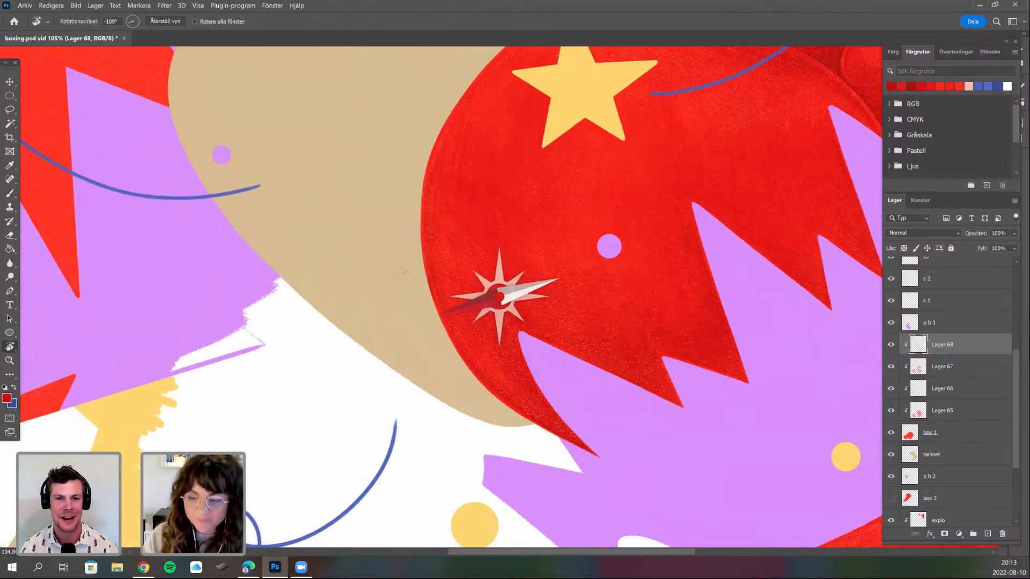
{"action": "left_click_drag", "start_coordinate": [395, 271], "coordinate": [400, 330]}
{"action": "key", "text": "r"}
{"action": "left_click_drag", "start_coordinate": [408, 229], "coordinate": [383, 286]}
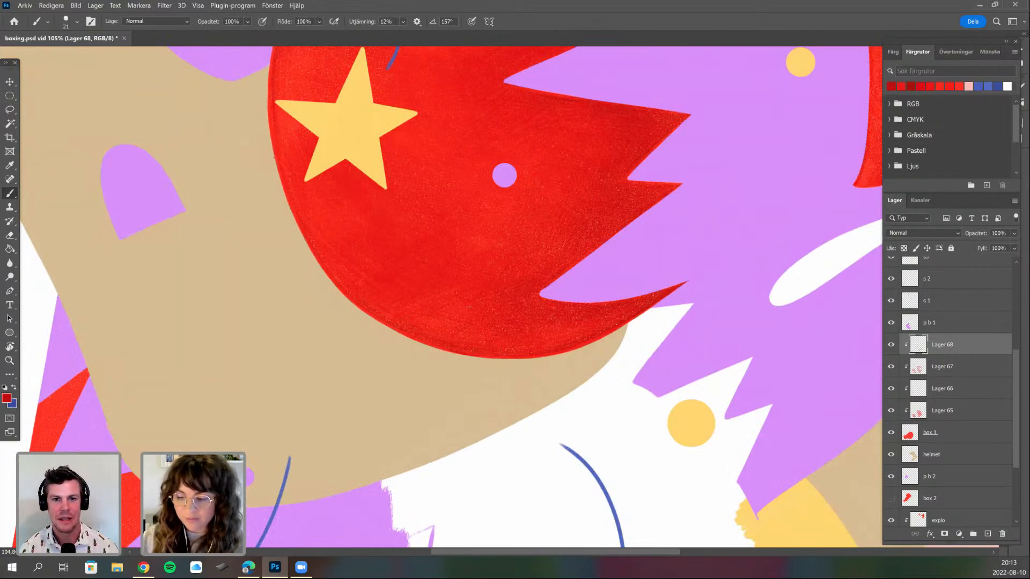
- Brush more textured red shading onto the lower part of the glove between the yellow star and the purple dot
{"action": "key", "text": "r"}
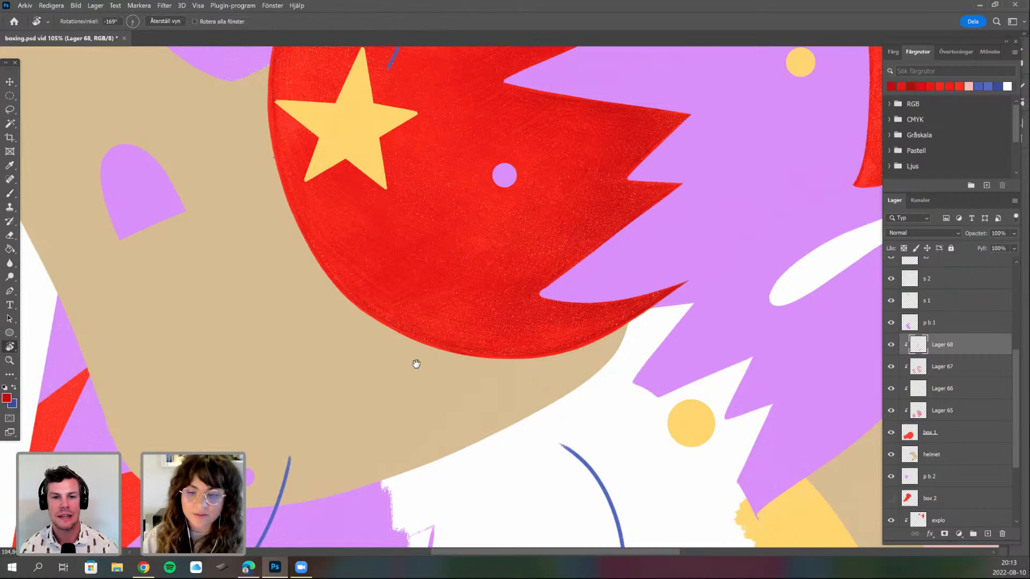
{"action": "left_click_drag", "start_coordinate": [522, 99], "coordinate": [467, 100]}
{"action": "key", "text": "b"}
{"action": "left_click_drag", "start_coordinate": [354, 211], "coordinate": [382, 349]}
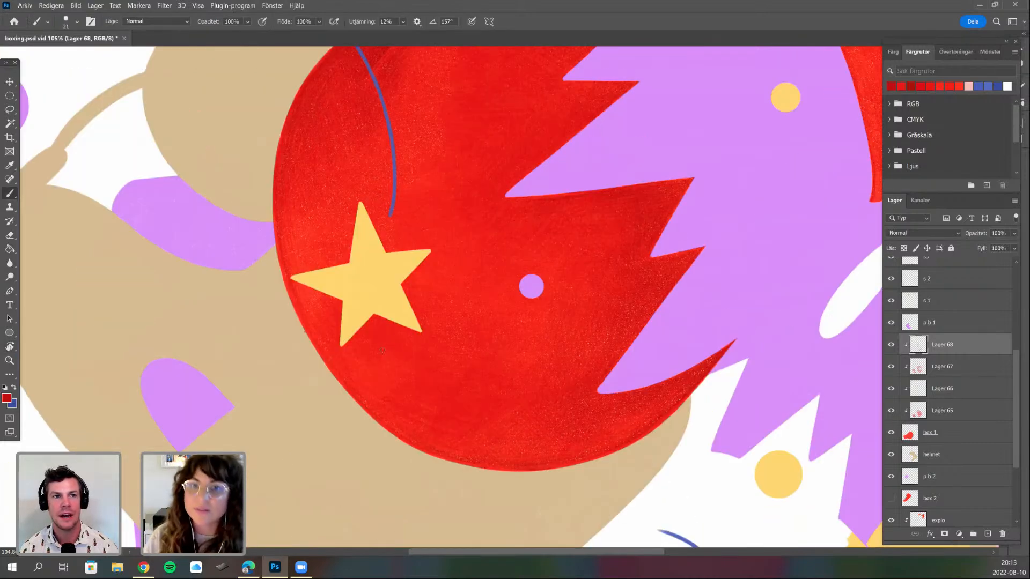
{"action": "left_click_drag", "start_coordinate": [429, 228], "coordinate": [344, 330]}
{"action": "key", "text": "r"}
{"action": "mouse_move", "coordinate": [533, 281]}
{"action": "left_mouse_down"}
{"action": "mouse_move", "coordinate": [526, 271]}
{"action": "mouse_move", "coordinate": [442, 301]}
{"action": "left_mouse_up"}
{"action": "key", "text": "b"}
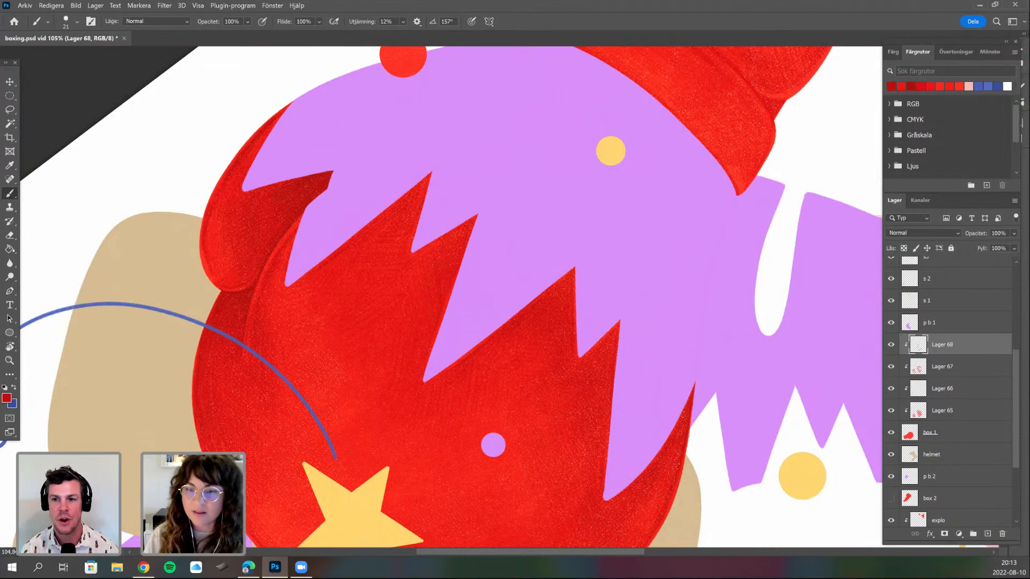
- Deepen the darker red shading around the tip of the tall middle purple spike
{"action": "key", "text": "r"}
{"action": "left_click_drag", "start_coordinate": [422, 273], "coordinate": [421, 305]}
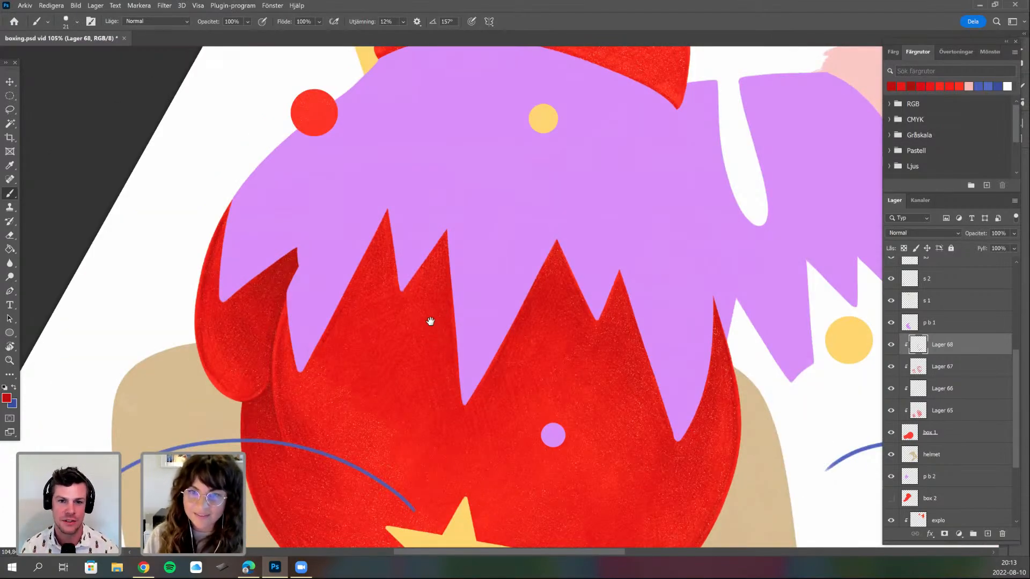
{"action": "scroll", "coordinate": [422, 328], "scroll_direction": "down", "scroll_amount": 2}
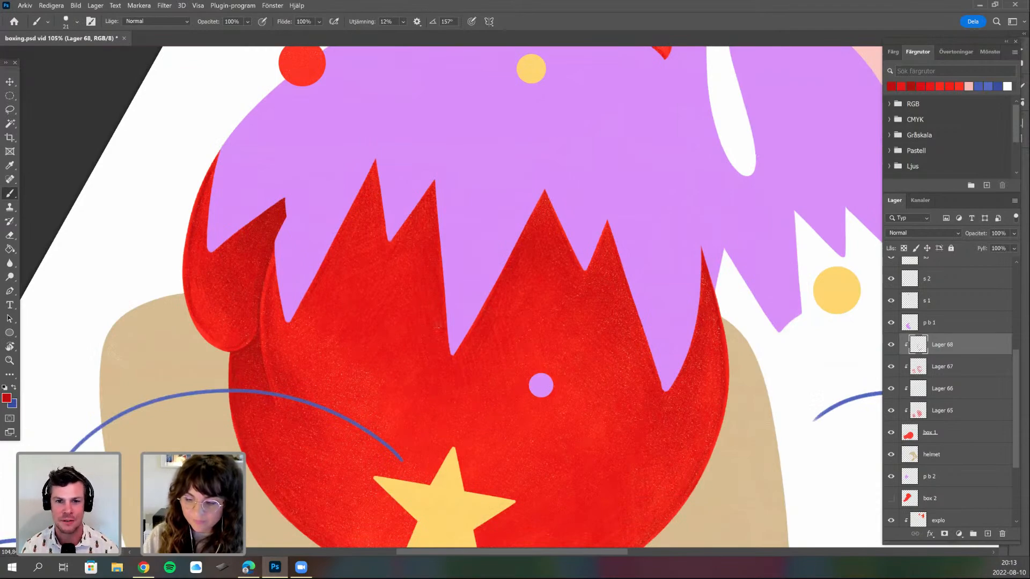
{"action": "key", "text": "r"}
{"action": "mouse_move", "coordinate": [349, 305]}
{"action": "left_mouse_down"}
{"action": "mouse_move", "coordinate": [358, 347]}
{"action": "mouse_move", "coordinate": [339, 340]}
{"action": "left_mouse_up"}
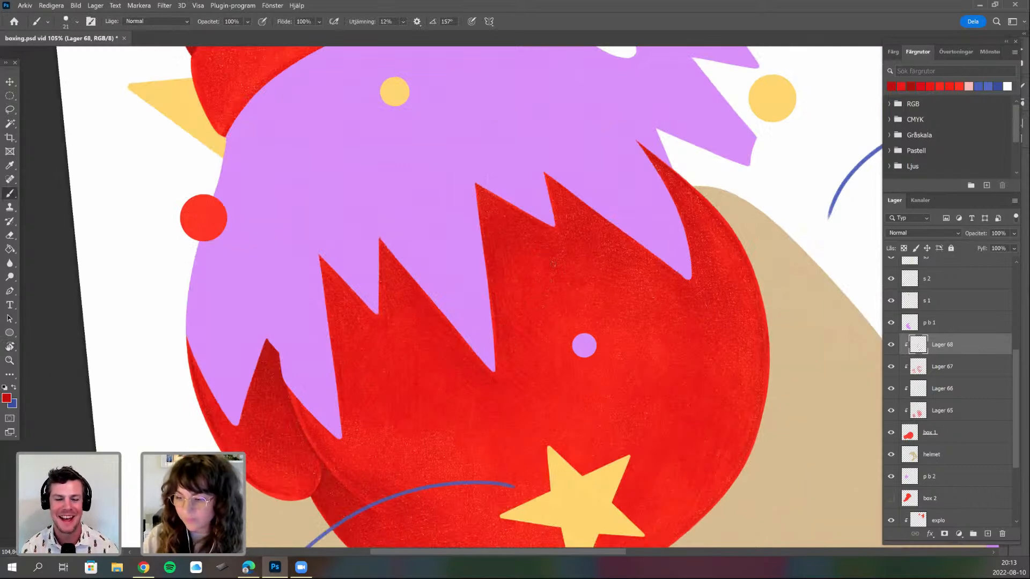
{"action": "key", "text": "r"}
{"action": "left_click_drag", "start_coordinate": [531, 289], "coordinate": [538, 342]}
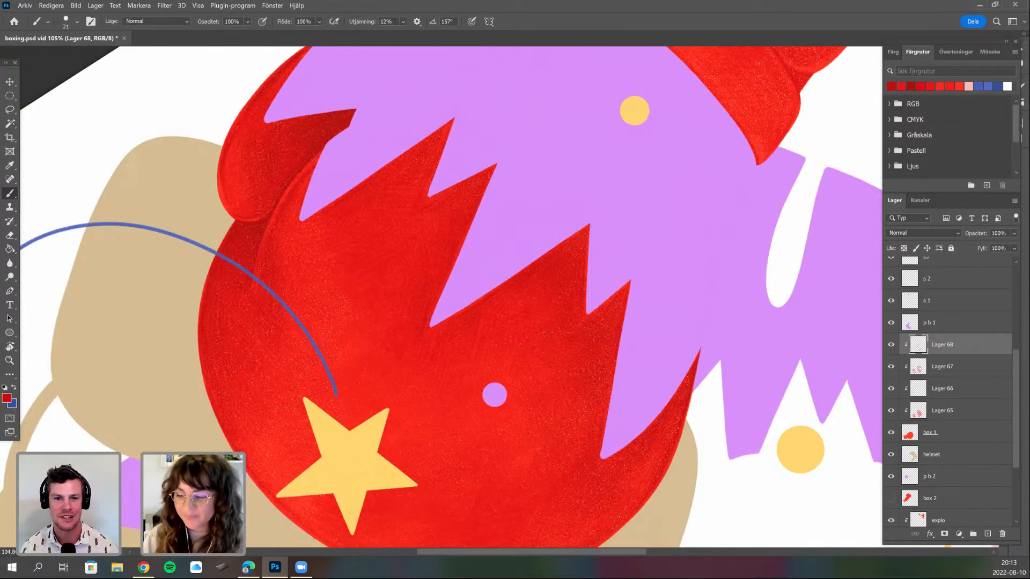
- Refine the darker red texture on the glove's outer side between the purple dot and the rounded edge
{"action": "scroll", "coordinate": [520, 302], "scroll_direction": "down", "scroll_amount": 3}
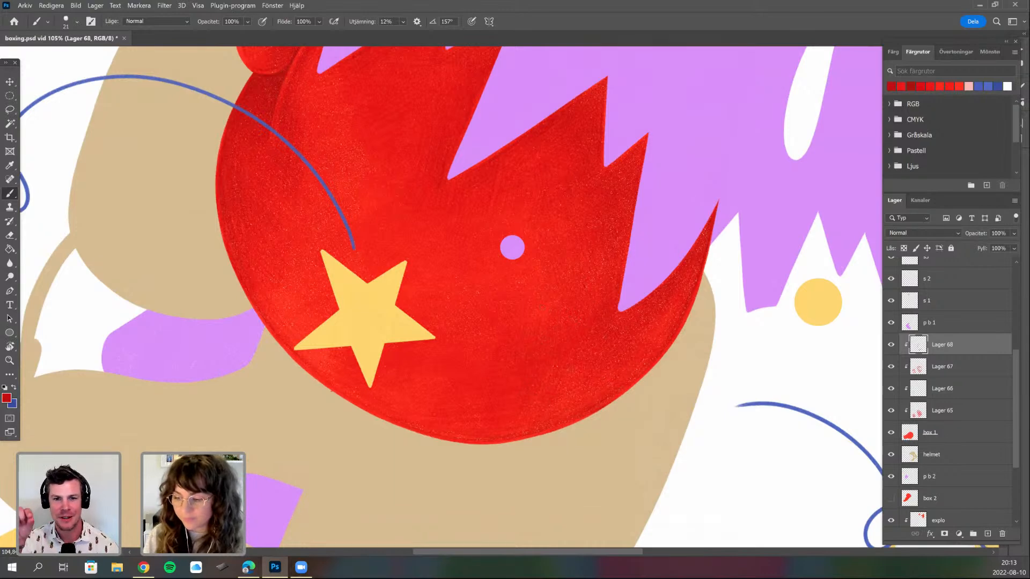
{"action": "scroll", "coordinate": [590, 351], "scroll_direction": "down", "scroll_amount": 2}
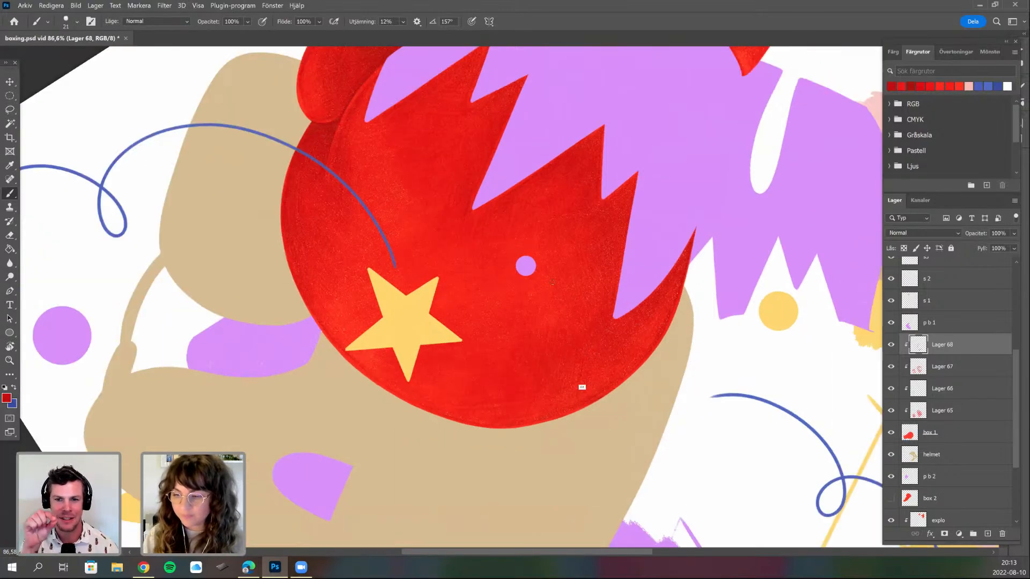
{"action": "scroll", "coordinate": [527, 296], "scroll_direction": "down", "scroll_amount": 1}
{"action": "scroll", "coordinate": [576, 325], "scroll_direction": "up", "scroll_amount": 2}
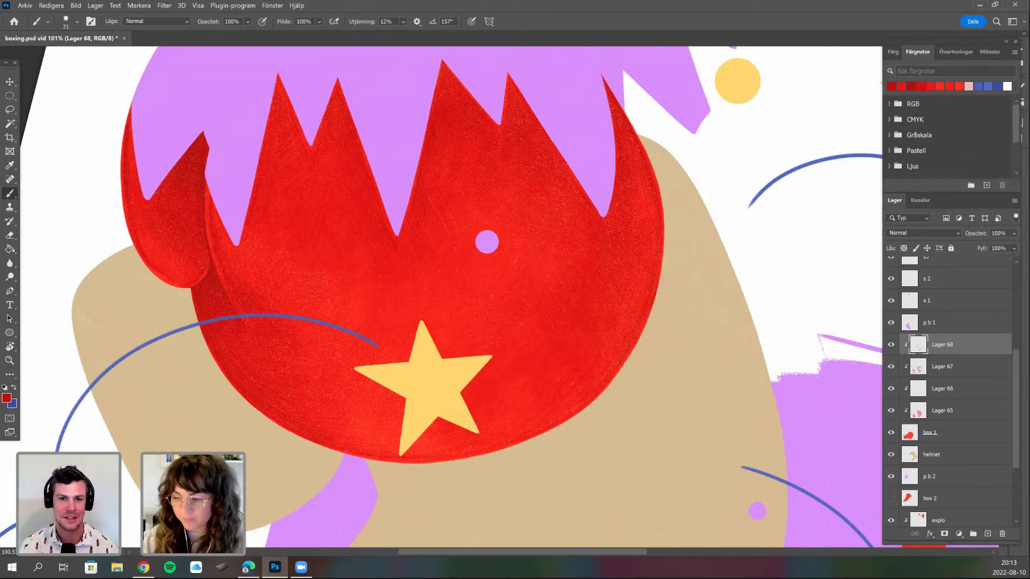
{"action": "key", "text": "r"}
{"action": "left_click_drag", "start_coordinate": [518, 245], "coordinate": [490, 242]}
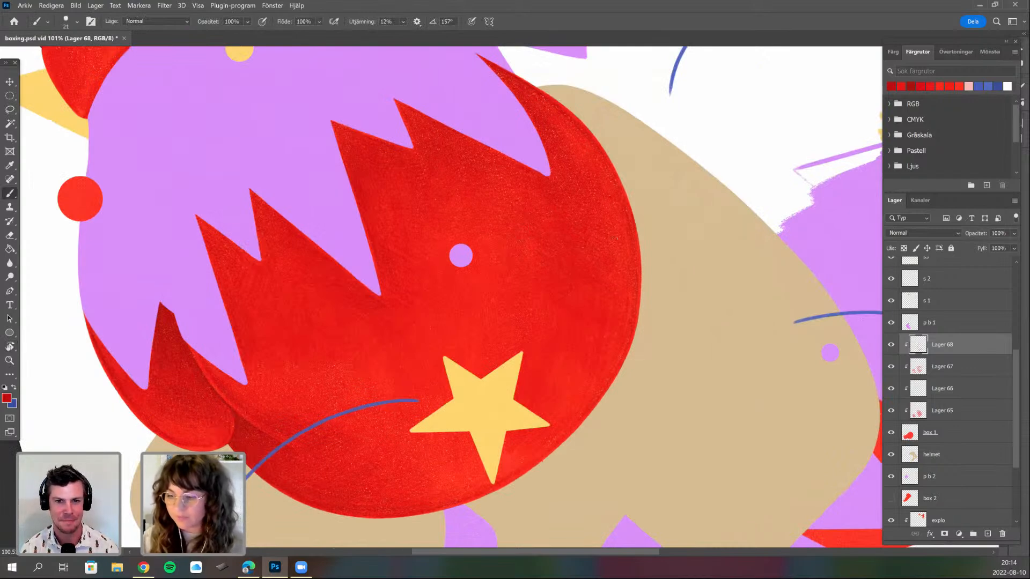
{"action": "key", "text": "space"}
{"action": "left_click_drag", "start_coordinate": [606, 304], "coordinate": [611, 275]}
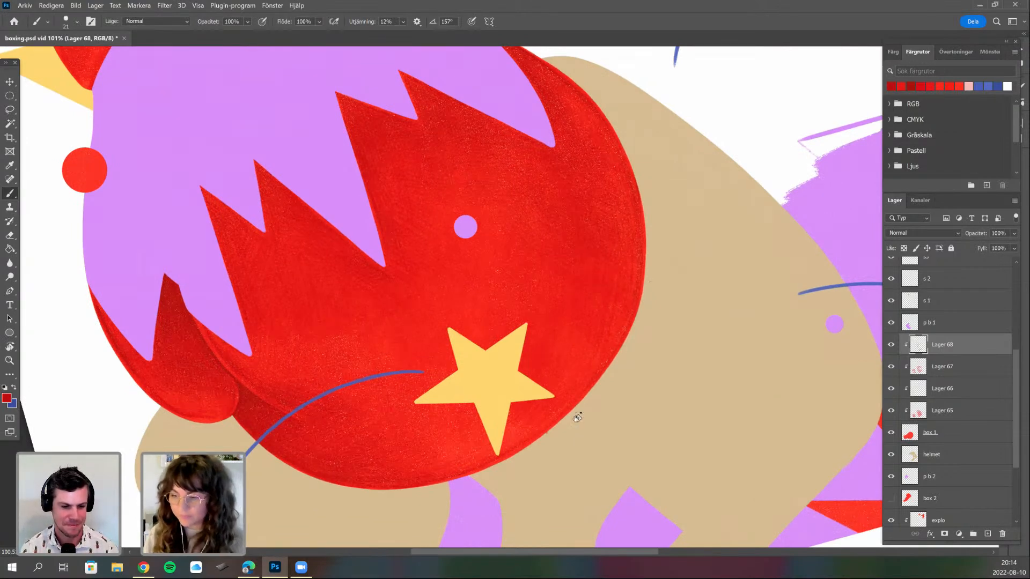
- Add textured red strokes along the glove's rounded edge beside the yellow star
{"action": "key", "text": "ctrl+minus"}
{"action": "key", "text": "r"}
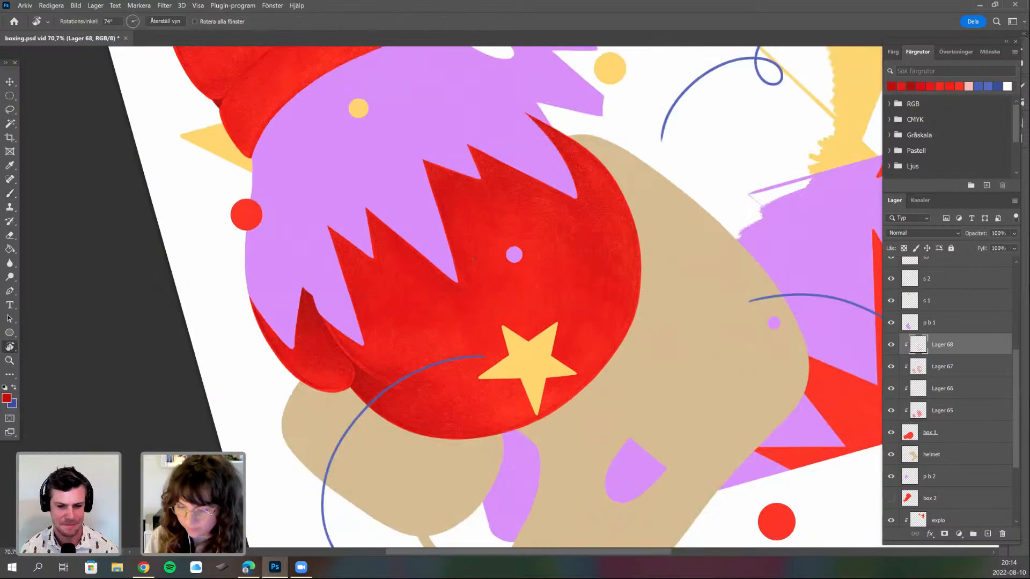
{"action": "key", "text": "ctrl+plus"}
{"action": "key", "text": "b"}
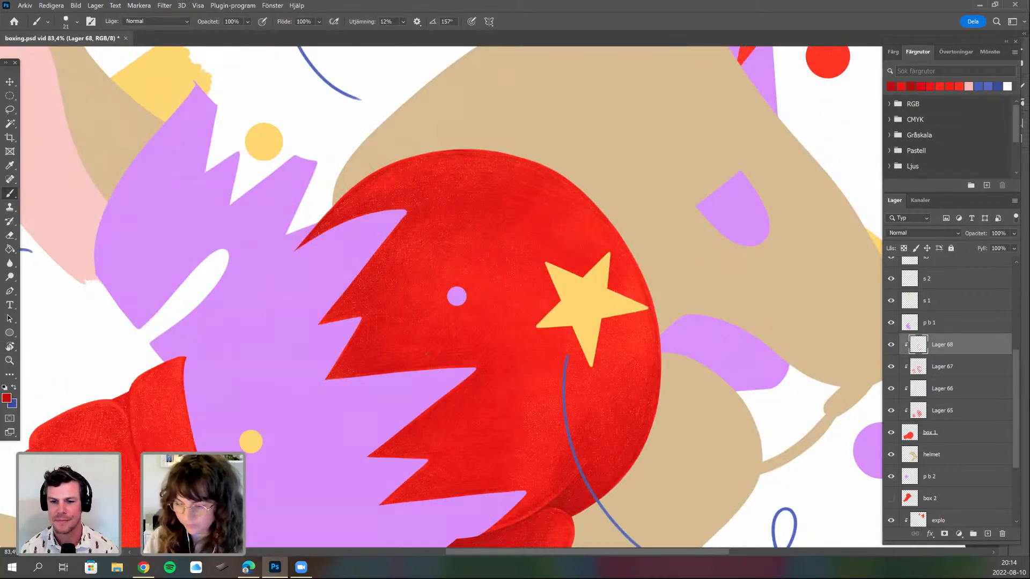
{"action": "key", "text": "r"}
{"action": "left_click_drag", "start_coordinate": [455, 333], "coordinate": [471, 395]}
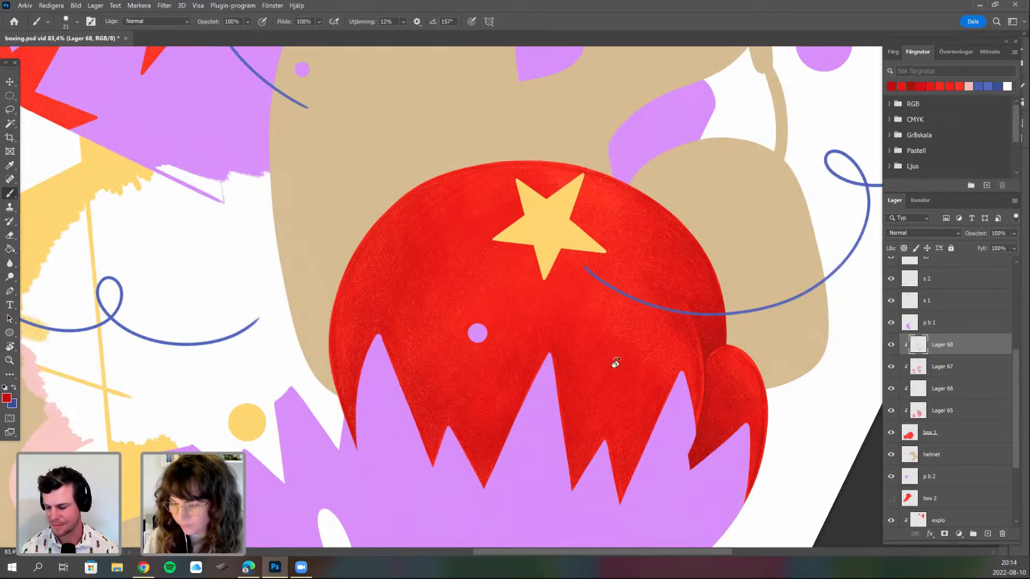
{"action": "key", "text": "r"}
{"action": "left_click_drag", "start_coordinate": [486, 289], "coordinate": [495, 318]}
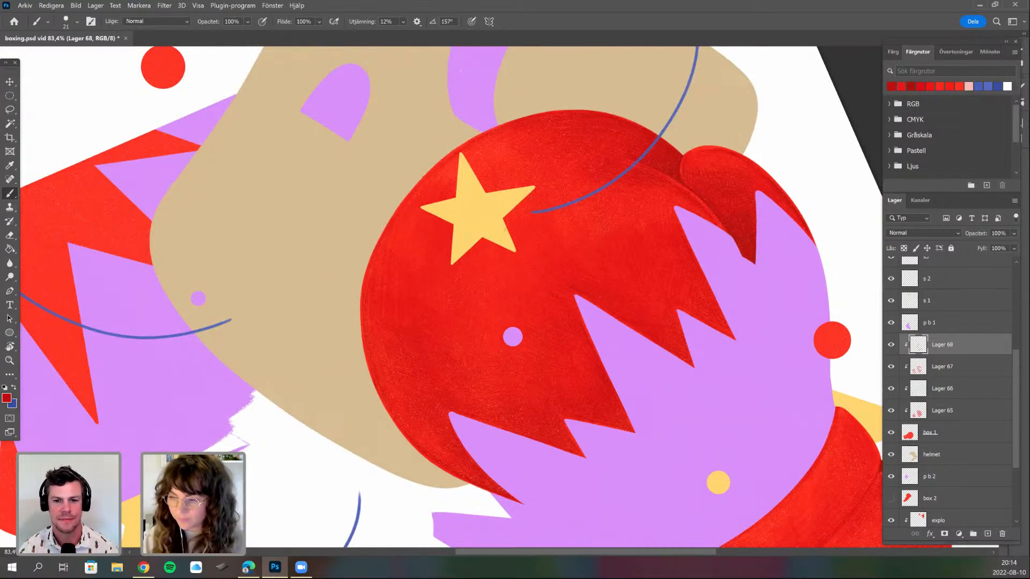
- Examine the glove's overall shading from several rotations and zoom levels
{"action": "scroll", "coordinate": [558, 315], "scroll_direction": "down", "scroll_amount": 2}
{"action": "key", "text": "r"}
{"action": "left_click_drag", "start_coordinate": [586, 223], "coordinate": [503, 182]}
{"action": "left_click_drag", "start_coordinate": [513, 233], "coordinate": [509, 232]}
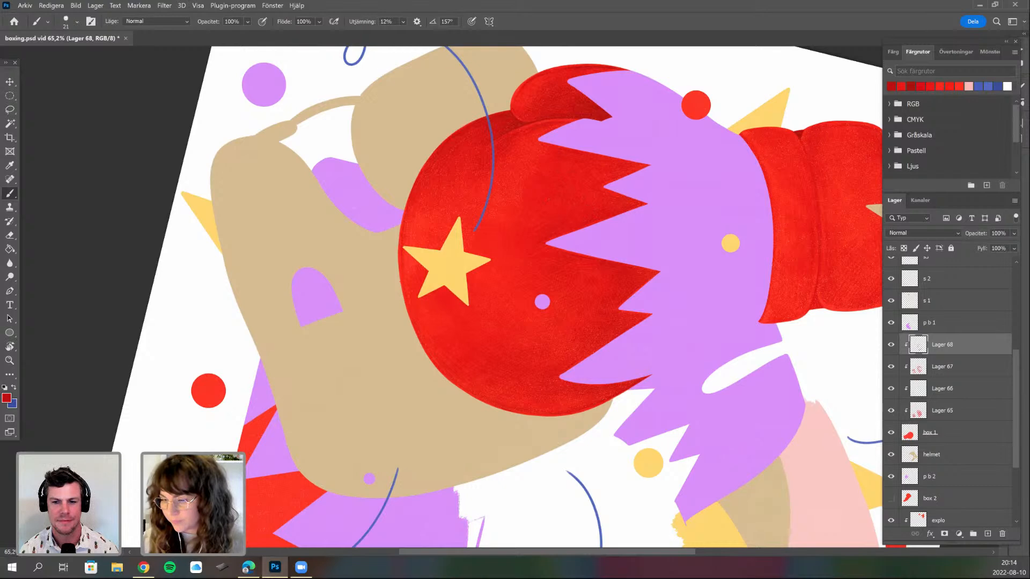
{"action": "scroll", "coordinate": [607, 247], "scroll_direction": "down", "scroll_amount": 2}
{"action": "key", "text": "r"}
{"action": "left_click_drag", "start_coordinate": [472, 408], "coordinate": [537, 426]}
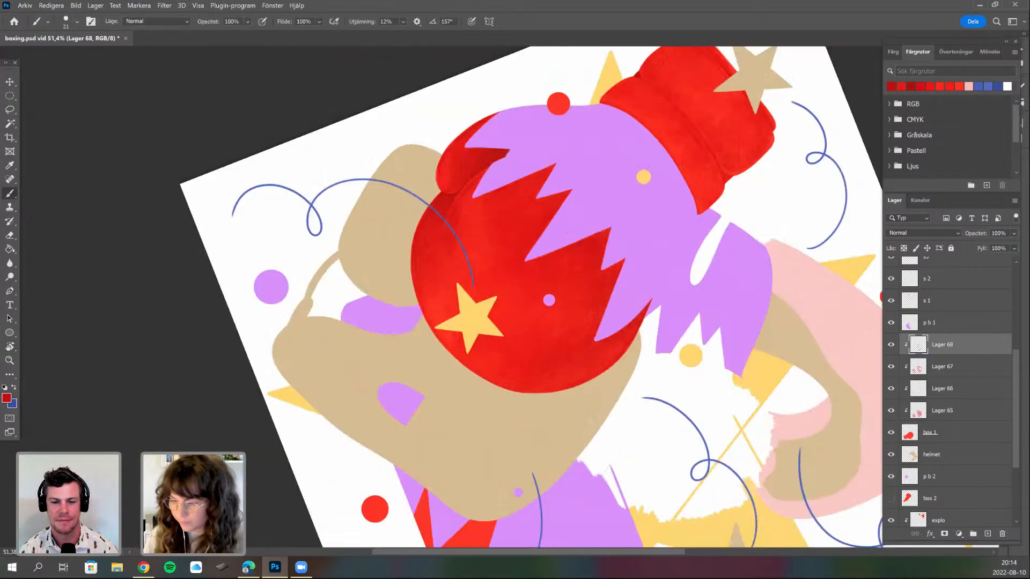
{"action": "scroll", "coordinate": [536, 425], "scroll_direction": "up", "scroll_amount": 3}
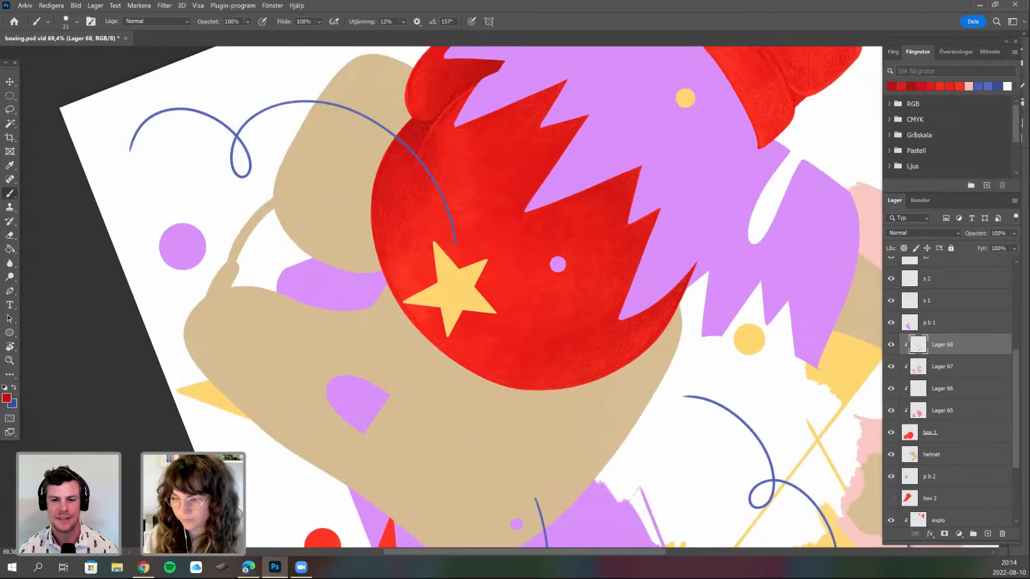
- Switch to a darker red and touch up the glove's textured edge beside the yellow star's tip
{"action": "scroll", "coordinate": [478, 216], "scroll_direction": "up", "scroll_amount": 2}
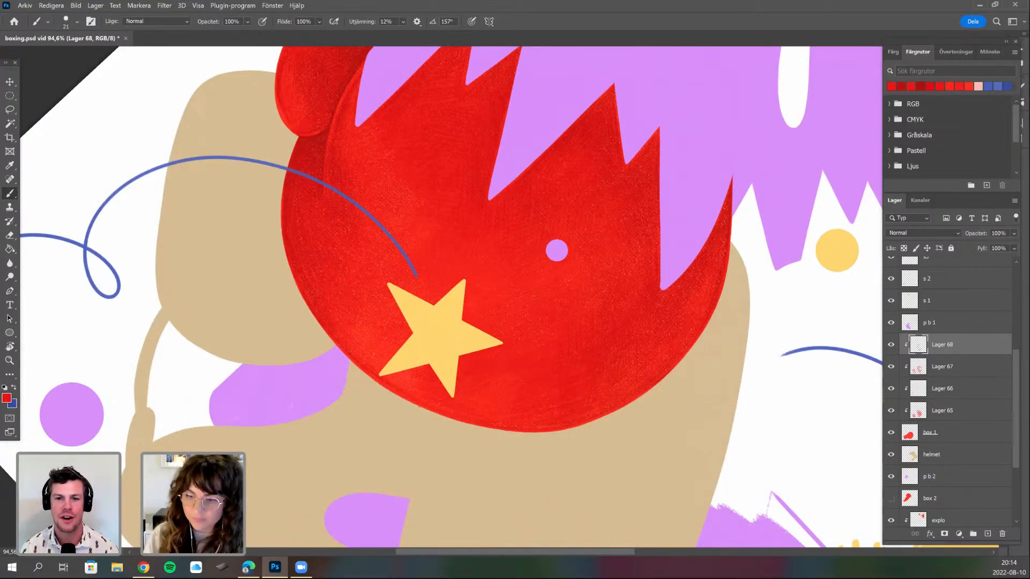
{"action": "key", "text": "r"}
{"action": "mouse_move", "coordinate": [417, 276]}
{"action": "left_mouse_down"}
{"action": "mouse_move", "coordinate": [483, 287]}
{"action": "mouse_move", "coordinate": [483, 322]}
{"action": "left_mouse_up"}
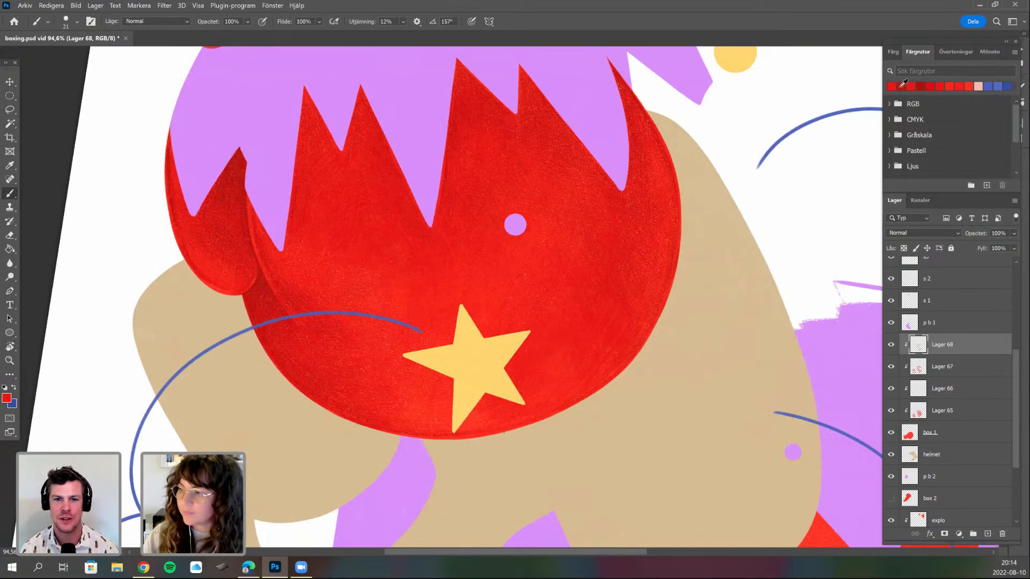
{"action": "left_click_drag", "start_coordinate": [471, 366], "coordinate": [455, 405]}
{"action": "left_click_drag", "start_coordinate": [526, 399], "coordinate": [503, 405]}
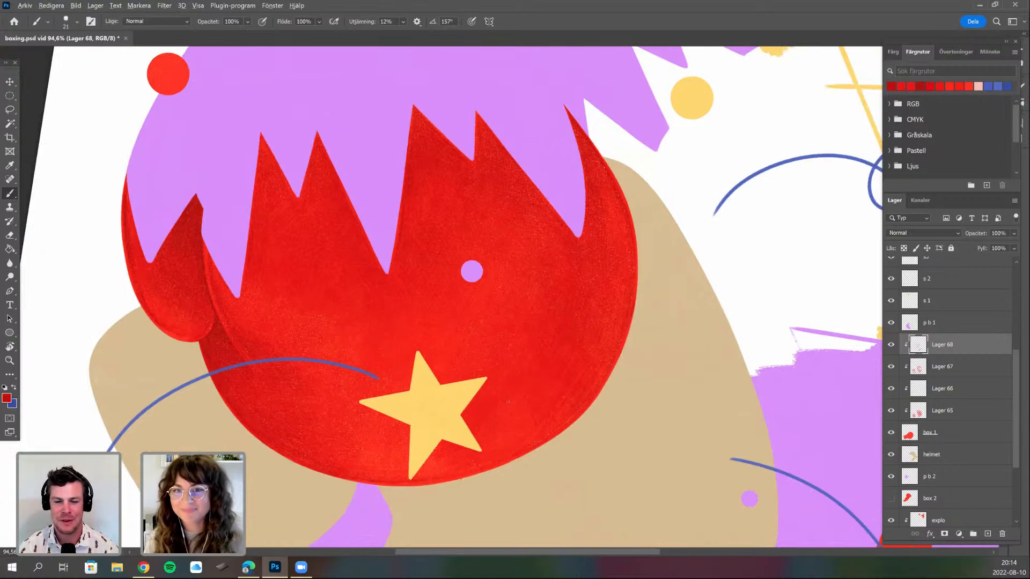
{"action": "scroll", "coordinate": [536, 410], "scroll_direction": "down", "scroll_amount": 1}
{"action": "scroll", "coordinate": [504, 427], "scroll_direction": "down", "scroll_amount": 1}
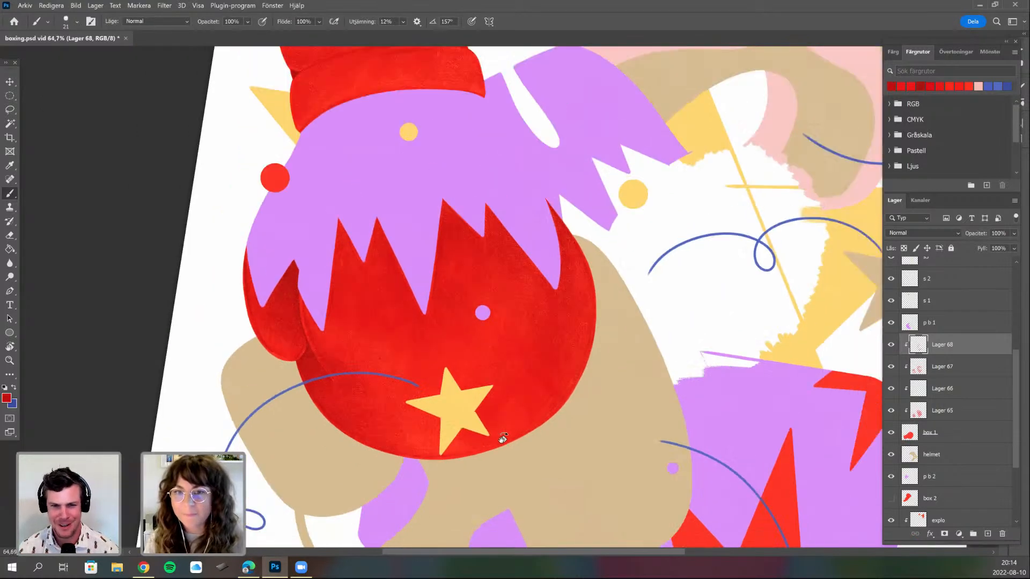
- Examine the shaded glove from a rotated view and compare the artwork with the box 2 layer shown and hidden
{"action": "key", "text": "r"}
{"action": "left_click_drag", "start_coordinate": [500, 438], "coordinate": [374, 373]}
{"action": "left_click_drag", "start_coordinate": [542, 432], "coordinate": [423, 280]}
{"action": "left_click_drag", "start_coordinate": [413, 264], "coordinate": [429, 236]}
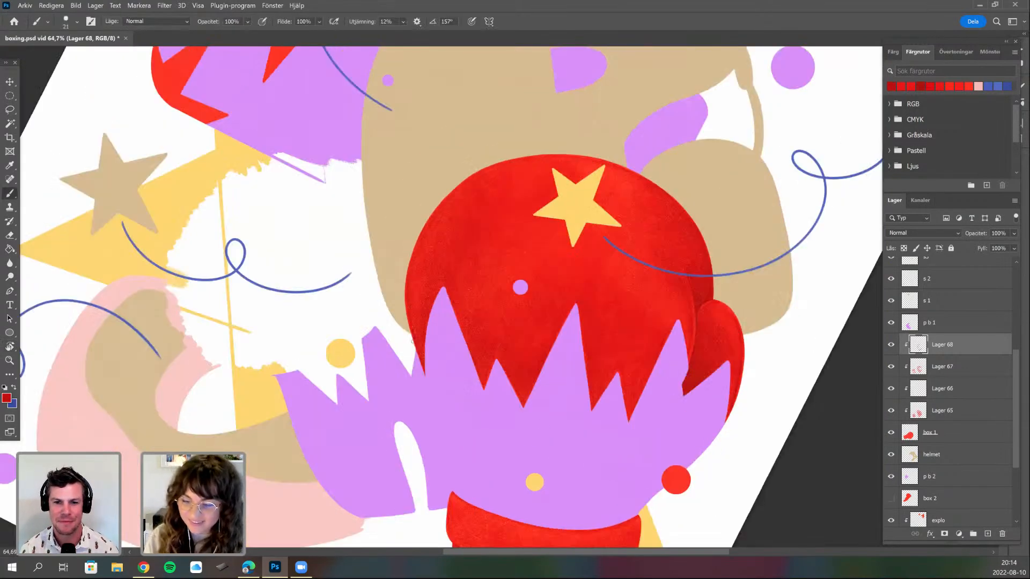
{"action": "scroll", "coordinate": [423, 270], "scroll_direction": "up", "scroll_amount": 2}
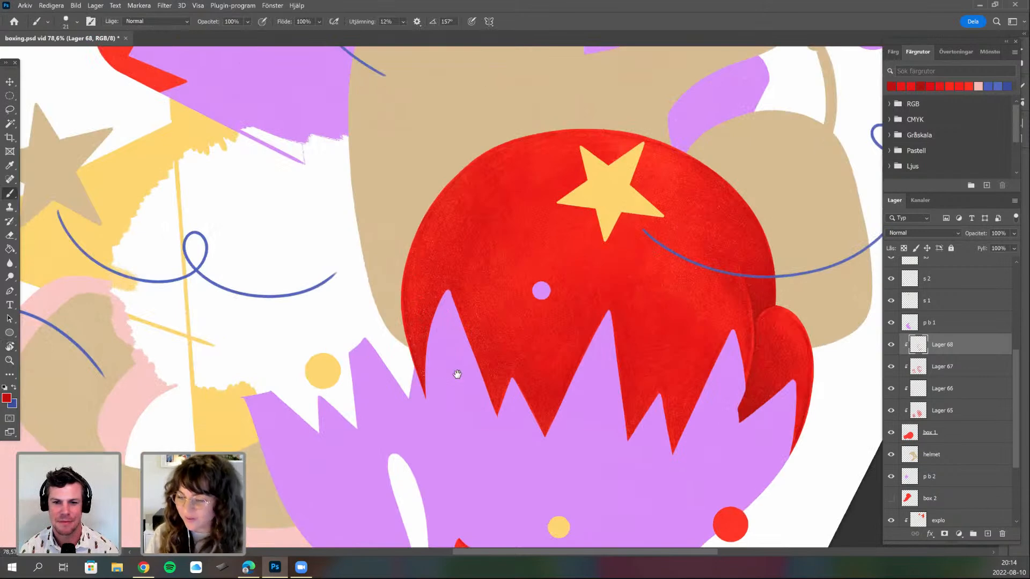
{"action": "left_click_drag", "start_coordinate": [457, 381], "coordinate": [421, 341]}
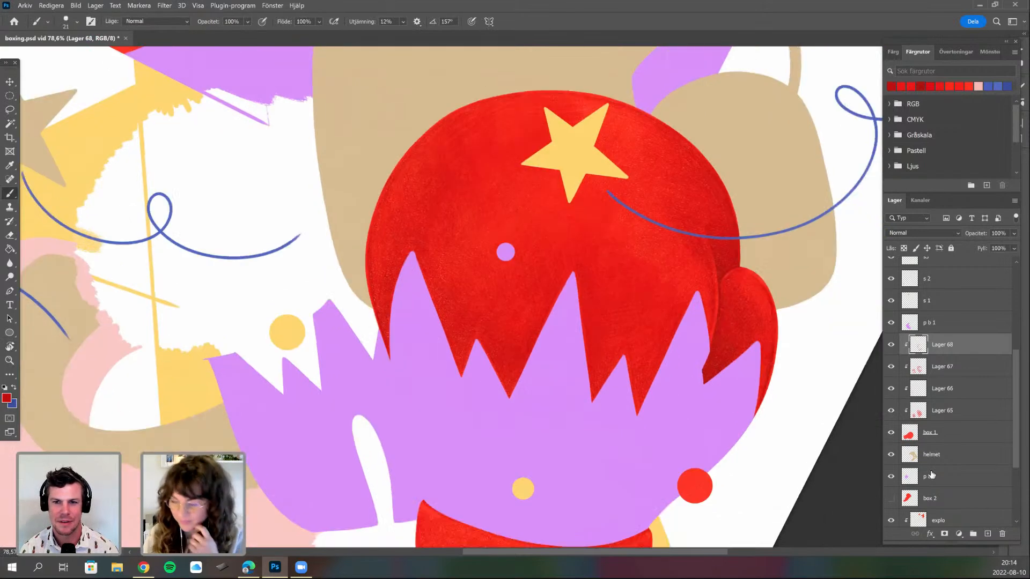
{"action": "scroll", "coordinate": [421, 341], "scroll_direction": "down", "scroll_amount": 3}
{"action": "left_click", "coordinate": [892, 499]}
{"action": "left_click", "coordinate": [891, 499]}
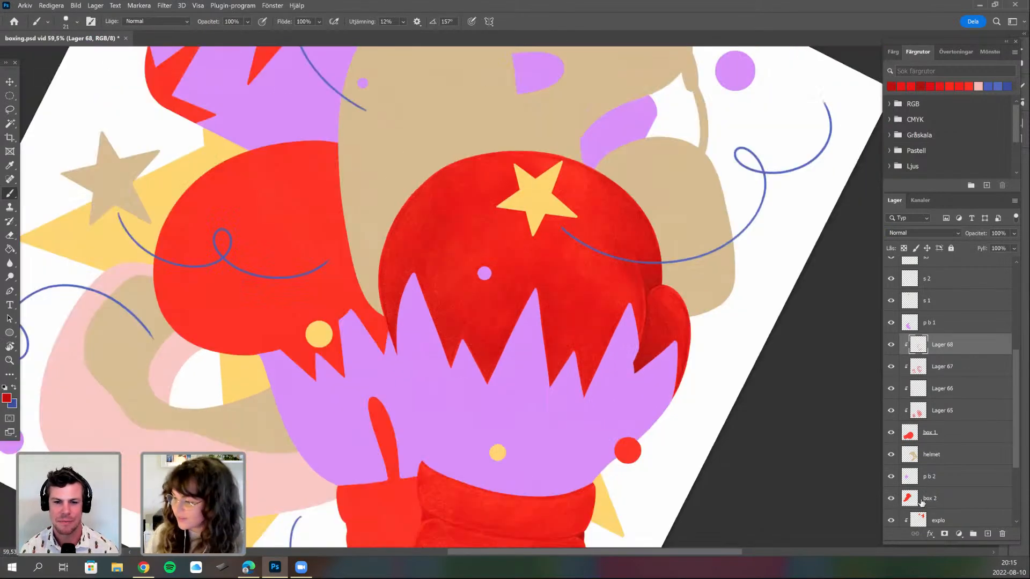
{"action": "left_click", "coordinate": [891, 499]}
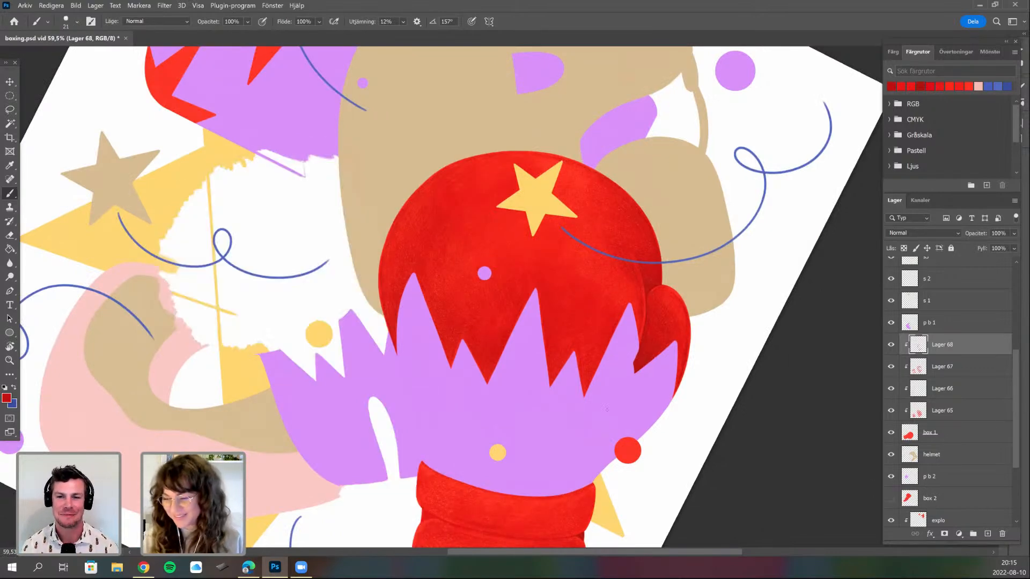
- Deepen the darker red texture between the purple dot and the middle purple spikes
{"action": "scroll", "coordinate": [474, 331], "scroll_direction": "up", "scroll_amount": 3}
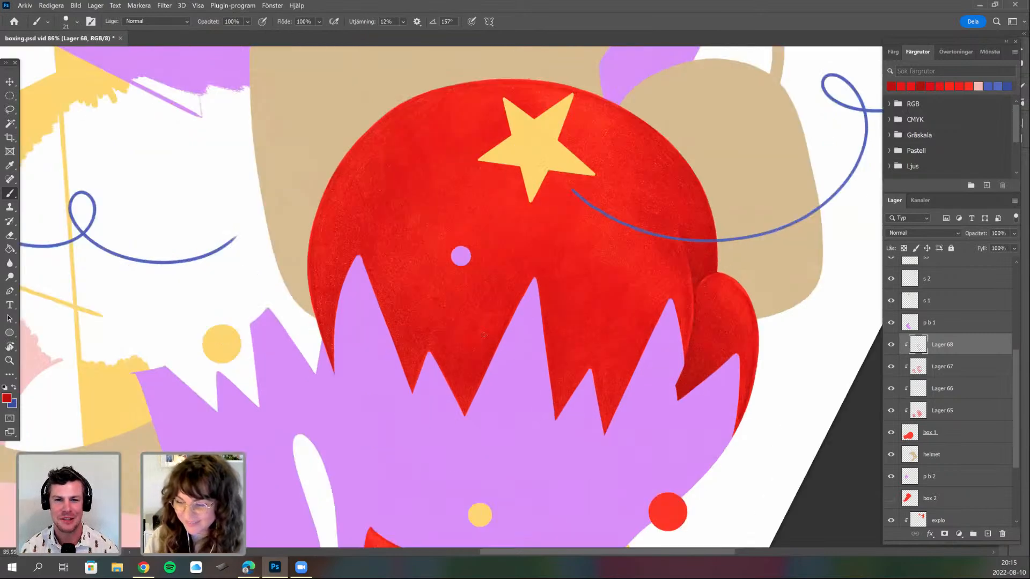
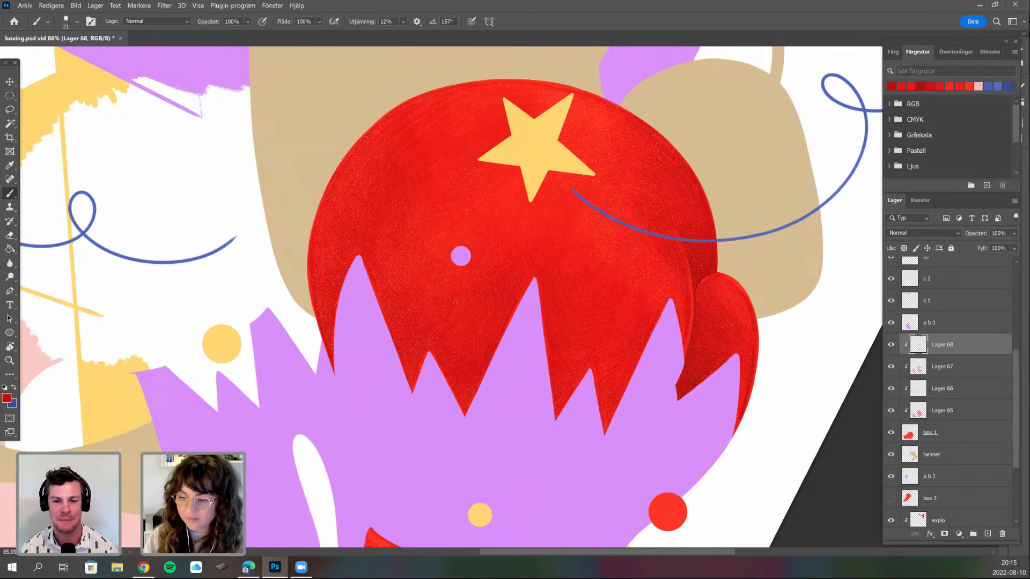
{"action": "key", "text": "r"}
{"action": "left_click_drag", "start_coordinate": [540, 237], "coordinate": [511, 227]}
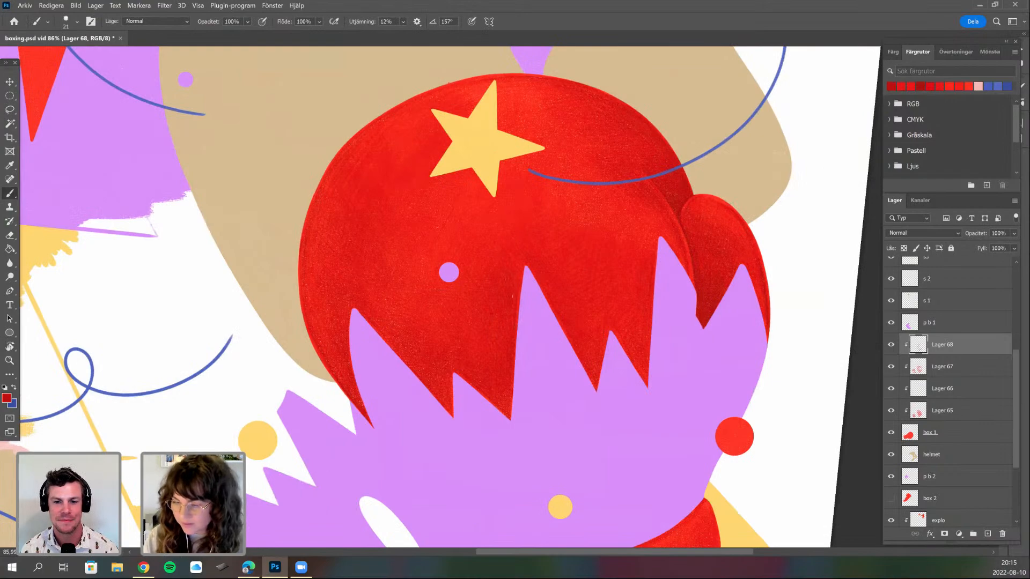
{"action": "key", "text": "r"}
{"action": "mouse_move", "coordinate": [554, 376]}
{"action": "left_mouse_down"}
{"action": "mouse_move", "coordinate": [441, 448]}
{"action": "mouse_move", "coordinate": [494, 446]}
{"action": "left_mouse_up"}
{"action": "key", "text": "space"}
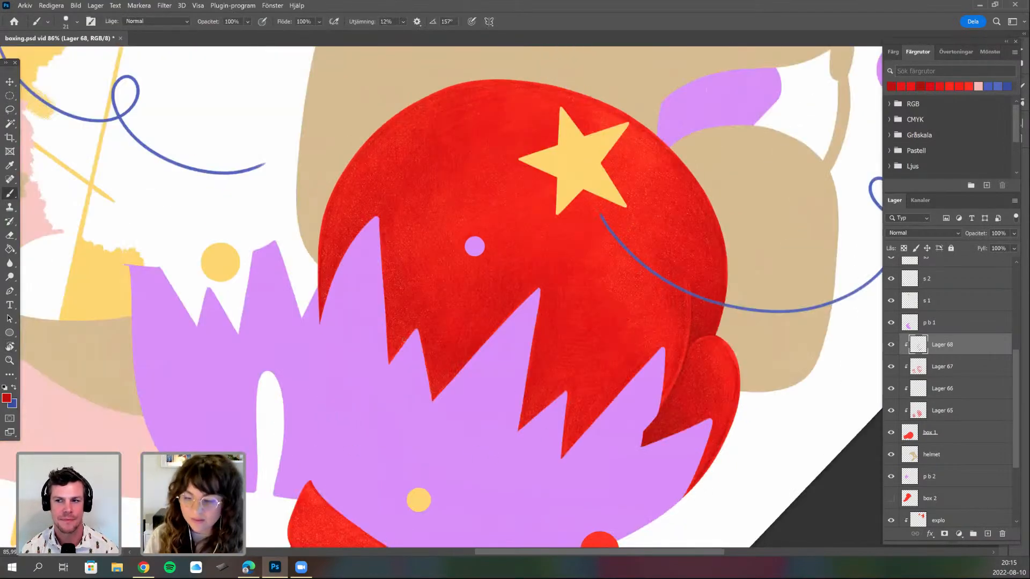
{"action": "left_click_drag", "start_coordinate": [330, 308], "coordinate": [320, 481]}
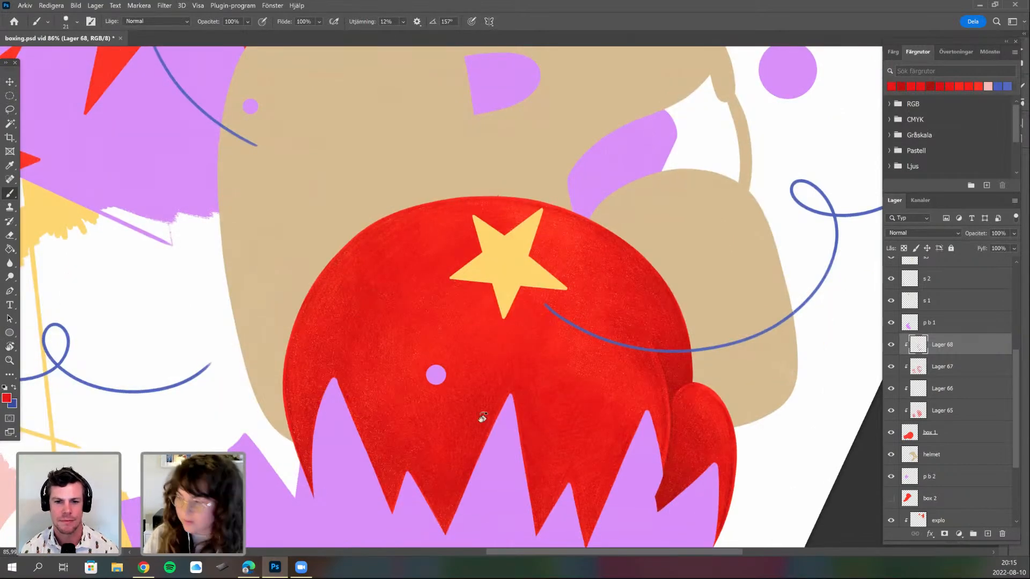
- Refine the glove's red texture around the yellow star and along the adjacent rounded edge
{"action": "key", "text": "r"}
{"action": "left_click_drag", "start_coordinate": [378, 293], "coordinate": [426, 450]}
{"action": "key", "text": "r"}
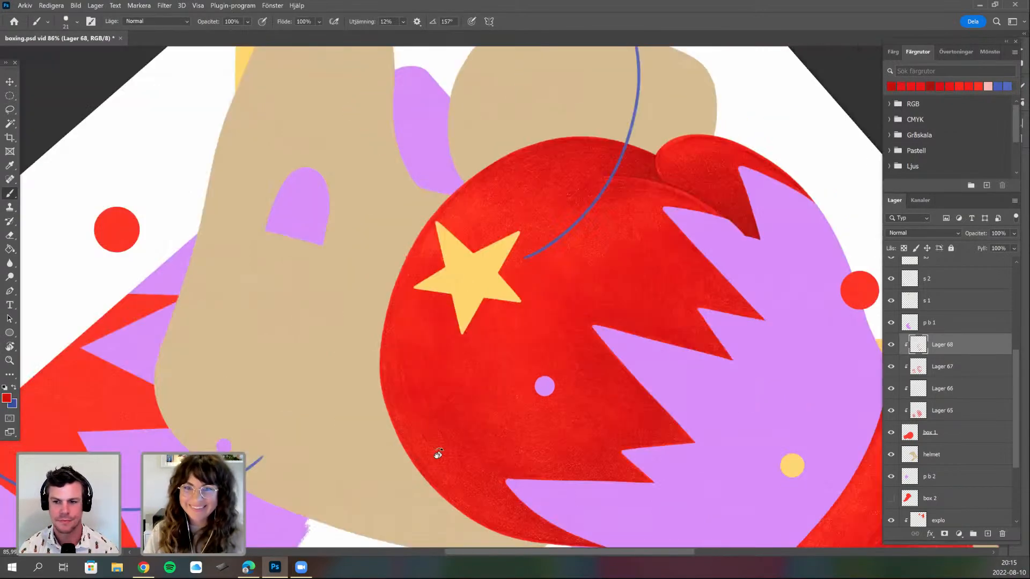
{"action": "left_click_drag", "start_coordinate": [457, 308], "coordinate": [465, 327]}
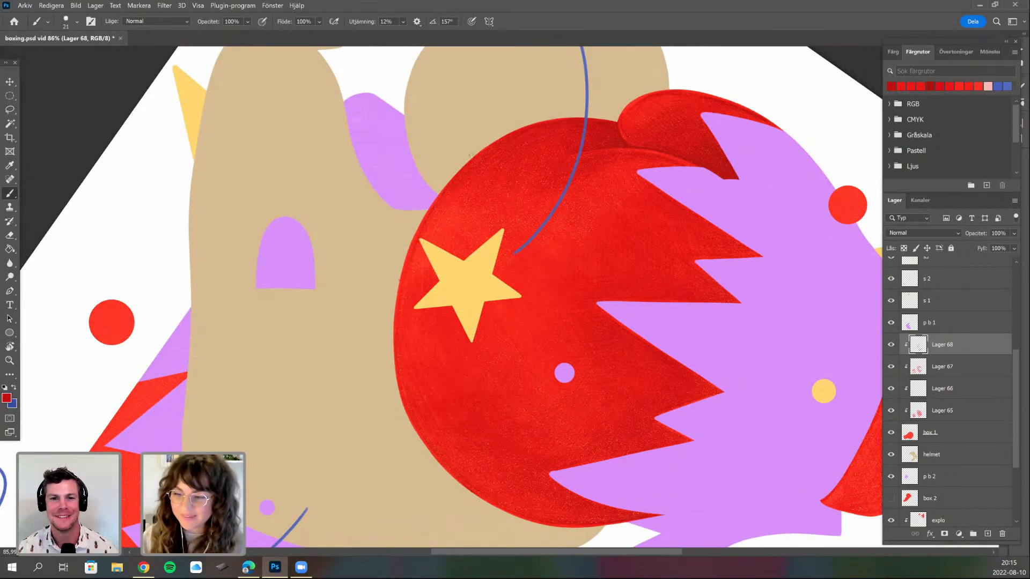
{"action": "key", "text": "r"}
{"action": "left_click_drag", "start_coordinate": [537, 349], "coordinate": [563, 301]}
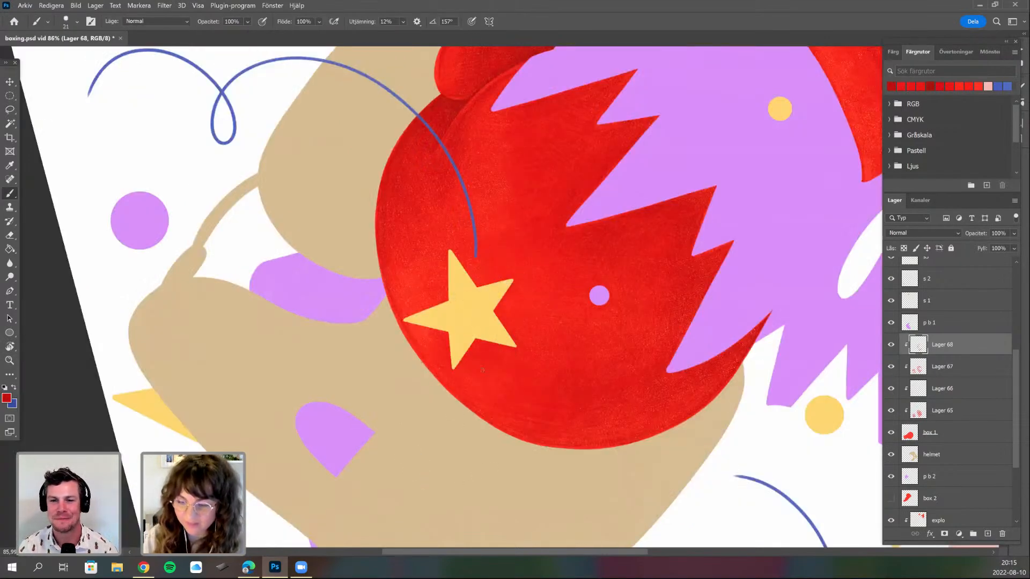
- Inspect the red shading on the thumb, between the purple spikes and around the star from several rotations
{"action": "key", "text": "space"}
{"action": "left_click_drag", "start_coordinate": [564, 257], "coordinate": [417, 415]}
{"action": "key", "text": "r"}
{"action": "left_click_drag", "start_coordinate": [682, 247], "coordinate": [654, 191]}
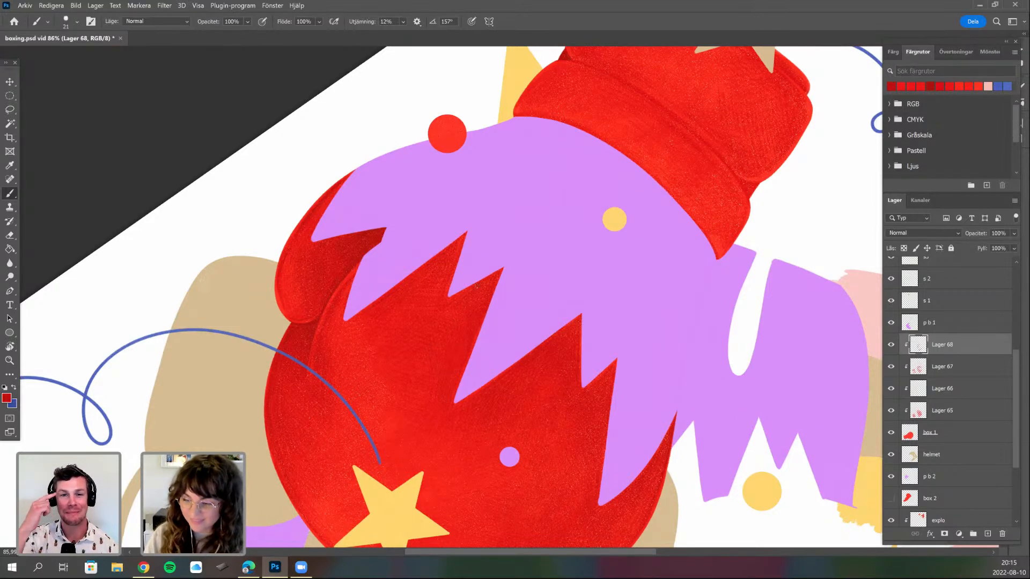
{"action": "key", "text": "space"}
{"action": "left_click_drag", "start_coordinate": [494, 444], "coordinate": [488, 392]}
{"action": "key", "text": "r"}
{"action": "left_click_drag", "start_coordinate": [581, 311], "coordinate": [597, 322]}
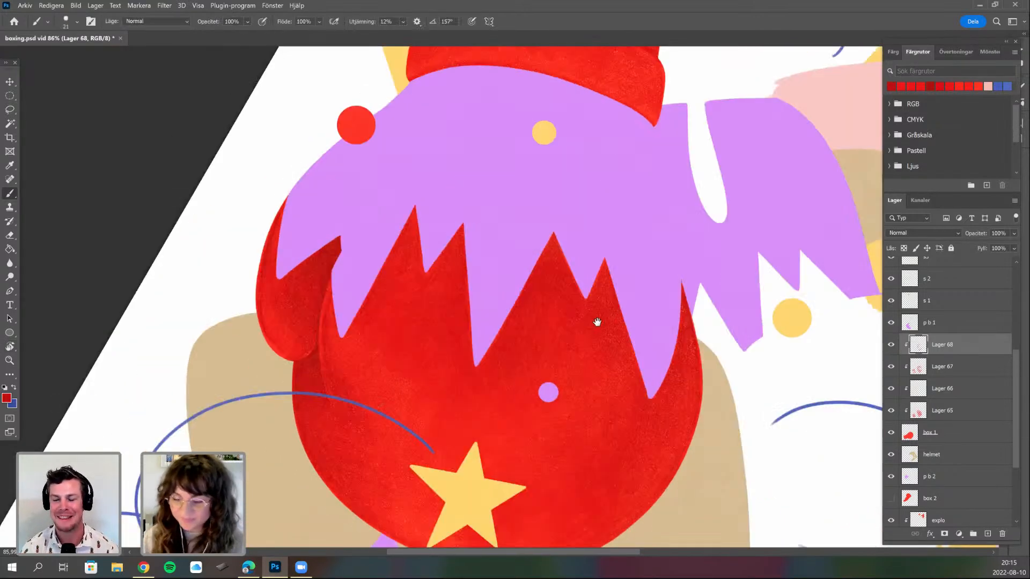
{"action": "key", "text": "space"}
{"action": "left_click_drag", "start_coordinate": [389, 309], "coordinate": [398, 232]}
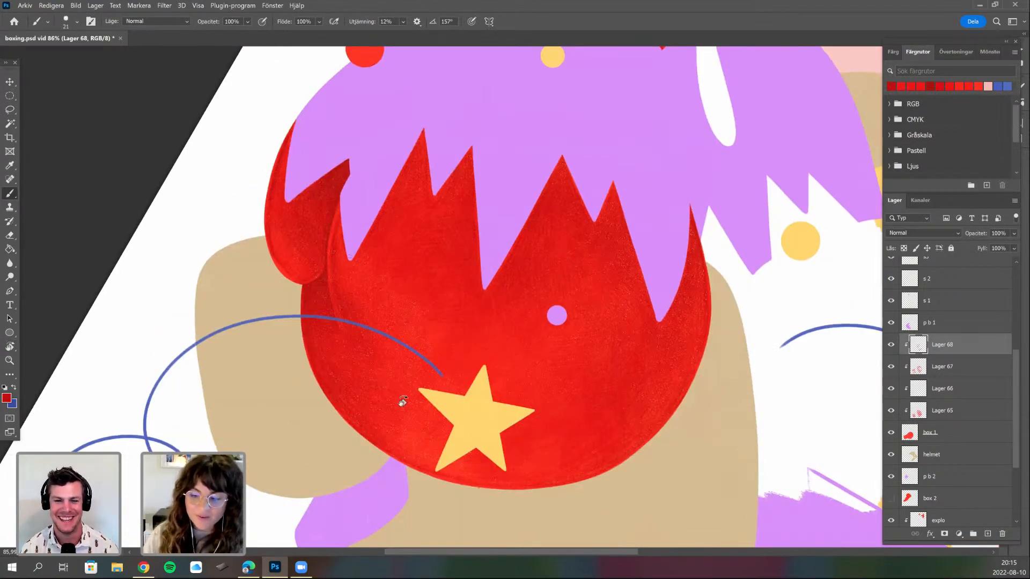
{"action": "key", "text": "r"}
{"action": "left_click_drag", "start_coordinate": [542, 363], "coordinate": [585, 398]}
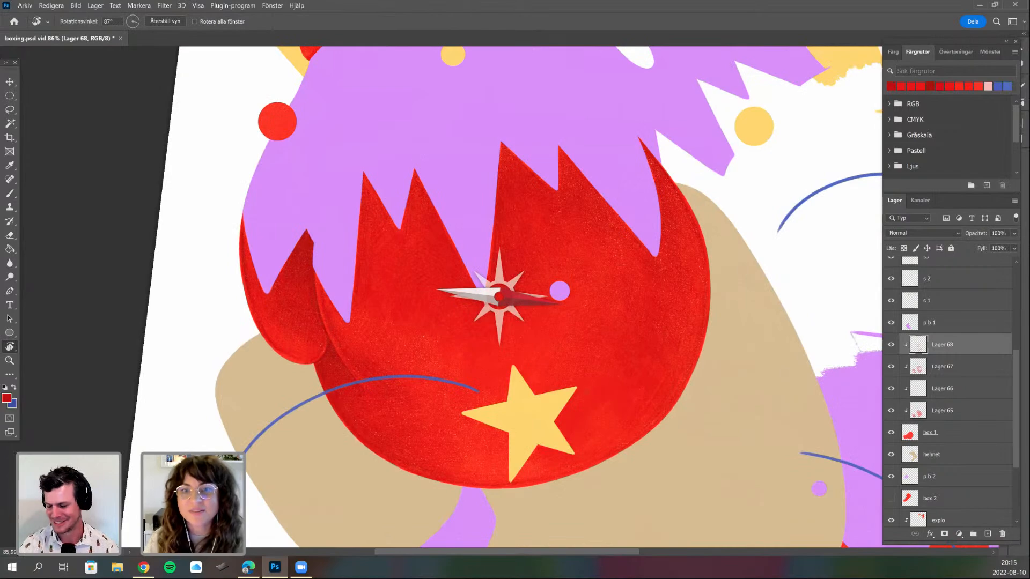
- Refine the red texture on the glove between the middle purple spikes and the thumb
{"action": "left_click_drag", "start_coordinate": [490, 457], "coordinate": [604, 413]}
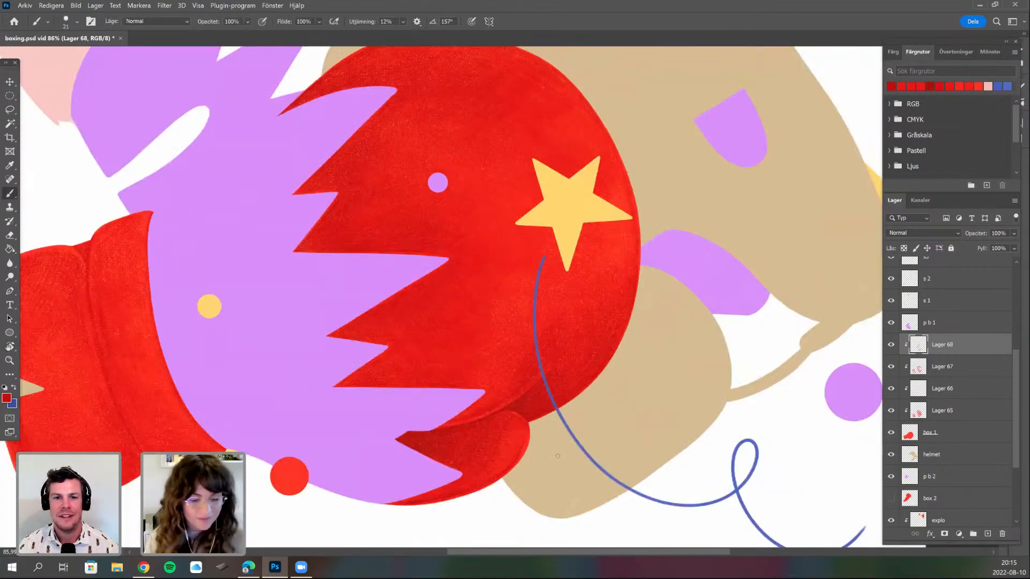
{"action": "left_click_drag", "start_coordinate": [600, 471], "coordinate": [638, 448]}
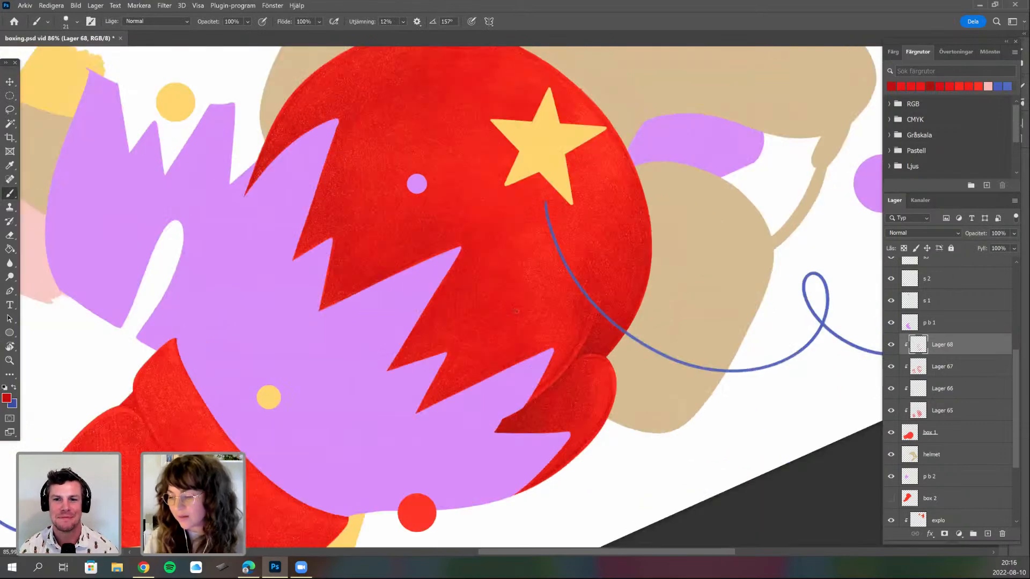
{"action": "key", "text": "r"}
{"action": "left_click_drag", "start_coordinate": [524, 309], "coordinate": [526, 291]}
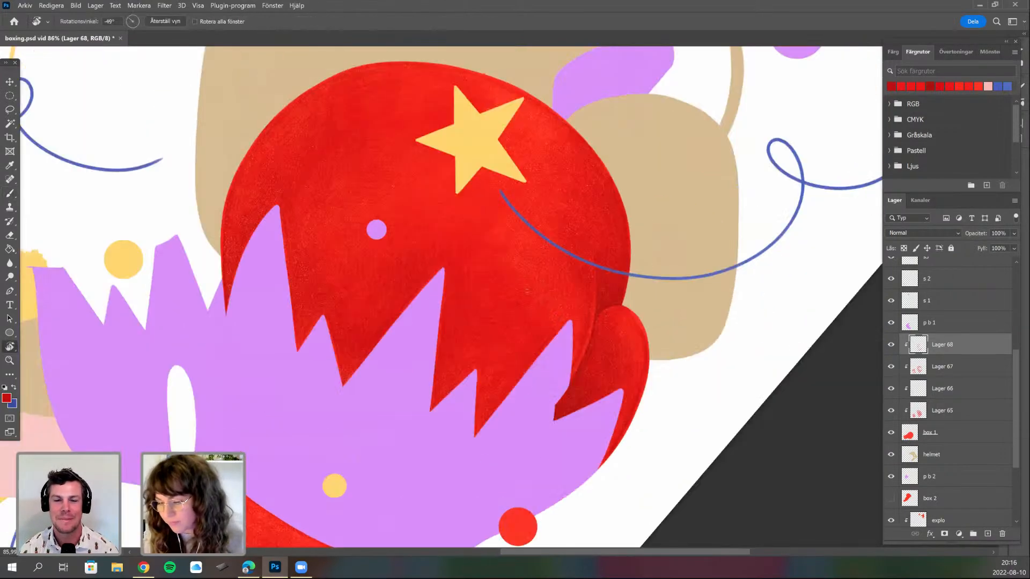
{"action": "key", "text": "b"}
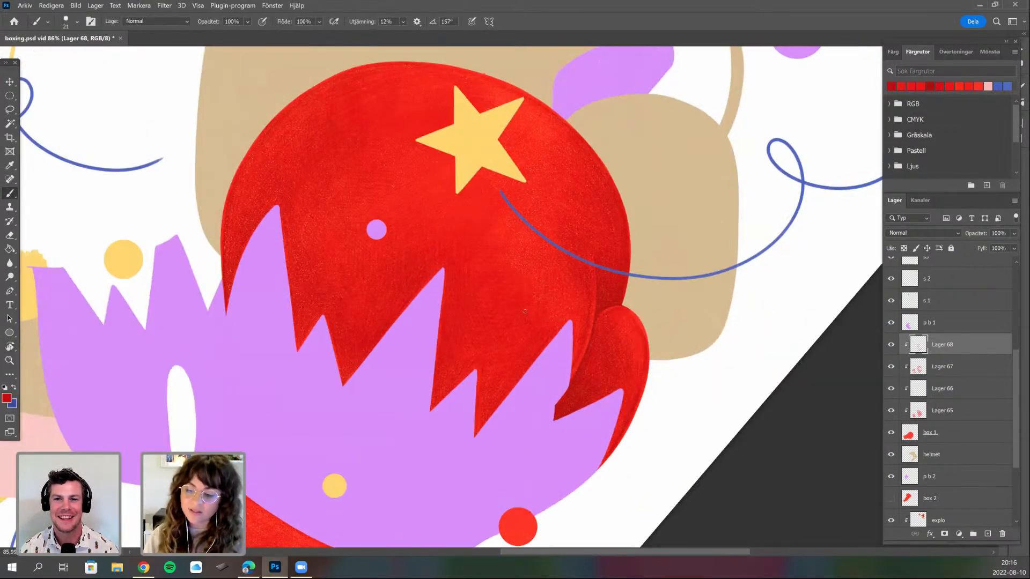
{"action": "key", "text": "r"}
{"action": "left_click_drag", "start_coordinate": [525, 312], "coordinate": [541, 313]}
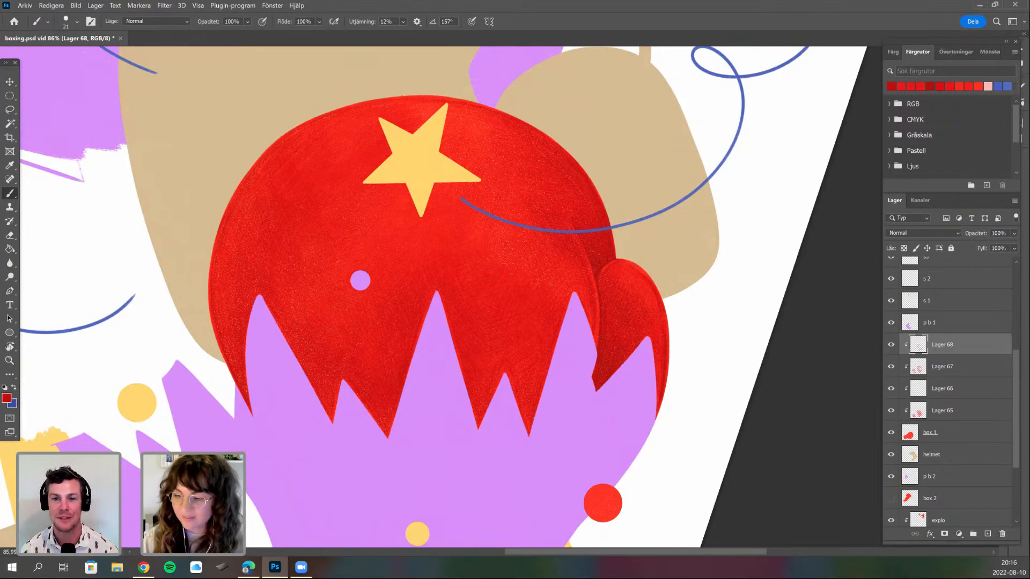
{"action": "key", "text": "r"}
{"action": "left_click_drag", "start_coordinate": [510, 273], "coordinate": [521, 283]}
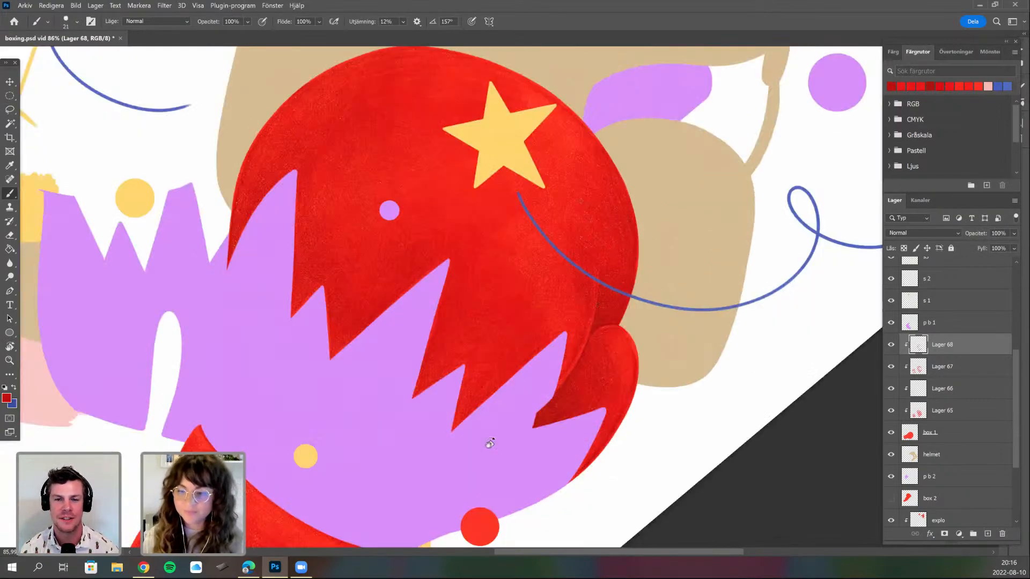
- Examine the glove's overall texture at different zoom levels and rotations
{"action": "key", "text": "z"}
{"action": "left_click_drag", "start_coordinate": [615, 269], "coordinate": [594, 270]}
{"action": "key", "text": "r"}
{"action": "mouse_move", "coordinate": [499, 388]}
{"action": "left_mouse_down"}
{"action": "mouse_move", "coordinate": [305, 396]}
{"action": "mouse_move", "coordinate": [339, 441]}
{"action": "left_mouse_up"}
{"action": "key", "text": "z"}
{"action": "left_click_drag", "start_coordinate": [376, 328], "coordinate": [397, 328]}
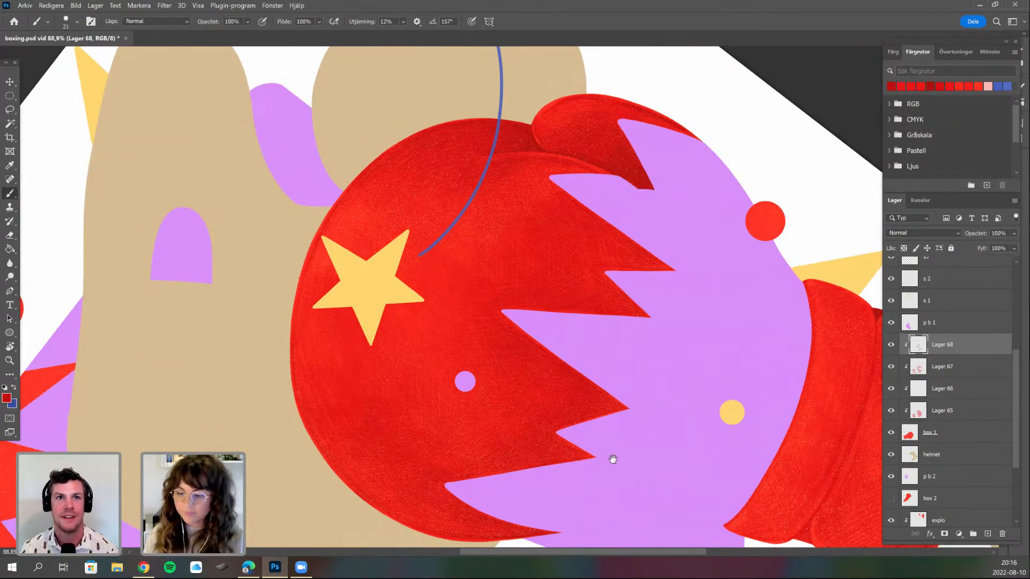
{"action": "key", "text": "r"}
{"action": "left_click_drag", "start_coordinate": [568, 263], "coordinate": [575, 307]}
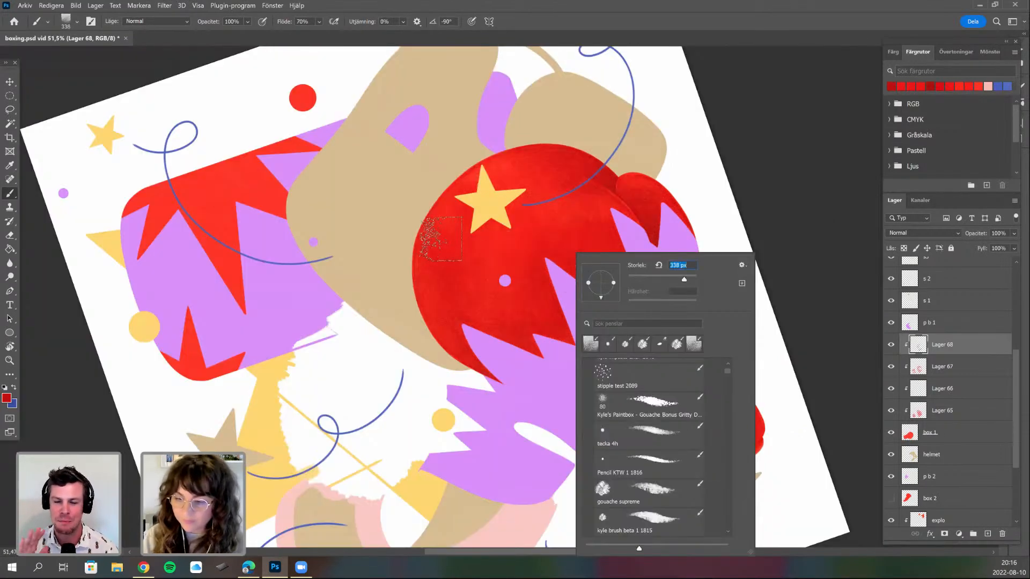
- Use a 338 px textured brush and set the foreground colour to the red bc1600
{"action": "left_click", "coordinate": [470, 262]}
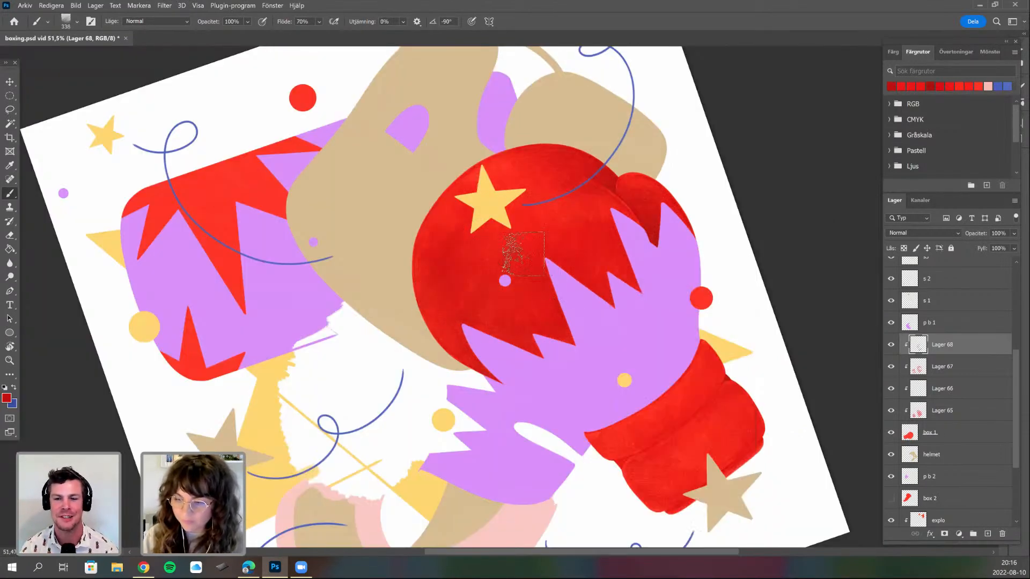
{"action": "left_click", "coordinate": [6, 397]}
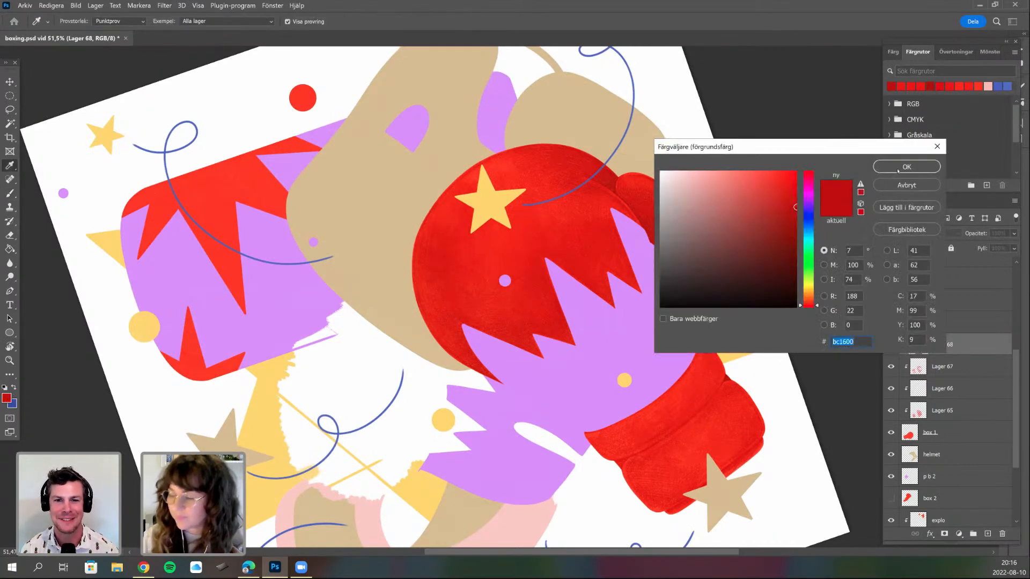
{"action": "key", "text": "Return"}
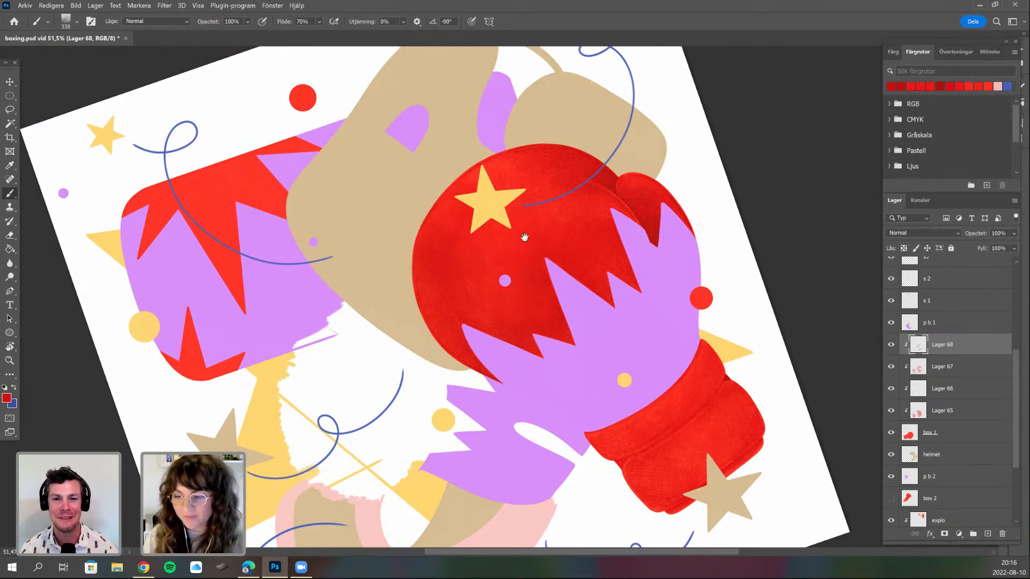
- Switch to the tecka 4h brush at 21 px for detailing the glove's cuff
{"action": "left_click_drag", "start_coordinate": [523, 231], "coordinate": [490, 262]}
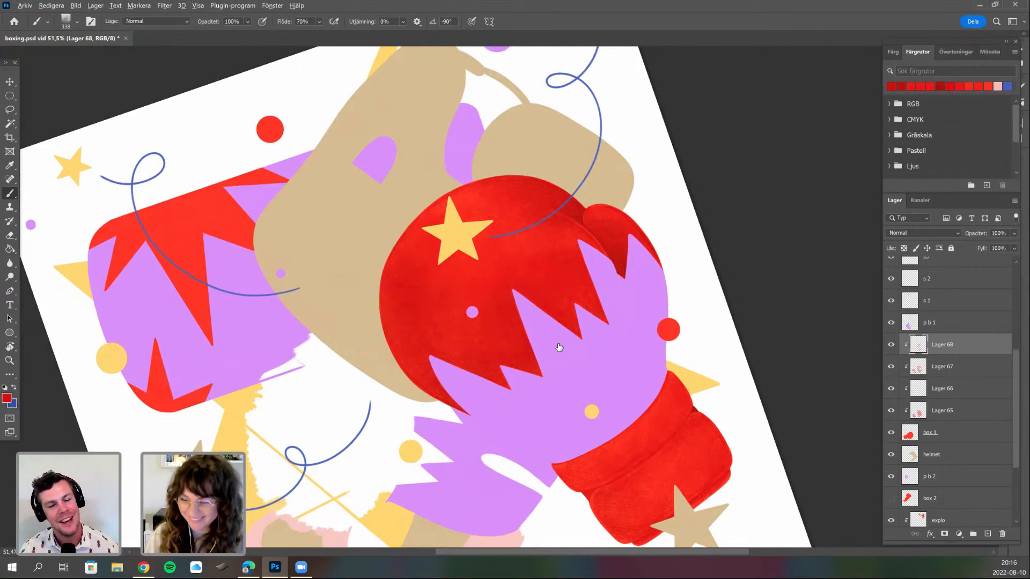
{"action": "left_click_drag", "start_coordinate": [504, 298], "coordinate": [605, 268]}
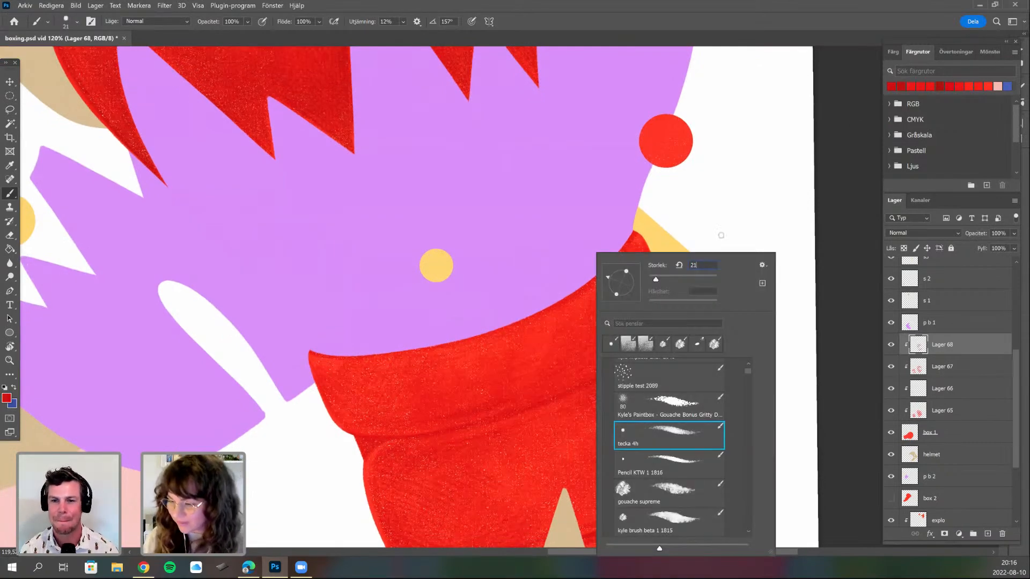
{"action": "key", "text": "Return"}
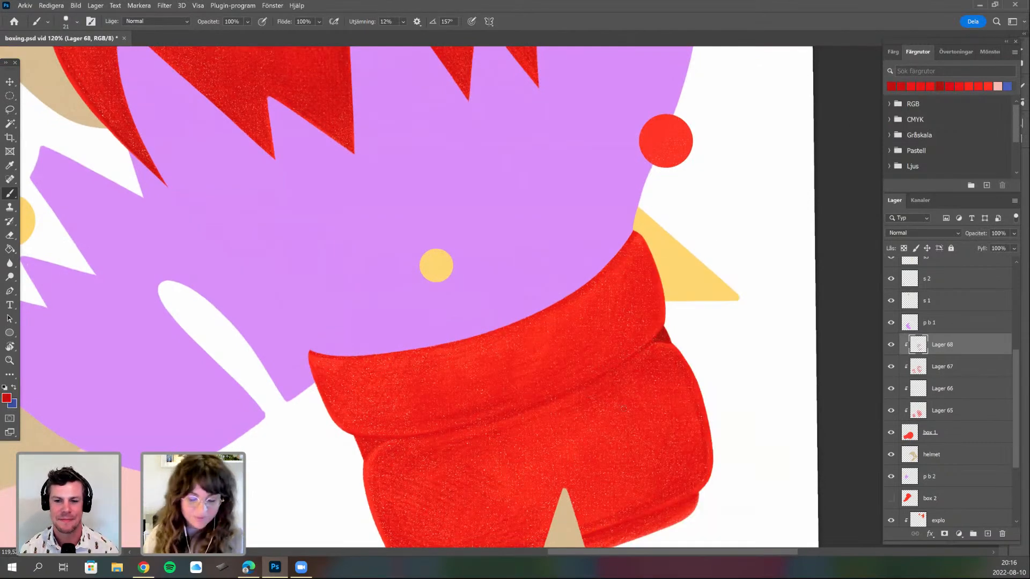
- Add fine darker red texture along the cuff's rim where it meets the purple shape, using the 21 px brush
{"action": "key", "text": "r"}
{"action": "left_click_drag", "start_coordinate": [376, 202], "coordinate": [373, 222]}
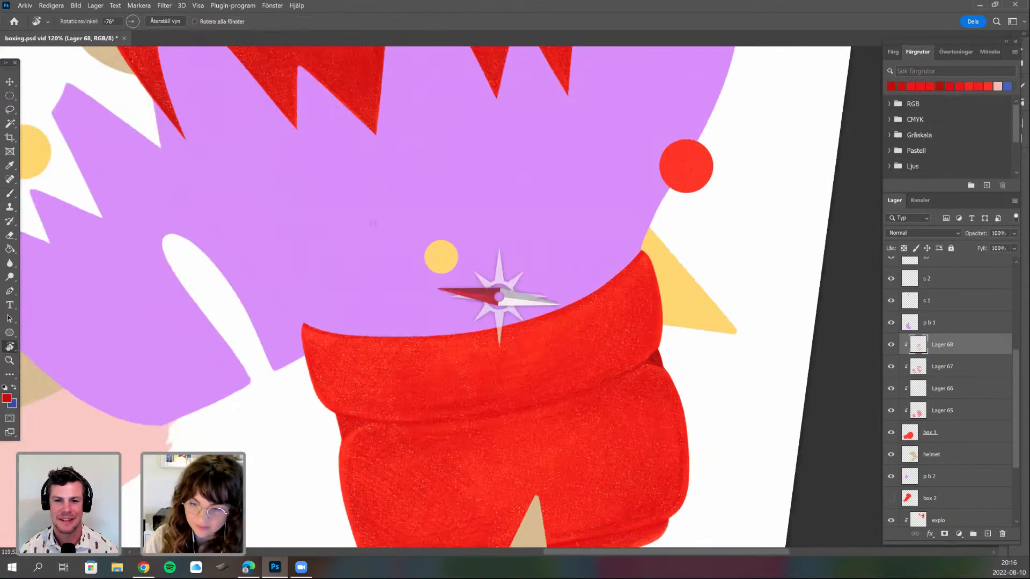
{"action": "left_click_drag", "start_coordinate": [422, 419], "coordinate": [376, 220]}
{"action": "key", "text": "b"}
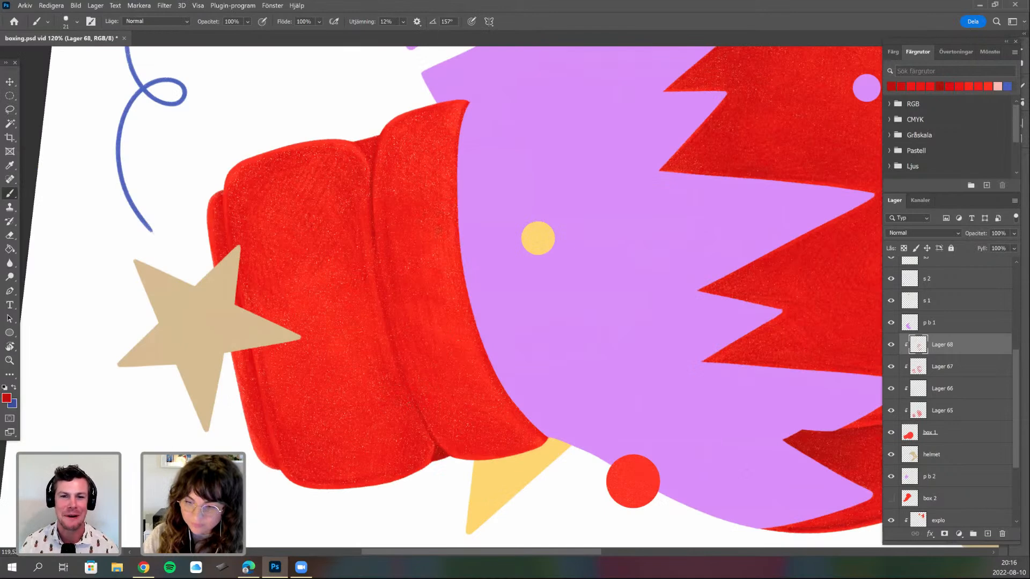
{"action": "scroll", "coordinate": [409, 361], "scroll_direction": "up", "scroll_amount": 3}
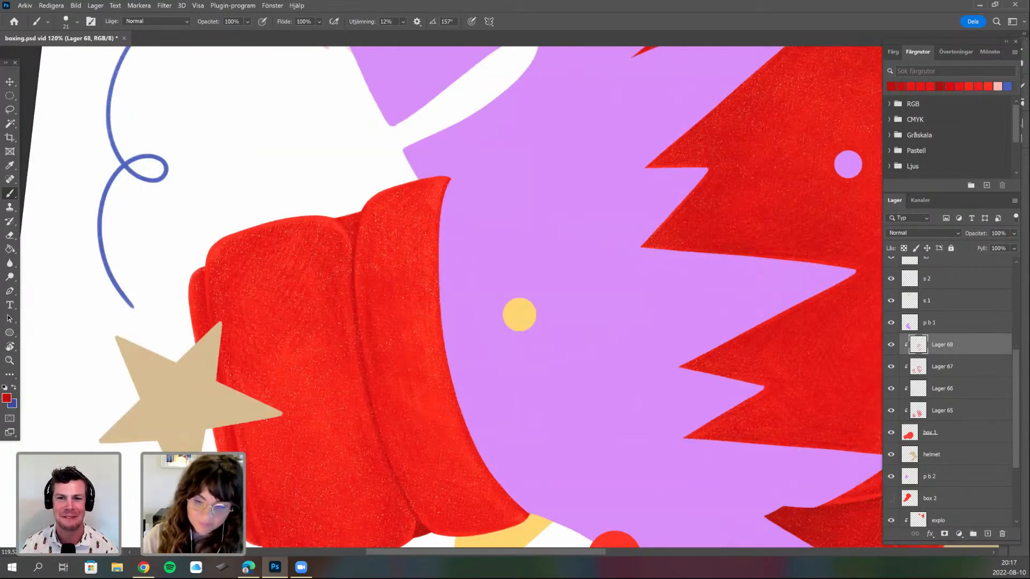
{"action": "key", "text": "r"}
{"action": "left_click_drag", "start_coordinate": [338, 276], "coordinate": [339, 326]}
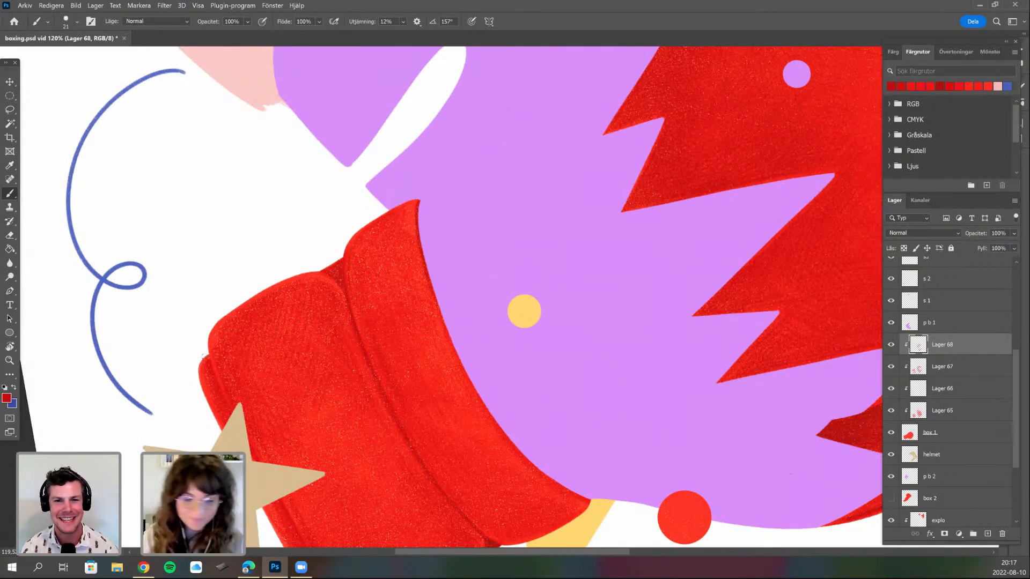
- Check the foreground red bc1600 and examine the edge shading across the whole glove and cuff
{"action": "left_click", "coordinate": [7, 398]}
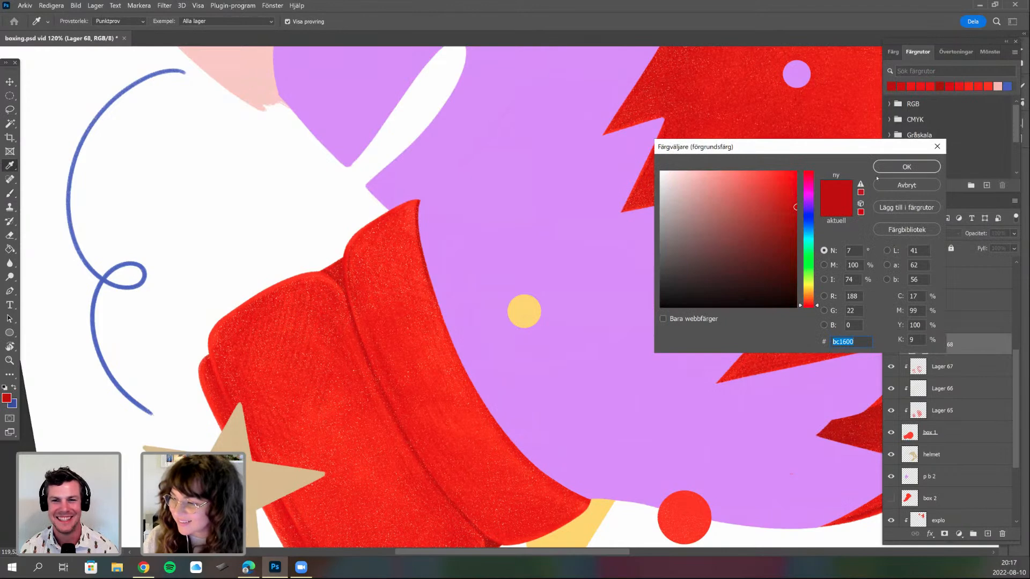
{"action": "left_click", "coordinate": [892, 168]}
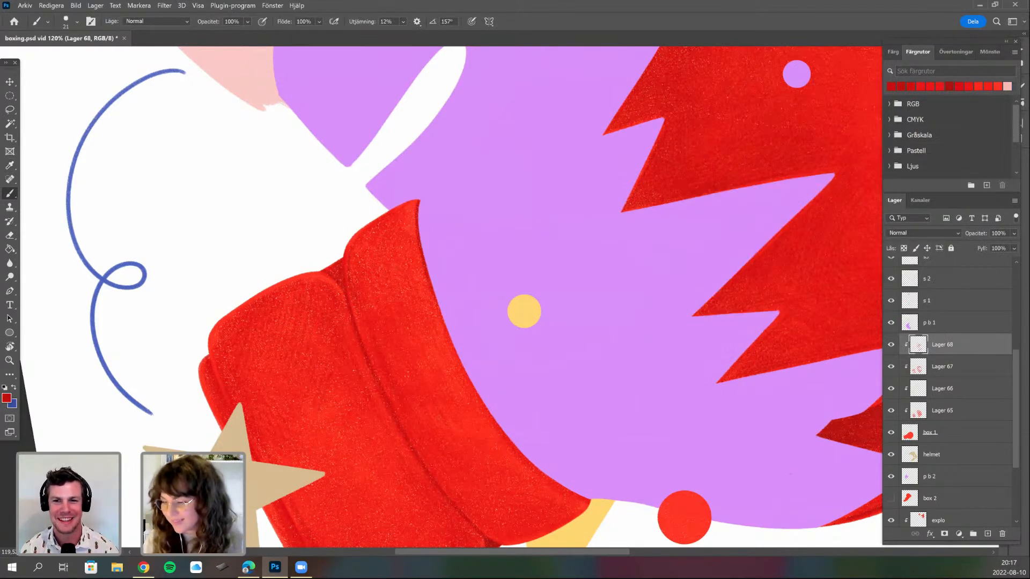
{"action": "scroll", "coordinate": [325, 309], "scroll_direction": "down", "scroll_amount": 4}
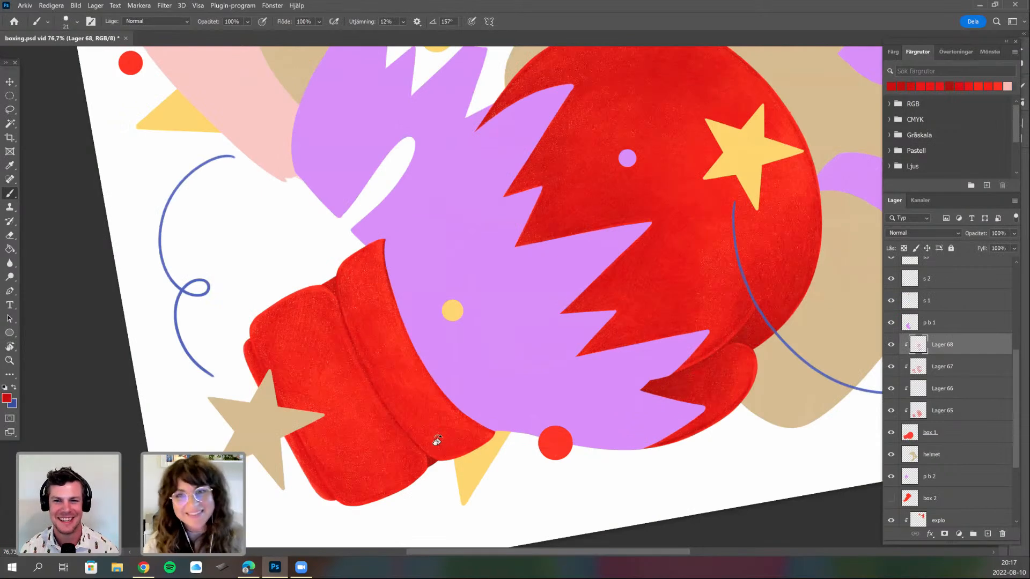
{"action": "left_click_drag", "start_coordinate": [555, 410], "coordinate": [482, 432]}
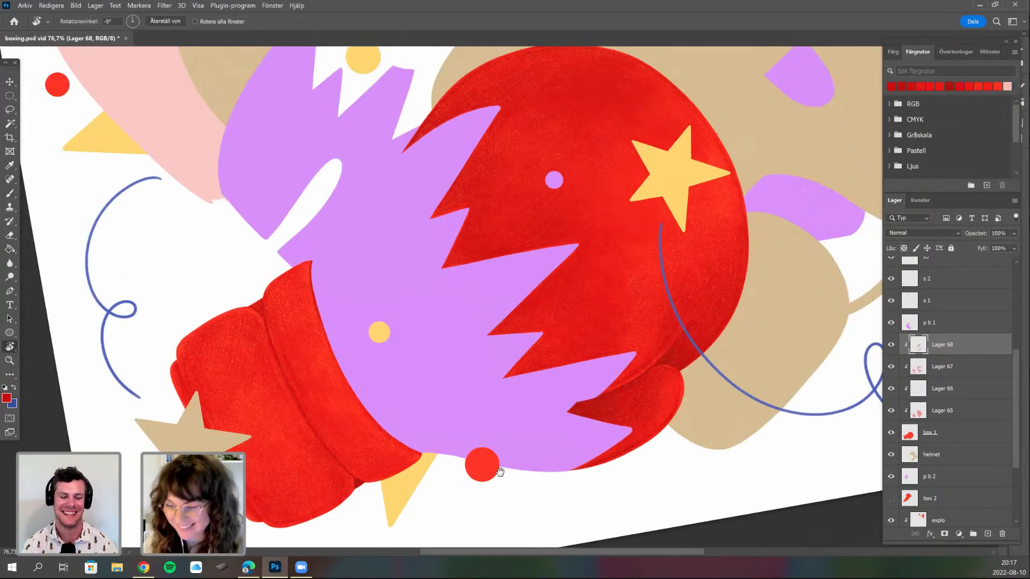
{"action": "left_click_drag", "start_coordinate": [574, 360], "coordinate": [581, 249]}
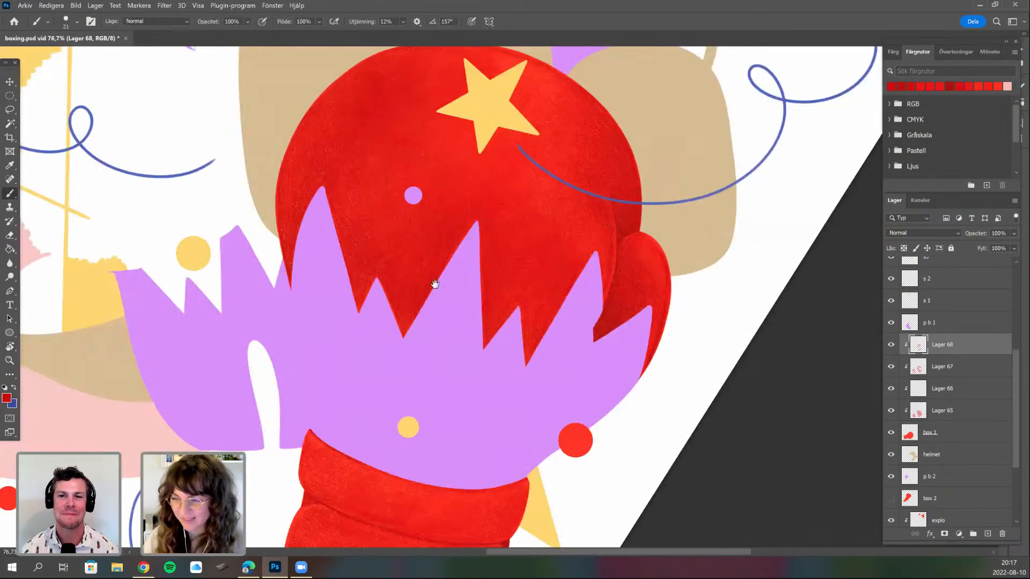
{"action": "scroll", "coordinate": [551, 264], "scroll_direction": "up", "scroll_amount": 2}
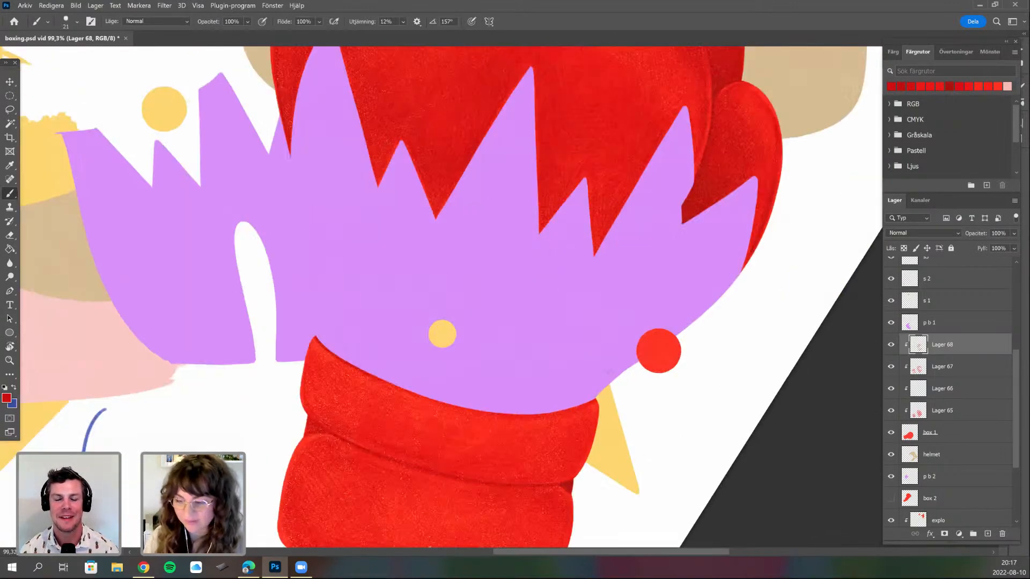
{"action": "left_click_drag", "start_coordinate": [571, 410], "coordinate": [625, 297]}
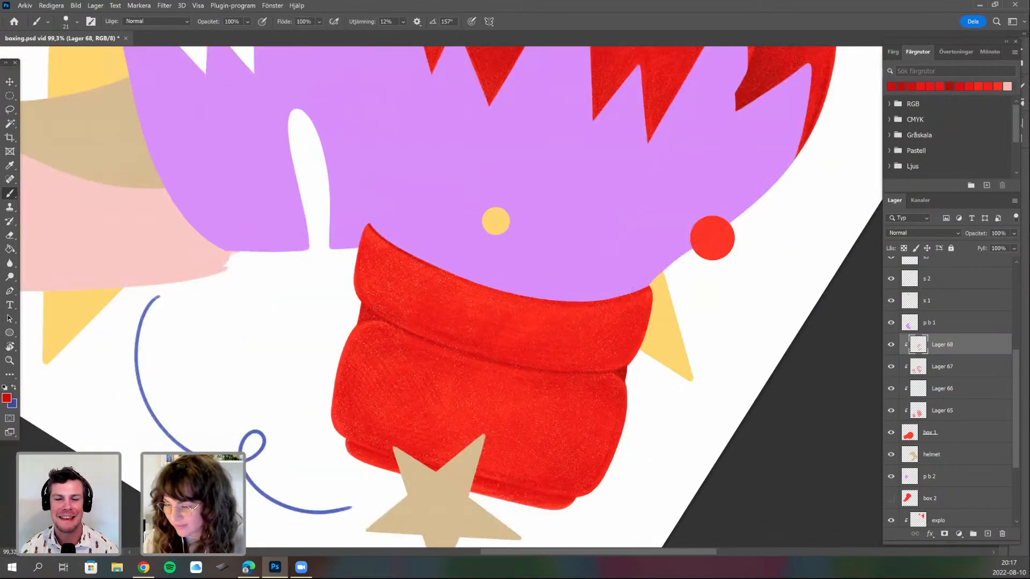
- Darken the cuff's upper rim along the purple shape with fine textured red strokes
{"action": "scroll", "coordinate": [497, 314], "scroll_direction": "up", "scroll_amount": 1}
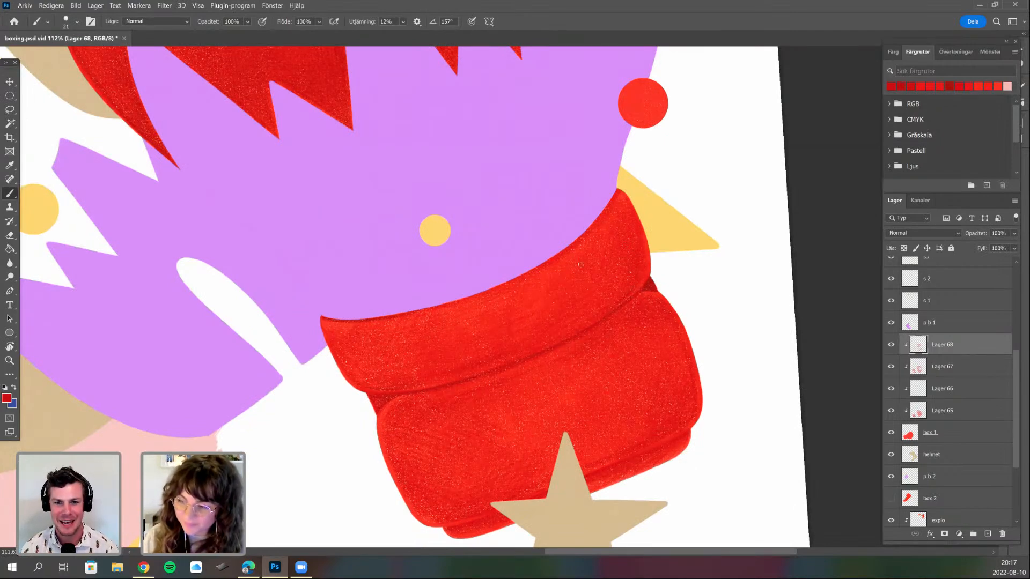
{"action": "left_click_drag", "start_coordinate": [579, 264], "coordinate": [548, 225]}
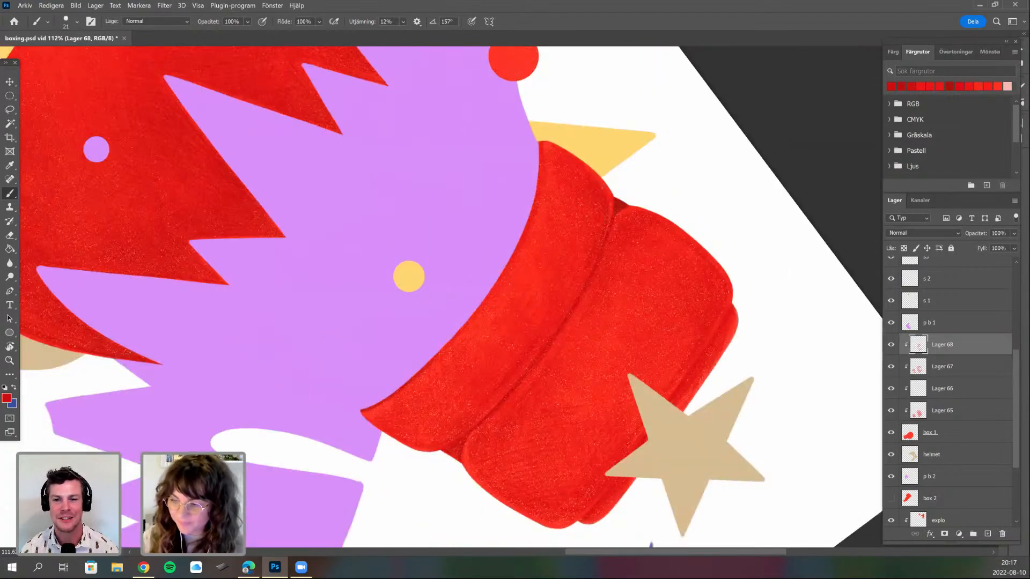
{"action": "left_click_drag", "start_coordinate": [656, 293], "coordinate": [565, 439]}
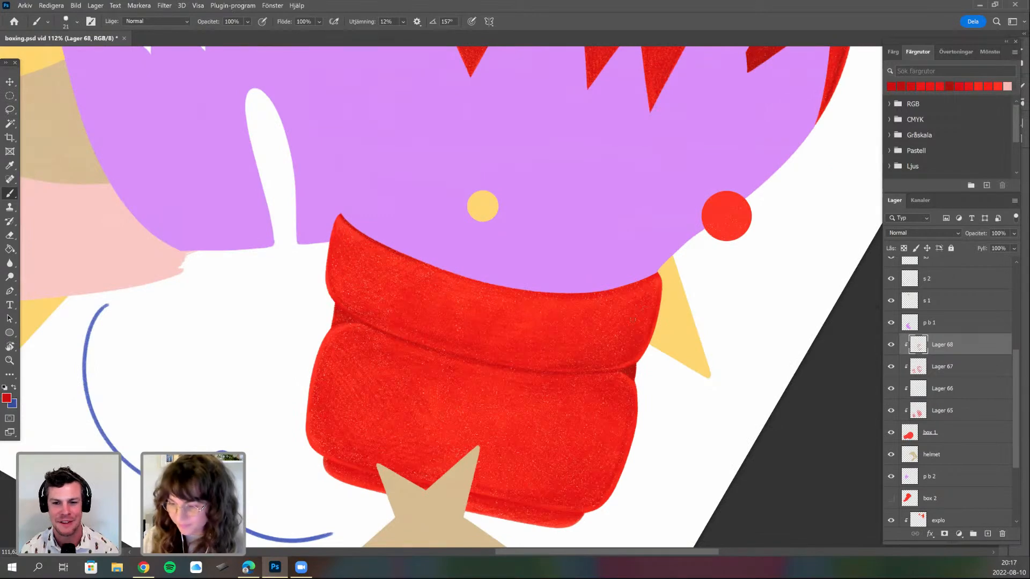
{"action": "left_click_drag", "start_coordinate": [633, 319], "coordinate": [631, 271]}
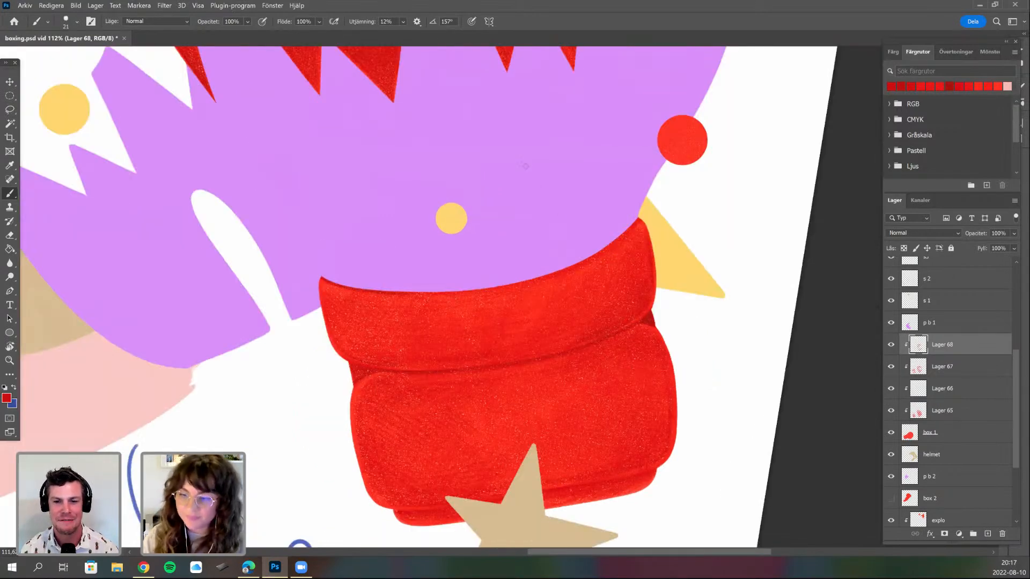
{"action": "key", "text": "r"}
{"action": "left_click_drag", "start_coordinate": [690, 224], "coordinate": [630, 141]}
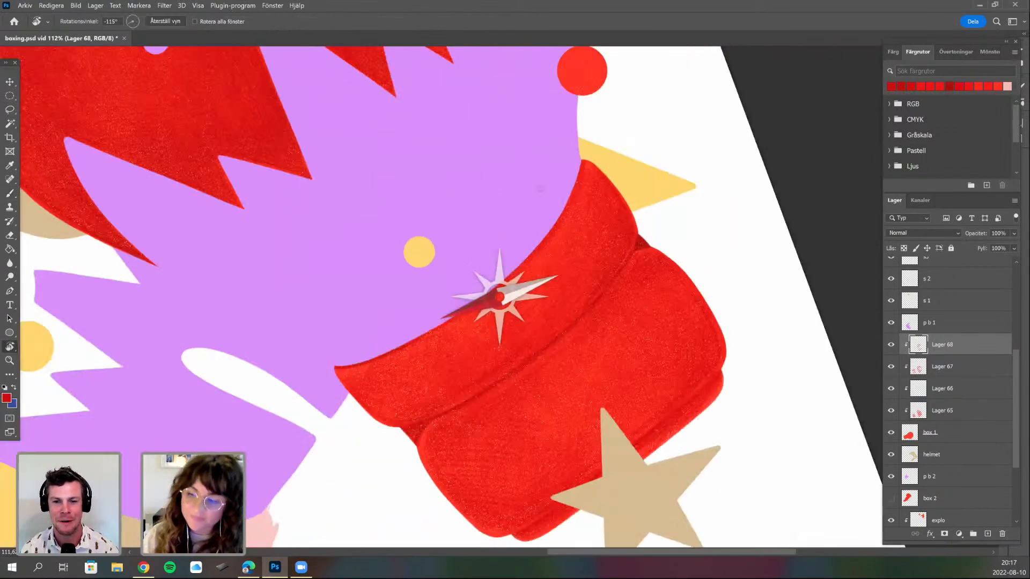
{"action": "left_click_drag", "start_coordinate": [558, 213], "coordinate": [514, 196]}
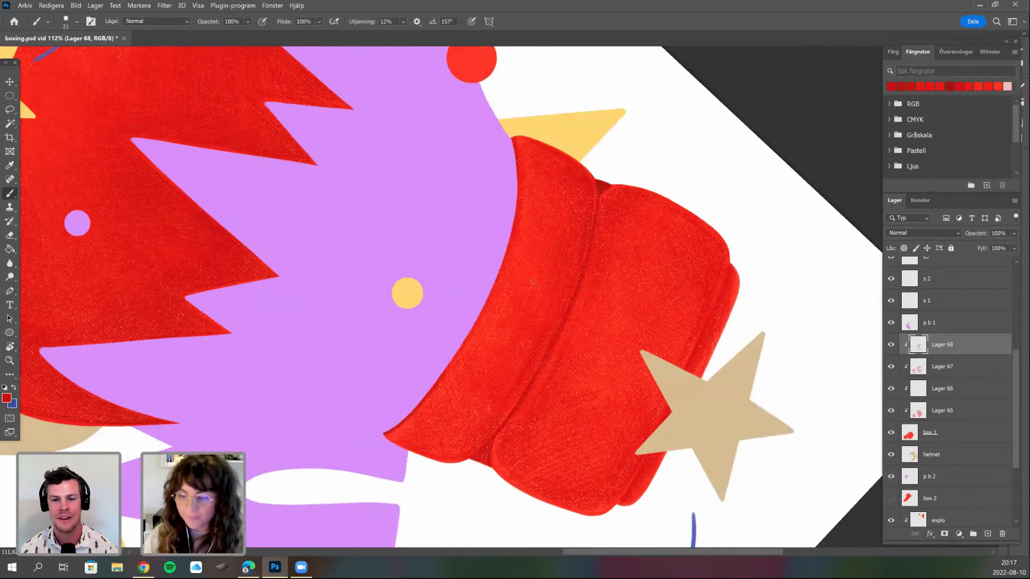
- Build up the red texture on the cuff's upper fold, working along its curved edge towards both ends
{"action": "key", "text": "r"}
{"action": "left_click_drag", "start_coordinate": [558, 324], "coordinate": [563, 298]}
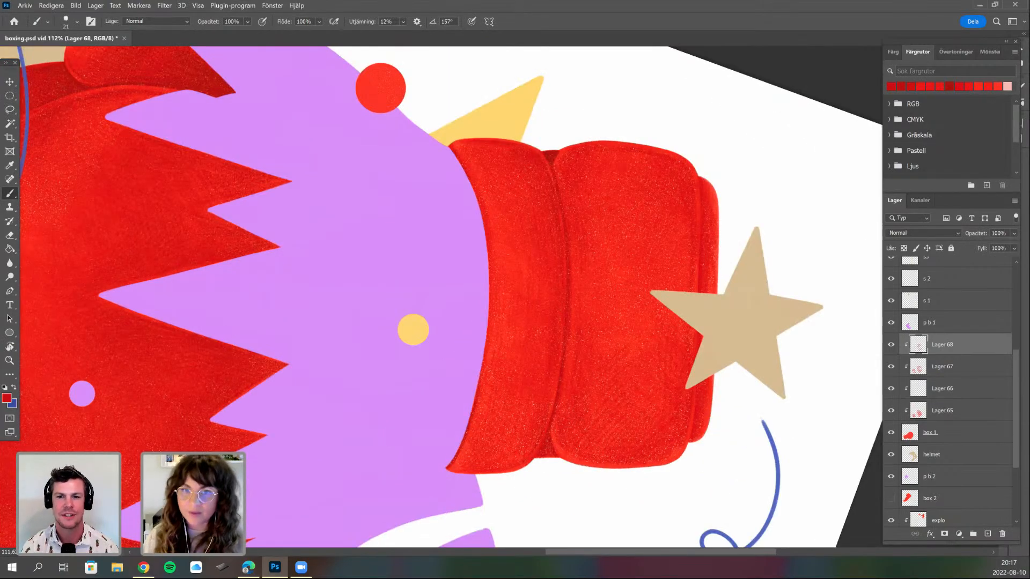
{"action": "key", "text": "Escape"}
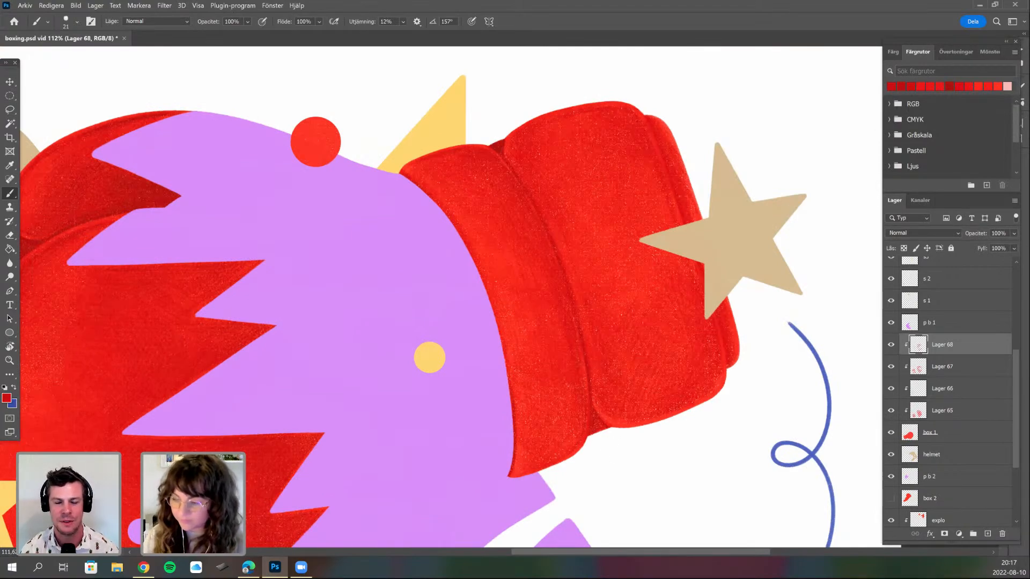
{"action": "key", "text": "r"}
{"action": "left_click_drag", "start_coordinate": [590, 401], "coordinate": [616, 369]}
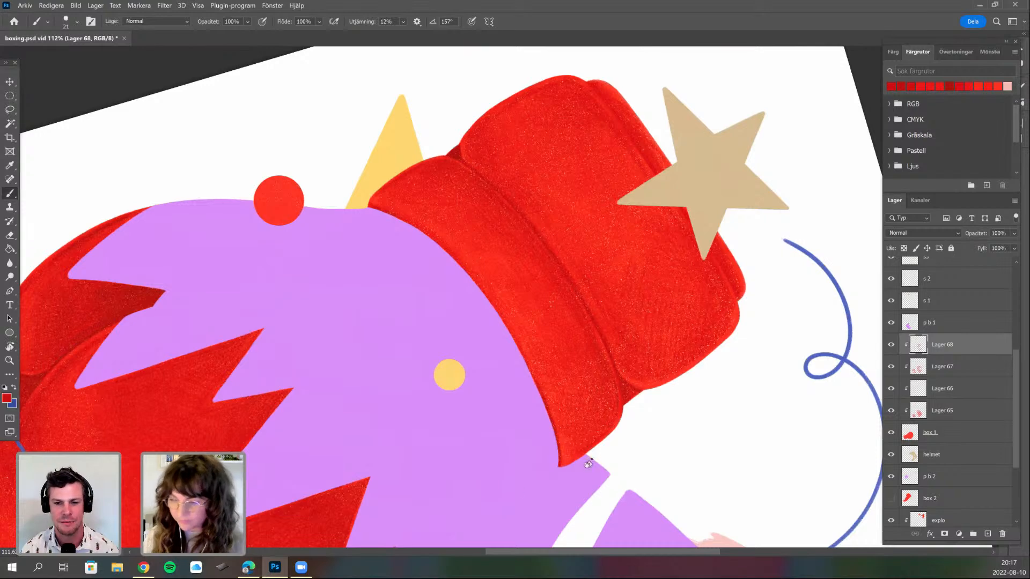
{"action": "key", "text": "r"}
{"action": "mouse_move", "coordinate": [604, 271]}
{"action": "left_mouse_down"}
{"action": "mouse_move", "coordinate": [600, 339]}
{"action": "mouse_move", "coordinate": [391, 318]}
{"action": "mouse_move", "coordinate": [434, 208]}
{"action": "left_mouse_up"}
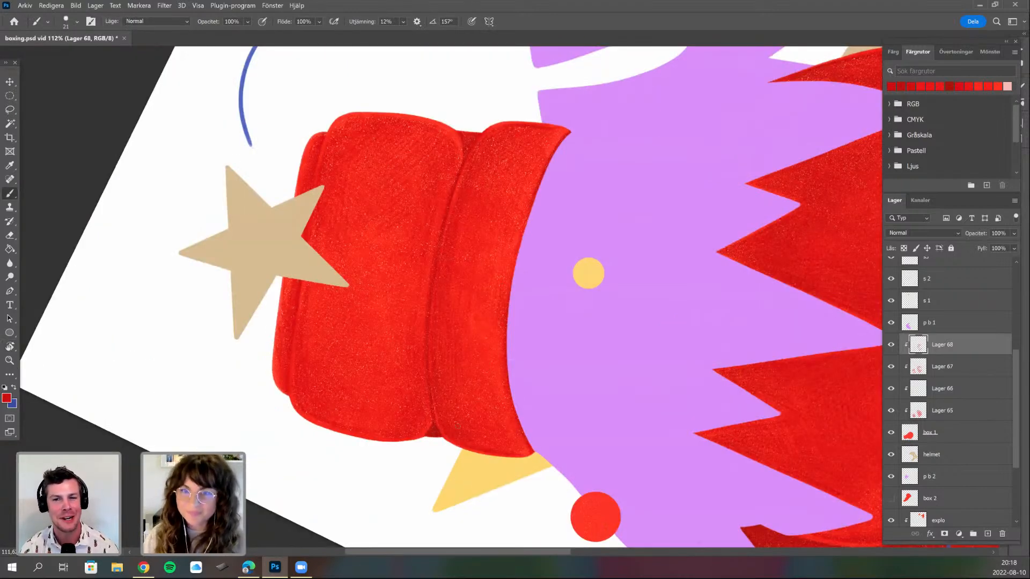
{"action": "key", "text": "r"}
{"action": "left_click_drag", "start_coordinate": [480, 323], "coordinate": [517, 268]}
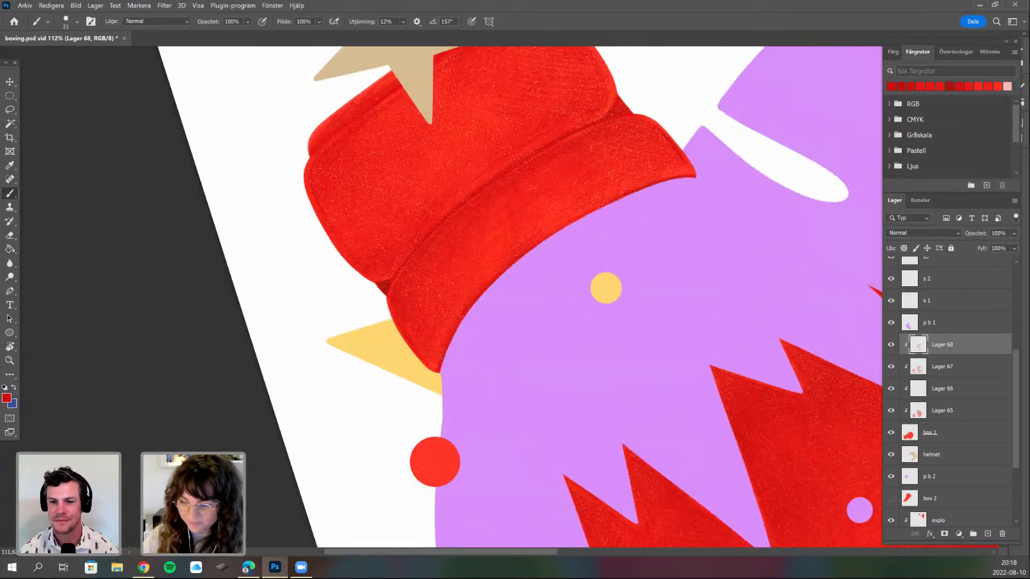
- Refine the darker red edge details at the corners of the cuff's upper fold
{"action": "key", "text": "r"}
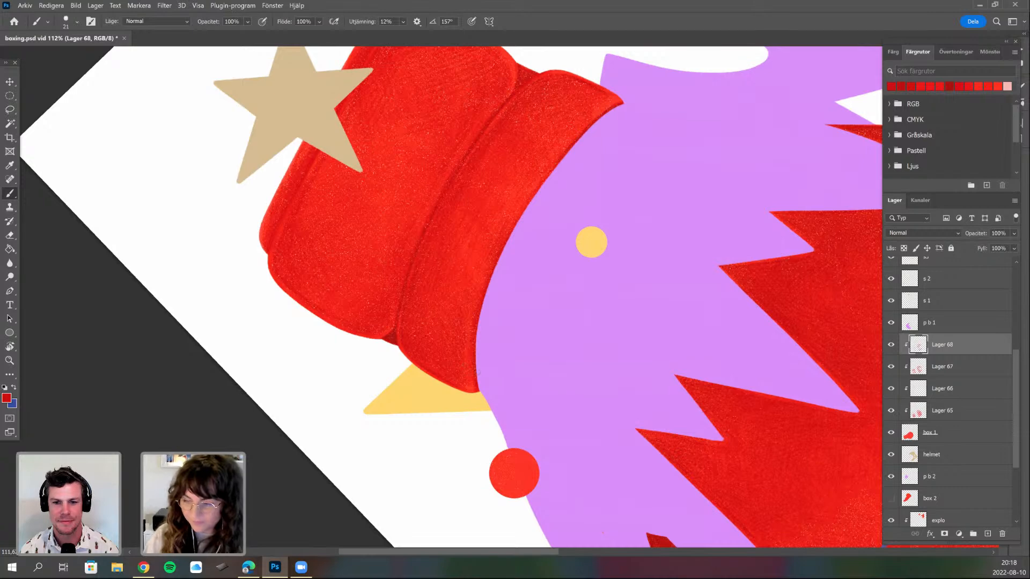
{"action": "key", "text": "r"}
{"action": "left_click_drag", "start_coordinate": [422, 378], "coordinate": [431, 402]}
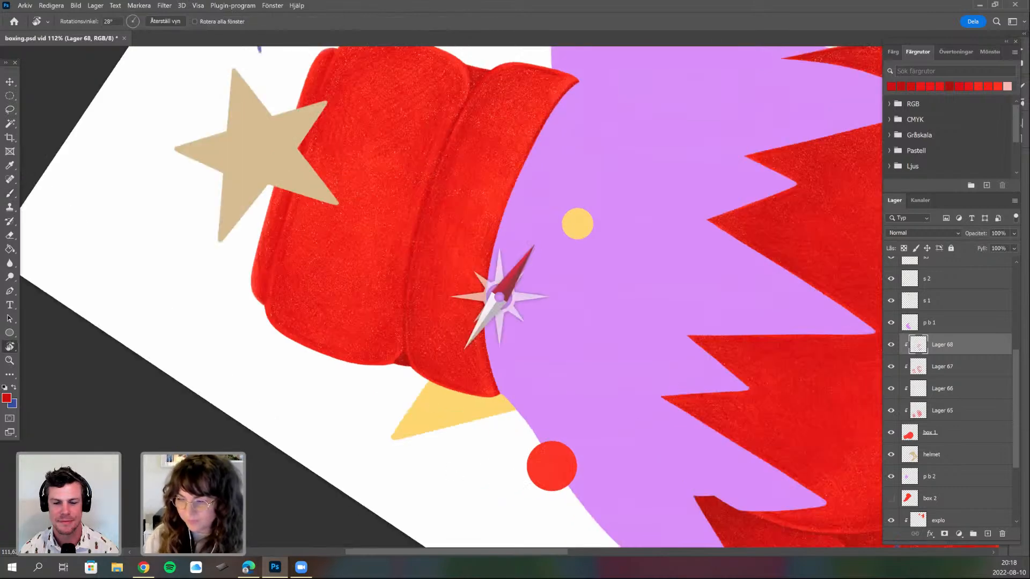
{"action": "mouse_move", "coordinate": [479, 268]}
{"action": "left_mouse_down"}
{"action": "mouse_move", "coordinate": [490, 328]}
{"action": "mouse_move", "coordinate": [474, 334]}
{"action": "left_mouse_up"}
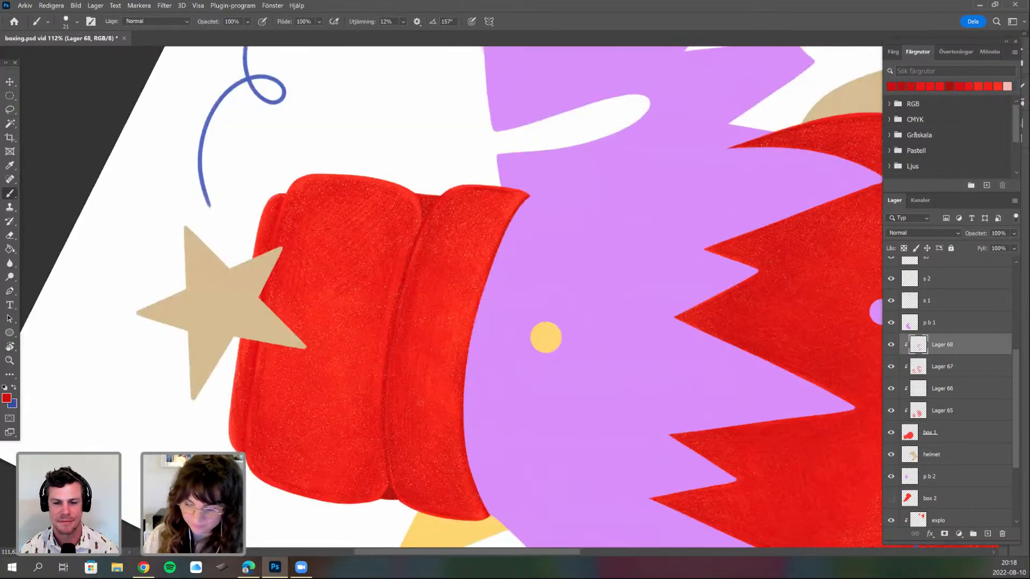
{"action": "key", "text": "r"}
{"action": "left_click_drag", "start_coordinate": [588, 295], "coordinate": [443, 227]}
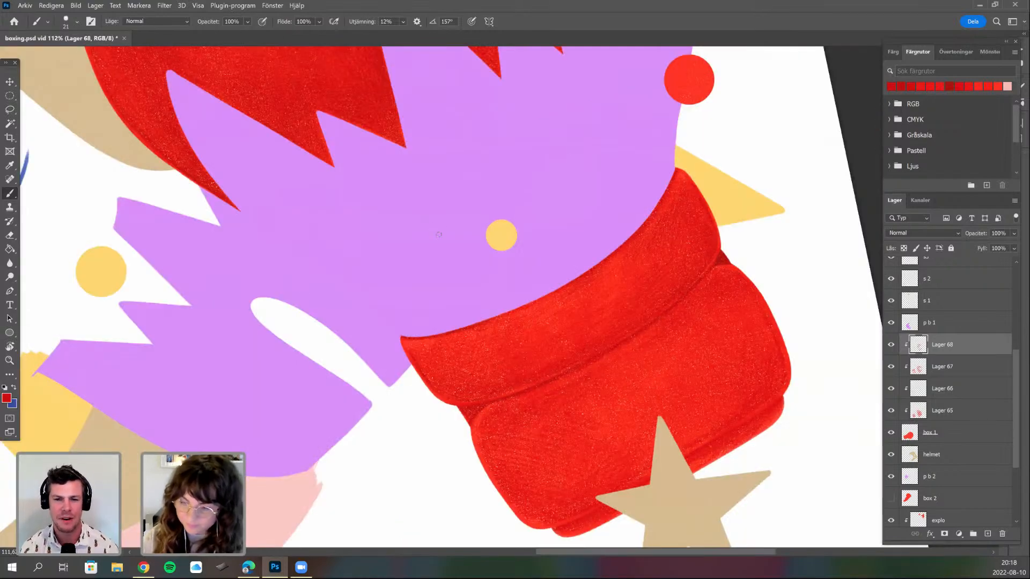
{"action": "key", "text": "r"}
{"action": "left_click_drag", "start_coordinate": [465, 261], "coordinate": [461, 257]}
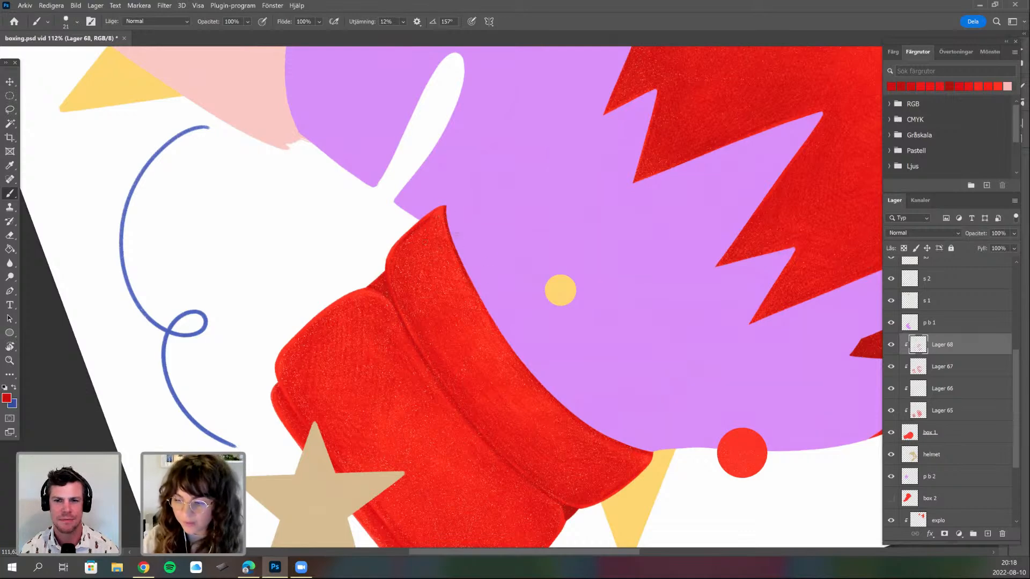
- Examine the glove and cuff together at a smaller zoom to judge the balance of the red texture
{"action": "key", "text": "ctrl+space"}
{"action": "left_click_drag", "start_coordinate": [486, 282], "coordinate": [445, 336]}
{"action": "key", "text": "r"}
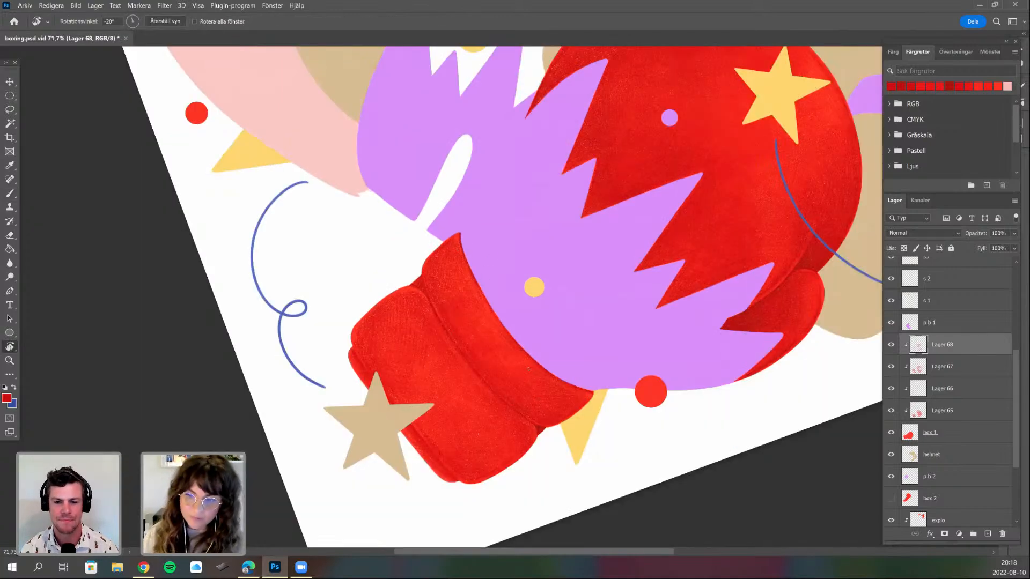
{"action": "left_click_drag", "start_coordinate": [528, 369], "coordinate": [533, 347]}
{"action": "key", "text": "b"}
{"action": "key", "text": "ctrl+space"}
{"action": "mouse_move", "coordinate": [467, 263]}
{"action": "left_mouse_down"}
{"action": "mouse_move", "coordinate": [501, 238]}
{"action": "mouse_move", "coordinate": [434, 323]}
{"action": "left_mouse_up"}
{"action": "key", "text": "space"}
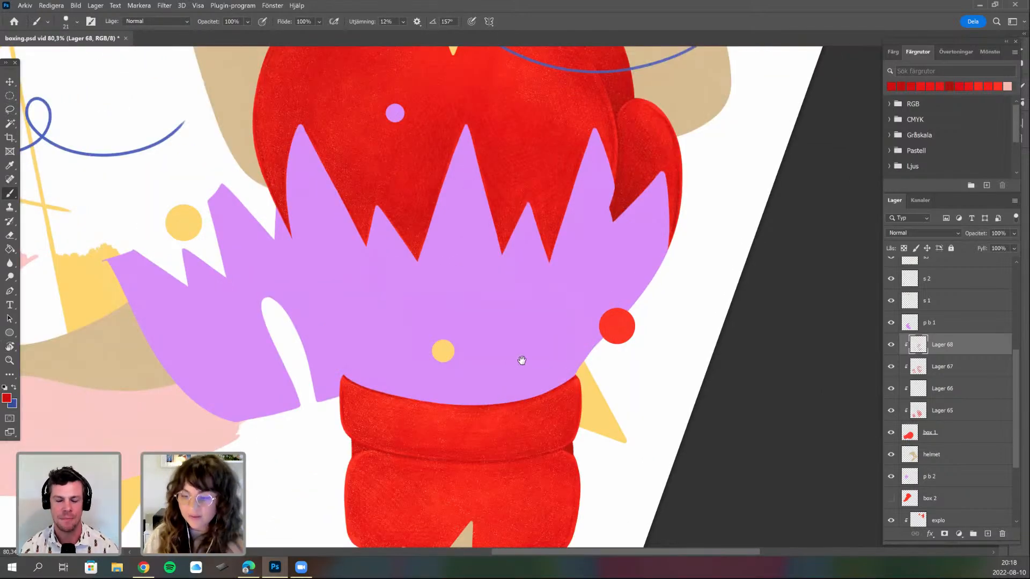
{"action": "scroll", "coordinate": [522, 359], "scroll_direction": "down", "scroll_amount": 3}
{"action": "key", "text": "ctrl+space"}
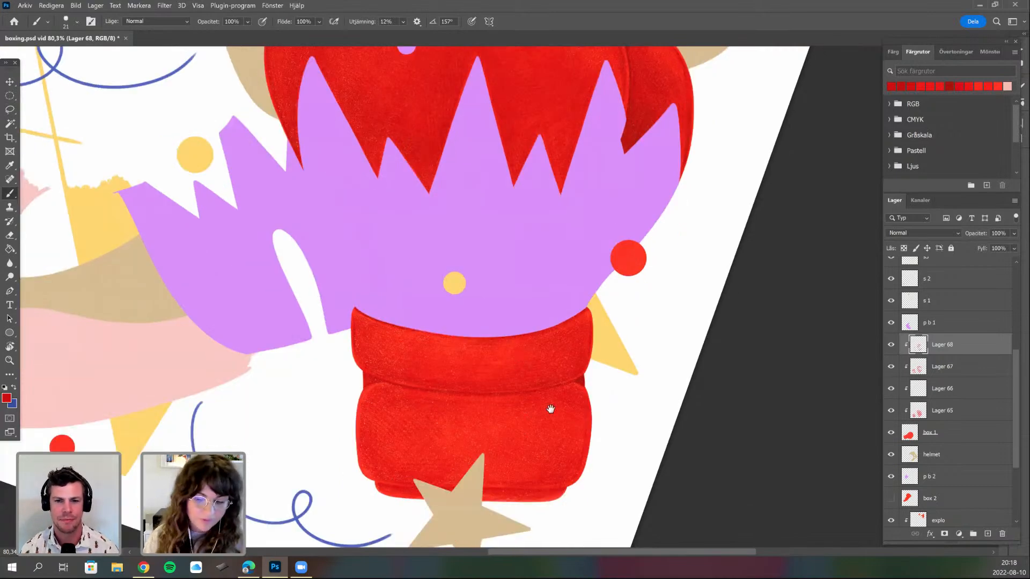
- Add further fine red texture to the cuff's upper fold beside the seam with the lower fold
{"action": "left_click_drag", "start_coordinate": [493, 387], "coordinate": [594, 335]}
{"action": "key", "text": "r"}
{"action": "mouse_move", "coordinate": [554, 441]}
{"action": "left_mouse_down"}
{"action": "mouse_move", "coordinate": [579, 440]}
{"action": "mouse_move", "coordinate": [519, 468]}
{"action": "left_mouse_up"}
{"action": "key", "text": "r"}
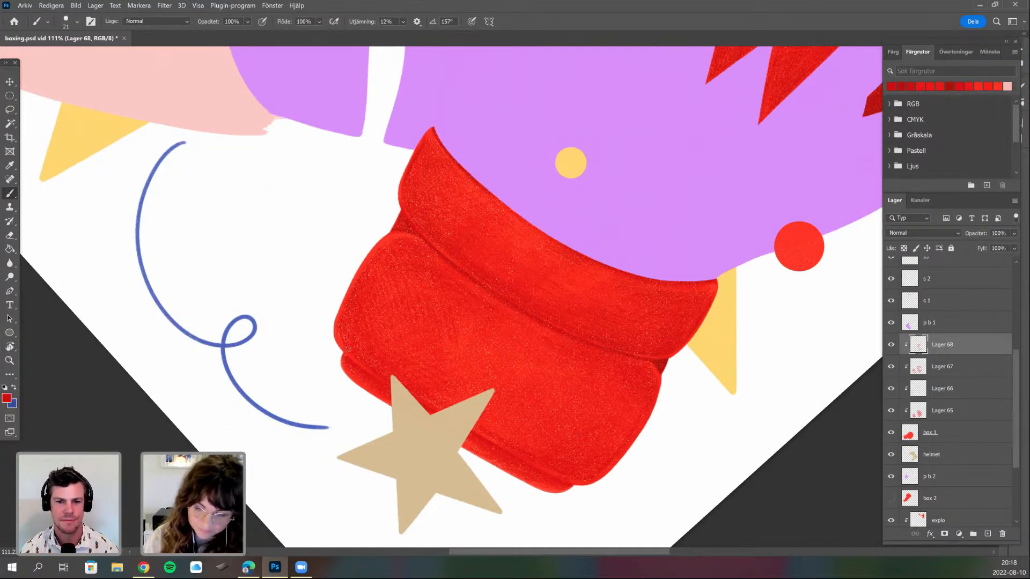
{"action": "key", "text": "r"}
{"action": "left_click_drag", "start_coordinate": [377, 346], "coordinate": [423, 418]}
{"action": "key", "text": "r"}
{"action": "left_click_drag", "start_coordinate": [456, 348], "coordinate": [495, 351]}
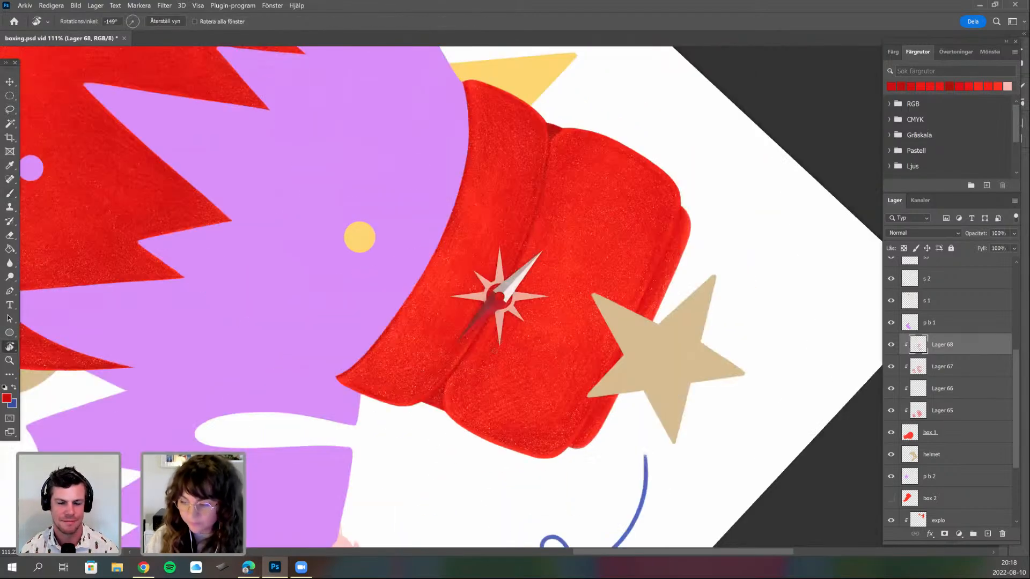
- Add fine red texture to the cuff's lower fold, working along its rounded outer edges
{"action": "left_click_drag", "start_coordinate": [494, 411], "coordinate": [542, 403]}
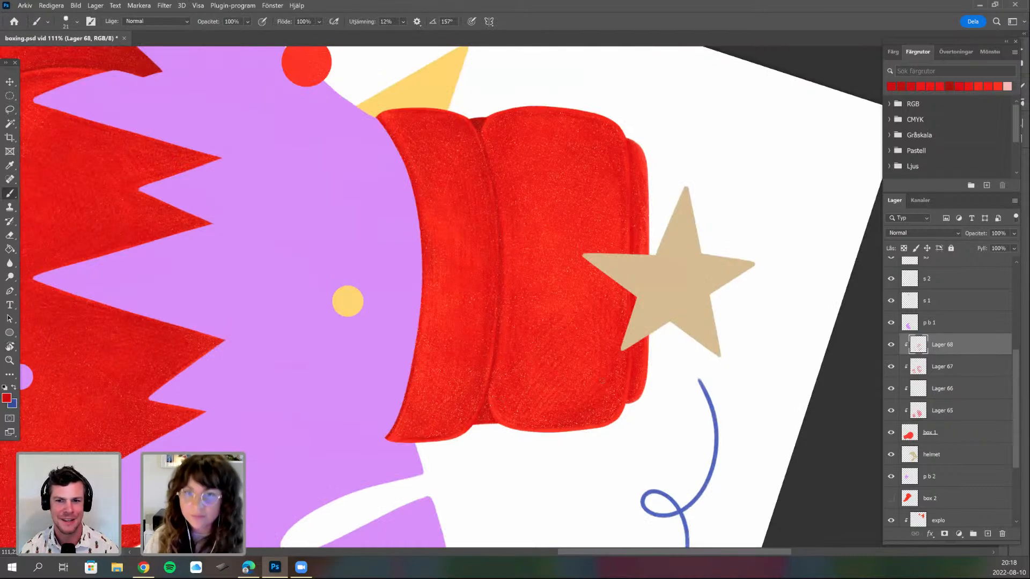
{"action": "key", "text": "r"}
{"action": "left_click_drag", "start_coordinate": [571, 341], "coordinate": [584, 297]}
{"action": "key", "text": "r"}
{"action": "left_click_drag", "start_coordinate": [631, 386], "coordinate": [660, 305]}
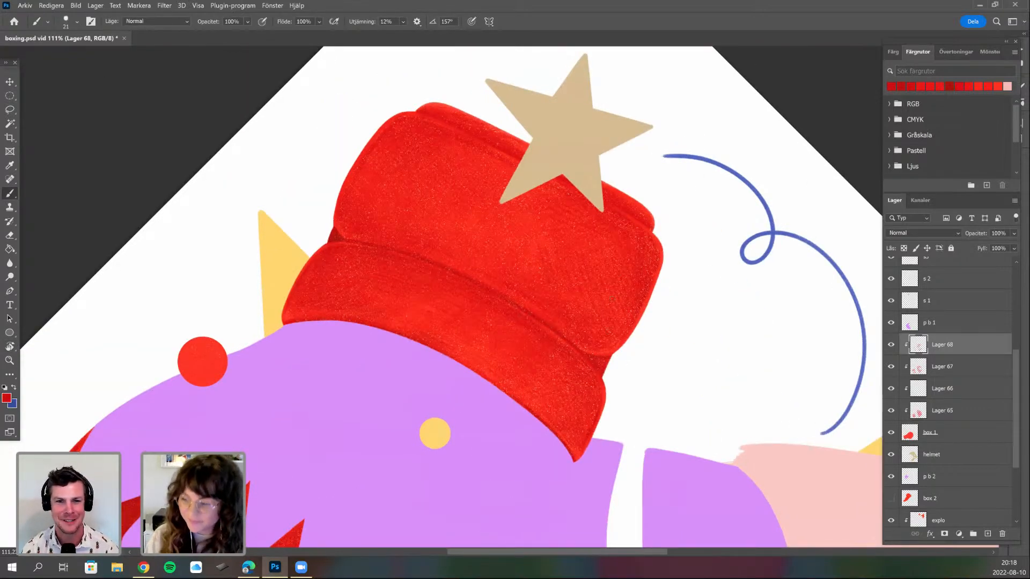
{"action": "key", "text": "r"}
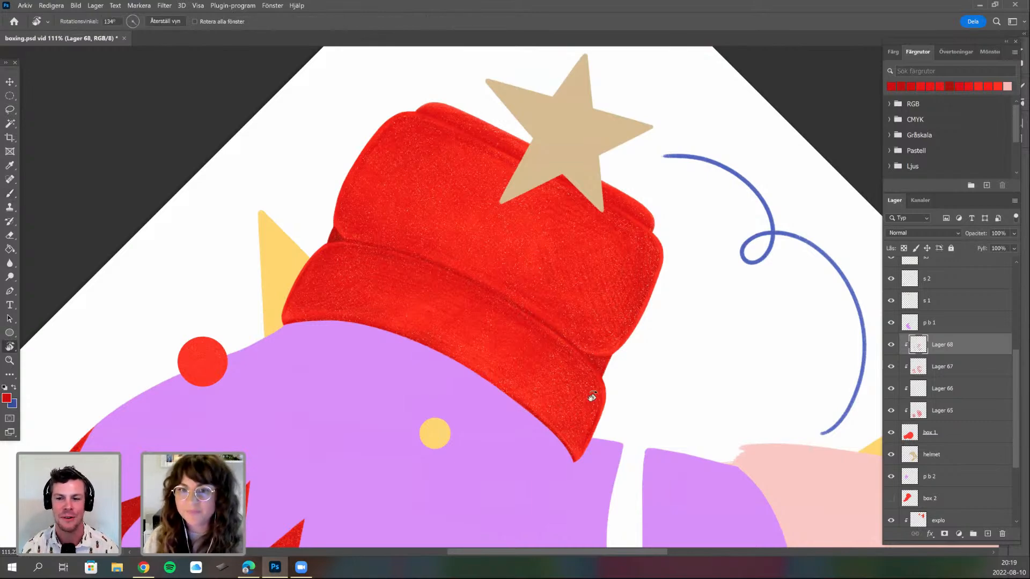
{"action": "left_click_drag", "start_coordinate": [624, 372], "coordinate": [635, 252]}
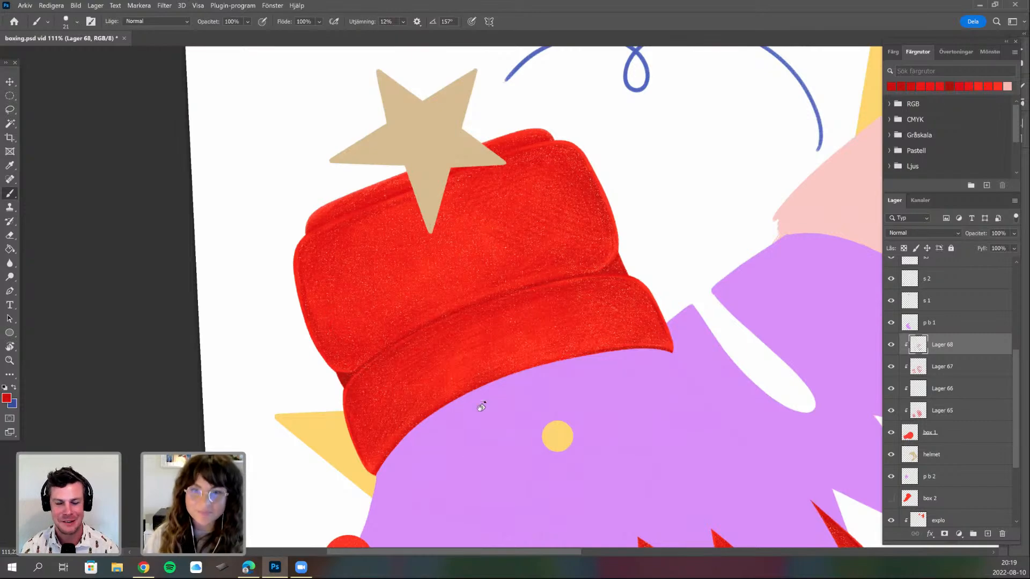
- Refine the red texture at the end of the lower fold, beside the seam with the upper fold
{"action": "key", "text": "r"}
{"action": "mouse_move", "coordinate": [494, 388]}
{"action": "left_mouse_down"}
{"action": "mouse_move", "coordinate": [466, 449]}
{"action": "mouse_move", "coordinate": [451, 419]}
{"action": "left_mouse_up"}
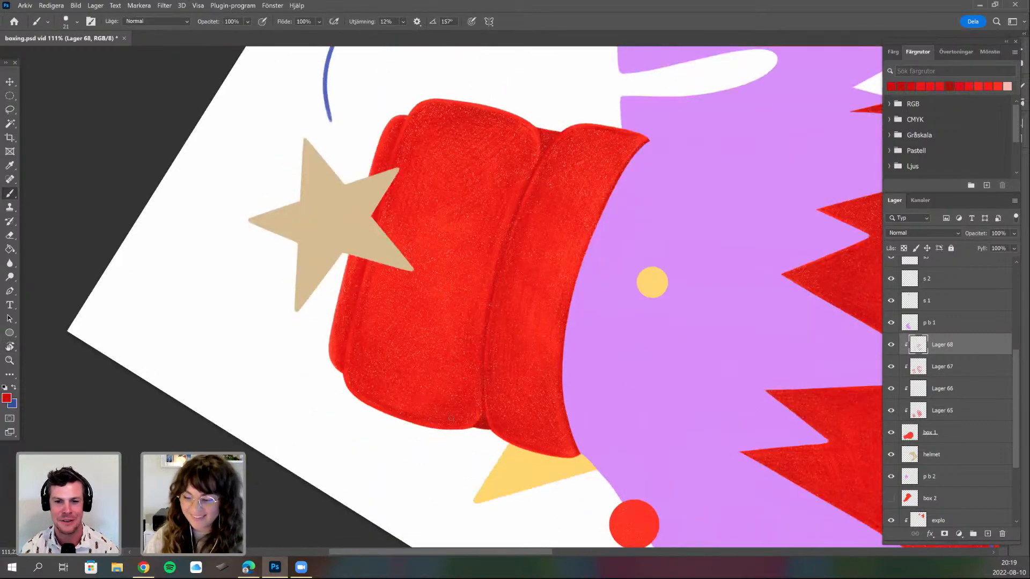
{"action": "key", "text": "r"}
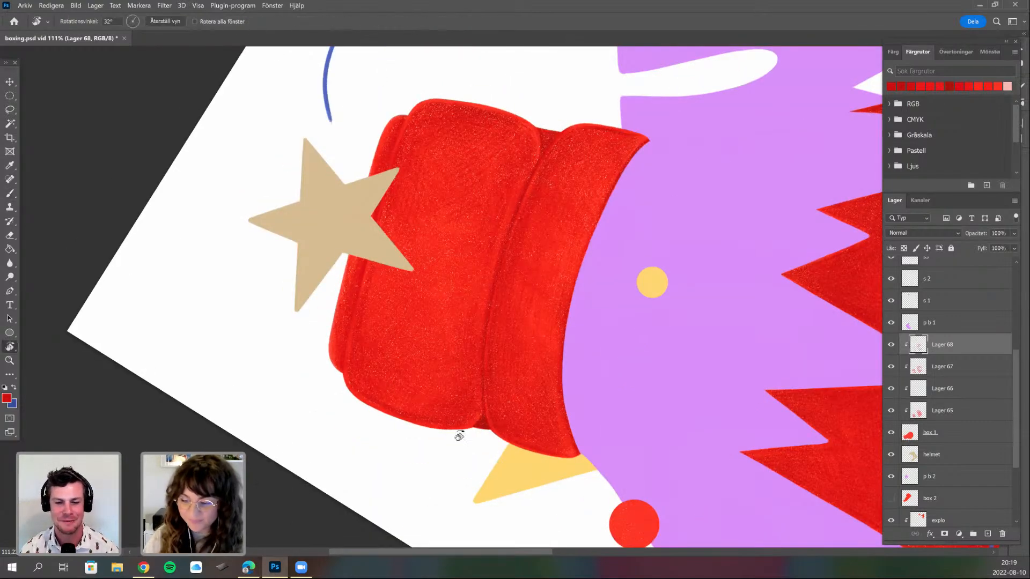
{"action": "mouse_move", "coordinate": [413, 419]}
{"action": "left_mouse_down"}
{"action": "mouse_move", "coordinate": [531, 445]}
{"action": "mouse_move", "coordinate": [558, 391]}
{"action": "left_mouse_up"}
{"action": "key", "text": "r"}
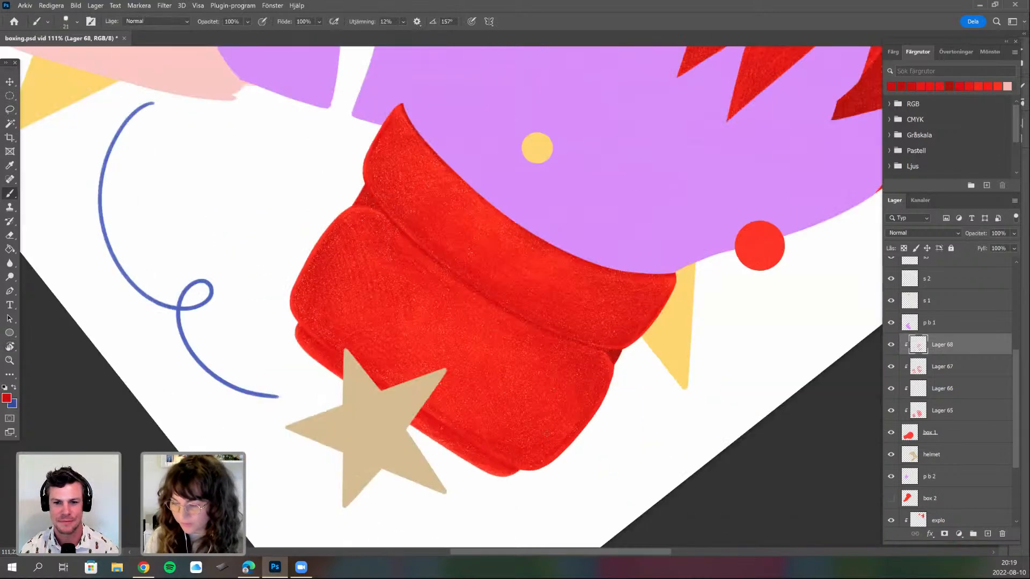
- Build up the red texture at the lower fold's outer corner and along its rim towards the star
{"action": "key", "text": "r"}
{"action": "left_click_drag", "start_coordinate": [621, 423], "coordinate": [537, 493]}
{"action": "key", "text": "space"}
{"action": "left_click_drag", "start_coordinate": [600, 431], "coordinate": [568, 381]}
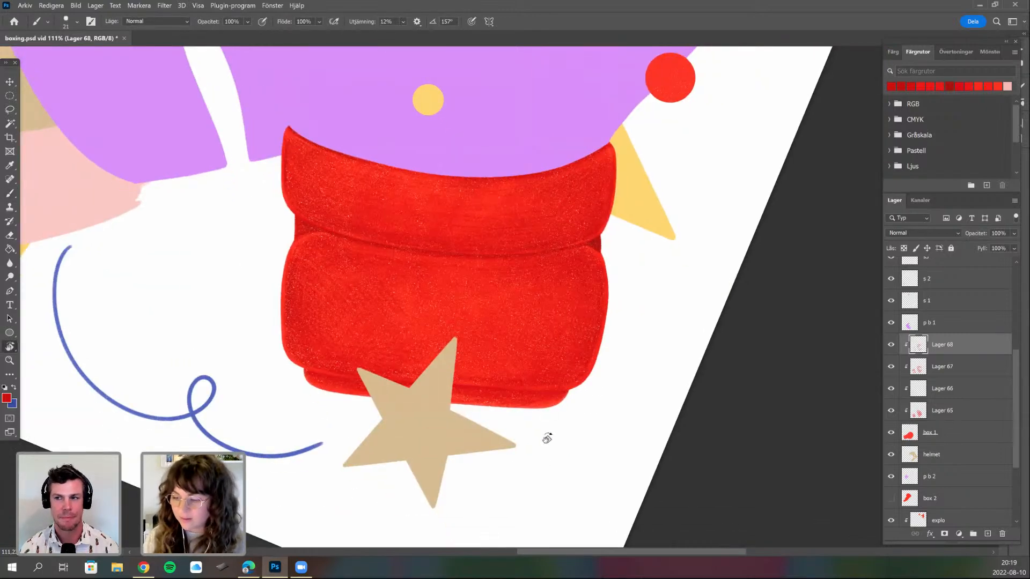
{"action": "key", "text": "r"}
{"action": "left_click_drag", "start_coordinate": [547, 436], "coordinate": [609, 392]}
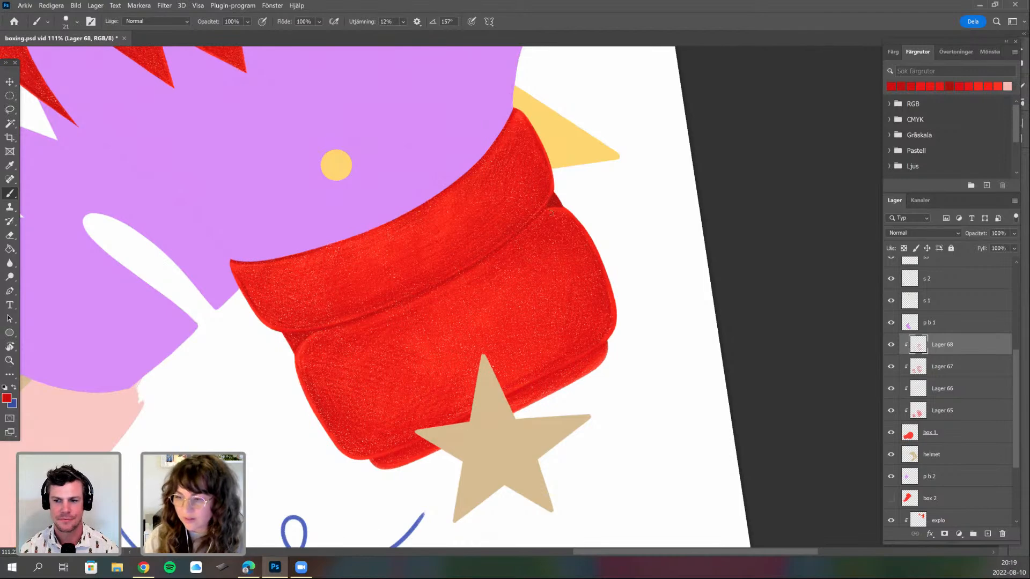
{"action": "key", "text": "space"}
{"action": "left_click_drag", "start_coordinate": [416, 365], "coordinate": [351, 414]}
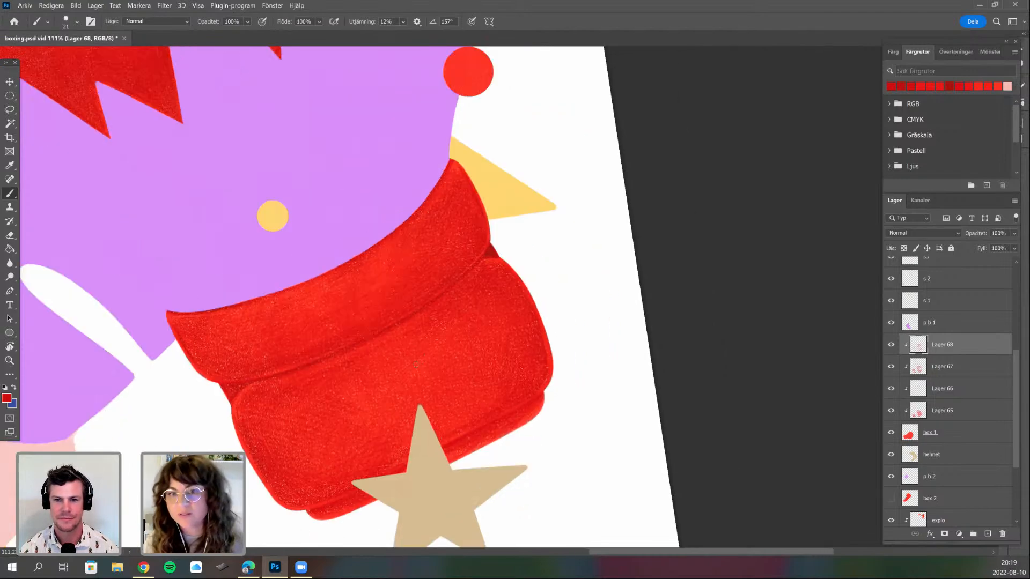
- Blend the red texture across the middle of the lower fold, between the seam and the tan star
{"action": "left_click_drag", "start_coordinate": [419, 401], "coordinate": [471, 327]}
{"action": "key", "text": "r"}
{"action": "left_click_drag", "start_coordinate": [318, 487], "coordinate": [442, 343]}
{"action": "mouse_move", "coordinate": [327, 455]}
{"action": "left_mouse_down"}
{"action": "mouse_move", "coordinate": [330, 423]}
{"action": "mouse_move", "coordinate": [423, 306]}
{"action": "left_mouse_up"}
{"action": "key", "text": "b"}
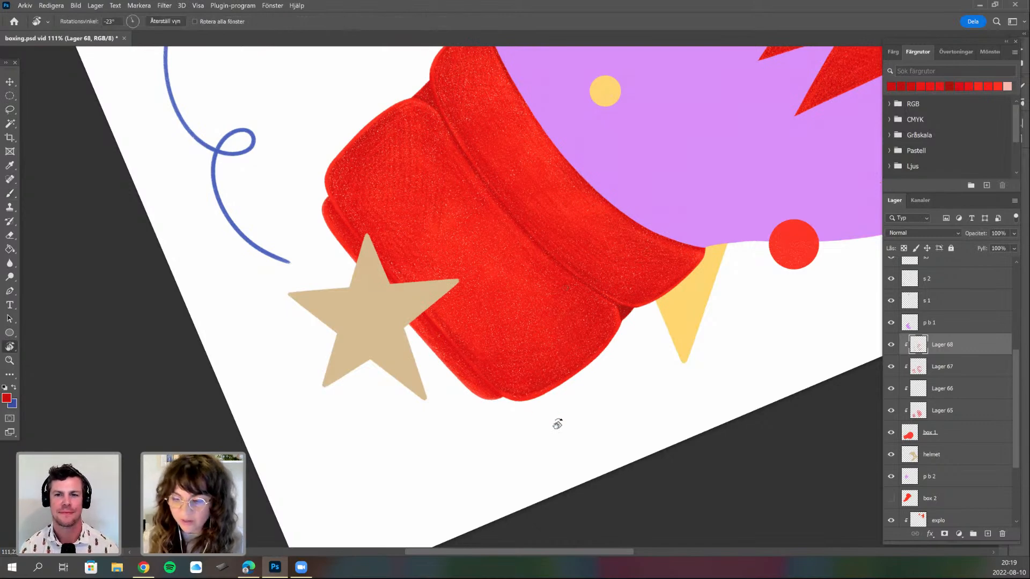
{"action": "left_click_drag", "start_coordinate": [558, 423], "coordinate": [555, 295]}
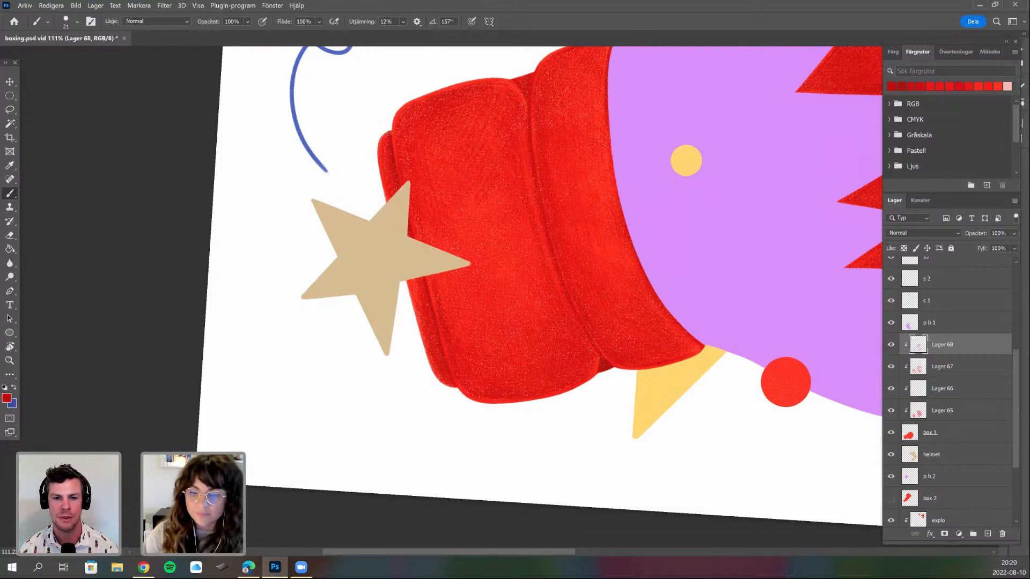
- Switch the brush to a darker red and shade the cuff's upper edge where it meets the purple shape
{"action": "scroll", "coordinate": [461, 329], "scroll_direction": "down", "scroll_amount": 3}
{"action": "key", "text": "r"}
{"action": "mouse_move", "coordinate": [514, 398]}
{"action": "left_mouse_down"}
{"action": "mouse_move", "coordinate": [598, 284]}
{"action": "mouse_move", "coordinate": [567, 224]}
{"action": "left_mouse_up"}
{"action": "key", "text": "b"}
{"action": "scroll", "coordinate": [491, 262], "scroll_direction": "up", "scroll_amount": 2}
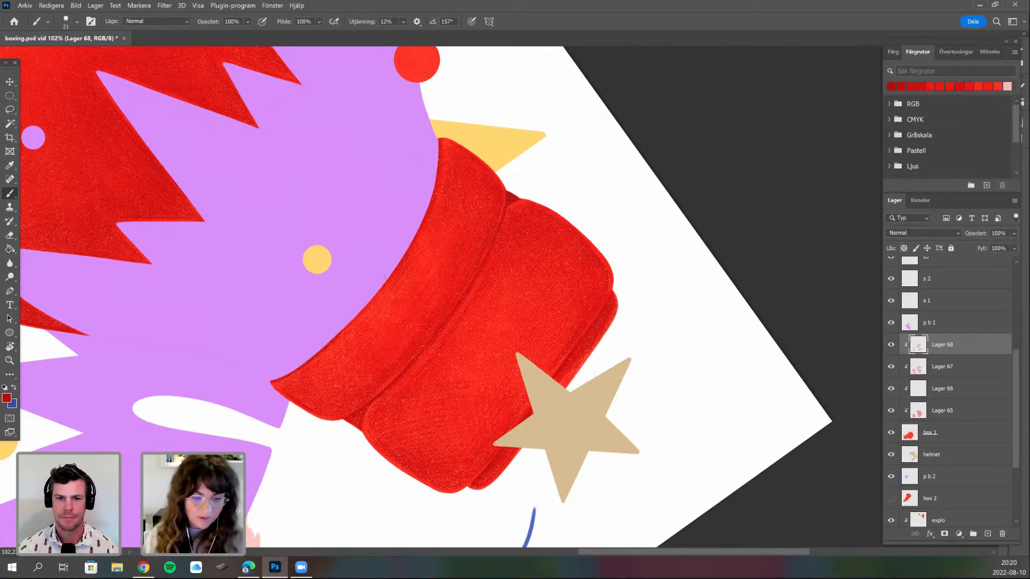
{"action": "scroll", "coordinate": [384, 276], "scroll_direction": "down", "scroll_amount": 3}
{"action": "left_click_drag", "start_coordinate": [471, 411], "coordinate": [540, 427]}
{"action": "key", "text": "r"}
{"action": "mouse_move", "coordinate": [469, 272]}
{"action": "left_mouse_down"}
{"action": "mouse_move", "coordinate": [482, 263]}
{"action": "mouse_move", "coordinate": [449, 342]}
{"action": "left_mouse_up"}
{"action": "key", "text": "b"}
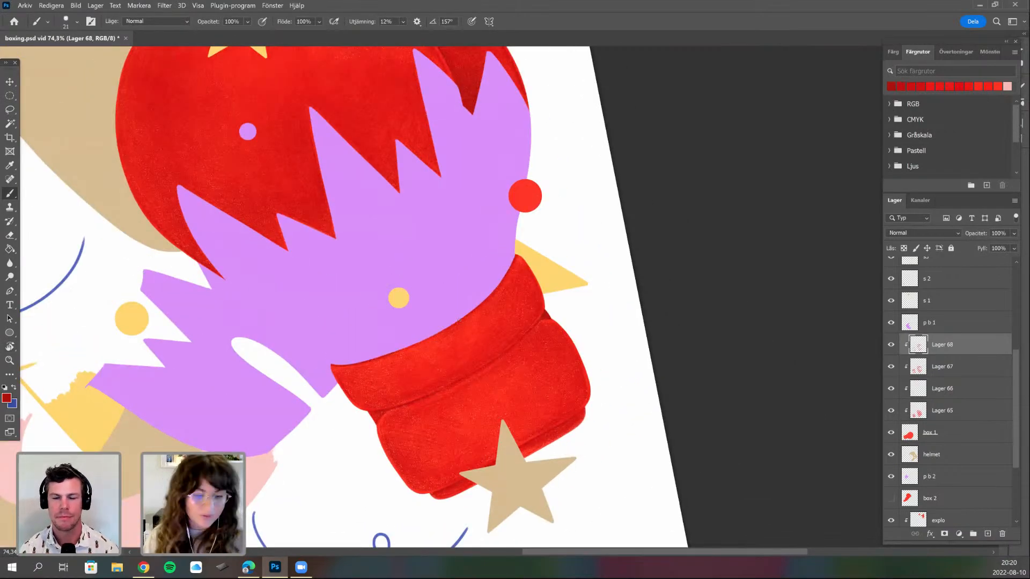
- Deepen the darker red texture on the upper fold, from its curved edge down to the seam
{"action": "scroll", "coordinate": [448, 309], "scroll_direction": "up", "scroll_amount": 1}
{"action": "scroll", "coordinate": [443, 329], "scroll_direction": "up", "scroll_amount": 1}
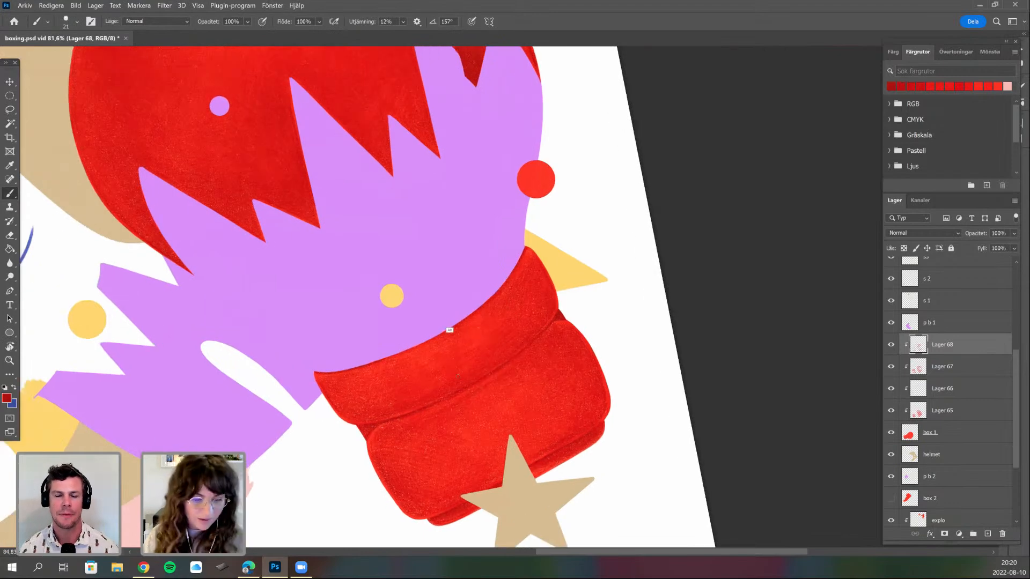
{"action": "scroll", "coordinate": [462, 374], "scroll_direction": "up", "scroll_amount": 1}
{"action": "scroll", "coordinate": [457, 379], "scroll_direction": "up", "scroll_amount": 1}
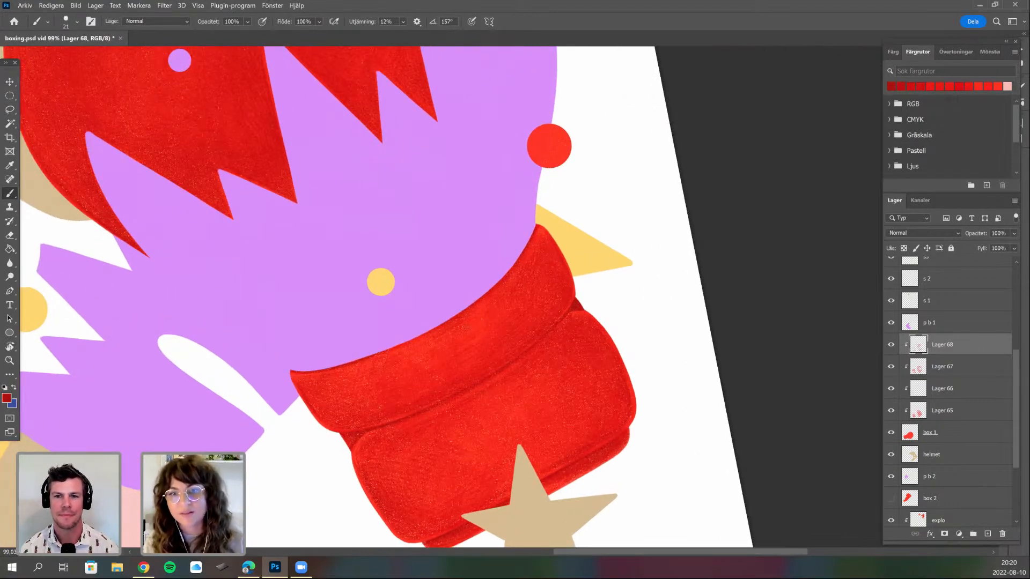
{"action": "left_click_drag", "start_coordinate": [495, 326], "coordinate": [529, 289]}
{"action": "scroll", "coordinate": [529, 289], "scroll_direction": "up", "scroll_amount": 3}
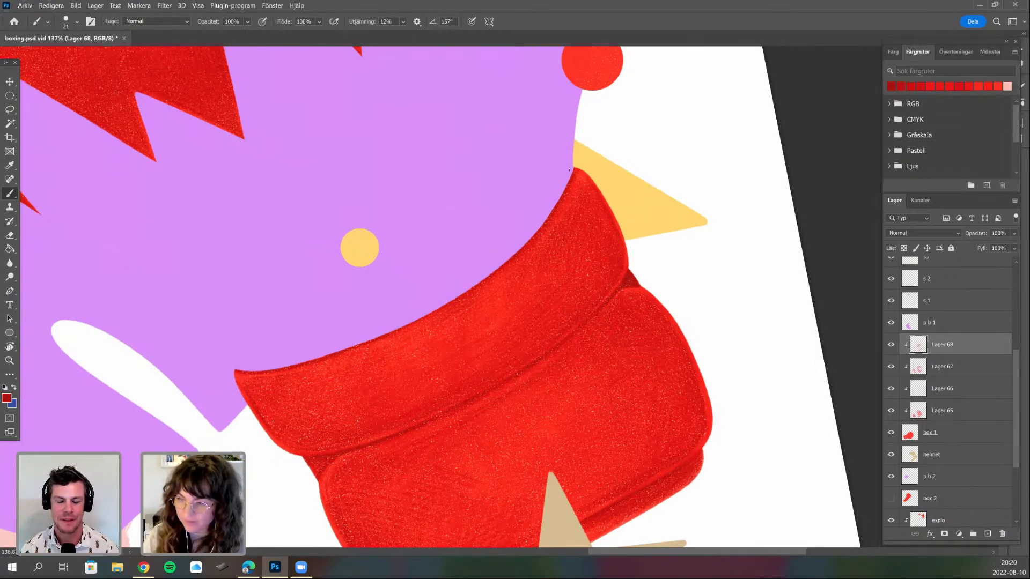
{"action": "left_click_drag", "start_coordinate": [506, 347], "coordinate": [493, 320]}
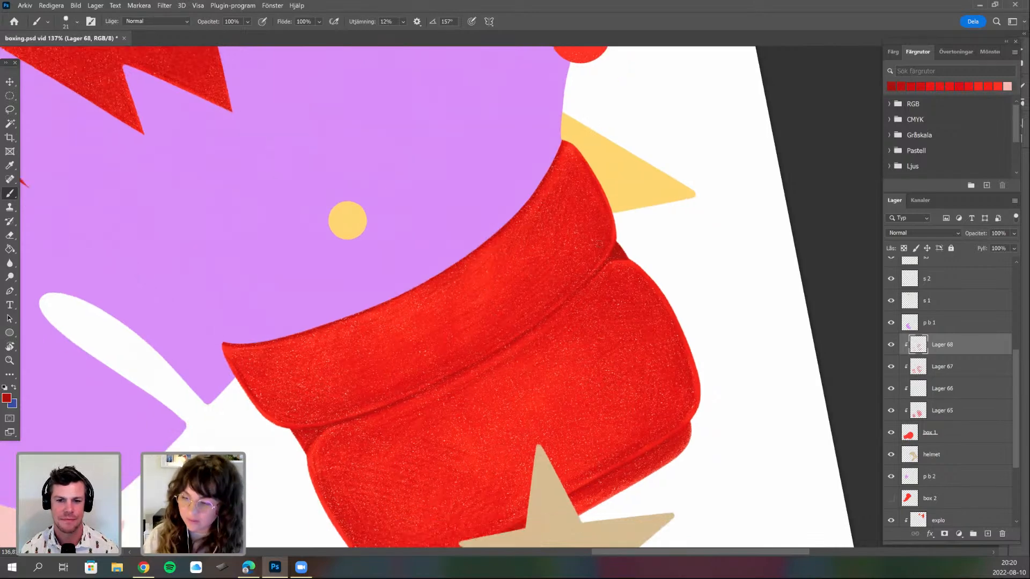
{"action": "left_click_drag", "start_coordinate": [591, 252], "coordinate": [586, 230]}
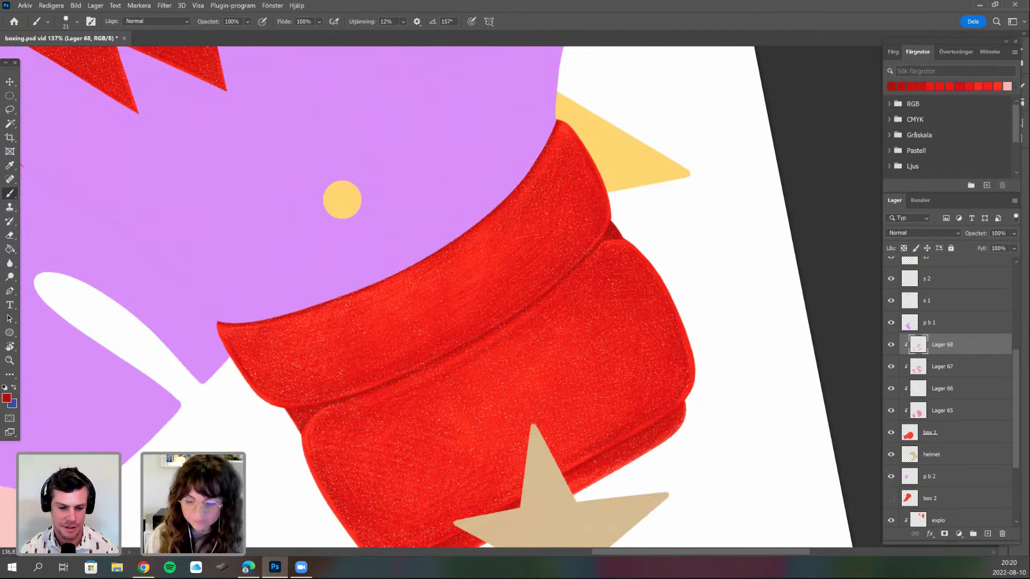
- Examine the cuff's darker shading from several angles and zoom levels to judge both folds together
{"action": "key", "text": "r"}
{"action": "mouse_move", "coordinate": [422, 460]}
{"action": "left_mouse_down"}
{"action": "mouse_move", "coordinate": [506, 433]}
{"action": "mouse_move", "coordinate": [375, 472]}
{"action": "left_mouse_up"}
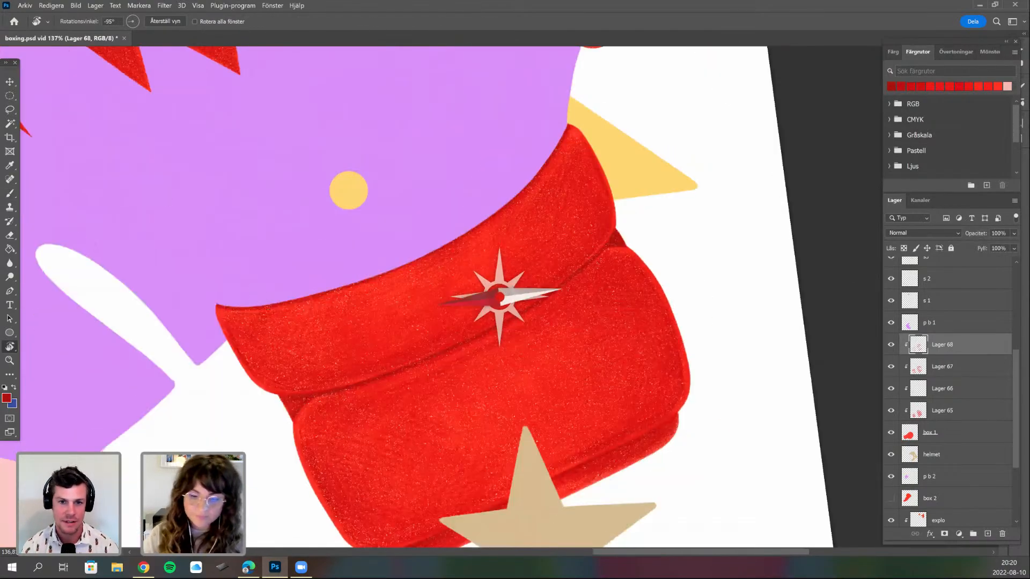
{"action": "left_click_drag", "start_coordinate": [257, 297], "coordinate": [263, 297]}
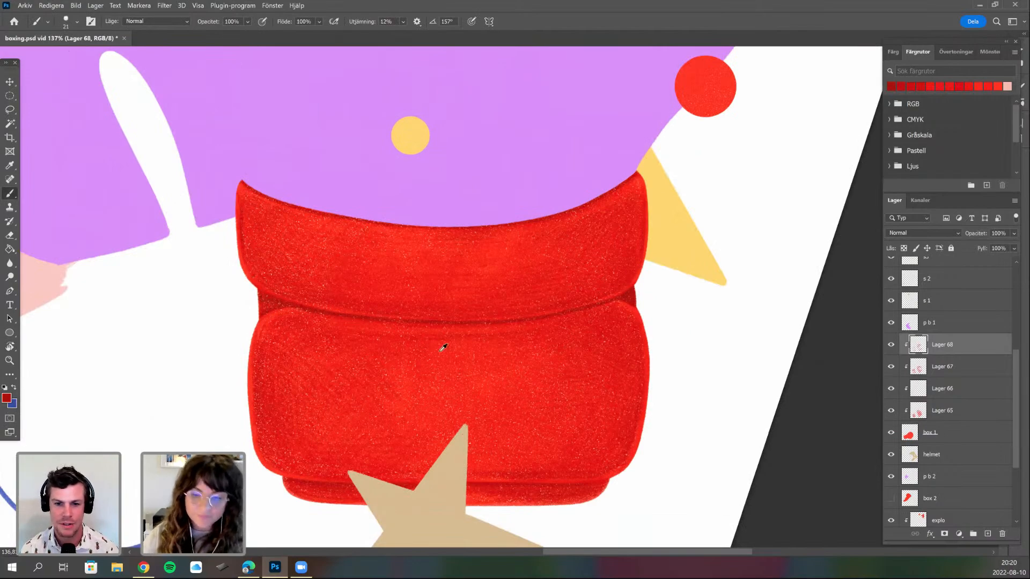
{"action": "scroll", "coordinate": [482, 389], "scroll_direction": "down", "scroll_amount": 5}
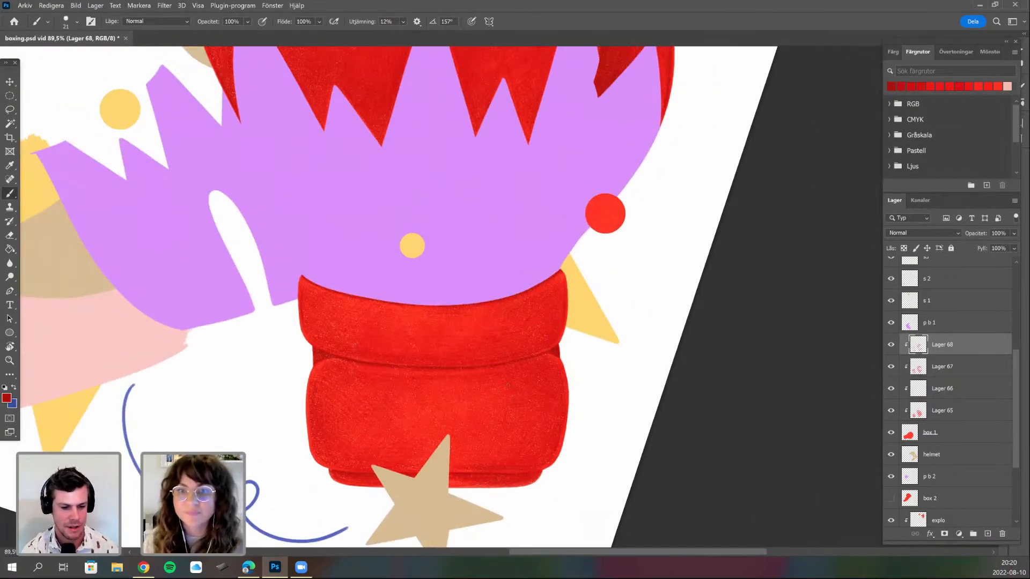
{"action": "scroll", "coordinate": [566, 394], "scroll_direction": "up", "scroll_amount": 1}
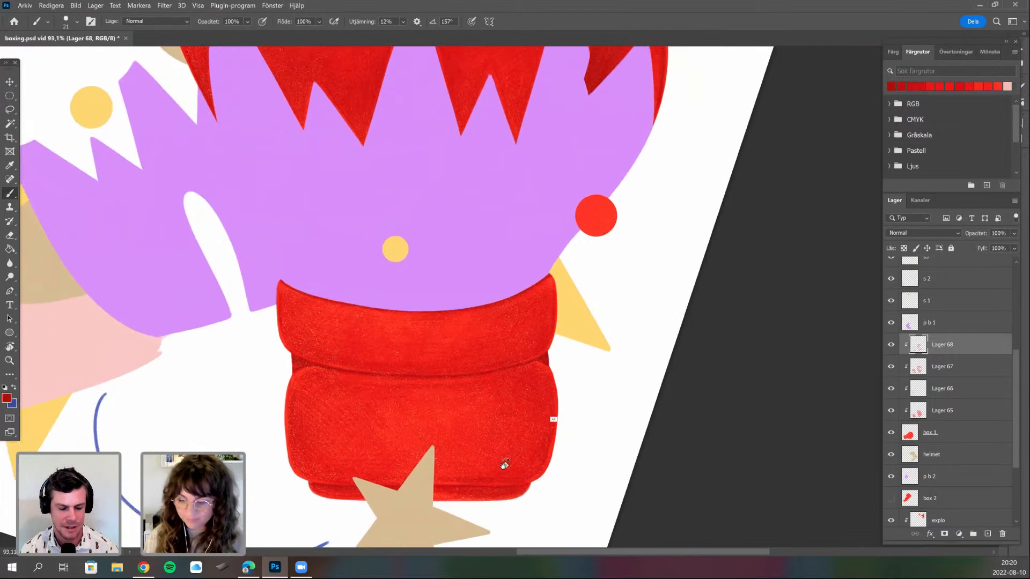
{"action": "mouse_move", "coordinate": [504, 464]}
{"action": "left_mouse_down"}
{"action": "mouse_move", "coordinate": [572, 435]}
{"action": "mouse_move", "coordinate": [513, 337]}
{"action": "left_mouse_up"}
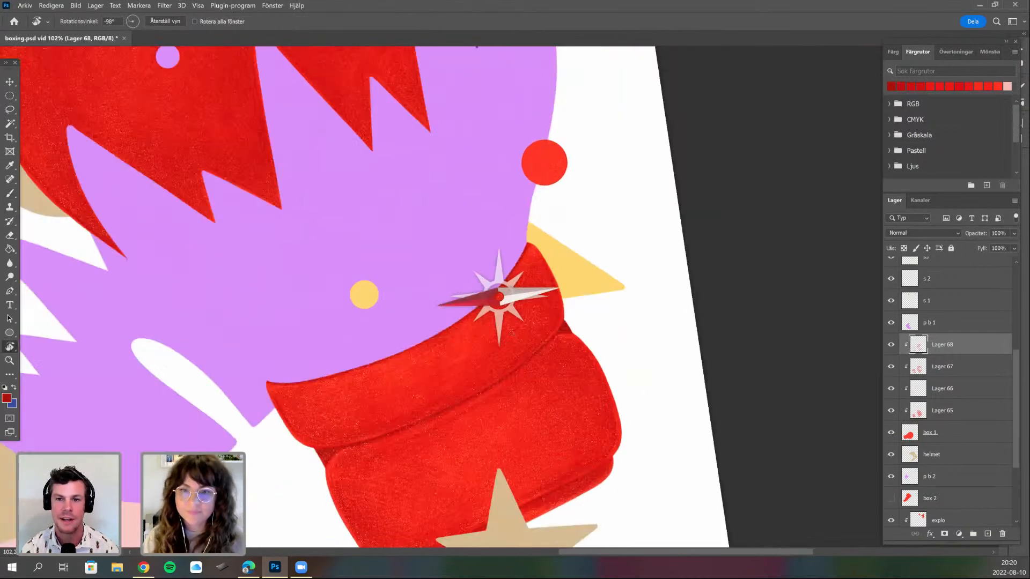
{"action": "scroll", "coordinate": [513, 335], "scroll_direction": "up", "scroll_amount": 3}
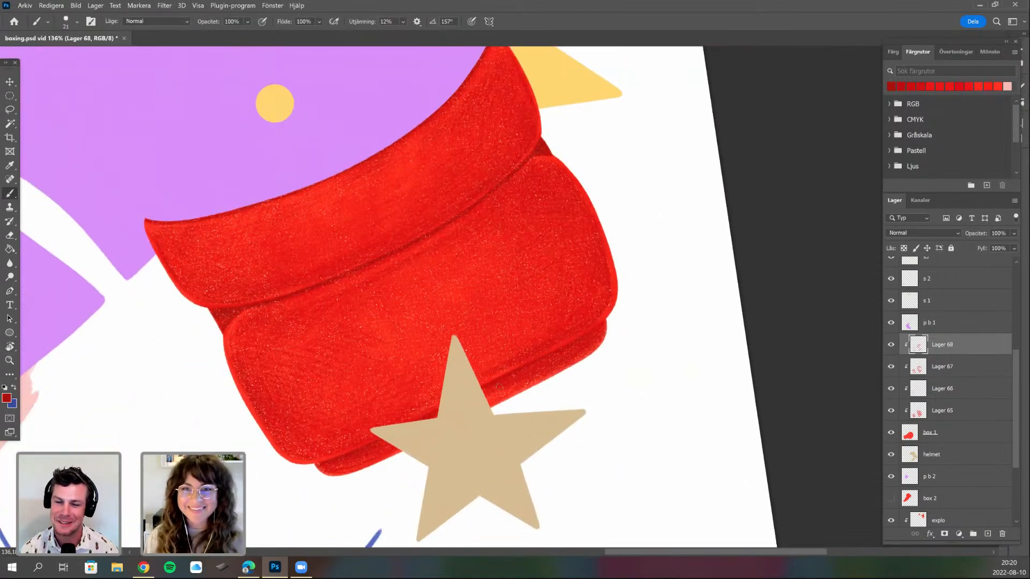
- Add darker red texture along the lower fold's outer edge and the narrow rim behind the star
{"action": "scroll", "coordinate": [523, 352], "scroll_direction": "down", "scroll_amount": 2}
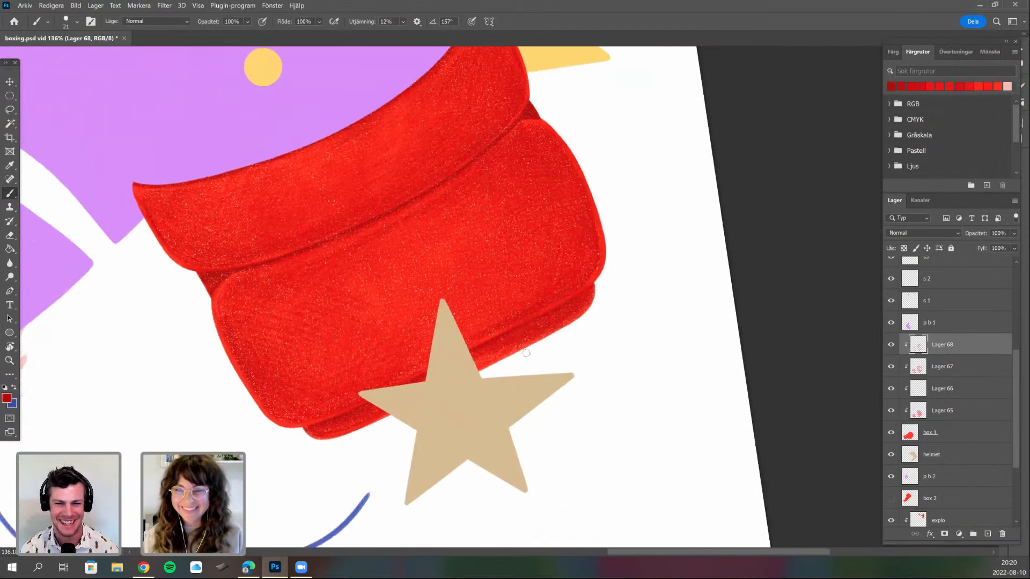
{"action": "scroll", "coordinate": [523, 370], "scroll_direction": "up", "scroll_amount": 1}
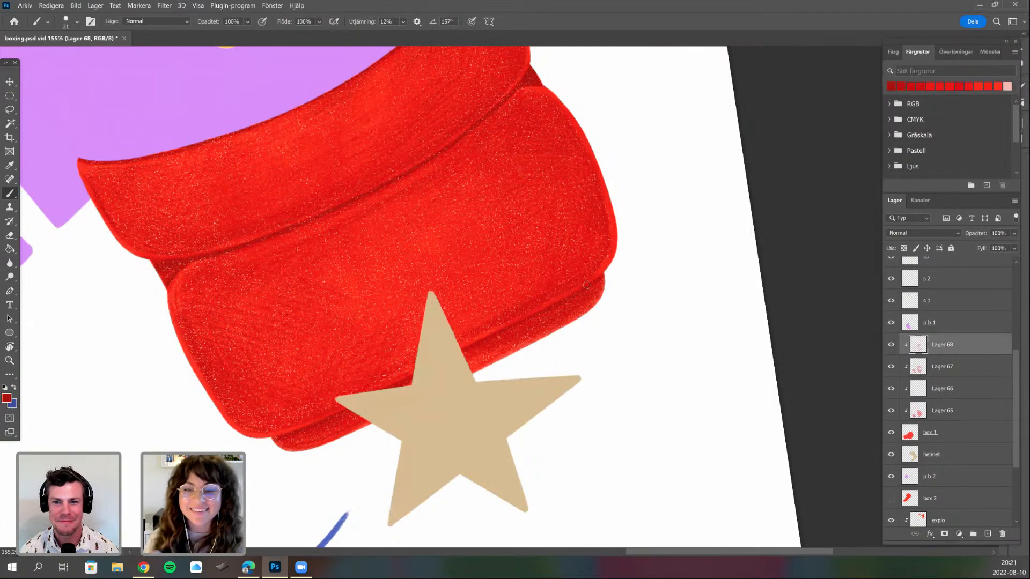
{"action": "left_click_drag", "start_coordinate": [548, 375], "coordinate": [624, 248]}
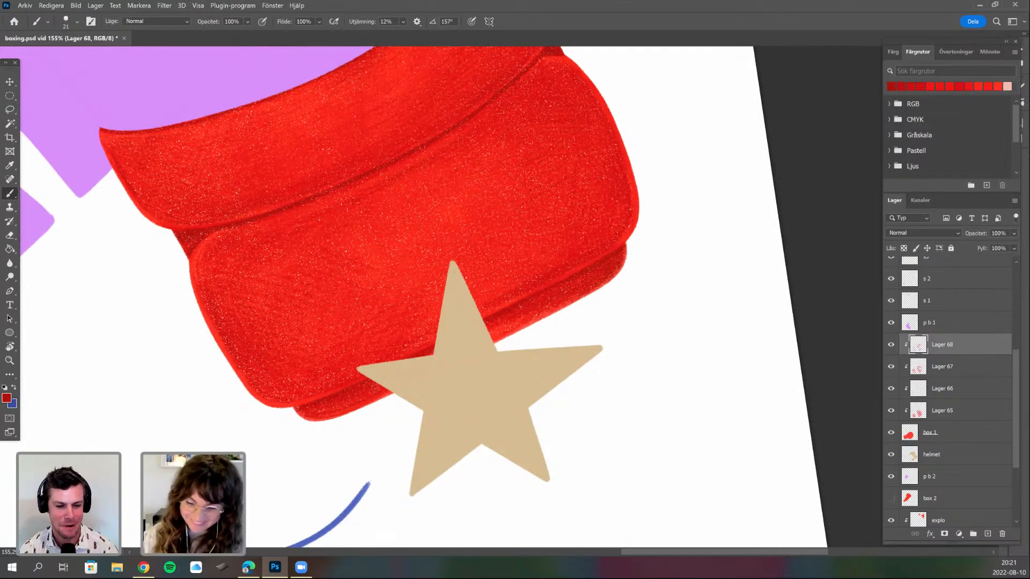
{"action": "key", "text": "r"}
{"action": "left_click_drag", "start_coordinate": [521, 341], "coordinate": [560, 276]}
{"action": "scroll", "coordinate": [575, 256], "scroll_direction": "down", "scroll_amount": 2}
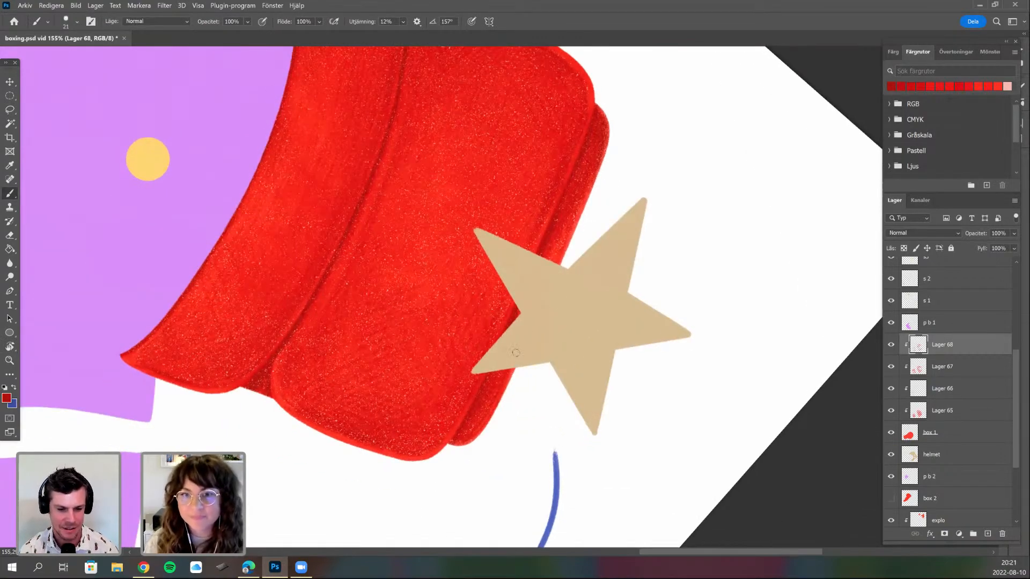
- Shade the lower fold's rounded corner below the star with darker red texture
{"action": "scroll", "coordinate": [522, 348], "scroll_direction": "down", "scroll_amount": 1}
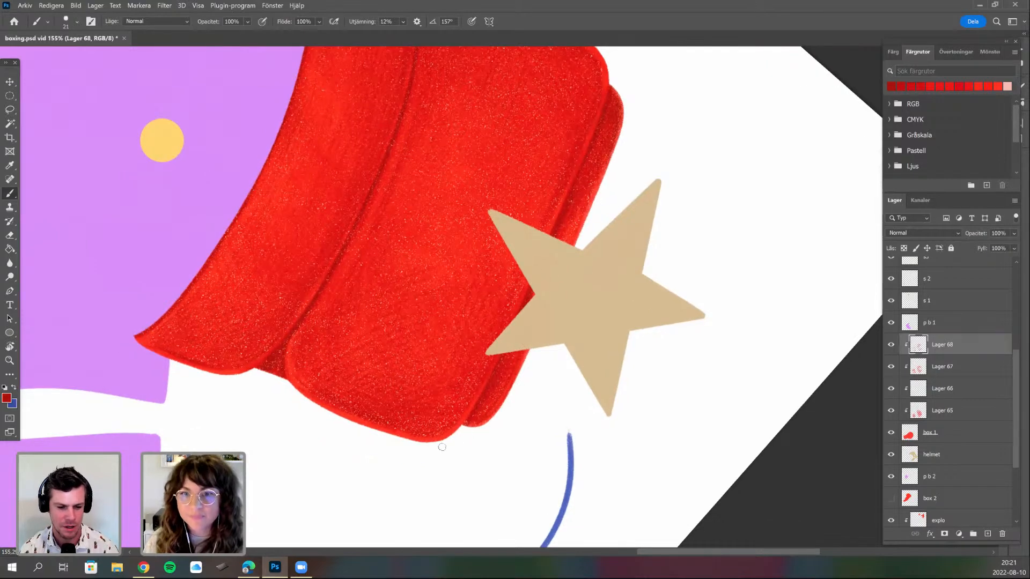
{"action": "key", "text": "r"}
{"action": "mouse_move", "coordinate": [427, 450]}
{"action": "left_mouse_down"}
{"action": "mouse_move", "coordinate": [433, 477]}
{"action": "mouse_move", "coordinate": [434, 446]}
{"action": "left_mouse_up"}
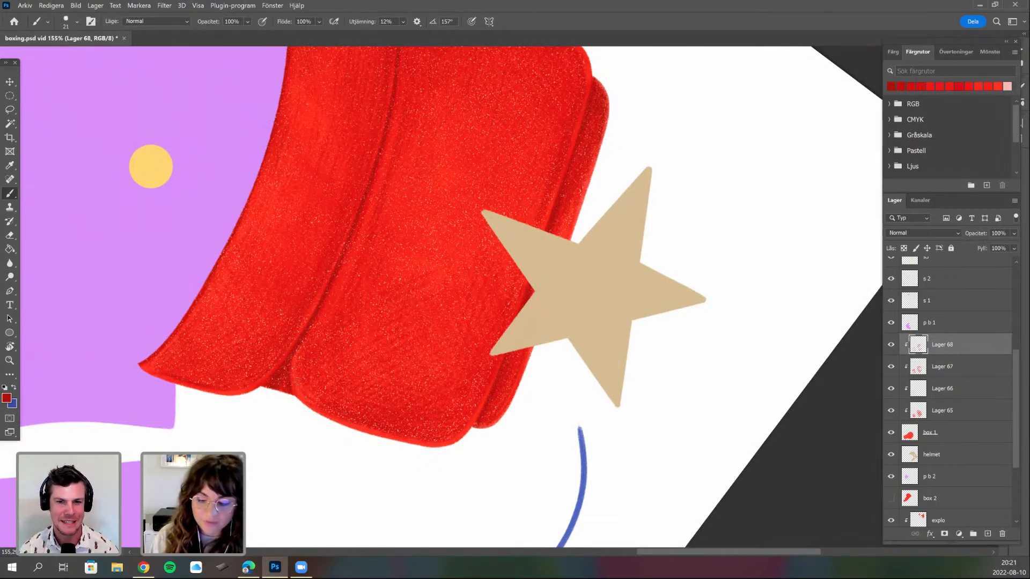
{"action": "key", "text": "r"}
{"action": "left_click_drag", "start_coordinate": [364, 442], "coordinate": [384, 471]}
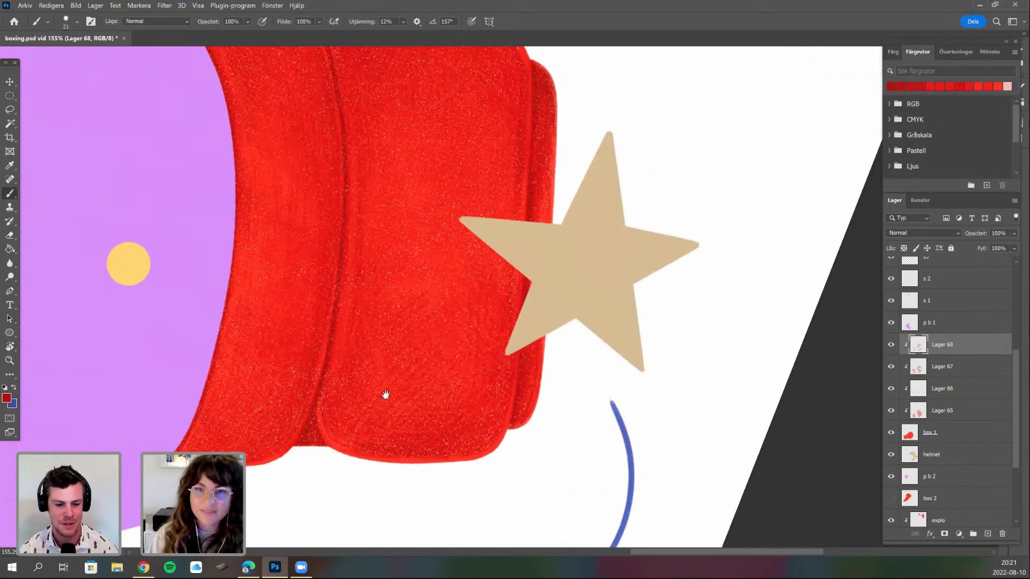
- Examine the textured red shading on the cuff folds, glove body and thumb from several angles and zoom levels
{"action": "left_click_drag", "start_coordinate": [429, 444], "coordinate": [448, 412]}
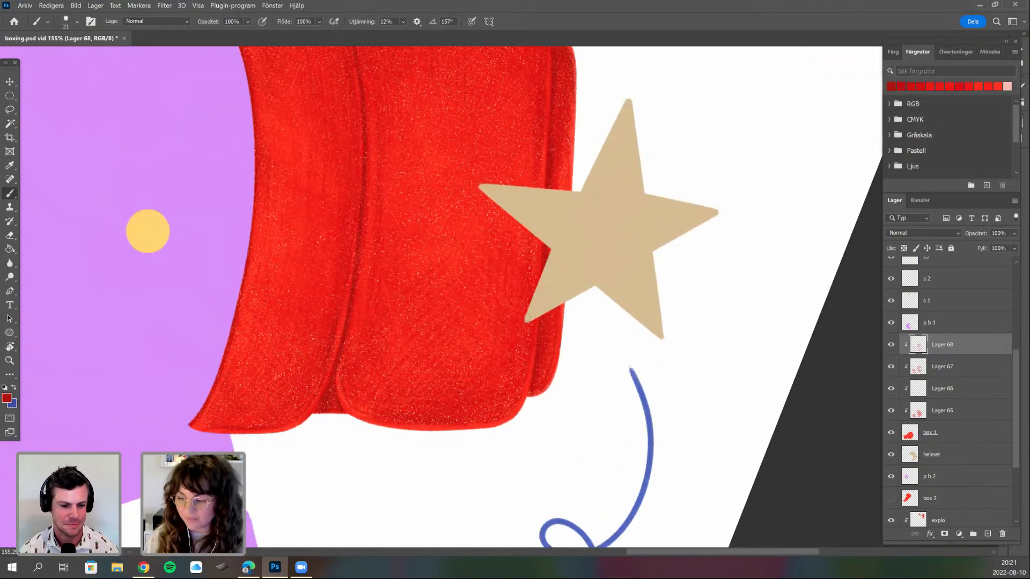
{"action": "key", "text": "r"}
{"action": "left_click_drag", "start_coordinate": [513, 347], "coordinate": [526, 343]}
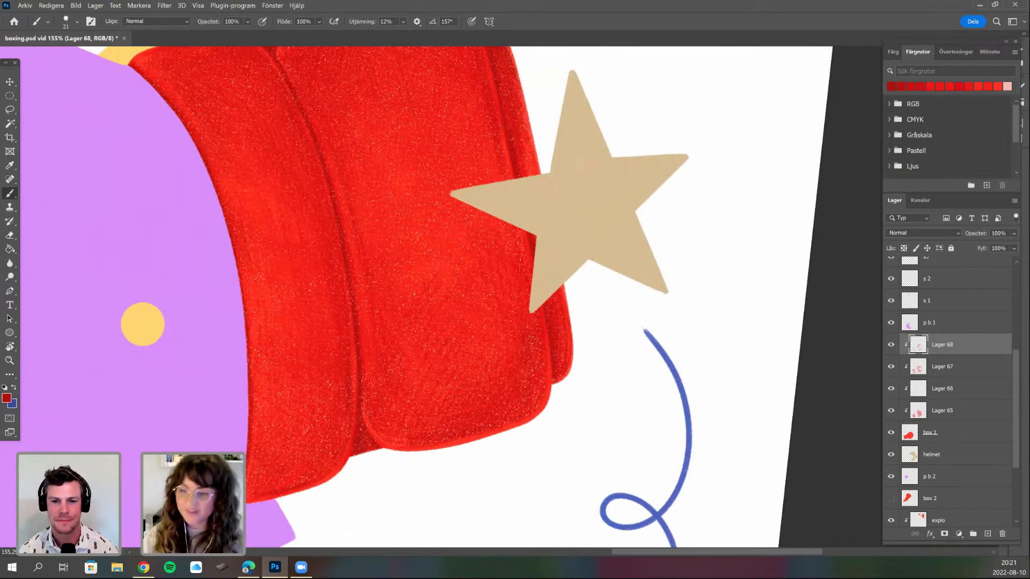
{"action": "left_click_drag", "start_coordinate": [468, 233], "coordinate": [424, 325]}
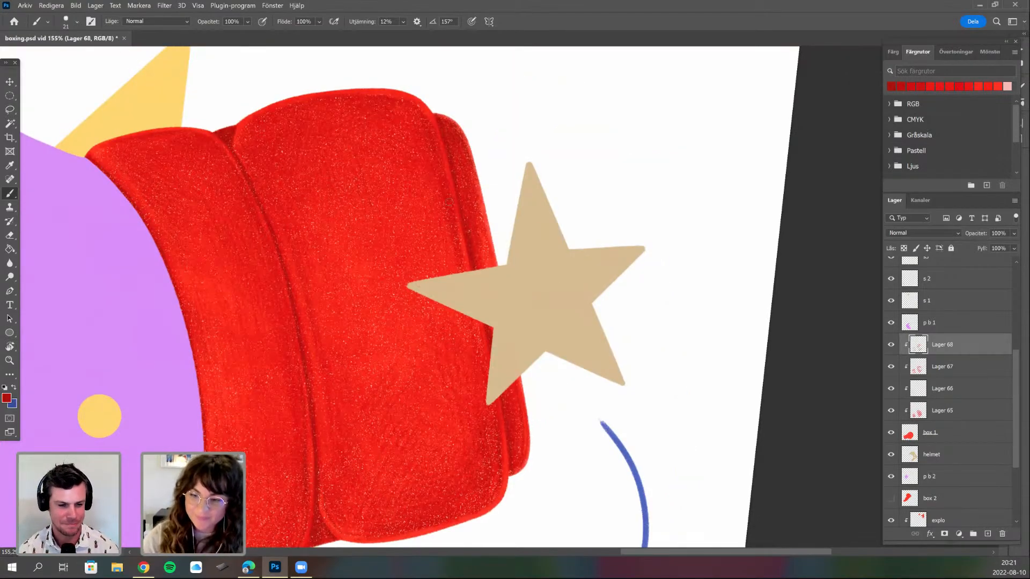
{"action": "key", "text": "r"}
{"action": "mouse_move", "coordinate": [247, 324]}
{"action": "left_mouse_down"}
{"action": "mouse_move", "coordinate": [298, 449]}
{"action": "mouse_move", "coordinate": [439, 439]}
{"action": "left_mouse_up"}
{"action": "scroll", "coordinate": [304, 429], "scroll_direction": "down", "scroll_amount": 3}
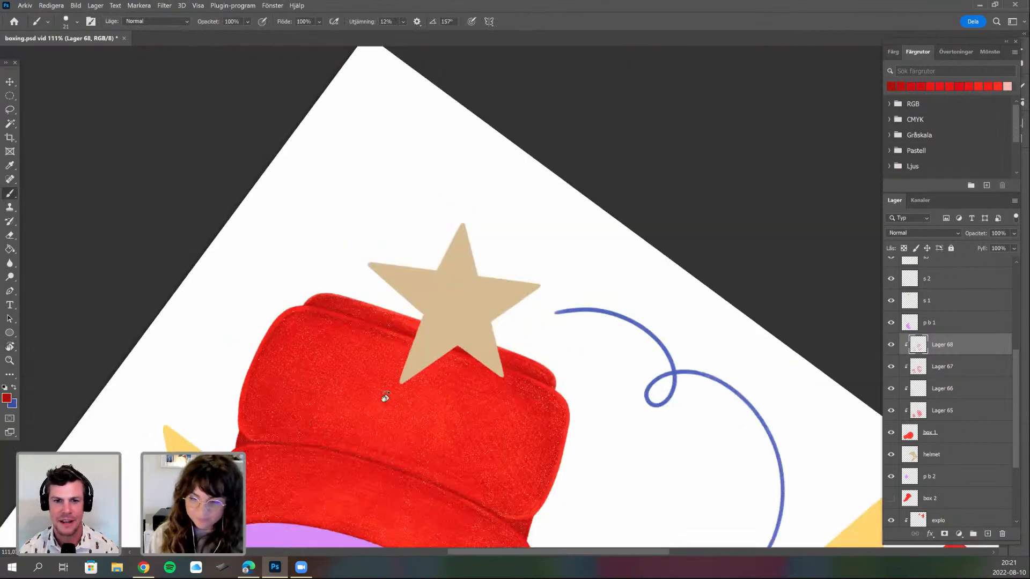
{"action": "left_click_drag", "start_coordinate": [224, 318], "coordinate": [377, 450]}
{"action": "left_click_drag", "start_coordinate": [165, 133], "coordinate": [157, 243]}
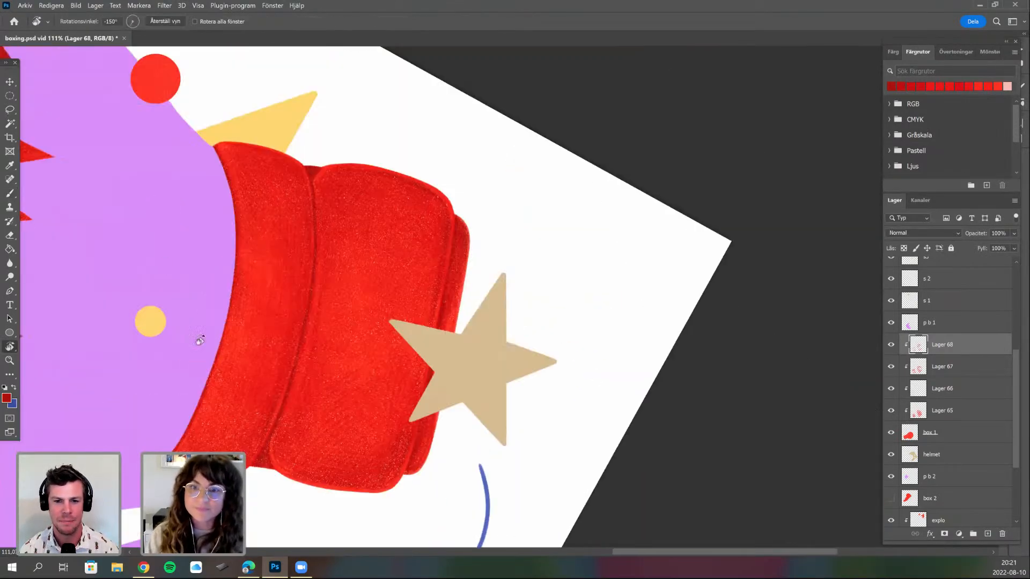
{"action": "mouse_move", "coordinate": [382, 226]}
{"action": "left_mouse_down"}
{"action": "mouse_move", "coordinate": [381, 407]}
{"action": "mouse_move", "coordinate": [388, 388]}
{"action": "mouse_move", "coordinate": [375, 364]}
{"action": "left_mouse_up"}
{"action": "mouse_move", "coordinate": [440, 188]}
{"action": "left_mouse_down"}
{"action": "mouse_move", "coordinate": [419, 338]}
{"action": "mouse_move", "coordinate": [455, 422]}
{"action": "left_mouse_up"}
{"action": "scroll", "coordinate": [401, 426], "scroll_direction": "down", "scroll_amount": 3}
{"action": "scroll", "coordinate": [455, 422], "scroll_direction": "down", "scroll_amount": 1}
{"action": "left_click_drag", "start_coordinate": [412, 259], "coordinate": [472, 348]}
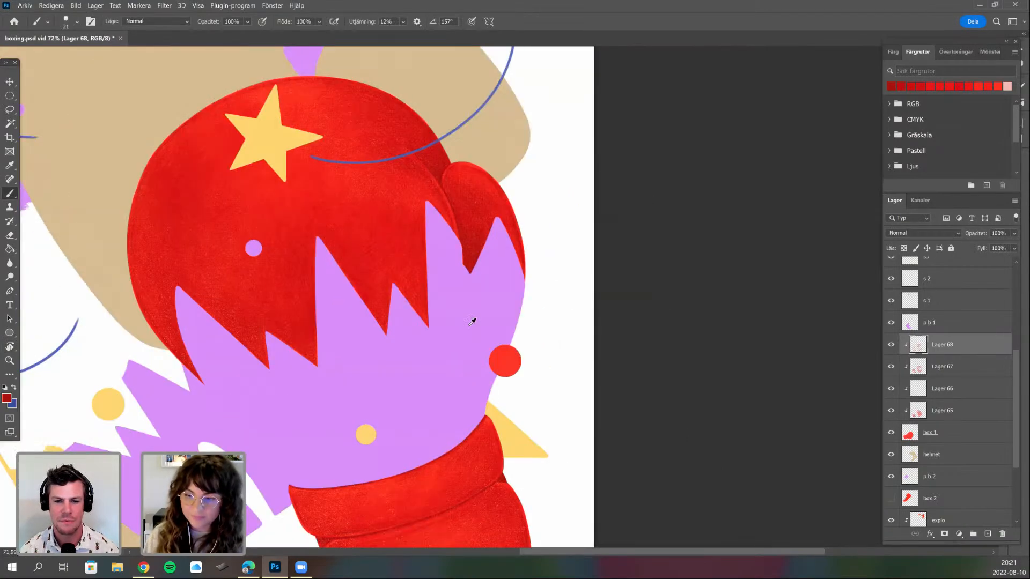
{"action": "scroll", "coordinate": [469, 405], "scroll_direction": "up", "scroll_amount": 2}
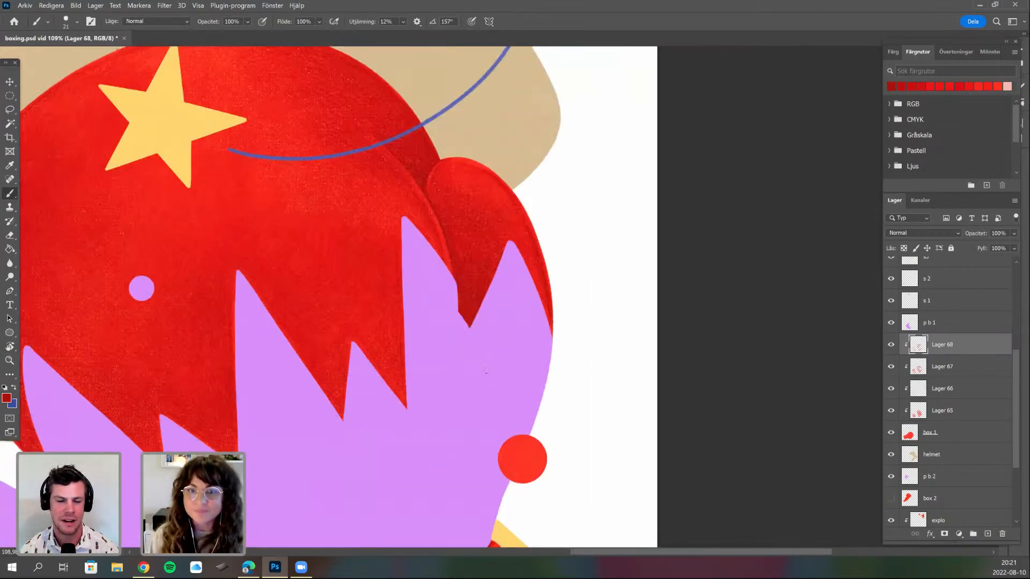
{"action": "scroll", "coordinate": [485, 371], "scroll_direction": "up", "scroll_amount": 1}
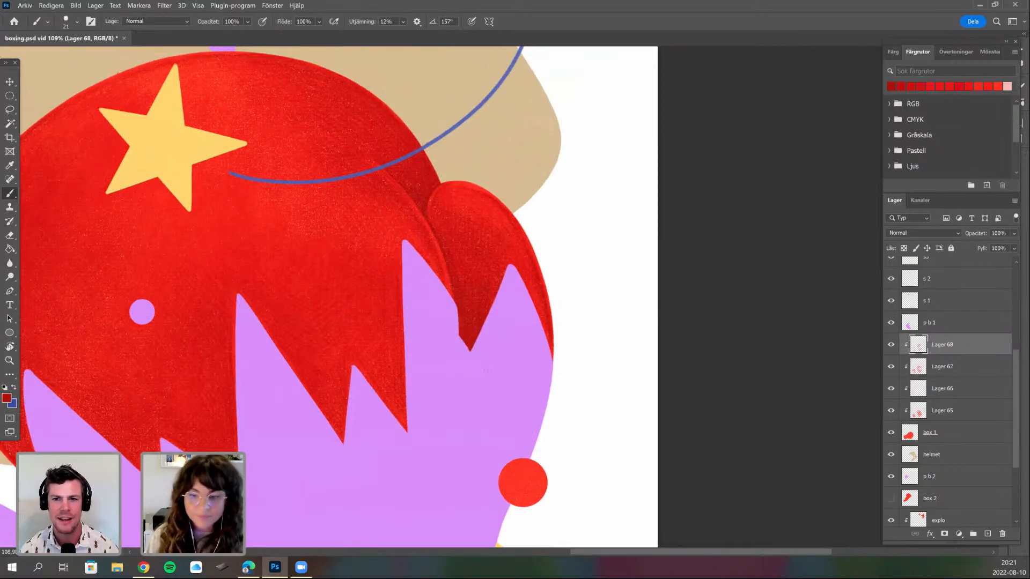
{"action": "scroll", "coordinate": [457, 366], "scroll_direction": "down", "scroll_amount": 3}
- Return the canvas to its upright orientation and make the box 2 layer visible to show the second glove
{"action": "key", "text": "r"}
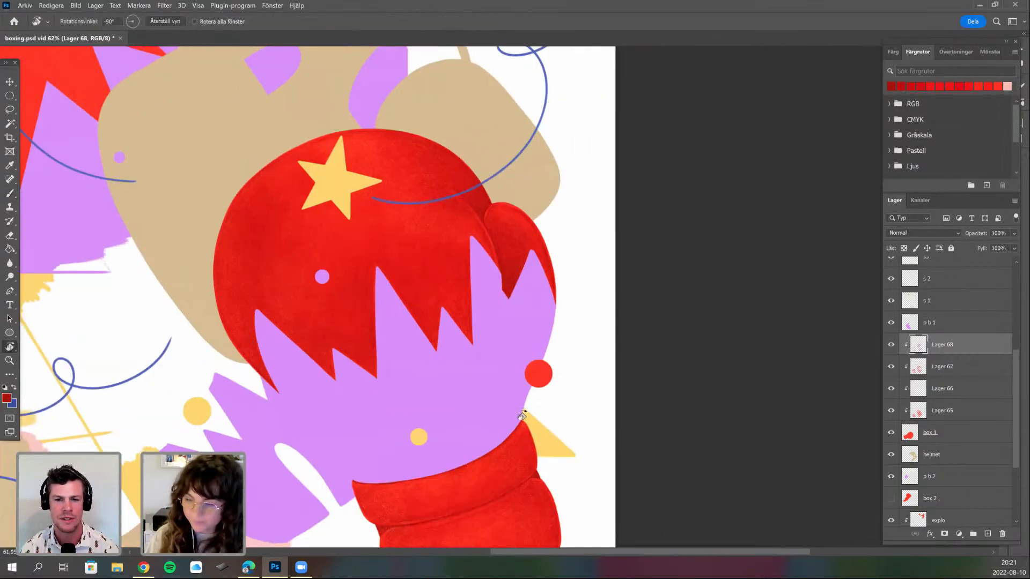
{"action": "mouse_move", "coordinate": [326, 441]}
{"action": "left_mouse_down"}
{"action": "mouse_move", "coordinate": [249, 349]}
{"action": "mouse_move", "coordinate": [274, 217]}
{"action": "mouse_move", "coordinate": [351, 123]}
{"action": "left_mouse_up"}
{"action": "key", "text": "b"}
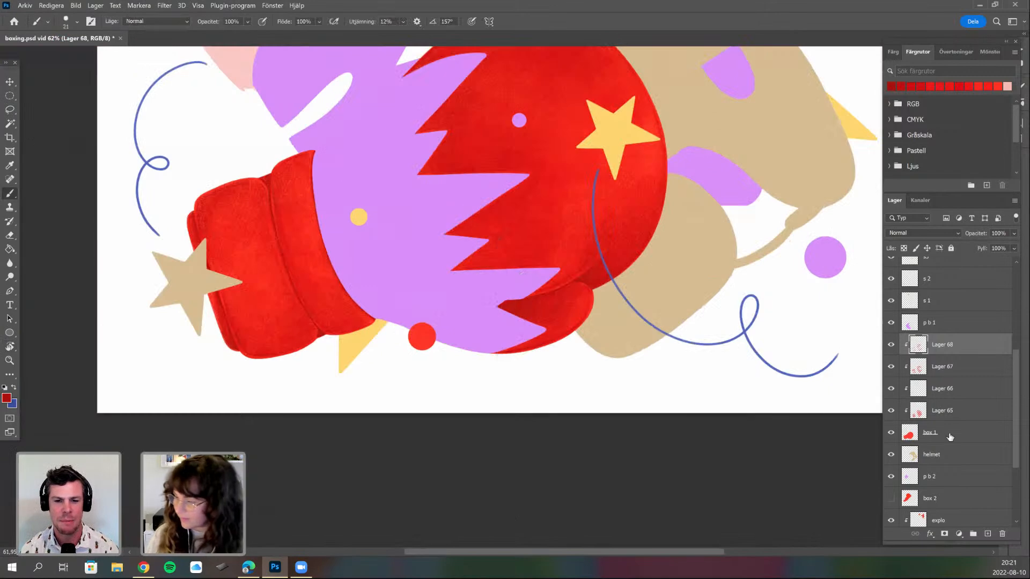
{"action": "left_click", "coordinate": [897, 500]}
{"action": "scroll", "coordinate": [514, 424], "scroll_direction": "up", "scroll_amount": 7}
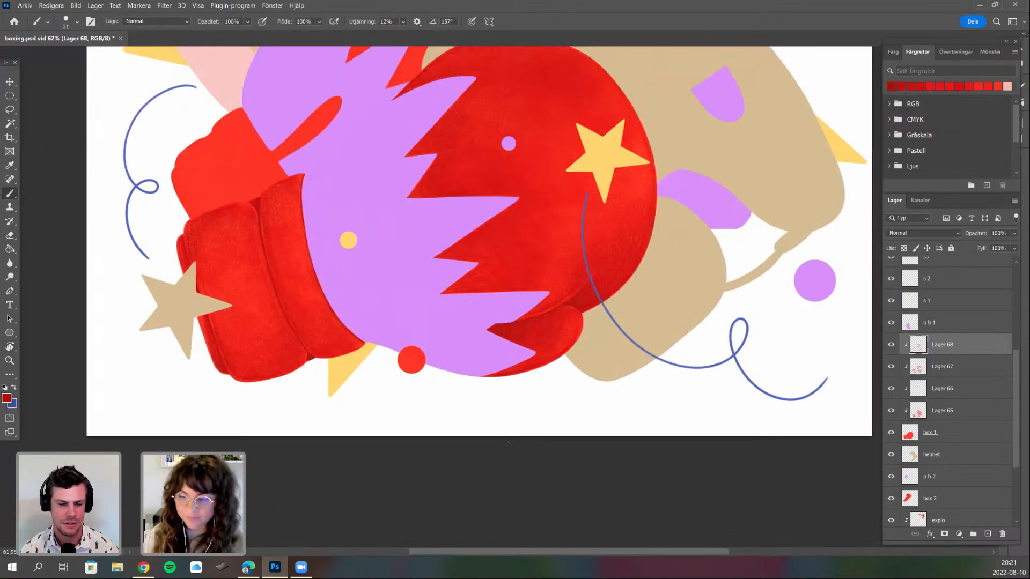
{"action": "scroll", "coordinate": [515, 437], "scroll_direction": "down", "scroll_amount": 3}
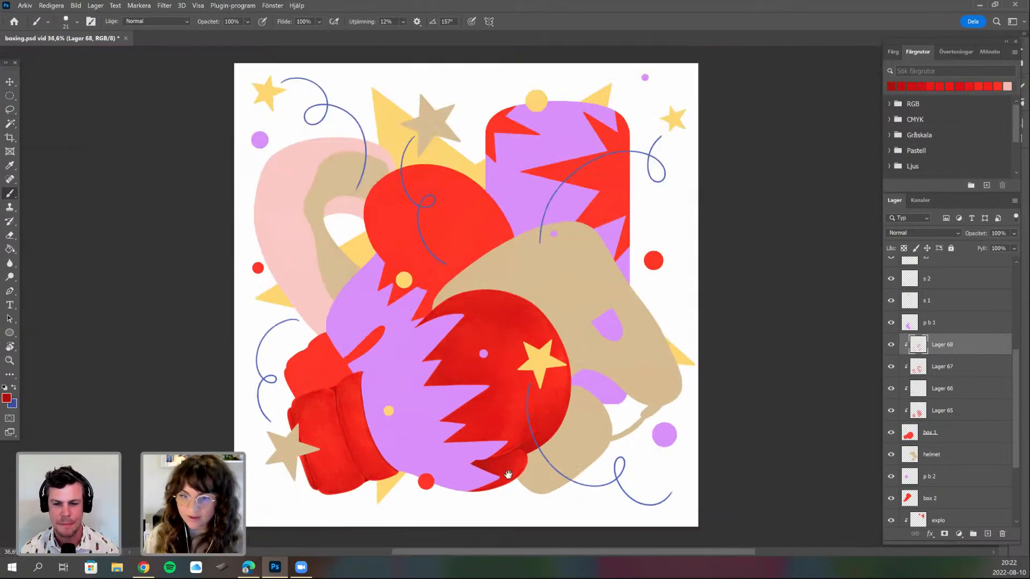
{"action": "left_click_drag", "start_coordinate": [506, 460], "coordinate": [461, 504]}
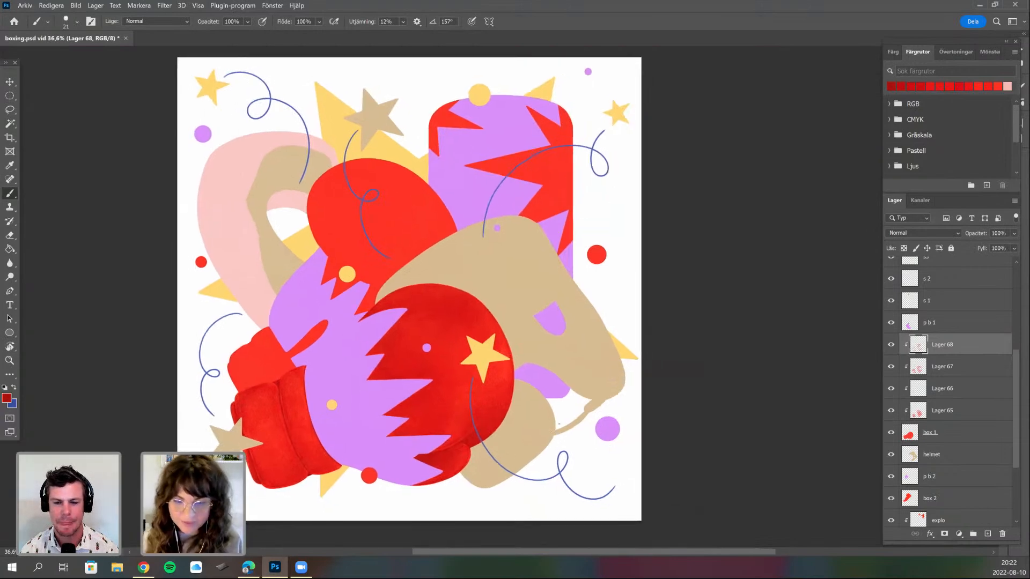
{"action": "scroll", "coordinate": [556, 438], "scroll_direction": "up", "scroll_amount": 1}
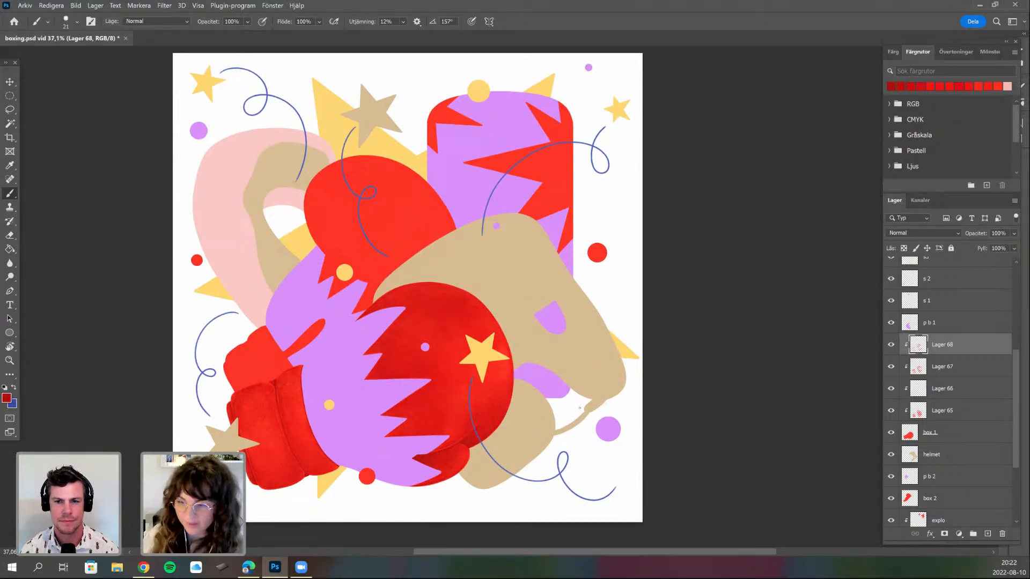
- Compare the artwork with the outlined version by briefly showing the Lager 58 kopiera layer and hiding it again
{"action": "scroll", "coordinate": [1016, 394], "scroll_direction": "up", "scroll_amount": 5}
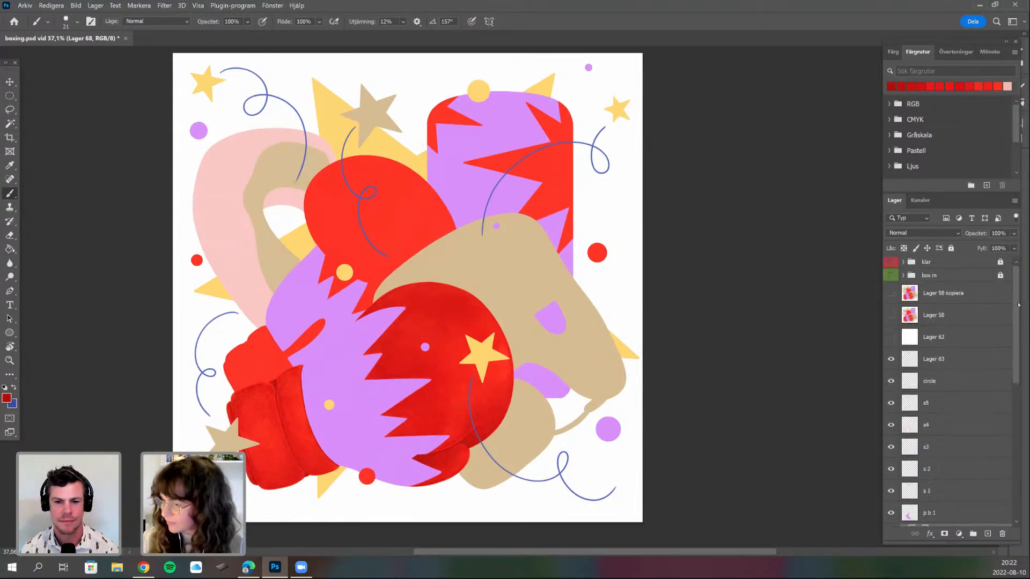
{"action": "left_click", "coordinate": [891, 295]}
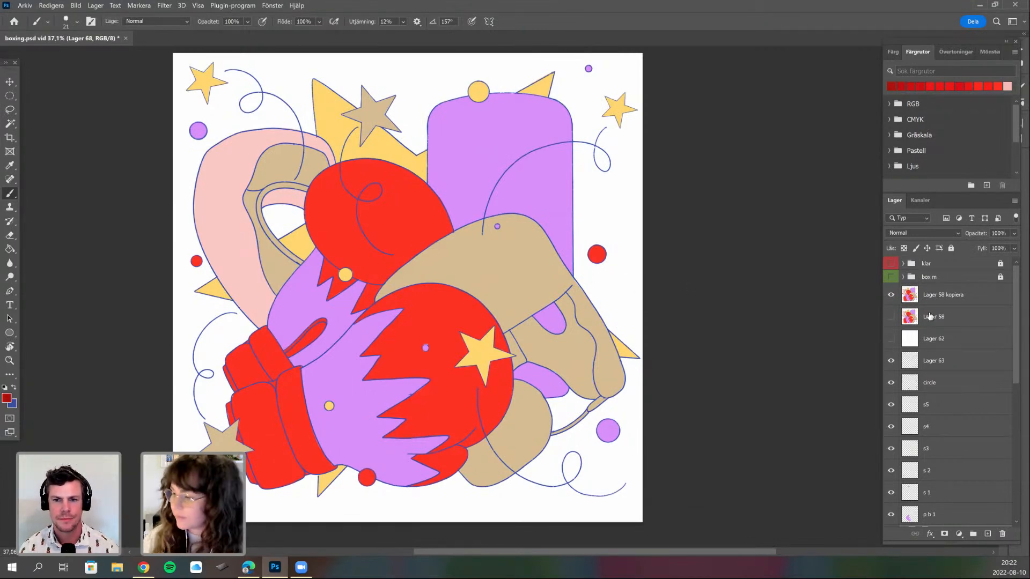
{"action": "left_click", "coordinate": [891, 295]}
{"action": "scroll", "coordinate": [1013, 396], "scroll_direction": "down", "scroll_amount": 1}
{"action": "scroll", "coordinate": [1013, 396], "scroll_direction": "down", "scroll_amount": 3}
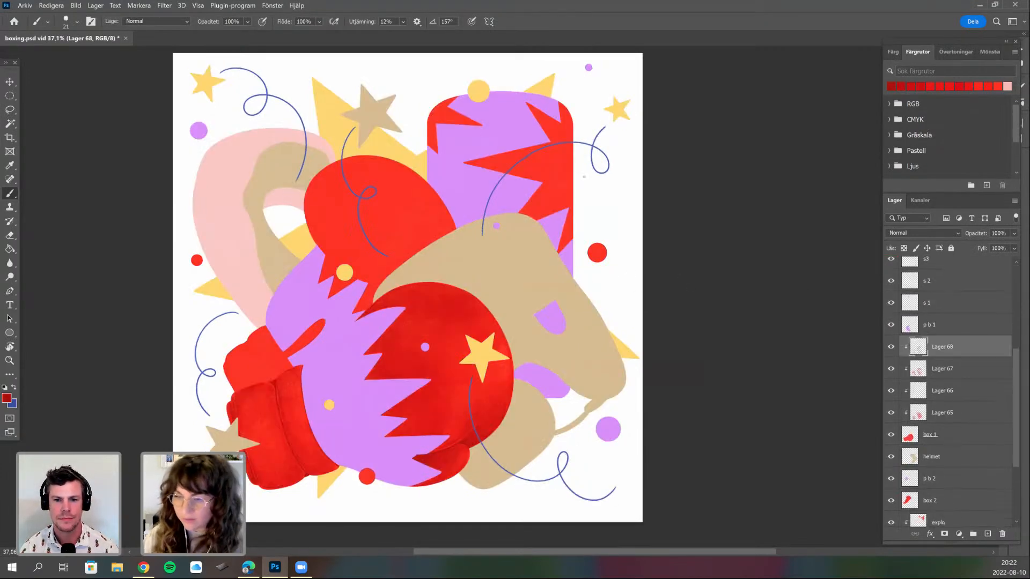
- Review the whole composition and its remaining layers to judge the shaded glove against the flat red, purple and beige shapes
{"action": "scroll", "coordinate": [407, 287], "scroll_direction": "down", "scroll_amount": 1}
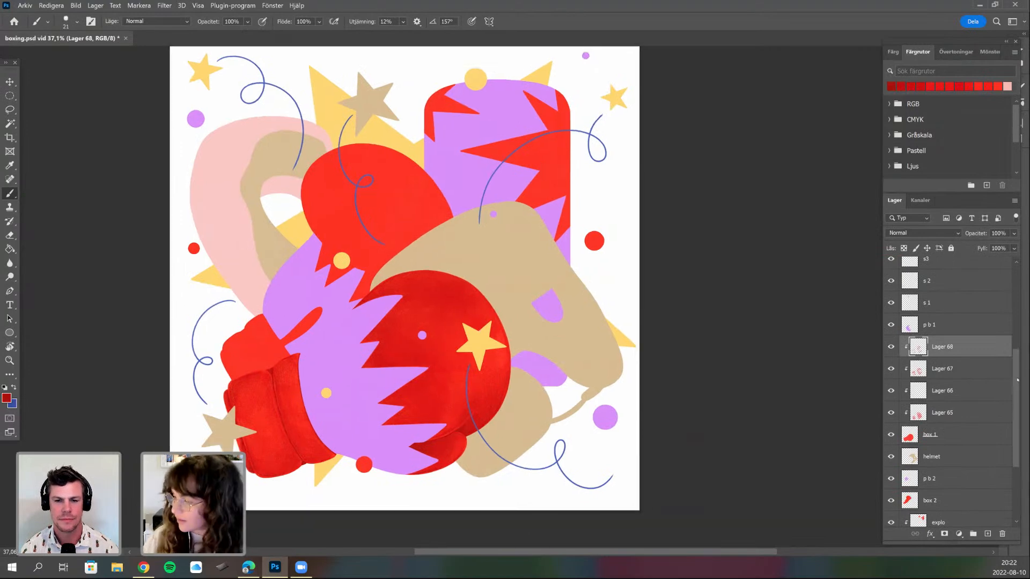
{"action": "scroll", "coordinate": [1018, 435], "scroll_direction": "down", "scroll_amount": 2}
{"action": "scroll", "coordinate": [1018, 423], "scroll_direction": "up", "scroll_amount": 1}
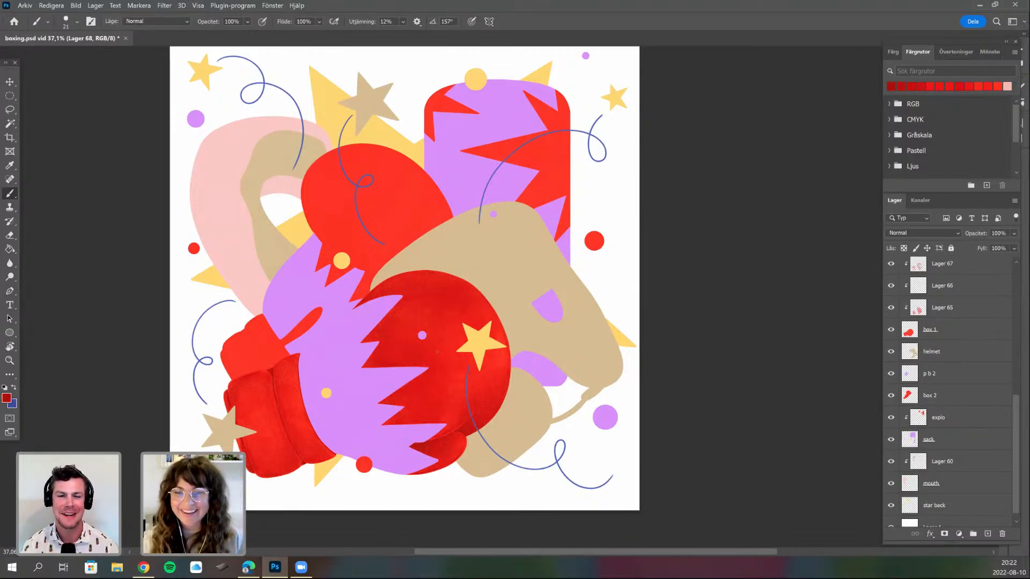
{"action": "scroll", "coordinate": [536, 352], "scroll_direction": "down", "scroll_amount": 2}
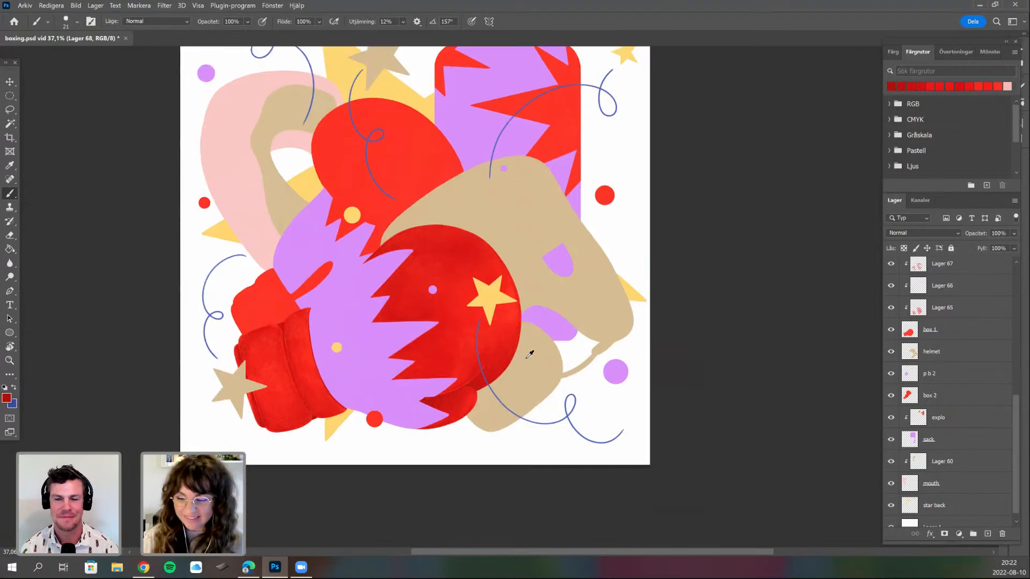
{"action": "scroll", "coordinate": [529, 354], "scroll_direction": "up", "scroll_amount": 3}
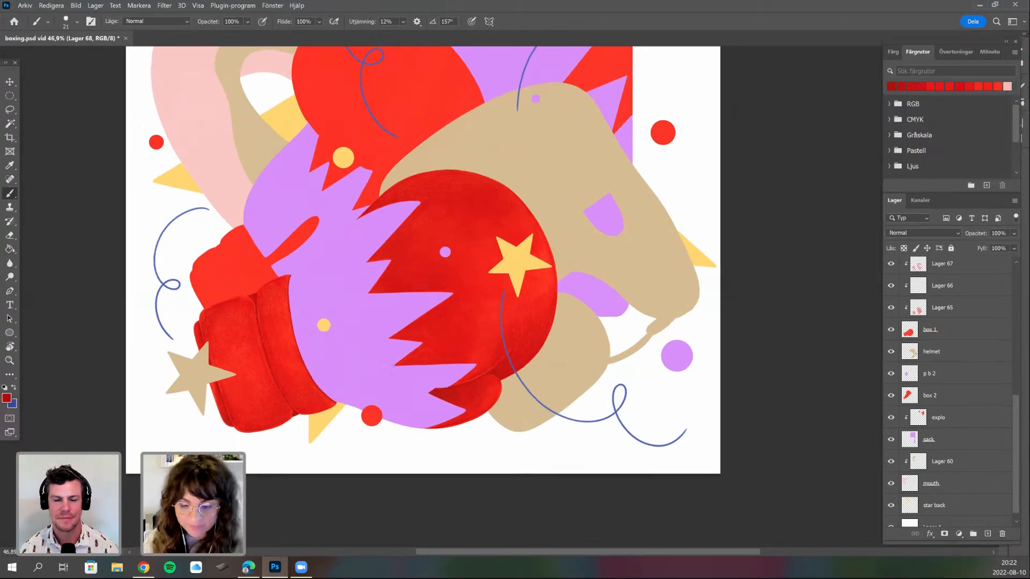
{"action": "scroll", "coordinate": [556, 358], "scroll_direction": "up", "scroll_amount": 2}
{"action": "left_click_drag", "start_coordinate": [589, 342], "coordinate": [630, 309]}
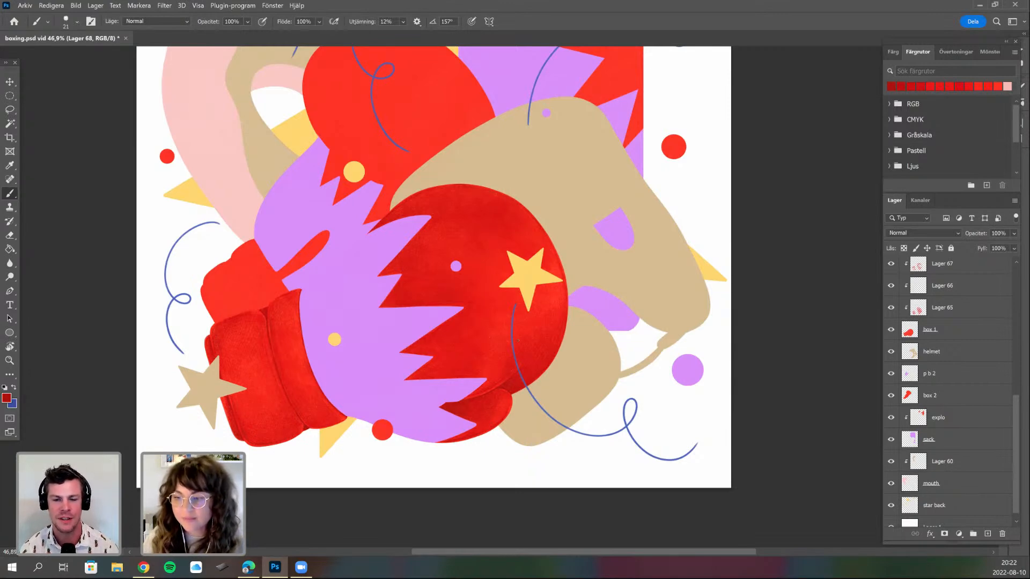
{"action": "left_click_drag", "start_coordinate": [595, 292], "coordinate": [539, 401]}
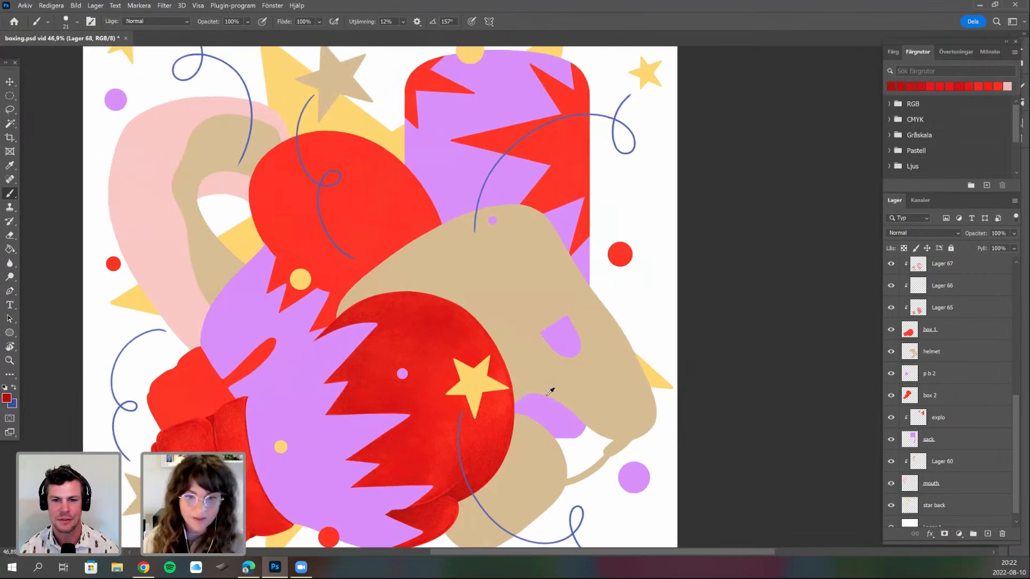
{"action": "scroll", "coordinate": [551, 388], "scroll_direction": "down", "scroll_amount": 1}
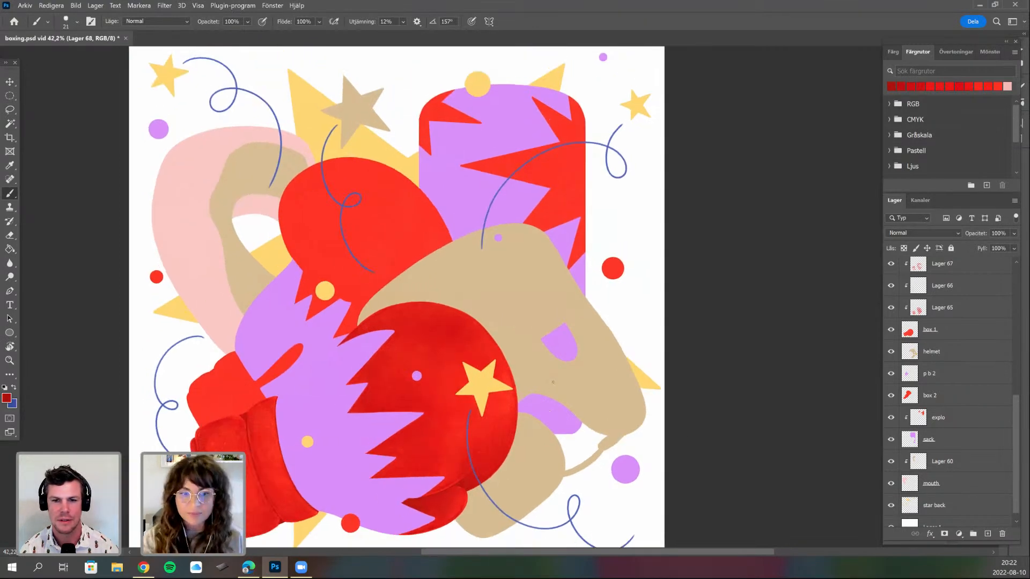